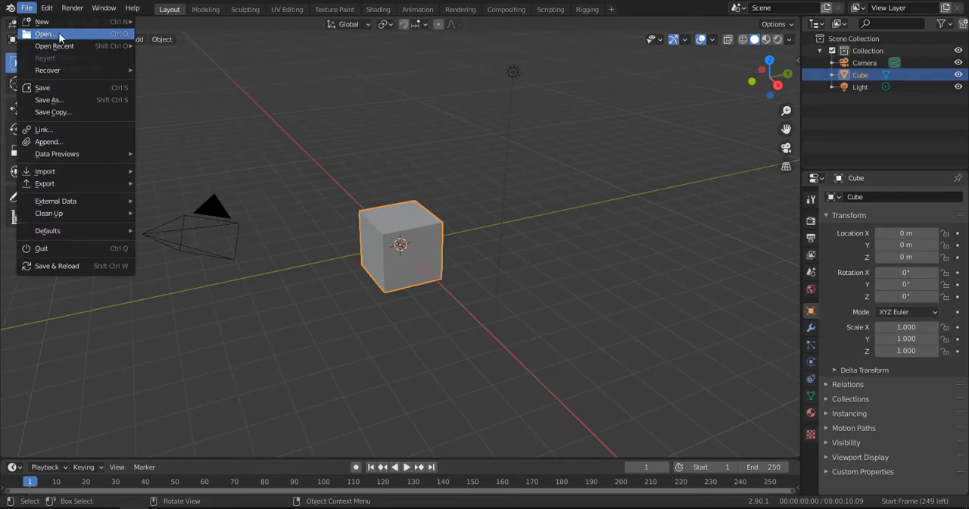
# - Open the Woman.blend file from the Files folder
pyautogui.click(60, 37)
pyautogui.click(475, 279)
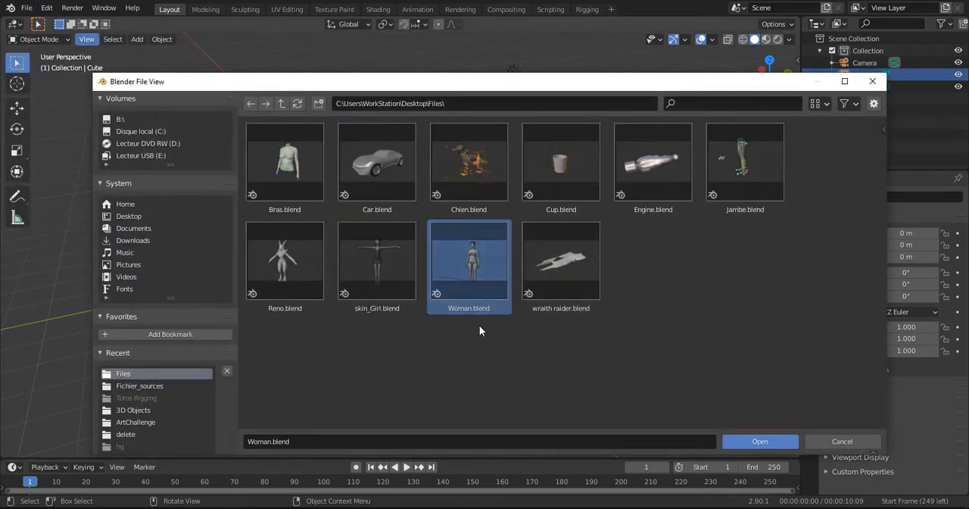
pyautogui.click(792, 441)
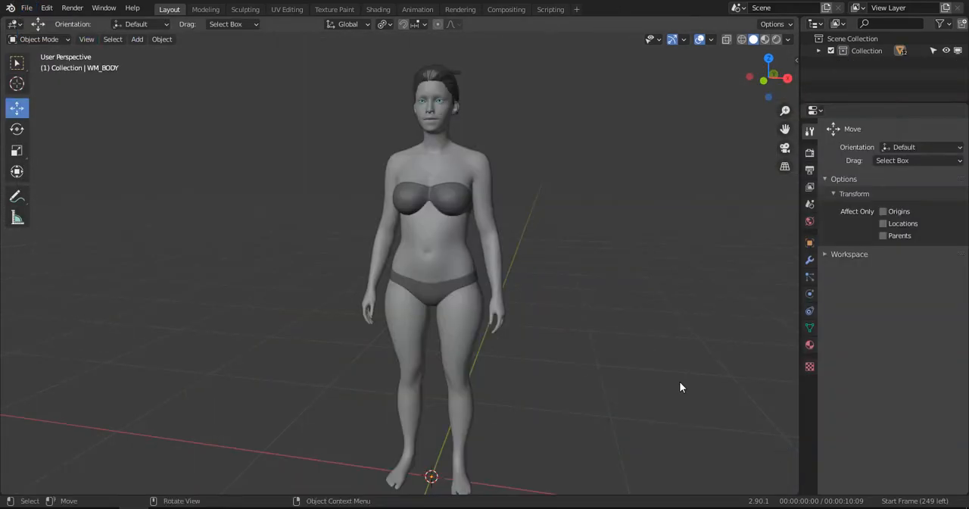
# - Examine the character from the front and in perspective, and check the body's transform values and dimensions
pyautogui.moveTo(485, 266); pyautogui.dragTo(462, 234, button='middle')
pyautogui.scroll(-3, 472, 244)
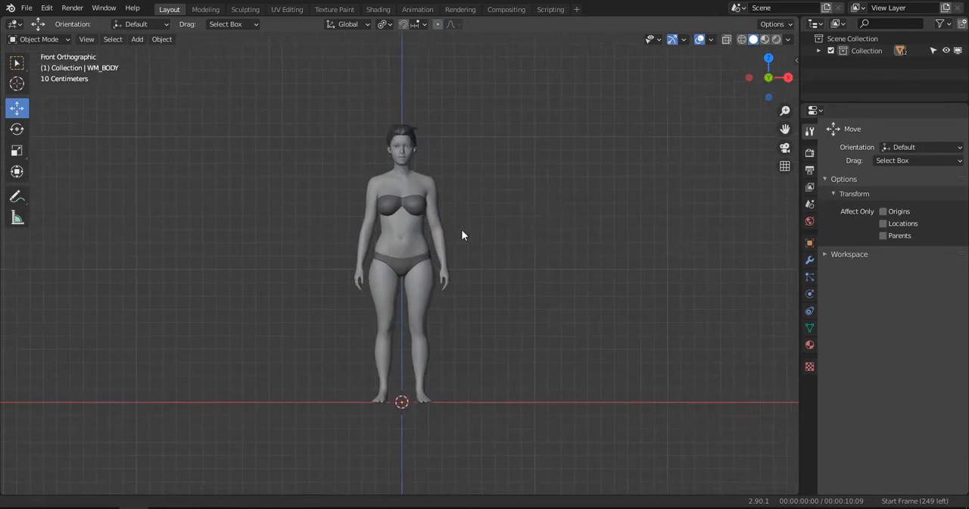
pyautogui.scroll(2, 459, 238)
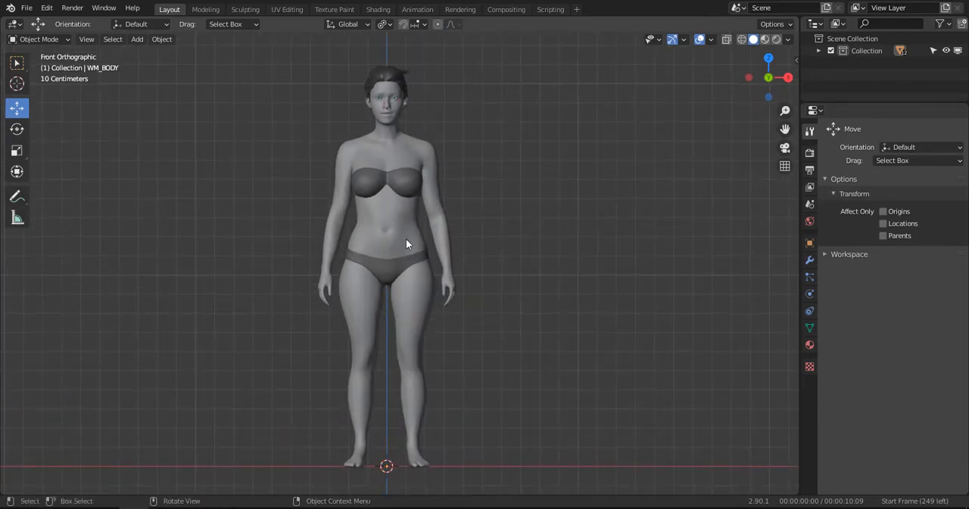
pyautogui.moveTo(467, 323)
pyautogui.mouseDown(button='middle')
pyautogui.moveTo(359, 330)
pyautogui.moveTo(459, 323)
pyautogui.mouseUp(button='middle')
pyautogui.press('n')
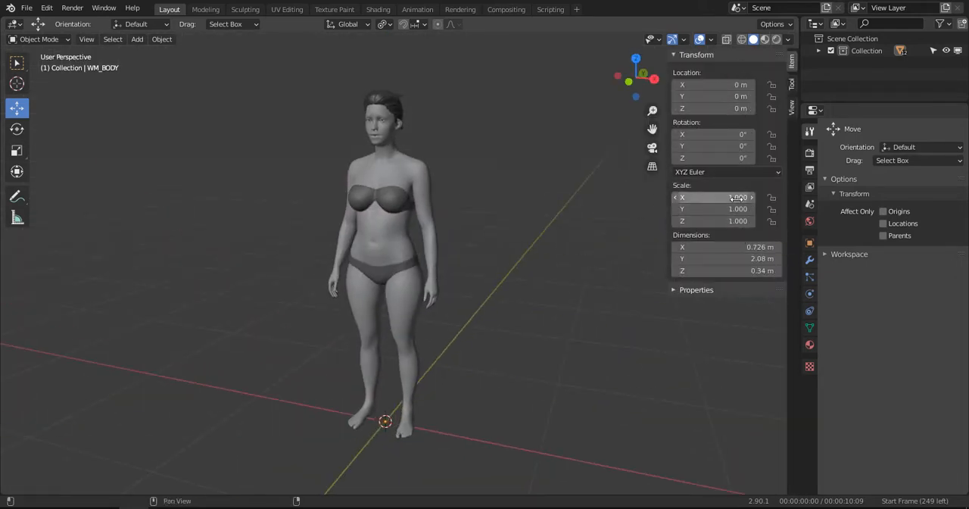
pyautogui.press('n')
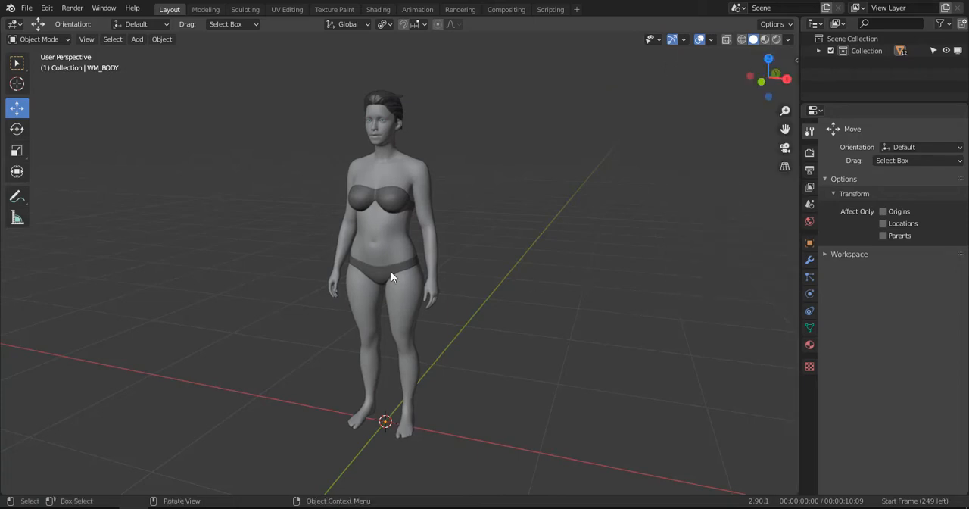
pyautogui.moveTo(396, 275); pyautogui.dragTo(346, 200, button='middle')
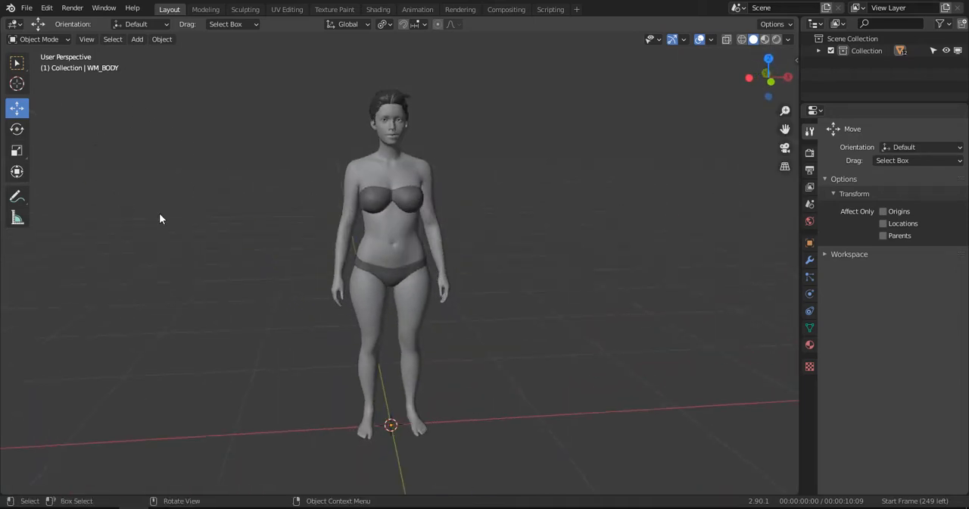
pyautogui.press('KP_1')
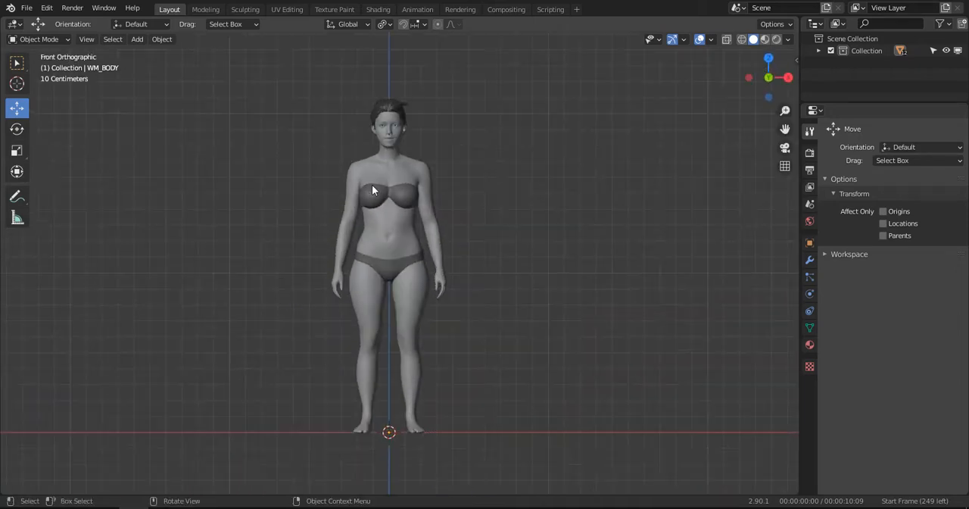
# - Measure the character's height from the top of the head to the floor in front view, then return to the Move tool
pyautogui.hotkey('shift', 'space')
pyautogui.press('m')
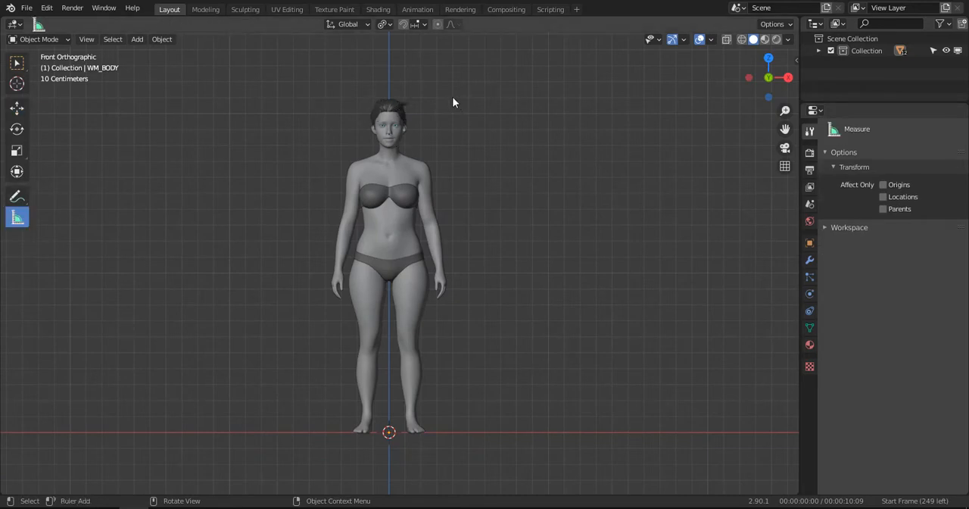
pyautogui.moveTo(452, 99); pyautogui.dragTo(453, 432)
pyautogui.moveTo(479, 266)
pyautogui.mouseDown(button='middle')
pyautogui.moveTo(438, 244)
pyautogui.moveTo(421, 269)
pyautogui.moveTo(474, 271)
pyautogui.mouseUp(button='middle')
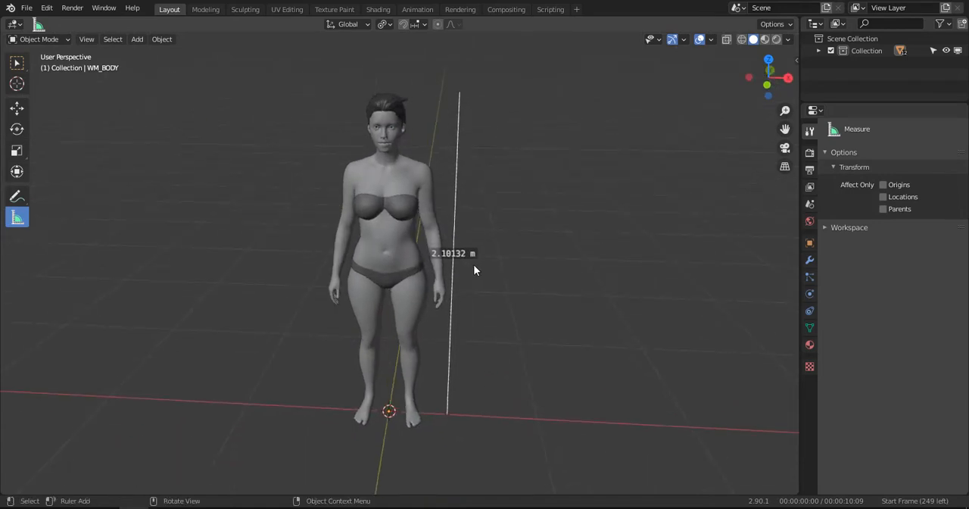
pyautogui.press('KP_1')
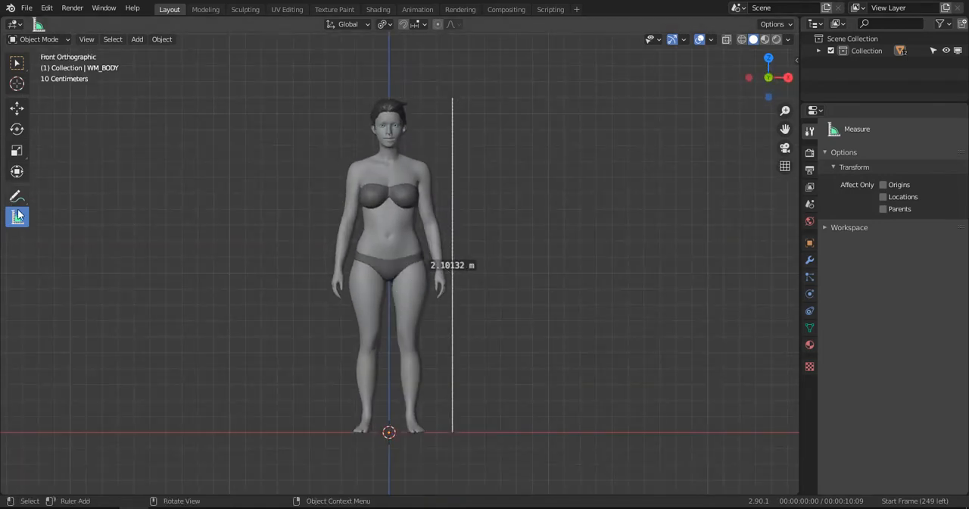
pyautogui.click(17, 107)
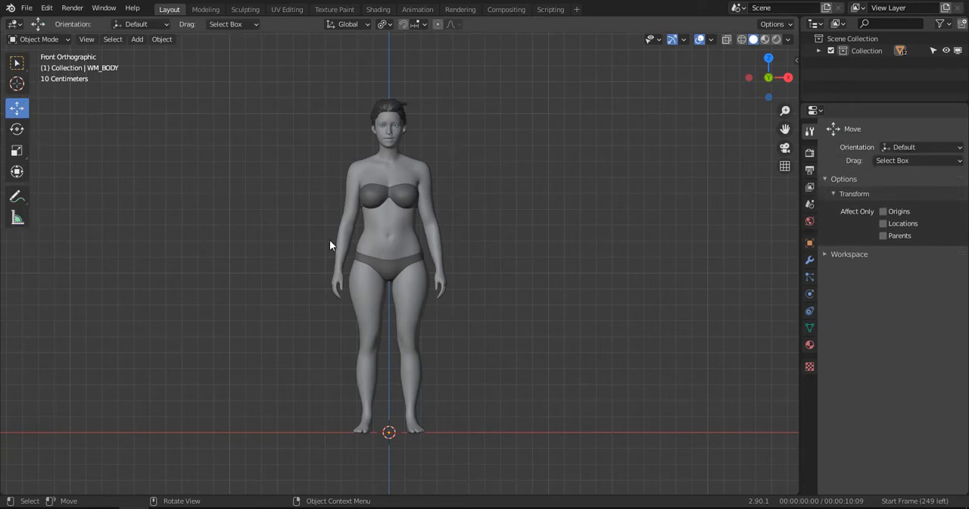
# - Add a Human (Meta-Rig) armature at the character's feet
pyautogui.hotkey('shift', 'a')
pyautogui.moveTo(331, 241)
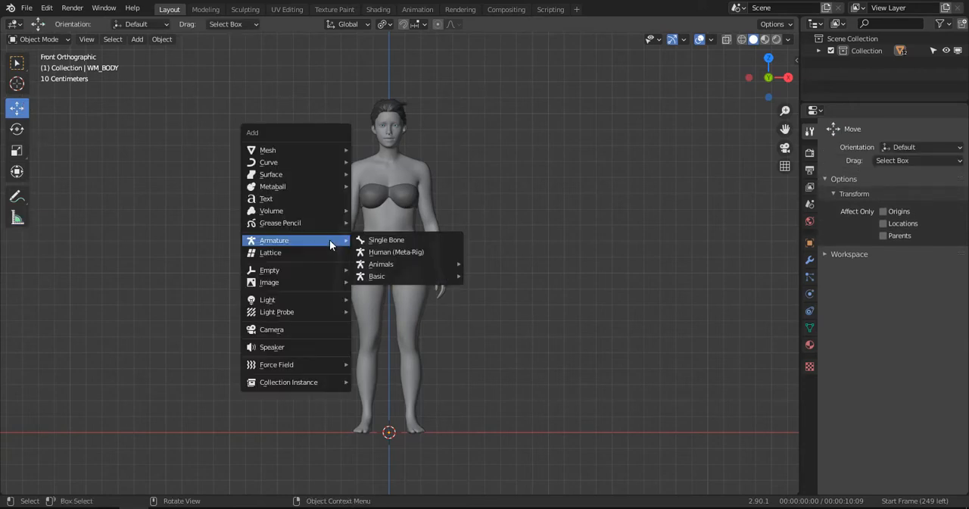
pyautogui.click(423, 252)
pyautogui.moveTo(439, 229); pyautogui.dragTo(417, 195, button='middle')
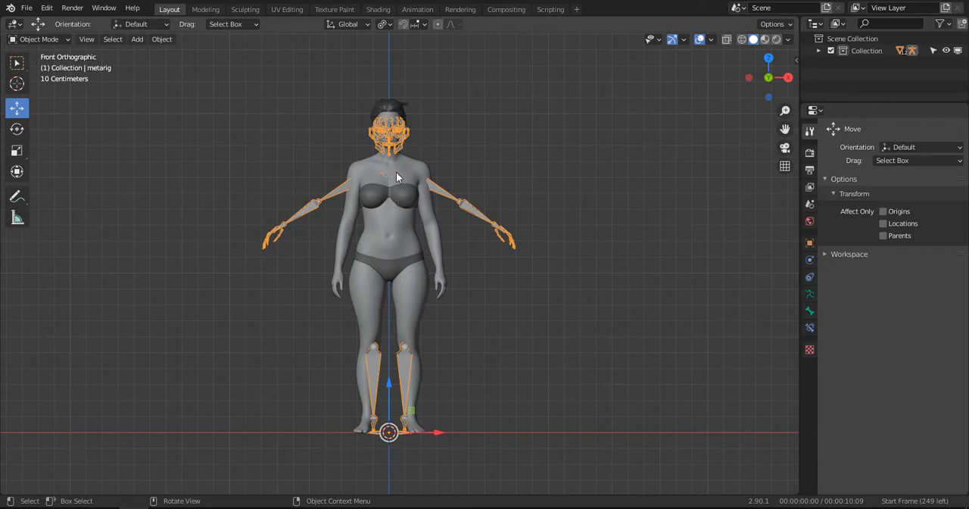
# - Set the metarig's viewport display to In Front and switch the armature to Edit Mode
pyautogui.click(809, 295)
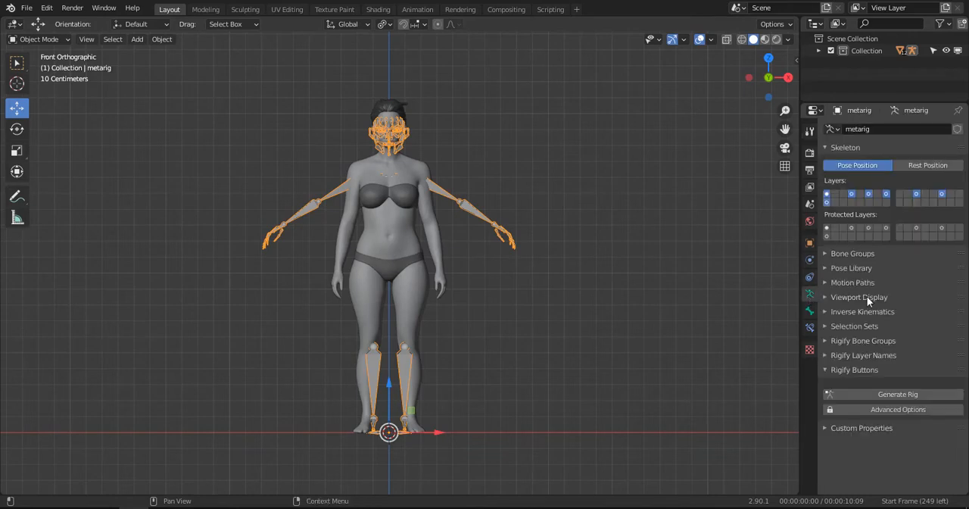
pyautogui.click(837, 299)
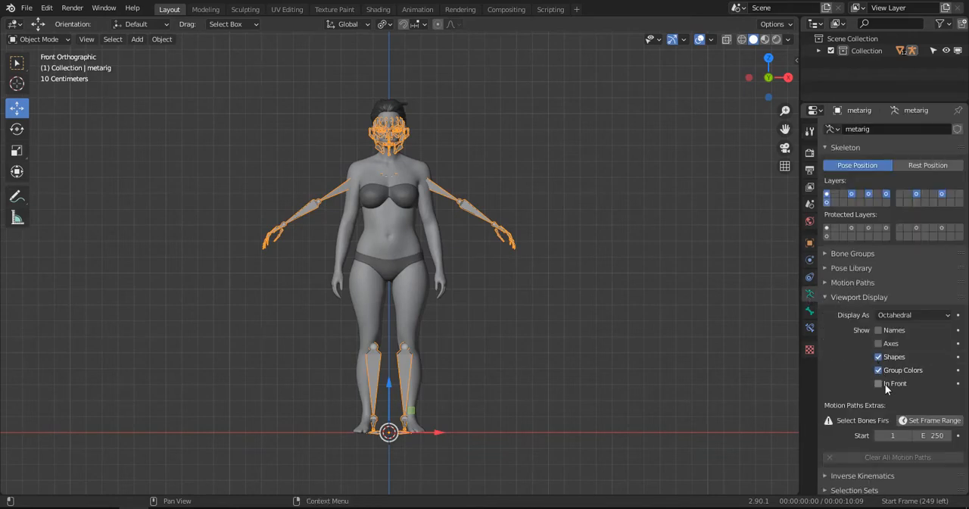
pyautogui.click(885, 384)
pyautogui.scroll(4, 542, 200)
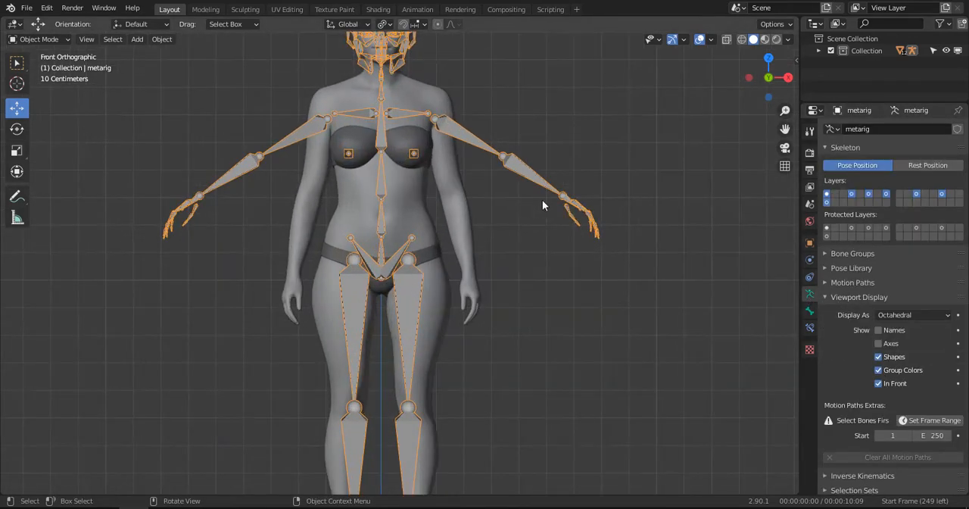
pyautogui.moveTo(543, 200); pyautogui.dragTo(544, 224, button='middle')
pyautogui.press('KP_1')
pyautogui.scroll(-2, 471, 188)
pyautogui.click(42, 66)
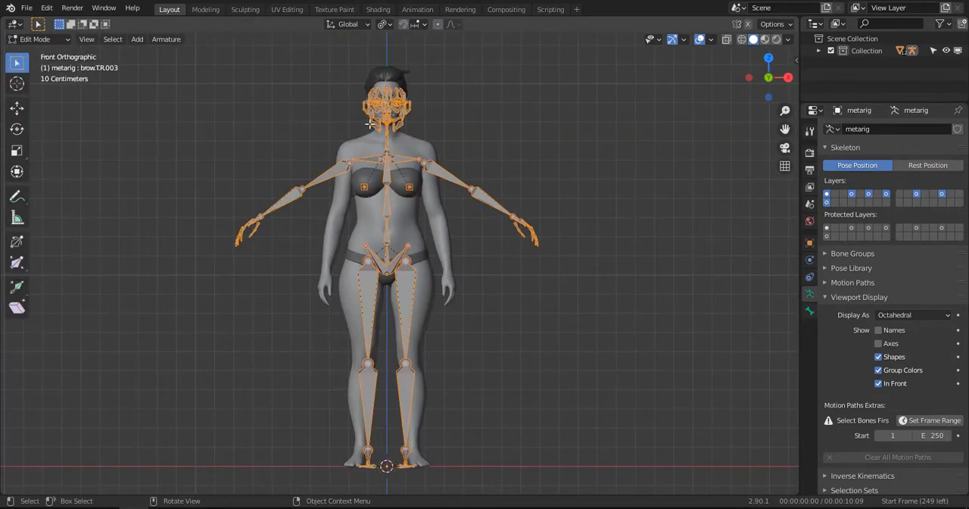
# - Examine in front view how the metarig's face, arm, spine and leg bones line up with the body
pyautogui.keyDown('shift'); pyautogui.moveTo(559, 34); pyautogui.dragTo(570, 90, button='middle'); pyautogui.keyUp('shift')
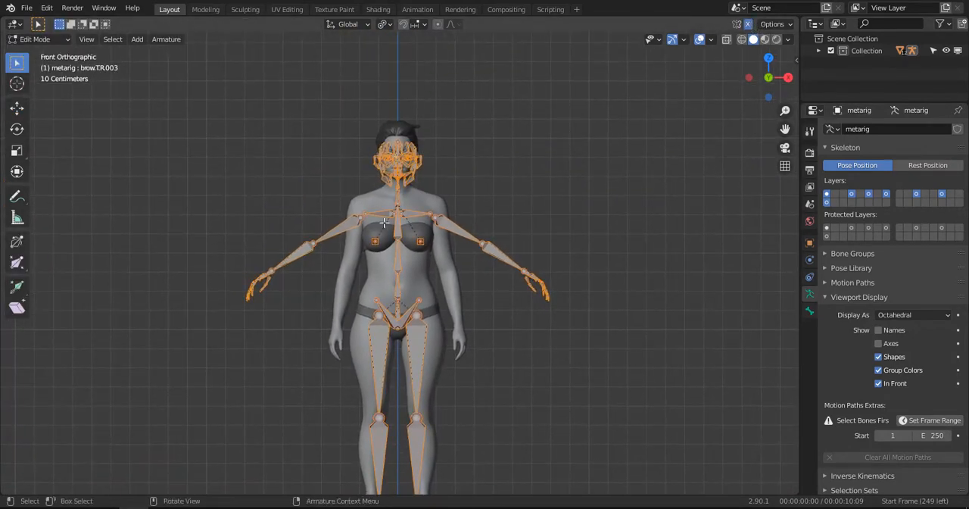
pyautogui.scroll(3, 419, 240)
pyautogui.keyDown('shift'); pyautogui.moveTo(419, 240); pyautogui.dragTo(449, 351, button='middle'); pyautogui.keyUp('shift')
pyautogui.scroll(5, 449, 350)
pyautogui.scroll(-2, 507, 344)
pyautogui.keyDown('shift'); pyautogui.moveTo(508, 343); pyautogui.dragTo(463, 159, button='middle'); pyautogui.keyUp('shift')
pyautogui.scroll(-3, 462, 158)
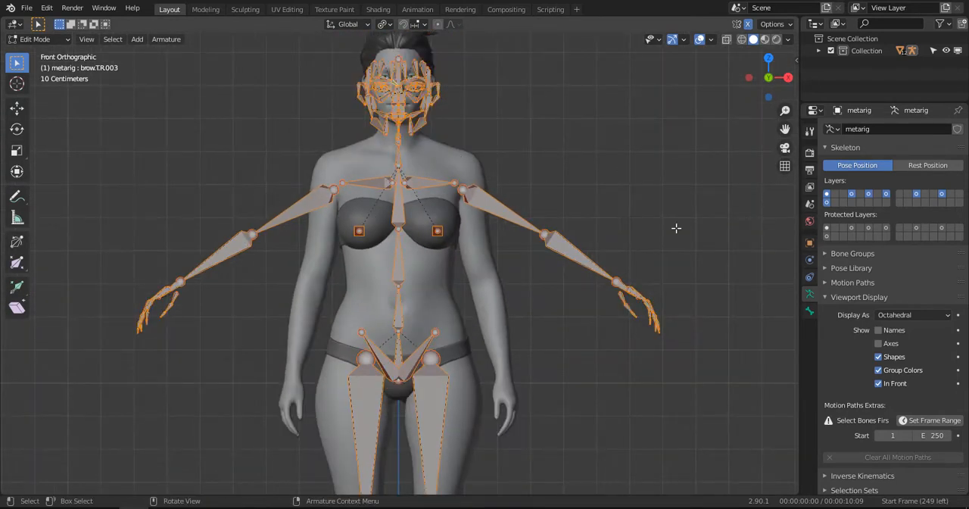
pyautogui.scroll(-4, 418, 249)
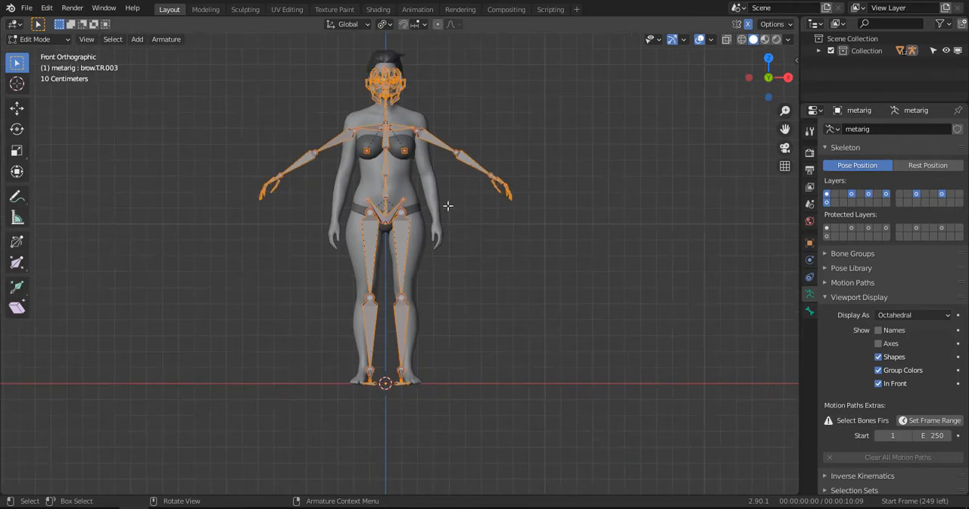
pyautogui.keyDown('shift'); pyautogui.moveTo(447, 206); pyautogui.dragTo(448, 403, button='middle'); pyautogui.keyUp('shift')
pyautogui.scroll(2, 447, 403)
pyautogui.scroll(3, 414, 199)
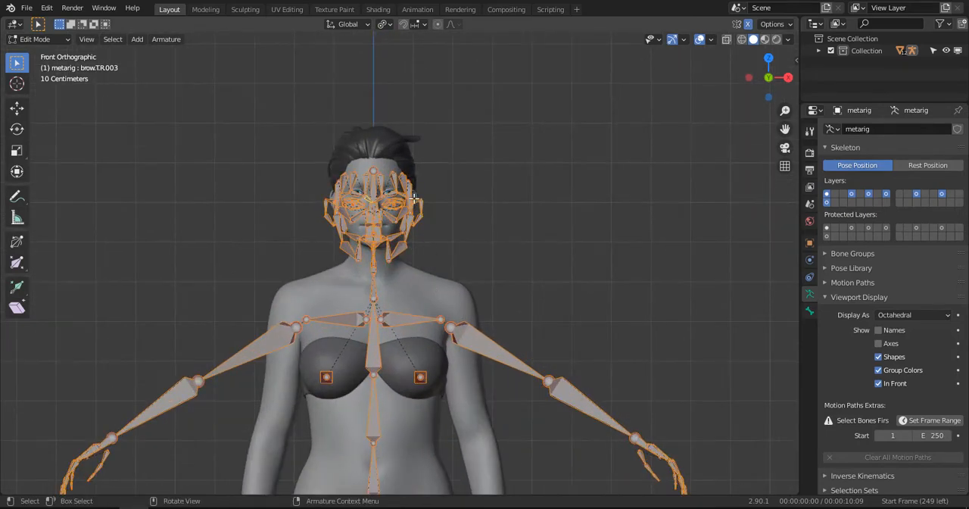
pyautogui.scroll(-3, 480, 277)
pyautogui.scroll(3, 495, 269)
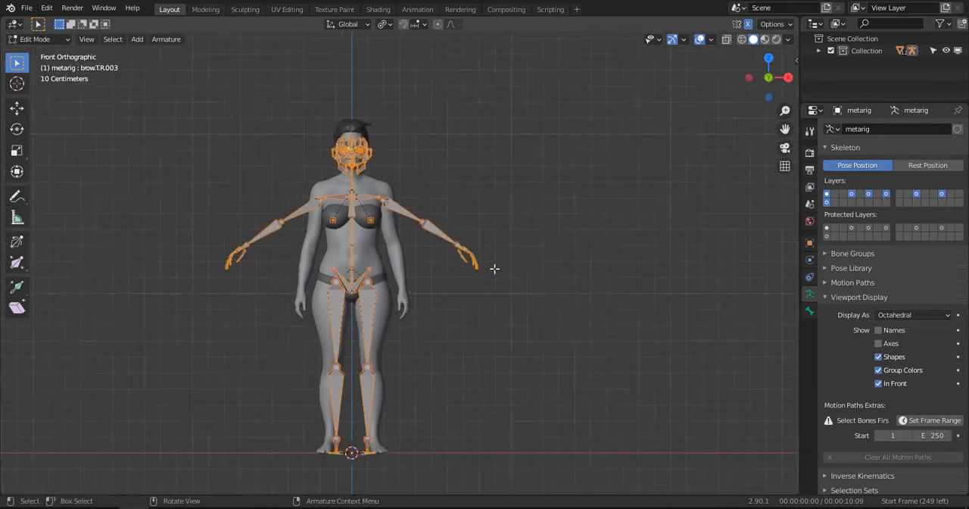
pyautogui.scroll(6, 392, 235)
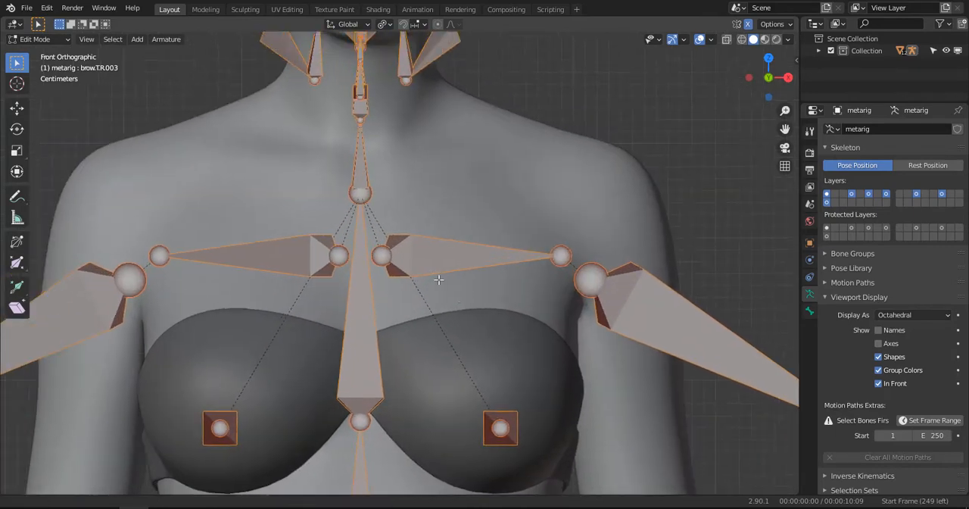
# - Raise the left shoulder bone to the top of the shoulder and shift its inner joint slightly outward in front view
pyautogui.click(425, 274)
pyautogui.click(17, 108)
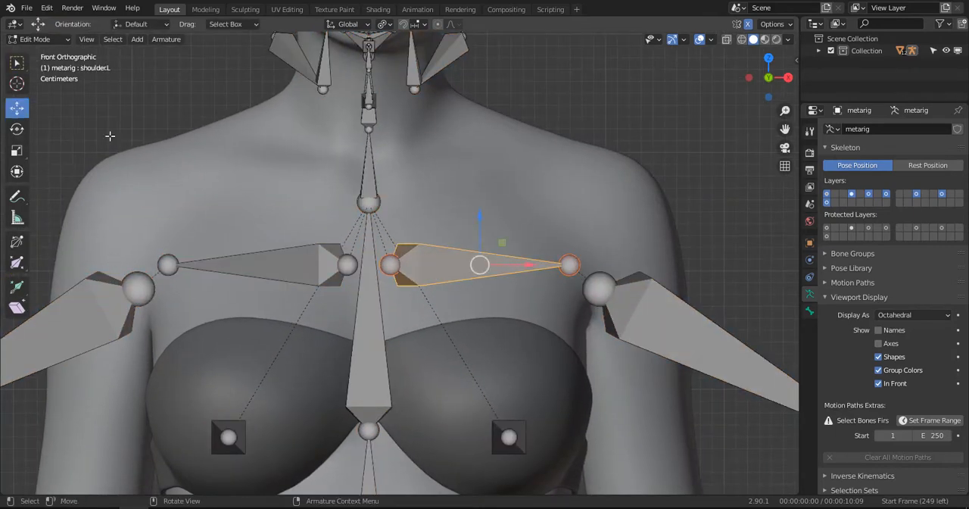
pyautogui.moveTo(482, 221); pyautogui.dragTo(481, 126)
pyautogui.click(388, 174)
pyautogui.press('g')
pyautogui.click(466, 207)
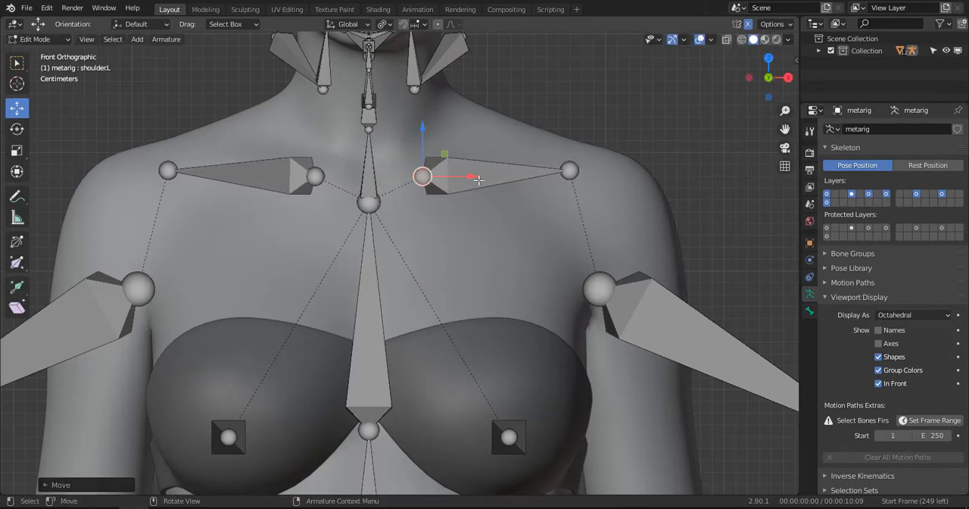
# - Move the left shoulder bone's outer joint out to the shoulder's edge in front view and adjust its depth along Y in top view
pyautogui.click(568, 171)
pyautogui.press('g')
pyautogui.click(611, 174)
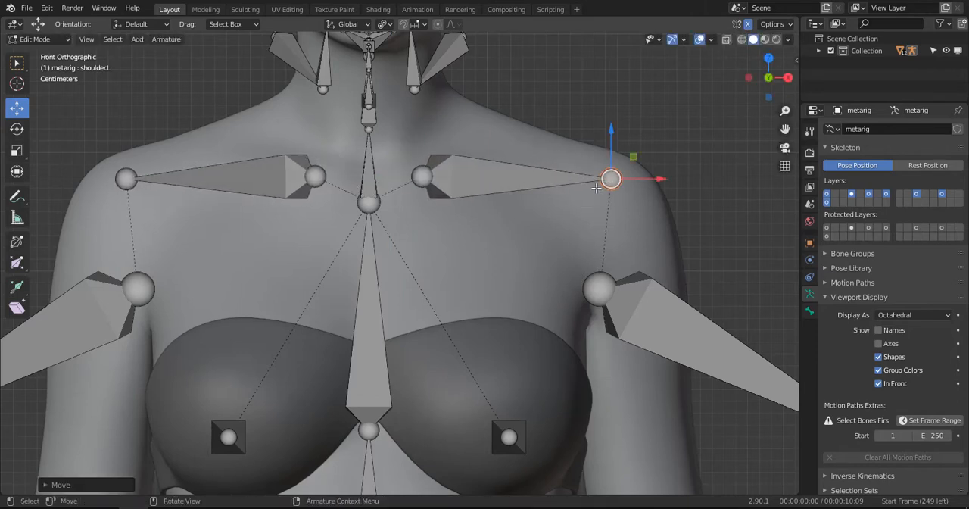
pyautogui.moveTo(611, 174); pyautogui.dragTo(596, 188, button='middle')
pyautogui.press('KP_7')
pyautogui.press('g')
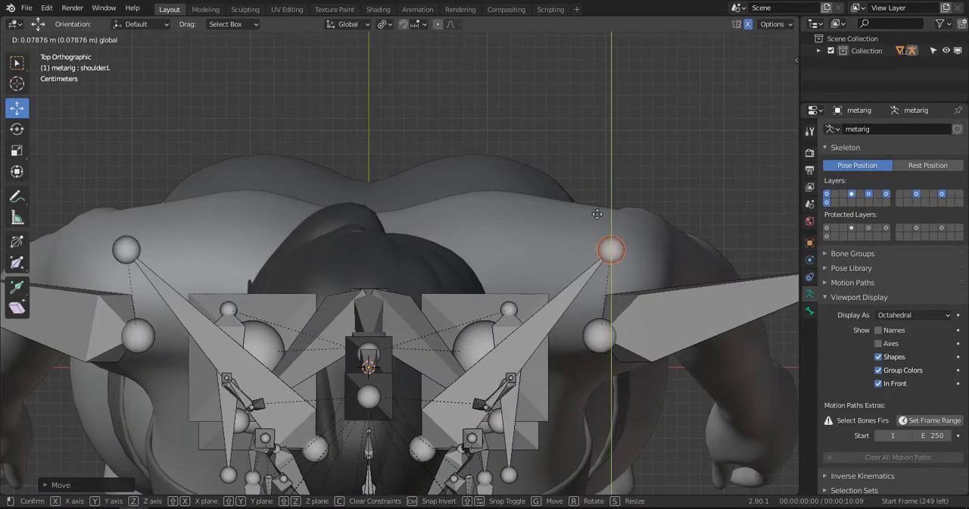
pyautogui.click(595, 246)
# - In side view, shift the left shoulder bone's inner joint back into the body along Y and its outer joint slightly forward
pyautogui.press('KP_3')
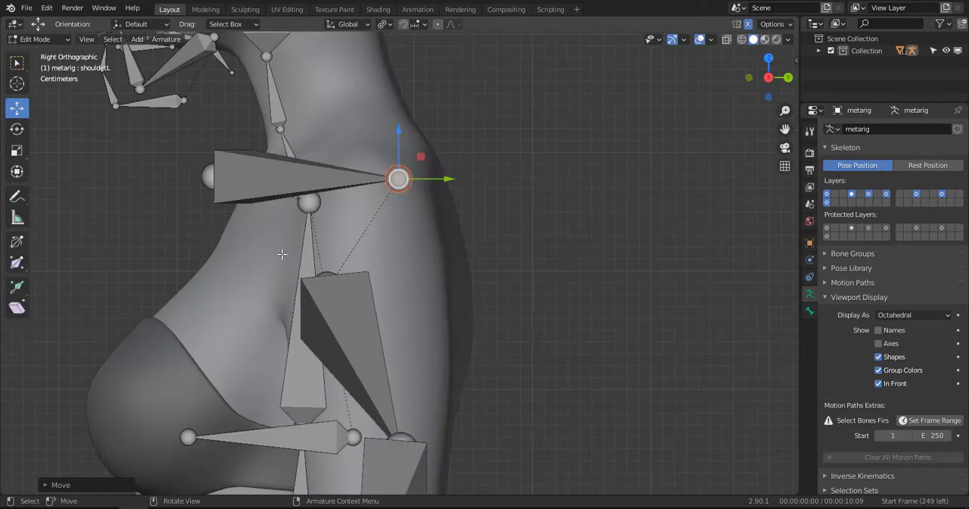
pyautogui.click(219, 181)
pyautogui.press('g')
pyautogui.press('y')
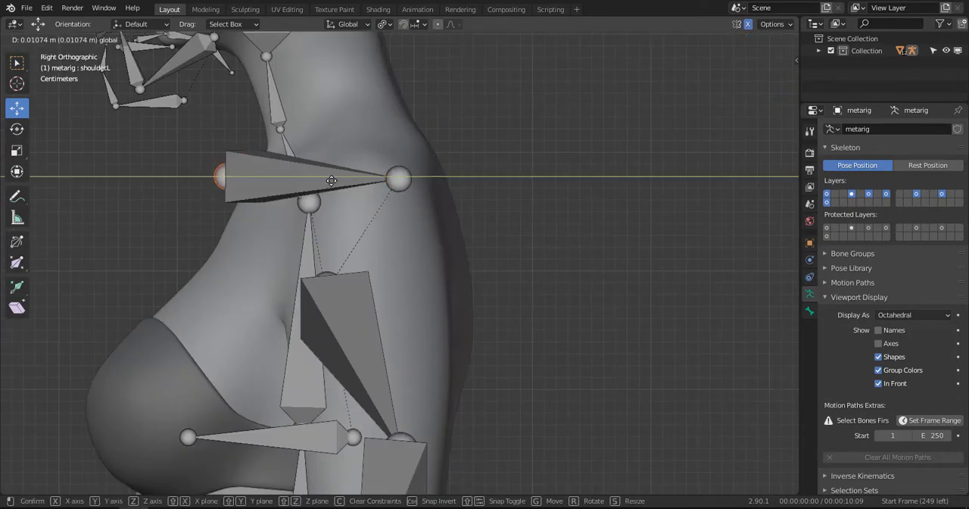
pyautogui.click(350, 184)
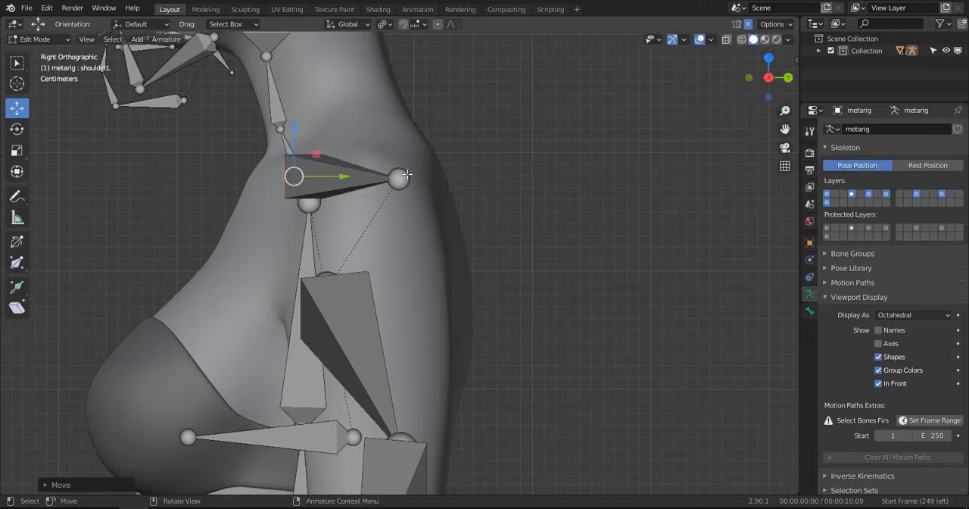
pyautogui.click(400, 179)
pyautogui.moveTo(448, 178); pyautogui.dragTo(430, 180)
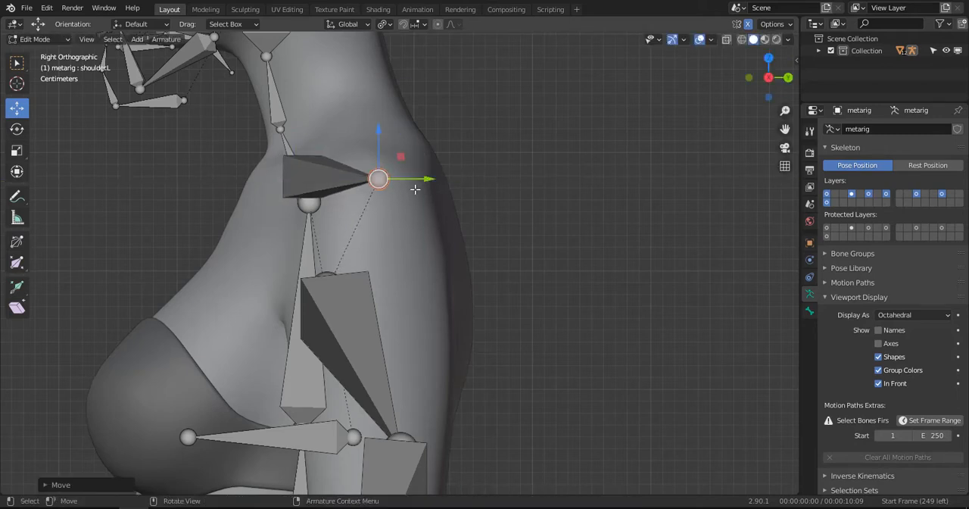
# - In side view, move the joint at the base of the neck and the neck joint above it up and back inside the neck
pyautogui.moveTo(429, 182); pyautogui.dragTo(498, 237, button='middle')
pyautogui.click(345, 220)
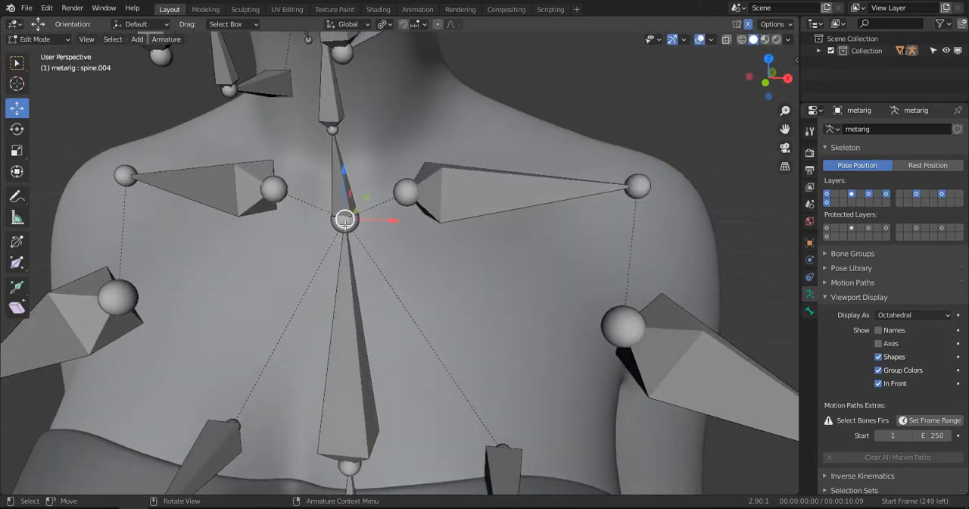
pyautogui.press('c')
pyautogui.press('Escape')
pyautogui.press('KP_3')
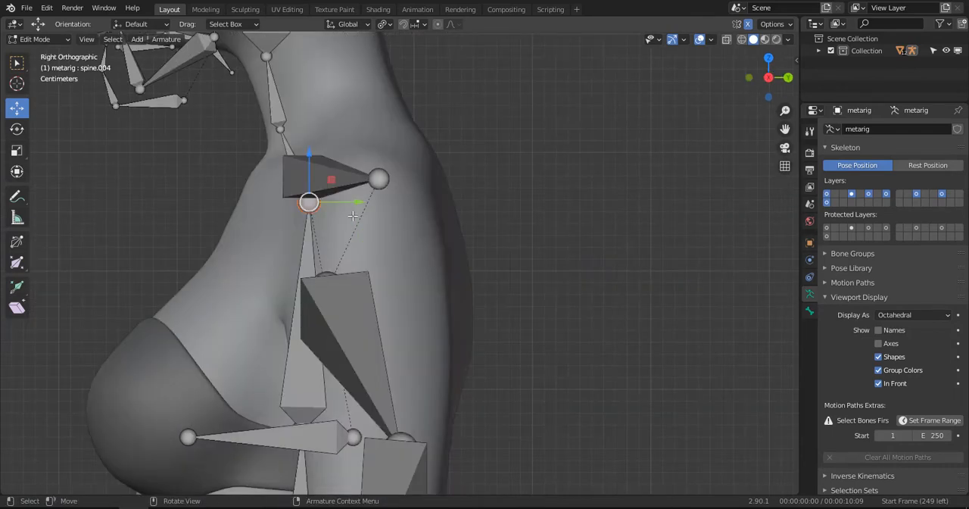
pyautogui.moveTo(309, 201); pyautogui.dragTo(358, 125)
pyautogui.moveTo(282, 127); pyautogui.dragTo(327, 65)
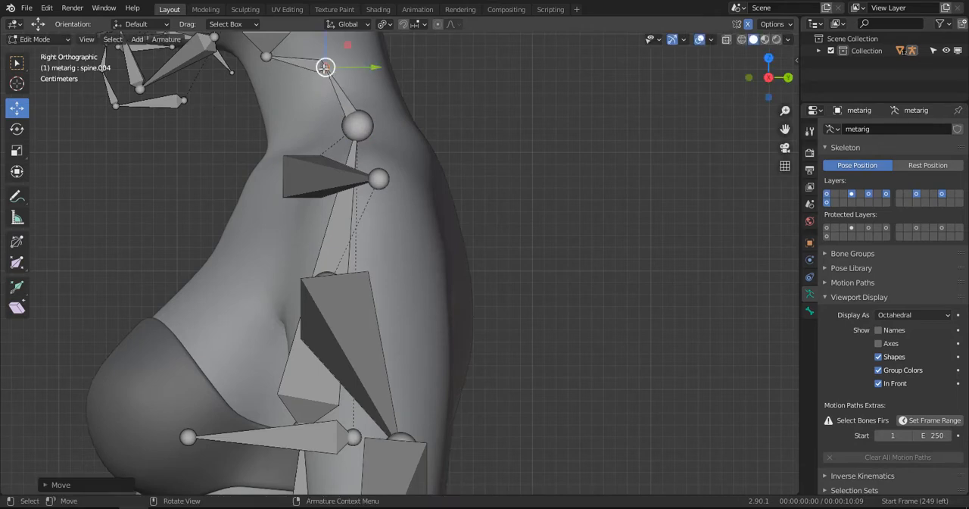
# - In side view, raise the neck's top joint to the base of the skull and nudge the middle neck joint up and forward
pyautogui.press('x')
pyautogui.keyDown('shift'); pyautogui.moveTo(388, 128); pyautogui.dragTo(452, 343, button='middle'); pyautogui.keyUp('shift')
pyautogui.scroll(2, 448, 340)
pyautogui.click(300, 278)
pyautogui.press('c')
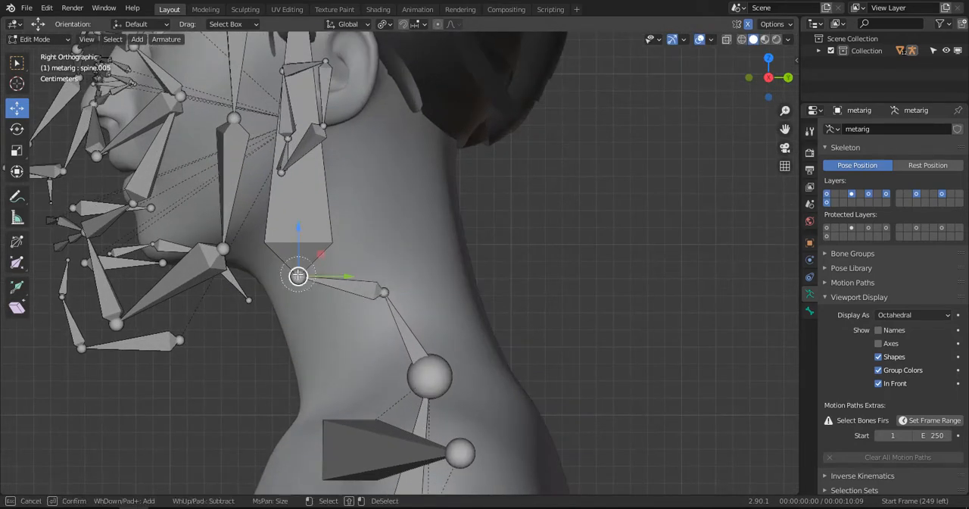
pyautogui.press('Escape')
pyautogui.moveTo(299, 276); pyautogui.dragTo(323, 157)
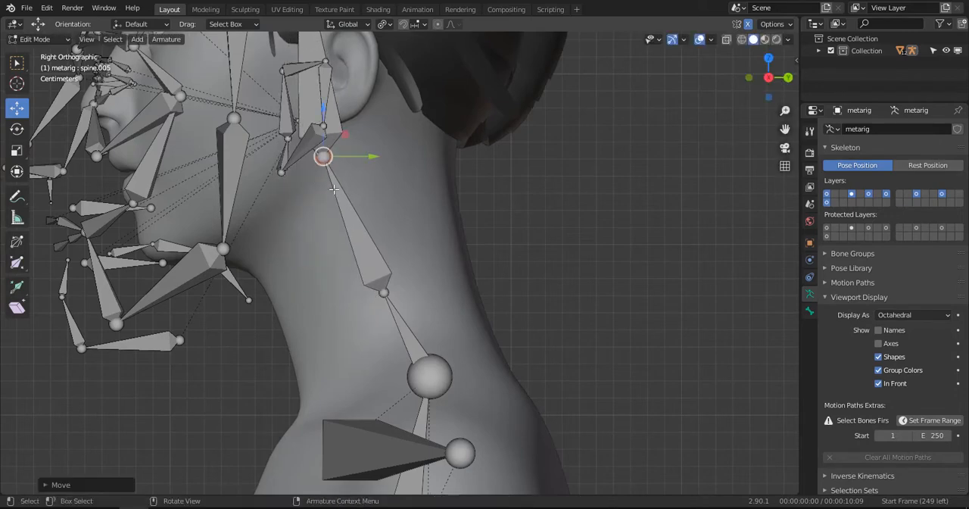
pyautogui.click(387, 294)
pyautogui.moveTo(385, 293); pyautogui.dragTo(377, 273)
pyautogui.scroll(-4, 385, 285)
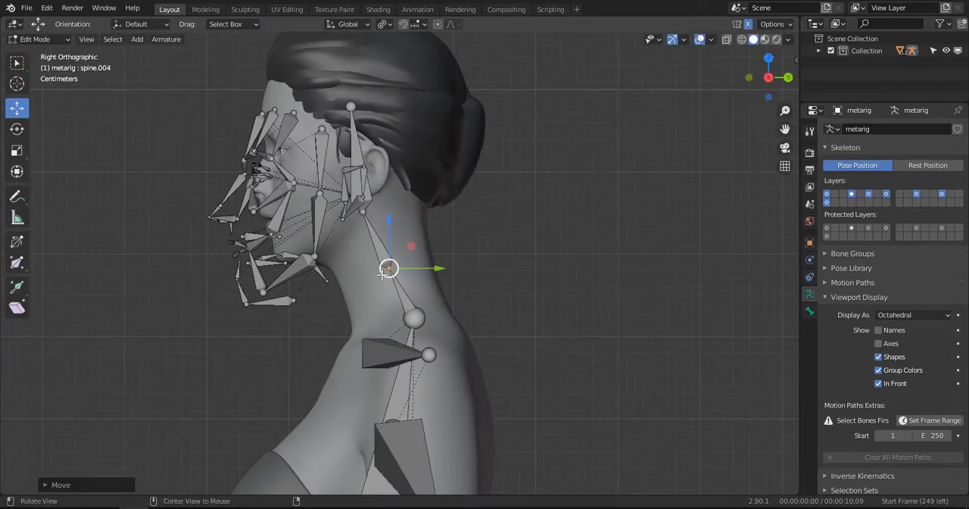
# - Select the left breast bone and move it up and forward in side view so it sits in the breast
pyautogui.keyDown('shift'); pyautogui.moveTo(393, 302); pyautogui.dragTo(333, 304, button='middle'); pyautogui.keyUp('shift')
pyautogui.click(398, 260)
pyautogui.keyDown('shift'); pyautogui.moveTo(380, 411); pyautogui.dragTo(367, 300, button='middle'); pyautogui.keyUp('shift')
pyautogui.click(381, 306)
pyautogui.press('KP_5')
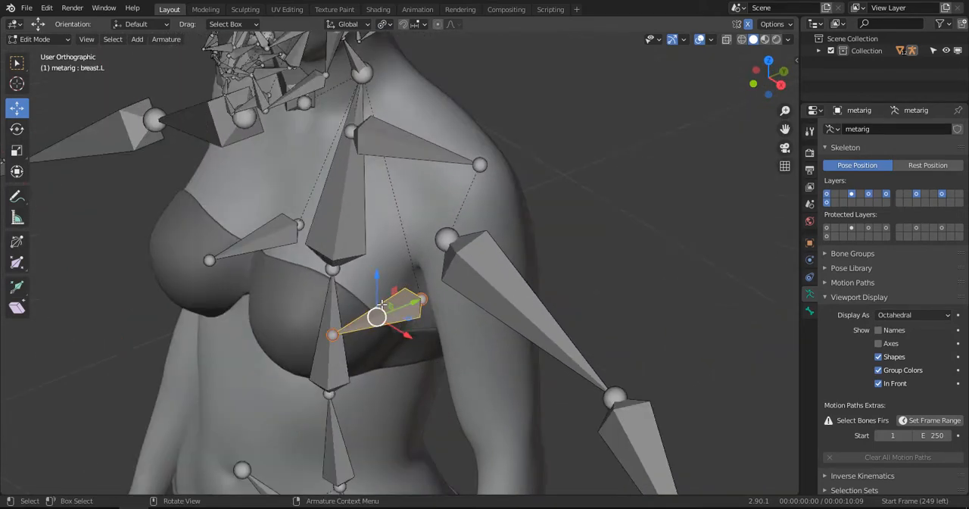
pyautogui.press('KP_3')
pyautogui.keyDown('shift'); pyautogui.moveTo(344, 320); pyautogui.dragTo(445, 276, button='middle'); pyautogui.keyUp('shift')
pyautogui.moveTo(444, 276); pyautogui.dragTo(326, 239)
pyautogui.moveTo(303, 256); pyautogui.dragTo(507, 219, button='middle')
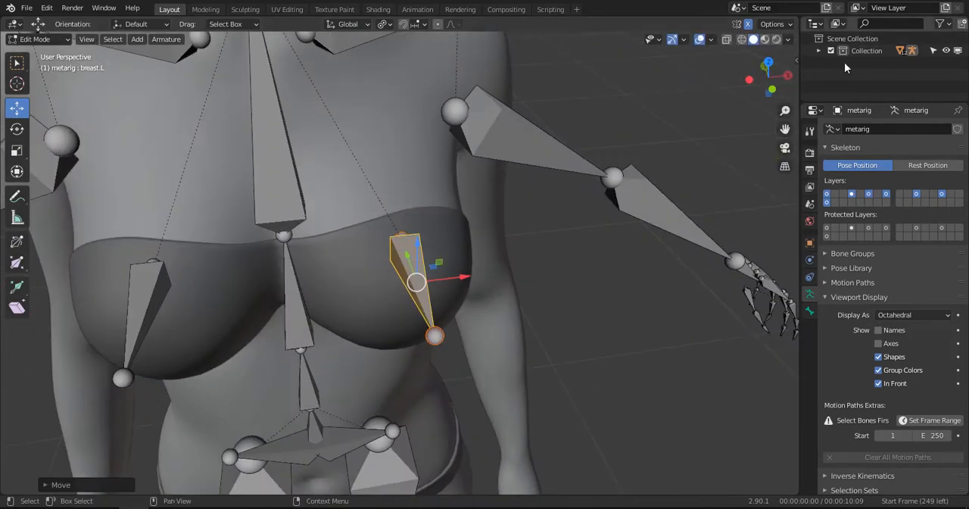
# - Expand the Collection's object list and hide the WM_BRA and WM_PANTY objects in the viewport
pyautogui.click(818, 50)
pyautogui.moveTo(861, 102); pyautogui.dragTo(884, 351)
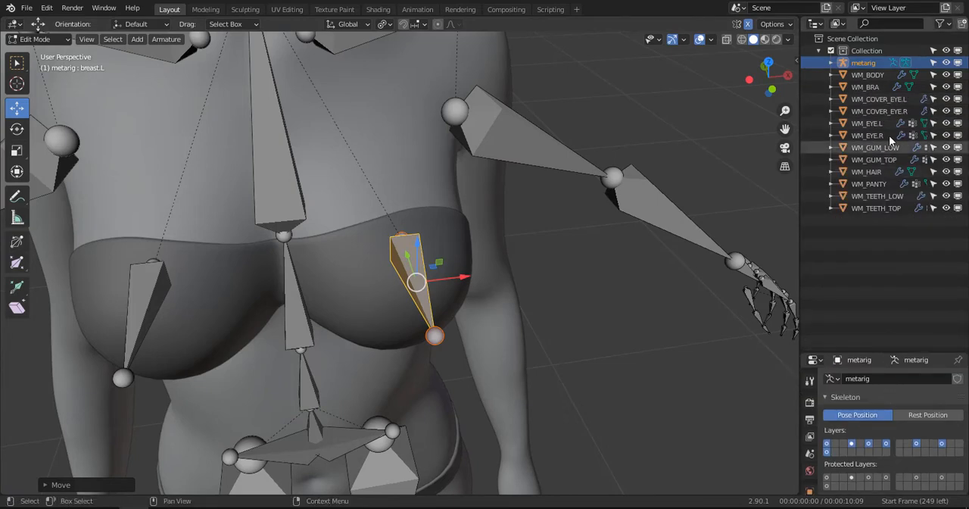
pyautogui.click(947, 87)
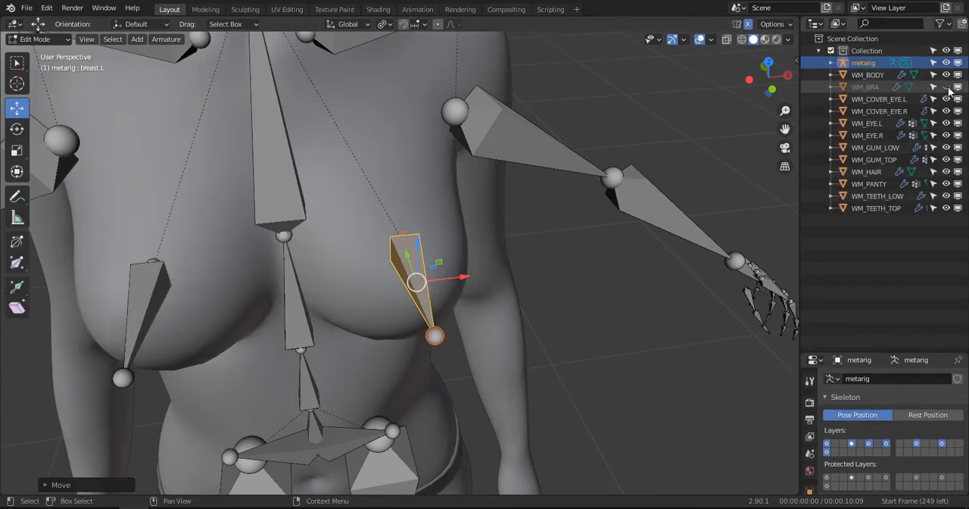
pyautogui.click(946, 184)
pyautogui.scroll(-4, 387, 296)
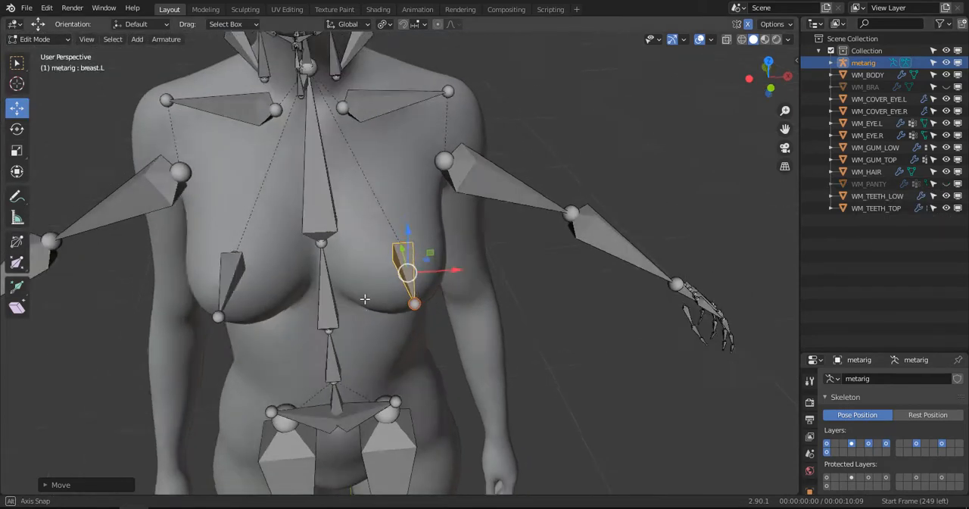
pyautogui.scroll(-2, 387, 296)
# - In top view, rotate the left breast bone outward by about 17.5 degrees
pyautogui.press('KP_7')
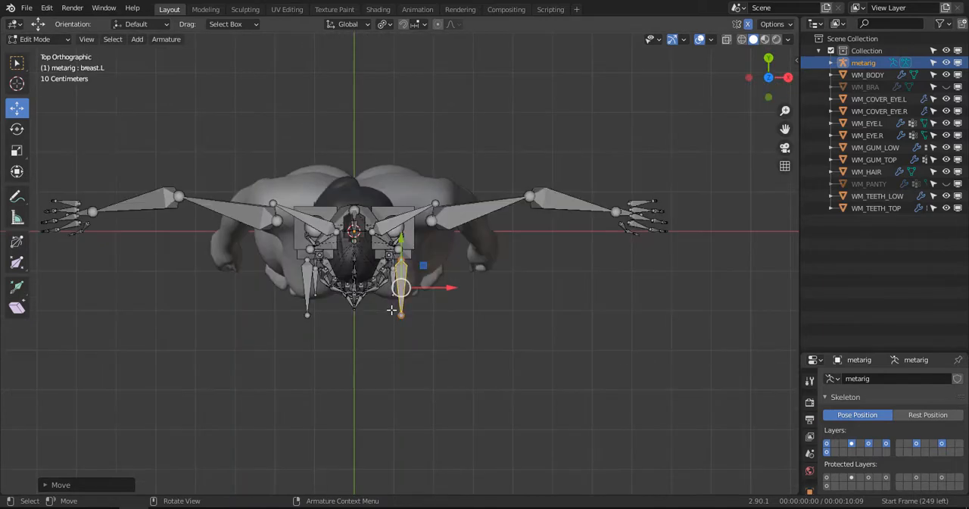
pyautogui.scroll(3, 410, 314)
pyautogui.press('r')
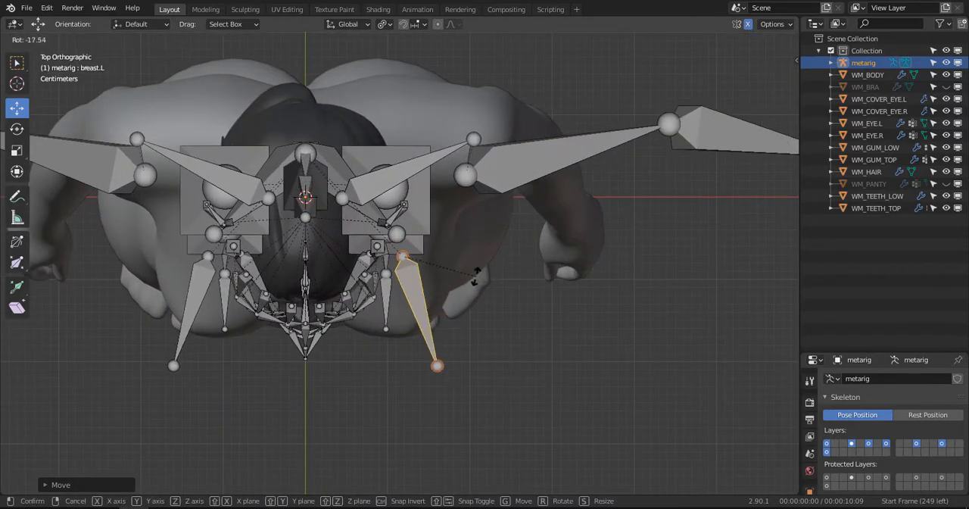
pyautogui.click(476, 276)
# - In side view, lower the left breast bone's front tip slightly and raise its base joint along Z
pyautogui.press('KP_1')
pyautogui.scroll(3, 446, 274)
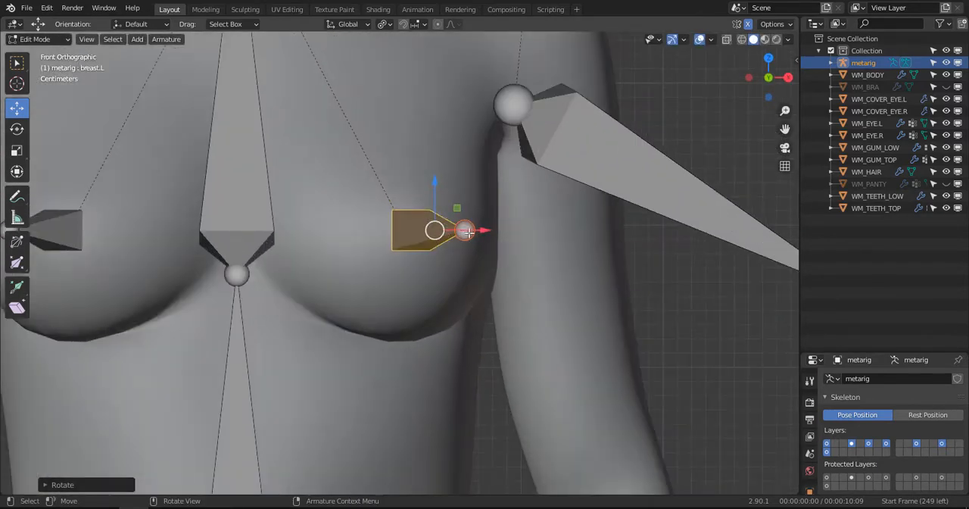
pyautogui.press('KP_3')
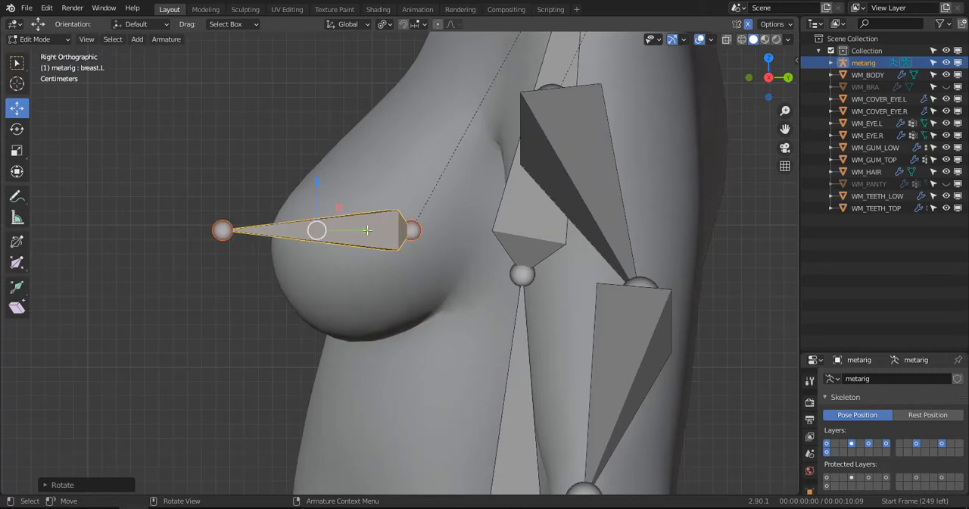
pyautogui.click(227, 231)
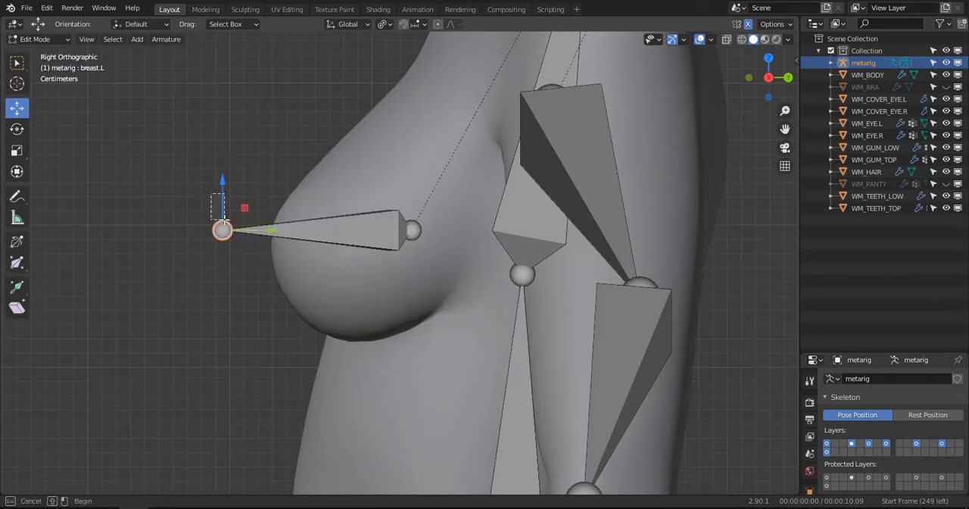
pyautogui.hotkey('alt', 'a')
pyautogui.hotkey('ctrl', 'z')
pyautogui.moveTo(222, 185); pyautogui.dragTo(231, 209)
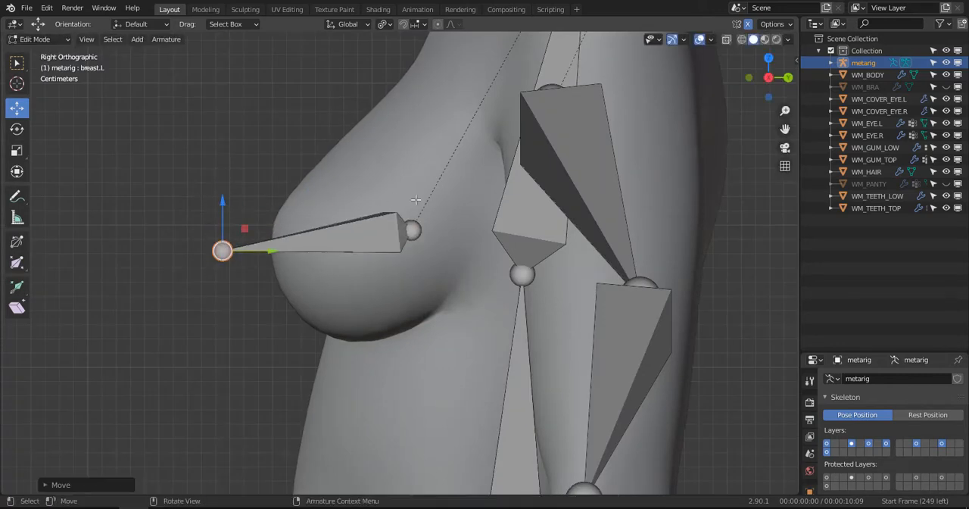
pyautogui.click(421, 221)
pyautogui.moveTo(408, 184); pyautogui.dragTo(412, 146)
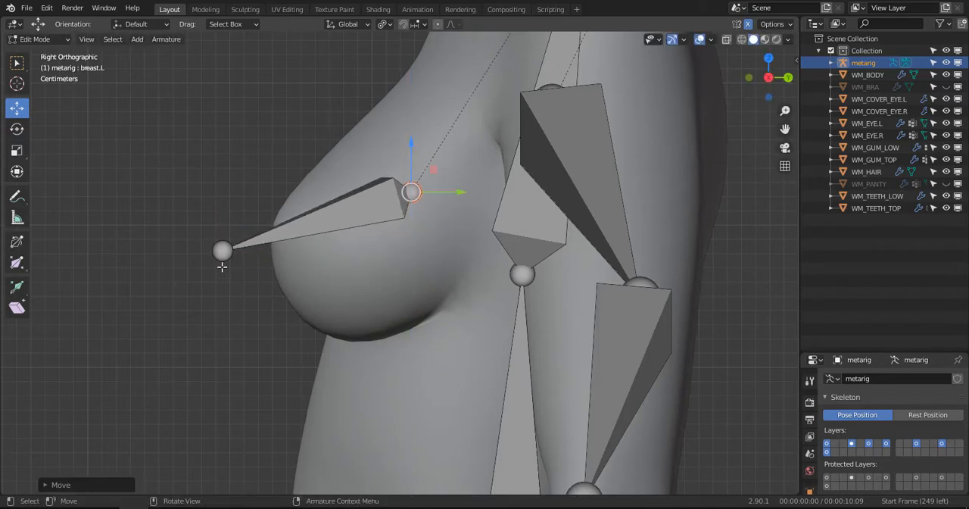
# - Raise the left breast bone's front tip slightly and shift it back along Y toward the breast
pyautogui.click(222, 251)
pyautogui.moveTo(221, 197); pyautogui.dragTo(222, 184)
pyautogui.moveTo(269, 237); pyautogui.dragTo(289, 224)
pyautogui.moveTo(244, 193); pyautogui.dragTo(242, 183)
pyautogui.scroll(-2, 303, 227)
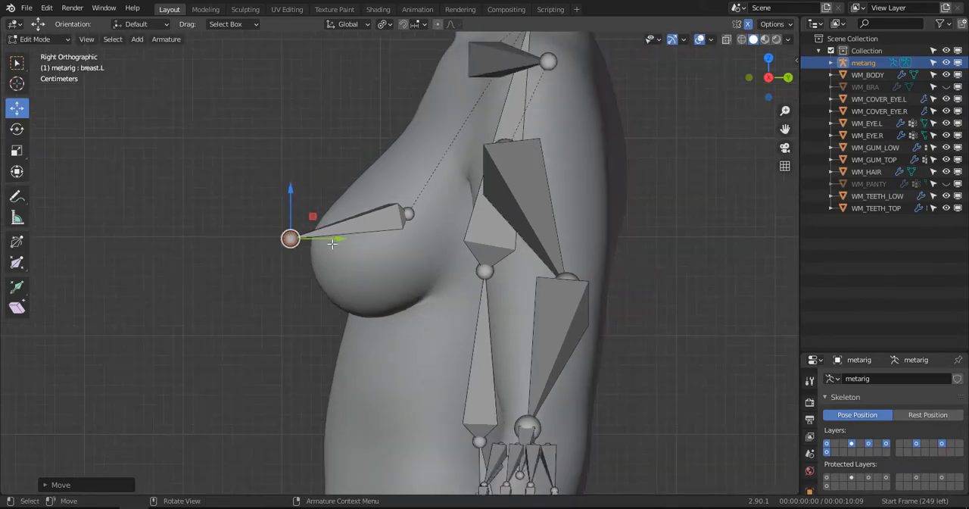
# - In side view, move the spine joint at chest level down and slightly forward to just above the waist
pyautogui.moveTo(356, 261); pyautogui.dragTo(501, 344, button='middle')
pyautogui.moveTo(505, 334); pyautogui.dragTo(471, 339)
pyautogui.moveTo(471, 339); pyautogui.dragTo(502, 277, button='middle')
pyautogui.scroll(-4, 315, 288)
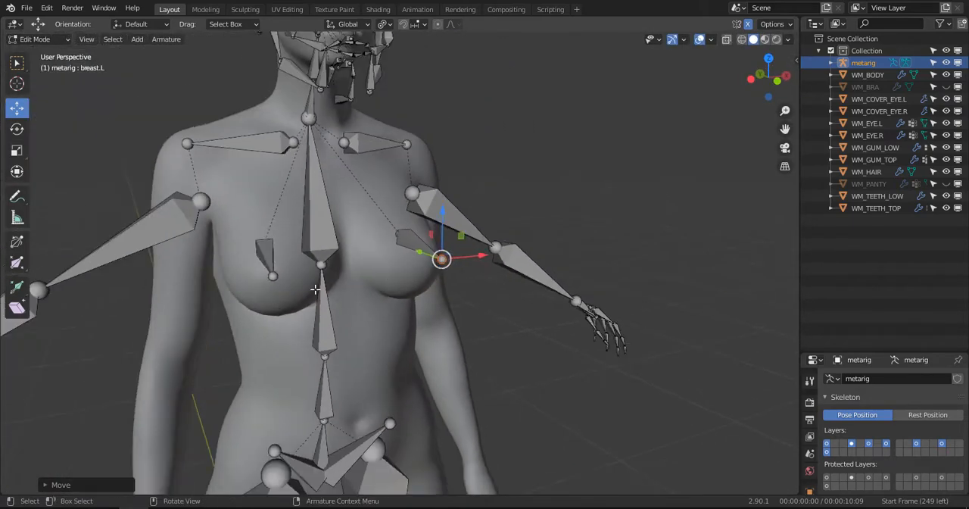
pyautogui.click(324, 268)
pyautogui.press('KP_3')
pyautogui.scroll(3, 402, 267)
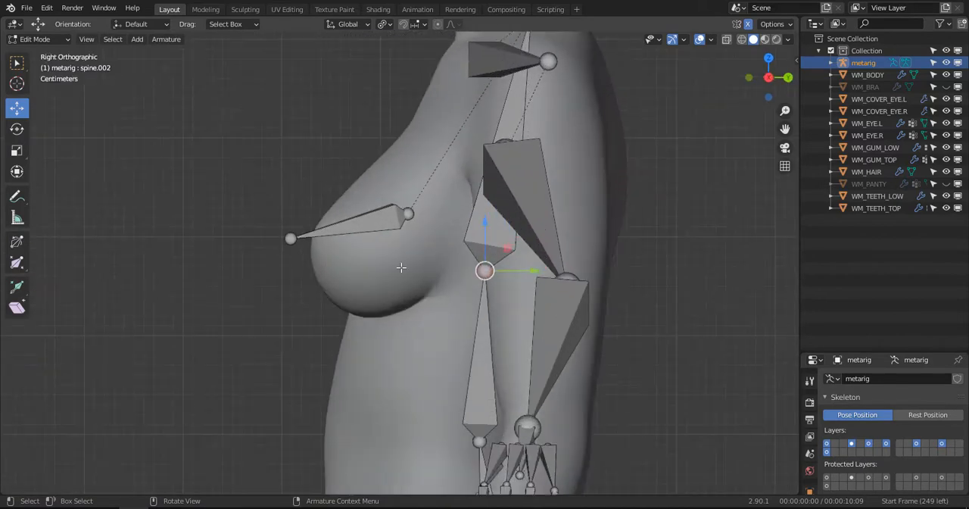
pyautogui.press('g')
pyautogui.click(391, 405)
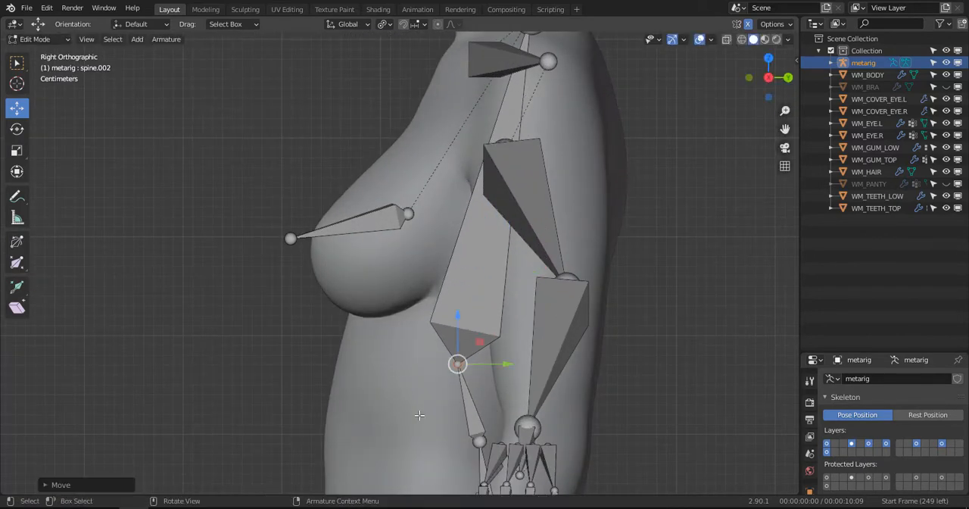
# - In side view, move the lower spine joint down and forward to navel height and lower the spine's pelvis joint
pyautogui.keyDown('shift'); pyautogui.moveTo(418, 415); pyautogui.dragTo(422, 216, button='middle'); pyautogui.keyUp('shift')
pyautogui.click(486, 260)
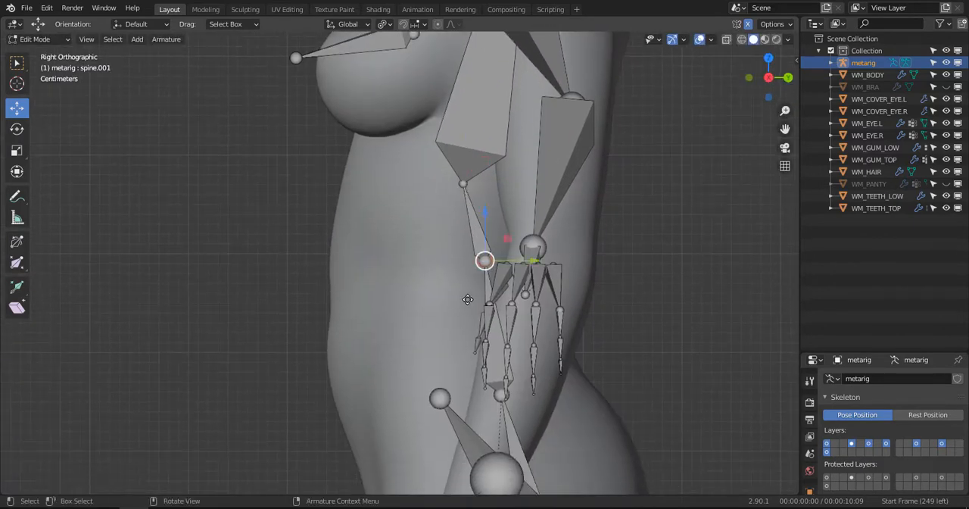
pyautogui.press('g')
pyautogui.click(498, 379)
pyautogui.click(502, 395)
pyautogui.keyDown('shift'); pyautogui.moveTo(501, 395); pyautogui.dragTo(489, 222, button='middle'); pyautogui.keyUp('shift')
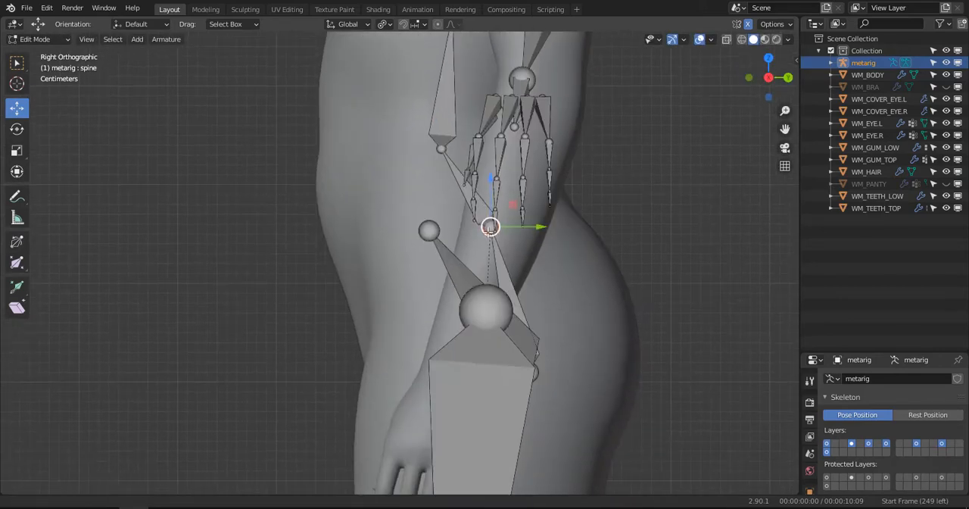
pyautogui.press('g')
pyautogui.click(456, 309)
pyautogui.moveTo(455, 309); pyautogui.dragTo(406, 320, button='middle')
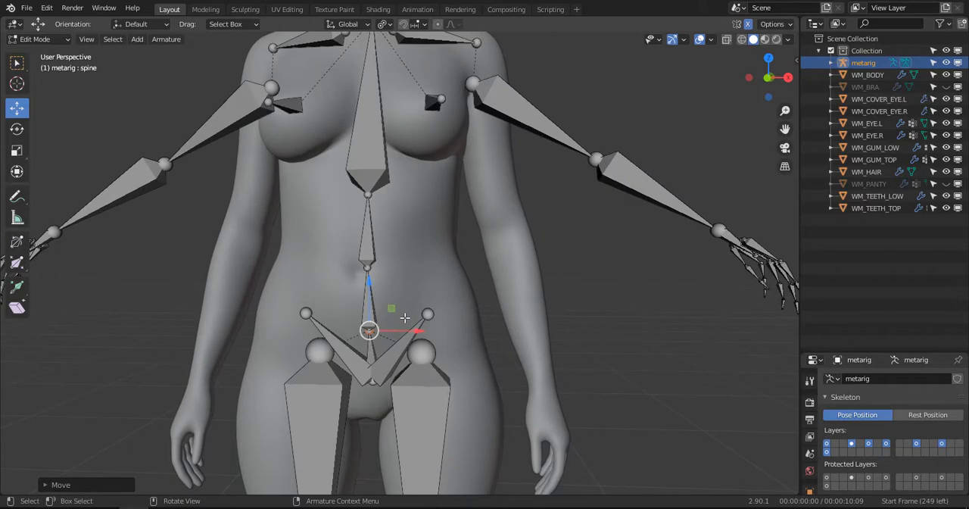
pyautogui.press('KP_1')
pyautogui.scroll(4, 405, 318)
pyautogui.click(338, 271)
pyautogui.keyDown('shift'); pyautogui.moveTo(339, 271); pyautogui.dragTo(448, 218, button='middle'); pyautogui.keyUp('shift')
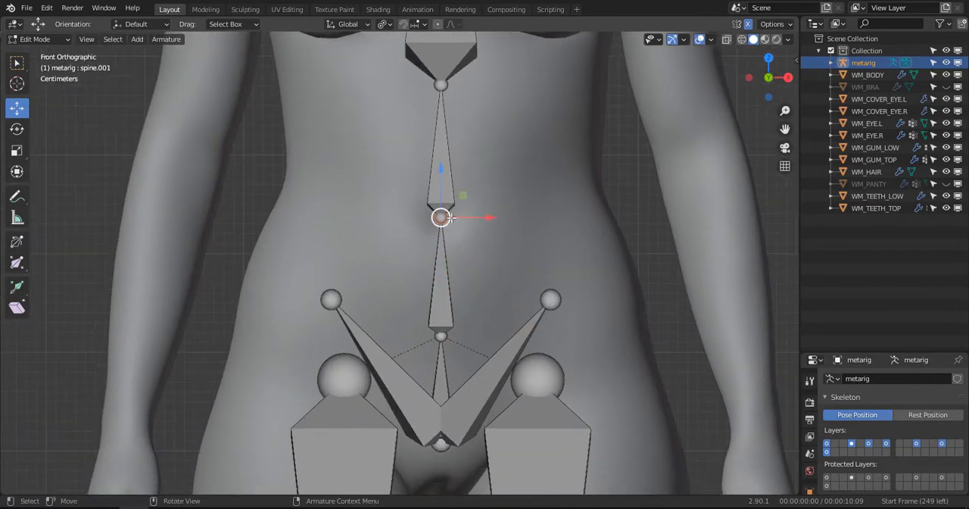
pyautogui.press('g')
pyautogui.rightClick(447, 223)
# - In front view, move the left thigh bone's upper joint down and outward to the hip of the left leg
pyautogui.scroll(-4, 461, 276)
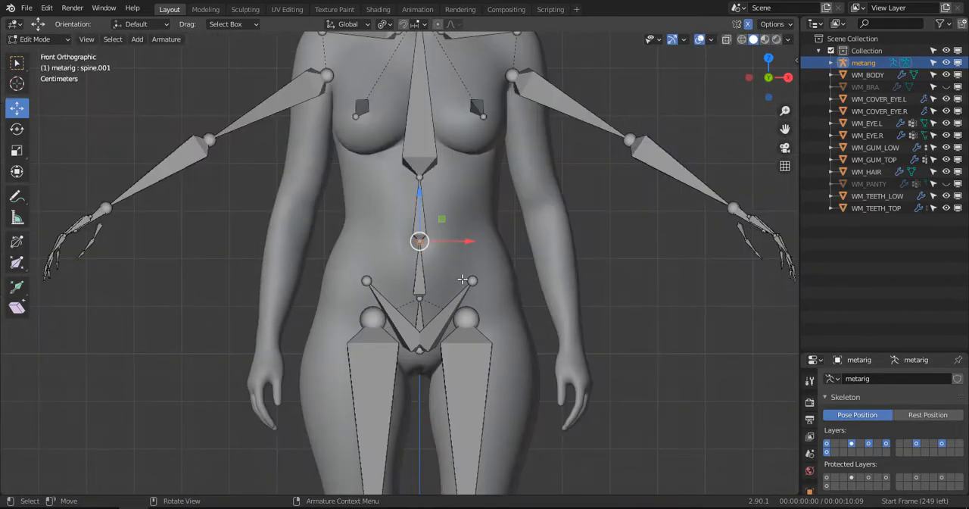
pyautogui.click(471, 310)
pyautogui.keyDown('shift'); pyautogui.moveTo(484, 378); pyautogui.dragTo(479, 227, button='middle'); pyautogui.keyUp('shift')
pyautogui.press('g')
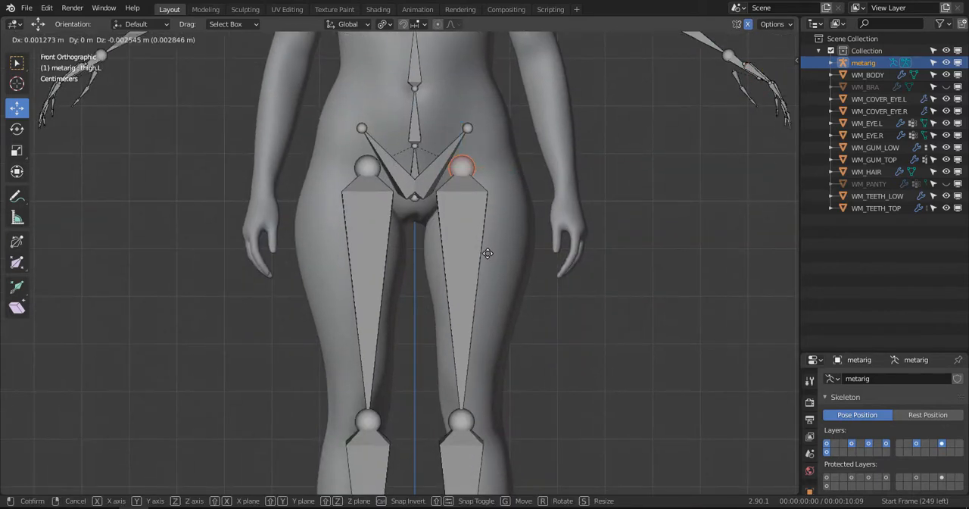
pyautogui.click(493, 178)
pyautogui.press('g')
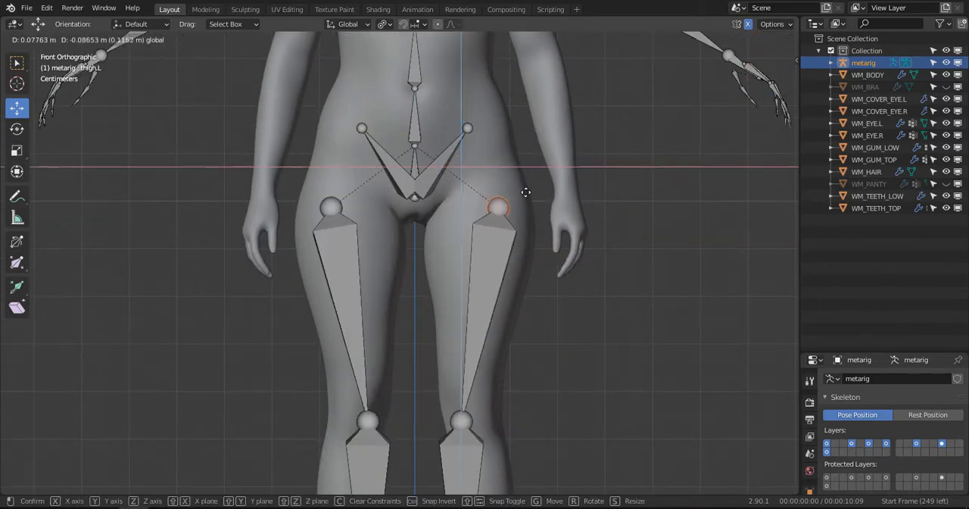
pyautogui.click(506, 229)
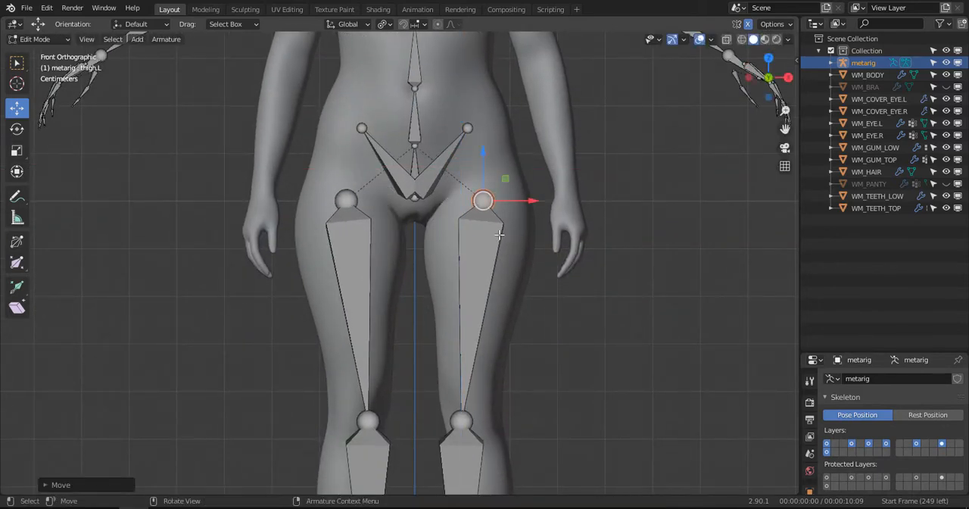
pyautogui.press('g')
pyautogui.click(499, 241)
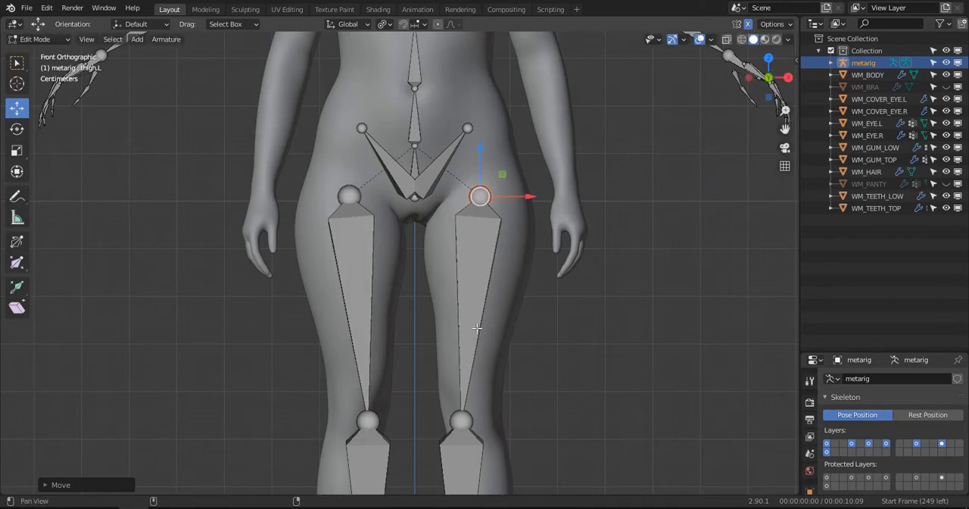
# - In front view, move the left knee joint up and slightly outward toward the middle of the leg
pyautogui.keyDown('shift'); pyautogui.moveTo(477, 328); pyautogui.dragTo(487, 213, button='middle'); pyautogui.keyUp('shift')
pyautogui.click(472, 303)
pyautogui.keyDown('shift'); pyautogui.moveTo(473, 303); pyautogui.dragTo(463, 230, button='middle'); pyautogui.keyUp('shift')
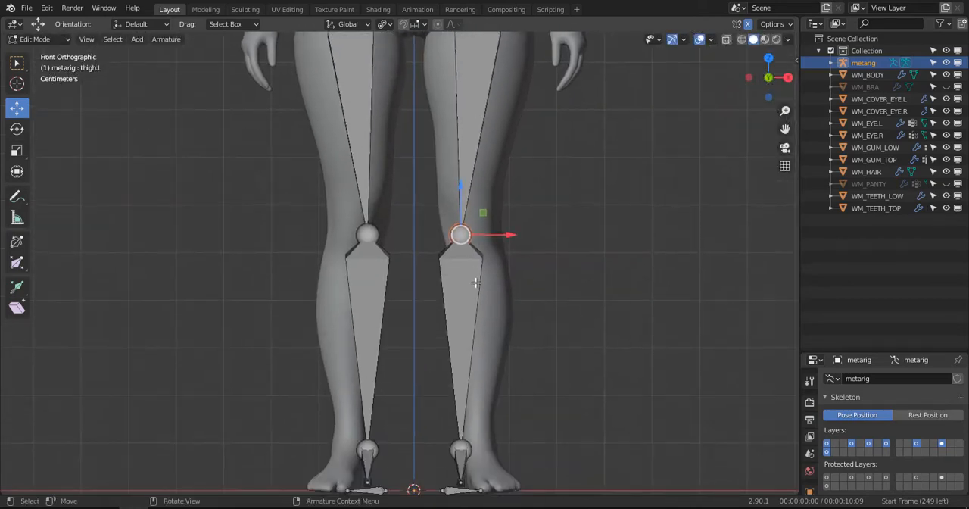
pyautogui.press('g')
pyautogui.click(493, 247)
pyautogui.scroll(-2, 491, 246)
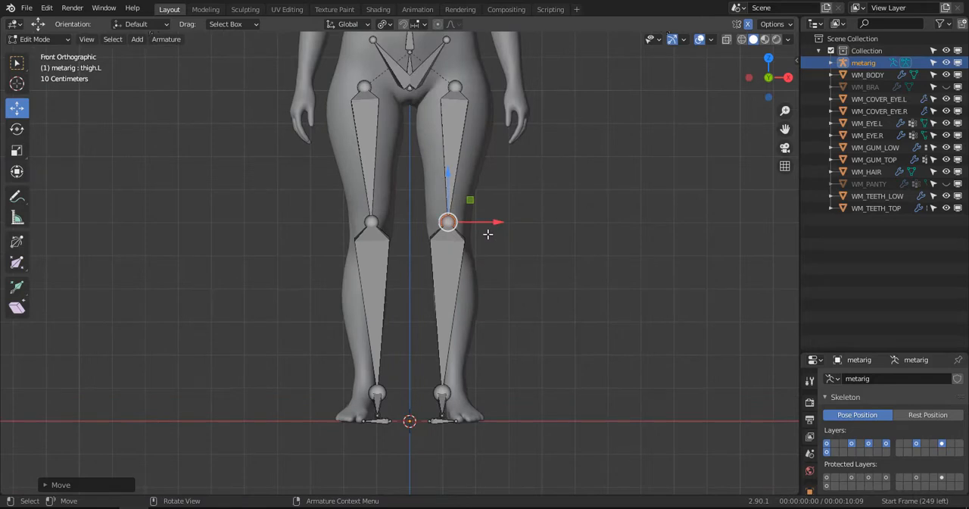
# - In side view, shift the left knee joint back along Y to the middle of the knee and lower it slightly along Z
pyautogui.press('KP_3')
pyautogui.scroll(3, 537, 199)
pyautogui.press('g')
pyautogui.press('y')
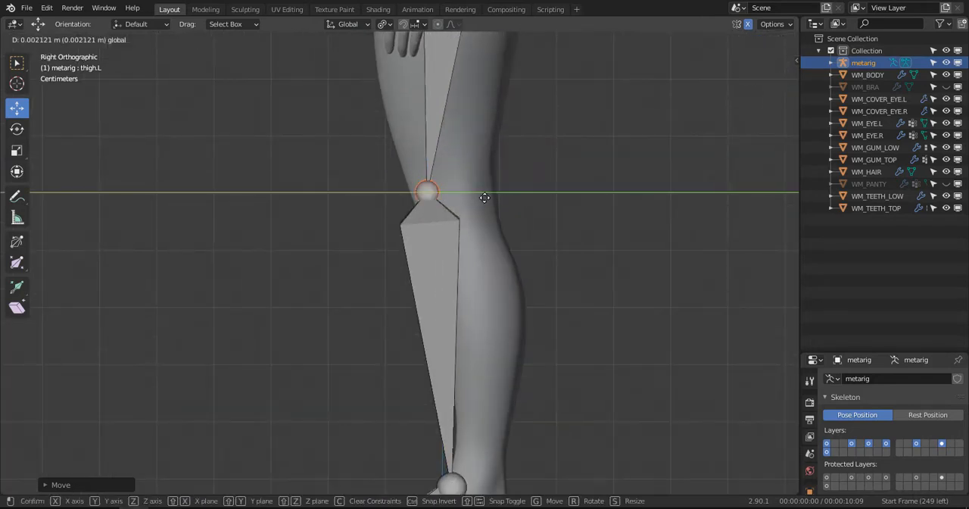
pyautogui.click(504, 198)
pyautogui.press('g')
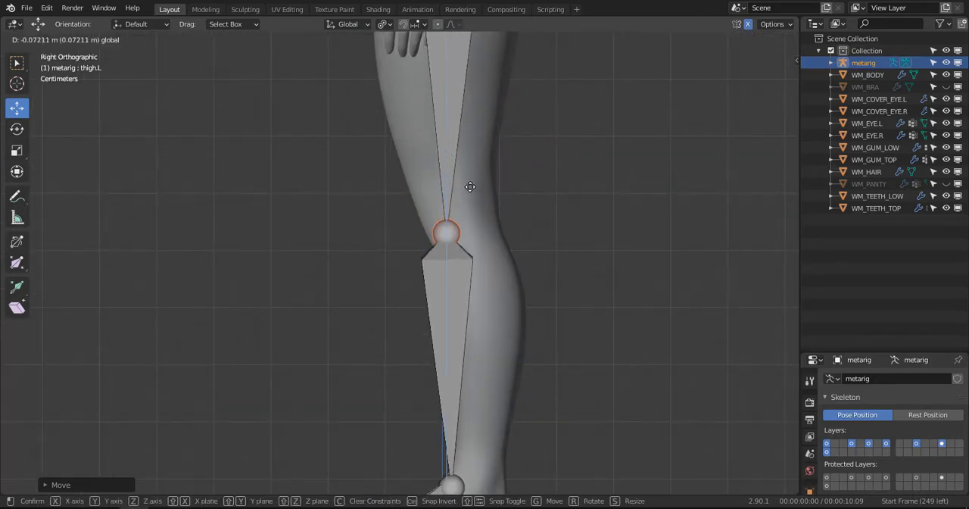
pyautogui.click(476, 190)
# - In side view, shift the left ankle joint back along Y into the middle of the ankle
pyautogui.scroll(-3, 468, 222)
pyautogui.keyDown('shift'); pyautogui.moveTo(448, 268); pyautogui.dragTo(446, 165, button='middle'); pyautogui.keyUp('shift')
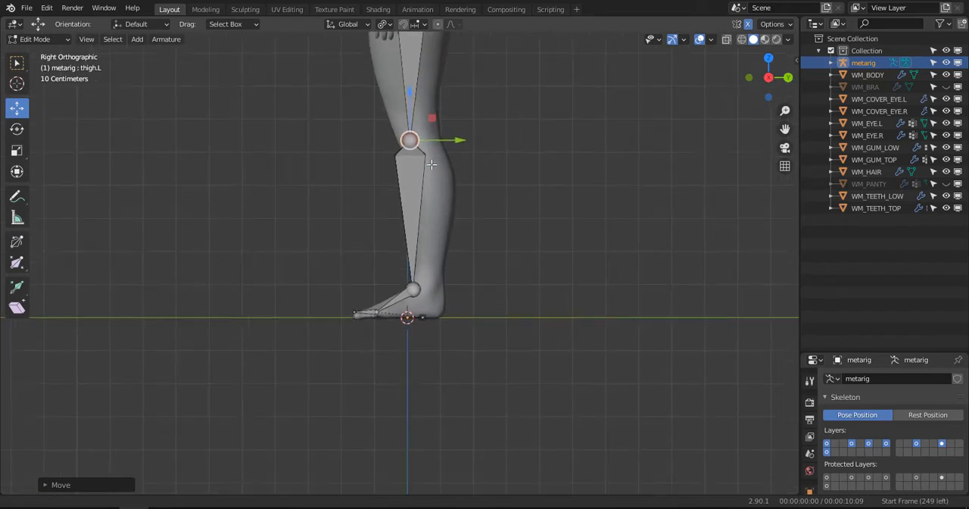
pyautogui.scroll(3, 426, 271)
pyautogui.moveTo(454, 298)
pyautogui.mouseDown()
pyautogui.moveTo(489, 292)
pyautogui.moveTo(471, 294)
pyautogui.mouseUp()
# - In front view, move the left foot, toe and heel bones together outward along X into the left foot
pyautogui.click(366, 341)
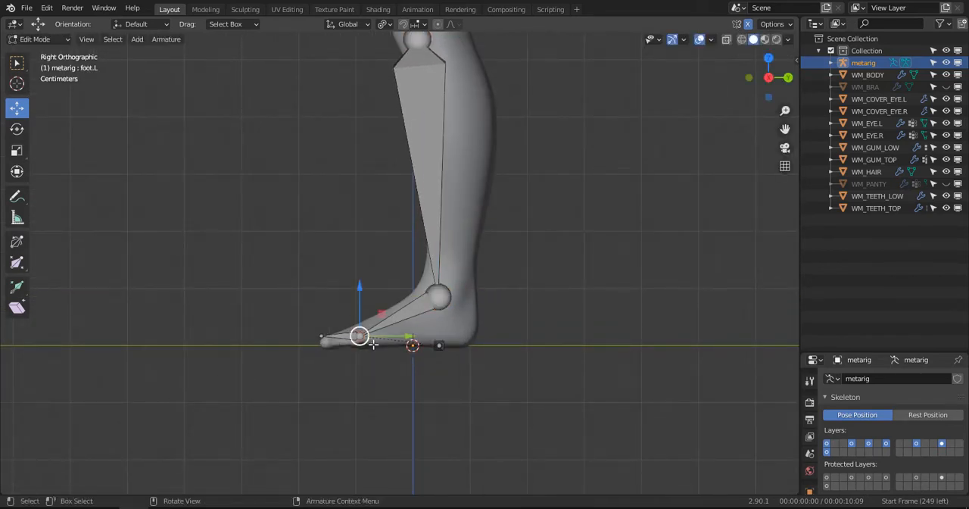
pyautogui.keyDown('shift'); pyautogui.moveTo(383, 308); pyautogui.dragTo(416, 215, button='middle'); pyautogui.keyUp('shift')
pyautogui.scroll(4, 415, 222)
pyautogui.moveTo(419, 222); pyautogui.dragTo(440, 218)
pyautogui.moveTo(440, 218); pyautogui.dragTo(530, 326, button='middle')
pyautogui.click(562, 327)
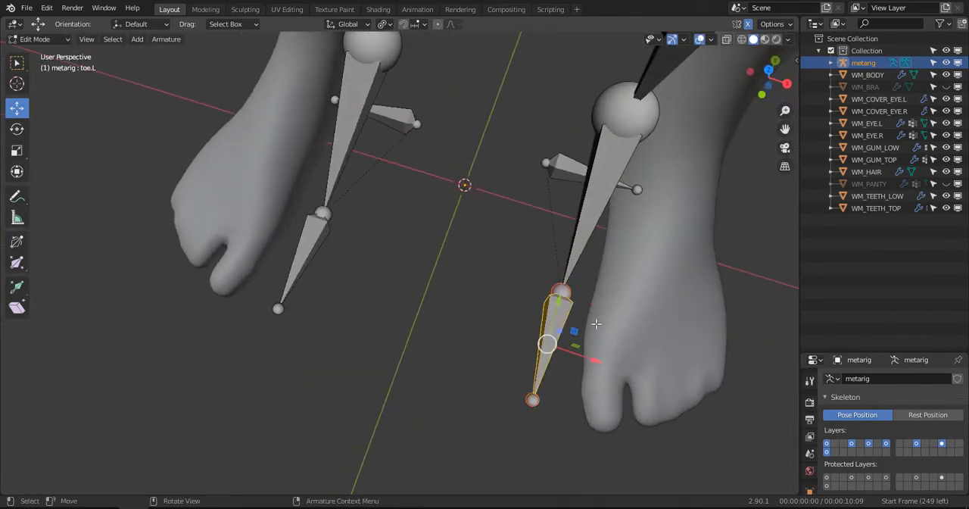
pyautogui.moveTo(649, 356); pyautogui.dragTo(640, 358)
pyautogui.press('KP_1')
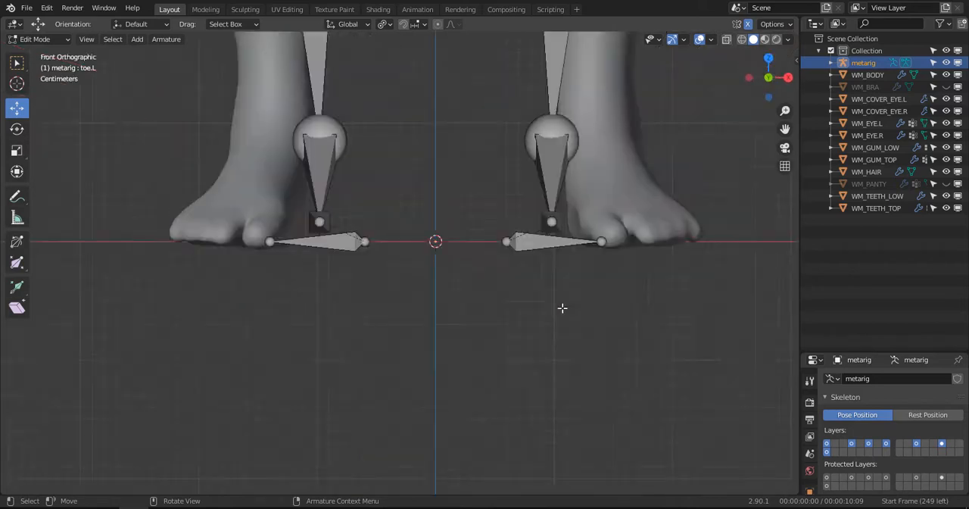
pyautogui.scroll(-3, 559, 309)
pyautogui.scroll(2, 544, 323)
pyautogui.press('b')
pyautogui.moveTo(579, 359); pyautogui.dragTo(441, 104)
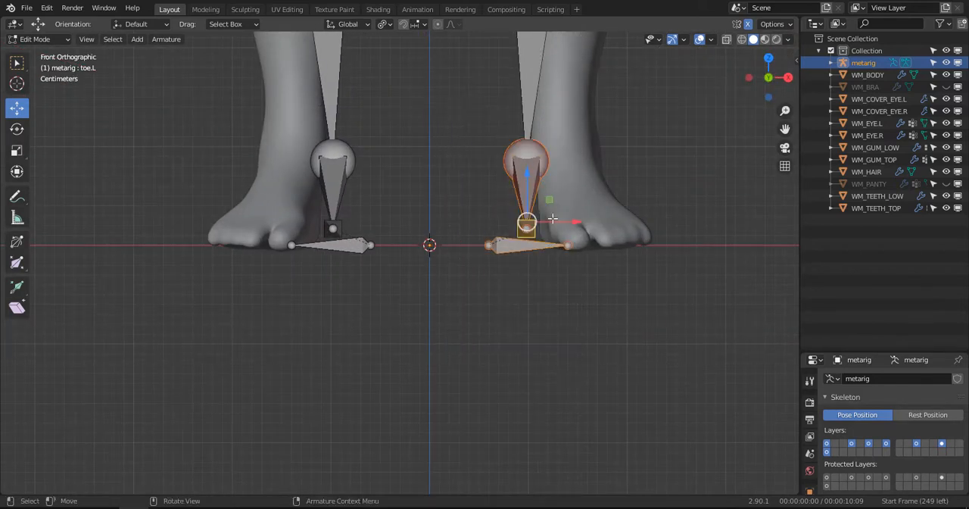
pyautogui.moveTo(564, 217); pyautogui.dragTo(625, 209)
pyautogui.click(626, 209)
pyautogui.moveTo(625, 209); pyautogui.dragTo(619, 212, button='middle')
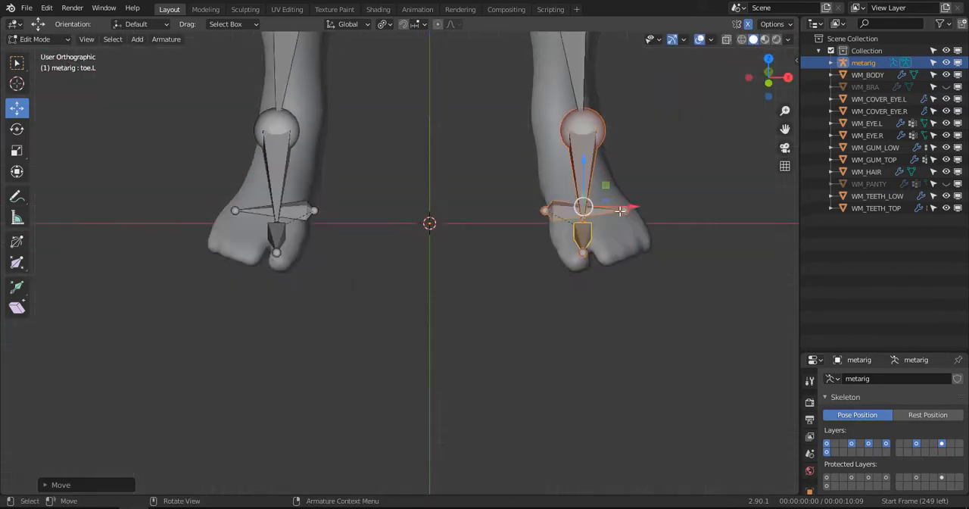
# - Set the pivot to Median Point and, in top view, rotate the selected left foot bones outward by about 25°
pyautogui.press('KP_7')
pyautogui.press('r')
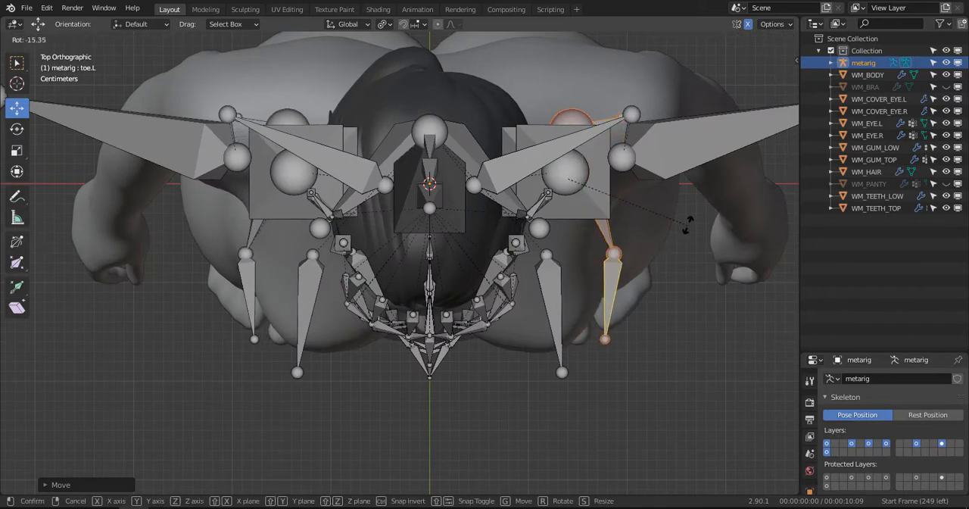
pyautogui.rightClick(680, 160)
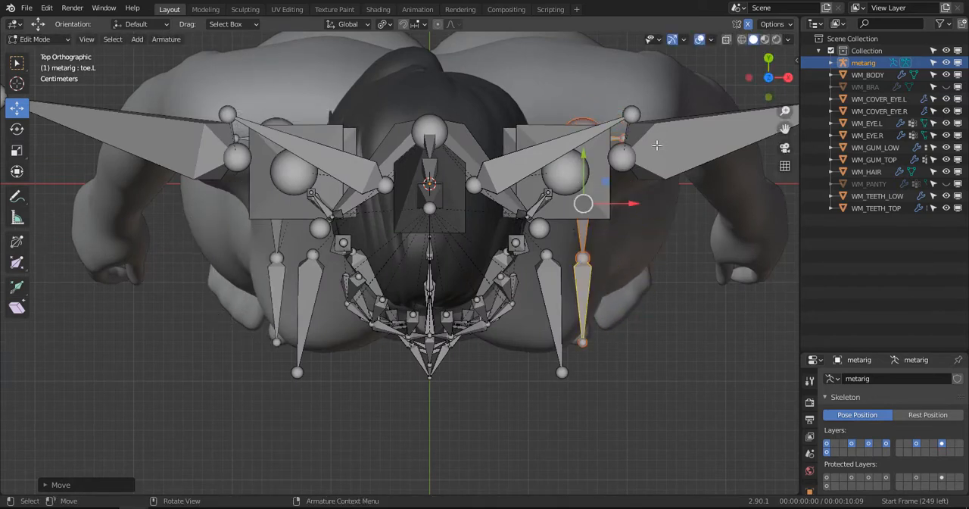
pyautogui.click(384, 25)
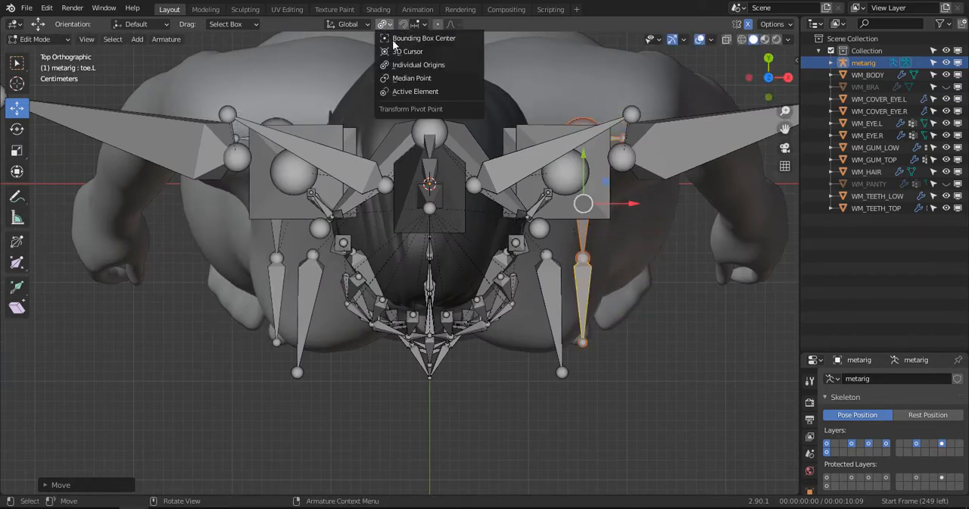
pyautogui.click(413, 80)
pyautogui.press('r')
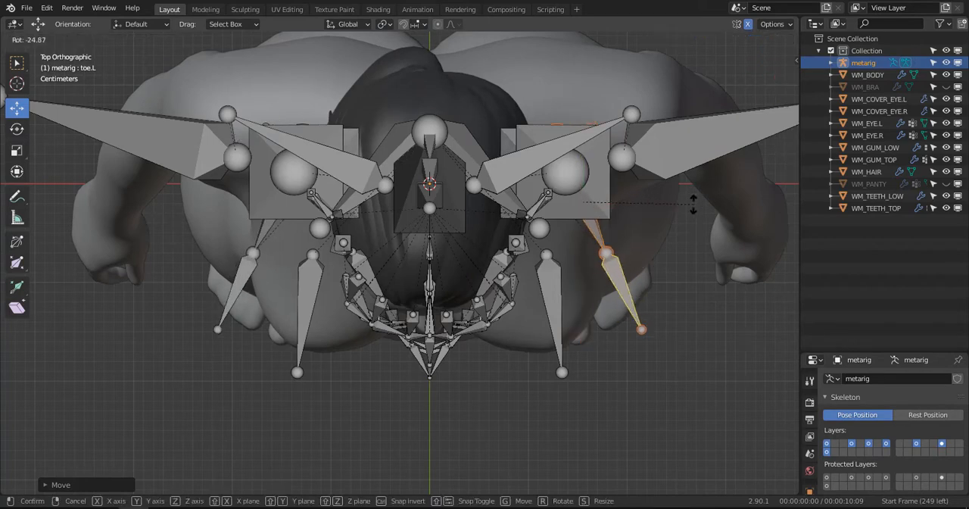
pyautogui.click(693, 204)
# - In front view, move the left ankle joint outward along X and slightly up along Z to the middle of the ankle
pyautogui.press('KP_Decimal')
pyautogui.press('KP_1')
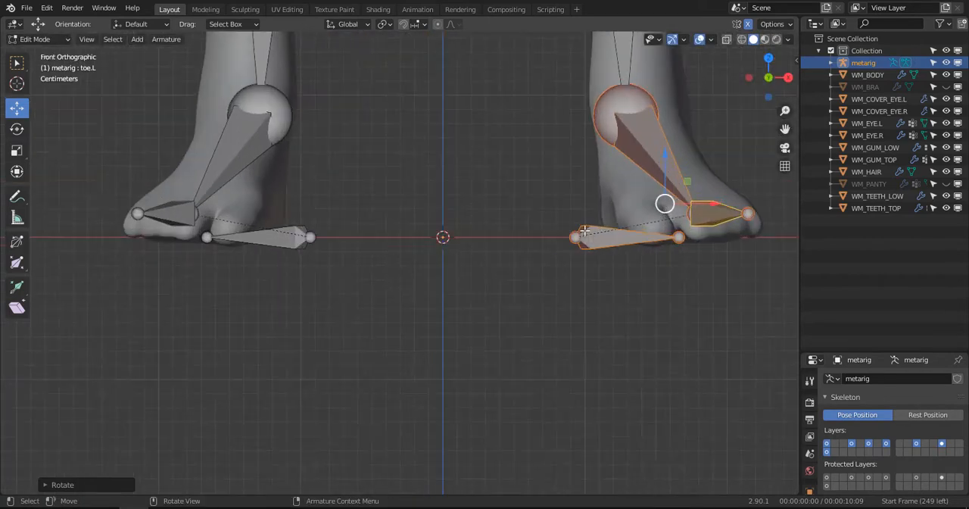
pyautogui.scroll(2, 576, 186)
pyautogui.click(585, 171)
pyautogui.keyDown('shift'); pyautogui.moveTo(583, 164); pyautogui.dragTo(571, 185, button='middle'); pyautogui.keyUp('shift')
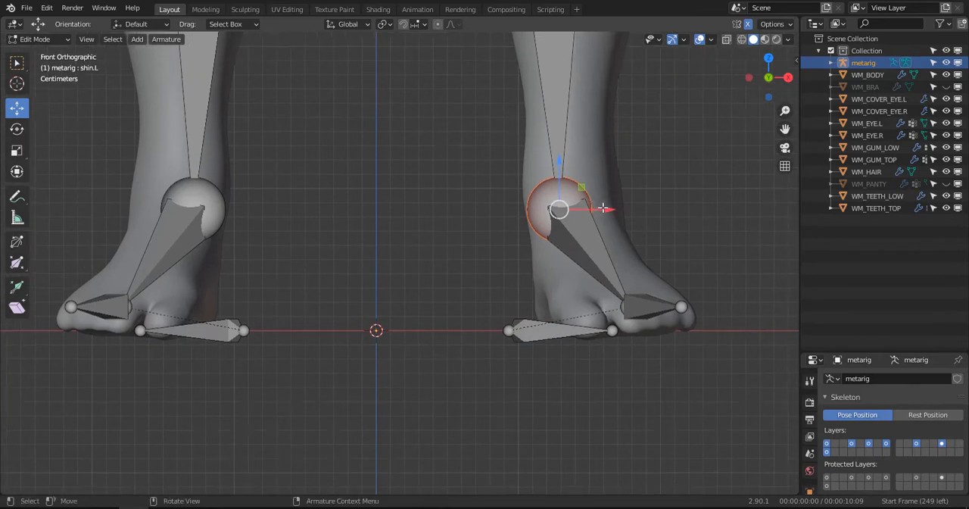
pyautogui.press('g')
pyautogui.press('x')
pyautogui.click(586, 184)
pyautogui.press('g')
pyautogui.press('z')
pyautogui.click(610, 259)
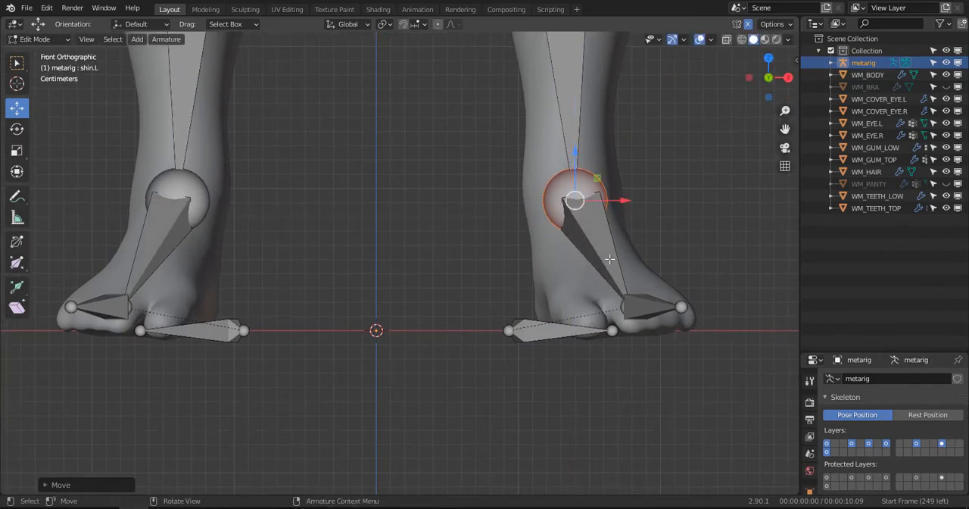
# - Move the left heel bone outward along X so it sits beneath the left foot
pyautogui.click(565, 327)
pyautogui.press('g')
pyautogui.press('x')
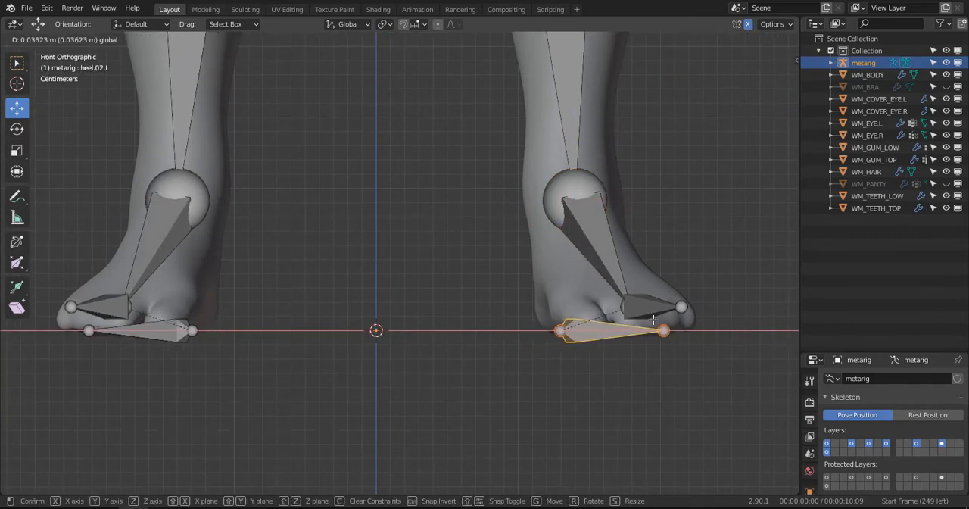
pyautogui.click(679, 301)
# - Move the left toe bone's tip about 0.02 m inward along X to the front of the toes
pyautogui.click(680, 303)
pyautogui.moveTo(680, 304); pyautogui.dragTo(619, 402, button='middle')
pyautogui.scroll(3, 666, 418)
pyautogui.press('g')
pyautogui.press('x')
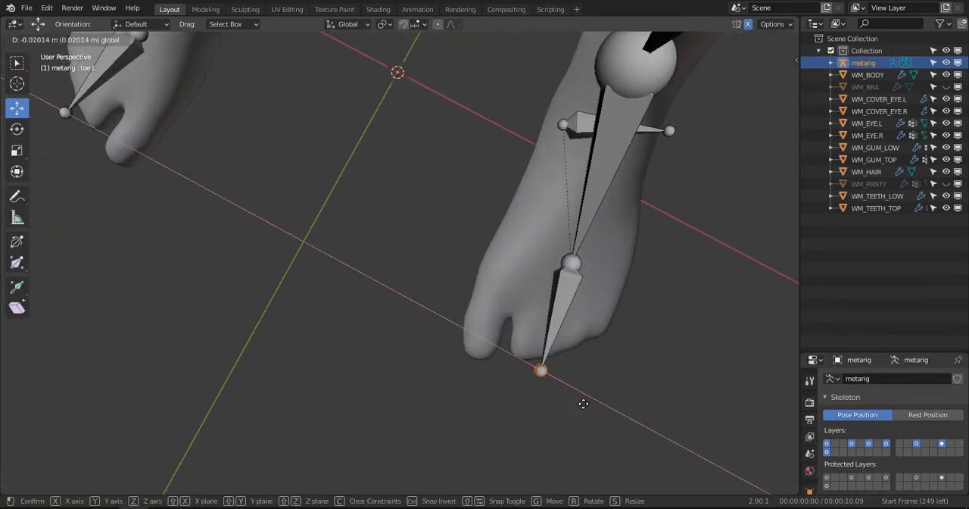
pyautogui.click(583, 403)
# - Shift the joint between the left foot and toe bones slightly inward to the middle of the foot
pyautogui.moveTo(567, 361); pyautogui.dragTo(599, 311, button='middle')
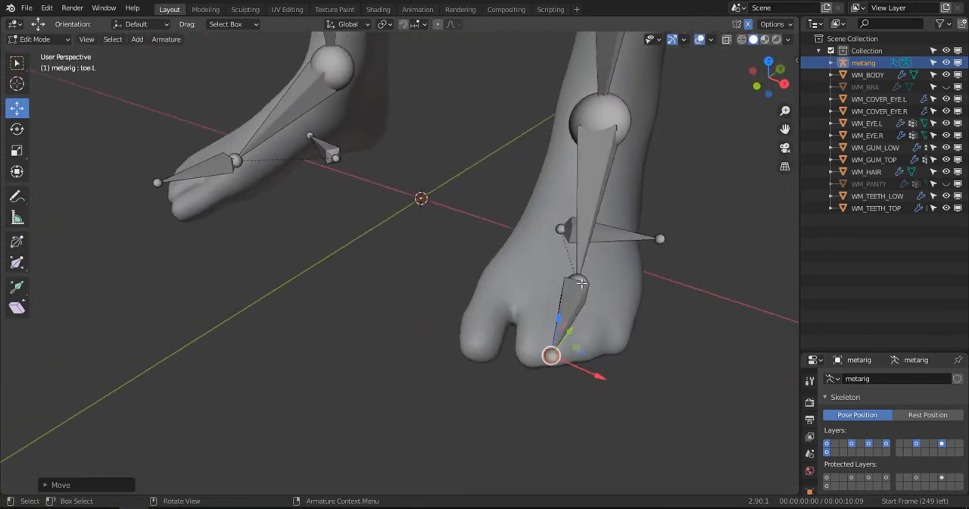
pyautogui.click(583, 284)
pyautogui.moveTo(617, 297); pyautogui.dragTo(607, 290)
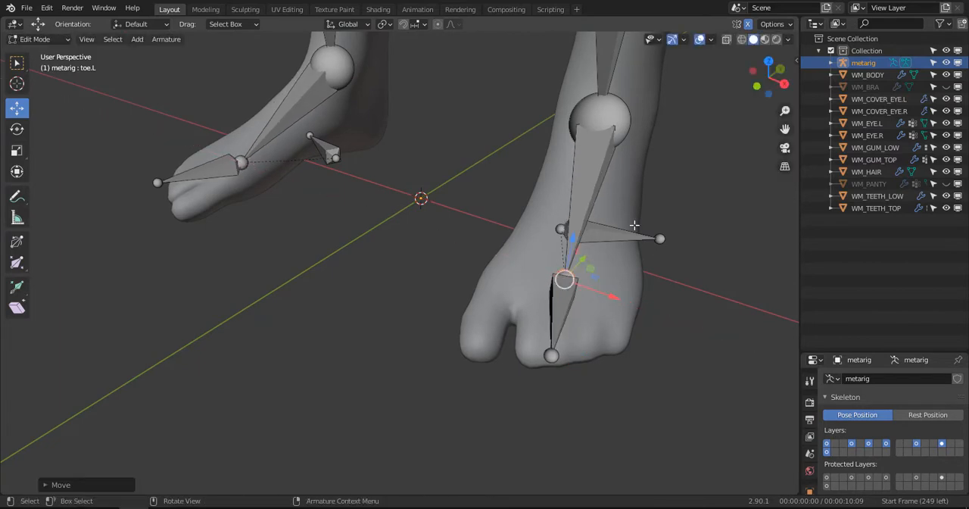
# - Set the move orientation to Normal and shift the left heel bone inward beneath the heel
pyautogui.moveTo(656, 294); pyautogui.dragTo(557, 301, button='middle')
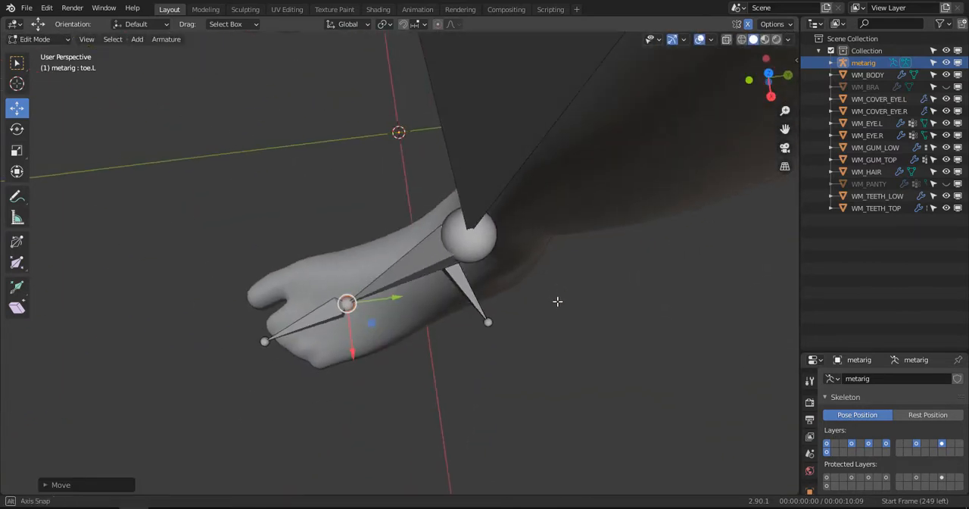
pyautogui.click(488, 309)
pyautogui.click(153, 25)
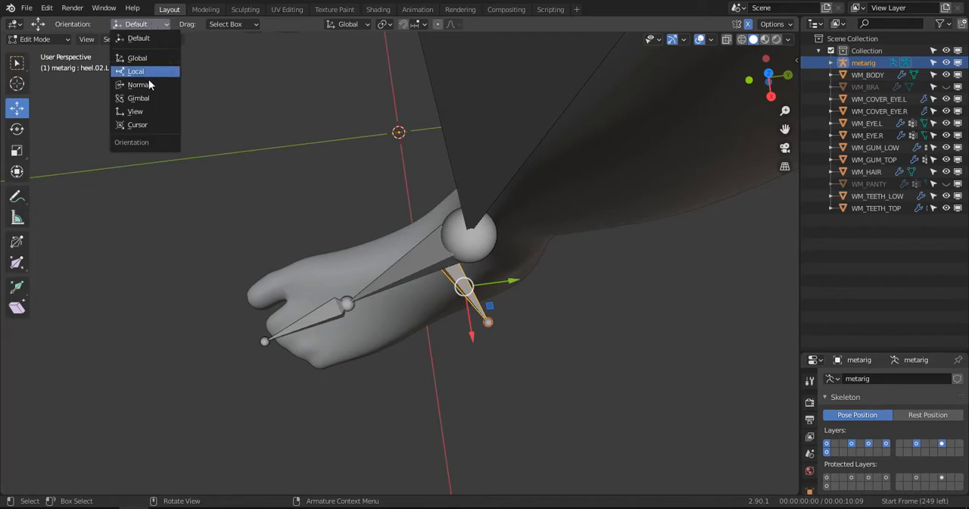
pyautogui.click(140, 85)
pyautogui.moveTo(488, 325); pyautogui.dragTo(425, 338)
# - In side view, move the left ankle joint back toward the heel, into the middle of the ankle
pyautogui.moveTo(455, 319); pyautogui.dragTo(421, 266, button='middle')
pyautogui.click(467, 269)
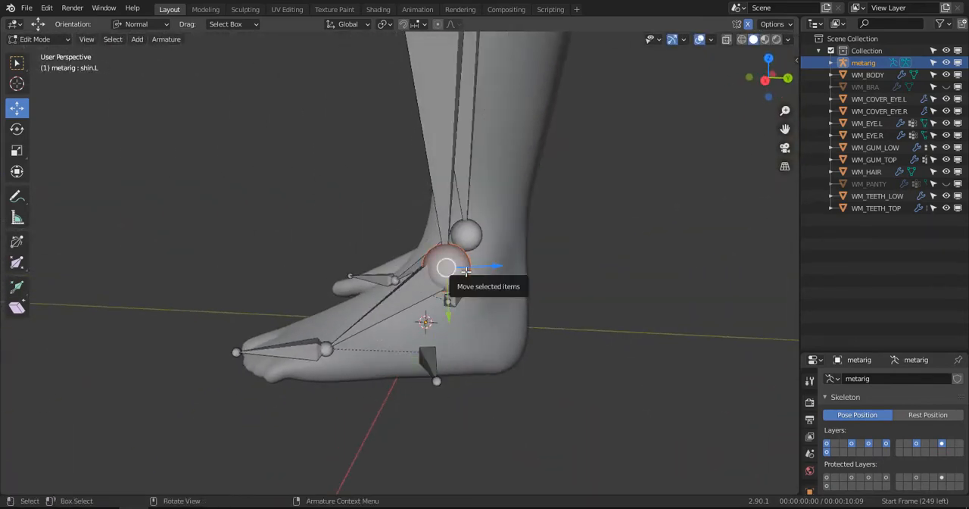
pyautogui.press('KP_3')
pyautogui.press('g')
pyautogui.click(498, 264)
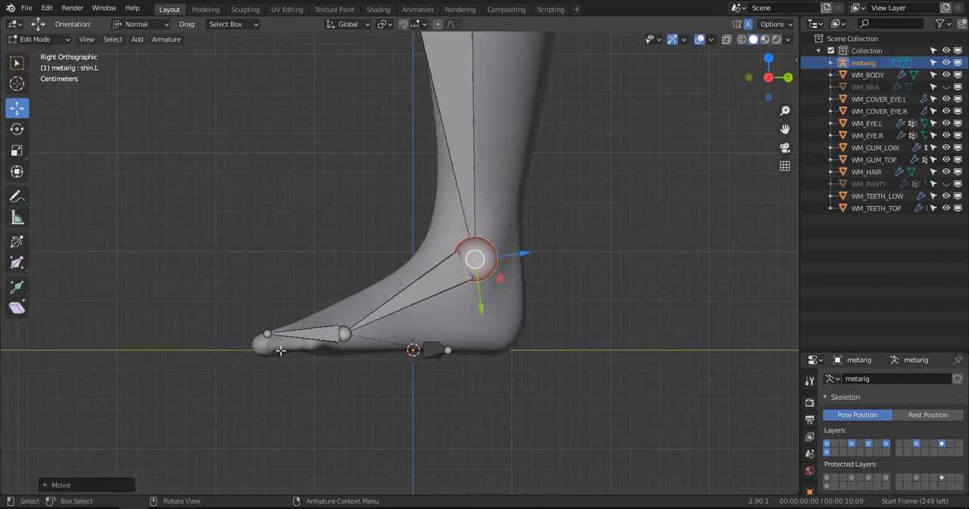
# - In side view, lower the left toe bone's tip slightly into the end of the toes
pyautogui.click(266, 330)
pyautogui.moveTo(270, 291); pyautogui.dragTo(271, 301)
pyautogui.scroll(-3, 294, 270)
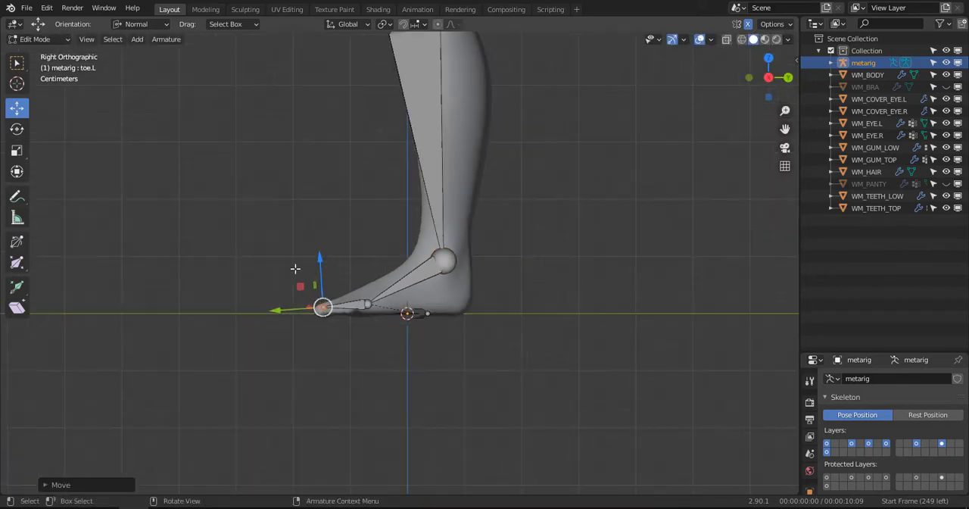
# - In front view, shift the left knee joint slightly outward to the middle of the knee
pyautogui.moveTo(296, 269); pyautogui.dragTo(477, 281, button='middle')
pyautogui.scroll(-3, 409, 258)
pyautogui.keyDown('shift'); pyautogui.moveTo(390, 231); pyautogui.dragTo(410, 278, button='middle'); pyautogui.keyUp('shift')
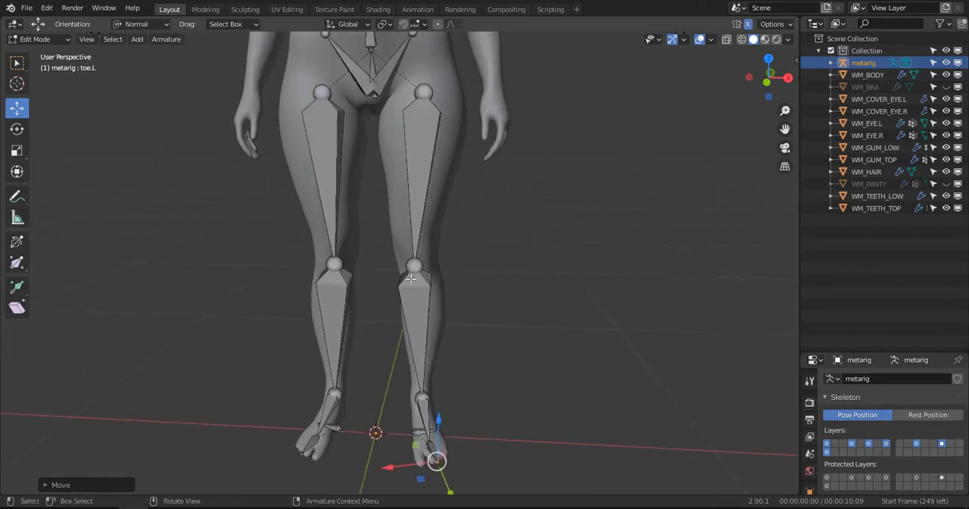
pyautogui.click(418, 262)
pyautogui.press('KP_1')
pyautogui.scroll(3, 424, 254)
pyautogui.press('g')
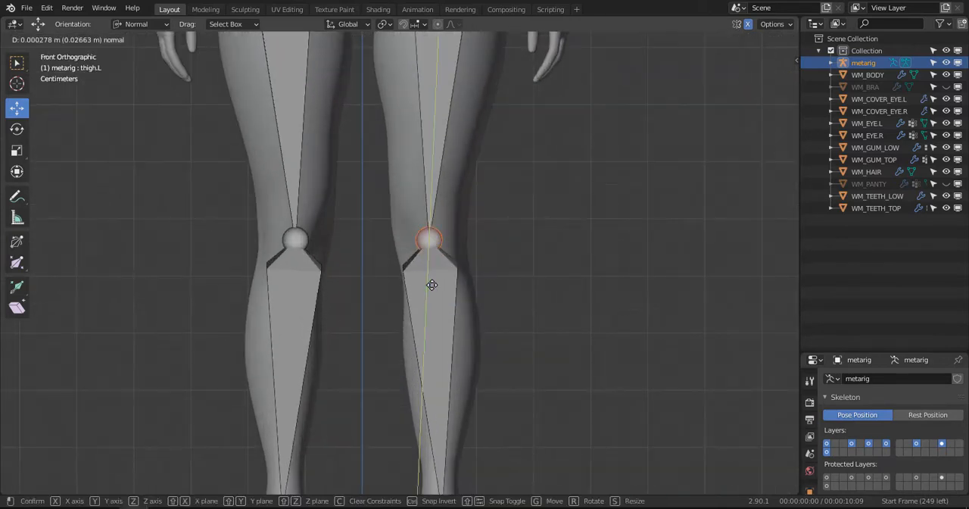
pyautogui.click(470, 256)
pyautogui.press('g')
pyautogui.press('x')
pyautogui.click(481, 244)
# - Set the move orientation to Global and lower the central pelvis joint along Z to just below hip-joint level
pyautogui.scroll(-4, 469, 243)
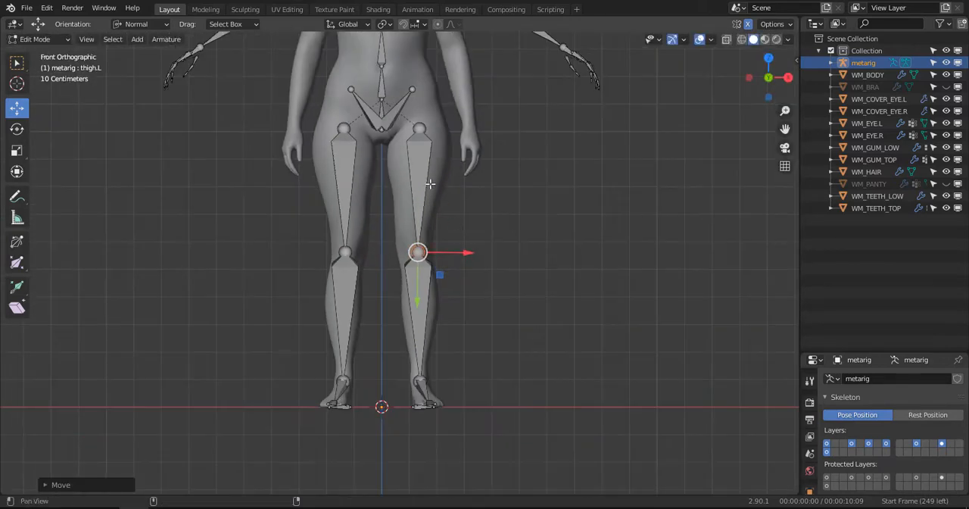
pyautogui.keyDown('shift'); pyautogui.moveTo(401, 152); pyautogui.dragTo(423, 281, button='middle'); pyautogui.keyUp('shift')
pyautogui.scroll(3, 409, 262)
pyautogui.press('c')
pyautogui.click(408, 260)
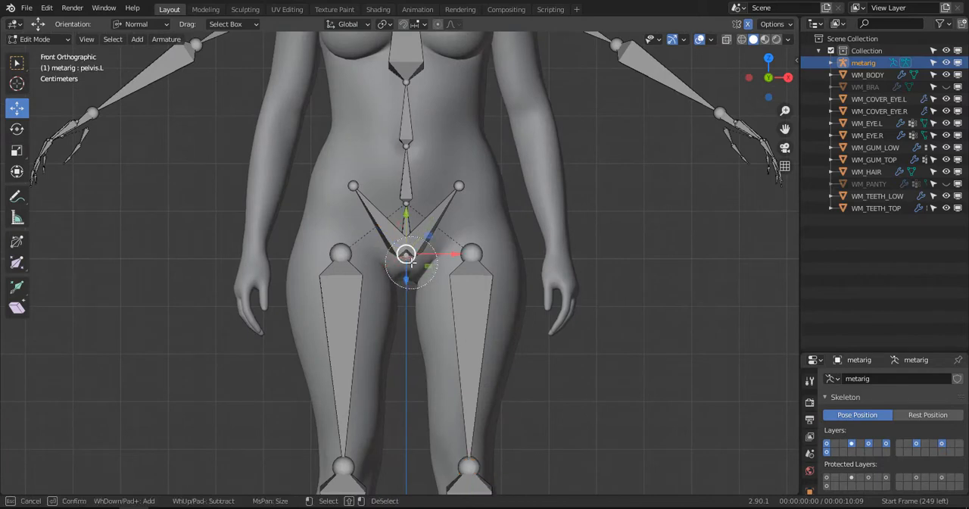
pyautogui.click(136, 24)
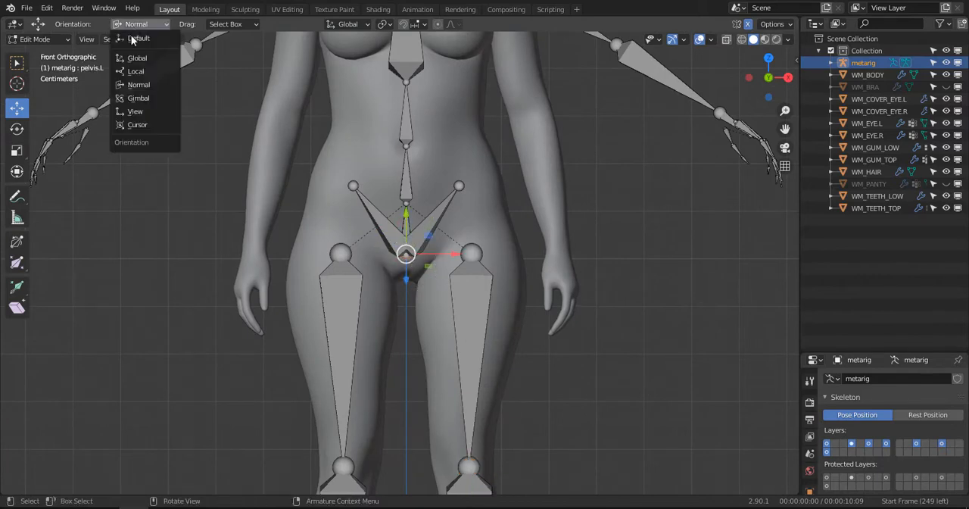
pyautogui.click(133, 58)
pyautogui.moveTo(409, 208); pyautogui.dragTo(409, 220)
# - Move the left pelvis bone's tip down and outward to the hip, and shift the left thigh's upper joint outward and slightly up
pyautogui.scroll(2, 469, 193)
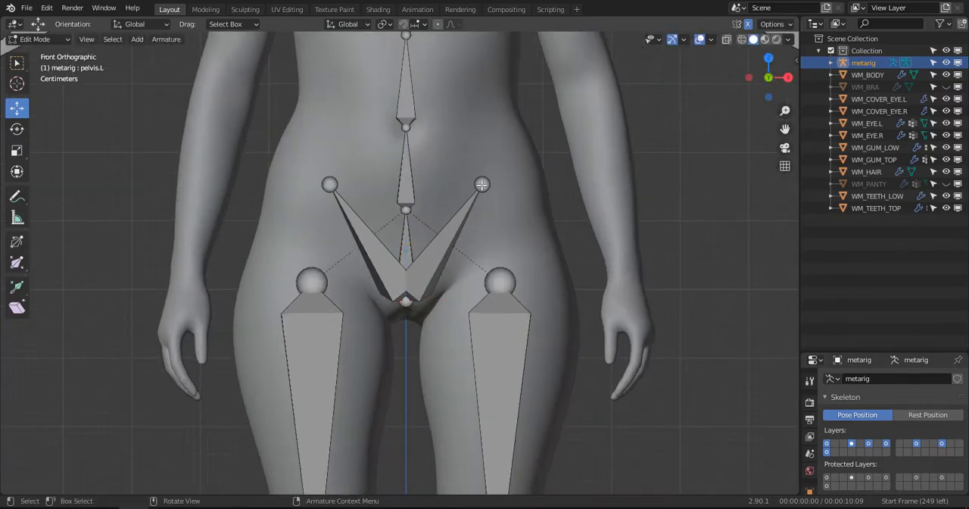
pyautogui.moveTo(484, 180); pyautogui.dragTo(299, 262)
pyautogui.click(307, 274)
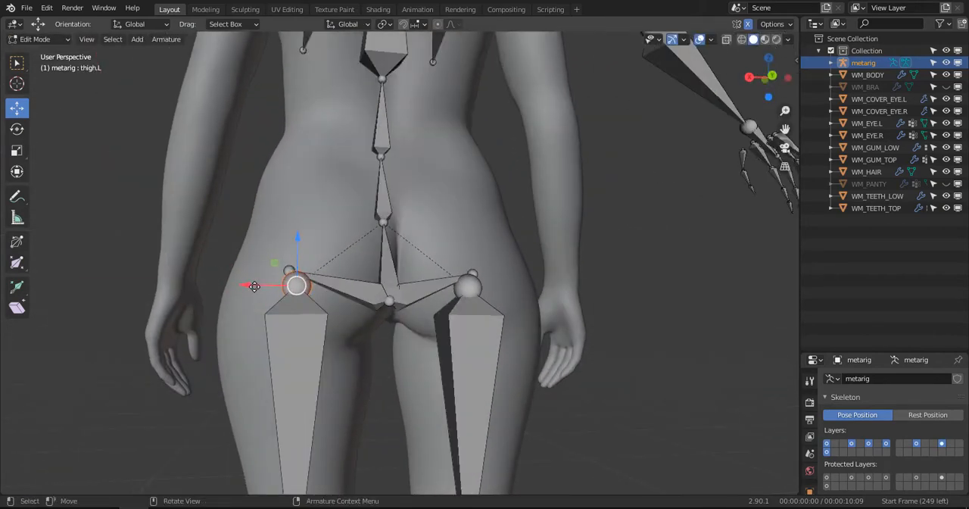
pyautogui.moveTo(255, 287); pyautogui.dragTo(241, 285)
pyautogui.moveTo(281, 245); pyautogui.dragTo(280, 238)
pyautogui.moveTo(227, 274); pyautogui.dragTo(228, 273)
pyautogui.moveTo(282, 231); pyautogui.dragTo(282, 225)
# - In front view with wireframe shading, nudge the left thigh's upper joint slightly inward and down, and fine-tune the central pelvis joint
pyautogui.moveTo(284, 231); pyautogui.dragTo(551, 301, button='middle')
pyautogui.scroll(-2, 393, 323)
pyautogui.press('KP_1')
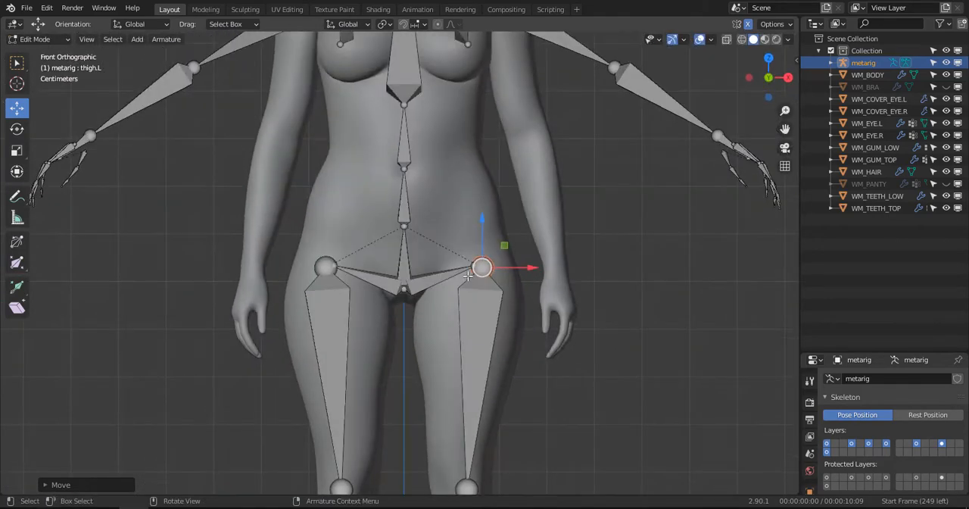
pyautogui.press('z')
pyautogui.click(400, 290)
pyautogui.moveTo(483, 269); pyautogui.dragTo(479, 269)
pyautogui.moveTo(475, 220); pyautogui.dragTo(483, 235)
pyautogui.moveTo(402, 255); pyautogui.dragTo(413, 258)
pyautogui.scroll(-3, 413, 257)
pyautogui.scroll(1, 451, 274)
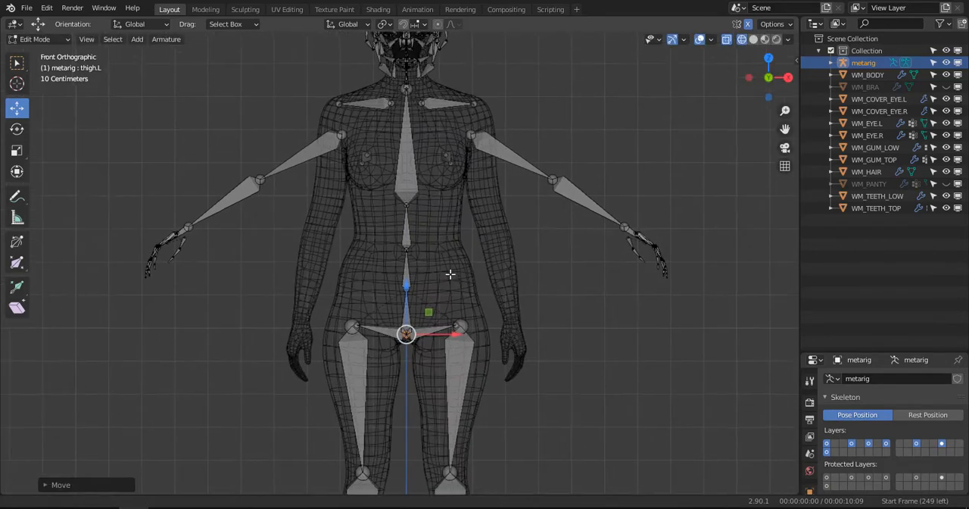
# - Return to solid shading and raise the upper joint of spine.002 along Z to the level beneath the bust
pyautogui.press('z')
pyautogui.click(516, 259)
pyautogui.keyDown('shift'); pyautogui.scroll(4, 437, 258); pyautogui.keyUp('shift')
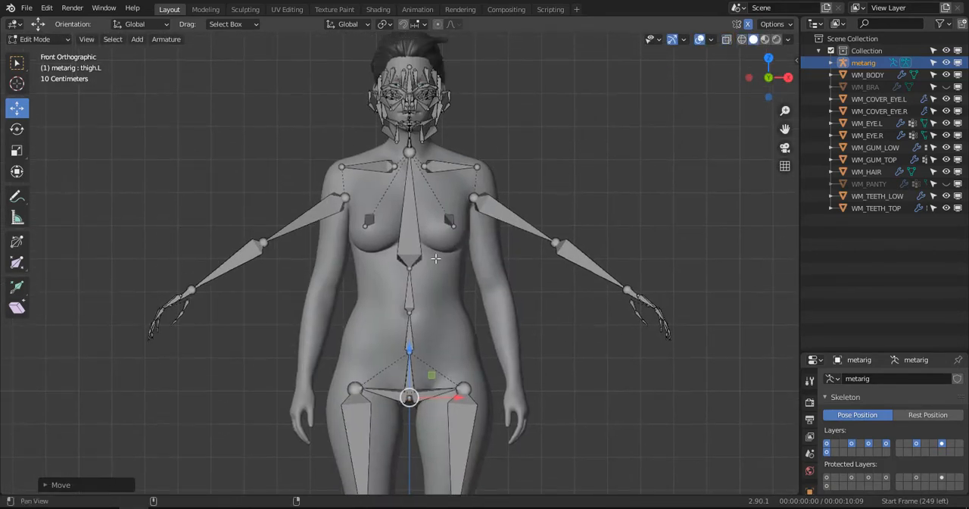
pyautogui.moveTo(413, 235); pyautogui.dragTo(407, 218)
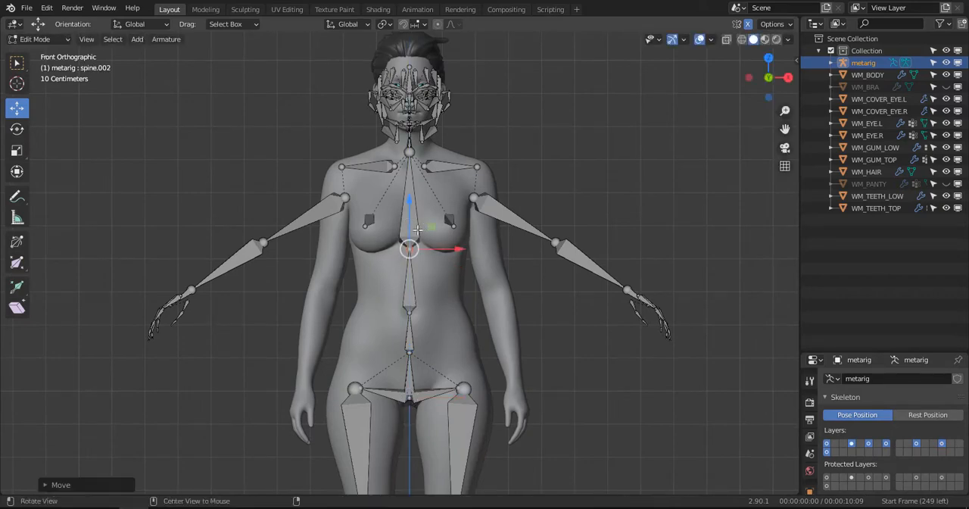
# - In front view, move the upper joint of the left upper arm bone up and outward to the tip of the shoulder bone
pyautogui.moveTo(407, 217); pyautogui.dragTo(459, 240, button='middle')
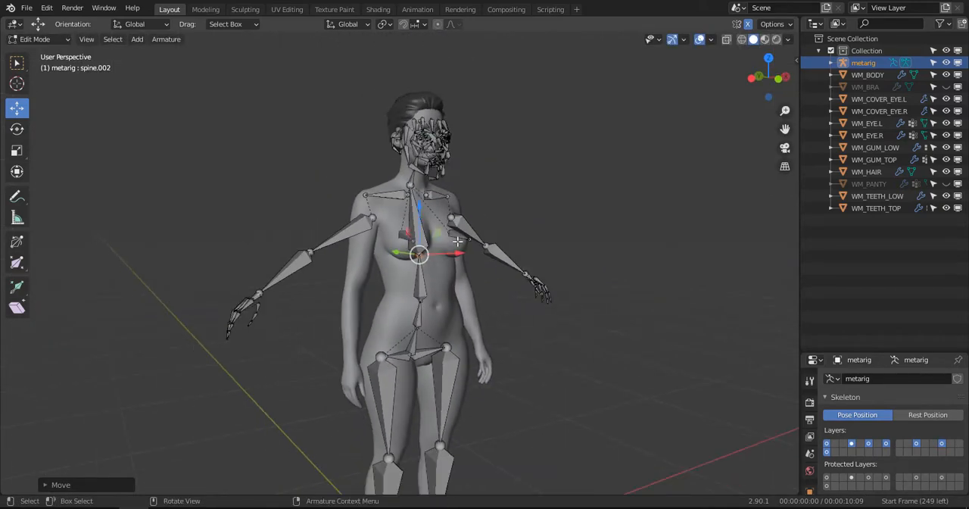
pyautogui.press('KP_1')
pyautogui.click(499, 194)
pyautogui.scroll(4, 499, 193)
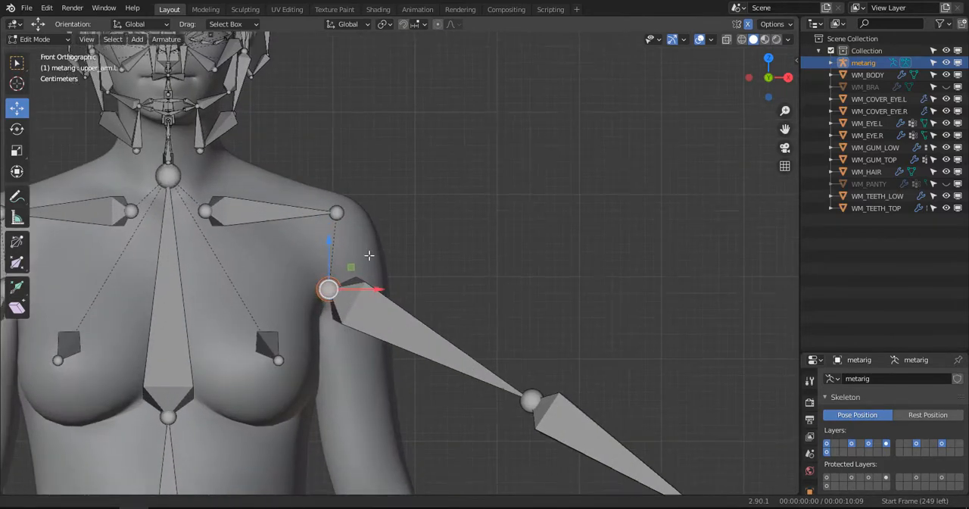
pyautogui.press('g')
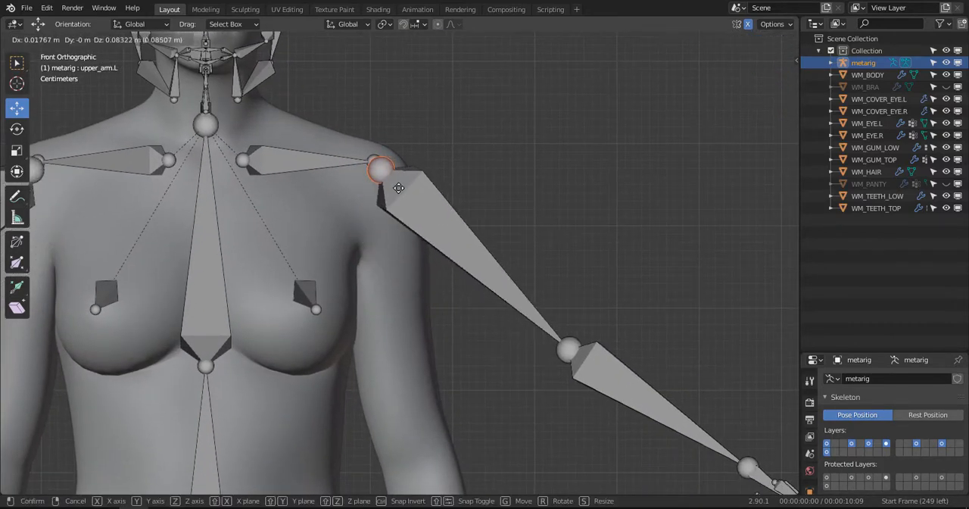
pyautogui.click(399, 188)
# - Select the outer tip of the left shoulder bone and snap the 3D cursor to it
pyautogui.moveTo(435, 217); pyautogui.dragTo(375, 210, button='middle')
pyautogui.click(368, 168)
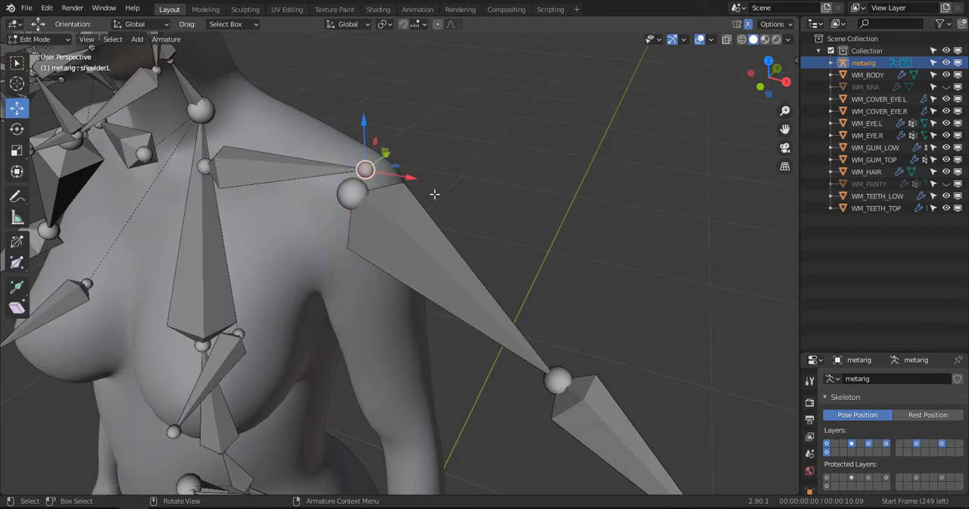
pyautogui.scroll(5, 374, 201)
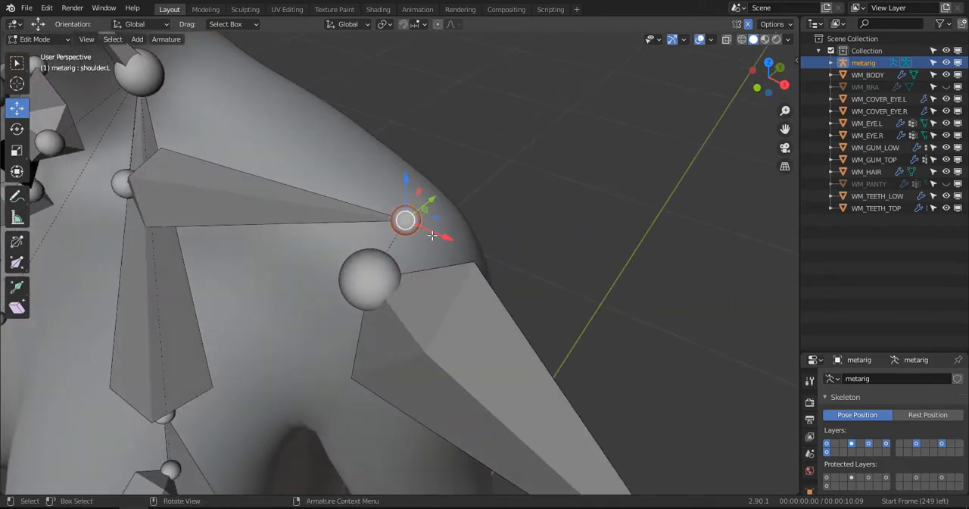
pyautogui.hotkey('shift', 's')
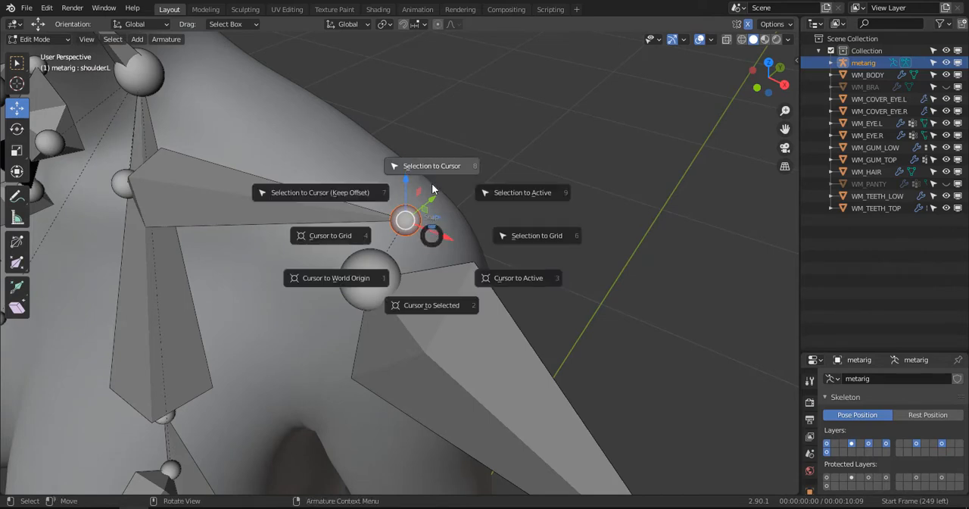
pyautogui.click(429, 308)
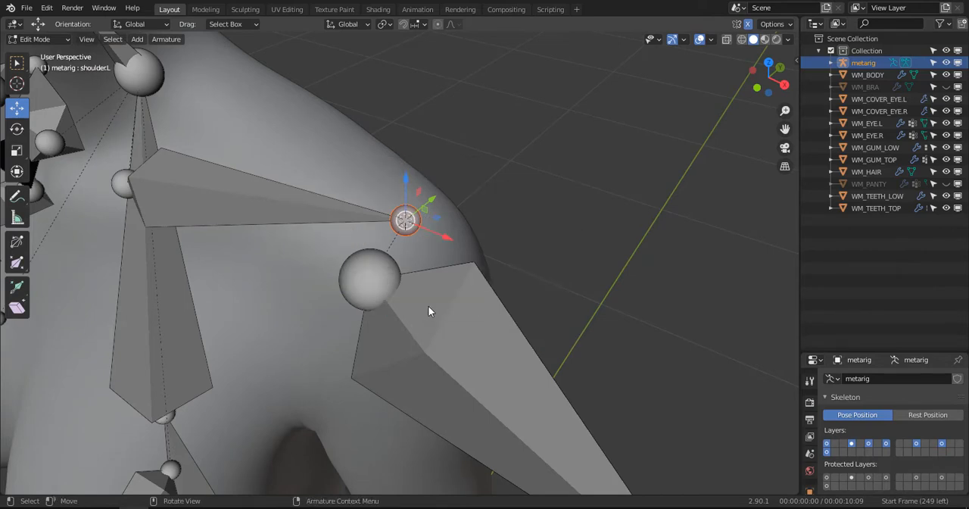
# - Snap the left upper arm bone's upper joint to the 3D cursor at the shoulder tip
pyautogui.click(382, 284)
pyautogui.click(354, 266)
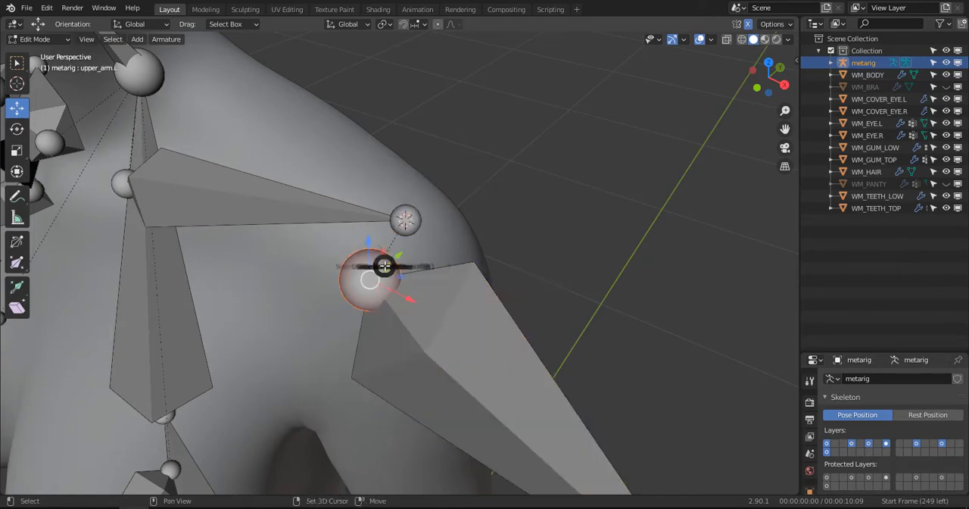
pyautogui.hotkey('shift', 's')
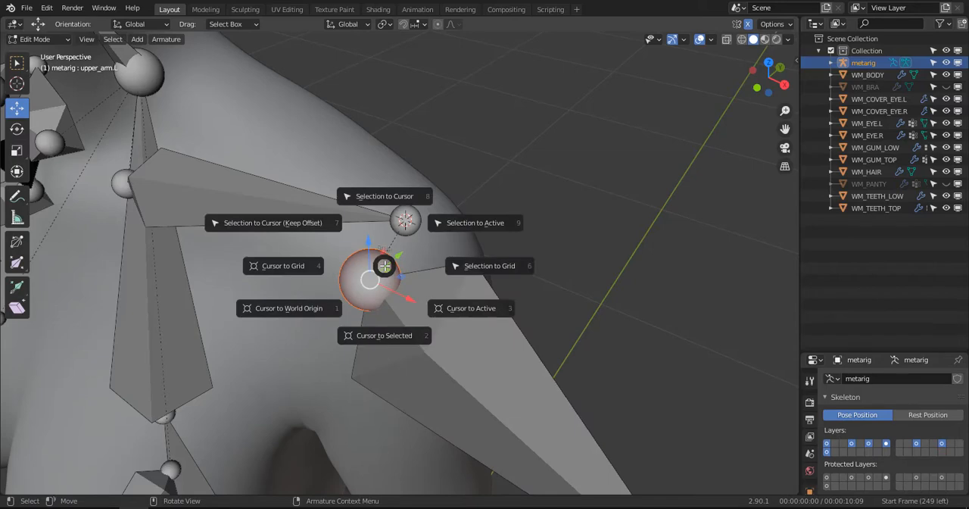
pyautogui.click(389, 201)
# - In front view, move the left elbow joint inward and down to the elbow of the body's arm
pyautogui.scroll(-7, 424, 242)
pyautogui.moveTo(406, 353); pyautogui.dragTo(474, 300, button='middle')
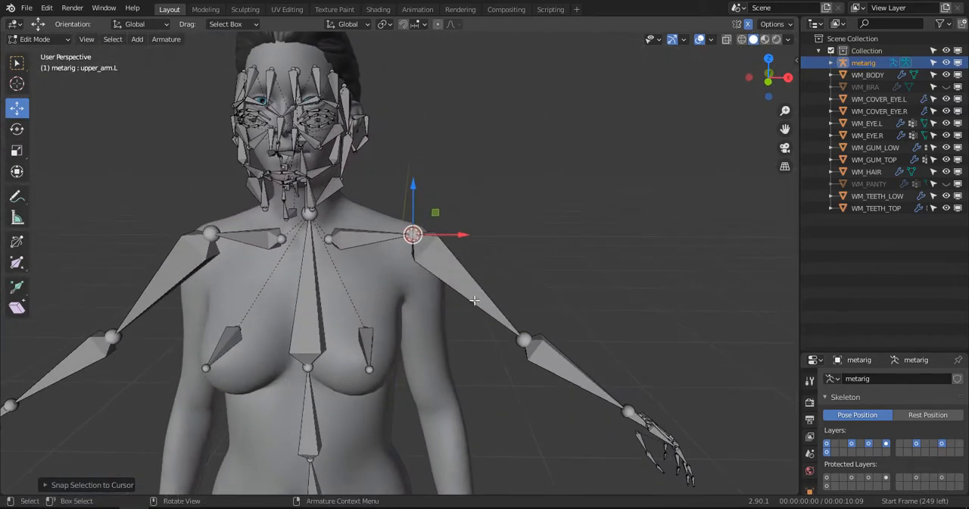
pyautogui.press('KP_1')
pyautogui.scroll(3, 473, 303)
pyautogui.scroll(-2, 474, 329)
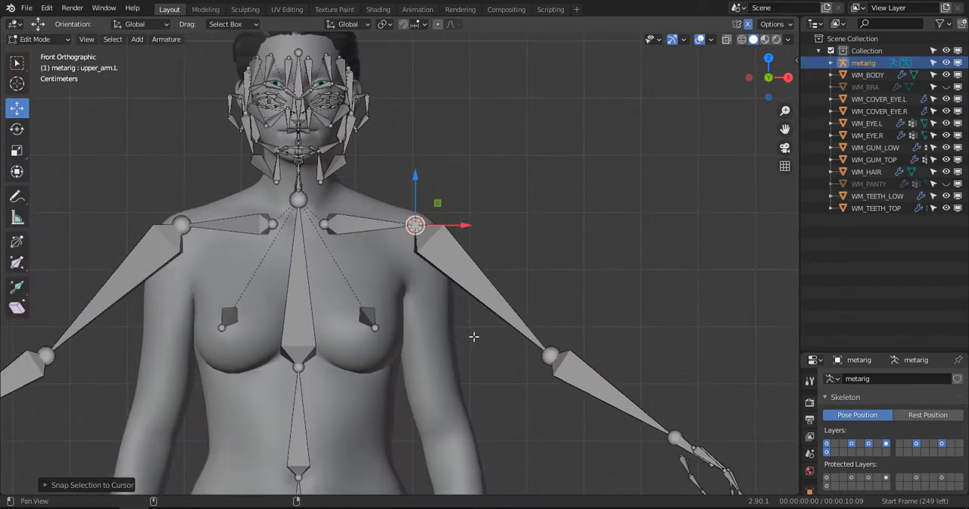
pyautogui.keyDown('shift'); pyautogui.moveTo(474, 335); pyautogui.dragTo(472, 225, button='middle'); pyautogui.keyUp('shift')
pyautogui.click(549, 242)
pyautogui.keyDown('shift'); pyautogui.moveTo(537, 273); pyautogui.dragTo(546, 179, button='middle'); pyautogui.keyUp('shift')
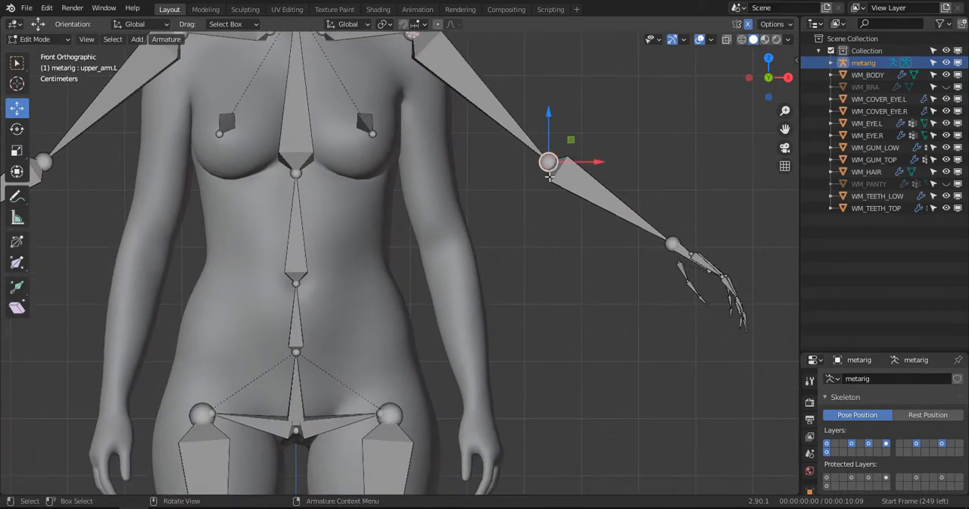
pyautogui.press('g')
pyautogui.click(436, 255)
pyautogui.scroll(-4, 486, 255)
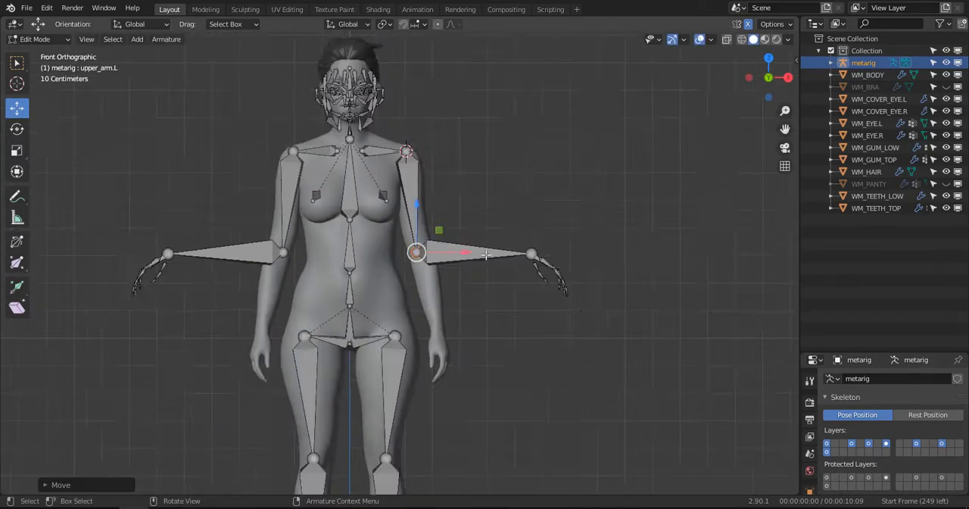
# - Check the left elbow joint from an angle and fine-tune its position inside the arm
pyautogui.moveTo(486, 254); pyautogui.dragTo(429, 279, button='middle')
pyautogui.scroll(3, 429, 279)
pyautogui.moveTo(432, 263); pyautogui.dragTo(424, 266)
pyautogui.moveTo(424, 266); pyautogui.dragTo(477, 171, button='middle')
pyautogui.scroll(-3, 500, 258)
# - In front view, select the left wrist joint with all hand and finger bones, and set the pivot point to Median Point
pyautogui.press('KP_1')
pyautogui.scroll(2, 485, 267)
pyautogui.click(566, 137)
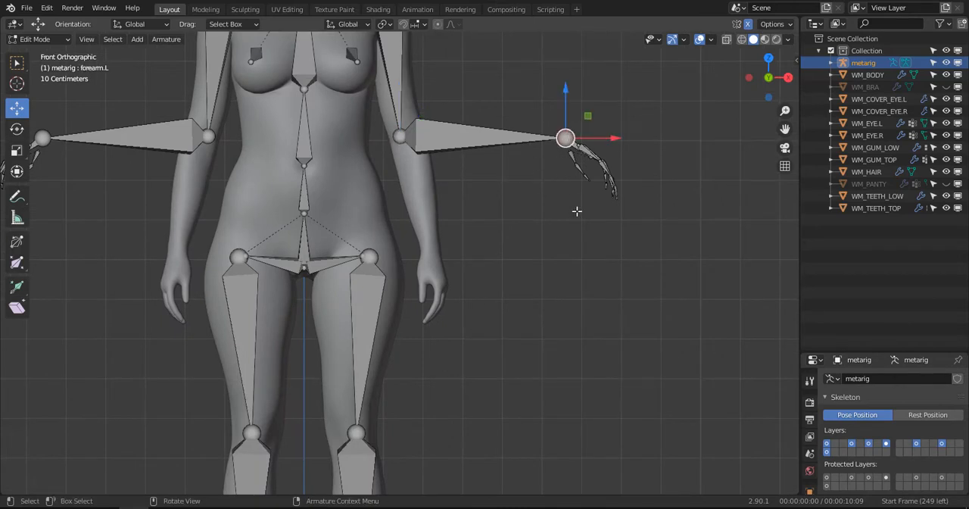
pyautogui.press('c')
pyautogui.moveTo(565, 139); pyautogui.dragTo(617, 190)
pyautogui.press('Escape')
pyautogui.click(384, 24)
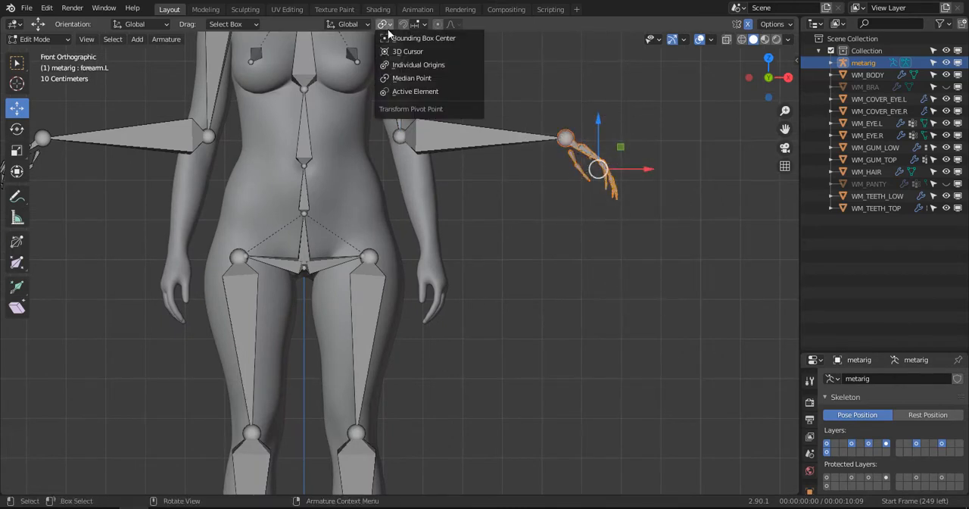
pyautogui.click(424, 78)
# - Move the left wrist and hand bones onto the body's hand, rotating them so the fingers point downward
pyautogui.press('g')
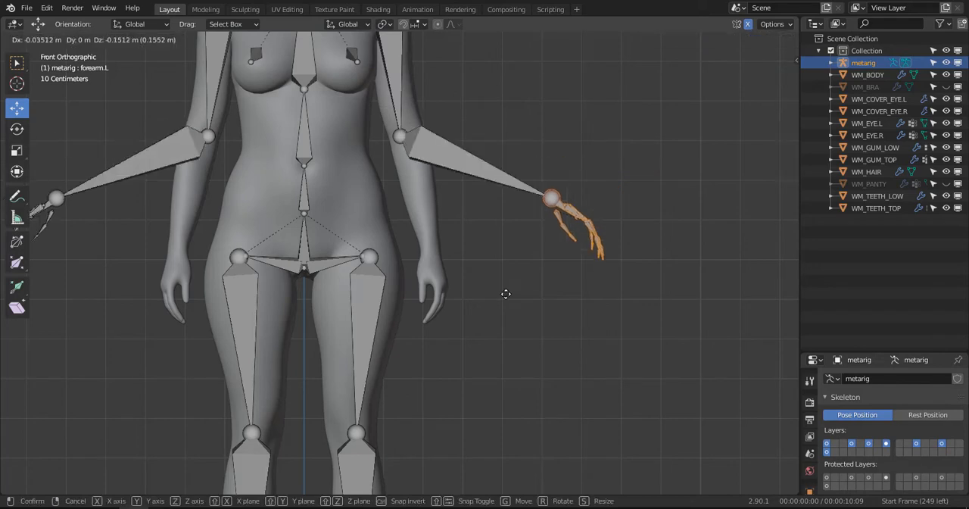
pyautogui.click(431, 281)
pyautogui.press('r')
pyautogui.click(559, 334)
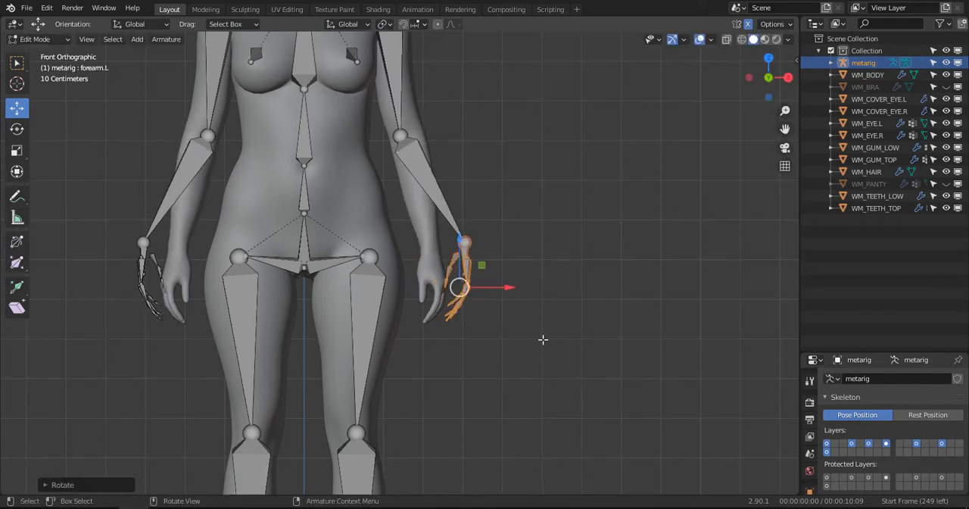
pyautogui.press('g')
pyautogui.click(513, 328)
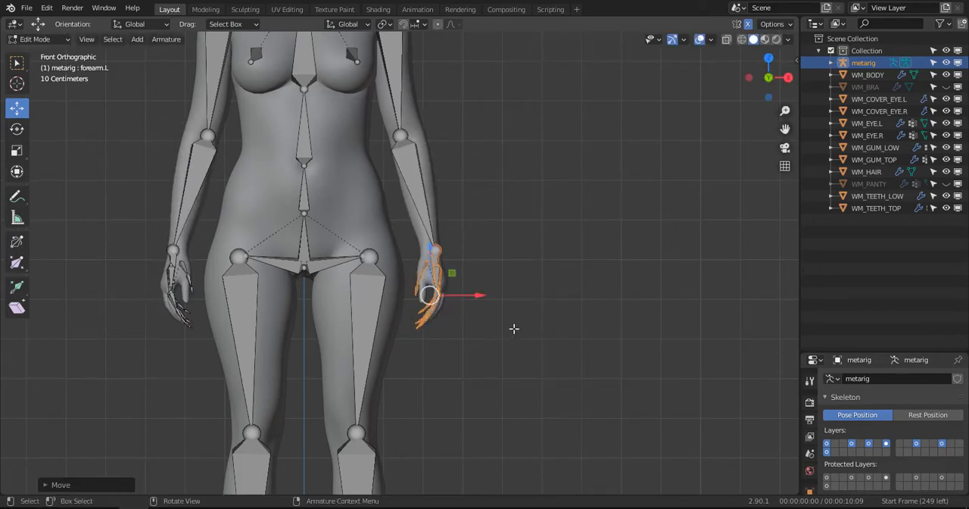
# - Fine-tune the rotation and position of the left hand bones to follow the hand's outline in front view
pyautogui.press('r')
pyautogui.click(538, 292)
pyautogui.press('g')
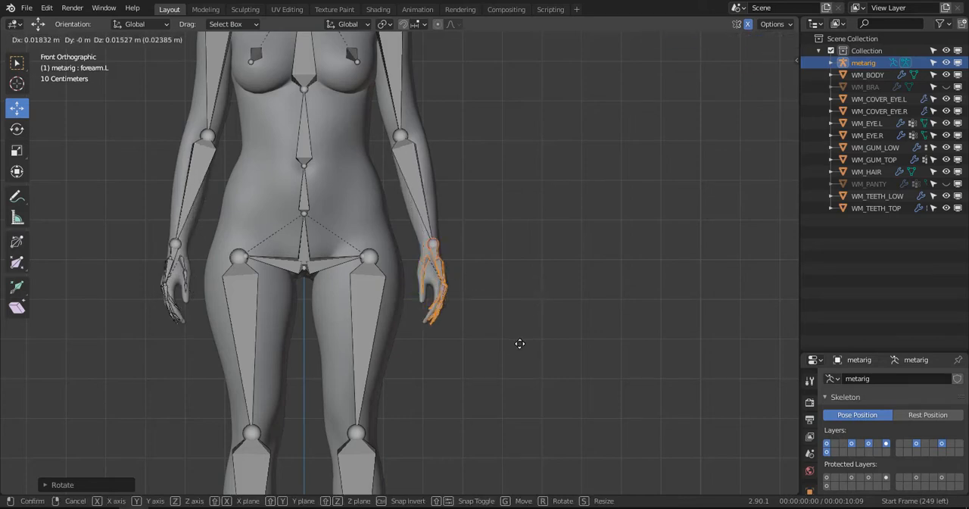
pyautogui.click(515, 346)
# - In right side view, move the left hand bones forward along Y to the body's hand and rotate them to match its tilt
pyautogui.scroll(-1, 454, 303)
pyautogui.scroll(-2, 454, 303)
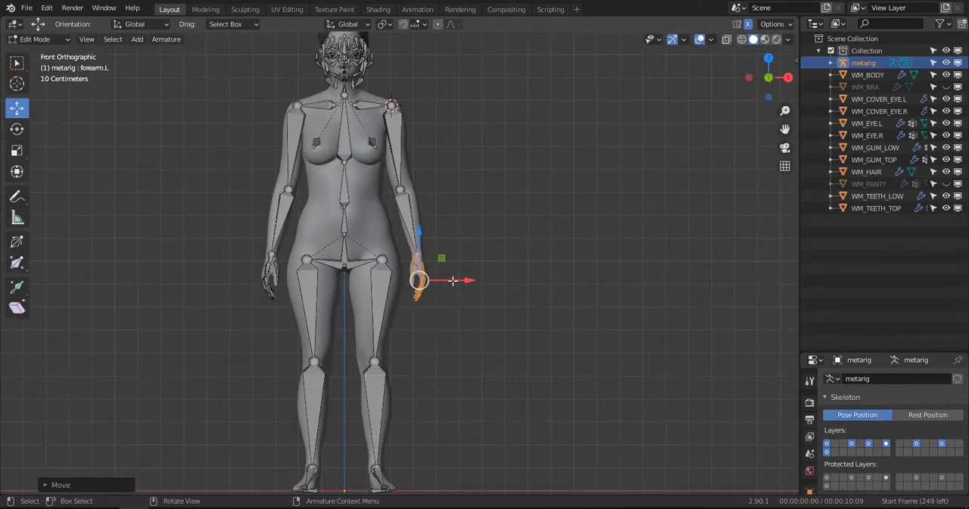
pyautogui.press('KP_3')
pyautogui.scroll(3, 446, 283)
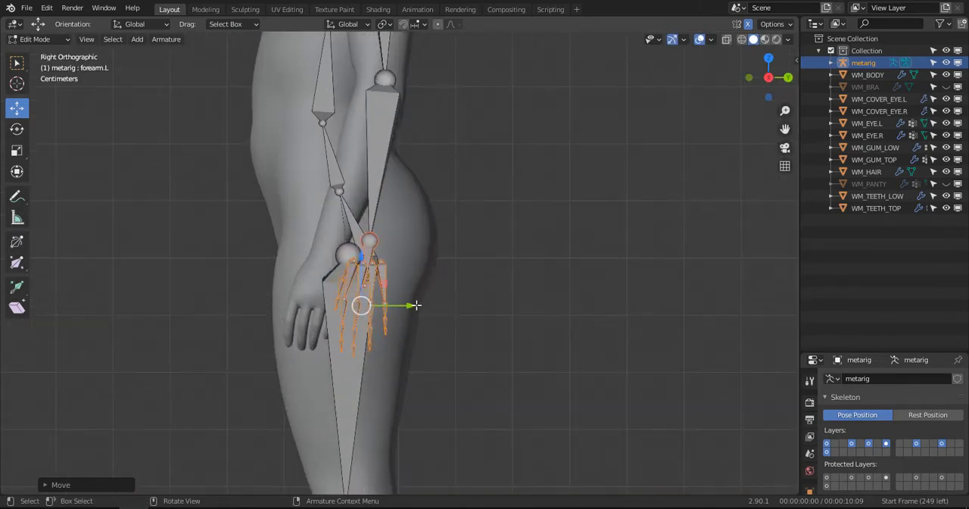
pyautogui.moveTo(416, 305); pyautogui.dragTo(369, 308)
pyautogui.press('r')
pyautogui.click(456, 347)
pyautogui.press('r')
pyautogui.click(414, 289)
# - Select the left wrist joint, set the move tool's orientation to Normal, and nudge the joint to centre it in the wrist
pyautogui.scroll(-3, 409, 274)
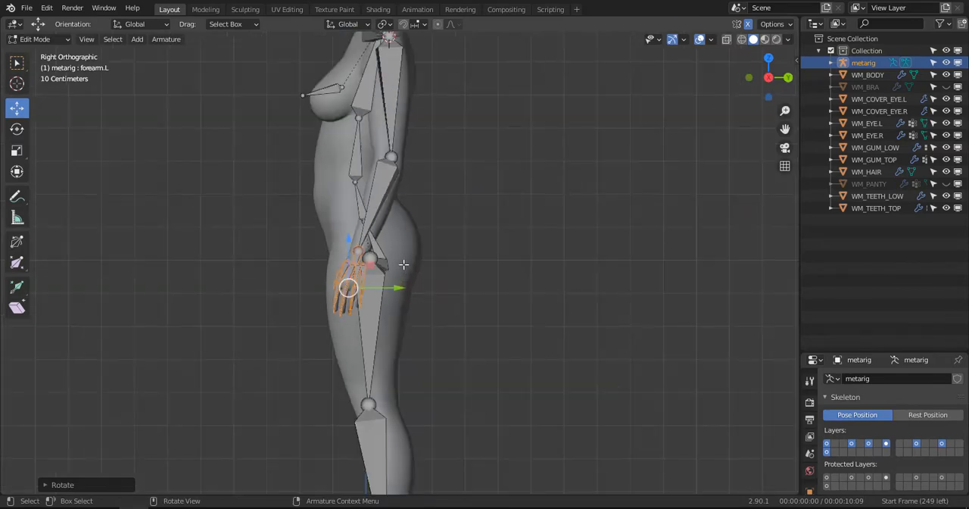
pyautogui.moveTo(413, 263); pyautogui.dragTo(559, 256, button='middle')
pyautogui.click(428, 243)
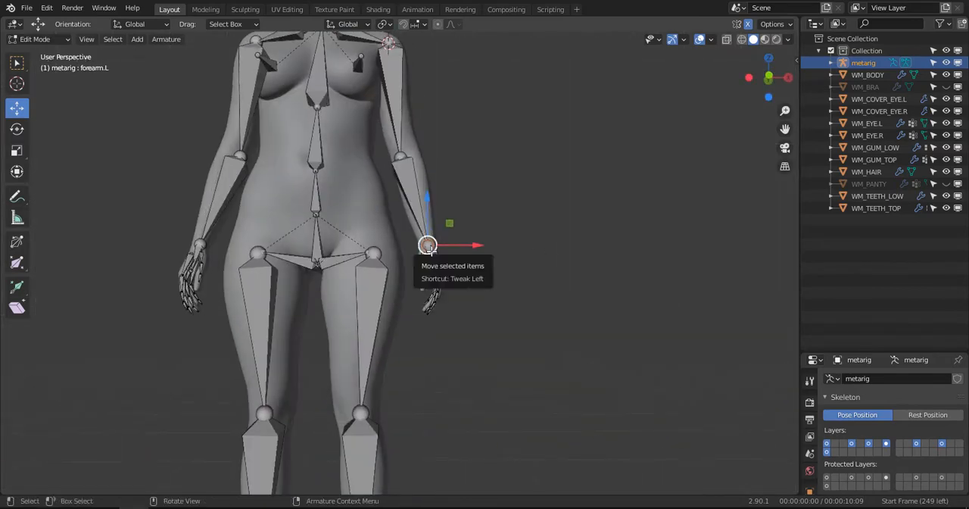
pyautogui.press('KP_1')
pyautogui.scroll(5, 458, 269)
pyautogui.scroll(3, 469, 273)
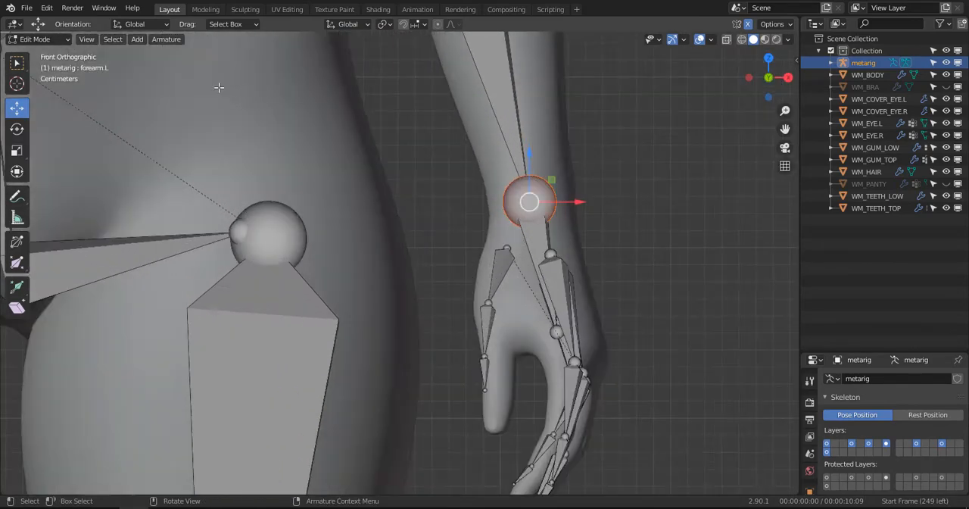
pyautogui.click(140, 24)
pyautogui.click(140, 85)
pyautogui.moveTo(538, 245)
pyautogui.mouseDown()
pyautogui.moveTo(549, 280)
pyautogui.moveTo(535, 238)
pyautogui.mouseUp()
pyautogui.scroll(-2, 535, 238)
pyautogui.moveTo(535, 238)
pyautogui.mouseDown(button='middle')
pyautogui.moveTo(448, 240)
pyautogui.moveTo(476, 251)
pyautogui.moveTo(470, 202)
pyautogui.moveTo(481, 175)
pyautogui.moveTo(544, 192)
pyautogui.moveTo(541, 249)
pyautogui.mouseUp(button='middle')
pyautogui.scroll(-3, 476, 251)
# - Examine the fit of the arm and upper-body bones from several angles, ending on the head in front view
pyautogui.scroll(-3, 535, 251)
pyautogui.scroll(-4, 456, 228)
pyautogui.keyDown('shift'); pyautogui.moveTo(472, 221); pyautogui.dragTo(482, 259, button='middle'); pyautogui.keyUp('shift')
pyautogui.moveTo(459, 326); pyautogui.dragTo(416, 359, button='middle')
pyautogui.keyDown('shift'); pyautogui.moveTo(446, 220); pyautogui.dragTo(452, 331, button='middle'); pyautogui.keyUp('shift')
pyautogui.scroll(4, 452, 327)
pyautogui.press('KP_1')
pyautogui.scroll(3, 417, 264)
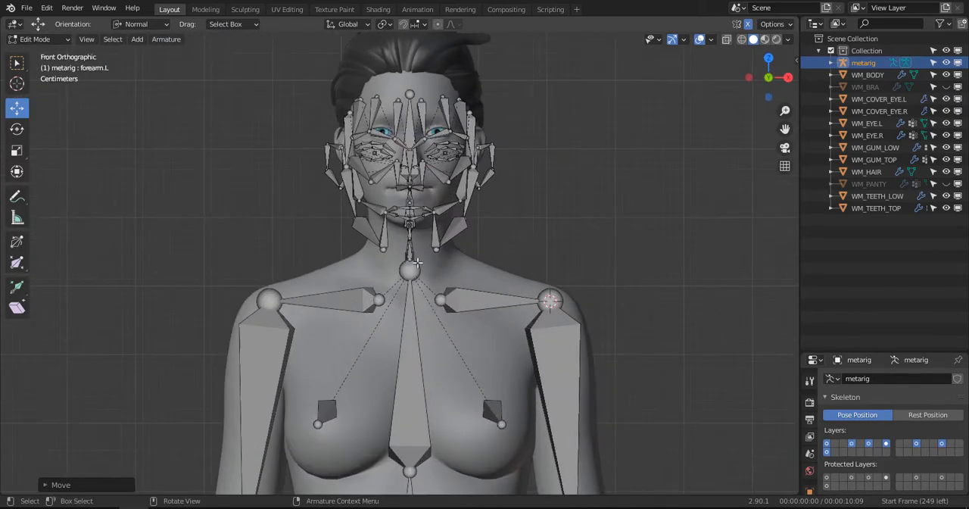
# - In right side view, raise the tip of the spine.006 head bone to the top of the head
pyautogui.keyDown('shift'); pyautogui.moveTo(470, 202); pyautogui.dragTo(465, 281, button='middle'); pyautogui.keyUp('shift')
pyautogui.press('KP_3')
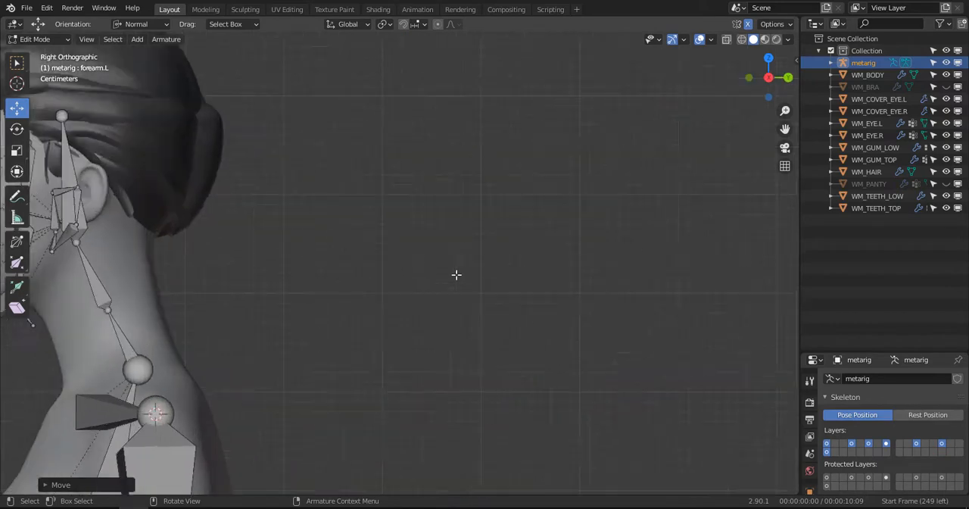
pyautogui.scroll(2, 240, 262)
pyautogui.keyDown('shift'); pyautogui.moveTo(241, 262); pyautogui.dragTo(598, 252, button='middle'); pyautogui.keyUp('shift')
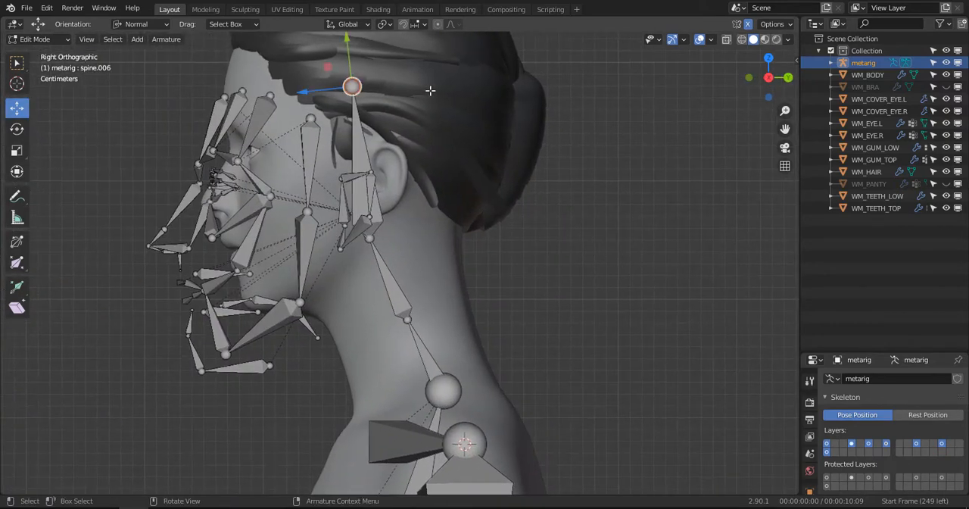
pyautogui.keyDown('shift'); pyautogui.moveTo(430, 90); pyautogui.dragTo(369, 195, button='middle'); pyautogui.keyUp('shift')
pyautogui.press('g')
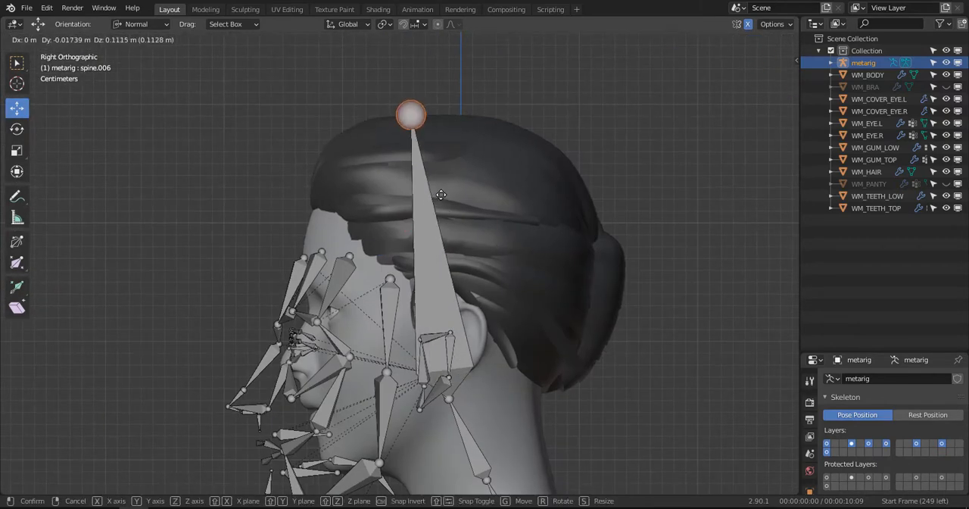
pyautogui.click(444, 199)
# - Nudge the spine.006 tip slightly to fine-tune its position at the crown
pyautogui.scroll(-2, 456, 265)
pyautogui.keyDown('shift'); pyautogui.moveTo(460, 278); pyautogui.dragTo(442, 230, button='middle'); pyautogui.keyUp('shift')
pyautogui.press('g')
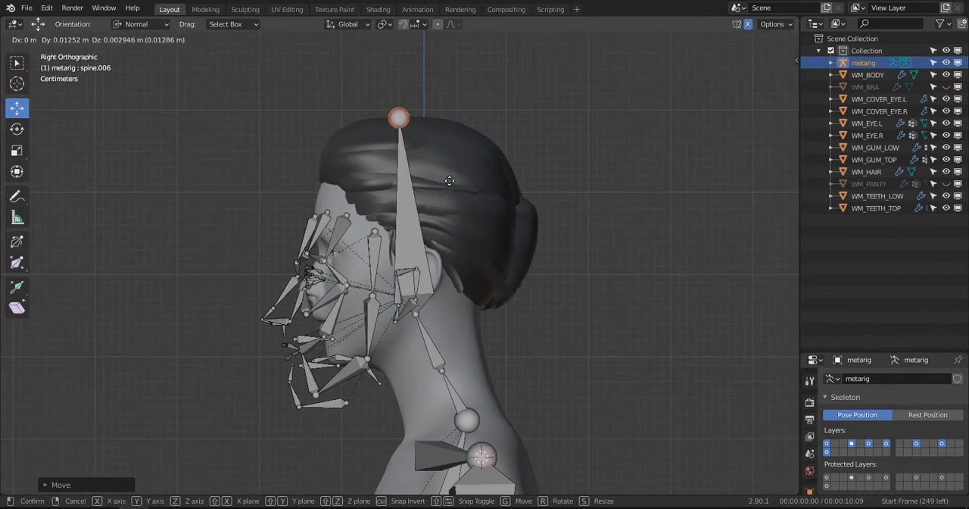
pyautogui.click(439, 191)
# - Select the left temple bone and enlarge the Properties editor to reveal the armature's layer and viewport display settings
pyautogui.scroll(3, 441, 262)
pyautogui.keyDown('shift'); pyautogui.moveTo(425, 368); pyautogui.dragTo(447, 230, button='middle'); pyautogui.keyUp('shift')
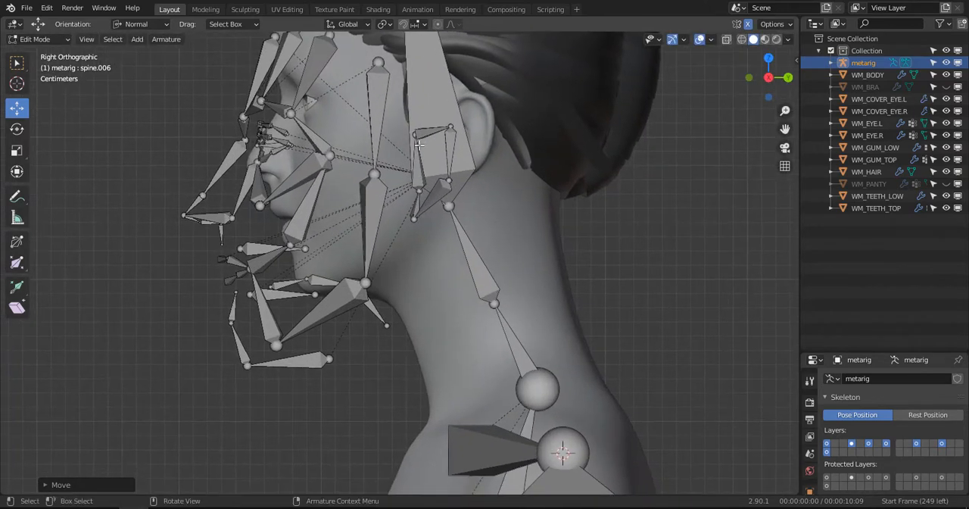
pyautogui.click(433, 107)
pyautogui.scroll(-3, 431, 139)
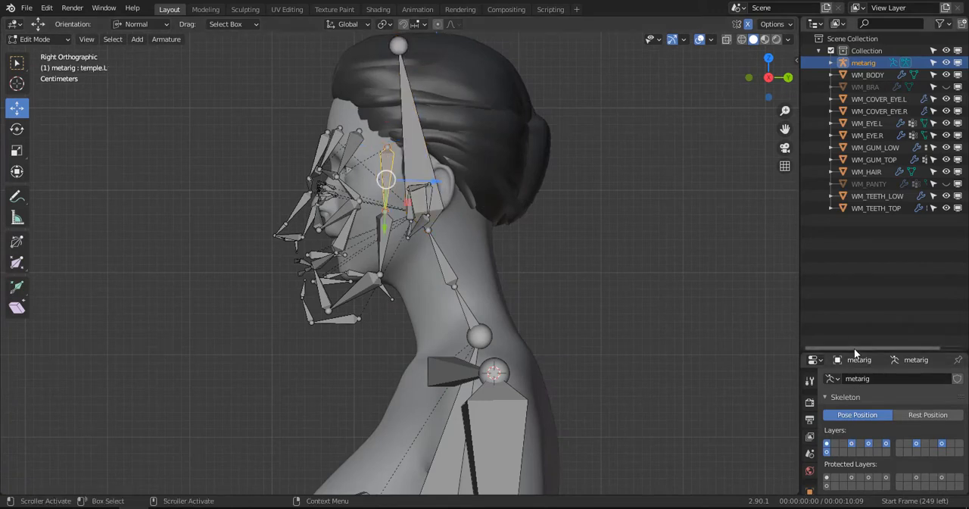
pyautogui.moveTo(853, 352); pyautogui.dragTo(852, 350)
pyautogui.moveTo(824, 221); pyautogui.dragTo(807, 150)
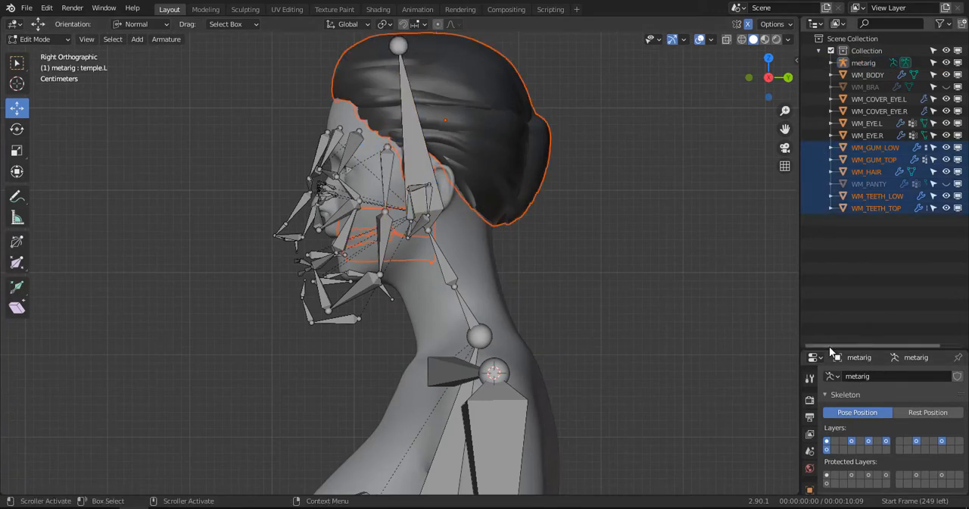
pyautogui.moveTo(830, 349); pyautogui.dragTo(829, 168)
# - Reselect the metarig in the outliner and select the left jaw bone among the face bones
pyautogui.moveTo(409, 228); pyautogui.dragTo(431, 210, button='middle')
pyautogui.moveTo(369, 236); pyautogui.dragTo(559, 207, button='middle')
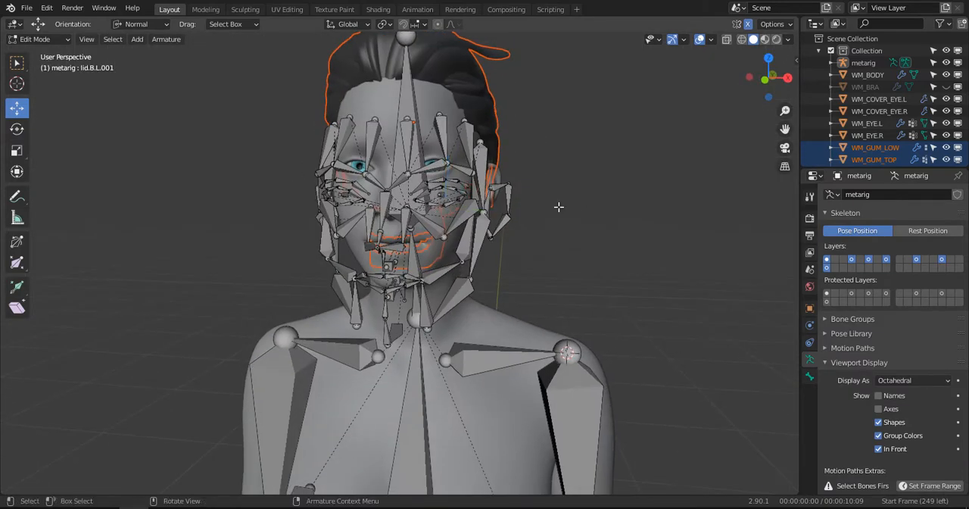
pyautogui.click(864, 62)
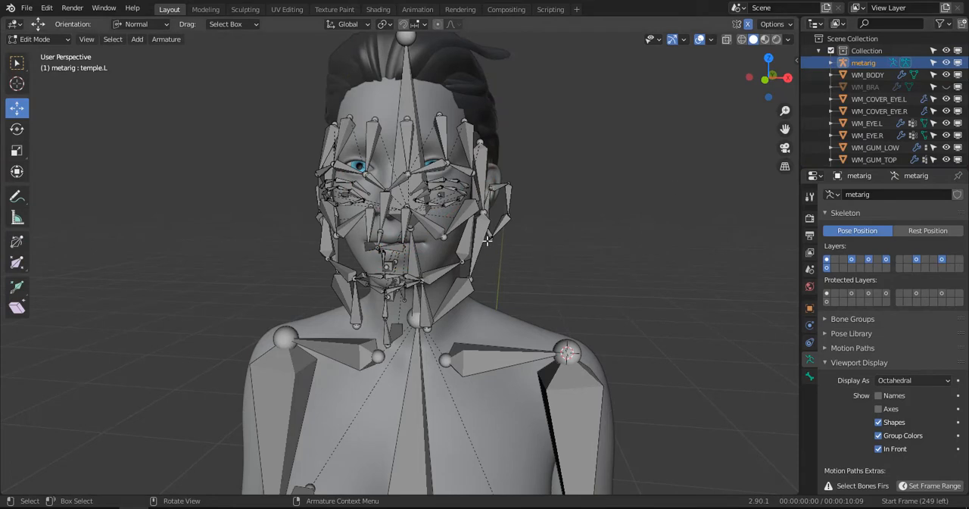
pyautogui.click(487, 241)
pyautogui.moveTo(556, 248); pyautogui.dragTo(524, 245, button='middle')
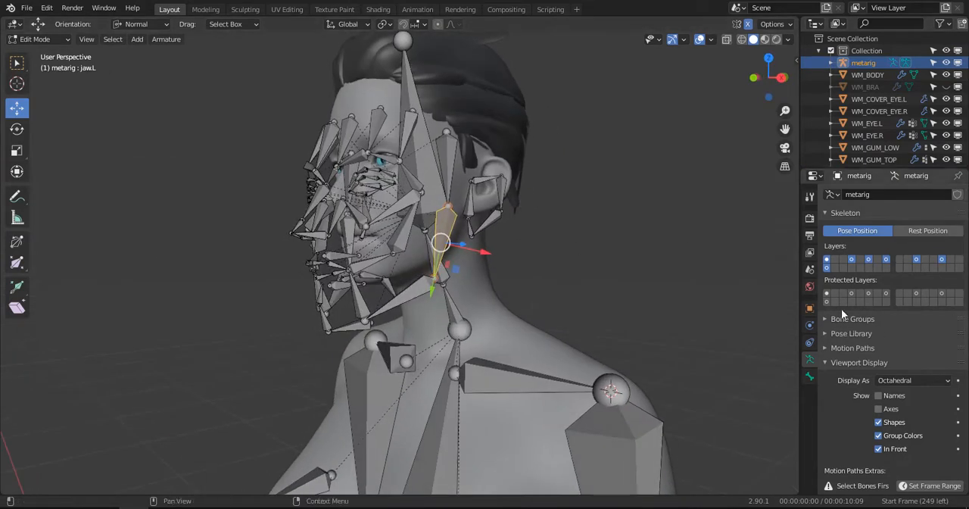
# - Show only the metarig's first bone layer and isolate the left ear bone chain by hiding all other face bones
pyautogui.click(828, 260)
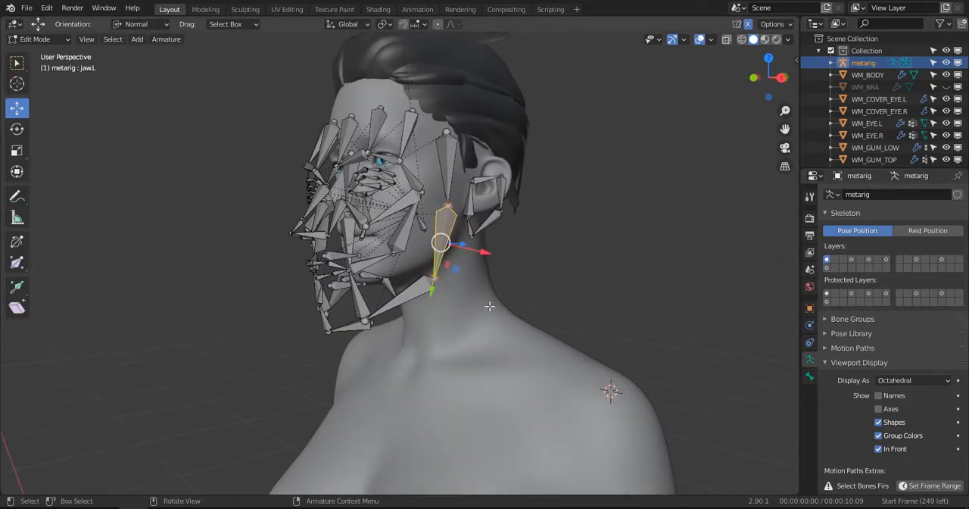
pyautogui.moveTo(493, 305); pyautogui.dragTo(382, 310, button='middle')
pyautogui.moveTo(530, 209)
pyautogui.mouseDown(button='middle')
pyautogui.moveTo(455, 253)
pyautogui.moveTo(528, 218)
pyautogui.mouseUp(button='middle')
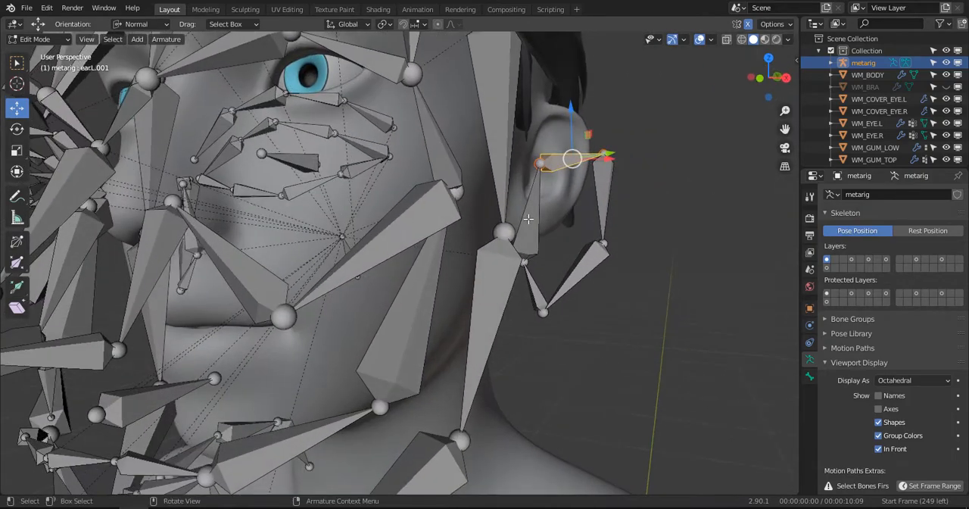
pyautogui.press('ctrl+KP_Add')
pyautogui.press('ctrl+KP_Add')
pyautogui.press('ctrl+KP_Add')
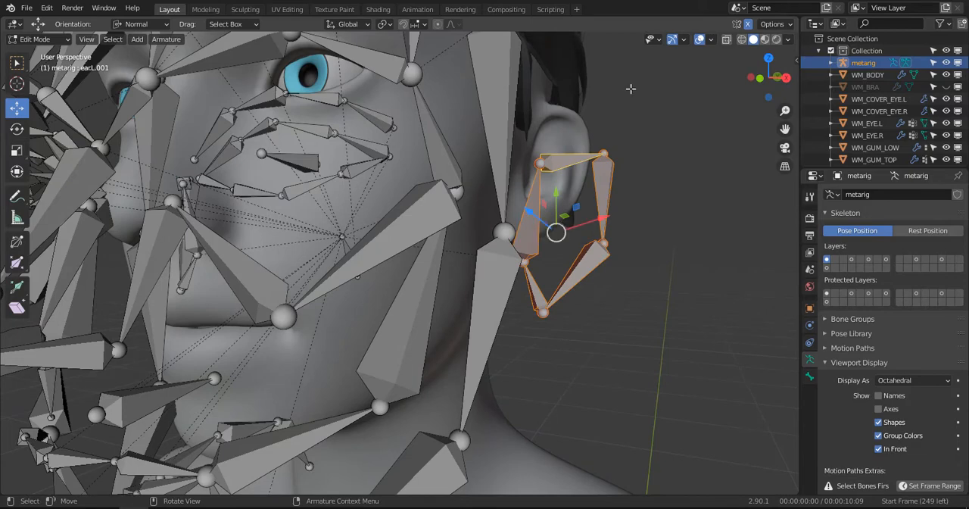
pyautogui.hotkey('ctrl', 'i')
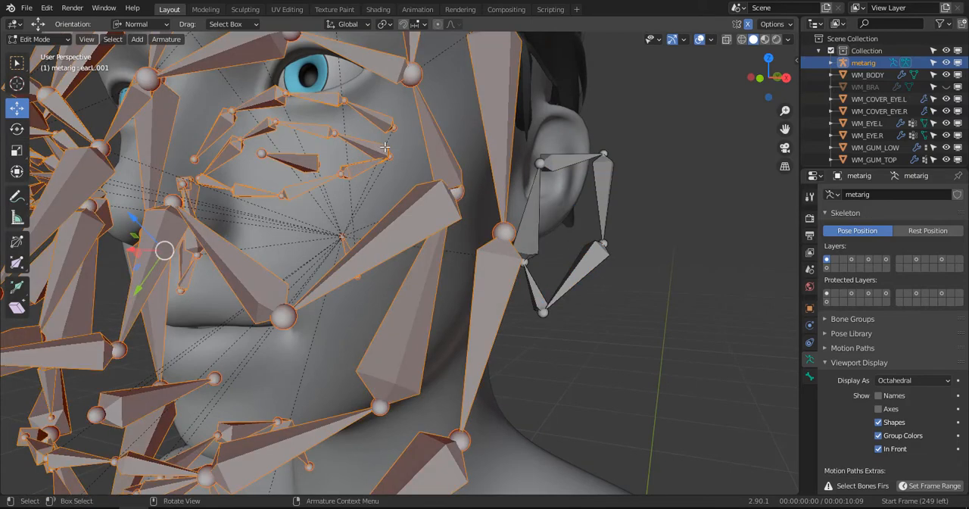
pyautogui.press('h')
# - Select the whole left ear bone chain and move it over the ear in front view
pyautogui.click(559, 158)
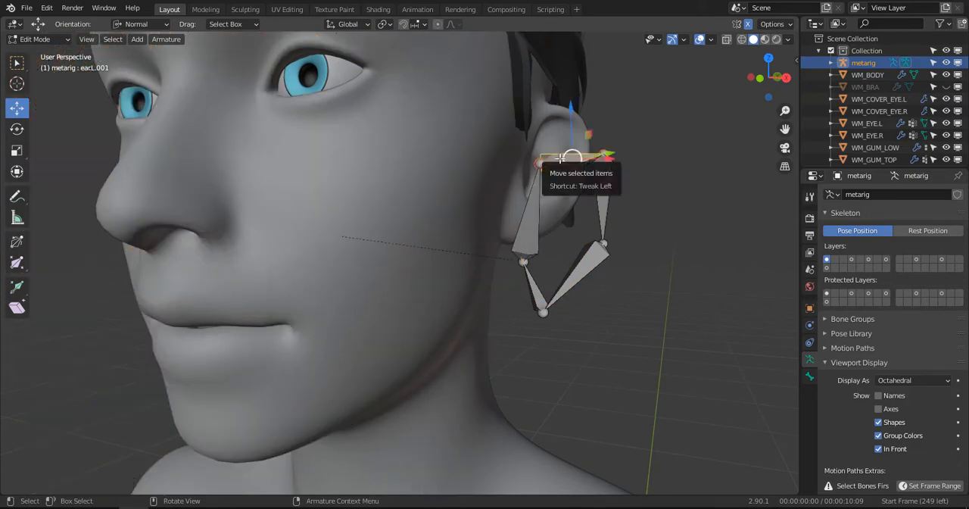
pyautogui.press('ctrl+KP_Add')
pyautogui.press('ctrl+KP_Add')
pyautogui.press('KP_1')
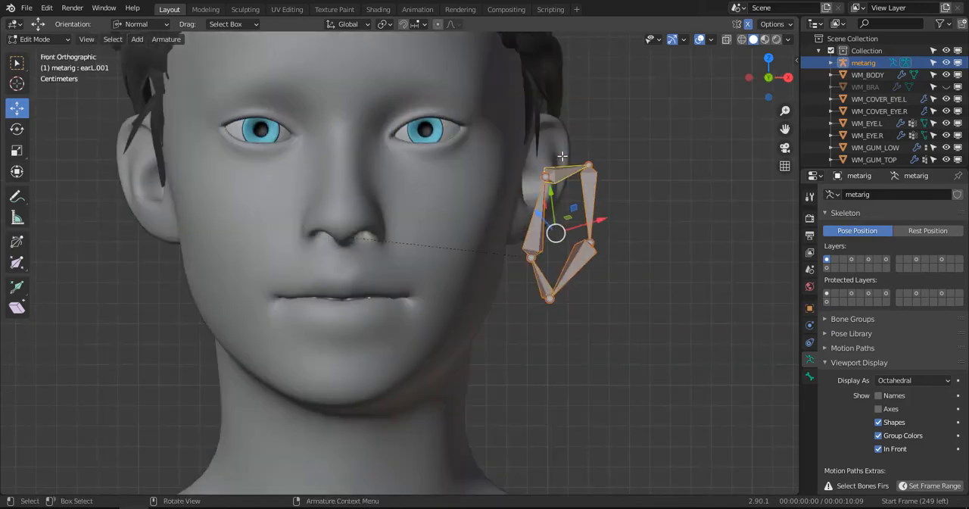
pyautogui.scroll(2, 563, 156)
pyautogui.moveTo(610, 160); pyautogui.dragTo(584, 113)
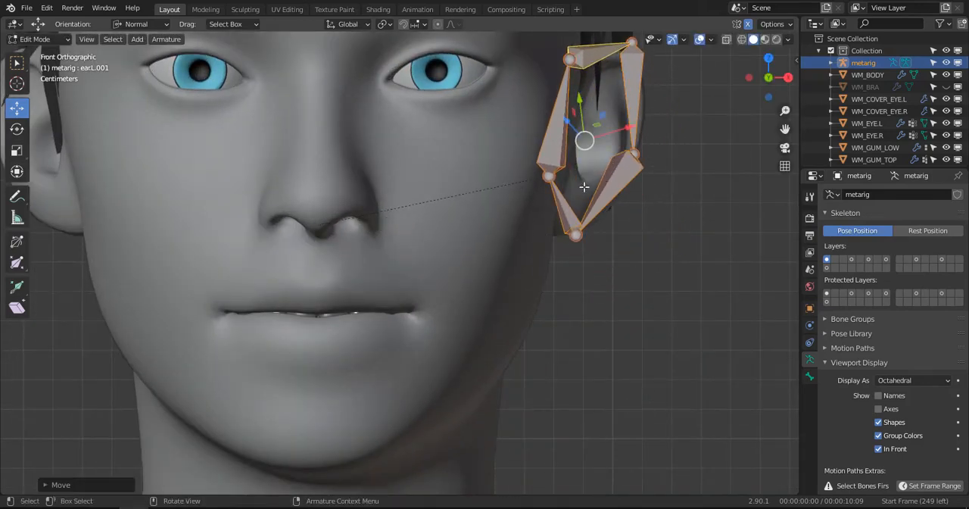
# - In right side view, move the whole ear bone chain onto the ear
pyautogui.press('KP_3')
pyautogui.scroll(-2, 486, 203)
pyautogui.scroll(-2, 486, 203)
pyautogui.press('g')
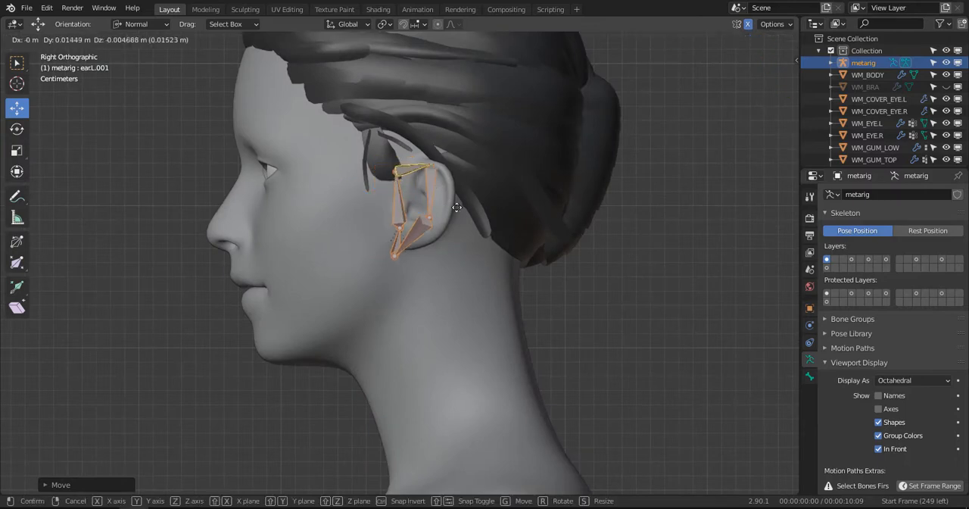
pyautogui.click(462, 203)
# - Set the move orientation to Local and move the chain's upper front joint to the top front of the ear
pyautogui.scroll(2, 468, 199)
pyautogui.scroll(3, 472, 195)
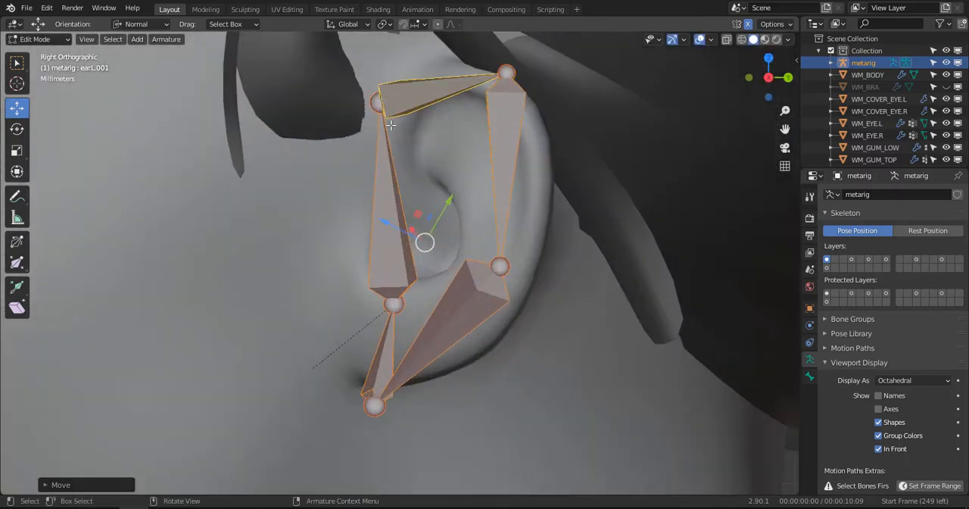
pyautogui.click(376, 104)
pyautogui.click(147, 24)
pyautogui.click(144, 76)
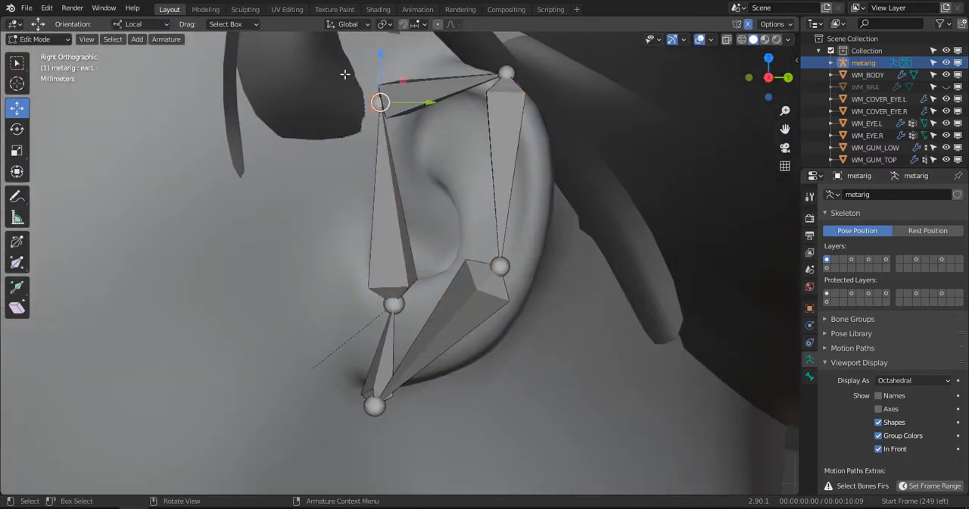
pyautogui.moveTo(373, 108); pyautogui.dragTo(412, 83)
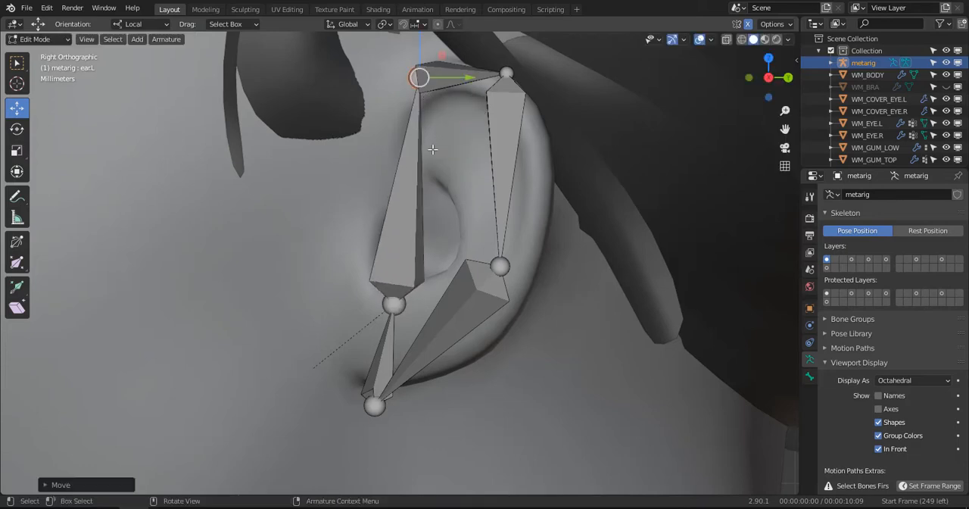
# - Select only the lower front ear joint and move it up and forward to where the ear meets the face
pyautogui.click(393, 304)
pyautogui.press('c')
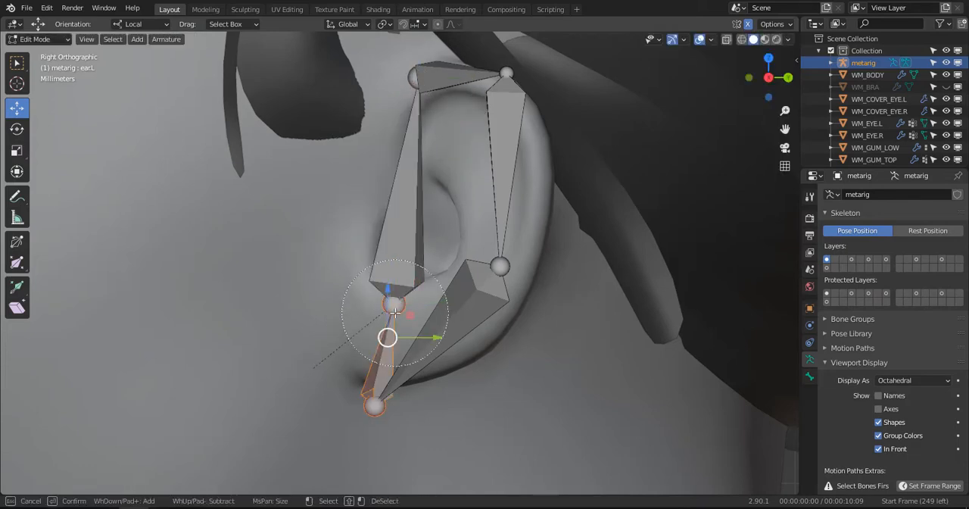
pyautogui.rightClick(391, 306)
pyautogui.press('c')
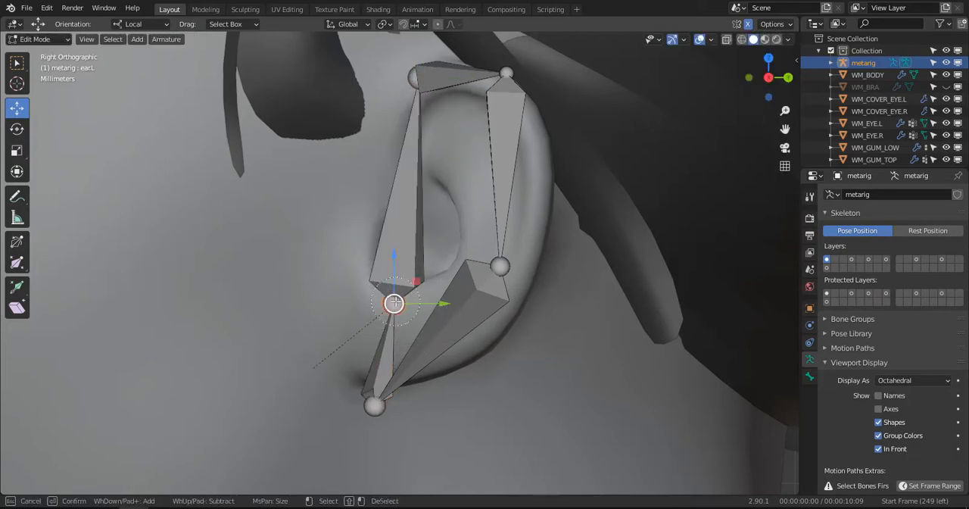
pyautogui.rightClick(394, 303)
pyautogui.press('g')
pyautogui.click(371, 313)
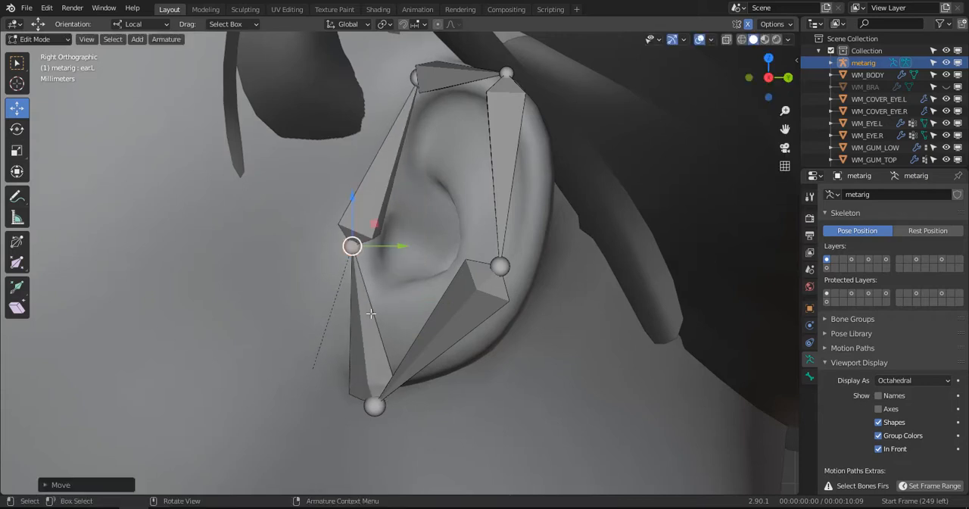
# - Fit the earlobe, lower rear and upper rear ear joints to the outline of the ear in side view
pyautogui.moveTo(374, 406); pyautogui.dragTo(342, 349)
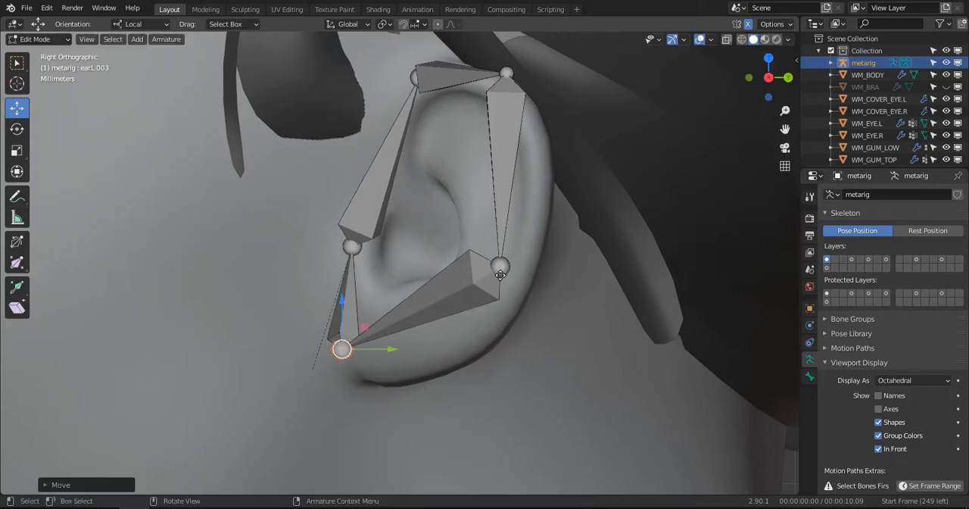
pyautogui.moveTo(501, 275); pyautogui.dragTo(485, 343)
pyautogui.click(506, 72)
pyautogui.press('g')
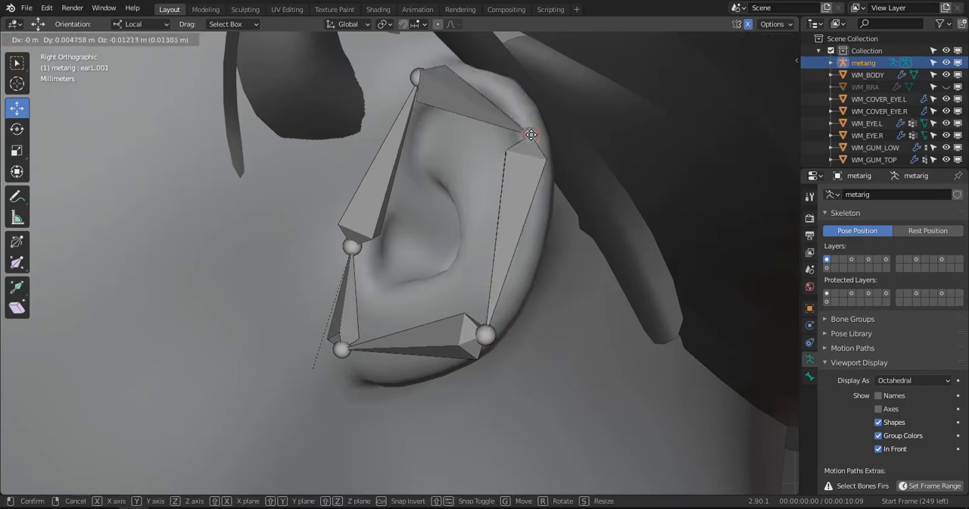
pyautogui.click(524, 109)
# - From angled views, adjust the upper rear and lower rear ear joints so they sit on the ear's rim
pyautogui.moveTo(523, 109); pyautogui.dragTo(459, 184, button='middle')
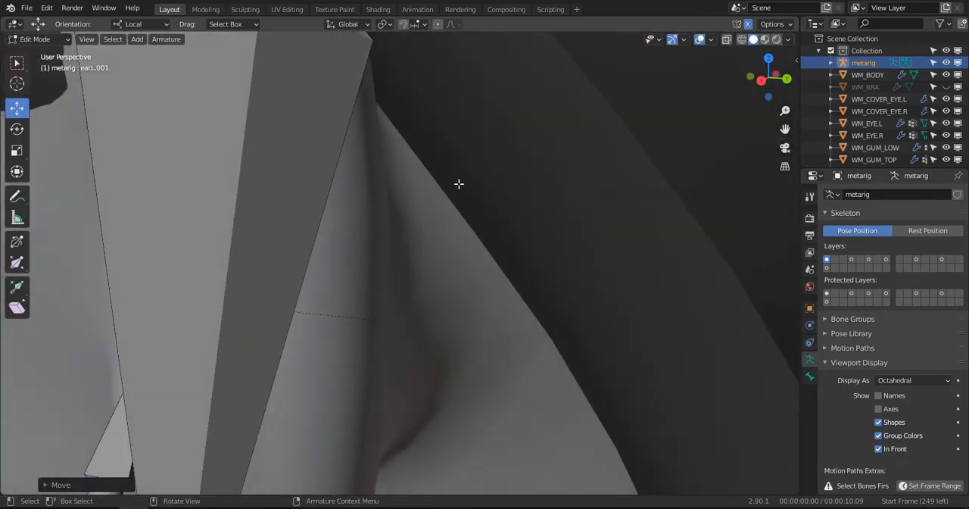
pyautogui.press('KP_Decimal')
pyautogui.scroll(-5, 340, 159)
pyautogui.moveTo(340, 158); pyautogui.dragTo(413, 274, button='middle')
pyautogui.press('g')
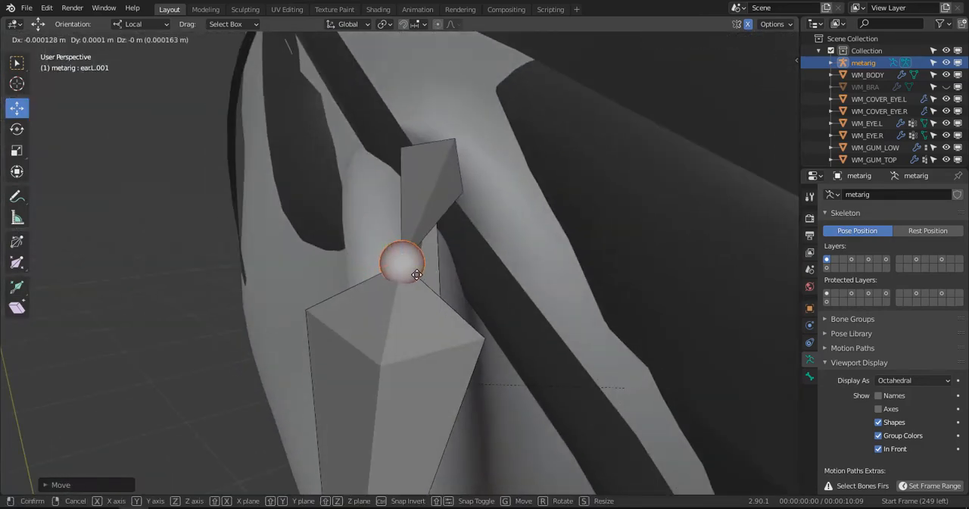
pyautogui.click(417, 274)
pyautogui.moveTo(509, 280); pyautogui.dragTo(416, 336, button='middle')
pyautogui.click(381, 347)
pyautogui.press('g')
pyautogui.click(392, 358)
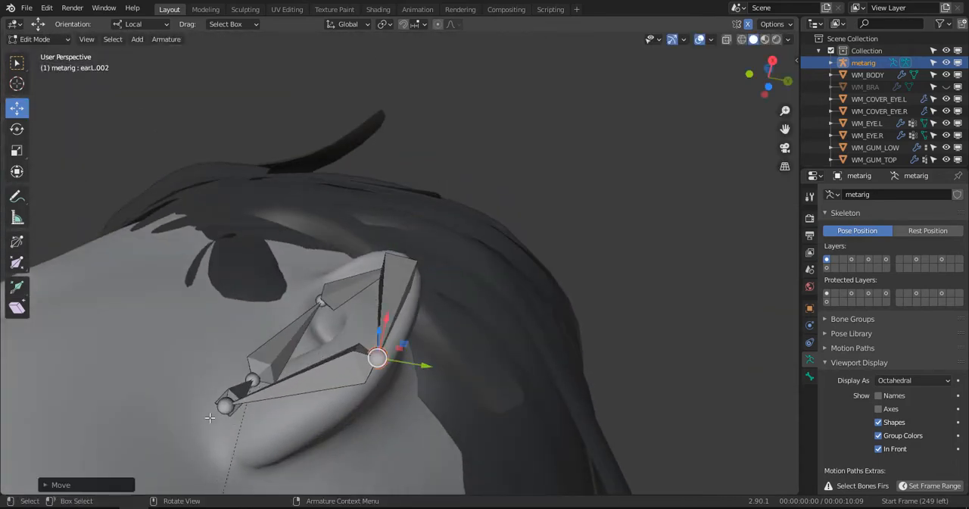
# - Select the earlobe joint and set the armature's bone display to Wire after trying B-Bone and Stick
pyautogui.click(225, 407)
pyautogui.click(906, 380)
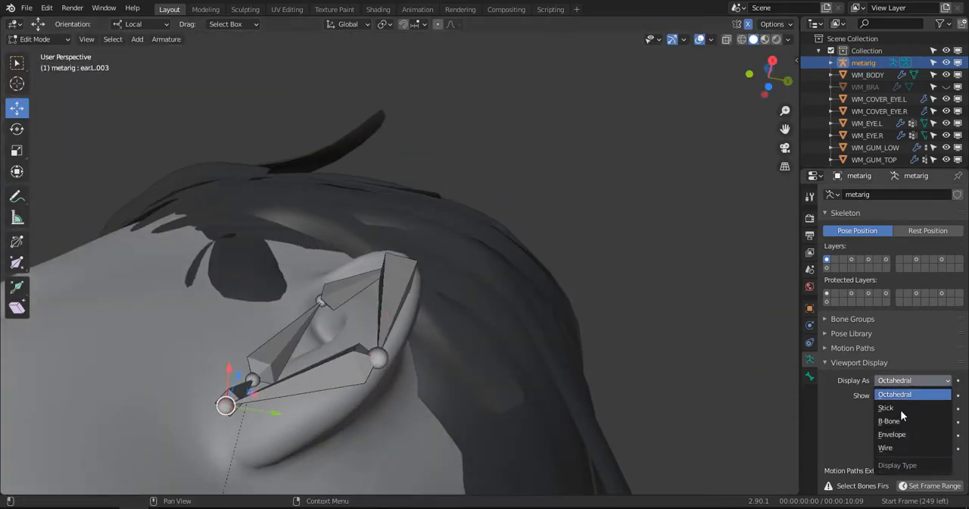
pyautogui.click(900, 422)
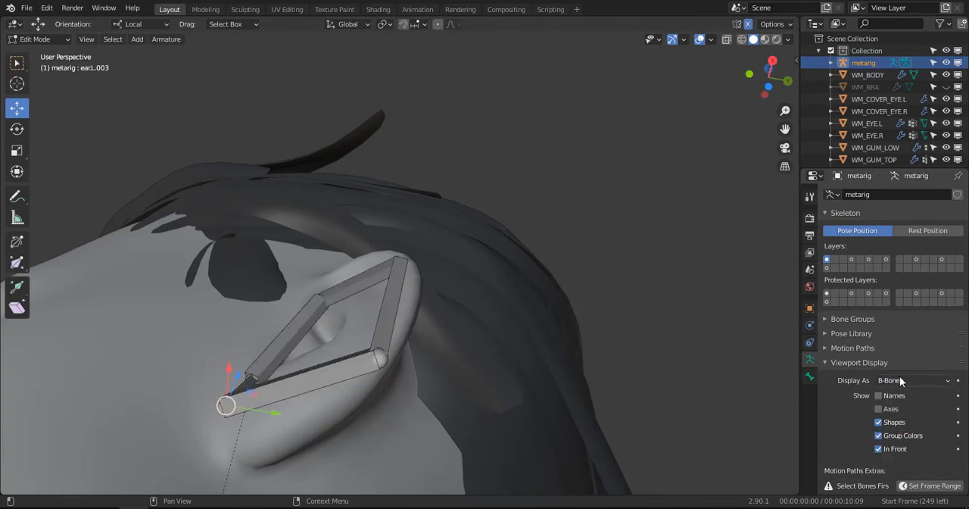
pyautogui.click(900, 378)
pyautogui.click(895, 410)
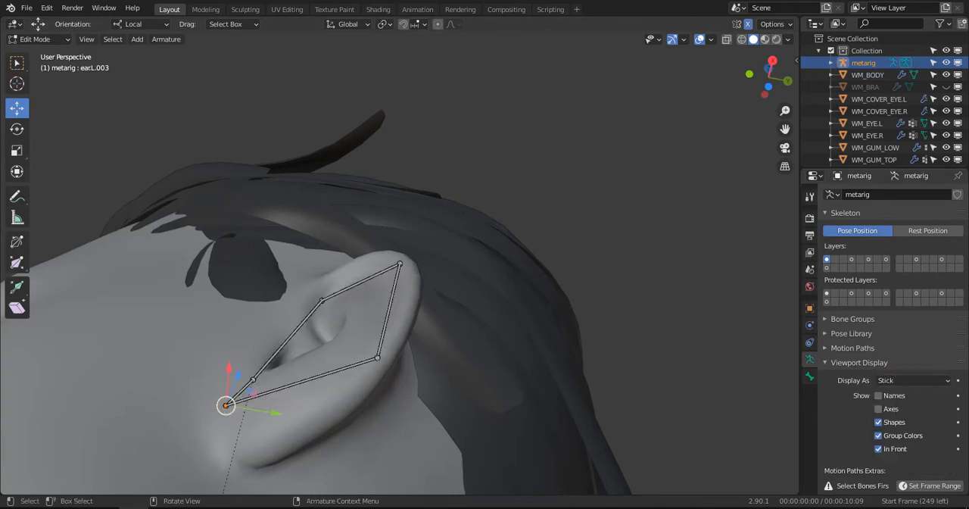
pyautogui.moveTo(343, 458); pyautogui.dragTo(329, 19, button='middle')
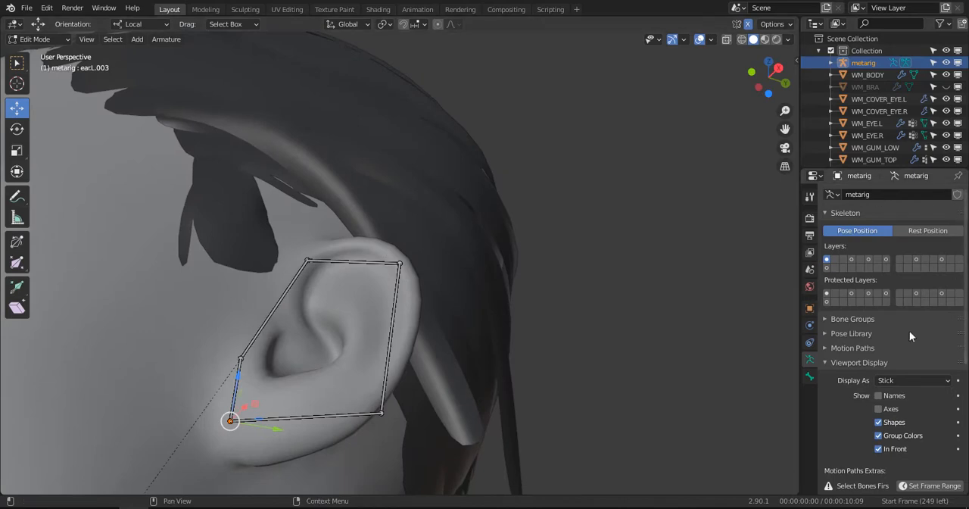
pyautogui.click(909, 380)
pyautogui.click(889, 445)
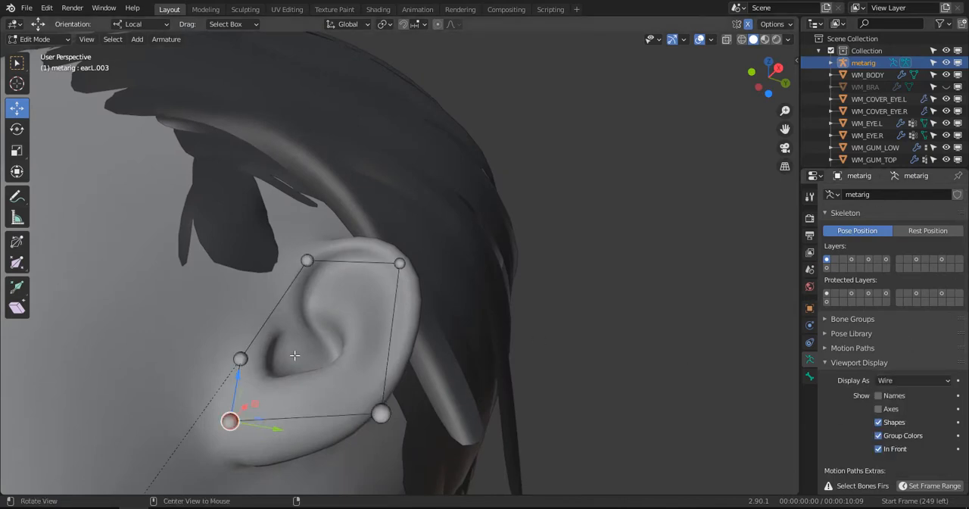
# - Viewing the ear from below and other angles, move the earlobe joint and lower rear joint onto the ear surface
pyautogui.moveTo(296, 351); pyautogui.dragTo(424, 231, button='middle')
pyautogui.moveTo(387, 229); pyautogui.dragTo(360, 268)
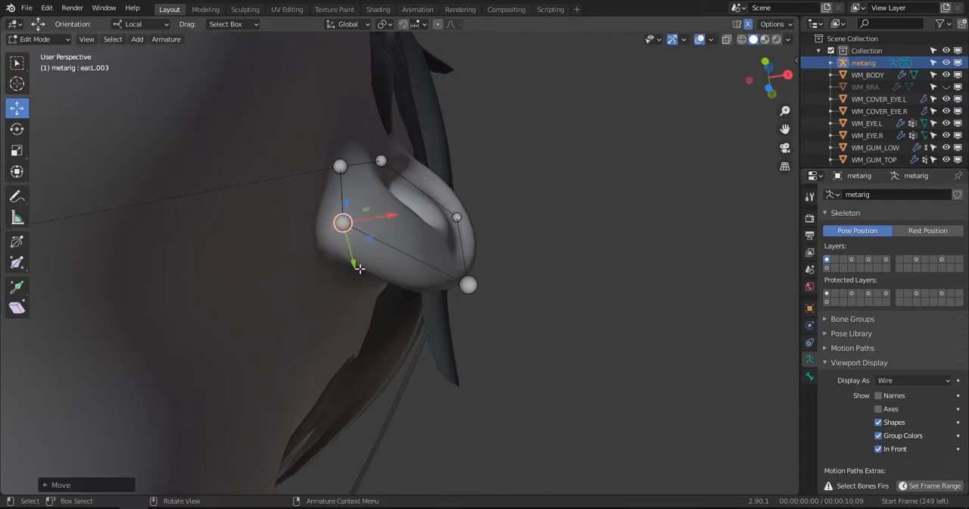
pyautogui.click(477, 285)
pyautogui.press('g')
pyautogui.click(437, 278)
pyautogui.moveTo(455, 229); pyautogui.dragTo(236, 295, button='middle')
pyautogui.press('g')
pyautogui.click(335, 332)
# - Reposition the upper front ear joint at the top of the ear, including a slide along X
pyautogui.moveTo(325, 238); pyautogui.dragTo(515, 253, button='middle')
pyautogui.click(369, 165)
pyautogui.moveTo(381, 186); pyautogui.dragTo(387, 213, button='middle')
pyautogui.moveTo(413, 219); pyautogui.dragTo(433, 227)
pyautogui.moveTo(417, 214); pyautogui.dragTo(350, 142, button='middle')
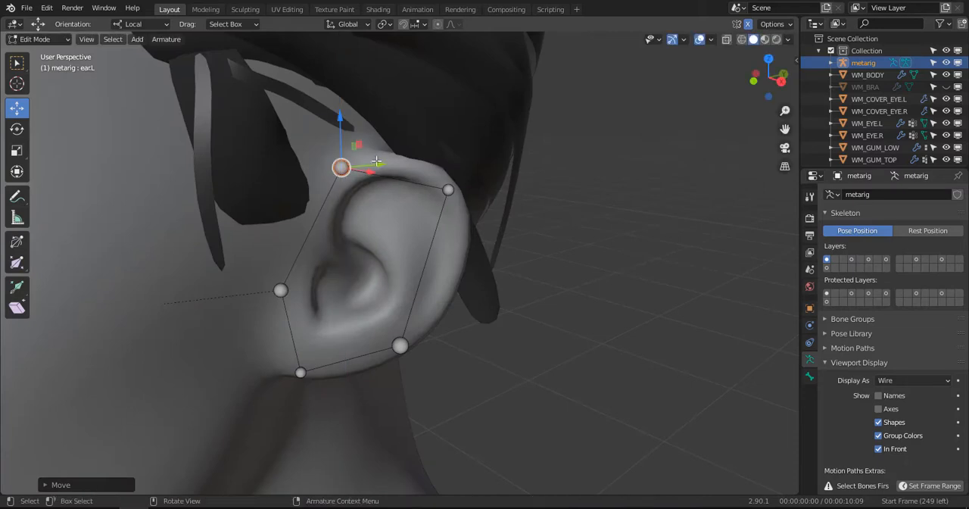
pyautogui.press('g')
pyautogui.press('x')
pyautogui.moveTo(369, 170); pyautogui.dragTo(370, 171)
# - Unhide all the face bones and set the armature's bone display back to Octahedral
pyautogui.scroll(-3, 375, 177)
pyautogui.scroll(-4, 404, 227)
pyautogui.moveTo(403, 182); pyautogui.dragTo(405, 232, button='middle')
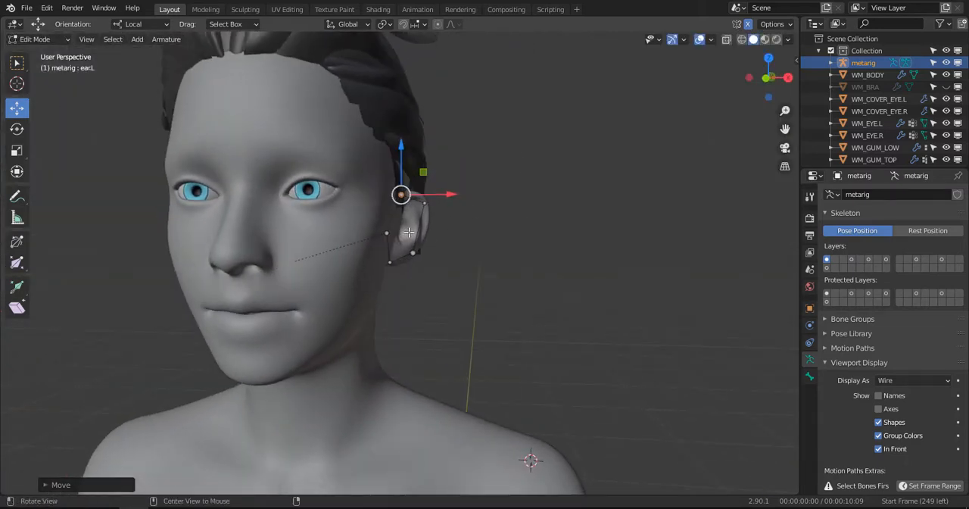
pyautogui.hotkey('alt', 'h')
pyautogui.scroll(-2, 409, 232)
pyautogui.keyDown('shift'); pyautogui.moveTo(478, 212); pyautogui.dragTo(508, 216, button='middle'); pyautogui.keyUp('shift')
pyautogui.click(626, 199)
pyautogui.scroll(3, 442, 198)
pyautogui.click(917, 381)
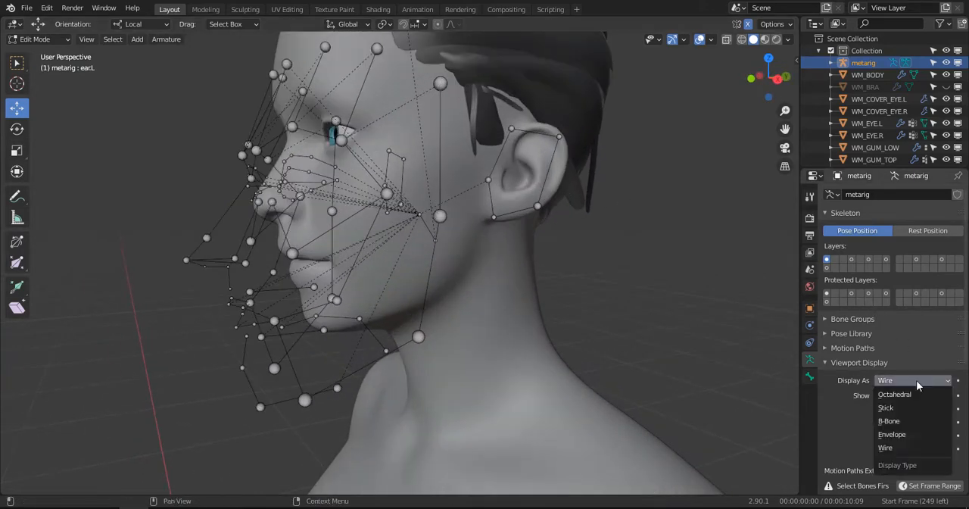
pyautogui.click(896, 395)
# - In right side view, select the face bones in front of the ear, scale them to about 0.7 and move them onto the face
pyautogui.click(448, 138)
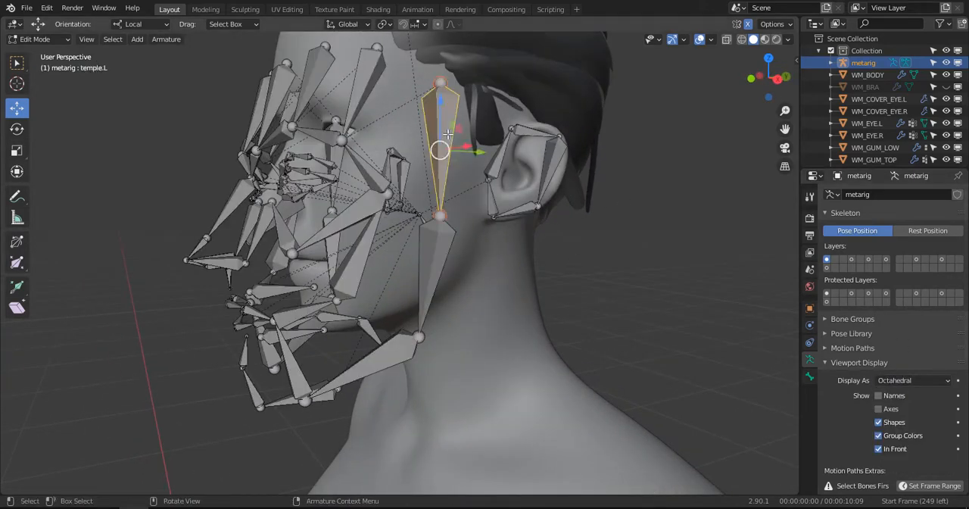
pyautogui.press('KP_3')
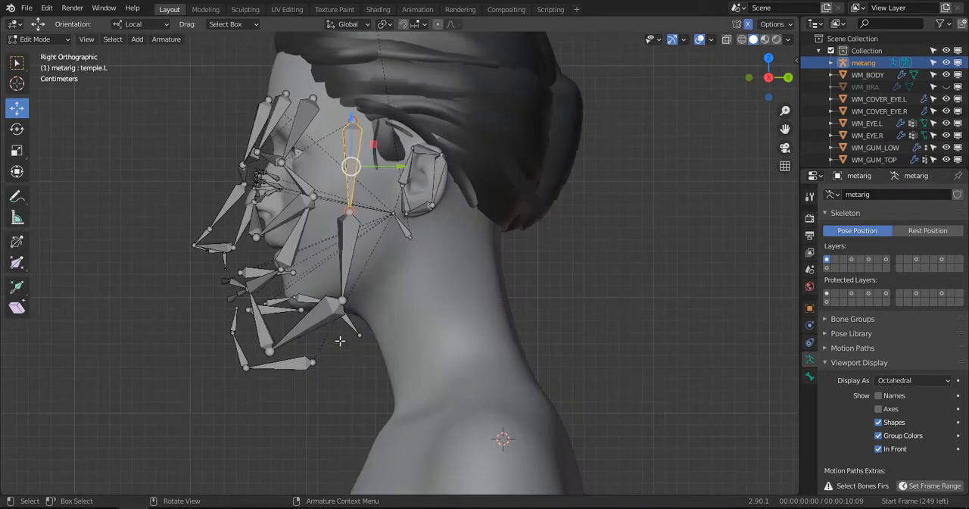
pyautogui.press('b')
pyautogui.moveTo(381, 401); pyautogui.dragTo(198, 78)
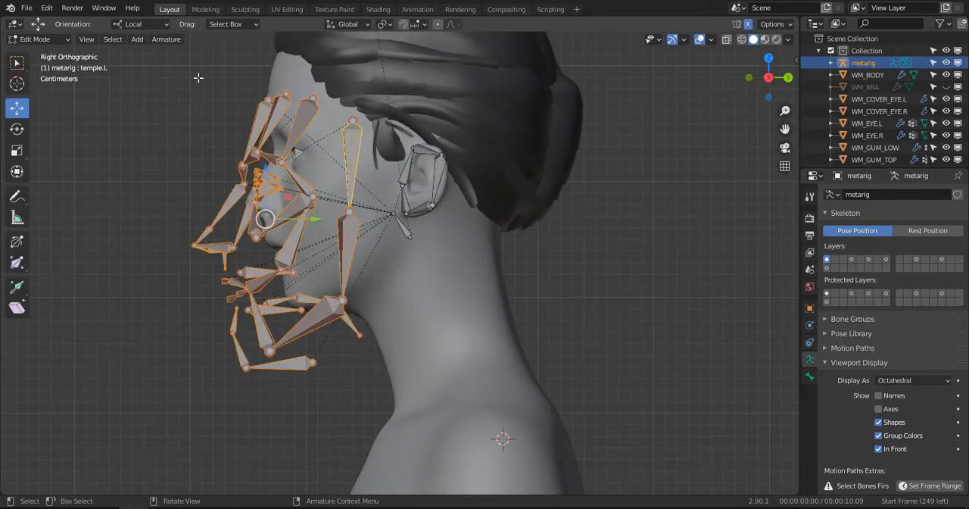
pyautogui.press('s')
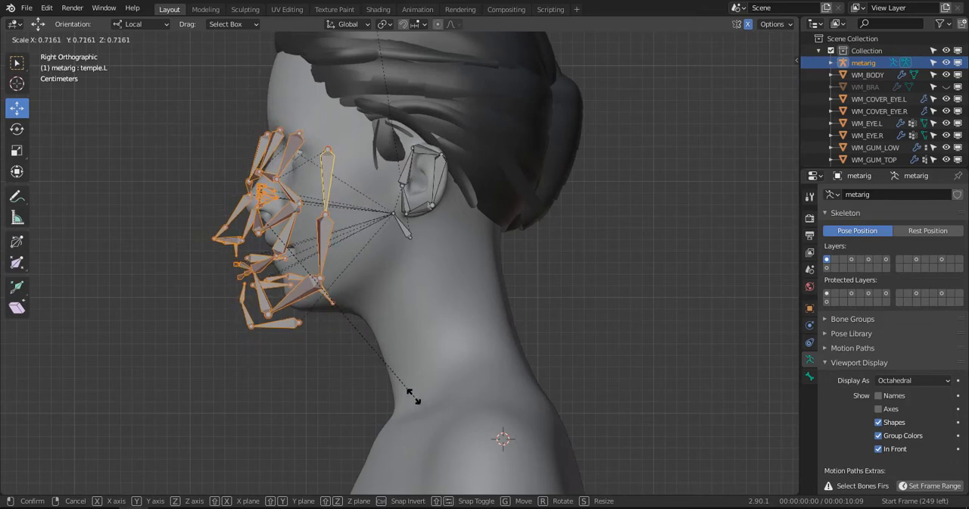
pyautogui.click(402, 389)
pyautogui.press('g')
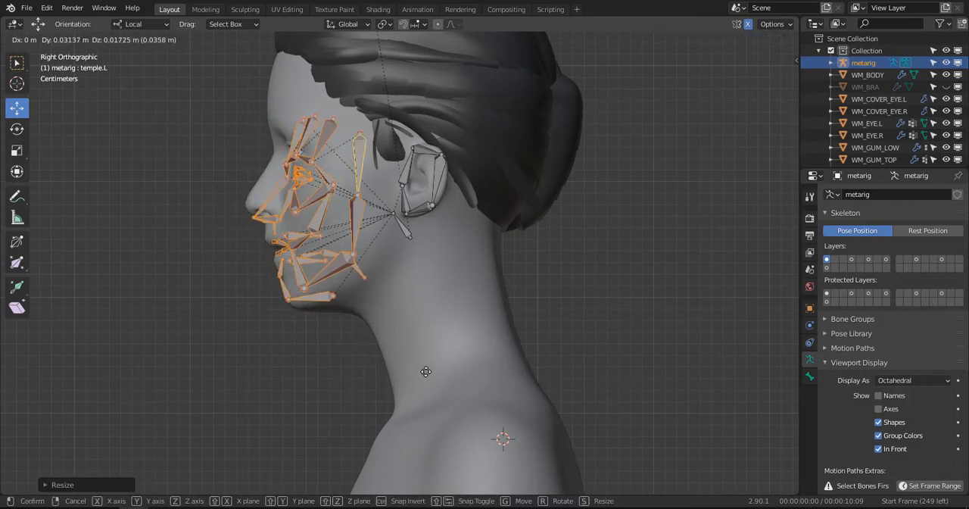
pyautogui.click(425, 361)
# - Raise the face bone from below the ear and place its upper joint in the hair above the ear
pyautogui.scroll(3, 424, 321)
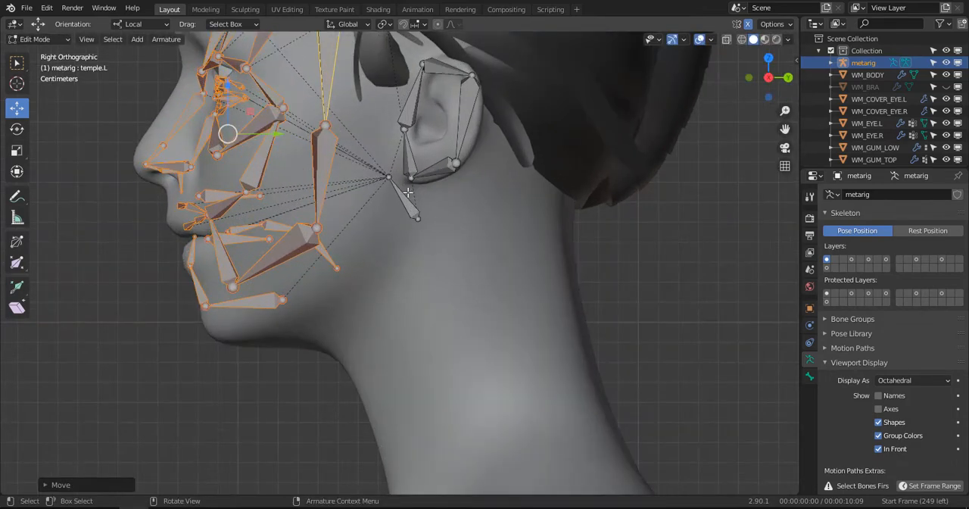
pyautogui.click(407, 195)
pyautogui.keyDown('shift'); pyautogui.moveTo(410, 214); pyautogui.dragTo(464, 284, button='middle'); pyautogui.keyUp('shift')
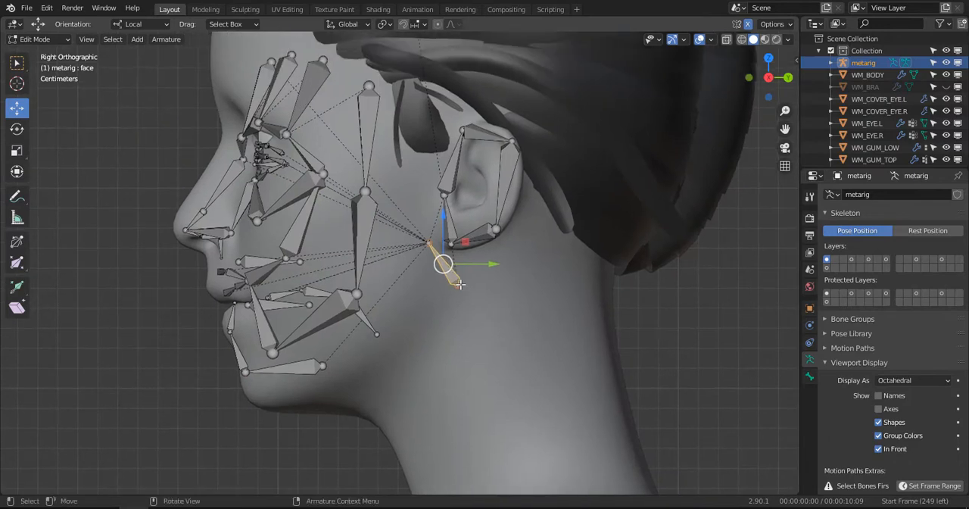
pyautogui.press('g')
pyautogui.click(418, 120)
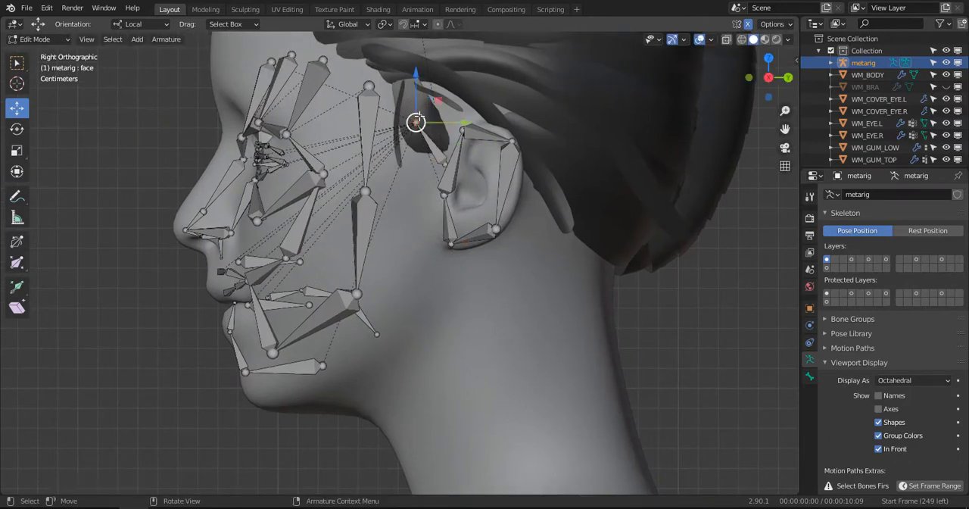
pyautogui.scroll(-2, 417, 121)
pyautogui.press('g')
pyautogui.click(441, 103)
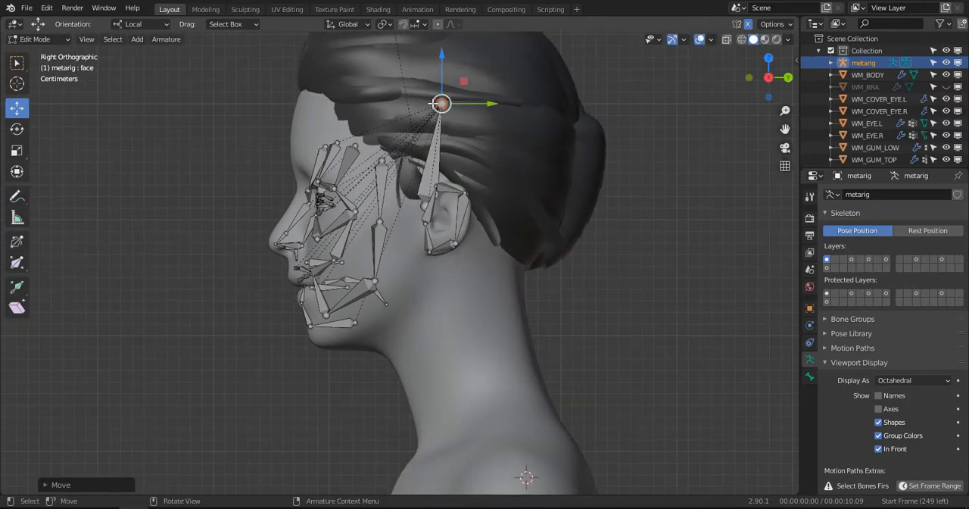
# - Set the armature's bone display to Wire
pyautogui.moveTo(441, 103); pyautogui.dragTo(356, 242, button='middle')
pyautogui.click(909, 380)
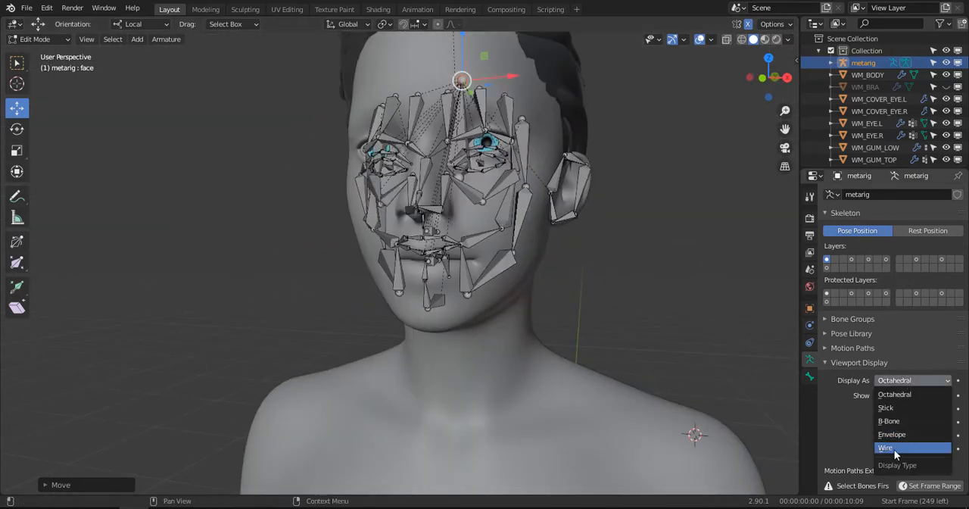
pyautogui.click(897, 449)
# - In front view, lower the joint beside the chin and the jaw corner joint onto the jawline
pyautogui.scroll(6, 600, 349)
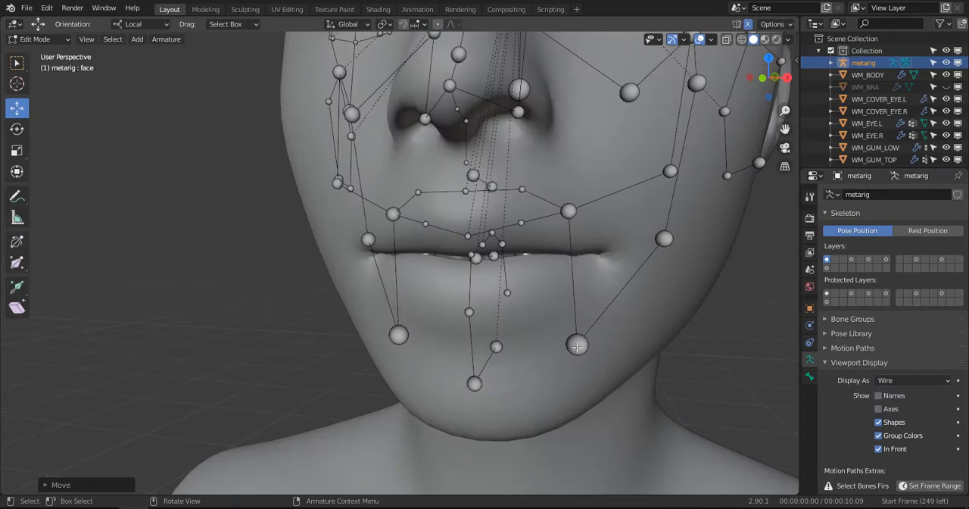
pyautogui.click(577, 346)
pyautogui.press('KP_1')
pyautogui.scroll(5, 393, 208)
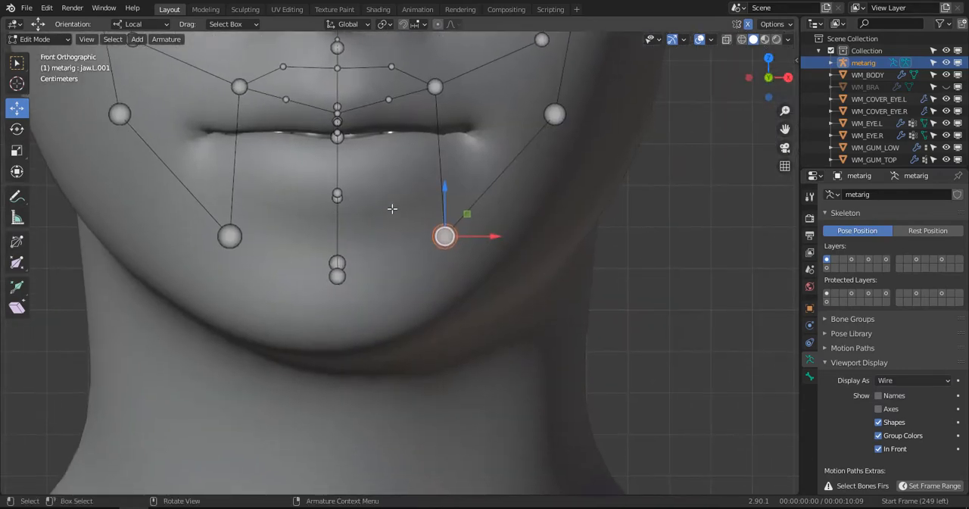
pyautogui.press('g')
pyautogui.click(394, 316)
pyautogui.click(557, 114)
pyautogui.press('g')
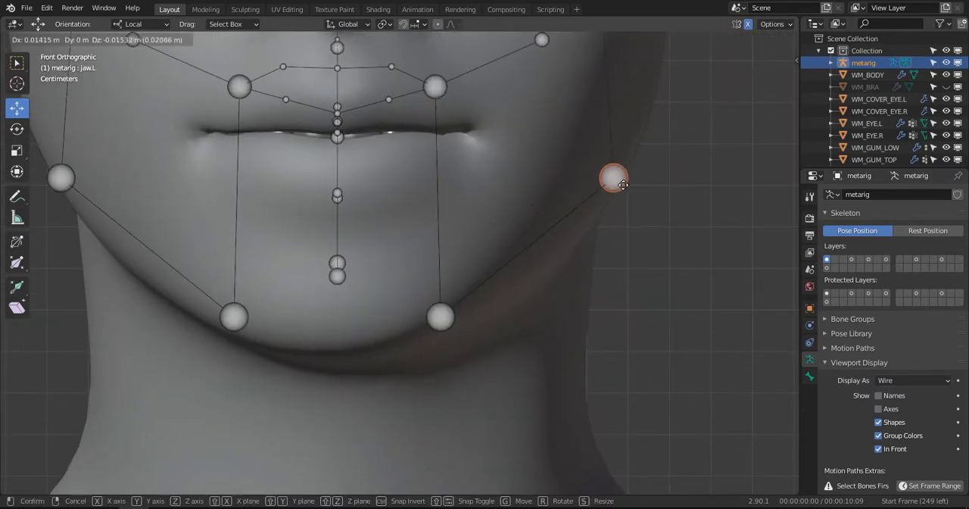
pyautogui.click(613, 184)
# - Move the joint between the temple and jaw bones out beside the earlobe, and in side view back toward the ear
pyautogui.scroll(-4, 602, 179)
pyautogui.click(491, 94)
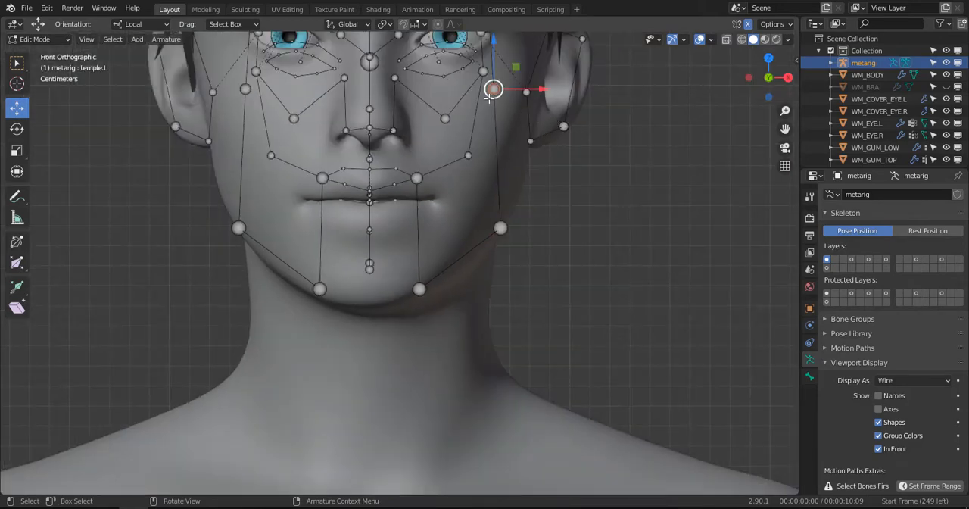
pyautogui.press('g')
pyautogui.click(527, 144)
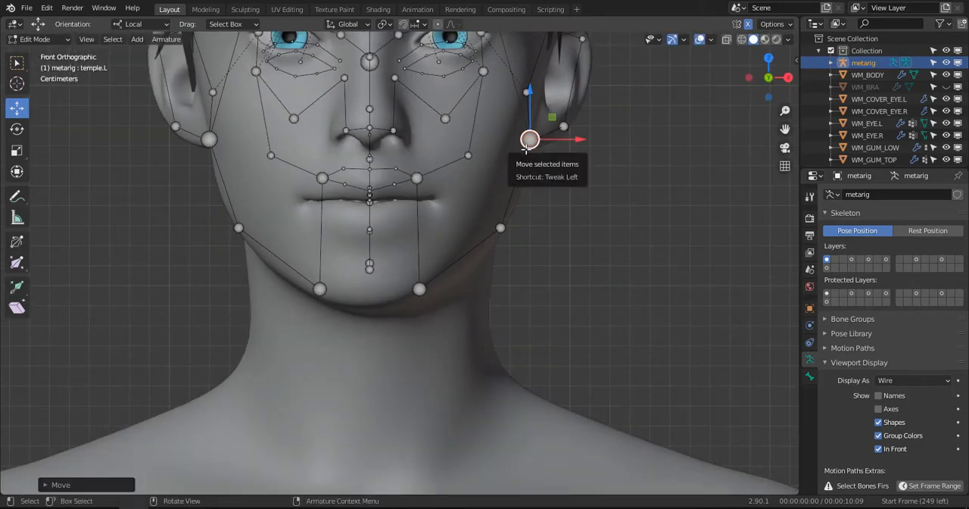
pyautogui.press('KP_3')
pyautogui.scroll(3, 526, 150)
pyautogui.press('g')
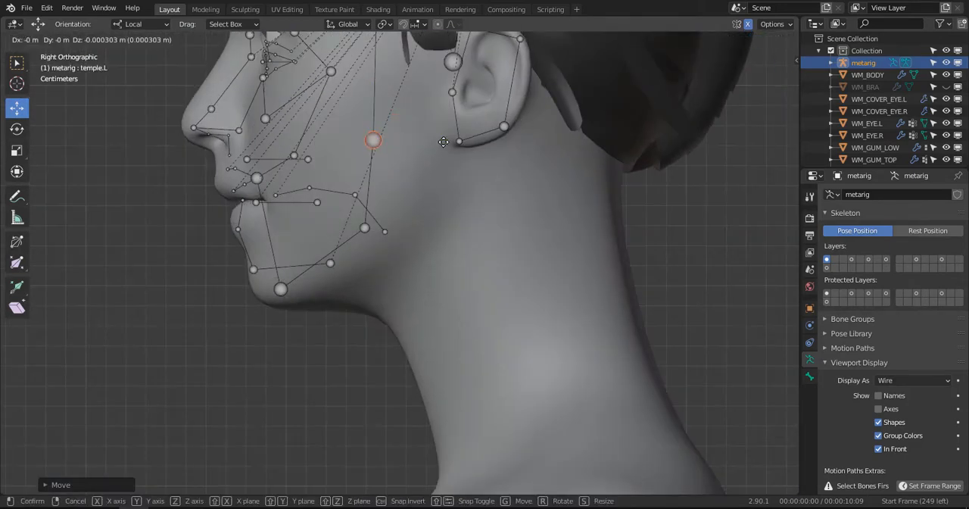
pyautogui.click(456, 142)
# - Shift the jaw corner joint slightly back and down onto the angle of the jaw
pyautogui.click(369, 229)
pyautogui.press('g')
pyautogui.click(376, 246)
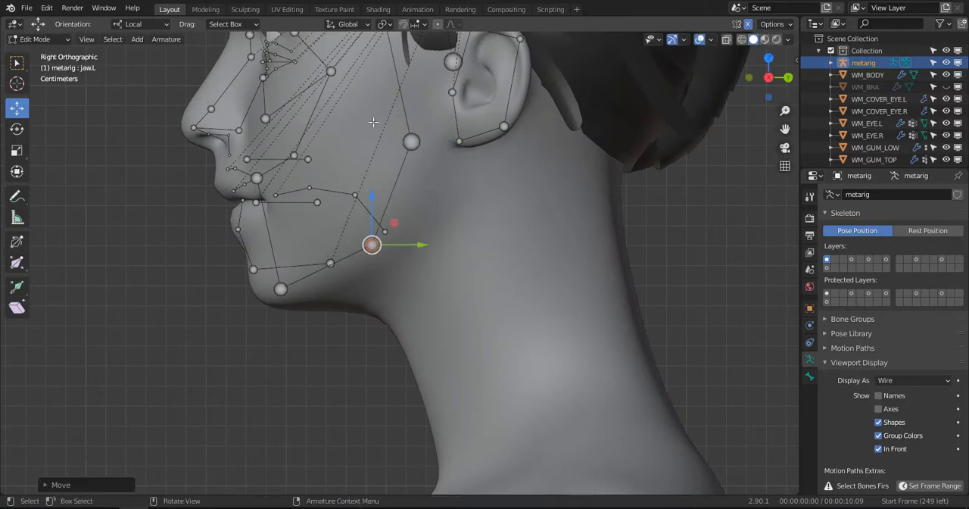
# - Move the upper temple joint back and down to just in front of the top of the ear
pyautogui.scroll(-2, 378, 126)
pyautogui.scroll(2, 378, 126)
pyautogui.click(392, 155)
pyautogui.press('g')
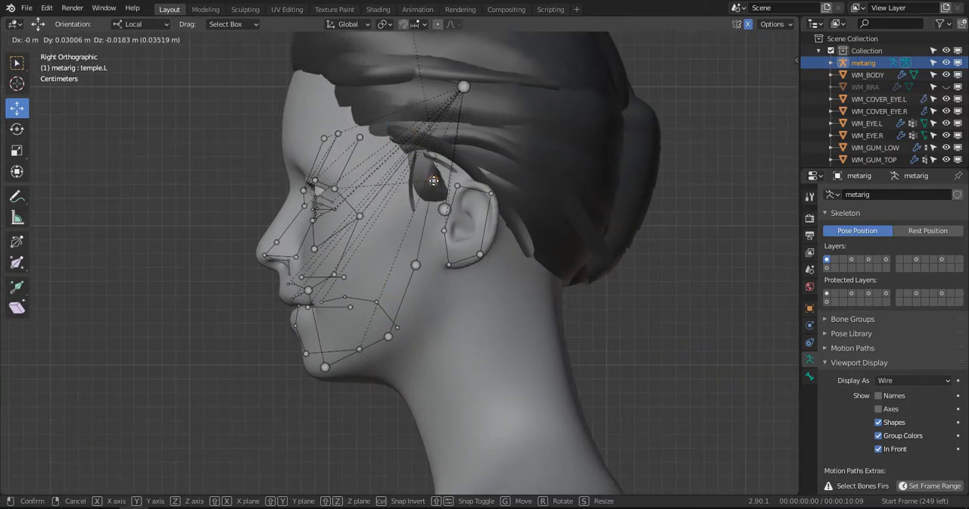
pyautogui.click(434, 177)
# - In side view, move the inner and middle forehead joints up and forward onto the forehead
pyautogui.click(323, 139)
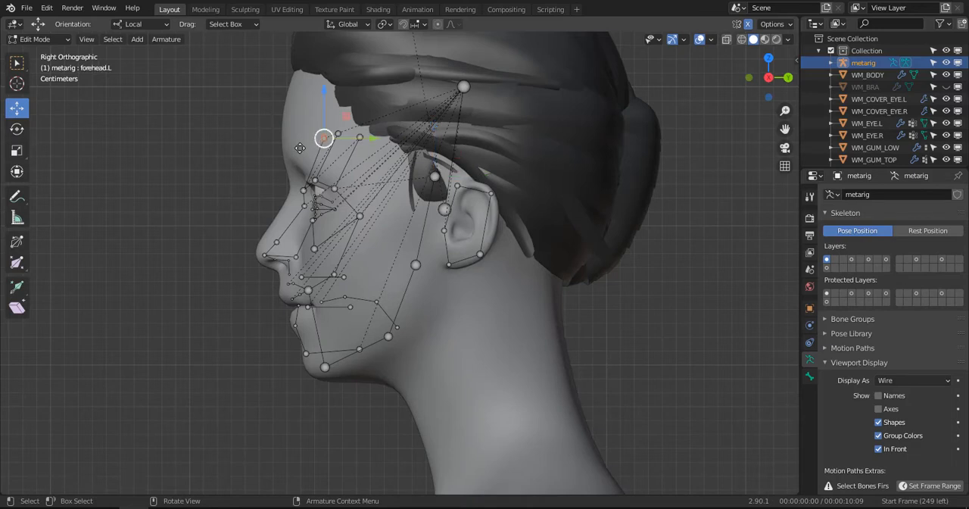
pyautogui.press('g')
pyautogui.click(321, 146)
pyautogui.click(340, 132)
pyautogui.press('g')
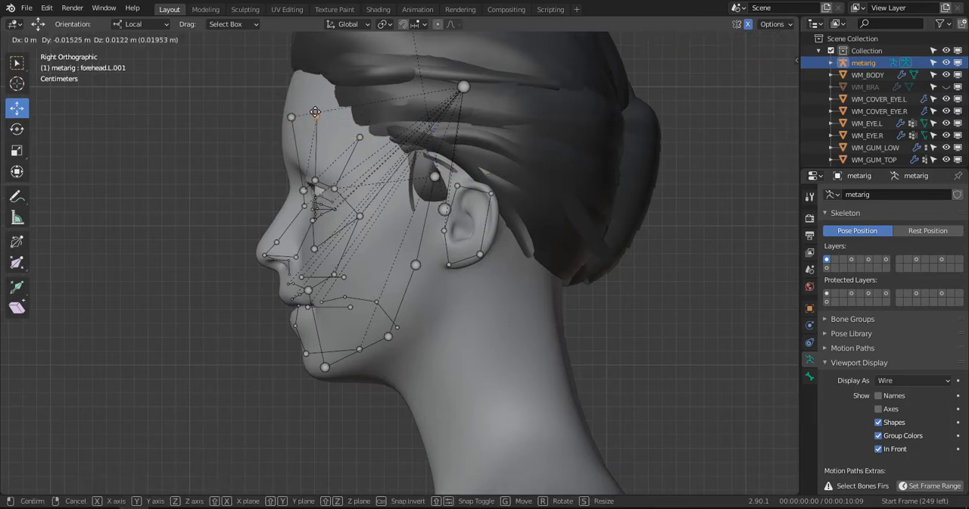
pyautogui.click(318, 113)
# - Move the outer forehead joint back and down toward the hairline, and lower the middle forehead joint slightly
pyautogui.click(362, 140)
pyautogui.press('g')
pyautogui.click(376, 152)
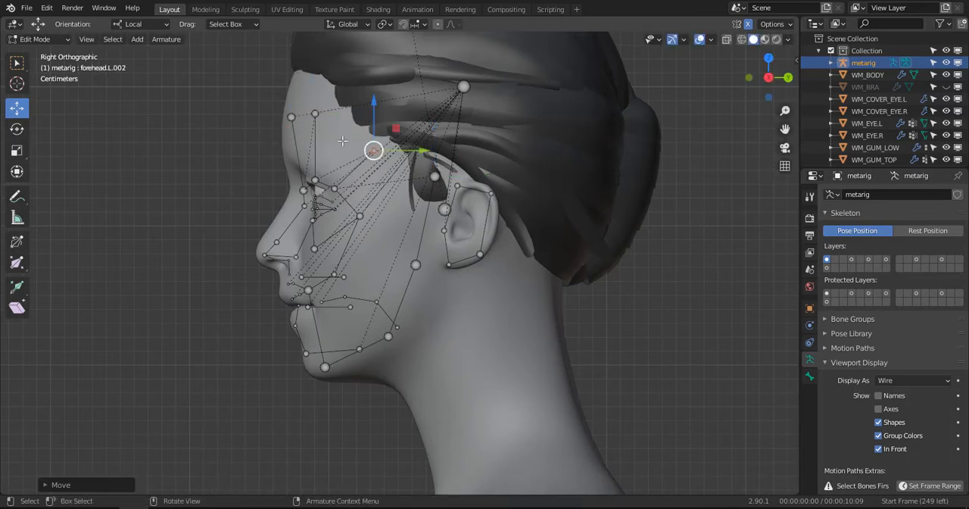
pyautogui.click(313, 111)
pyautogui.press('g')
pyautogui.click(319, 122)
# - In front view, move the middle and inner forehead joints outward and slightly up
pyautogui.moveTo(318, 122); pyautogui.dragTo(487, 128, button='middle')
pyautogui.press('KP_1')
pyautogui.scroll(2, 489, 125)
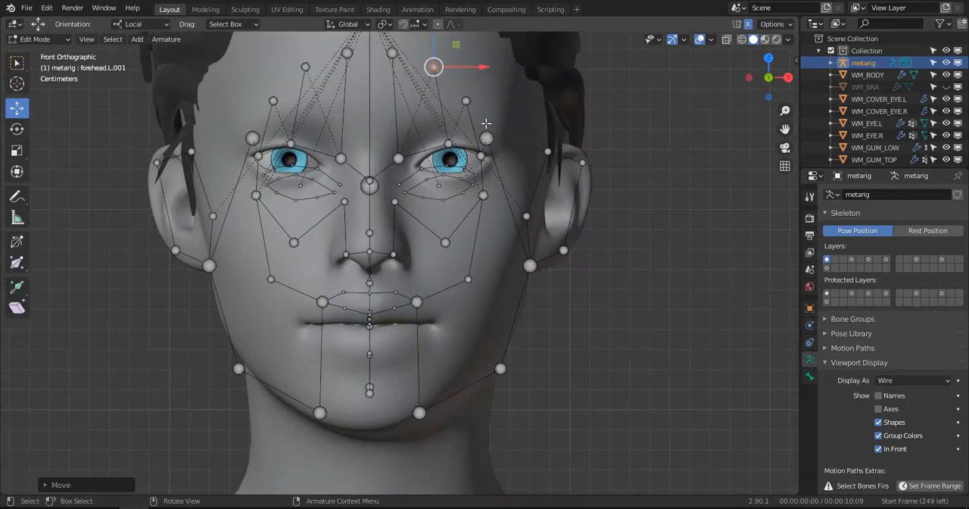
pyautogui.press('g')
pyautogui.click(528, 115)
pyautogui.click(394, 53)
pyautogui.press('g')
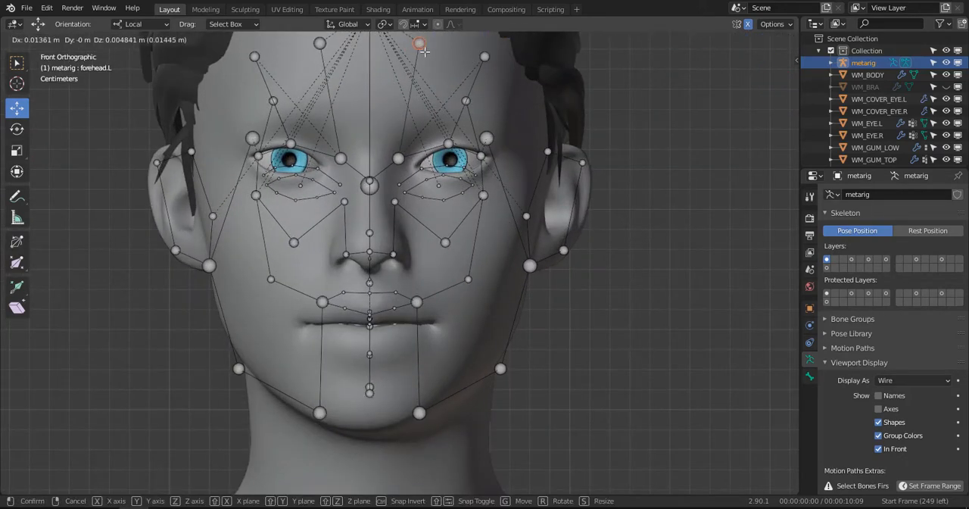
pyautogui.click(422, 43)
# - Move the inner brow joint from the inner eye corner up onto the start of the eyebrow
pyautogui.click(401, 159)
pyautogui.press('c')
pyautogui.click(401, 159)
pyautogui.rightClick(401, 159)
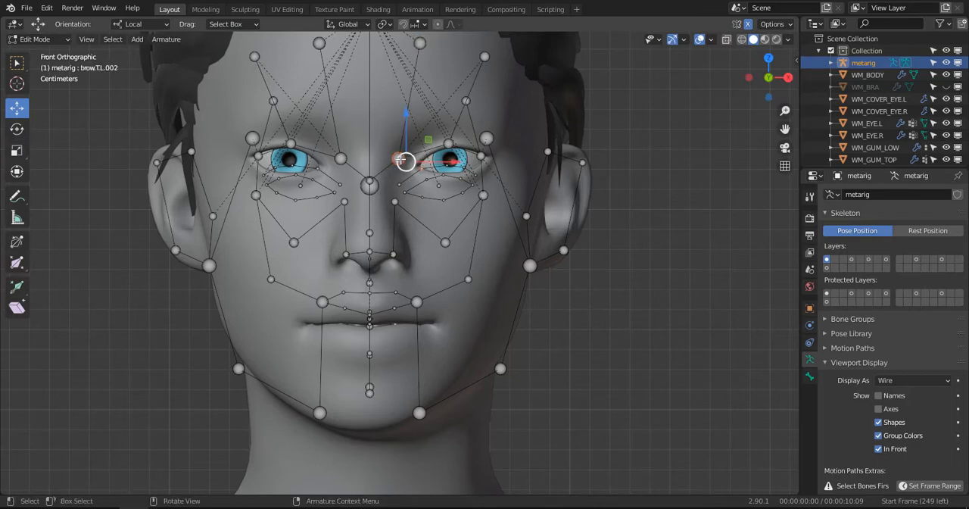
pyautogui.scroll(4, 399, 159)
pyautogui.keyDown('shift'); pyautogui.moveTo(396, 146); pyautogui.dragTo(443, 339, button='middle'); pyautogui.keyUp('shift')
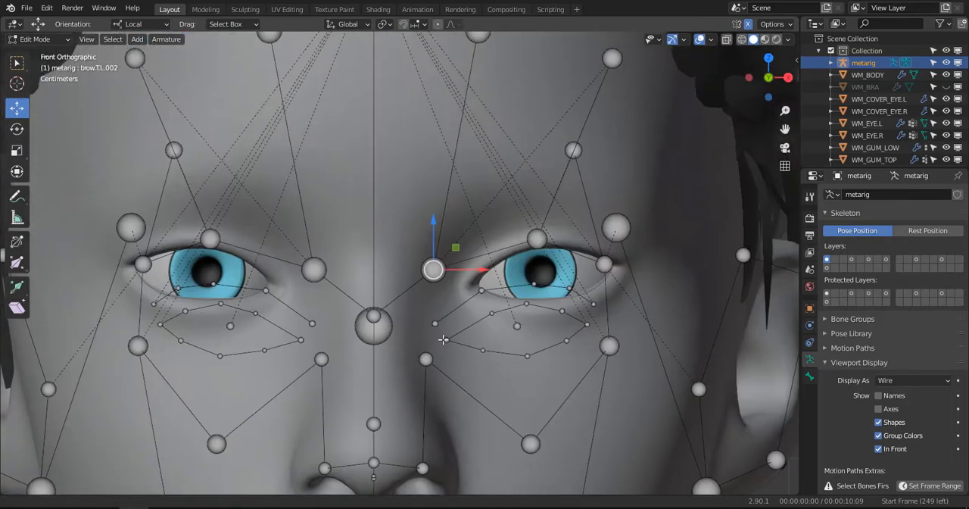
pyautogui.press('c')
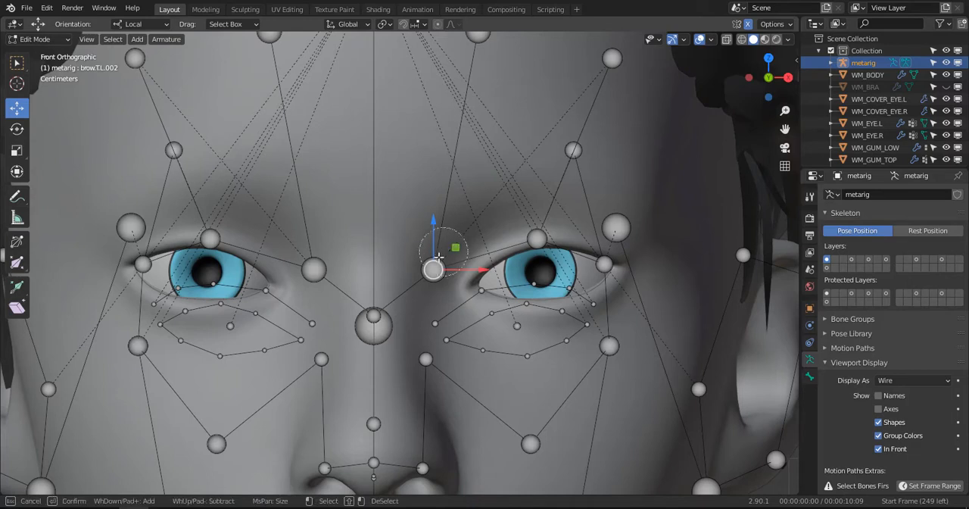
pyautogui.press('Escape')
pyautogui.press('g')
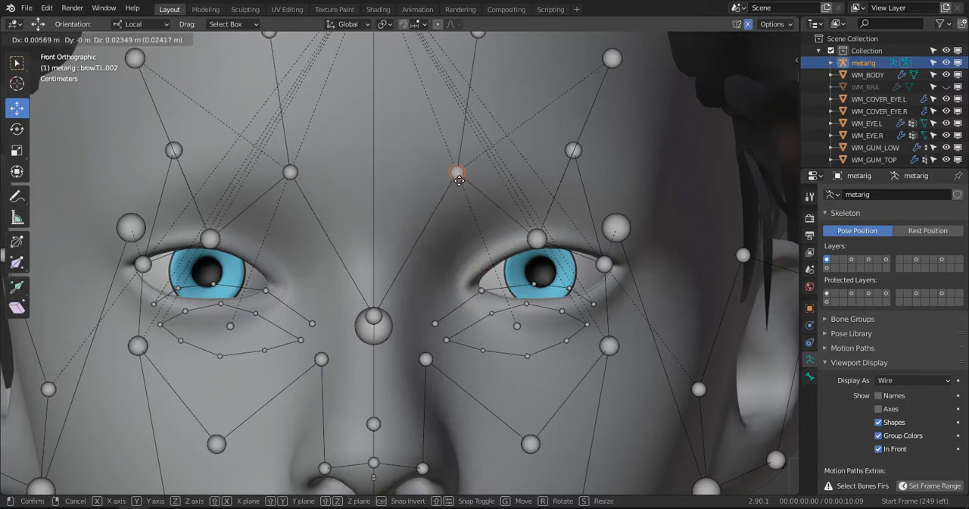
pyautogui.click(459, 179)
# - Raise the middle brow joint from above the pupil up and outward onto the brow
pyautogui.click(538, 237)
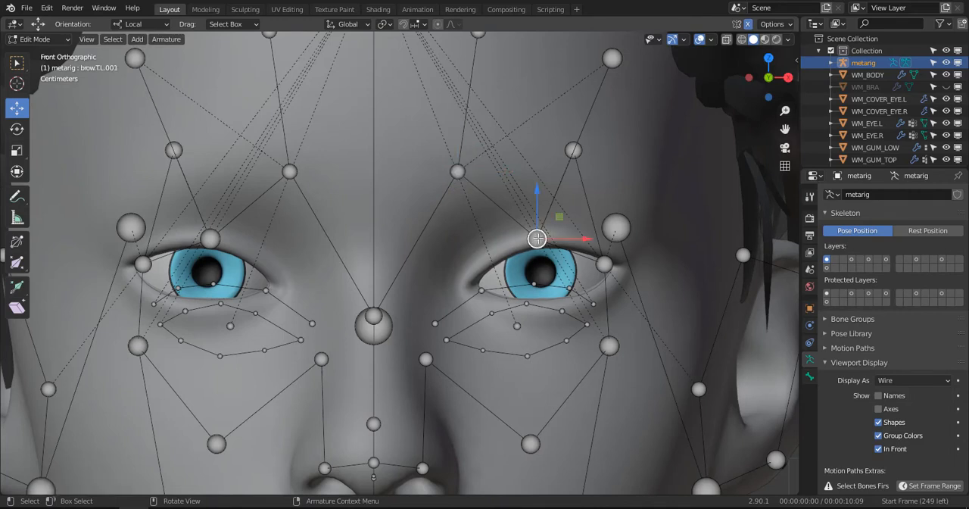
pyautogui.press('c')
pyautogui.press('Escape')
pyautogui.press('g')
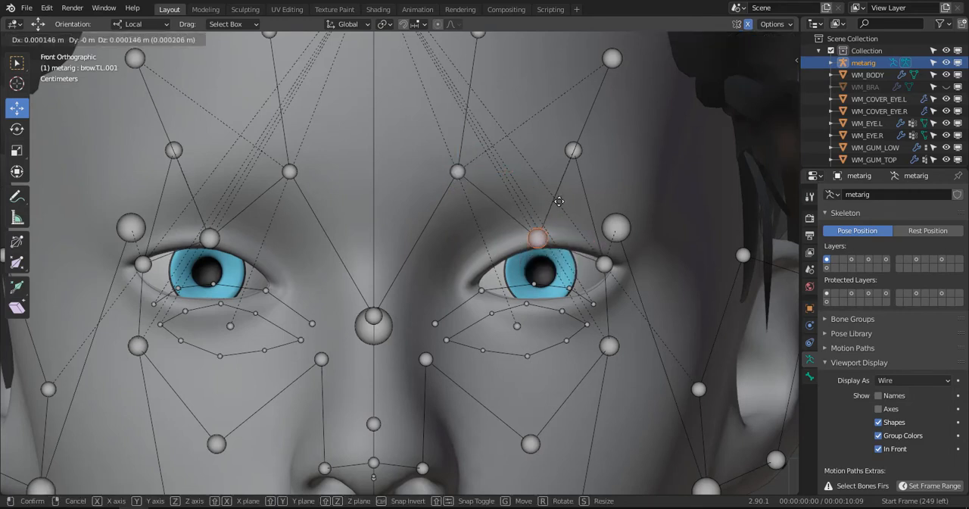
pyautogui.click(571, 167)
# - Move the upper temple joint outward to the side of the head
pyautogui.click(605, 263)
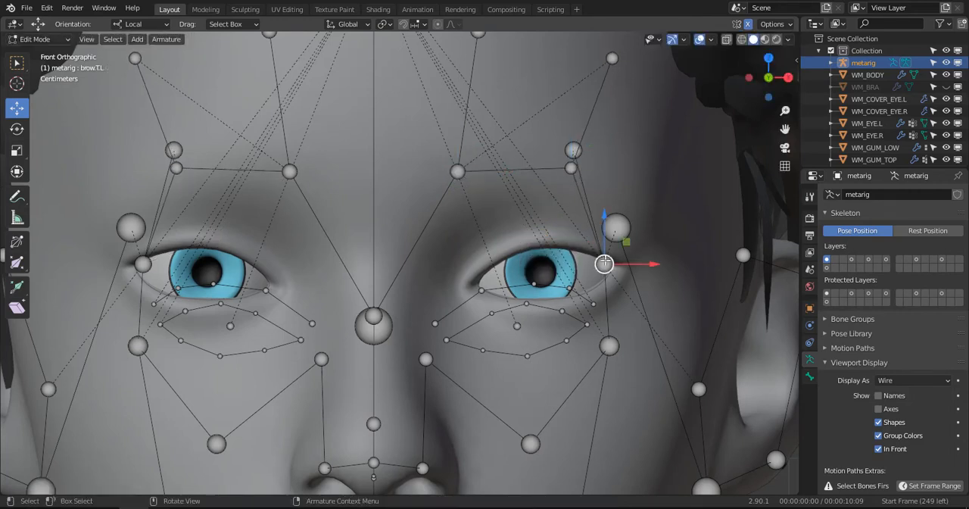
pyautogui.click(605, 263)
pyautogui.click(609, 254)
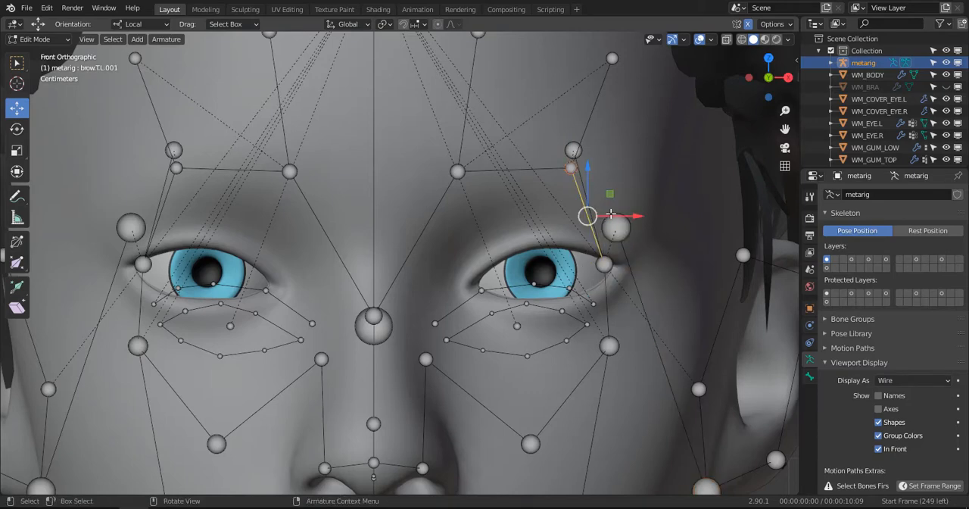
pyautogui.click(617, 228)
pyautogui.scroll(-3, 631, 233)
pyautogui.moveTo(574, 243); pyautogui.dragTo(636, 247)
# - Move the outer brow joint from the eye corner up and outward to the end of the eyebrow
pyautogui.click(523, 262)
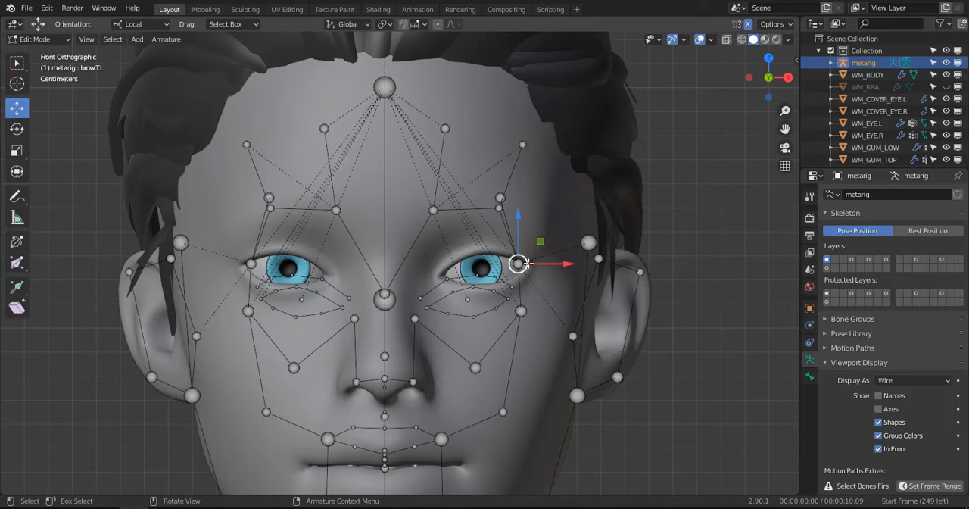
pyautogui.click(522, 263)
pyautogui.moveTo(552, 215); pyautogui.dragTo(557, 224)
# - Spread the outer forehead joint toward the temple, raise the middle one slightly and shift the inner one inward
pyautogui.moveTo(502, 199); pyautogui.dragTo(586, 185)
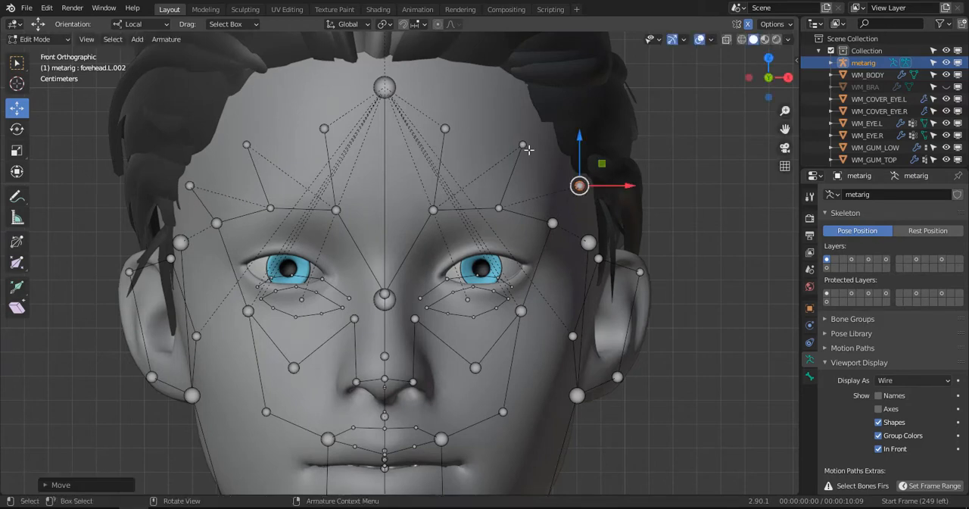
pyautogui.moveTo(523, 144); pyautogui.dragTo(518, 131)
pyautogui.click(580, 184)
pyautogui.moveTo(579, 184); pyautogui.dragTo(567, 176)
pyautogui.moveTo(446, 166); pyautogui.dragTo(437, 161)
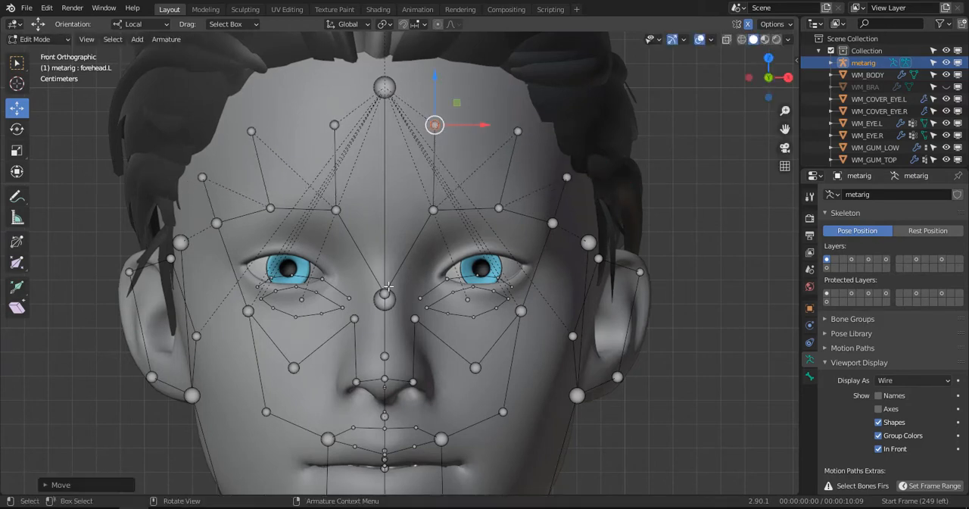
# - Select the central joint shared by the brow and nose bones at the nose bridge
pyautogui.moveTo(424, 267); pyautogui.dragTo(303, 289, button='middle')
pyautogui.click(297, 292)
pyautogui.press('c')
pyautogui.press('Escape')
pyautogui.press('KP_1')
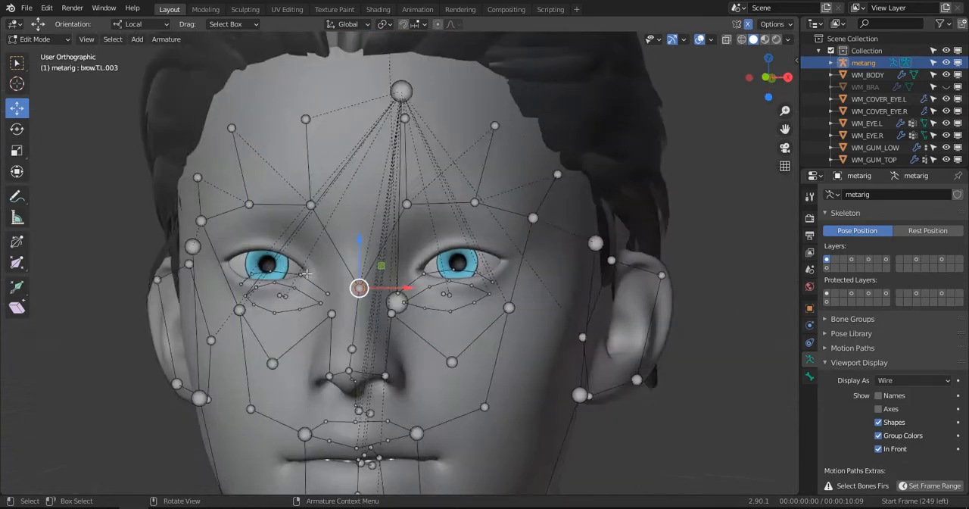
pyautogui.press('g')
pyautogui.press('z')
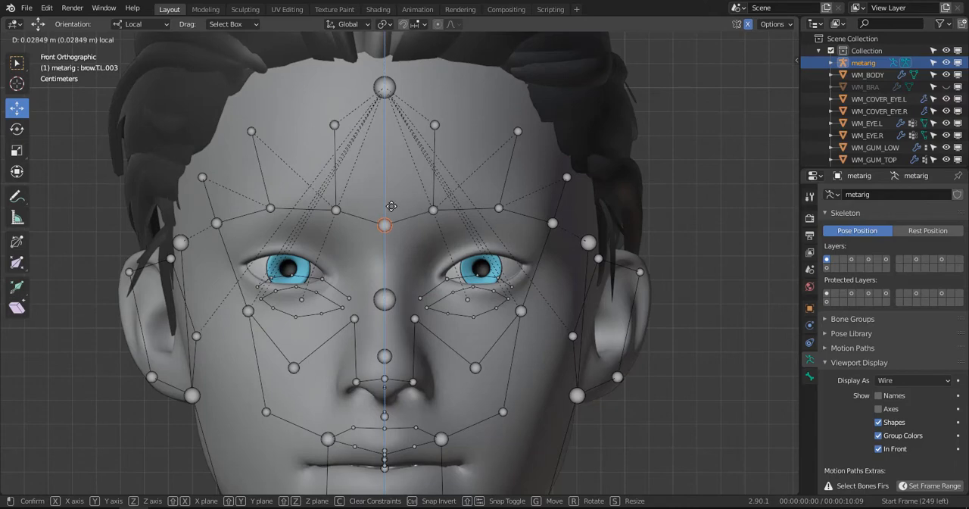
pyautogui.press('Escape')
pyautogui.moveTo(376, 327); pyautogui.dragTo(286, 332, button='middle')
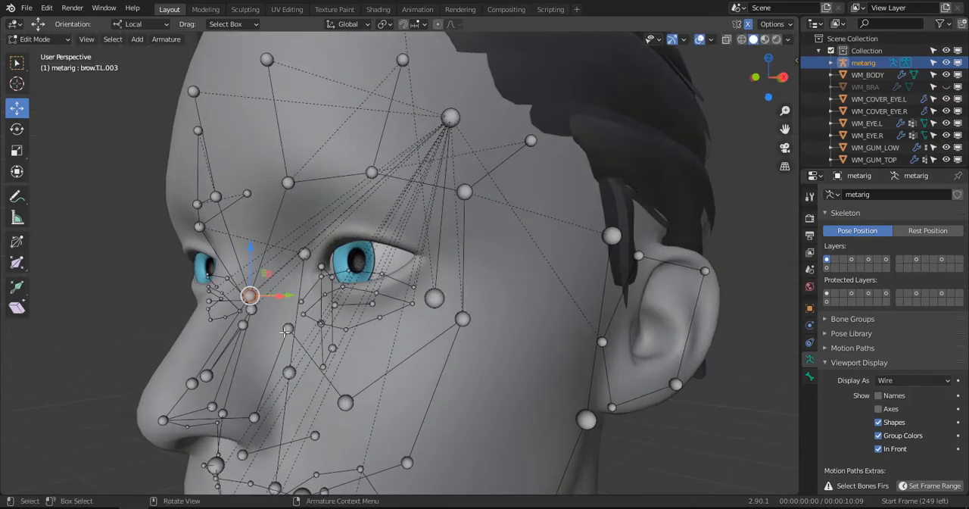
pyautogui.press('g')
pyautogui.press('Escape')
# - Move the nose bridge joint up and slightly forward onto the dip between the brow and nose in side view
pyautogui.press('KP_3')
pyautogui.scroll(1, 236, 298)
pyautogui.keyDown('shift'); pyautogui.moveTo(233, 298); pyautogui.dragTo(408, 268, button='middle'); pyautogui.keyUp('shift')
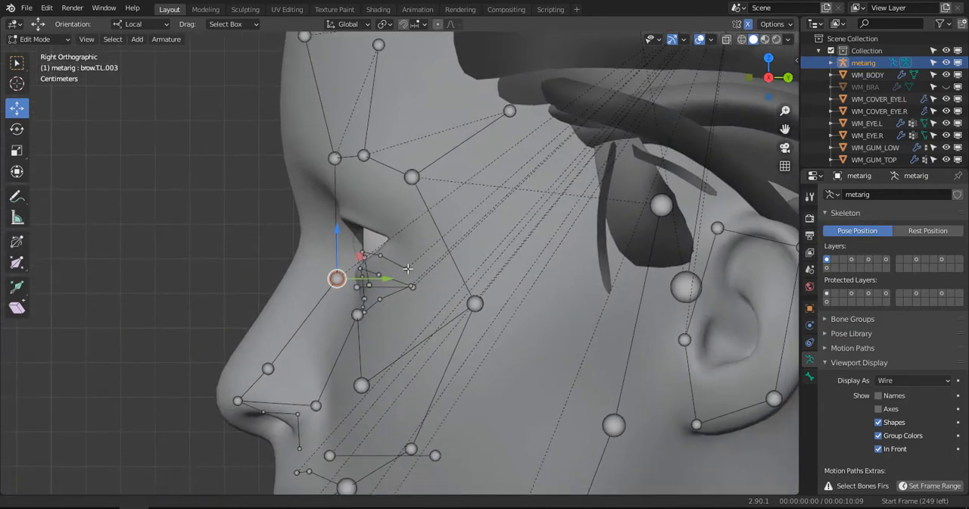
pyautogui.press('g')
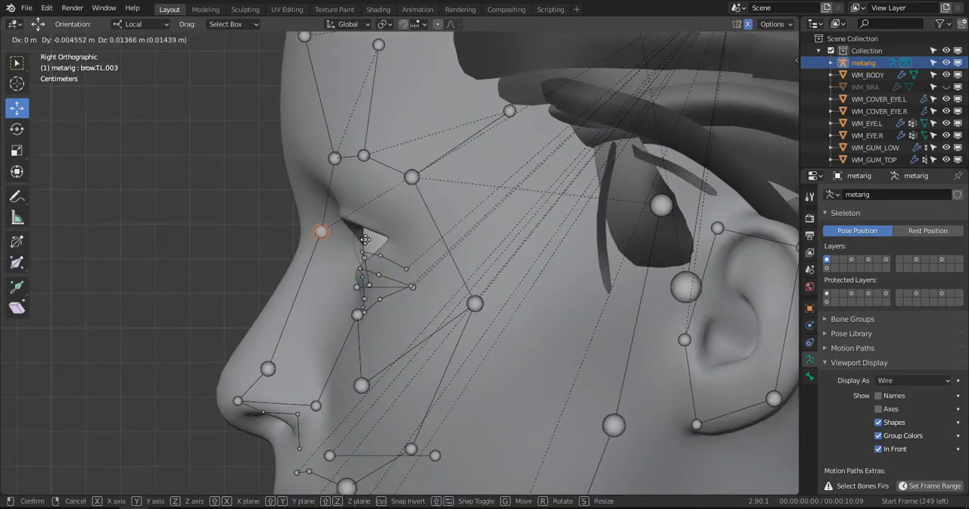
pyautogui.click(365, 239)
# - Move the inner brow joint forward onto the surface of the brow ridge in side view
pyautogui.moveTo(365, 240); pyautogui.dragTo(346, 159, button='middle')
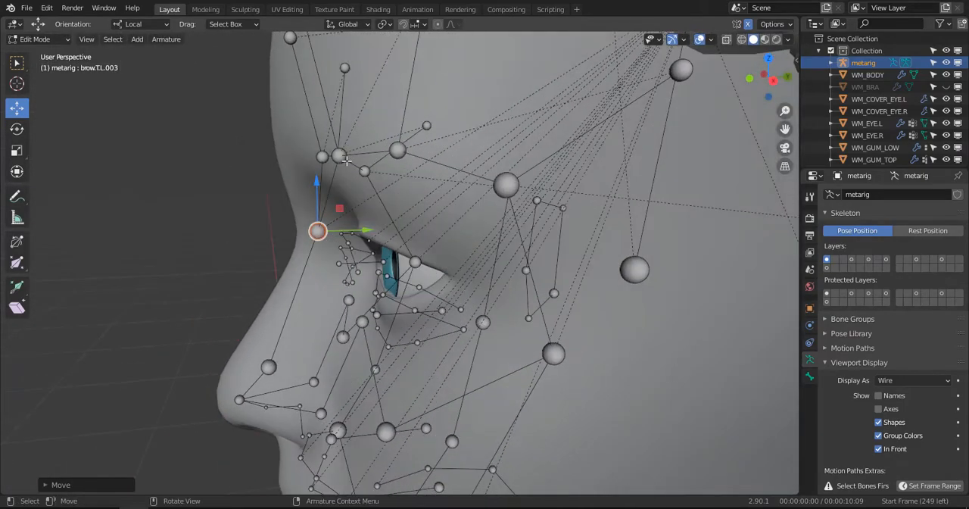
pyautogui.click(338, 157)
pyautogui.press('KP_3')
pyautogui.press('c')
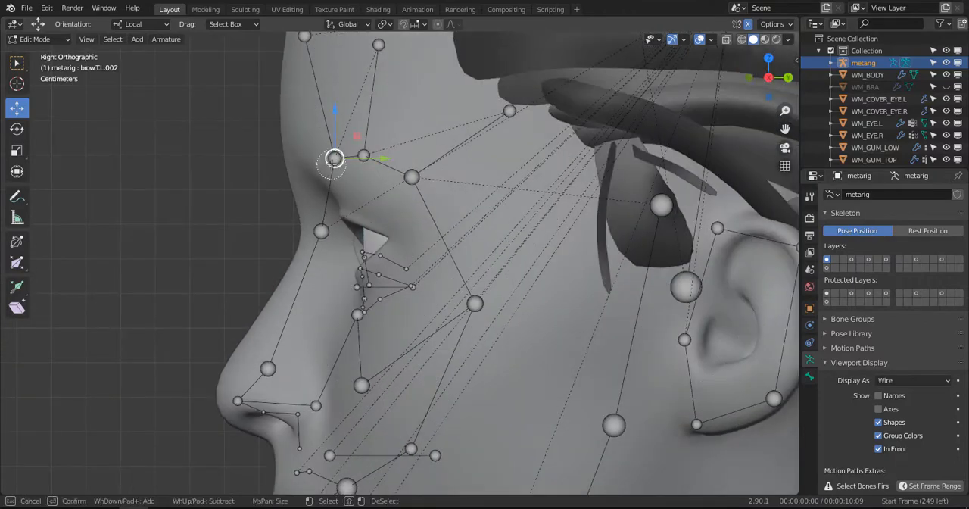
pyautogui.rightClick(334, 158)
pyautogui.press('g')
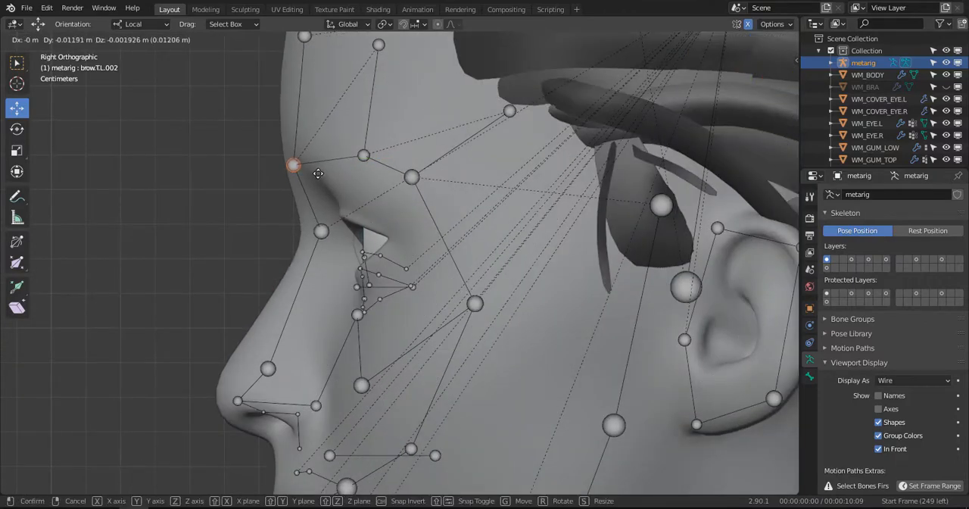
pyautogui.click(318, 174)
# - Shift the middle brow joint forward and slightly down, and lower the outer brow joint toward the outer eye corner
pyautogui.click(358, 158)
pyautogui.press('g')
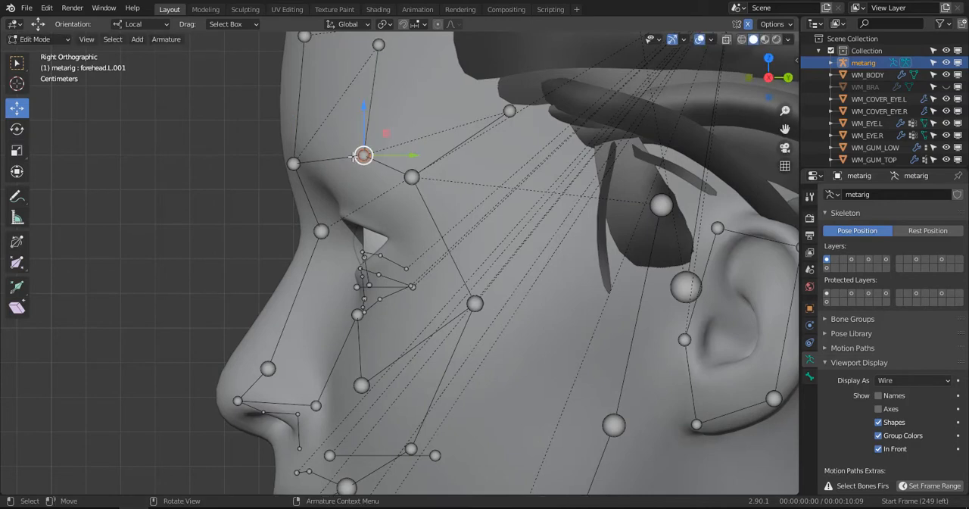
pyautogui.click(341, 171)
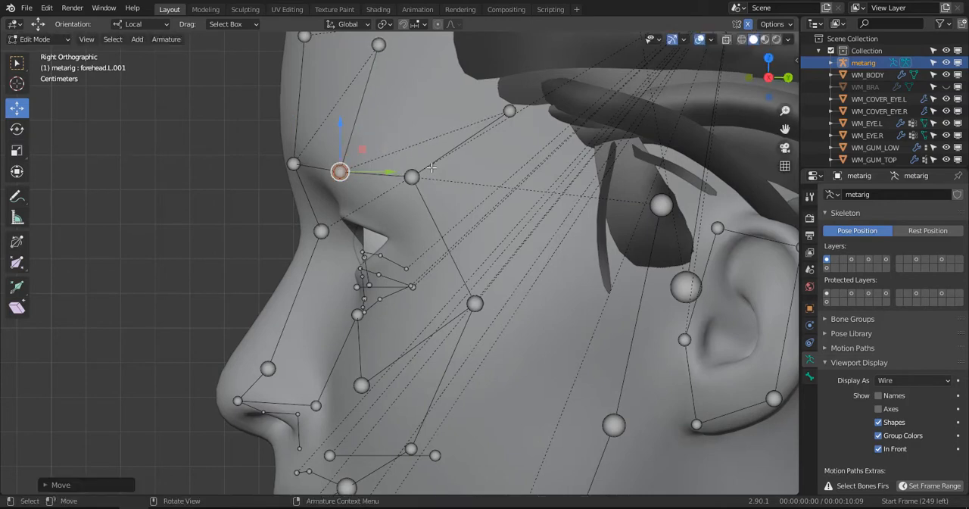
pyautogui.click(412, 177)
pyautogui.press('g')
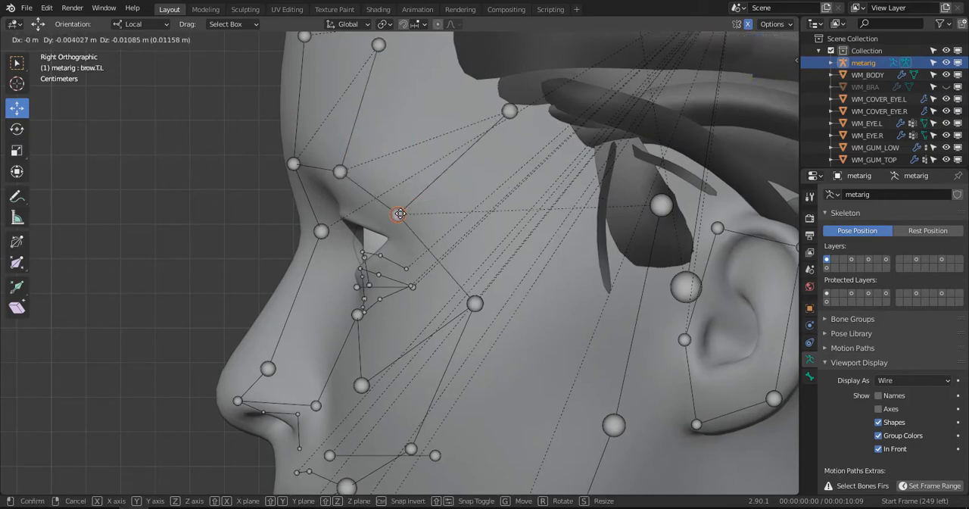
pyautogui.click(400, 212)
pyautogui.moveTo(400, 212); pyautogui.dragTo(390, 271, button='middle')
# - Raise the middle nose joint along the nose ridge in side view
pyautogui.press('KP_3')
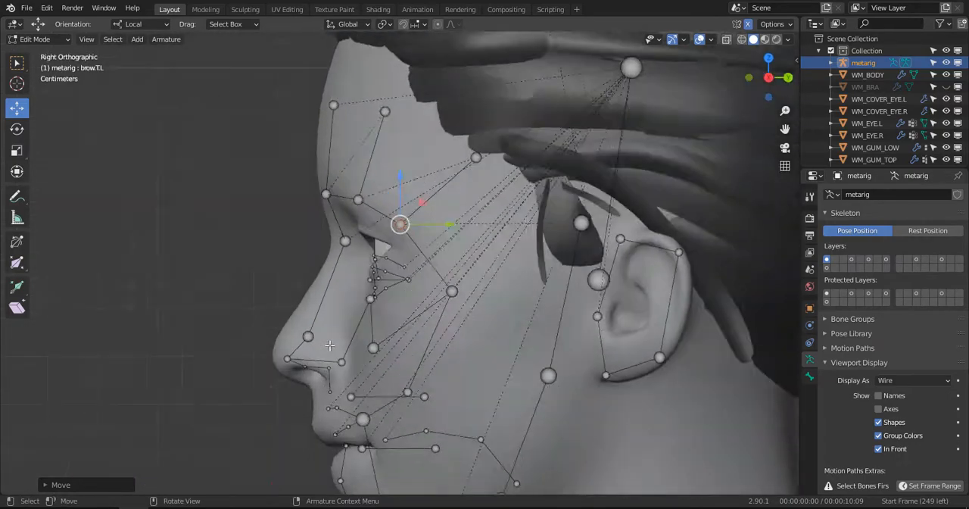
pyautogui.scroll(4, 356, 318)
pyautogui.keyDown('shift'); pyautogui.moveTo(303, 335); pyautogui.dragTo(413, 135, button='middle'); pyautogui.keyUp('shift')
pyautogui.click(331, 211)
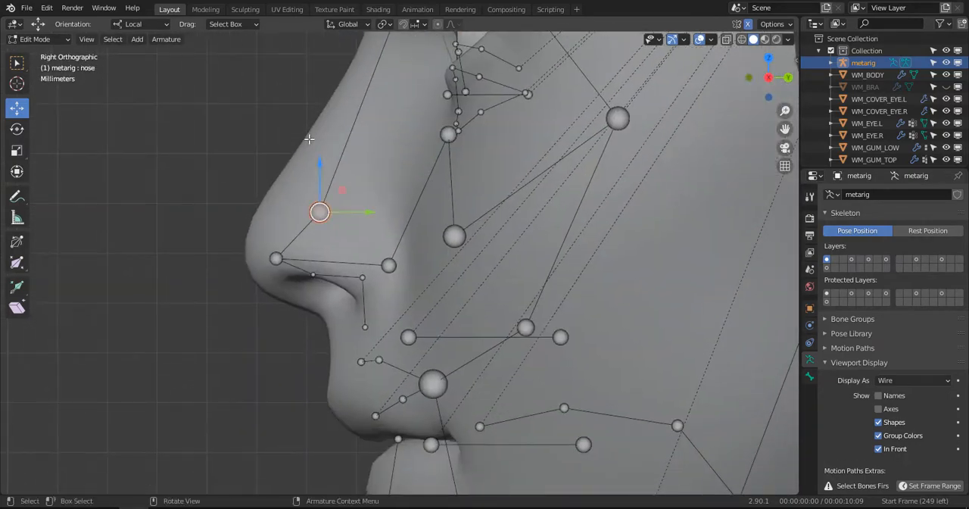
pyautogui.press('g')
pyautogui.click(342, 187)
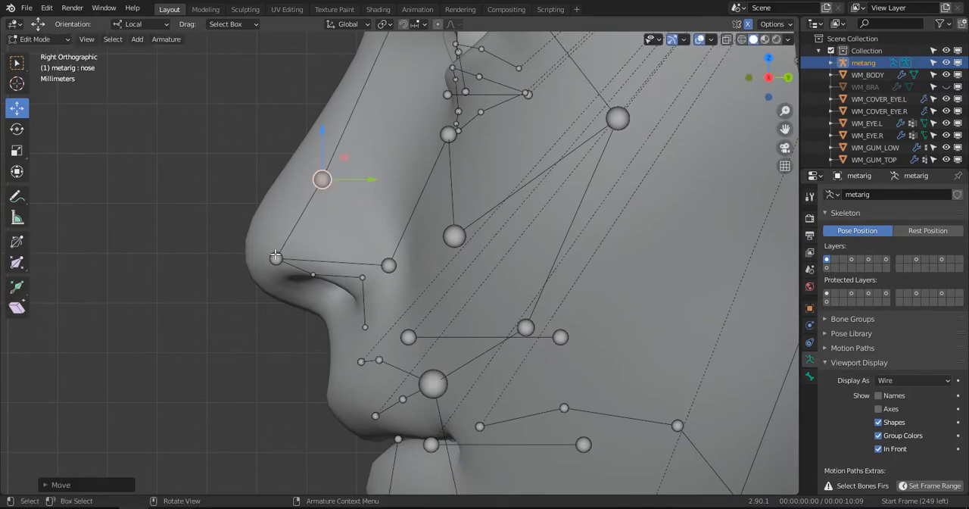
# - Move the nose tip joint forward and slightly up onto the tip of the nose
pyautogui.click(270, 257)
pyautogui.press('g')
pyautogui.rightClick(268, 258)
pyautogui.press('c')
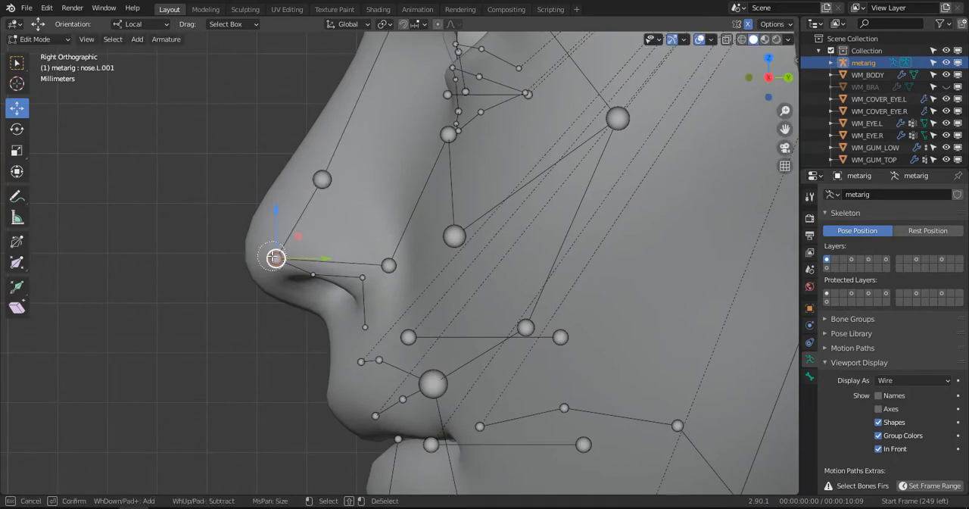
pyautogui.click(275, 257)
pyautogui.press('g')
pyautogui.click(244, 249)
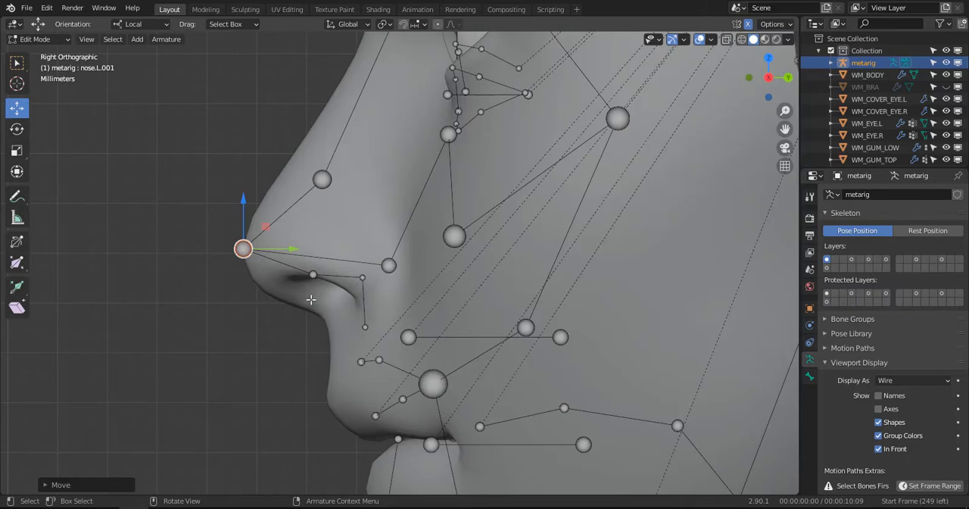
# - Lower the joint behind the nose tip onto the underside of the nose and place the following joint where nose meets upper lip
pyautogui.click(311, 300)
pyautogui.press('g')
pyautogui.click(302, 327)
pyautogui.click(363, 283)
pyautogui.press('g')
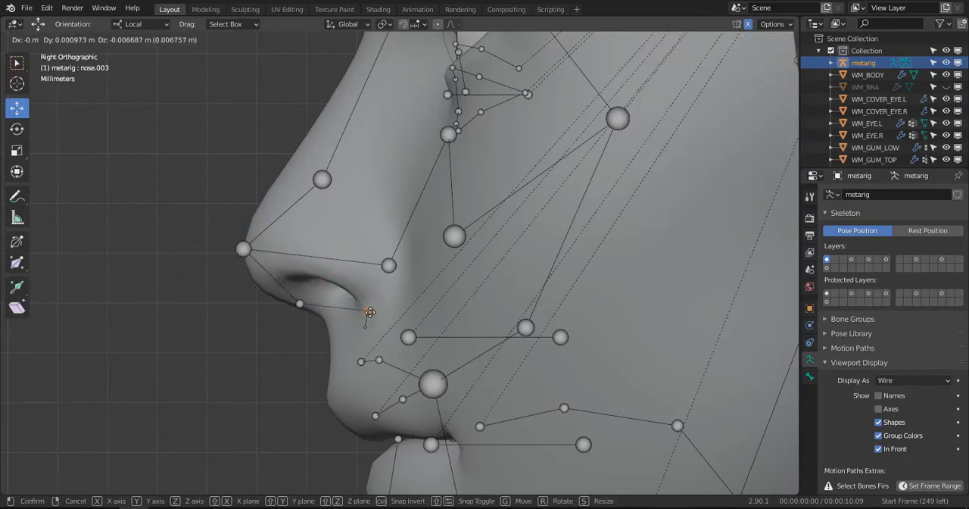
pyautogui.click(364, 316)
pyautogui.press('g')
pyautogui.click(330, 335)
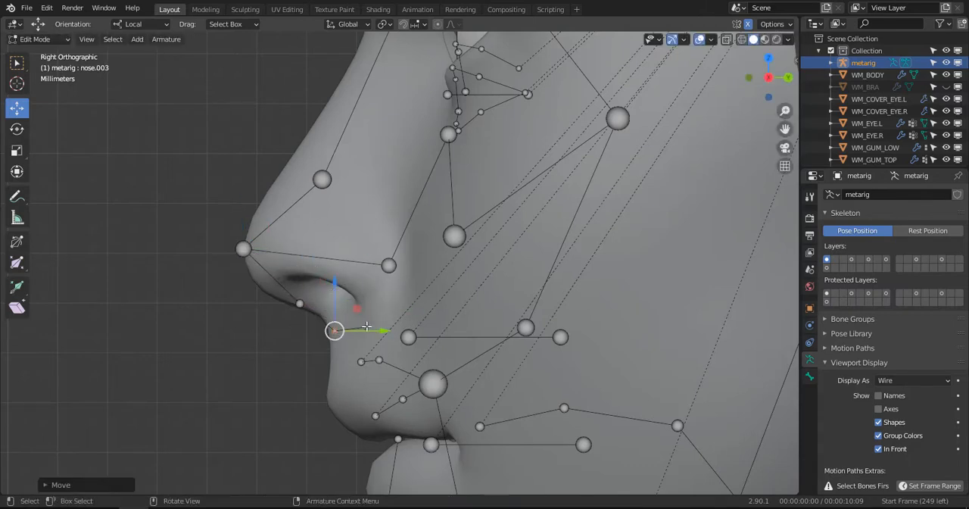
# - Place the end joint of the nose chain on the front of the upper lip and nudge the under-nose joint forward and up
pyautogui.click(364, 330)
pyautogui.press('g')
pyautogui.click(330, 401)
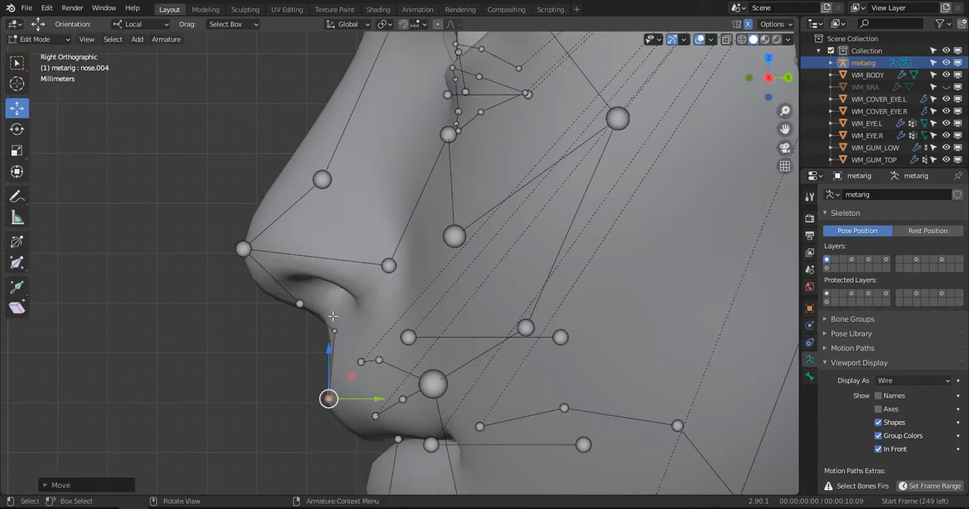
pyautogui.click(301, 305)
pyautogui.press('g')
pyautogui.click(293, 299)
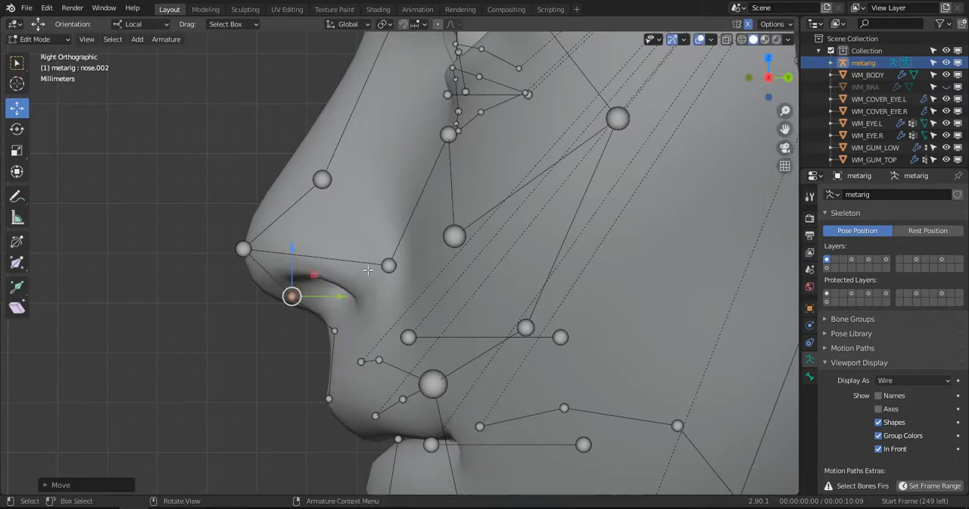
# - Fit the nostril wing joint to the outer side of the left nostril, adjusting its forward and sideways position
pyautogui.click(396, 271)
pyautogui.press('g')
pyautogui.click(374, 314)
pyautogui.moveTo(367, 289); pyautogui.dragTo(505, 262, button='middle')
pyautogui.moveTo(462, 296); pyautogui.dragTo(505, 289)
pyautogui.moveTo(505, 289); pyautogui.dragTo(449, 343, button='middle')
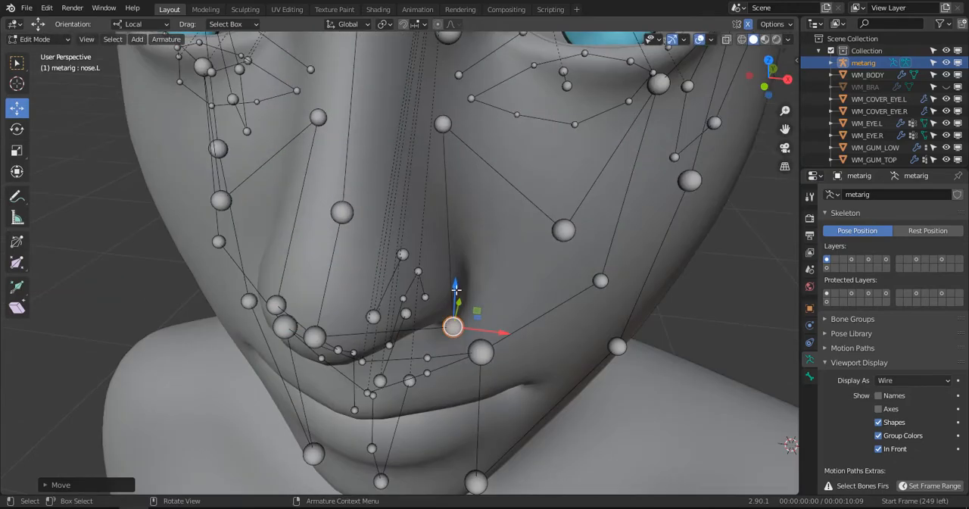
pyautogui.moveTo(459, 288); pyautogui.dragTo(467, 250)
pyautogui.moveTo(466, 250); pyautogui.dragTo(471, 286, button='middle')
pyautogui.moveTo(493, 314); pyautogui.dragTo(506, 316)
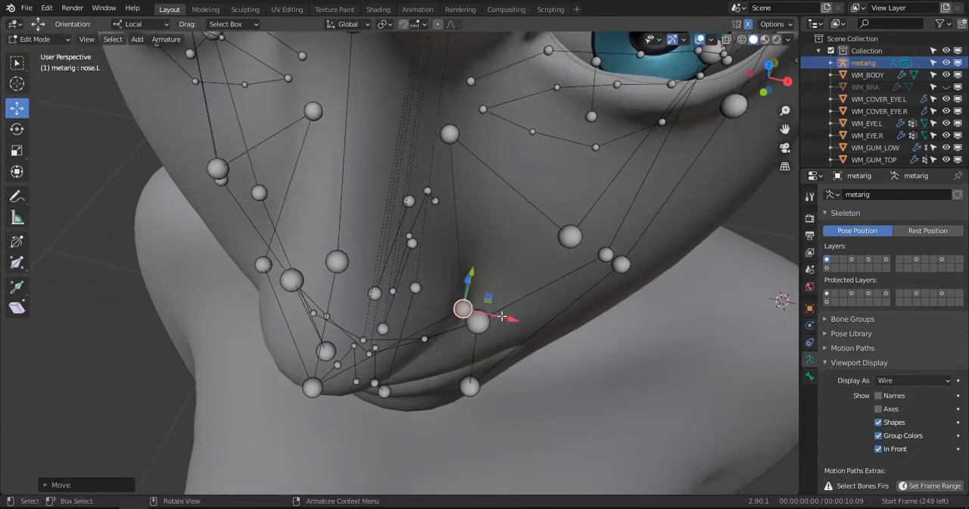
pyautogui.moveTo(506, 317); pyautogui.dragTo(537, 236, button='middle')
# - Move the inner upper cheek joint down and forward onto the side of the nose above the nostril wing
pyautogui.press('KP_1')
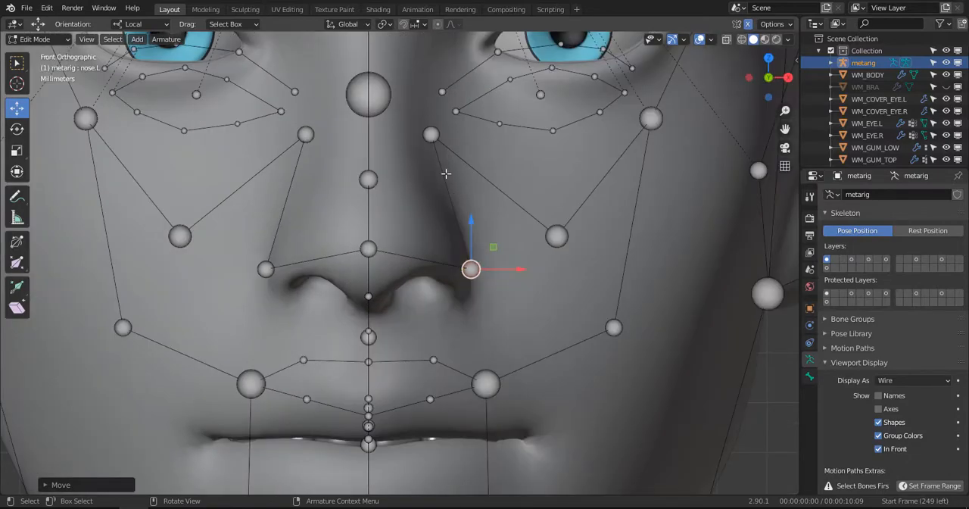
pyautogui.click(432, 135)
pyautogui.moveTo(431, 83); pyautogui.dragTo(473, 155)
pyautogui.moveTo(474, 196); pyautogui.dragTo(487, 198)
pyautogui.moveTo(452, 151); pyautogui.dragTo(454, 168)
pyautogui.moveTo(446, 210); pyautogui.dragTo(503, 214, button='middle')
pyautogui.click(475, 212)
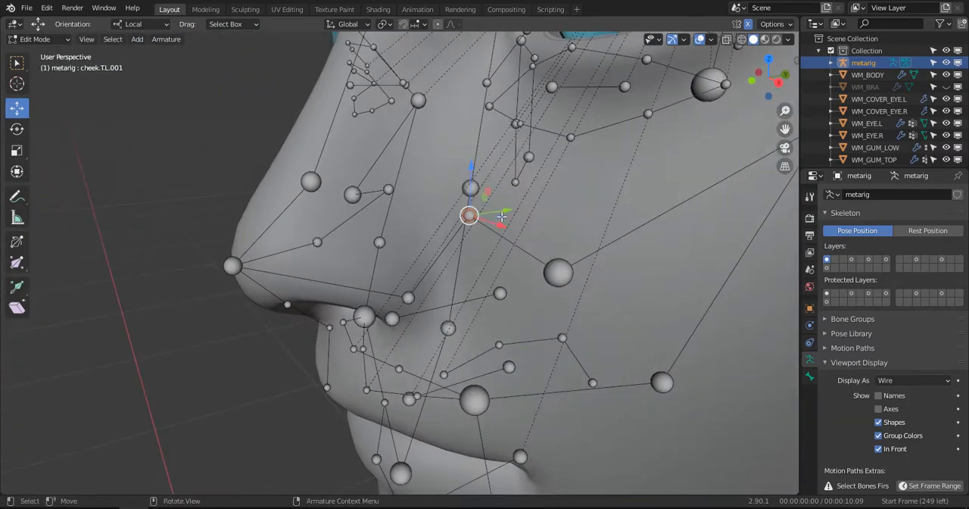
pyautogui.moveTo(503, 214); pyautogui.dragTo(461, 231)
pyautogui.moveTo(461, 231); pyautogui.dragTo(441, 182, button='middle')
pyautogui.moveTo(418, 160); pyautogui.dragTo(419, 191)
pyautogui.moveTo(423, 206); pyautogui.dragTo(408, 250, button='middle')
pyautogui.press('KP_3')
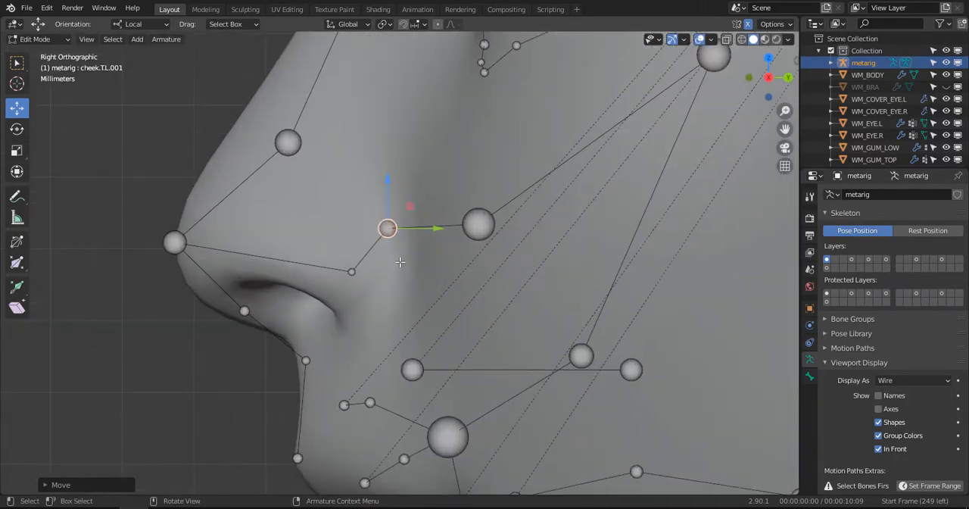
pyautogui.moveTo(404, 241); pyautogui.dragTo(400, 219)
# - Lower the nostril wing joint to the nostril's rear edge and move the middle nose joint onto the nose ridge
pyautogui.moveTo(352, 273); pyautogui.dragTo(354, 321)
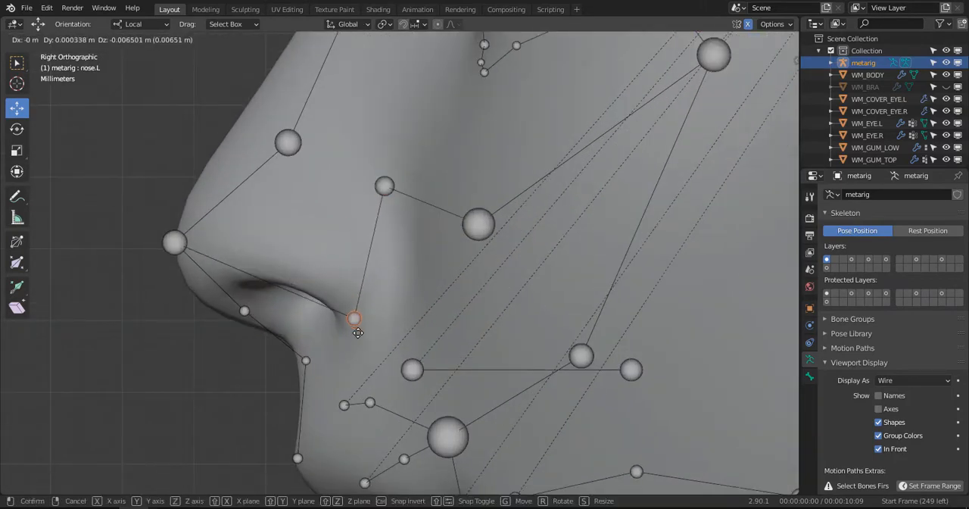
pyautogui.scroll(-2, 354, 321)
pyautogui.moveTo(329, 178); pyautogui.dragTo(303, 167)
pyautogui.scroll(-2, 444, 237)
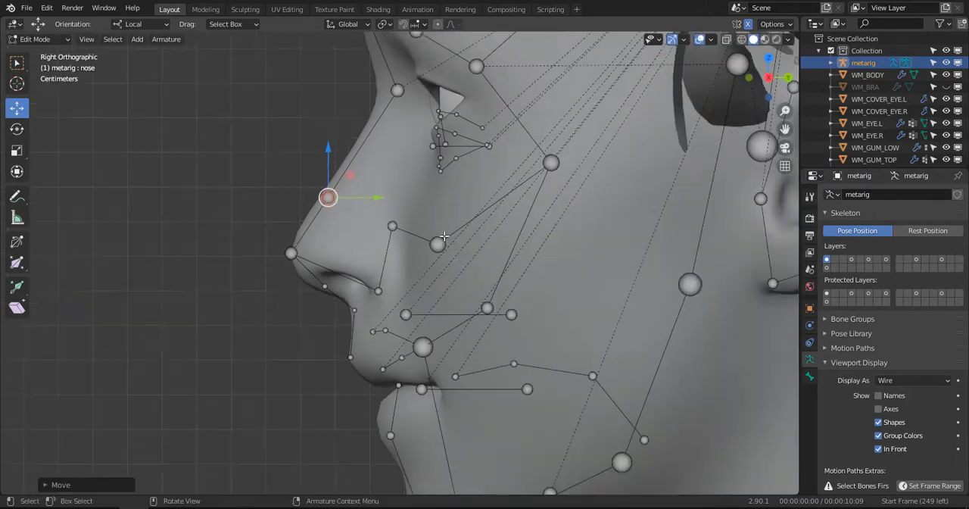
# - Move the front cheek joint down and back, and shift the cheekbone joint backward toward the ear
pyautogui.moveTo(439, 243); pyautogui.dragTo(454, 291)
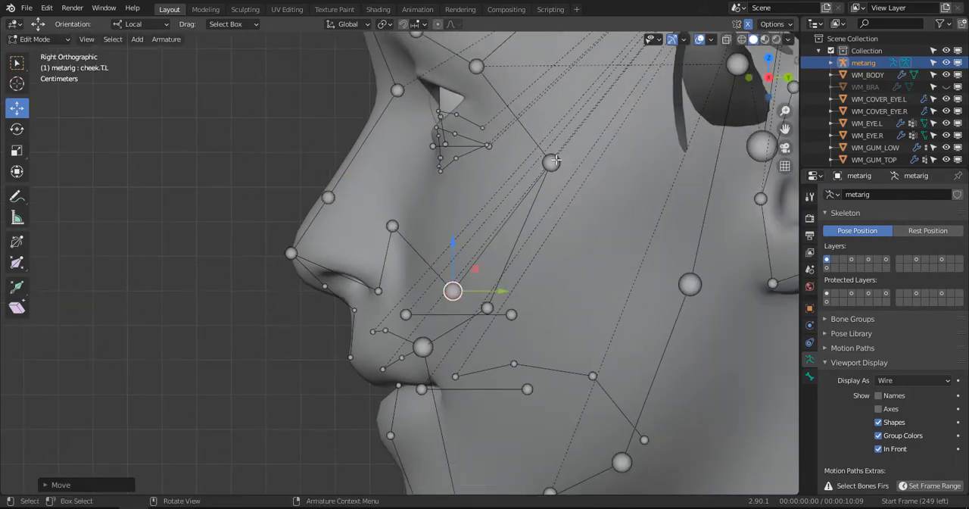
pyautogui.moveTo(556, 160); pyautogui.dragTo(617, 175)
pyautogui.scroll(-2, 482, 303)
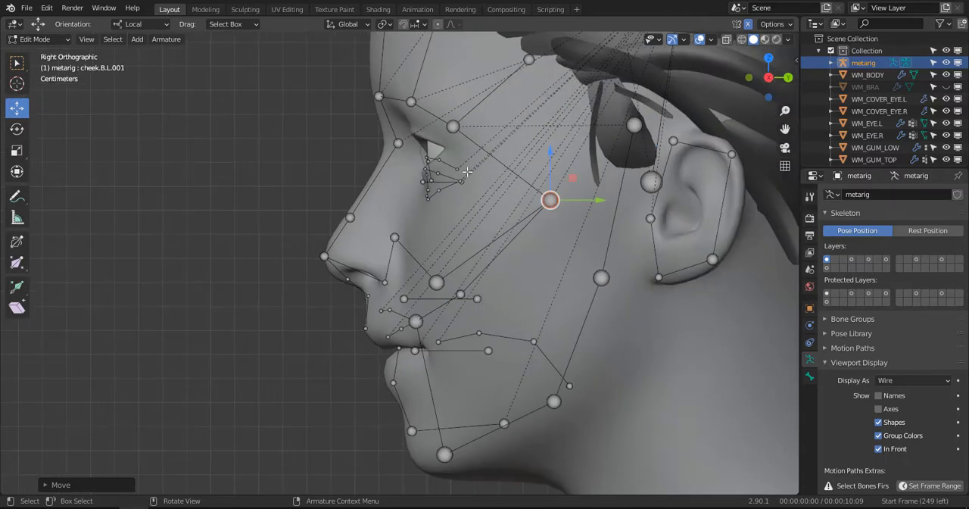
# - Move the outer brow joint slightly back and down at the end of the eyebrow
pyautogui.moveTo(455, 127); pyautogui.dragTo(454, 127)
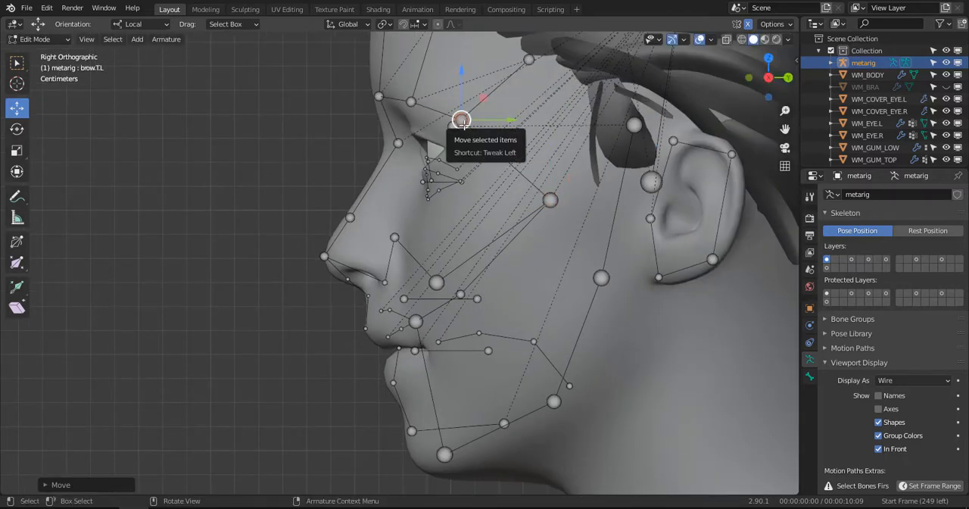
pyautogui.press('c')
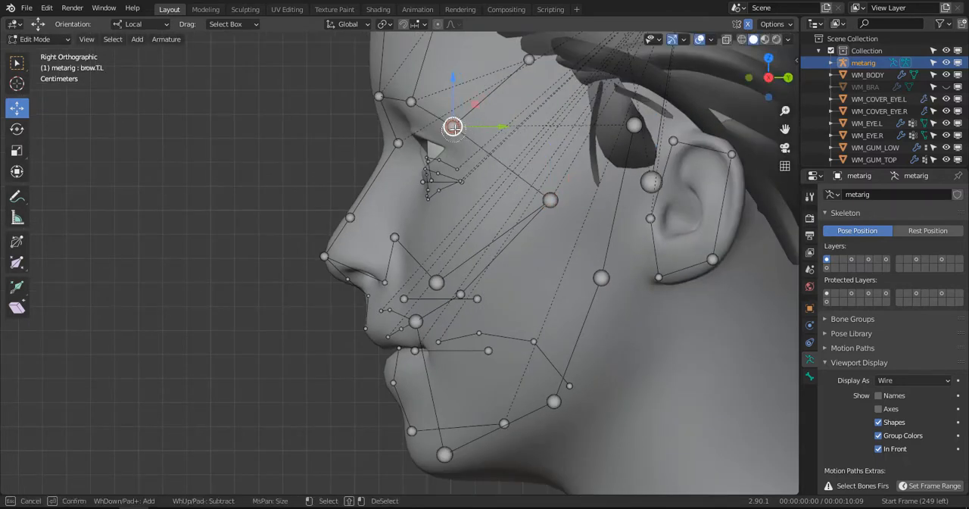
pyautogui.press('Escape')
pyautogui.press('g')
pyautogui.click(482, 151)
# - Move the cheekbone joint outward and slightly down to the side of the face in front view
pyautogui.moveTo(483, 153); pyautogui.dragTo(483, 222, button='middle')
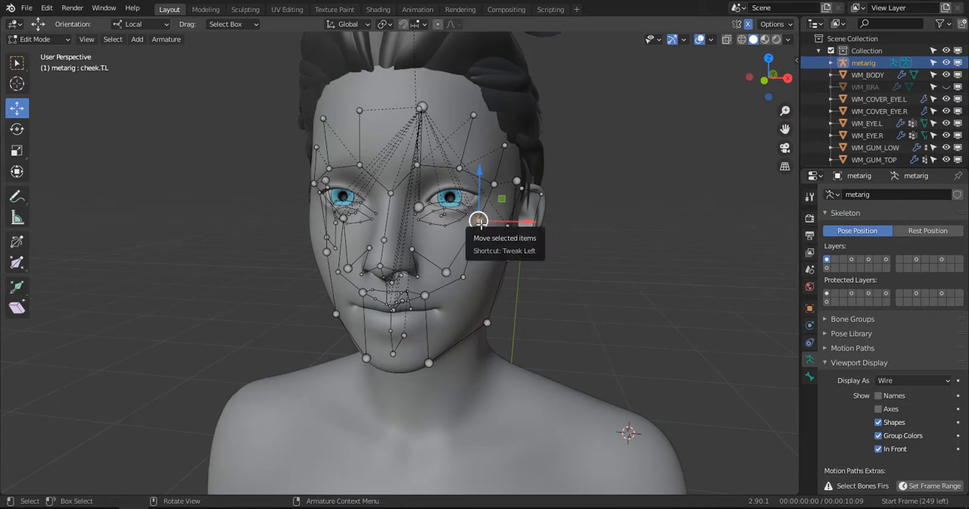
pyautogui.press('KP_1')
pyautogui.scroll(5, 495, 206)
pyautogui.press('g')
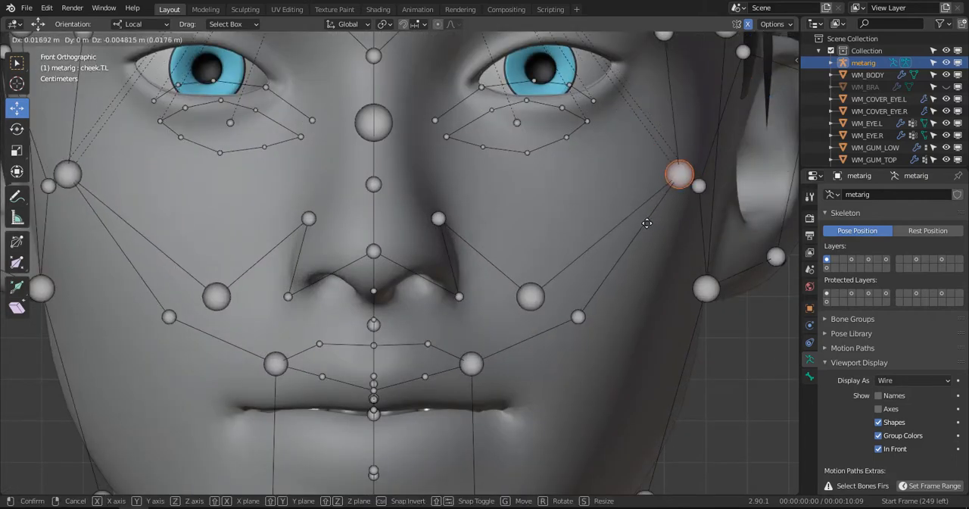
pyautogui.click(647, 223)
# - Lower the cheek joint beside the mouth to the lower cheek and shift it slightly back in side view
pyautogui.scroll(-2, 565, 326)
pyautogui.keyDown('shift'); pyautogui.moveTo(565, 332); pyautogui.dragTo(551, 258, button='middle'); pyautogui.keyUp('shift')
pyautogui.click(510, 228)
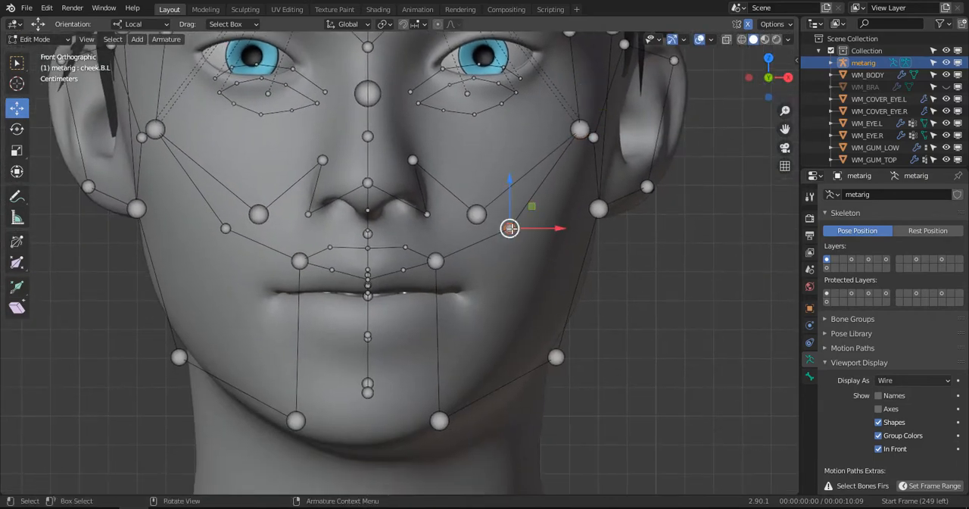
pyautogui.press('g')
pyautogui.click(521, 339)
pyautogui.press('g')
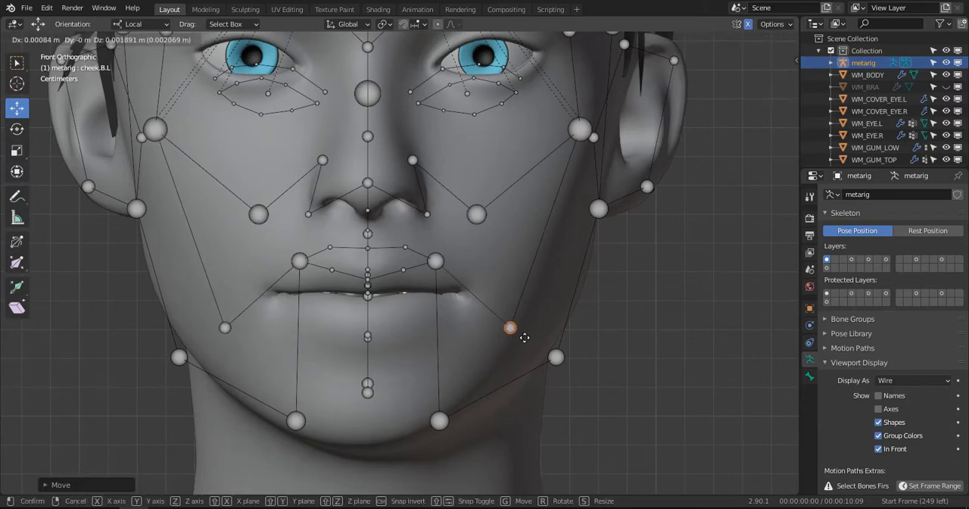
pyautogui.click(525, 343)
pyautogui.moveTo(525, 342); pyautogui.dragTo(474, 334, button='middle')
pyautogui.press('KP_3')
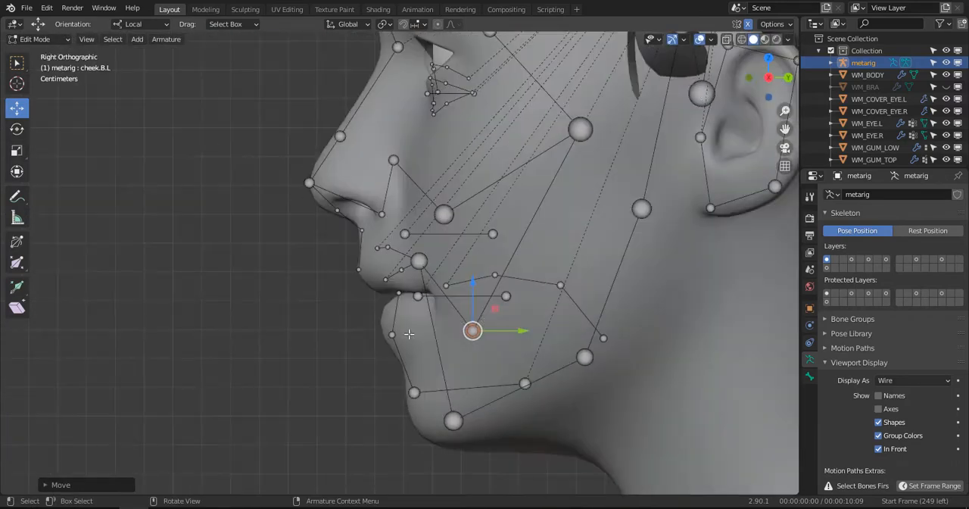
pyautogui.moveTo(473, 330); pyautogui.dragTo(486, 325)
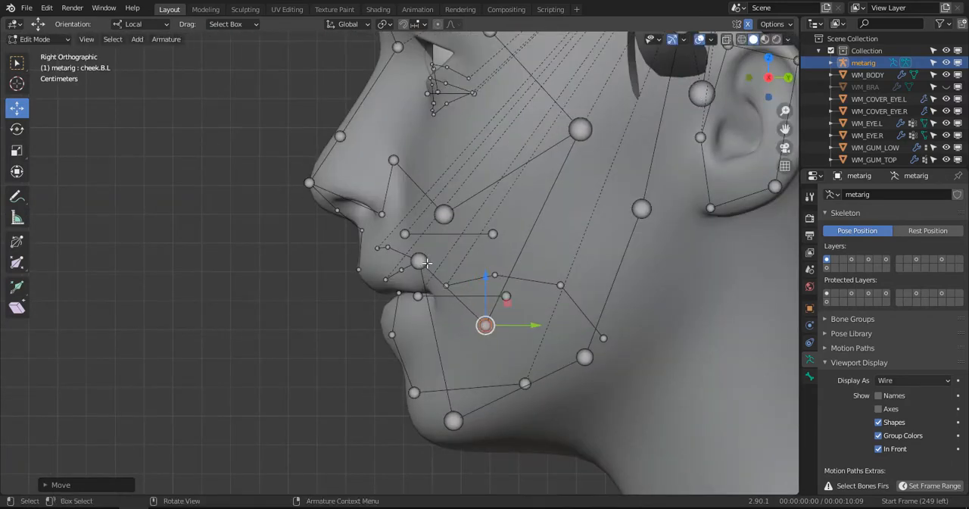
pyautogui.click(427, 262)
pyautogui.press('KP_1')
pyautogui.scroll(4, 478, 280)
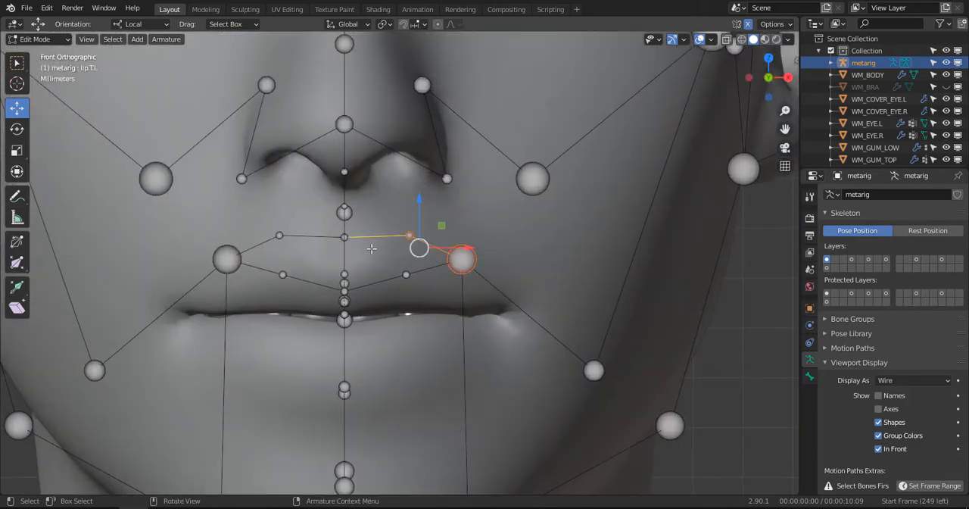
pyautogui.keyDown('shift'); pyautogui.click(345, 235); pyautogui.keyUp('shift')
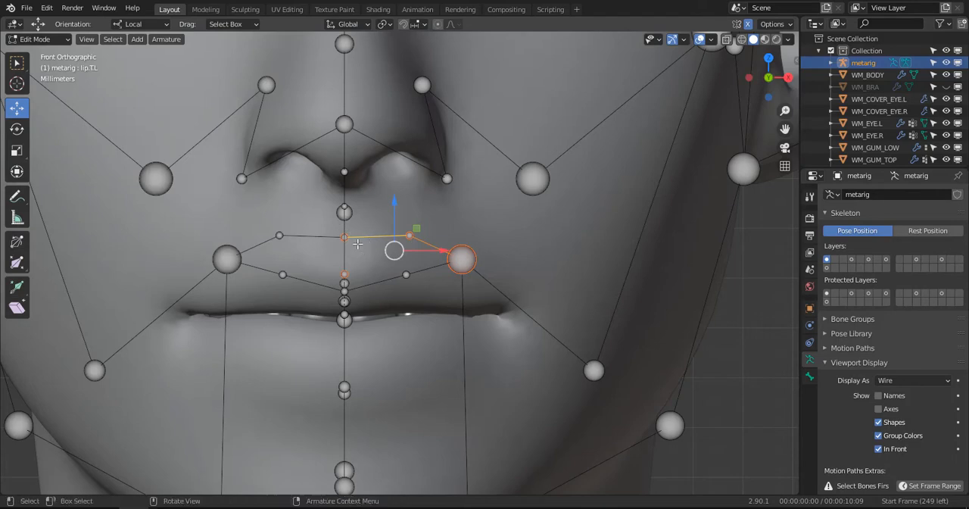
pyautogui.moveTo(397, 250); pyautogui.dragTo(312, 278, button='middle')
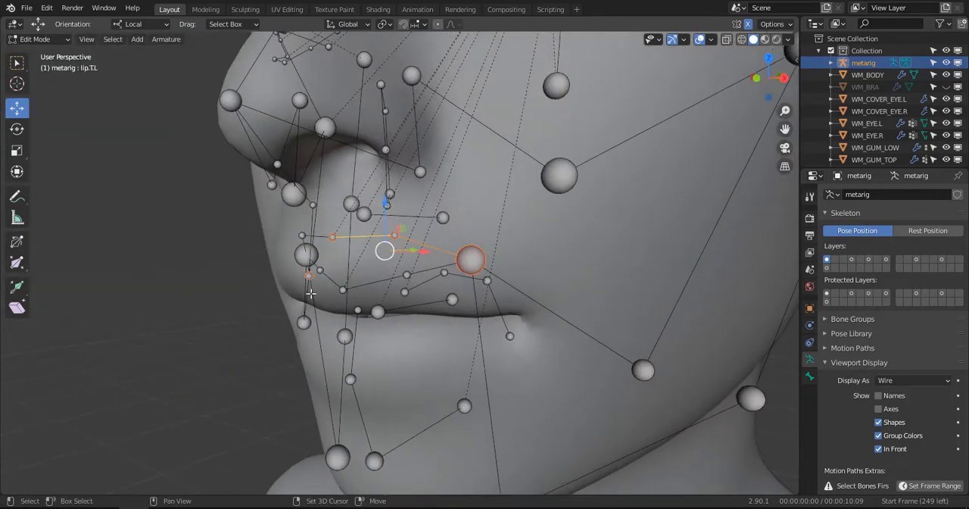
pyautogui.press('KP_3')
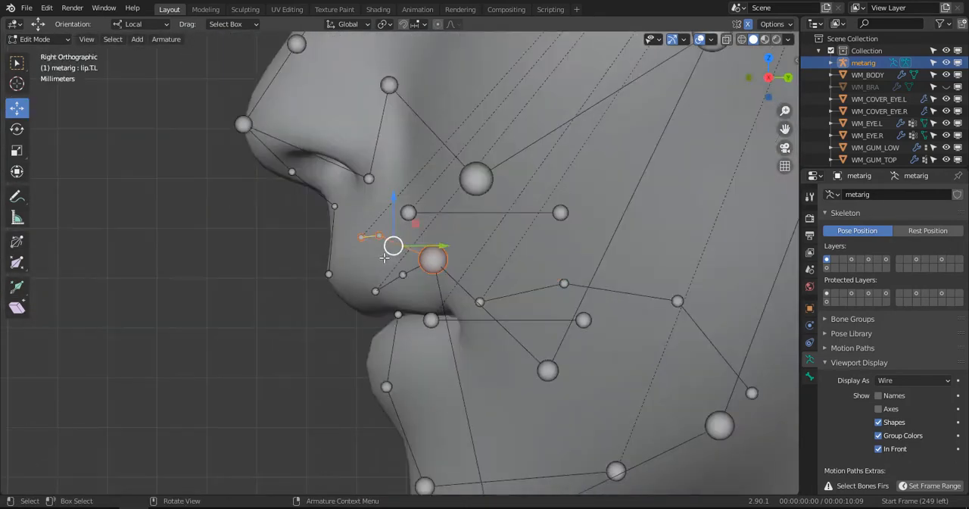
pyautogui.moveTo(164, 148); pyautogui.dragTo(505, 259, button='middle')
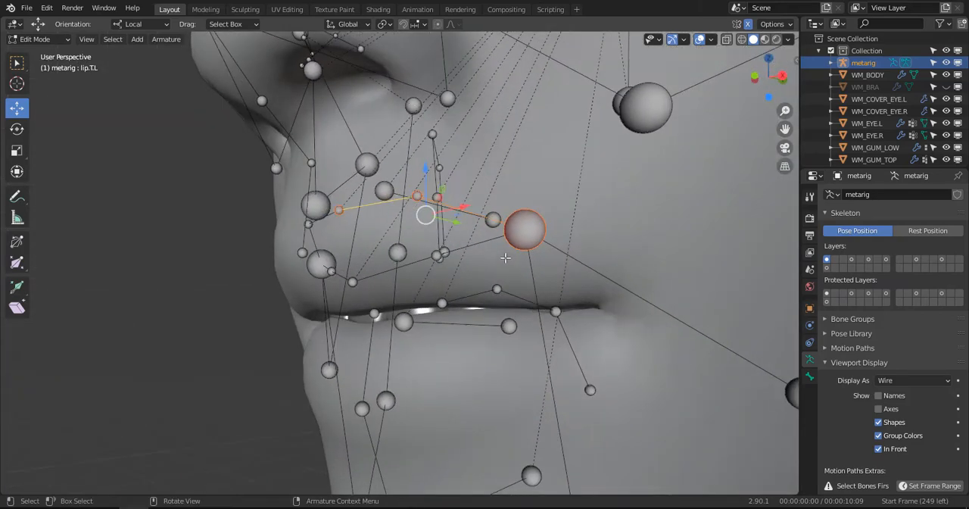
pyautogui.keyDown('ctrl'); pyautogui.click(474, 263); pyautogui.keyUp('ctrl')
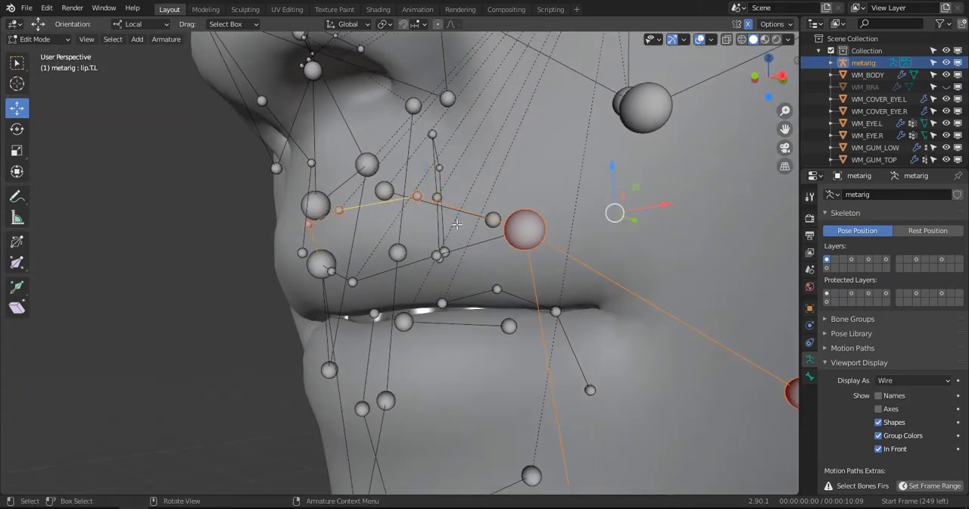
# - Select only the inner joint of the left lower-lip bone at the middle of the mouth
pyautogui.click(354, 284)
pyautogui.moveTo(354, 284); pyautogui.dragTo(326, 203, button='middle')
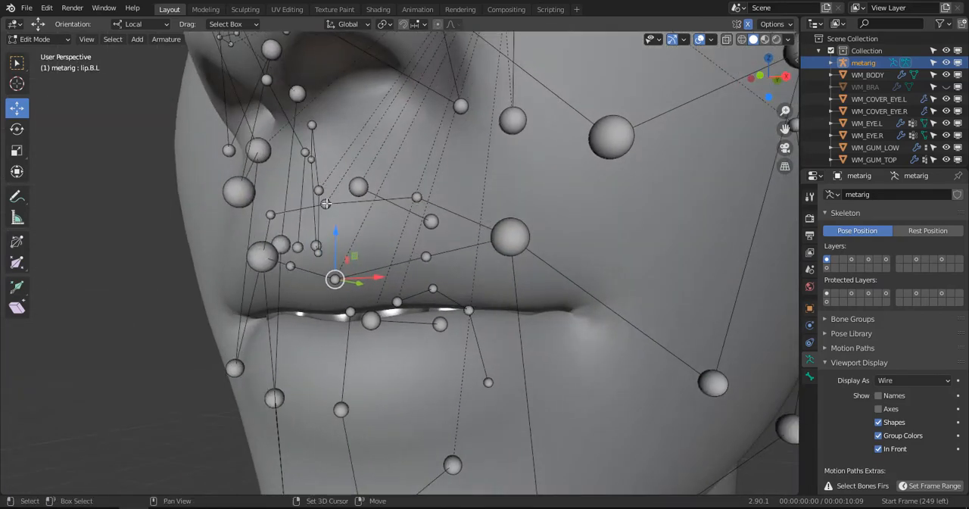
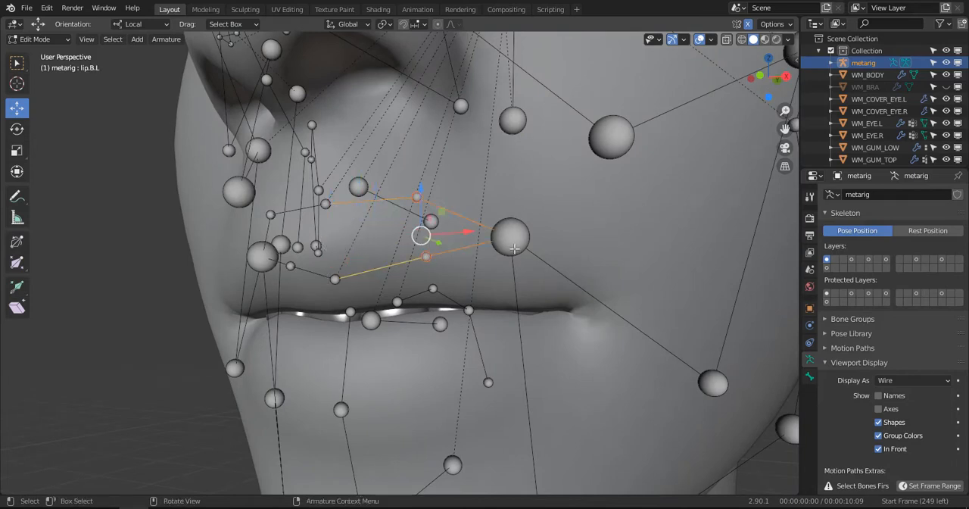
# - Add the left mouth-corner joint to the selected lip joints and lower them together onto the mouth in side view
pyautogui.press('c')
pyautogui.press('Escape')
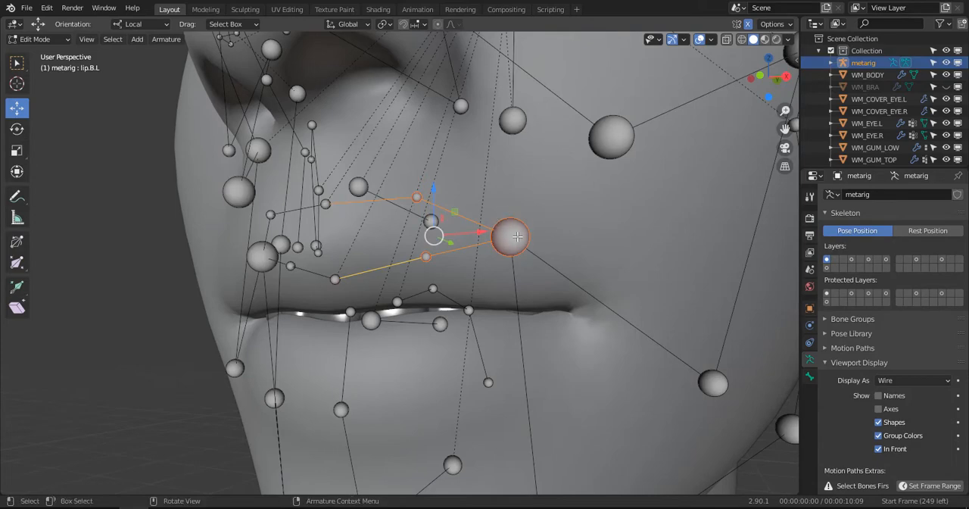
pyautogui.press('KP_3')
pyautogui.press('g')
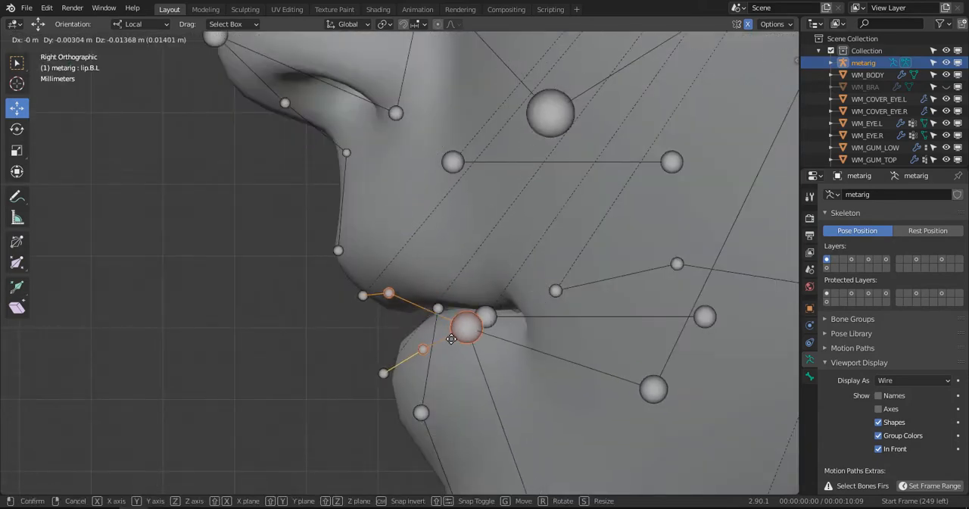
pyautogui.click(451, 329)
pyautogui.moveTo(451, 330); pyautogui.dragTo(499, 290, button='middle')
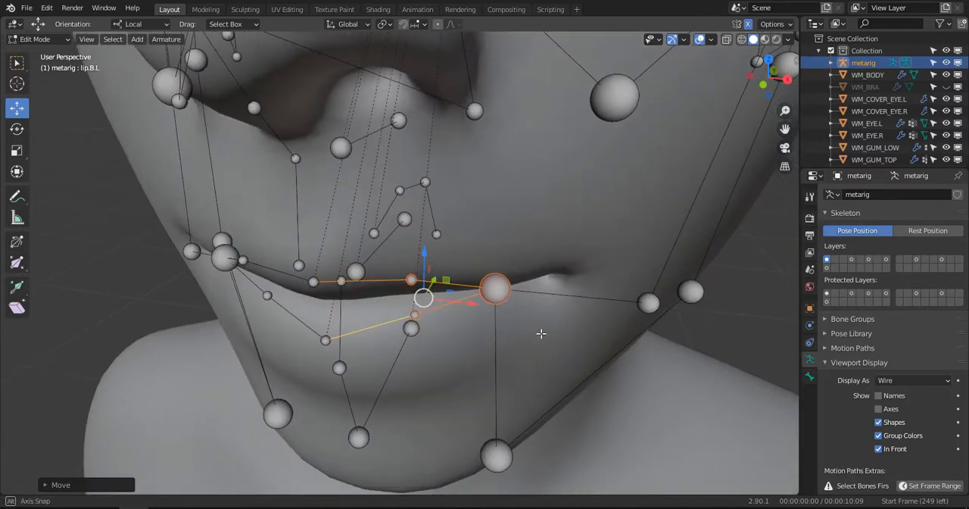
# - Move the left mouth-corner joint outward in front view and back in side view to the corner of the mesh's mouth
pyautogui.click(499, 289)
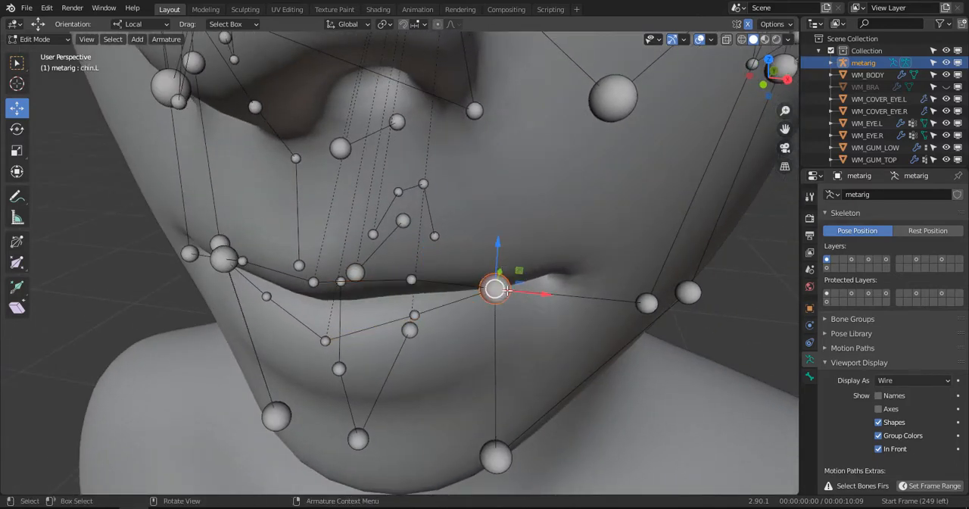
pyautogui.press('KP_1')
pyautogui.press('g')
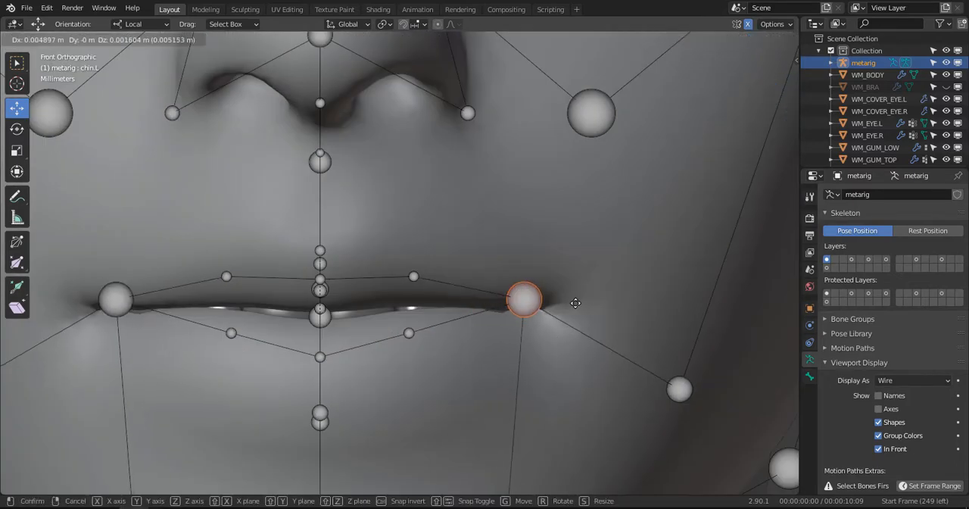
pyautogui.click(607, 305)
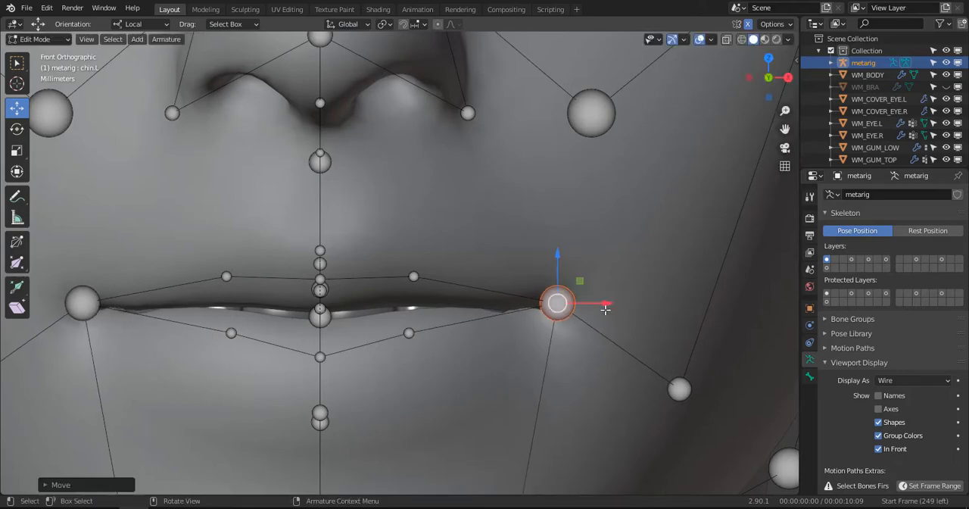
pyautogui.press('KP_3')
pyautogui.moveTo(524, 303); pyautogui.dragTo(583, 301)
pyautogui.moveTo(585, 251); pyautogui.dragTo(585, 258)
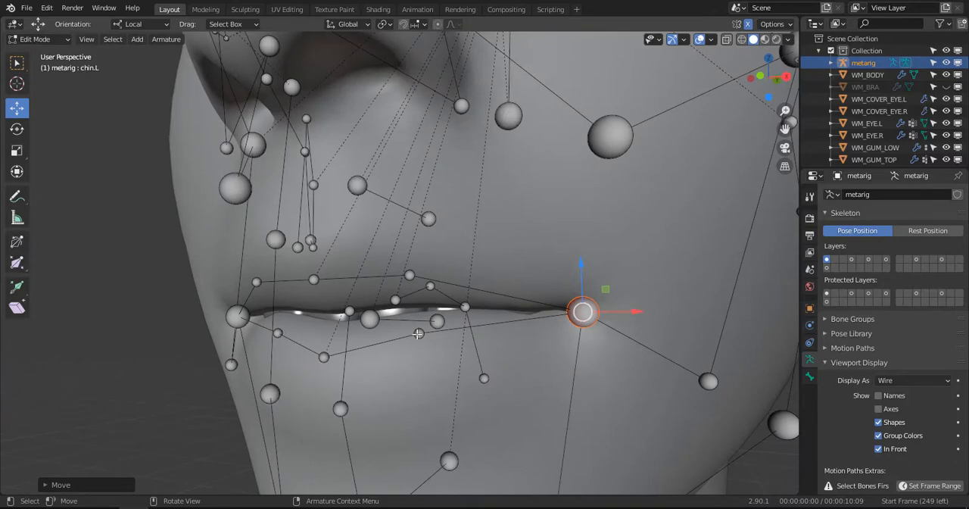
# - Move the middle joint of the left lower lip outward and slightly down, and nudge the matching upper-lip joint slightly down
pyautogui.click(418, 334)
pyautogui.press('KP_1')
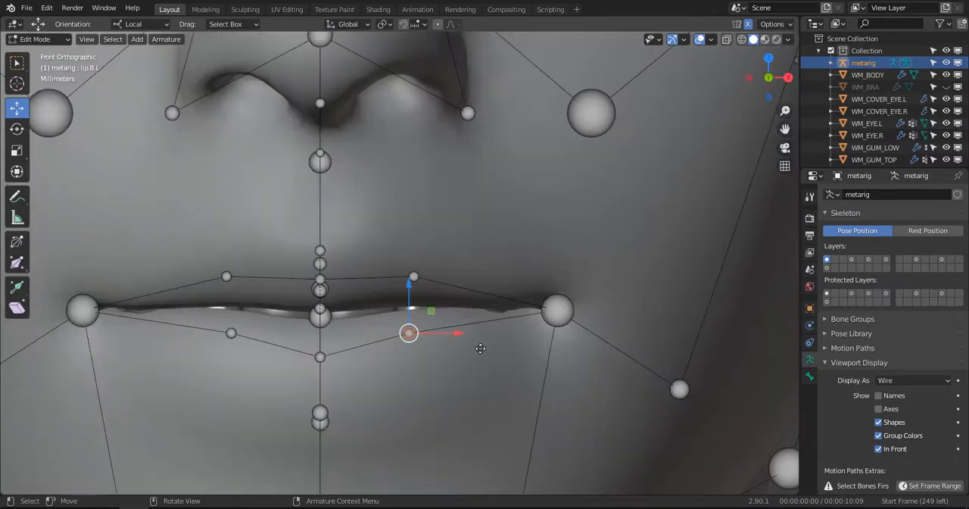
pyautogui.press('g')
pyautogui.click(513, 352)
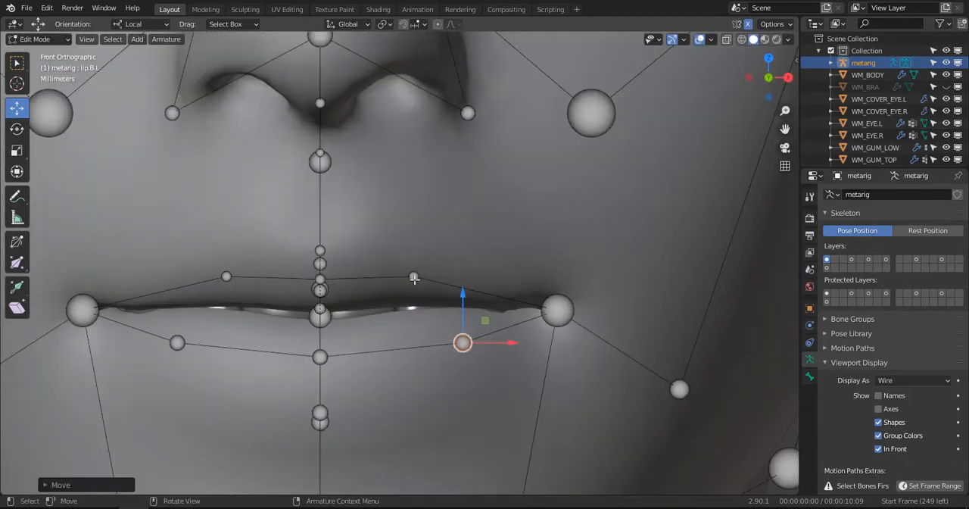
pyautogui.moveTo(414, 279)
pyautogui.mouseDown()
pyautogui.moveTo(423, 285)
pyautogui.moveTo(411, 284)
pyautogui.mouseUp()
pyautogui.scroll(-1, 454, 344)
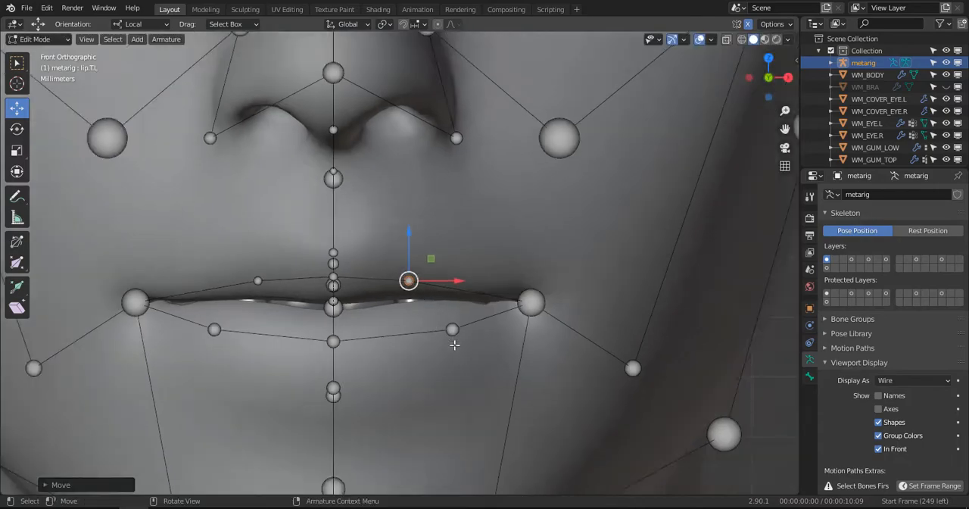
# - Turn off the armature's In Front display and adjust the depth of the lower-lip joints to the lip surface from below
pyautogui.moveTo(455, 345); pyautogui.dragTo(495, 329, button='middle')
pyautogui.click(461, 294)
pyautogui.click(491, 331)
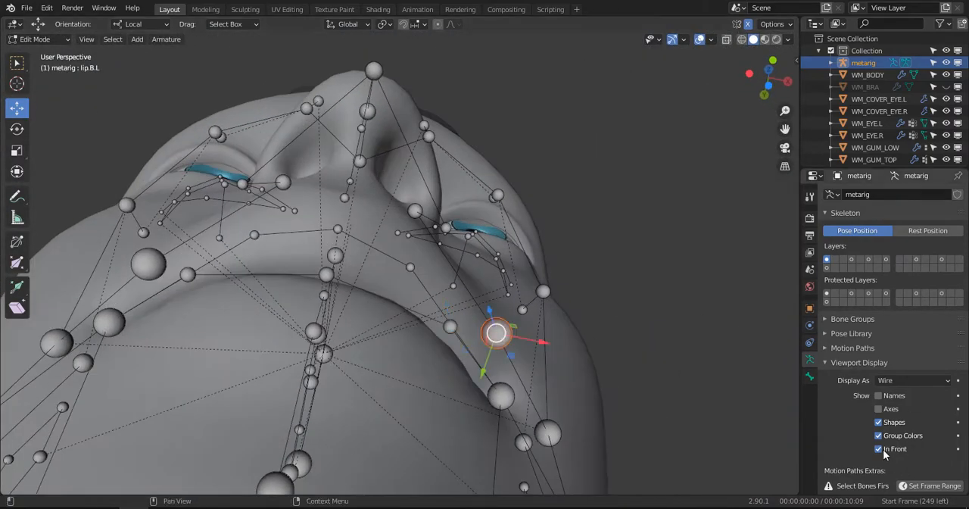
pyautogui.click(879, 449)
pyautogui.moveTo(454, 303); pyautogui.dragTo(457, 323, button='middle')
pyautogui.moveTo(448, 351)
pyautogui.mouseDown()
pyautogui.moveTo(453, 376)
pyautogui.moveTo(463, 351)
pyautogui.mouseUp()
pyautogui.moveTo(449, 362); pyautogui.dragTo(444, 329, button='middle')
pyautogui.moveTo(444, 328); pyautogui.dragTo(445, 374)
pyautogui.moveTo(446, 374); pyautogui.dragTo(341, 367, button='middle')
pyautogui.click(328, 287)
pyautogui.moveTo(320, 310); pyautogui.dragTo(324, 343)
pyautogui.moveTo(516, 336); pyautogui.dragTo(479, 348, button='middle')
# - Adjust the left mouth-corner joint's depth to the mesh surface with In Front off, and turn In Front back on
pyautogui.click(565, 298)
pyautogui.moveTo(565, 300); pyautogui.dragTo(612, 305, button='middle')
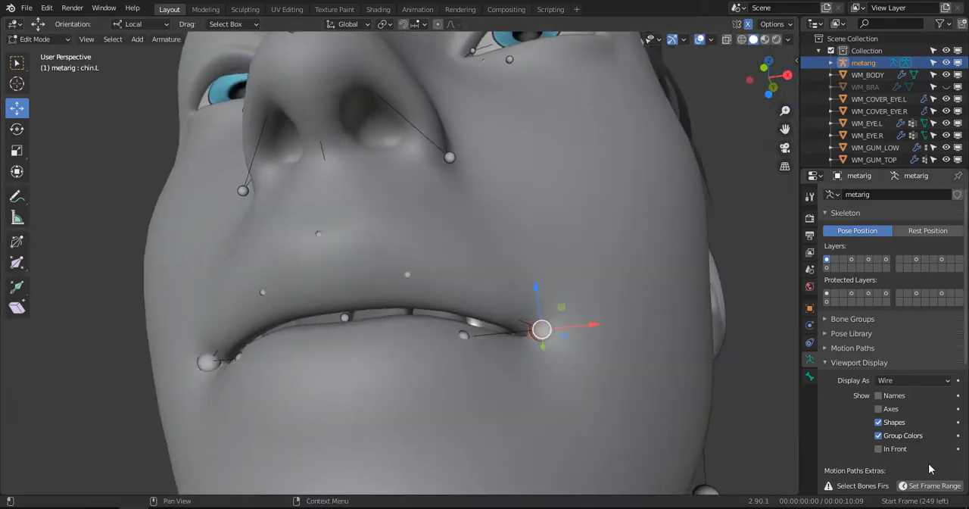
pyautogui.click(878, 449)
pyautogui.press('c')
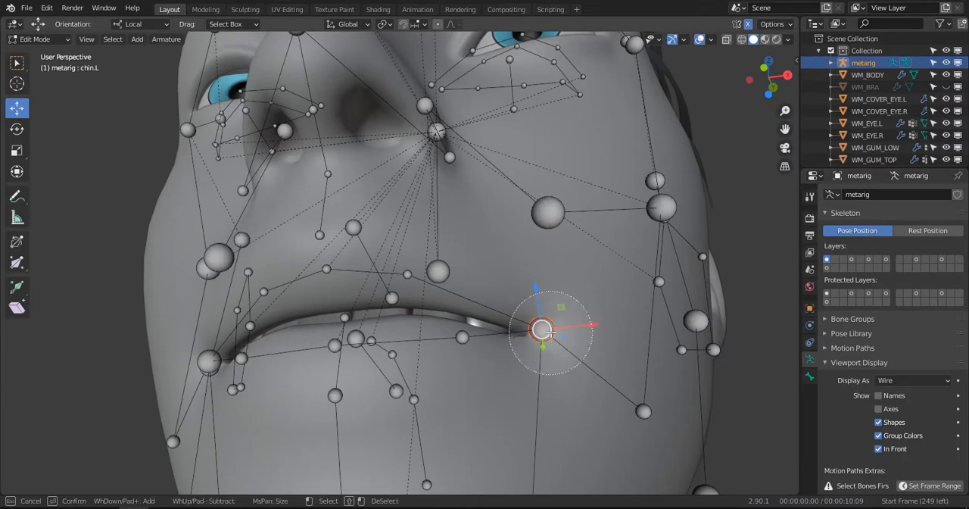
pyautogui.click(546, 332)
pyautogui.rightClick(546, 332)
pyautogui.moveTo(548, 333); pyautogui.dragTo(571, 290, button='middle')
pyautogui.click(878, 453)
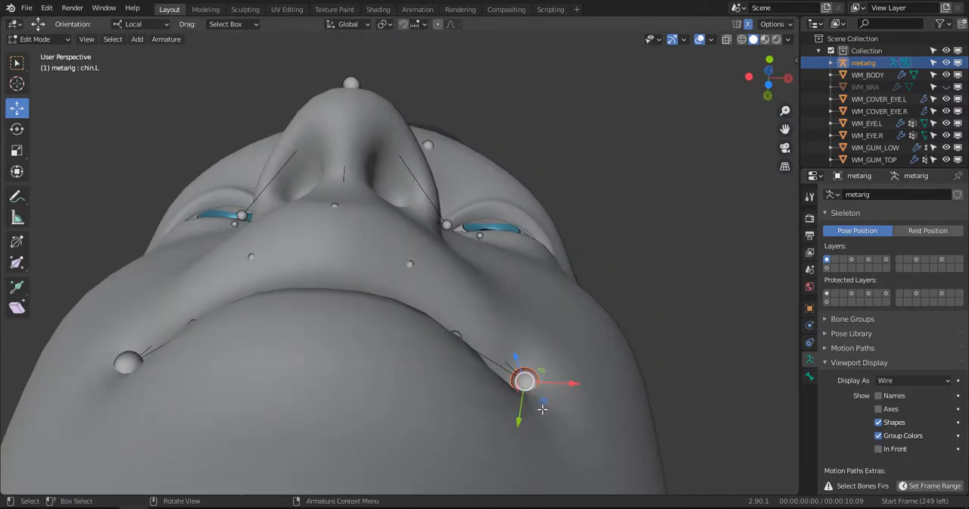
pyautogui.moveTo(545, 424); pyautogui.dragTo(536, 395, button='middle')
pyautogui.moveTo(535, 418)
pyautogui.mouseDown()
pyautogui.moveTo(544, 434)
pyautogui.moveTo(539, 424)
pyautogui.mouseUp()
pyautogui.moveTo(539, 424); pyautogui.dragTo(537, 469, button='middle')
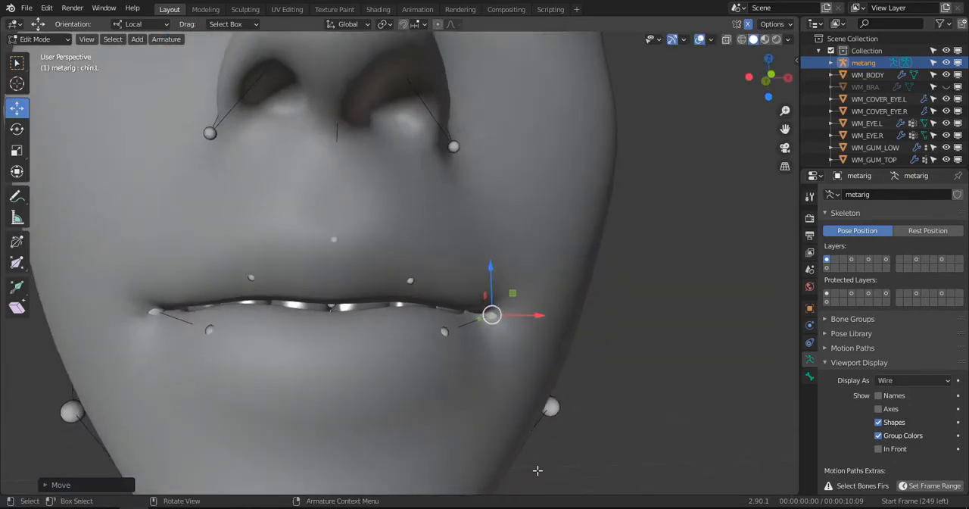
pyautogui.click(880, 449)
# - Set the 3D cursor to the upper lip's centre joint and snap the end joint of nose.004 to it
pyautogui.click(410, 280)
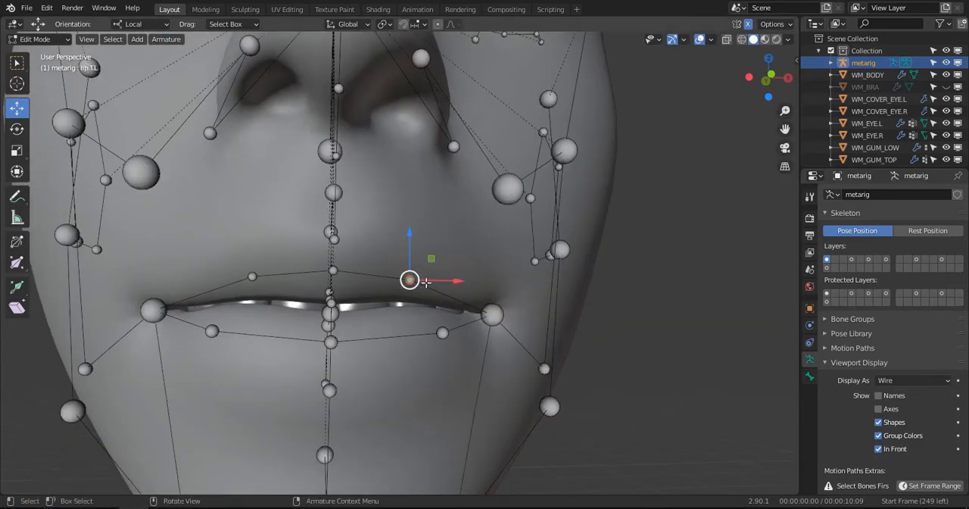
pyautogui.moveTo(410, 280); pyautogui.dragTo(295, 301, button='middle')
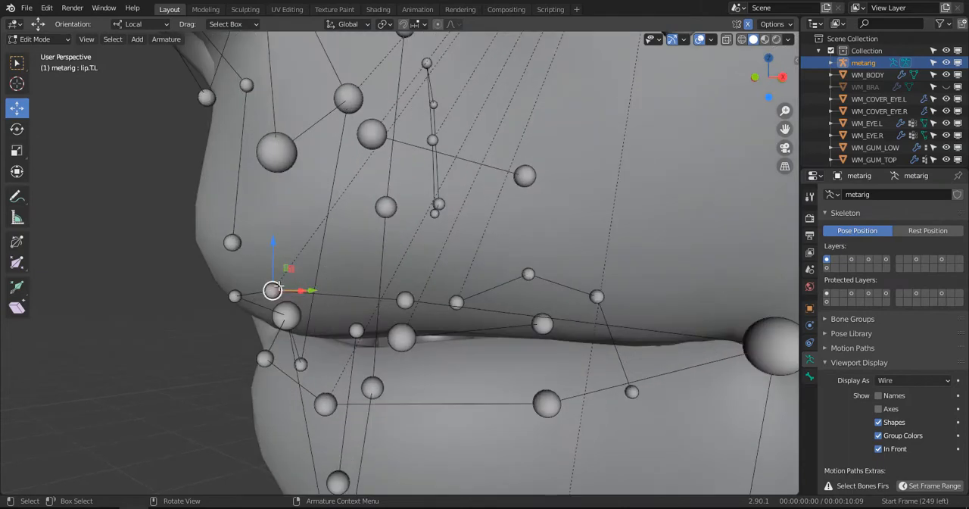
pyautogui.hotkey('shift', 's')
pyautogui.click(288, 356)
pyautogui.hotkey('shift', 's')
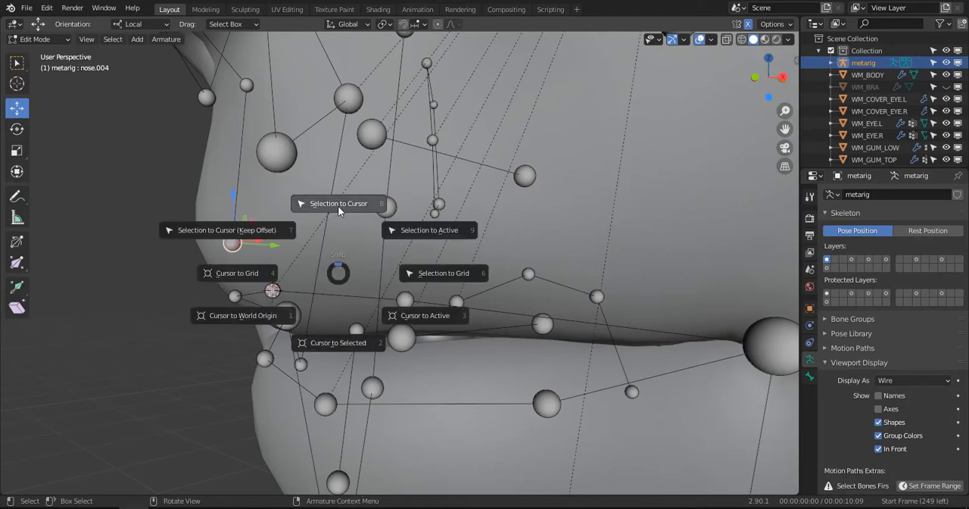
pyautogui.click(338, 206)
pyautogui.moveTo(338, 220); pyautogui.dragTo(360, 233, button='middle')
# - Move the coinciding upper-lip centre joints up and forward to the front of the upper lip in side view
pyautogui.press('c')
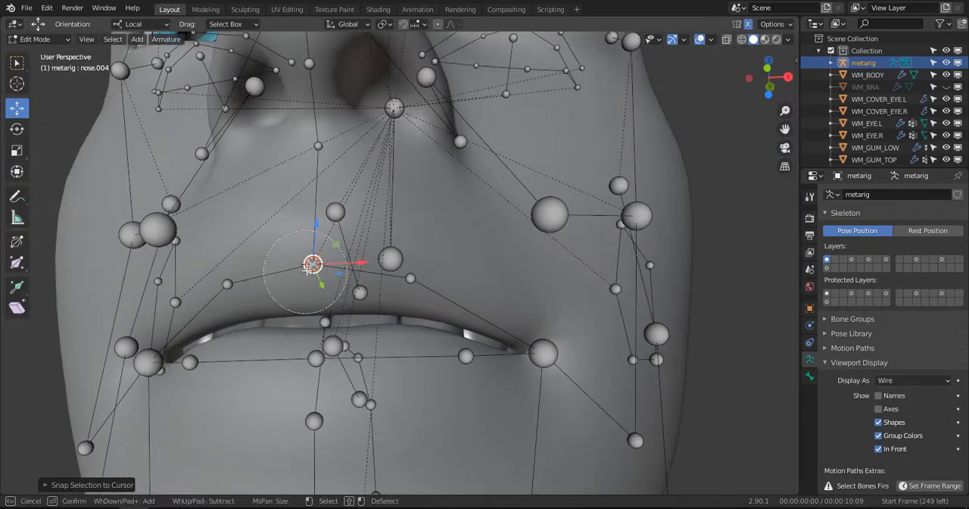
pyautogui.press('Escape')
pyautogui.press('KP_3')
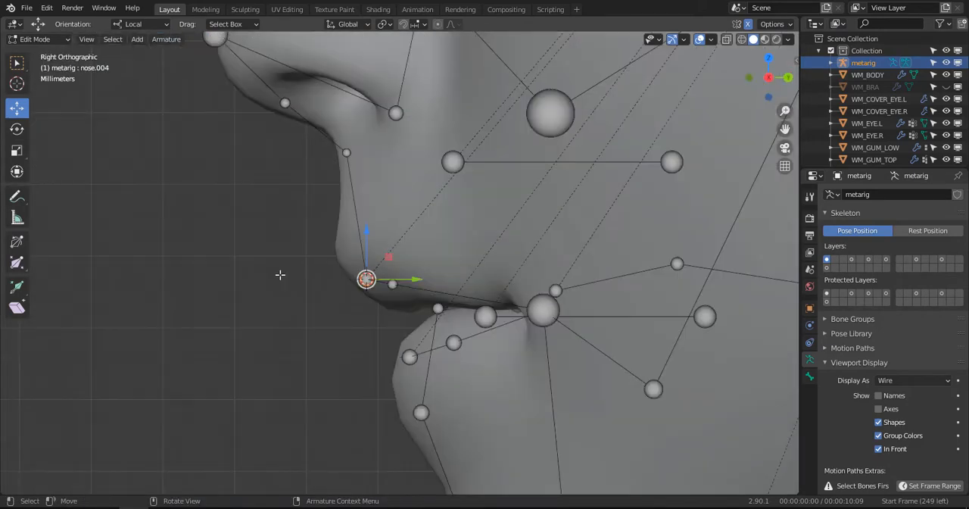
pyautogui.scroll(2, 321, 297)
pyautogui.press('g')
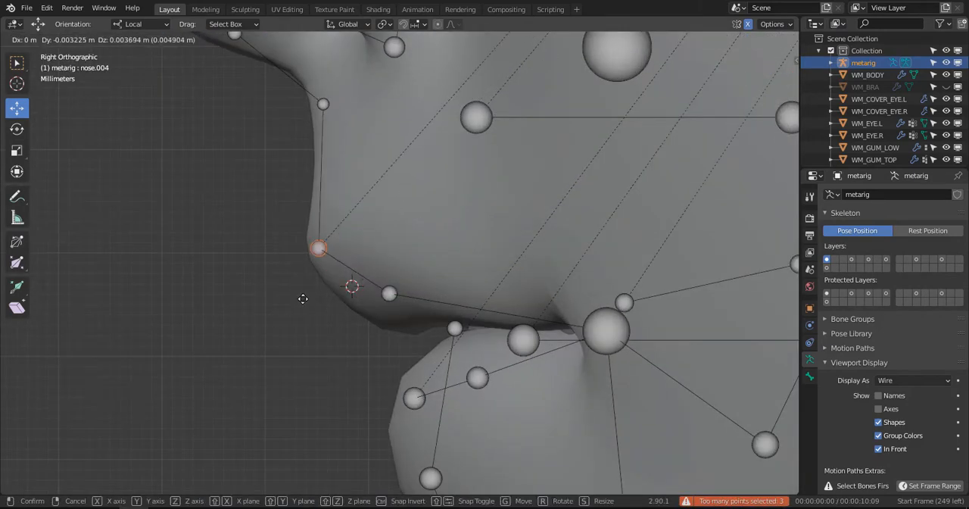
pyautogui.click(306, 295)
# - Raise the left upper-lip joint slightly in side view and move it outward along the lip in front view
pyautogui.click(388, 293)
pyautogui.press('g')
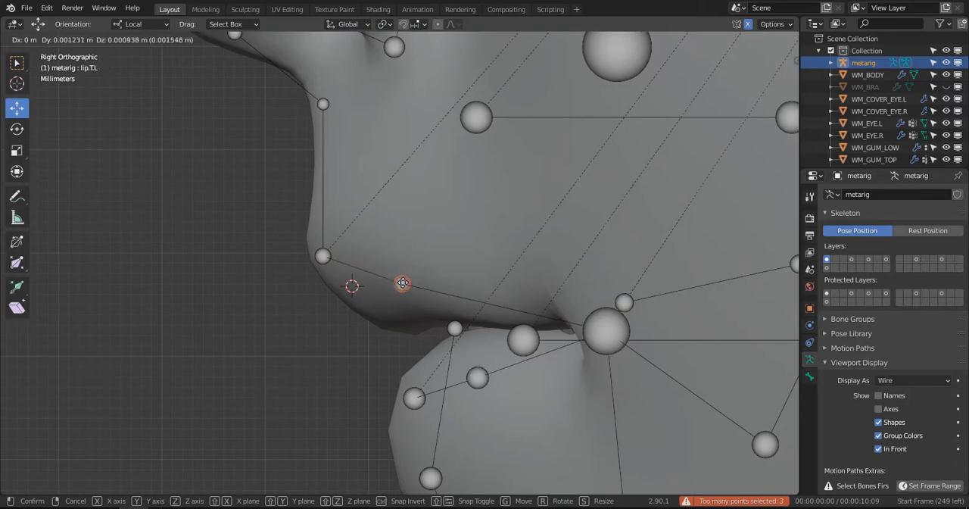
pyautogui.click(402, 317)
pyautogui.press('KP_1')
pyautogui.scroll(2, 573, 305)
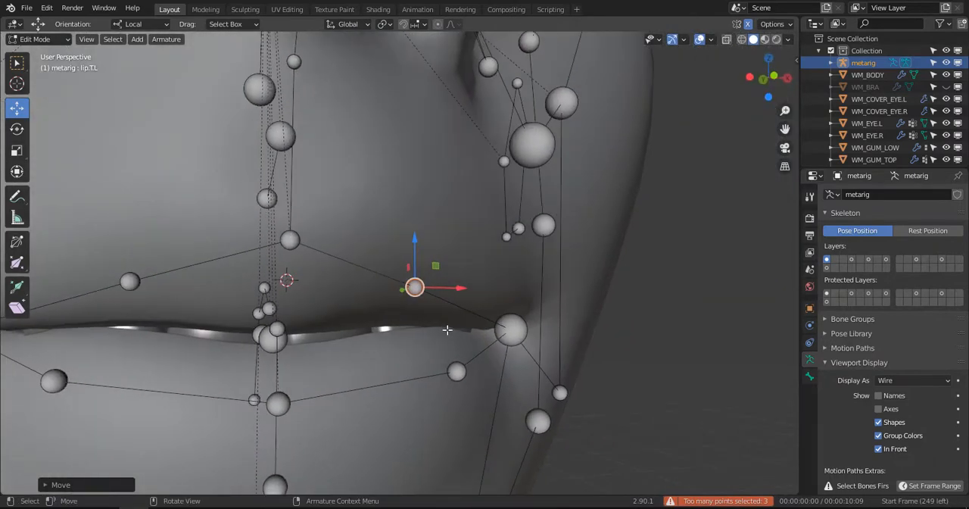
pyautogui.scroll(2, 439, 299)
pyautogui.press('g')
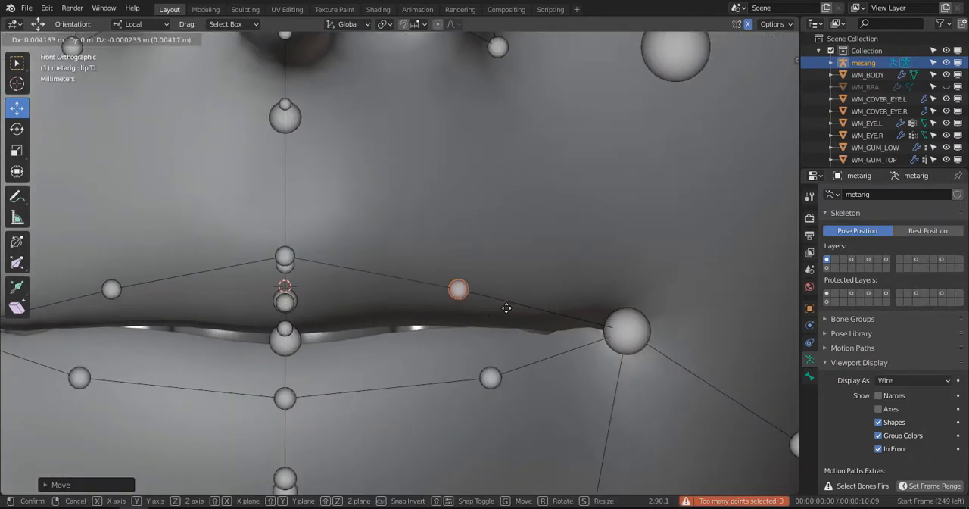
pyautogui.click(506, 306)
# - Lower the upper lip's centre joint slightly in front view
pyautogui.moveTo(506, 306); pyautogui.dragTo(268, 264, button='middle')
pyautogui.click(267, 262)
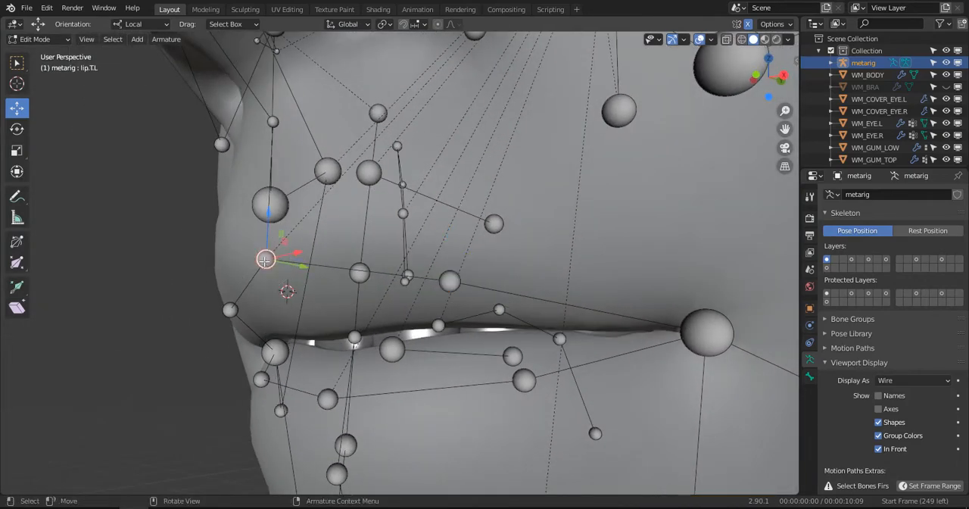
pyautogui.press('KP_1')
pyautogui.moveTo(292, 216); pyautogui.dragTo(292, 236)
pyautogui.scroll(-4, 412, 251)
# - Adjust the two joints beside the left nostril, the lower one slightly up and the upper one outward, and save the file
pyautogui.keyDown('shift'); pyautogui.moveTo(412, 281); pyautogui.dragTo(443, 324, button='middle'); pyautogui.keyUp('shift')
pyautogui.click(483, 197)
pyautogui.moveTo(481, 155); pyautogui.dragTo(482, 144)
pyautogui.click(461, 103)
pyautogui.moveTo(481, 104); pyautogui.dragTo(494, 108)
pyautogui.scroll(-4, 537, 179)
pyautogui.scroll(-5, 532, 191)
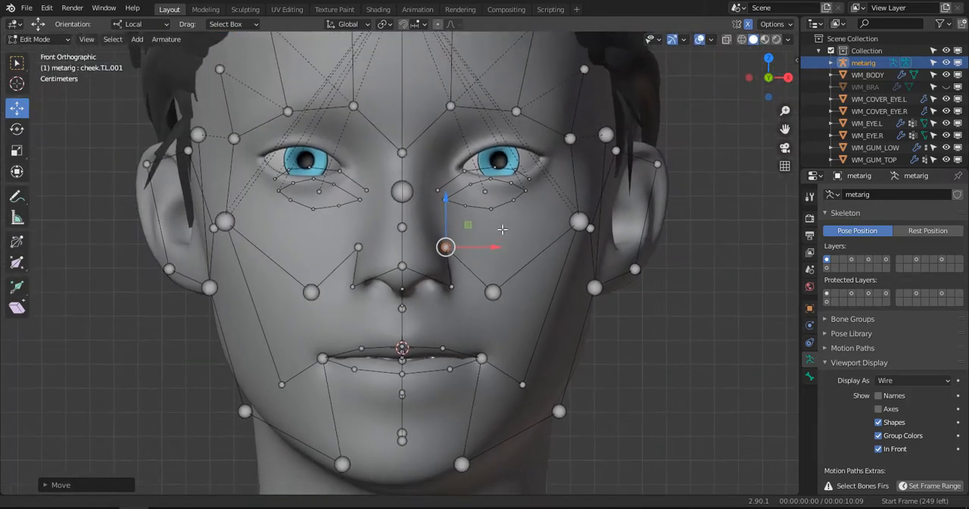
pyautogui.hotkey('ctrl', 's')
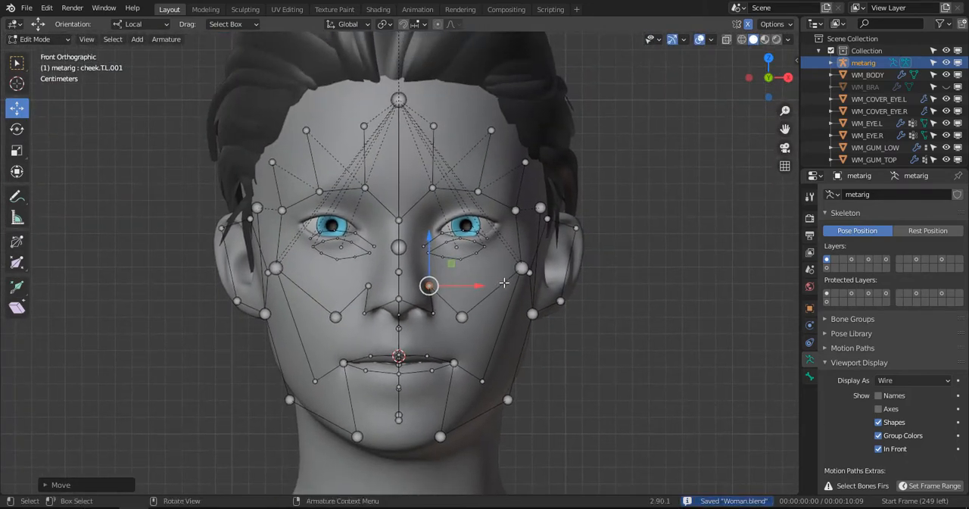
# - Select the upper-teeth bone teeth.T in side view and switch the viewport to wireframe shading
pyautogui.press('KP_3')
pyautogui.scroll(7, 445, 256)
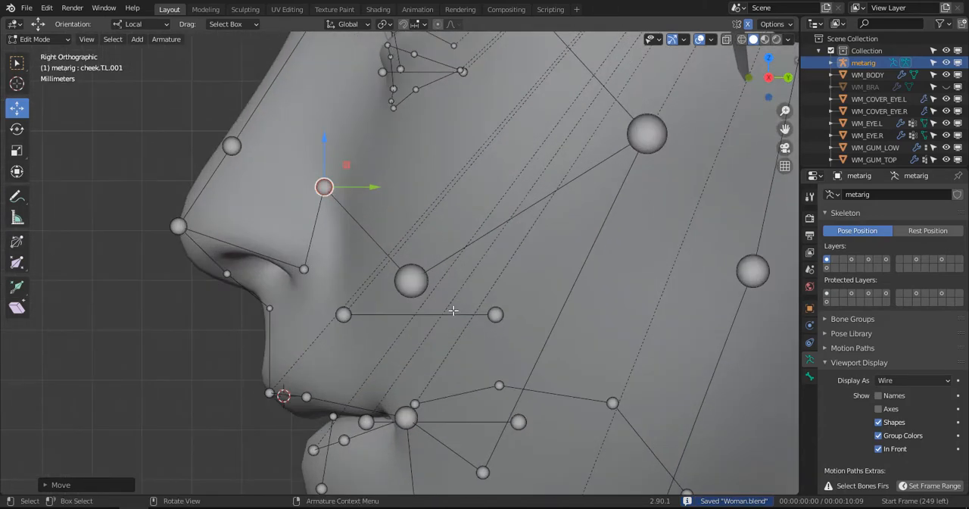
pyautogui.click(453, 312)
pyautogui.moveTo(454, 327)
pyautogui.keyDown('shift'); pyautogui.mouseDown(button='middle')
pyautogui.moveTo(450, 245)
pyautogui.moveTo(433, 268)
pyautogui.moveTo(397, 244)
pyautogui.mouseUp(button='middle'); pyautogui.keyUp('shift')
pyautogui.press('z')
pyautogui.click(336, 269)
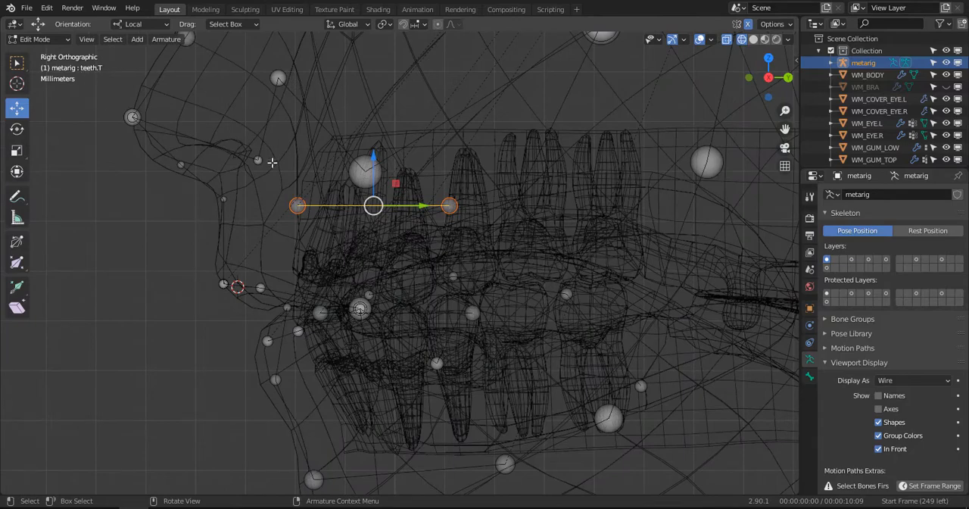
pyautogui.press('z')
pyautogui.click(359, 162)
pyautogui.keyDown('shift'); pyautogui.moveTo(372, 230); pyautogui.dragTo(366, 256, button='middle'); pyautogui.keyUp('shift')
pyautogui.press('z')
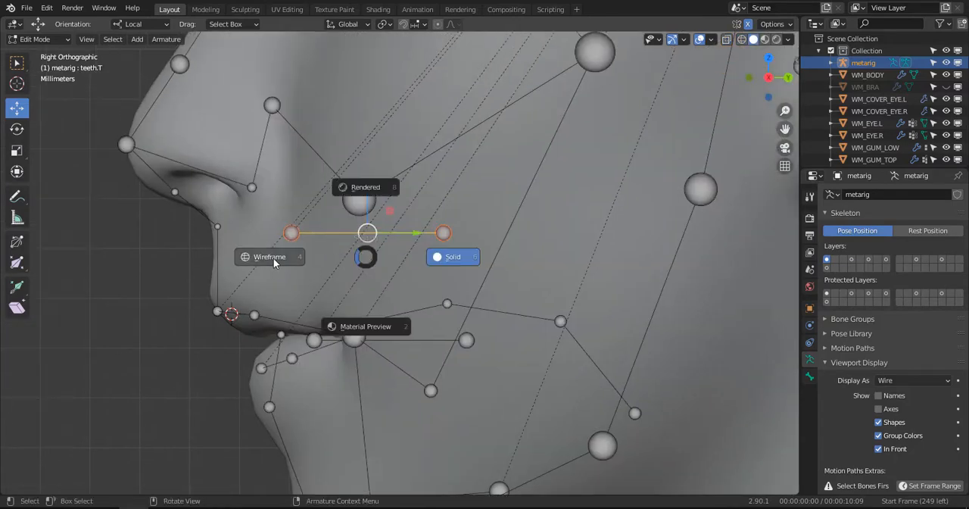
pyautogui.click(268, 257)
# - Move teeth.T down and slightly forward onto the upper teeth, and extend its rear joint along local Y past the molars
pyautogui.press('g')
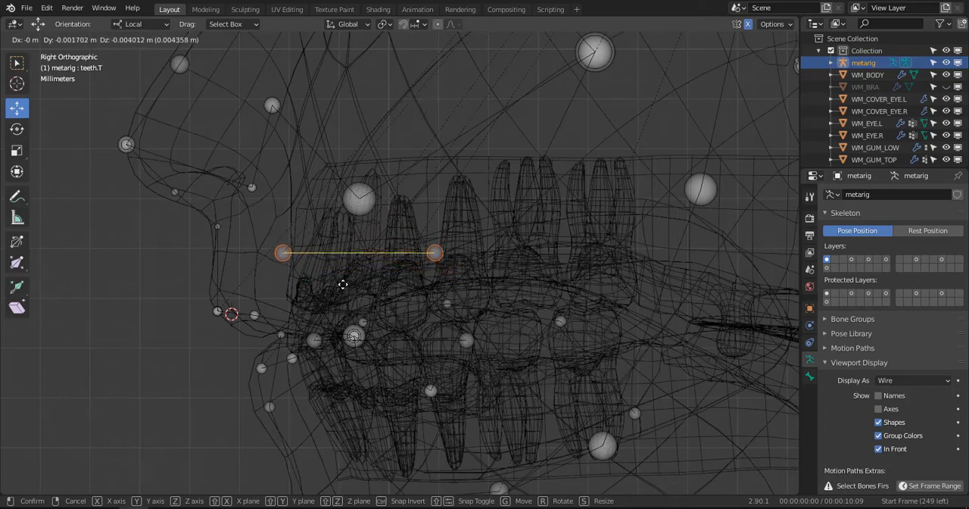
pyautogui.click(343, 288)
pyautogui.click(436, 256)
pyautogui.press('g')
pyautogui.press('y')
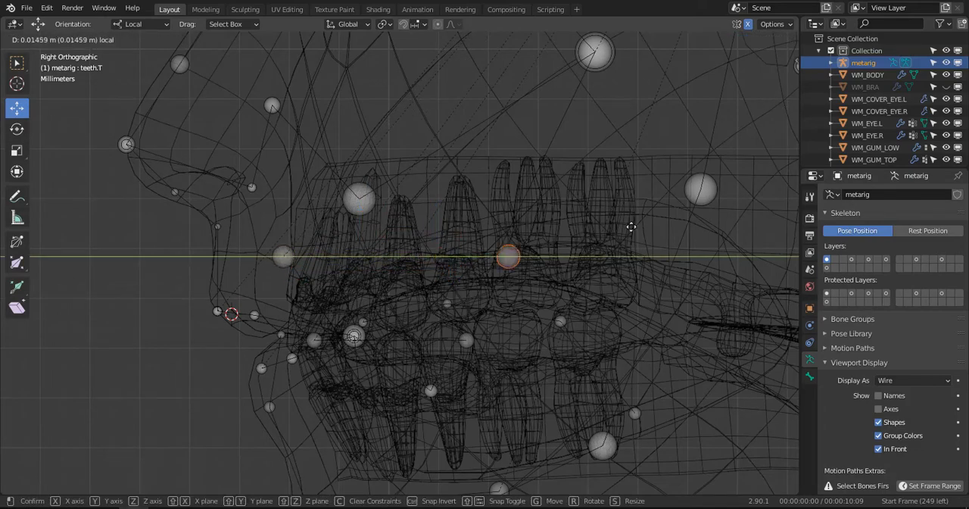
pyautogui.click(682, 214)
# - Lower the teeth.B bone onto the lower teeth and move its rear joint back and slightly up behind the last molar
pyautogui.click(413, 341)
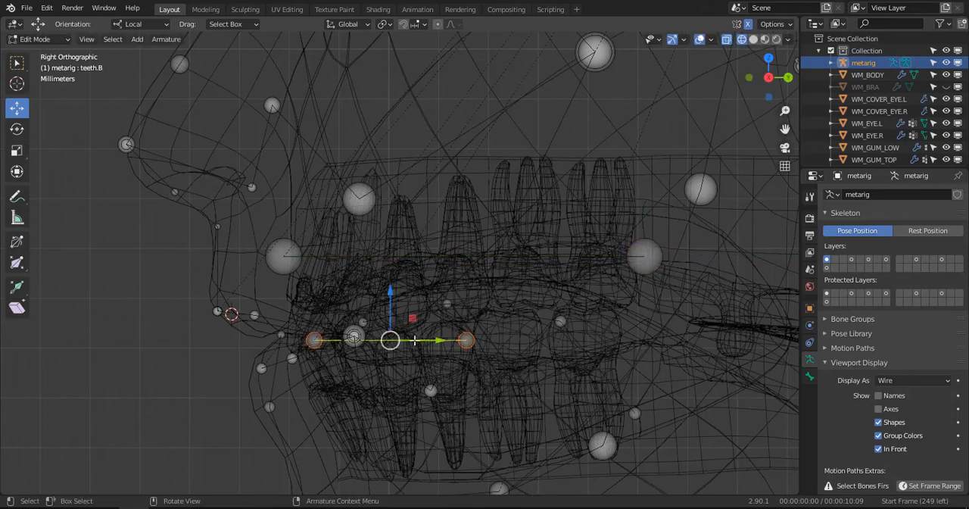
pyautogui.keyDown('shift'); pyautogui.moveTo(414, 341); pyautogui.dragTo(390, 209, button='middle'); pyautogui.keyUp('shift')
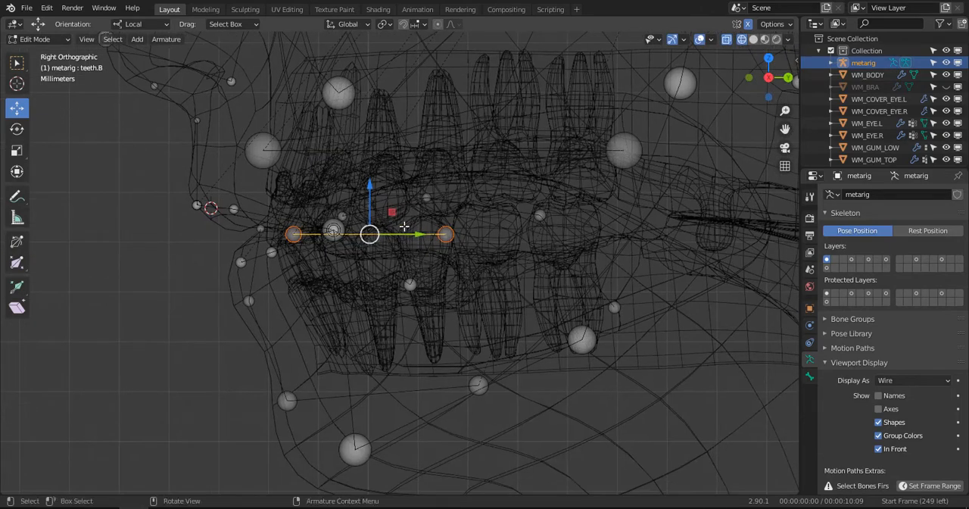
pyautogui.moveTo(365, 182); pyautogui.dragTo(408, 268)
pyautogui.click(454, 314)
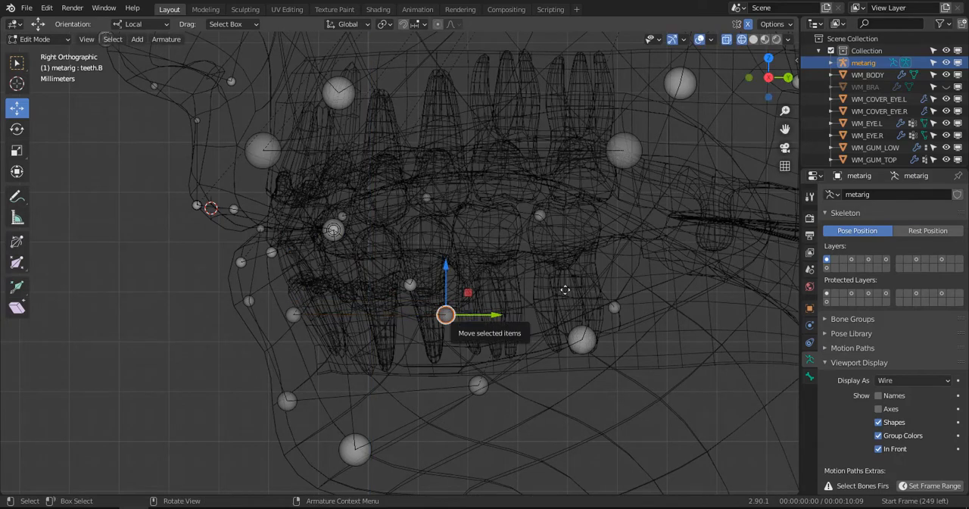
pyautogui.press('g')
pyautogui.click(641, 277)
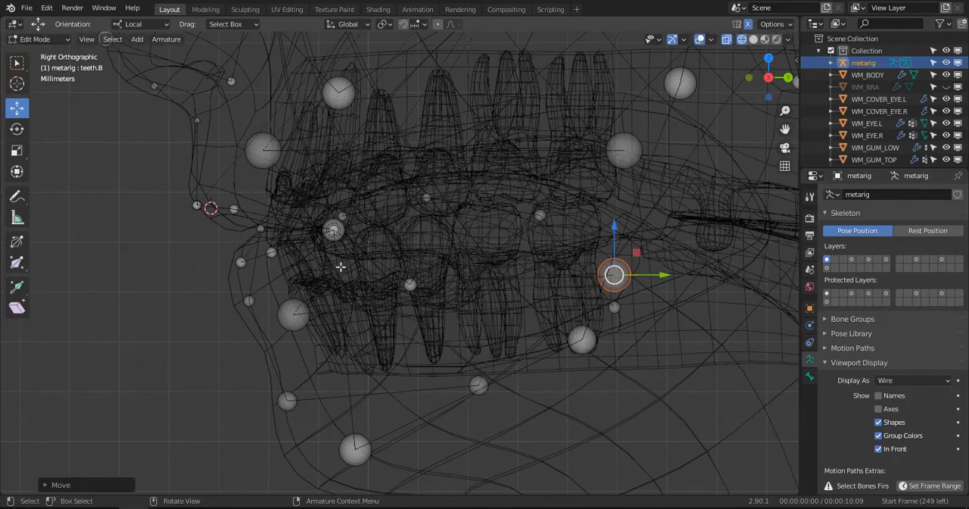
# - Move the rear joint of the tongue chain (tongue.002) back and up towards the throat
pyautogui.click(618, 308)
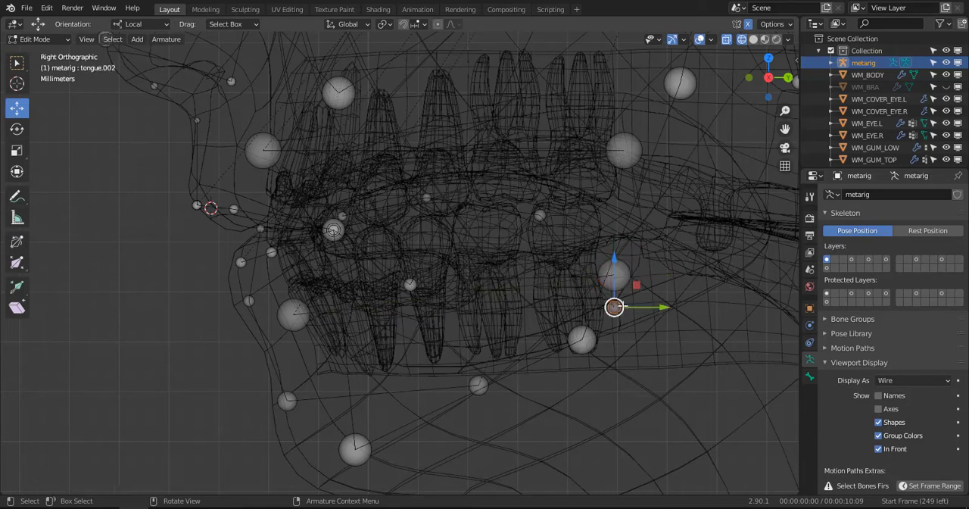
pyautogui.keyDown('ctrl'); pyautogui.click(620, 306); pyautogui.keyUp('ctrl')
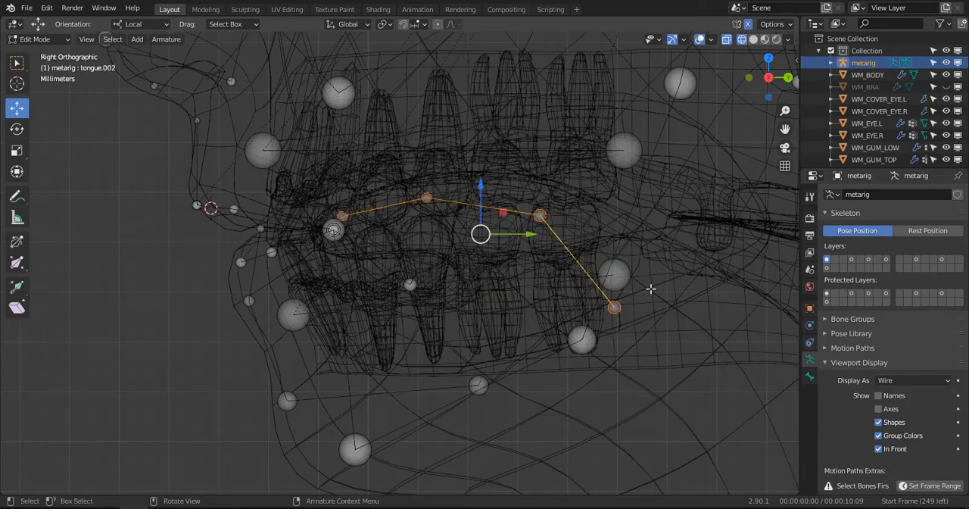
pyautogui.scroll(2, 622, 278)
pyautogui.keyDown('shift'); pyautogui.moveTo(531, 245); pyautogui.dragTo(497, 287, button='middle'); pyautogui.keyUp('shift')
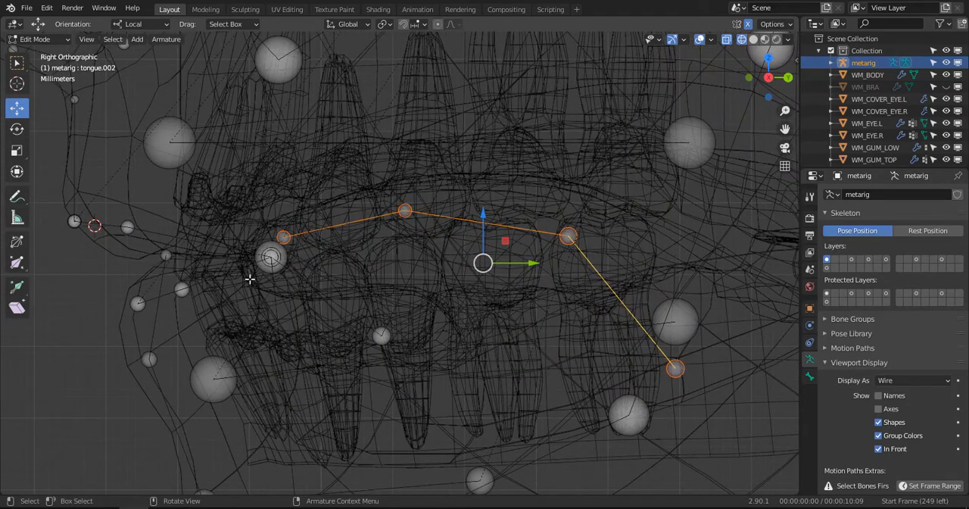
pyautogui.click(684, 378)
pyautogui.scroll(-1, 683, 372)
pyautogui.keyDown('shift'); pyautogui.moveTo(682, 368); pyautogui.dragTo(638, 358, button='middle'); pyautogui.keyUp('shift')
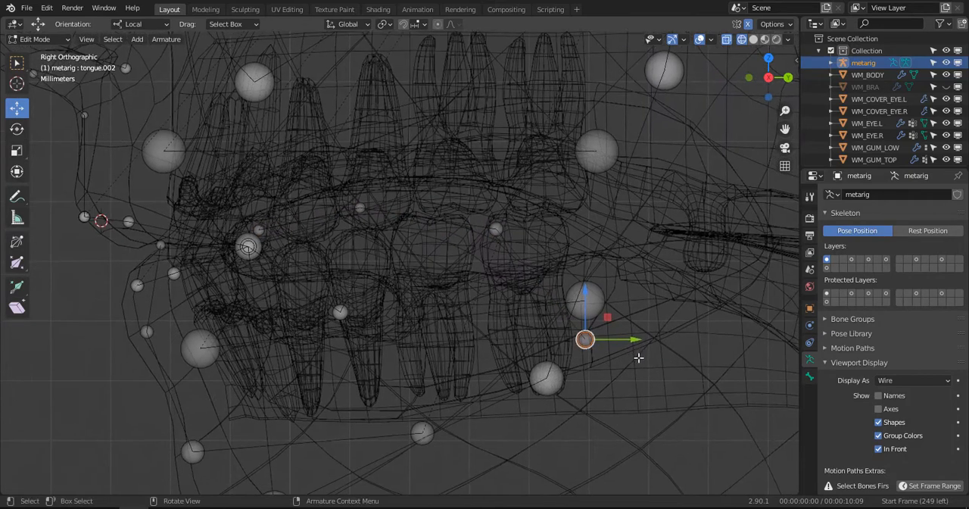
pyautogui.press('g')
pyautogui.click(699, 294)
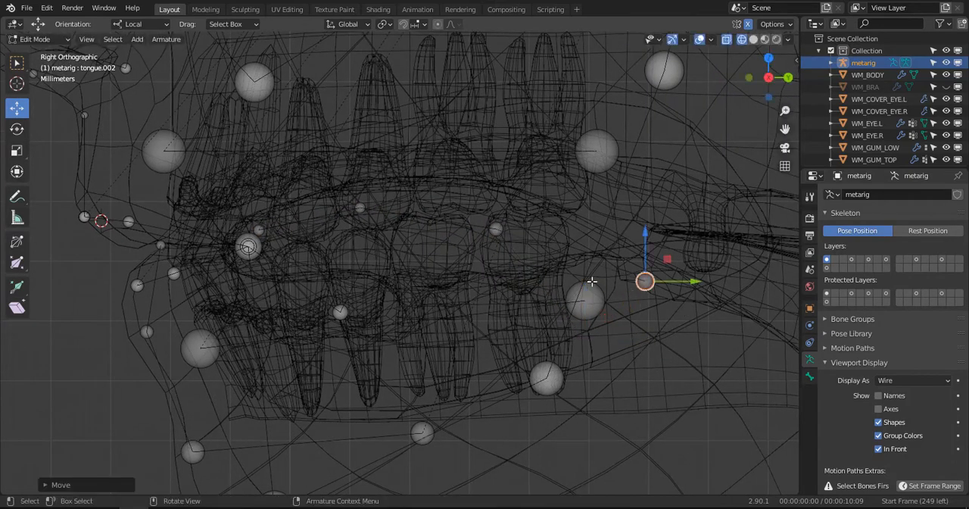
# - Raise the rear middle tongue joint slightly, shift the front middle joint forward, and place the tongue tip lower and further forward behind the front teeth
pyautogui.click(502, 226)
pyautogui.press('g')
pyautogui.click(509, 210)
pyautogui.click(341, 212)
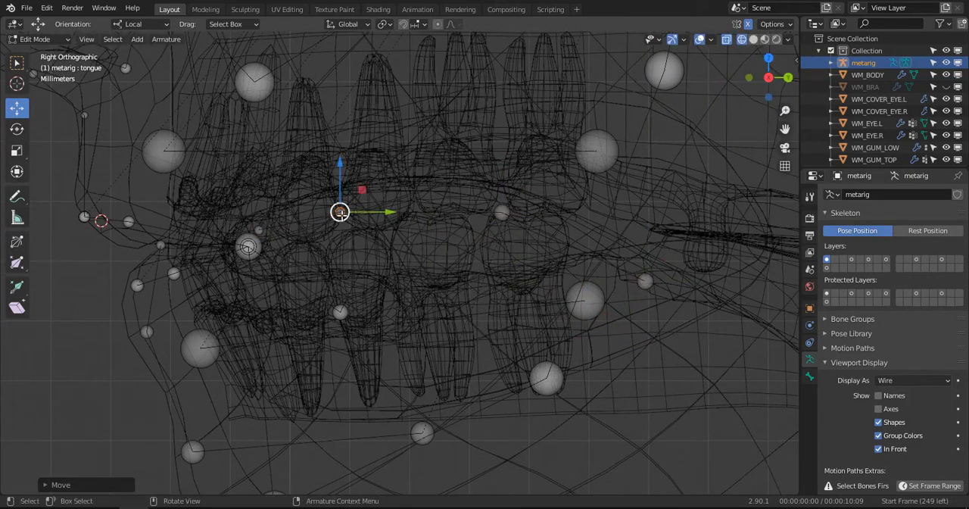
pyautogui.press('g')
pyautogui.click(218, 252)
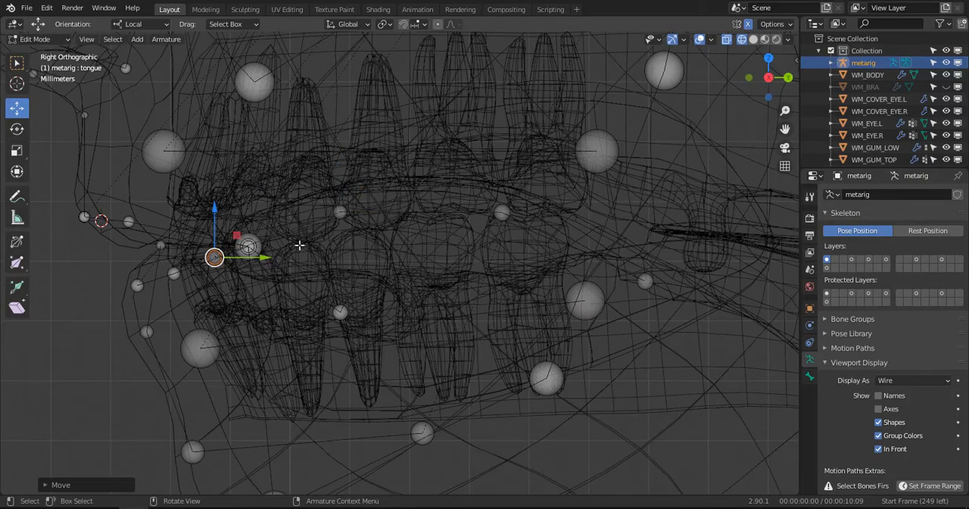
# - Return the viewport to solid shading and save the file
pyautogui.scroll(-3, 302, 249)
pyautogui.press('z')
pyautogui.click(387, 256)
pyautogui.moveTo(386, 255); pyautogui.dragTo(455, 313, button='middle')
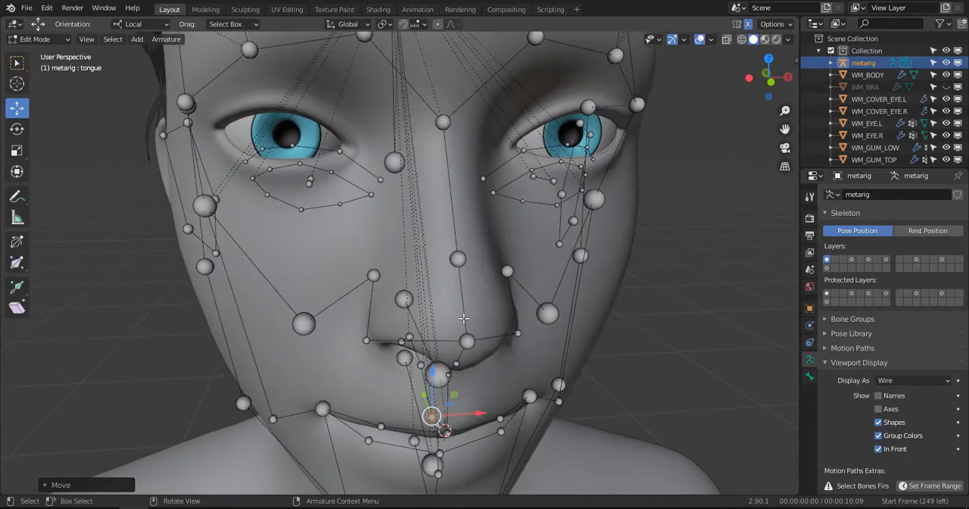
pyautogui.press('KP_1')
pyautogui.scroll(1, 463, 318)
pyautogui.scroll(-3, 684, 250)
pyautogui.keyDown('shift'); pyautogui.moveTo(608, 237); pyautogui.dragTo(472, 247, button='middle'); pyautogui.keyUp('shift')
pyautogui.hotkey('ctrl', 's')
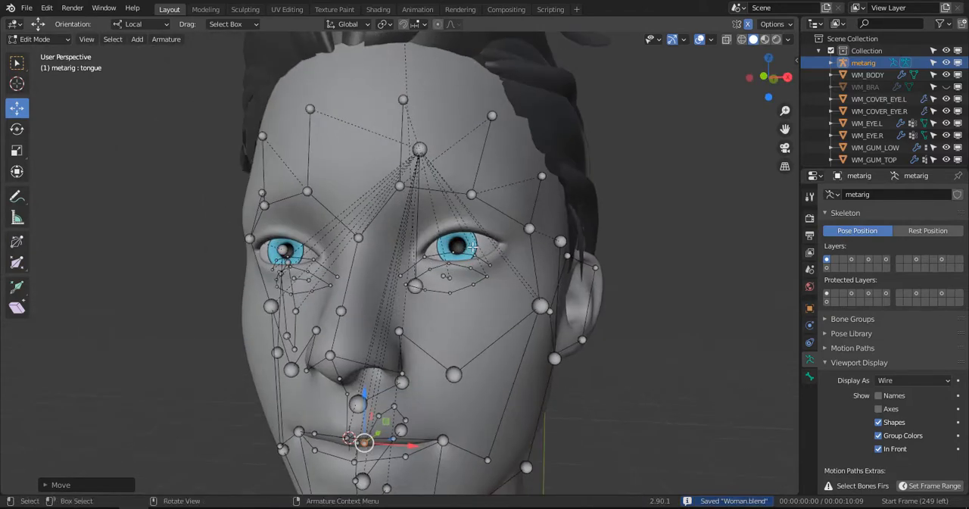
# - Raise the upper joints of the three left forehead bones together to the hairline in front view
pyautogui.press('KP_1')
pyautogui.scroll(2, 464, 181)
pyautogui.keyDown('shift'); pyautogui.moveTo(452, 120); pyautogui.dragTo(446, 206, button='middle'); pyautogui.keyUp('shift')
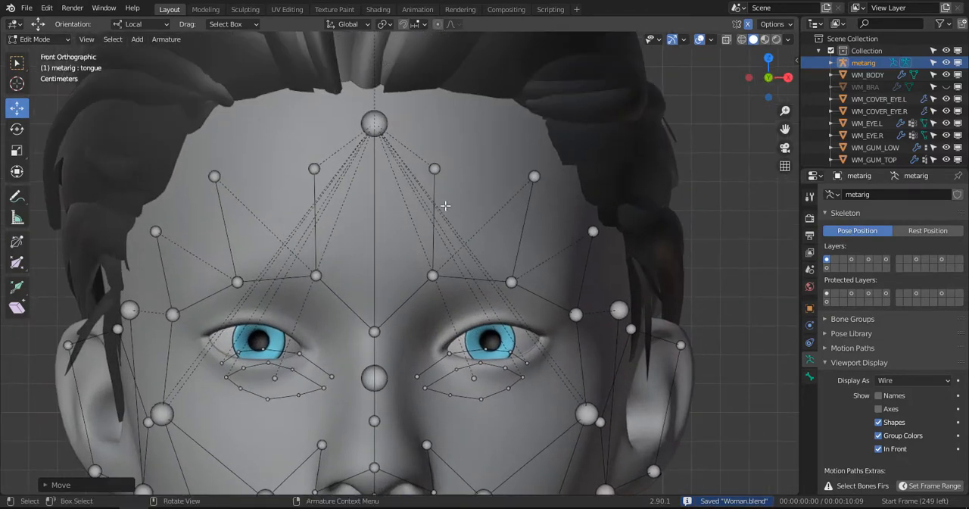
pyautogui.scroll(-1, 445, 206)
pyautogui.click(430, 182)
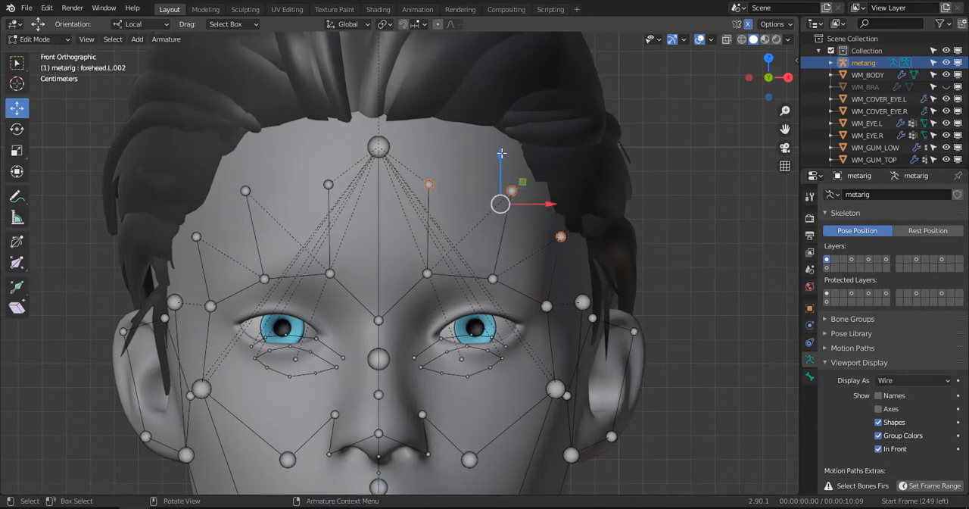
pyautogui.moveTo(501, 153); pyautogui.dragTo(514, 73)
pyautogui.hotkey('ctrl', 'z')
pyautogui.hotkey('ctrl', 'z')
pyautogui.moveTo(500, 164); pyautogui.dragTo(510, 89)
# - Move the upper joint of the outermost forehead bone, forehead.L.002, back along the side of the head
pyautogui.moveTo(531, 148); pyautogui.dragTo(515, 140, button='middle')
pyautogui.click(556, 147)
pyautogui.moveTo(516, 135); pyautogui.dragTo(545, 156)
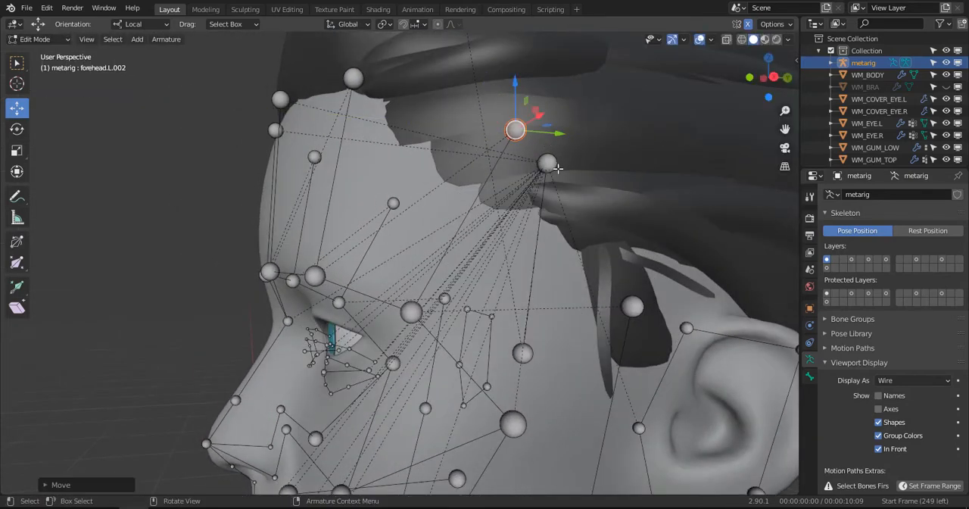
pyautogui.click(546, 159)
pyautogui.moveTo(546, 159); pyautogui.dragTo(595, 258, button='middle')
# - Disable In Front for the armature and move the upper joint of forehead.L.001 slightly back along Y towards the skin surface
pyautogui.click(388, 174)
pyautogui.moveTo(388, 174); pyautogui.dragTo(924, 433, button='middle')
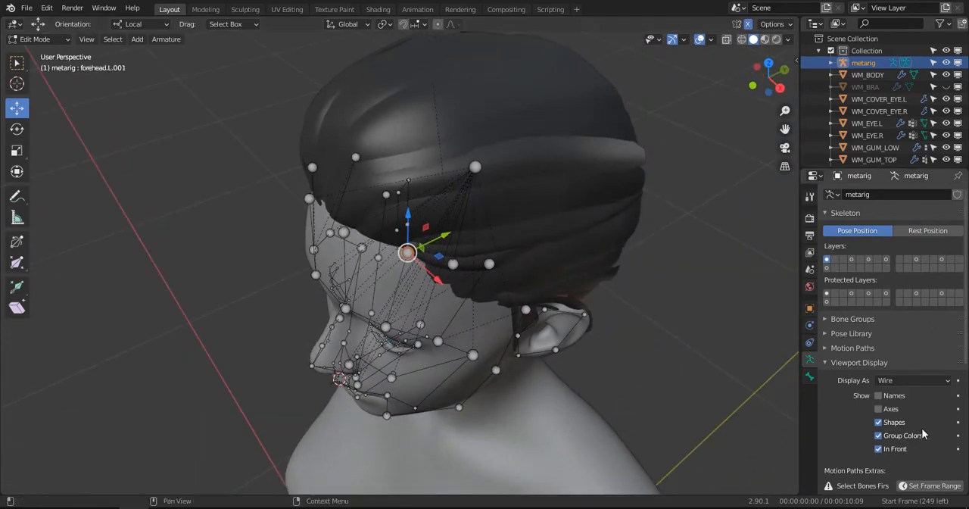
pyautogui.click(879, 448)
pyautogui.scroll(5, 416, 245)
pyautogui.moveTo(416, 245); pyautogui.dragTo(422, 222, button='middle')
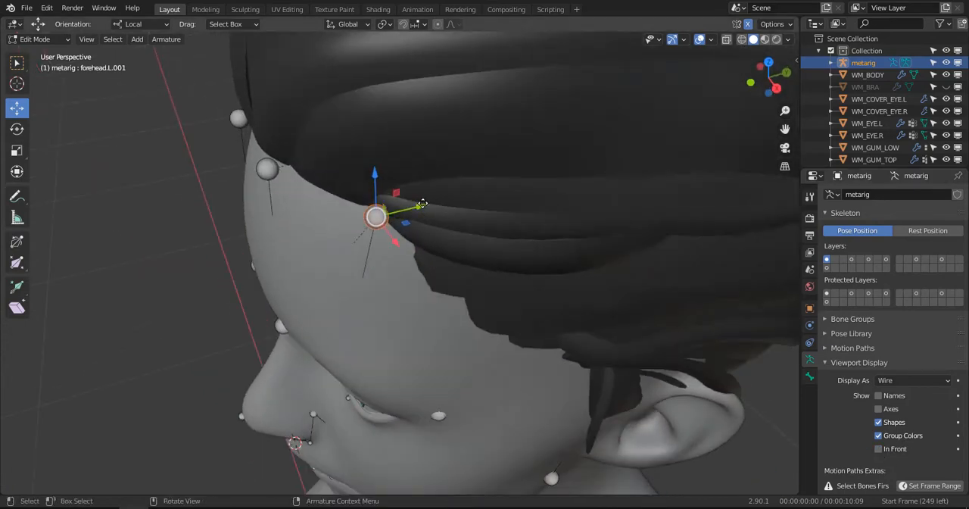
pyautogui.moveTo(422, 204); pyautogui.dragTo(450, 199)
# - Move the upper joint of forehead.L slightly back along Y at the hairline
pyautogui.moveTo(450, 199); pyautogui.dragTo(598, 143, button='middle')
pyautogui.click(394, 104)
pyautogui.moveTo(522, 88); pyautogui.dragTo(283, 207, button='middle')
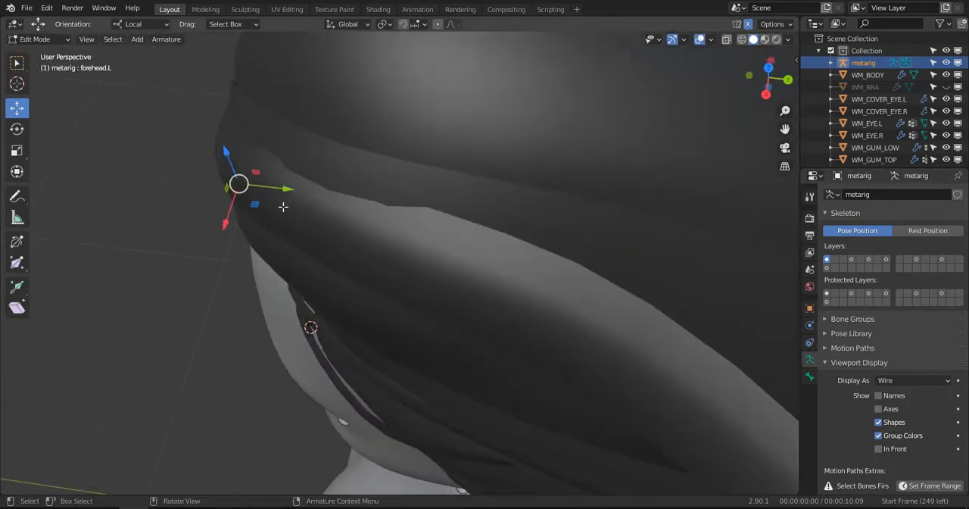
pyautogui.moveTo(293, 188); pyautogui.dragTo(301, 190)
pyautogui.moveTo(302, 190); pyautogui.dragTo(515, 82, button='middle')
pyautogui.scroll(-1, 535, 123)
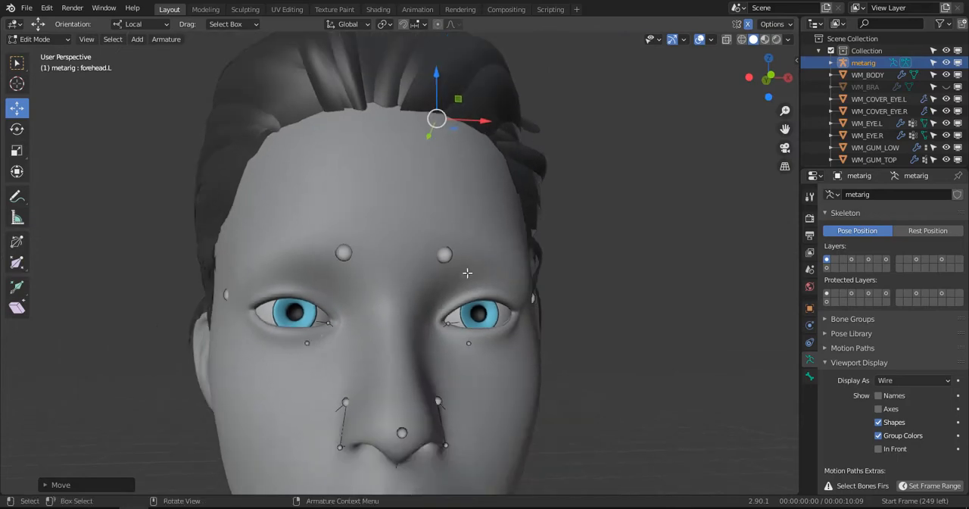
# - Show the armature in front again and move the left inner eyebrow joint slightly back into the forehead
pyautogui.click(444, 255)
pyautogui.click(893, 447)
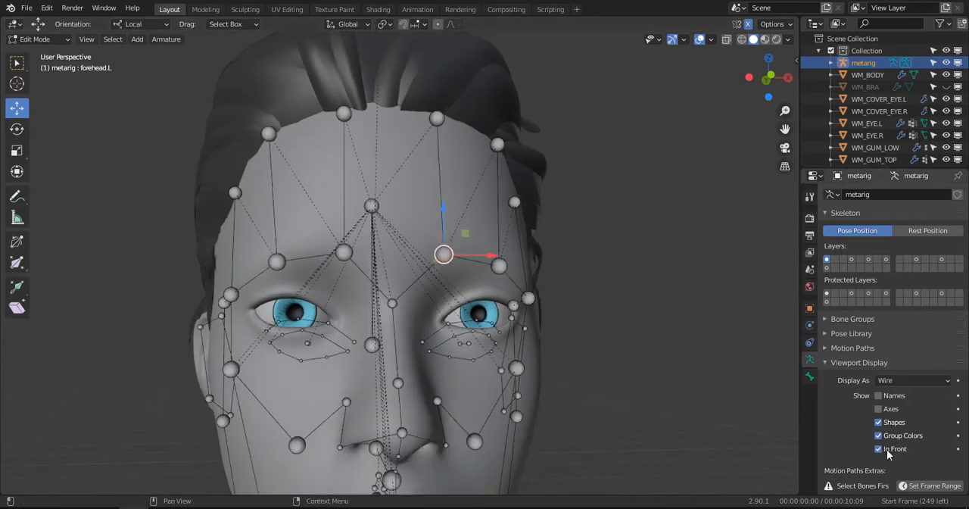
pyautogui.press('c')
pyautogui.press('Escape')
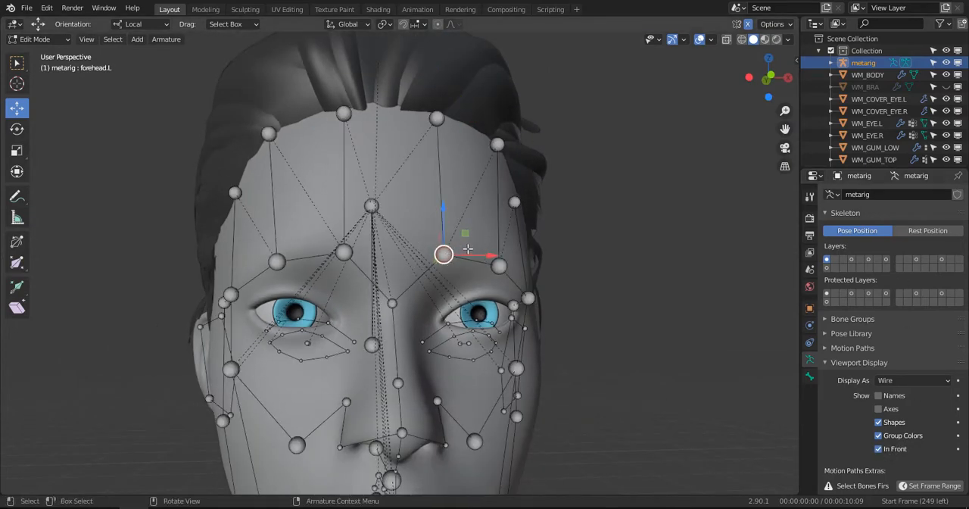
pyautogui.moveTo(444, 254); pyautogui.dragTo(337, 280, button='middle')
pyautogui.press('g')
pyautogui.moveTo(345, 281); pyautogui.dragTo(344, 280)
pyautogui.moveTo(345, 280); pyautogui.dragTo(568, 267, button='middle')
# - Disable In Front for the armature and move the left jaw-corner joint (jaw.L) inward along X and slightly up
pyautogui.click(882, 453)
pyautogui.scroll(-2, 355, 278)
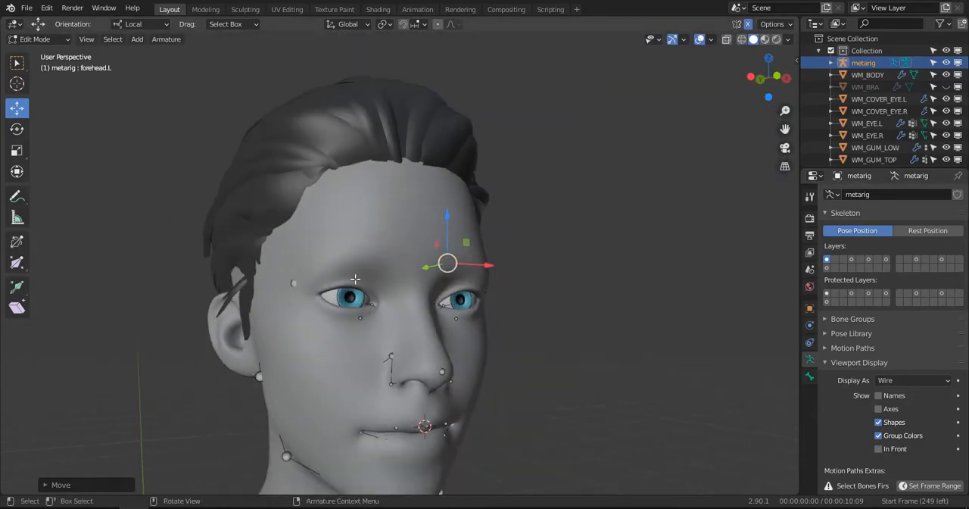
pyautogui.moveTo(356, 277)
pyautogui.mouseDown(button='middle')
pyautogui.moveTo(399, 280)
pyautogui.moveTo(355, 288)
pyautogui.mouseUp(button='middle')
pyautogui.keyDown('shift'); pyautogui.moveTo(408, 364); pyautogui.dragTo(398, 211, button='middle'); pyautogui.keyUp('shift')
pyautogui.moveTo(397, 210); pyautogui.dragTo(409, 190, button='middle')
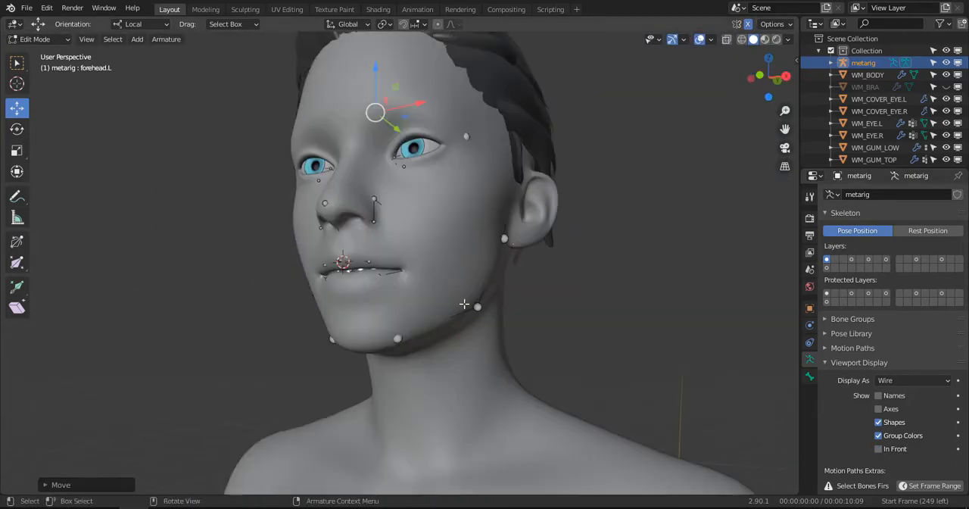
pyautogui.click(480, 308)
pyautogui.moveTo(479, 308); pyautogui.dragTo(456, 328, button='middle')
pyautogui.press('g')
pyautogui.press('x')
pyautogui.click(495, 319)
pyautogui.moveTo(460, 258); pyautogui.dragTo(461, 255)
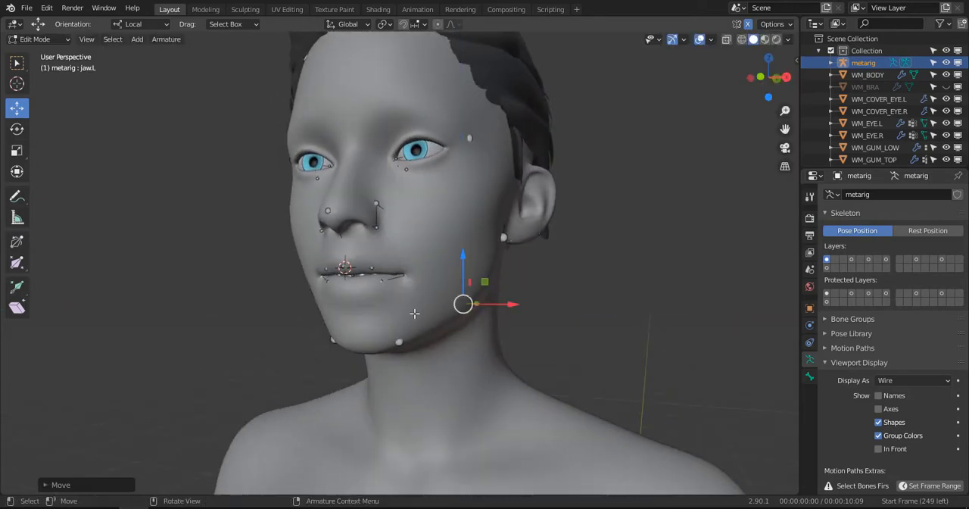
# - Nudge the jaw.L.001 joint near the chin and the joint below the left ear slightly inward along X
pyautogui.click(406, 346)
pyautogui.moveTo(428, 343); pyautogui.dragTo(421, 344)
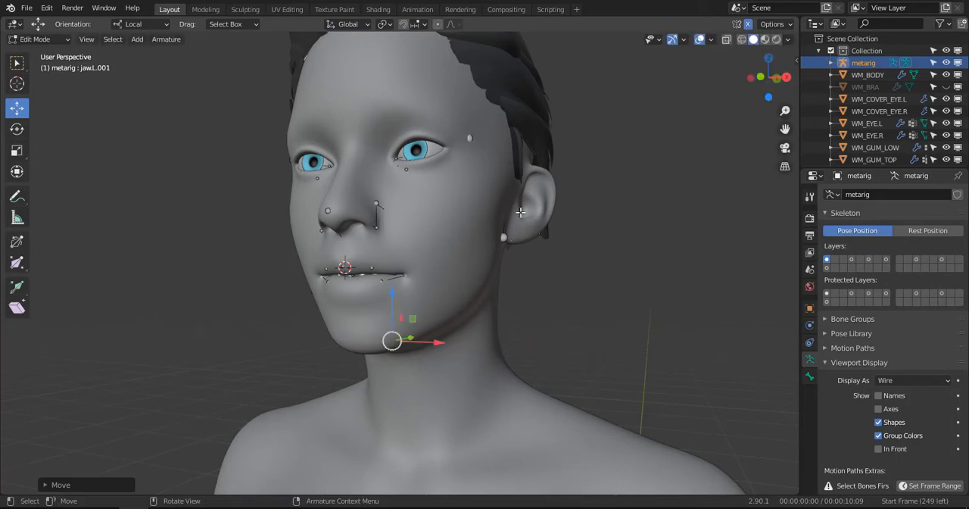
pyautogui.click(504, 237)
pyautogui.moveTo(529, 238); pyautogui.dragTo(527, 239)
# - Nudge the cheek.T.L.001 joint beside the left nostril slightly along Z and deselect it
pyautogui.moveTo(371, 242); pyautogui.dragTo(356, 227, button='middle')
pyautogui.click(393, 222)
pyautogui.scroll(2, 392, 223)
pyautogui.moveTo(362, 157); pyautogui.dragTo(365, 160)
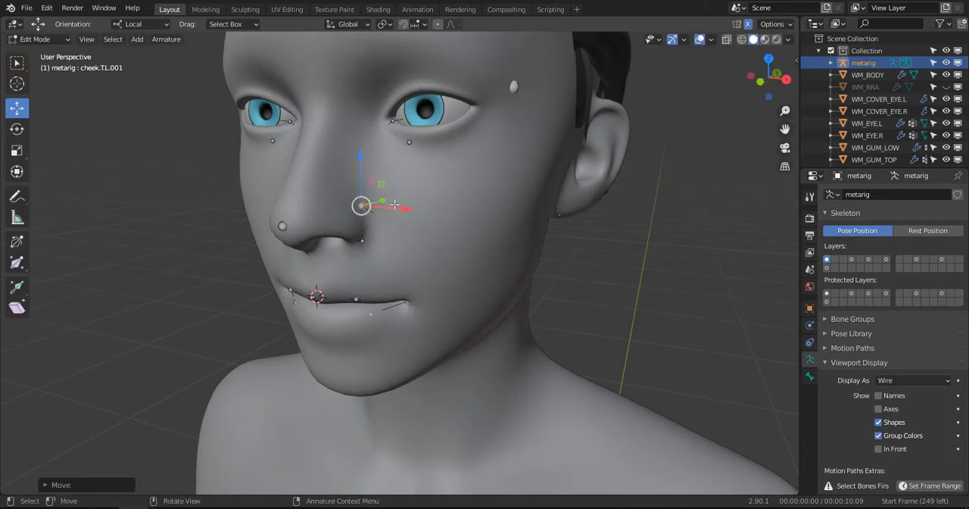
pyautogui.click(368, 178)
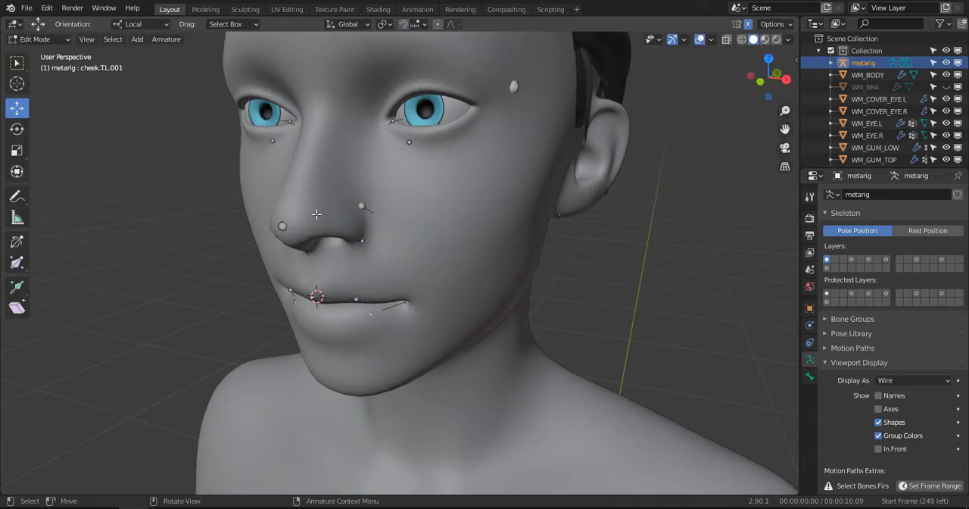
# - Enable In Front for the armature again and save the file
pyautogui.scroll(-3, 317, 215)
pyautogui.moveTo(417, 182); pyautogui.dragTo(436, 167, button='middle')
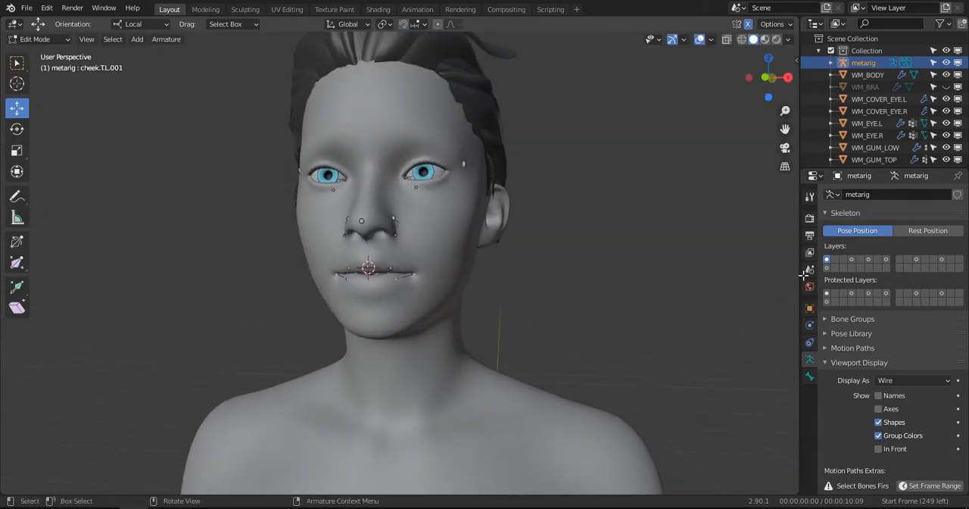
pyautogui.click(879, 449)
pyautogui.hotkey('ctrl', 's')
# - Select the whole brow.B.L bone chain at the left eye and move it up between the upper eyelid and the eyebrow bones
pyautogui.press('KP_1')
pyautogui.scroll(6, 483, 162)
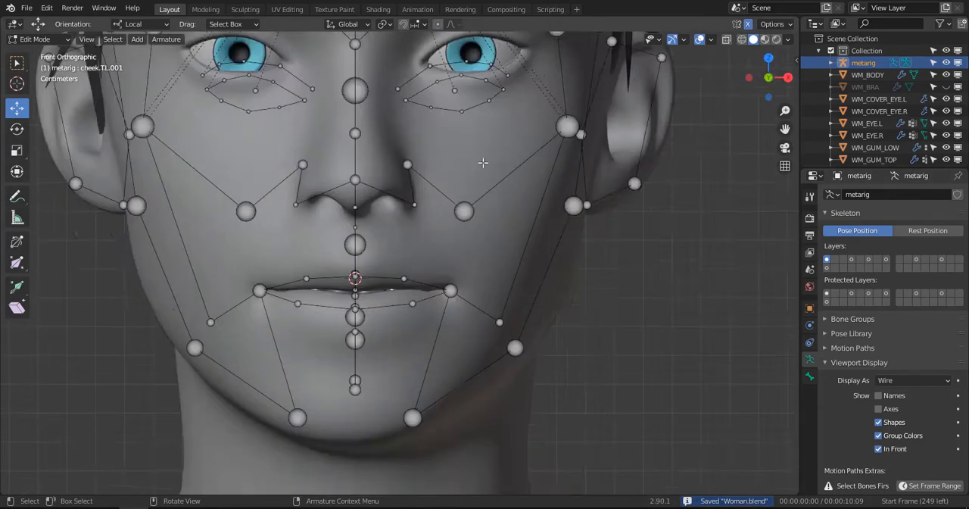
pyautogui.keyDown('alt'); pyautogui.keyDown('shift'); pyautogui.moveTo(509, 52); pyautogui.dragTo(437, 303); pyautogui.keyUp('shift'); pyautogui.keyUp('alt')
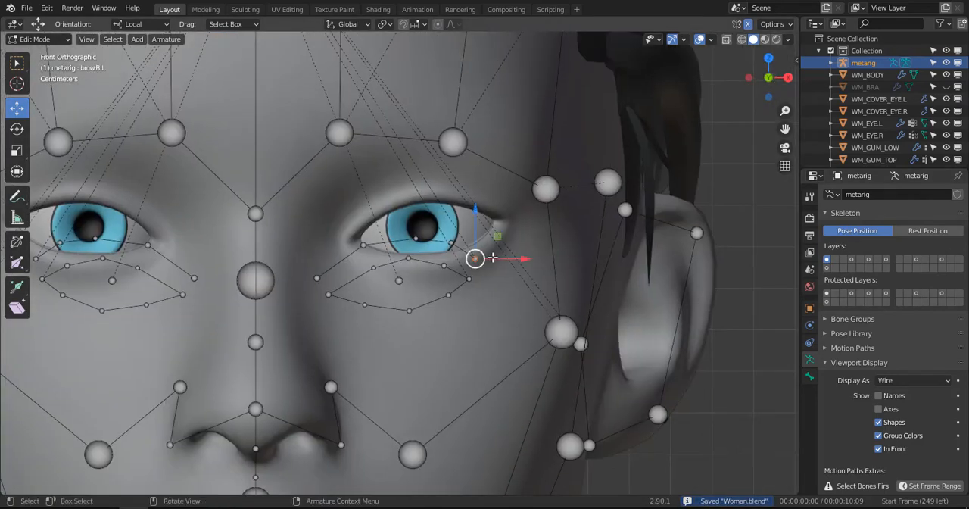
pyautogui.hotkey('ctrl', 'l')
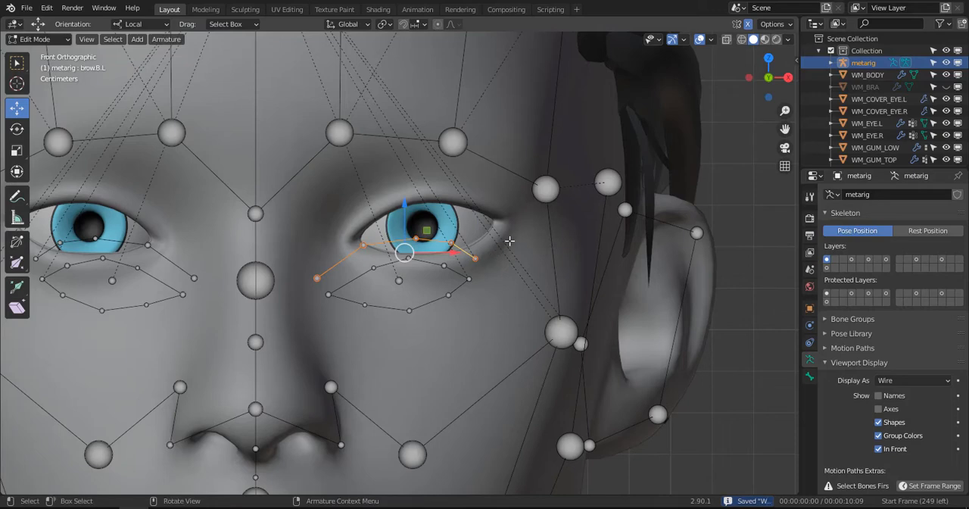
pyautogui.scroll(1, 510, 241)
pyautogui.keyDown('shift'); pyautogui.scroll(2, 477, 244); pyautogui.keyUp('shift')
pyautogui.press('g')
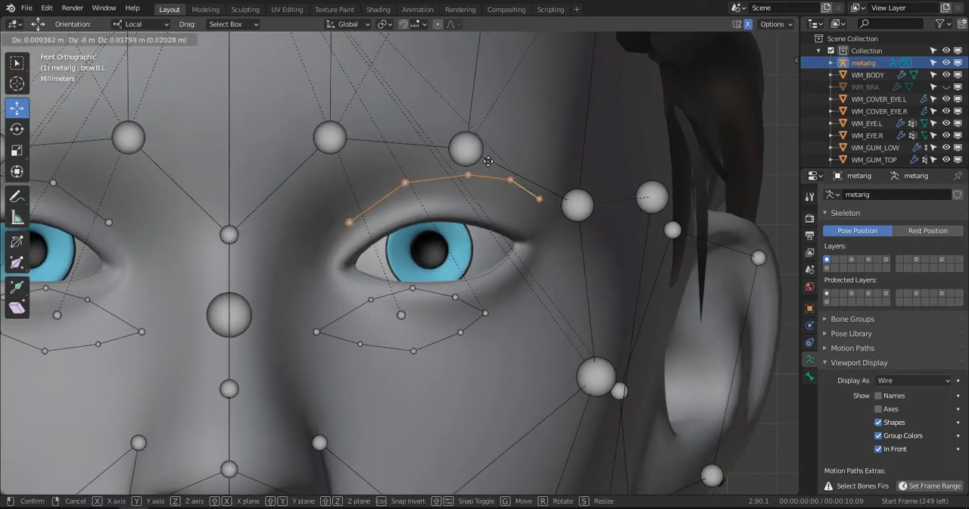
pyautogui.click(471, 153)
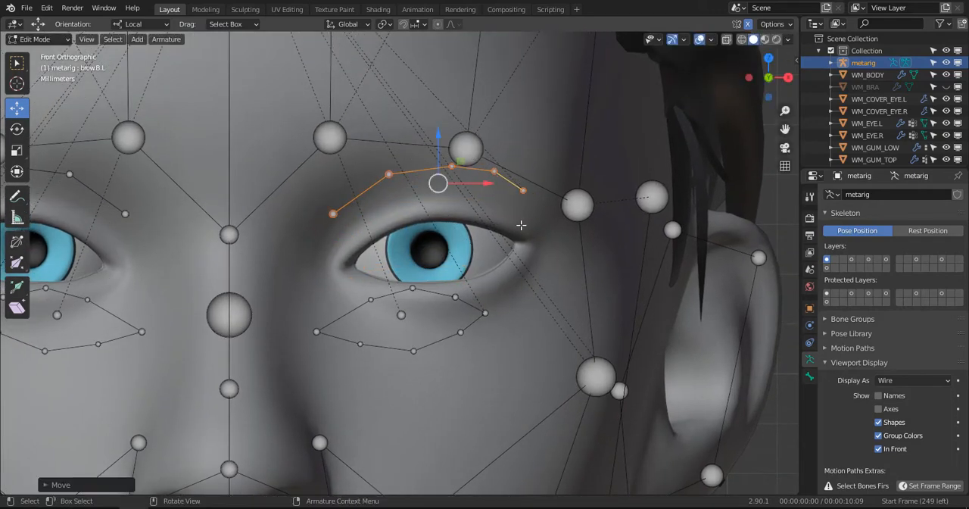
pyautogui.press('KP_3')
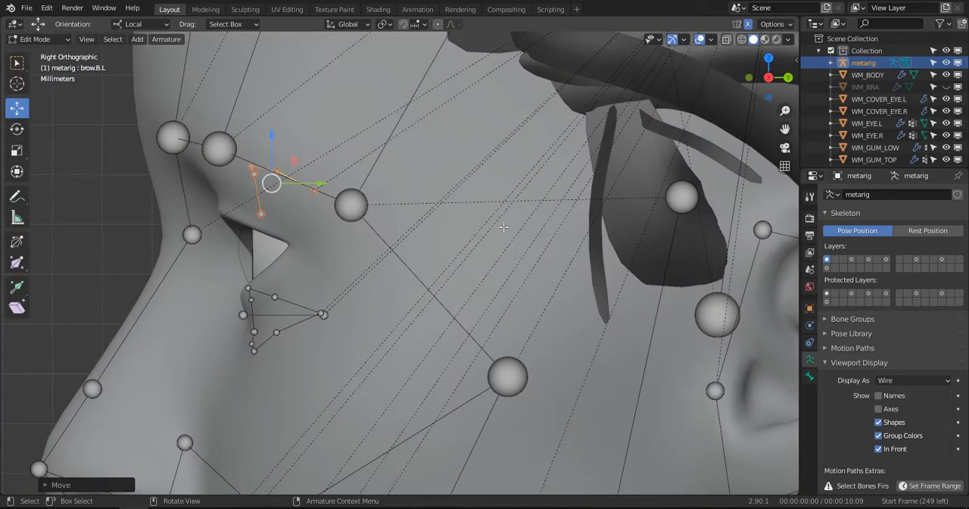
# - Select the end joint of brow.B.L.003, try displaying the bones as Octahedral and Envelope, and return to Wire
pyautogui.click(259, 209)
pyautogui.click(901, 381)
pyautogui.click(902, 392)
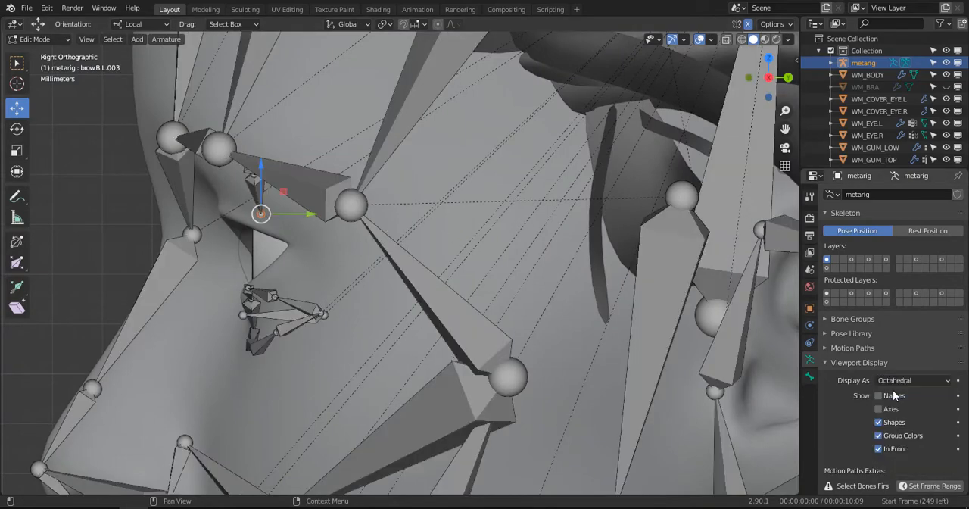
pyautogui.moveTo(356, 249)
pyautogui.mouseDown(button='middle')
pyautogui.moveTo(306, 227)
pyautogui.moveTo(391, 255)
pyautogui.moveTo(307, 234)
pyautogui.moveTo(324, 286)
pyautogui.moveTo(356, 250)
pyautogui.mouseUp(button='middle')
pyautogui.click(898, 380)
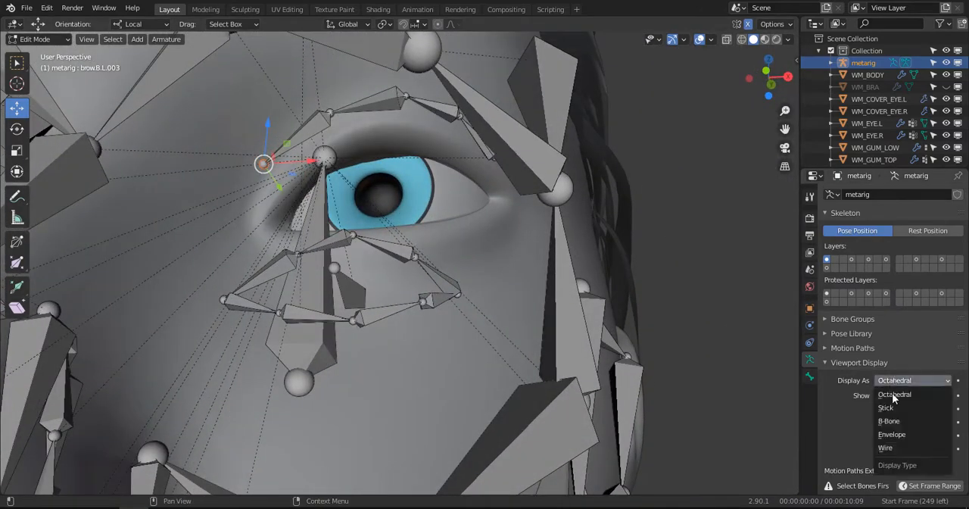
pyautogui.click(901, 443)
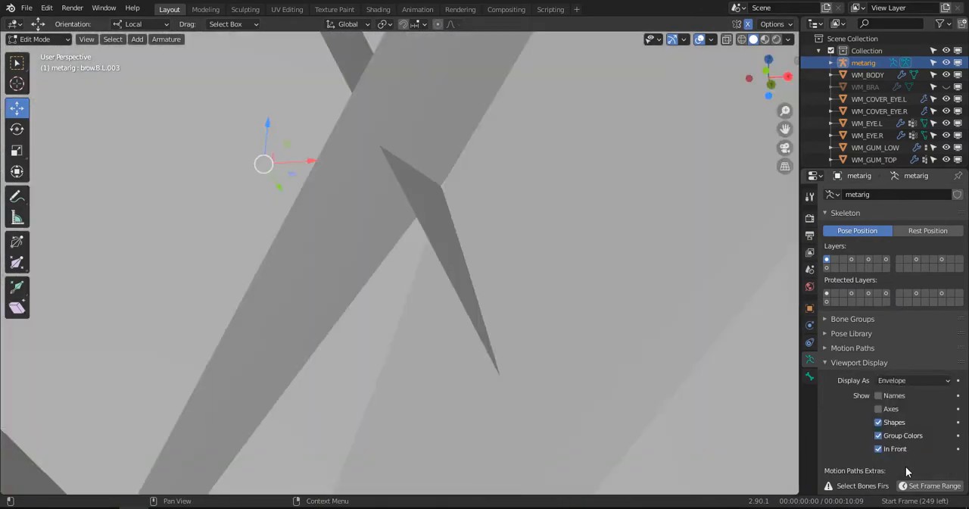
pyautogui.click(898, 380)
pyautogui.click(899, 450)
# - In front view, shift the inner end joint of the brow.B.L chain and the brow.B.L.002 joint beside it toward the nose
pyautogui.scroll(-1, 374, 213)
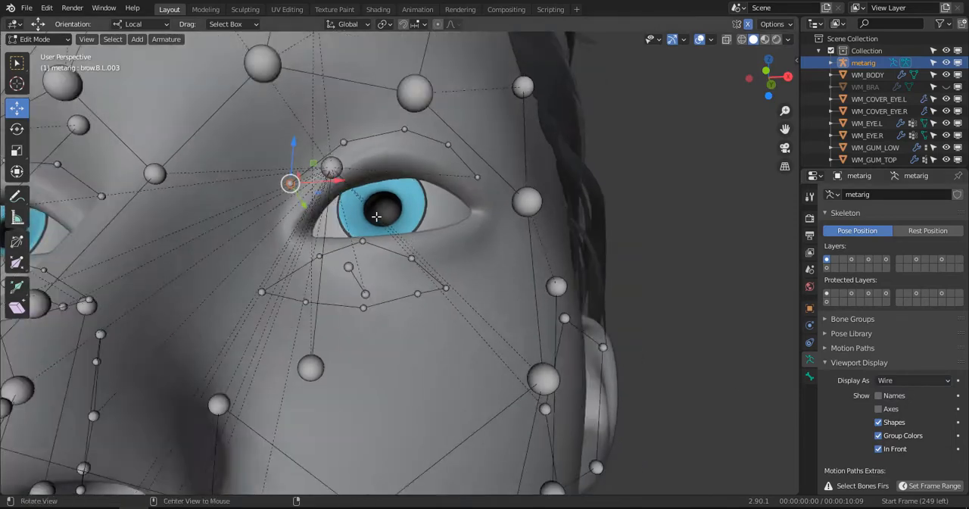
pyautogui.moveTo(374, 213); pyautogui.dragTo(288, 221, button='middle')
pyautogui.press('KP_1')
pyautogui.scroll(2, 328, 212)
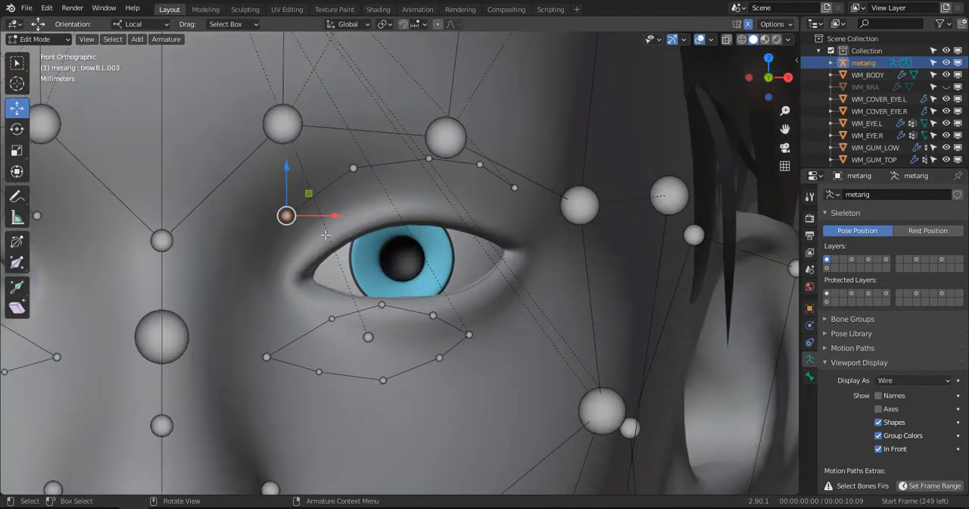
pyautogui.press('g')
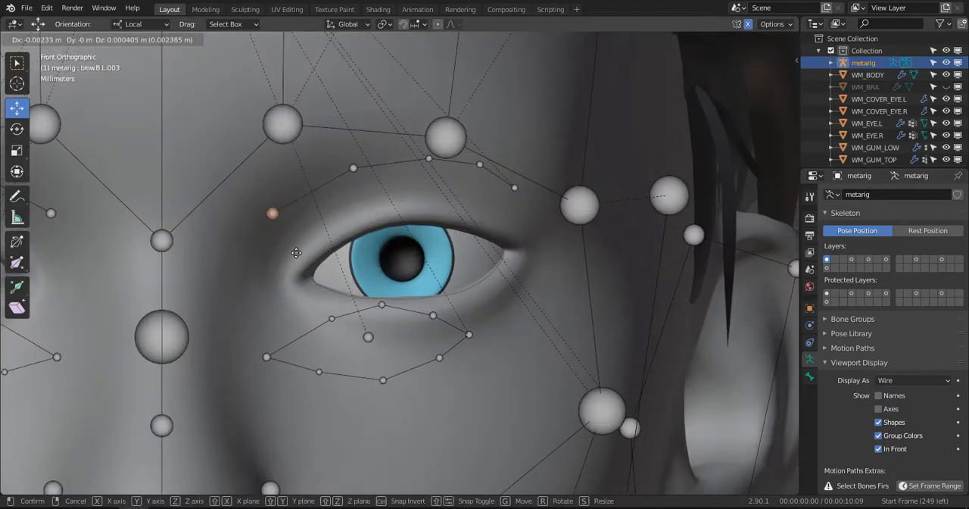
pyautogui.click(294, 253)
pyautogui.click(348, 167)
pyautogui.press('g')
pyautogui.click(316, 172)
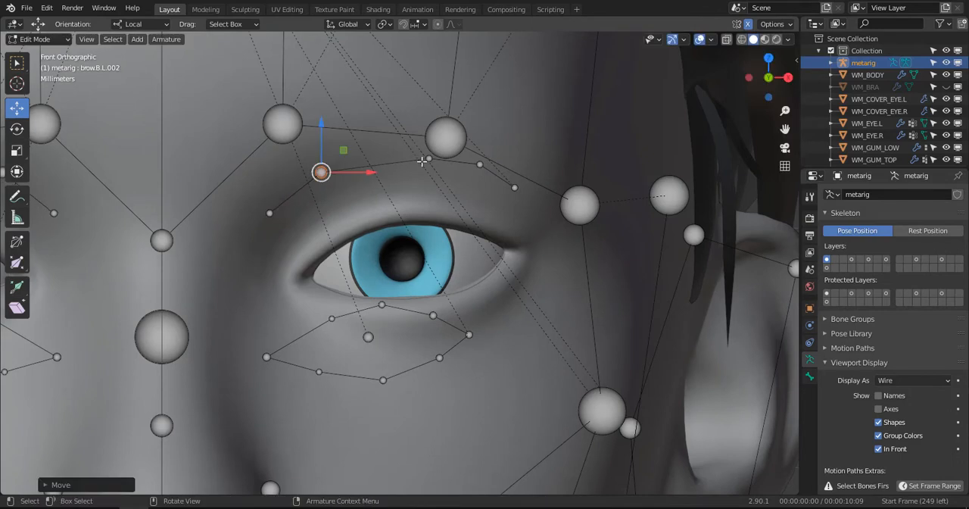
pyautogui.press('g')
pyautogui.click(445, 153)
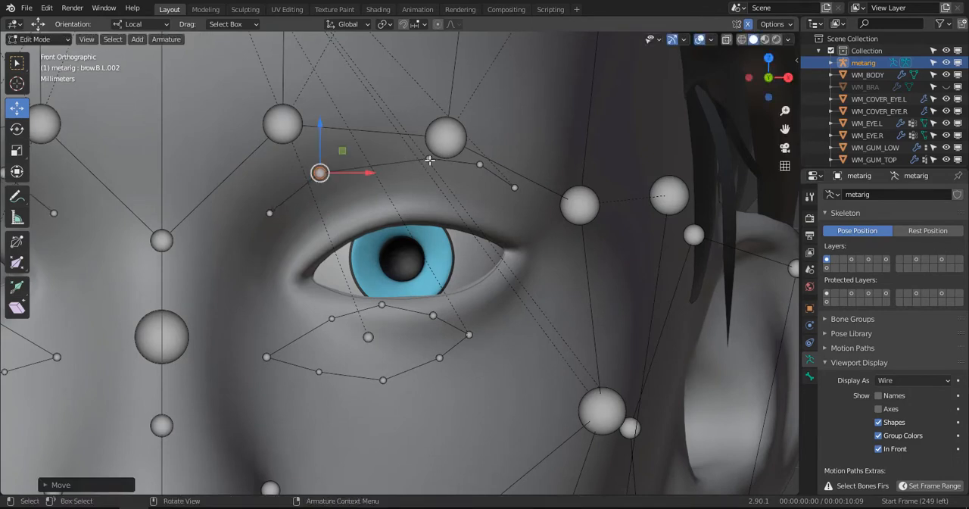
# - Move the brow.B.L.001 joint above the pupil slightly inward and up
pyautogui.click(429, 160)
pyautogui.press('g')
pyautogui.click(408, 155)
pyautogui.click(860, 465)
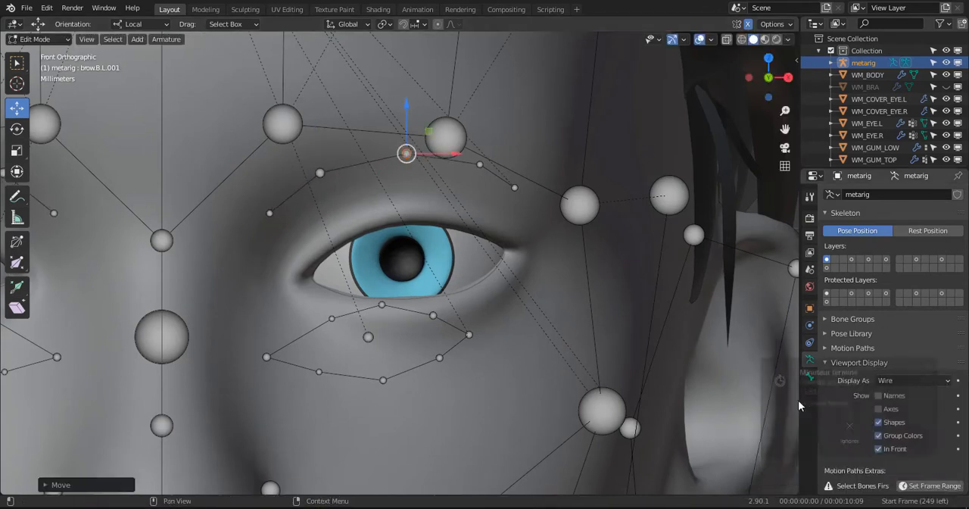
# - Move the outer end joint of the brow.B.L chain outward and down, and the joint next to it slightly outward and down
pyautogui.click(515, 188)
pyautogui.press('g')
pyautogui.click(553, 226)
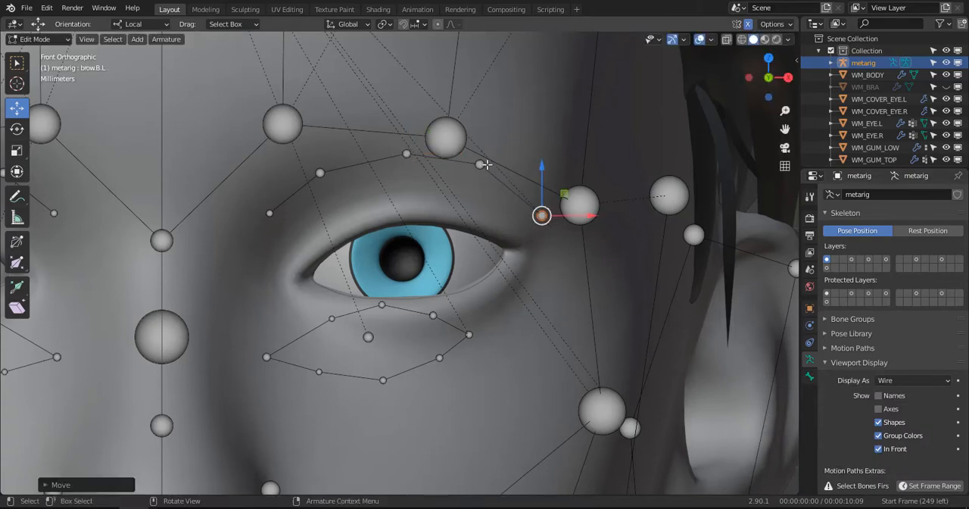
pyautogui.click(487, 165)
pyautogui.press('g')
pyautogui.click(493, 182)
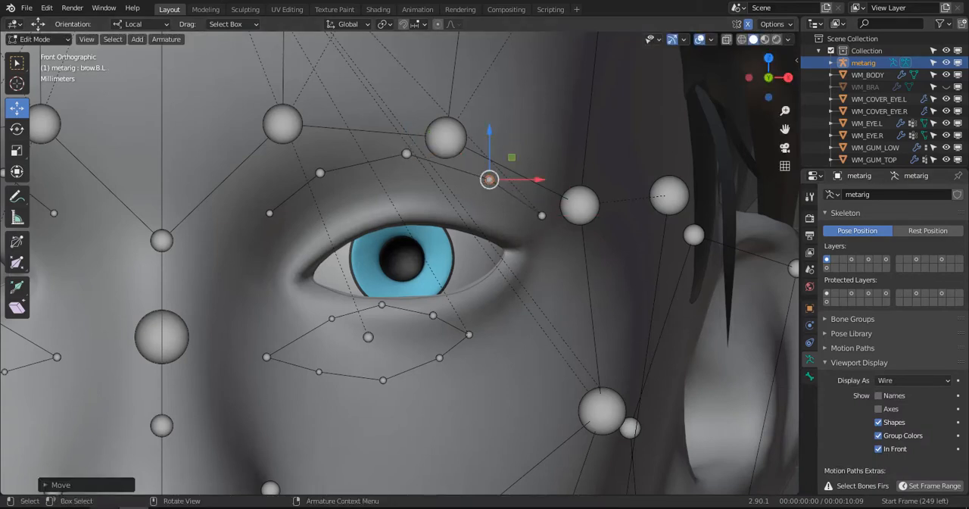
pyautogui.click(193, 508)
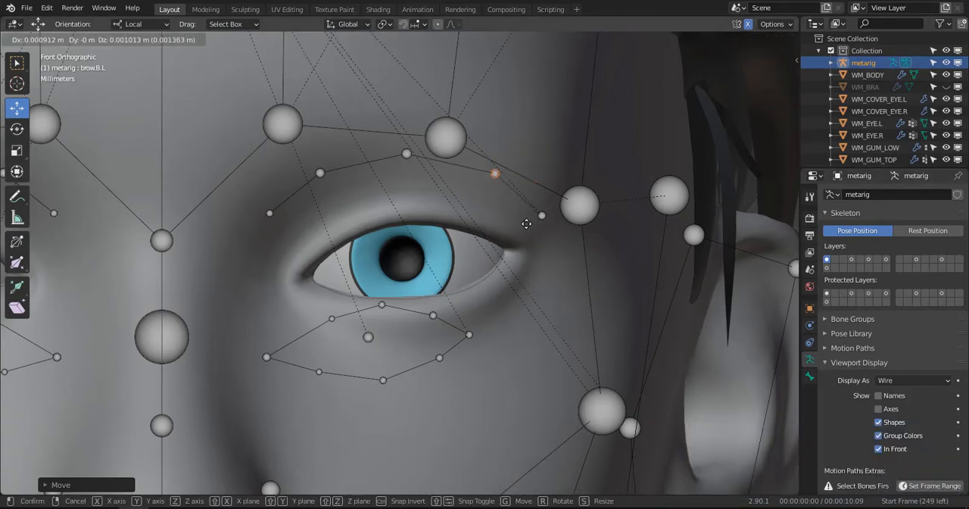
pyautogui.moveTo(521, 228); pyautogui.dragTo(465, 250, button='middle')
# - In side view, lower the joint at the end of brow.B.L along Z
pyautogui.press('KP_3')
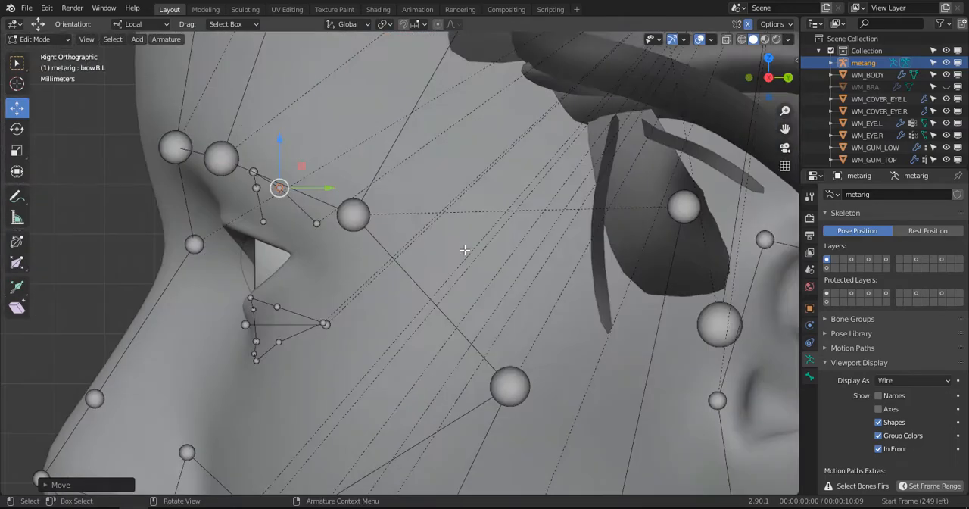
pyautogui.keyDown('shift'); pyautogui.moveTo(296, 238); pyautogui.dragTo(426, 271, button='middle'); pyautogui.keyUp('shift')
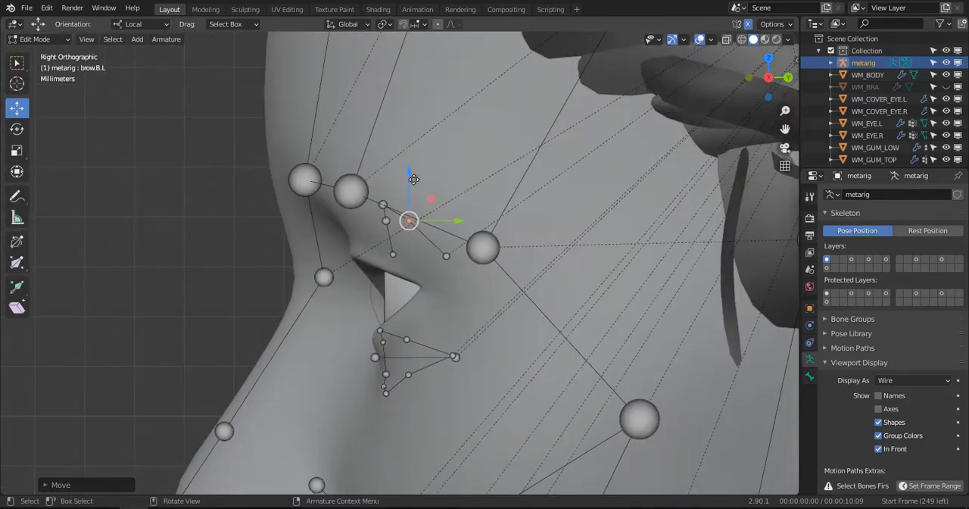
pyautogui.moveTo(414, 178); pyautogui.dragTo(415, 203)
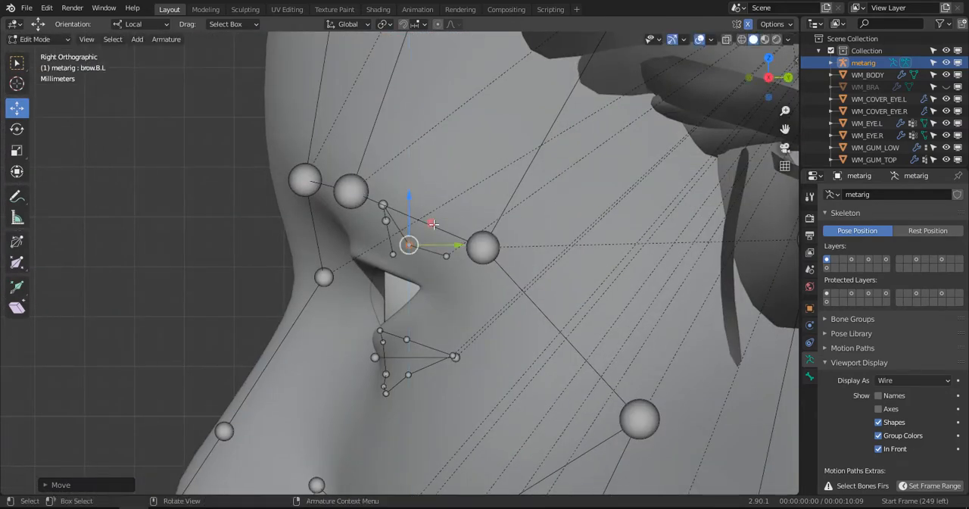
# - Move the brow.B.L.002 joint forward along Y to the face surface and slightly down along Z
pyautogui.click(389, 223)
pyautogui.press('g')
pyautogui.press('y')
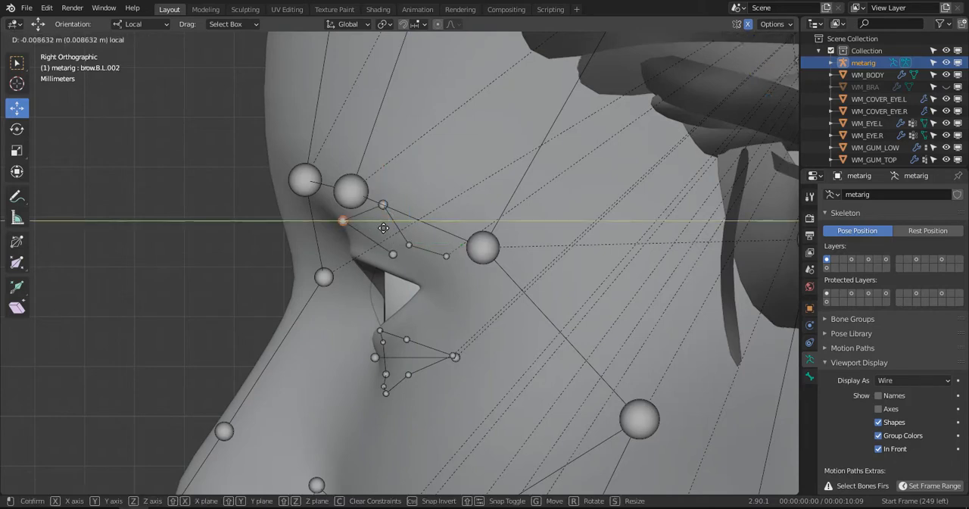
pyautogui.moveTo(383, 228); pyautogui.dragTo(385, 228)
pyautogui.moveTo(348, 182); pyautogui.dragTo(351, 197)
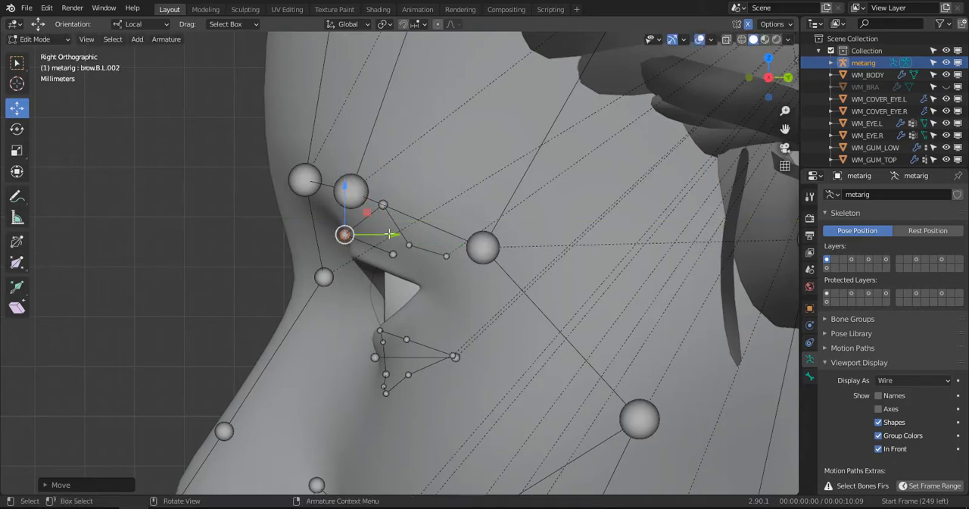
pyautogui.moveTo(389, 234); pyautogui.dragTo(399, 234)
# - Move the brow.B.L.001 joint forward and down just above the brow.B.L.002 joint, and reselect the brow.B.L end joint
pyautogui.click(384, 204)
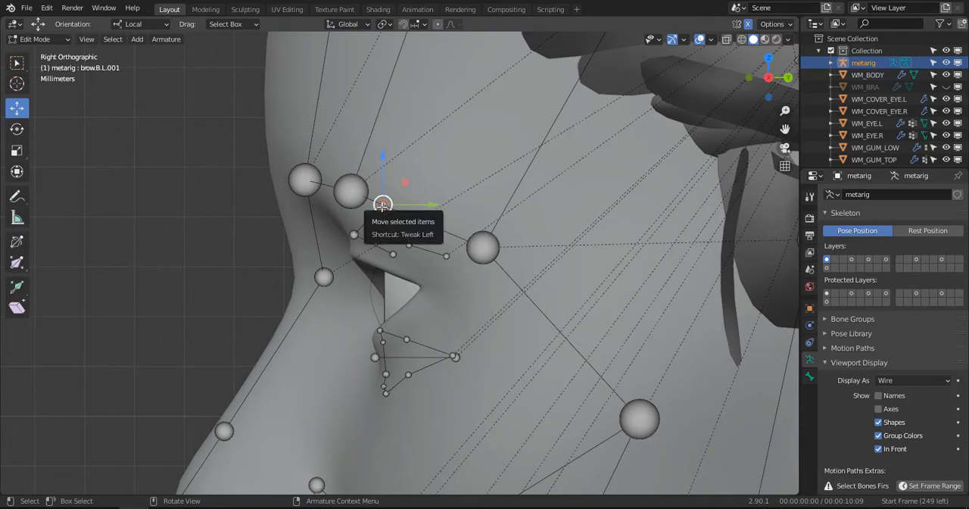
pyautogui.moveTo(384, 205); pyautogui.dragTo(343, 220)
pyautogui.click(417, 244)
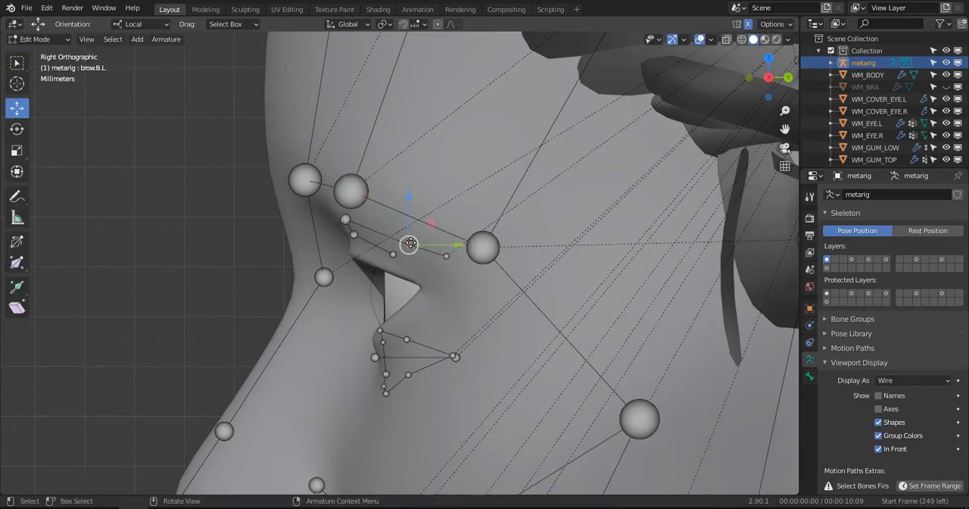
pyautogui.moveTo(416, 244)
pyautogui.mouseDown()
pyautogui.moveTo(447, 263)
pyautogui.moveTo(411, 247)
pyautogui.mouseUp()
pyautogui.click(414, 244)
# - In front view, raise the brow.B.L end joint along Z and nudge the chain's innermost joint slightly down along Z
pyautogui.moveTo(404, 258); pyautogui.dragTo(527, 219, button='middle')
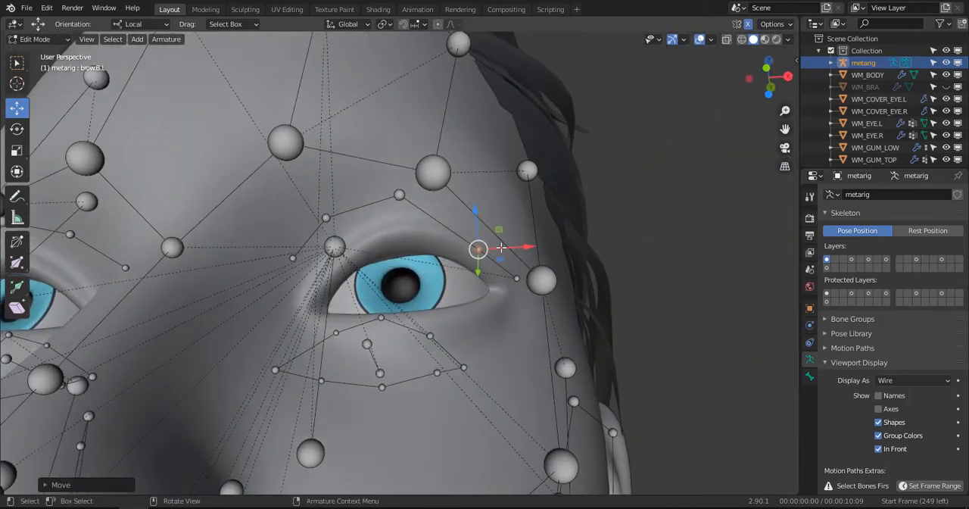
pyautogui.press('KP_1')
pyautogui.moveTo(480, 200); pyautogui.dragTo(493, 183)
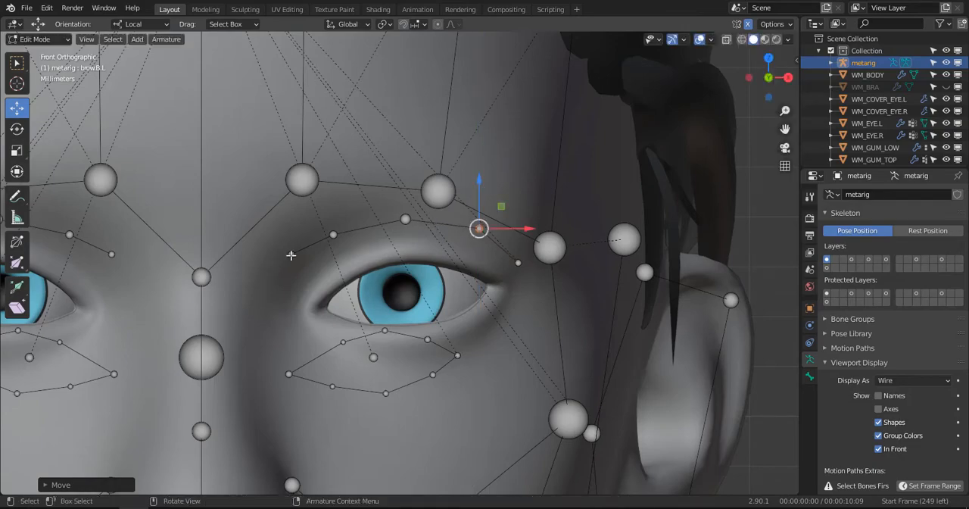
pyautogui.click(291, 256)
pyautogui.moveTo(295, 218); pyautogui.dragTo(297, 226)
# - Move the brow.B.L end joint forward along Y so it follows the curve of the face
pyautogui.moveTo(427, 272); pyautogui.dragTo(367, 354, button='middle')
pyautogui.click(471, 288)
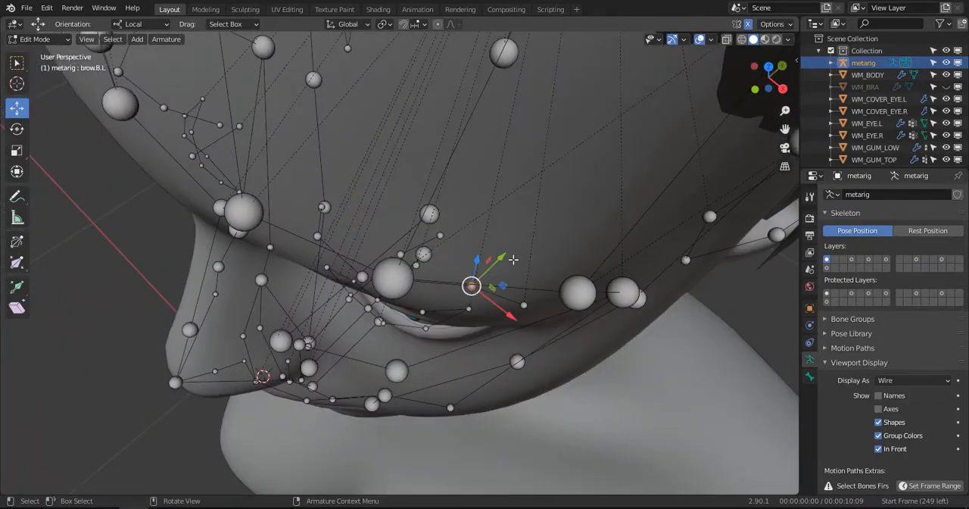
pyautogui.moveTo(513, 260); pyautogui.dragTo(491, 281)
pyautogui.click(483, 295)
pyautogui.moveTo(483, 295); pyautogui.dragTo(499, 254, button='middle')
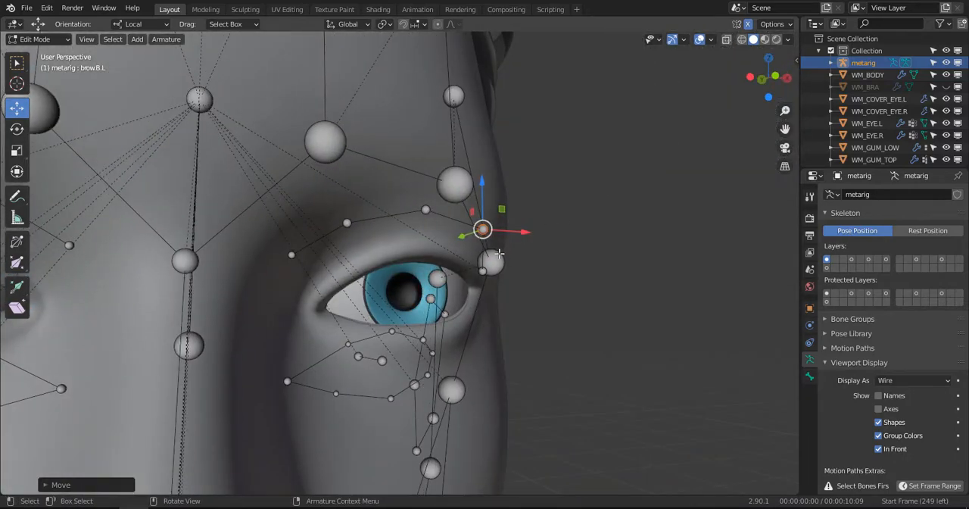
# - Select the whole left eyelid bone loop with the eye.L bone and move it up so it centres on the left eye
pyautogui.press('KP_1')
pyautogui.scroll(4, 469, 359)
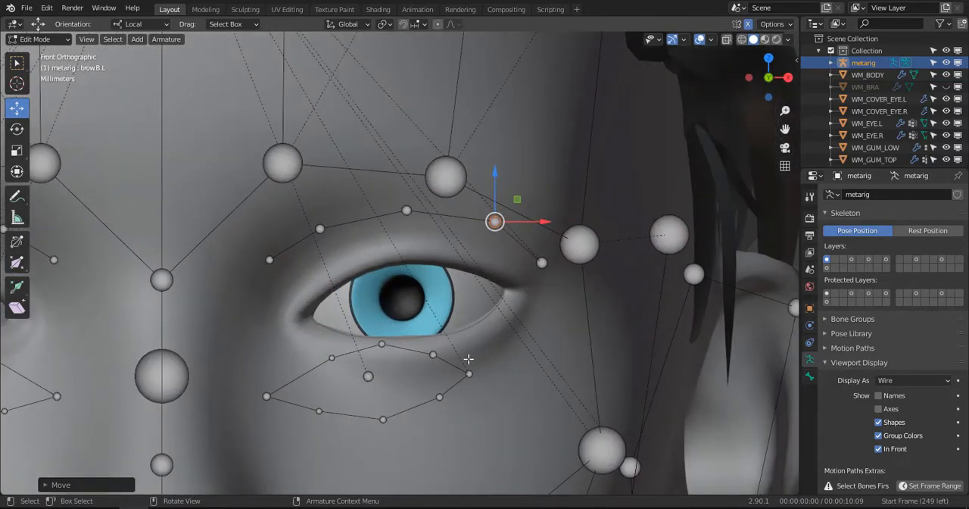
pyautogui.click(468, 371)
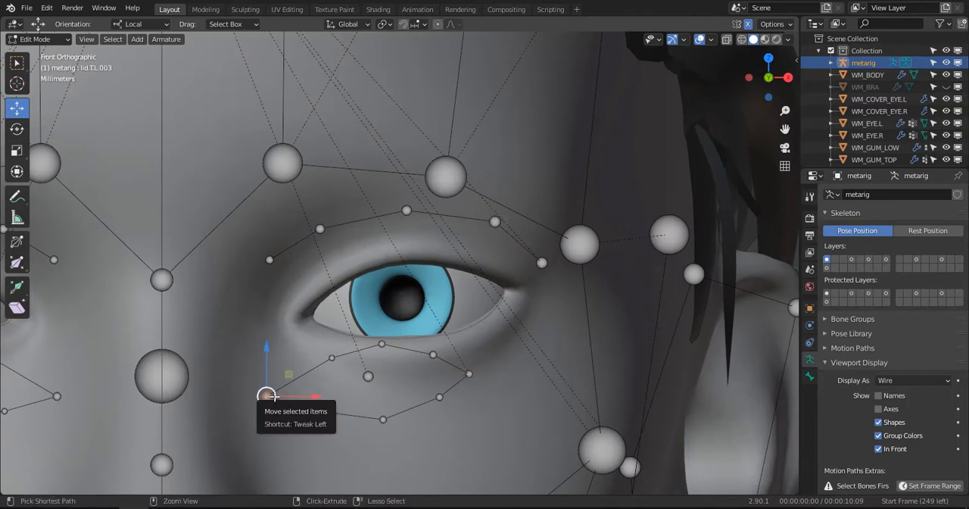
pyautogui.keyDown('ctrl'); pyautogui.click(274, 395); pyautogui.keyUp('ctrl')
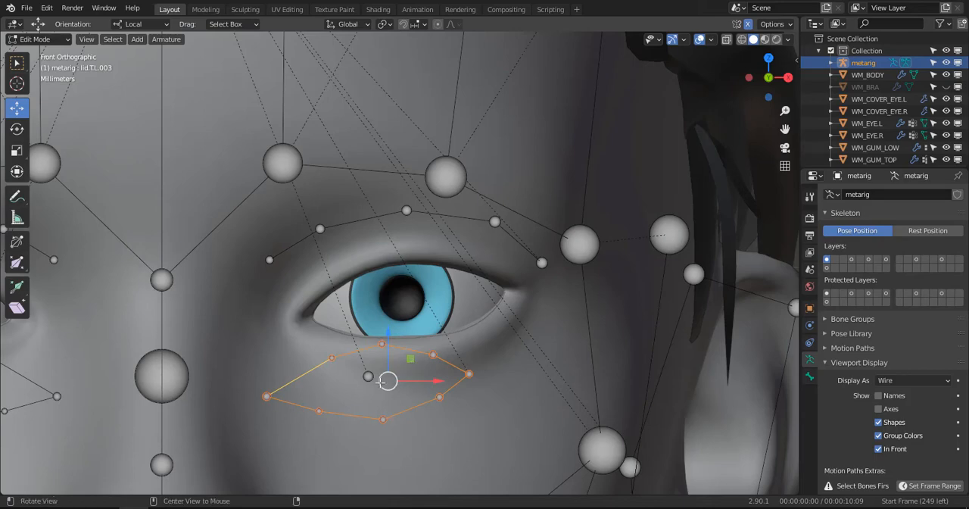
pyautogui.moveTo(380, 382); pyautogui.dragTo(360, 379, button='middle')
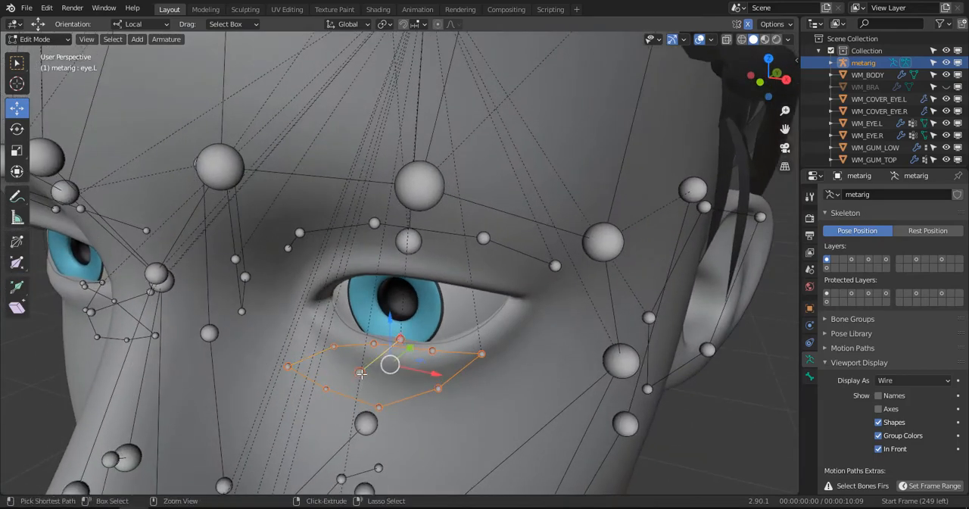
pyautogui.press('KP_1')
pyautogui.moveTo(392, 380); pyautogui.dragTo(415, 299)
# - Move the three upper-lid joints of the left eye up onto the eyelid, spreading the inner and outer ones apart
pyautogui.click(362, 279)
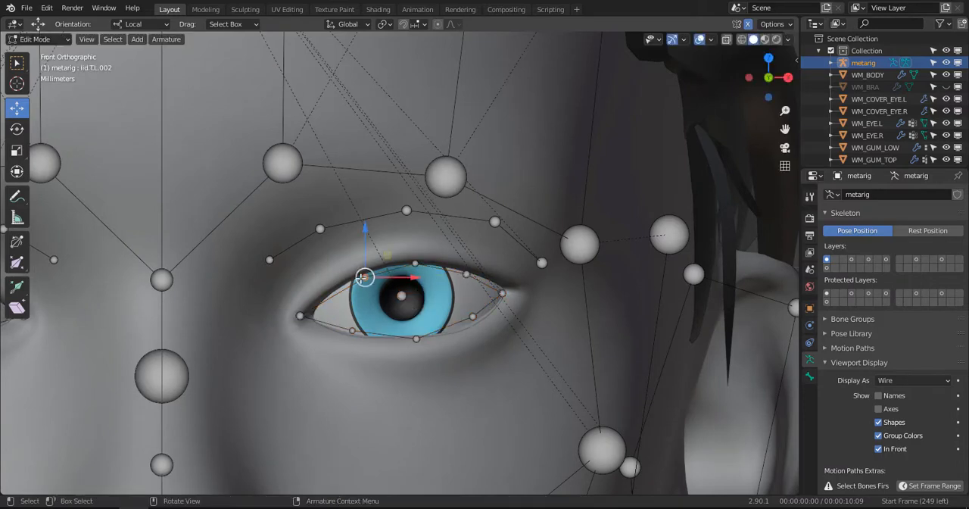
pyautogui.moveTo(362, 279); pyautogui.dragTo(344, 262)
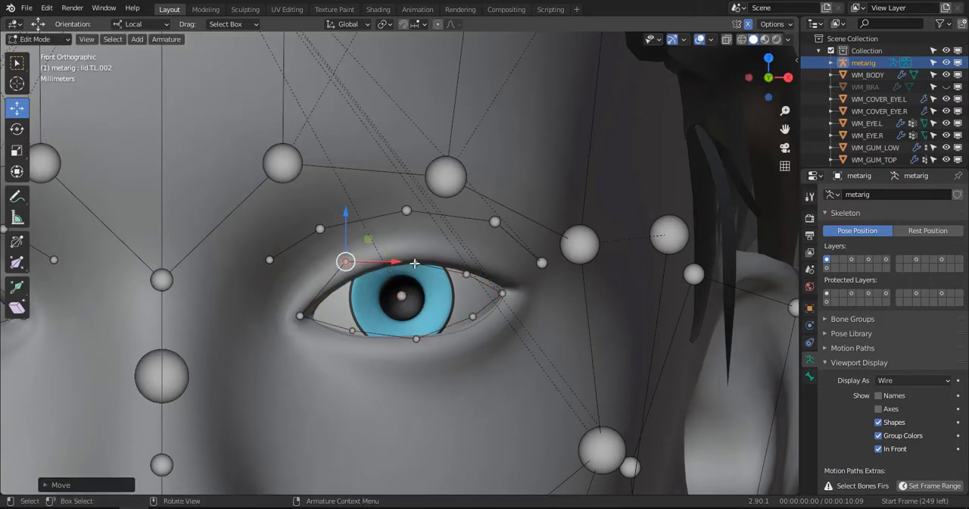
pyautogui.moveTo(415, 263); pyautogui.dragTo(418, 239)
pyautogui.moveTo(467, 274); pyautogui.dragTo(489, 262)
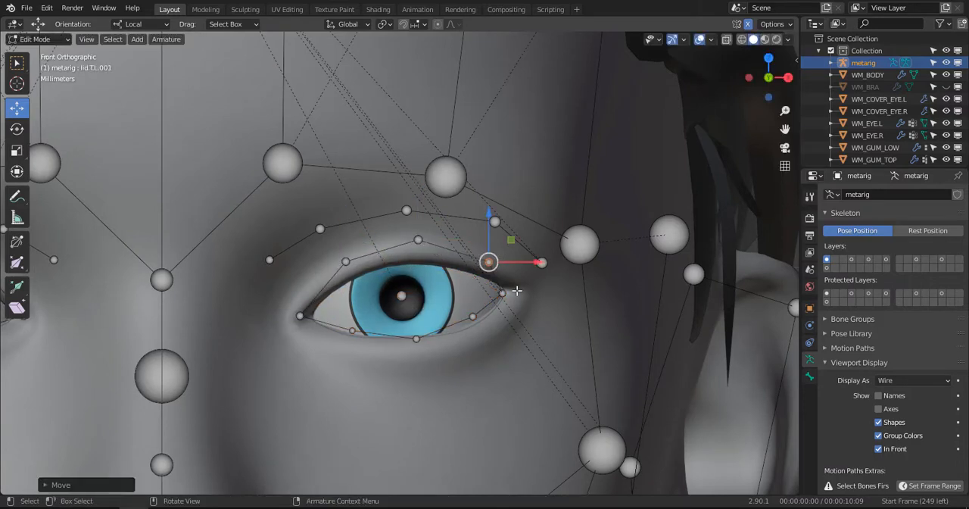
# - Move the lid.B.L.003 joint outward and slightly up to the outer corner of the left eye
pyautogui.moveTo(516, 292); pyautogui.dragTo(513, 290)
pyautogui.press('c')
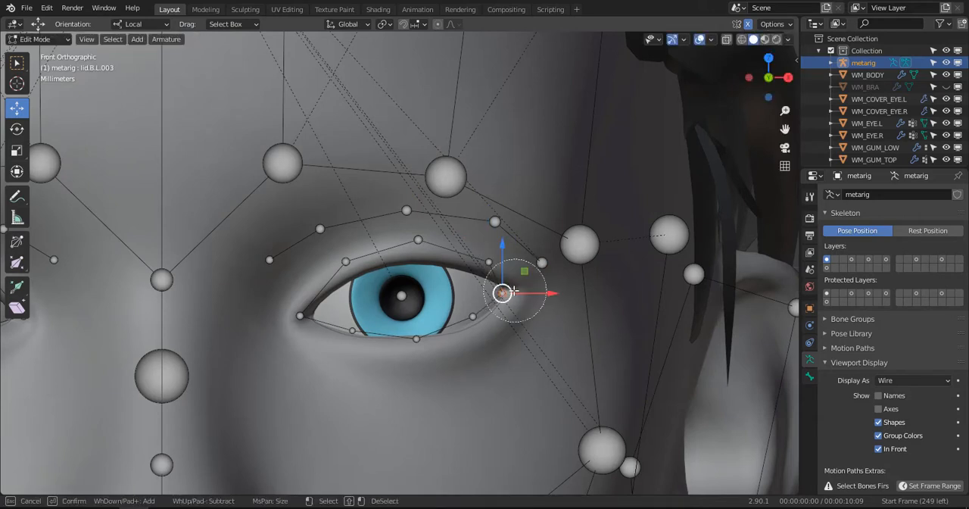
pyautogui.rightClick(509, 293)
pyautogui.press('g')
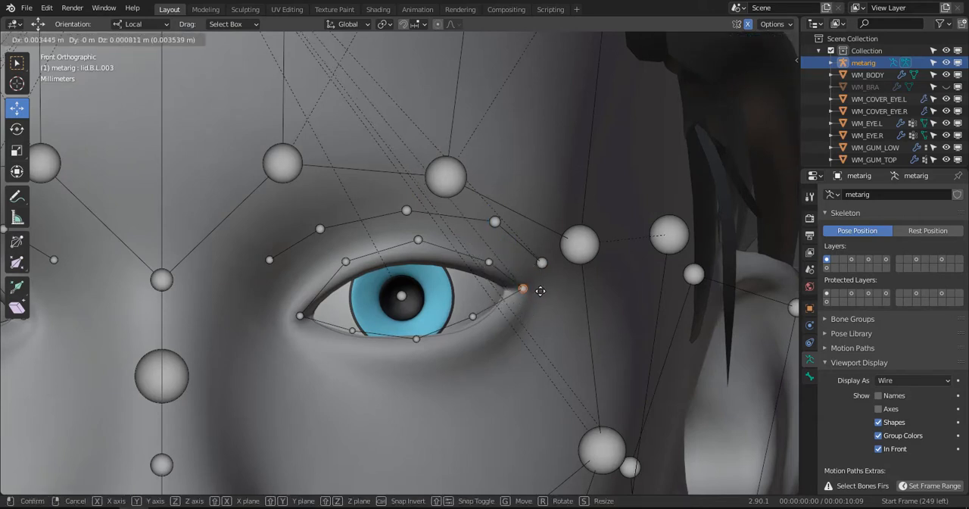
pyautogui.click(542, 291)
# - Move the lid.B.L.002 joint and the middle lower-lid joint down onto the left lower eyelid
pyautogui.click(473, 317)
pyautogui.press('g')
pyautogui.click(485, 351)
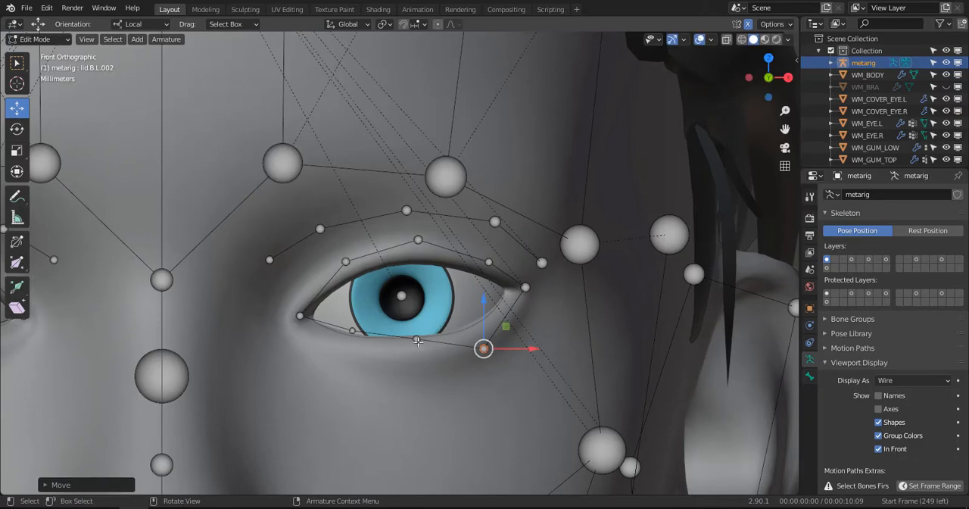
pyautogui.click(417, 339)
pyautogui.press('g')
pyautogui.click(372, 364)
# - Move the inner lower-lid joint of the left eye, lid.B.L, down and slightly inward below the lower eyelid edge
pyautogui.click(352, 334)
pyautogui.press('g')
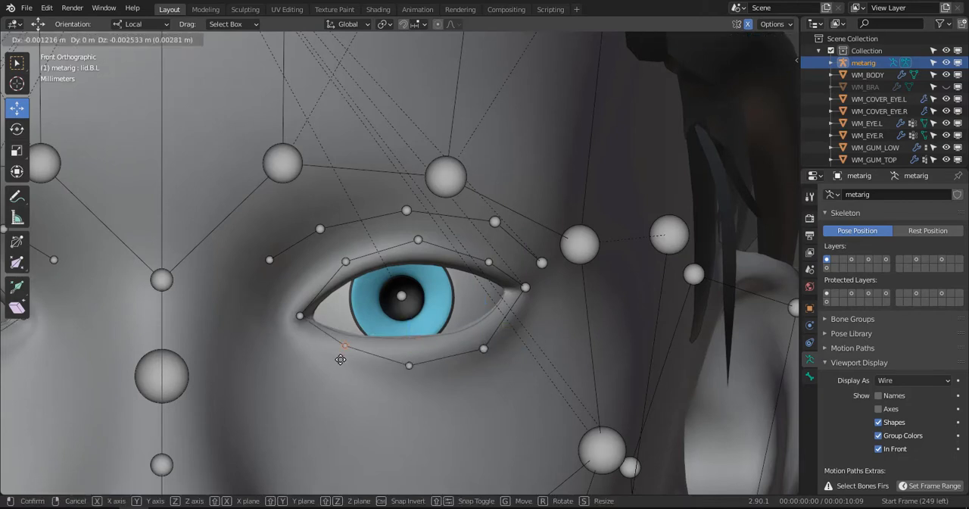
pyautogui.click(342, 362)
# - Move the lid.T.L.003 joint outward past the left eye's inner corner toward the nose and adjust its depth to the face surface
pyautogui.click(301, 315)
pyautogui.press('g')
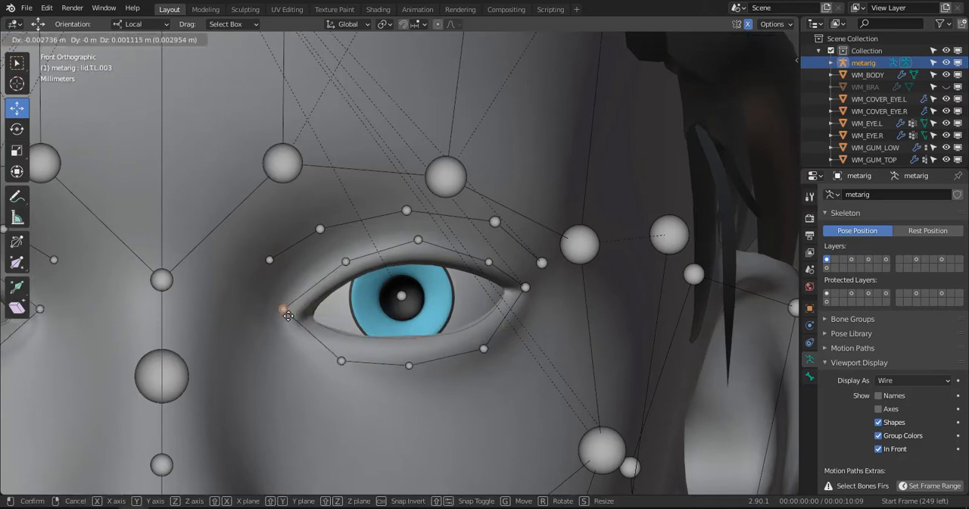
pyautogui.click(285, 319)
pyautogui.scroll(-2, 363, 320)
pyautogui.moveTo(421, 308); pyautogui.dragTo(368, 300, button='middle')
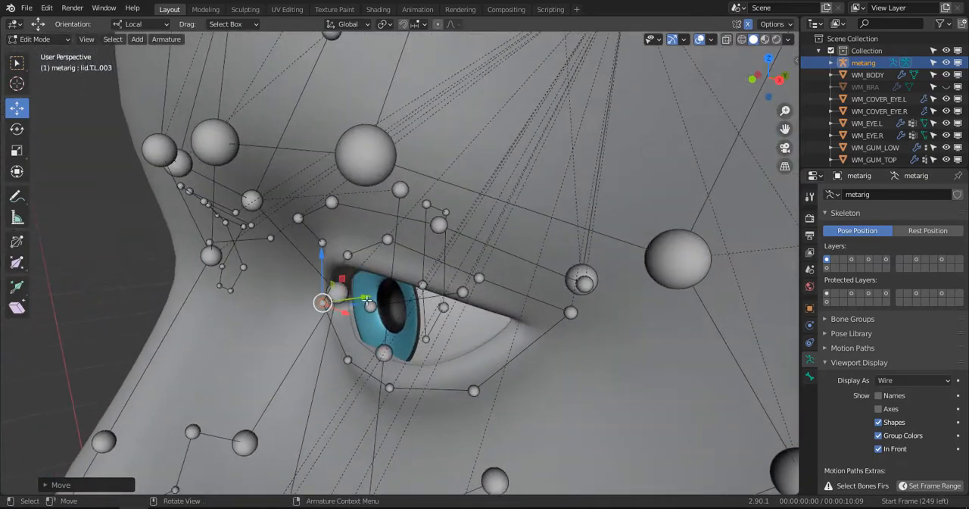
pyautogui.moveTo(369, 299); pyautogui.dragTo(386, 303)
pyautogui.moveTo(389, 308); pyautogui.dragTo(478, 254, button='middle')
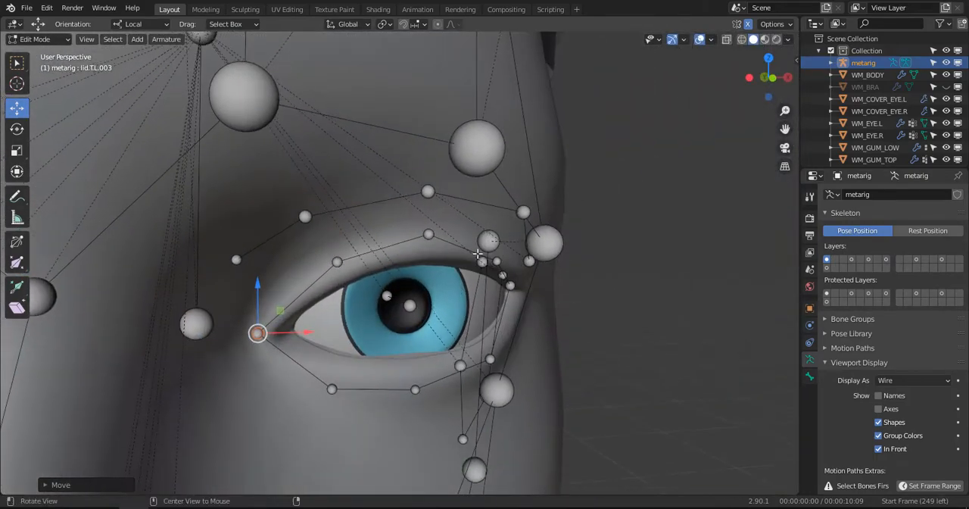
# - Adjust the depth of the left eye's middle upper-lid joint and lid.T.L.002 joint so they follow the eyelid surface
pyautogui.click(425, 240)
pyautogui.moveTo(426, 239)
pyautogui.mouseDown(button='middle')
pyautogui.moveTo(485, 260)
pyautogui.moveTo(439, 232)
pyautogui.moveTo(445, 208)
pyautogui.moveTo(436, 250)
pyautogui.mouseUp(button='middle')
pyautogui.moveTo(408, 244); pyautogui.dragTo(425, 249)
pyautogui.moveTo(425, 249); pyautogui.dragTo(350, 280, button='middle')
pyautogui.click(333, 259)
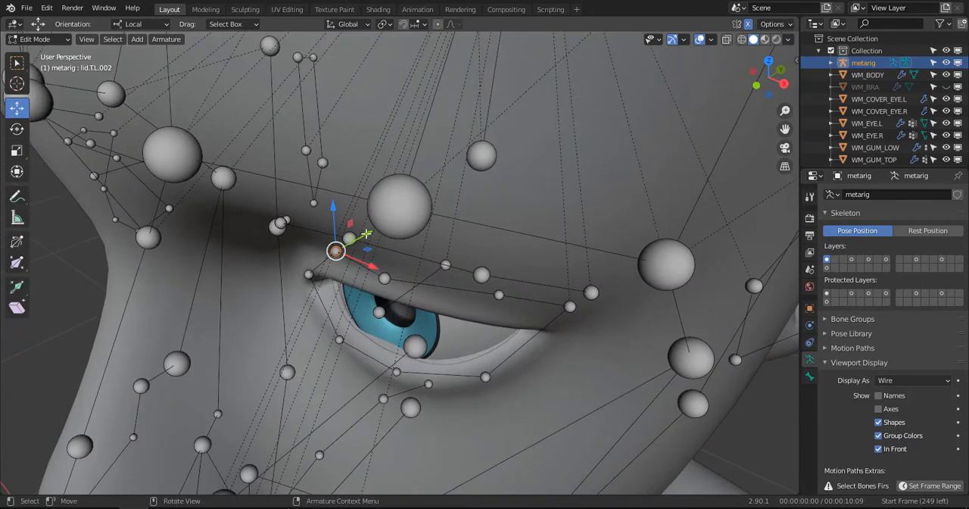
pyautogui.moveTo(365, 236); pyautogui.dragTo(359, 244)
pyautogui.moveTo(359, 245); pyautogui.dragTo(395, 212, button='middle')
pyautogui.moveTo(326, 217); pyautogui.dragTo(326, 225)
# - Adjust the depth of the outer upper-lid joint of the left eye so it sits on the eyelid surface
pyautogui.click(509, 264)
pyautogui.moveTo(509, 263); pyautogui.dragTo(522, 282, button='middle')
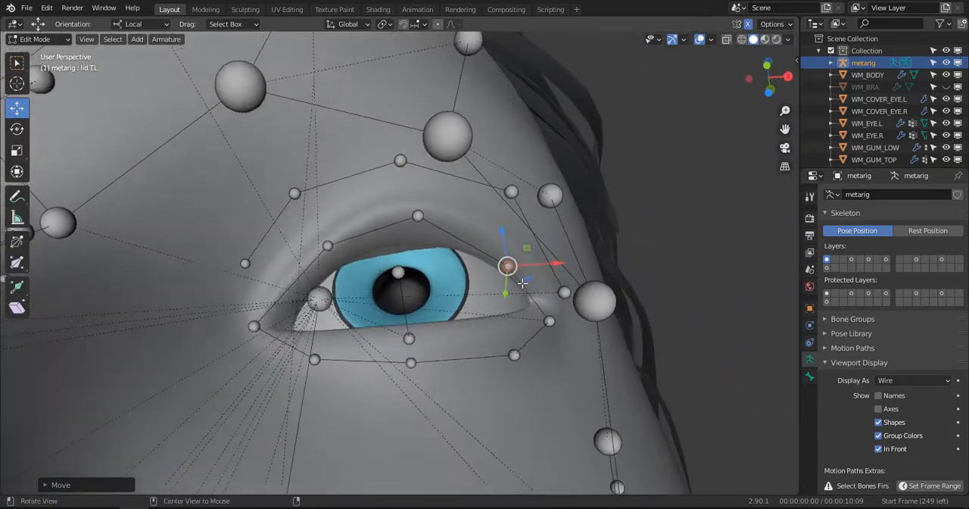
pyautogui.moveTo(510, 294); pyautogui.dragTo(515, 283)
pyautogui.moveTo(516, 281); pyautogui.dragTo(516, 283)
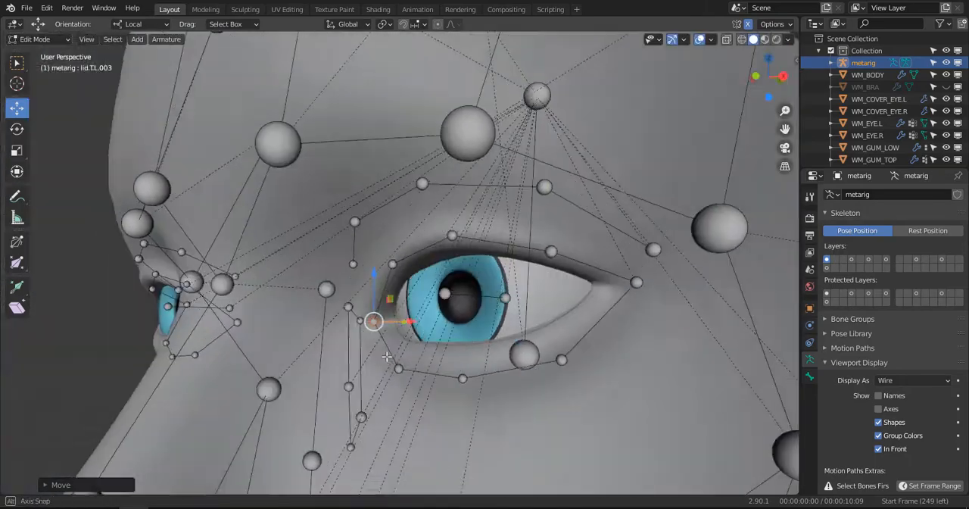
pyautogui.moveTo(420, 324); pyautogui.dragTo(471, 335, button='middle')
# - Reposition the left eye's lid.B.L.002 joint and middle lower-lid joint so both follow the lower eyelid surface
pyautogui.click(580, 339)
pyautogui.moveTo(582, 339); pyautogui.dragTo(593, 355, button='middle')
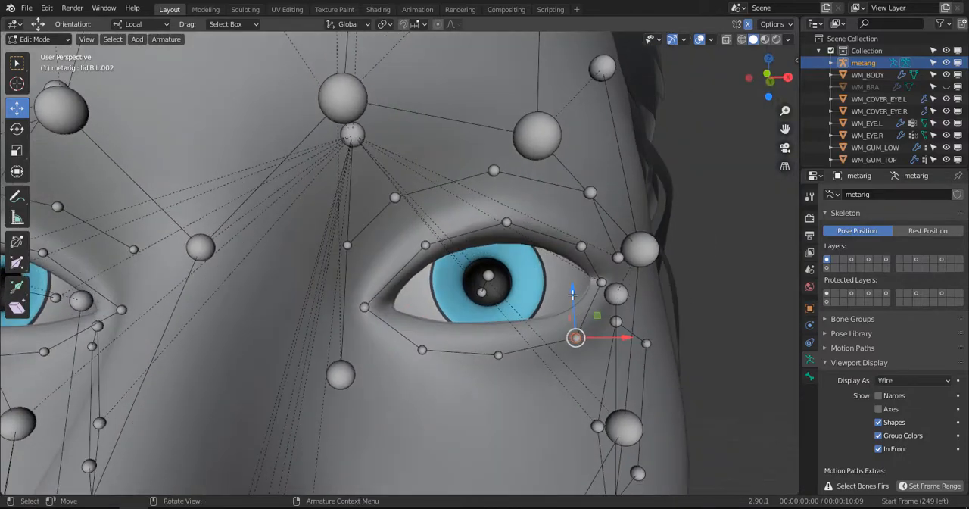
pyautogui.moveTo(573, 294); pyautogui.dragTo(489, 213, button='middle')
pyautogui.click(565, 288)
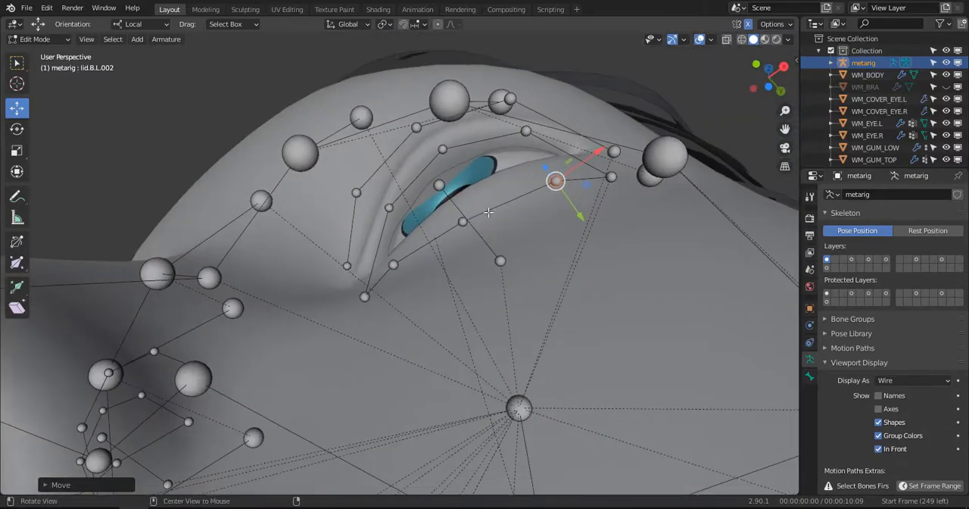
pyautogui.click(462, 222)
pyautogui.keyDown('alt'); pyautogui.moveTo(462, 223); pyautogui.dragTo(508, 223); pyautogui.keyUp('alt')
pyautogui.moveTo(516, 293); pyautogui.dragTo(518, 278)
pyautogui.moveTo(521, 265); pyautogui.dragTo(521, 357, button='middle')
# - Move the lid.B.L.003 joint forward along the Y axis to the outer corner of the left eye
pyautogui.moveTo(578, 301); pyautogui.dragTo(560, 262, button='middle')
pyautogui.press('g')
pyautogui.press('y')
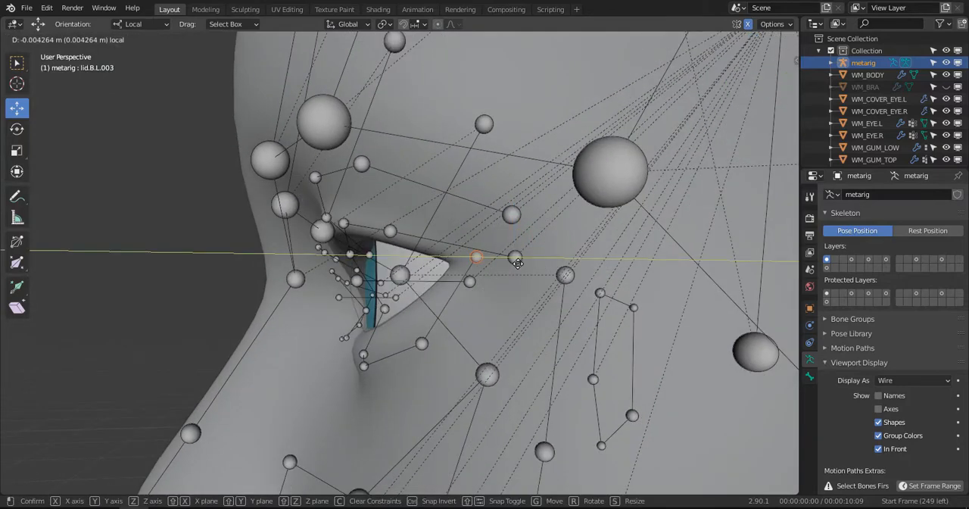
pyautogui.press('Escape')
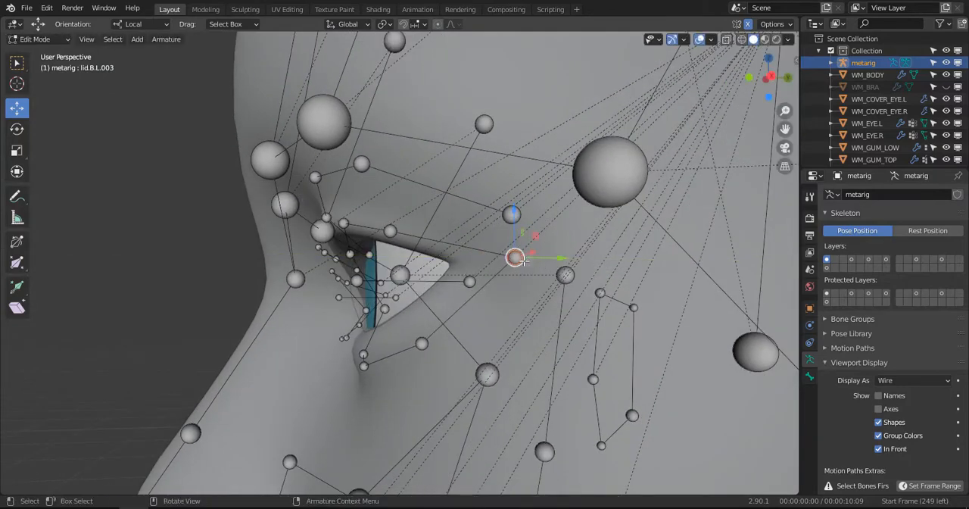
pyautogui.moveTo(548, 258); pyautogui.dragTo(436, 349)
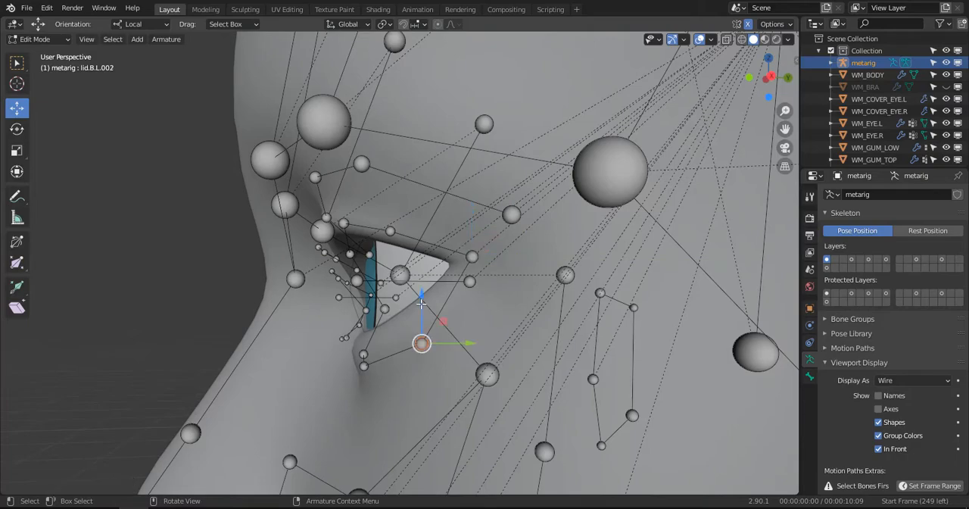
# - Refit the lid.B.L.002 joint to the outer part of the left lower eyelid from the side
pyautogui.press('g')
pyautogui.click(423, 281)
pyautogui.moveTo(423, 281); pyautogui.dragTo(515, 263, button='middle')
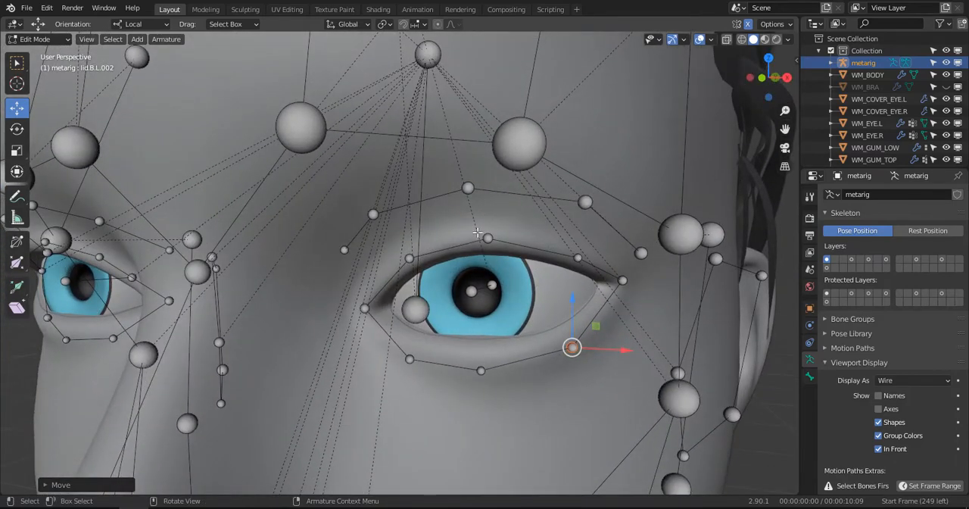
# - Raise the three upper-lid joints of the left eye slightly in the front view
pyautogui.press('KP_1')
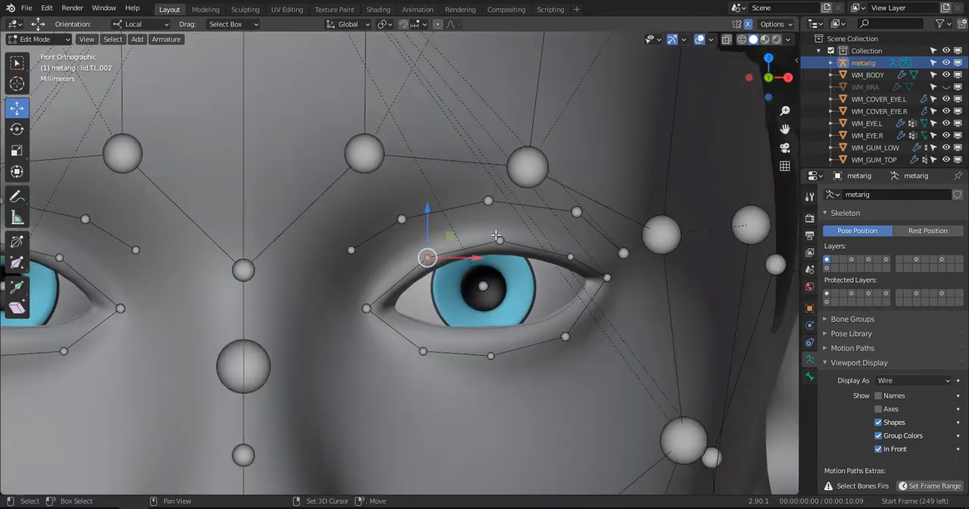
pyautogui.moveTo(466, 203); pyautogui.dragTo(465, 196)
pyautogui.click(554, 235)
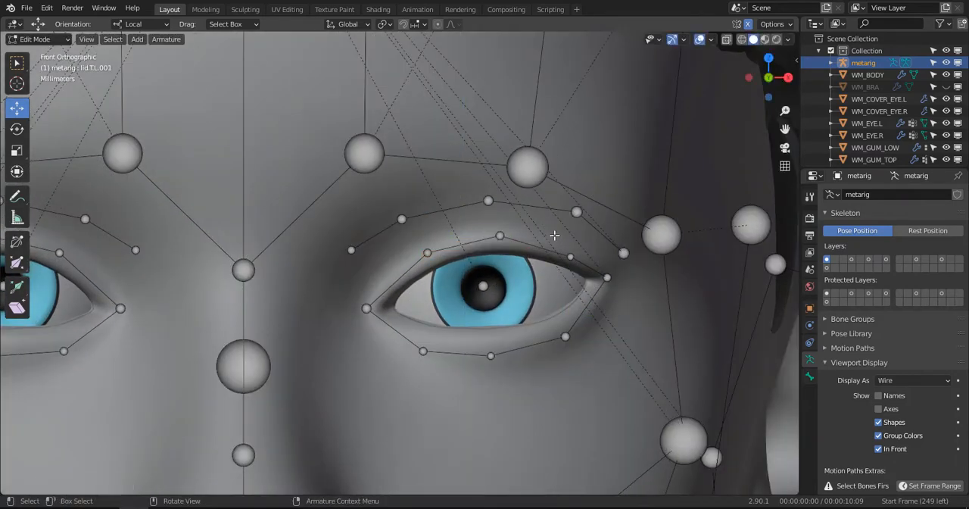
pyautogui.moveTo(571, 221); pyautogui.dragTo(571, 213)
# - Display the metarig bones as Octahedral and check the fitted face and eyelid bones
pyautogui.moveTo(499, 281); pyautogui.dragTo(449, 265, button='middle')
pyautogui.scroll(-4, 477, 297)
pyautogui.keyDown('alt'); pyautogui.scroll(-1, 526, 242); pyautogui.keyUp('alt')
pyautogui.scroll(-1, 522, 245)
pyautogui.keyDown('shift'); pyautogui.moveTo(449, 265); pyautogui.dragTo(599, 297, button='middle'); pyautogui.keyUp('shift')
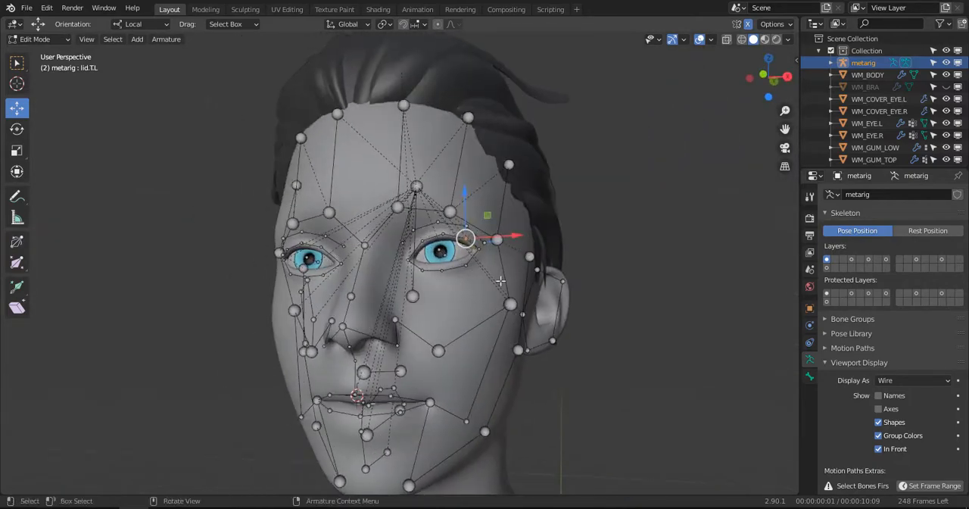
pyautogui.scroll(3, 677, 299)
pyautogui.click(887, 379)
pyautogui.click(894, 392)
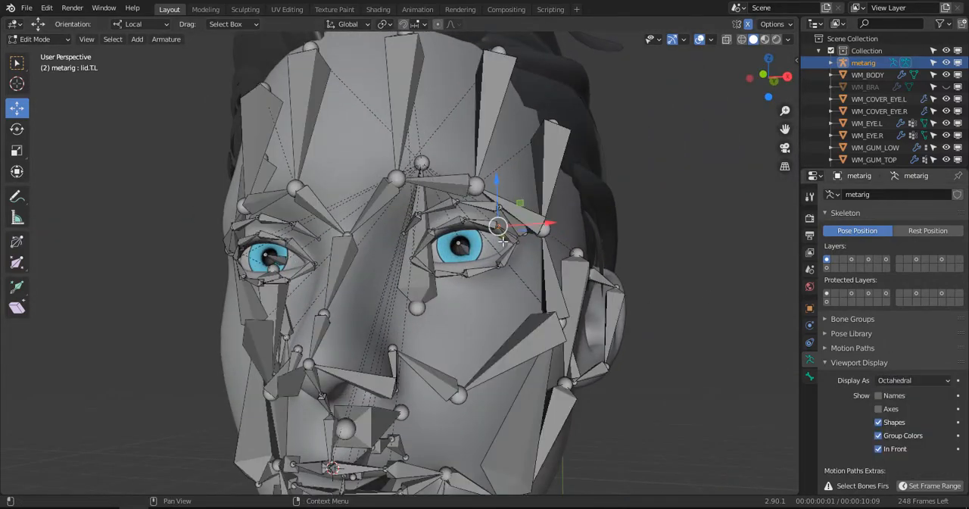
pyautogui.moveTo(492, 231); pyautogui.dragTo(492, 259, button='middle')
pyautogui.scroll(1, 435, 241)
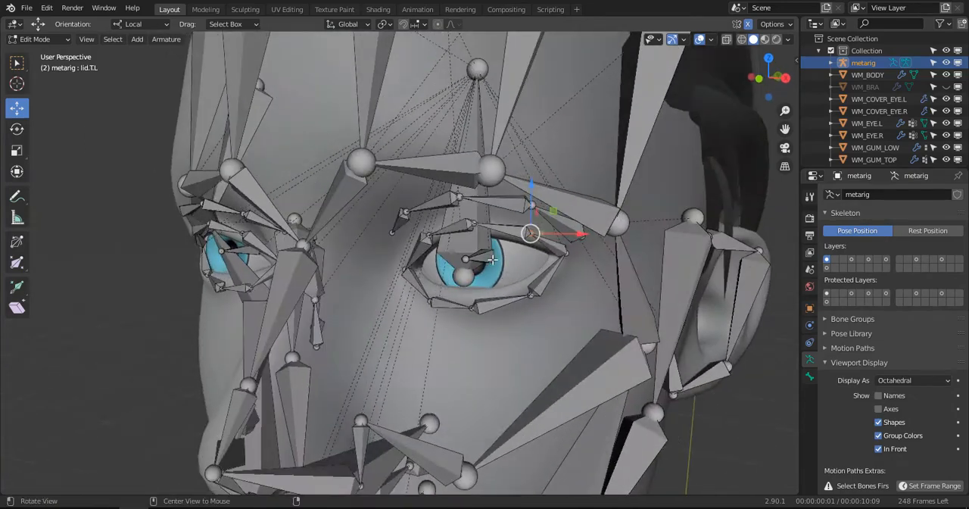
# - Return to Object Mode, show the scene in wireframe, and select the left eyeball object WM_EYE.L
pyautogui.hotkey('ctrl', 'Tab')
pyautogui.click(400, 275)
pyautogui.scroll(-5, 468, 273)
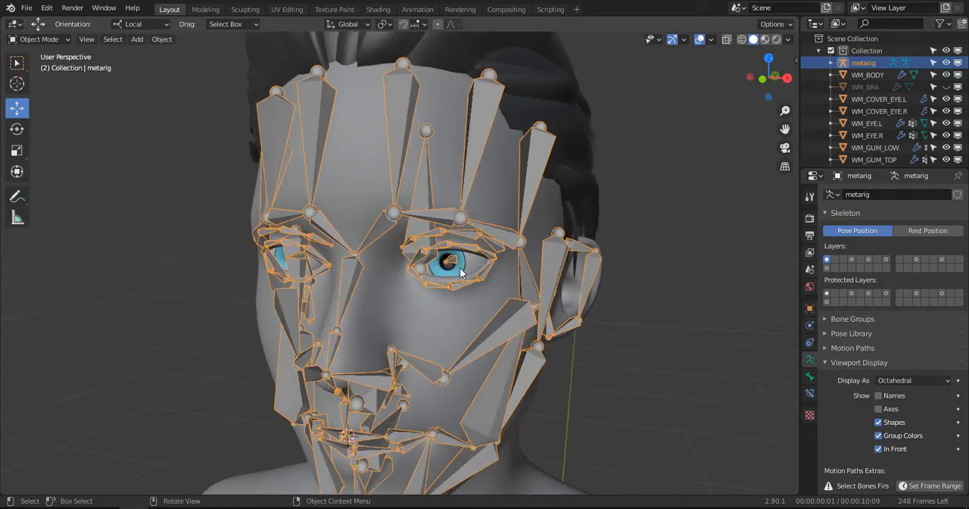
pyautogui.click(468, 272)
pyautogui.press('z')
pyautogui.click(368, 264)
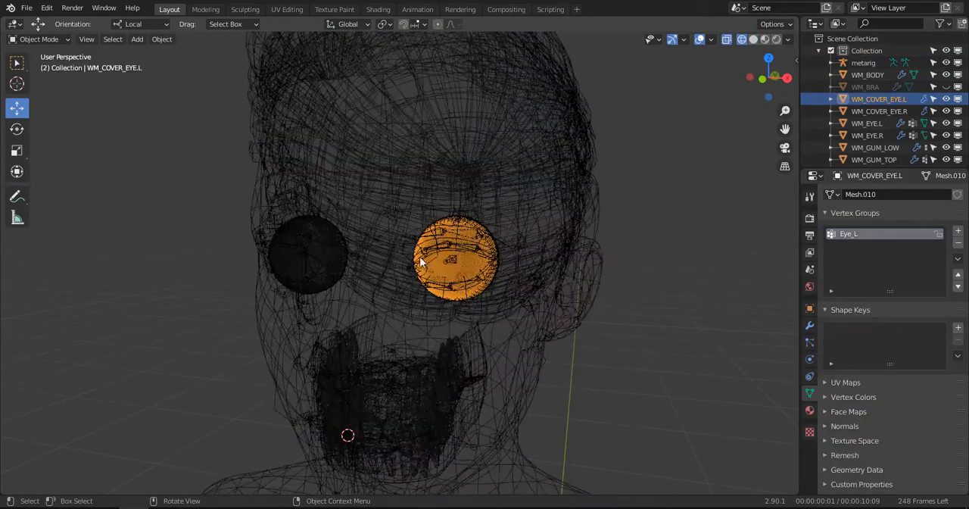
pyautogui.moveTo(368, 264)
pyautogui.mouseDown(button='middle')
pyautogui.moveTo(320, 253)
pyautogui.moveTo(402, 253)
pyautogui.moveTo(393, 262)
pyautogui.moveTo(480, 275)
pyautogui.mouseUp(button='middle')
pyautogui.scroll(3, 402, 253)
pyautogui.click(485, 269)
pyautogui.click(483, 269)
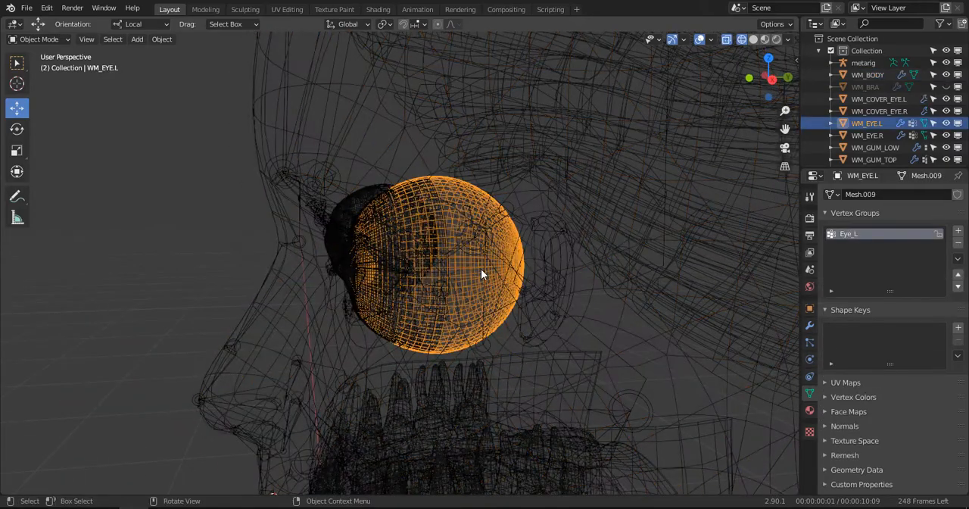
pyautogui.press('g')
pyautogui.click(446, 295)
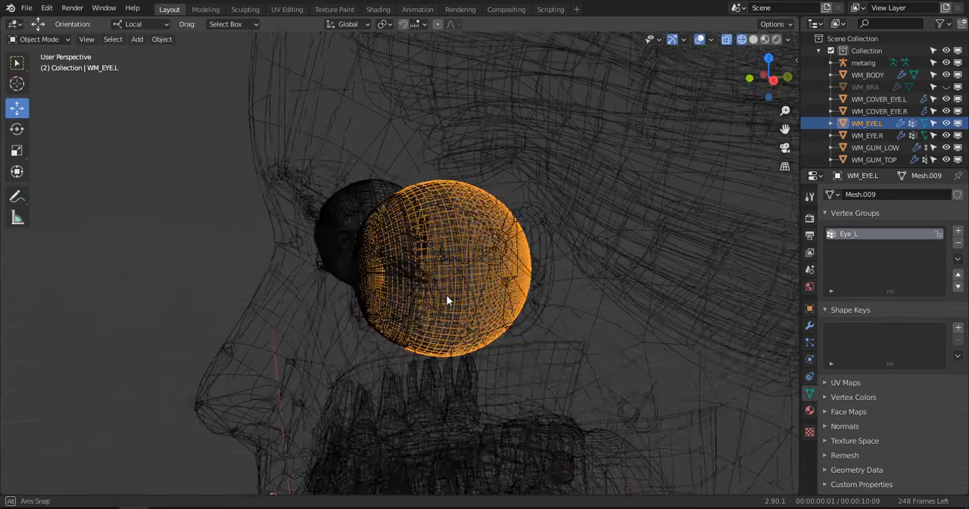
pyautogui.moveTo(446, 295); pyautogui.dragTo(475, 303, button='middle')
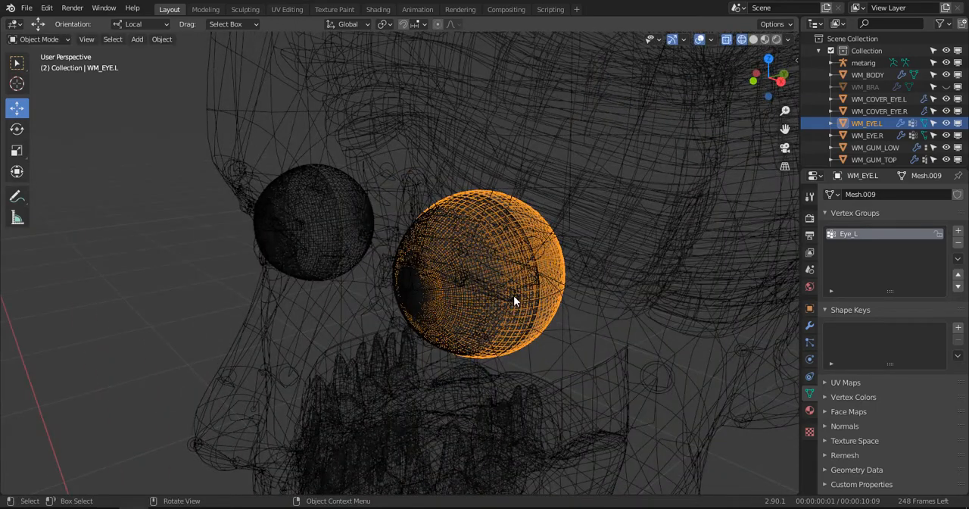
pyautogui.press('z')
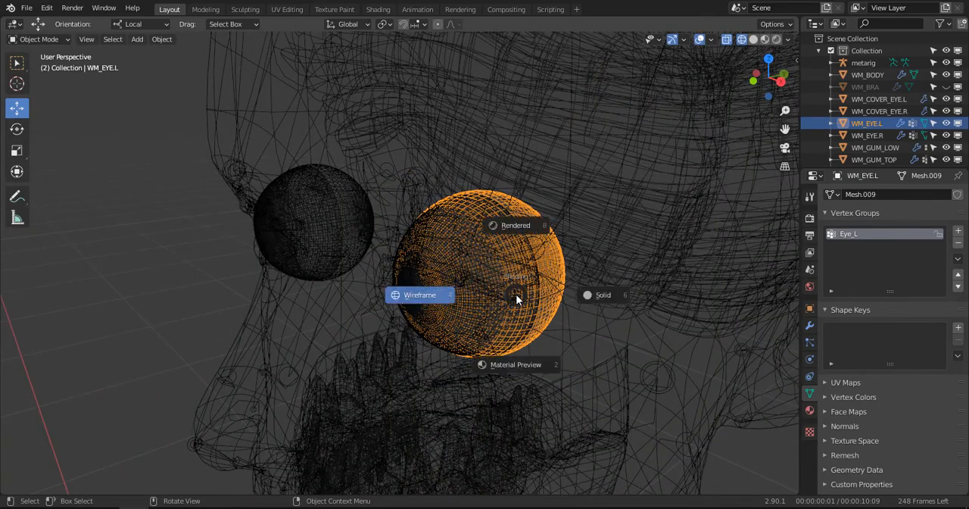
pyautogui.click(523, 294)
pyautogui.press('g')
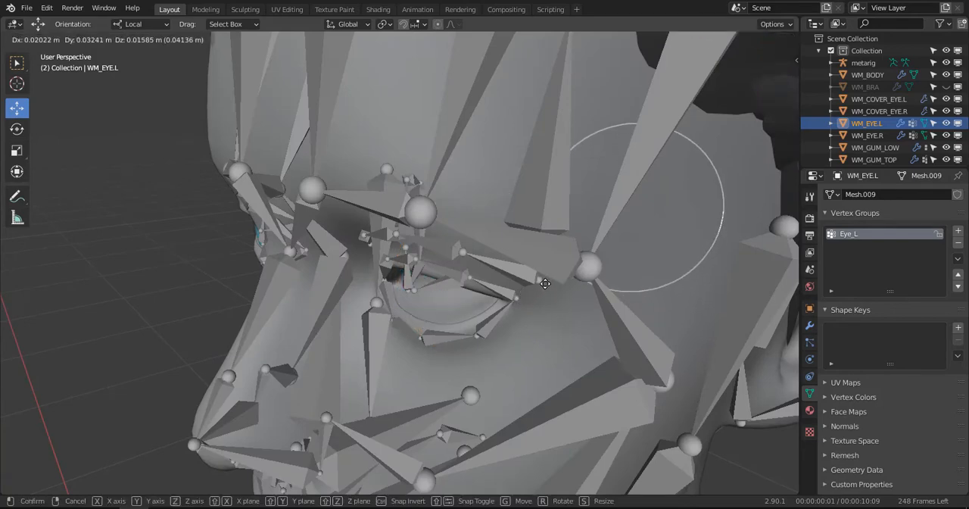
pyautogui.click(478, 278)
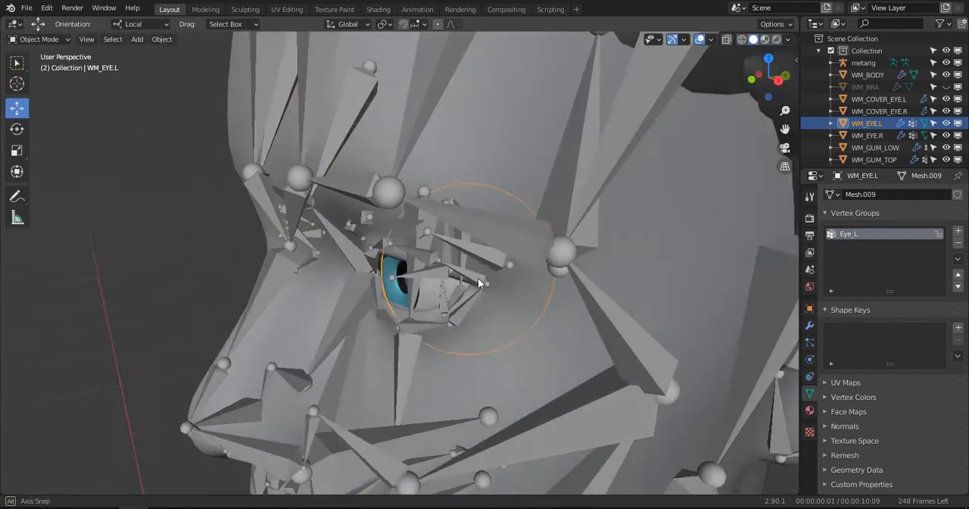
pyautogui.moveTo(478, 278)
pyautogui.mouseDown(button='middle')
pyautogui.moveTo(462, 269)
pyautogui.moveTo(509, 303)
pyautogui.moveTo(558, 290)
pyautogui.moveTo(548, 303)
pyautogui.moveTo(532, 300)
pyautogui.mouseUp(button='middle')
pyautogui.press('g')
pyautogui.press('Escape')
pyautogui.press('z')
pyautogui.click(507, 282)
pyautogui.press('g')
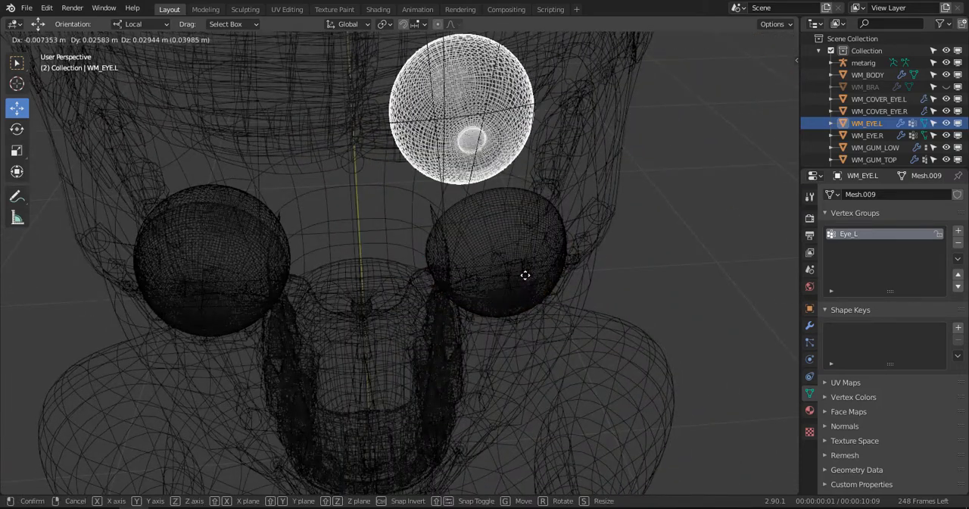
pyautogui.press('Escape')
pyautogui.press('g')
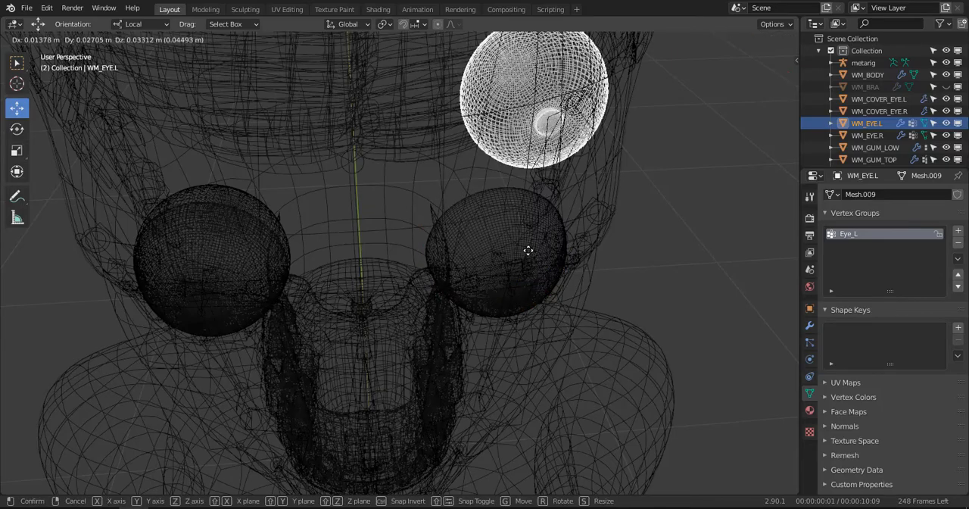
pyautogui.press('Escape')
pyautogui.press('g')
pyautogui.press('Escape')
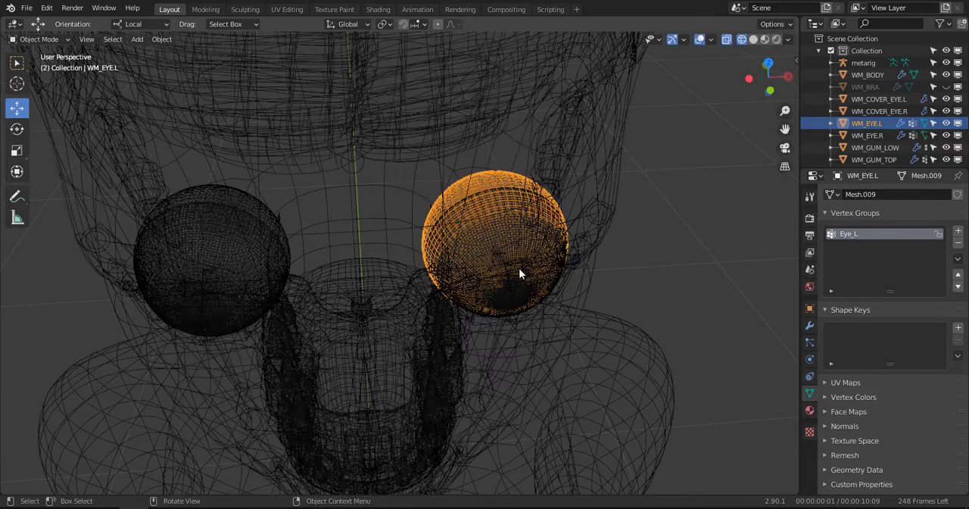
# - Snap the 3D cursor to the selected left eyeball WM_EYE.L
pyautogui.moveTo(520, 272); pyautogui.dragTo(465, 269, button='middle')
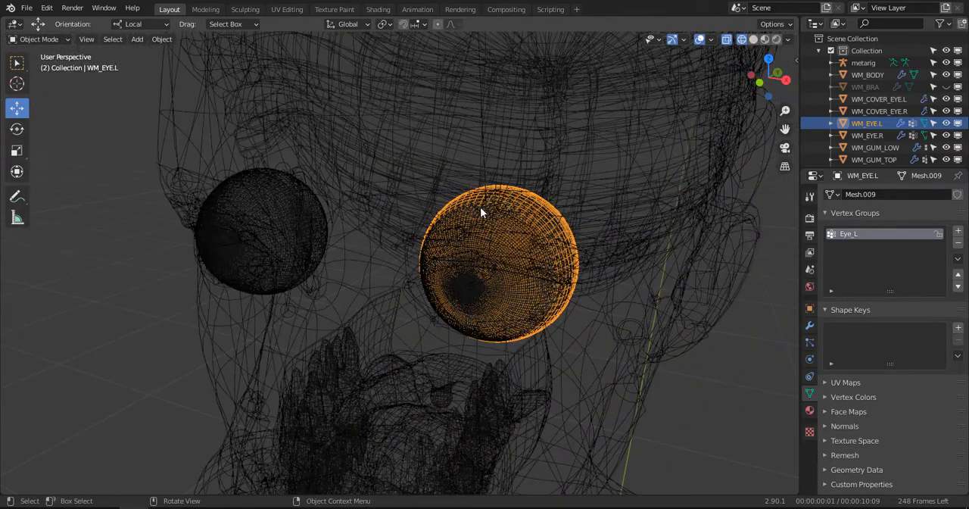
pyautogui.scroll(2, 499, 246)
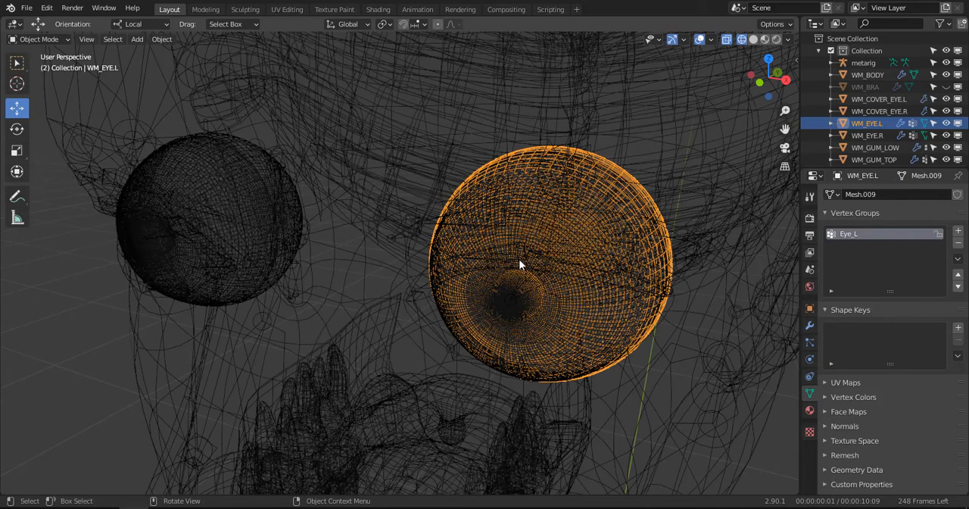
pyautogui.scroll(-3, 519, 263)
pyautogui.moveTo(519, 255); pyautogui.dragTo(539, 274, button='middle')
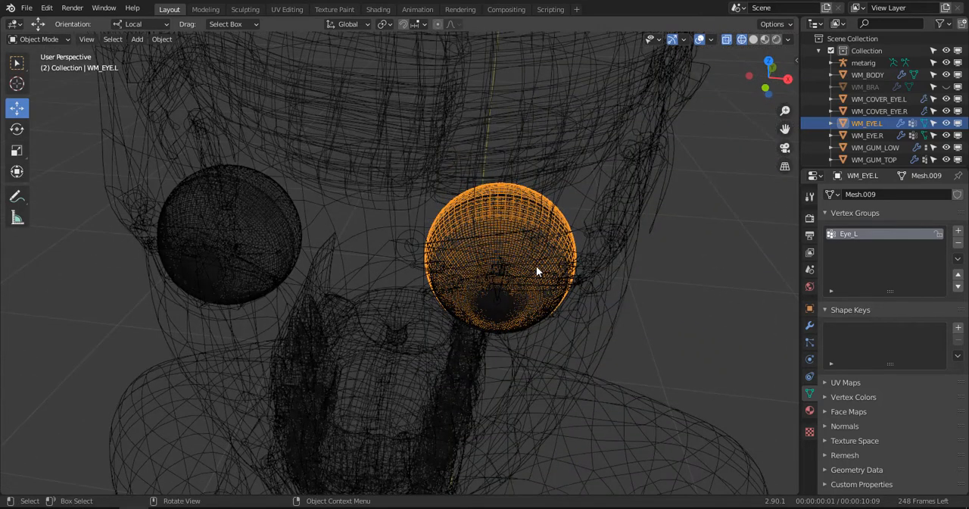
pyautogui.hotkey('shift', 's')
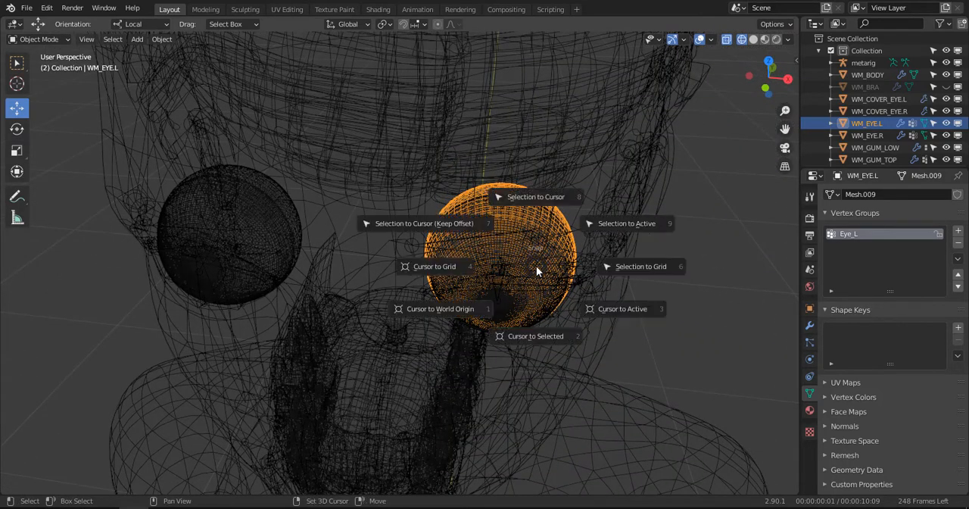
pyautogui.hotkey('shift', 's')
pyautogui.click(530, 333)
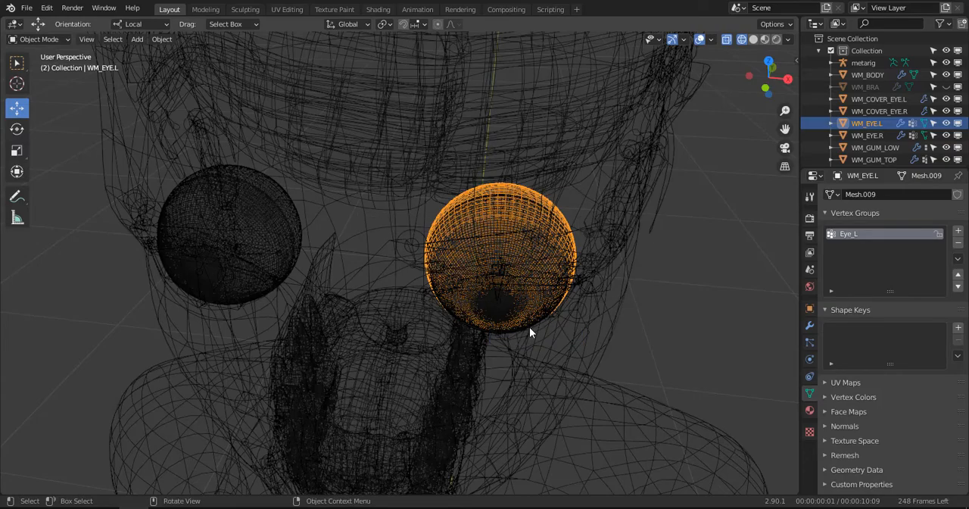
pyautogui.moveTo(530, 327); pyautogui.dragTo(496, 269, button='middle')
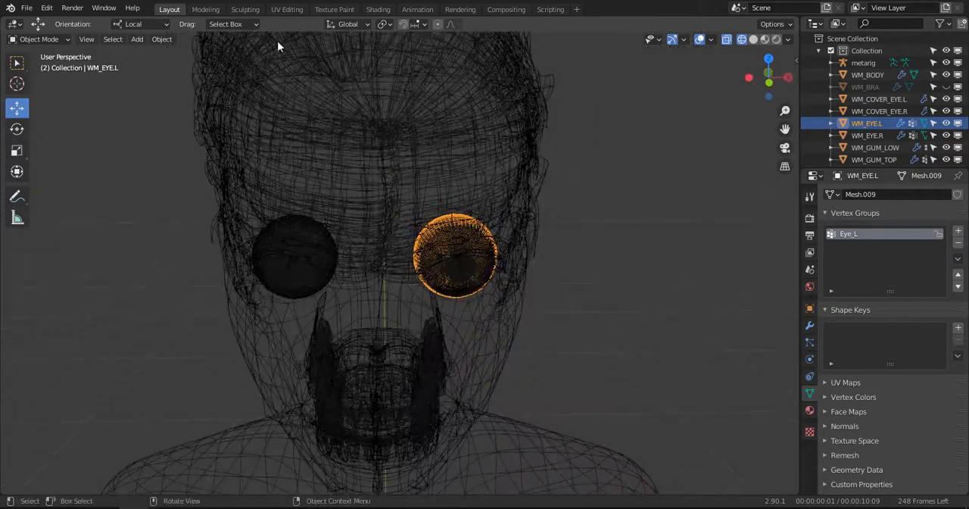
# - Set the origin of the left eyeball WM_EYE.L to its geometry
pyautogui.click(171, 43)
pyautogui.moveTo(183, 67)
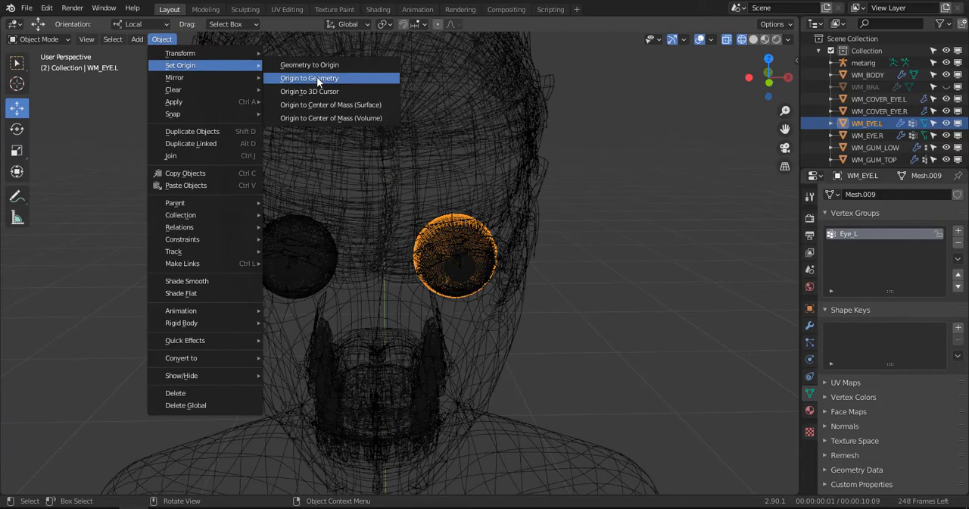
pyautogui.click(317, 78)
# - Select the left eye cover WM_COVER_EYE.L and set its origin to its geometry
pyautogui.moveTo(471, 213); pyautogui.dragTo(447, 234, button='middle')
pyautogui.scroll(1, 447, 235)
pyautogui.click(447, 236)
pyautogui.scroll(1, 449, 235)
pyautogui.click(458, 237)
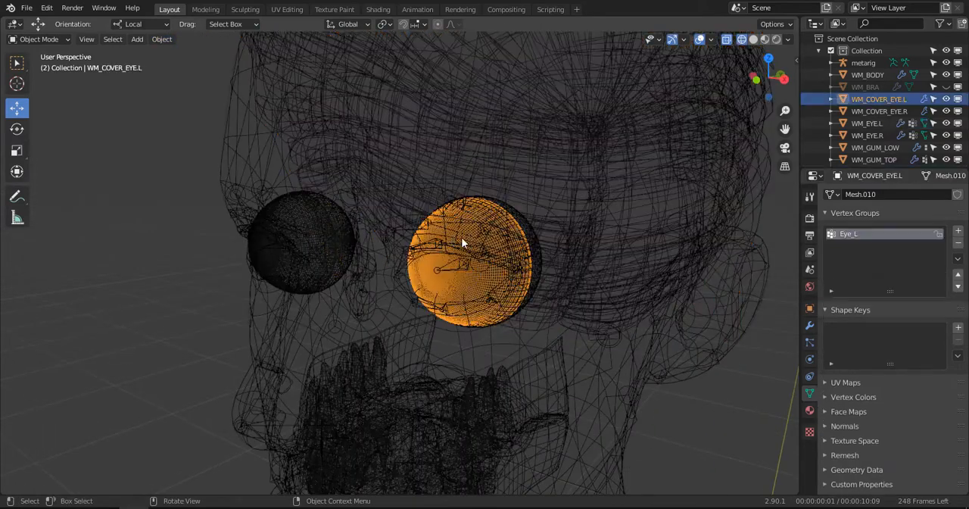
pyautogui.click(164, 42)
pyautogui.moveTo(208, 60)
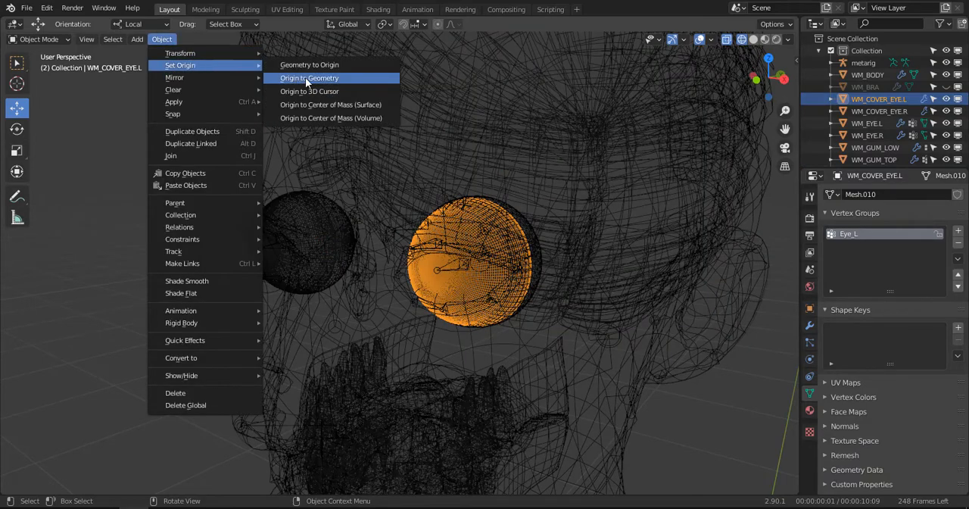
pyautogui.click(306, 77)
# - Select the right eyeball WM_EYE.R and set its origin to its geometry
pyautogui.moveTo(356, 152); pyautogui.dragTo(329, 199, button='middle')
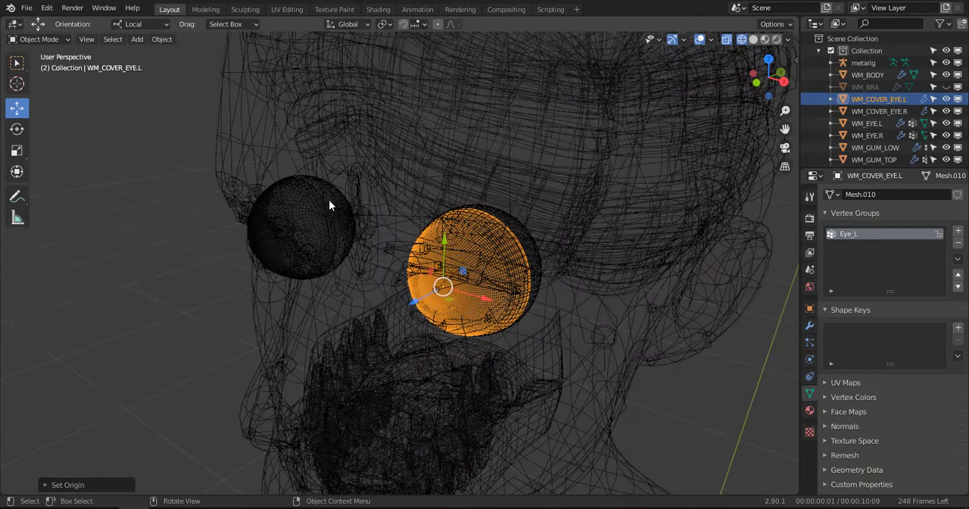
pyautogui.click(329, 200)
pyautogui.click(329, 200)
pyautogui.click(164, 39)
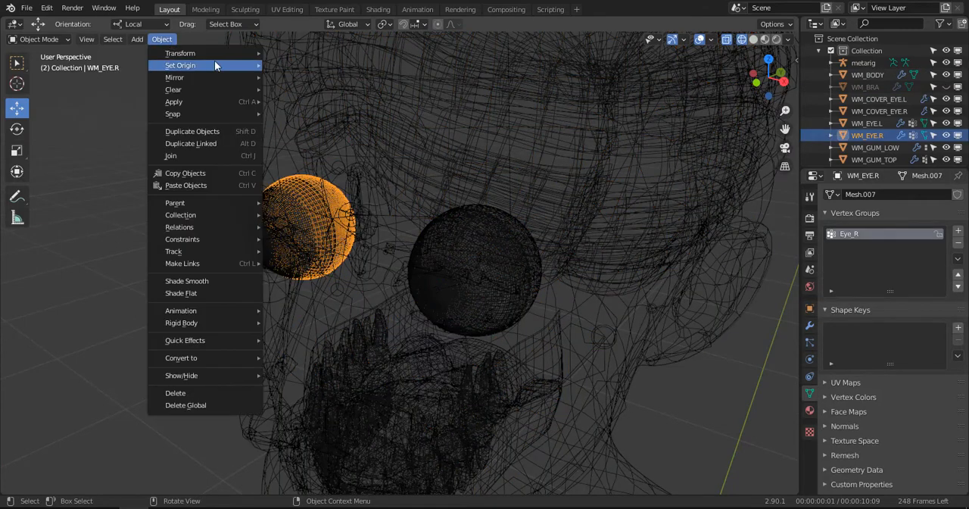
pyautogui.moveTo(214, 65)
pyautogui.click(306, 78)
# - Select the right eye cover WM_COVER_EYE.R and set its origin to its geometry
pyautogui.click(276, 214)
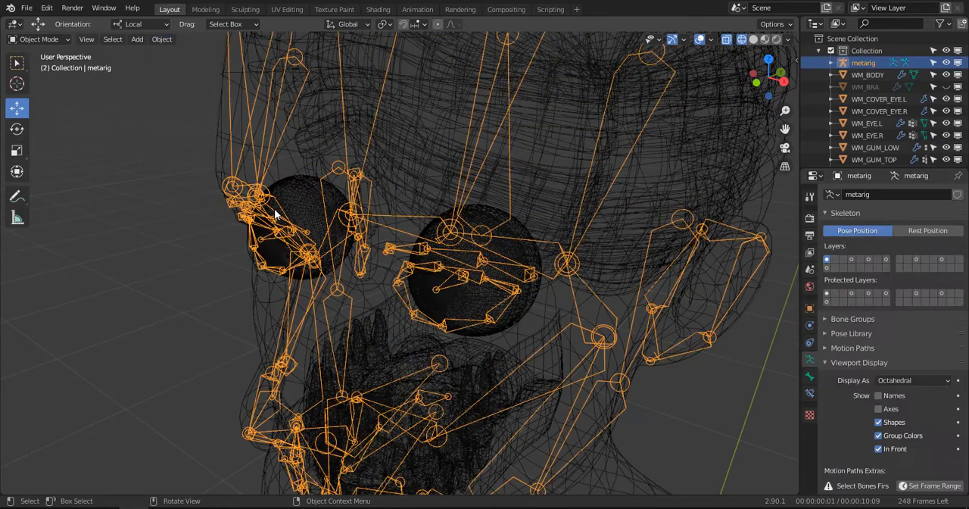
pyautogui.click(276, 214)
pyautogui.click(163, 40)
pyautogui.moveTo(174, 69)
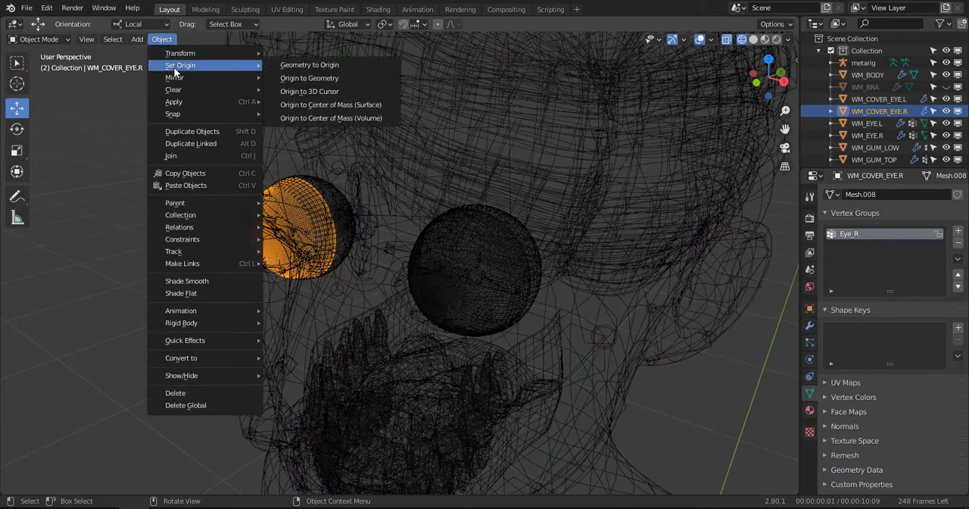
pyautogui.click(279, 80)
pyautogui.scroll(3, 447, 250)
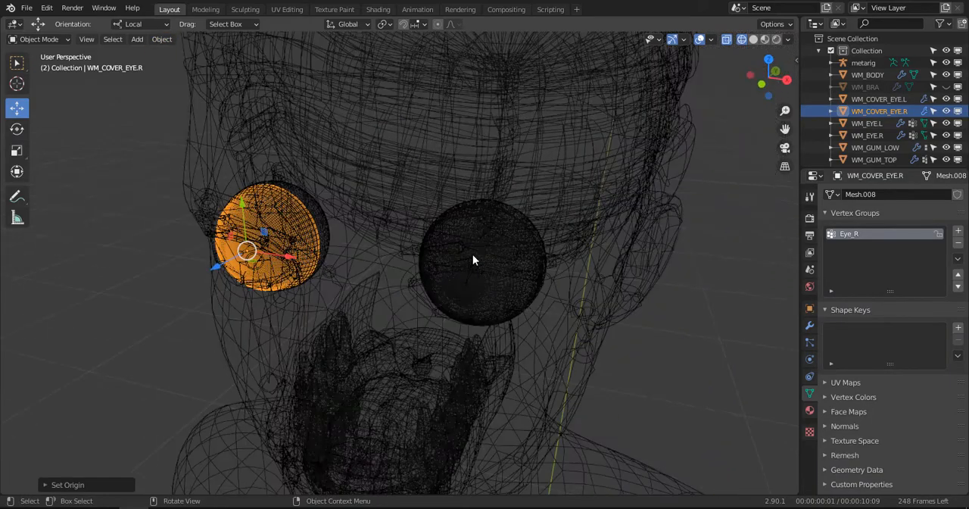
# - Select the left eyeball WM_EYE.L again and snap the 3D cursor to its centre
pyautogui.click(473, 255)
pyautogui.moveTo(473, 254); pyautogui.dragTo(453, 244, button='middle')
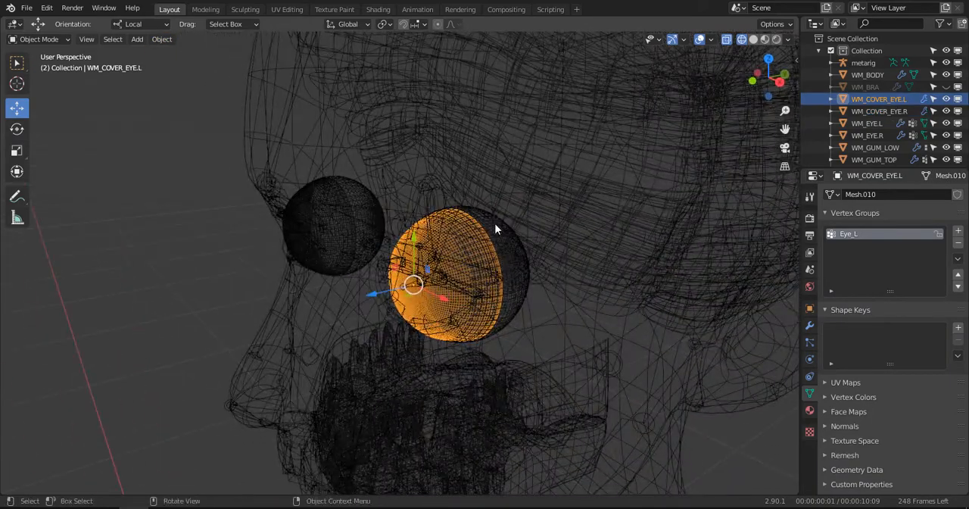
pyautogui.click(495, 275)
pyautogui.click(496, 275)
pyautogui.moveTo(496, 275); pyautogui.dragTo(527, 269, button='middle')
pyautogui.hotkey('shift', 's')
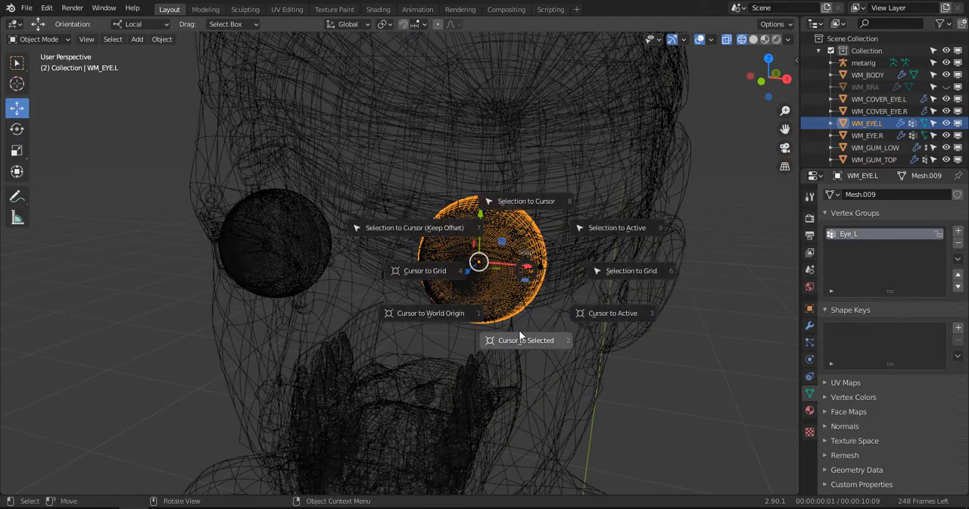
pyautogui.click(519, 336)
# - Check the 3D cursor inside the left eyeball and return the viewport to solid shading
pyautogui.moveTo(519, 336); pyautogui.dragTo(458, 262, button='middle')
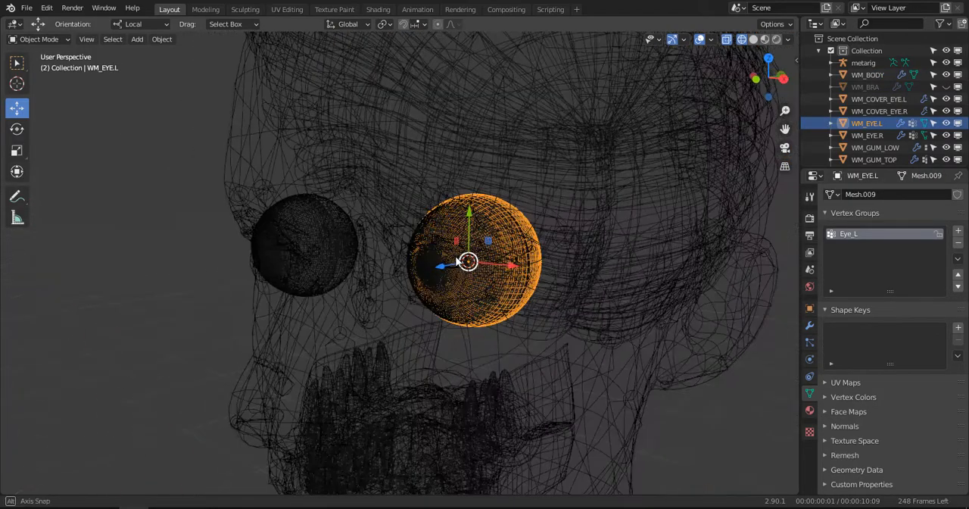
pyautogui.press('z')
pyautogui.click(359, 256)
pyautogui.scroll(2, 425, 274)
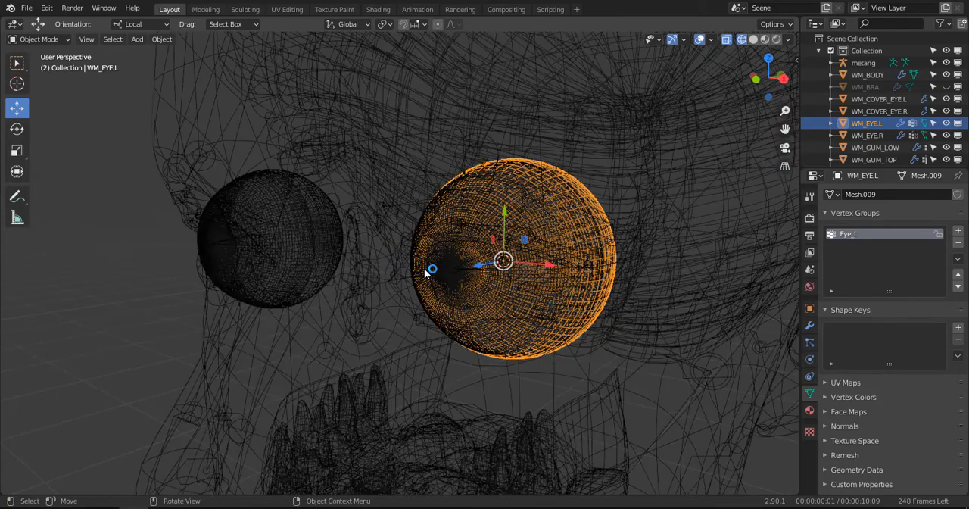
pyautogui.press('z')
pyautogui.click(504, 262)
pyautogui.scroll(-2, 485, 262)
# - Open the metarig in Edit Mode and snap the left eye bone eye.L to the 3D cursor
pyautogui.moveTo(469, 259); pyautogui.dragTo(427, 260, button='middle')
pyautogui.click(426, 258)
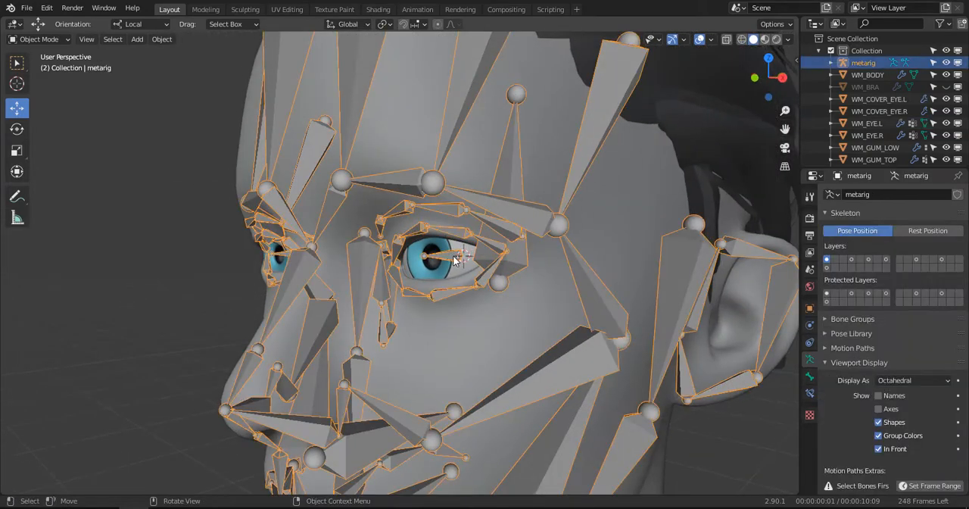
pyautogui.scroll(5, 419, 282)
pyautogui.hotkey('ctrl', 'Tab')
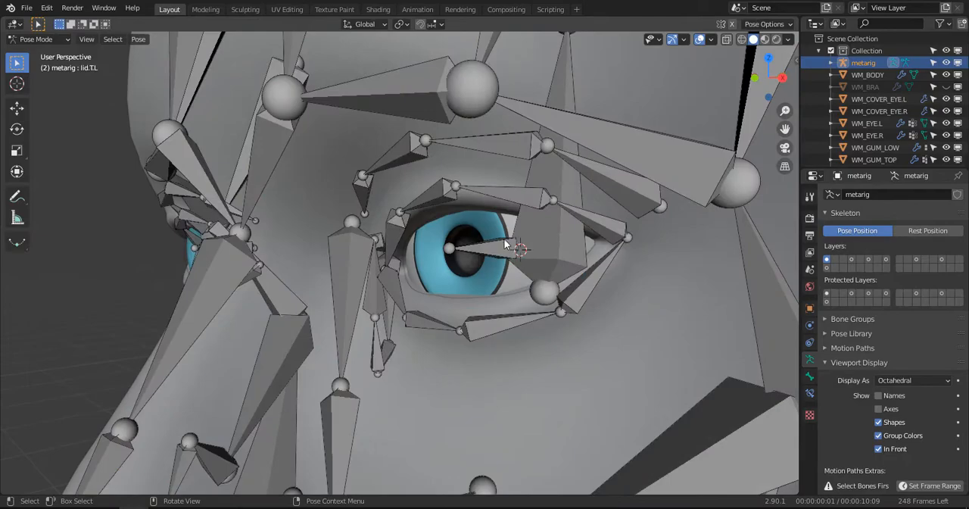
pyautogui.press('Tab')
pyautogui.moveTo(497, 244); pyautogui.dragTo(528, 250, button='middle')
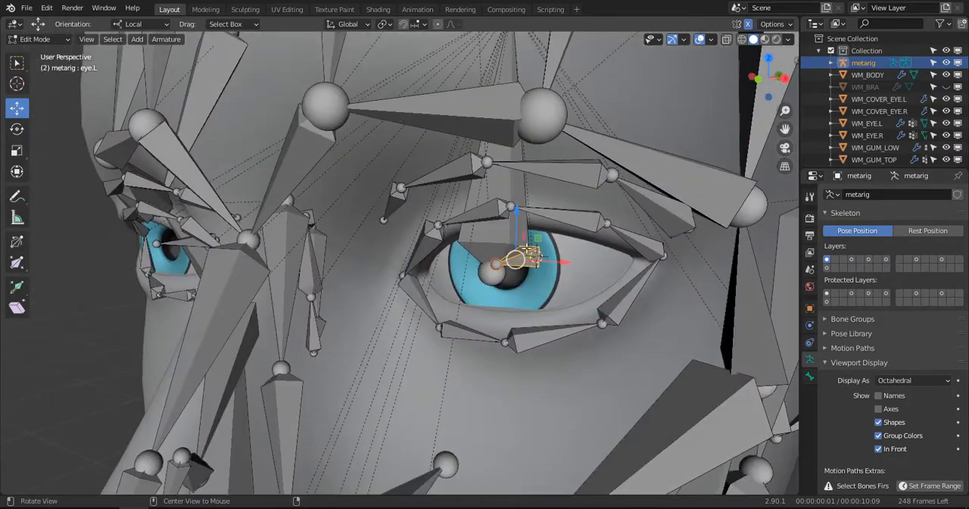
pyautogui.hotkey('shift', 's')
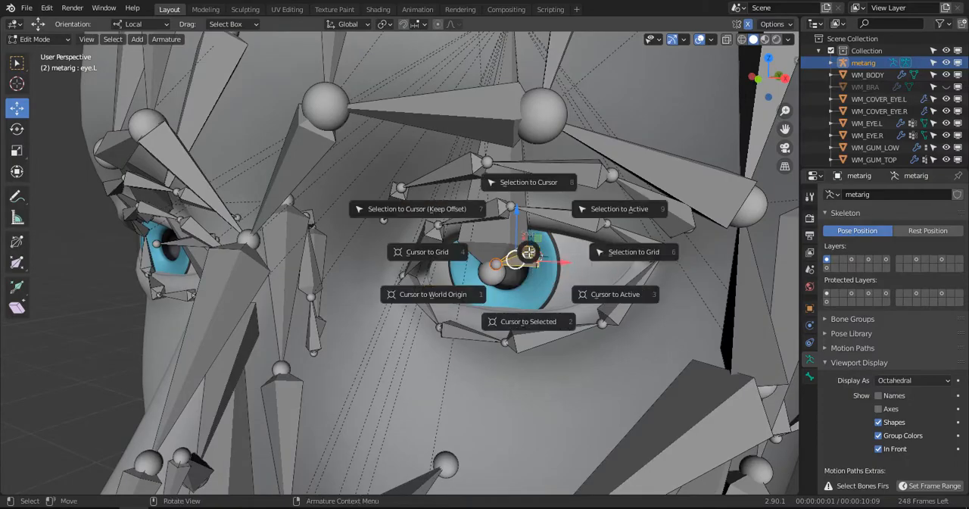
pyautogui.click(522, 193)
# - Check the eye.L bone against the left eyeball in the right wireframe view and return to solid shading
pyautogui.moveTo(525, 260); pyautogui.dragTo(471, 250, button='middle')
pyautogui.press('KP_3')
pyautogui.press('z')
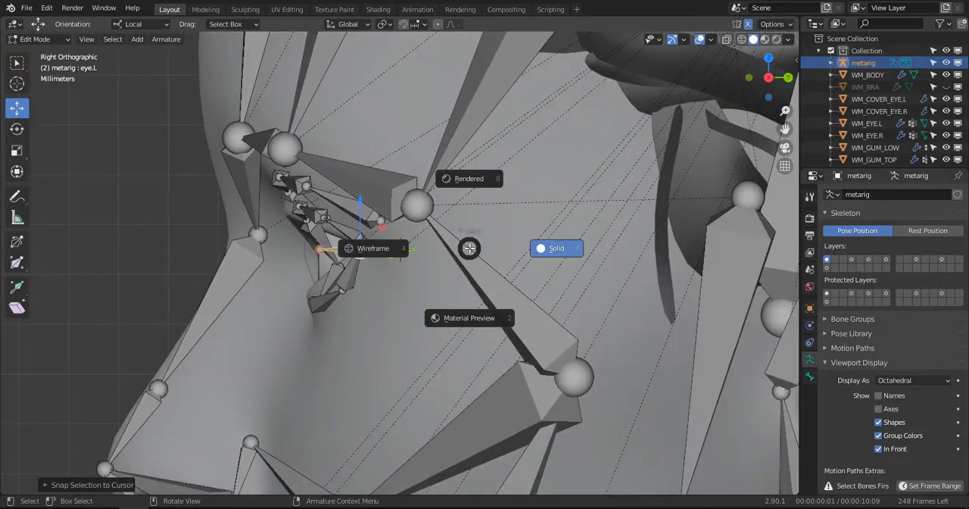
pyautogui.click(337, 241)
pyautogui.scroll(2, 423, 237)
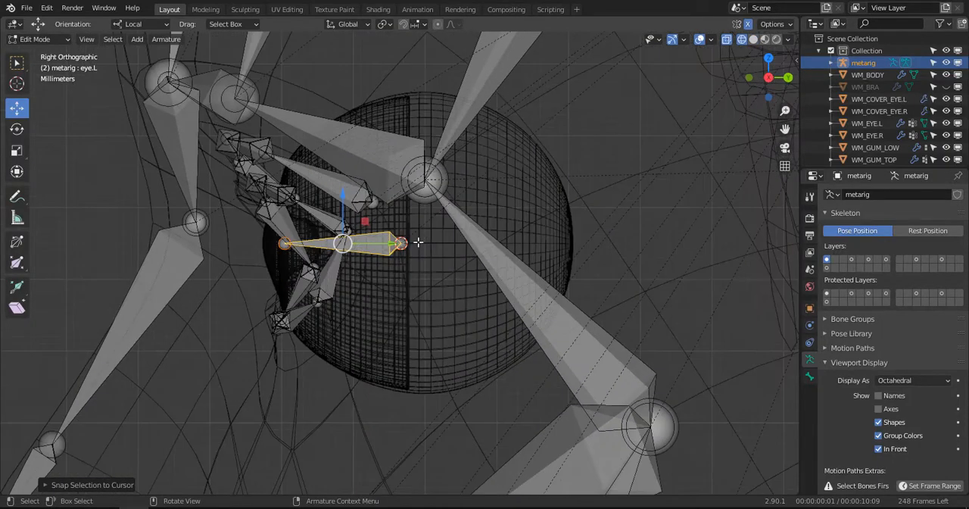
pyautogui.scroll(-2, 418, 241)
pyautogui.press('z')
pyautogui.click(484, 243)
pyautogui.moveTo(470, 250)
pyautogui.mouseDown(button='middle')
pyautogui.moveTo(440, 272)
pyautogui.moveTo(515, 285)
pyautogui.moveTo(518, 274)
pyautogui.mouseUp(button='middle')
pyautogui.scroll(-3, 382, 278)
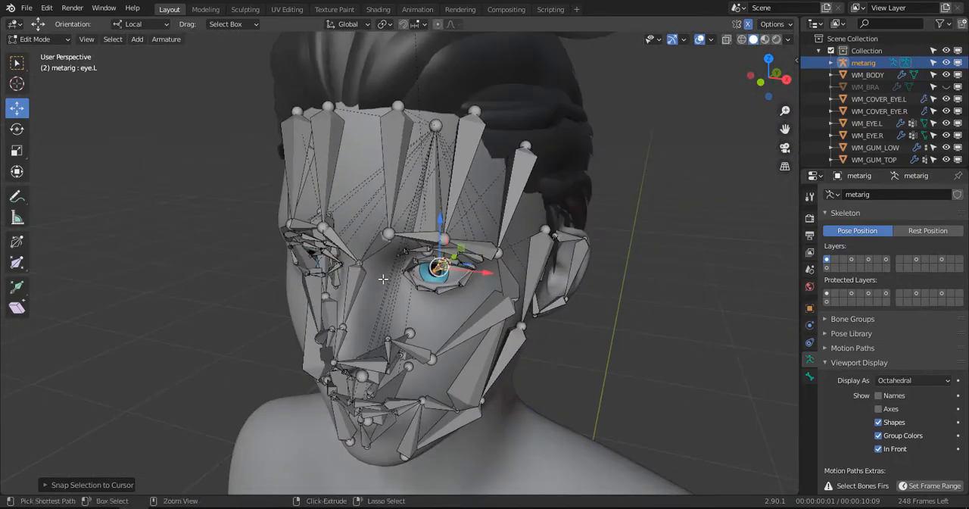
# - Switch the metarig to Pose Mode and show all of its occupied bone layers
pyautogui.hotkey('ctrl', 'Tab')
pyautogui.click(376, 342)
pyautogui.moveTo(376, 342); pyautogui.dragTo(455, 273, button='middle')
pyautogui.scroll(-2, 454, 272)
pyautogui.keyDown('shift'); pyautogui.click(852, 259); pyautogui.keyUp('shift')
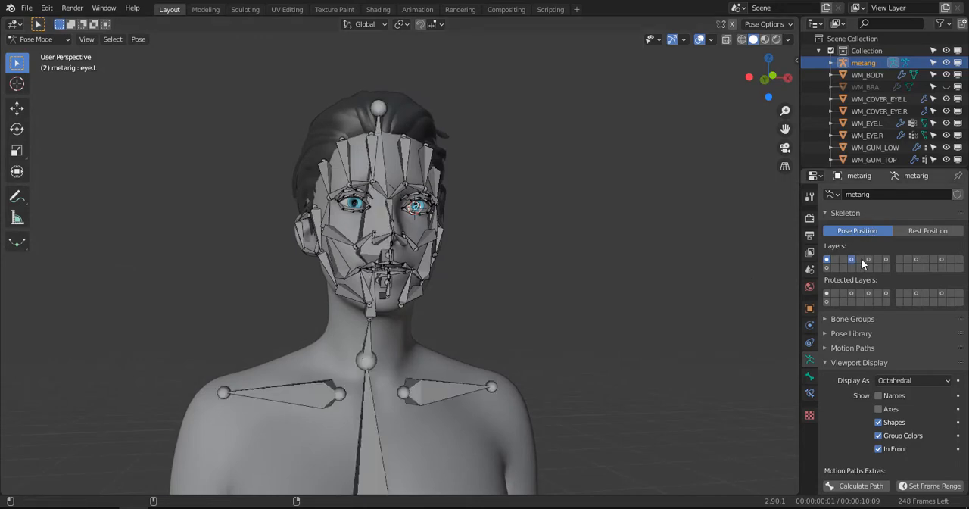
pyautogui.keyDown('shift'); pyautogui.click(887, 259); pyautogui.keyUp('shift')
pyautogui.keyDown('shift'); pyautogui.click(916, 259); pyautogui.keyUp('shift')
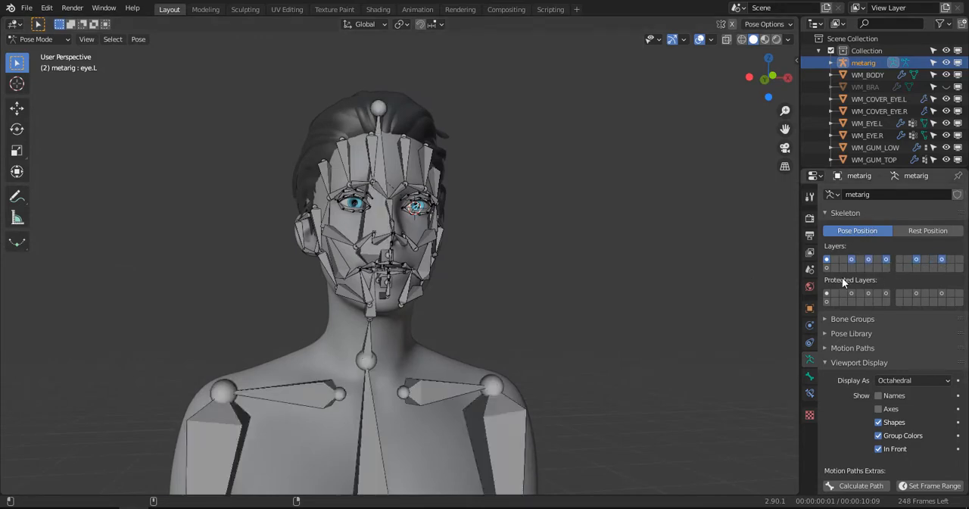
pyautogui.scroll(-6, 388, 365)
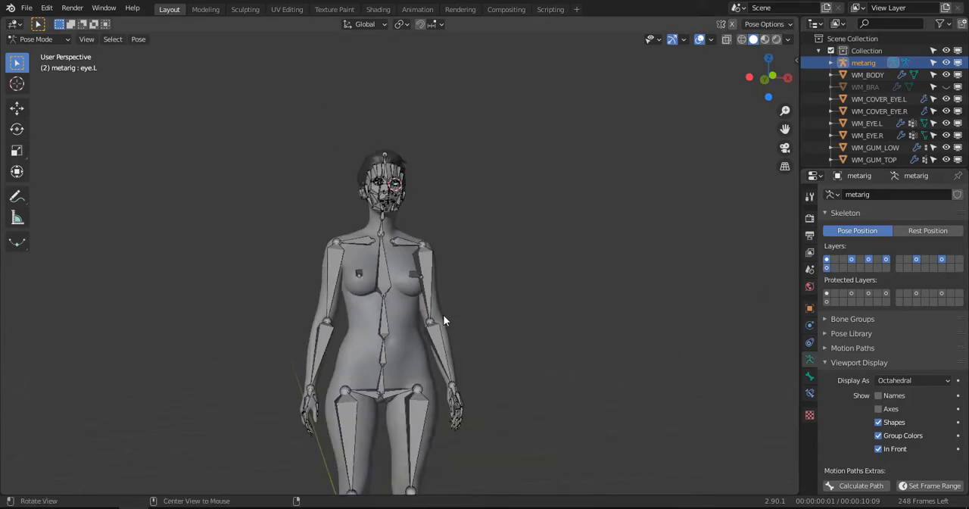
# - Check the complete rig against the body in the front view and save the file
pyautogui.moveTo(443, 315); pyautogui.dragTo(444, 338, button='middle')
pyautogui.press('KP_1')
pyautogui.scroll(3, 424, 250)
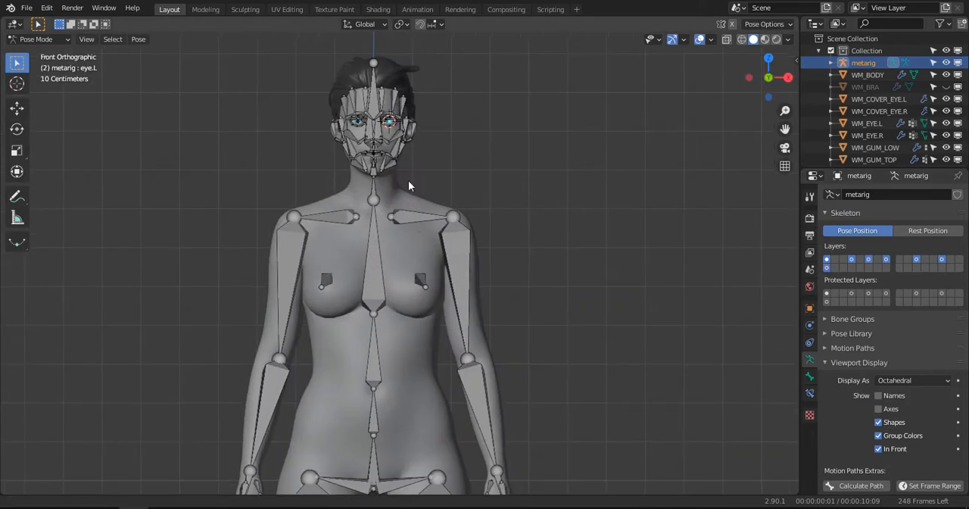
pyautogui.keyDown('shift'); pyautogui.moveTo(496, 371); pyautogui.dragTo(453, 194, button='middle'); pyautogui.keyUp('shift')
pyautogui.scroll(2, 480, 272)
pyautogui.keyDown('shift'); pyautogui.moveTo(483, 302); pyautogui.dragTo(439, 221, button='middle'); pyautogui.keyUp('shift')
pyautogui.hotkey('ctrl', 's')
# - Select the left thumb bone thumb.01.L, enter Edit Mode, and show only the finger bone layer
pyautogui.scroll(3, 436, 252)
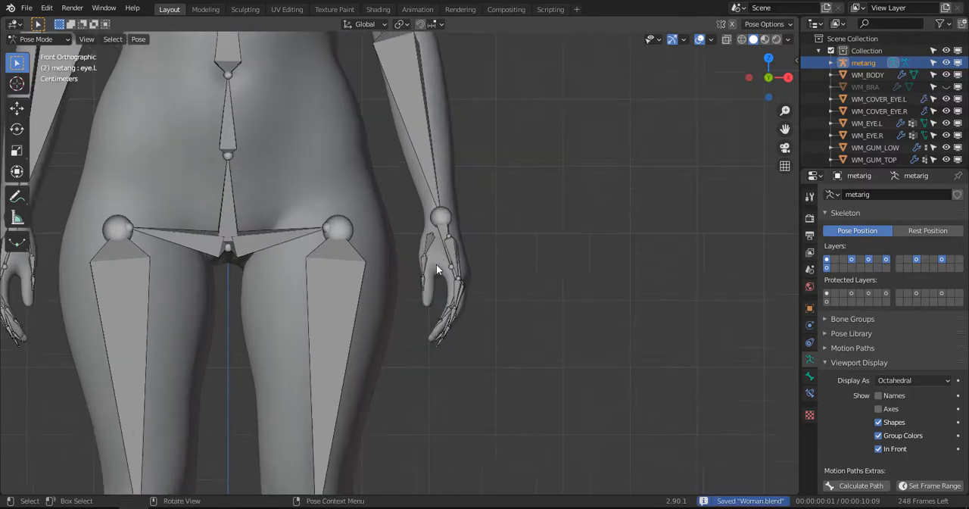
pyautogui.click(459, 152)
pyautogui.moveTo(459, 153); pyautogui.dragTo(437, 199, button='middle')
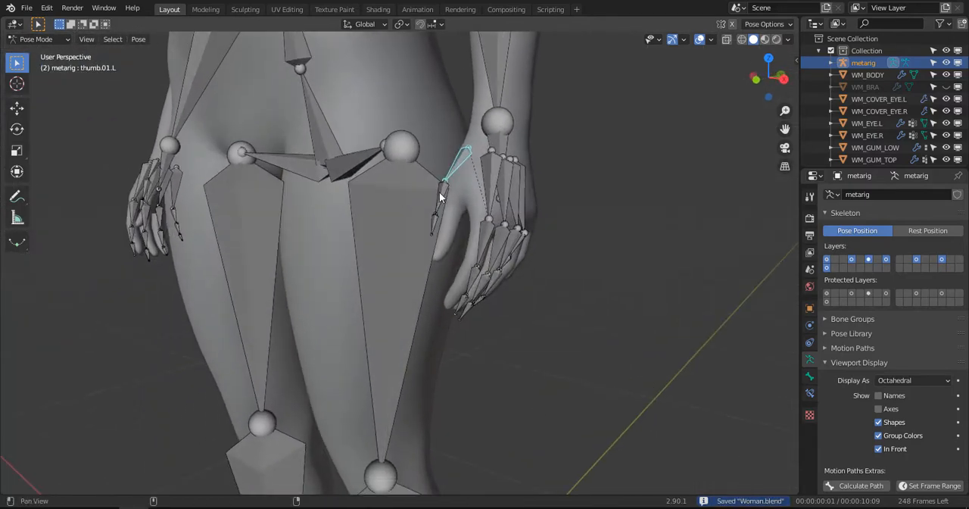
pyautogui.scroll(2, 447, 220)
pyautogui.press('Tab')
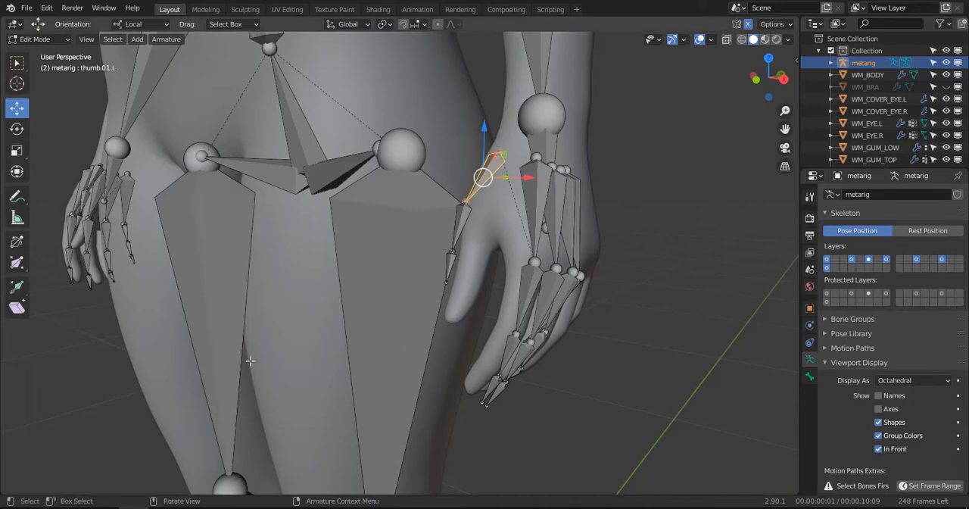
pyautogui.moveTo(414, 270); pyautogui.dragTo(588, 327, button='middle')
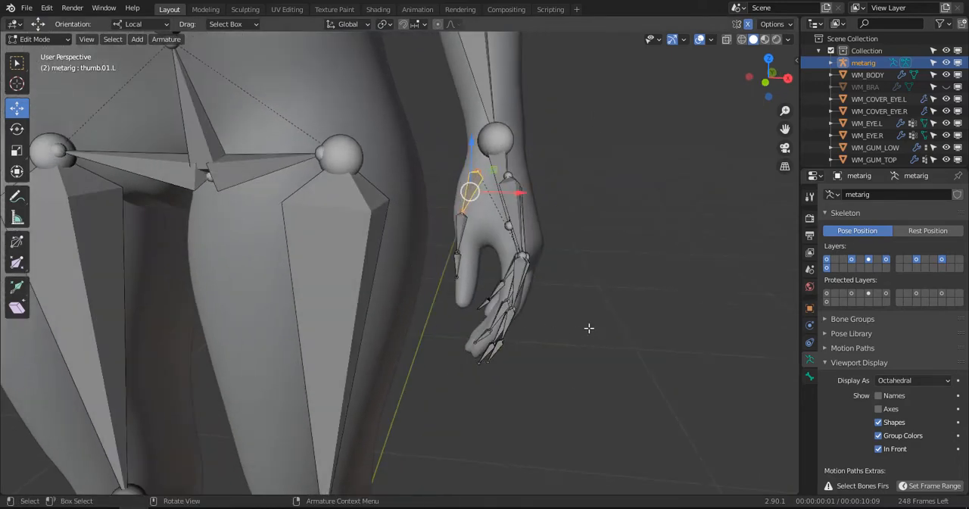
pyautogui.click(869, 259)
pyautogui.moveTo(629, 247); pyautogui.dragTo(498, 248, button='middle')
pyautogui.scroll(6, 498, 248)
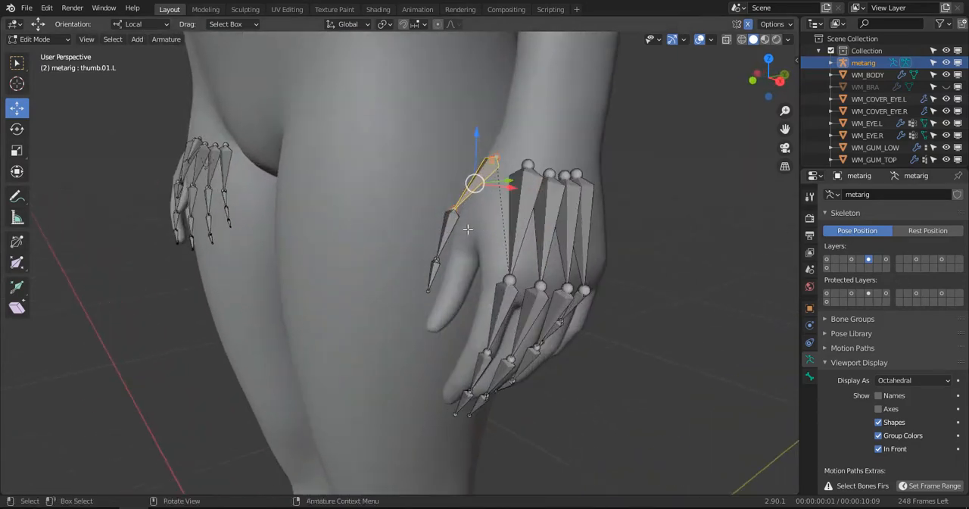
# - Lower the left index and middle finger knuckle joints towards the finger bases in the right view
pyautogui.press('KP_3')
pyautogui.scroll(3, 451, 206)
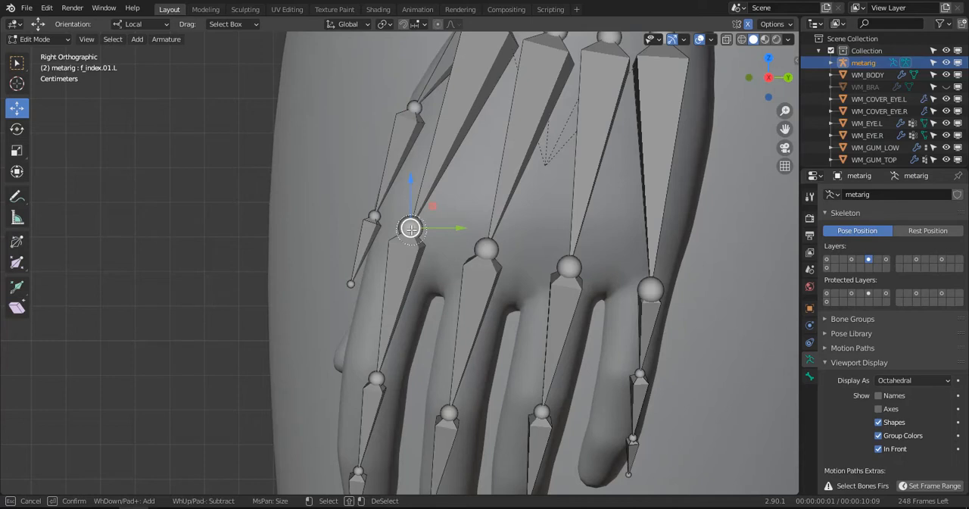
pyautogui.moveTo(411, 228); pyautogui.dragTo(393, 265)
pyautogui.click(487, 247)
pyautogui.press('c')
pyautogui.rightClick(487, 245)
pyautogui.press('g')
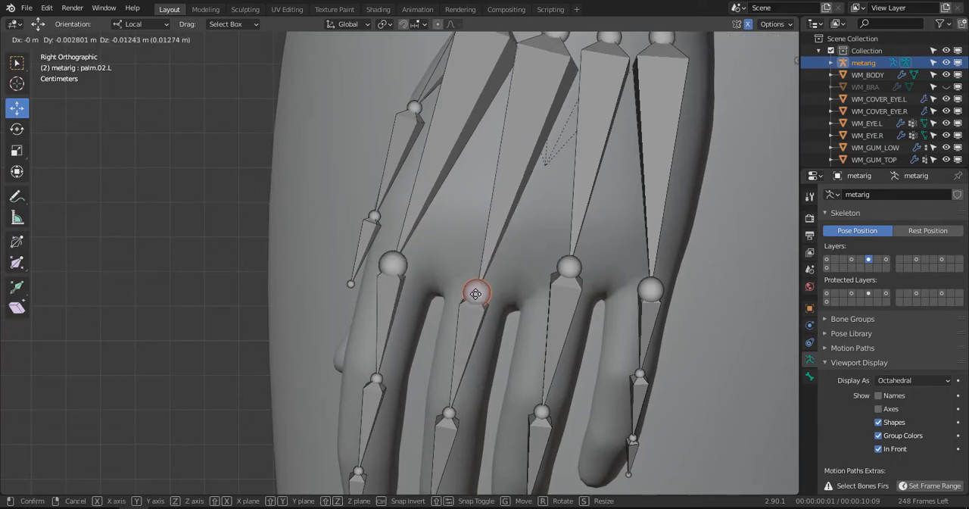
pyautogui.click(477, 281)
# - Lower the left ring finger's knuckle joint and raise the pinky's knuckle joint in the right view
pyautogui.click(567, 268)
pyautogui.press('c')
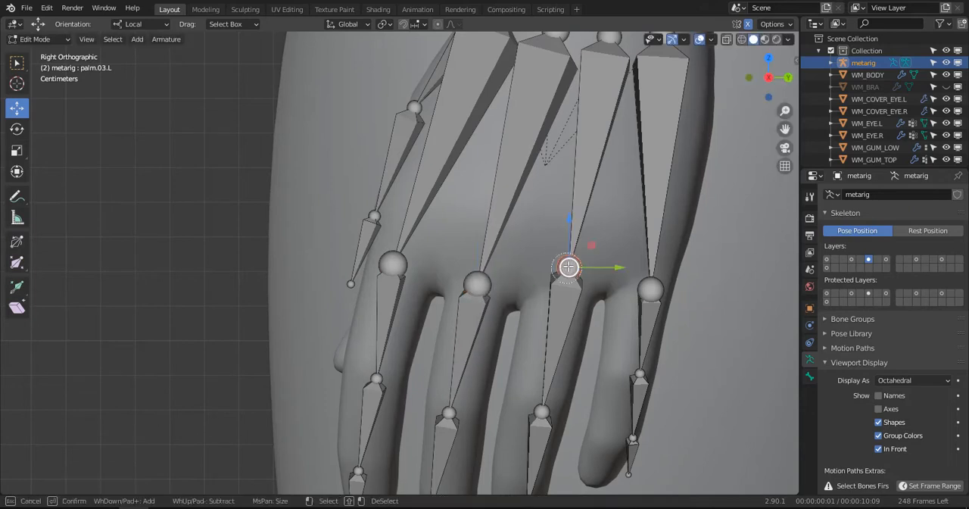
pyautogui.press('g')
pyautogui.click(566, 291)
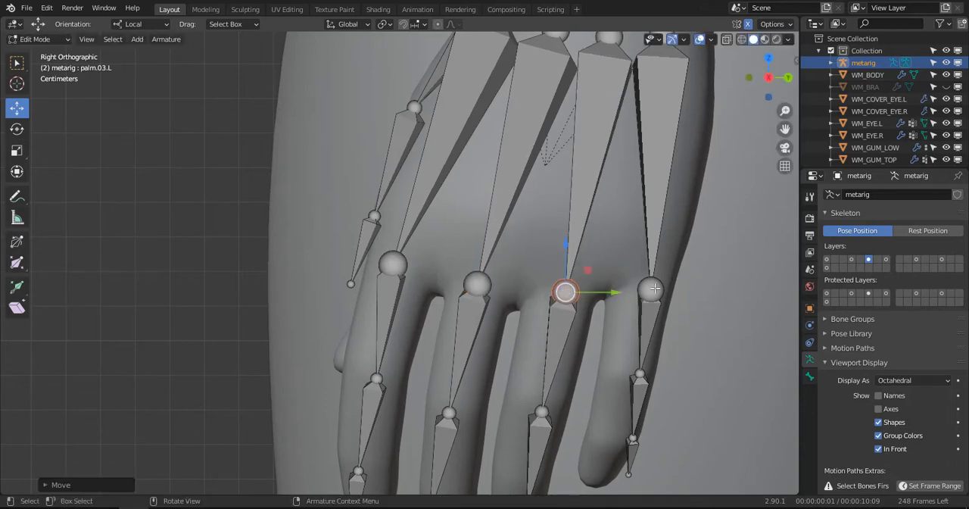
pyautogui.click(651, 290)
pyautogui.press('g')
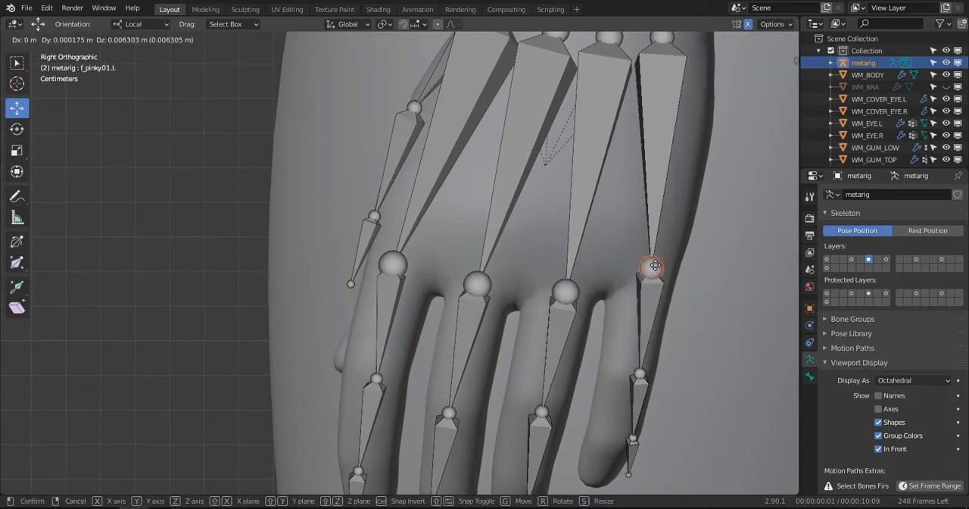
pyautogui.click(654, 265)
# - Set the transform pivot point to 3D Cursor and the Move tool's orientation to Global
pyautogui.scroll(-2, 655, 265)
pyautogui.moveTo(654, 265); pyautogui.dragTo(524, 284, button='middle')
pyautogui.scroll(-2, 405, 273)
pyautogui.click(384, 24)
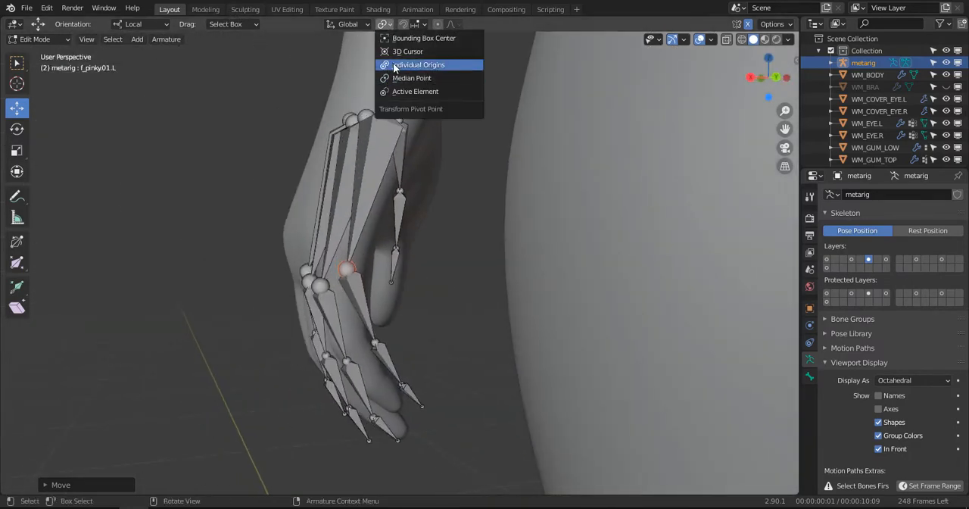
pyautogui.click(409, 48)
pyautogui.moveTo(324, 154); pyautogui.dragTo(247, 65, button='middle')
pyautogui.click(153, 25)
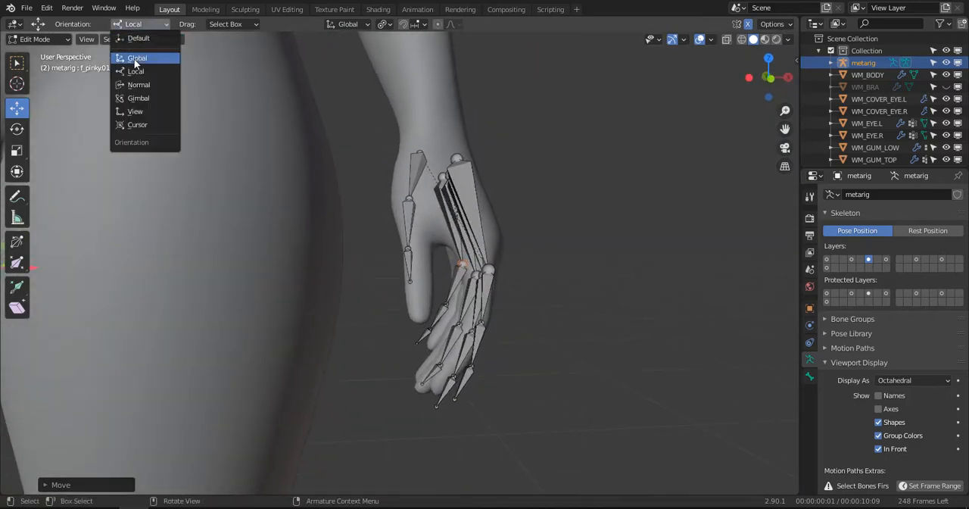
pyautogui.click(134, 58)
pyautogui.scroll(-3, 474, 225)
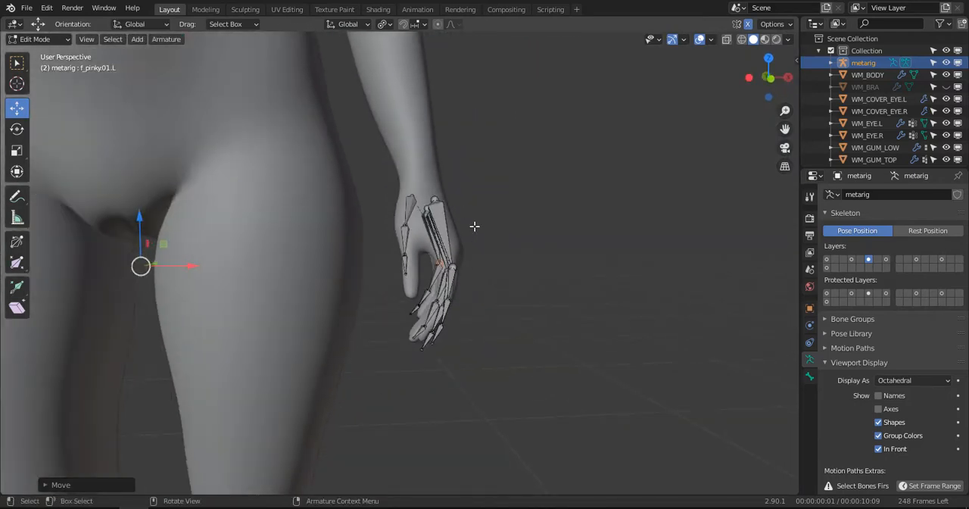
# - Reposition the left index finger's knuckle joint at the end of palm.01.L in the front view
pyautogui.press('KP_1')
pyautogui.moveTo(533, 274); pyautogui.dragTo(484, 269, button='middle')
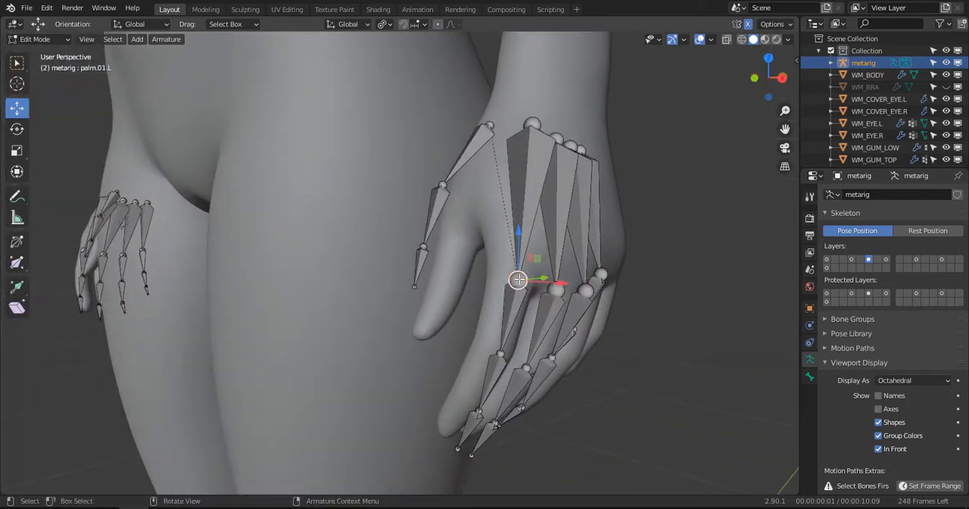
pyautogui.press('KP_1')
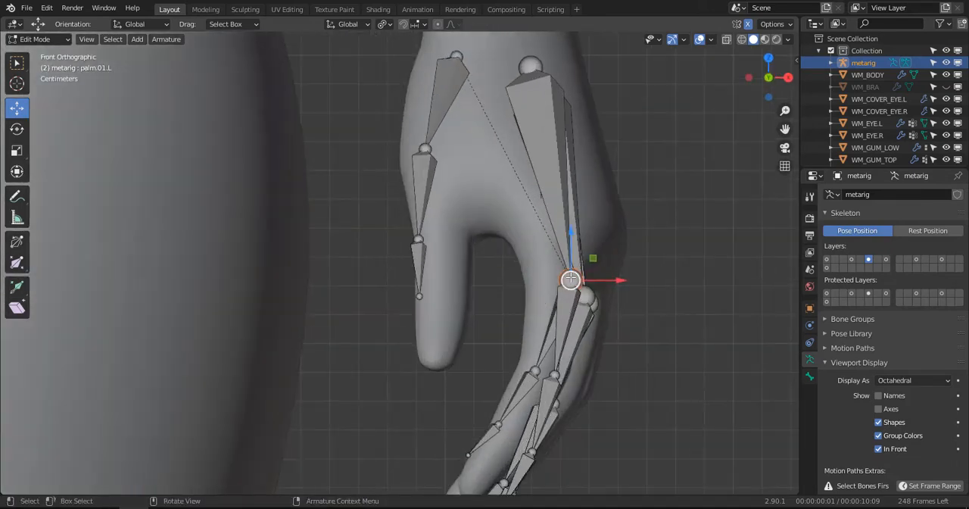
pyautogui.press('g')
pyautogui.click(591, 250)
pyautogui.moveTo(591, 250); pyautogui.dragTo(608, 267, button='middle')
# - Select the left middle finger's knuckle joint, then set the Move tool's orientation to Normal and the pivot point to Median Point
pyautogui.click(669, 333)
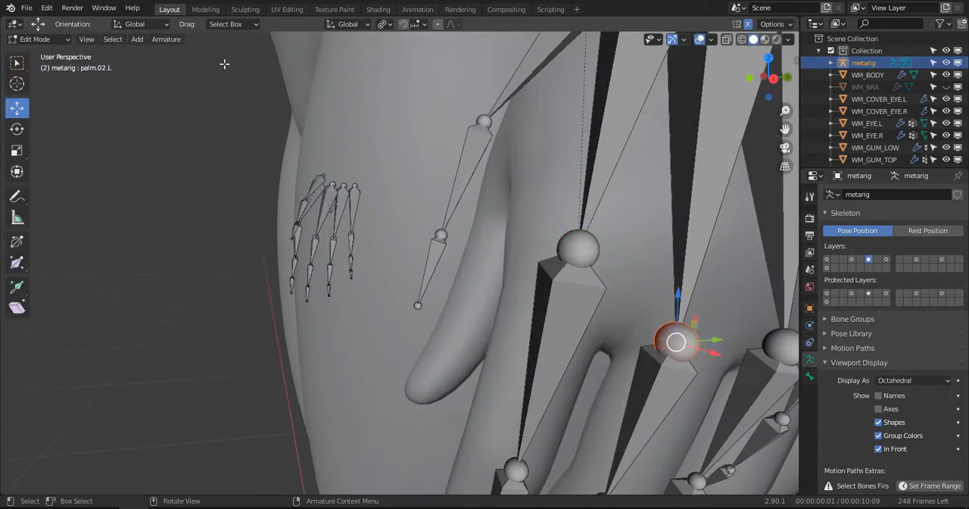
pyautogui.click(158, 24)
pyautogui.click(152, 85)
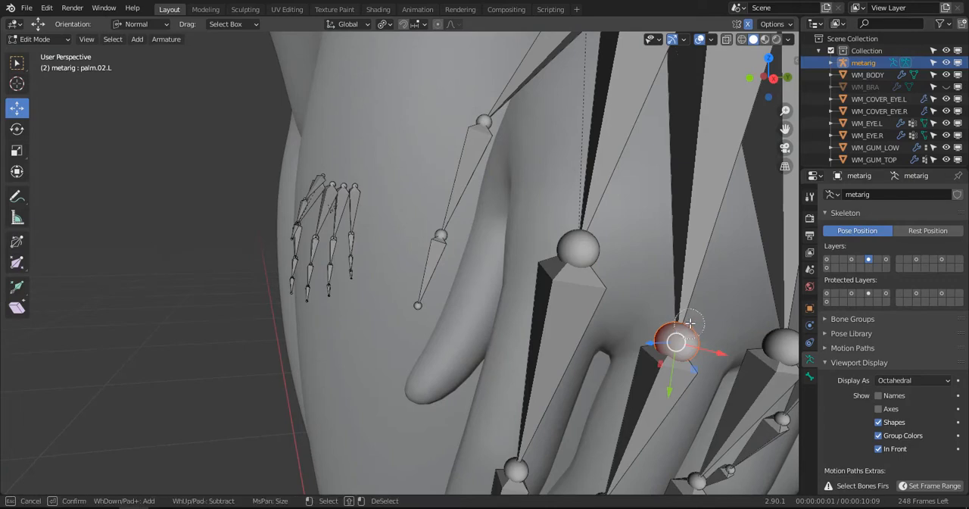
pyautogui.moveTo(669, 395); pyautogui.dragTo(683, 356)
pyautogui.hotkey('ctrl', 'z')
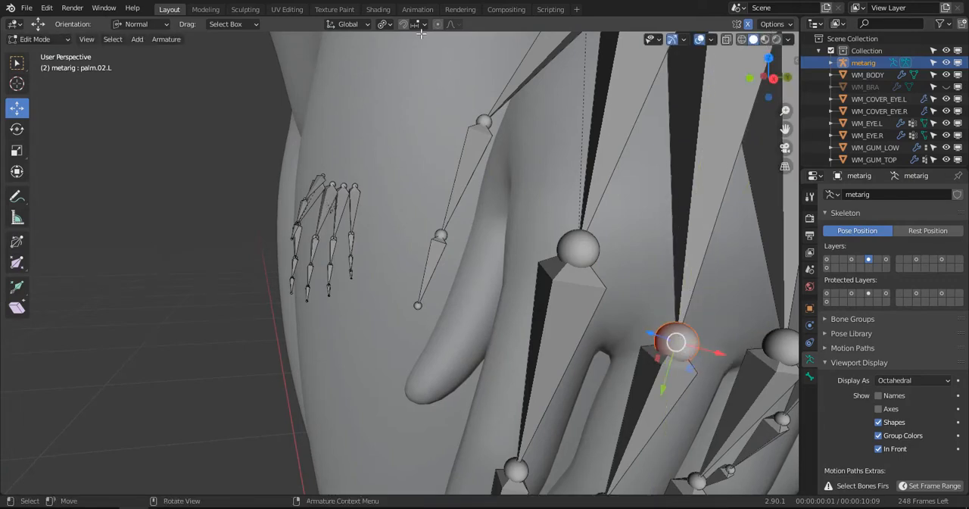
pyautogui.click(375, 25)
pyautogui.click(385, 25)
pyautogui.click(394, 82)
# - Shift the left middle finger's knuckle joint along its normal axes to centre it at the finger base
pyautogui.moveTo(665, 392); pyautogui.dragTo(672, 360)
pyautogui.keyDown('shift'); pyautogui.moveTo(672, 324); pyautogui.dragTo(753, 192, button='middle'); pyautogui.keyUp('shift')
pyautogui.scroll(-2, 508, 216)
pyautogui.scroll(2, 496, 222)
pyautogui.keyDown('shift'); pyautogui.moveTo(465, 236); pyautogui.dragTo(352, 187, button='middle'); pyautogui.keyUp('shift')
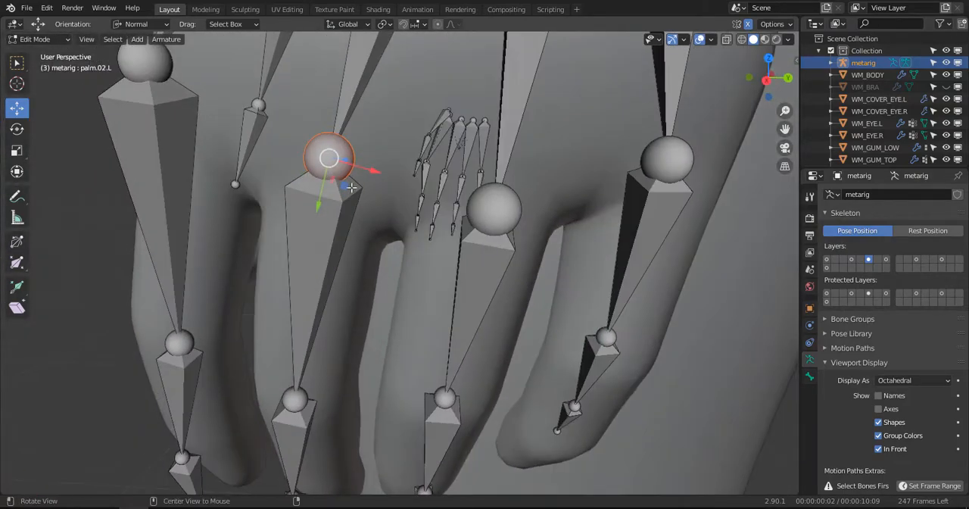
pyautogui.moveTo(367, 171); pyautogui.dragTo(380, 170)
pyautogui.moveTo(395, 167); pyautogui.dragTo(406, 188, button='middle')
# - Reposition the left ring finger's and index finger's knuckle joints inside their finger bases
pyautogui.click(351, 184)
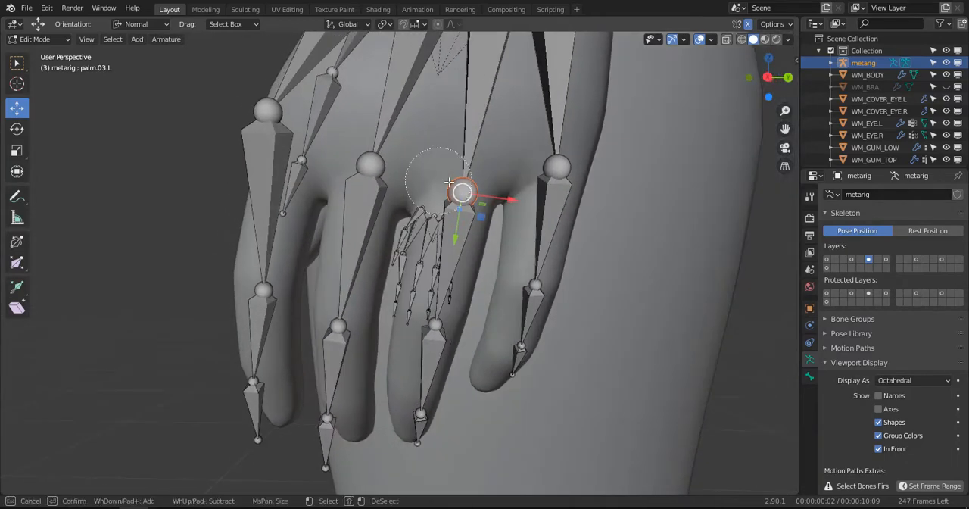
pyautogui.moveTo(462, 179); pyautogui.dragTo(416, 246, button='middle')
pyautogui.press('g')
pyautogui.click(485, 198)
pyautogui.moveTo(254, 171); pyautogui.dragTo(523, 227, button='middle')
pyautogui.moveTo(506, 230); pyautogui.dragTo(479, 246)
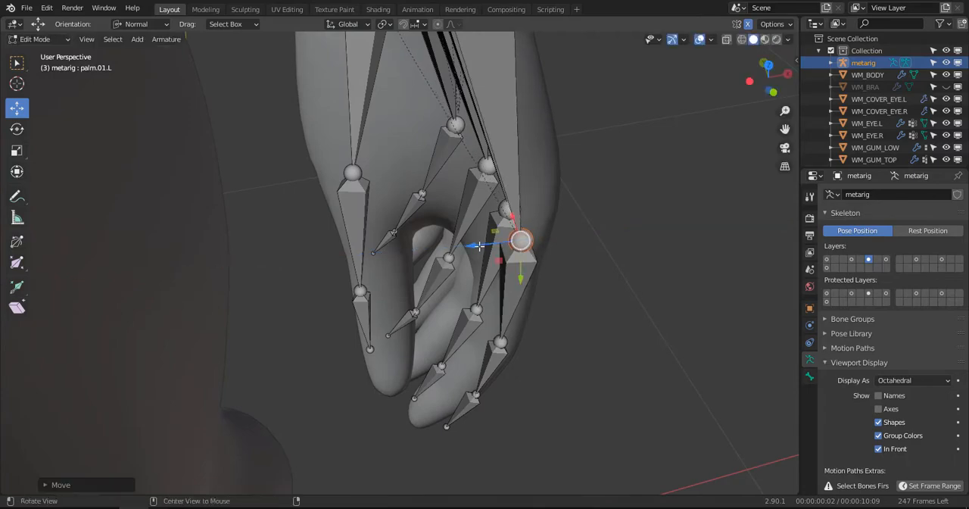
pyautogui.moveTo(480, 246); pyautogui.dragTo(385, 206, button='middle')
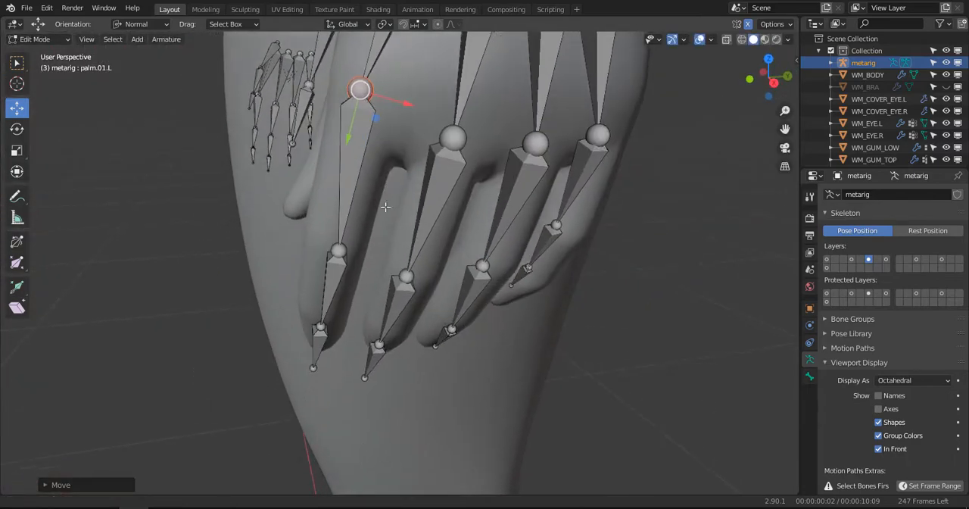
# - Raise the joint at the end of f_index.01.L and shift it sideways towards the index finger's centre
pyautogui.click(342, 250)
pyautogui.moveTo(342, 250); pyautogui.dragTo(345, 232, button='middle')
pyautogui.moveTo(353, 250); pyautogui.dragTo(357, 239)
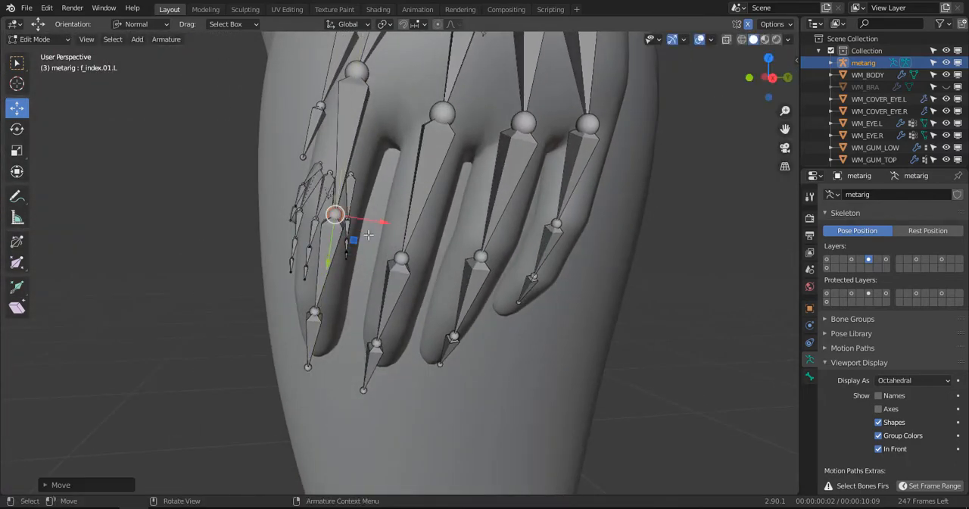
pyautogui.press('g')
pyautogui.press('x')
pyautogui.press('x')
pyautogui.click(366, 219)
pyautogui.moveTo(366, 219); pyautogui.dragTo(475, 266, button='middle')
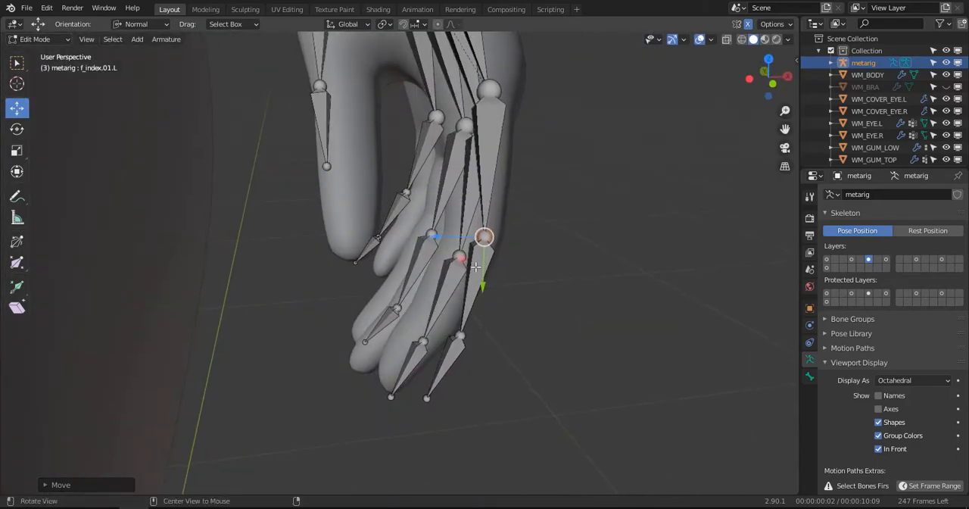
# - Turn on the wireframe overlay to show the body's topology around the finger joints
pyautogui.click(713, 40)
pyautogui.click(711, 41)
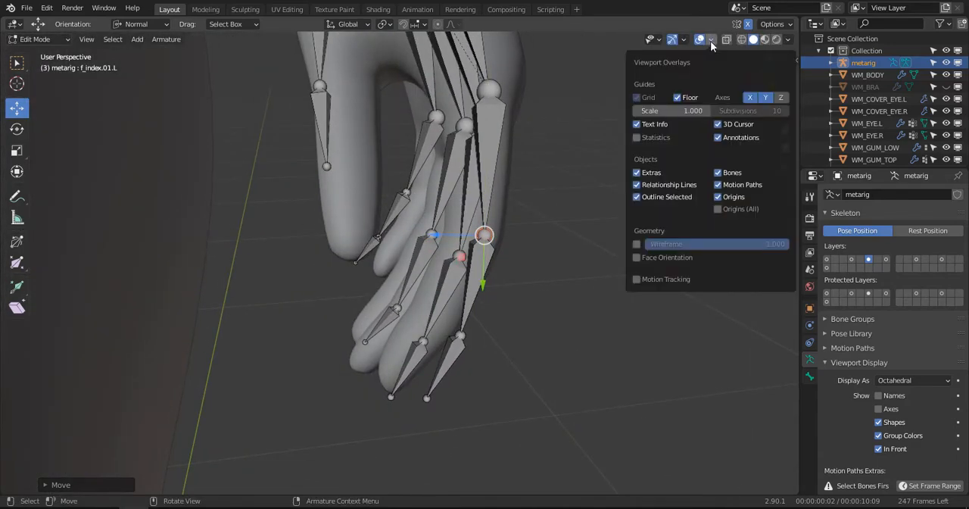
pyautogui.click(637, 244)
pyautogui.scroll(4, 541, 238)
# - Raise the joint at the end of f_index.02.L and centre it inside the left index finger
pyautogui.moveTo(540, 238); pyautogui.dragTo(388, 193, button='middle')
pyautogui.keyDown('shift'); pyautogui.moveTo(389, 193); pyautogui.dragTo(372, 261, button='middle'); pyautogui.keyUp('shift')
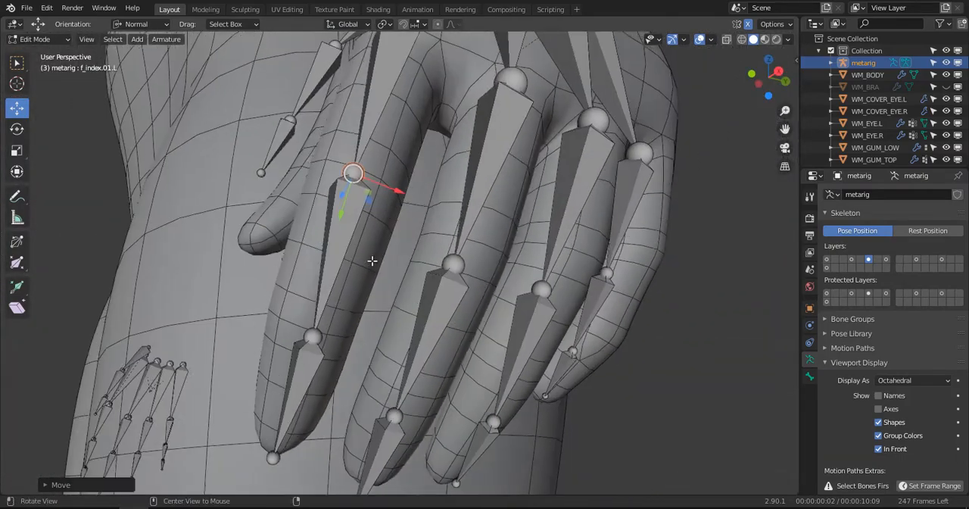
pyautogui.click(321, 335)
pyautogui.moveTo(348, 297); pyautogui.dragTo(361, 275, button='middle')
pyautogui.moveTo(396, 248); pyautogui.dragTo(382, 244)
pyautogui.moveTo(381, 244); pyautogui.dragTo(520, 314, button='middle')
pyautogui.moveTo(515, 312); pyautogui.dragTo(473, 303)
pyautogui.moveTo(483, 352); pyautogui.dragTo(496, 338)
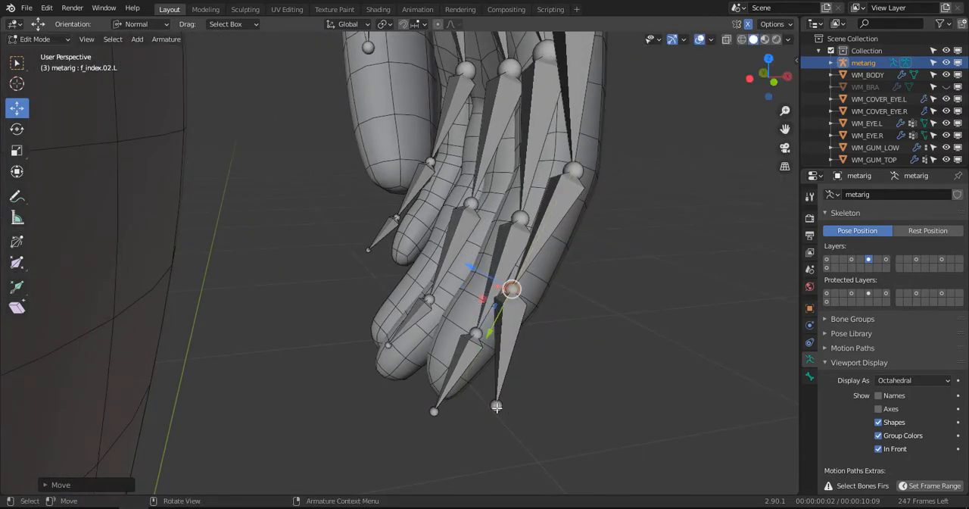
# - Move the tip of f_index.03.L to the left index fingertip and shift that bone sideways to centre it
pyautogui.click(500, 409)
pyautogui.moveTo(454, 408); pyautogui.dragTo(381, 394)
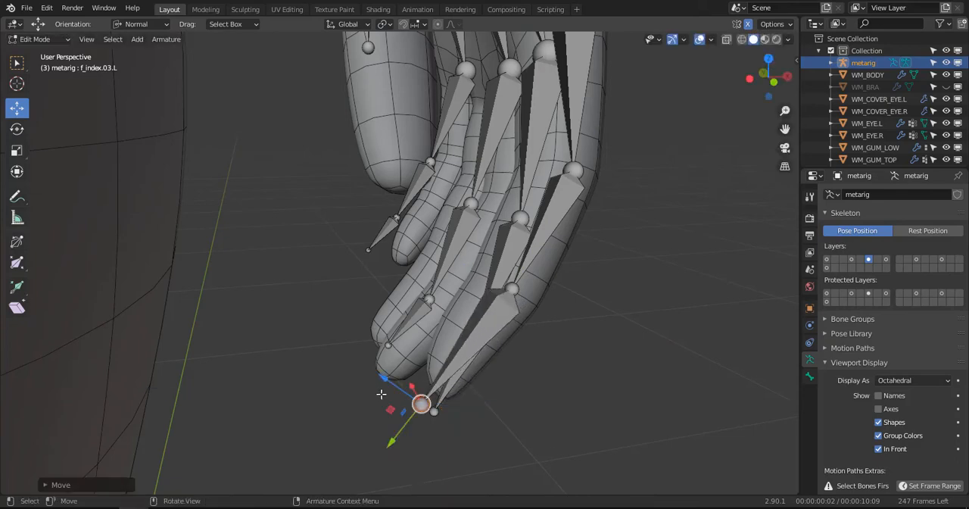
pyautogui.moveTo(390, 438); pyautogui.dragTo(409, 373)
pyautogui.moveTo(408, 373); pyautogui.dragTo(359, 267, button='middle')
pyautogui.scroll(-3, 358, 240)
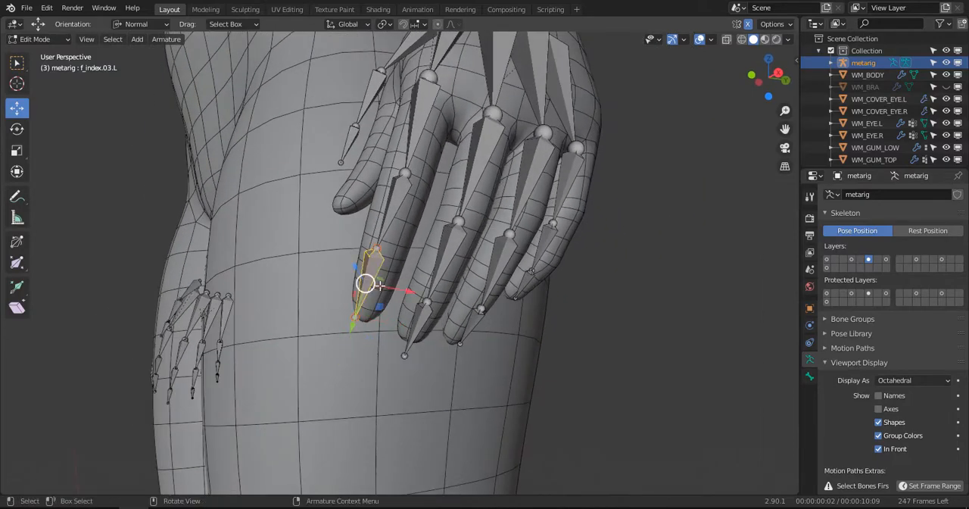
pyautogui.moveTo(399, 290); pyautogui.dragTo(410, 292)
# - Reposition the joint at the end of f_middle.02.L to follow the left middle finger's bend
pyautogui.moveTo(450, 99); pyautogui.dragTo(365, 220, button='middle')
pyautogui.click(404, 209)
pyautogui.moveTo(375, 213); pyautogui.dragTo(394, 208)
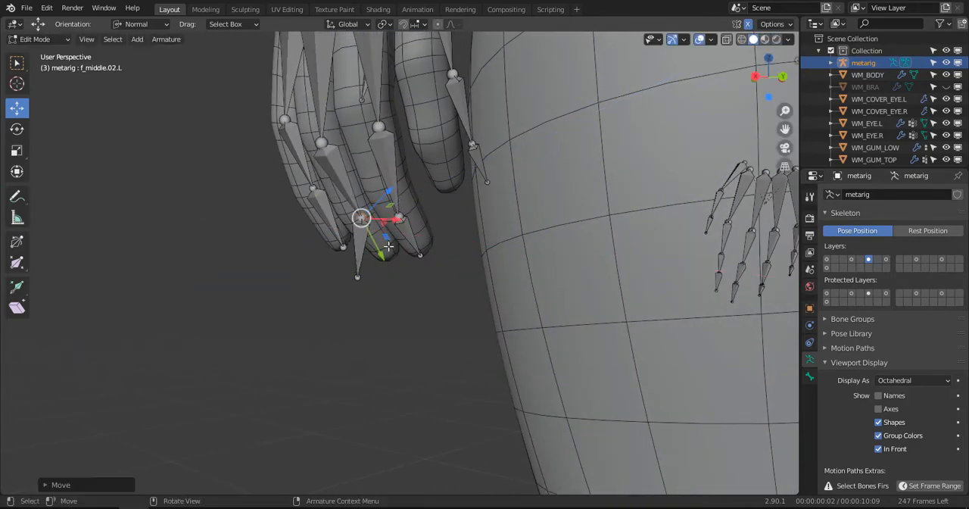
pyautogui.moveTo(382, 254); pyautogui.dragTo(379, 248)
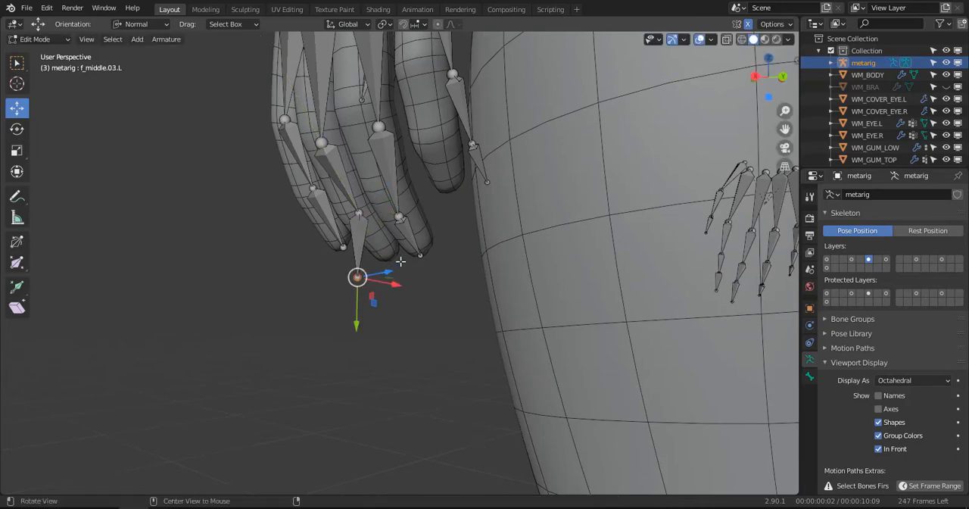
# - Move the tip of f_middle.03.L into the left middle fingertip and shift that bone sideways to centre it
pyautogui.moveTo(400, 261); pyautogui.dragTo(366, 280, button='middle')
pyautogui.moveTo(396, 272); pyautogui.dragTo(445, 252)
pyautogui.moveTo(445, 251); pyautogui.dragTo(490, 232, button='middle')
pyautogui.moveTo(423, 281); pyautogui.dragTo(410, 296)
pyautogui.moveTo(411, 296); pyautogui.dragTo(391, 254, button='middle')
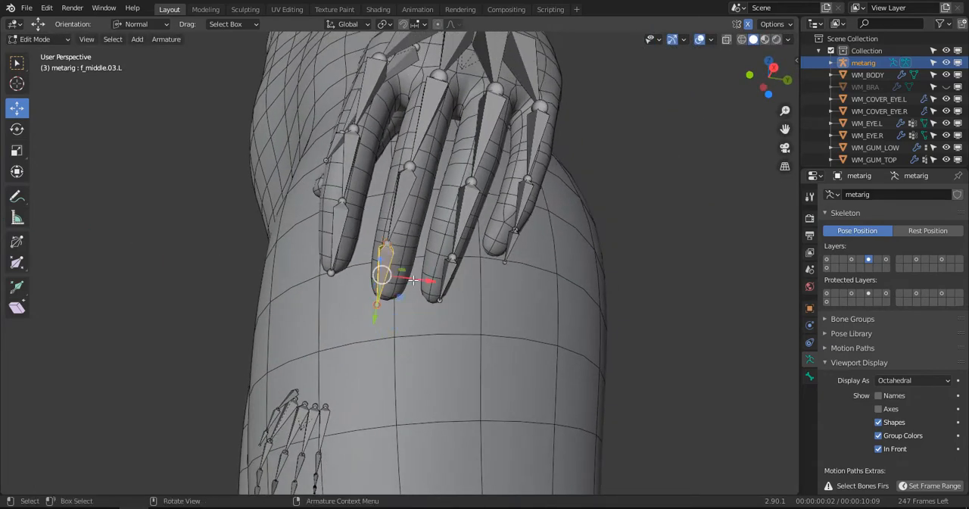
pyautogui.moveTo(413, 280); pyautogui.dragTo(427, 257)
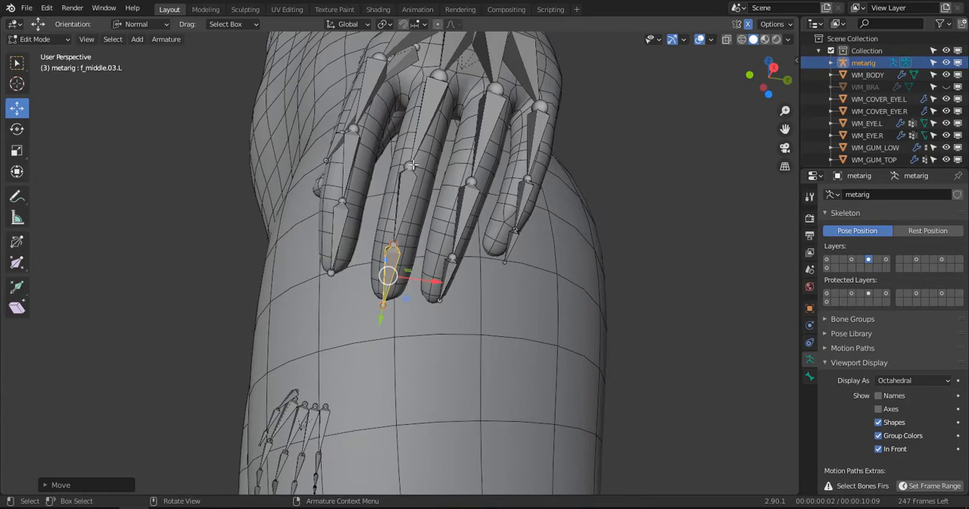
# - Shift the joint at the end of f_middle.01.L sideways to centre it in the middle finger
pyautogui.moveTo(428, 172); pyautogui.dragTo(434, 178)
pyautogui.scroll(-2, 435, 179)
pyautogui.moveTo(433, 181)
pyautogui.mouseDown(button='middle')
pyautogui.moveTo(413, 204)
pyautogui.moveTo(510, 246)
pyautogui.moveTo(484, 291)
pyautogui.moveTo(392, 311)
pyautogui.moveTo(379, 258)
pyautogui.moveTo(429, 215)
pyautogui.moveTo(429, 185)
pyautogui.mouseUp(button='middle')
pyautogui.scroll(2, 429, 185)
# - Reposition the joints at the ends of f_ring.01.L and f_ring.02.L to centre them in the left ring finger
pyautogui.click(441, 138)
pyautogui.moveTo(441, 138); pyautogui.dragTo(429, 209, button='middle')
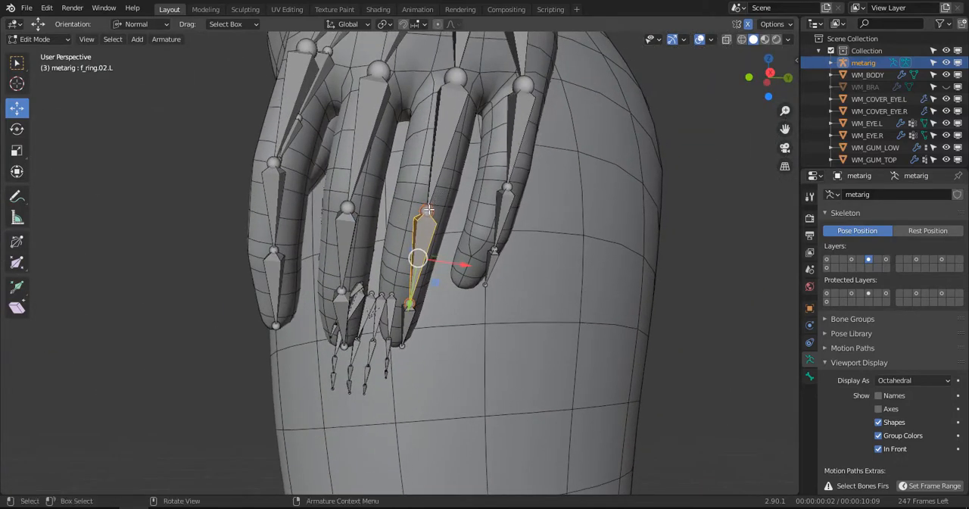
pyautogui.moveTo(417, 263); pyautogui.dragTo(418, 269)
pyautogui.click(409, 306)
pyautogui.moveTo(409, 306); pyautogui.dragTo(391, 289, button='middle')
pyautogui.moveTo(392, 289); pyautogui.dragTo(377, 270)
pyautogui.moveTo(378, 269); pyautogui.dragTo(479, 230, button='middle')
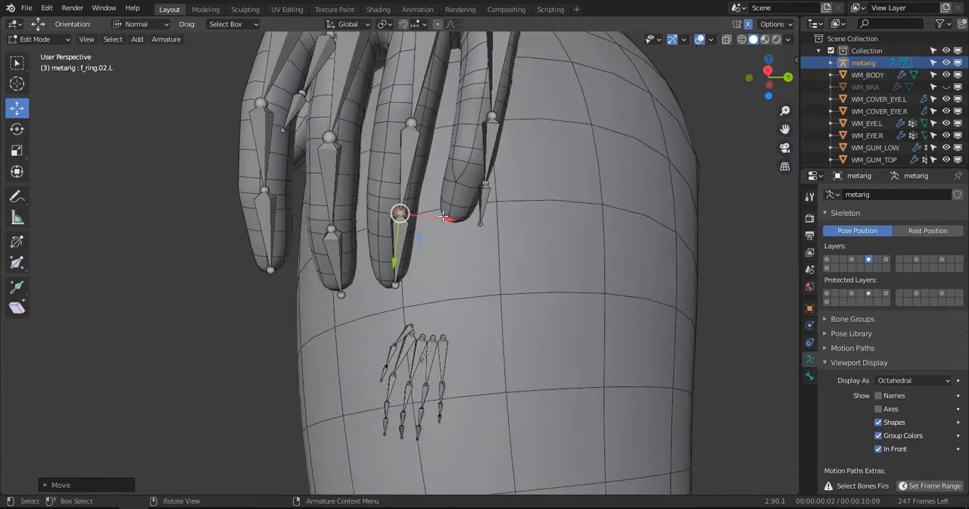
pyautogui.moveTo(433, 224); pyautogui.dragTo(428, 222)
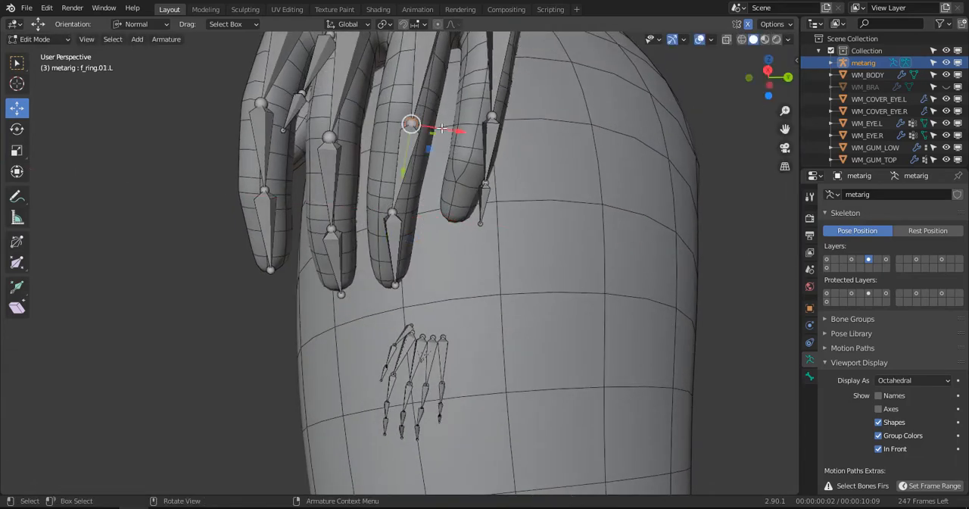
pyautogui.moveTo(442, 129); pyautogui.dragTo(428, 124)
pyautogui.keyDown('shift'); pyautogui.moveTo(428, 123); pyautogui.dragTo(445, 50, button='middle'); pyautogui.keyUp('shift')
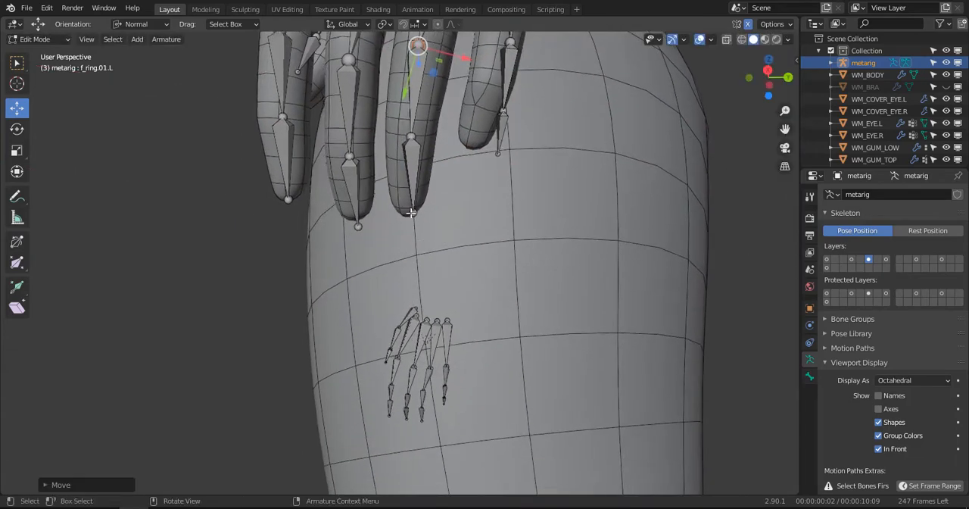
# - Shift the tip of f_ring.03.L to centre it at the left ring fingertip
pyautogui.click(412, 210)
pyautogui.moveTo(414, 211); pyautogui.dragTo(449, 207, button='middle')
pyautogui.moveTo(447, 216); pyautogui.dragTo(449, 217)
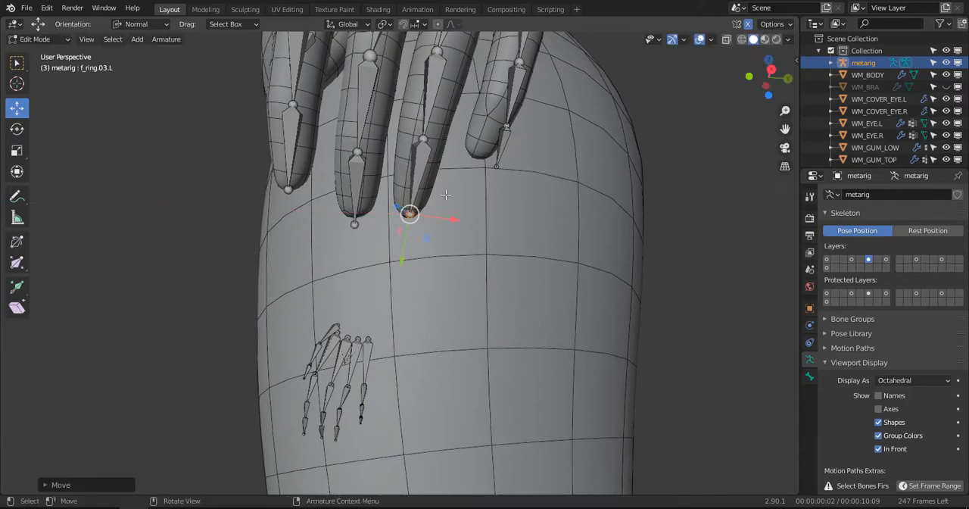
pyautogui.moveTo(449, 215); pyautogui.dragTo(386, 287, button='middle')
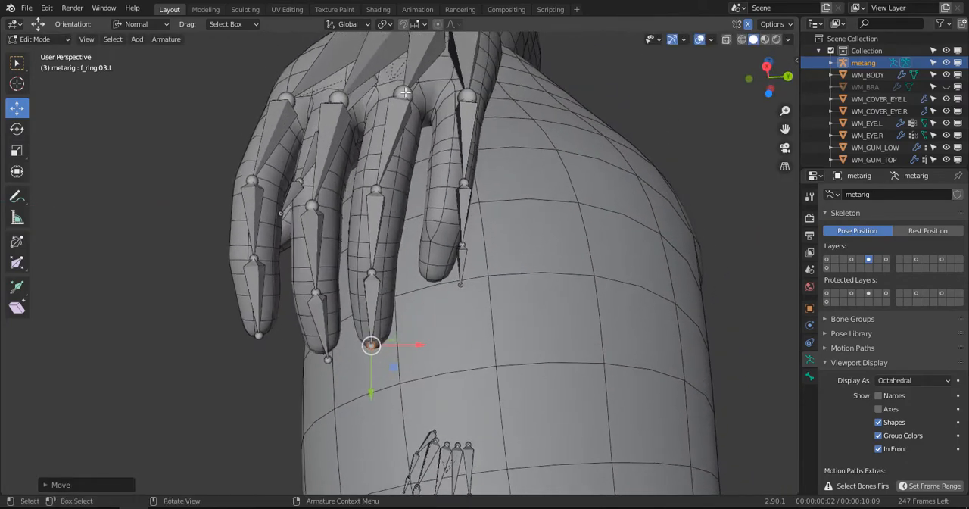
# - Adjust the knuckle joint at the end of palm.03.L within the left ring finger's base
pyautogui.click(405, 93)
pyautogui.keyDown('alt'); pyautogui.moveTo(405, 92); pyautogui.dragTo(427, 91); pyautogui.keyUp('alt')
pyautogui.moveTo(427, 91); pyautogui.dragTo(381, 116, button='middle')
pyautogui.moveTo(384, 112); pyautogui.dragTo(384, 111)
pyautogui.moveTo(384, 112); pyautogui.dragTo(367, 171, button='middle')
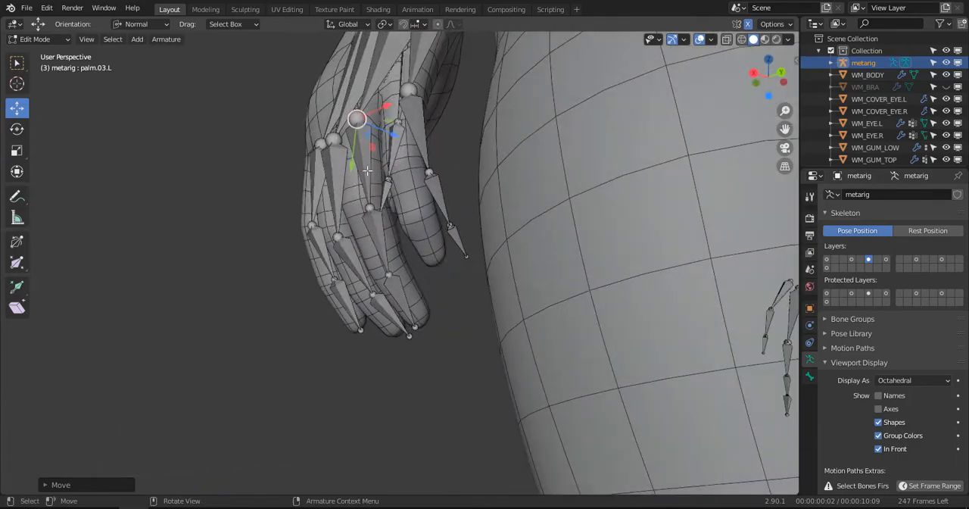
# - Fine-tune the joint at the end of f_ring.01.L so it sits inside the left ring finger
pyautogui.click(371, 209)
pyautogui.scroll(2, 370, 211)
pyautogui.moveTo(368, 212); pyautogui.dragTo(335, 260, button='middle')
pyautogui.moveTo(396, 163); pyautogui.dragTo(383, 172)
pyautogui.moveTo(382, 172); pyautogui.dragTo(497, 117, button='middle')
pyautogui.moveTo(425, 174); pyautogui.dragTo(428, 179)
# - Centre the left pinky's knuckle joint and the joint at the end of f_pinky.01.L within the finger
pyautogui.scroll(-2, 478, 127)
pyautogui.moveTo(478, 127); pyautogui.dragTo(395, 156, button='middle')
pyautogui.press('c')
pyautogui.moveTo(430, 125); pyautogui.dragTo(407, 142, button='middle')
pyautogui.moveTo(423, 132); pyautogui.dragTo(412, 138)
pyautogui.moveTo(413, 139); pyautogui.dragTo(462, 159, button='middle')
pyautogui.moveTo(482, 190); pyautogui.dragTo(464, 186)
pyautogui.moveTo(456, 216); pyautogui.dragTo(493, 220, button='middle')
pyautogui.moveTo(494, 220); pyautogui.dragTo(453, 251)
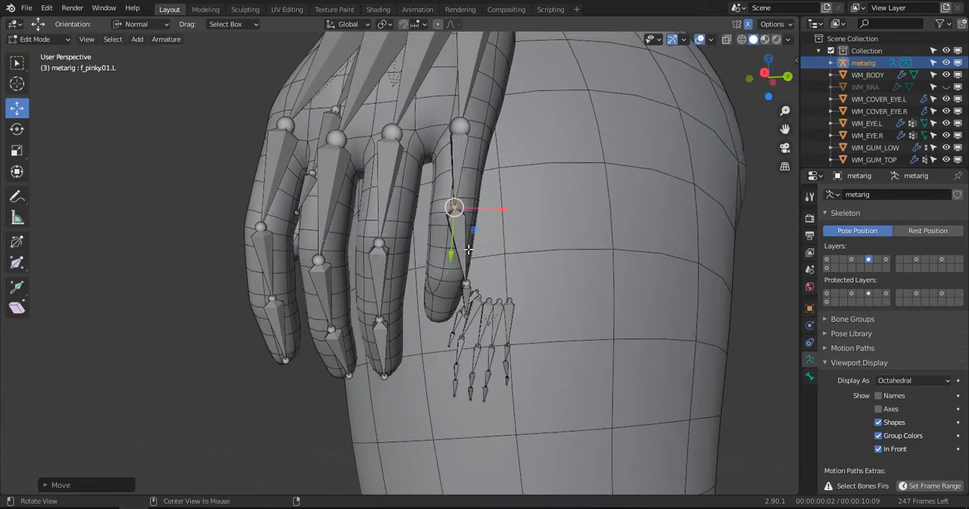
# - Move the joint at the end of f_pinky.02.L sideways, upwards and in depth to sit inside the left pinky
pyautogui.moveTo(453, 251); pyautogui.dragTo(439, 278, button='middle')
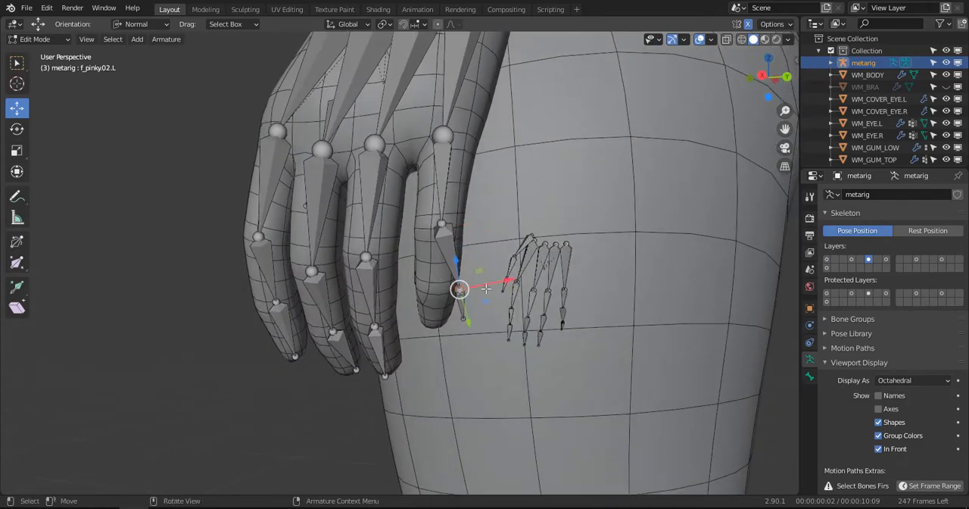
pyautogui.moveTo(485, 289); pyautogui.dragTo(473, 293)
pyautogui.moveTo(432, 324); pyautogui.dragTo(435, 315)
pyautogui.moveTo(435, 314); pyautogui.dragTo(380, 232, button='middle')
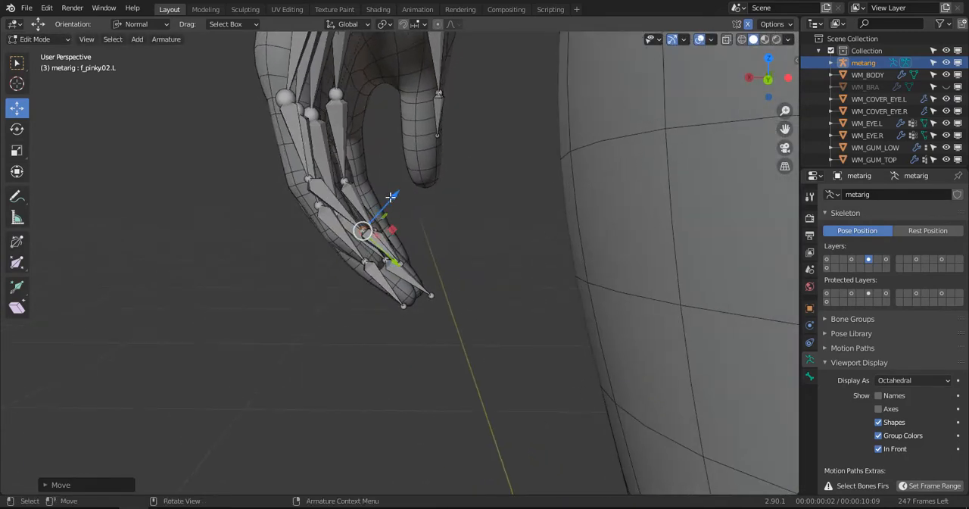
pyautogui.moveTo(390, 199); pyautogui.dragTo(376, 215)
pyautogui.moveTo(377, 284); pyautogui.dragTo(373, 278)
# - Place the tip of f_pinky.03.L at the end of the left pinky and adjust the joint at the end of f_pinky.02.L
pyautogui.moveTo(373, 279); pyautogui.dragTo(452, 246, button='middle')
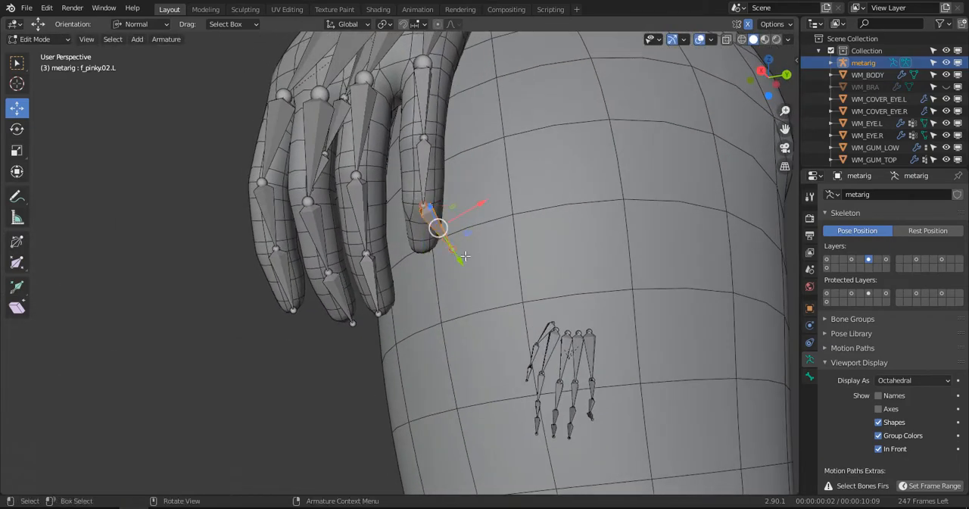
pyautogui.moveTo(493, 231); pyautogui.dragTo(437, 275)
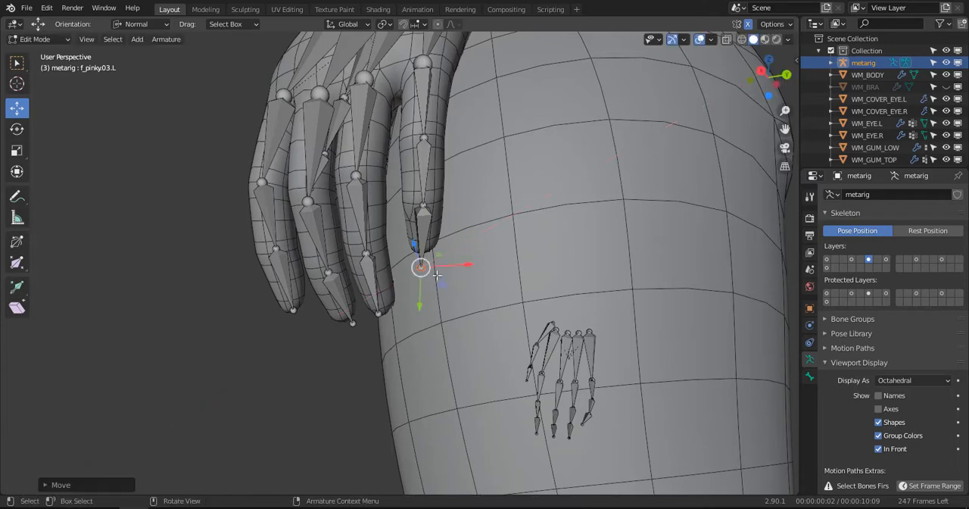
pyautogui.moveTo(417, 309); pyautogui.dragTo(353, 310, button='middle')
pyautogui.click(324, 269)
pyautogui.moveTo(361, 322); pyautogui.dragTo(352, 308)
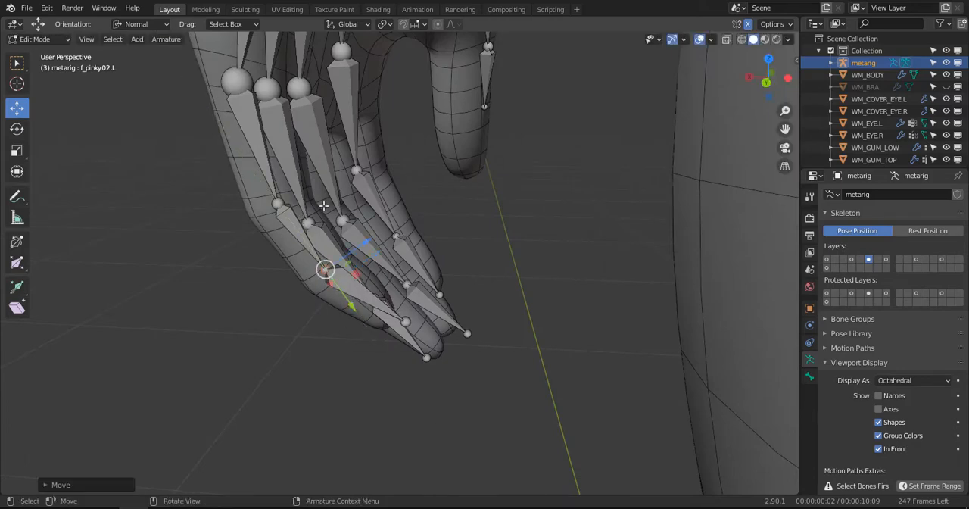
# - Nudge the joint at the end of f_pinky.01.L and shift the left pinky's knuckle joint towards the outer edge of the hand
pyautogui.moveTo(290, 238); pyautogui.dragTo(287, 229)
pyautogui.scroll(-2, 292, 224)
pyautogui.moveTo(303, 204); pyautogui.dragTo(437, 184, button='middle')
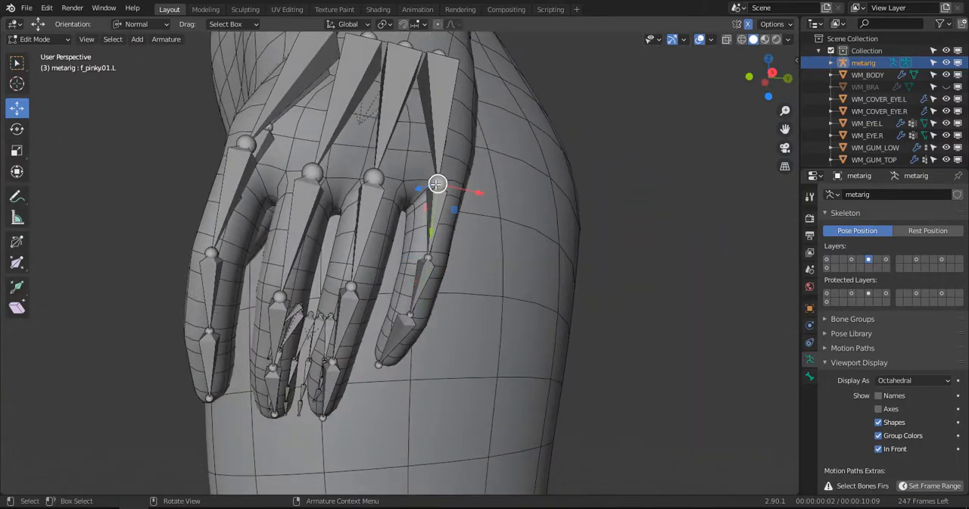
pyautogui.moveTo(466, 192); pyautogui.dragTo(470, 192)
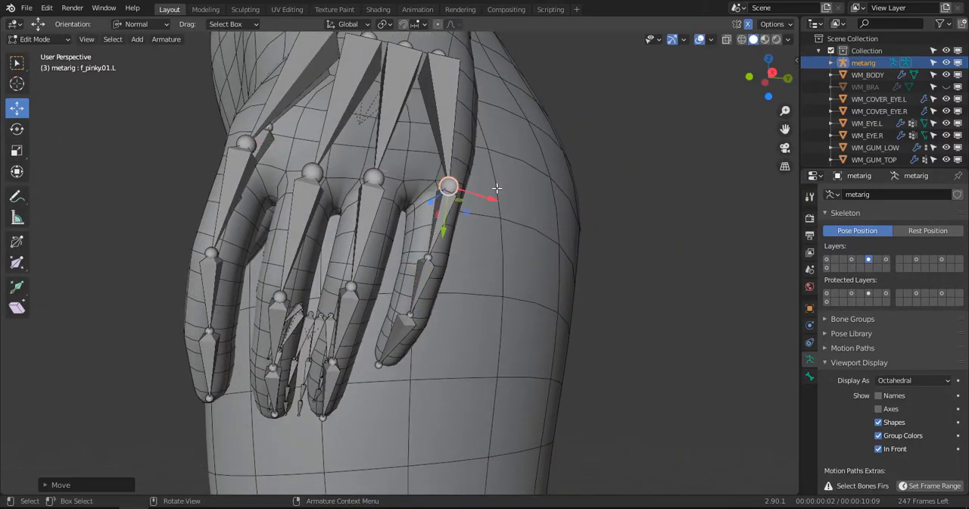
# - Move the base of palm.04.L towards the outer edge of the hand and down towards the knuckles
pyautogui.moveTo(470, 192); pyautogui.dragTo(411, 175, button='middle')
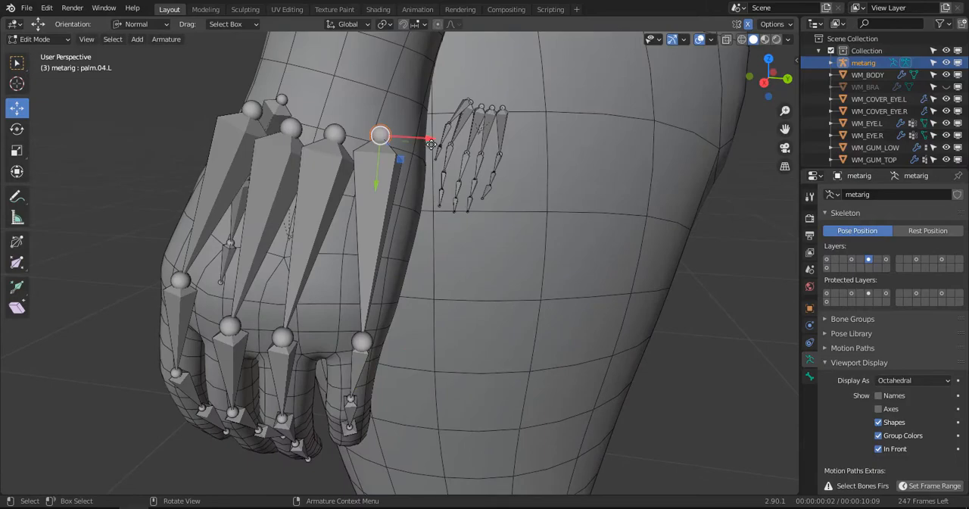
pyautogui.moveTo(430, 144); pyautogui.dragTo(447, 155)
pyautogui.moveTo(396, 177); pyautogui.dragTo(390, 206)
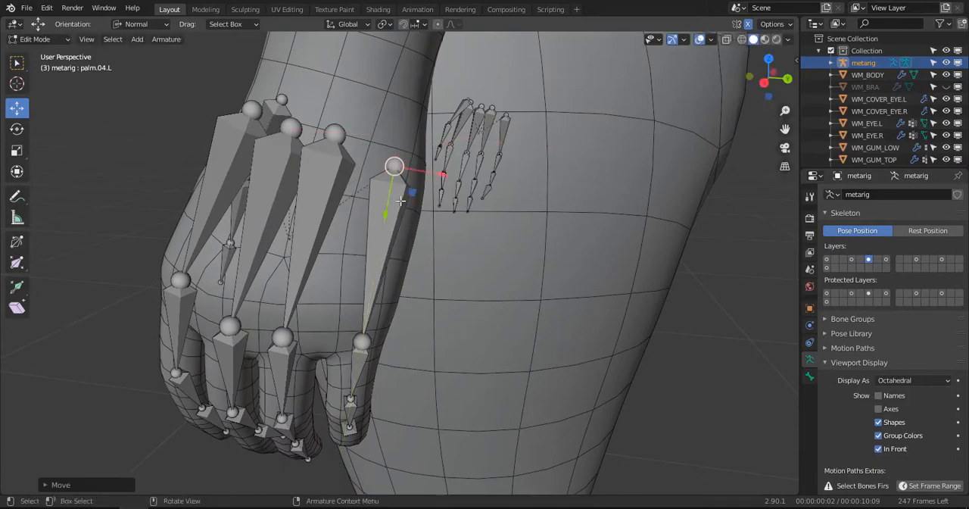
# - Shift the base joint of palm.01.L towards the palm side of the left hand
pyautogui.moveTo(419, 206); pyautogui.dragTo(588, 227, button='middle')
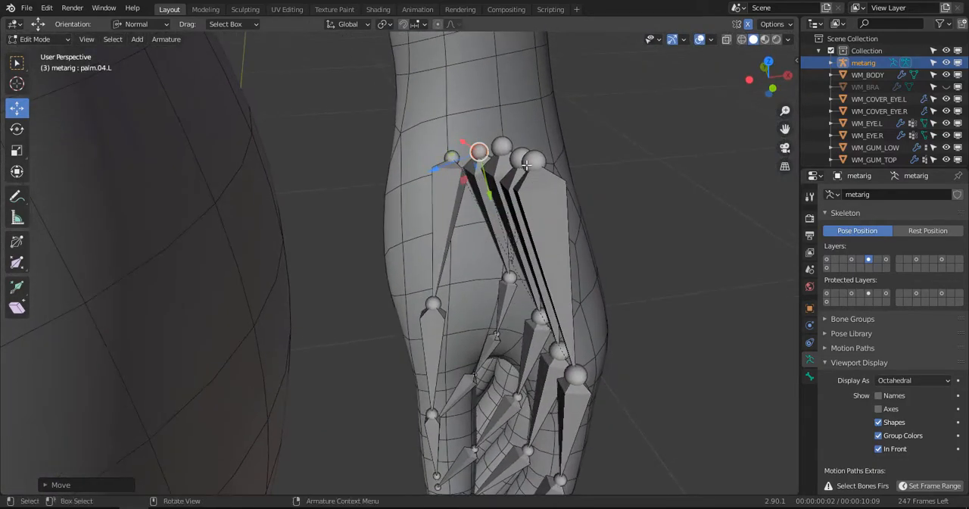
pyautogui.click(541, 162)
pyautogui.moveTo(541, 162); pyautogui.dragTo(530, 241, button='middle')
pyautogui.click(525, 307)
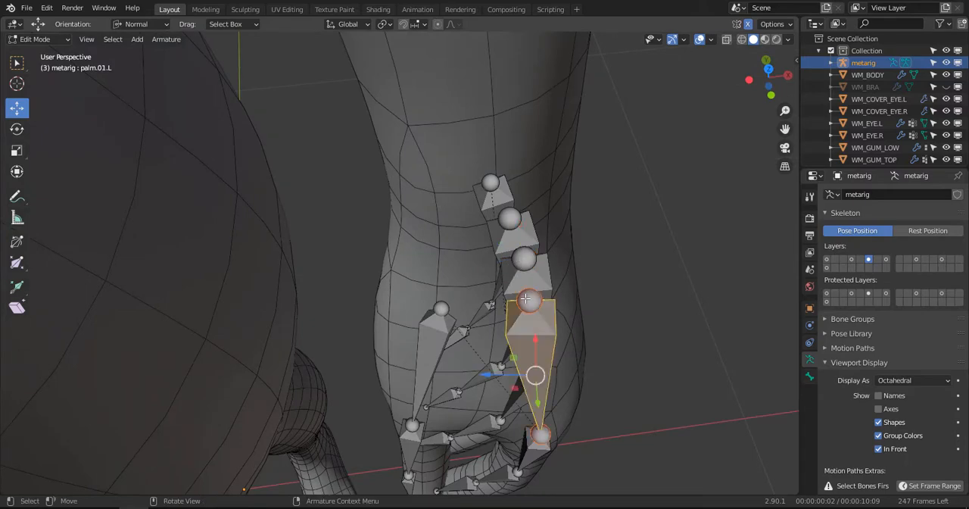
pyautogui.click(514, 303)
pyautogui.click(500, 317)
pyautogui.click(533, 300)
pyautogui.keyDown('alt'); pyautogui.moveTo(532, 301); pyautogui.dragTo(626, 275); pyautogui.keyUp('alt')
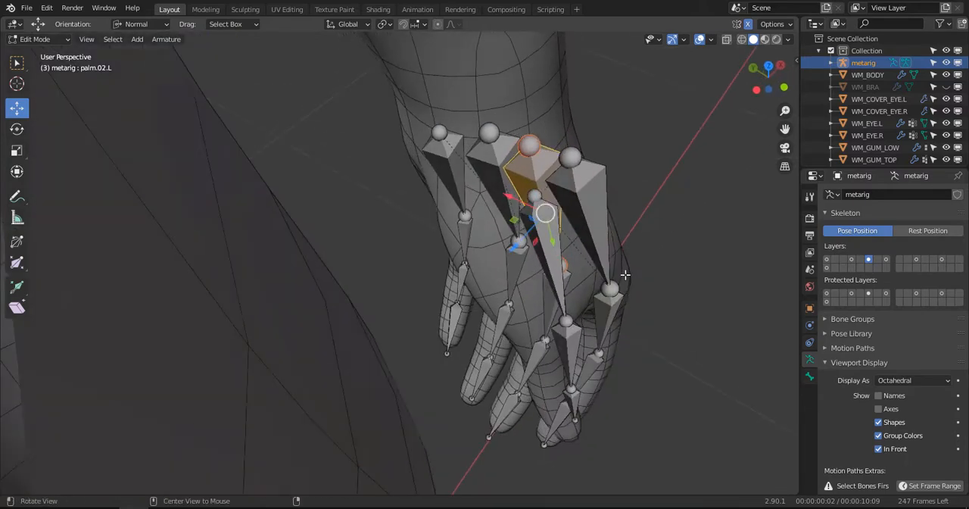
pyautogui.moveTo(547, 182); pyautogui.dragTo(540, 213)
pyautogui.moveTo(539, 213); pyautogui.dragTo(492, 262, button='middle')
# - Shift the base joints of palm.02.L and palm.03.L towards the back of the left hand
pyautogui.click(521, 294)
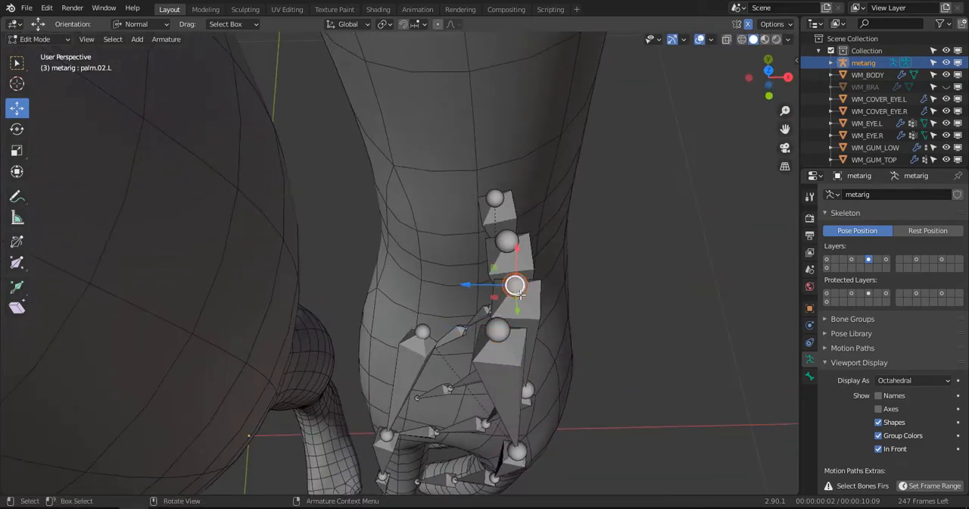
pyautogui.moveTo(485, 290); pyautogui.dragTo(498, 288)
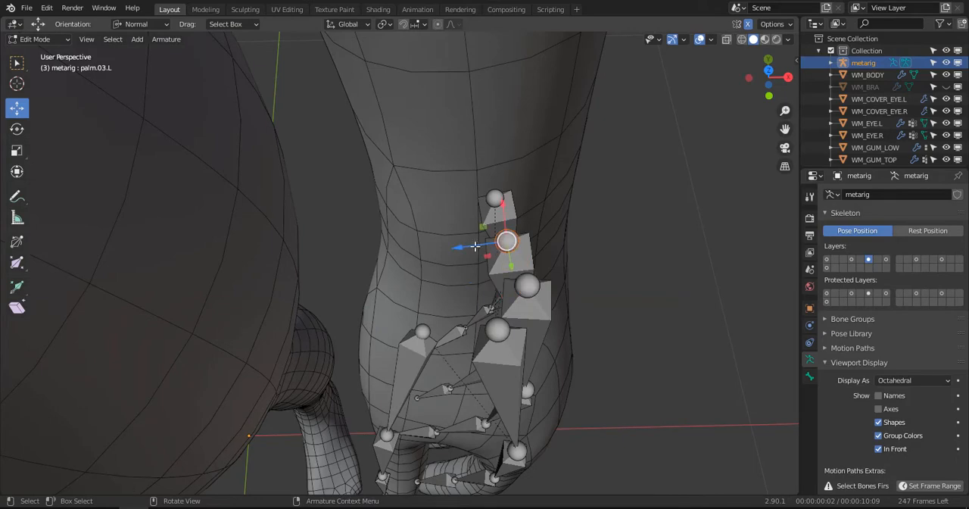
pyautogui.moveTo(474, 246); pyautogui.dragTo(492, 247)
# - Move the joint at the end of thumb.02.L into the left thumb
pyautogui.scroll(-2, 494, 248)
pyautogui.moveTo(495, 249); pyautogui.dragTo(397, 194, button='middle')
pyautogui.click(384, 280)
pyautogui.moveTo(384, 282); pyautogui.dragTo(309, 281, button='middle')
pyautogui.scroll(2, 322, 284)
pyautogui.moveTo(304, 294)
pyautogui.mouseDown()
pyautogui.moveTo(313, 329)
pyautogui.moveTo(311, 294)
pyautogui.moveTo(297, 305)
pyautogui.moveTo(300, 296)
pyautogui.mouseUp()
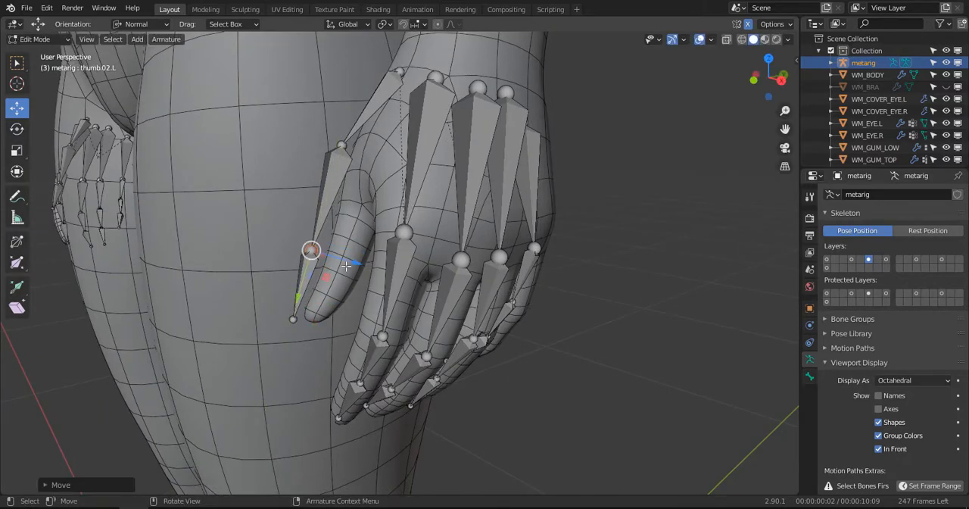
pyautogui.moveTo(354, 264); pyautogui.dragTo(365, 281)
# - Align the tip of thumb.03.L with the end of the left thumb in depth, sideways and along its length
pyautogui.click(395, 270)
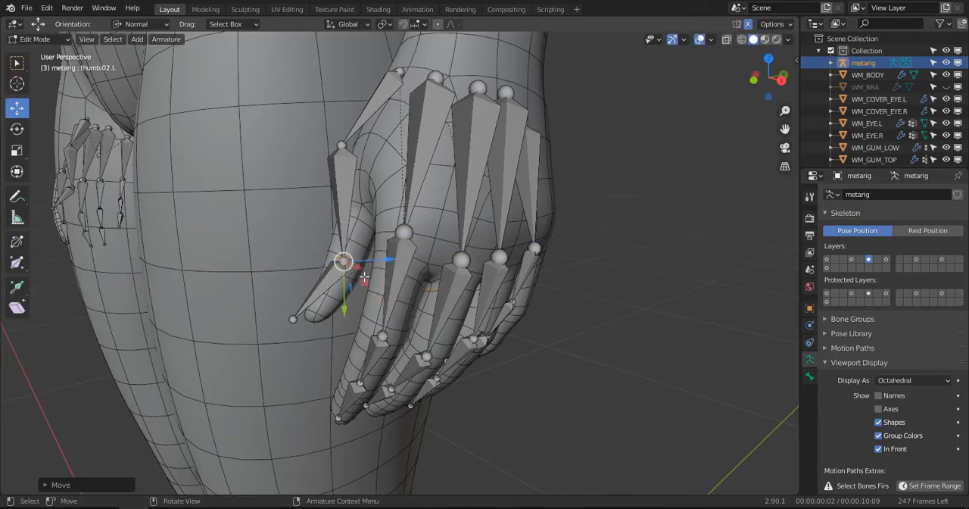
pyautogui.moveTo(323, 338); pyautogui.dragTo(340, 348)
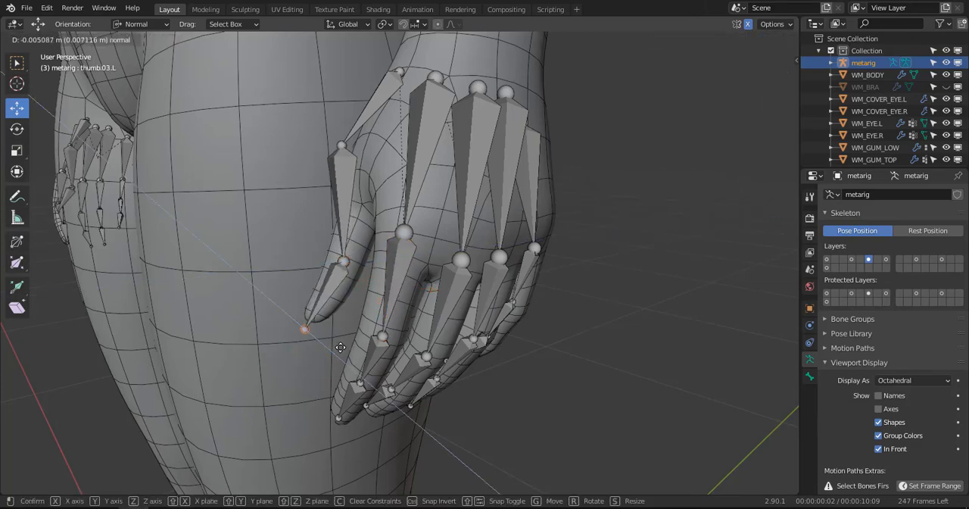
pyautogui.click(344, 347)
pyautogui.moveTo(345, 348); pyautogui.dragTo(440, 369, button='middle')
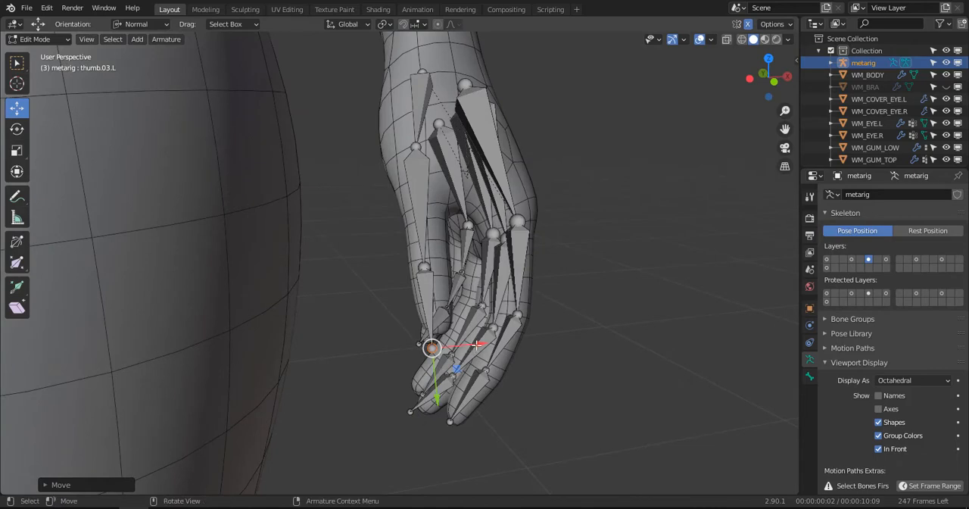
pyautogui.moveTo(475, 345); pyautogui.dragTo(466, 350)
pyautogui.moveTo(450, 396); pyautogui.dragTo(448, 388)
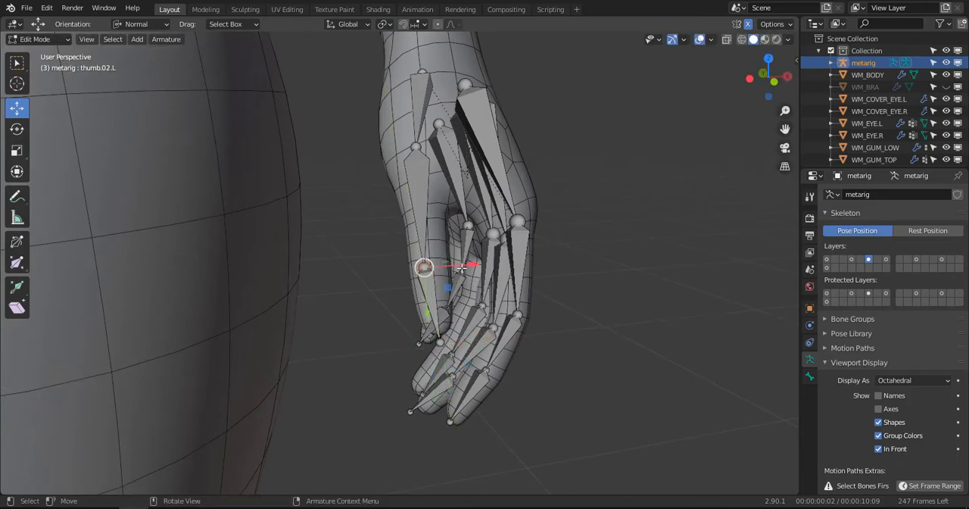
# - Shift the joint at the end of thumb.02.L sideways and lower the joint at the end of thumb.01.L, bringing it into the thumb
pyautogui.moveTo(461, 267); pyautogui.dragTo(480, 268)
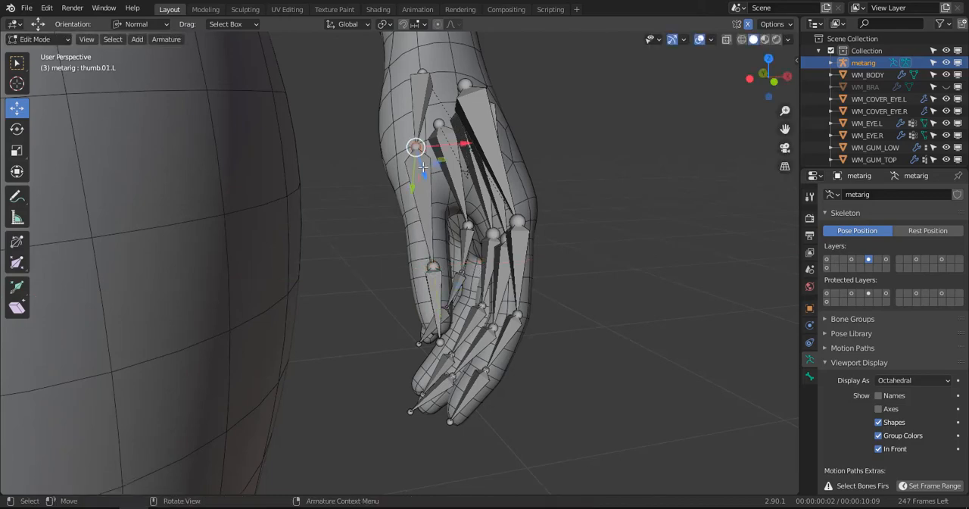
pyautogui.moveTo(426, 182); pyautogui.dragTo(518, 189, button='middle')
pyautogui.moveTo(478, 185); pyautogui.dragTo(490, 212)
pyautogui.moveTo(490, 214); pyautogui.dragTo(369, 214, button='middle')
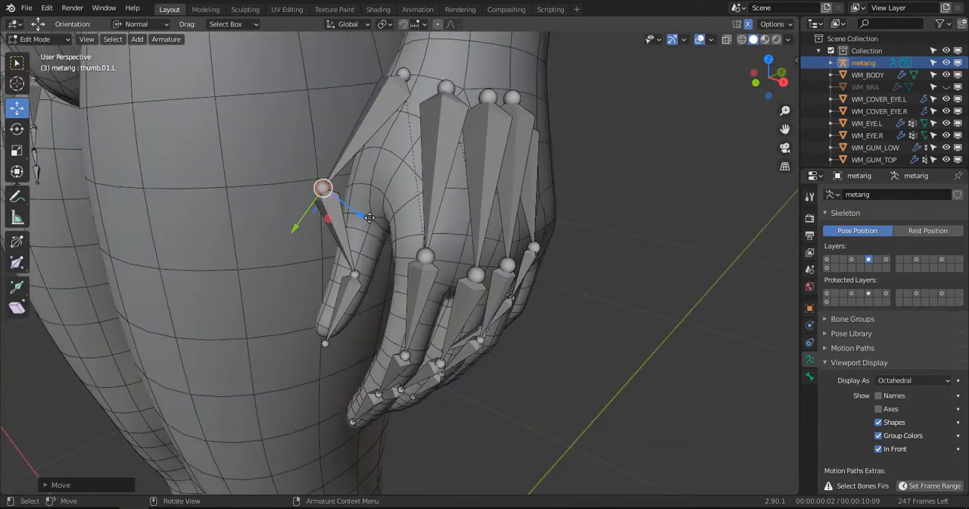
pyautogui.moveTo(369, 217)
pyautogui.mouseDown()
pyautogui.moveTo(377, 241)
pyautogui.moveTo(362, 229)
pyautogui.mouseUp()
# - Centre the joints at the ends of thumb.01.L and thumb.02.L across the left thumb's width
pyautogui.moveTo(362, 229); pyautogui.dragTo(446, 195, button='middle')
pyautogui.moveTo(444, 182); pyautogui.dragTo(439, 183)
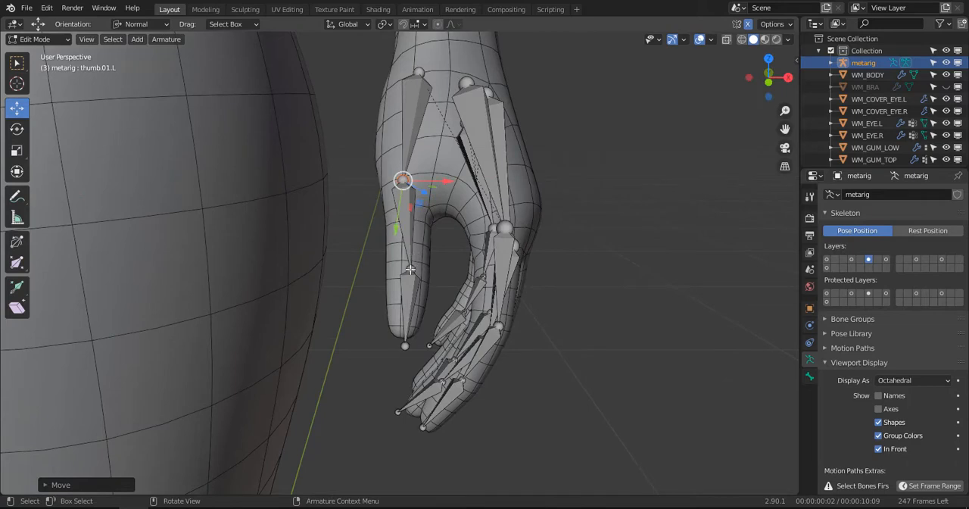
pyautogui.moveTo(448, 262); pyautogui.dragTo(438, 254)
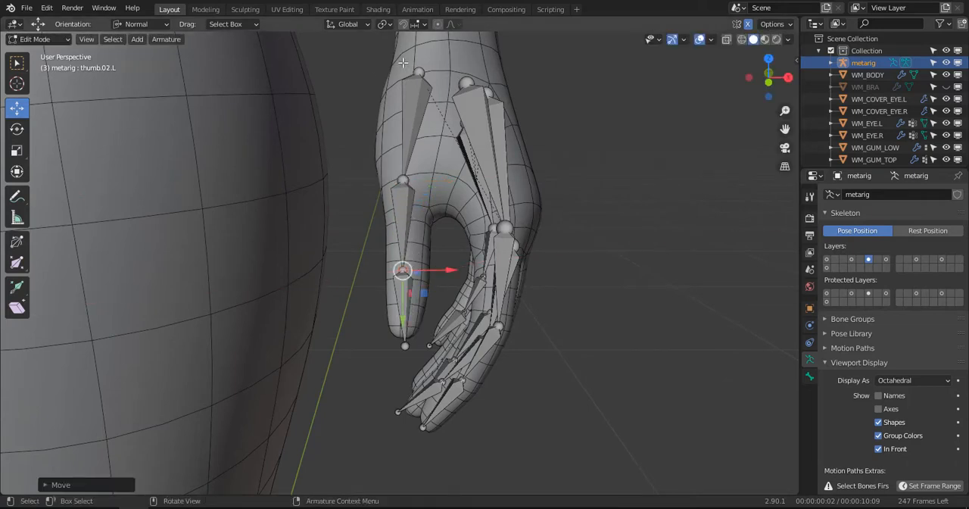
# - Lower the base of thumb.01.L with a slight sideways shift, and nudge the joint at its other end within the thumb
pyautogui.keyDown('shift'); pyautogui.moveTo(421, 70); pyautogui.dragTo(372, 146, button='middle'); pyautogui.keyUp('shift')
pyautogui.moveTo(371, 193); pyautogui.dragTo(374, 209)
pyautogui.moveTo(402, 167); pyautogui.dragTo(396, 168)
pyautogui.moveTo(413, 161); pyautogui.dragTo(345, 214, button='middle')
pyautogui.click(329, 247)
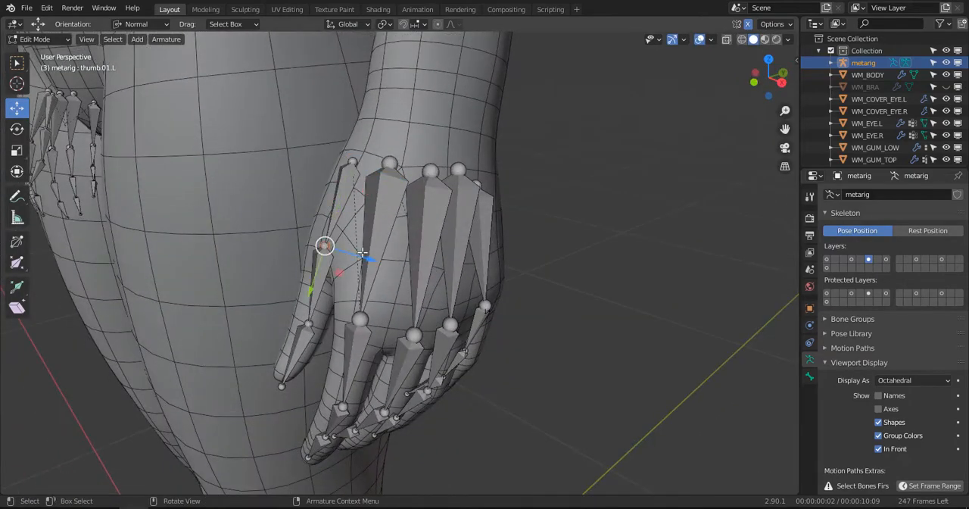
pyautogui.moveTo(366, 259); pyautogui.dragTo(359, 255)
# - Show all of the metarig's populated bone layers together, including the face, torso, arms and legs
pyautogui.scroll(-3, 361, 241)
pyautogui.moveTo(363, 229); pyautogui.dragTo(460, 218, button='middle')
pyautogui.scroll(-5, 460, 218)
pyautogui.scroll(1, 460, 218)
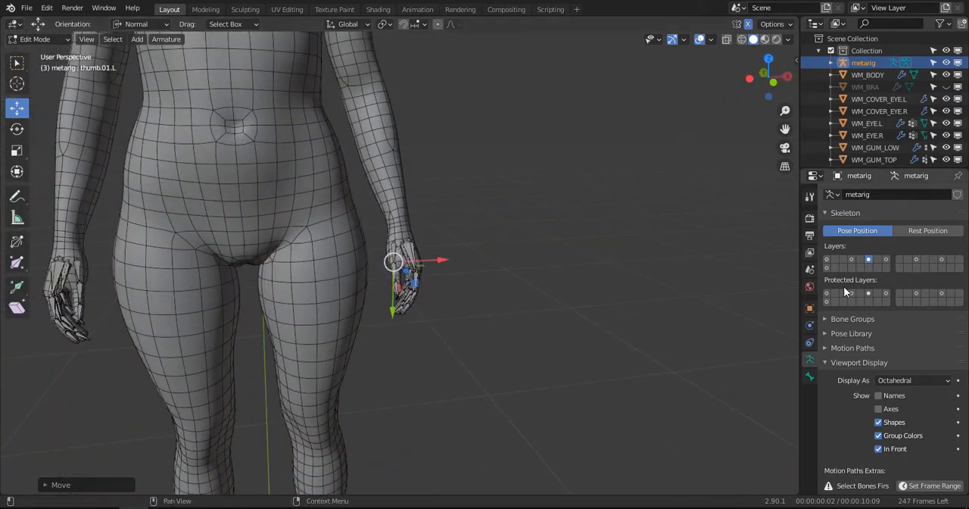
pyautogui.keyDown('shift'); pyautogui.click(827, 259); pyautogui.keyUp('shift')
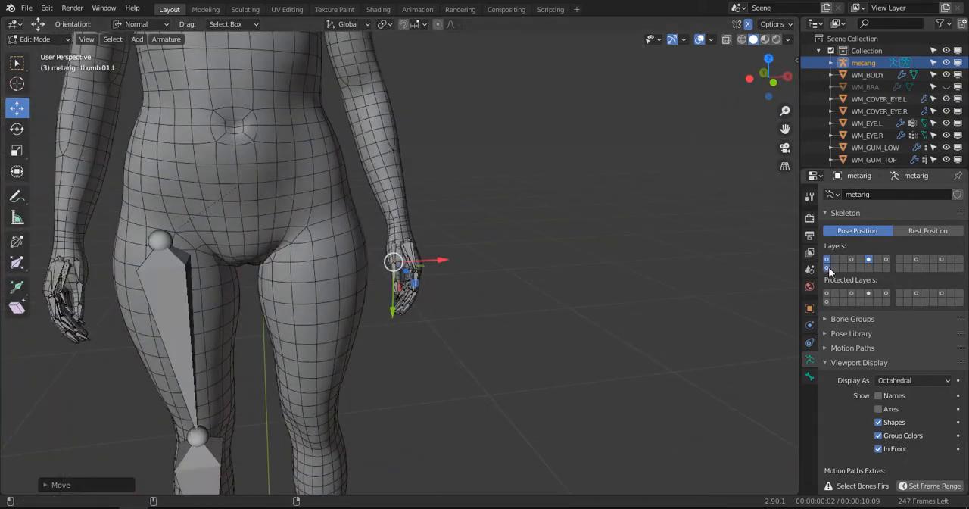
pyautogui.keyDown('shift'); pyautogui.click(886, 259); pyautogui.keyUp('shift')
pyautogui.keyDown('shift'); pyautogui.click(917, 260); pyautogui.keyUp('shift')
pyautogui.keyDown('shift'); pyautogui.click(942, 259); pyautogui.keyUp('shift')
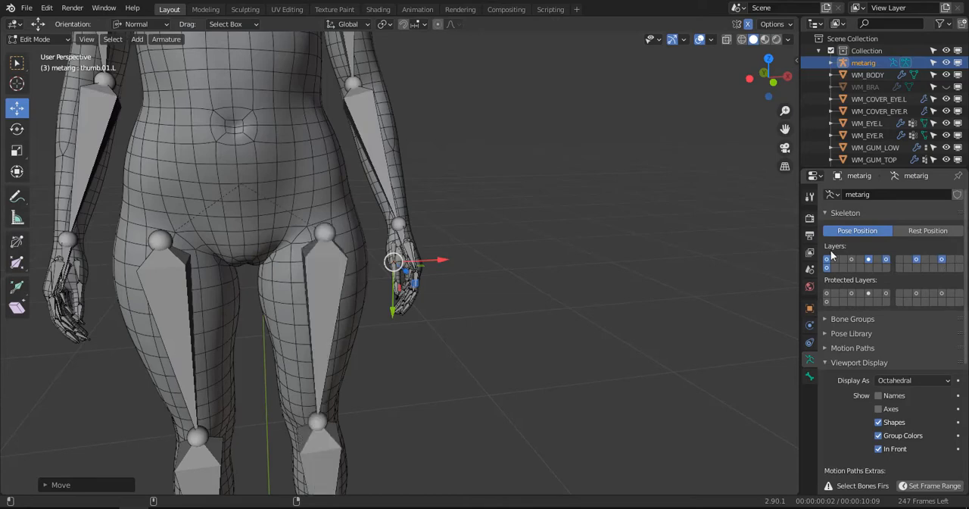
pyautogui.scroll(-5, 465, 214)
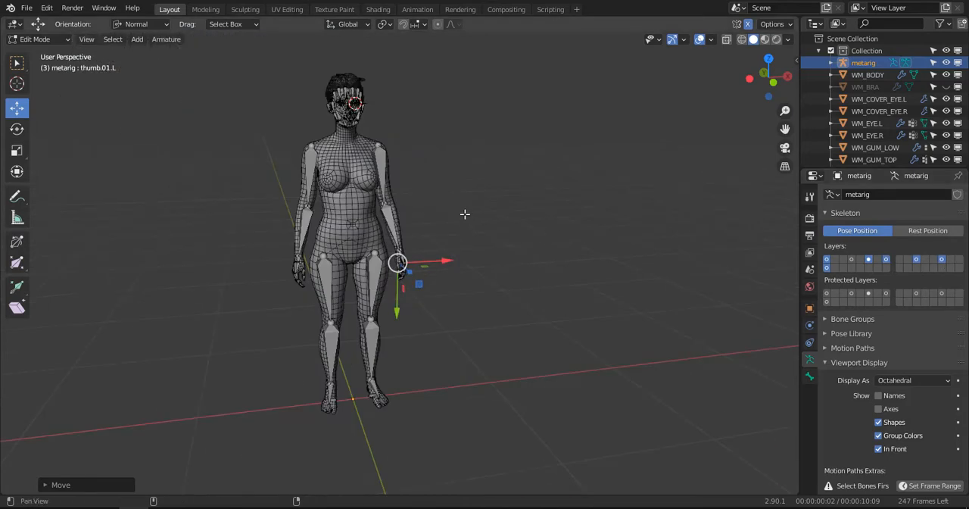
pyautogui.keyDown('shift'); pyautogui.click(853, 260); pyautogui.keyUp('shift')
# - Examine the complete bone layout around the face and over the whole body from the front
pyautogui.keyDown('shift'); pyautogui.moveTo(433, 196); pyautogui.dragTo(449, 237, button='middle'); pyautogui.keyUp('shift')
pyautogui.scroll(3, 449, 238)
pyautogui.moveTo(497, 199); pyautogui.dragTo(485, 241, button='middle')
pyautogui.click(411, 193)
pyautogui.scroll(4, 446, 217)
pyautogui.scroll(2, 431, 231)
pyautogui.scroll(2, 492, 261)
pyautogui.keyDown('shift'); pyautogui.moveTo(462, 227); pyautogui.dragTo(468, 250, button='middle'); pyautogui.keyUp('shift')
pyautogui.scroll(2, 474, 246)
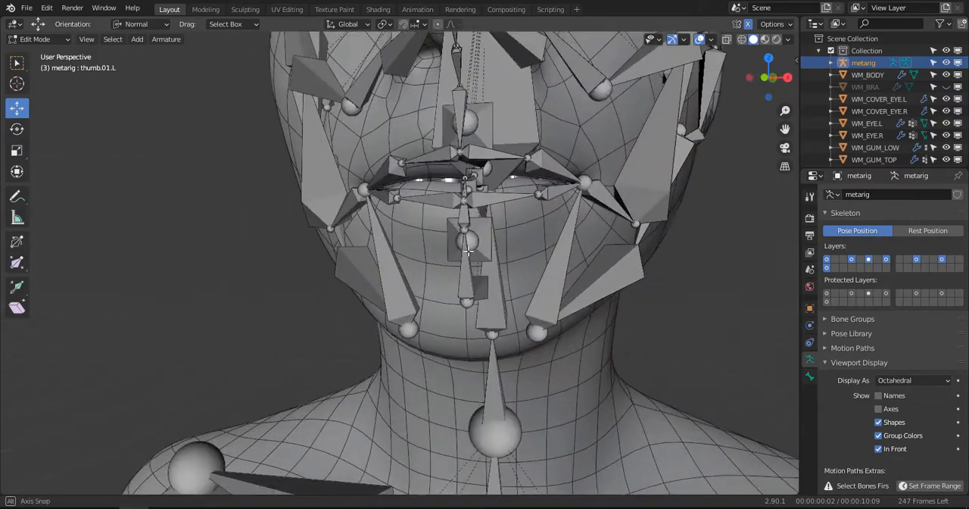
pyautogui.scroll(-8, 475, 235)
pyautogui.press('KP_1')
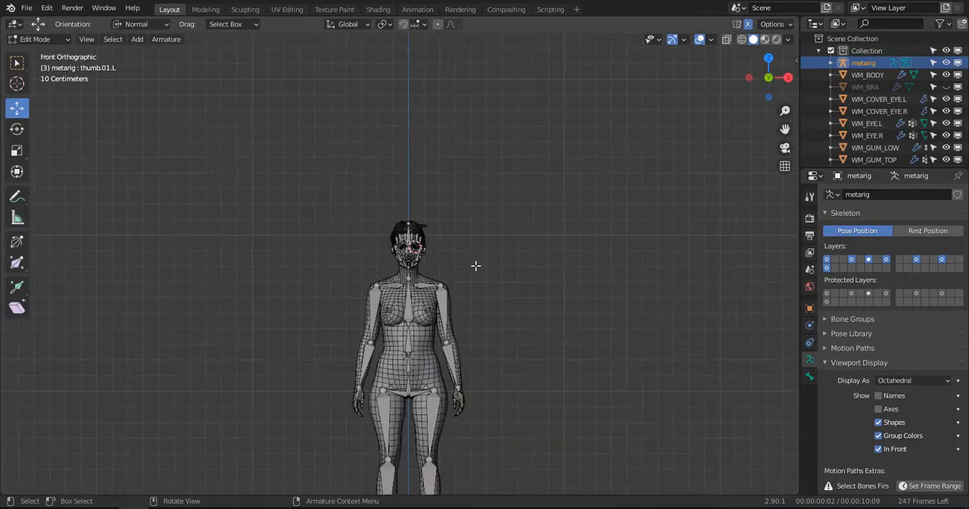
# - Turn off the wireframe overlay in the viewport
pyautogui.keyDown('shift'); pyautogui.moveTo(493, 346); pyautogui.dragTo(677, 112, button='middle'); pyautogui.keyUp('shift')
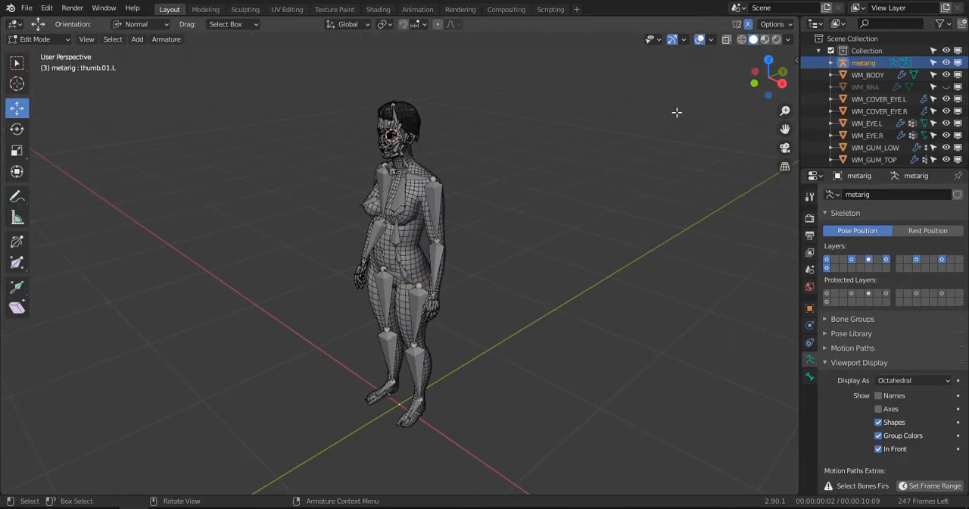
pyautogui.click(711, 43)
pyautogui.click(640, 245)
pyautogui.scroll(3, 475, 244)
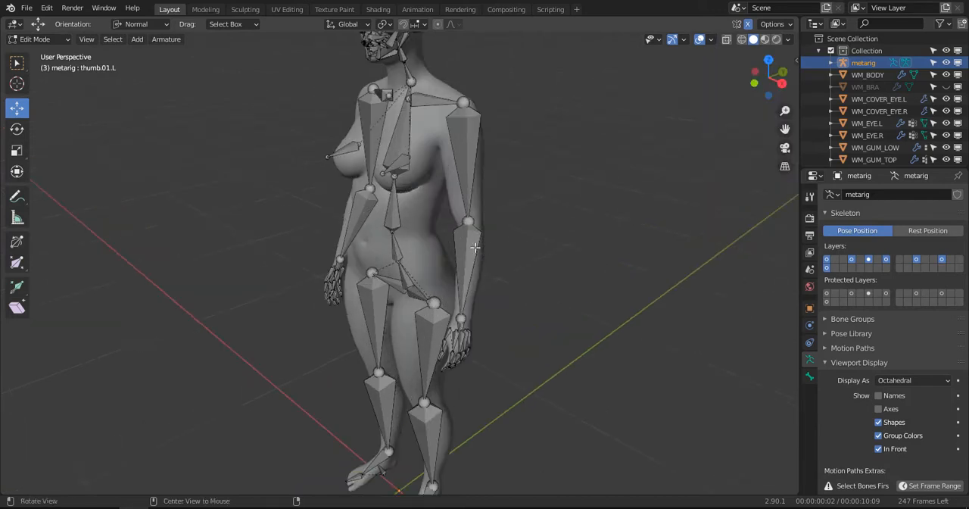
# - Switch the metarig from Edit Mode to Object Mode
pyautogui.moveTo(476, 244); pyautogui.dragTo(523, 227, button='middle')
pyautogui.click(49, 40)
pyautogui.click(47, 53)
pyautogui.scroll(-4, 378, 174)
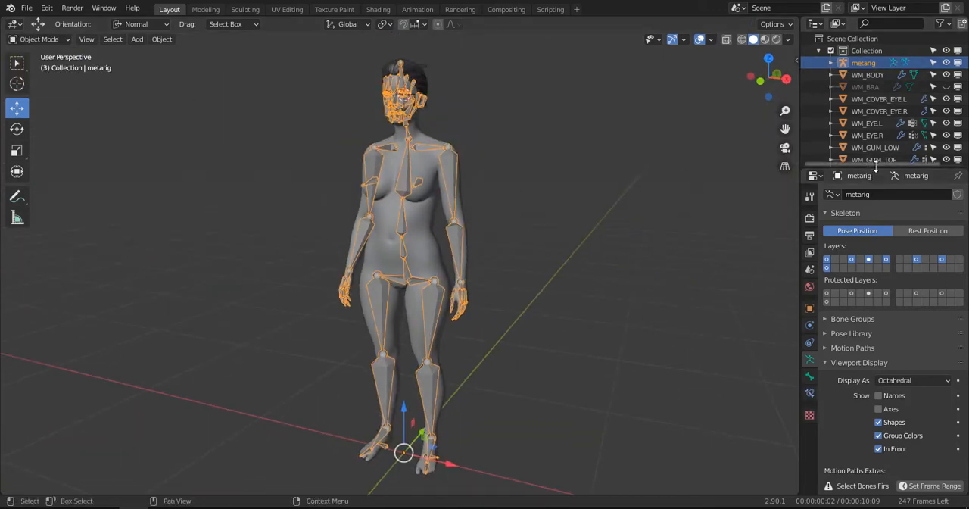
# - Move all the WM_ mesh objects, leaving out the metarig, into a new collection named WOMAN_GEO
pyautogui.moveTo(873, 168); pyautogui.dragTo(871, 369)
pyautogui.click(751, 229)
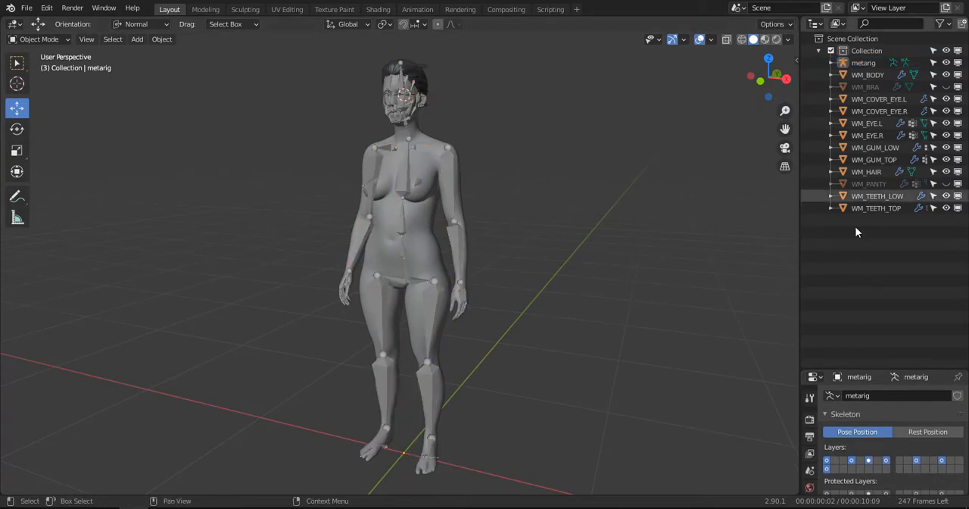
pyautogui.press('b')
pyautogui.moveTo(880, 237); pyautogui.dragTo(838, 70)
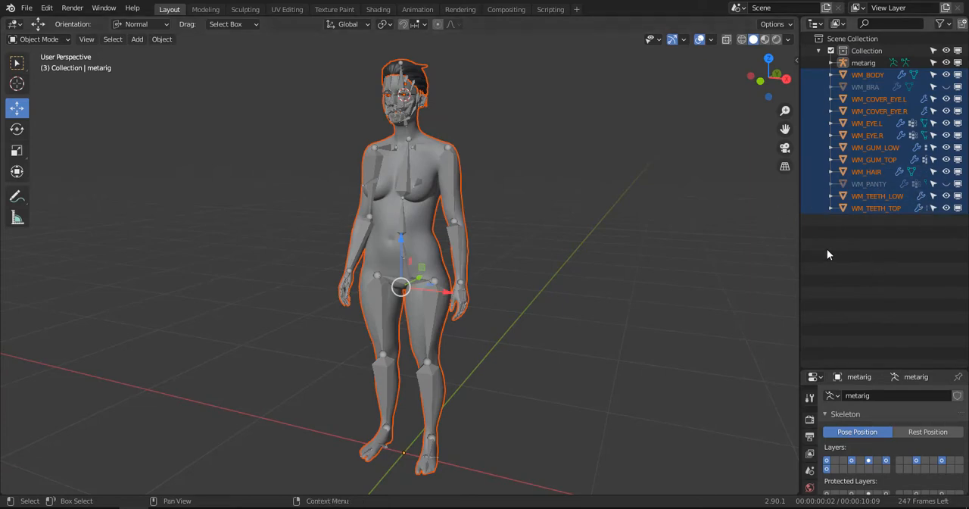
pyautogui.press('m')
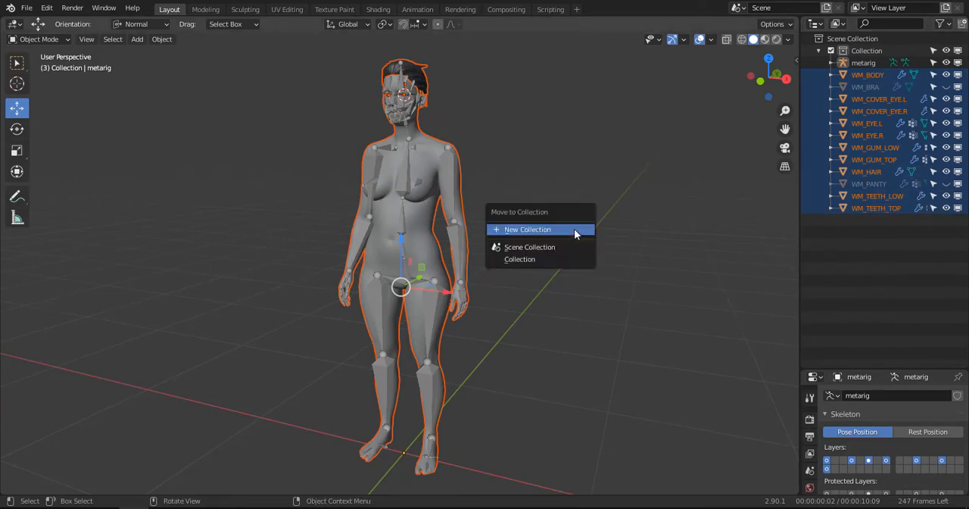
pyautogui.click(532, 231)
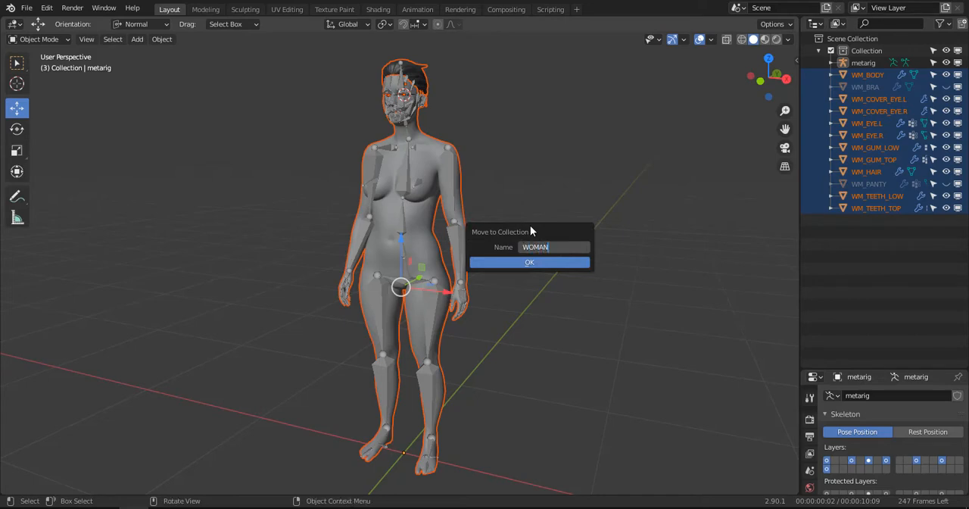
pyautogui.write('WOMAN_GEO')
pyautogui.press('Return')
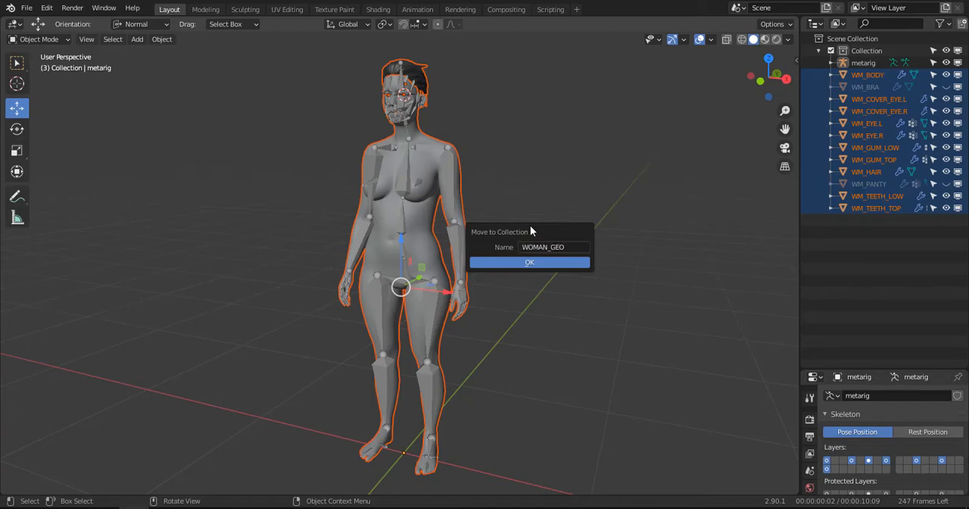
pyautogui.click(526, 262)
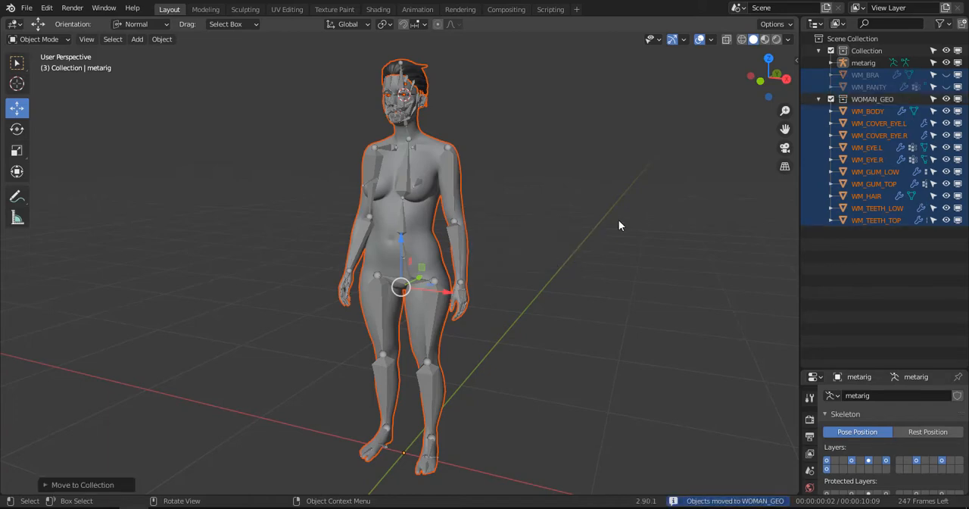
# - Collapse the WOMAN_GEO collection and toggle it off and on in the view layer to check which meshes it controls
pyautogui.click(817, 99)
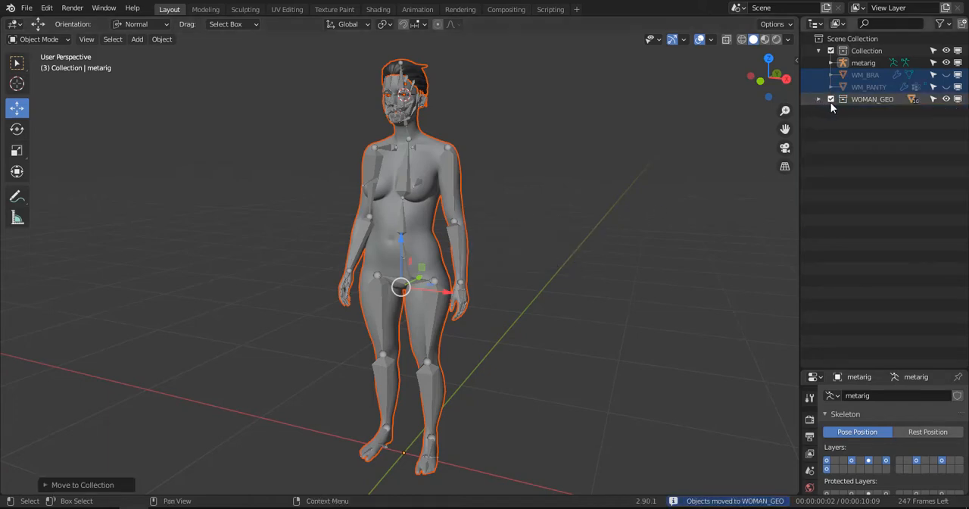
pyautogui.click(831, 99)
pyautogui.click(831, 99)
pyautogui.click(832, 100)
pyautogui.click(832, 100)
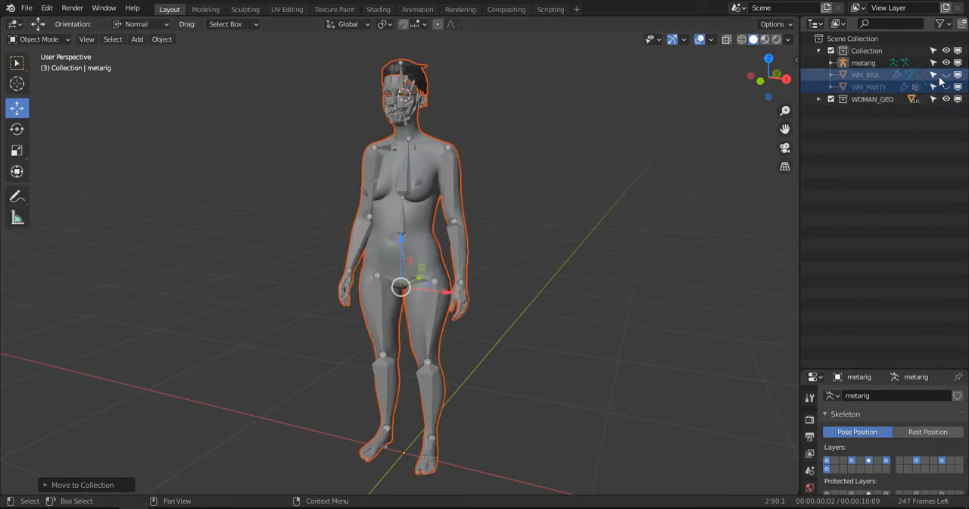
# - Unhide WM_BRA and WM_PANTY and move both into the WOMAN_GEO collection
pyautogui.click(947, 75)
pyautogui.click(946, 87)
pyautogui.click(871, 76)
pyautogui.keyDown('ctrl'); pyautogui.click(868, 88); pyautogui.keyUp('ctrl')
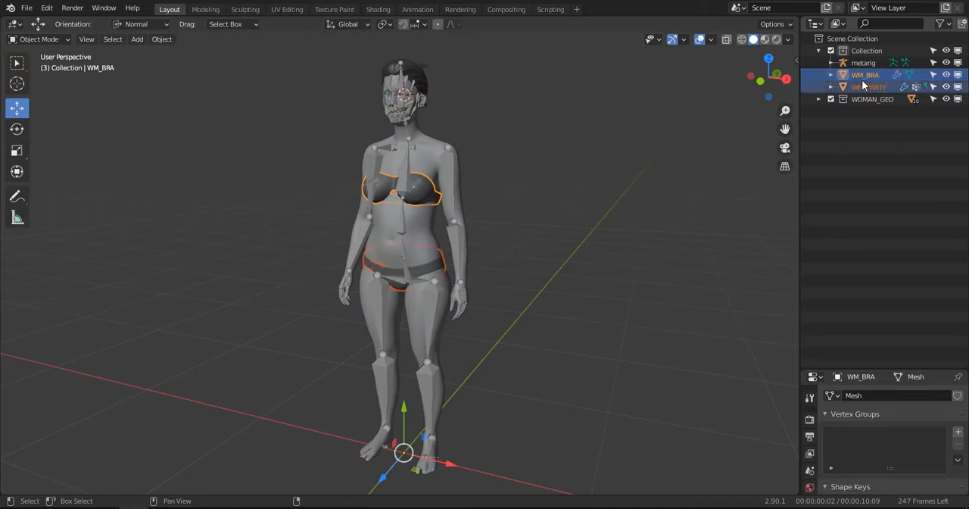
pyautogui.moveTo(869, 87); pyautogui.dragTo(860, 103)
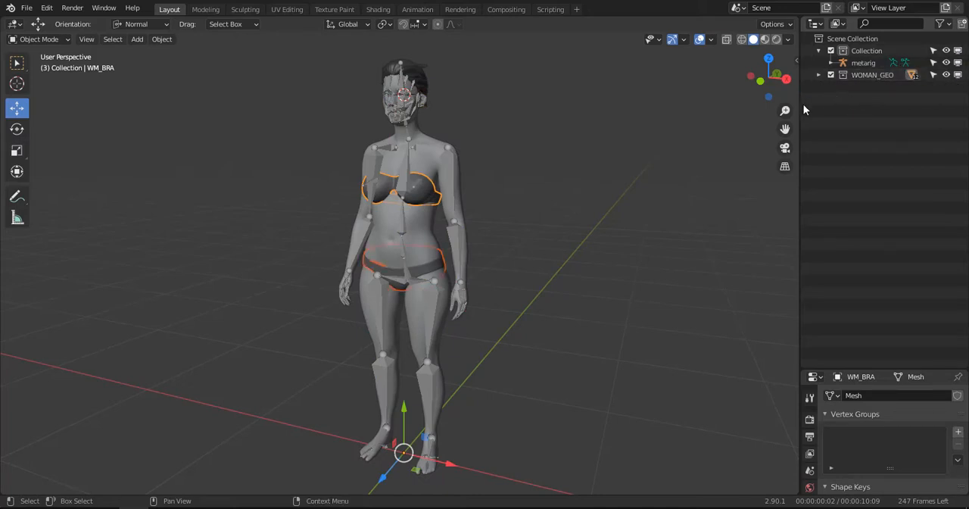
# - Exclude and re-enable WOMAN_GEO to check that it controls the underwear meshes together with the body
pyautogui.click(831, 75)
pyautogui.click(830, 75)
pyautogui.click(831, 75)
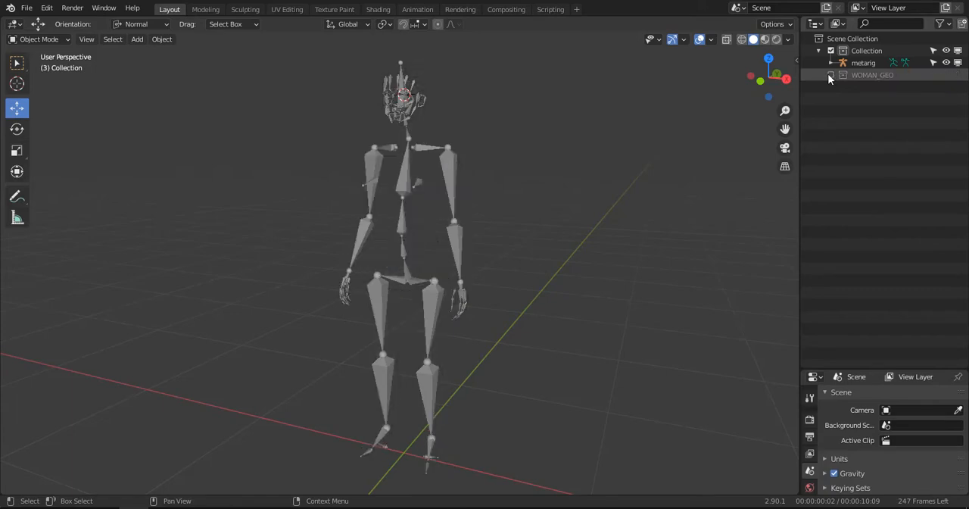
pyautogui.click(830, 75)
# - Expand WOMAN_GEO and hide WM_BRA and WM_PANTY in the viewport
pyautogui.click(818, 75)
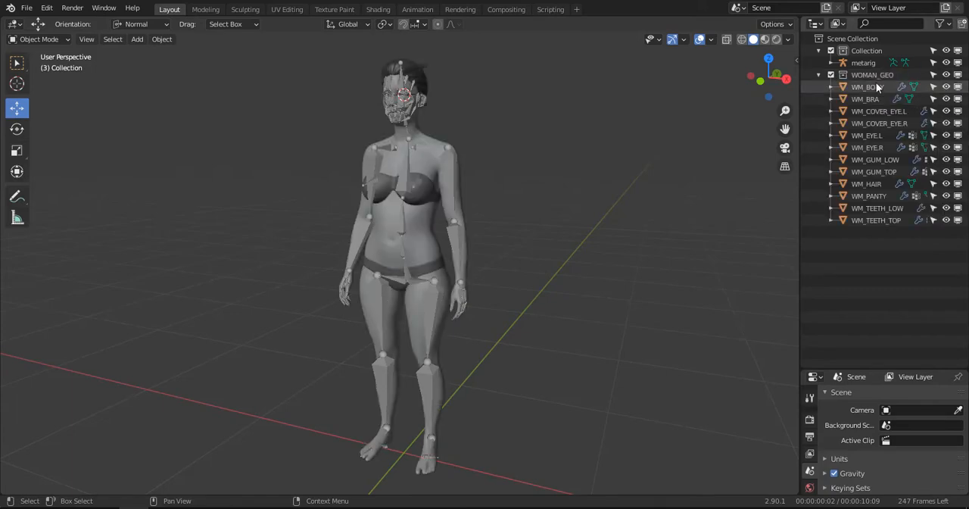
pyautogui.click(946, 98)
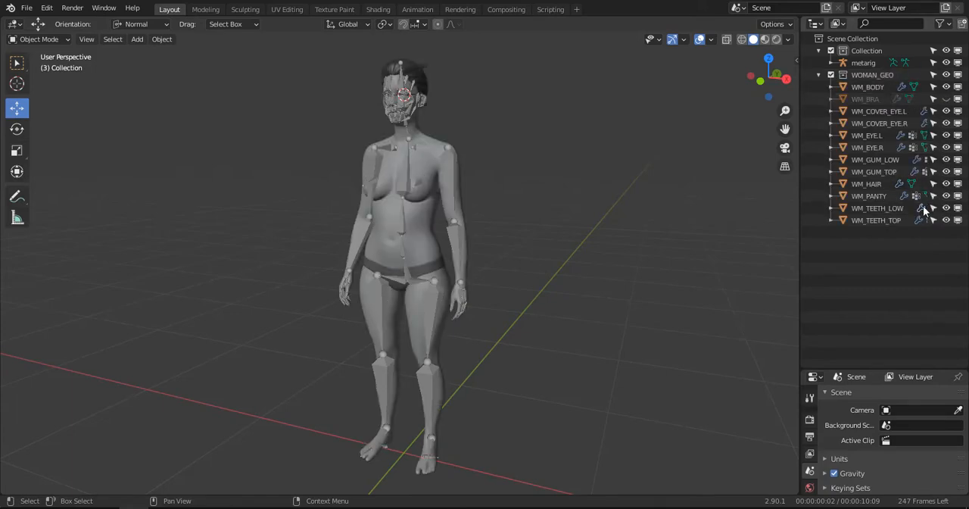
pyautogui.click(945, 195)
# - Select the metarig armature and bring its Rigify rig generation settings into view
pyautogui.scroll(3, 478, 190)
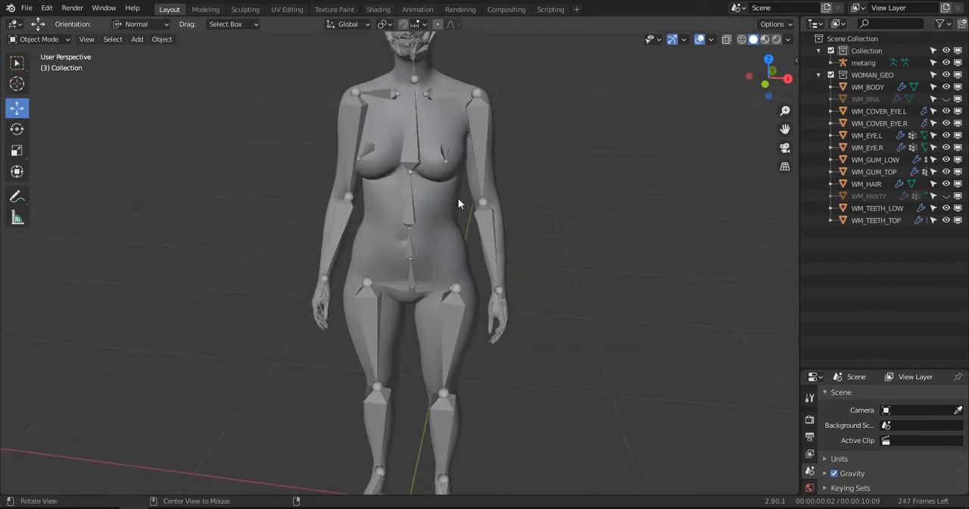
pyautogui.click(465, 106)
pyautogui.scroll(-4, 473, 129)
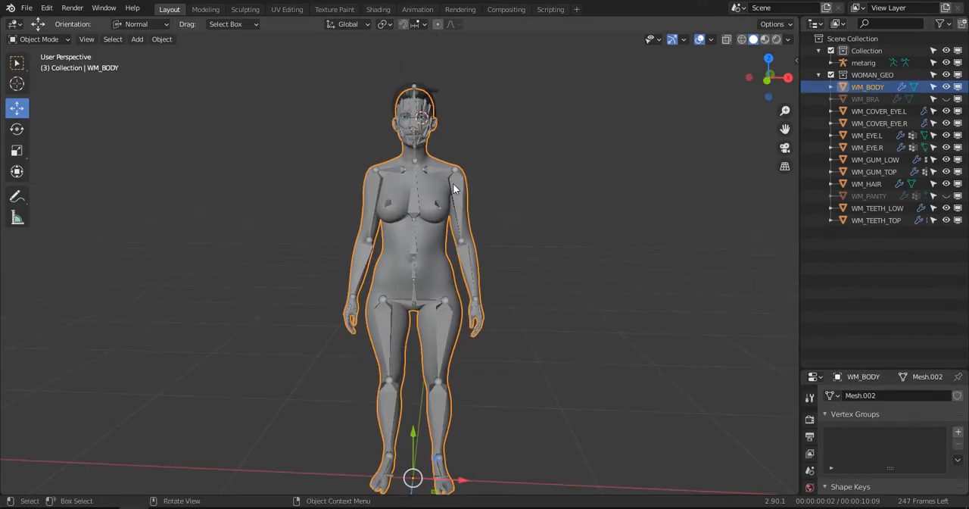
pyautogui.click(459, 181)
pyautogui.scroll(4, 456, 191)
pyautogui.keyDown('shift'); pyautogui.moveTo(457, 191); pyautogui.dragTo(499, 201, button='middle'); pyautogui.keyUp('shift')
pyautogui.scroll(-3, 474, 196)
pyautogui.scroll(2, 474, 196)
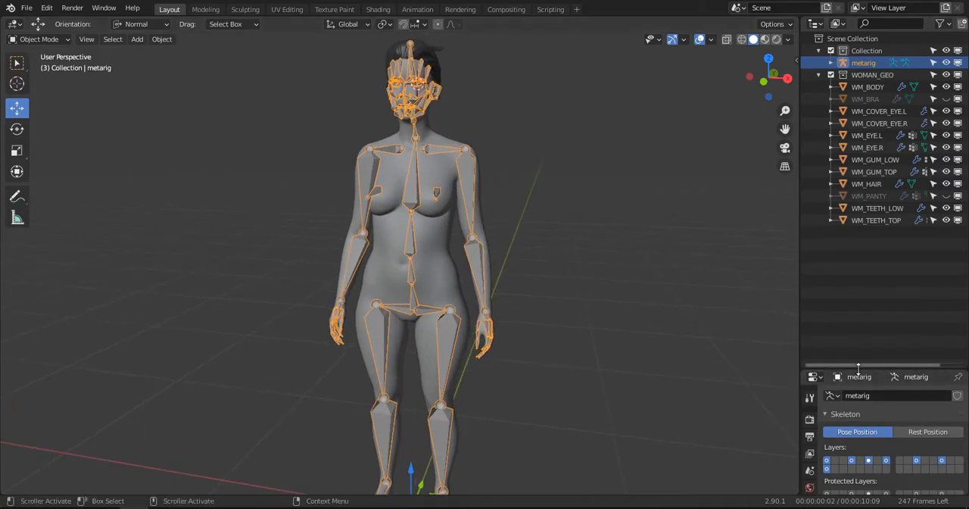
pyautogui.moveTo(848, 369); pyautogui.dragTo(847, 110)
pyautogui.scroll(-5, 850, 367)
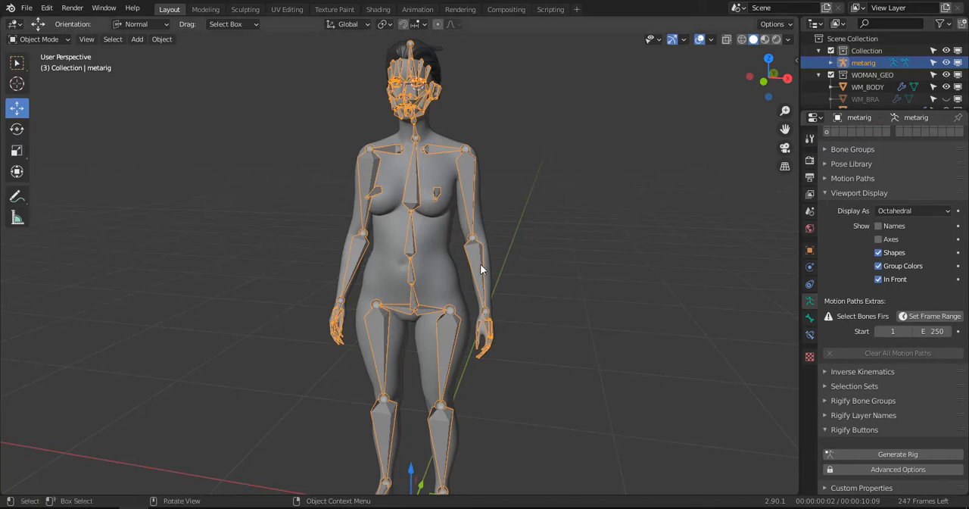
# - In the metarig's Edit Mode, nudge the left elbow joint slightly outward and down along the arm, mirrored on both sides
pyautogui.moveTo(481, 264)
pyautogui.mouseDown(button='middle')
pyautogui.moveTo(518, 278)
pyautogui.moveTo(448, 287)
pyautogui.moveTo(478, 270)
pyautogui.moveTo(478, 246)
pyautogui.mouseUp(button='middle')
pyautogui.press('KP_1')
pyautogui.scroll(3, 478, 245)
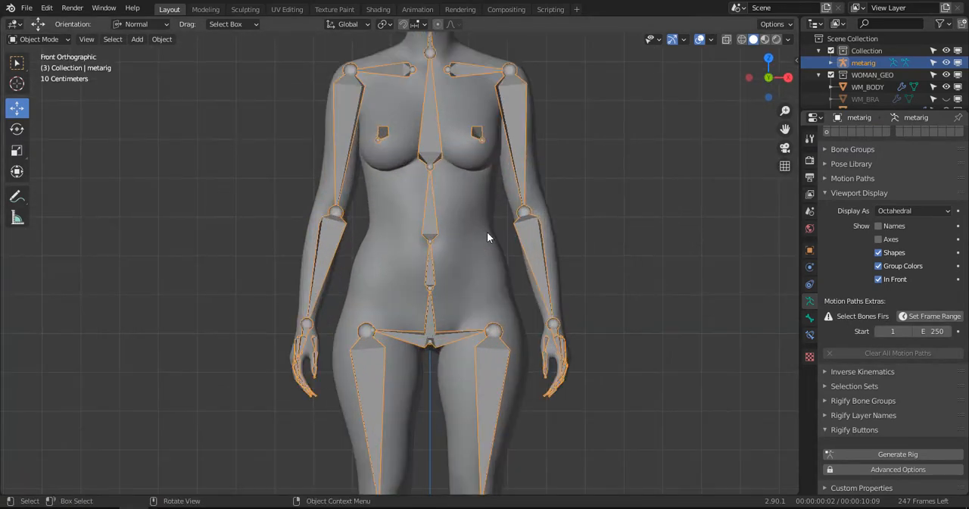
pyautogui.press('Tab')
pyautogui.click(524, 212)
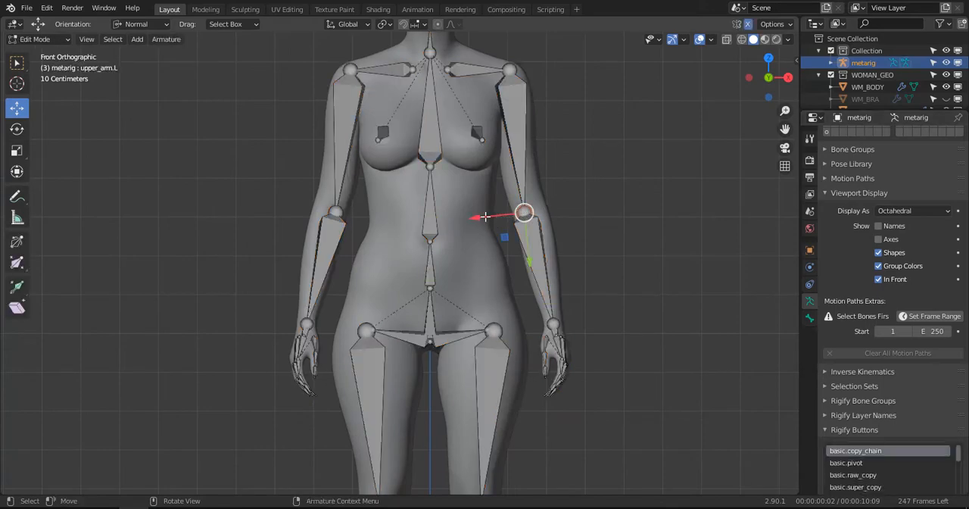
pyautogui.moveTo(485, 218); pyautogui.dragTo(489, 218)
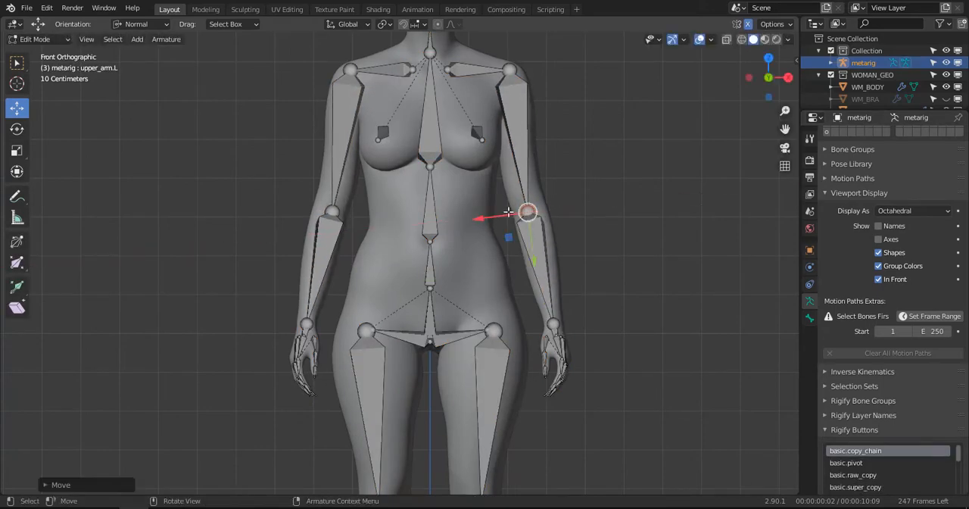
pyautogui.moveTo(508, 213); pyautogui.dragTo(441, 270, button='middle')
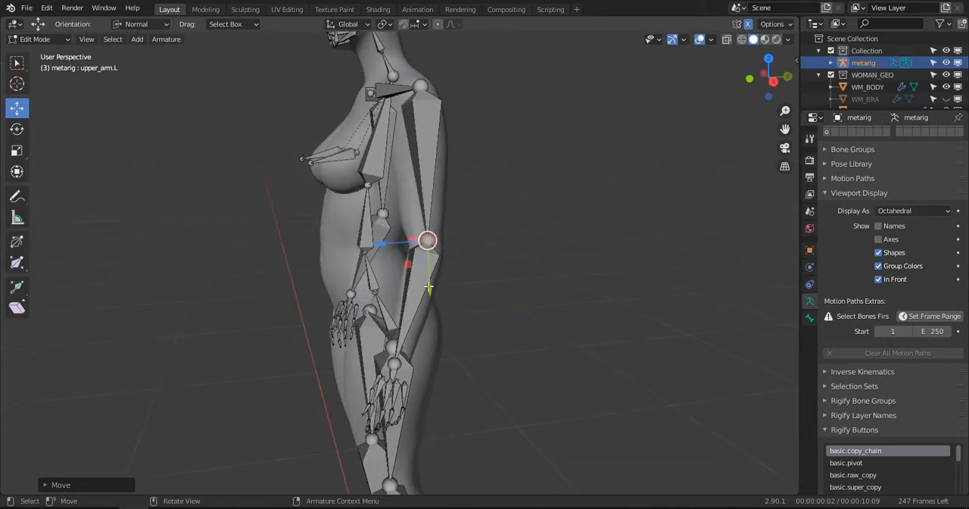
pyautogui.moveTo(429, 287); pyautogui.dragTo(431, 292)
pyautogui.moveTo(433, 292); pyautogui.dragTo(542, 274, button='middle')
# - Return the metarig to Object Mode and generate the Rigify rig from it
pyautogui.scroll(-2, 531, 274)
pyautogui.press('Tab')
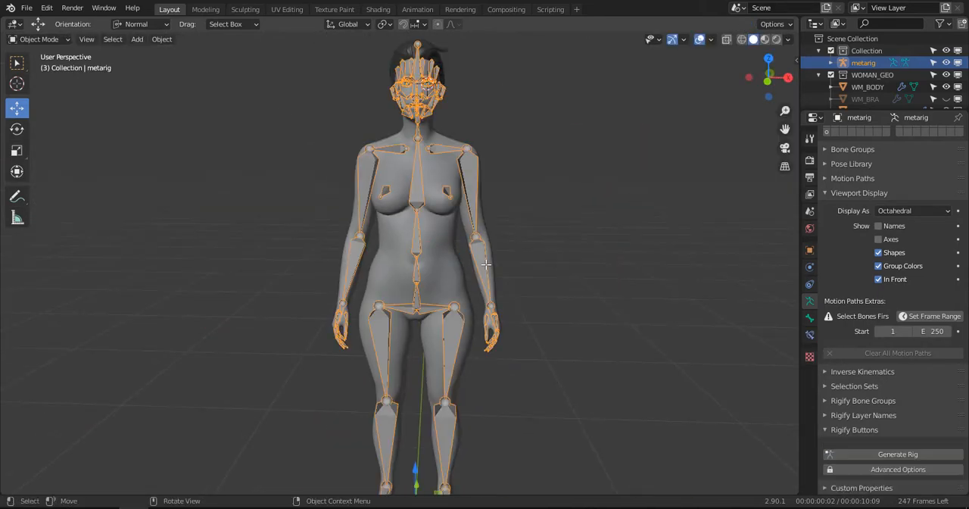
pyautogui.press('KP_1')
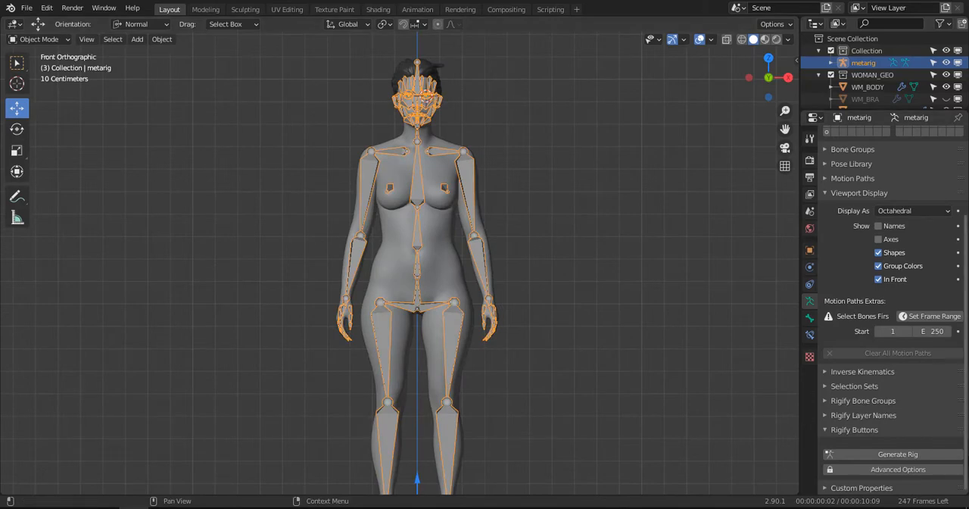
pyautogui.click(906, 453)
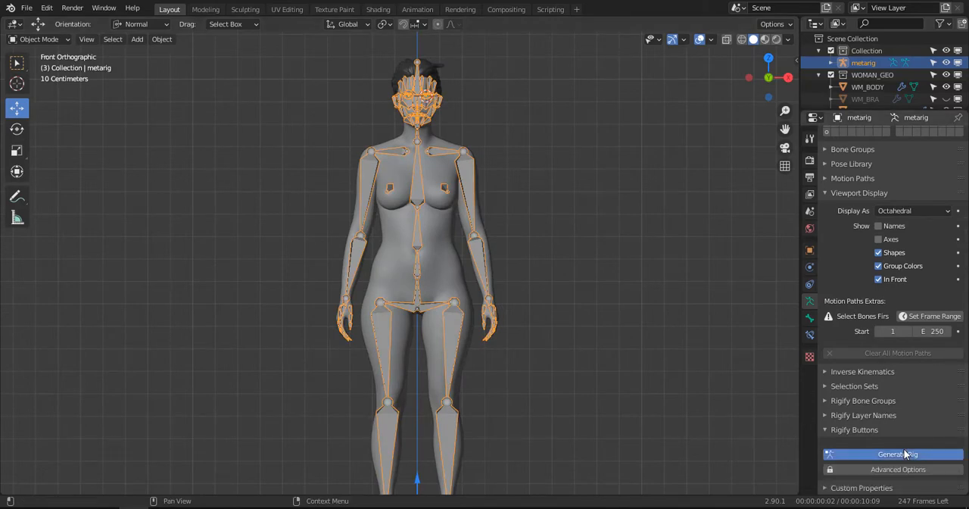
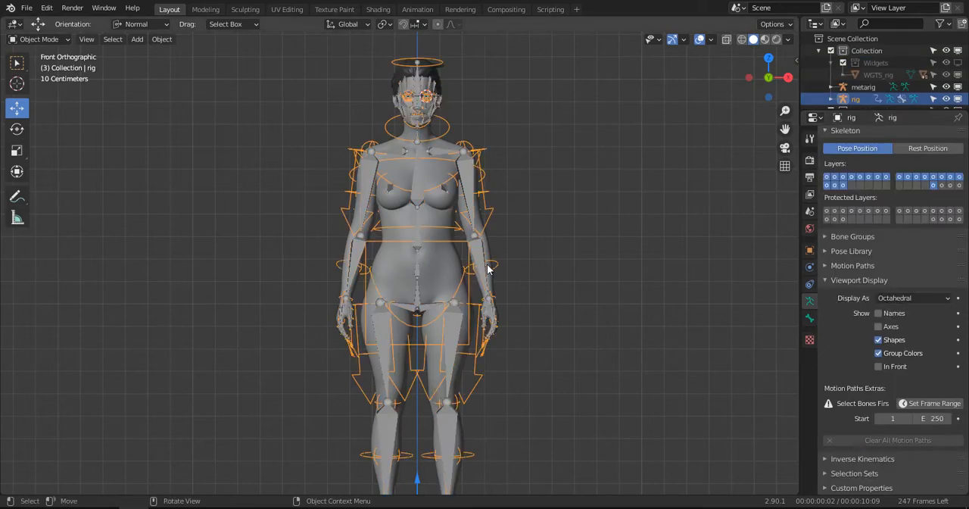
# - Hide the metarig in the viewport so that only the generated rig is shown over the body
pyautogui.moveTo(520, 235); pyautogui.dragTo(482, 252, button='middle')
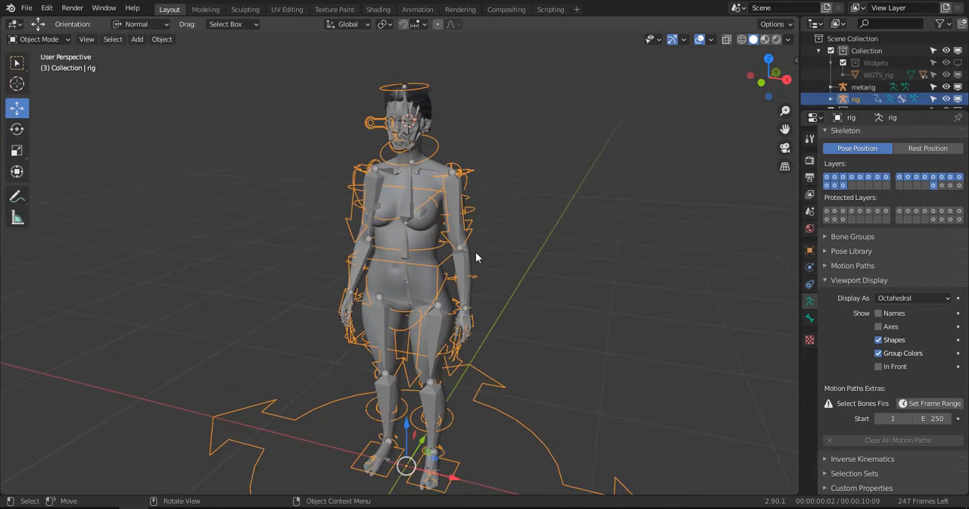
pyautogui.scroll(1, 476, 252)
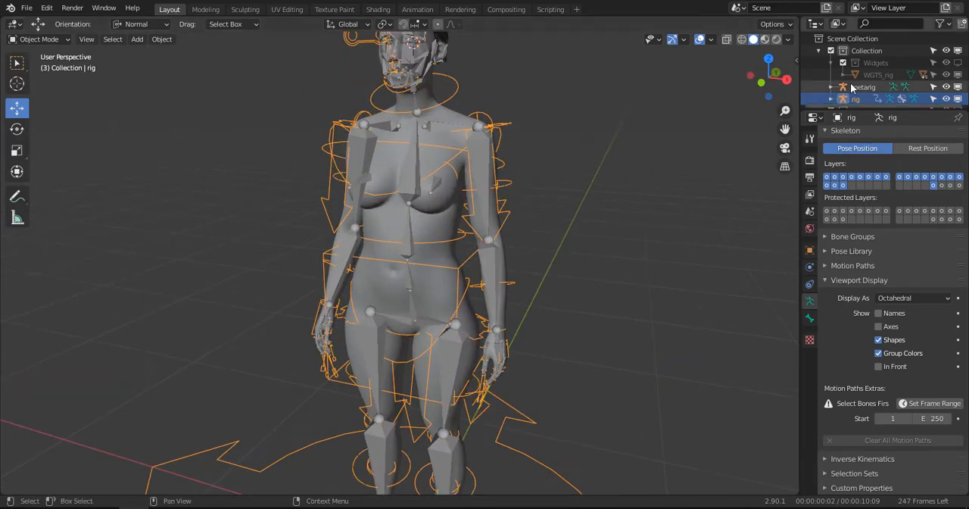
pyautogui.click(946, 87)
pyautogui.scroll(-4, 447, 140)
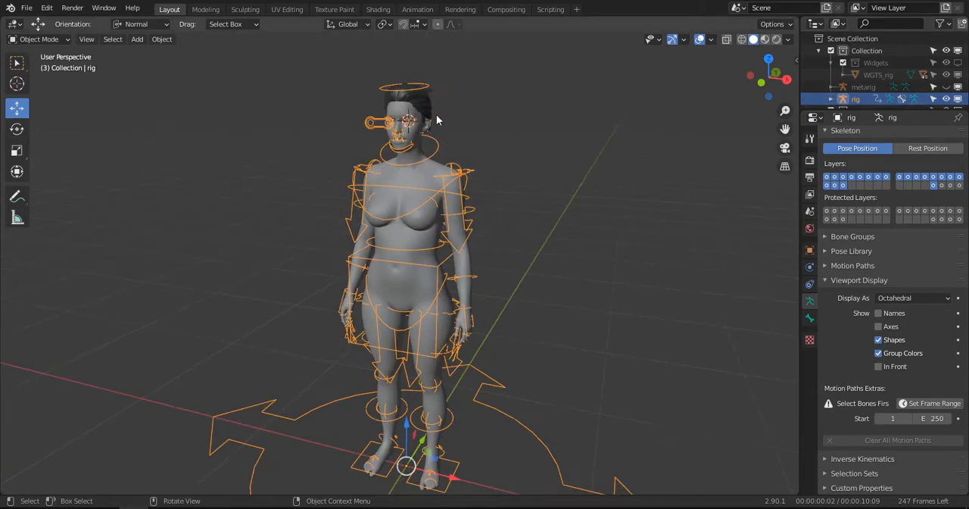
# - Parent the WM_BODY mesh to the generated rig with automatic weights
pyautogui.scroll(7, 444, 152)
pyautogui.click(460, 136)
pyautogui.scroll(-4, 452, 113)
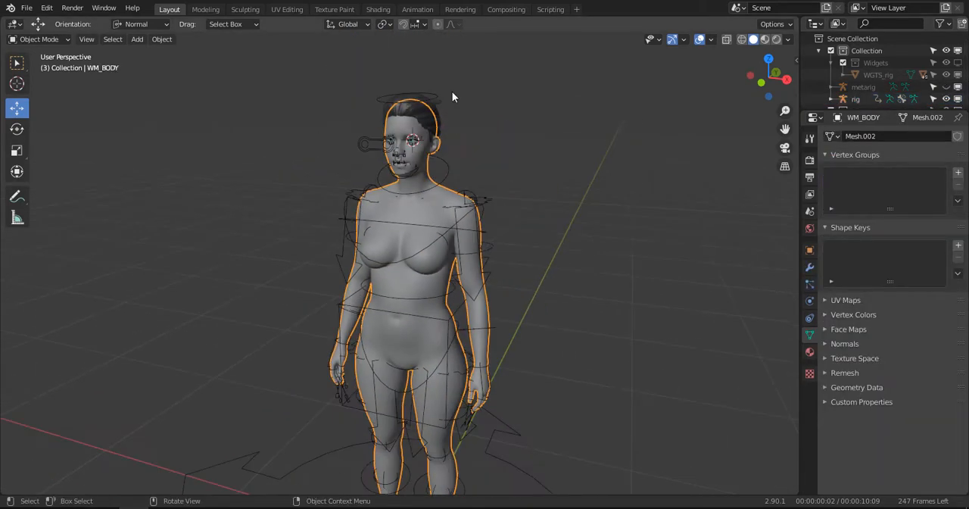
pyautogui.scroll(3, 513, 151)
pyautogui.click(536, 164)
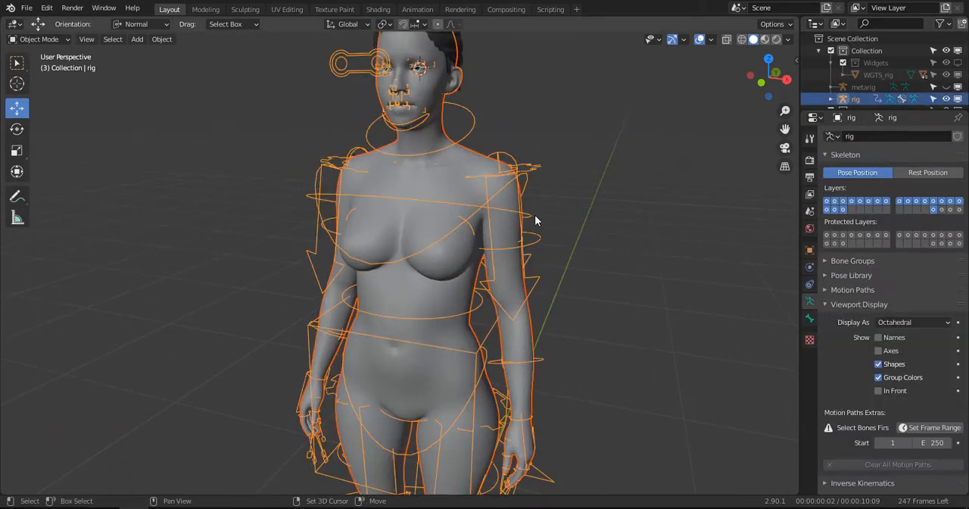
pyautogui.hotkey('ctrl', 'p')
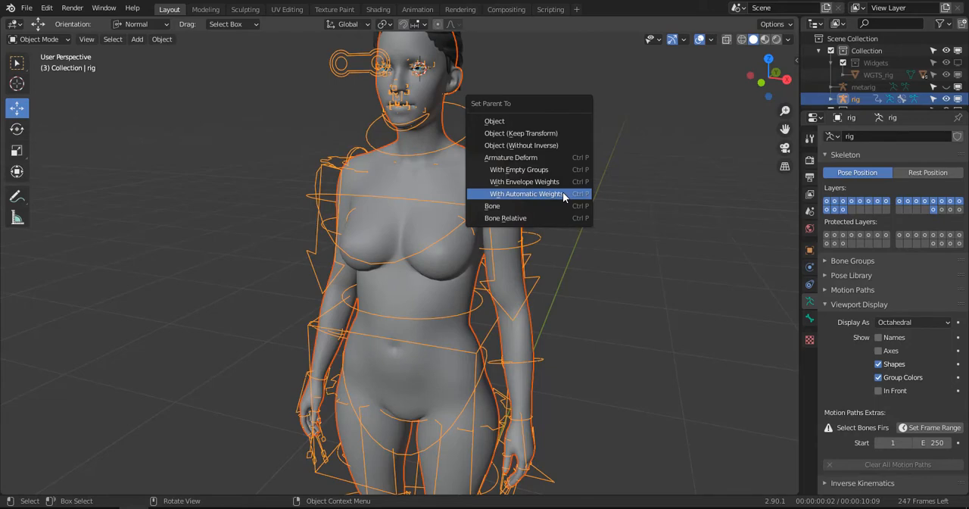
pyautogui.click(563, 193)
pyautogui.scroll(-6, 561, 199)
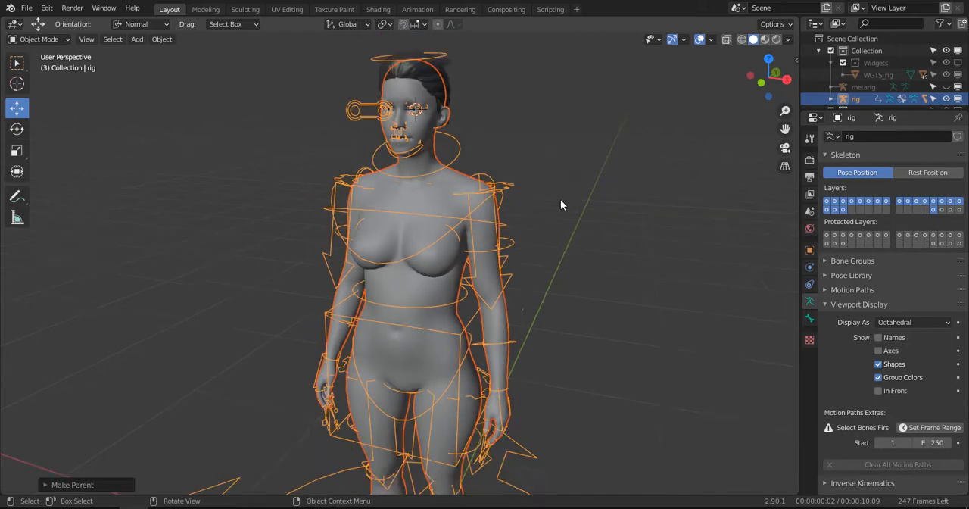
# - Select only the generated rig and switch it to Pose Mode
pyautogui.scroll(4, 480, 236)
pyautogui.click(554, 188)
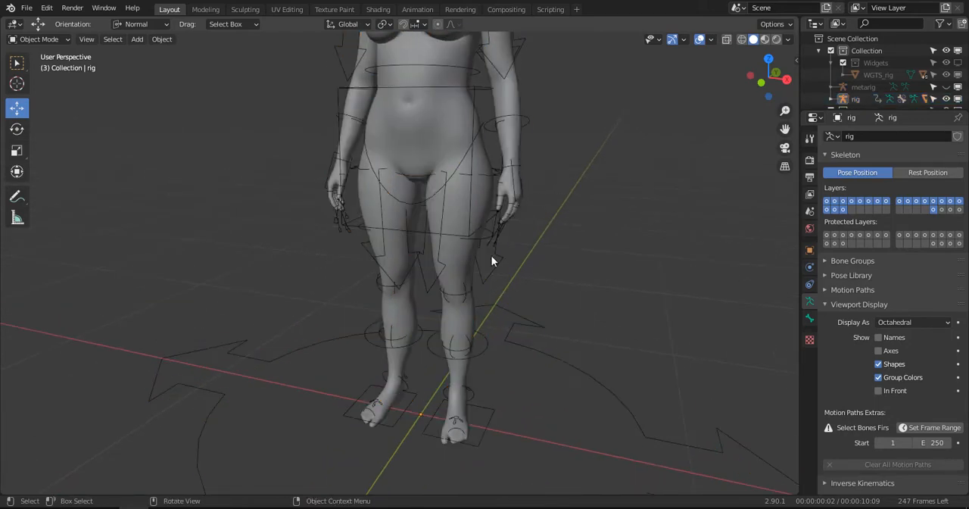
pyautogui.click(490, 256)
pyautogui.keyDown('alt'); pyautogui.moveTo(489, 256); pyautogui.dragTo(477, 227); pyautogui.keyUp('alt')
pyautogui.click(68, 40)
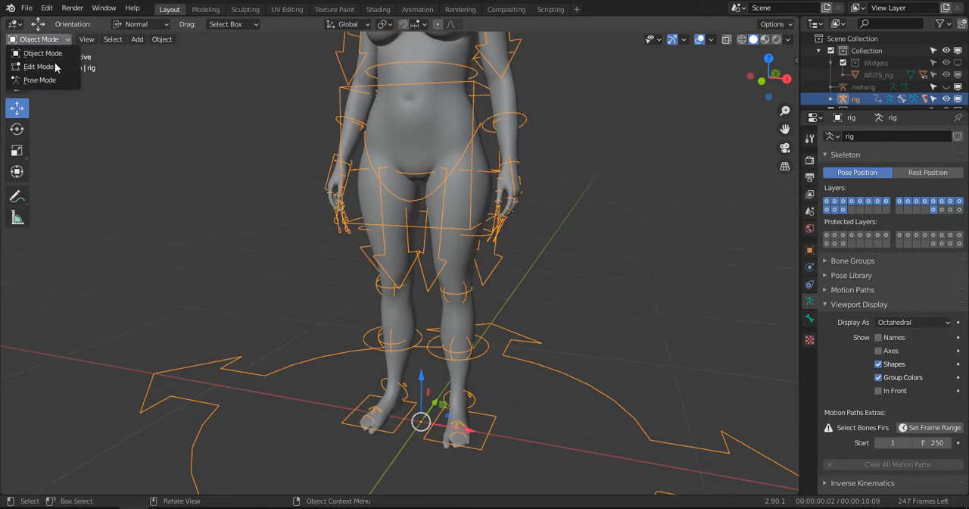
pyautogui.click(45, 79)
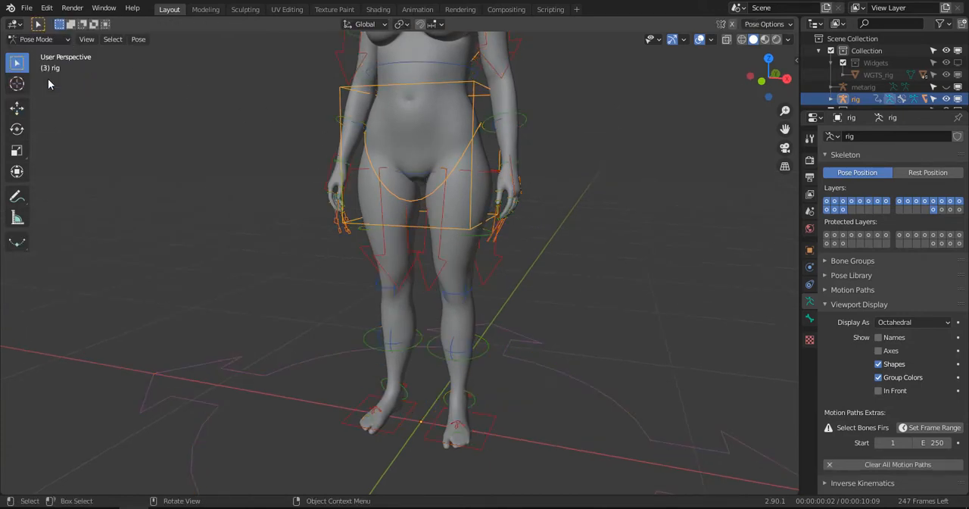
# - Test the body's deformation by moving the torso control down, and undo the move
pyautogui.keyDown('alt'); pyautogui.moveTo(325, 157); pyautogui.dragTo(358, 174); pyautogui.keyUp('alt')
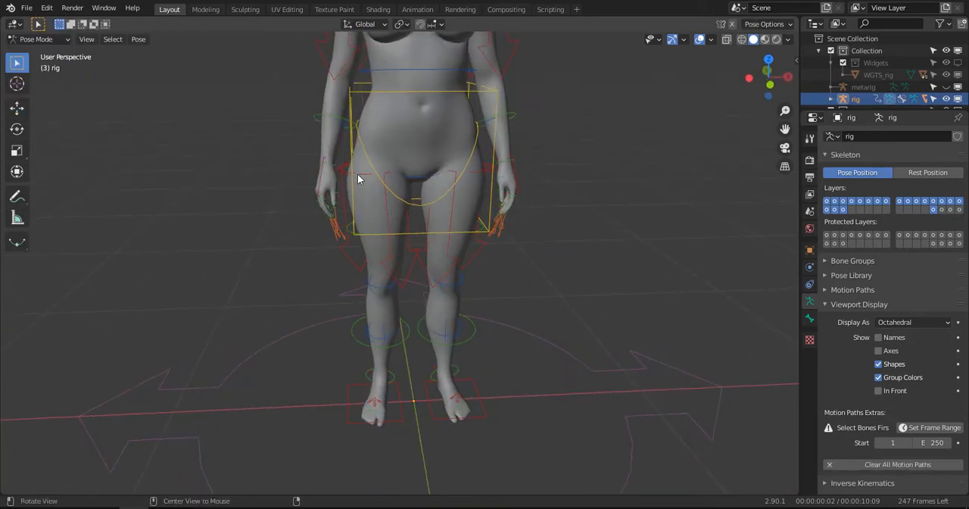
pyautogui.click(460, 93)
pyautogui.keyDown('alt'); pyautogui.moveTo(455, 106); pyautogui.dragTo(434, 116); pyautogui.keyUp('alt')
pyautogui.click(17, 108)
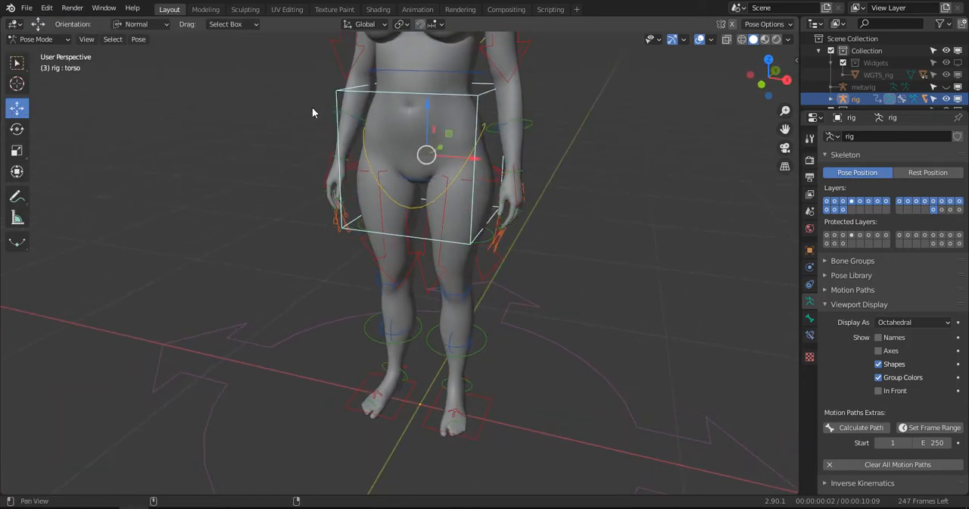
pyautogui.keyDown('alt'); pyautogui.keyDown('shift'); pyautogui.moveTo(312, 106); pyautogui.dragTo(306, 151); pyautogui.keyUp('shift'); pyautogui.keyUp('alt')
pyautogui.moveTo(424, 148); pyautogui.dragTo(424, 234)
pyautogui.scroll(-2, 421, 237)
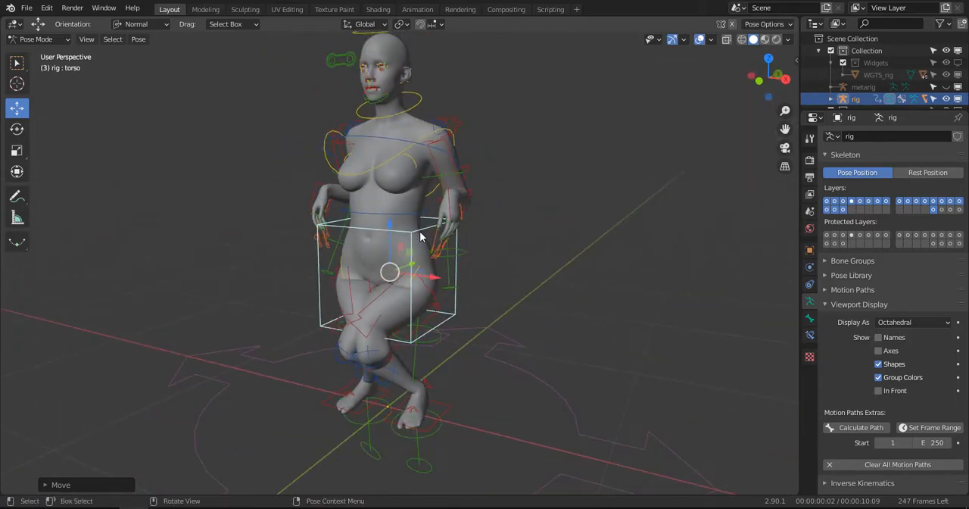
pyautogui.hotkey('ctrl', 'z')
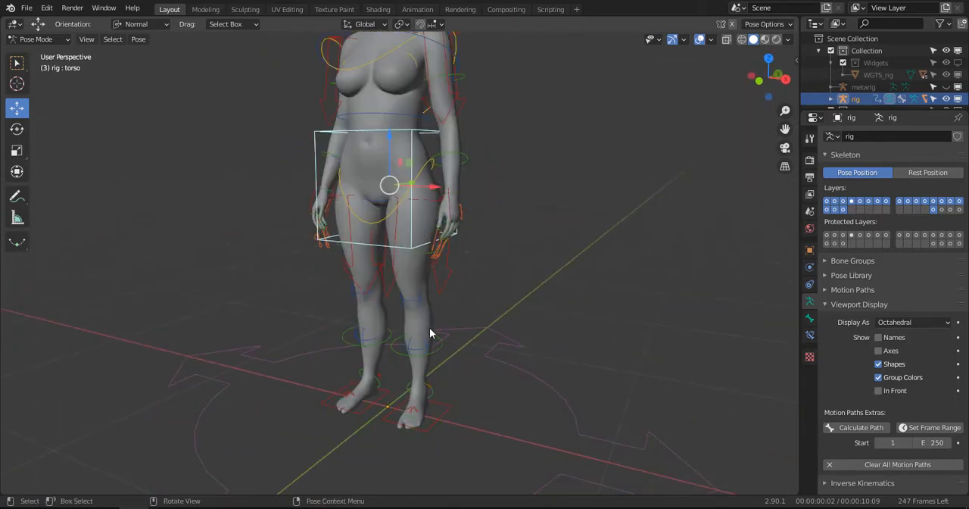
# - Test the left leg and arm by moving the foot_ik.L and hand_ik.L controls, cancelling each move
pyautogui.click(439, 425)
pyautogui.press('g')
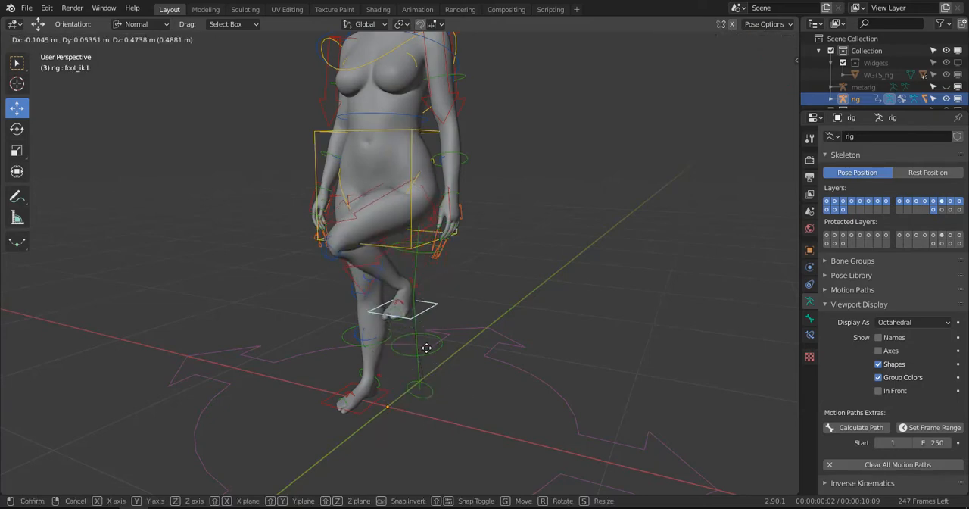
pyautogui.rightClick(427, 346)
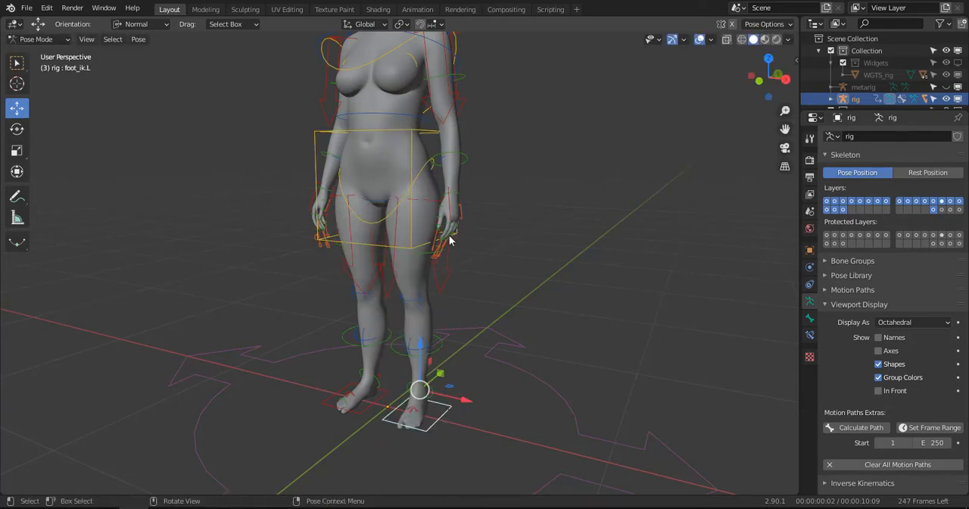
pyautogui.click(451, 211)
pyautogui.press('g')
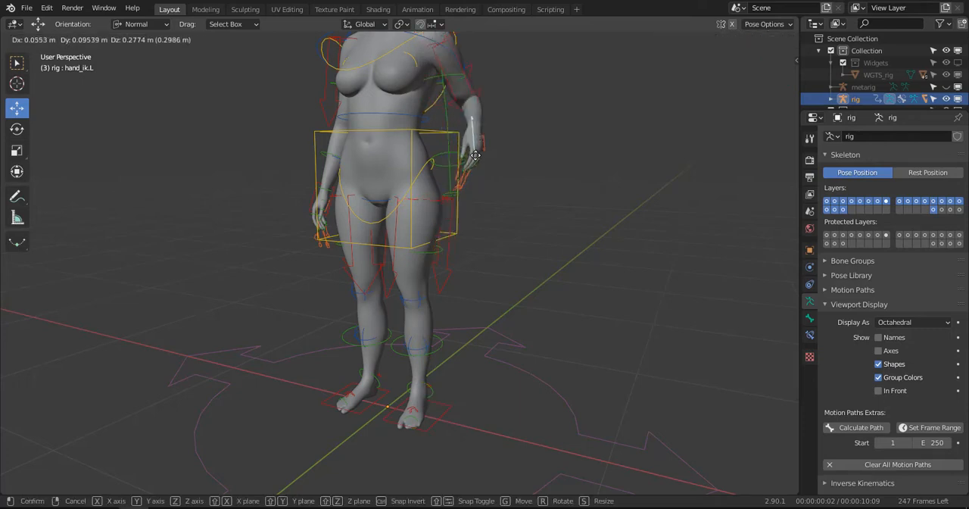
pyautogui.rightClick(474, 163)
# - Return the rig to Object Mode and make the metarig visible in the viewport again
pyautogui.click(38, 39)
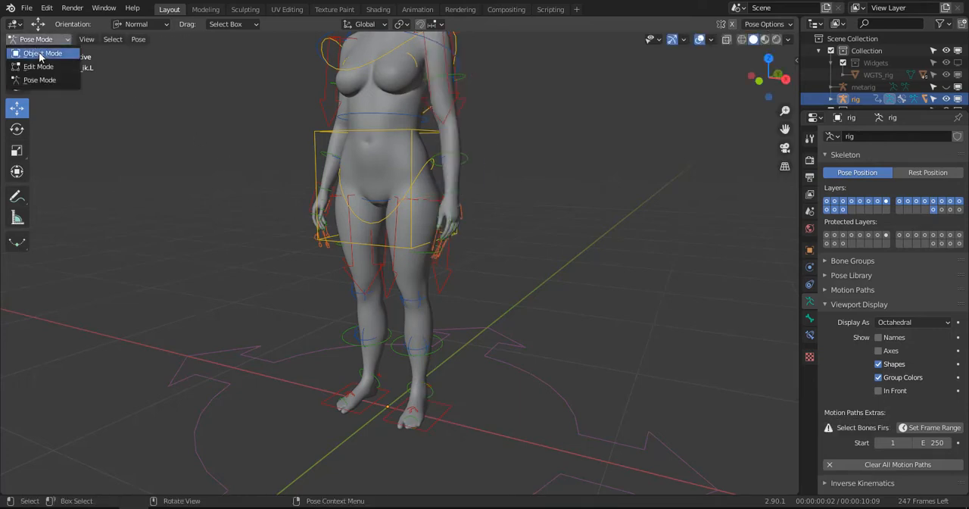
pyautogui.click(42, 54)
pyautogui.scroll(-2, 405, 172)
pyautogui.moveTo(417, 179); pyautogui.dragTo(454, 184, button='middle')
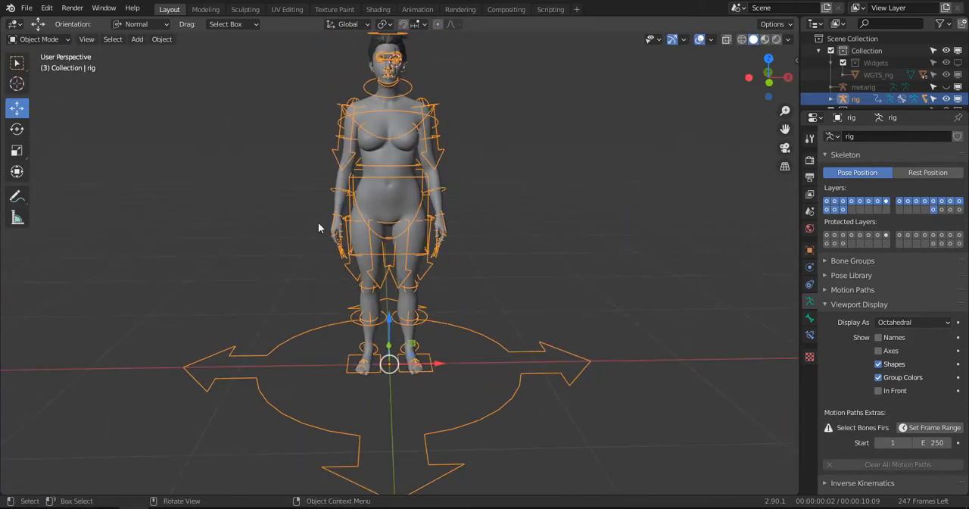
pyautogui.click(946, 86)
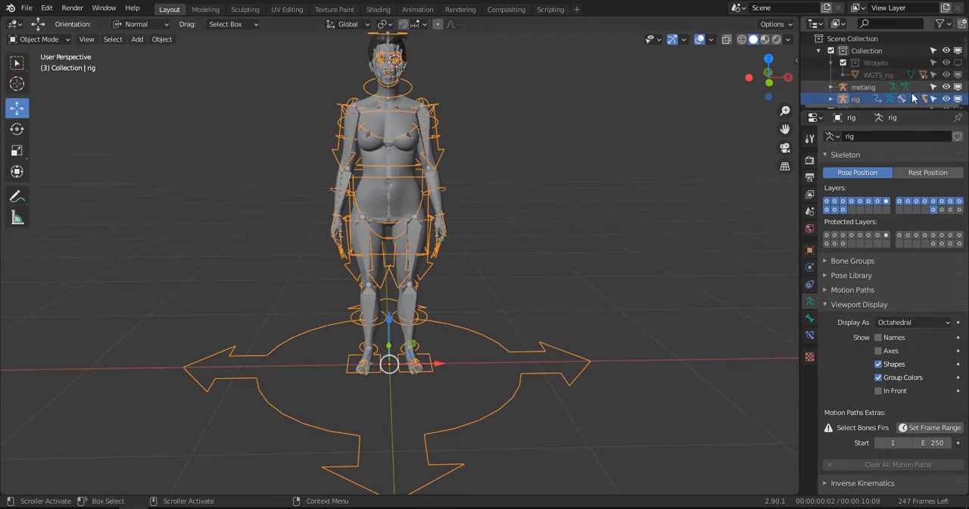
pyautogui.scroll(6, 425, 166)
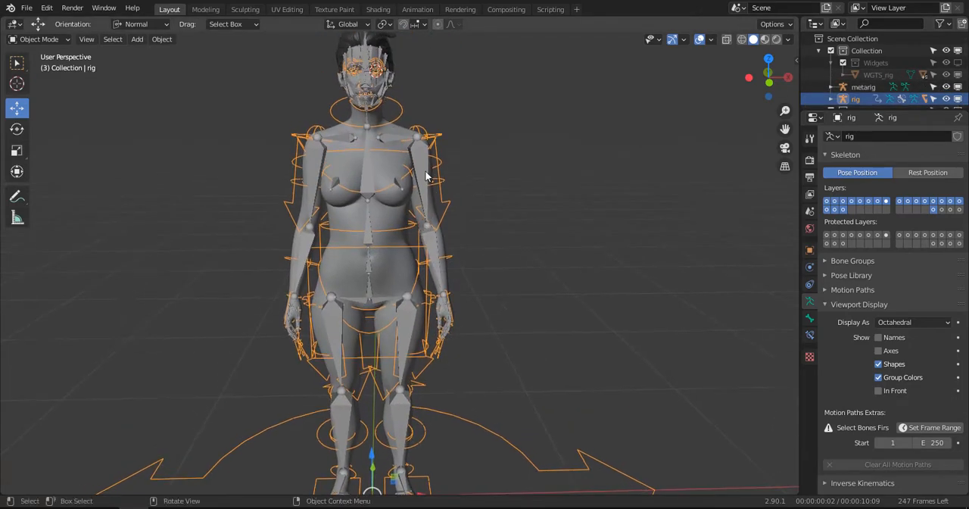
# - Put the metarig in Pose Mode and select its left upper arm bone, upper_arm.L
pyautogui.click(427, 189)
pyautogui.hotkey('ctrl', 'Tab')
pyautogui.scroll(-2, 417, 184)
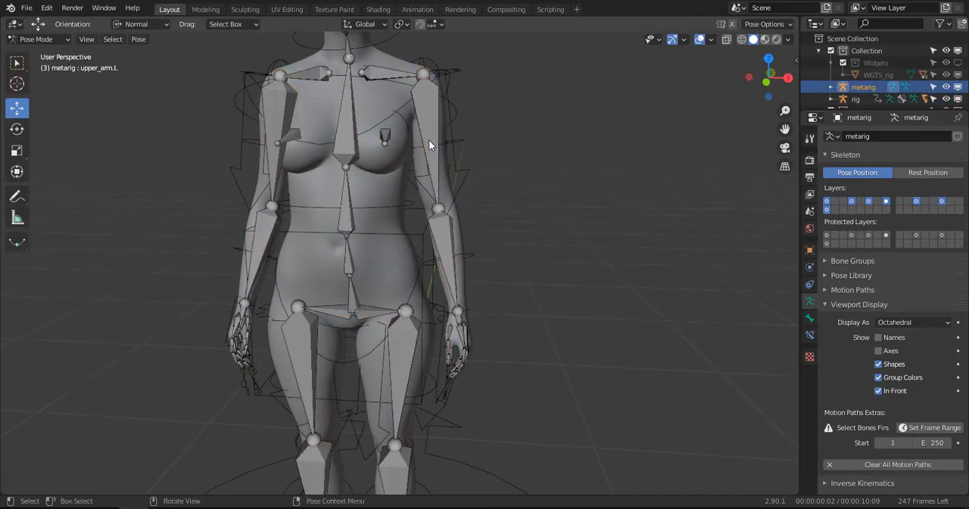
pyautogui.click(437, 158)
pyautogui.scroll(-5, 454, 209)
pyautogui.scroll(5, 456, 209)
pyautogui.moveTo(456, 209); pyautogui.dragTo(530, 205, button='middle')
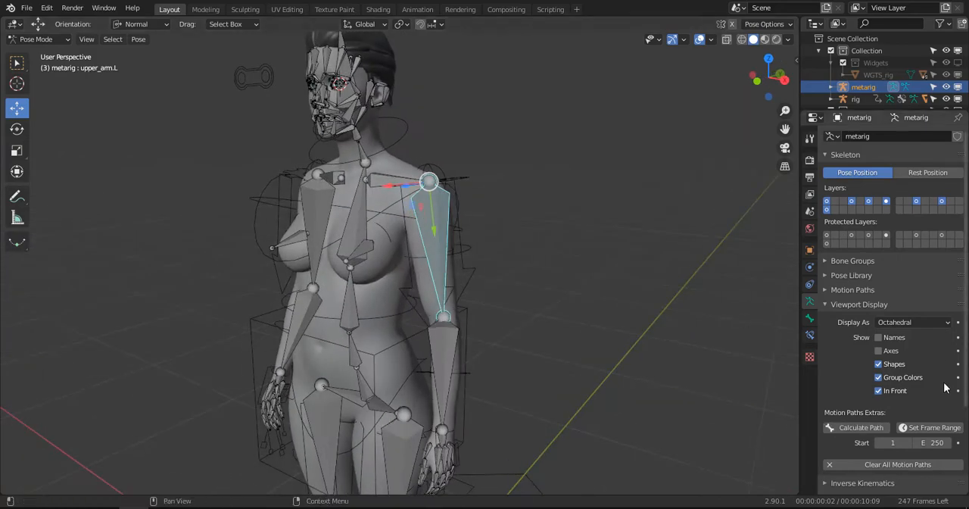
# - Examine the Rigify Type options of upper_arm.L, including the available Rotation Axis choices
pyautogui.click(810, 318)
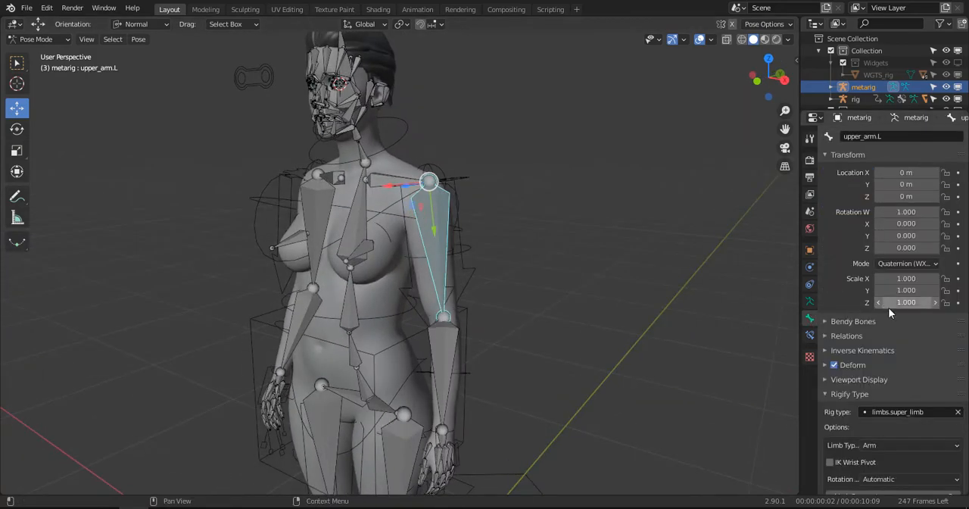
pyautogui.scroll(-4, 888, 306)
pyautogui.click(897, 382)
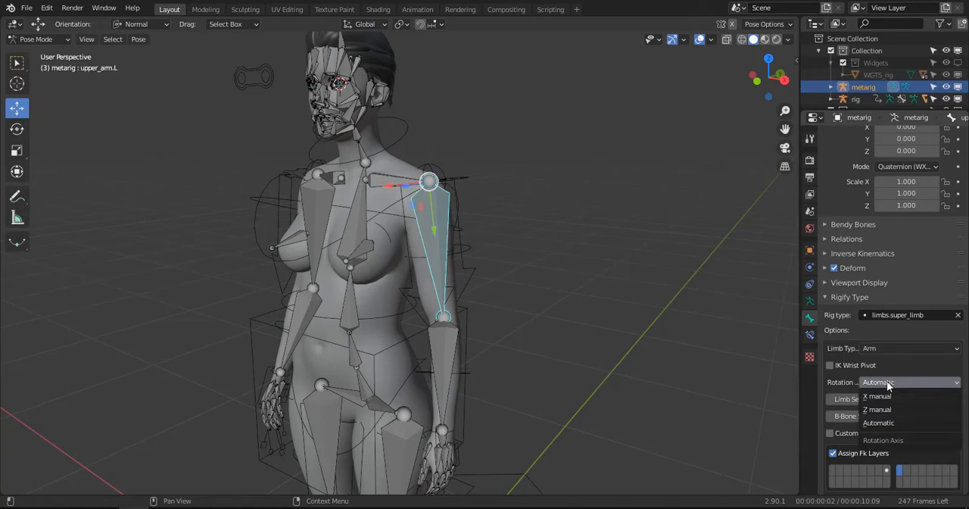
pyautogui.scroll(1, 527, 216)
pyautogui.scroll(1, 528, 211)
pyautogui.moveTo(496, 198); pyautogui.dragTo(522, 212, button='middle')
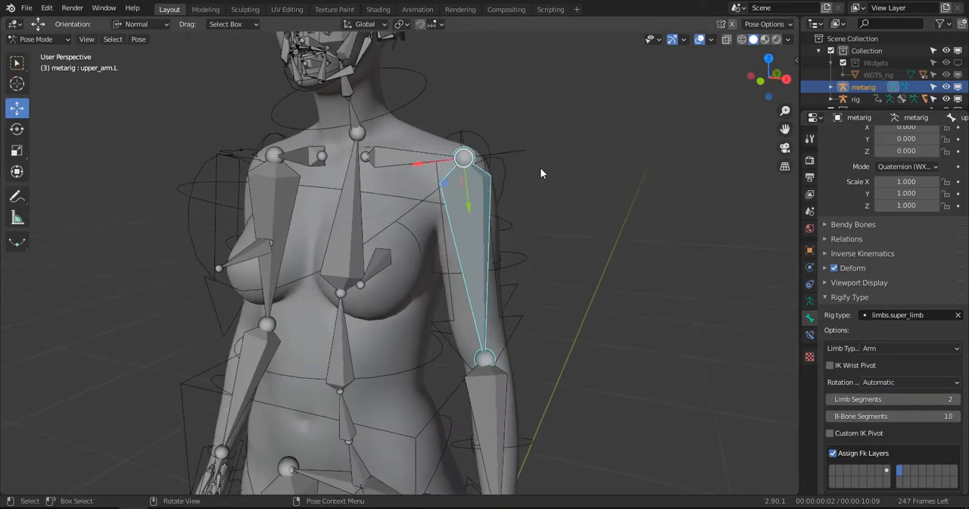
pyautogui.moveTo(389, 187); pyautogui.dragTo(452, 206, button='middle')
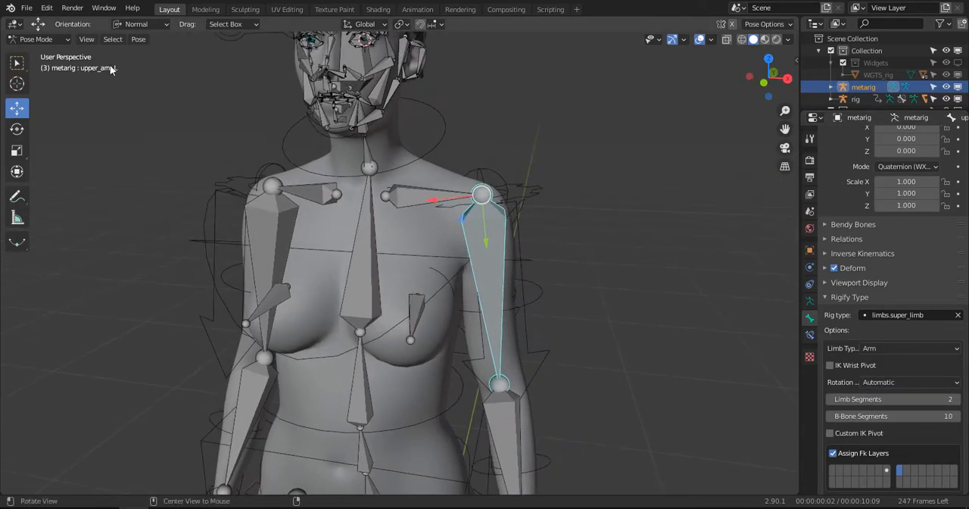
# - In Pose Mode, set the Rigify Rotation Axis of the metarig's upper_arm.L bone to X manual
pyautogui.click(29, 40)
pyautogui.click(30, 81)
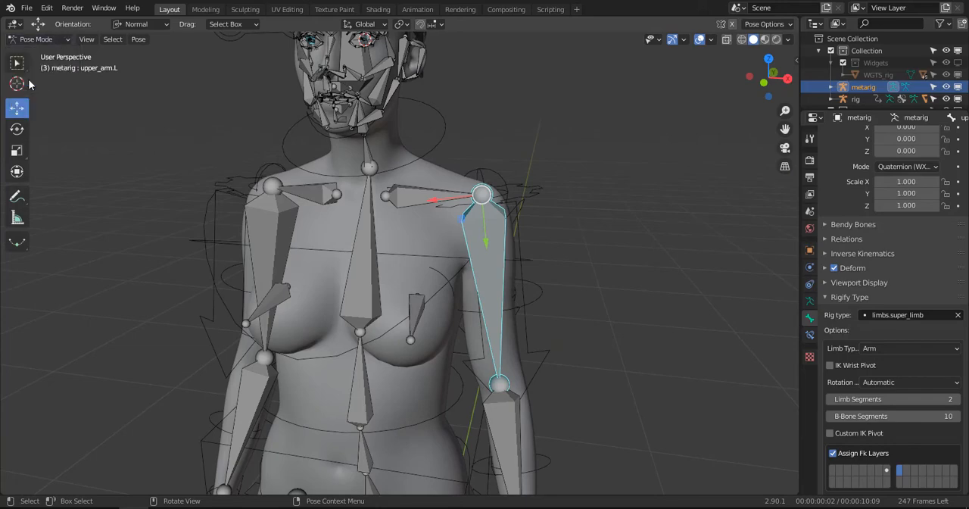
pyautogui.moveTo(471, 247); pyautogui.dragTo(501, 229, button='middle')
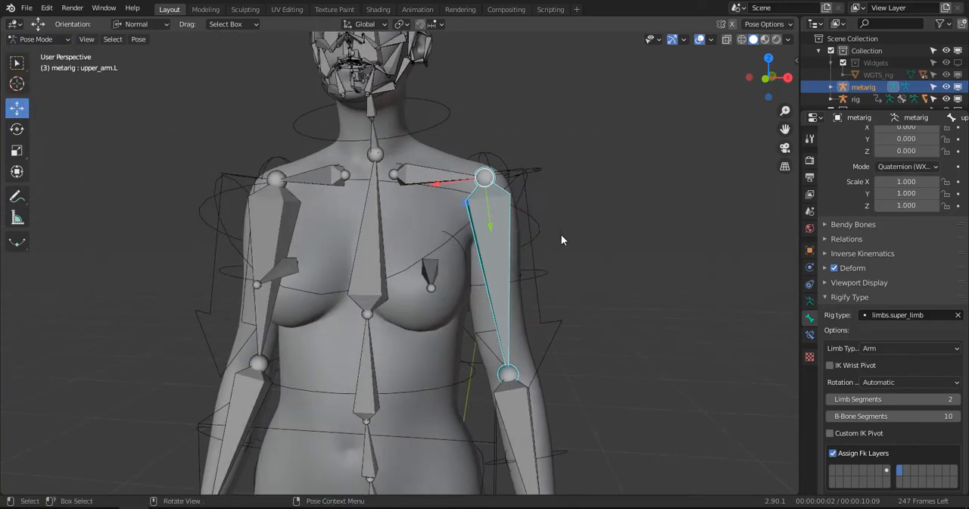
pyautogui.moveTo(561, 239); pyautogui.dragTo(572, 223, button='middle')
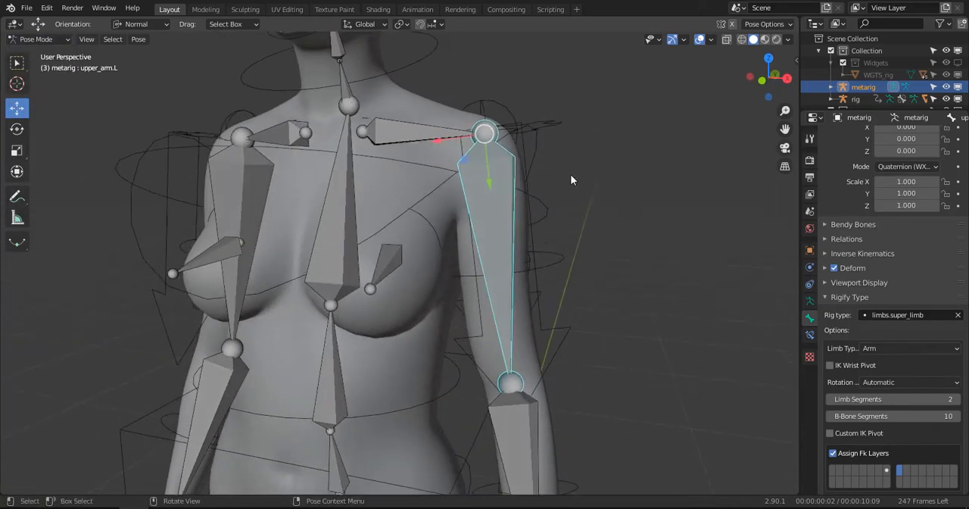
pyautogui.click(537, 182)
pyautogui.click(508, 186)
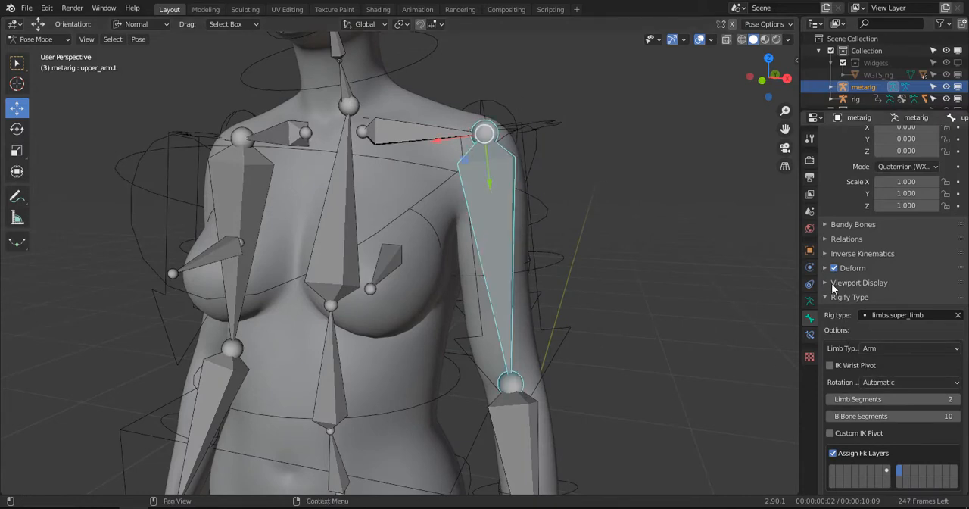
pyautogui.click(848, 298)
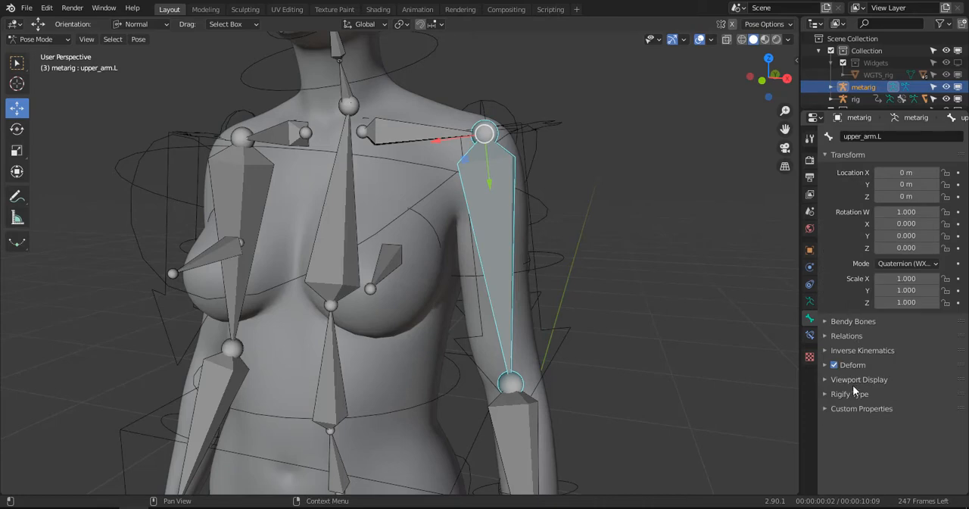
pyautogui.click(853, 391)
pyautogui.scroll(-4, 885, 336)
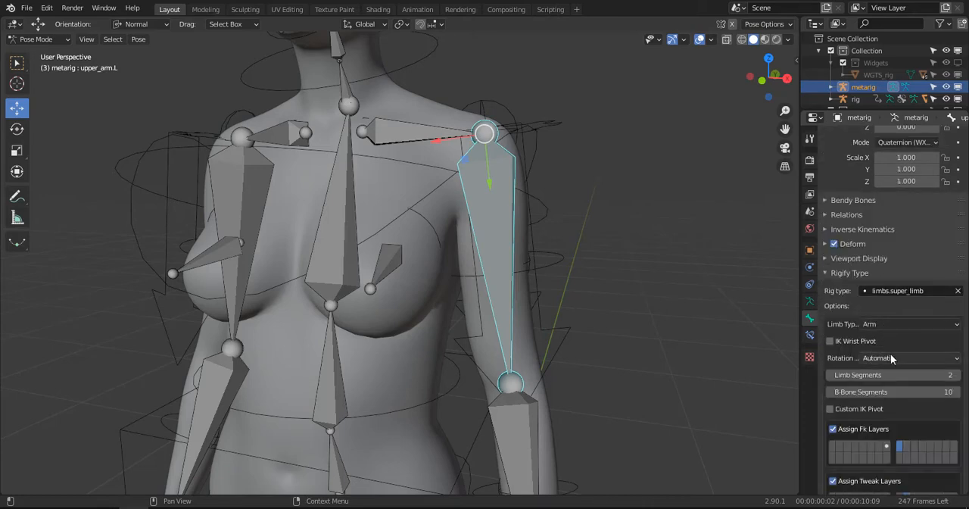
pyautogui.click(890, 357)
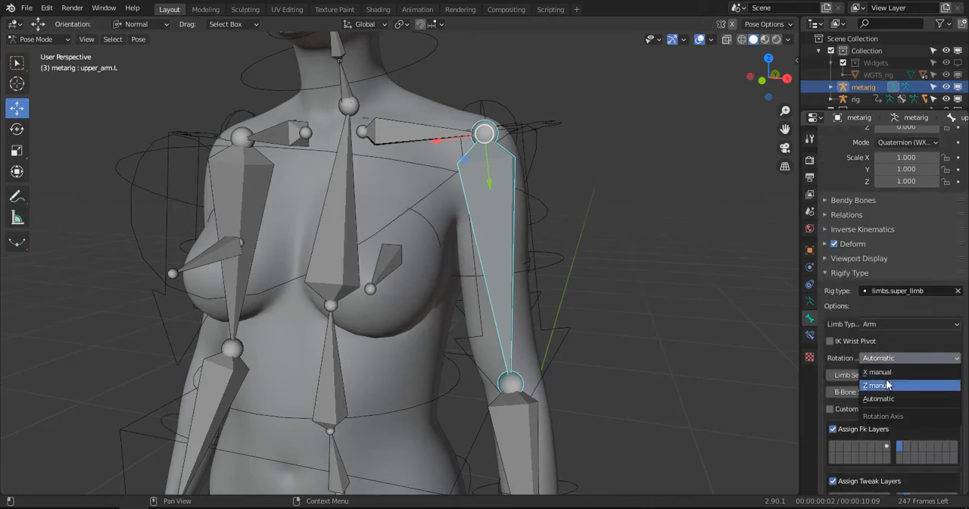
pyautogui.click(891, 374)
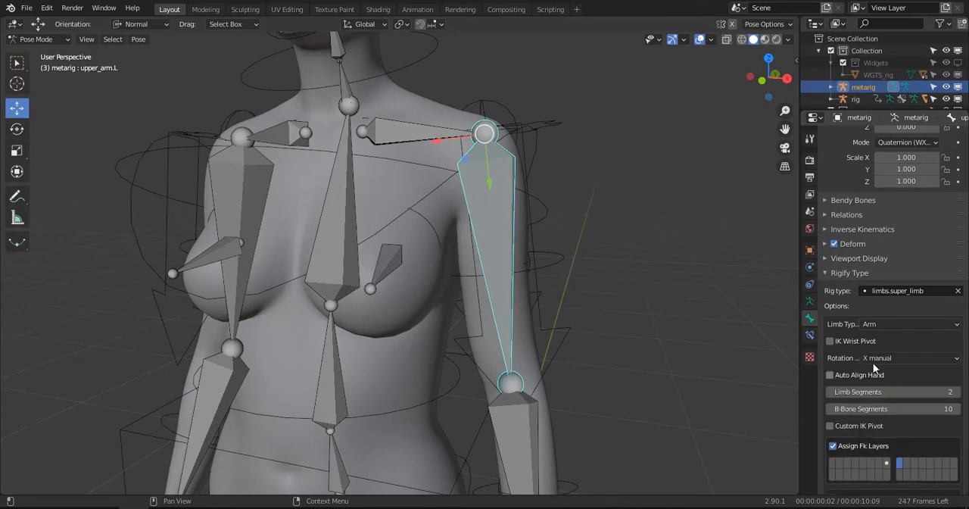
# - Set the Rigify Rotation Axis of the metarig's opposite upper arm bone, upper_arm.R, to X manual
pyautogui.hotkey('ctrl', 'shift', 'm')
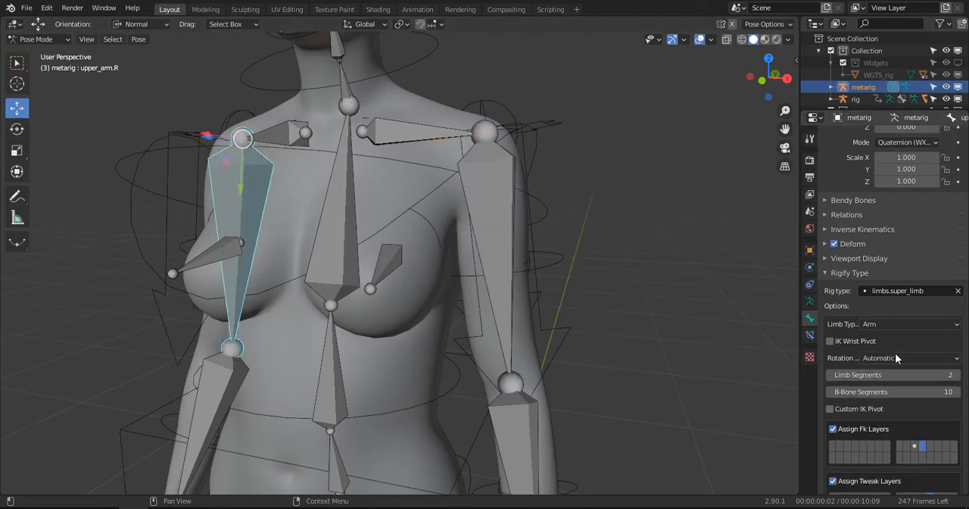
pyautogui.click(896, 353)
pyautogui.click(888, 376)
# - Set the Rigify Rotation Axis of both thigh bones, thigh.L and thigh.R, to X manual
pyautogui.scroll(-5, 515, 325)
pyautogui.moveTo(515, 324); pyautogui.dragTo(430, 302, button='middle')
pyautogui.click(430, 302)
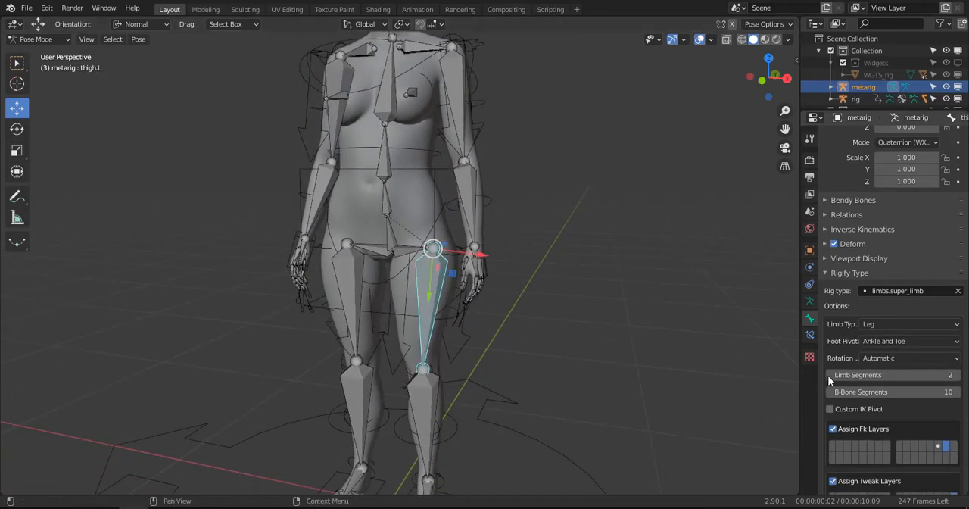
pyautogui.click(909, 358)
pyautogui.click(880, 373)
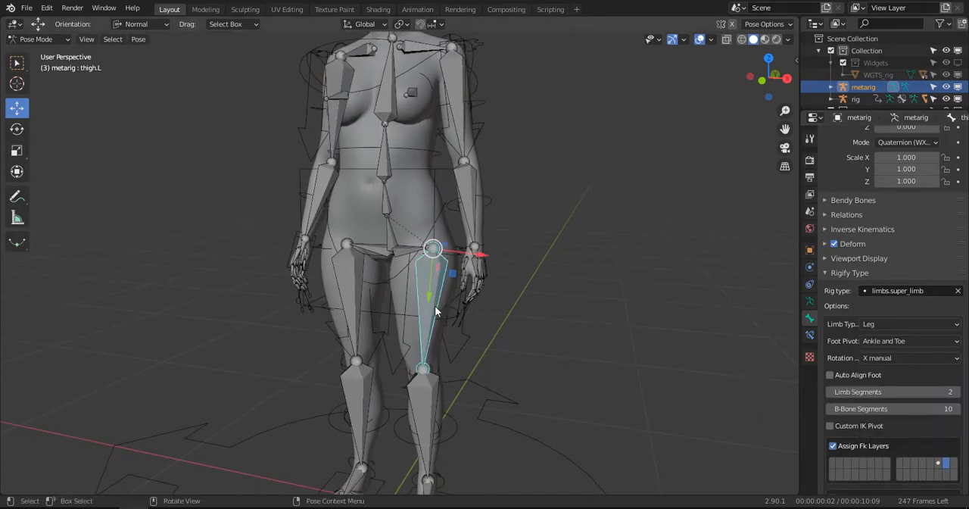
pyautogui.click(343, 283)
pyautogui.click(882, 359)
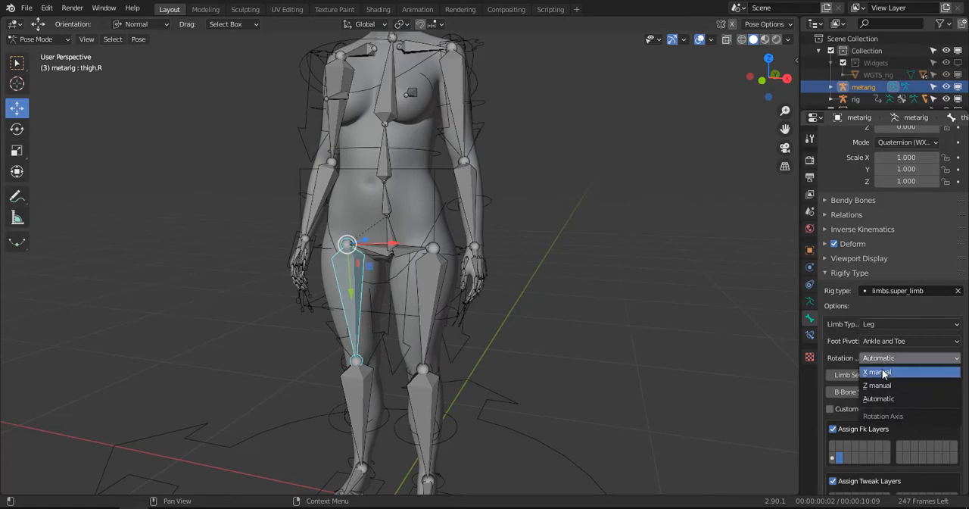
pyautogui.click(878, 374)
# - Set the Rigify Bend rotation axis of the left hand's thumb.01.L and f_index.01.L bones to X manual
pyautogui.scroll(6, 491, 224)
pyautogui.moveTo(491, 226); pyautogui.dragTo(573, 205, button='middle')
pyautogui.scroll(1, 495, 277)
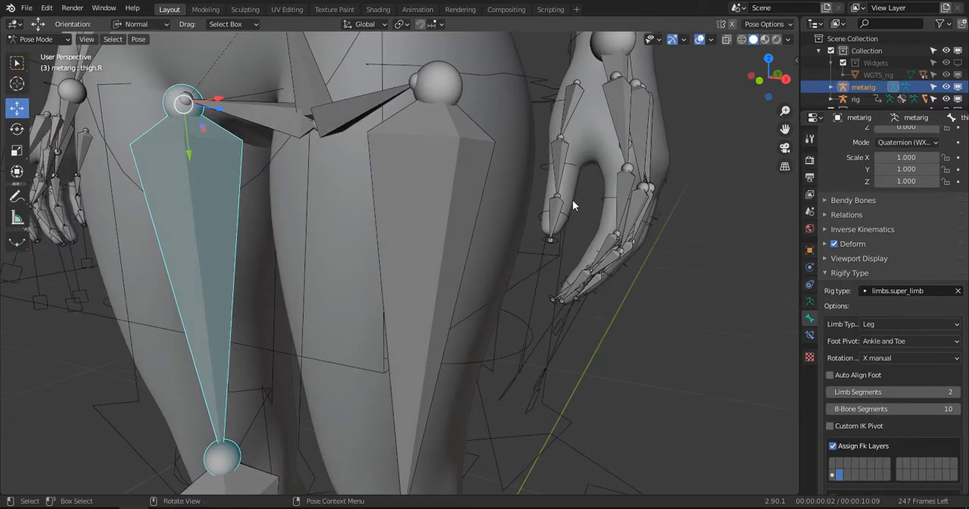
pyautogui.click(571, 102)
pyautogui.click(904, 379)
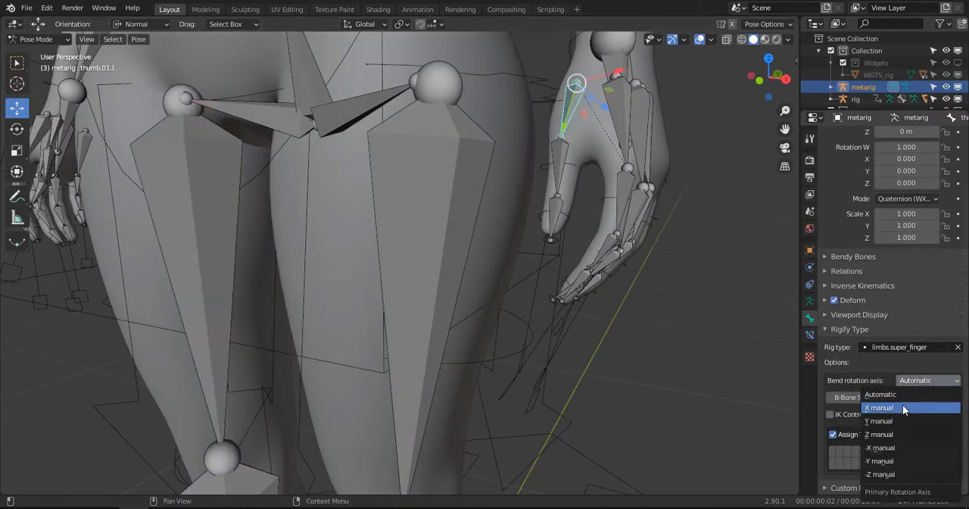
pyautogui.click(903, 408)
pyautogui.click(629, 212)
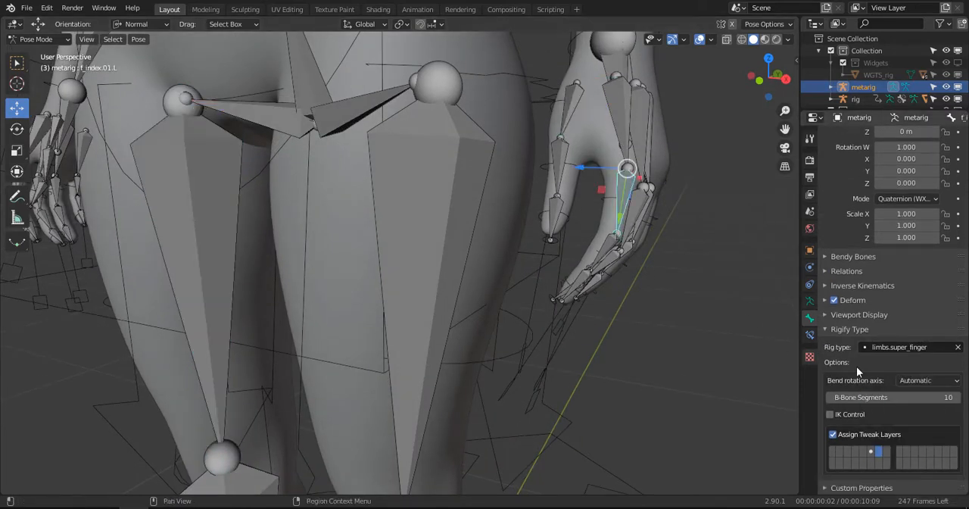
pyautogui.click(906, 379)
# - Set the Bend rotation axis of the left hand's f_middle.01.L, f_ring.01.L and f_pinky.01.L bones to X manual
pyautogui.scroll(1, 676, 288)
pyautogui.moveTo(663, 278); pyautogui.dragTo(459, 263, button='middle')
pyautogui.click(415, 289)
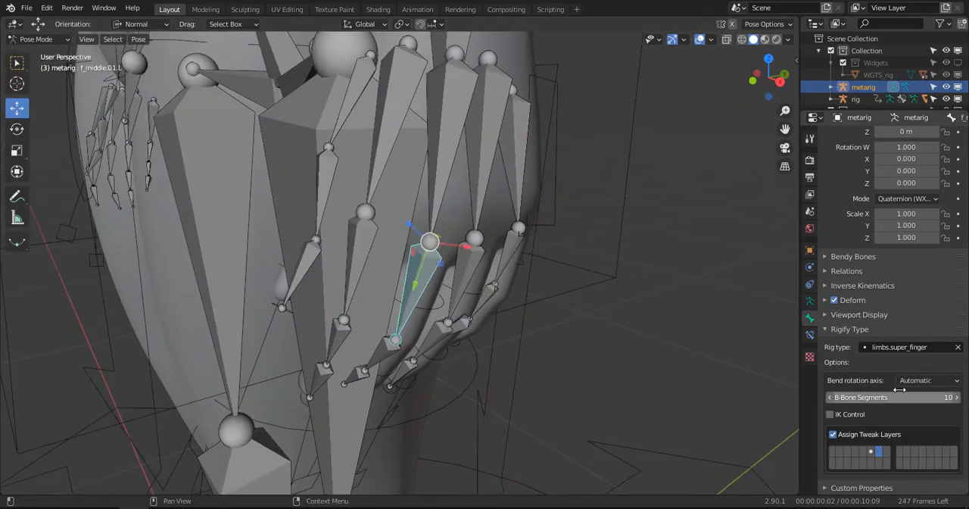
pyautogui.click(909, 380)
pyautogui.click(899, 409)
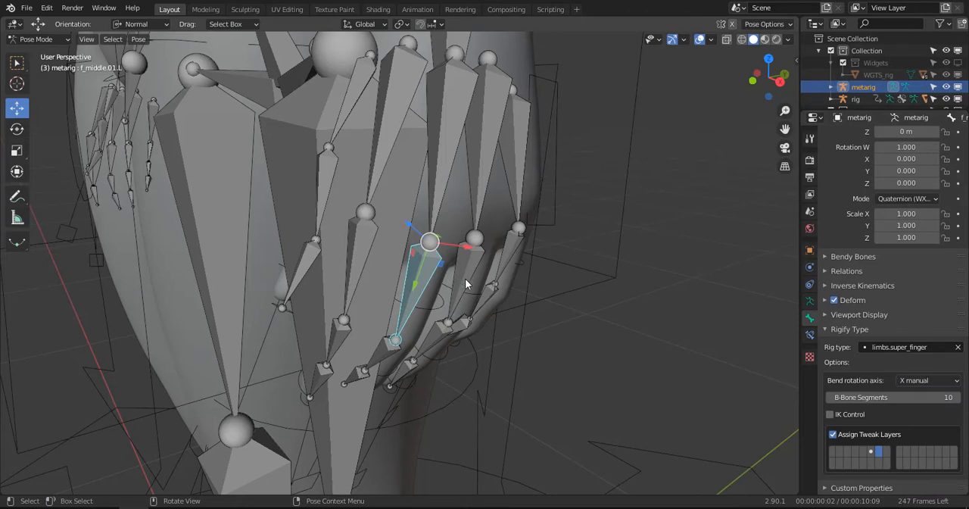
pyautogui.click(465, 282)
pyautogui.click(919, 383)
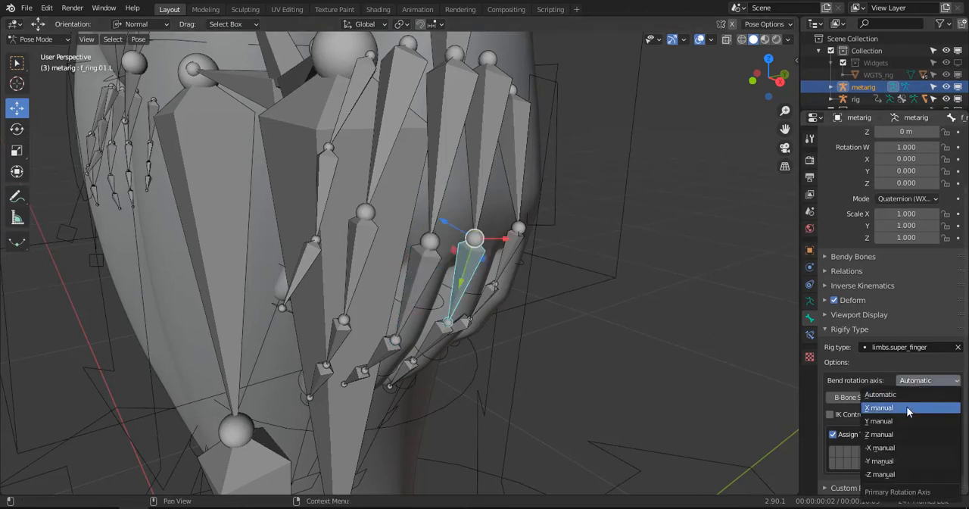
pyautogui.click(907, 406)
pyautogui.click(913, 380)
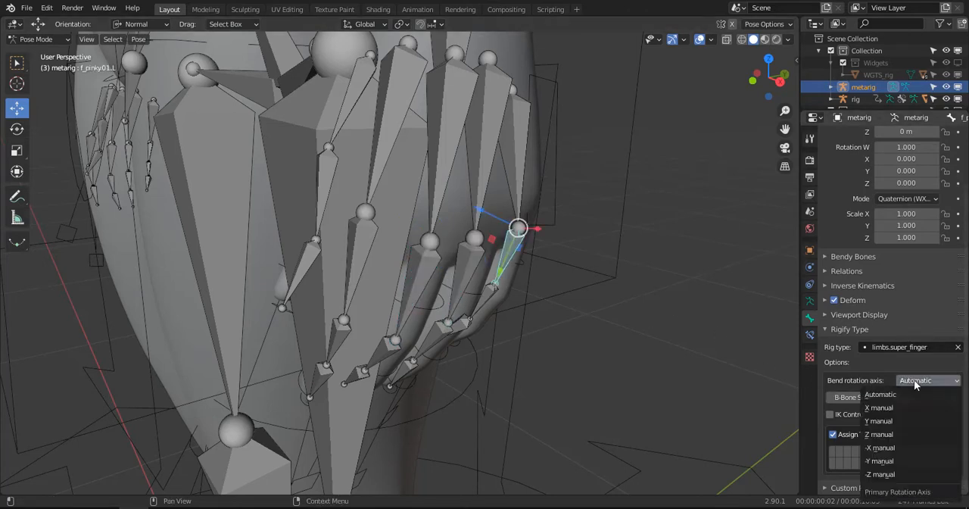
pyautogui.click(879, 408)
# - Set the Bend rotation axis of the right hand's thumb.01.R and f_index.01.R bones to X manual
pyautogui.keyDown('alt'); pyautogui.moveTo(375, 200); pyautogui.dragTo(553, 218); pyautogui.keyUp('alt')
pyautogui.scroll(-4, 288, 166)
pyautogui.keyDown('alt'); pyautogui.moveTo(288, 166); pyautogui.dragTo(302, 147); pyautogui.keyUp('alt')
pyautogui.scroll(5, 302, 147)
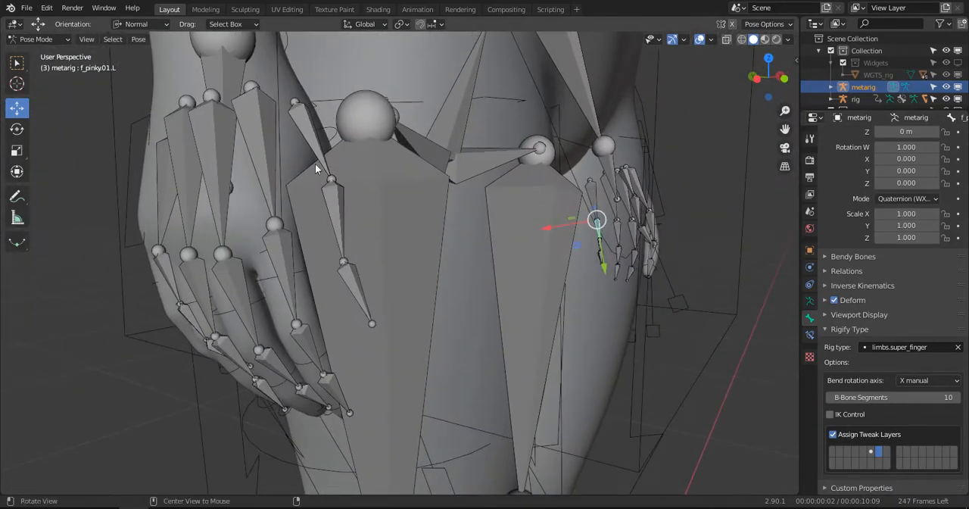
pyautogui.click(326, 153)
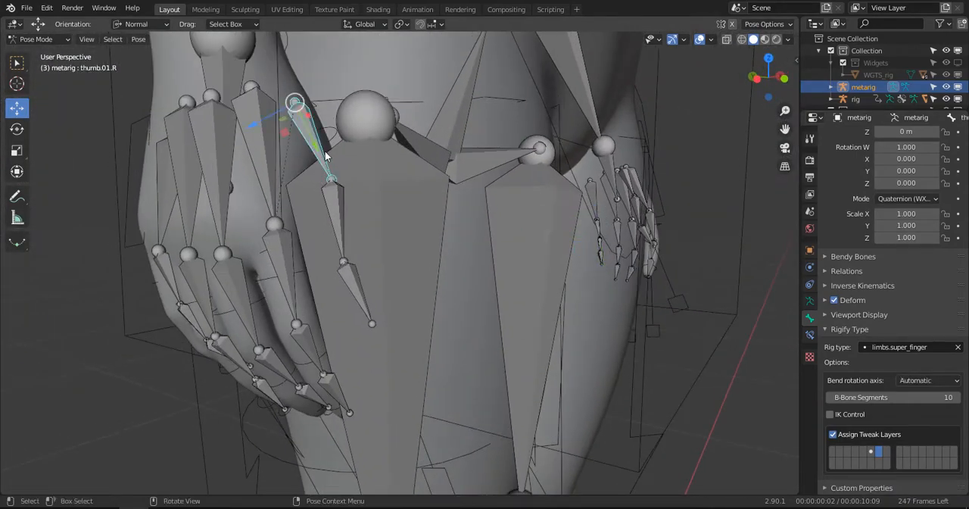
pyautogui.click(916, 381)
pyautogui.click(911, 409)
pyautogui.click(284, 265)
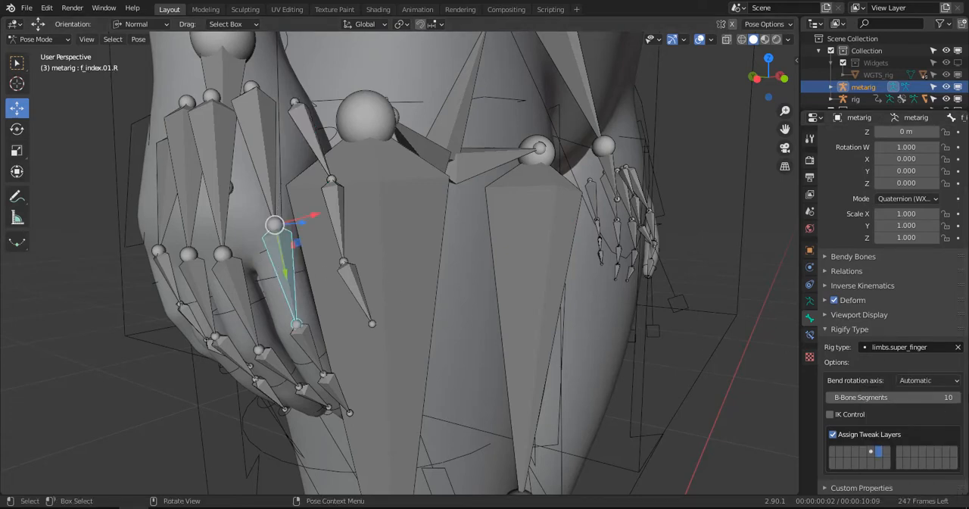
pyautogui.click(953, 381)
pyautogui.click(940, 405)
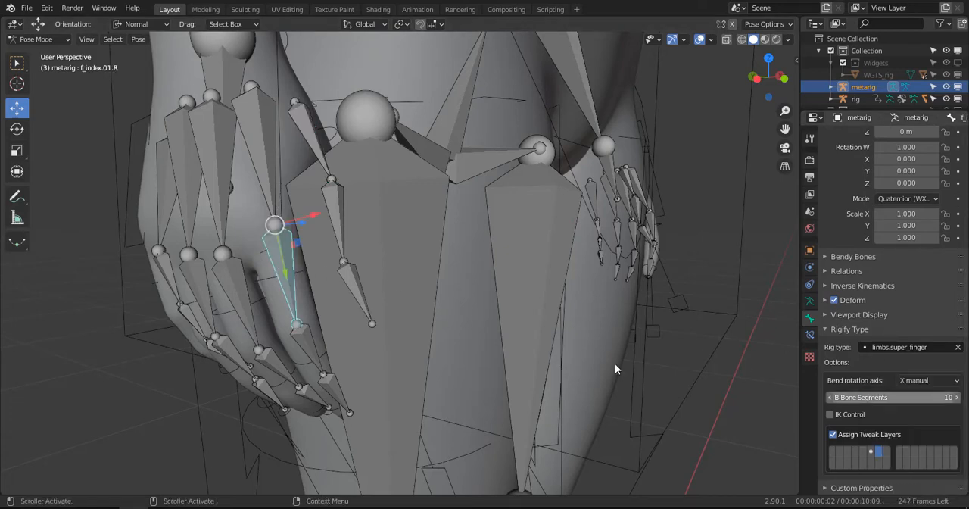
# - Set the Bend rotation axis of the right hand's f_middle.01.R, f_ring.01.R and f_pinky.01.R bones to X manual
pyautogui.click(245, 303)
pyautogui.moveTo(245, 303); pyautogui.dragTo(367, 307, button='middle')
pyautogui.click(907, 384)
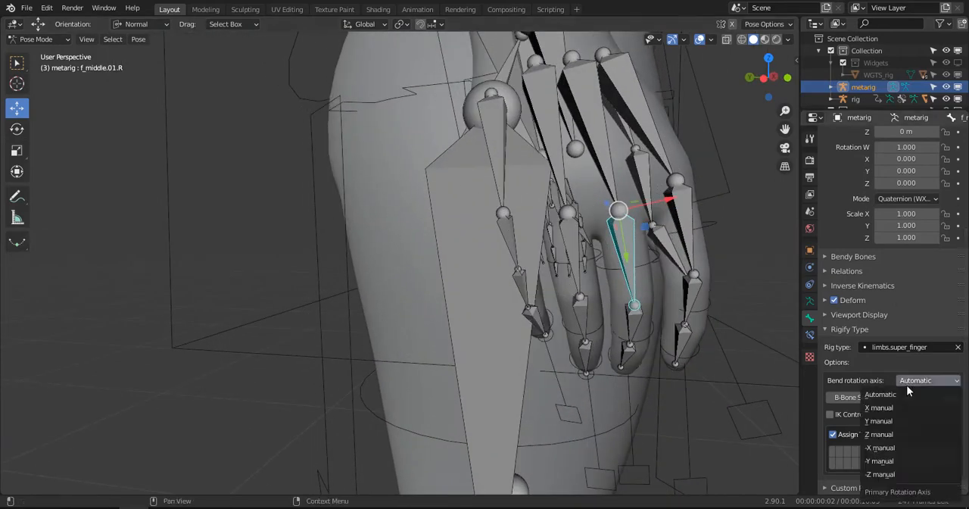
pyautogui.click(896, 409)
pyautogui.moveTo(574, 229); pyautogui.dragTo(520, 244, button='middle')
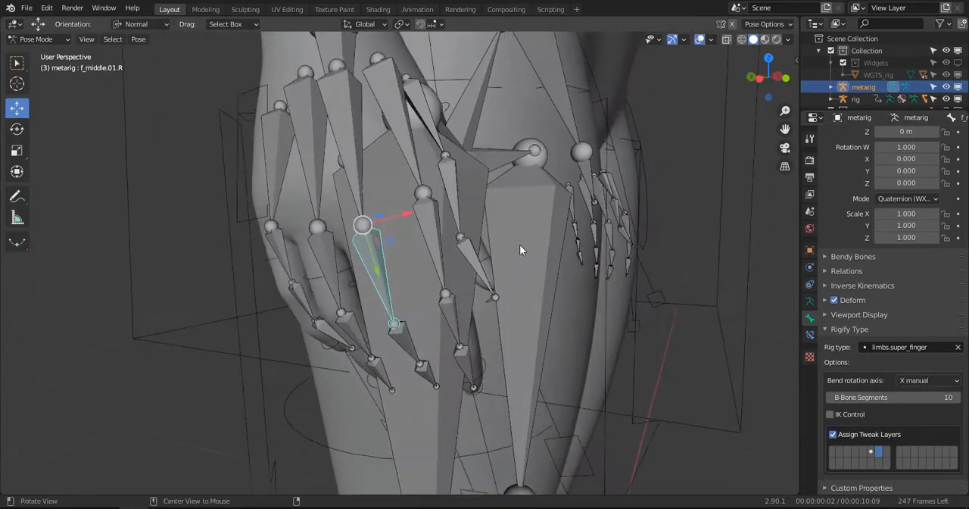
pyautogui.click(327, 261)
pyautogui.click(911, 381)
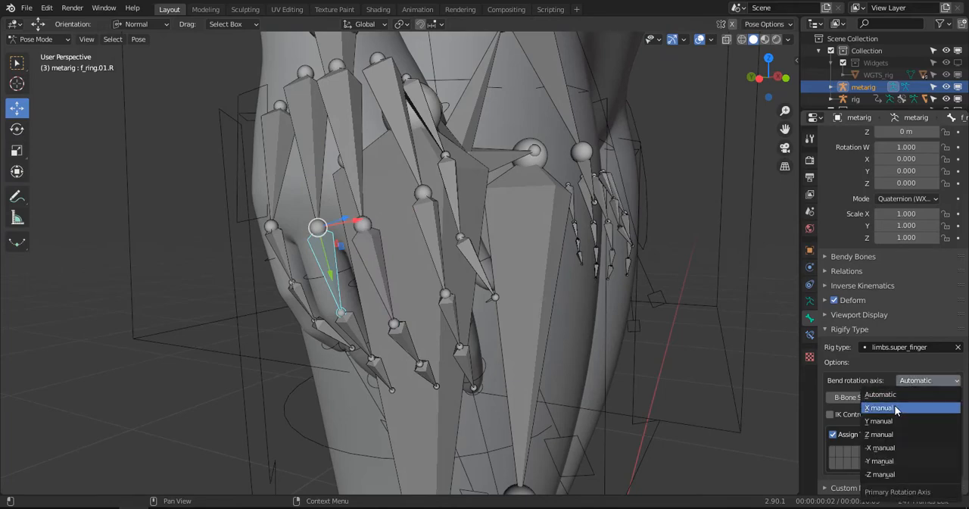
pyautogui.click(896, 409)
pyautogui.click(281, 247)
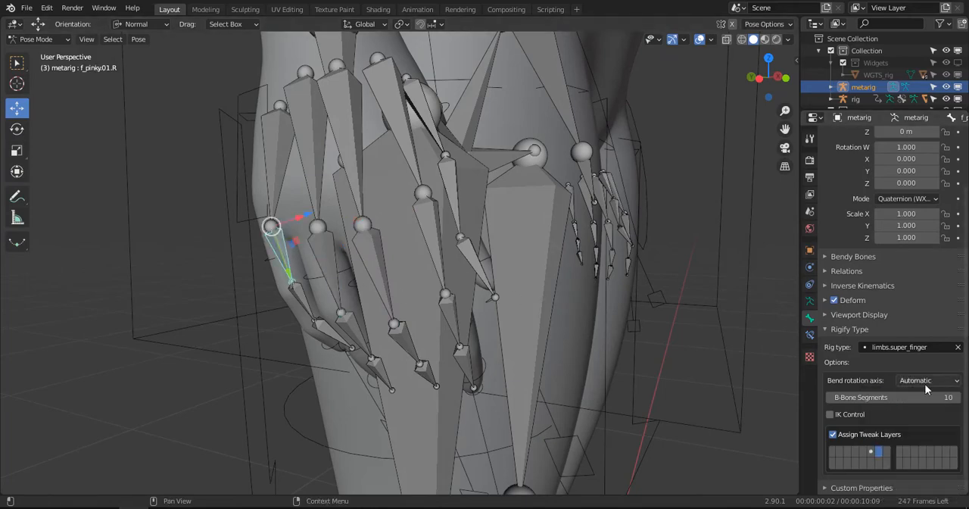
pyautogui.click(925, 381)
pyautogui.click(896, 409)
# - Return the metarig to Object Mode and regenerate its Rigify rig with Advanced Options on, overwriting the existing target rig
pyautogui.scroll(-5, 534, 270)
pyautogui.moveTo(501, 246); pyautogui.dragTo(481, 266, button='middle')
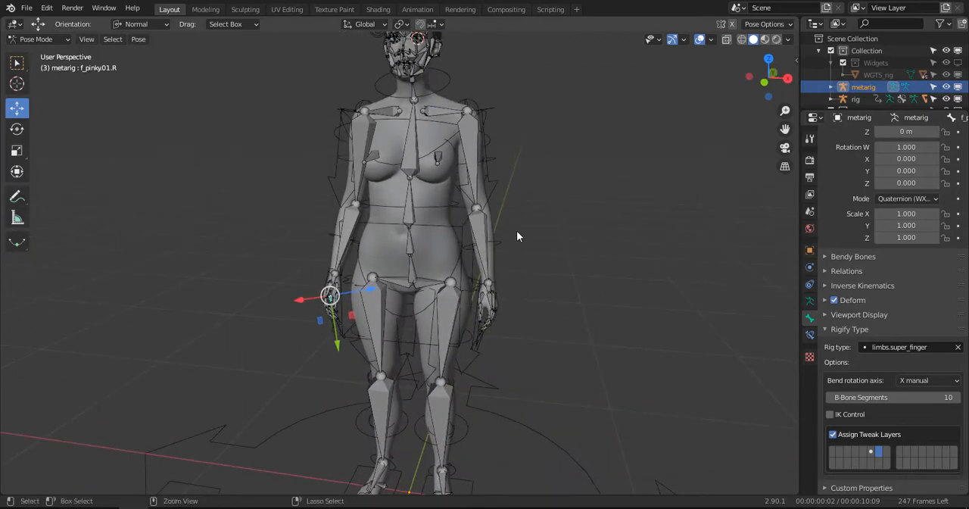
pyautogui.hotkey('ctrl', 'Tab')
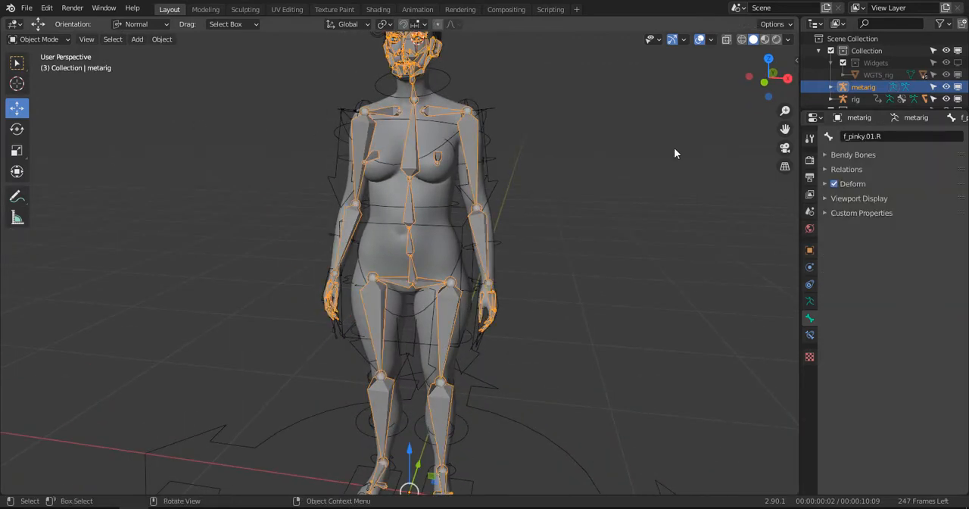
pyautogui.click(810, 300)
pyautogui.scroll(-5, 871, 340)
pyautogui.click(873, 470)
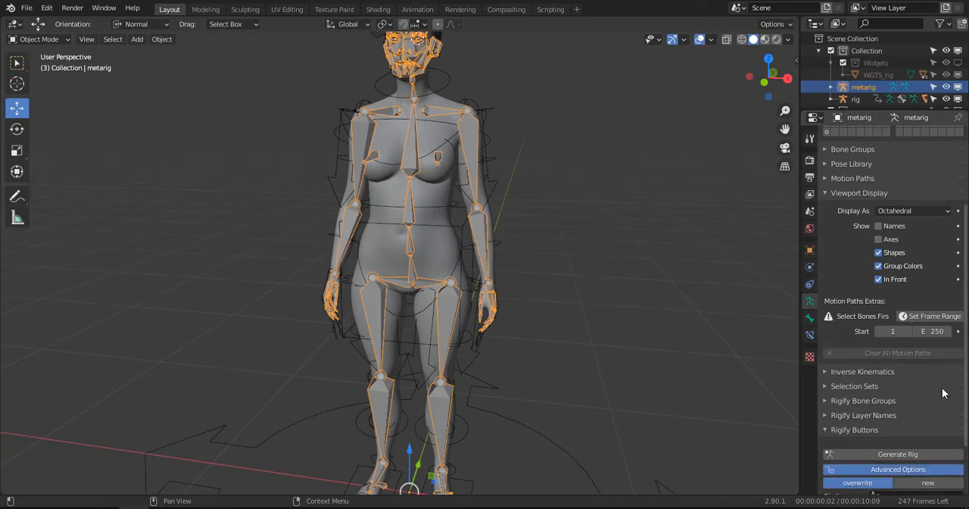
pyautogui.scroll(-2, 908, 388)
pyautogui.click(876, 389)
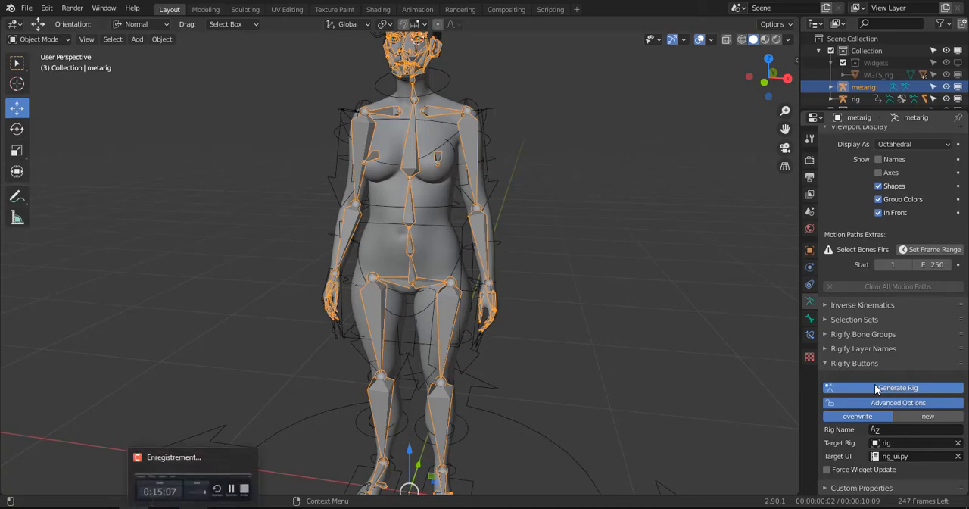
pyautogui.click(193, 507)
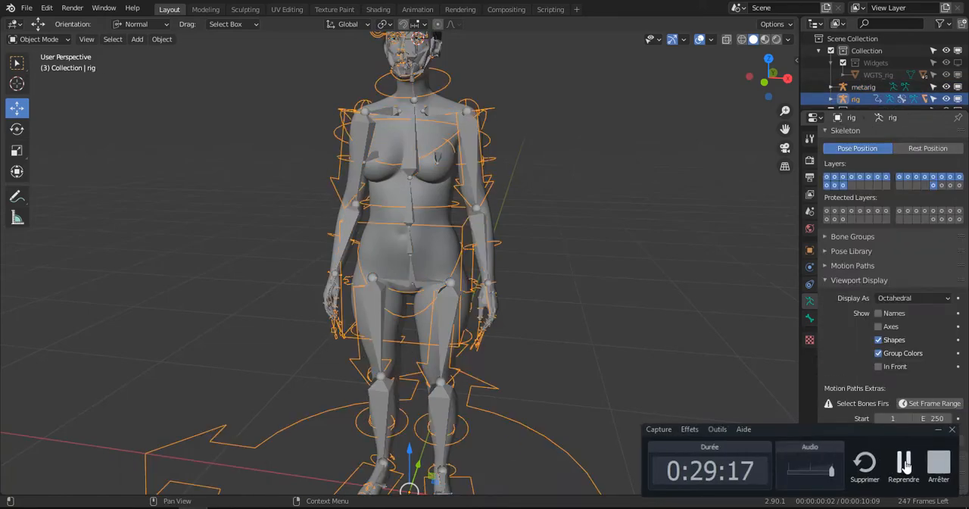
# - Select the WM_BODY mesh together with the regenerated rig as the active object and parent the body to the rig
pyautogui.scroll(-3, 522, 371)
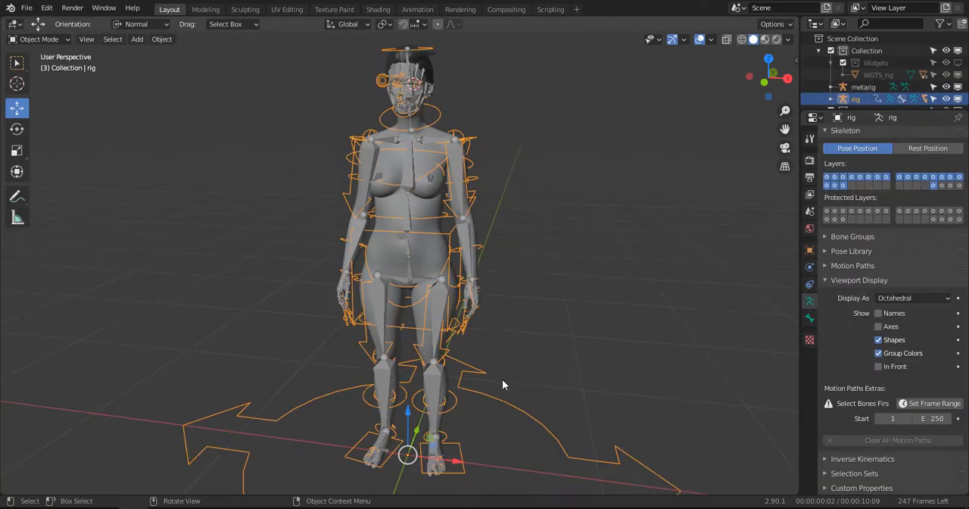
pyautogui.moveTo(502, 379); pyautogui.dragTo(458, 267, button='middle')
pyautogui.scroll(1, 459, 267)
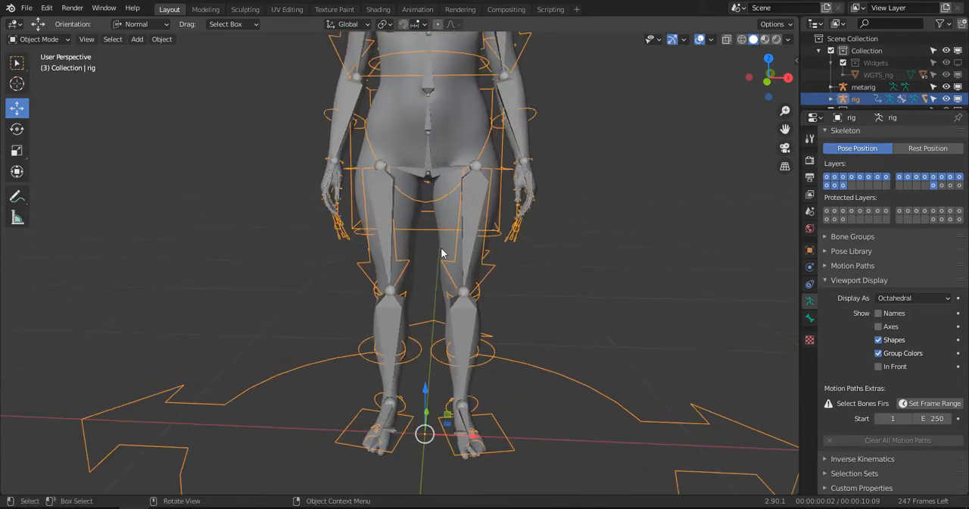
pyautogui.moveTo(474, 192); pyautogui.dragTo(559, 134, button='middle')
pyautogui.scroll(-1, 565, 152)
pyautogui.click(568, 166)
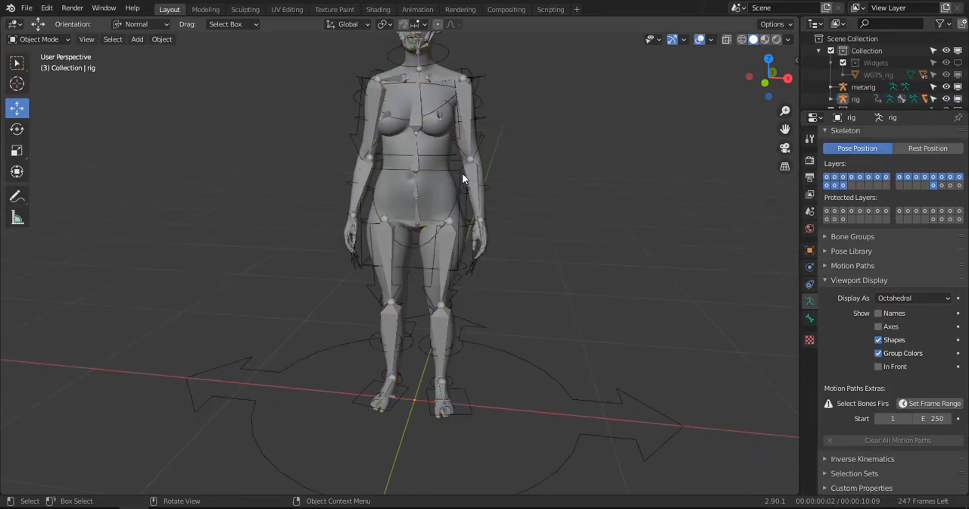
pyautogui.click(463, 174)
pyautogui.click(458, 182)
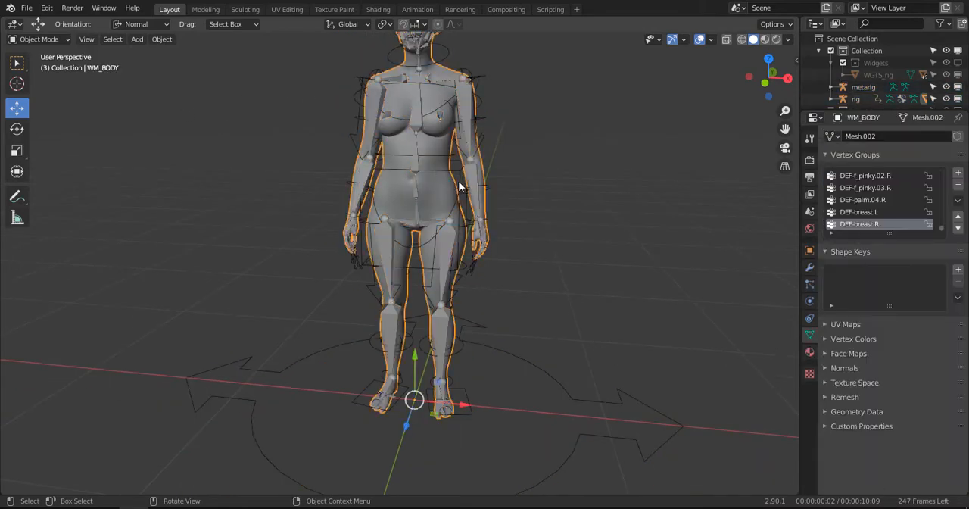
pyautogui.scroll(3, 459, 185)
pyautogui.keyDown('shift'); pyautogui.click(522, 99); pyautogui.keyUp('shift')
pyautogui.scroll(-2, 523, 113)
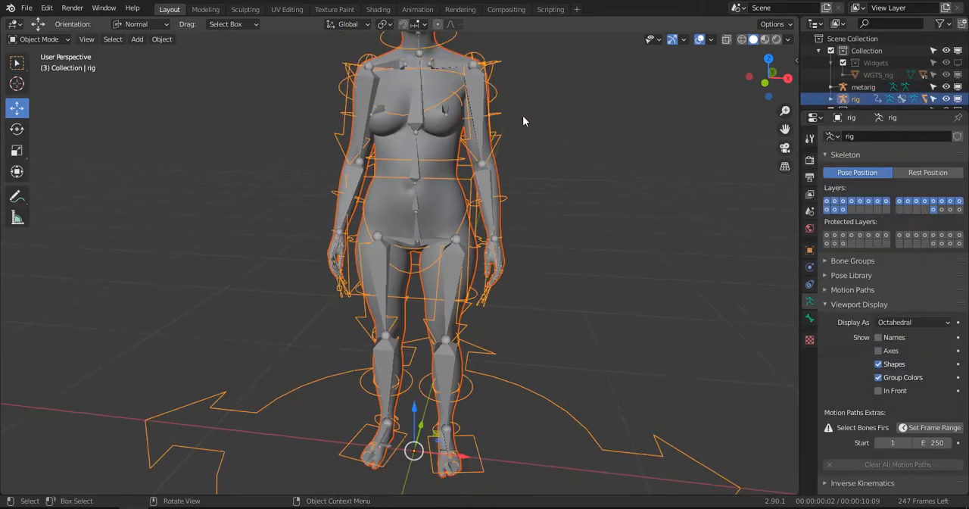
pyautogui.keyDown('alt'); pyautogui.moveTo(523, 116); pyautogui.dragTo(507, 186); pyautogui.keyUp('alt')
pyautogui.scroll(-2, 509, 186)
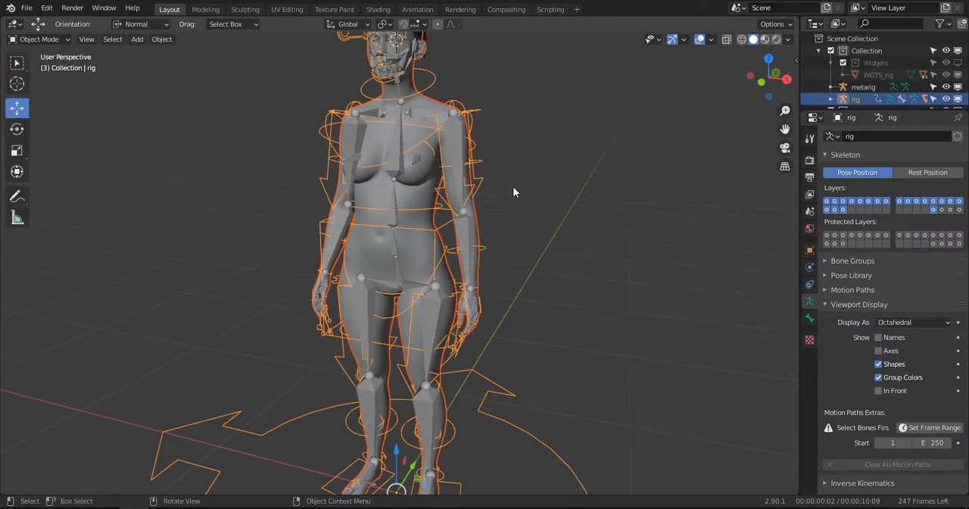
pyautogui.hotkey('ctrl', 'p')
pyautogui.click(512, 187)
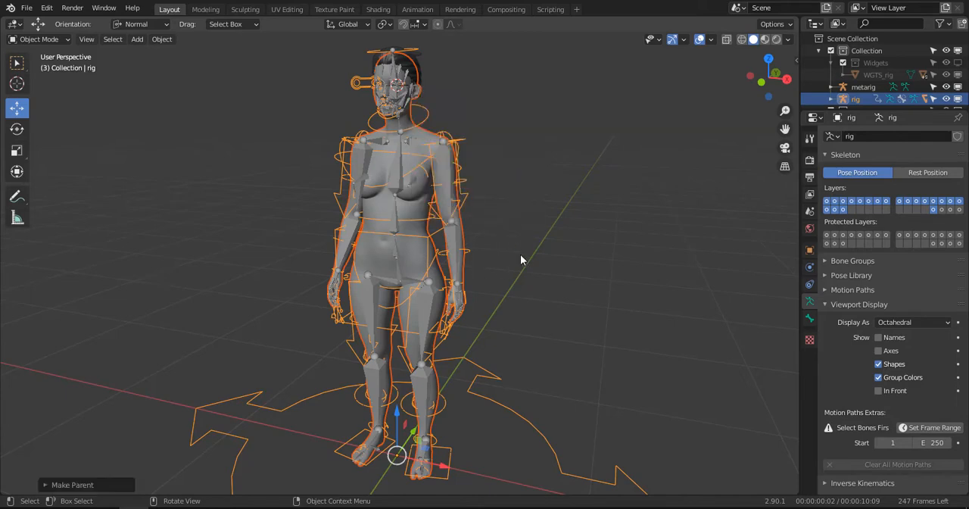
# - Select only the WM_BODY mesh and hide the metarig in the viewport
pyautogui.click(438, 273)
pyautogui.click(423, 230)
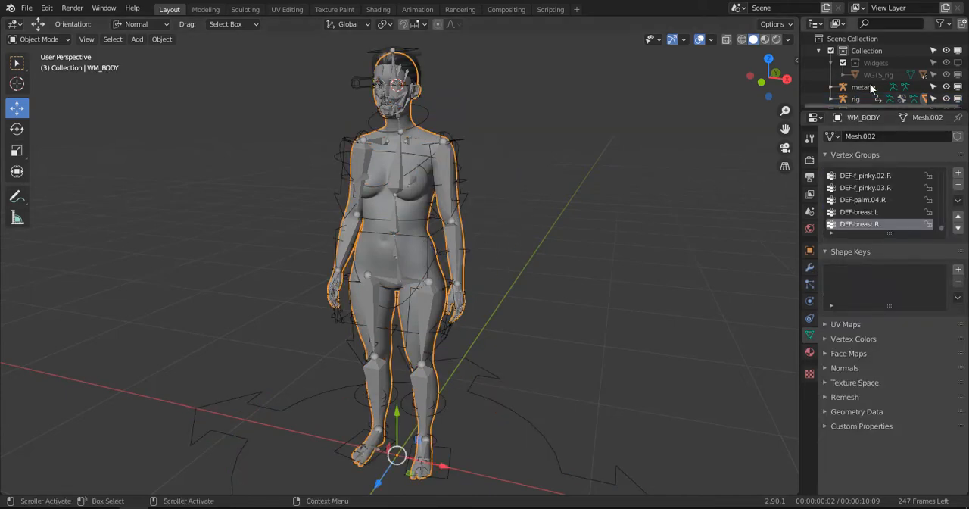
pyautogui.click(947, 88)
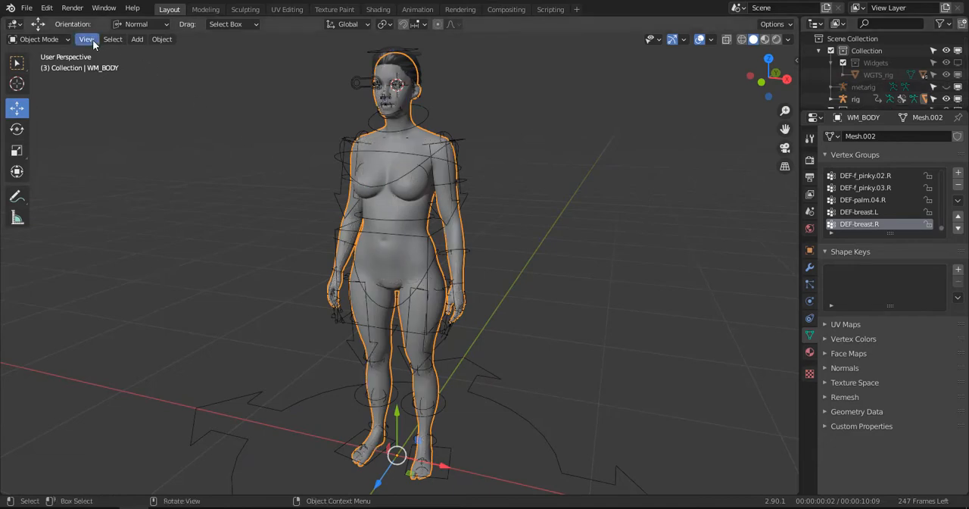
# - Select the regenerated rig and switch it to Pose Mode
pyautogui.click(455, 144)
pyautogui.click(34, 38)
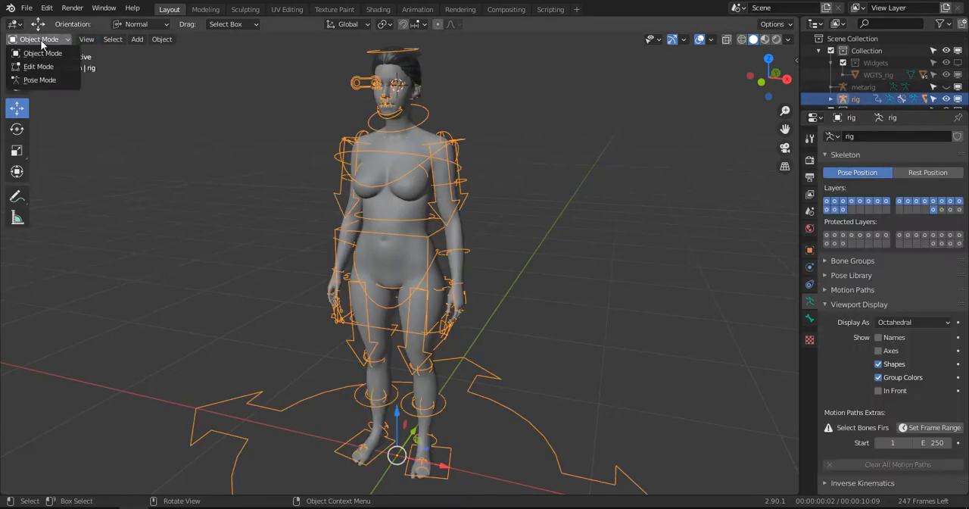
pyautogui.click(30, 80)
# - Lower the rig's torso control along Z to test the limb bending, and inspect the bent knees and elbows
pyautogui.scroll(-2, 381, 189)
pyautogui.keyDown('shift'); pyautogui.moveTo(411, 249); pyautogui.dragTo(421, 182, button='middle'); pyautogui.keyUp('shift')
pyautogui.scroll(3, 434, 220)
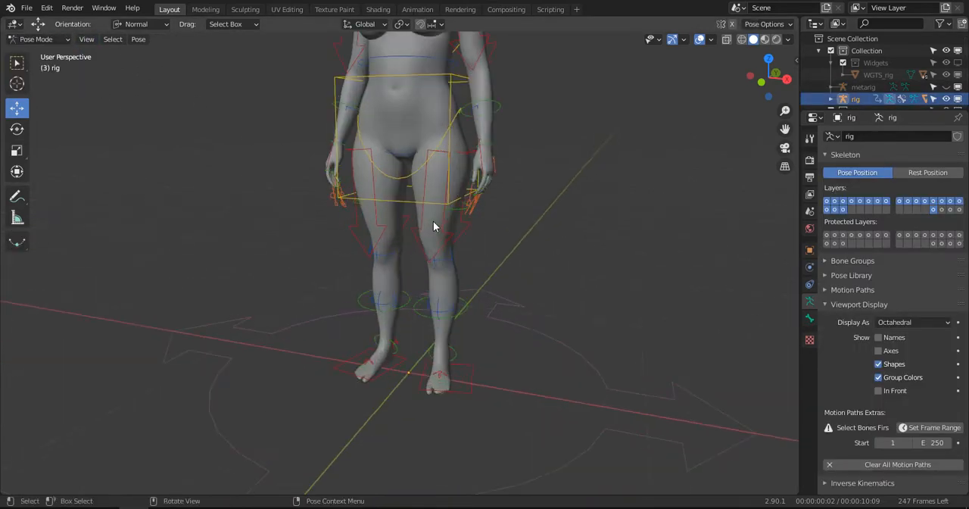
pyautogui.moveTo(433, 221); pyautogui.dragTo(449, 234, button='middle')
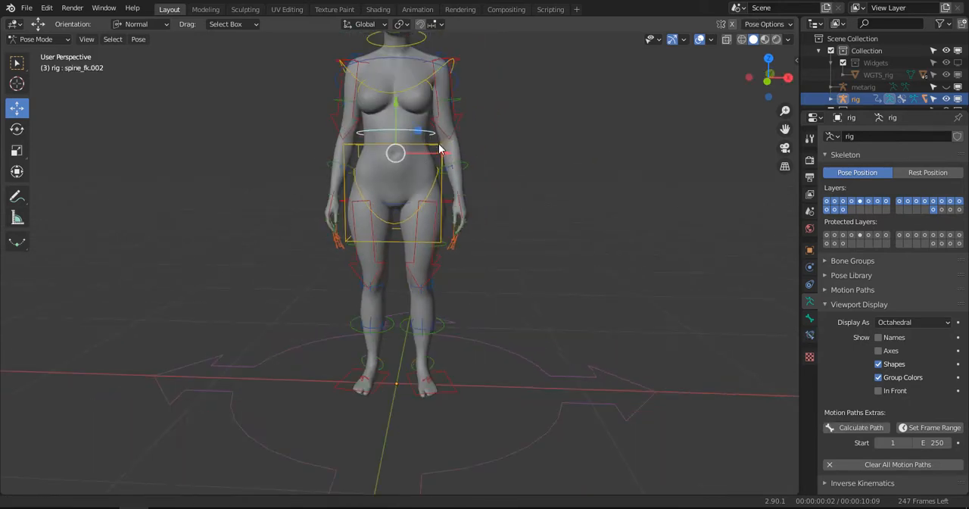
pyautogui.keyDown('shift'); pyautogui.moveTo(440, 144); pyautogui.dragTo(437, 155, button='middle'); pyautogui.keyUp('shift')
pyautogui.click(435, 155)
pyautogui.click(435, 157)
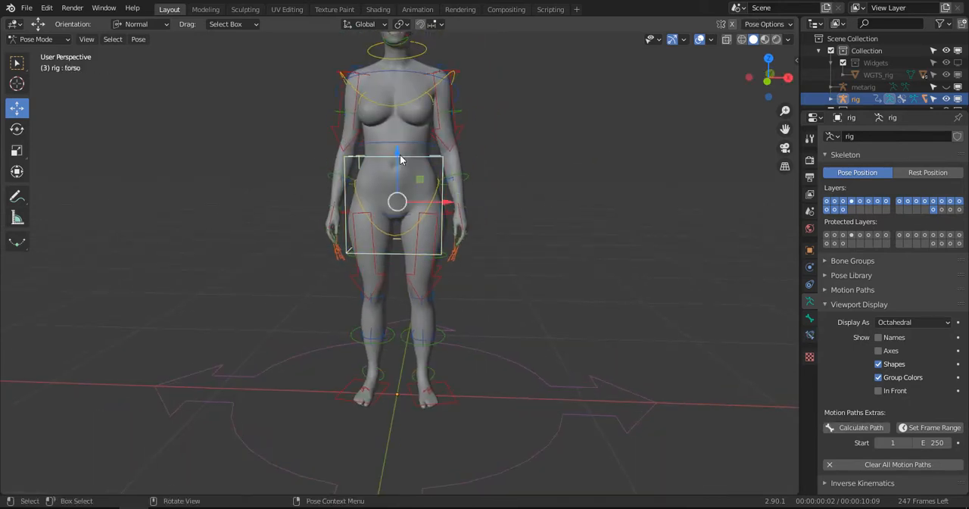
pyautogui.press('g')
pyautogui.press('z')
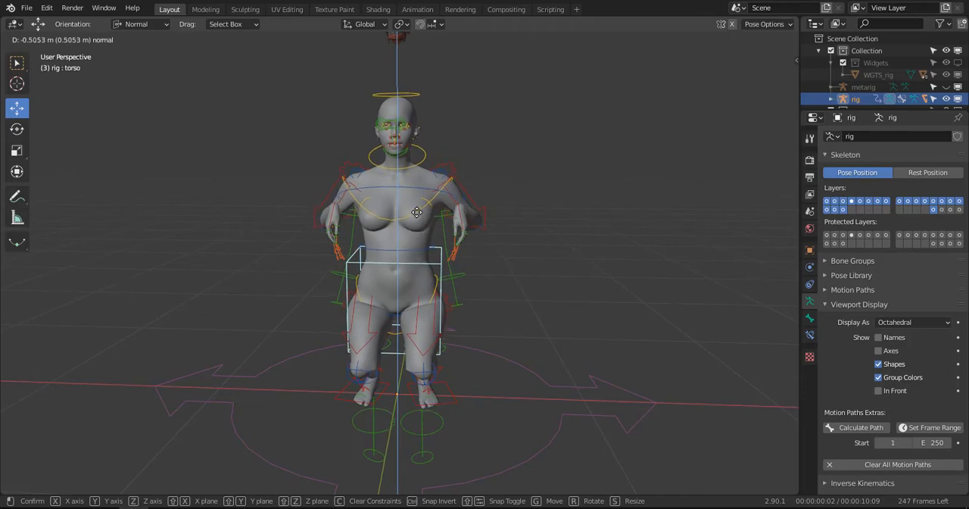
pyautogui.moveTo(424, 233); pyautogui.dragTo(429, 211)
pyautogui.scroll(4, 457, 265)
pyautogui.moveTo(457, 265); pyautogui.dragTo(432, 245, button='middle')
pyautogui.keyDown('alt'); pyautogui.moveTo(393, 241); pyautogui.dragTo(515, 244); pyautogui.keyUp('alt')
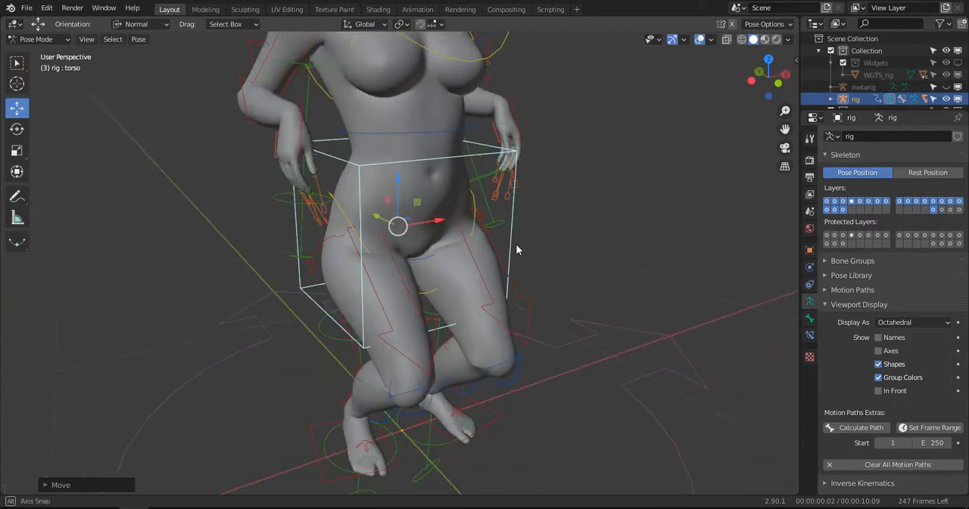
pyautogui.scroll(3, 398, 250)
pyautogui.keyDown('alt'); pyautogui.moveTo(398, 250); pyautogui.dragTo(447, 244); pyautogui.keyUp('alt')
pyautogui.moveTo(465, 231); pyautogui.dragTo(404, 220, button='middle')
pyautogui.moveTo(371, 164); pyautogui.dragTo(374, 107)
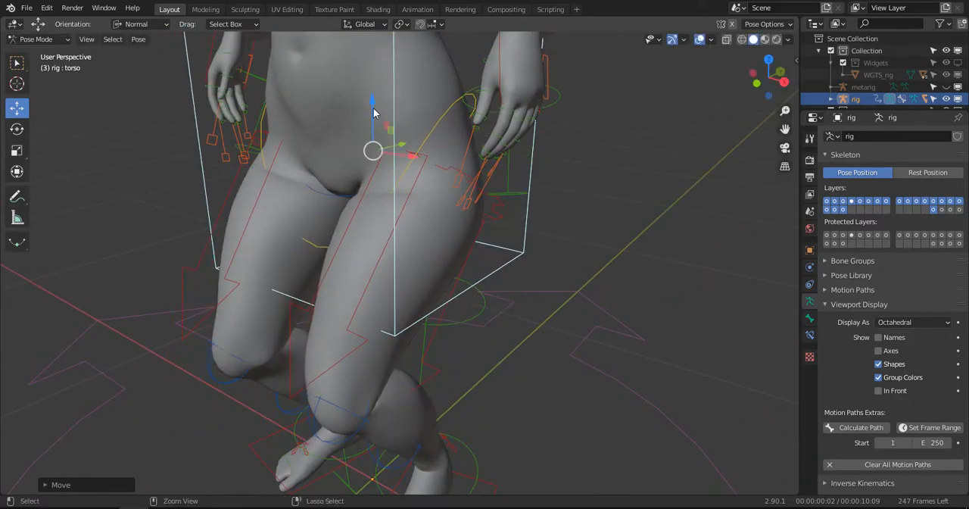
# - Undo the test moves of the torso control
pyautogui.hotkey('ctrl', 'z')
pyautogui.scroll(-5, 411, 181)
pyautogui.hotkey('ctrl', 'z')
# - Set Toggle Pole to 1 for both leg IK controls, thigh_ik.L and thigh_ik.R
pyautogui.moveTo(410, 186); pyautogui.dragTo(532, 245, button='middle')
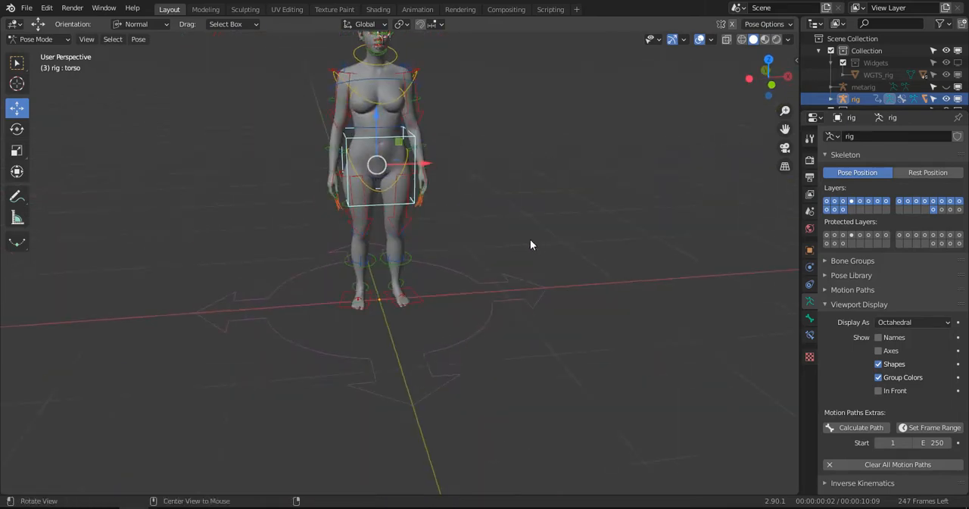
pyautogui.scroll(2, 469, 227)
pyautogui.click(413, 205)
pyautogui.press('n')
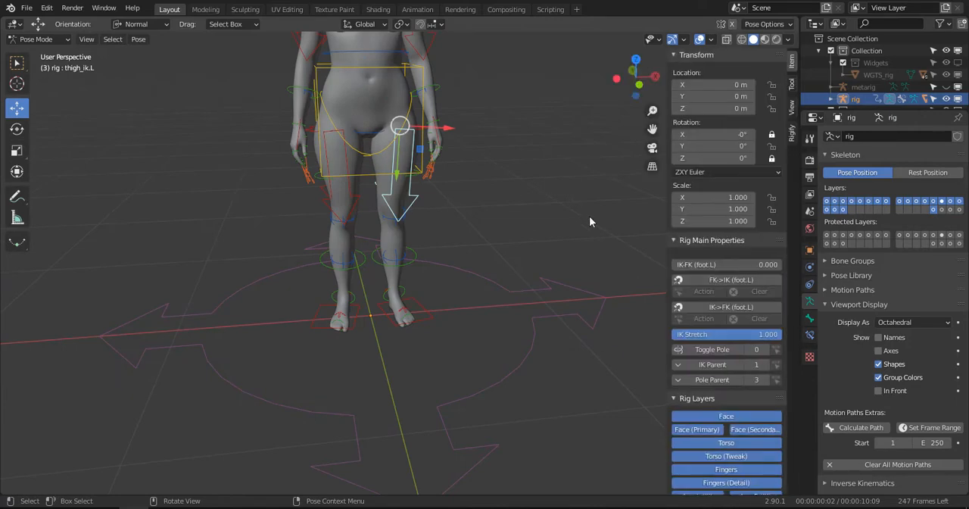
pyautogui.click(760, 353)
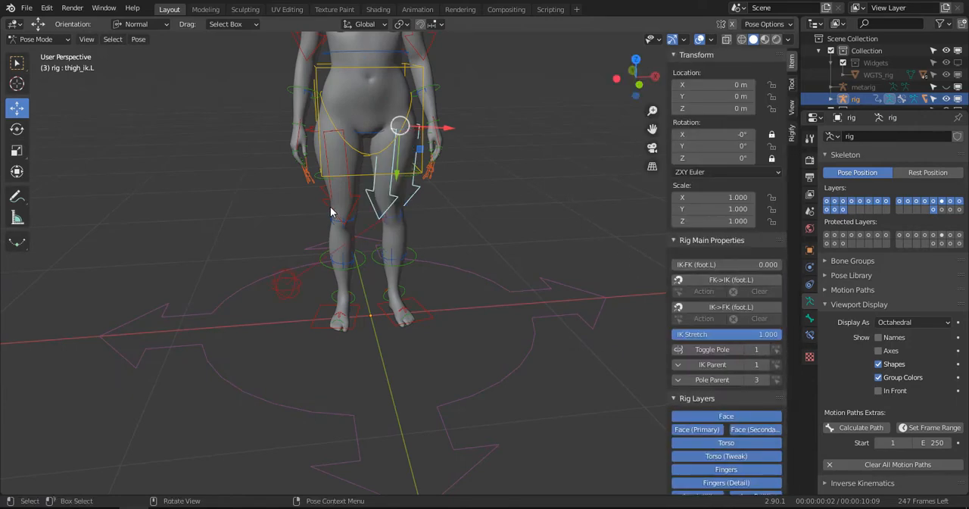
pyautogui.click(331, 206)
pyautogui.click(757, 349)
# - Set Toggle Pole to 1 for both arm IK controls, upper_arm_ik.L and upper_arm_ik.R
pyautogui.moveTo(398, 226); pyautogui.dragTo(331, 211, button='middle')
pyautogui.scroll(-3, 331, 211)
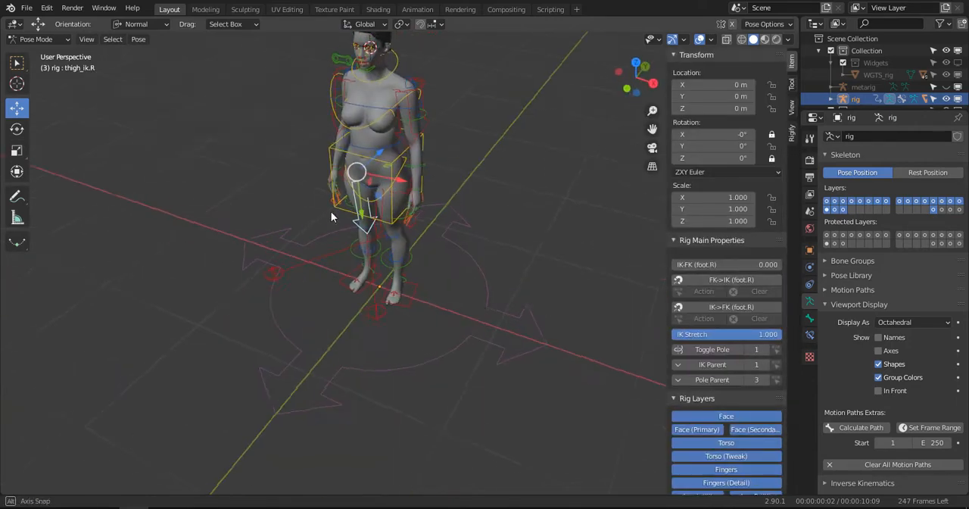
pyautogui.click(421, 122)
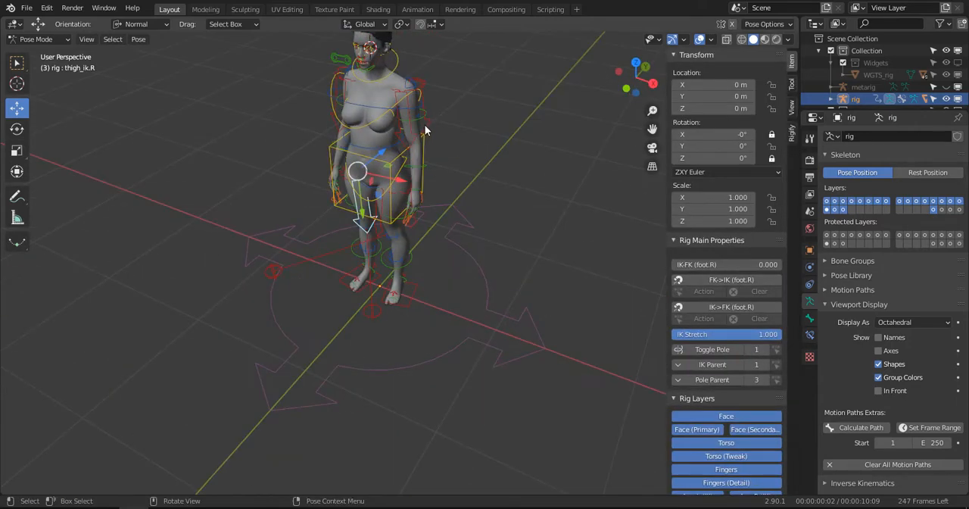
pyautogui.click(758, 349)
pyautogui.moveTo(254, 146); pyautogui.dragTo(365, 131, button='middle')
pyautogui.click(328, 140)
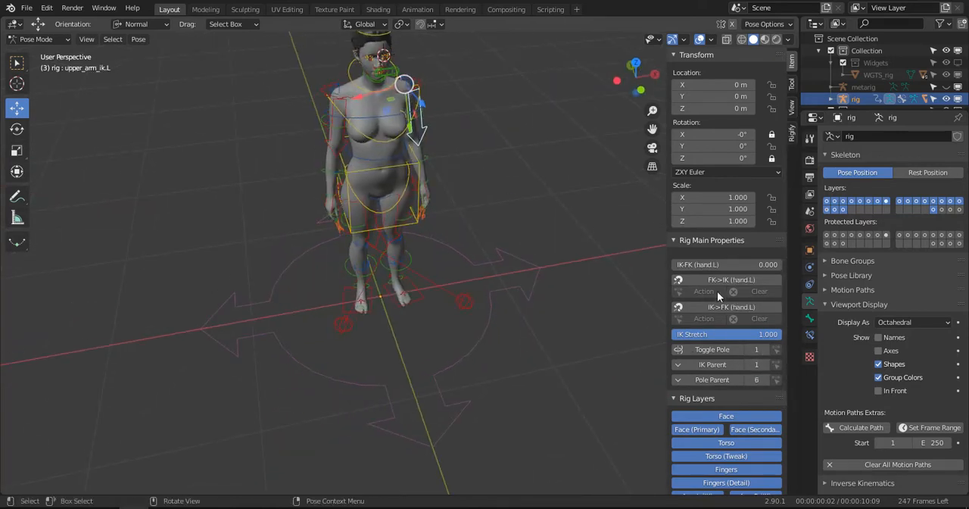
pyautogui.click(757, 349)
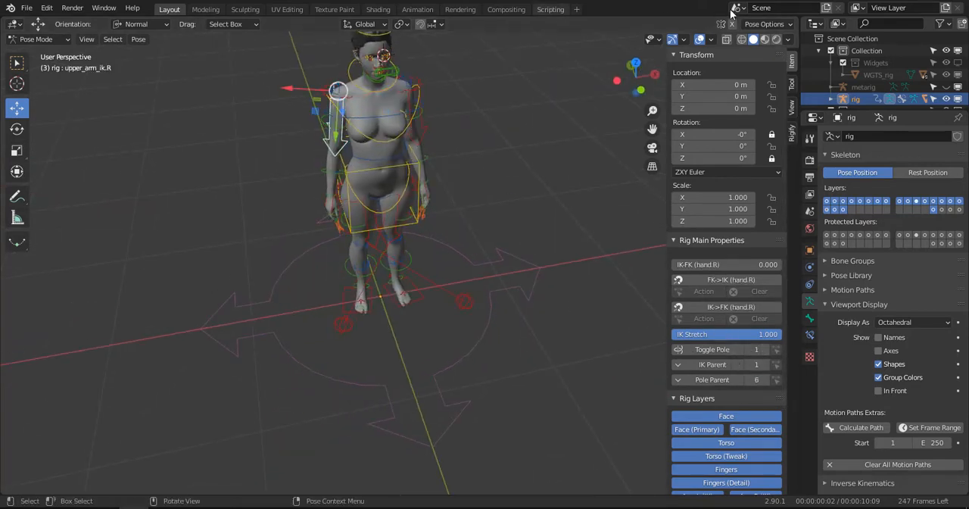
# - With X-axis mirroring enabled, move upper_arm_ik_target.L sideways in the top view until it lines up straight behind the left arm
pyautogui.press('KP_7')
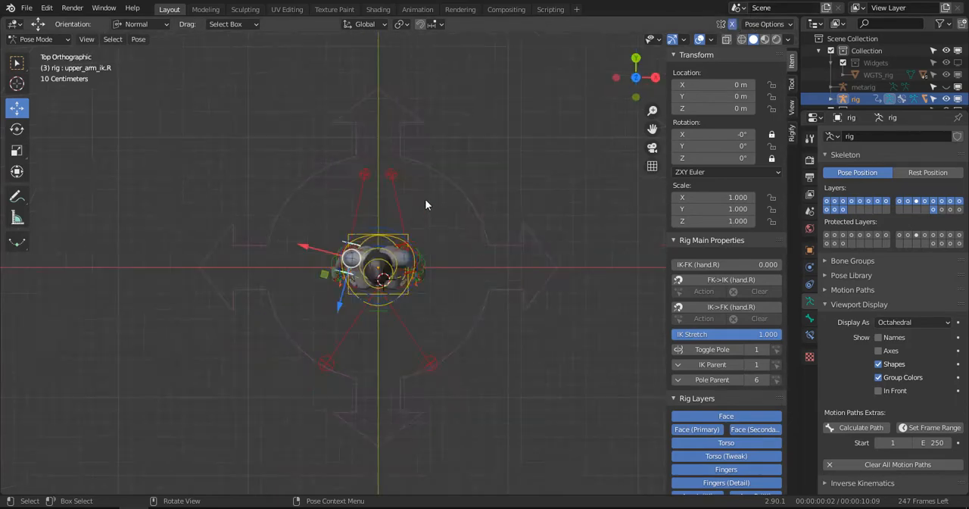
pyautogui.scroll(4, 425, 203)
pyautogui.click(379, 80)
pyautogui.keyDown('shift'); pyautogui.moveTo(401, 107); pyautogui.dragTo(395, 152, button='middle'); pyautogui.keyUp('shift')
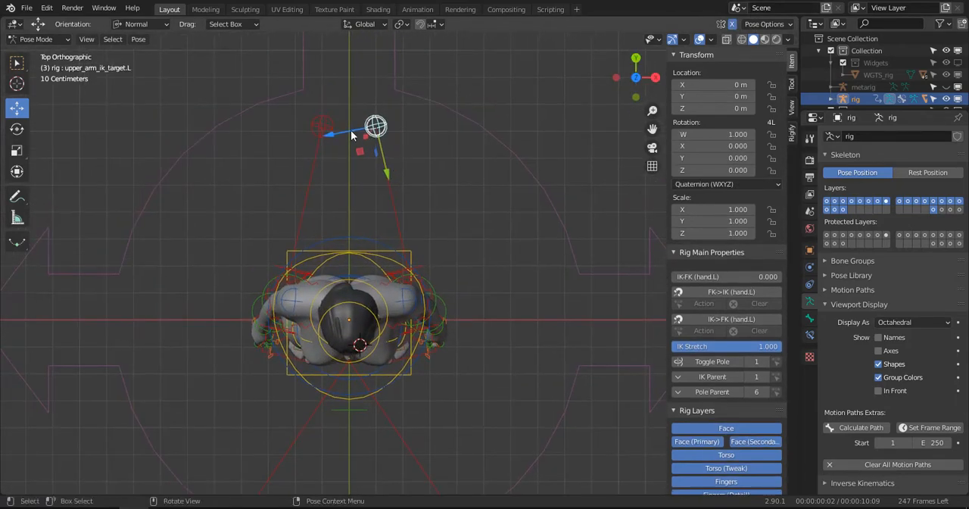
pyautogui.moveTo(386, 130); pyautogui.dragTo(427, 138)
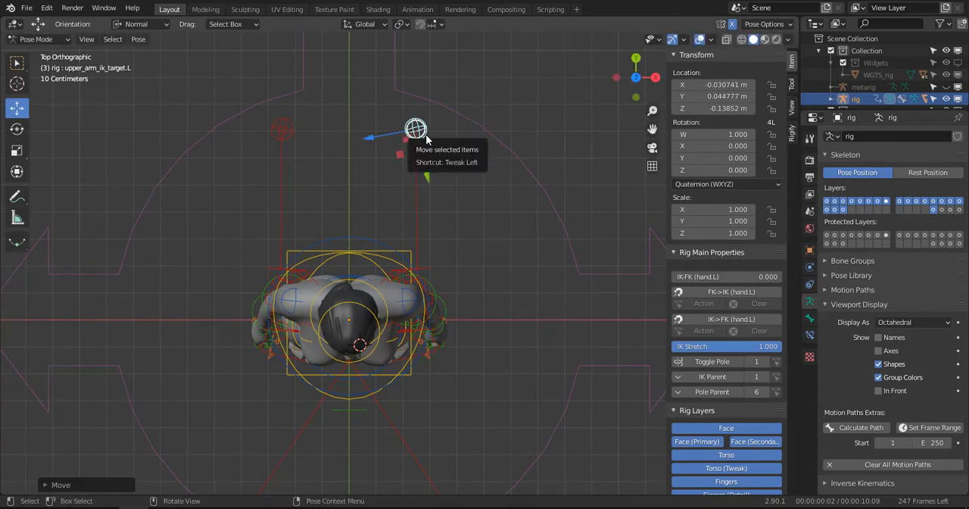
# - Switch the transform orientation to Global and raise upper_arm_ik_target.L about 0.12 m along Z in the side view, level with the elbow
pyautogui.press('KP_3')
pyautogui.keyDown('shift'); pyautogui.moveTo(465, 84); pyautogui.dragTo(458, 319, button='middle'); pyautogui.keyUp('shift')
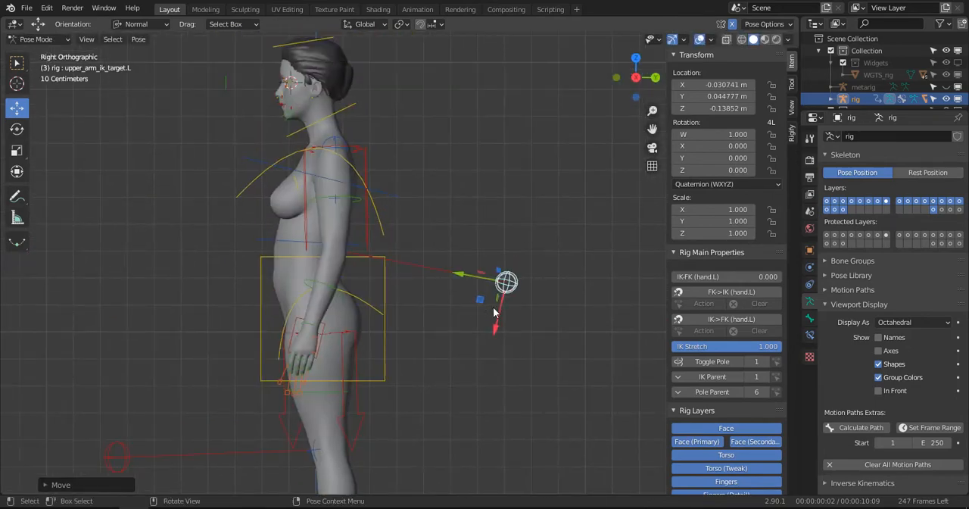
pyautogui.click(137, 24)
pyautogui.click(137, 58)
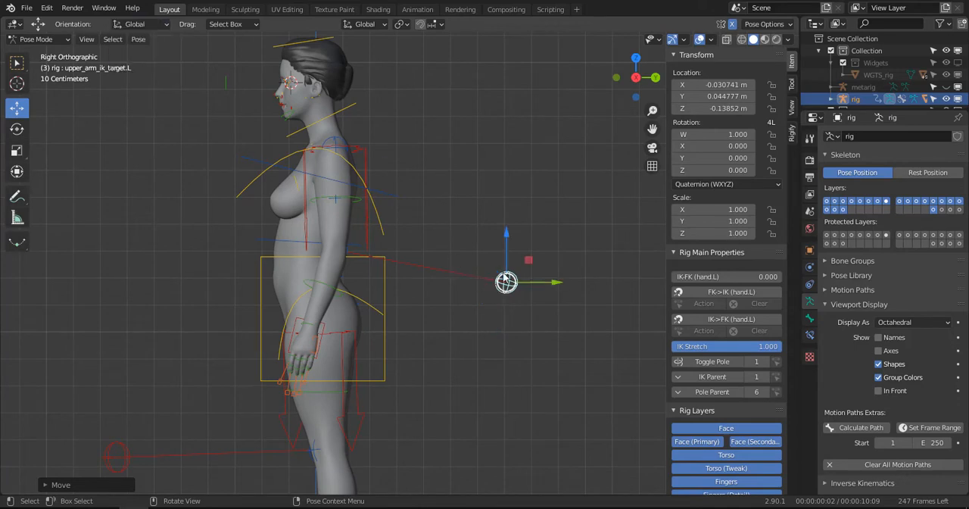
pyautogui.press('g')
pyautogui.press('z')
pyautogui.moveTo(511, 196); pyautogui.dragTo(506, 201)
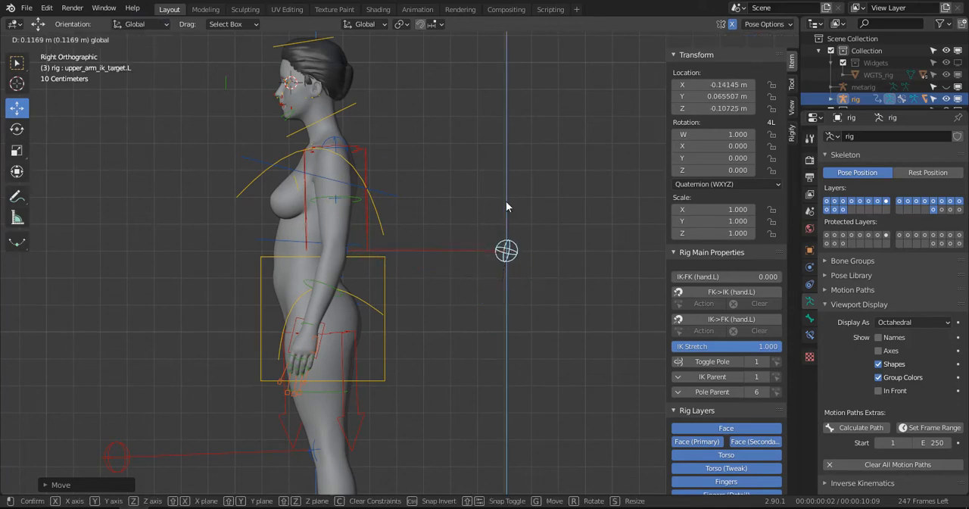
# - Move thigh_ik_target.R in the top view in line with the right leg, to about X -0.542 m, Y 0.249 m
pyautogui.scroll(-3, 364, 295)
pyautogui.keyDown('shift'); pyautogui.moveTo(221, 380); pyautogui.dragTo(311, 242, button='middle'); pyautogui.keyUp('shift')
pyautogui.click(277, 225)
pyautogui.press('KP_7')
pyautogui.keyDown('shift'); pyautogui.moveTo(440, 360); pyautogui.dragTo(421, 264, button='middle'); pyautogui.keyUp('shift')
pyautogui.scroll(3, 420, 267)
pyautogui.moveTo(465, 310); pyautogui.dragTo(321, 326)
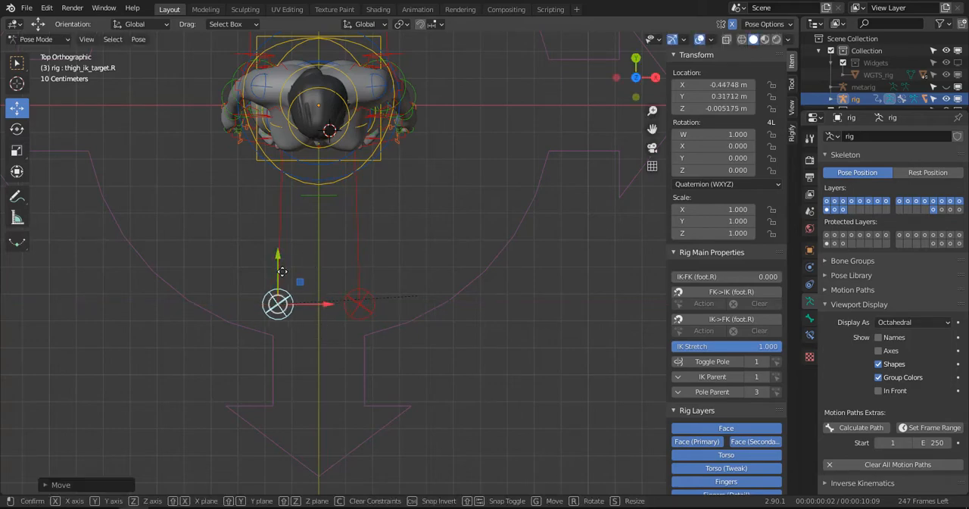
pyautogui.moveTo(286, 251); pyautogui.dragTo(290, 290)
pyautogui.moveTo(291, 287); pyautogui.dragTo(294, 188, button='middle')
pyautogui.moveTo(298, 237); pyautogui.dragTo(288, 239)
pyautogui.moveTo(334, 216); pyautogui.dragTo(331, 241, button='middle')
# - Select all of the rig's control bones, apply the selected bones as rest pose, and apply the visual transform to the pose
pyautogui.scroll(-5, 341, 233)
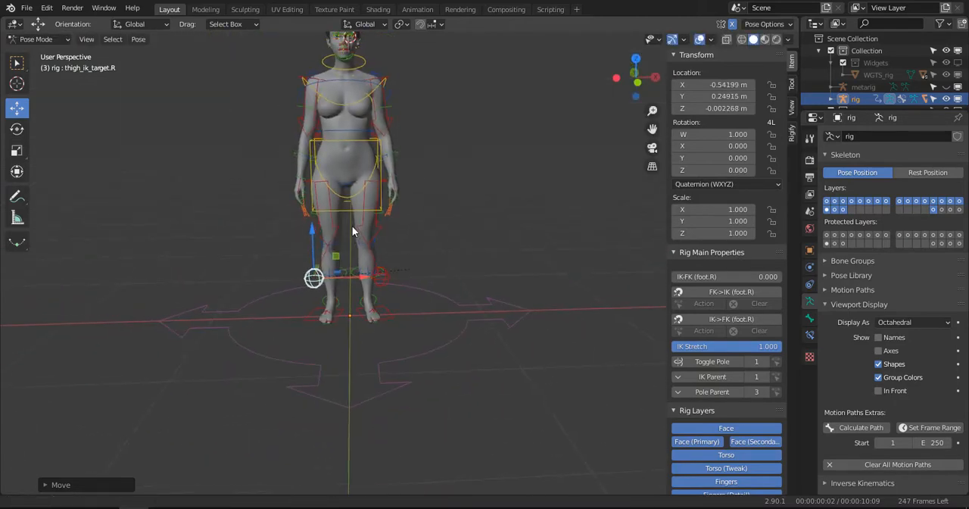
pyautogui.moveTo(430, 208); pyautogui.dragTo(519, 150, button='middle')
pyautogui.click(526, 315)
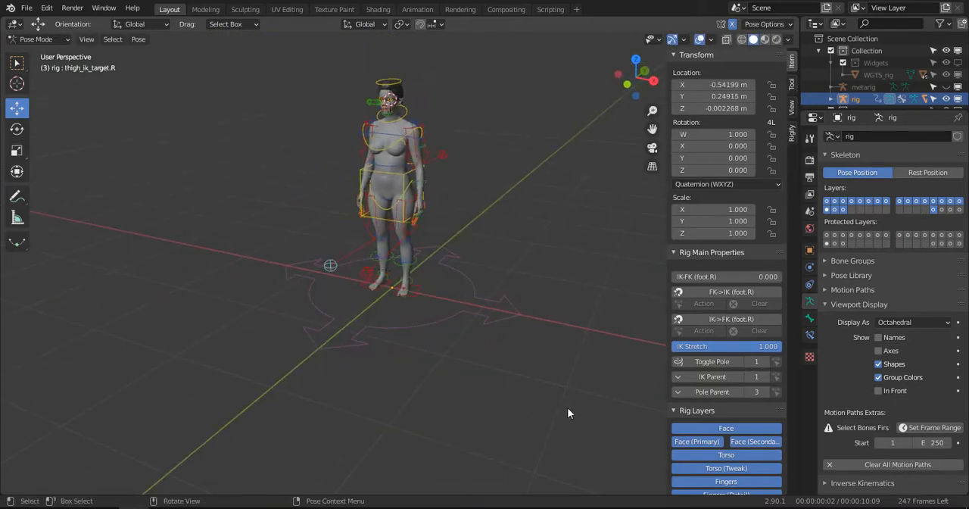
pyautogui.moveTo(594, 427); pyautogui.dragTo(237, 51)
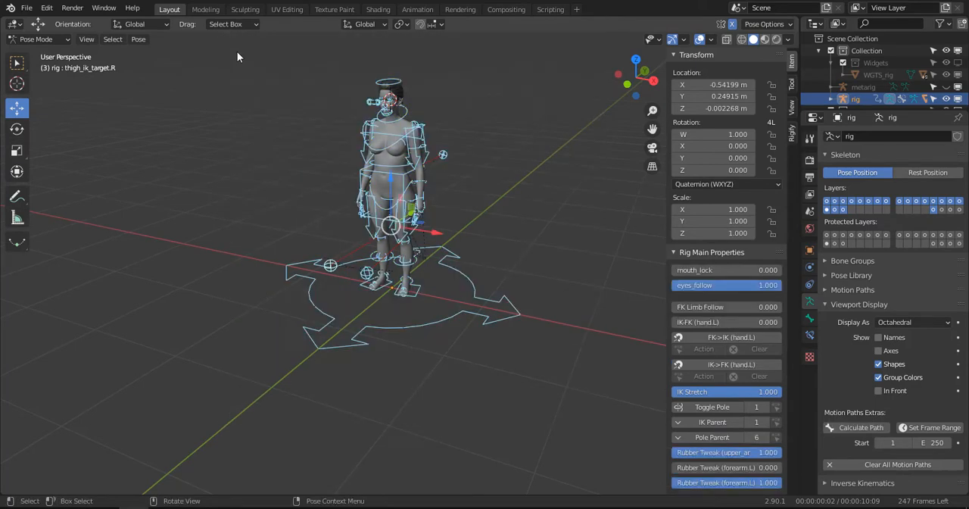
pyautogui.click(140, 39)
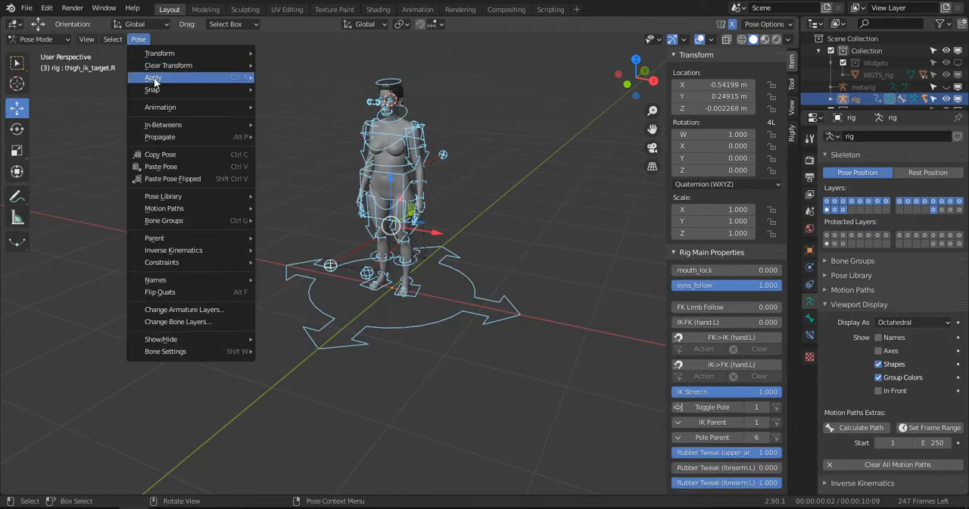
pyautogui.moveTo(159, 79)
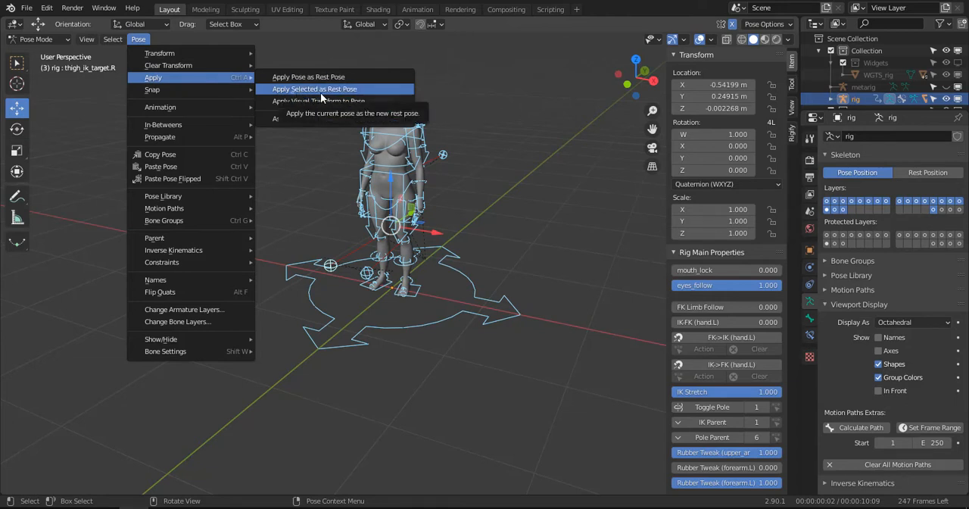
pyautogui.click(370, 91)
pyautogui.click(138, 39)
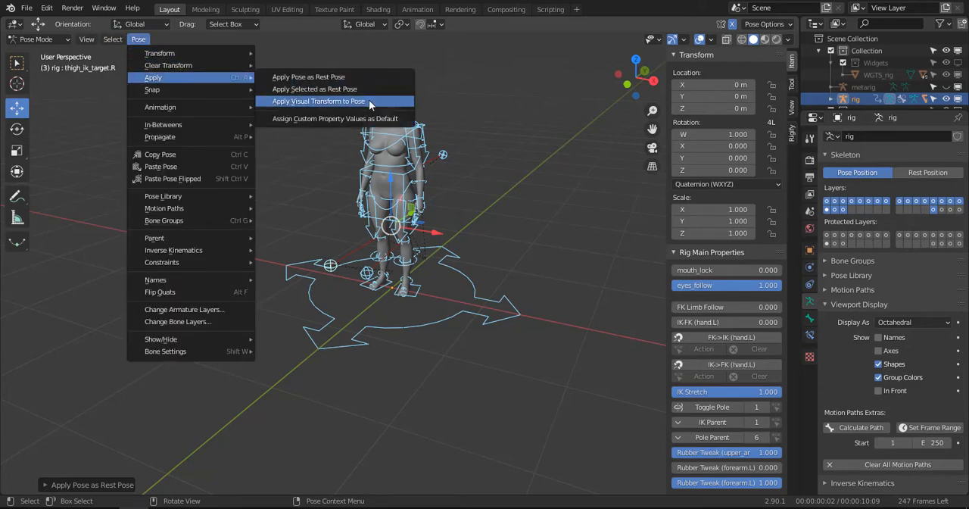
pyautogui.click(371, 101)
# - Test the arms by moving the hand_ik.L control up and outward to above head height
pyautogui.scroll(2, 399, 157)
pyautogui.keyDown('shift'); pyautogui.moveTo(399, 156); pyautogui.dragTo(409, 200, button='middle'); pyautogui.keyUp('shift')
pyautogui.scroll(-2, 407, 199)
pyautogui.click(390, 206)
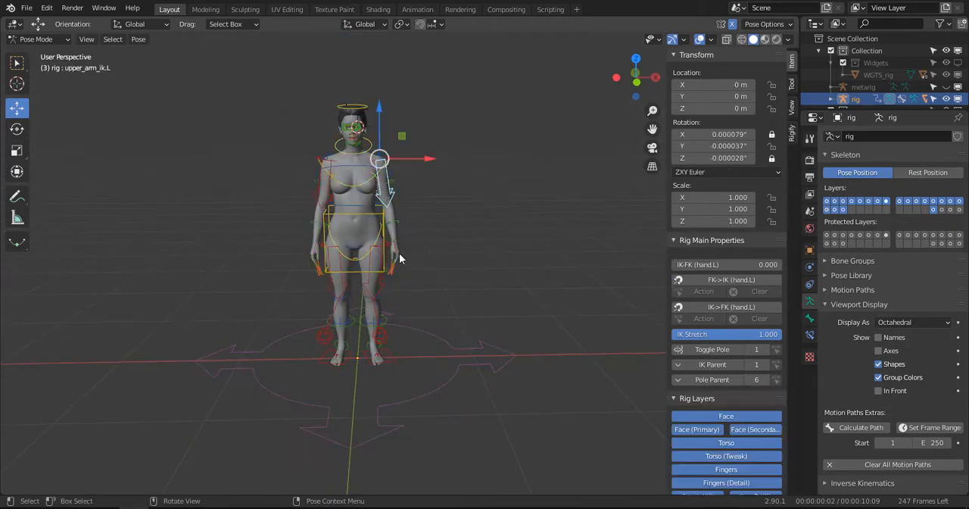
pyautogui.moveTo(396, 248); pyautogui.dragTo(450, 93)
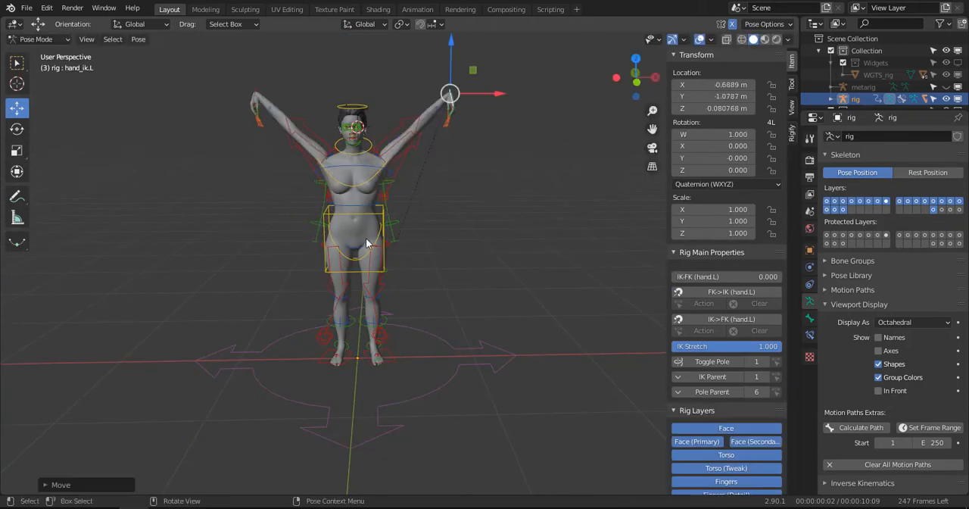
# - Test the legs by moving the foot_ik.L control up and outward to about shoulder height
pyautogui.click(376, 291)
pyautogui.click(385, 354)
pyautogui.press('g')
pyautogui.click(541, 156)
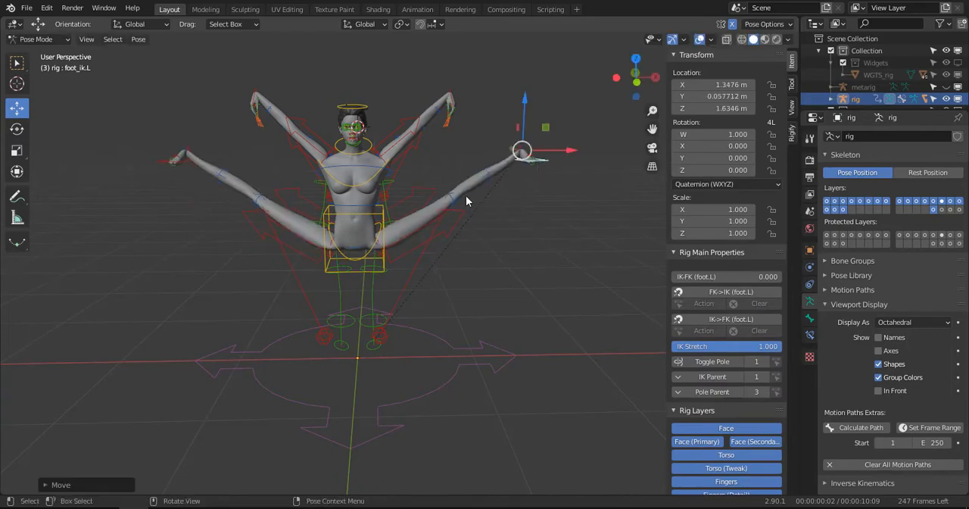
# - Select all of the rig's control bones and clear all their transforms
pyautogui.scroll(3, 419, 194)
pyautogui.moveTo(419, 194); pyautogui.dragTo(390, 225, button='middle')
pyautogui.scroll(-4, 367, 186)
pyautogui.hotkey('alt', 'g')
pyautogui.scroll(-3, 390, 225)
pyautogui.moveTo(266, 144); pyautogui.dragTo(666, 368)
pyautogui.click(136, 38)
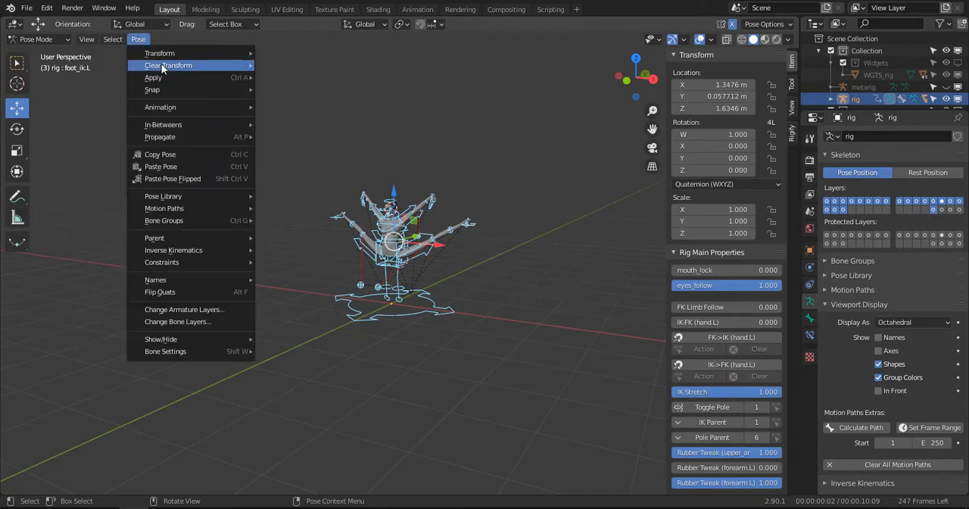
pyautogui.moveTo(197, 65)
pyautogui.click(324, 65)
# - Test the eyes control from the front by moving it down towards the mouth, and cancel the move
pyautogui.scroll(4, 419, 188)
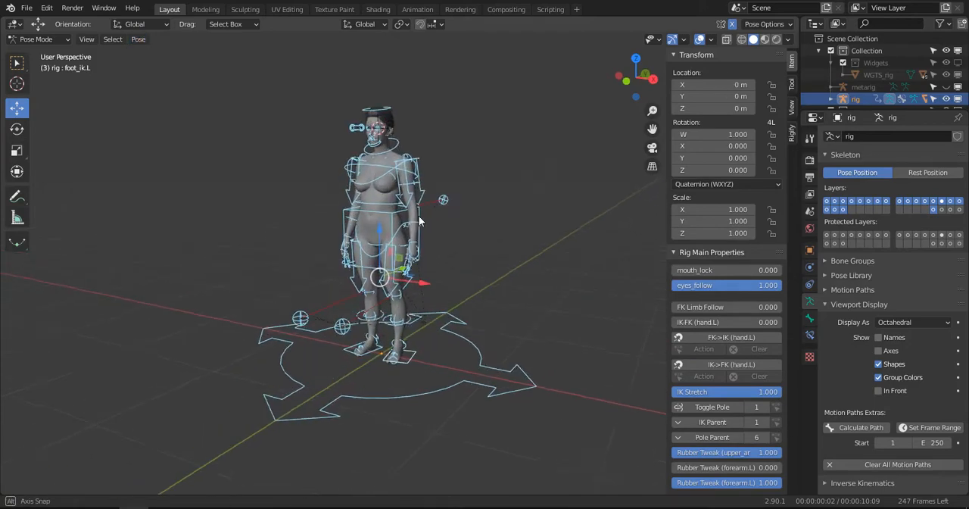
pyautogui.moveTo(419, 187); pyautogui.dragTo(508, 207, button='middle')
pyautogui.press('KP_1')
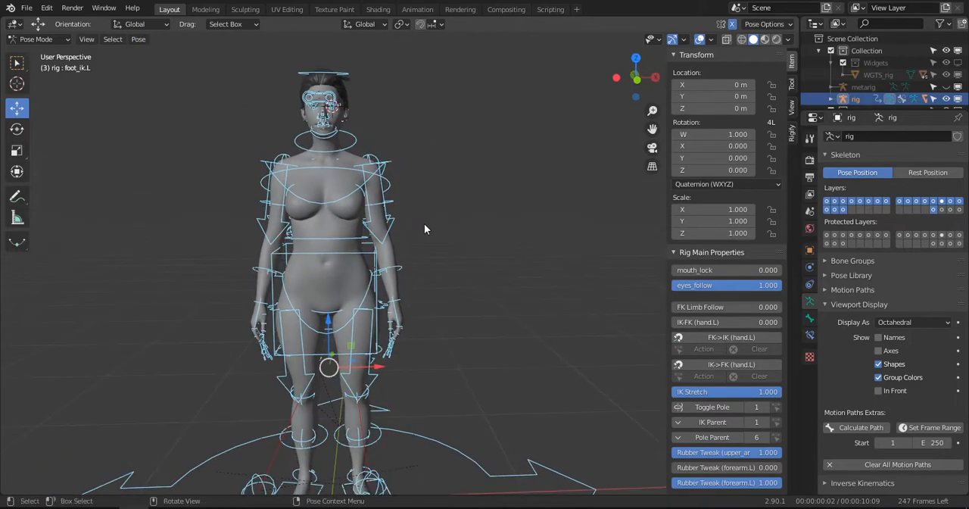
pyautogui.scroll(3, 419, 224)
pyautogui.scroll(2, 289, 156)
pyautogui.keyDown('shift'); pyautogui.moveTo(292, 94); pyautogui.dragTo(424, 306, button='middle'); pyautogui.keyUp('shift')
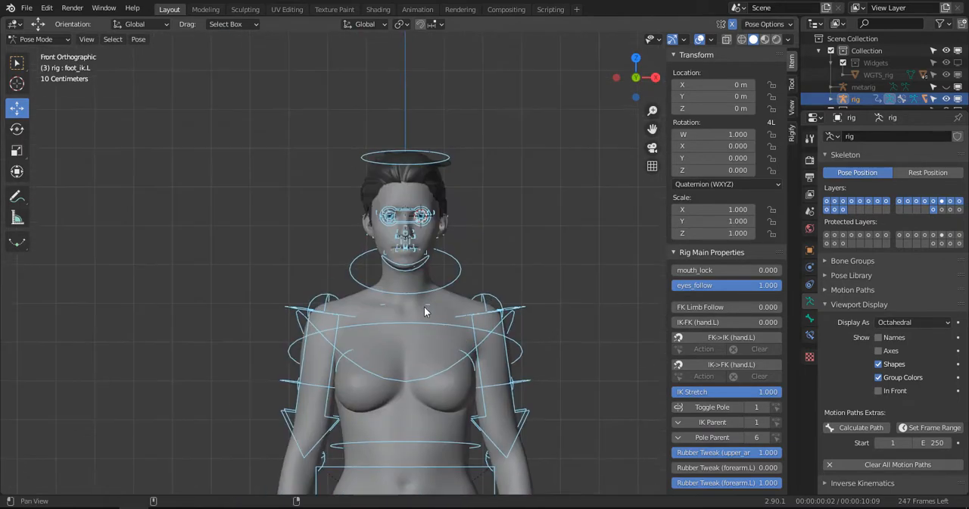
pyautogui.scroll(5, 425, 303)
pyautogui.keyDown('shift'); pyautogui.moveTo(410, 140); pyautogui.dragTo(381, 172, button='middle'); pyautogui.keyUp('shift')
pyautogui.click(394, 168)
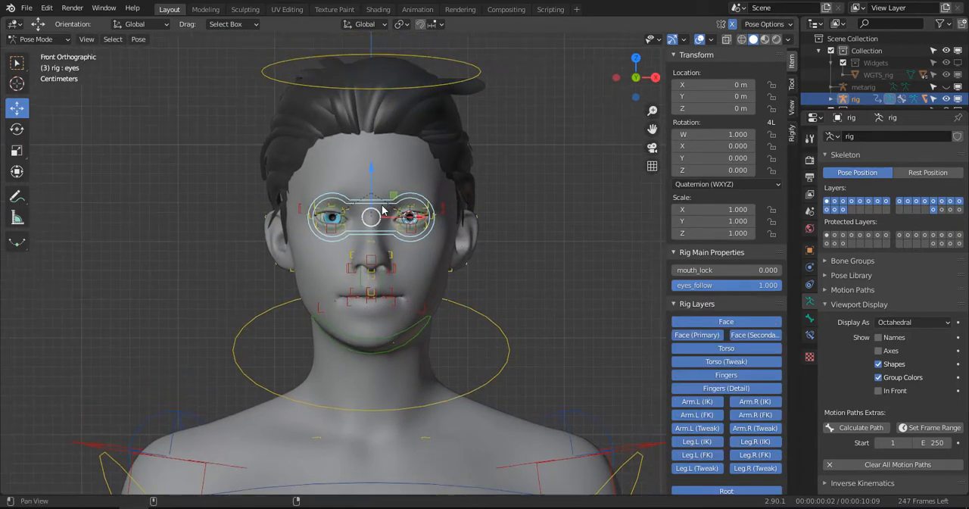
pyautogui.scroll(3, 417, 167)
pyautogui.press('g')
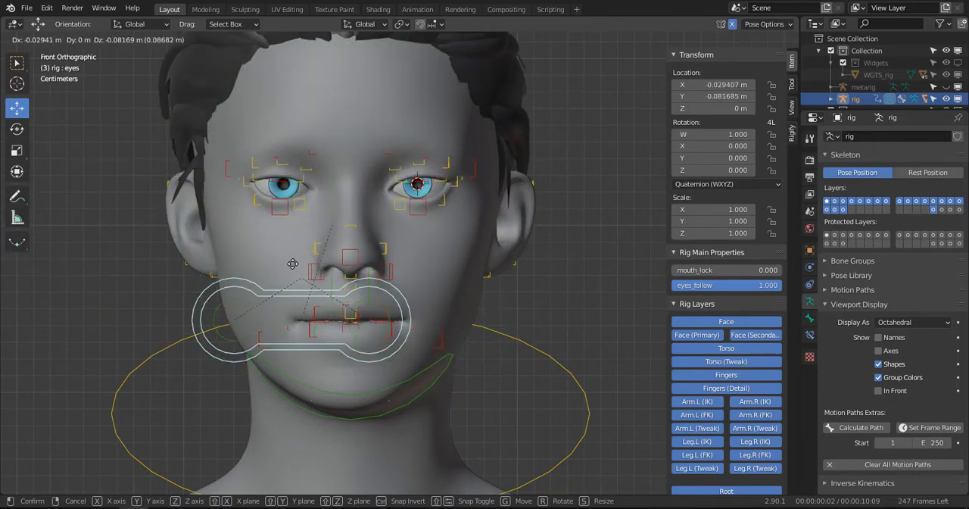
pyautogui.press('Escape')
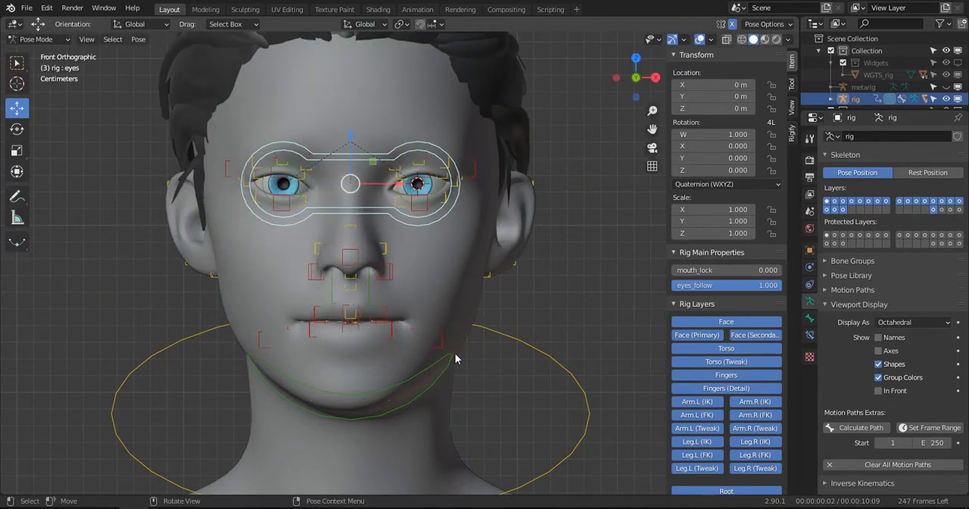
# - Test the neck and head controls by rotating each one sideways, cancelling both rotations
pyautogui.scroll(-3, 534, 355)
pyautogui.click(533, 352)
pyautogui.press('r')
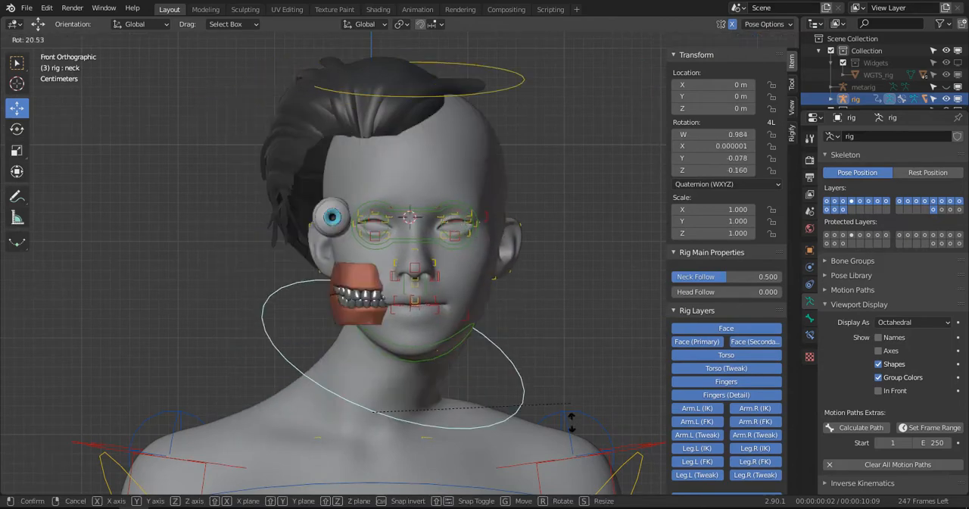
pyautogui.press('Escape')
pyautogui.click(415, 84)
pyautogui.press('r')
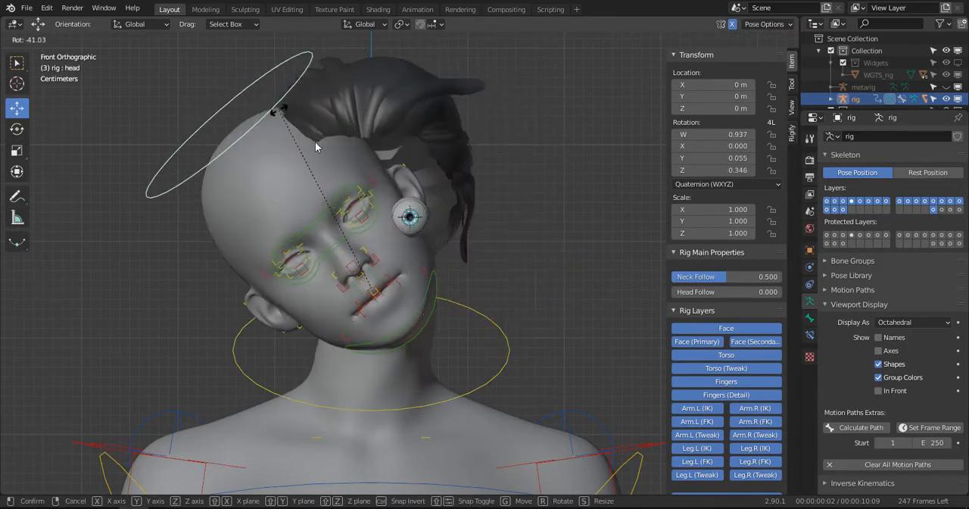
pyautogui.press('Escape')
# - Test a smile by moving the lips.L mouth-corner control up and outward
pyautogui.scroll(2, 394, 357)
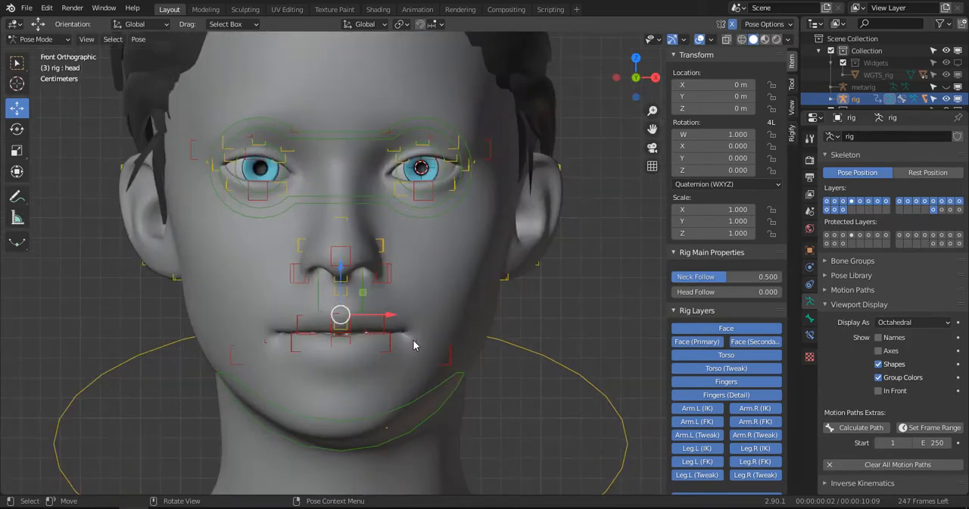
pyautogui.click(404, 333)
pyautogui.press('g')
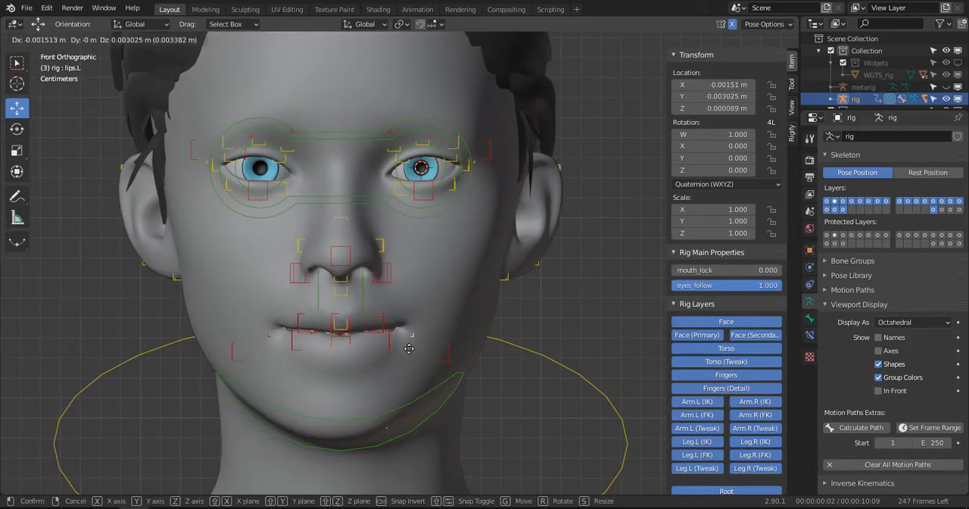
pyautogui.click(390, 330)
pyautogui.press('g')
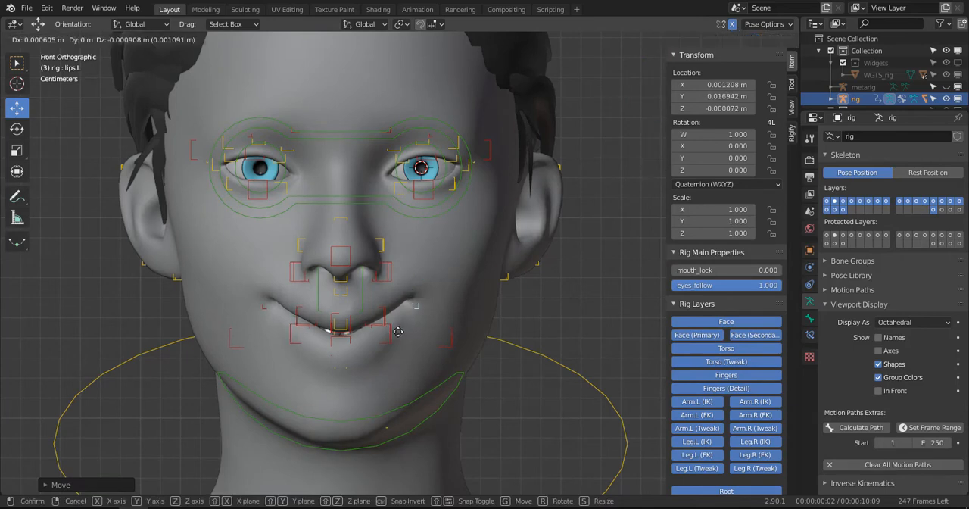
pyautogui.press('Escape')
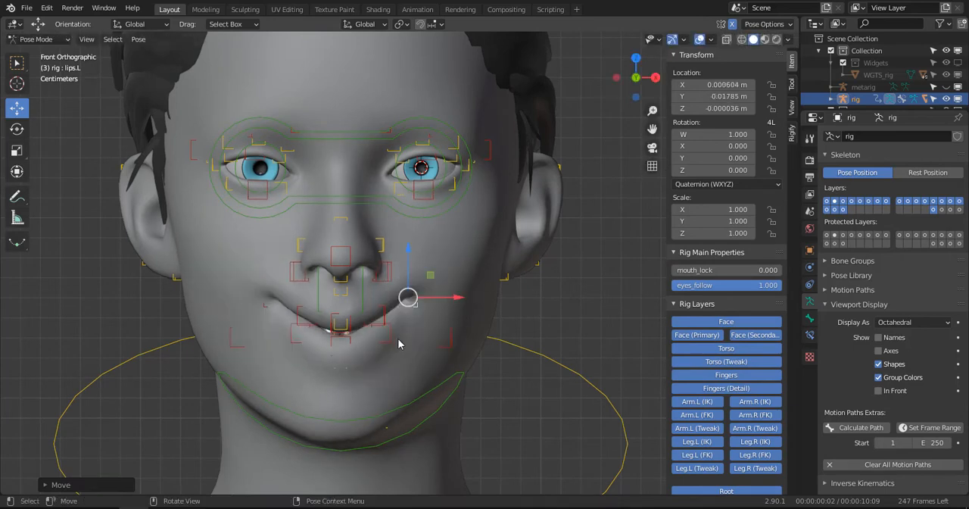
# - Open the mouth by moving the lower-lip controls lip.B.L.001 and lip.B down and the upper-lip control lip.T up
pyautogui.click(399, 343)
pyautogui.press('g')
pyautogui.click(409, 349)
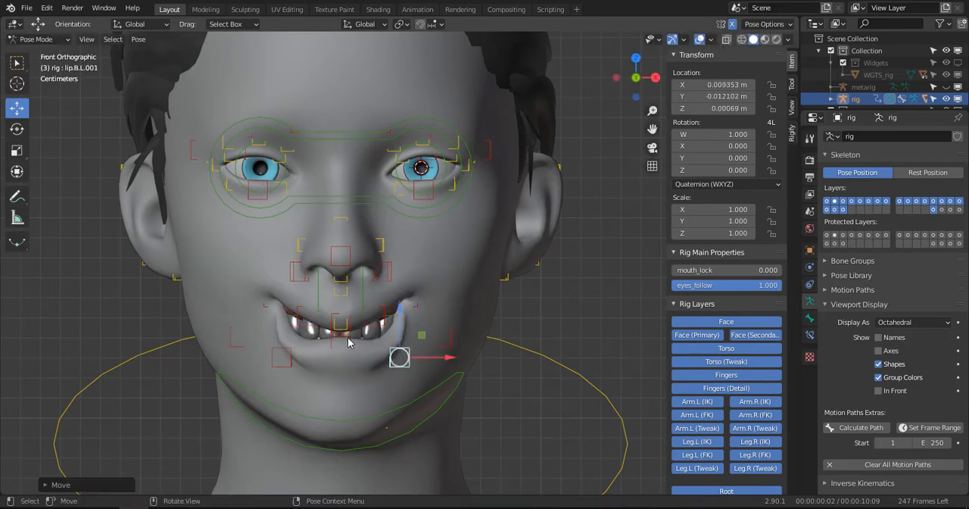
pyautogui.click(348, 342)
pyautogui.press('g')
pyautogui.click(351, 327)
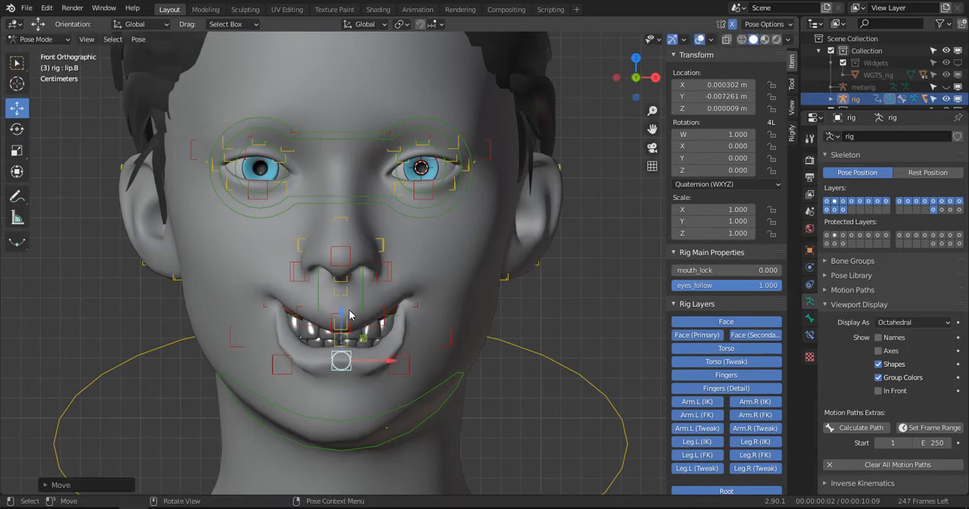
pyautogui.click(349, 312)
pyautogui.press('g')
pyautogui.click(348, 300)
pyautogui.moveTo(388, 292); pyautogui.dragTo(409, 322, button='middle')
# - Select all of the rig's control bones and clear their location
pyautogui.press('a')
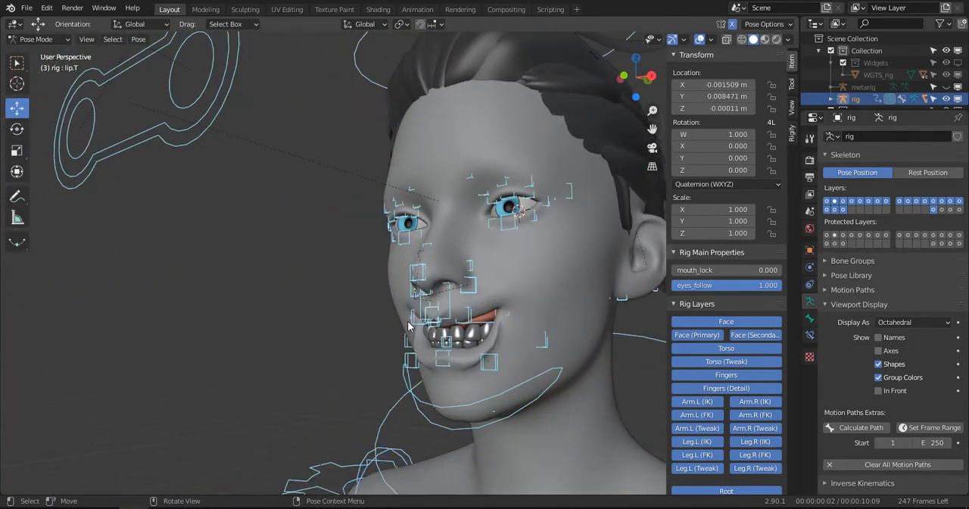
pyautogui.hotkey('alt', 'g')
pyautogui.scroll(-6, 404, 319)
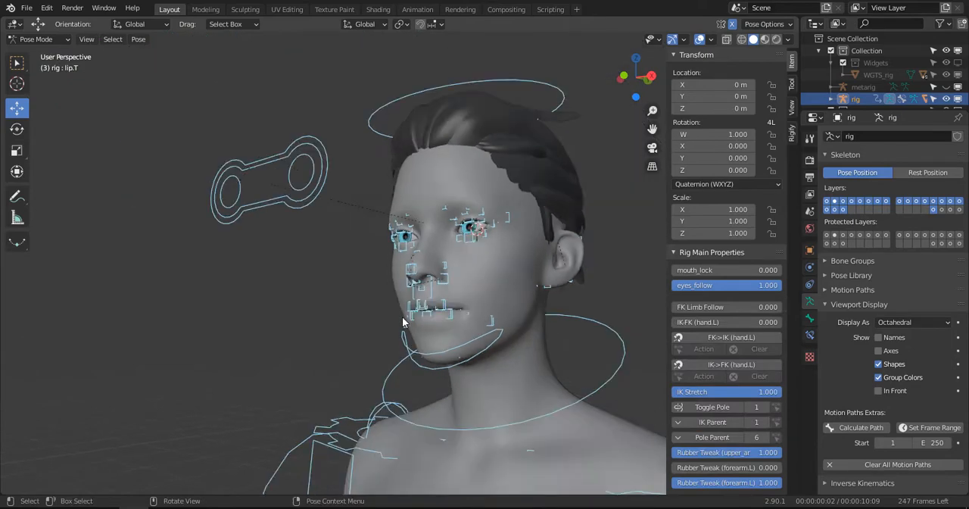
# - Show only the armature layer with the mechanism (MCH) bones and display the bones in front of the mesh
pyautogui.moveTo(314, 280); pyautogui.dragTo(359, 265, button='middle')
pyautogui.keyDown('shift'); pyautogui.moveTo(359, 265); pyautogui.dragTo(321, 182, button='middle'); pyautogui.keyUp('shift')
pyautogui.scroll(-2, 341, 197)
pyautogui.moveTo(393, 223); pyautogui.dragTo(406, 259, button='middle')
pyautogui.scroll(2, 410, 223)
pyautogui.moveTo(406, 259); pyautogui.dragTo(419, 220, button='middle')
pyautogui.scroll(4, 387, 265)
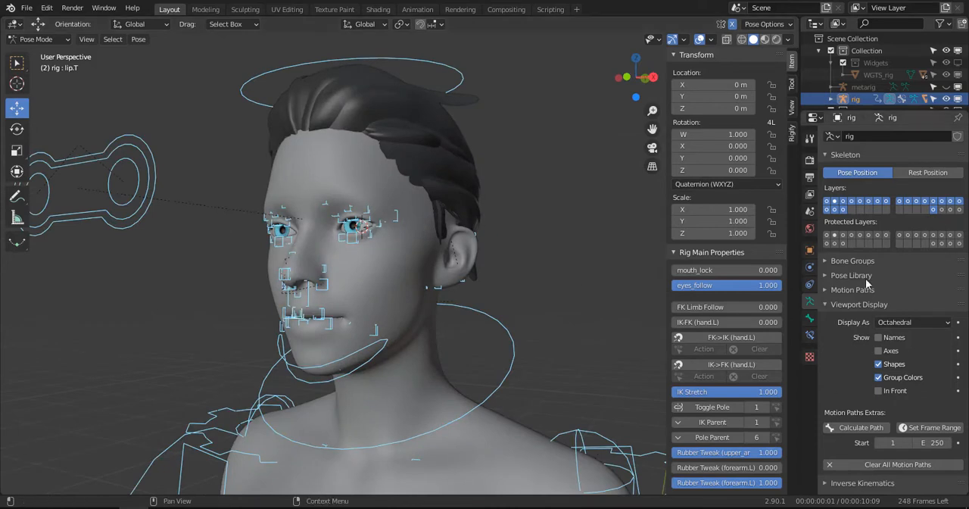
pyautogui.click(951, 209)
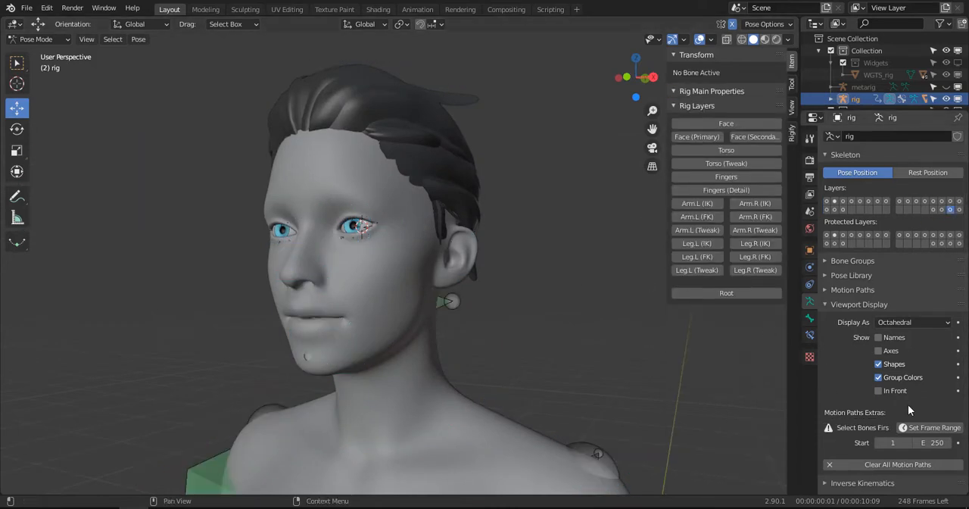
pyautogui.click(879, 391)
# - Find and select the MCH-eye.L bone in the left eye and check its bone name
pyautogui.scroll(2, 363, 268)
pyautogui.moveTo(337, 257); pyautogui.dragTo(303, 284, button='middle')
pyautogui.moveTo(303, 285)
pyautogui.keyDown('shift'); pyautogui.mouseDown(button='middle')
pyautogui.moveTo(355, 201)
pyautogui.moveTo(389, 227)
pyautogui.moveTo(389, 238)
pyautogui.mouseUp(button='middle'); pyautogui.keyUp('shift')
pyautogui.scroll(1, 364, 205)
pyautogui.click(368, 143)
pyautogui.moveTo(368, 143); pyautogui.dragTo(376, 129, button='middle')
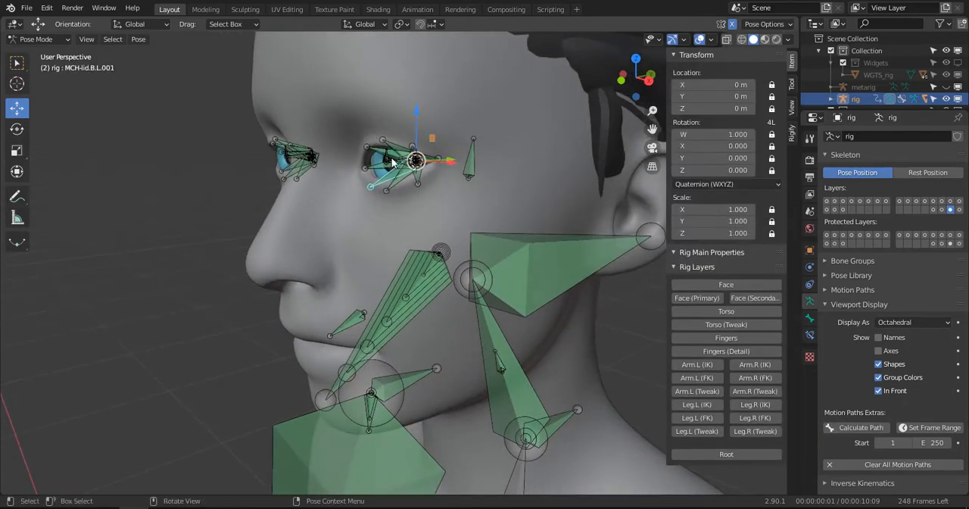
pyautogui.press('KP_Decimal')
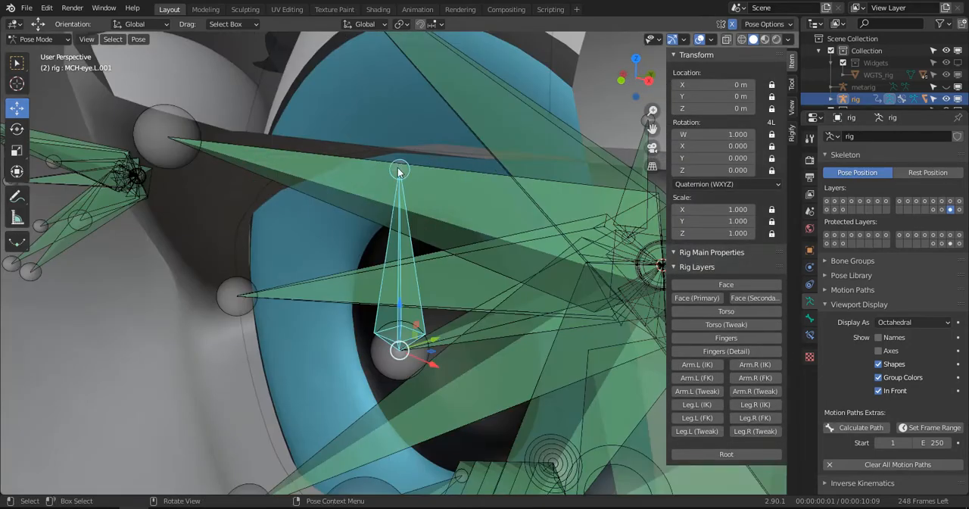
pyautogui.moveTo(392, 158); pyautogui.dragTo(530, 312, button='middle')
pyautogui.click(440, 301)
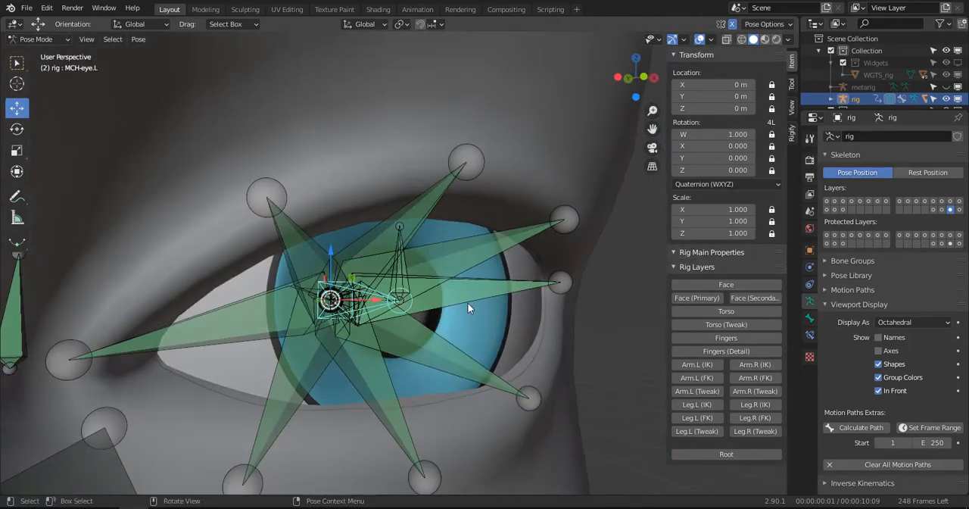
pyautogui.press('F2')
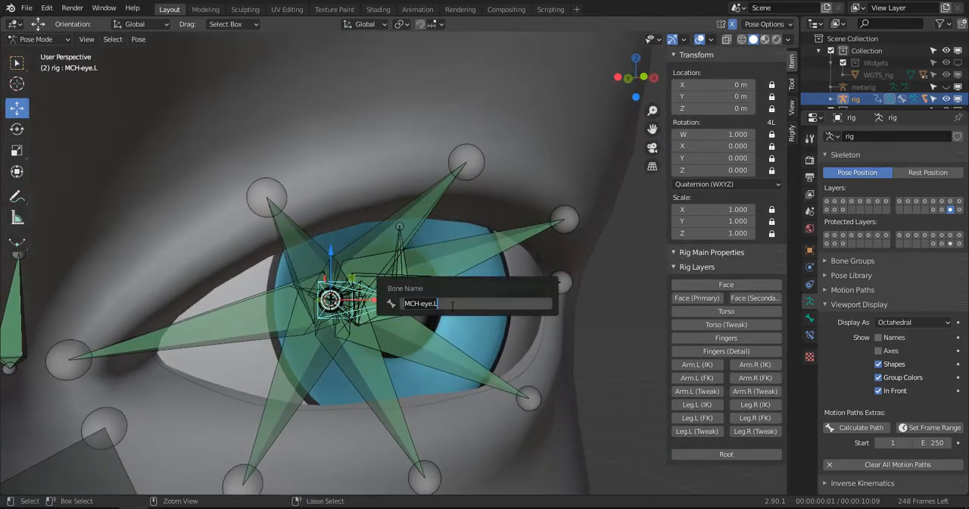
pyautogui.press('Return')
# - Switch to Object Mode with wireframe shading and select the left eyeball mesh WM_EYE.L
pyautogui.scroll(-5, 489, 304)
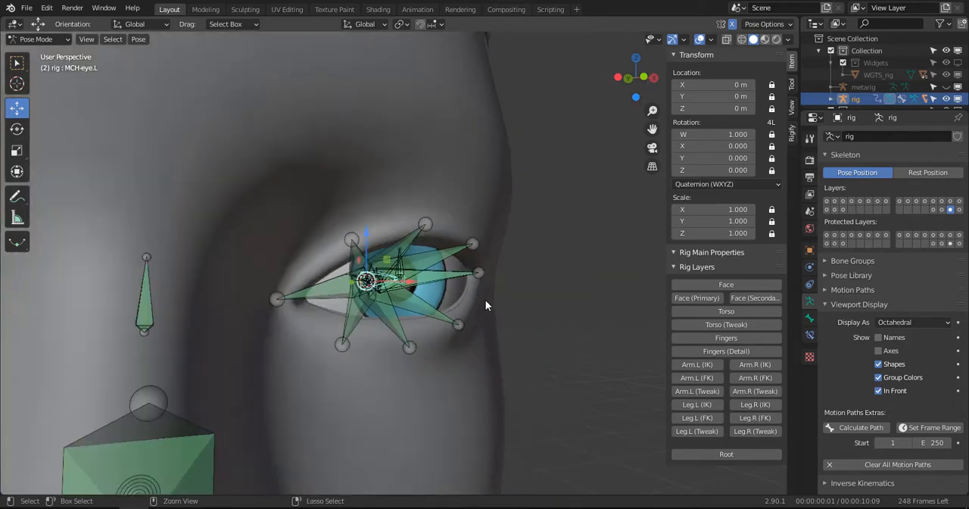
pyautogui.hotkey('ctrl', 'Tab')
pyautogui.click(463, 290)
pyautogui.moveTo(483, 287)
pyautogui.mouseDown(button='middle')
pyautogui.moveTo(329, 304)
pyautogui.moveTo(349, 313)
pyautogui.moveTo(331, 302)
pyautogui.moveTo(381, 288)
pyautogui.mouseUp(button='middle')
pyautogui.press('z')
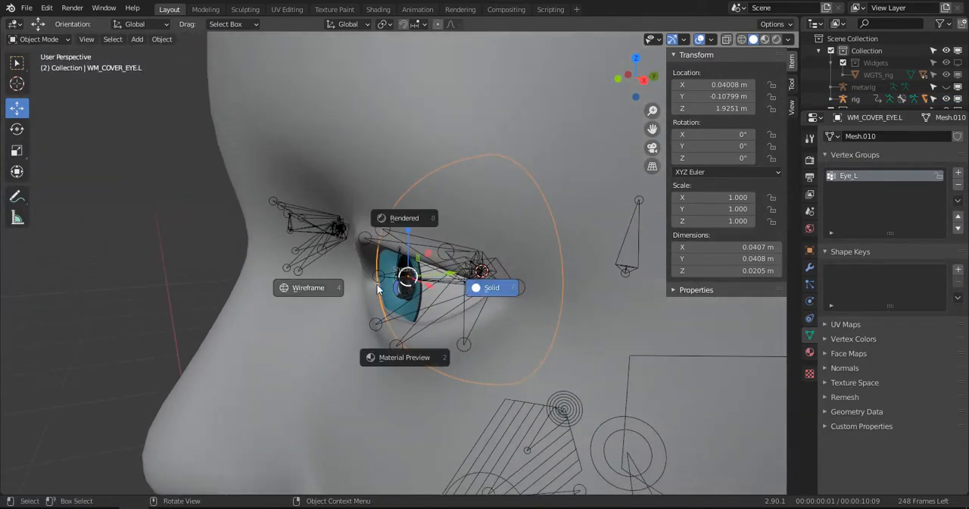
pyautogui.click(347, 284)
pyautogui.scroll(2, 347, 284)
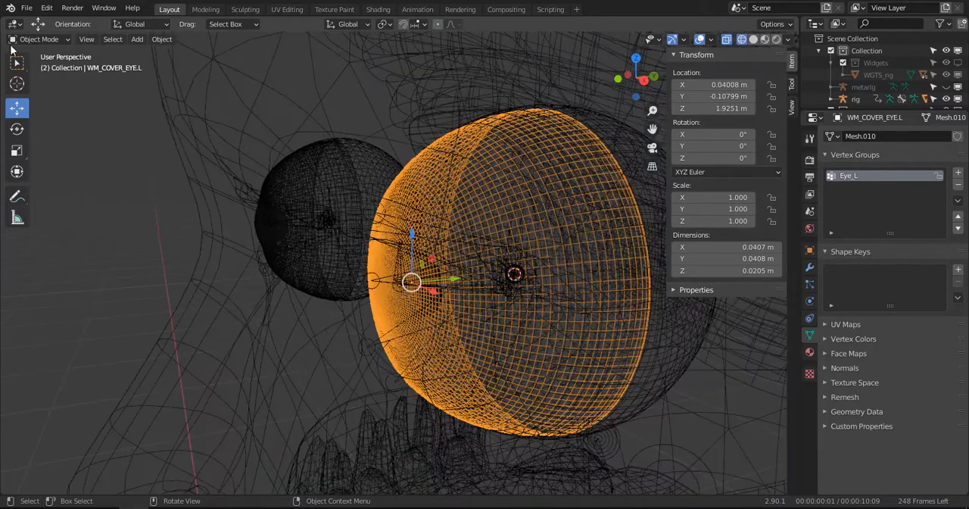
pyautogui.click(656, 204)
pyautogui.moveTo(656, 204); pyautogui.dragTo(417, 312, button='middle')
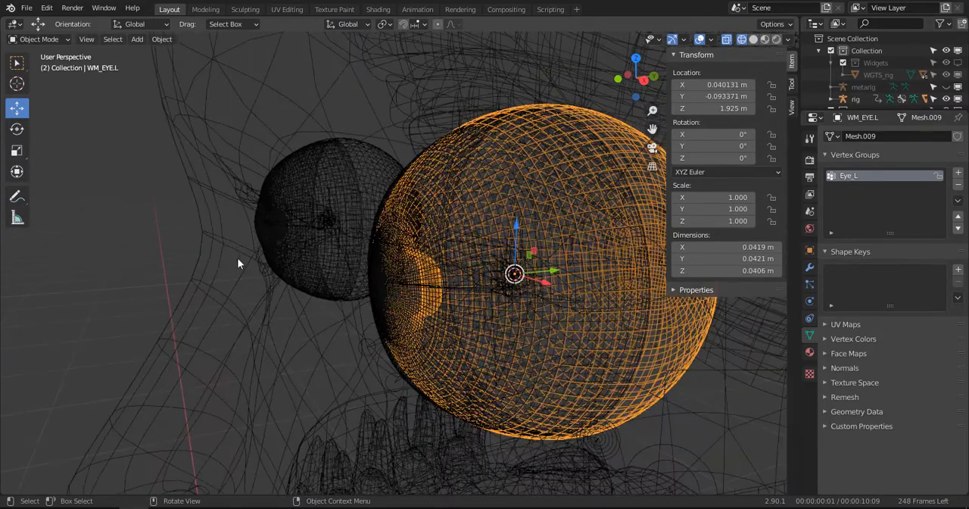
# - Add the rig to the selection as the active object, restore solid shading and switch to Pose Mode
pyautogui.scroll(-10, 152, 327)
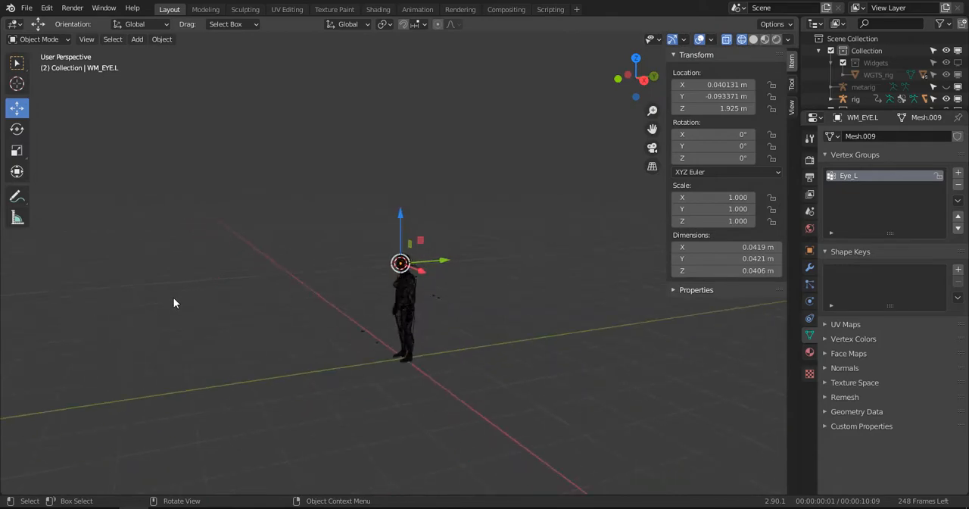
pyautogui.scroll(8, 285, 300)
pyautogui.click(651, 303)
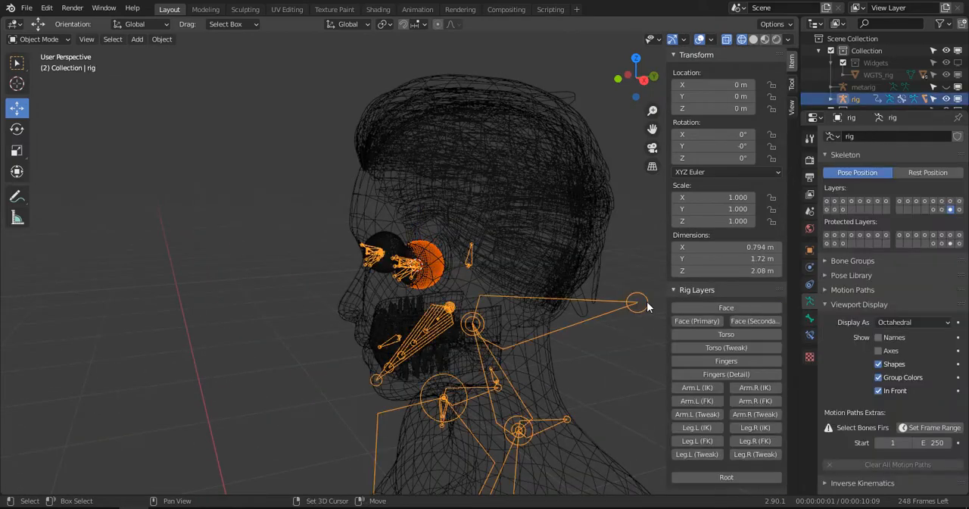
pyautogui.scroll(4, 481, 296)
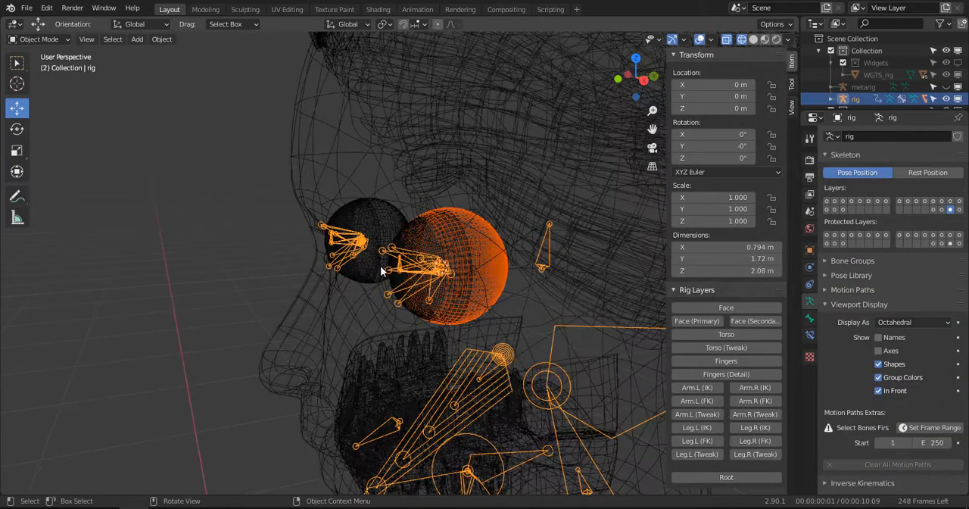
pyautogui.press('z')
pyautogui.click(435, 261)
pyautogui.click(38, 38)
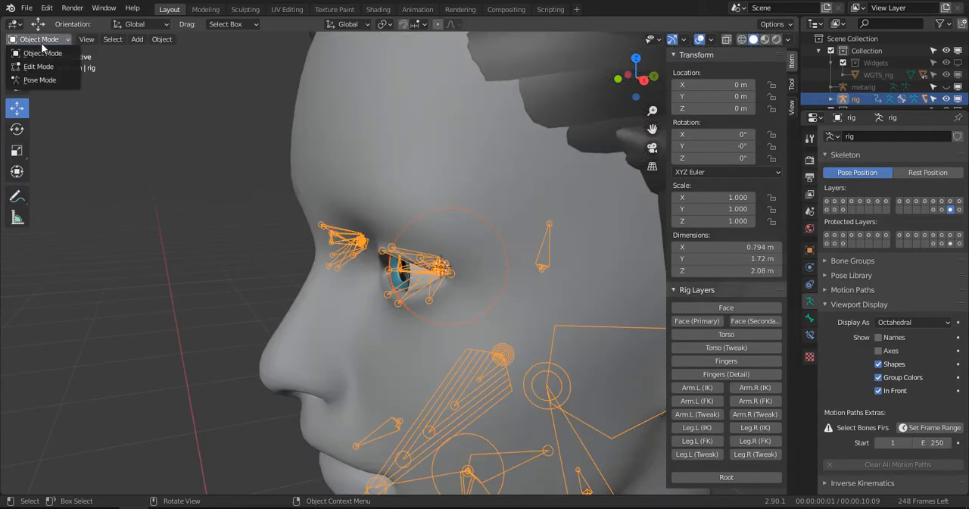
pyautogui.click(34, 81)
# - Select the MCH-eye.L bone and parent the left eyeball to it with the Bone option
pyautogui.scroll(2, 453, 294)
pyautogui.scroll(7, 451, 292)
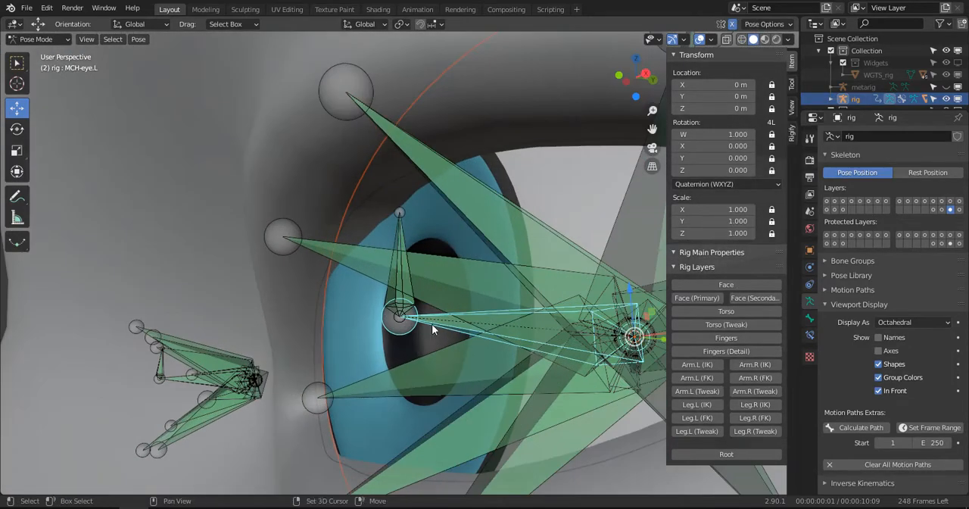
pyautogui.keyDown('shift'); pyautogui.click(434, 326); pyautogui.keyUp('shift')
pyautogui.scroll(-4, 435, 326)
pyautogui.moveTo(435, 326); pyautogui.dragTo(486, 261, button='middle')
pyautogui.click(425, 290)
pyautogui.scroll(3, 477, 277)
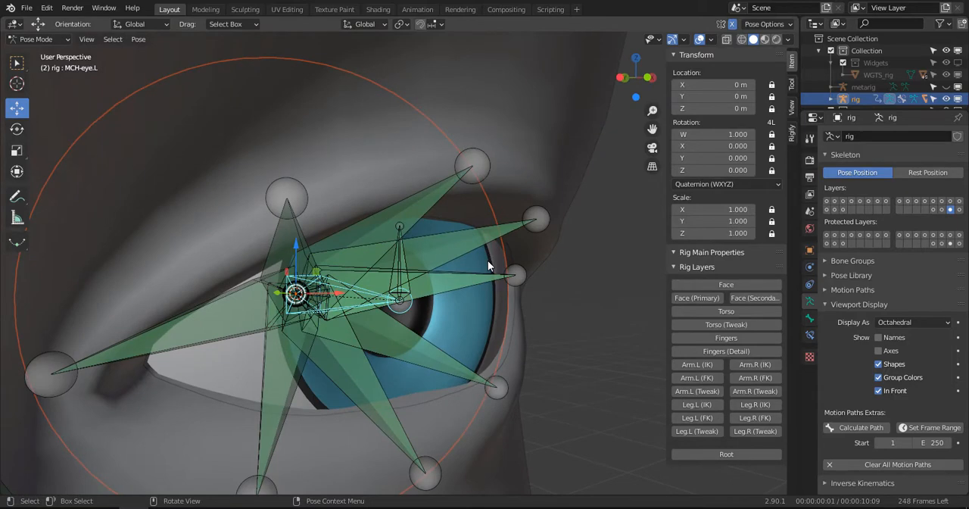
pyautogui.hotkey('ctrl', 'p')
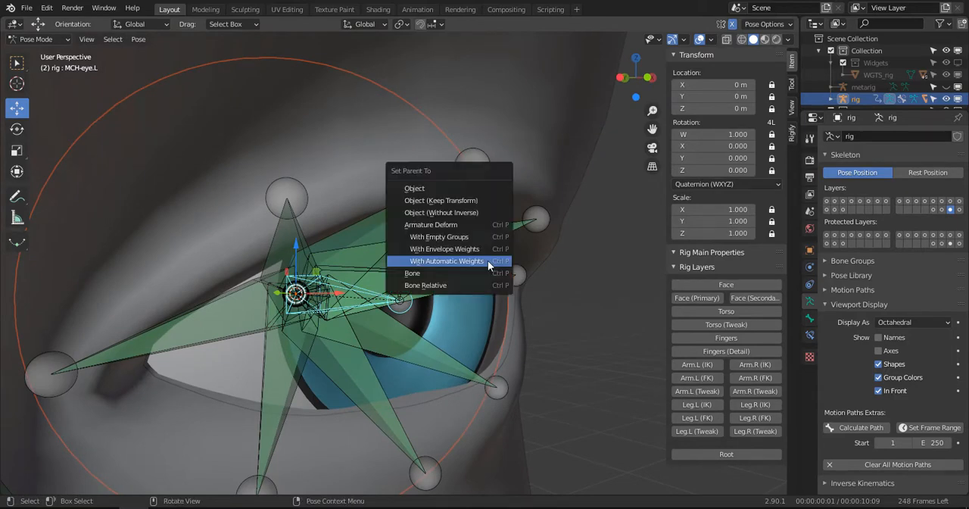
pyautogui.click(443, 274)
pyautogui.scroll(-4, 443, 277)
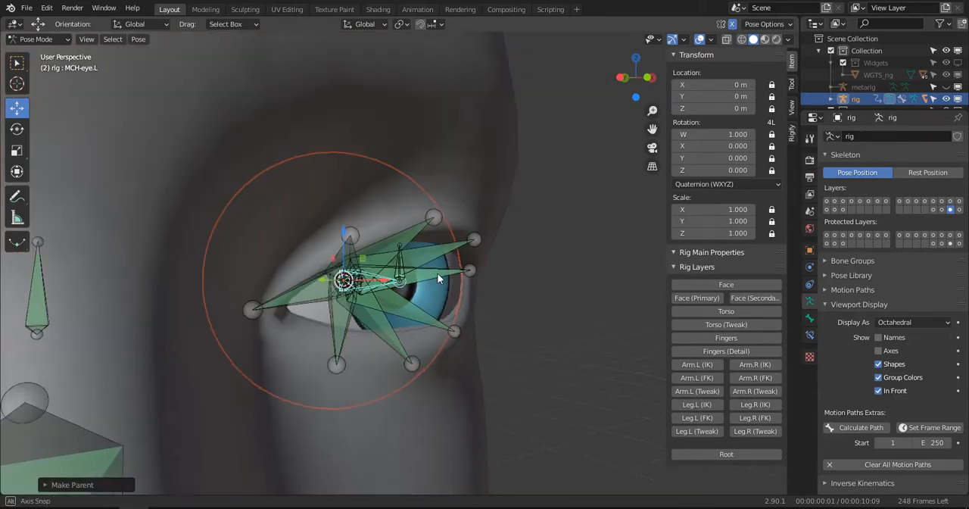
pyautogui.moveTo(436, 274); pyautogui.dragTo(267, 280, button='middle')
pyautogui.scroll(3, 326, 272)
pyautogui.scroll(1, 418, 293)
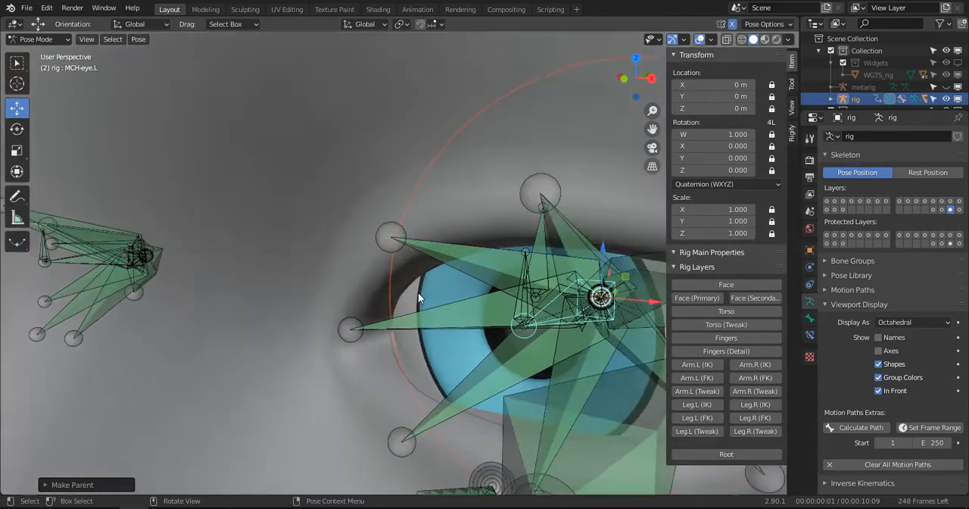
# - Display the head in wireframe and select the MCH-eye.R bone inside the right eye
pyautogui.scroll(-3, 418, 292)
pyautogui.press('z')
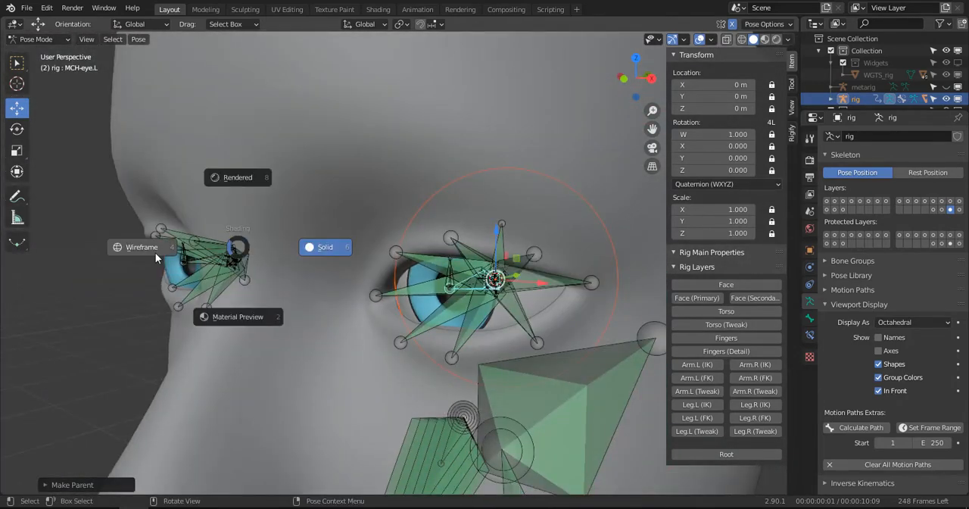
pyautogui.click(155, 252)
pyautogui.scroll(4, 229, 257)
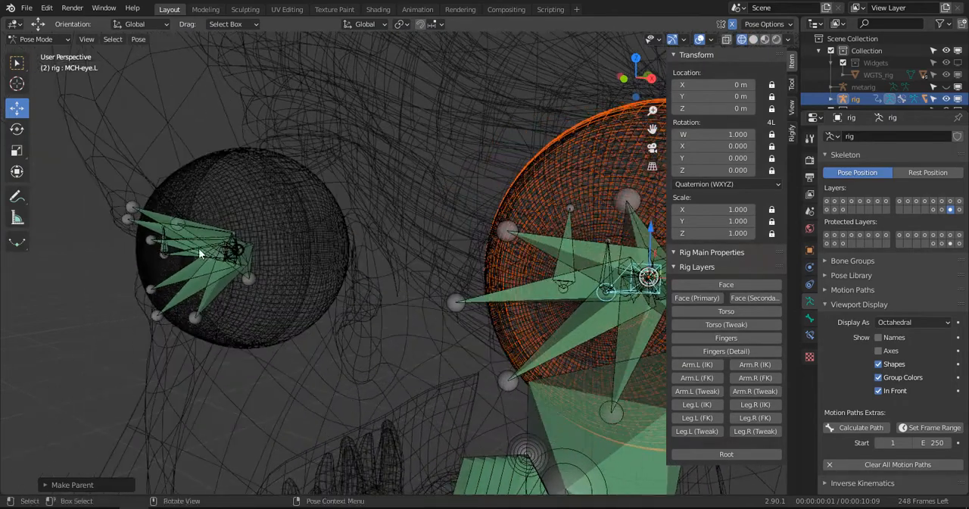
pyautogui.click(176, 249)
pyautogui.click(180, 258)
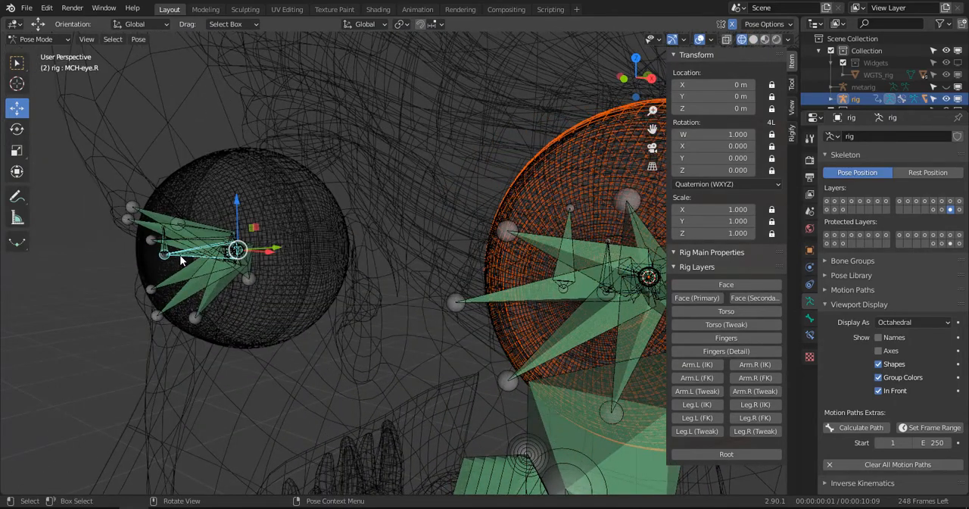
pyautogui.moveTo(180, 258); pyautogui.dragTo(298, 246, button='middle')
pyautogui.scroll(-2, 540, 145)
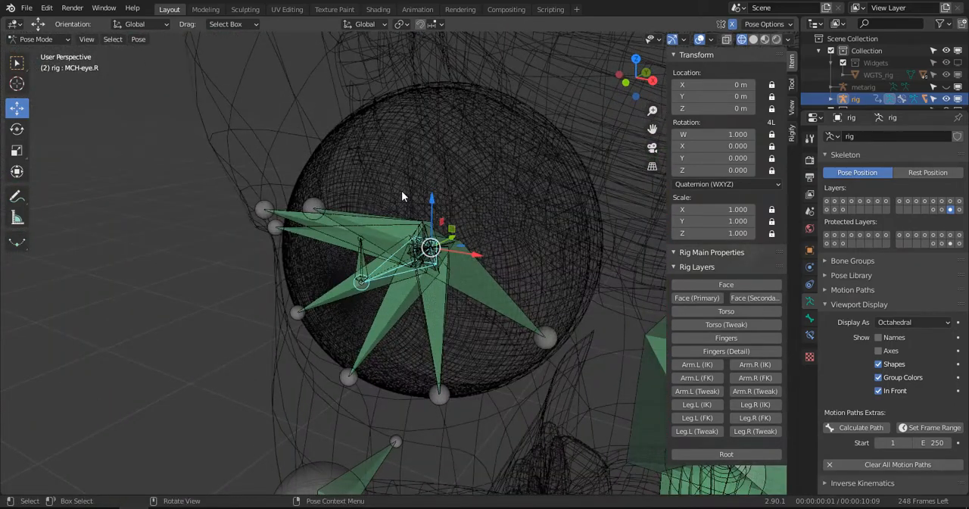
# - Switch to Object Mode, select the right eyeball mesh WM_EYE.R and add the rig as the active object
pyautogui.hotkey('ctrl', 'Tab')
pyautogui.click(551, 138)
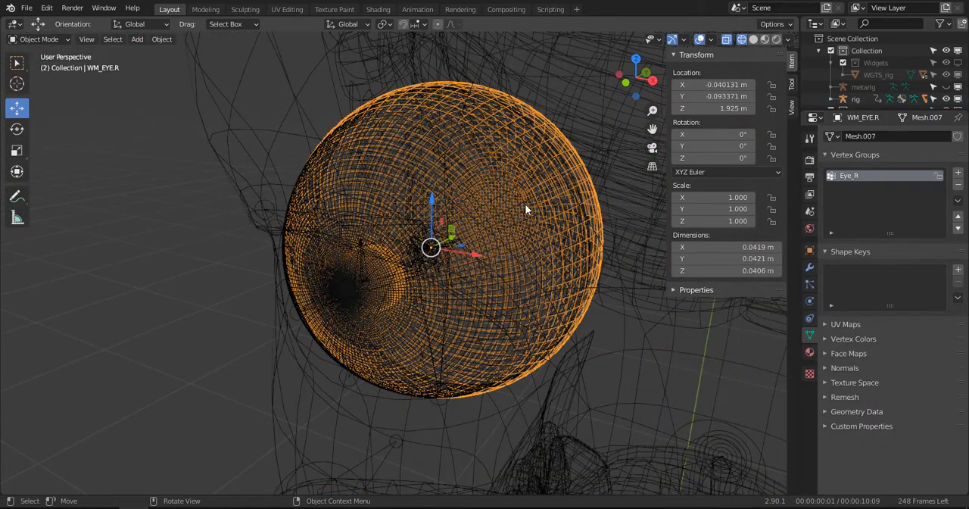
pyautogui.moveTo(378, 256); pyautogui.dragTo(341, 253, button='middle')
pyautogui.scroll(2, 349, 268)
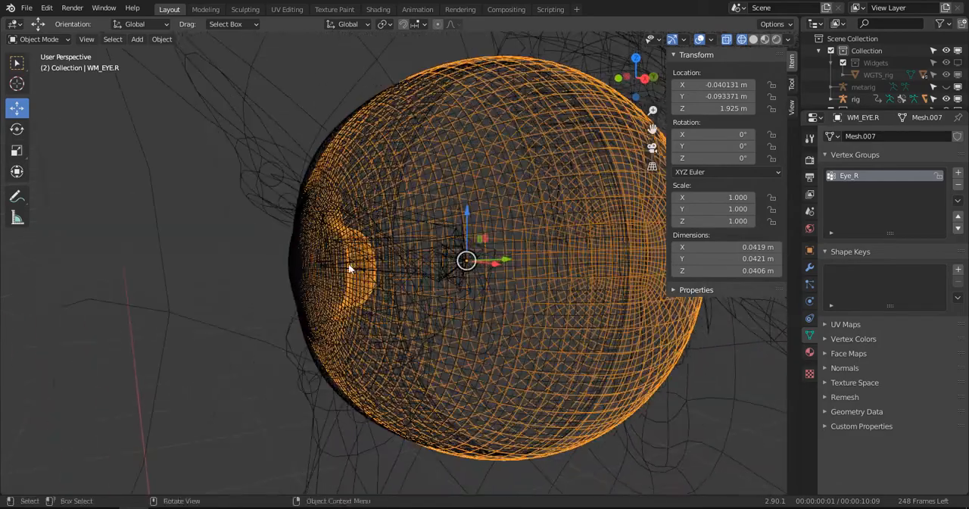
pyautogui.keyDown('shift'); pyautogui.click(277, 186); pyautogui.keyUp('shift')
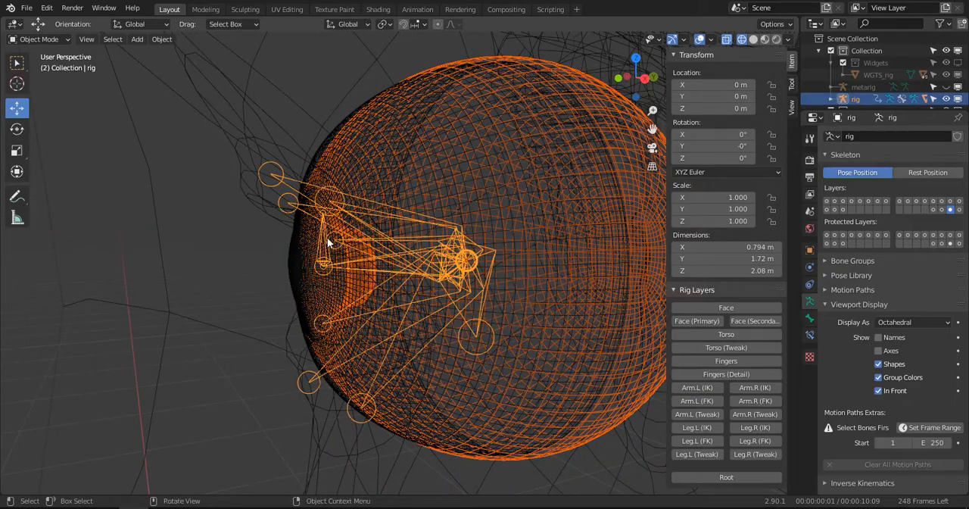
# - Return to Pose Mode and parent the right eyeball to the MCH-eye.R bone with the Bone option
pyautogui.hotkey('ctrl', 'Tab')
pyautogui.moveTo(361, 267); pyautogui.dragTo(402, 273, button='middle')
pyautogui.hotkey('ctrl', 'p')
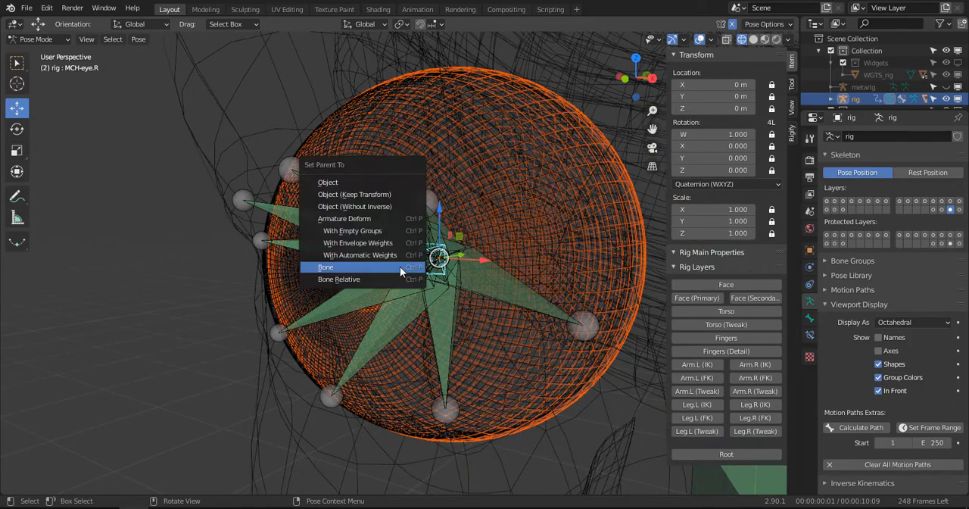
pyautogui.click(400, 267)
pyautogui.scroll(-4, 459, 259)
# - Switch to Object Mode and select the right eye cover mesh WM_COVER_EYE.R
pyautogui.hotkey('ctrl', 'Tab')
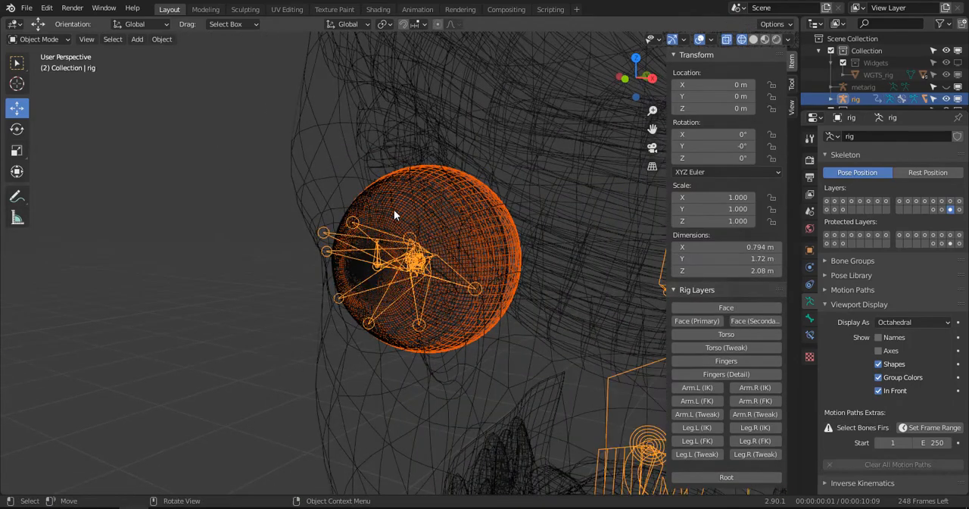
pyautogui.click(395, 215)
pyautogui.scroll(3, 431, 260)
pyautogui.scroll(5, 424, 262)
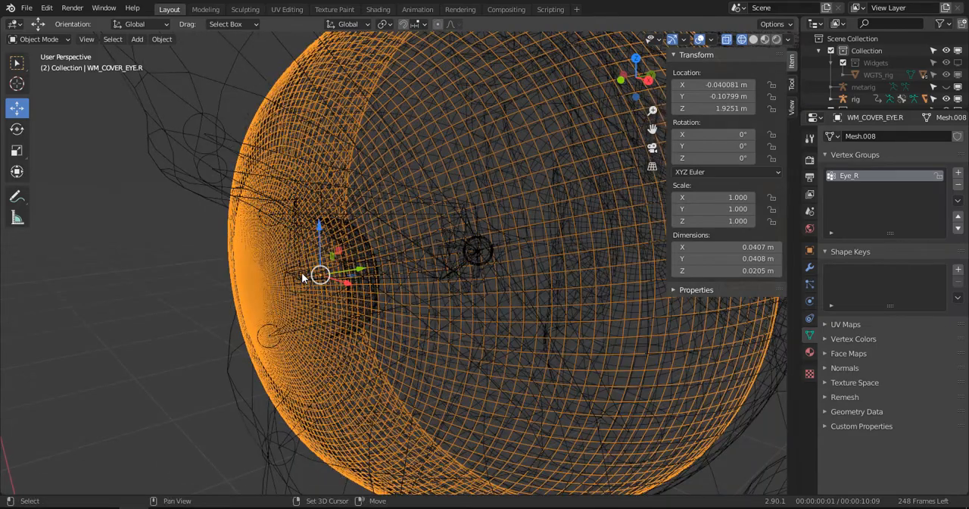
pyautogui.keyDown('shift'); pyautogui.click(325, 279); pyautogui.keyUp('shift')
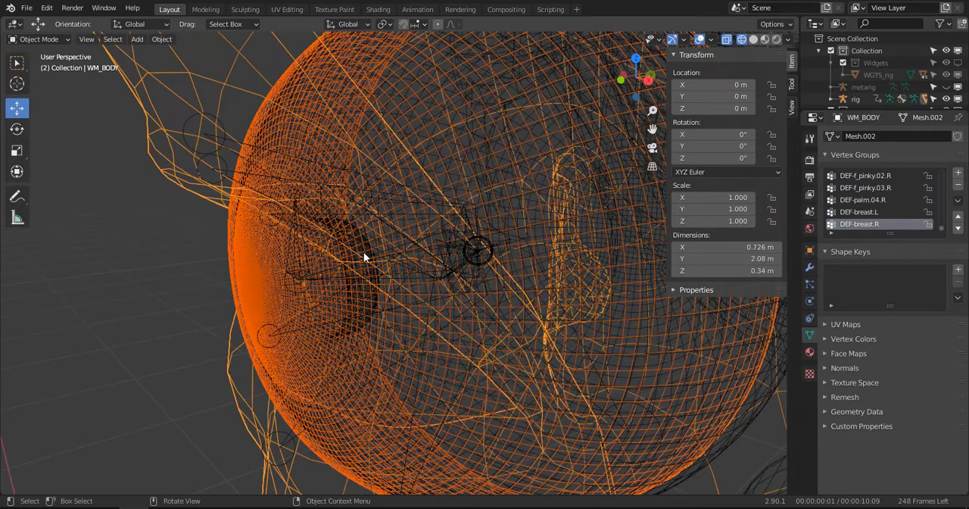
pyautogui.click(395, 240)
pyautogui.scroll(-4, 424, 227)
pyautogui.keyDown('alt'); pyautogui.moveTo(456, 214); pyautogui.dragTo(450, 180); pyautogui.keyUp('alt')
pyautogui.click(456, 185)
pyautogui.keyDown('shift'); pyautogui.click(314, 210); pyautogui.keyUp('shift')
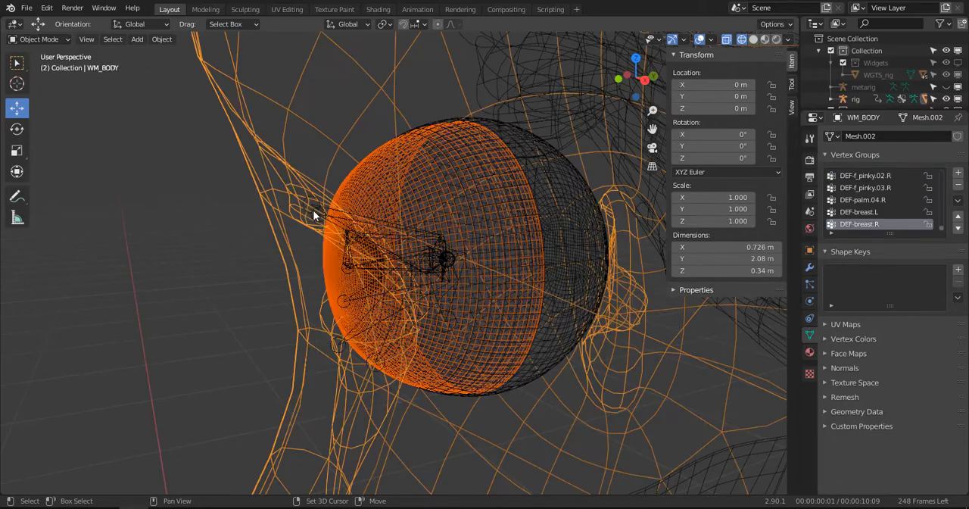
# - Select only the right eye cover WM_COVER_EYE.R again and add the rig as the active object
pyautogui.click(477, 192)
pyautogui.scroll(-6, 477, 193)
pyautogui.keyDown('alt'); pyautogui.moveTo(477, 193); pyautogui.dragTo(531, 237); pyautogui.keyUp('alt')
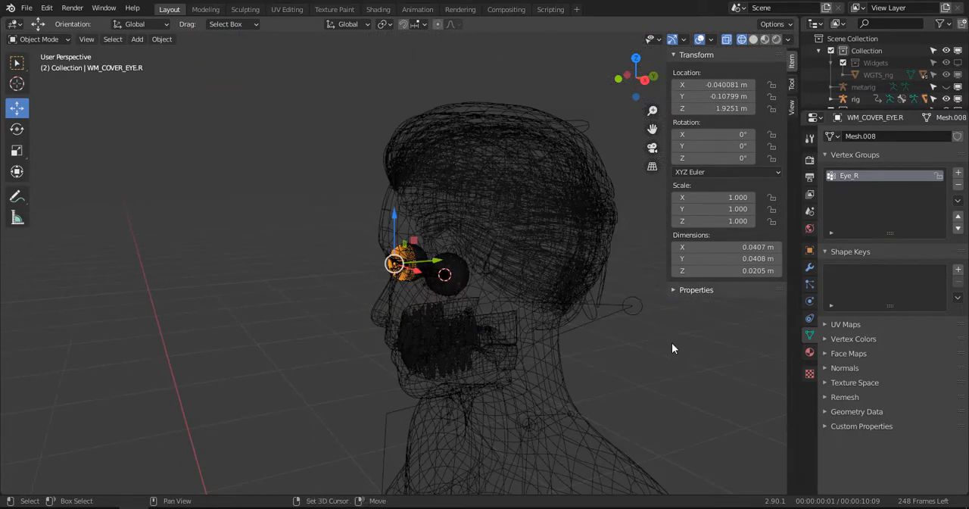
pyautogui.keyDown('shift'); pyautogui.click(632, 306); pyautogui.keyUp('shift')
pyautogui.scroll(10, 364, 259)
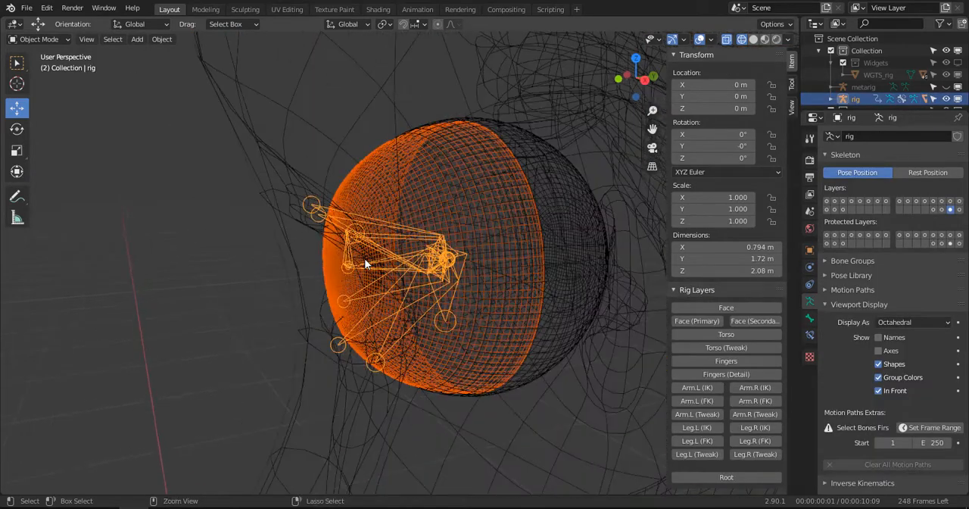
# - Switch to Pose Mode and parent the right eye cover to the MCH-eye.R bone with the Bone option
pyautogui.hotkey('ctrl', 'Tab')
pyautogui.scroll(3, 365, 258)
pyautogui.hotkey('ctrl', 'p')
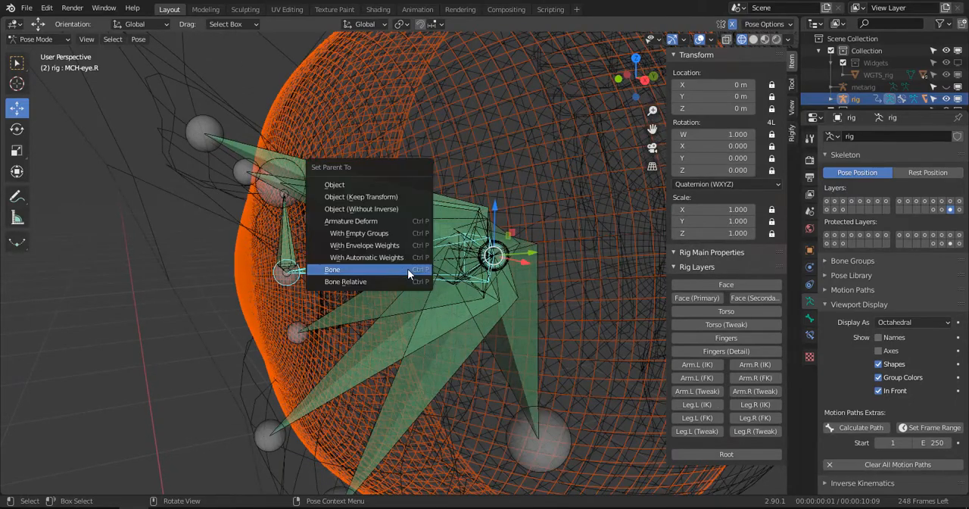
pyautogui.click(408, 269)
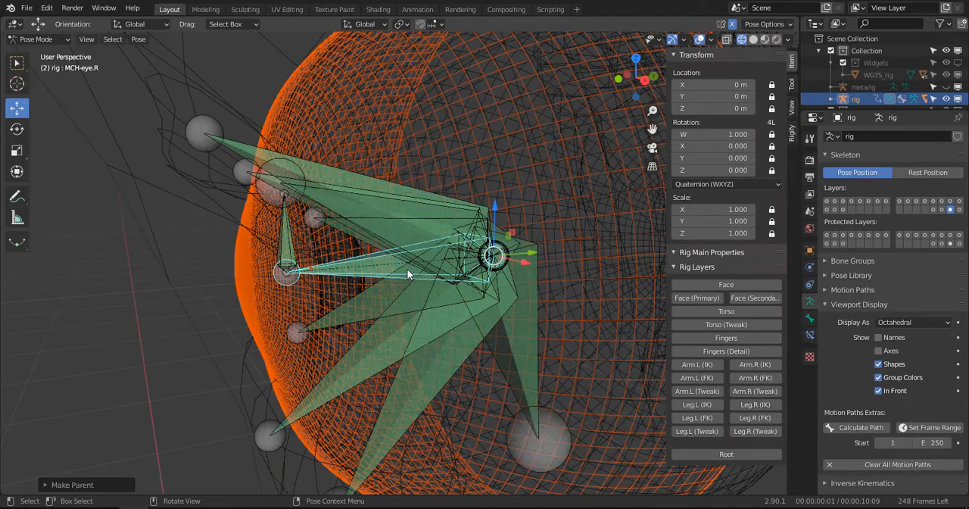
# - Select the MCH-eye.L bone inside the left eye
pyautogui.scroll(-8, 407, 272)
pyautogui.scroll(5, 408, 273)
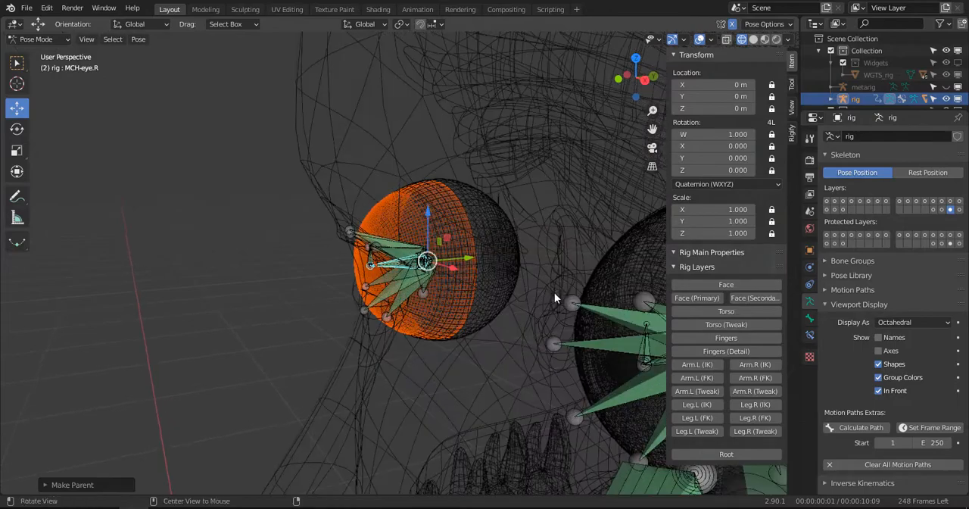
pyautogui.keyDown('shift'); pyautogui.moveTo(568, 299); pyautogui.dragTo(390, 261, button='middle'); pyautogui.keyUp('shift')
pyautogui.scroll(3, 390, 261)
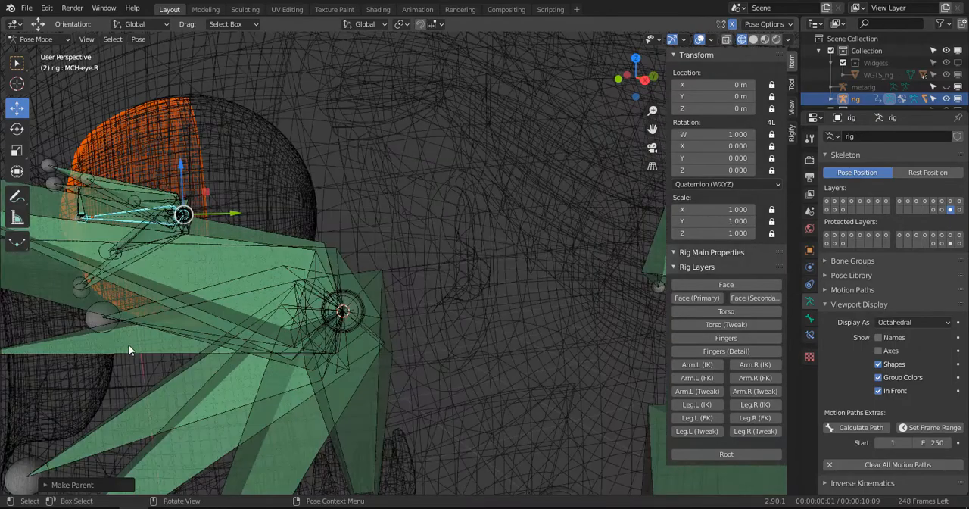
pyautogui.click(129, 350)
pyautogui.scroll(-6, 144, 339)
pyautogui.keyDown('shift'); pyautogui.moveTo(162, 329); pyautogui.dragTo(190, 321, button='middle'); pyautogui.keyUp('shift')
pyautogui.scroll(-3, 199, 319)
pyautogui.scroll(4, 316, 289)
pyautogui.scroll(-3, 316, 289)
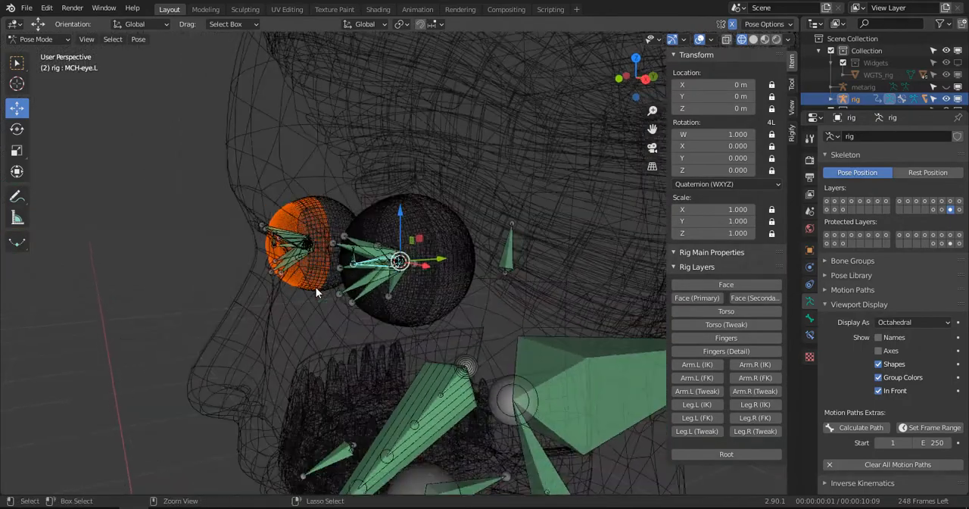
# - Switch to Object Mode and select the left eye cover mesh WM_COVER_EYE.L
pyautogui.hotkey('ctrl', 'Tab')
pyautogui.click(423, 281)
pyautogui.scroll(3, 402, 279)
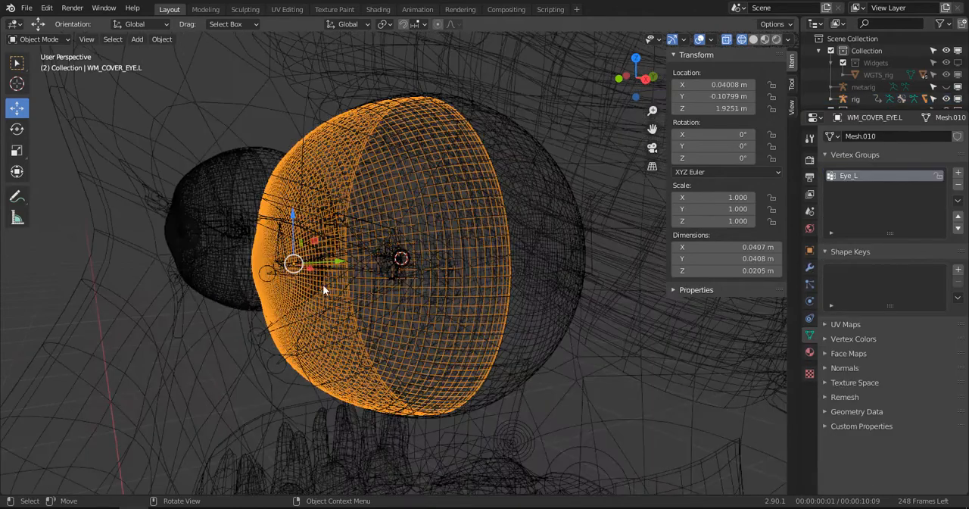
pyautogui.scroll(-3, 469, 269)
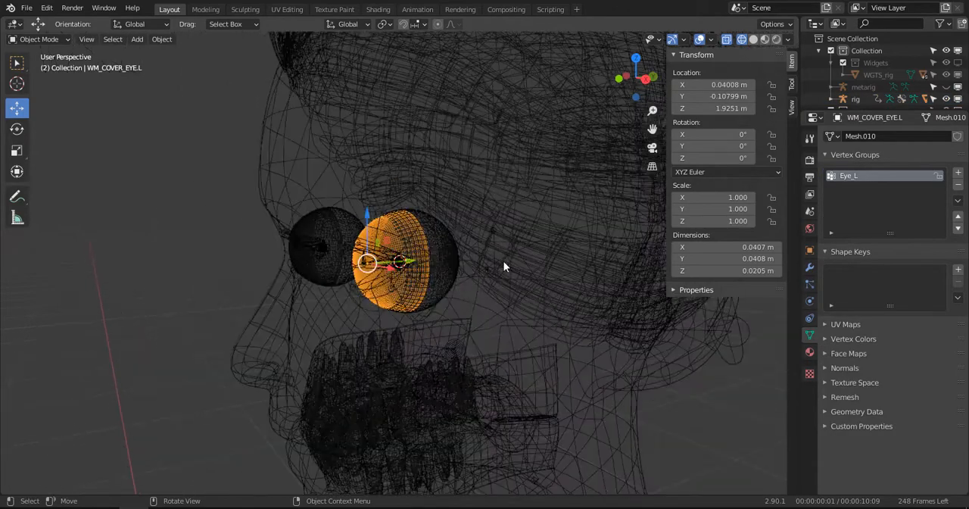
pyautogui.keyDown('shift'); pyautogui.click(738, 347); pyautogui.keyUp('shift')
pyautogui.hotkey('ctrl', 'a')
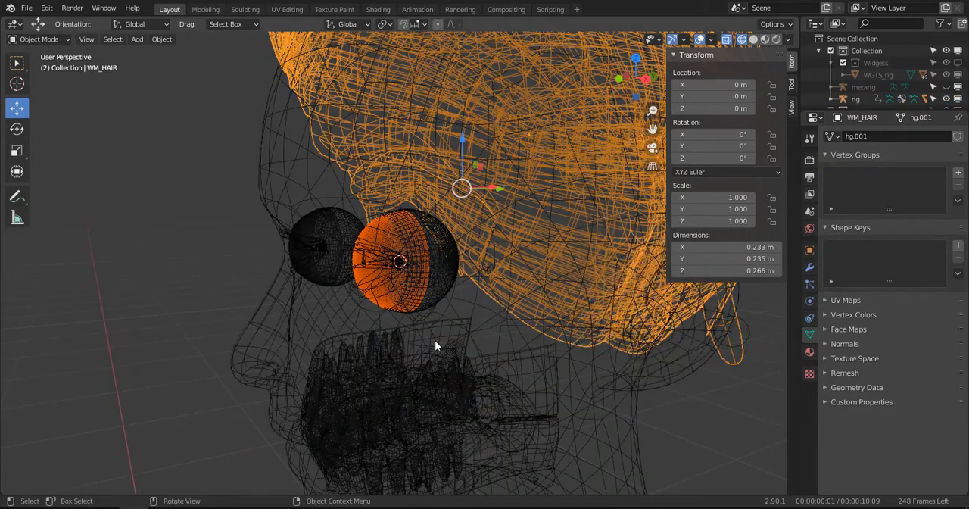
pyautogui.hotkey('ctrl', 'z')
# - Add the rig as the active object and, in Pose Mode, parent the left eye cover to the MCH-eye.L bone with the Bone option
pyautogui.scroll(-3, 718, 353)
pyautogui.keyDown('shift'); pyautogui.click(657, 313); pyautogui.keyUp('shift')
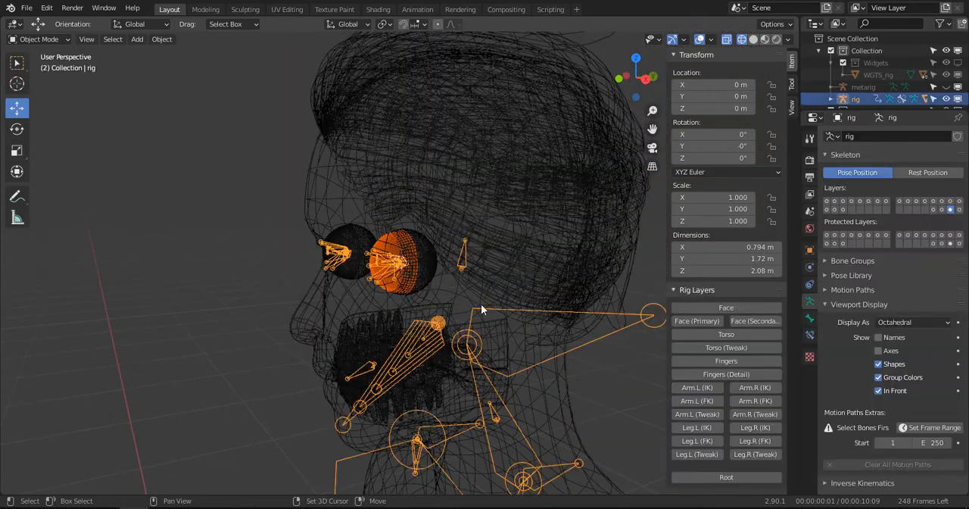
pyautogui.scroll(6, 387, 285)
pyautogui.hotkey('ctrl', 'Tab')
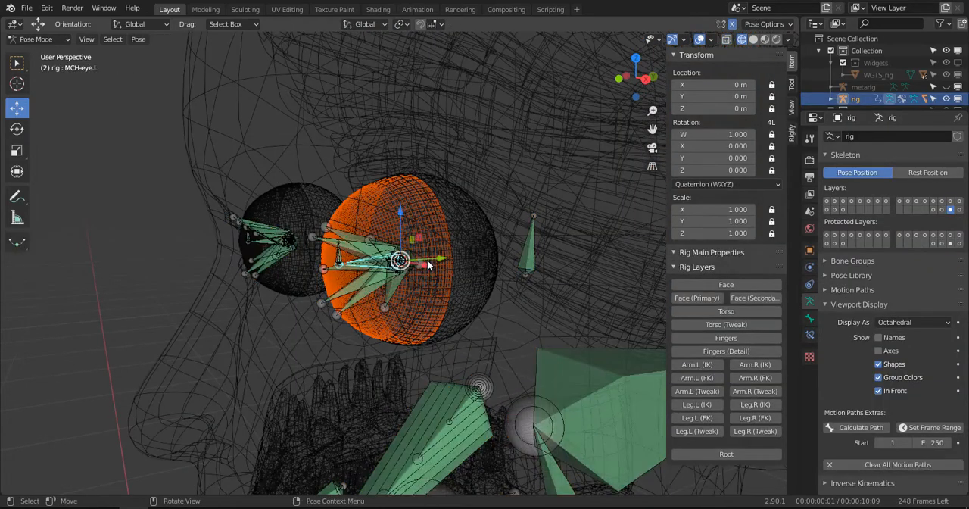
pyautogui.scroll(5, 355, 264)
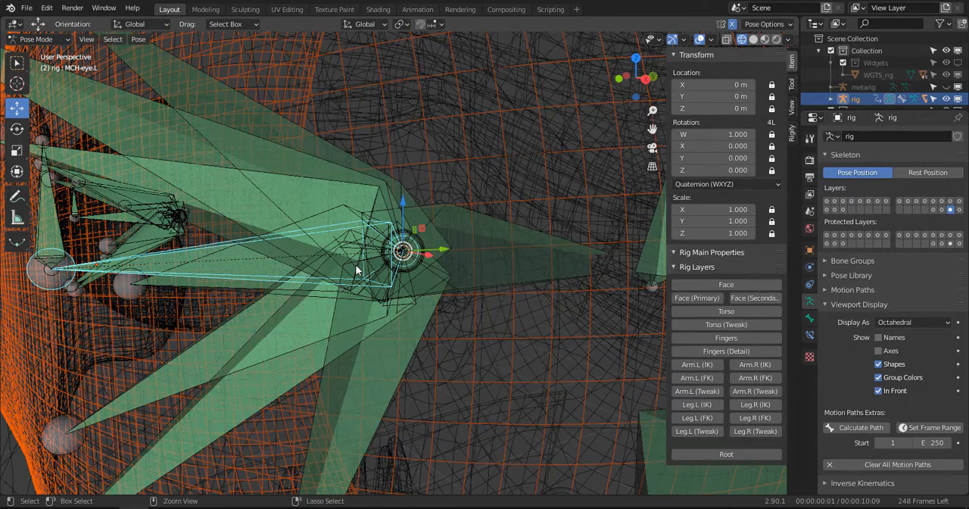
pyautogui.hotkey('ctrl', 'p')
pyautogui.click(355, 264)
# - Face the head from the front and restore solid shading
pyautogui.scroll(-5, 584, 253)
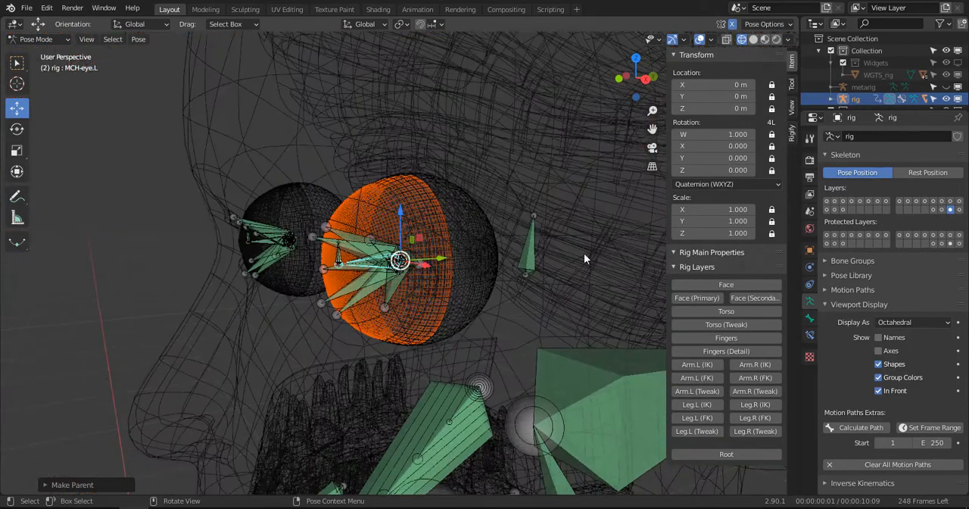
pyautogui.moveTo(598, 250); pyautogui.dragTo(519, 243, button='middle')
pyautogui.press('z')
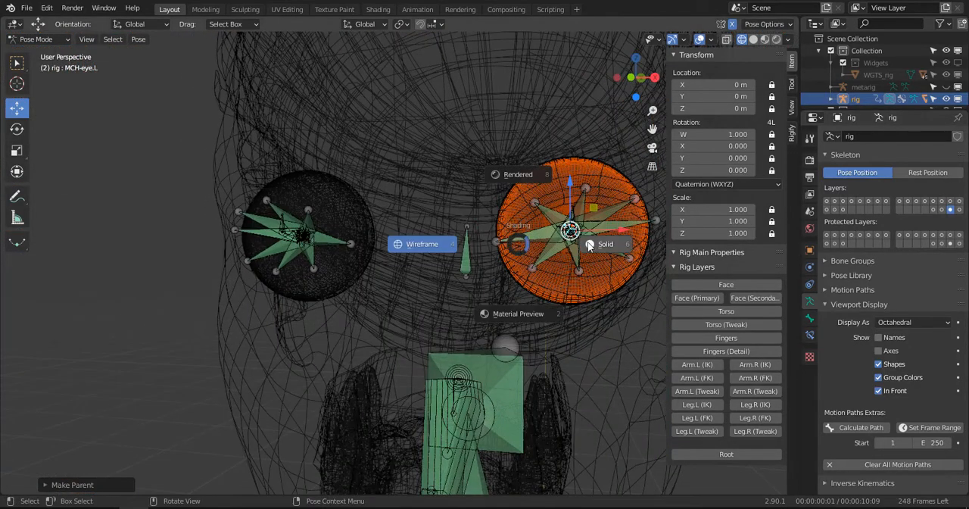
pyautogui.click(590, 245)
pyautogui.scroll(-3, 580, 242)
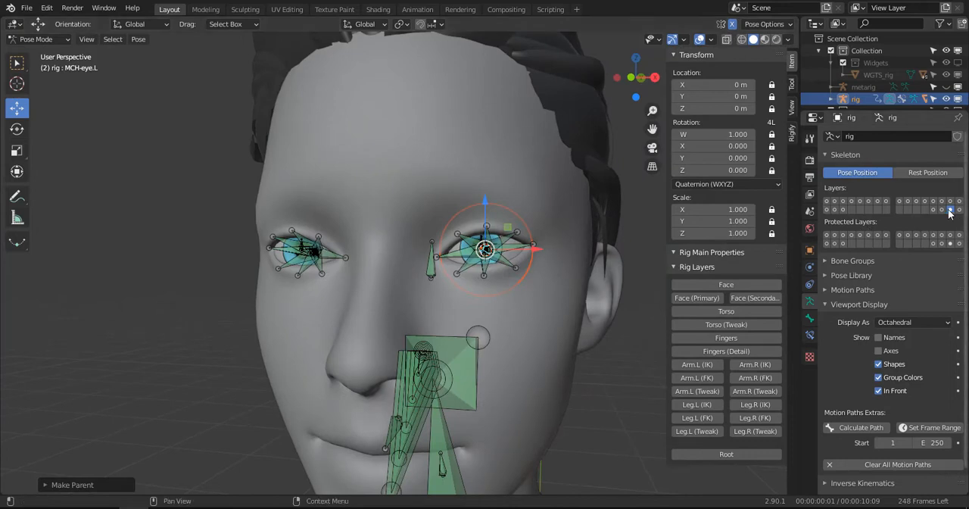
# - Hide the MCH bone layer, show all control layers including Root, and turn off In Front for the rig
pyautogui.click(942, 210)
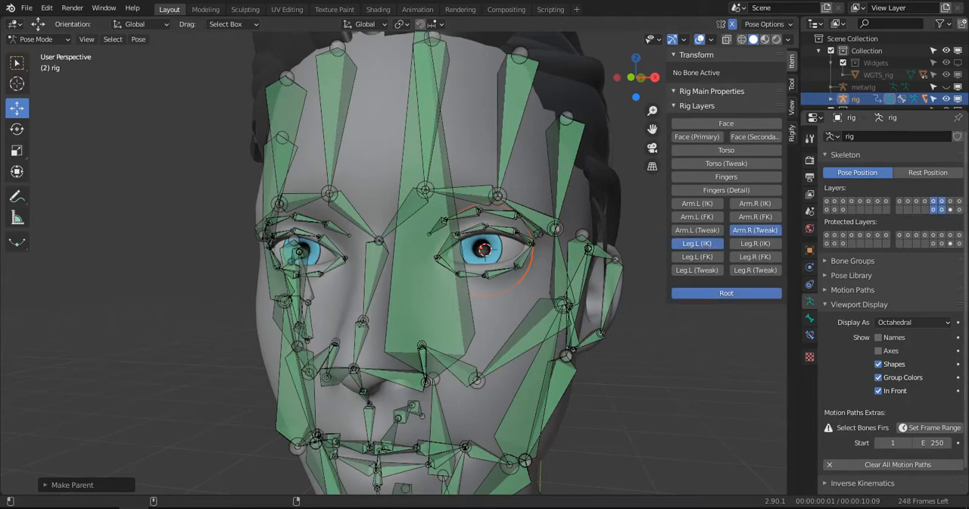
pyautogui.click(934, 208)
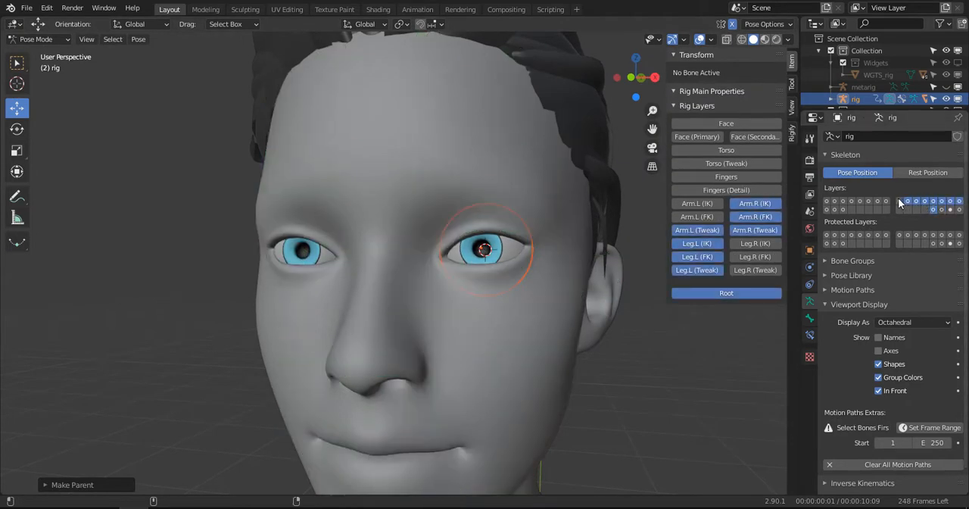
pyautogui.moveTo(878, 205); pyautogui.dragTo(827, 210)
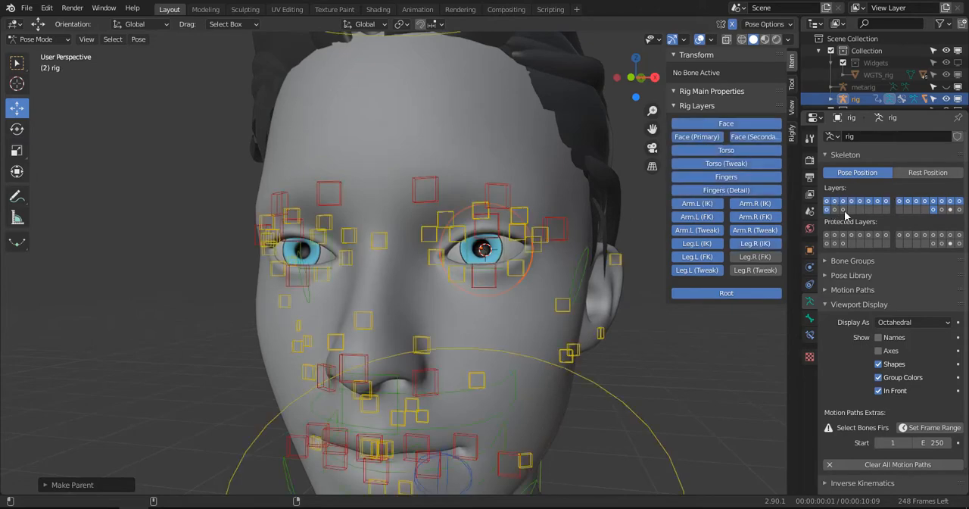
pyautogui.click(879, 392)
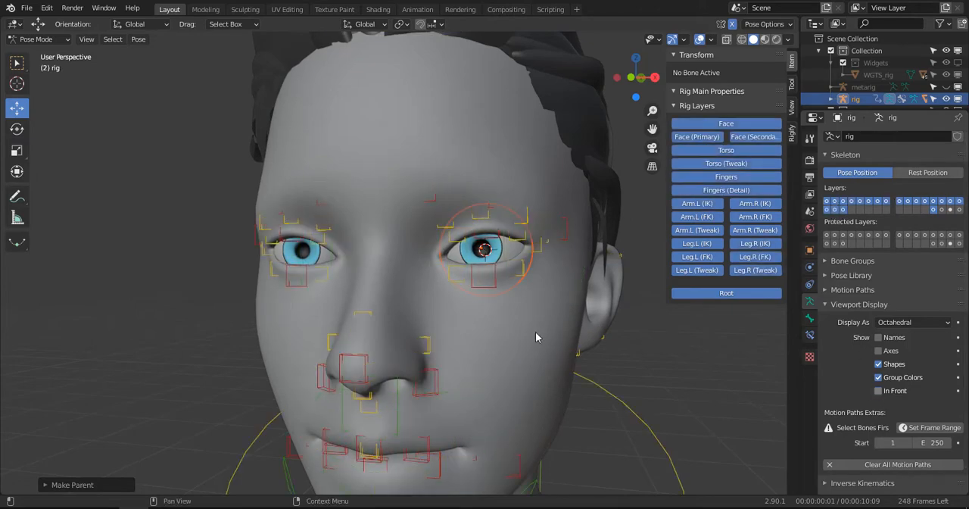
# - Switch to Object Mode, select the left eye cover mesh, and display the viewport in wireframe shading
pyautogui.scroll(-4, 536, 332)
pyautogui.scroll(6, 480, 292)
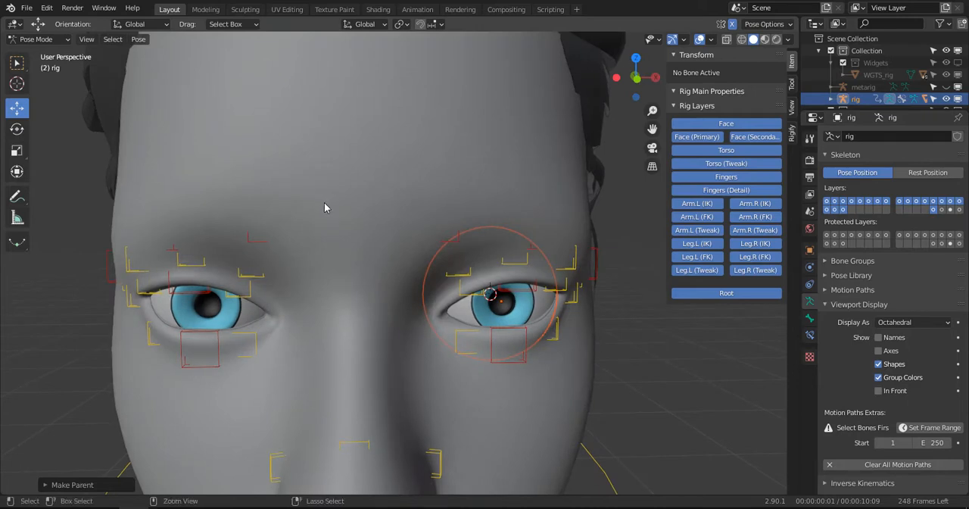
pyautogui.hotkey('ctrl', 'Tab')
pyautogui.click(486, 302)
pyautogui.moveTo(486, 302); pyautogui.dragTo(464, 251, button='middle')
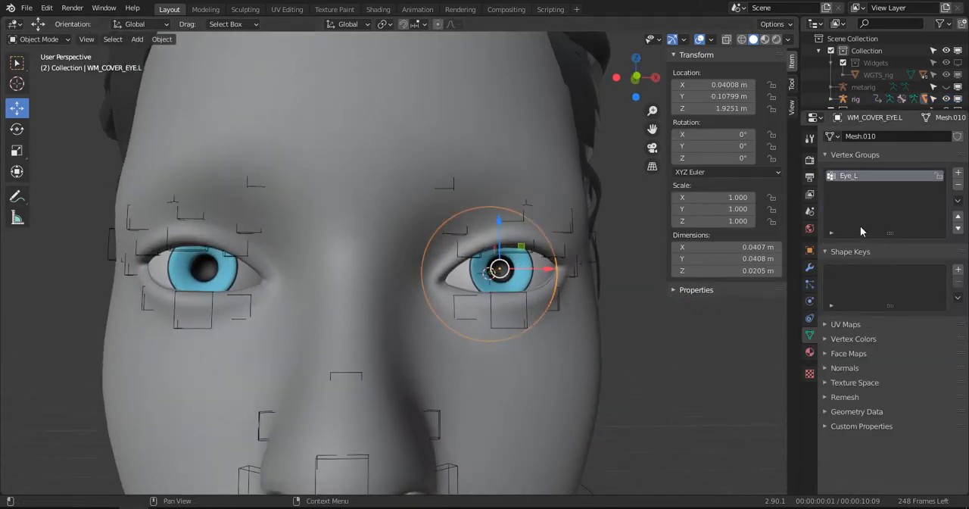
pyautogui.scroll(1, 585, 237)
pyautogui.moveTo(578, 242); pyautogui.dragTo(567, 242, button='middle')
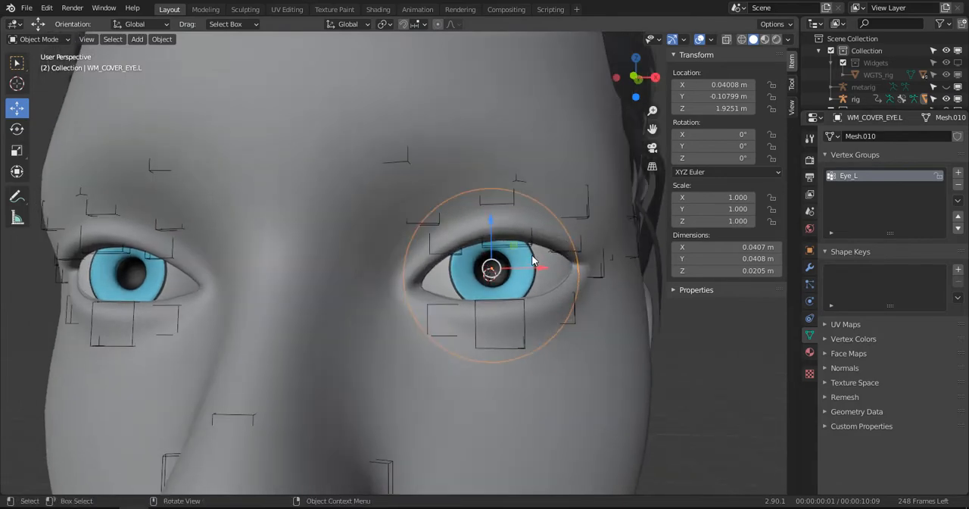
pyautogui.press('z')
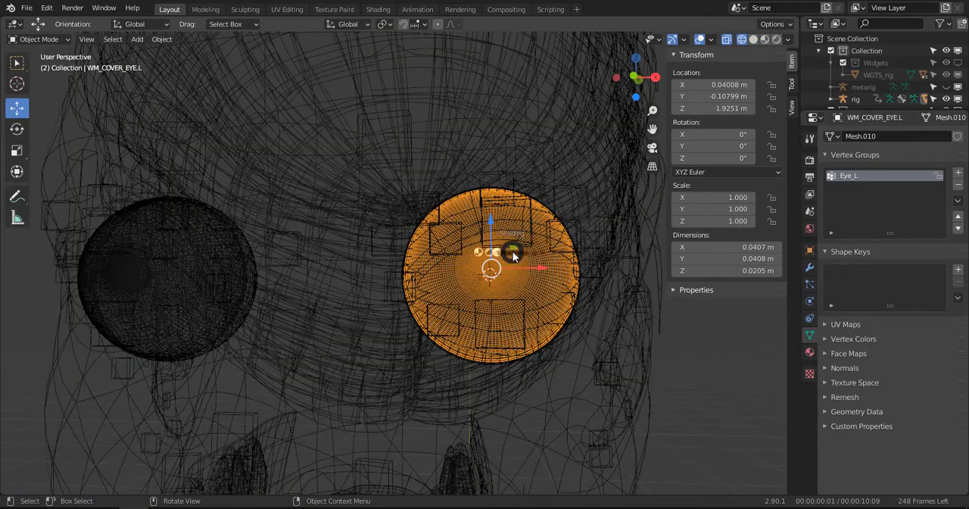
# - Select the left eyeball mesh WM_EYE.L and add a vertex group named MCH-eye.L to it
pyautogui.click(447, 227)
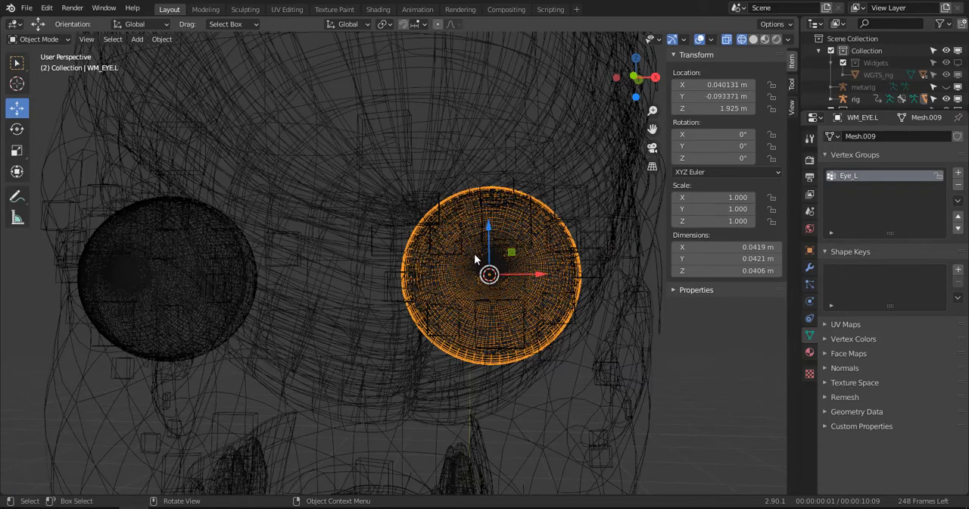
pyautogui.click(474, 254)
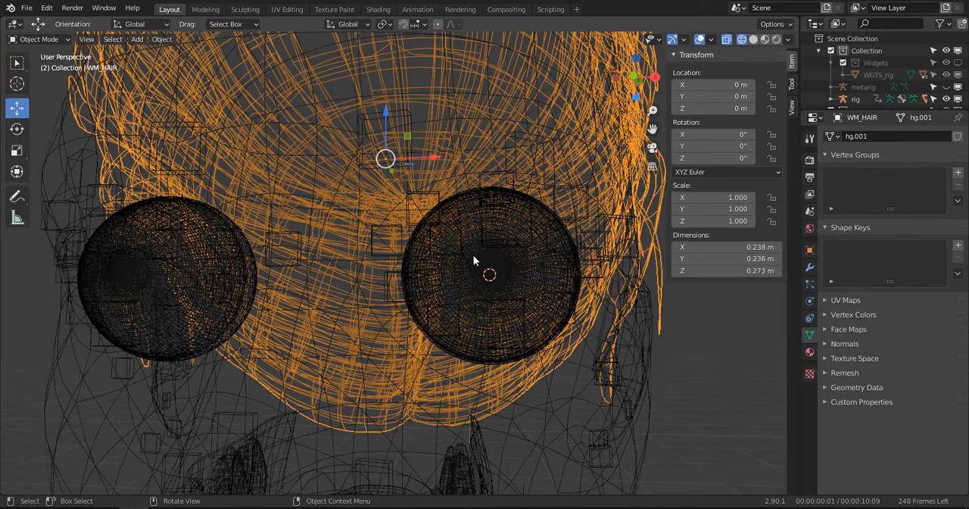
pyautogui.click(474, 253)
pyautogui.moveTo(499, 249); pyautogui.dragTo(427, 278, button='middle')
pyautogui.moveTo(400, 281); pyautogui.dragTo(434, 247, button='middle')
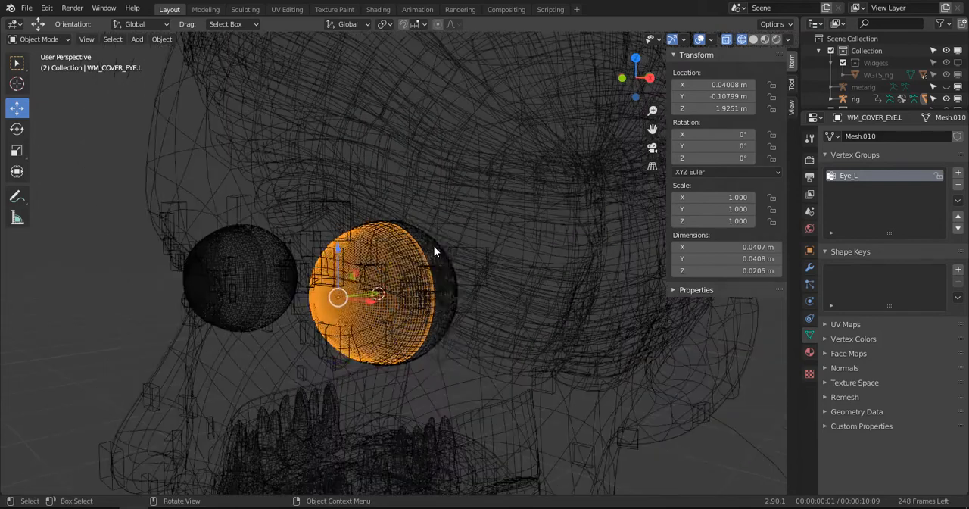
pyautogui.click(434, 247)
pyautogui.click(959, 174)
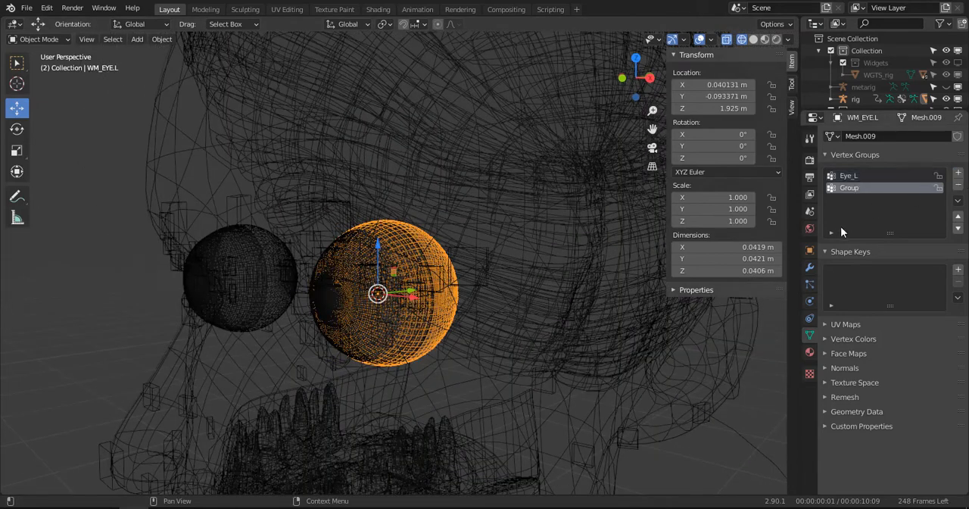
pyautogui.doubleClick(843, 188)
# - In Edit Mode, assign all of the left eyeball's vertices to the MCH-eye.L group at weight 1.000, and return to Object Mode
pyautogui.press('Tab')
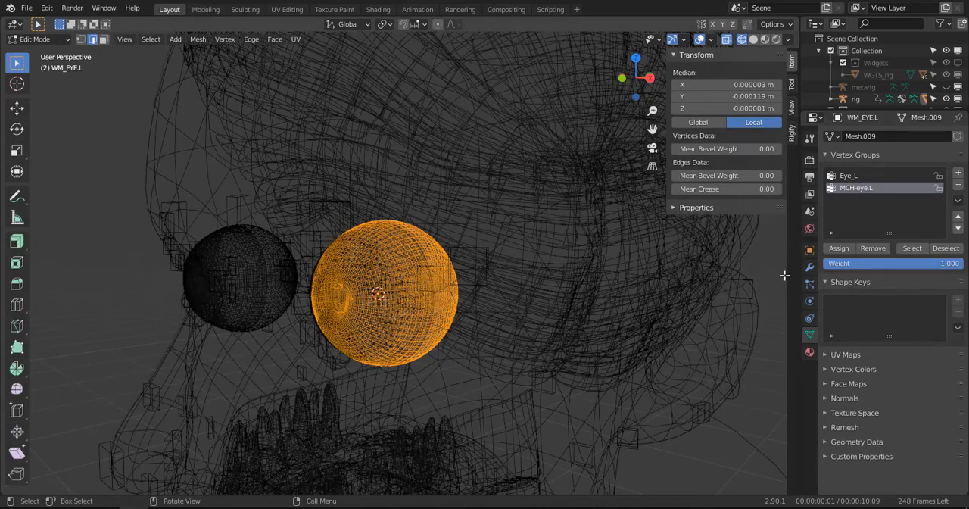
pyautogui.click(838, 249)
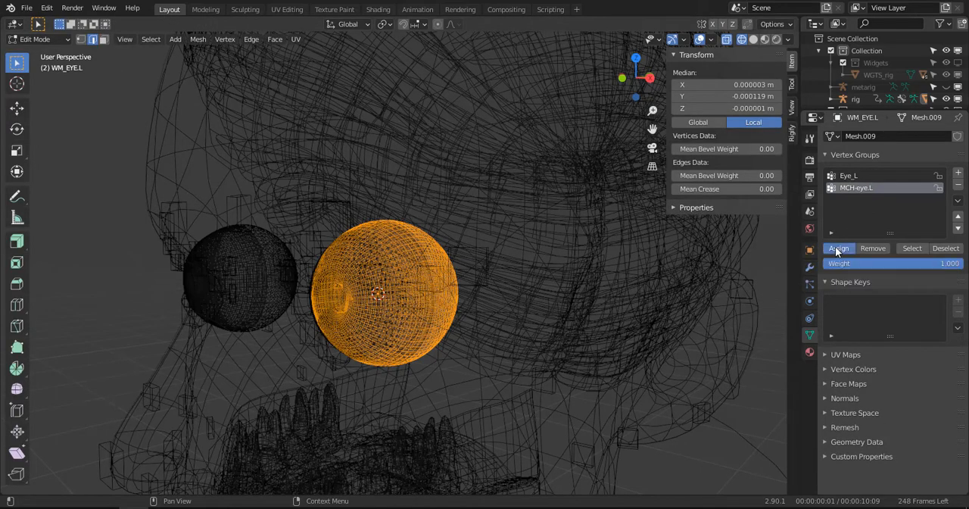
pyautogui.press('Tab')
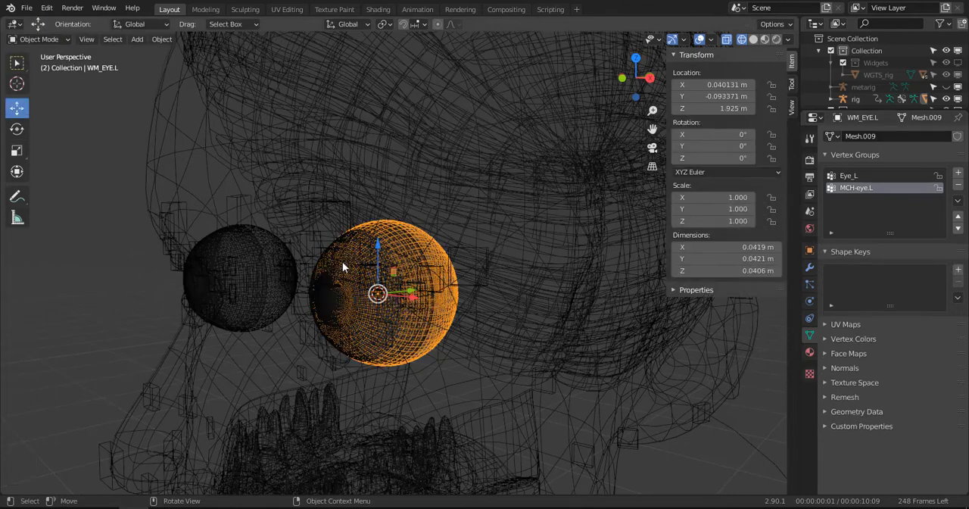
# - Select the left eye cover WM_COVER_EYE.L and add a vertex group named MCH-eye.L to it
pyautogui.click(343, 263)
pyautogui.click(343, 263)
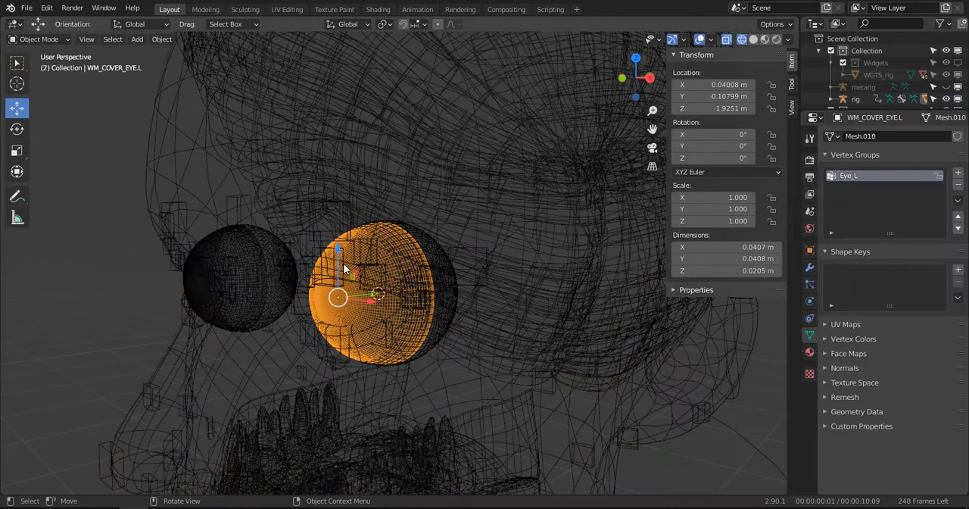
pyautogui.click(957, 174)
pyautogui.doubleClick(857, 187)
pyautogui.write('MCH-eye.L')
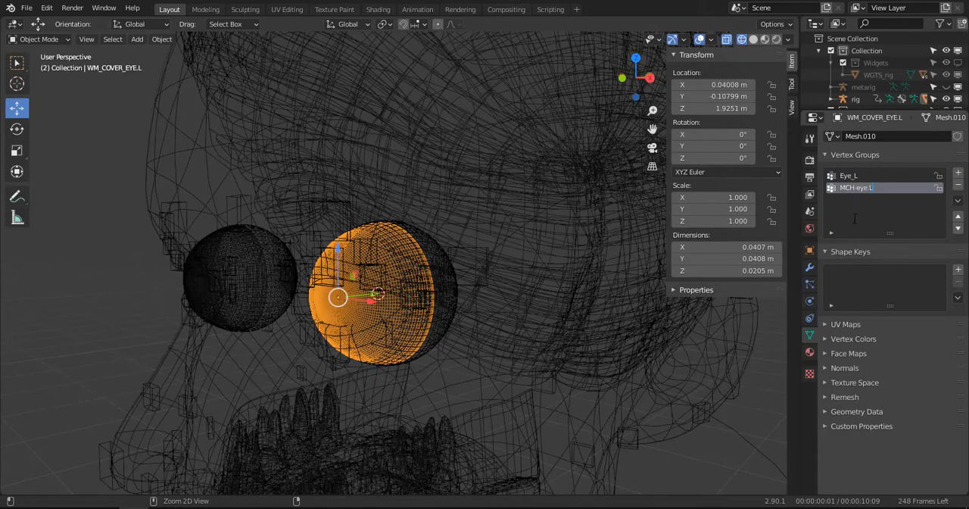
pyautogui.press('Return')
# - Assign all of the left eye cover's vertices to the MCH-eye.L group at weight 1.000 and view the mesh's modifiers in Object Mode
pyautogui.press('Tab')
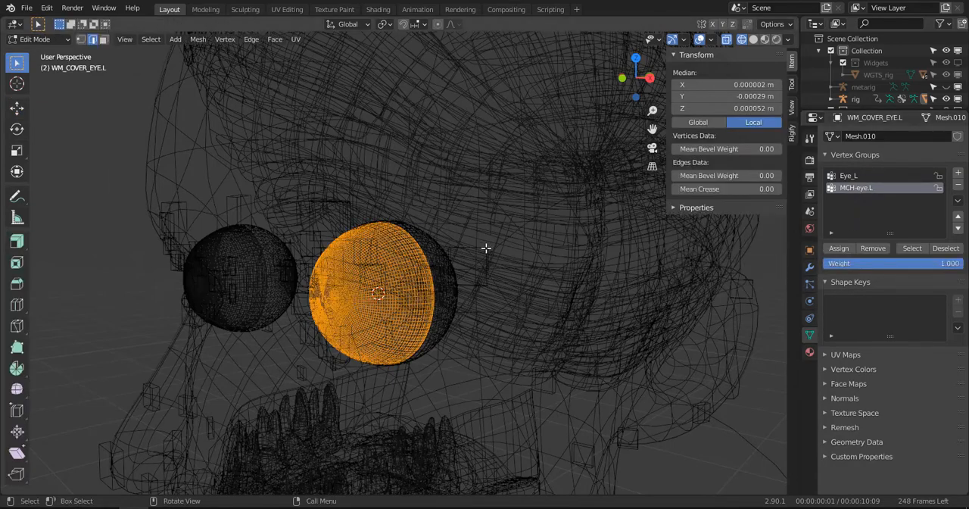
pyautogui.hotkey('alt', 'a')
pyautogui.press('a')
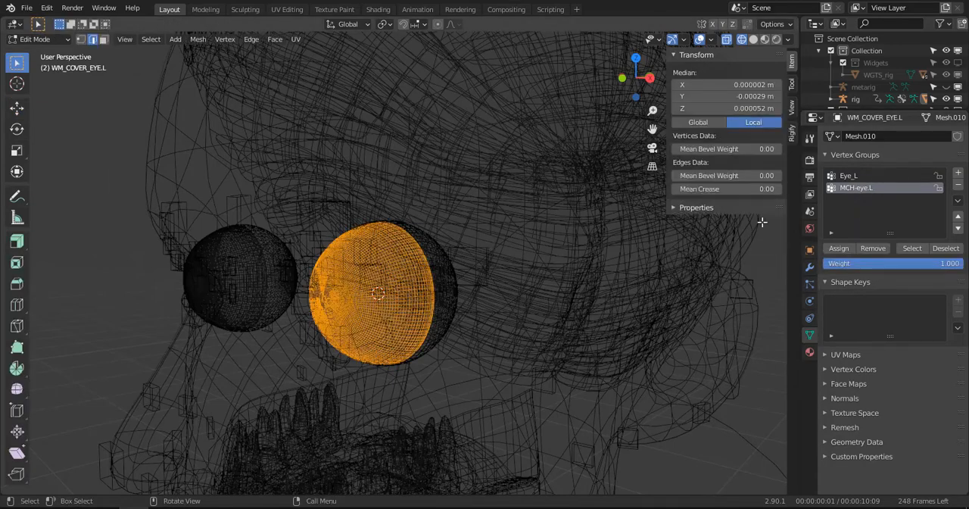
pyautogui.click(844, 247)
pyautogui.press('Tab')
pyautogui.click(809, 265)
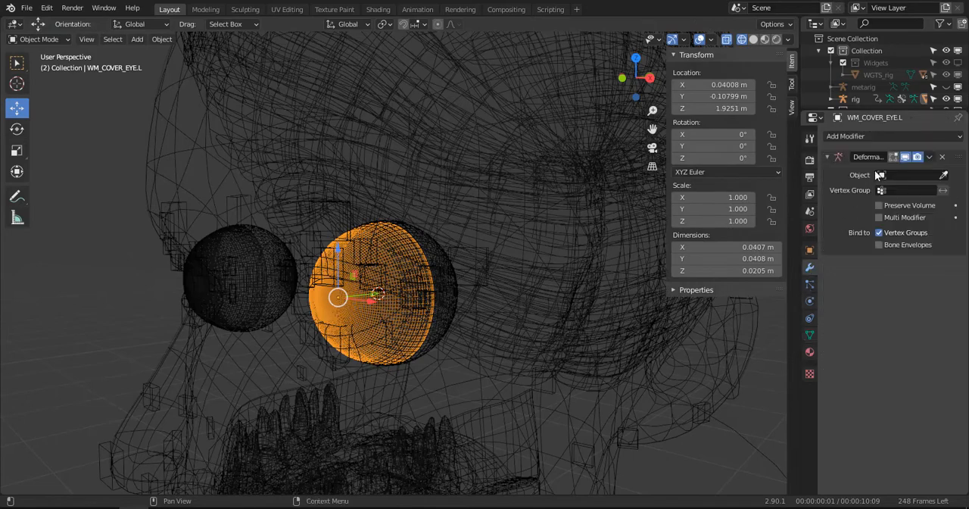
# - Select the right eyeball mesh WM_EYE.R and add a vertex group named MCH-eye.R to it
pyautogui.scroll(1, 332, 266)
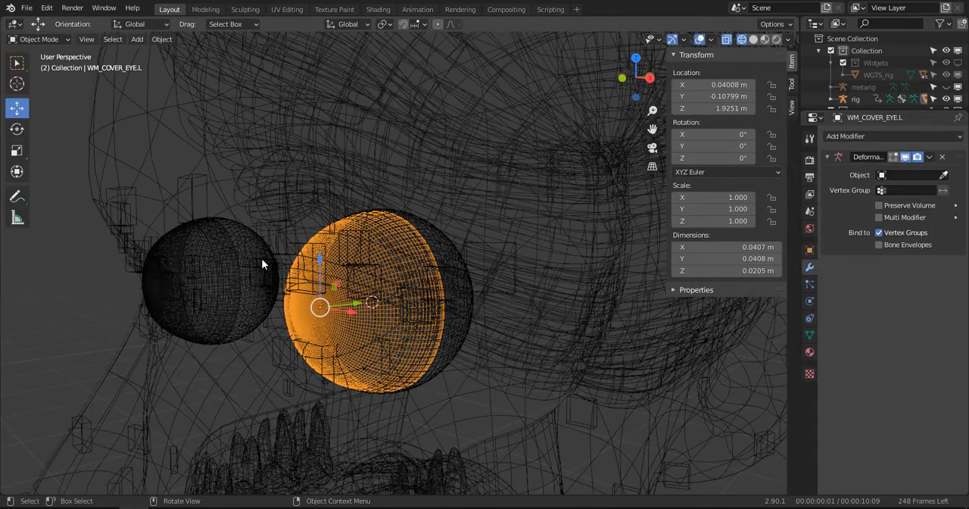
pyautogui.click(262, 258)
pyautogui.keyDown('shift'); pyautogui.moveTo(286, 258); pyautogui.dragTo(381, 259, button='middle'); pyautogui.keyUp('shift')
pyautogui.scroll(3, 381, 259)
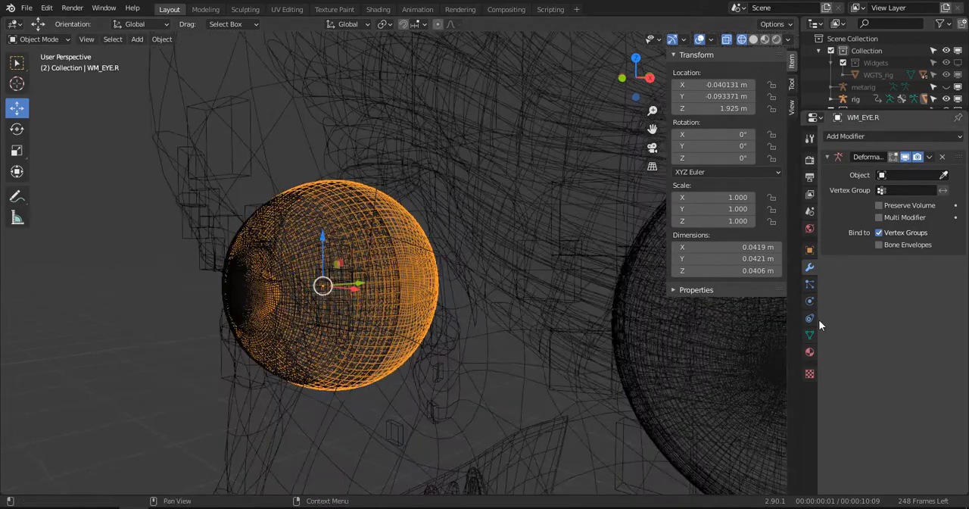
pyautogui.click(810, 335)
pyautogui.click(958, 172)
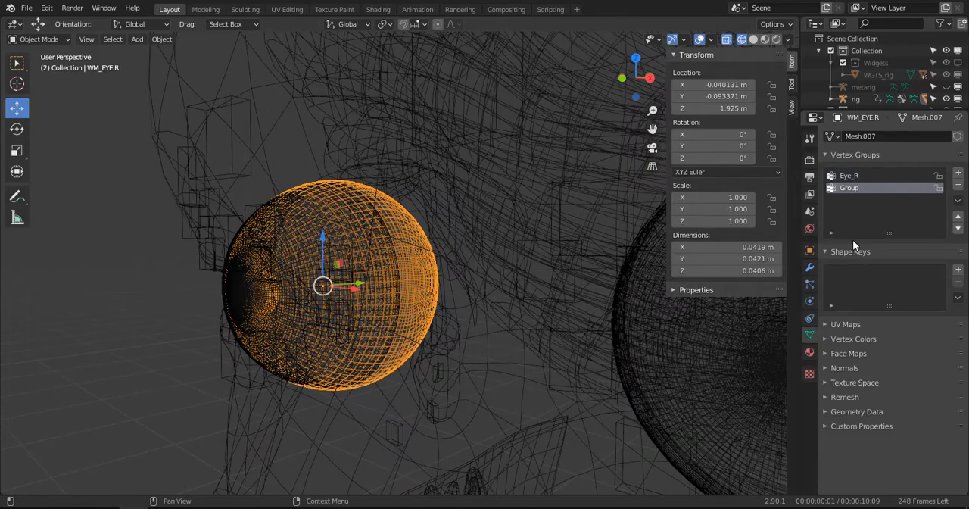
pyautogui.write('MCH-eye.L')
pyautogui.press('Return')
# - In Edit Mode, assign all of the right eyeball's vertices to the MCH-eye.R group at weight 1.000, and return to Object Mode
pyautogui.press('Tab')
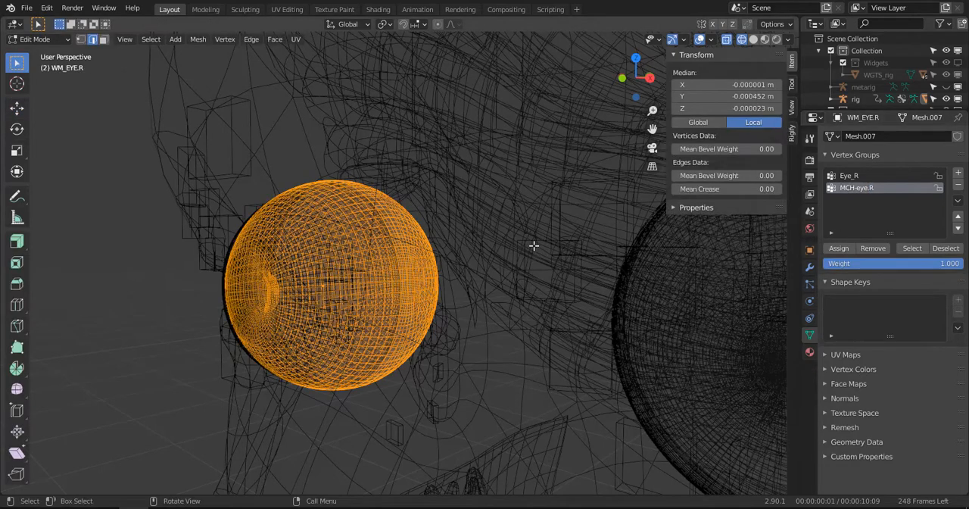
pyautogui.click(839, 249)
pyautogui.press('Tab')
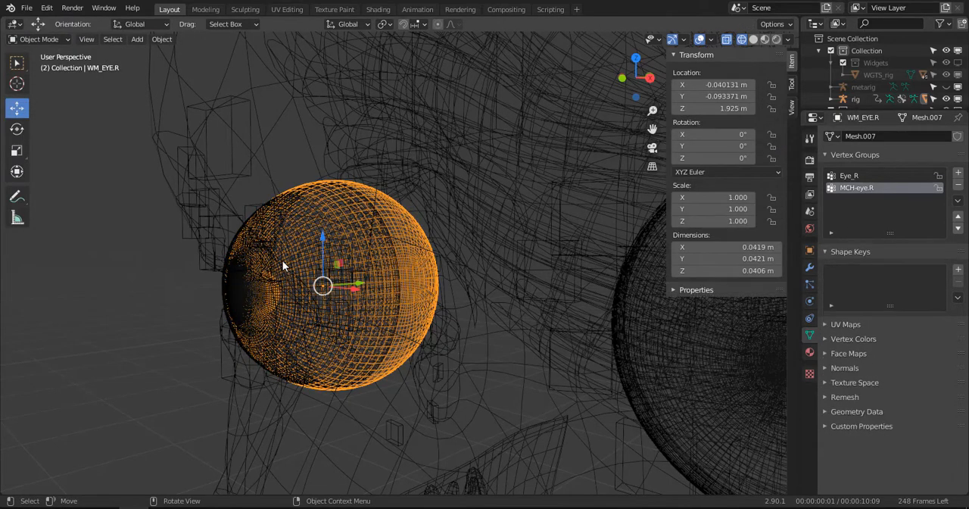
# - Select the right eye cover WM_COVER_EYE.R and add a vertex group named MCH-eye.R to it
pyautogui.click(264, 259)
pyautogui.click(304, 241)
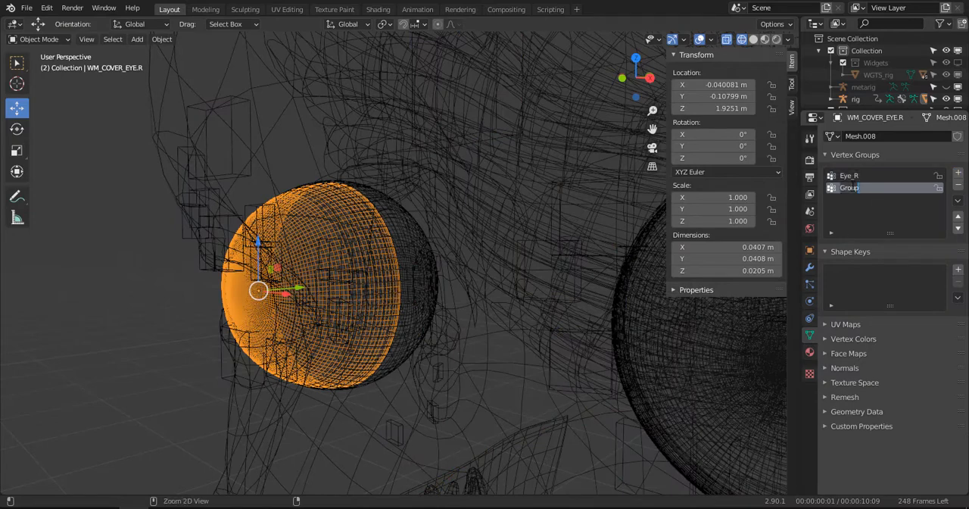
pyautogui.doubleClick(852, 186)
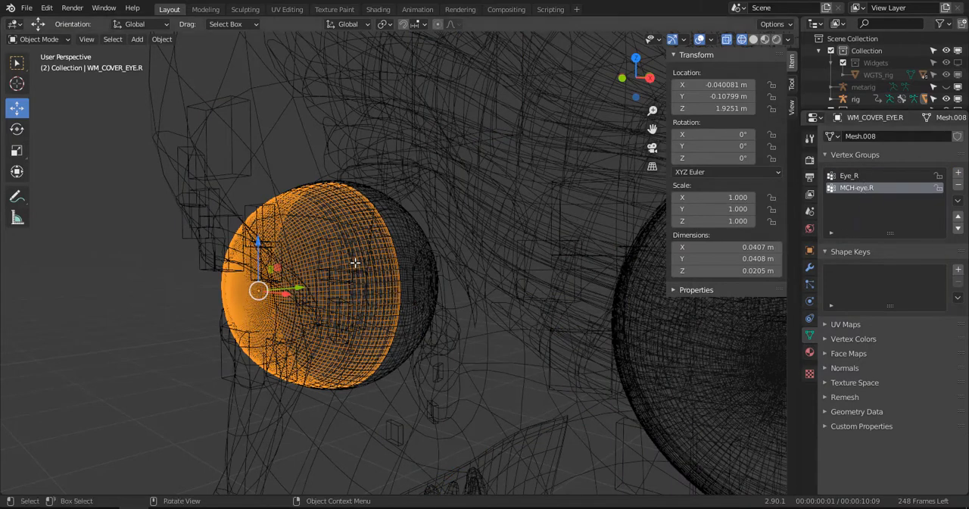
# - Assign all of the right eye cover's vertices to the MCH-eye.R group at weight 1.000 and return to Object Mode
pyautogui.press('Tab')
pyautogui.click(839, 250)
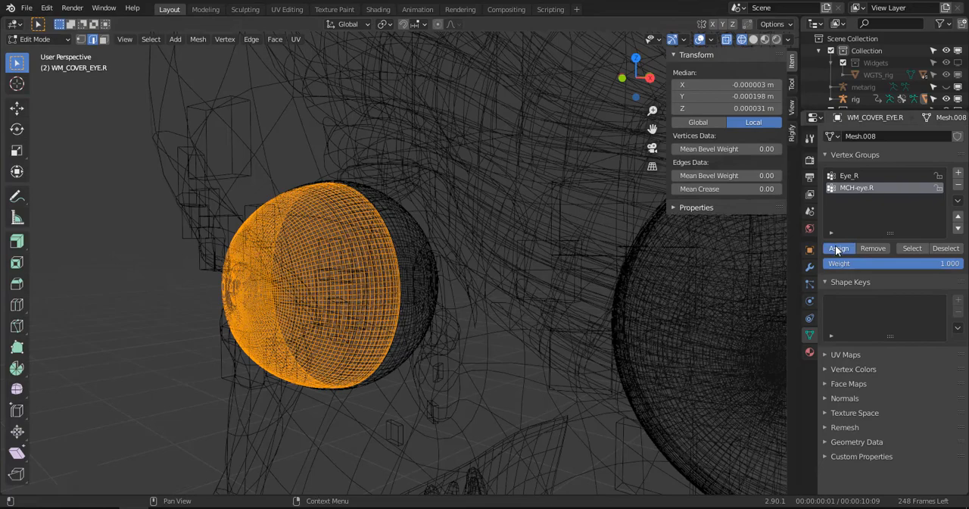
pyautogui.press('Tab')
# - Zoom out to the whole head and restore solid viewport shading
pyautogui.scroll(-5, 461, 242)
pyautogui.keyDown('shift'); pyautogui.moveTo(460, 242); pyautogui.dragTo(379, 234, button='middle'); pyautogui.keyUp('shift')
pyautogui.scroll(-3, 378, 234)
pyautogui.press('z')
pyautogui.click(424, 239)
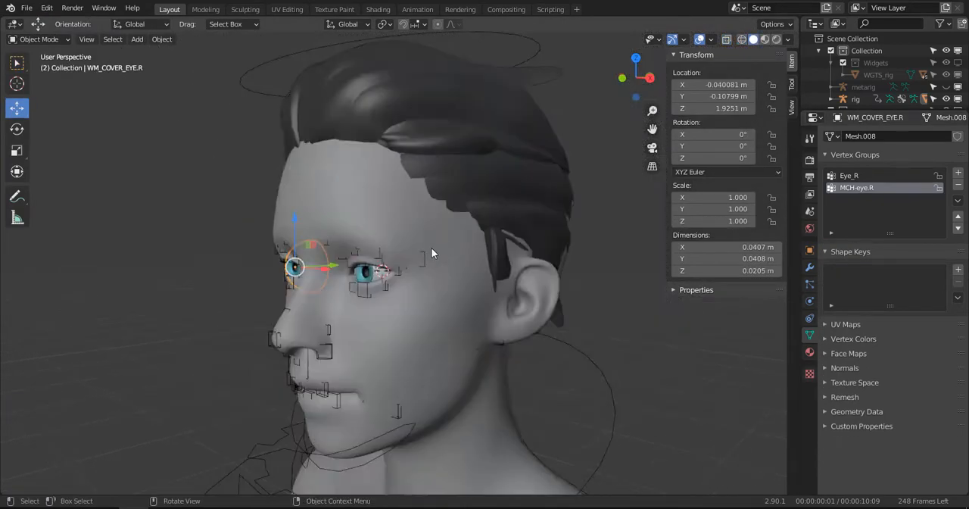
# - Select the rig, enter Pose Mode, and select the eyes control in front view
pyautogui.moveTo(433, 253); pyautogui.dragTo(463, 242, button='middle')
pyautogui.click(431, 214)
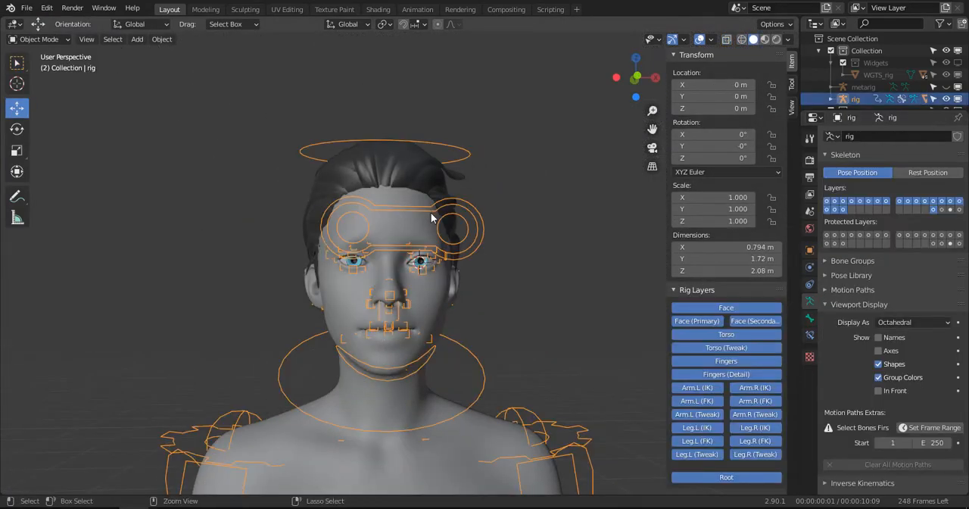
pyautogui.hotkey('ctrl', 'Tab')
pyautogui.click(425, 214)
pyautogui.press('KP_1')
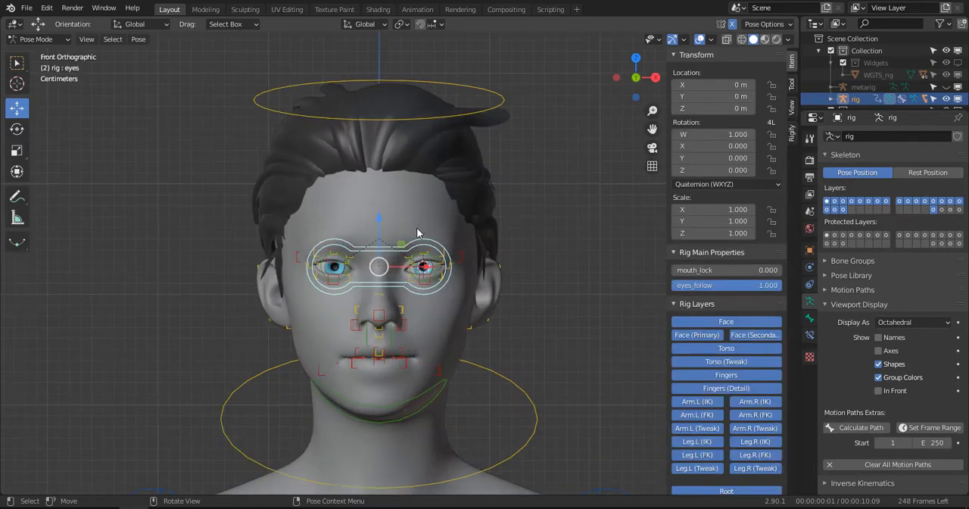
# - Test the gaze by moving the eyes control around in front of the face, and cancel the move
pyautogui.scroll(3, 418, 227)
pyautogui.press('g')
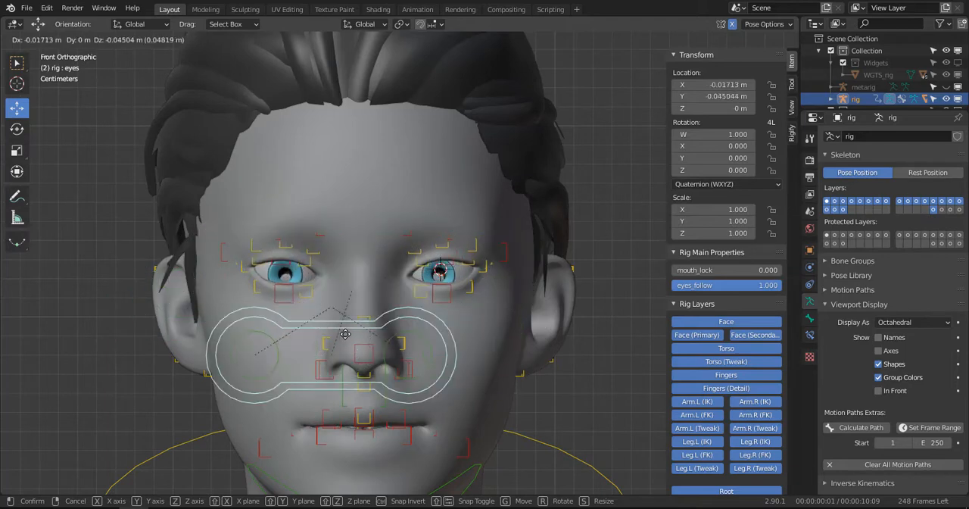
pyautogui.rightClick(379, 270)
pyautogui.press('KP_Decimal')
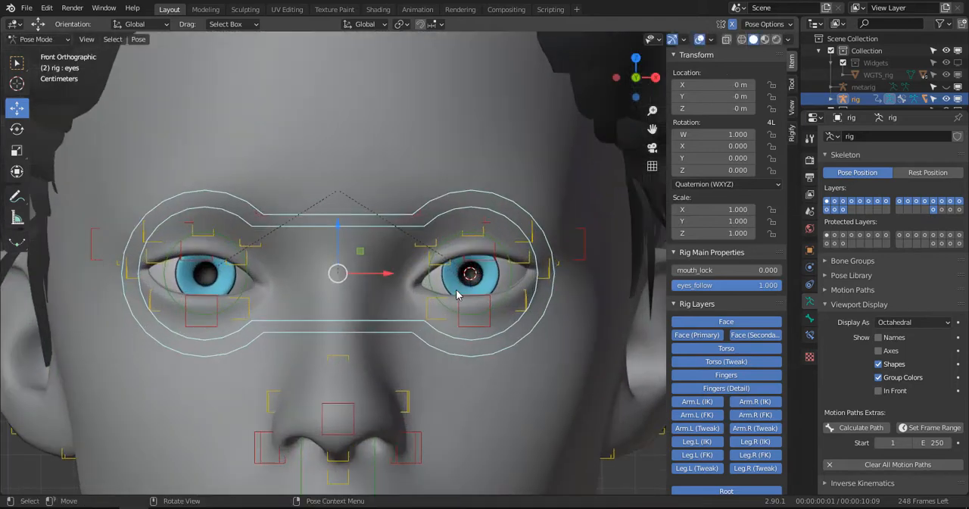
# - Test the left lower eyelid by raising its middle control lid.B.L.002, and cancel the move
pyautogui.keyDown('shift'); pyautogui.moveTo(456, 274); pyautogui.dragTo(435, 290, button='middle'); pyautogui.keyUp('shift')
pyautogui.scroll(-1, 465, 303)
pyautogui.click(484, 322)
pyautogui.scroll(3, 484, 324)
pyautogui.press('g')
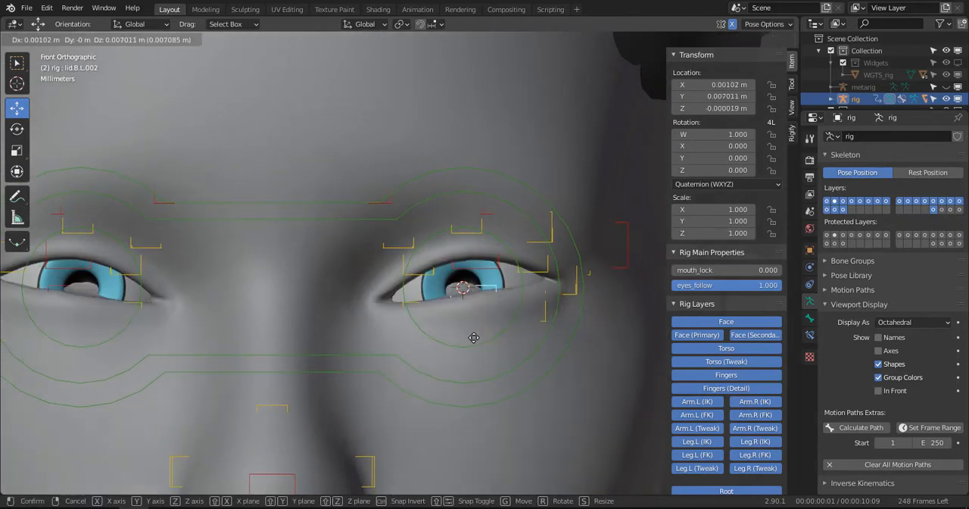
pyautogui.rightClick(475, 348)
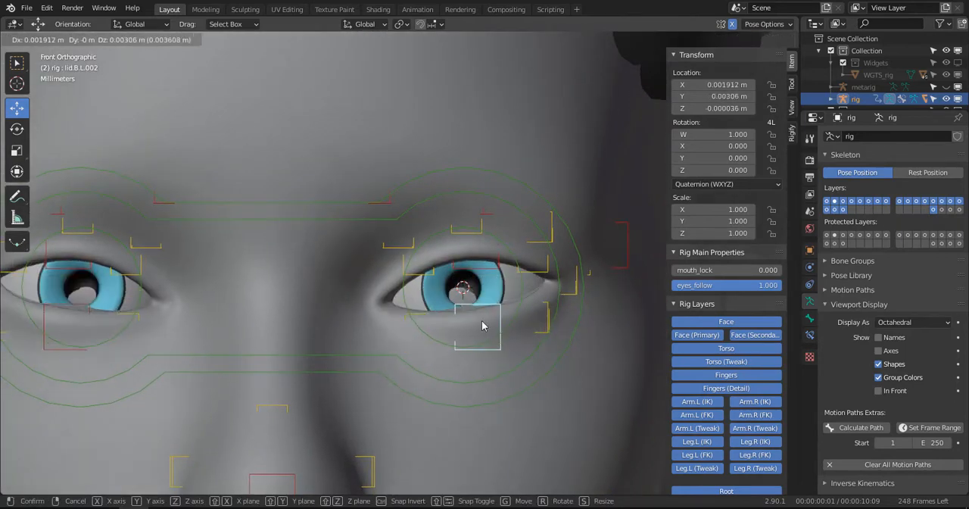
# - Lower the left upper eyelid's middle control lid.T.L.002 by about 14 mm to close the eyes
pyautogui.click(484, 274)
pyautogui.press('g')
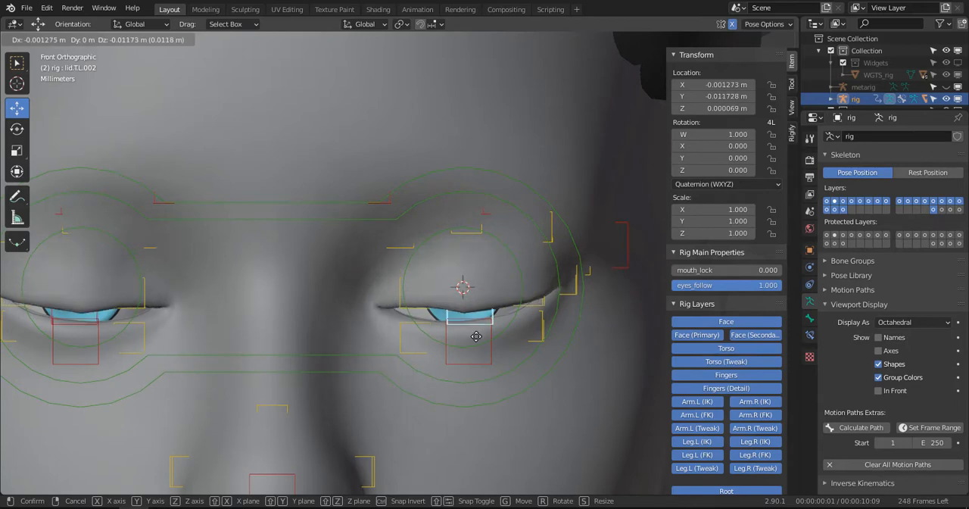
pyautogui.click(473, 339)
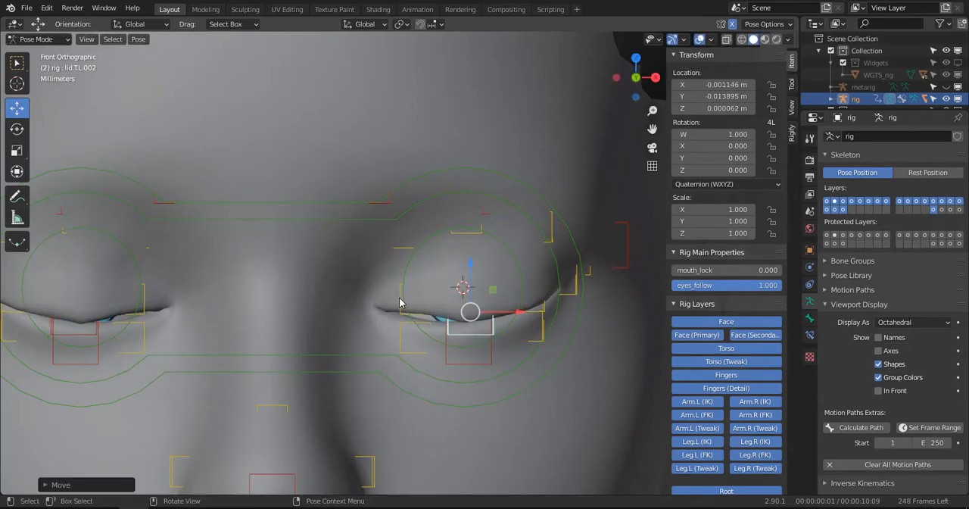
# - Lower the left upper eyelid's inner control lid.T.L.003 by about 2.4 mm to close the gap at the inner corner
pyautogui.click(400, 296)
pyautogui.press('g')
pyautogui.click(401, 304)
pyautogui.press('g')
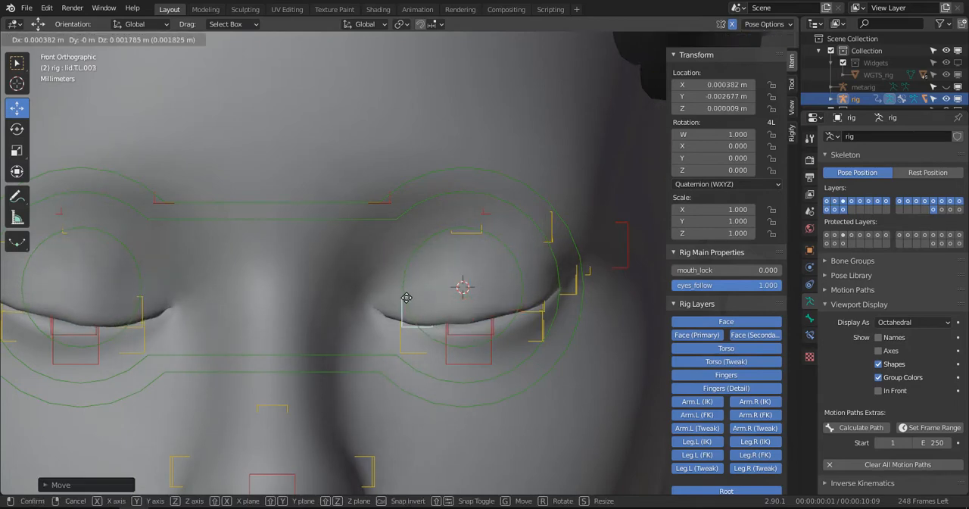
pyautogui.click(407, 296)
# - Select all the rig's pose controls, clear their locations to reopen the eyes, and deselect everything
pyautogui.scroll(-3, 445, 296)
pyautogui.moveTo(448, 296); pyautogui.dragTo(410, 280, button='middle')
pyautogui.scroll(-2, 514, 281)
pyautogui.press('a')
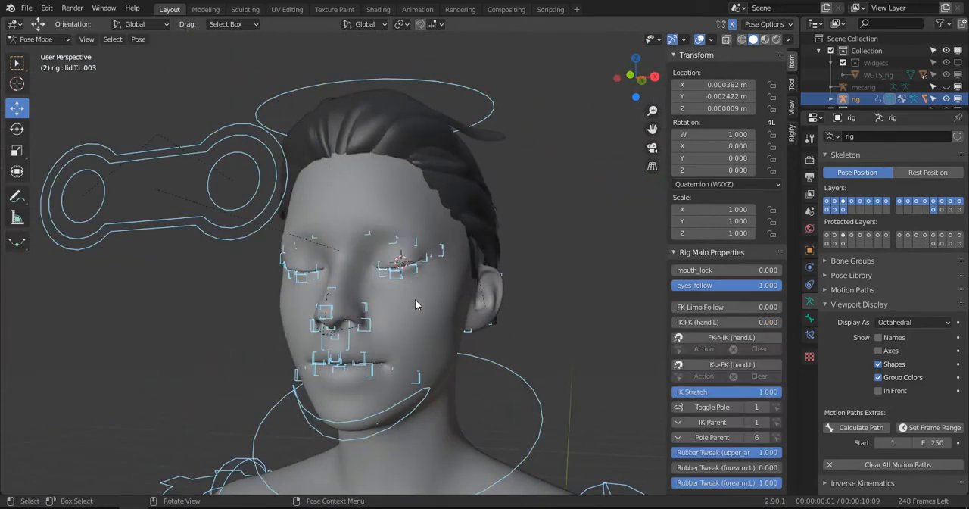
pyautogui.hotkey('alt', 'g')
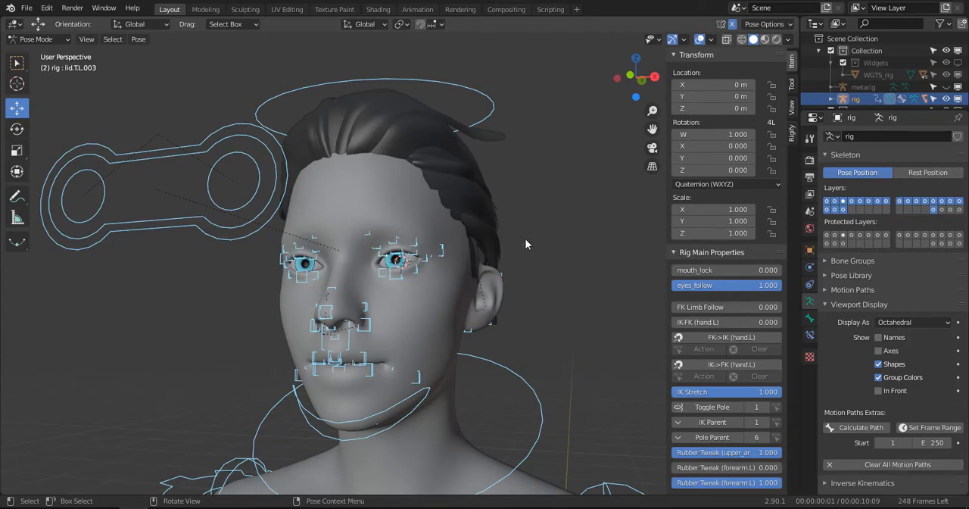
pyautogui.scroll(-3, 526, 240)
pyautogui.hotkey('alt', 'a')
pyautogui.moveTo(452, 233); pyautogui.dragTo(428, 191, button='middle')
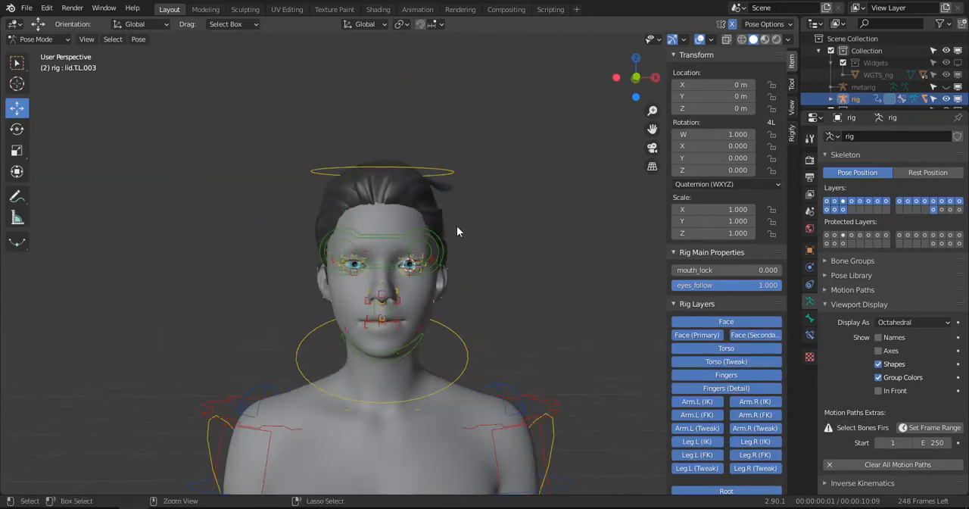
# - Switch to Object Mode and examine the teeth and jaw area from the right side in wireframe shading
pyautogui.hotkey('ctrl', 'Tab')
pyautogui.moveTo(456, 225); pyautogui.dragTo(401, 207, button='middle')
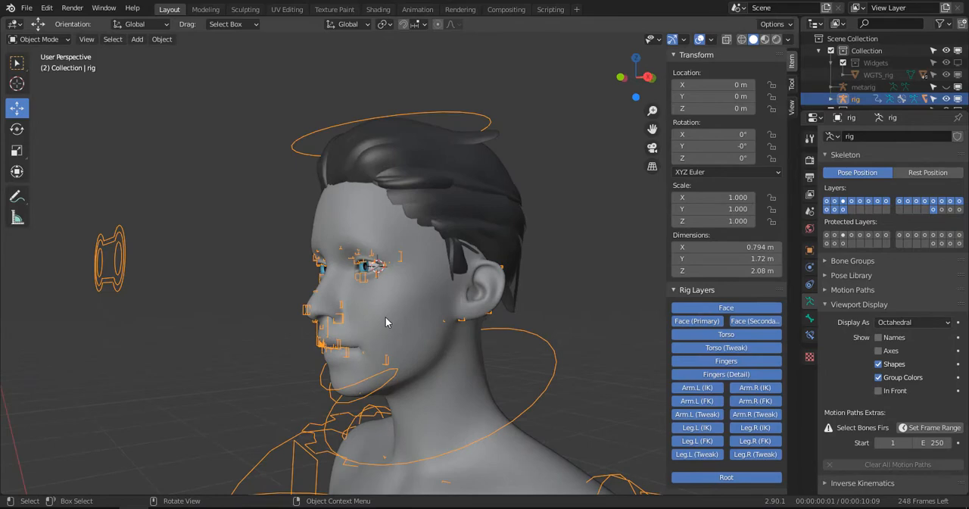
pyautogui.press('KP_3')
pyautogui.scroll(2, 359, 331)
pyautogui.keyDown('shift'); pyautogui.moveTo(381, 373); pyautogui.dragTo(370, 268, button='middle'); pyautogui.keyUp('shift')
pyautogui.scroll(2, 370, 273)
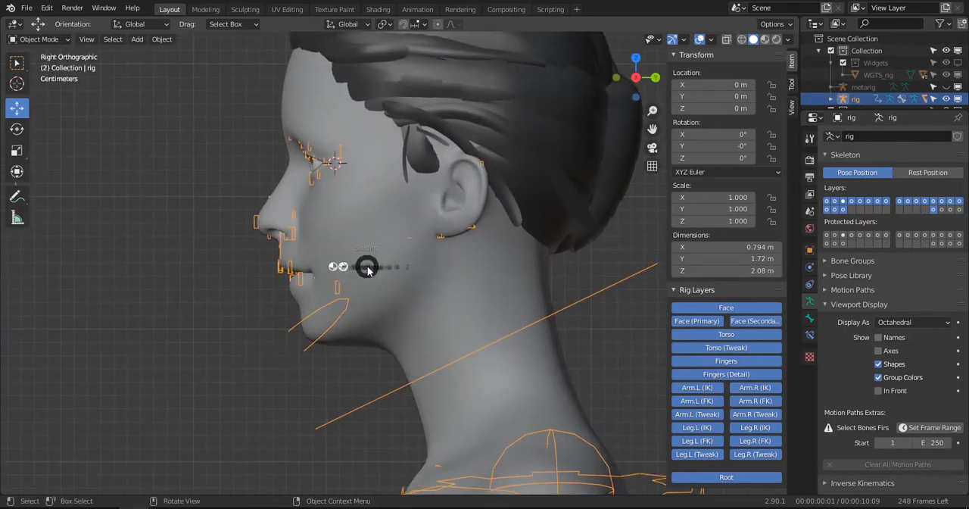
pyautogui.hotkey('shift', 'z')
pyautogui.scroll(4, 292, 278)
pyautogui.click(346, 267)
pyautogui.scroll(-4, 303, 331)
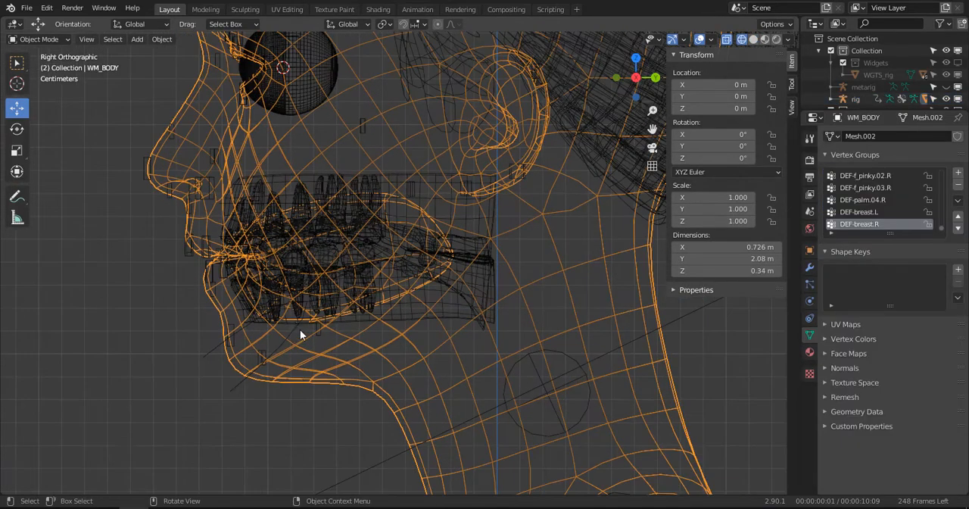
pyautogui.scroll(-2, 394, 274)
pyautogui.scroll(6, 390, 290)
# - Test the jaw by rotating the jaw_master control in Pose Mode to open the mouth, check it in solid shading, and undo the rotation
pyautogui.click(381, 298)
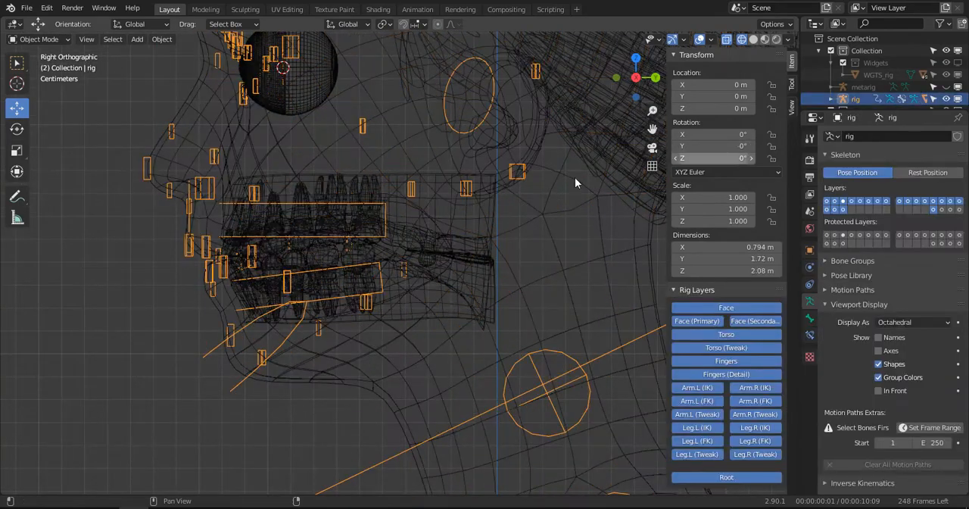
pyautogui.hotkey('ctrl', 'Tab')
pyautogui.click(368, 276)
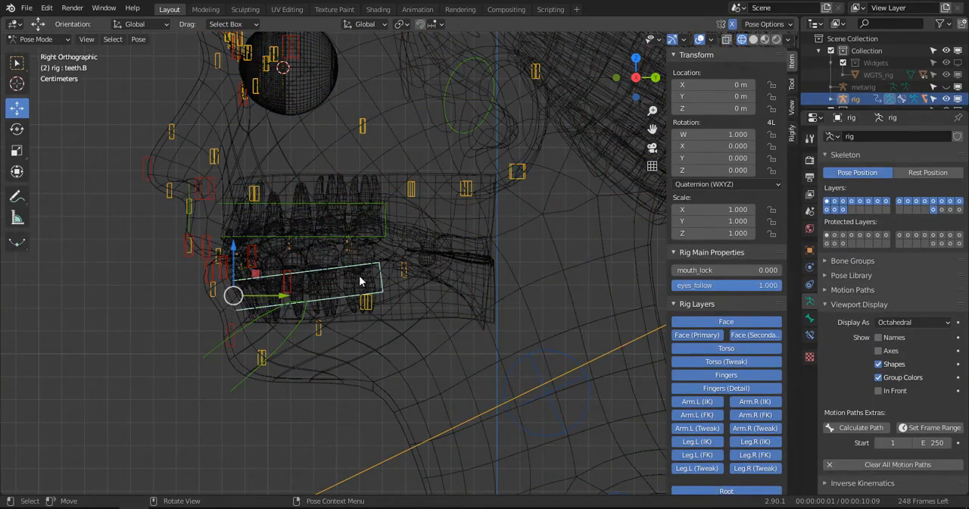
pyautogui.click(245, 379)
pyautogui.scroll(-3, 242, 382)
pyautogui.press('r')
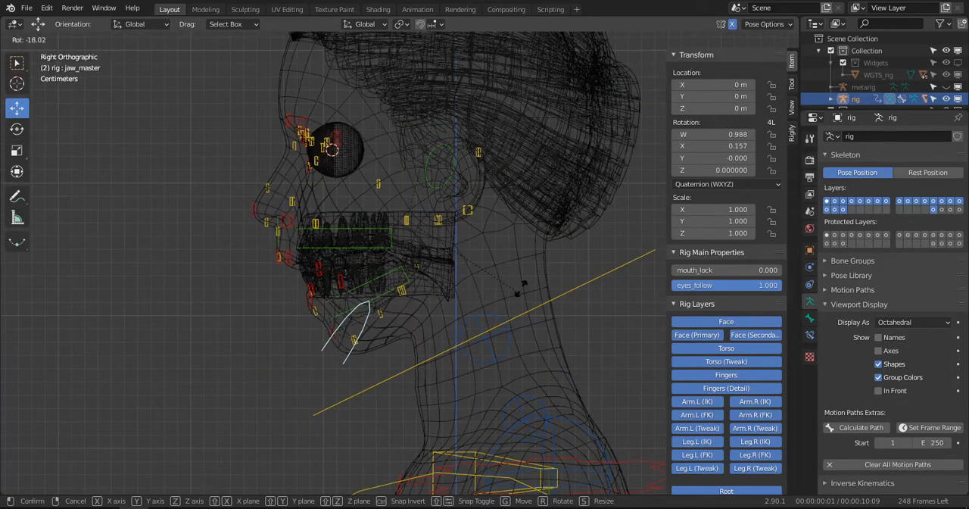
pyautogui.click(520, 281)
pyautogui.press('z')
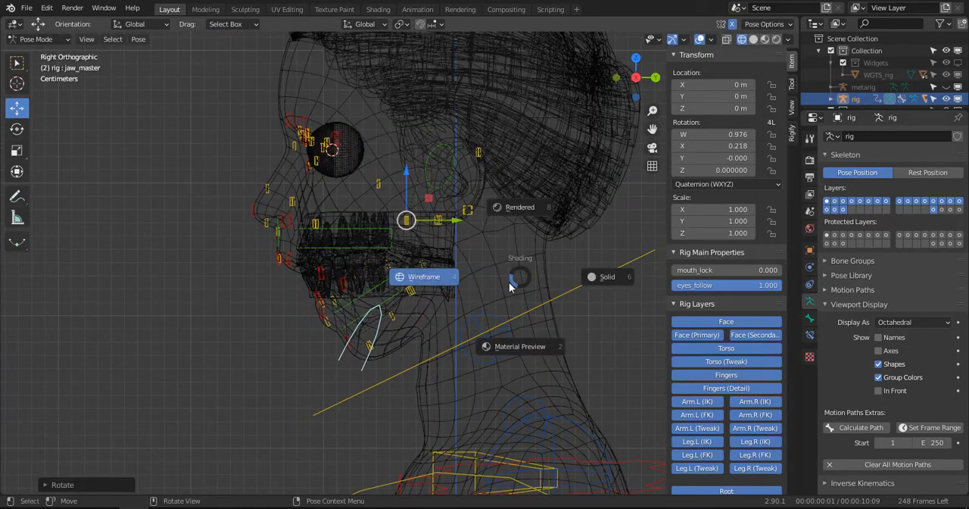
pyautogui.click(598, 277)
pyautogui.moveTo(287, 300)
pyautogui.mouseDown(button='middle')
pyautogui.moveTo(403, 293)
pyautogui.moveTo(305, 268)
pyautogui.moveTo(393, 278)
pyautogui.moveTo(351, 278)
pyautogui.moveTo(373, 267)
pyautogui.moveTo(288, 273)
pyautogui.moveTo(310, 275)
pyautogui.mouseUp(button='middle')
pyautogui.scroll(2, 377, 292)
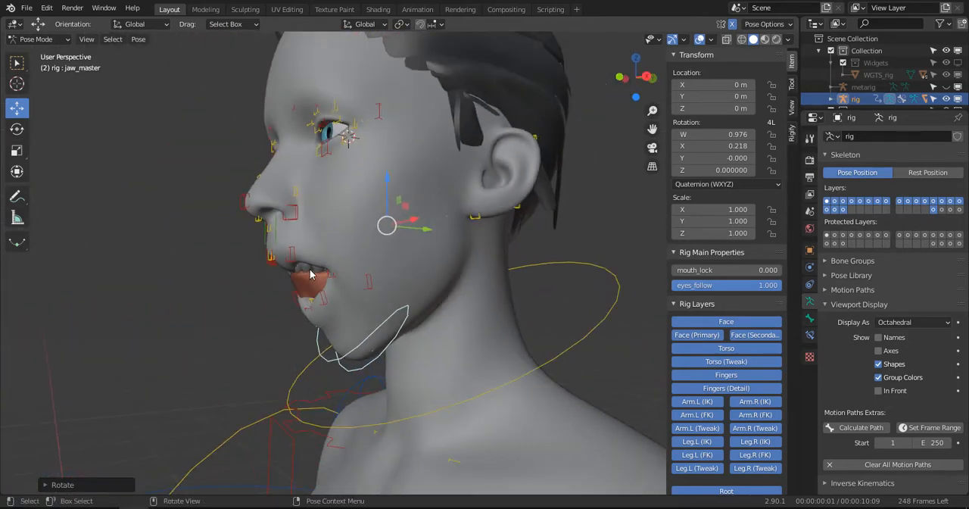
pyautogui.hotkey('ctrl', 'z')
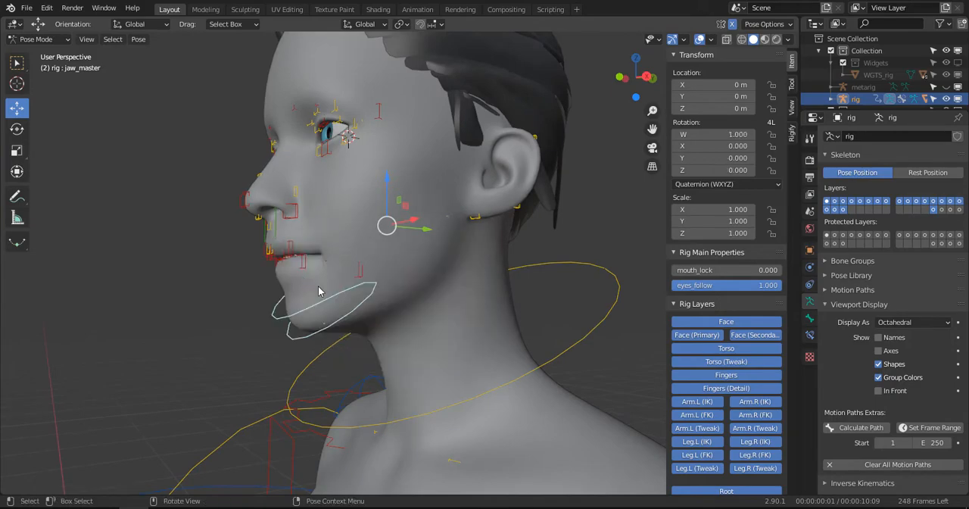
# - Show the model in wireframe and return from Pose Mode to Object Mode
pyautogui.press('z')
pyautogui.click(320, 288)
pyautogui.moveTo(320, 288)
pyautogui.keyDown('ctrl'); pyautogui.mouseDown(button='middle')
pyautogui.moveTo(281, 297)
pyautogui.moveTo(311, 242)
pyautogui.moveTo(350, 270)
pyautogui.moveTo(392, 252)
pyautogui.moveTo(324, 324)
pyautogui.moveTo(334, 155)
pyautogui.mouseUp(button='middle'); pyautogui.keyUp('ctrl')
pyautogui.hotkey('ctrl', 'Tab')
pyautogui.scroll(-5, 297, 296)
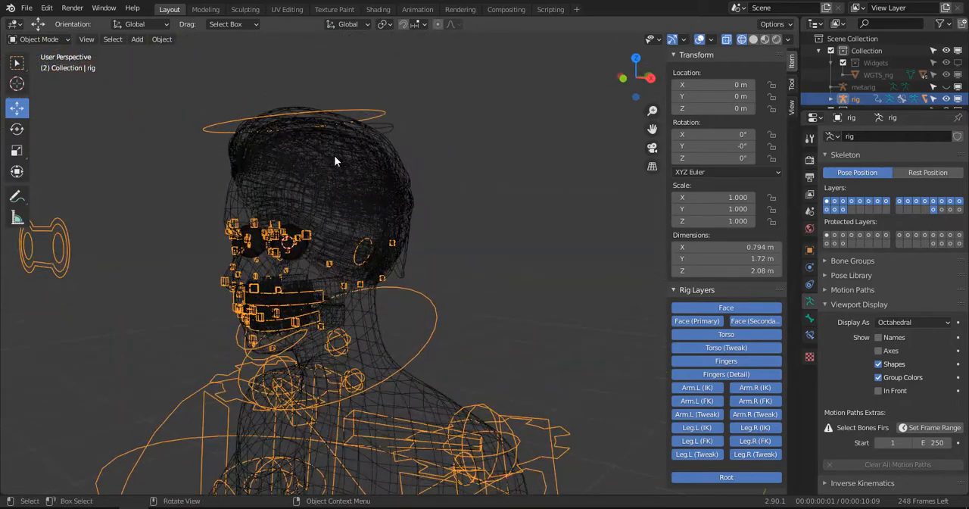
# - In solid shading, parent the hair mesh WM_HAIR to the rig using Armature Deform With Empty Groups
pyautogui.click(334, 155)
pyautogui.press('KP_Decimal')
pyautogui.scroll(2, 313, 213)
pyautogui.press('z')
pyautogui.click(377, 220)
pyautogui.moveTo(312, 222); pyautogui.dragTo(366, 218, button='middle')
pyautogui.scroll(-4, 252, 178)
pyautogui.scroll(3, 293, 205)
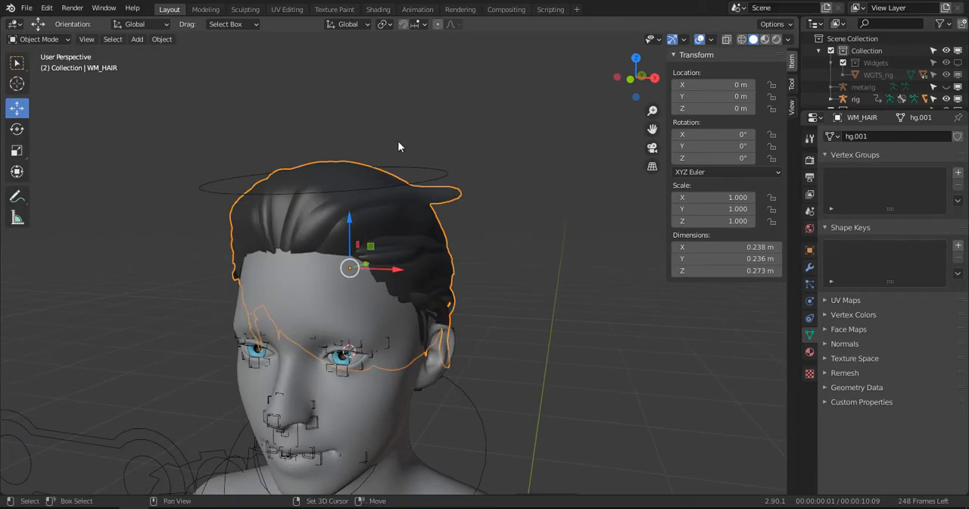
pyautogui.keyDown('shift'); pyautogui.click(432, 174); pyautogui.keyUp('shift')
pyautogui.hotkey('ctrl', 'p')
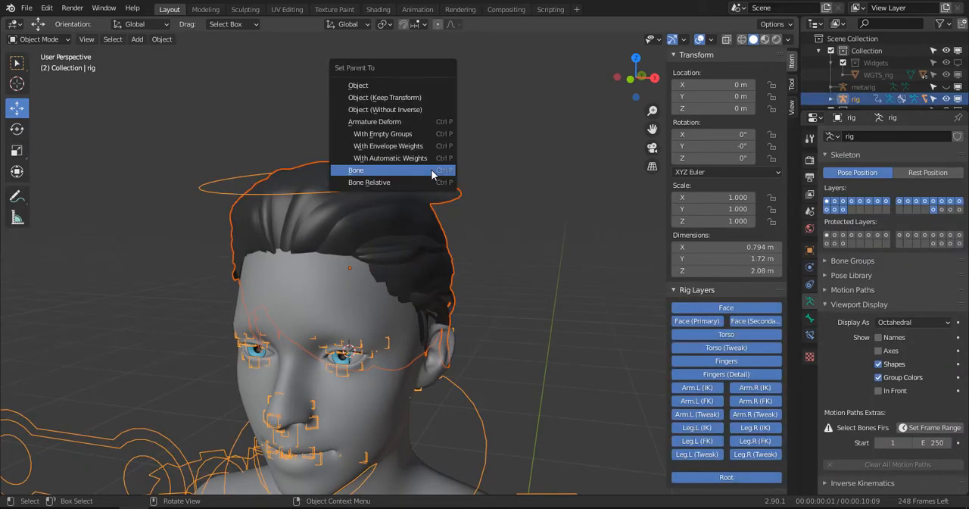
pyautogui.click(409, 137)
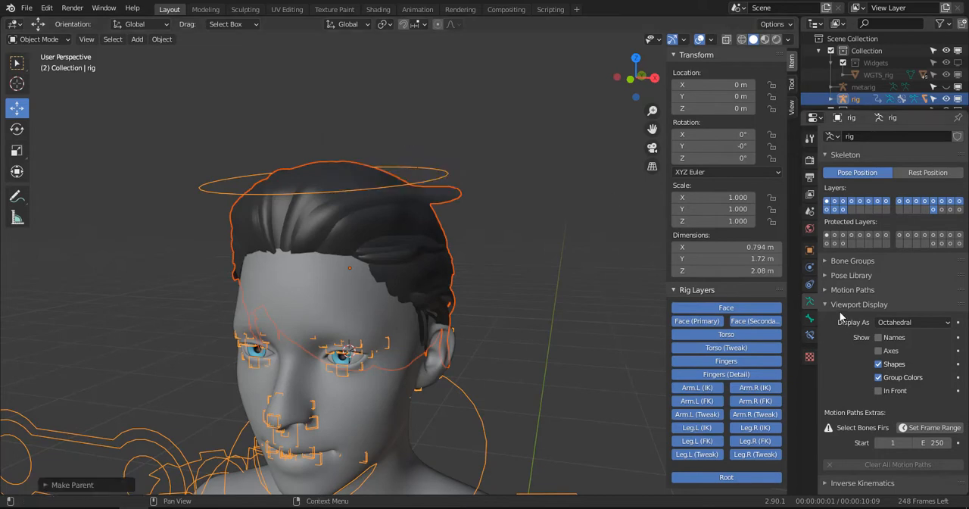
# - Check the vertex groups and other properties of the hair mesh WM_HAIR
pyautogui.click(810, 250)
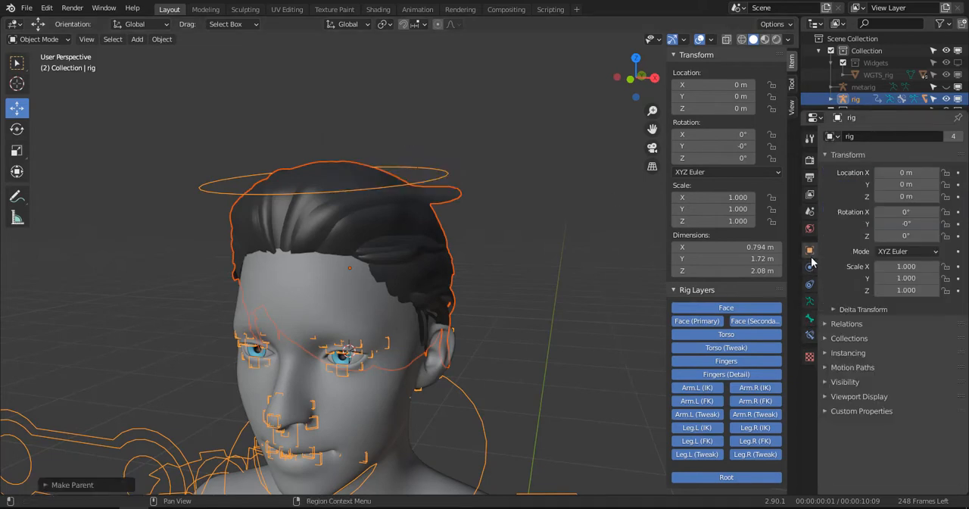
pyautogui.click(446, 236)
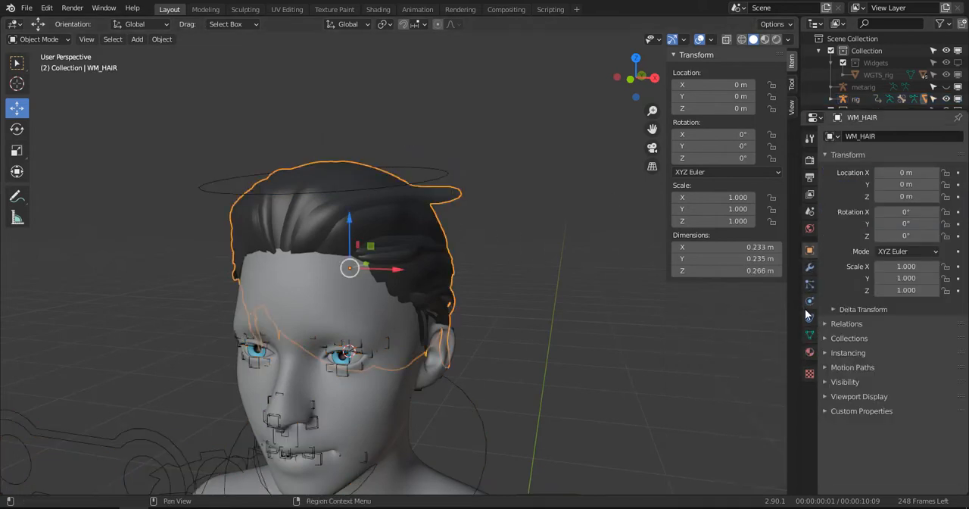
pyautogui.click(810, 334)
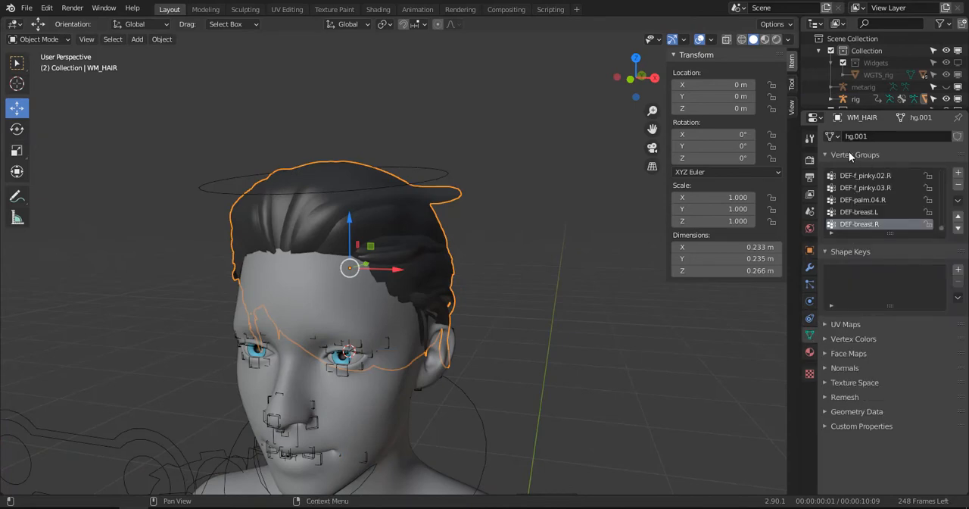
pyautogui.click(849, 152)
pyautogui.click(811, 283)
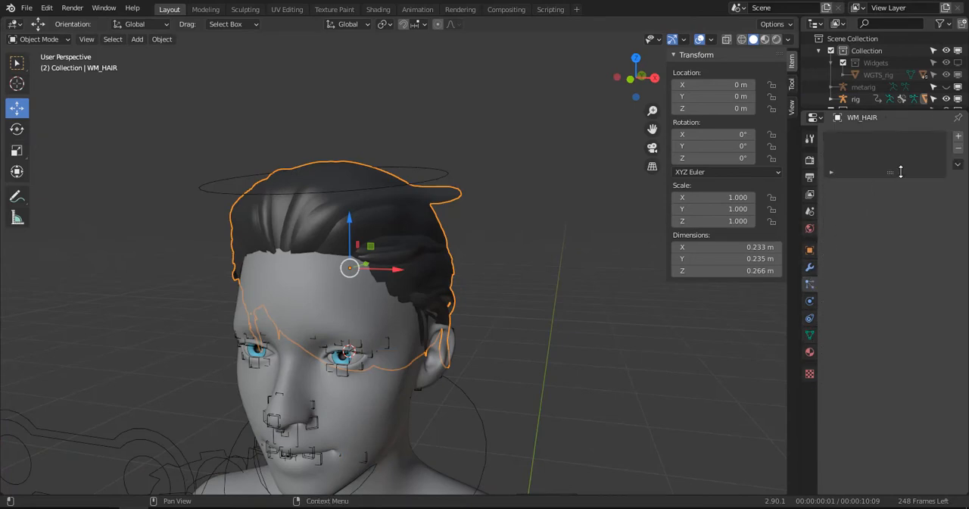
# - Collapse the hair's Subdivision and Armature modifiers and add a Data Transfer modifier
pyautogui.click(810, 267)
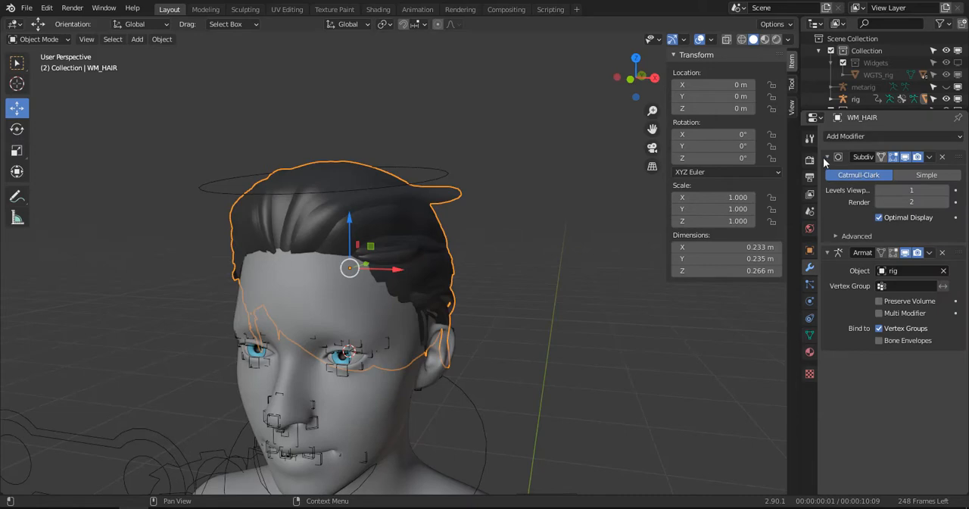
pyautogui.moveTo(826, 157); pyautogui.dragTo(825, 182)
pyautogui.click(873, 136)
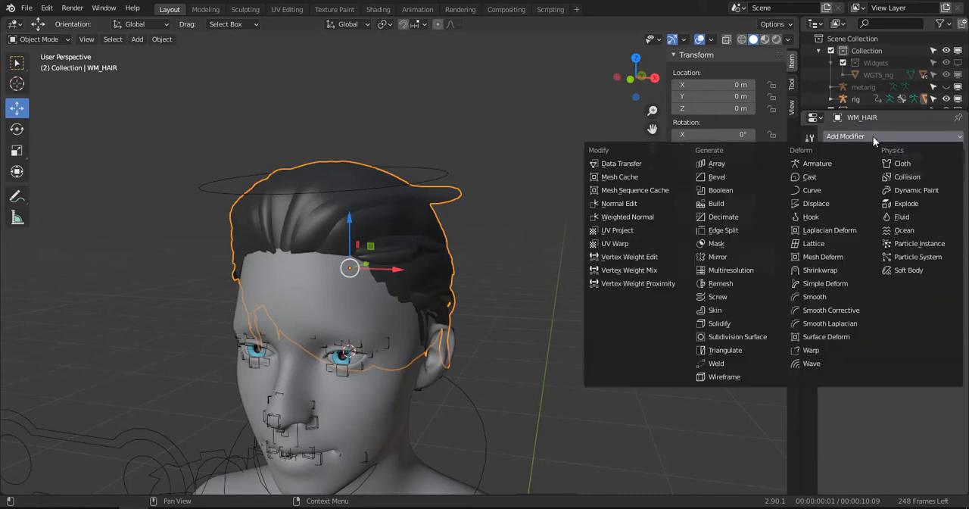
pyautogui.click(652, 164)
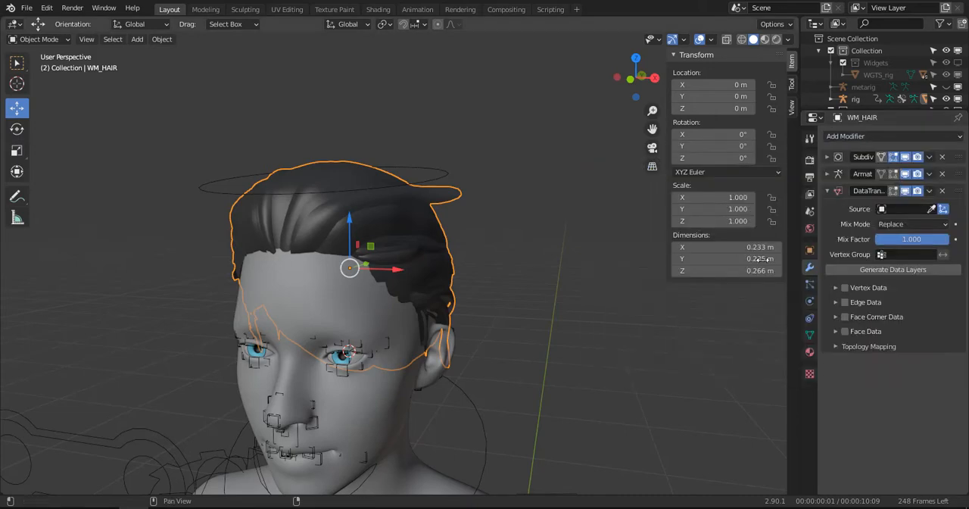
# - Enable Vertex Data with Vertex Groups in the Data Transfer modifier, set WM_BODY as its source, and apply the modifier
pyautogui.click(845, 287)
pyautogui.click(837, 290)
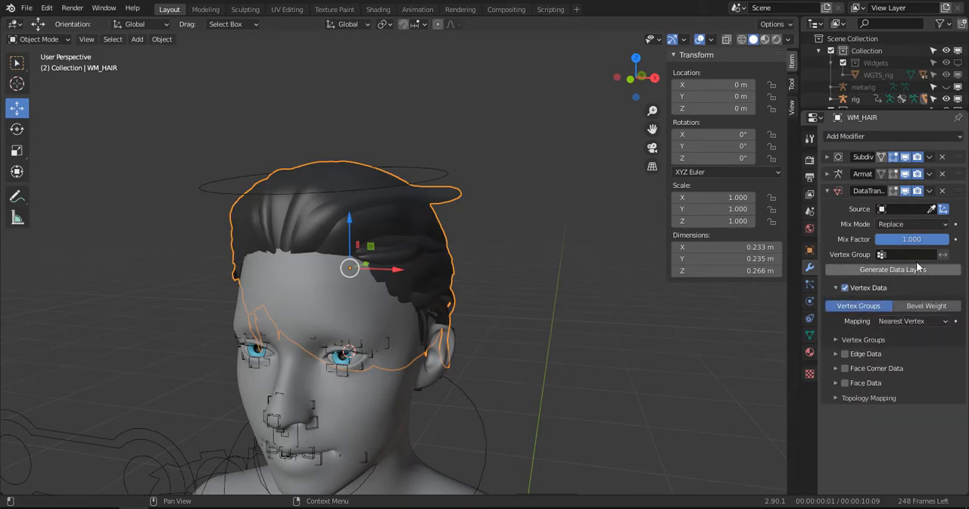
pyautogui.click(933, 208)
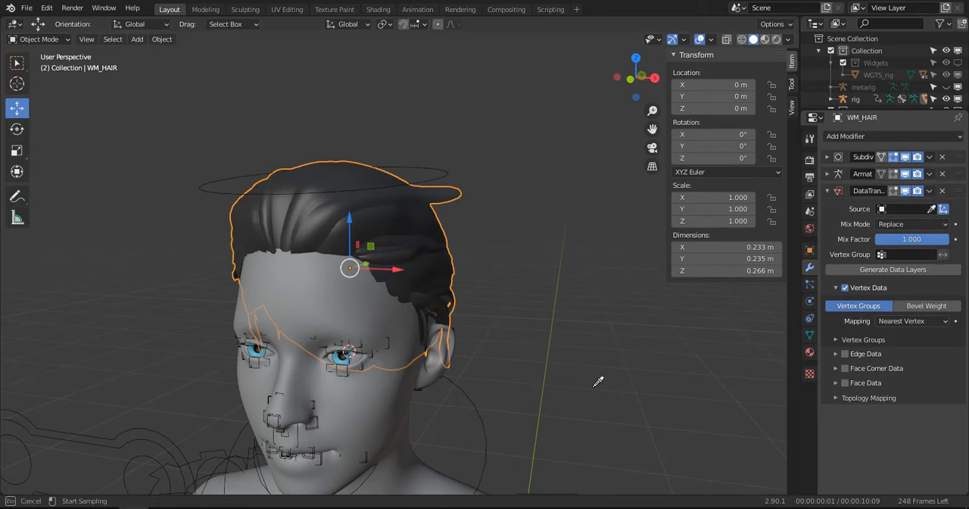
pyautogui.click(416, 449)
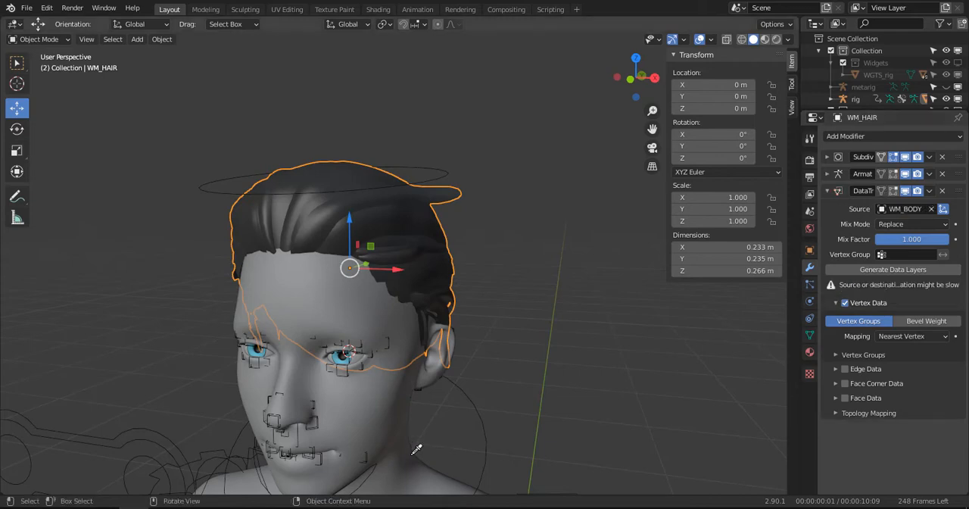
pyautogui.click(930, 191)
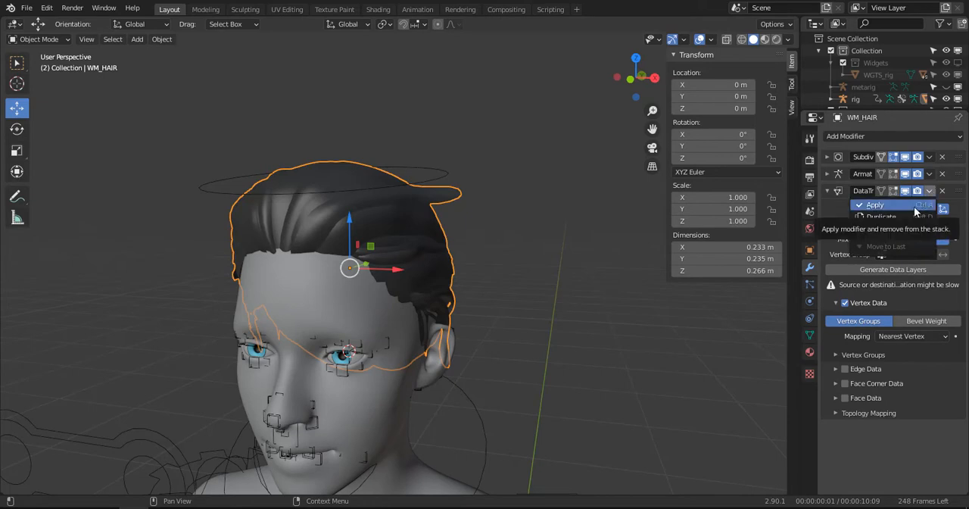
pyautogui.click(912, 206)
# - Select the rig, enter Pose Mode and select the head control above the hair
pyautogui.scroll(-4, 504, 312)
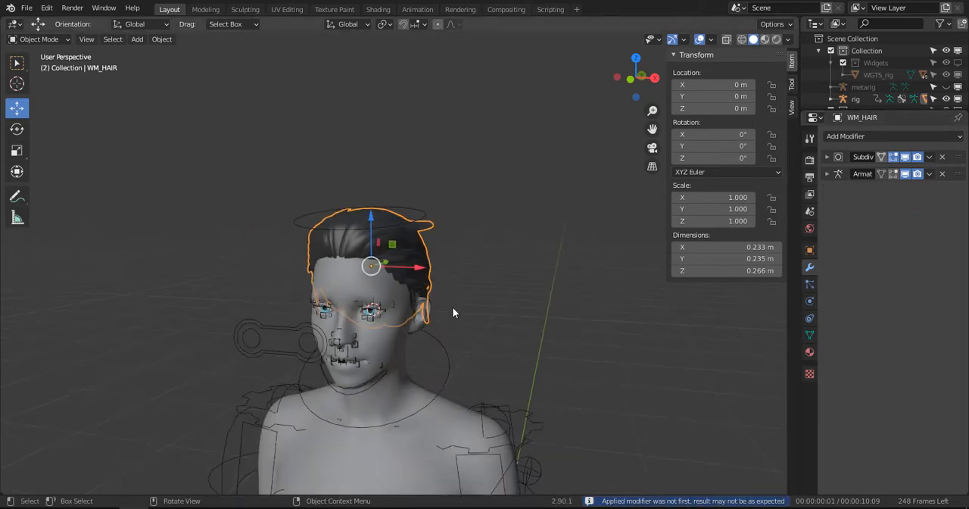
pyautogui.click(403, 218)
pyautogui.click(421, 217)
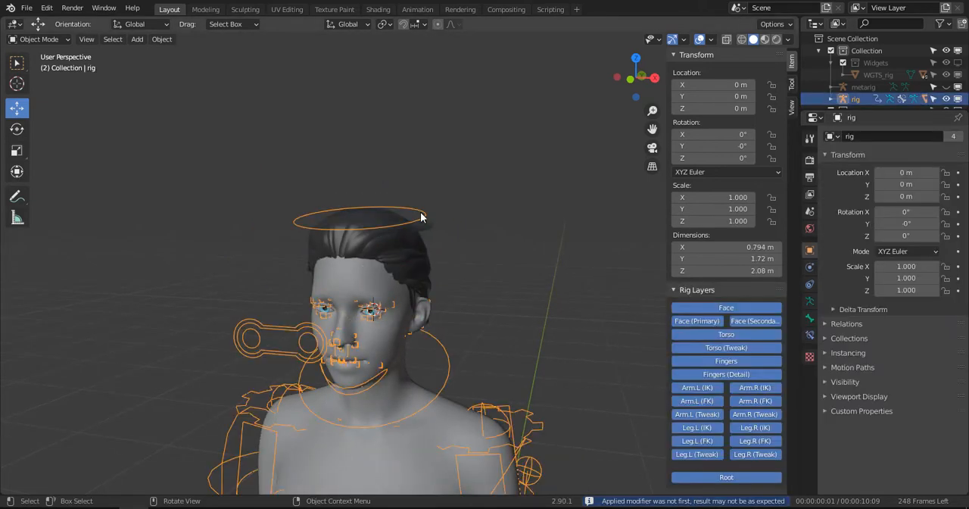
pyautogui.hotkey('ctrl', 'Tab')
pyautogui.click(416, 222)
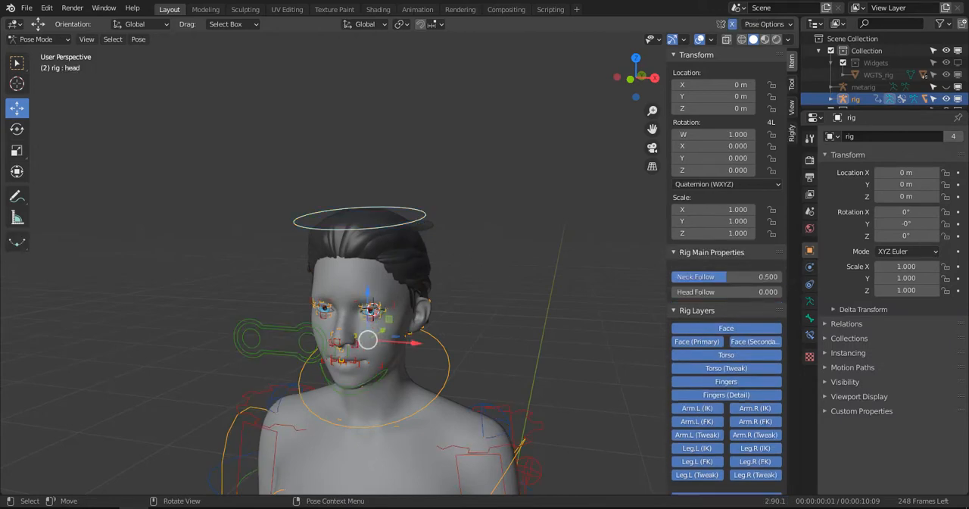
# - Test the hair by rotating the head control from different views, and cancel each rotation
pyautogui.press('r')
pyautogui.rightClick(595, 379)
pyautogui.moveTo(590, 376); pyautogui.dragTo(512, 307, button='middle')
pyautogui.press('r')
pyautogui.rightClick(544, 470)
pyautogui.press('r')
pyautogui.rightClick(611, 311)
# - Tilt the head control forward to a quaternion rotation of about W 0.942, X 0.315, and inspect how the hair deforms
pyautogui.moveTo(606, 309); pyautogui.dragTo(508, 249, button='middle')
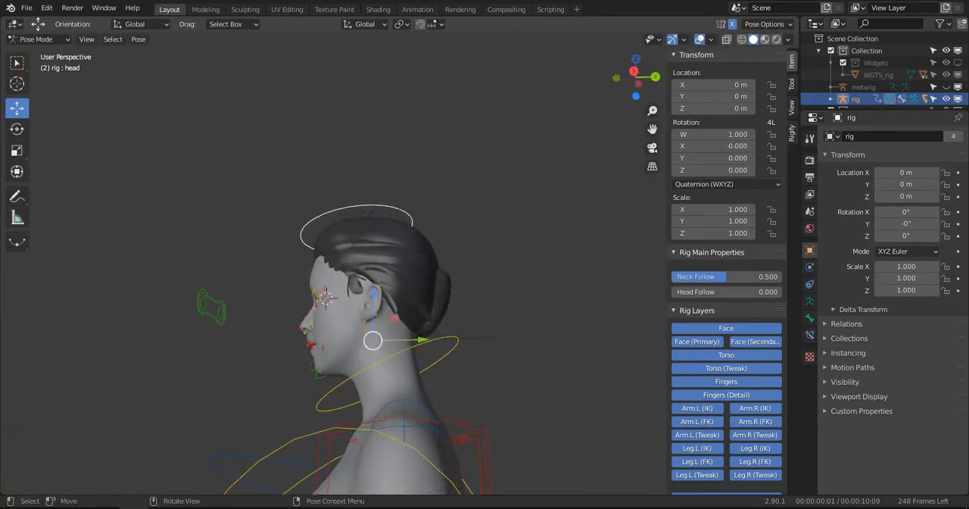
pyautogui.press('r')
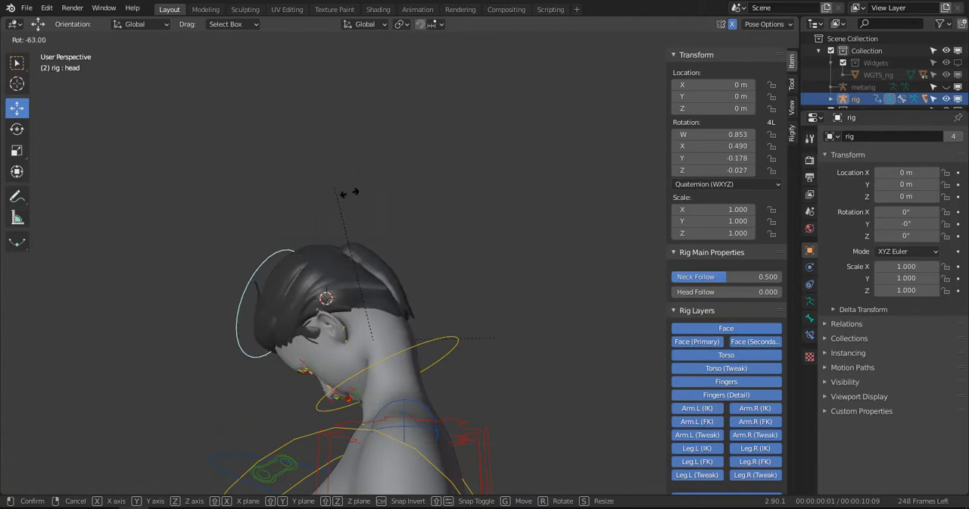
pyautogui.click(396, 200)
pyautogui.moveTo(403, 311); pyautogui.dragTo(402, 293, button='middle')
pyautogui.scroll(2, 402, 300)
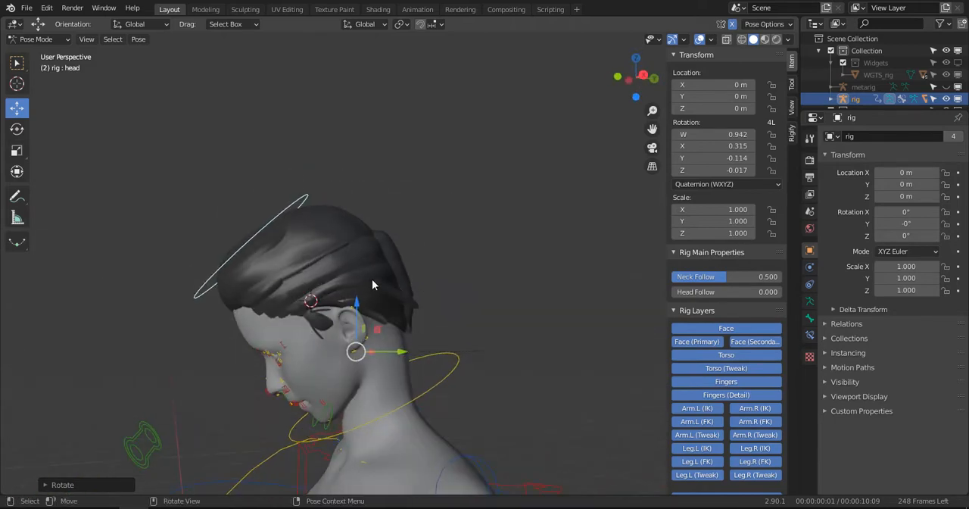
# - Return to Object Mode, select WM_HAIR and display its vertex groups in an enlarged list
pyautogui.hotkey('ctrl', 'Tab')
pyautogui.click(357, 250)
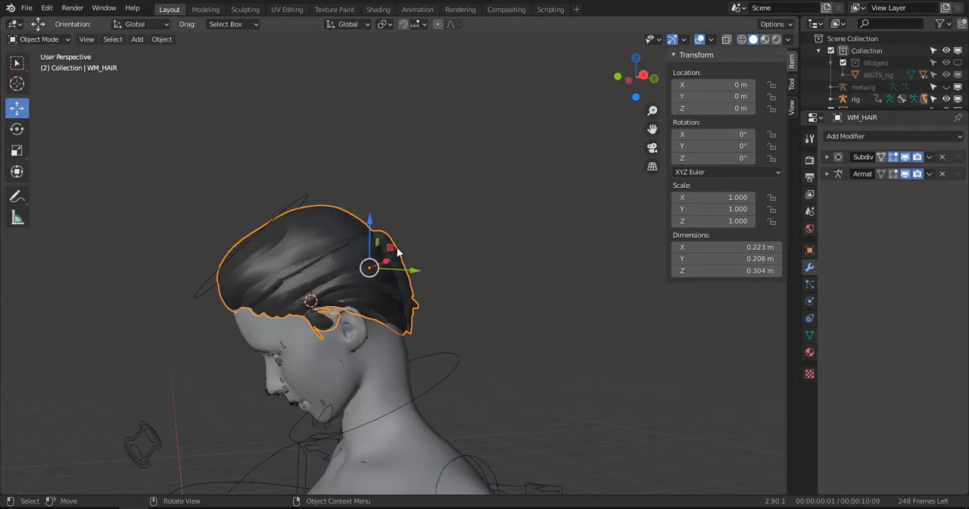
pyautogui.click(809, 334)
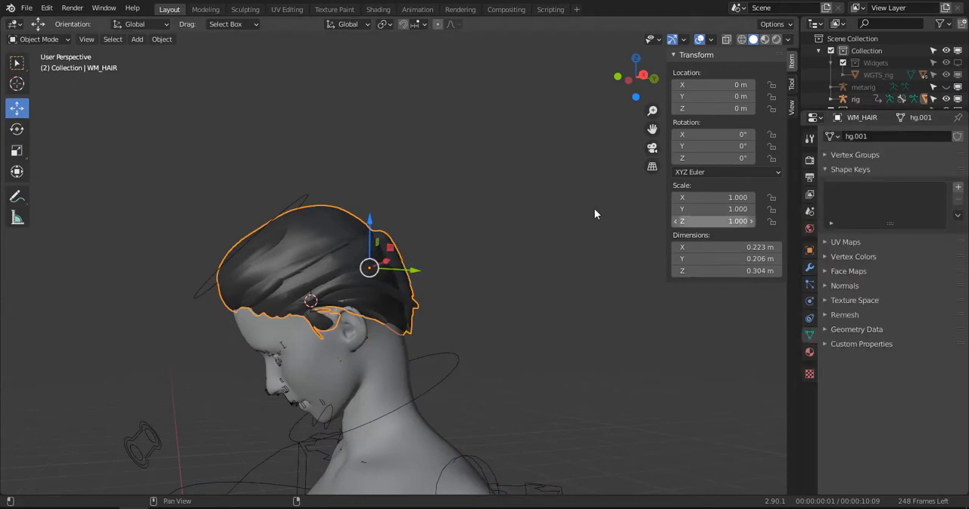
pyautogui.click(303, 199)
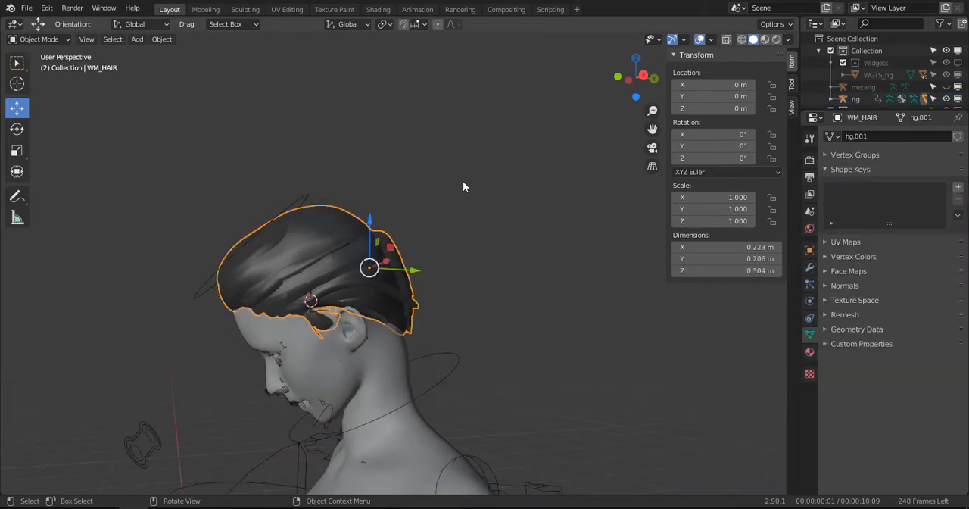
pyautogui.click(854, 155)
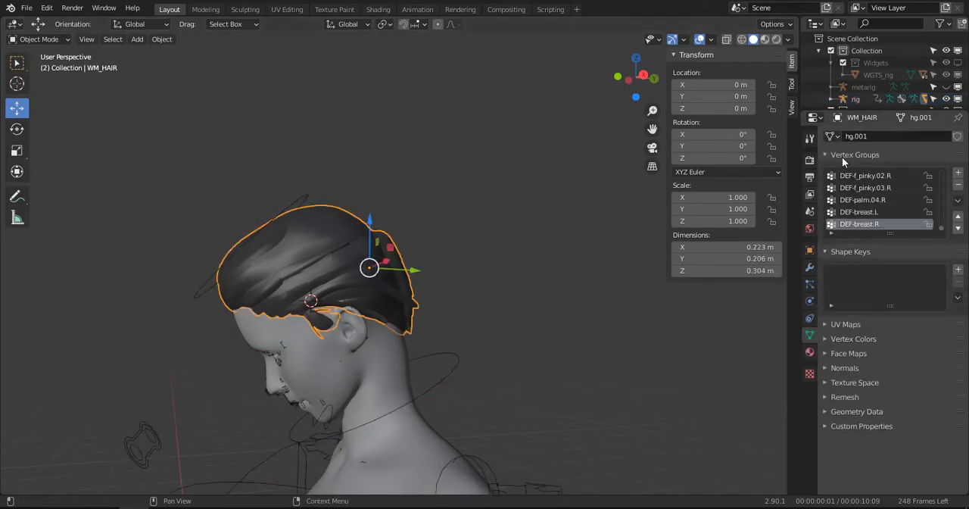
pyautogui.moveTo(892, 233); pyautogui.dragTo(840, 309)
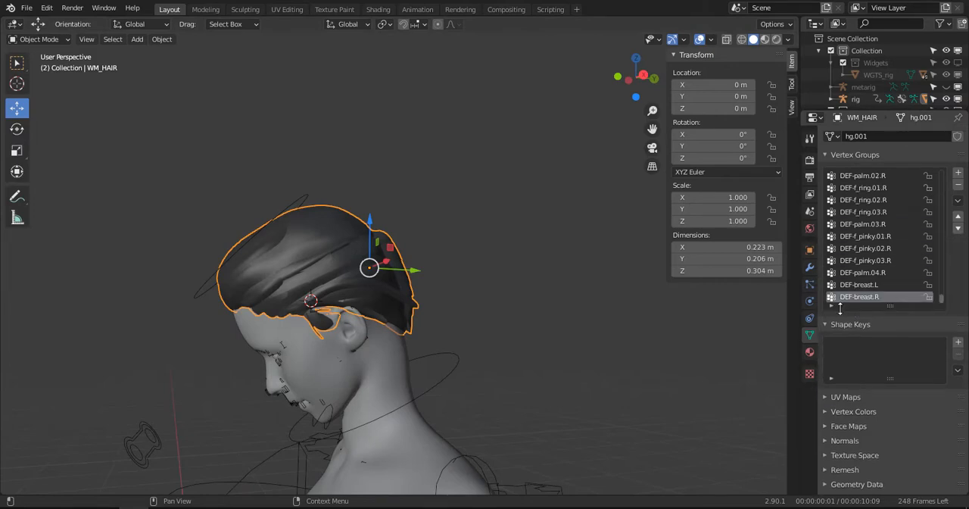
# - Filter the hair's vertex groups by "spine" and lock DEF-spine.006
pyautogui.click(833, 306)
pyautogui.click(842, 317)
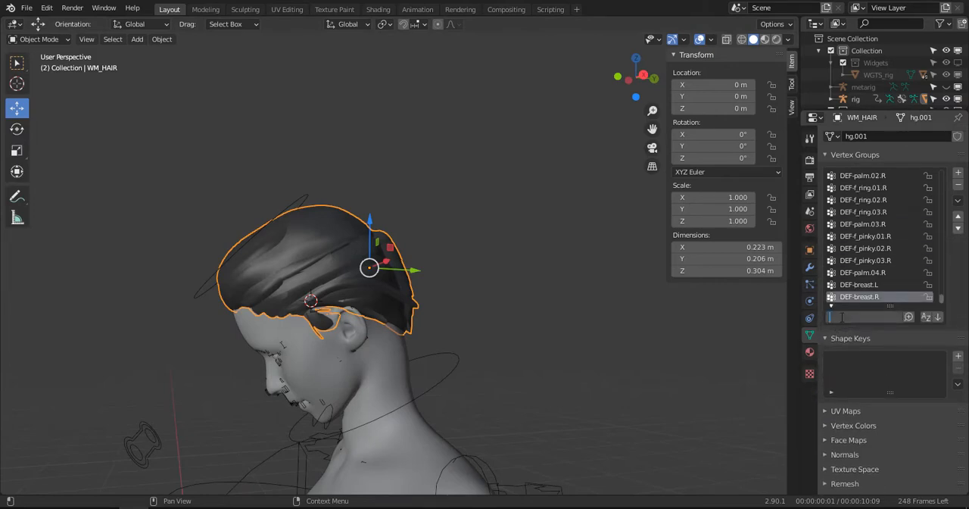
pyautogui.write('spin')
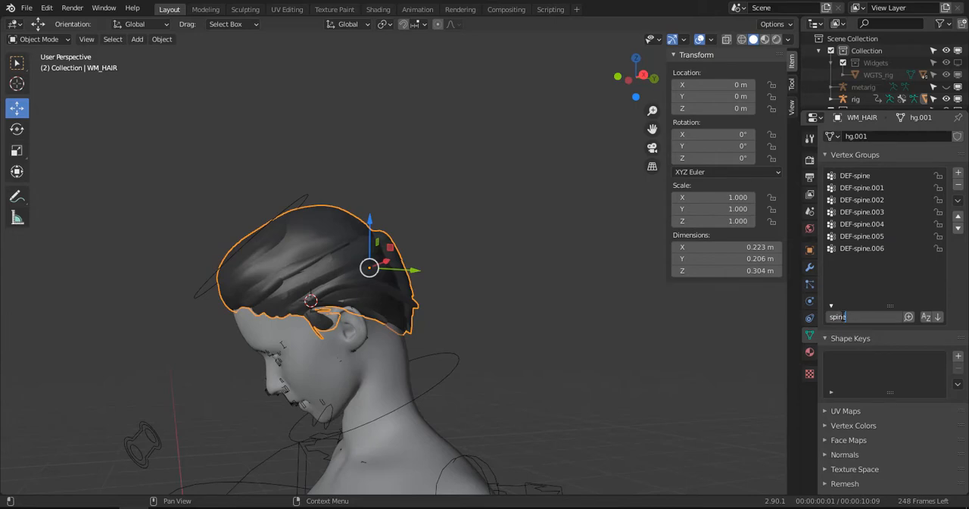
pyautogui.write('e')
pyautogui.press('Return')
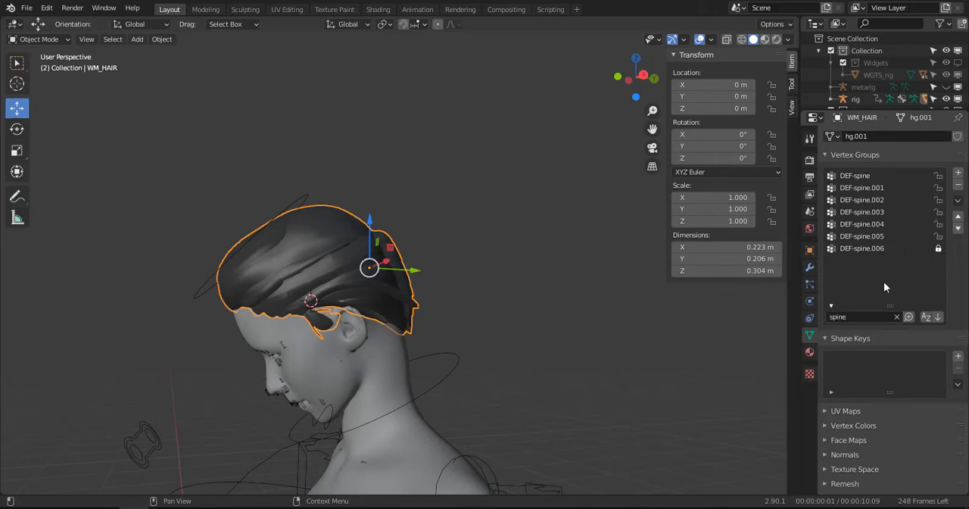
# - Clear the name filter on the hair's vertex groups and open the additional vertex group operations
pyautogui.click(897, 317)
pyautogui.click(959, 202)
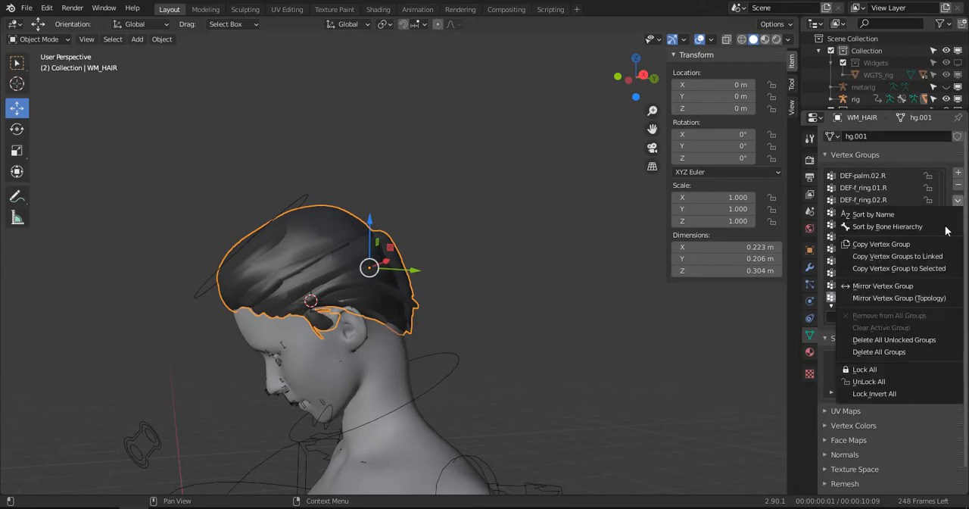
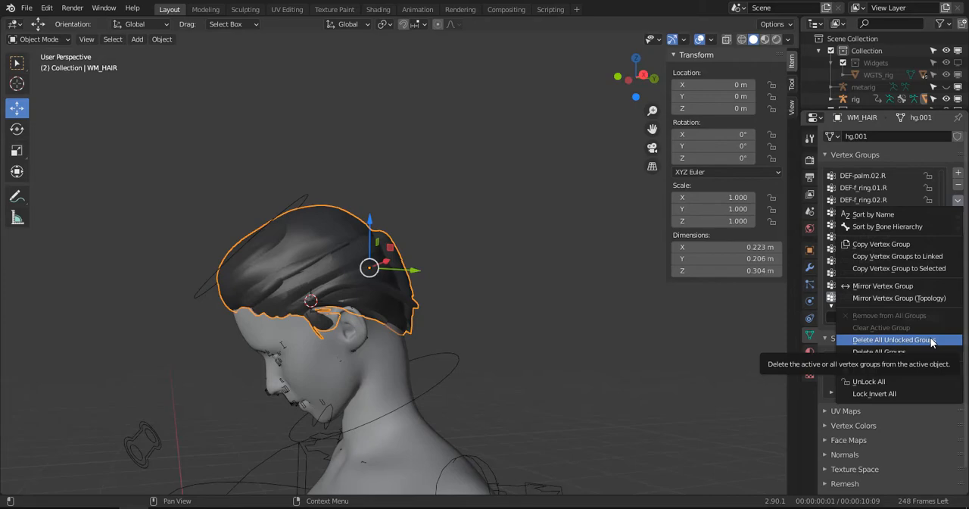
# - Delete all unlocked vertex groups from WM_HAIR and unlock DEF-spine.006
pyautogui.click(933, 340)
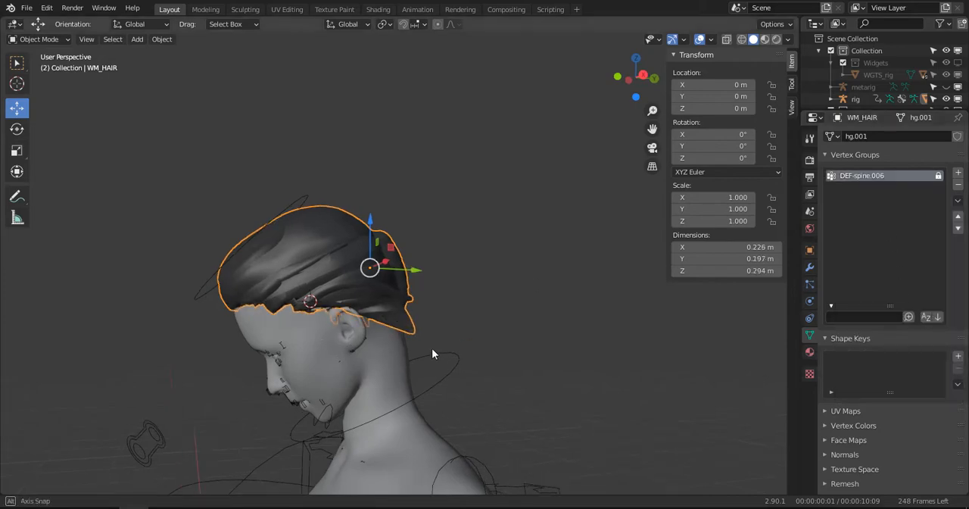
pyautogui.moveTo(432, 353); pyautogui.dragTo(455, 409, button='middle')
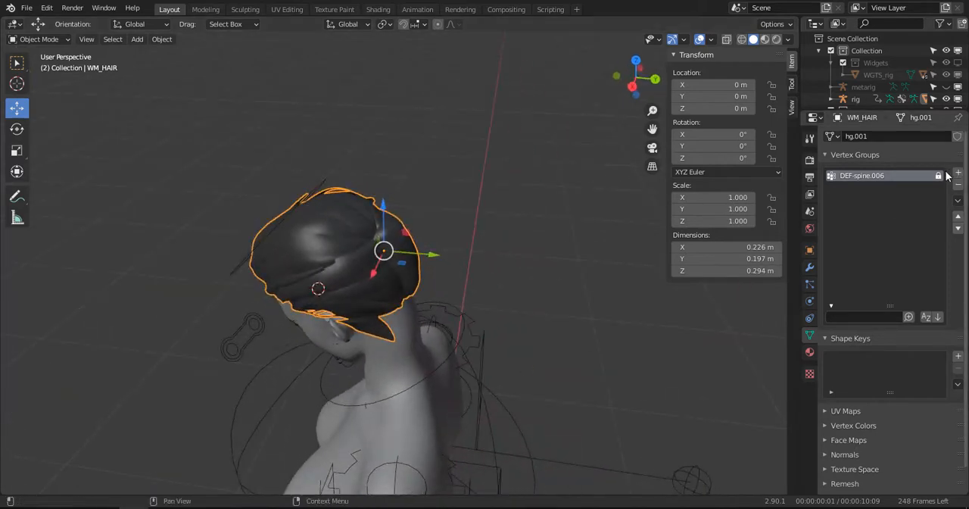
pyautogui.click(939, 177)
# - Select the rig, enter Pose Mode and clear the head control's rotation
pyautogui.moveTo(424, 227); pyautogui.dragTo(273, 230, button='middle')
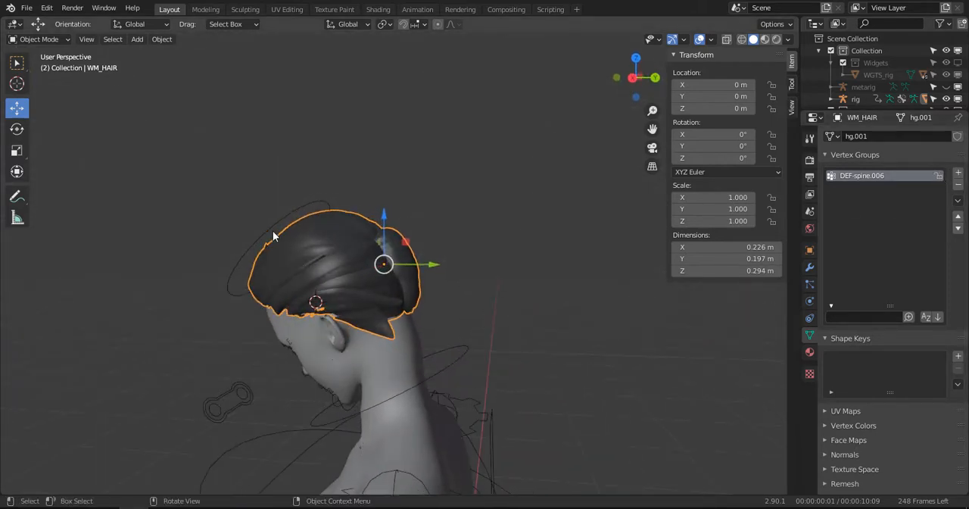
pyautogui.click(273, 222)
pyautogui.hotkey('ctrl', 'Tab')
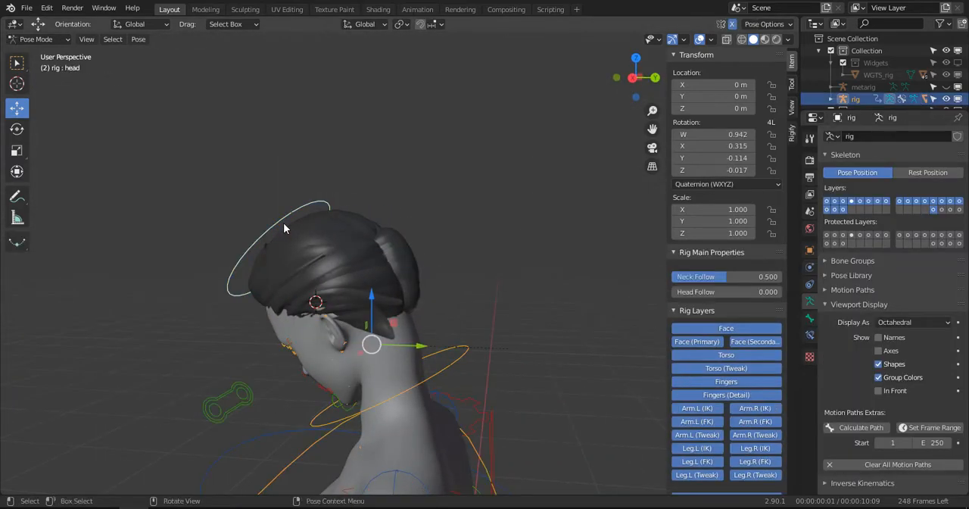
pyautogui.hotkey('alt', 'r')
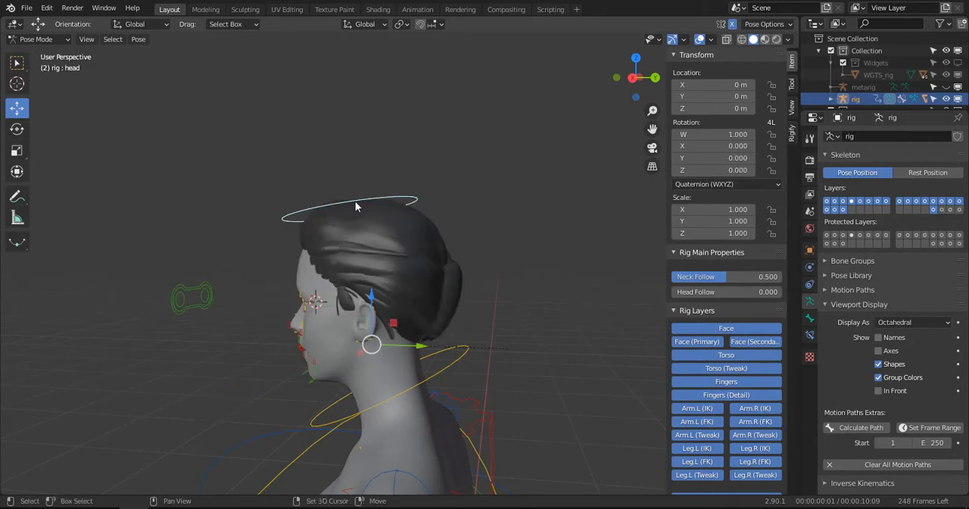
# - Rotate the head control freely with the Rotate tool to check how the hair follows, and clear its rotation
pyautogui.hotkey('shift', 'space')
pyautogui.click(326, 215)
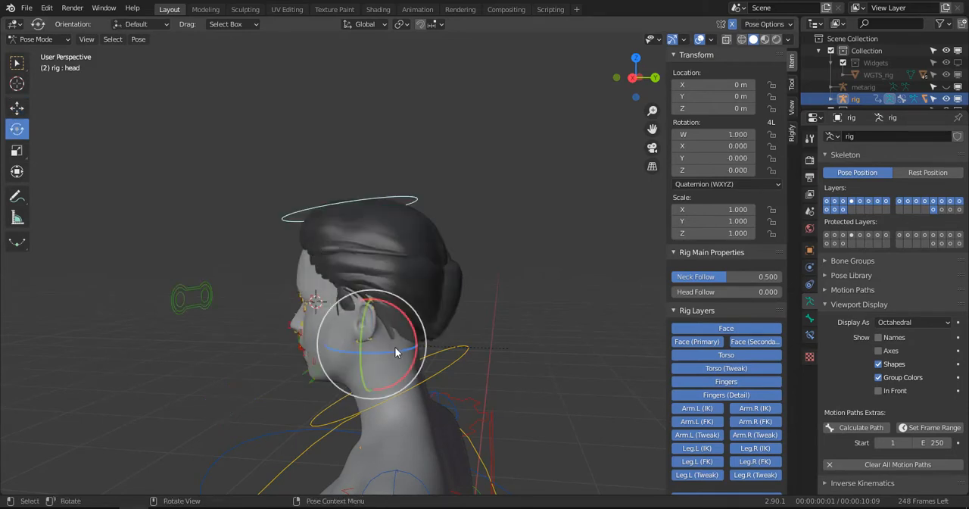
pyautogui.moveTo(401, 307)
pyautogui.mouseDown()
pyautogui.moveTo(446, 280)
pyautogui.moveTo(441, 292)
pyautogui.moveTo(399, 270)
pyautogui.moveTo(388, 297)
pyautogui.mouseUp()
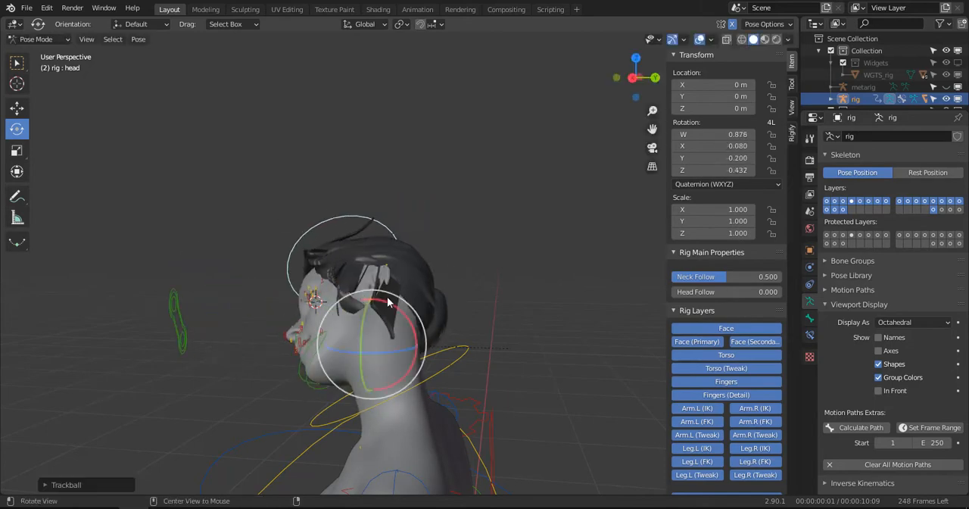
pyautogui.moveTo(389, 296); pyautogui.dragTo(376, 263, button='middle')
pyautogui.hotkey('alt', 'r')
# - Select the whole WM_HAIR mesh in Edit Mode with wireframe shading and assign it to DEF-spine.006 at weight 1.000
pyautogui.hotkey('ctrl', 'Tab')
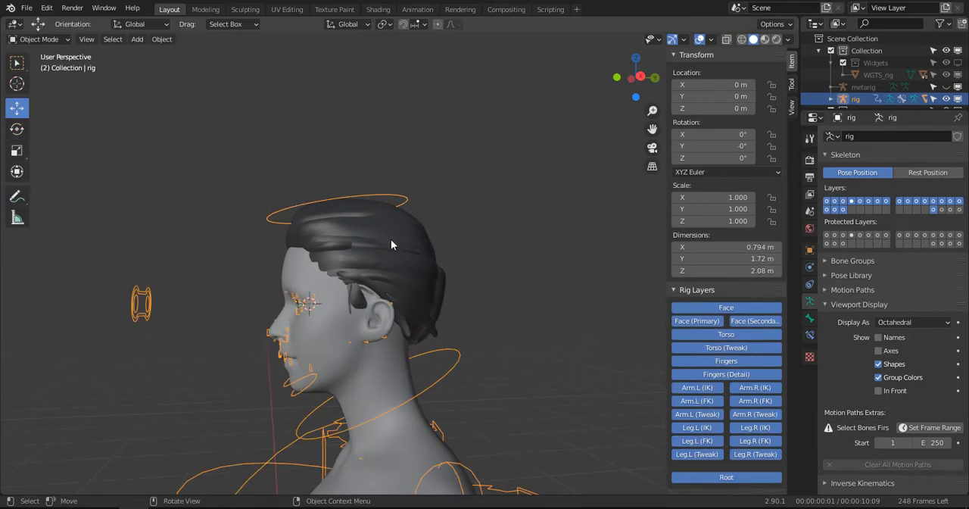
pyautogui.click(391, 239)
pyautogui.press('Tab')
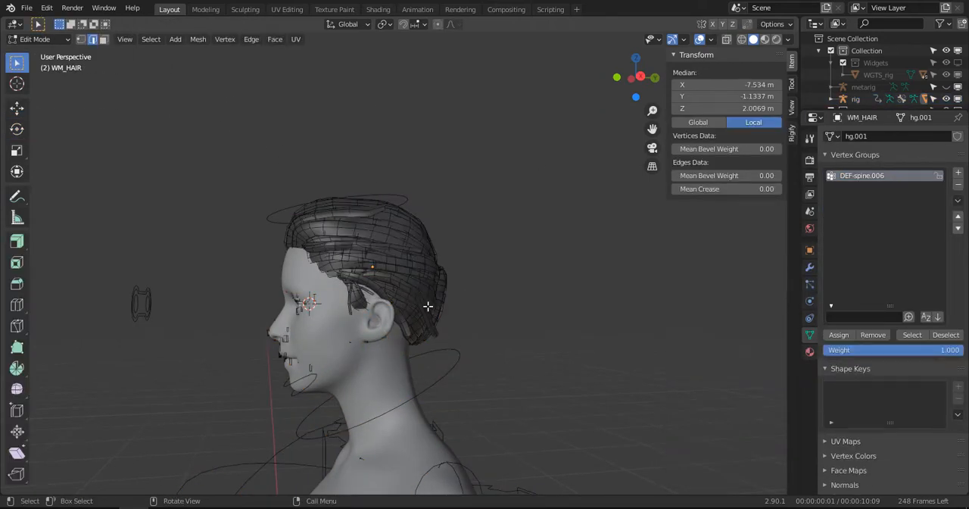
pyautogui.moveTo(427, 305); pyautogui.dragTo(391, 292, button='middle')
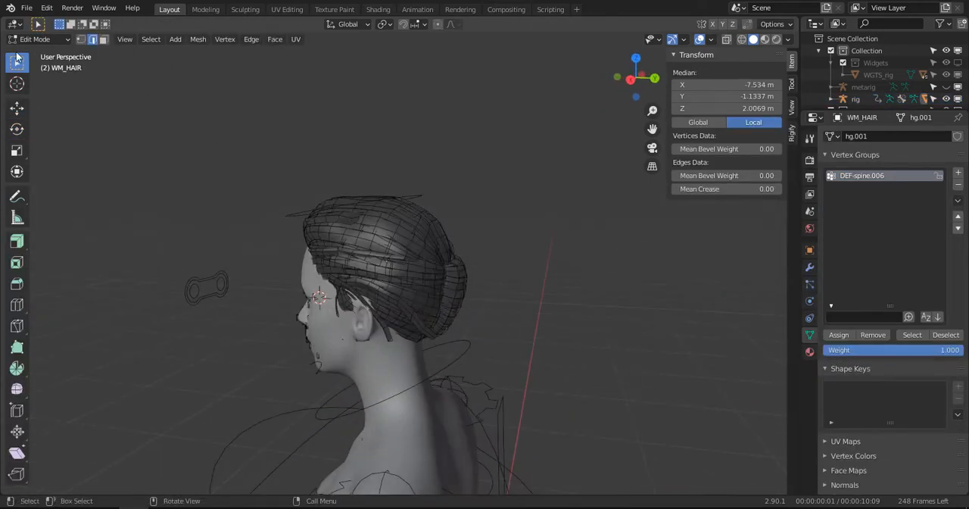
pyautogui.press('z')
pyautogui.click(325, 190)
pyautogui.press('a')
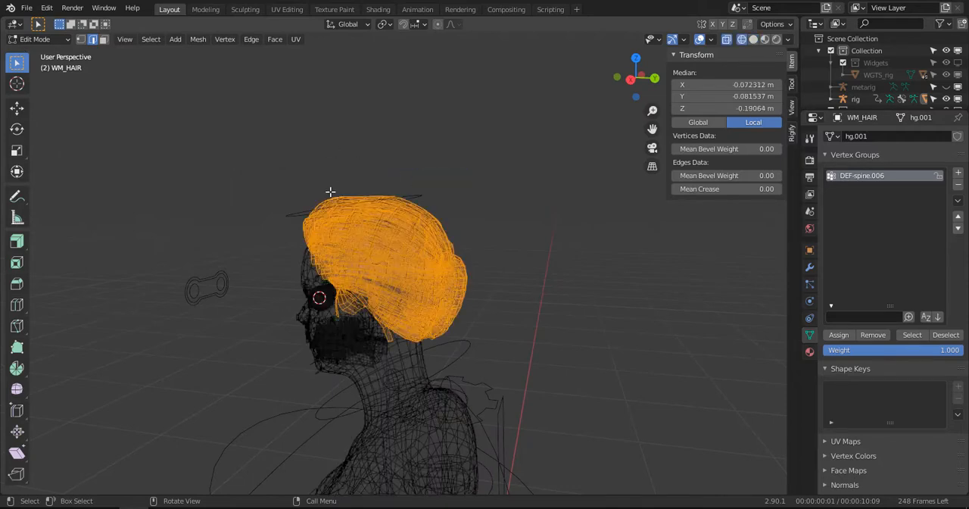
pyautogui.moveTo(331, 192); pyautogui.dragTo(703, 232, button='middle')
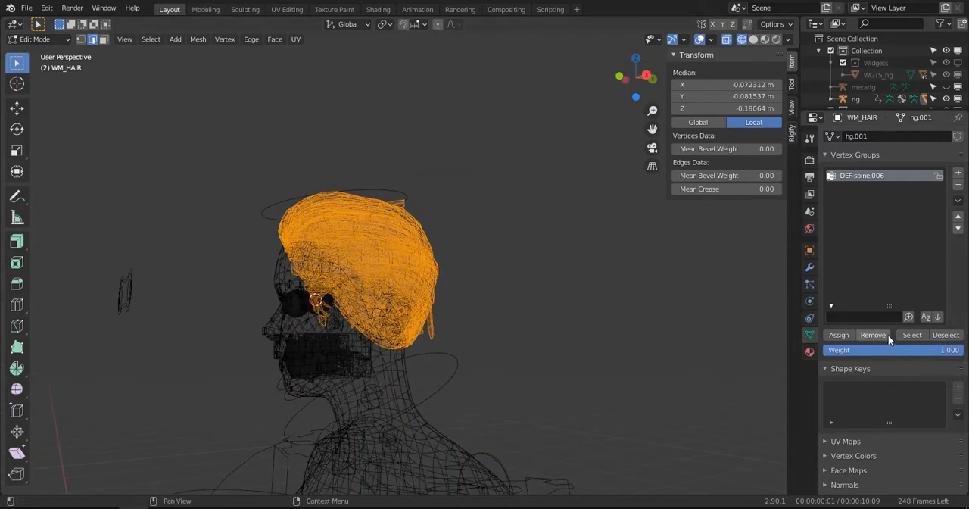
pyautogui.click(839, 334)
# - Restore solid shading and return the hair to Object Mode
pyautogui.press('z')
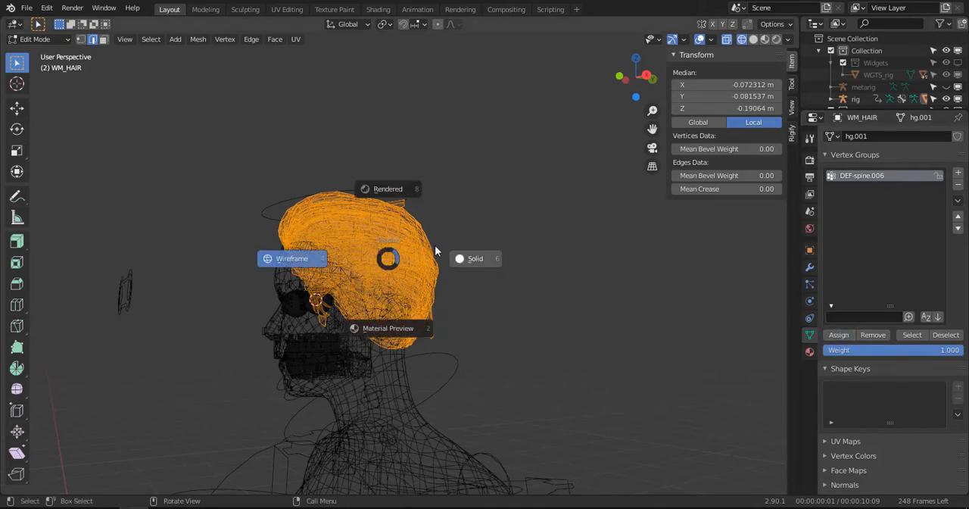
pyautogui.click(395, 257)
pyautogui.hotkey('ctrl', 'Tab')
pyautogui.click(374, 192)
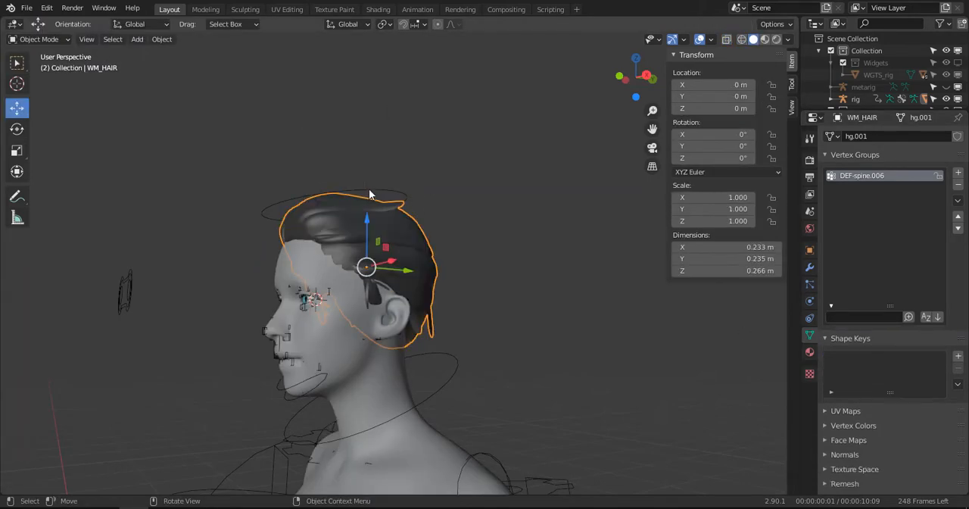
# - Pose the head control to about W 0.912, X -0.352, Y -0.010, Z 0.210 to test the hair, and clear the rotation
pyautogui.click(436, 244)
pyautogui.hotkey('ctrl', 'Tab')
pyautogui.moveTo(372, 356); pyautogui.dragTo(438, 304)
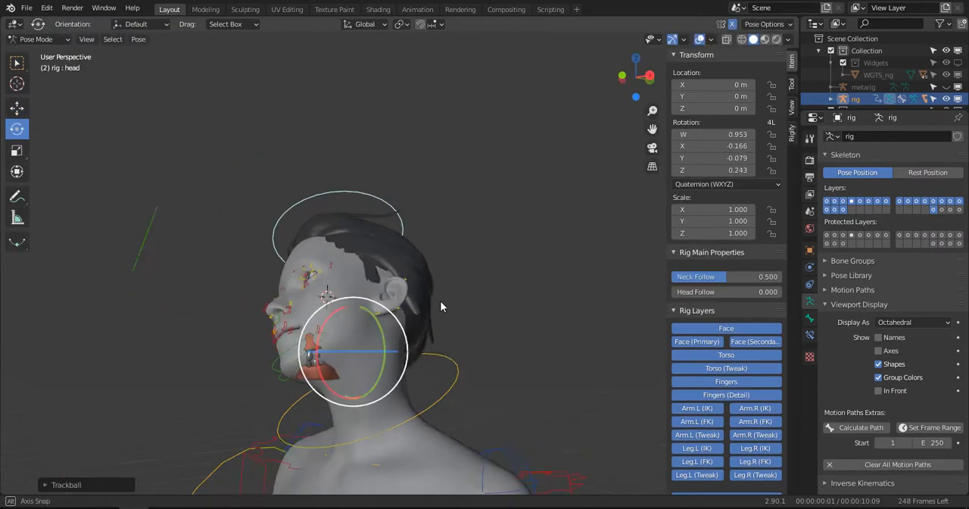
pyautogui.moveTo(409, 334); pyautogui.dragTo(463, 319)
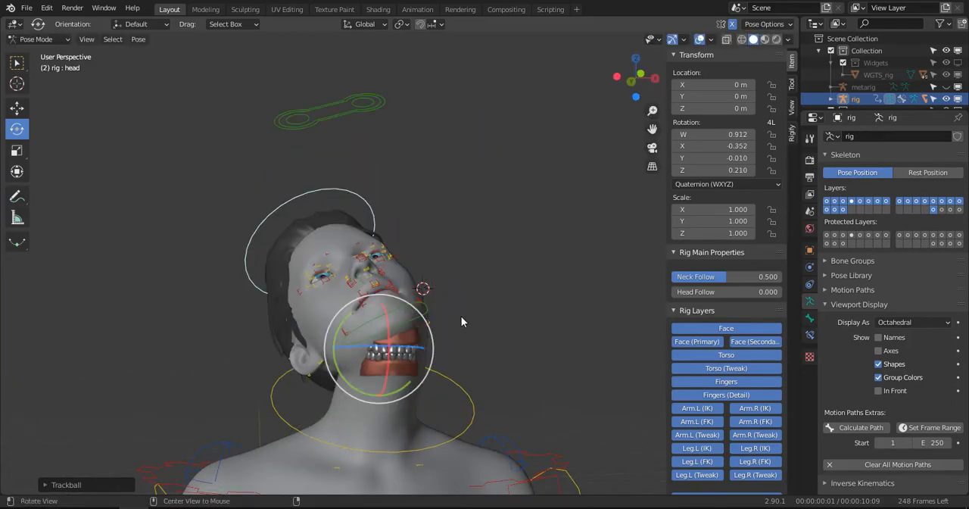
pyautogui.hotkey('alt', 'r')
# - Save the file and display the mouth area close up in right orthographic view with wireframe shading
pyautogui.scroll(-3, 469, 303)
pyautogui.keyDown('shift'); pyautogui.moveTo(479, 293); pyautogui.dragTo(471, 273, button='middle'); pyautogui.keyUp('shift')
pyautogui.scroll(4, 362, 247)
pyautogui.scroll(2, 322, 263)
pyautogui.hotkey('ctrl', 's')
pyautogui.scroll(4, 442, 219)
pyautogui.press('z')
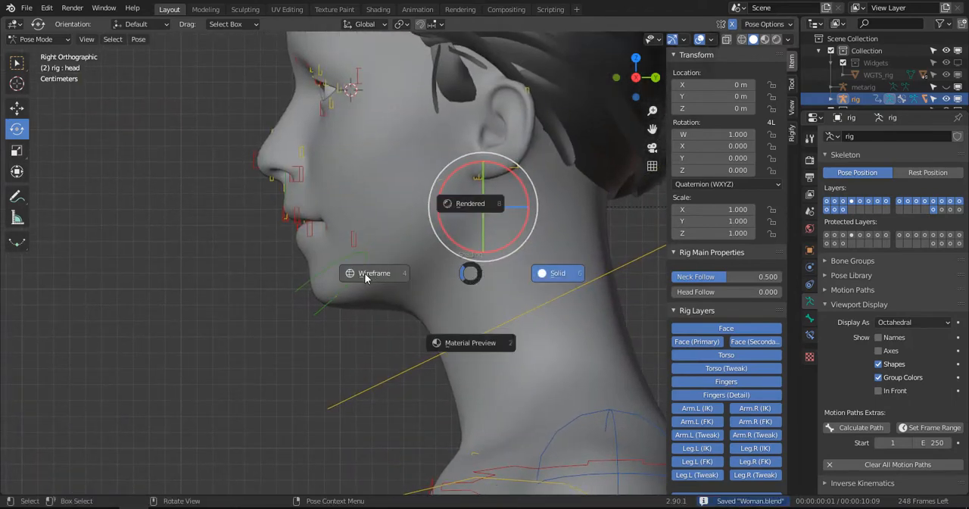
pyautogui.click(366, 275)
pyautogui.scroll(3, 397, 262)
pyautogui.keyDown('shift'); pyautogui.moveTo(392, 227); pyautogui.dragTo(390, 267, button='middle'); pyautogui.keyUp('shift')
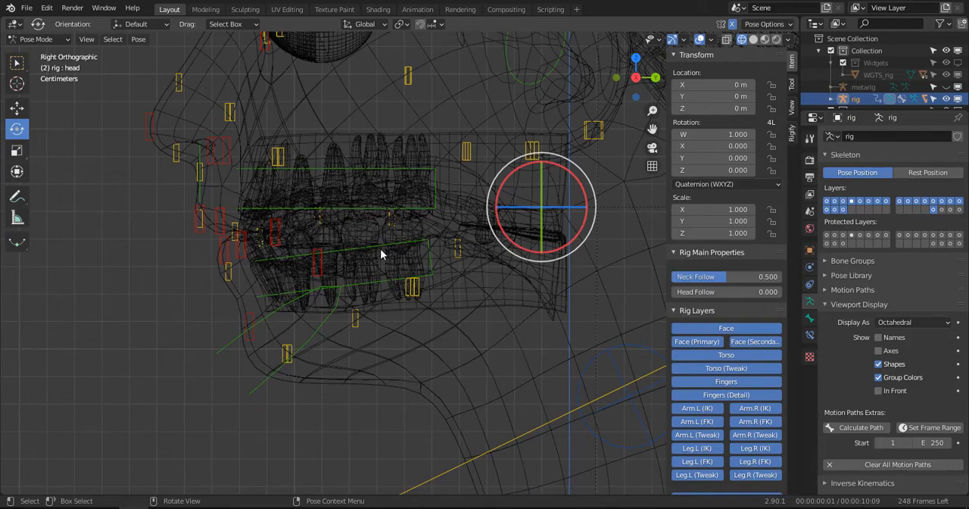
pyautogui.click(381, 252)
pyautogui.click(395, 235)
pyautogui.scroll(1, 402, 256)
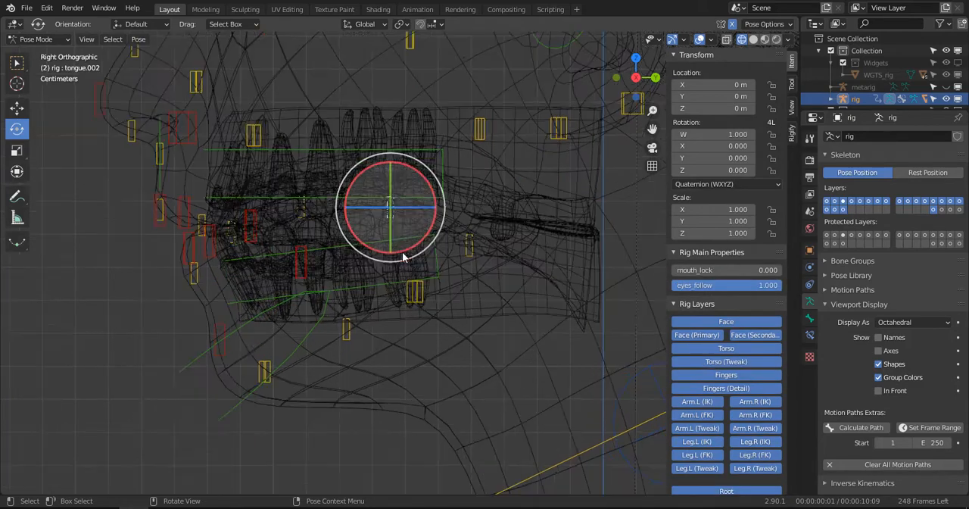
pyautogui.scroll(-1, 394, 265)
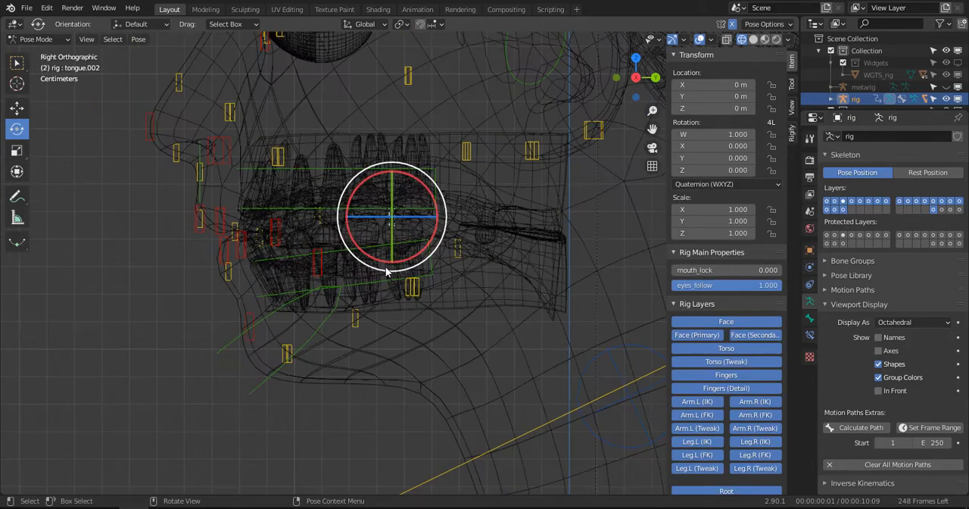
pyautogui.hotkey('alt', 'a')
# - Switch to Object Mode and parent the lower gum mesh WM_GUM_LOW to the rig using Armature Deform With Empty Groups
pyautogui.click(38, 38)
pyautogui.click(45, 54)
pyautogui.scroll(1, 275, 210)
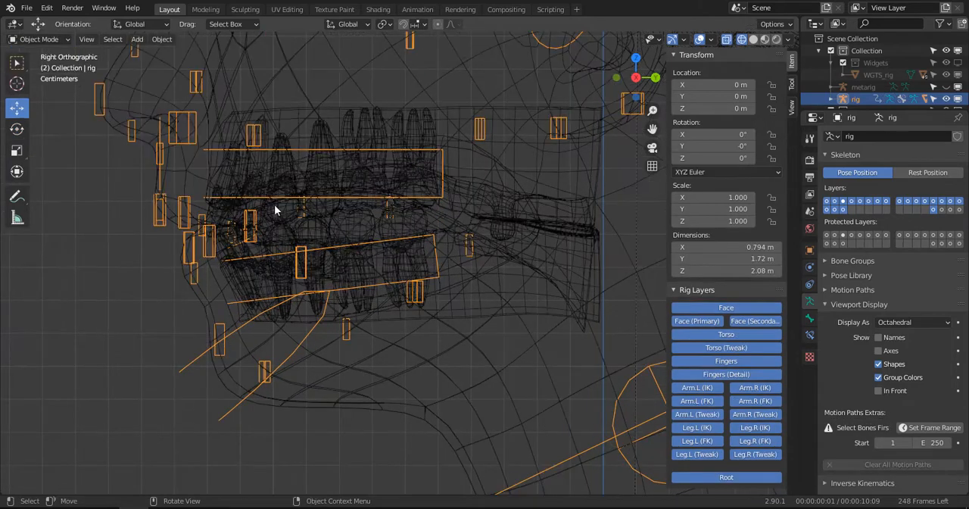
pyautogui.click(440, 223)
pyautogui.click(444, 220)
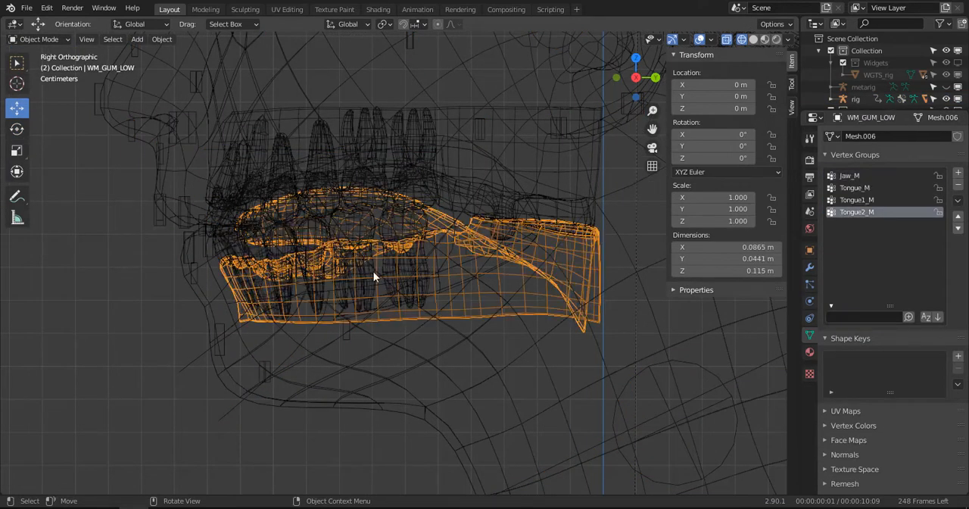
pyautogui.scroll(1, 373, 271)
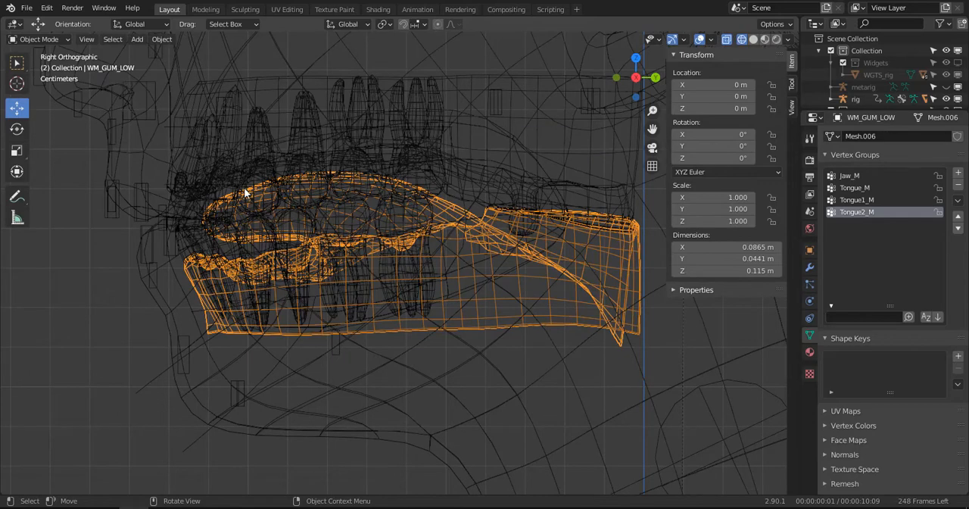
pyautogui.keyDown('shift'); pyautogui.click(149, 385); pyautogui.keyUp('shift')
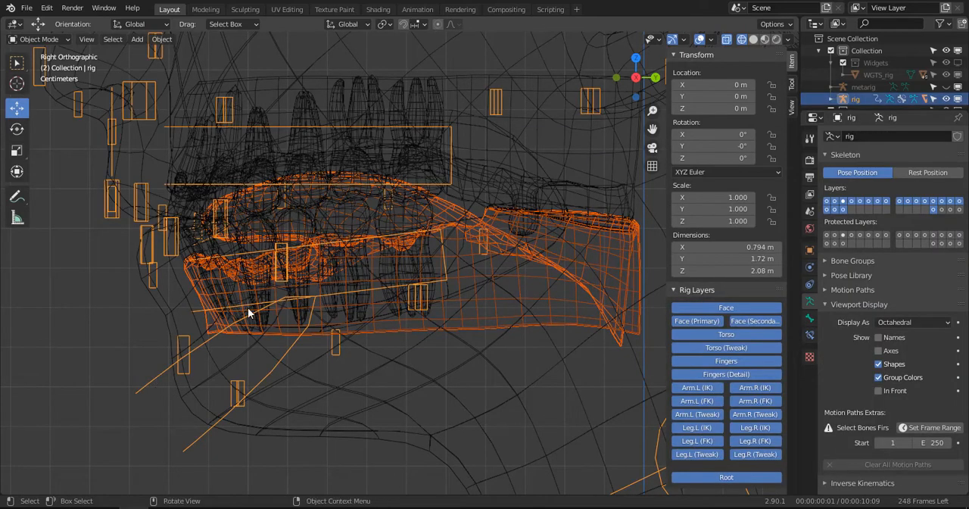
pyautogui.hotkey('ctrl', 'p')
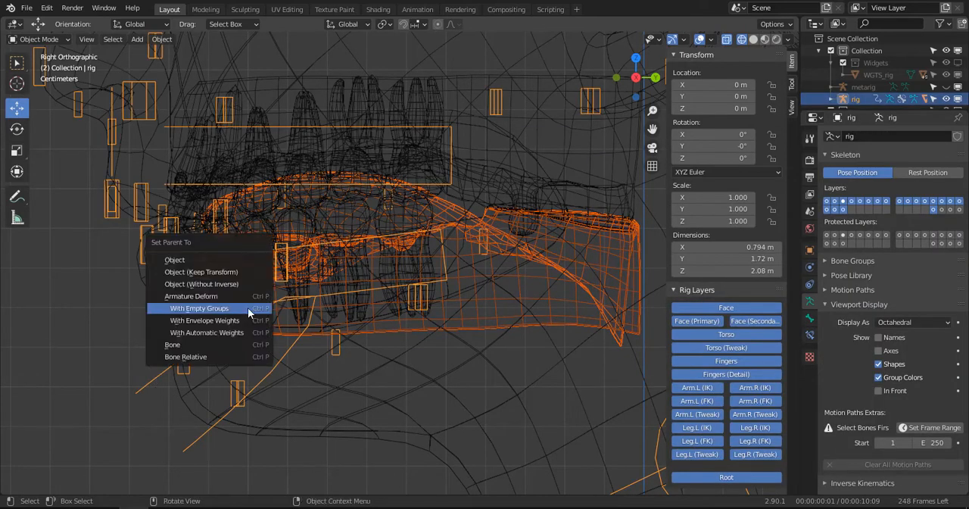
pyautogui.click(247, 308)
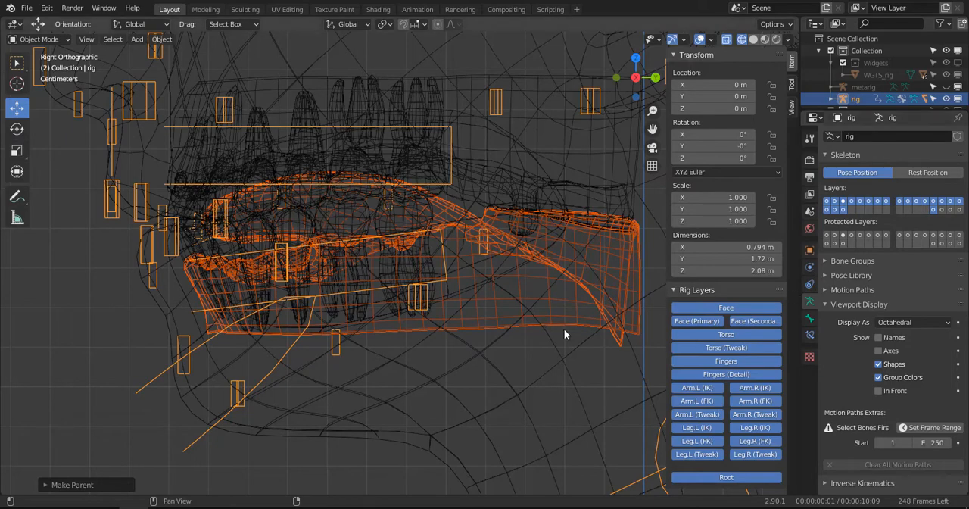
# - Remove the old armature modifier without a target object from WM_GUM_LOW
pyautogui.click(425, 308)
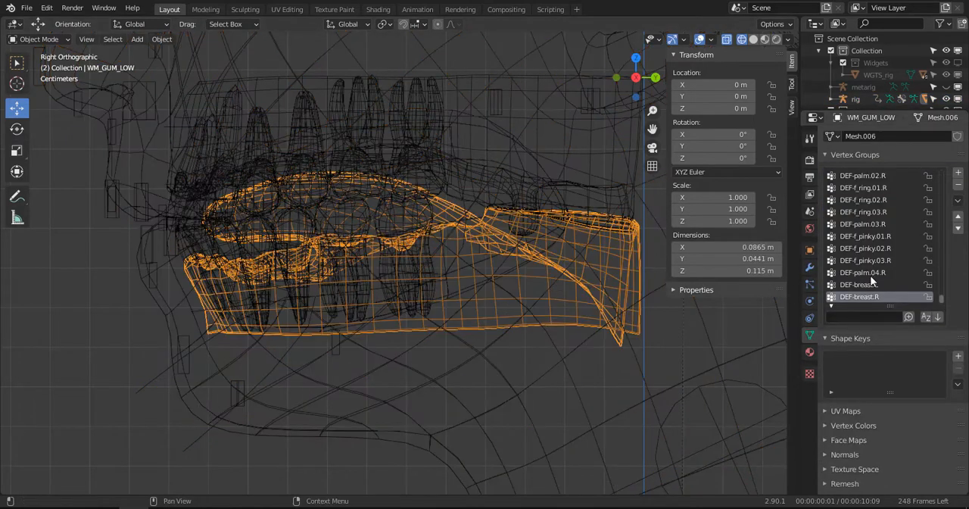
pyautogui.click(809, 268)
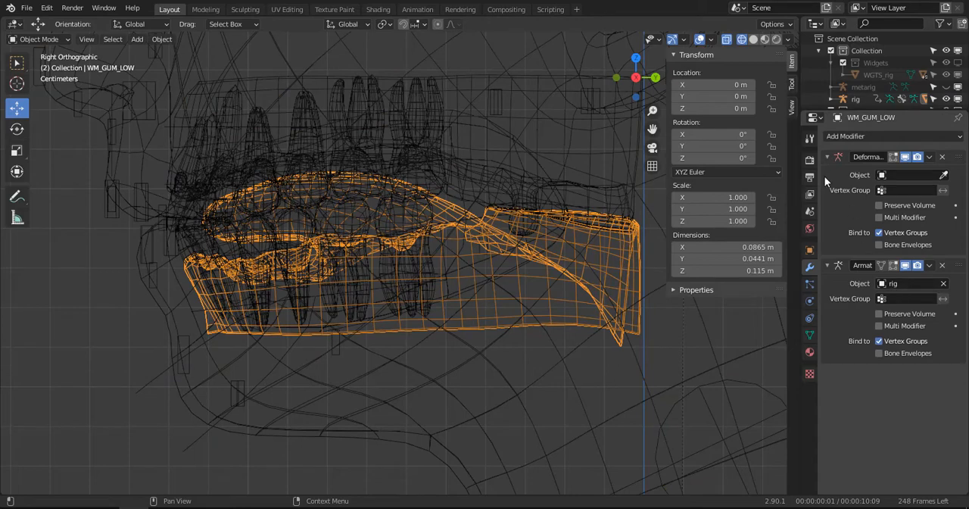
pyautogui.click(943, 157)
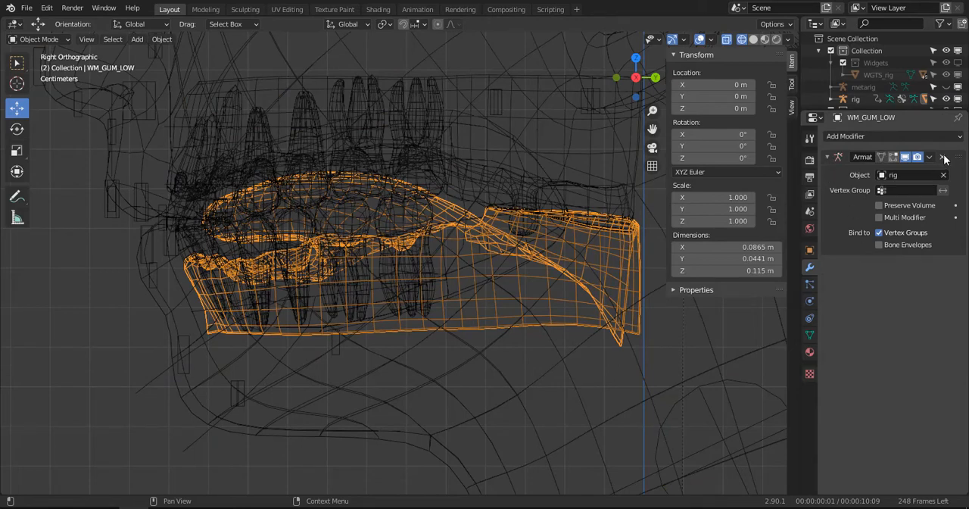
# - Add a Data Transfer modifier to WM_GUM_LOW that copies the vertex groups from WM_BODY, and apply it
pyautogui.click(848, 137)
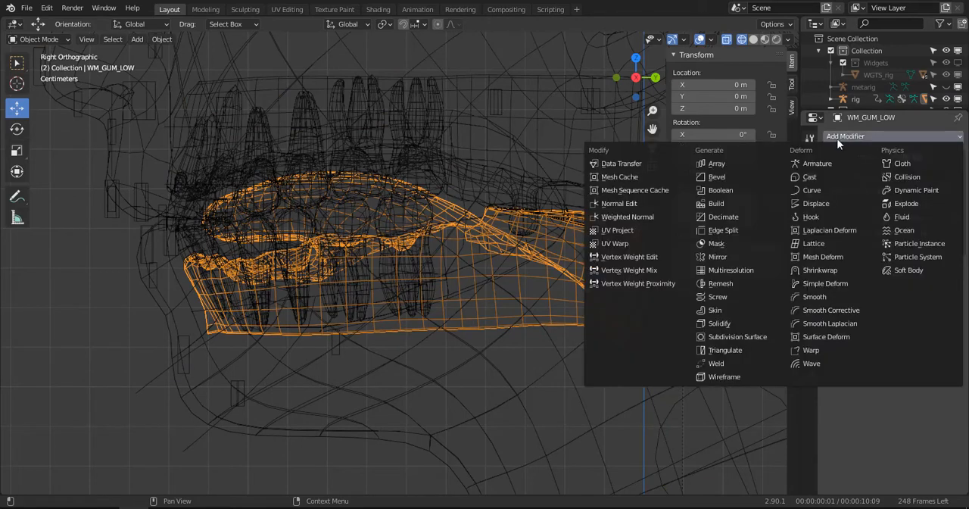
pyautogui.click(644, 165)
pyautogui.click(845, 362)
pyautogui.click(835, 362)
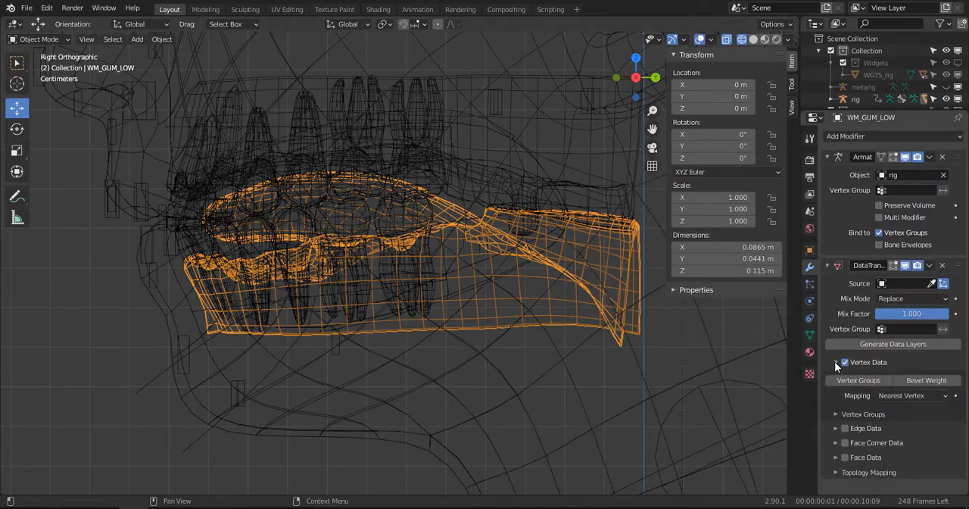
pyautogui.click(932, 283)
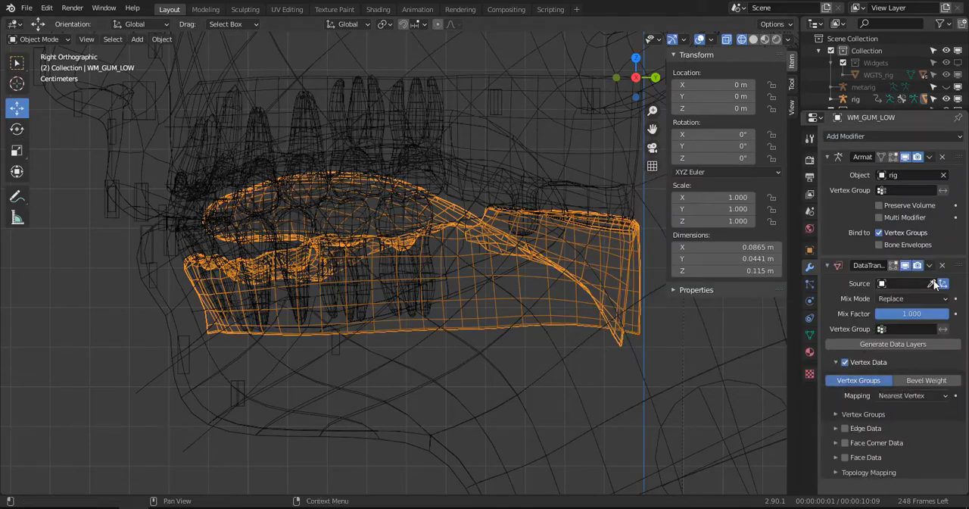
pyautogui.click(534, 396)
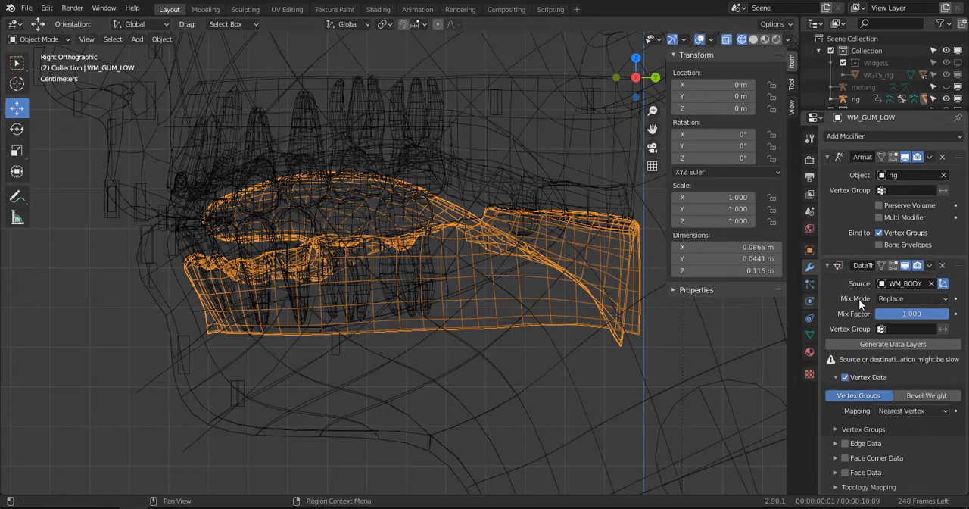
pyautogui.click(929, 265)
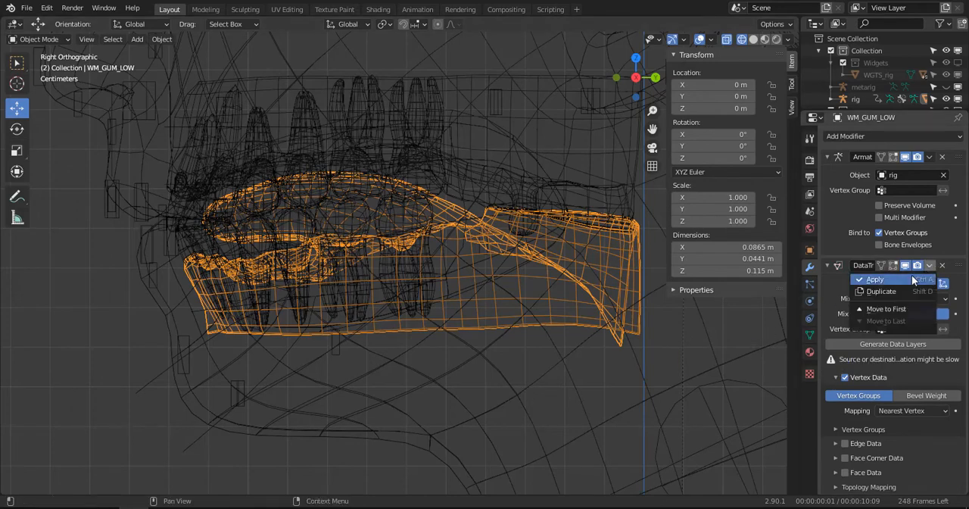
pyautogui.click(910, 277)
# - Parent WM_GUM_TOP to the rig using Armature Deform With Empty Groups and remove its old armature modifier without a target object
pyautogui.click(206, 85)
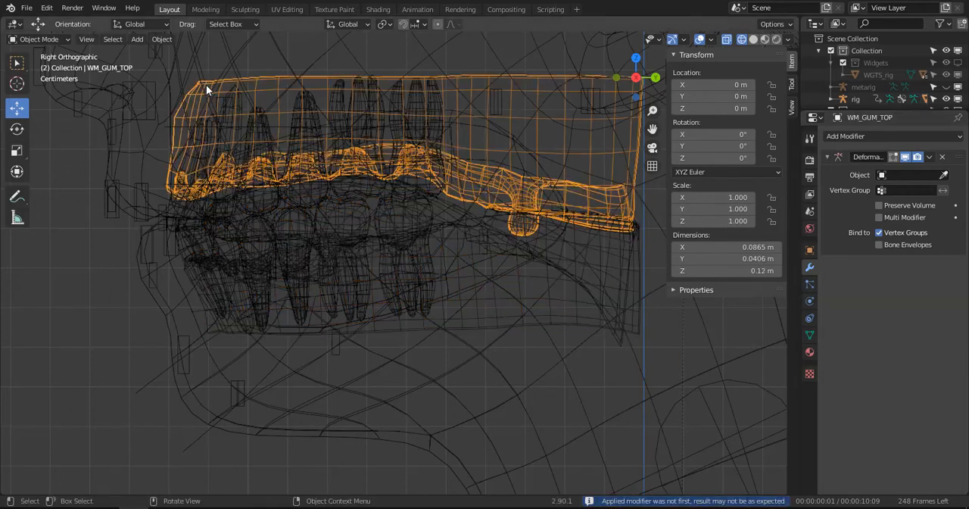
pyautogui.scroll(-2, 206, 306)
pyautogui.scroll(2, 203, 318)
pyautogui.keyDown('shift'); pyautogui.click(156, 376); pyautogui.keyUp('shift')
pyautogui.hotkey('ctrl', 'p')
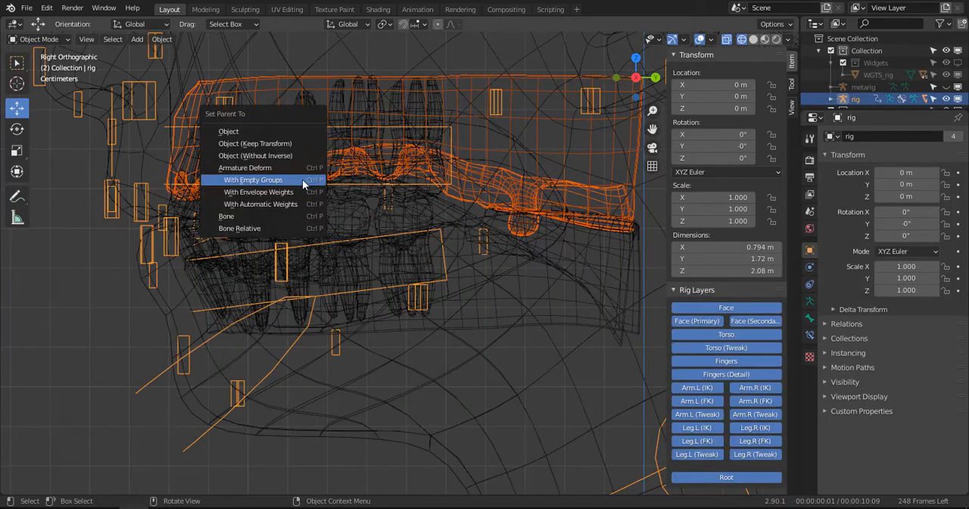
pyautogui.click(303, 180)
pyautogui.click(527, 73)
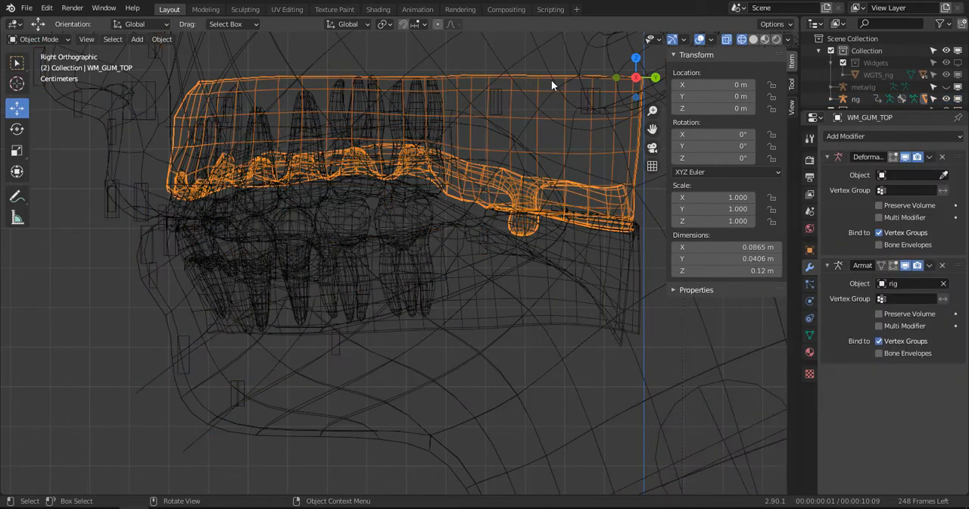
pyautogui.click(943, 158)
# - Add a Data Transfer modifier to WM_GUM_TOP that copies the vertex groups from WM_BODY, and apply it
pyautogui.click(857, 135)
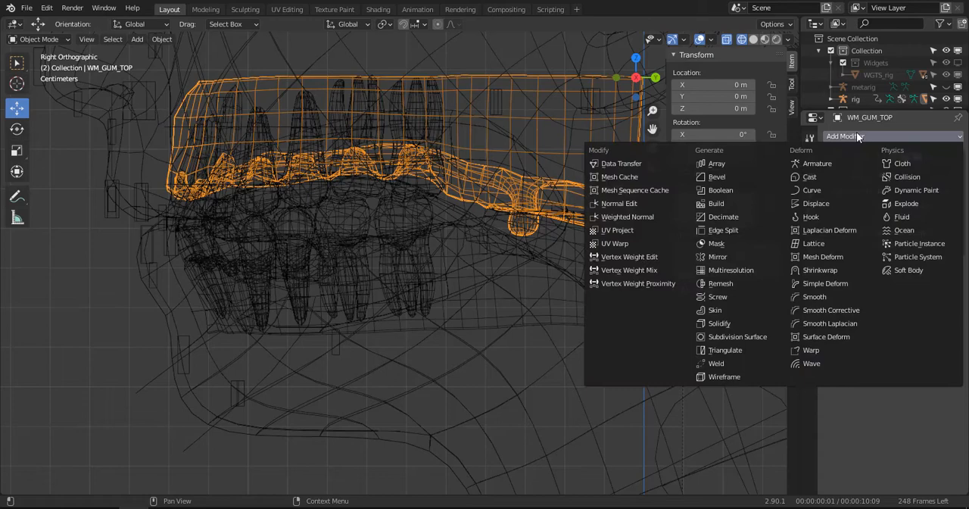
pyautogui.click(658, 166)
pyautogui.click(843, 362)
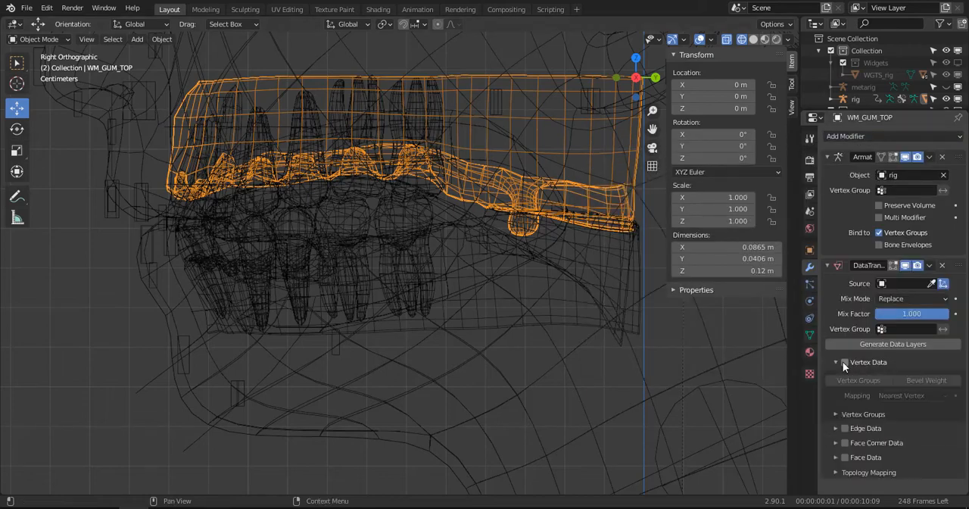
pyautogui.click(845, 362)
pyautogui.click(932, 283)
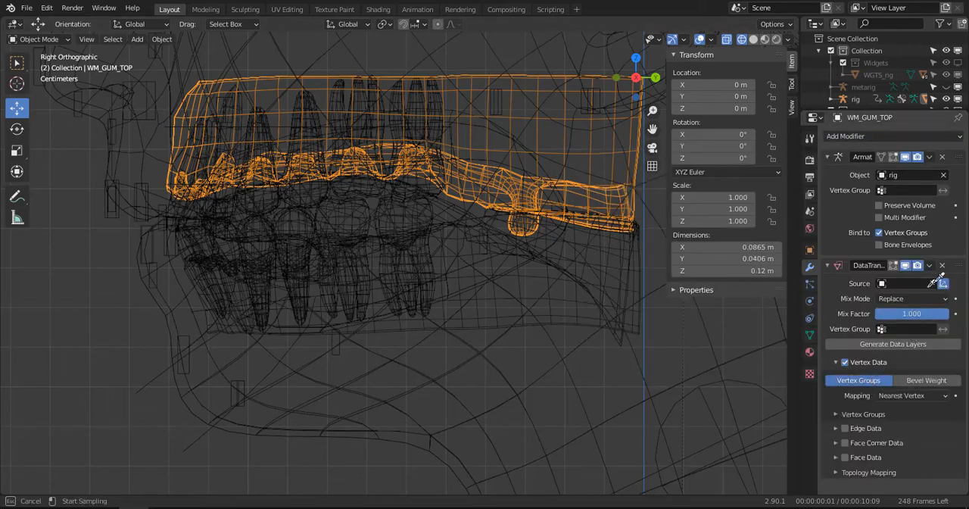
pyautogui.click(635, 411)
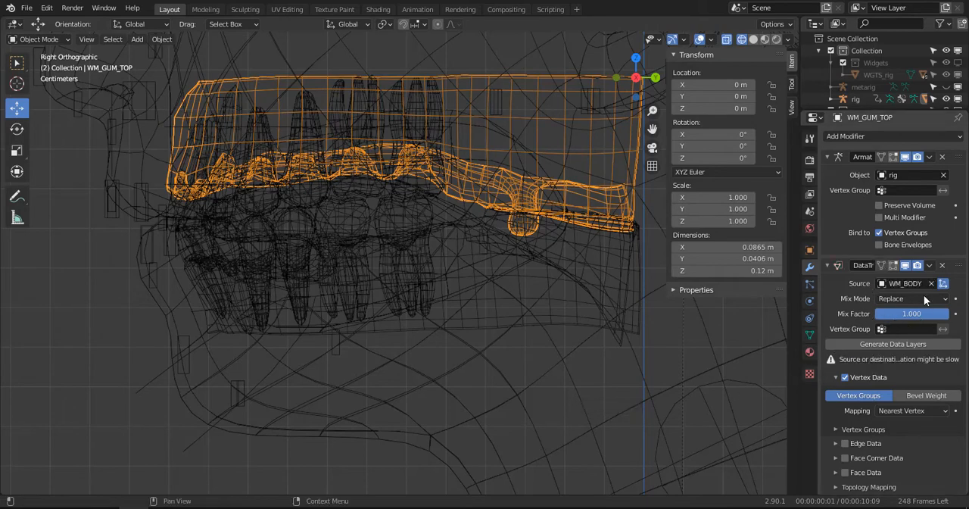
pyautogui.click(929, 265)
pyautogui.click(920, 277)
# - Parent the lower teeth mesh WM_TEETH_LOW to the rig using Armature Deform With Empty Groups
pyautogui.scroll(-2, 381, 291)
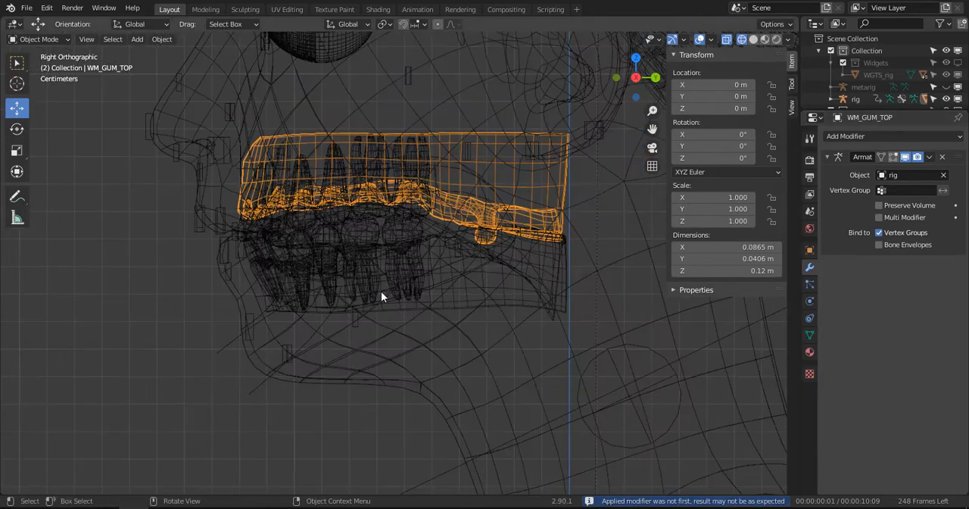
pyautogui.click(359, 251)
pyautogui.scroll(1, 359, 251)
pyautogui.click(359, 252)
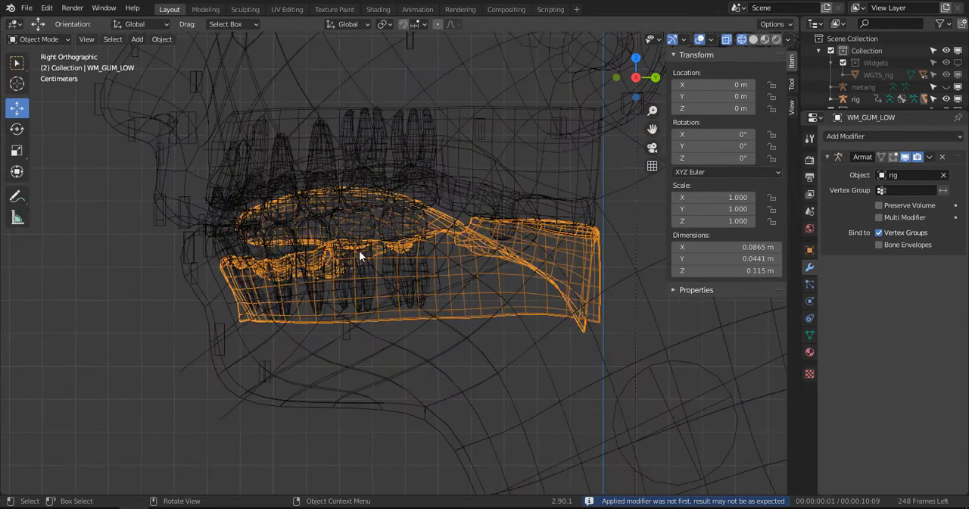
pyautogui.click(359, 251)
pyautogui.click(359, 256)
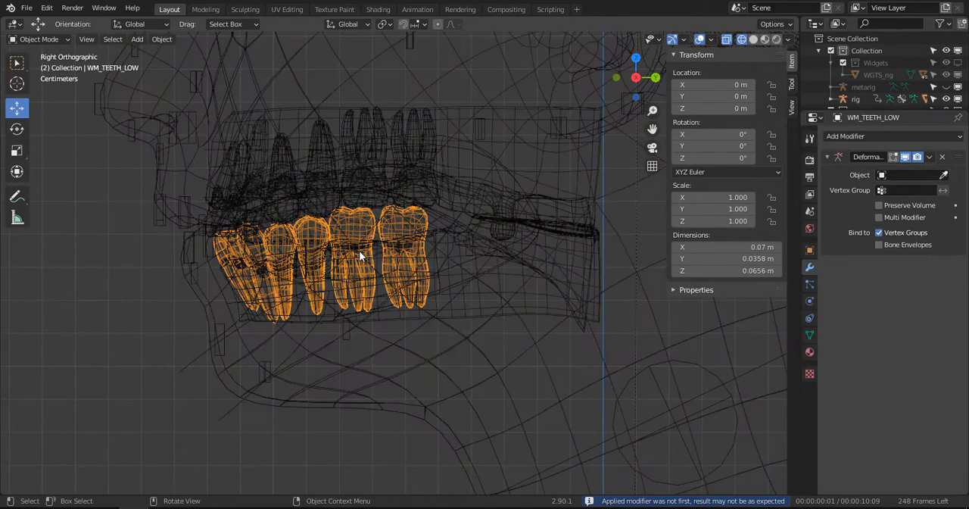
pyautogui.keyDown('shift'); pyautogui.click(178, 368); pyautogui.keyUp('shift')
pyautogui.hotkey('ctrl', 'p')
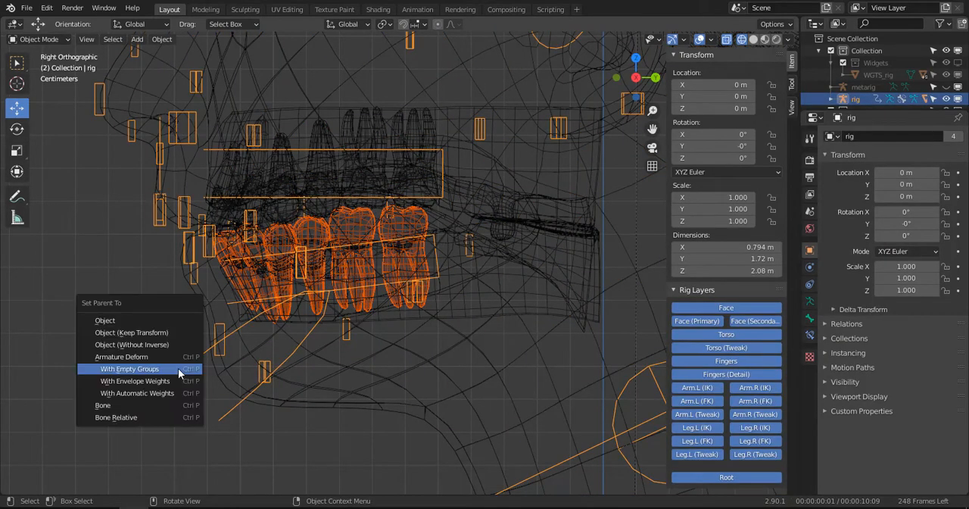
pyautogui.click(178, 369)
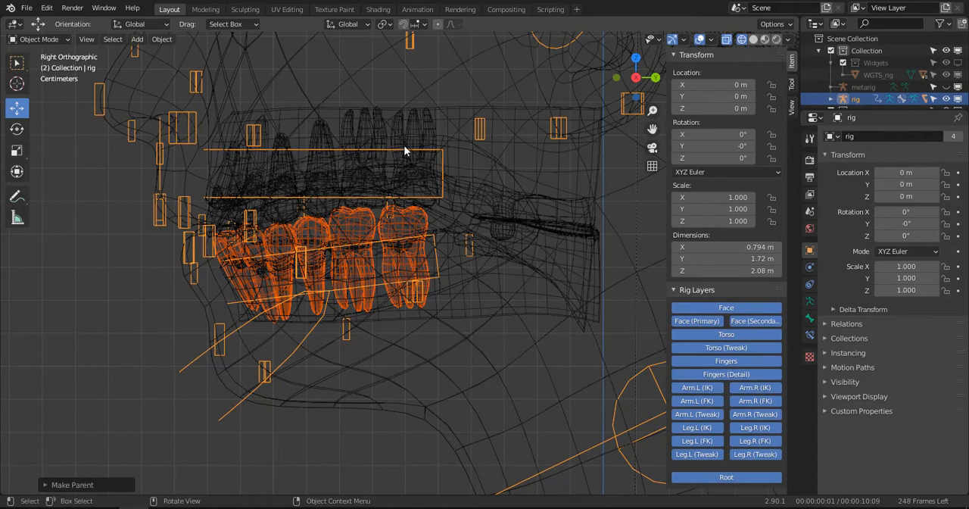
# - Parent the upper teeth mesh WM_TEETH_TOP to the rig using Armature Deform With Empty Groups
pyautogui.click(378, 176)
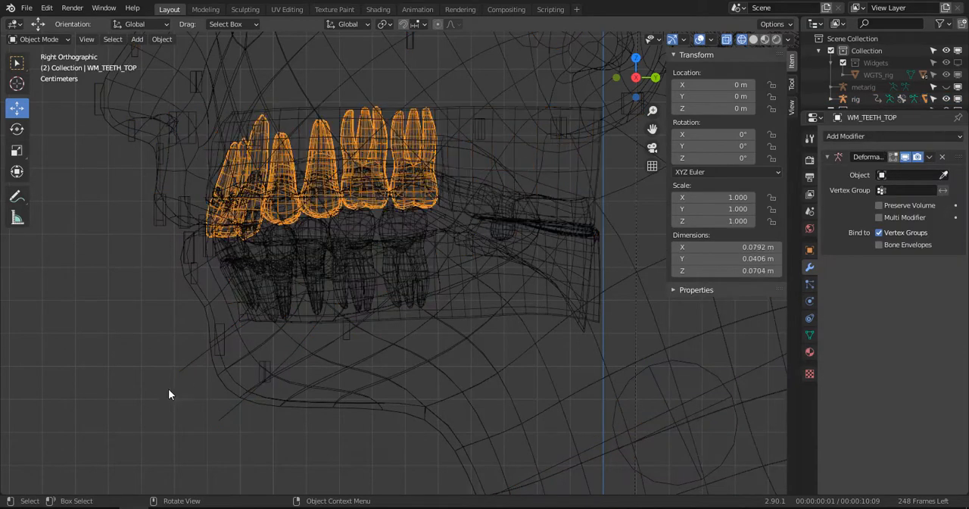
pyautogui.hotkey('ctrl', 'z')
pyautogui.hotkey('ctrl', 'p')
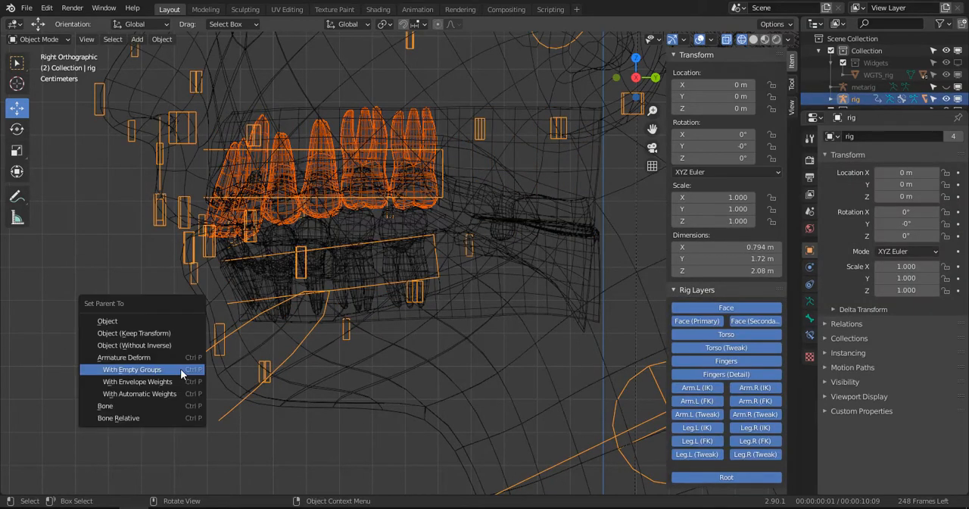
pyautogui.click(181, 369)
# - Remove the old armature modifiers without a target object from WM_TEETH_LOW and WM_TEETH_TOP
pyautogui.click(347, 280)
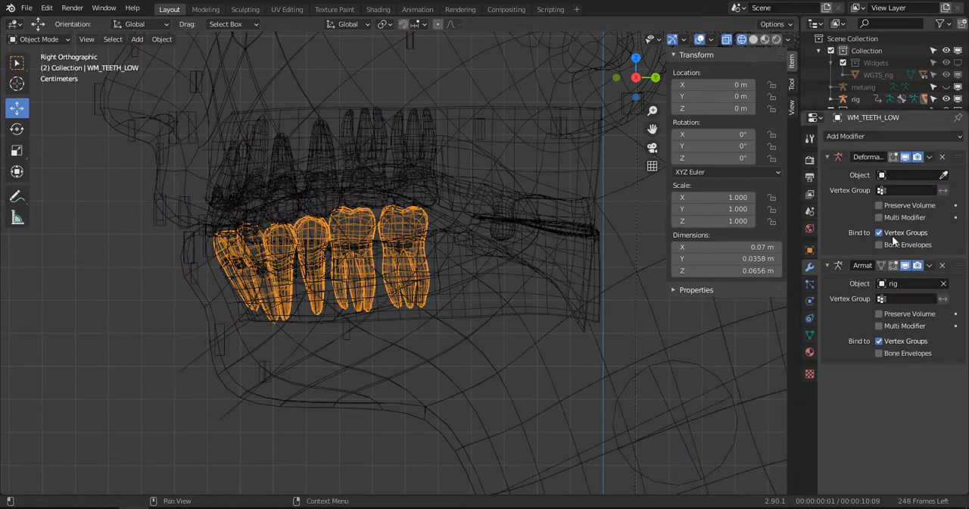
pyautogui.click(942, 156)
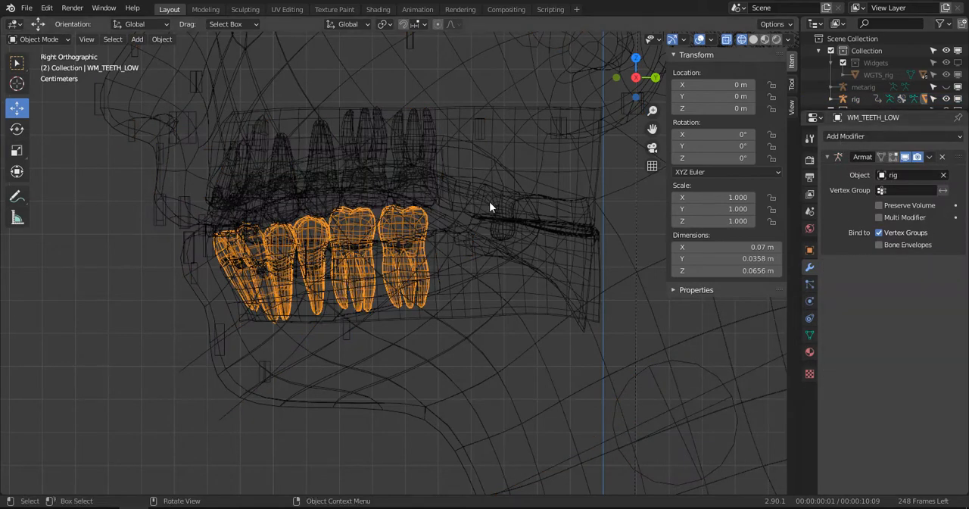
pyautogui.click(426, 152)
pyautogui.click(426, 153)
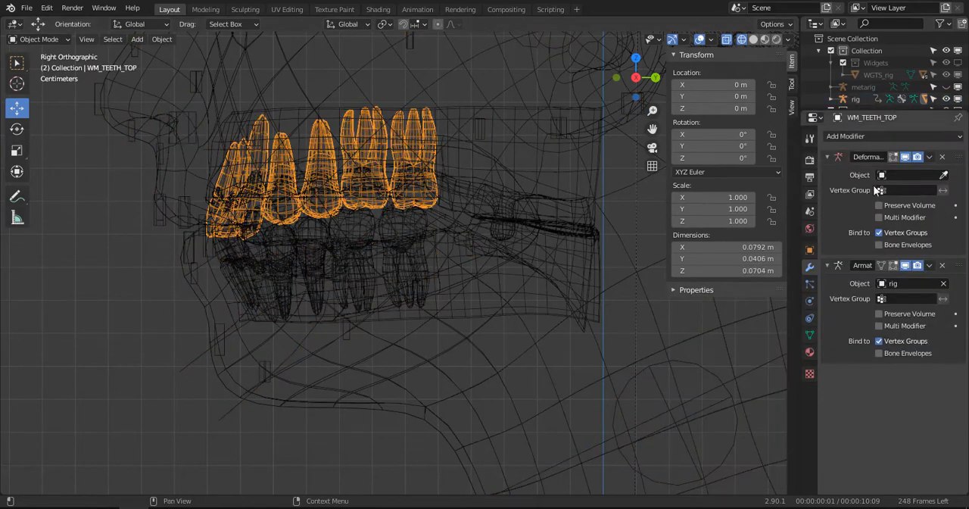
pyautogui.click(942, 157)
# - Add a Data Transfer modifier to WM_TEETH_LOW that copies the vertex groups from WM_BODY, and apply it
pyautogui.click(396, 267)
pyautogui.click(413, 266)
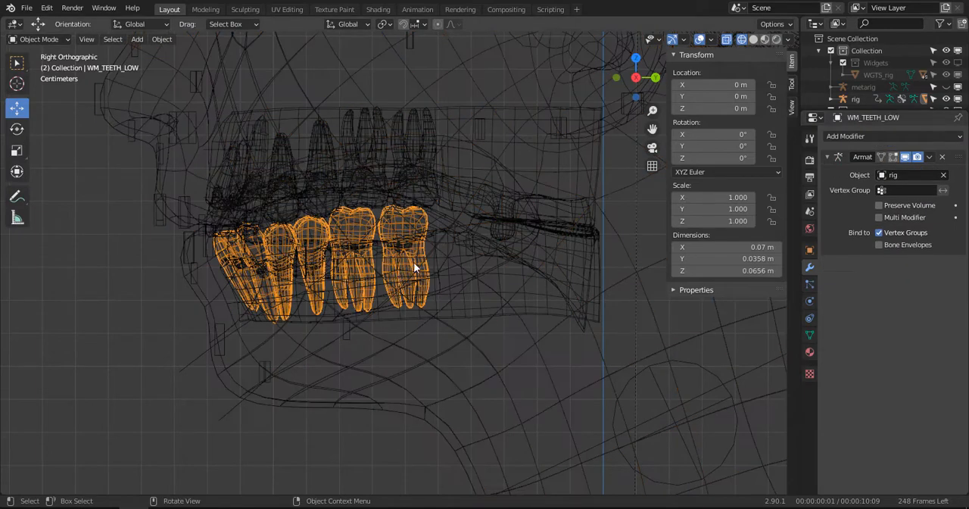
pyautogui.click(809, 334)
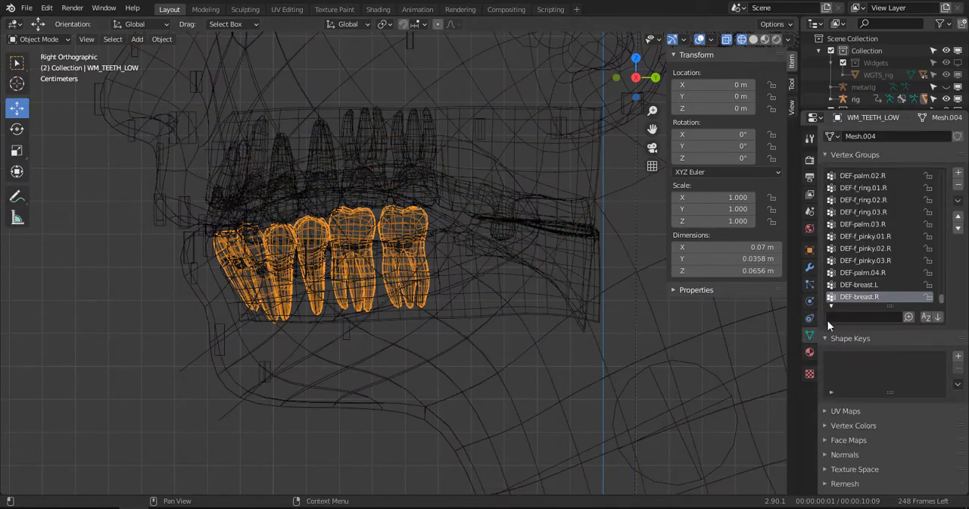
pyautogui.click(810, 266)
pyautogui.click(863, 135)
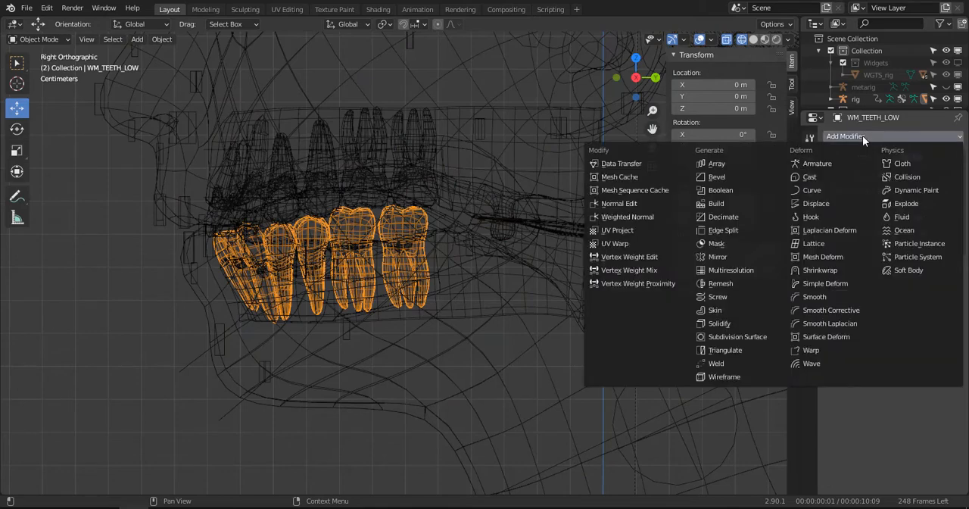
pyautogui.click(672, 166)
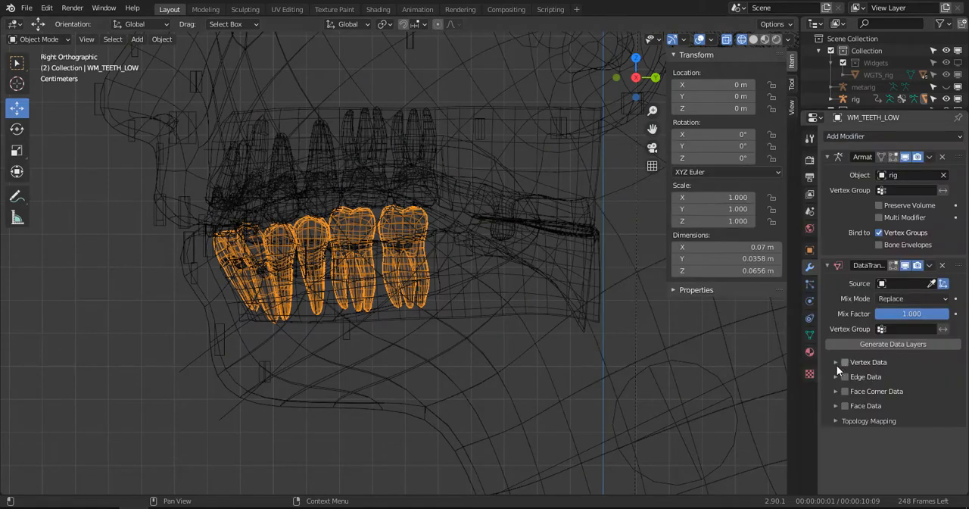
pyautogui.click(837, 362)
pyautogui.click(845, 363)
pyautogui.click(859, 381)
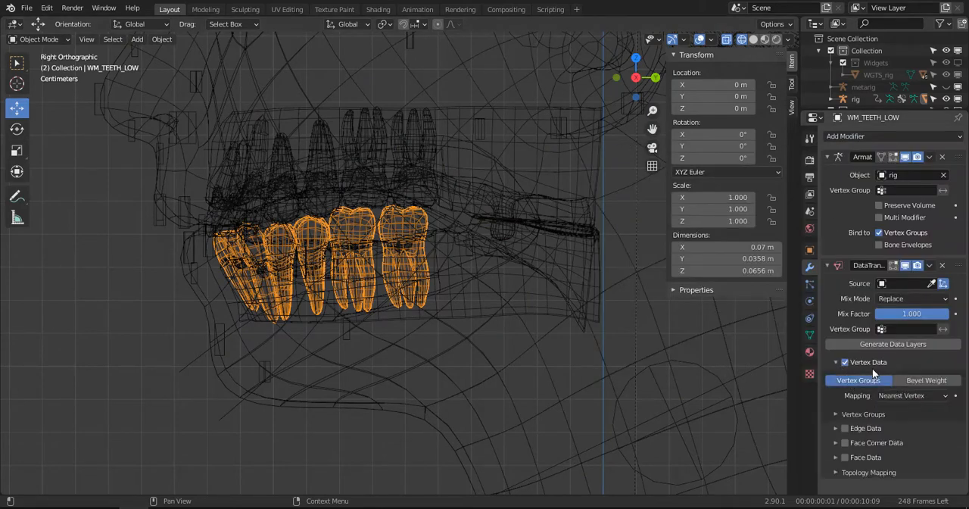
pyautogui.click(933, 283)
pyautogui.click(546, 370)
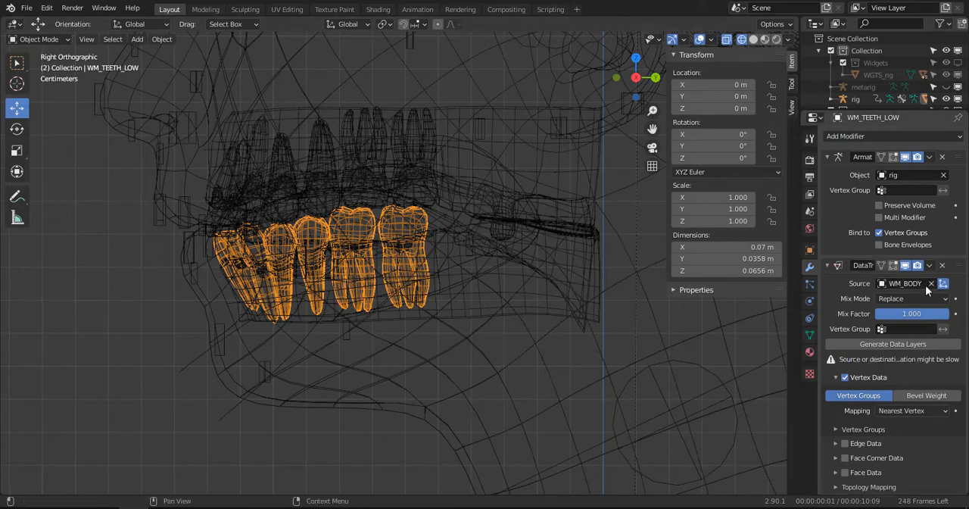
pyautogui.click(930, 265)
pyautogui.click(890, 278)
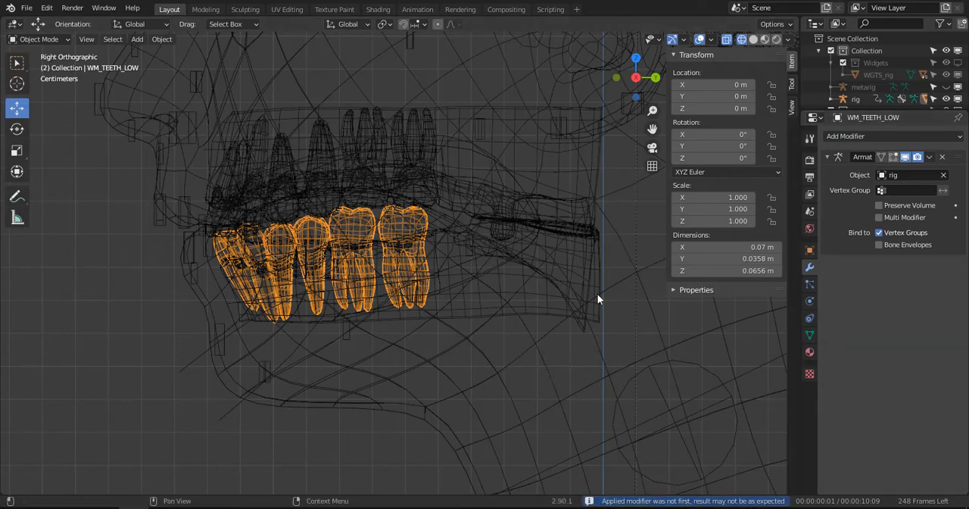
# - Add a Data Transfer modifier to WM_TEETH_TOP that copies the vertex groups from WM_BODY, and apply it
pyautogui.click(412, 147)
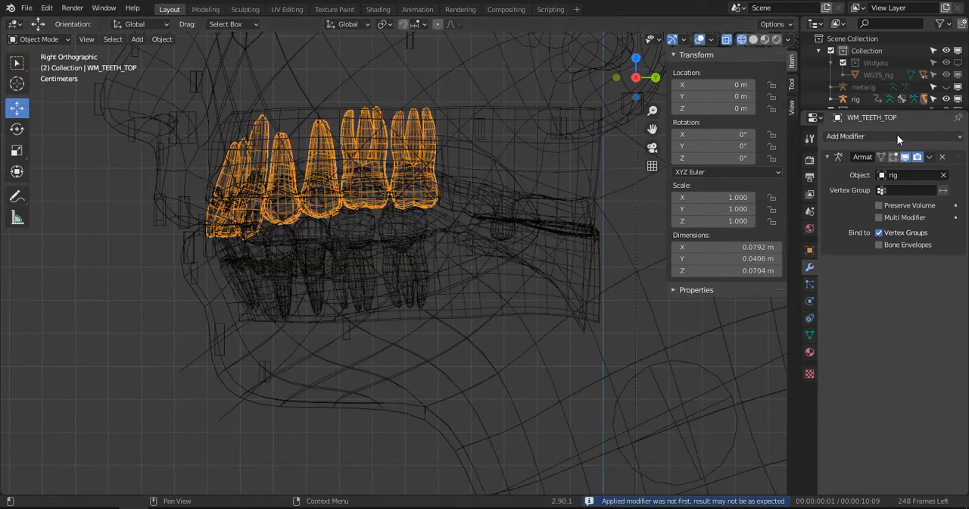
pyautogui.click(878, 137)
pyautogui.click(628, 164)
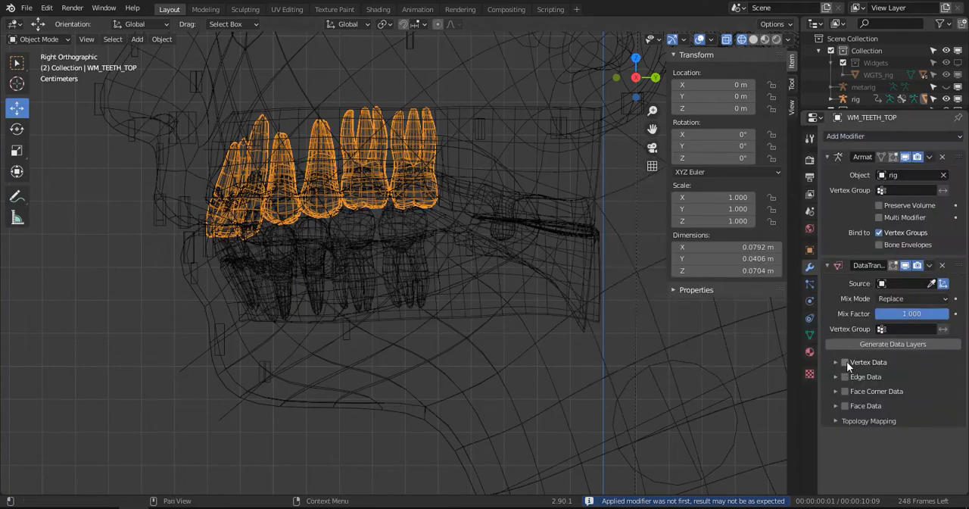
pyautogui.click(847, 362)
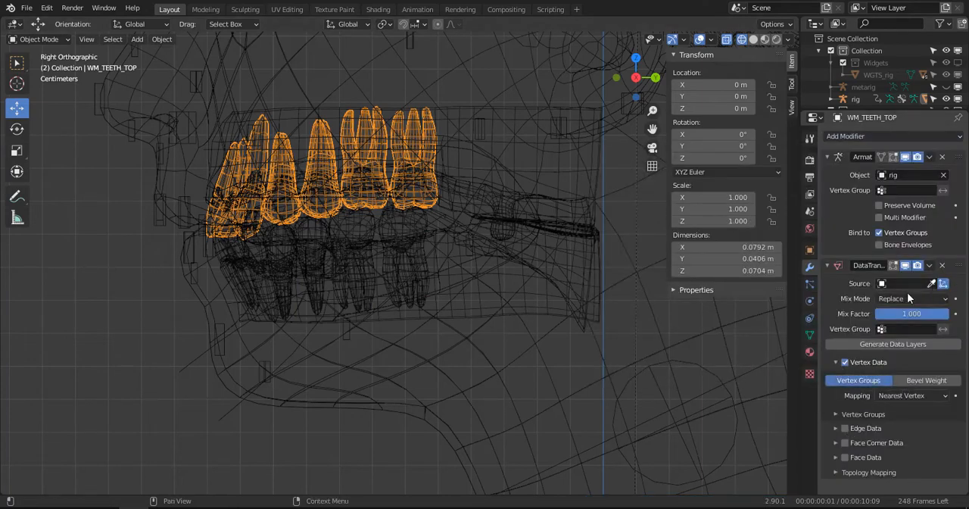
pyautogui.click(931, 284)
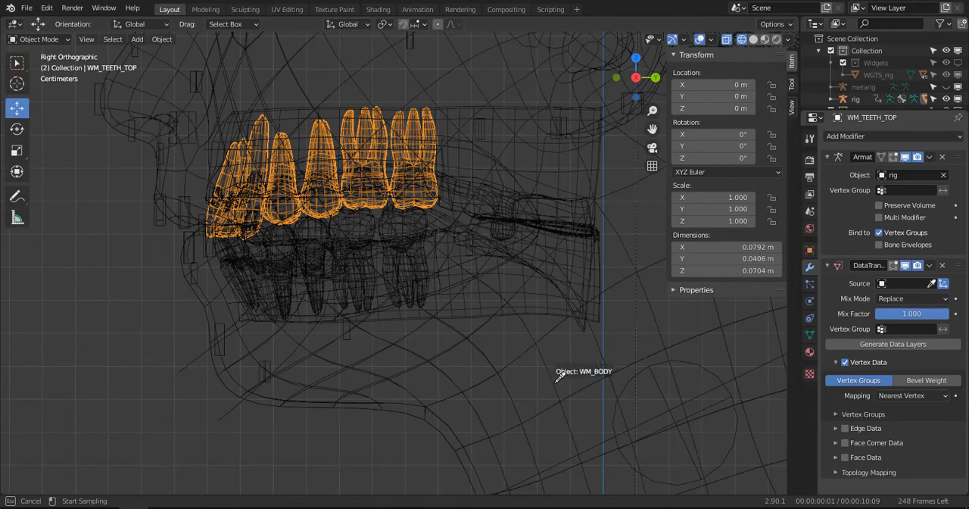
pyautogui.click(558, 373)
pyautogui.click(929, 265)
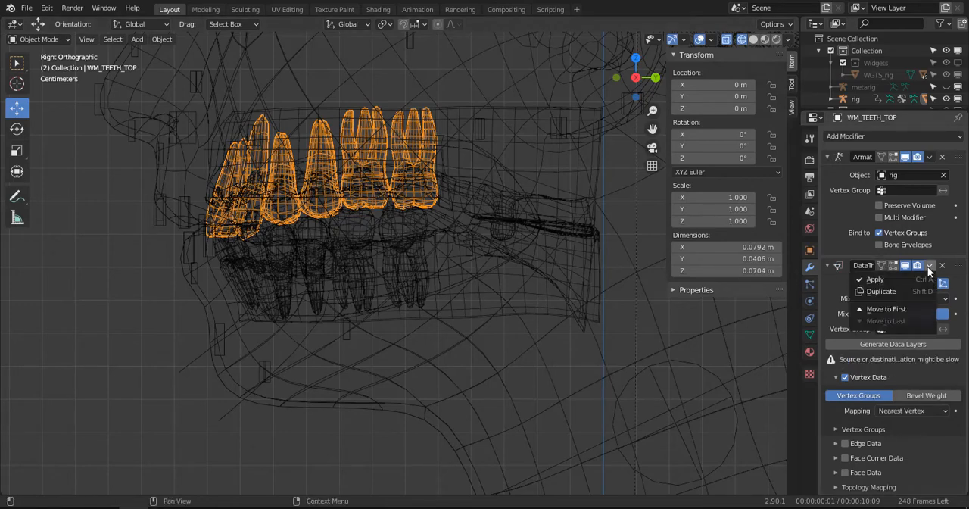
pyautogui.click(912, 277)
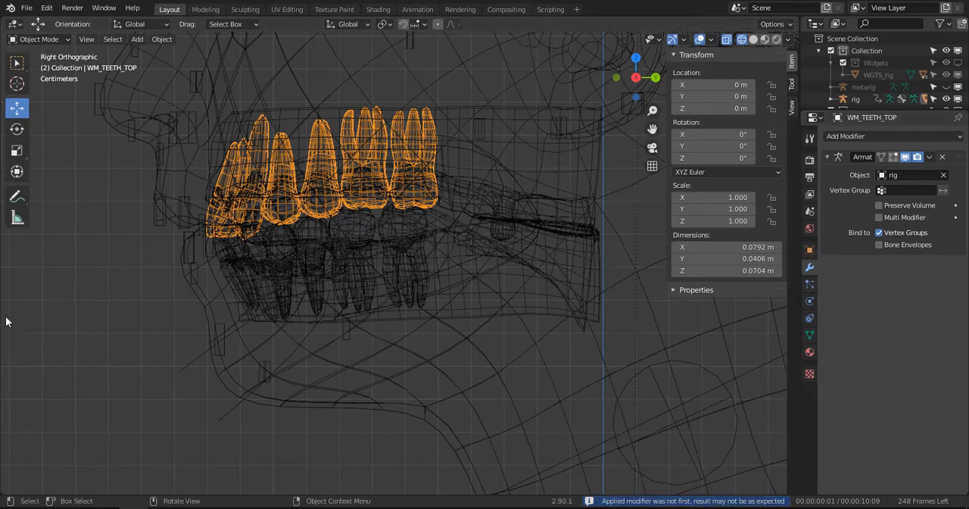
# - Switch the rig to Pose Mode and select the jaw_master control below the chin
pyautogui.click(186, 369)
pyautogui.hotkey('ctrl', 'Tab')
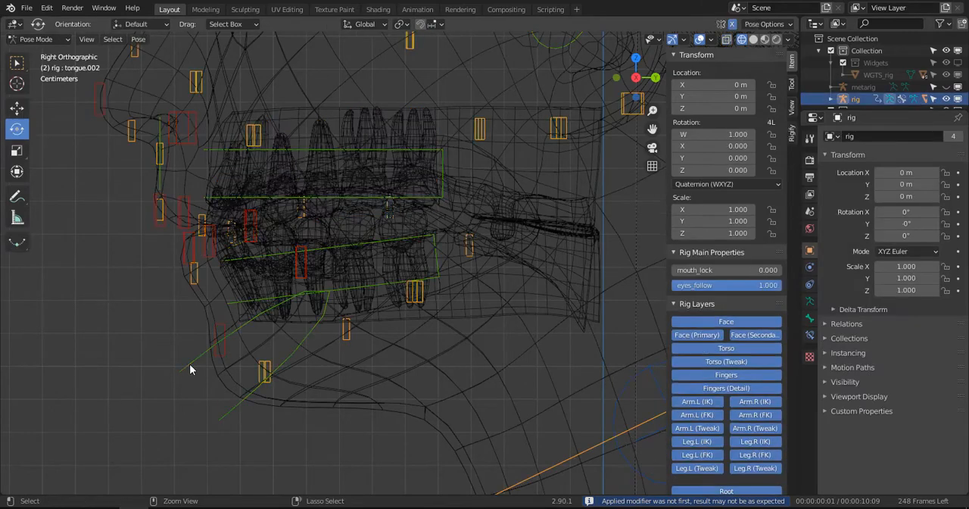
pyautogui.click(210, 365)
pyautogui.scroll(-2, 244, 356)
pyautogui.keyDown('shift'); pyautogui.moveTo(294, 341); pyautogui.dragTo(321, 331, button='middle'); pyautogui.keyUp('shift')
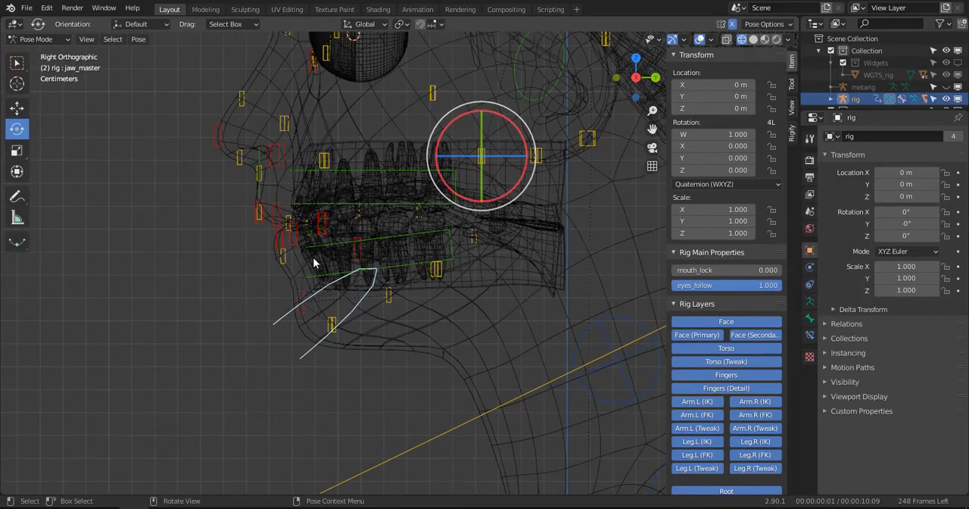
# - Rotate jaw_master to open the mouth, inspect the face in solid shading, and clear the bone's rotation
pyautogui.press('r')
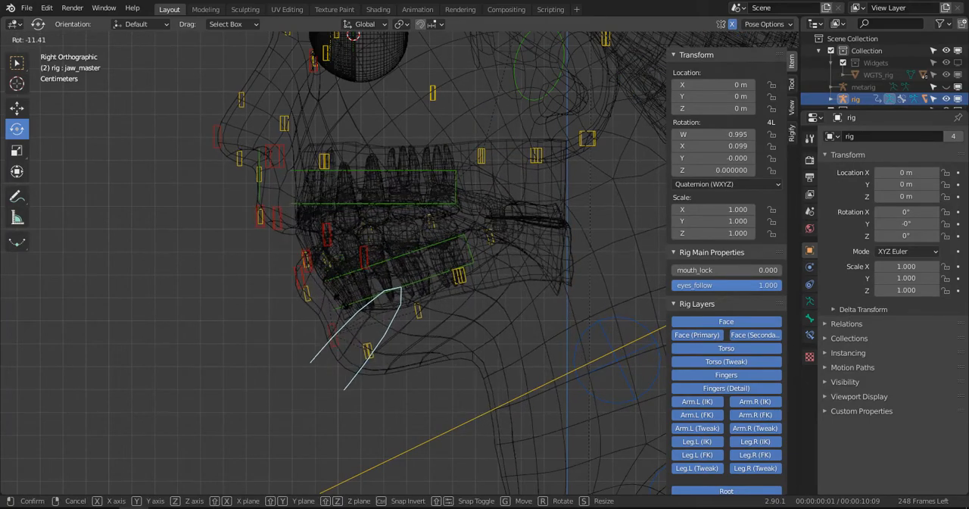
pyautogui.click(346, 321)
pyautogui.moveTo(346, 321)
pyautogui.mouseDown(button='middle')
pyautogui.moveTo(421, 279)
pyautogui.moveTo(261, 310)
pyautogui.mouseUp(button='middle')
pyautogui.press('z')
pyautogui.moveTo(235, 315); pyautogui.dragTo(336, 305, button='middle')
pyautogui.hotkey('alt', 'r')
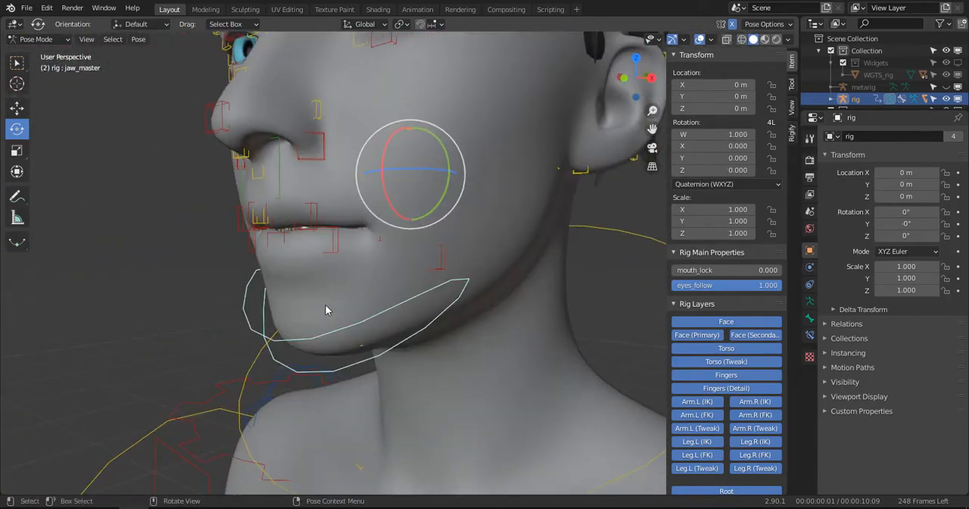
# - Display the mouth area close up in right orthographic view with wireframe shading, keeping the rig in Pose Mode
pyautogui.press('KP_3')
pyautogui.scroll(3, 322, 307)
pyautogui.press('z')
pyautogui.click(241, 311)
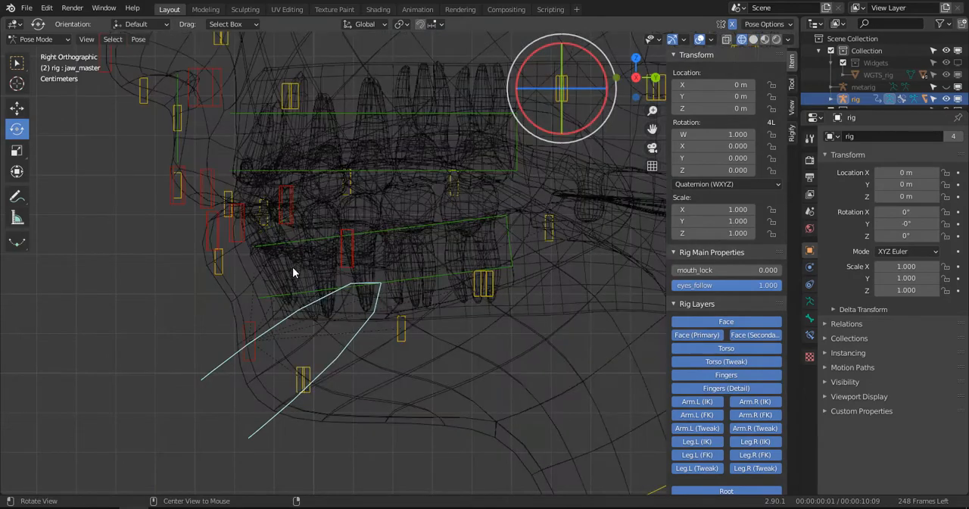
# - Select the lips.L control at the mouth corner and examine its position relative to the teeth in wireframe
pyautogui.moveTo(292, 266); pyautogui.dragTo(273, 358, button='middle')
pyautogui.press('KP_3')
pyautogui.scroll(1, 299, 277)
pyautogui.scroll(2, 273, 358)
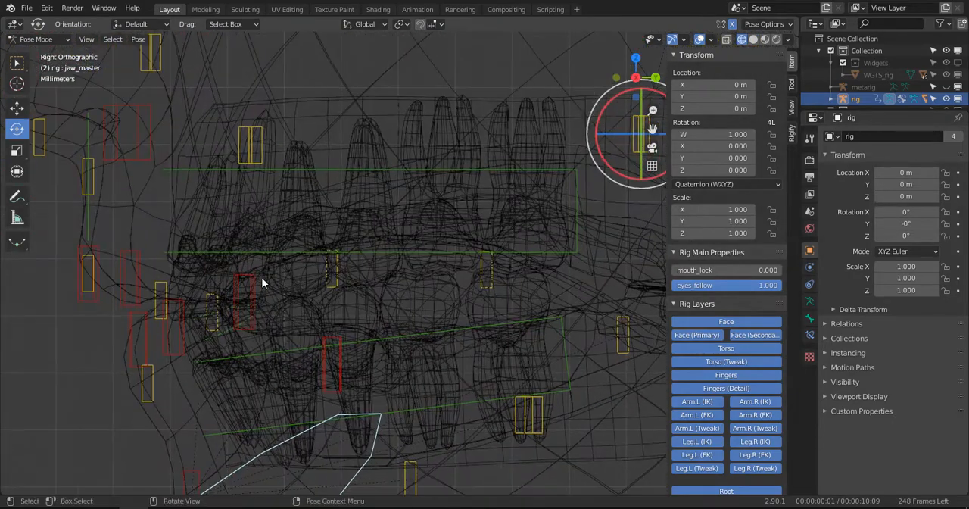
pyautogui.click(260, 280)
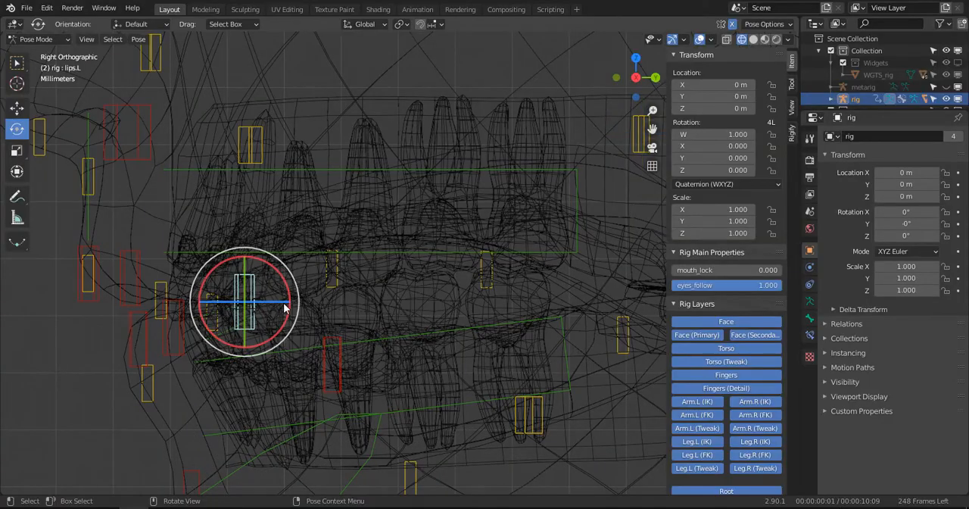
pyautogui.moveTo(261, 221); pyautogui.dragTo(327, 232, button='middle')
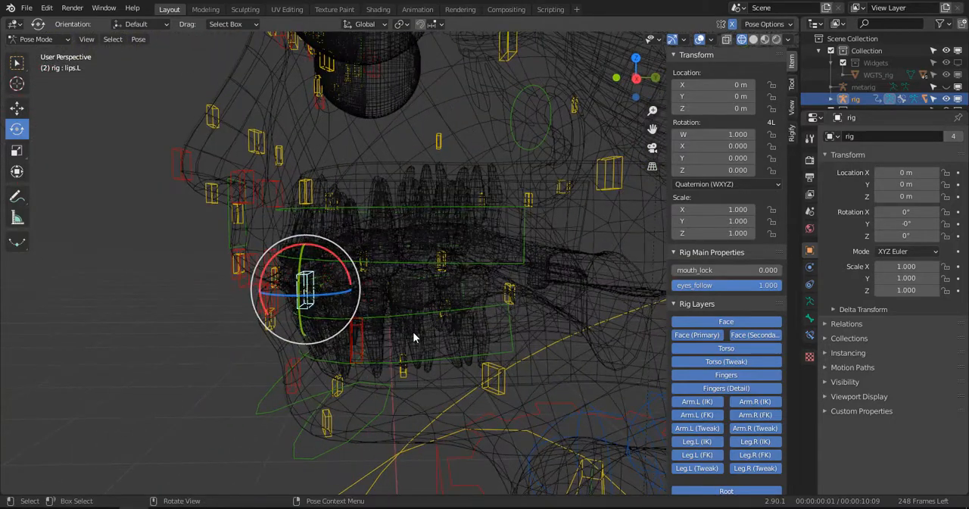
# - Return the rig to Object Mode, select the lower teeth mesh WM_TEETH_LOW, and display its vertex groups
pyautogui.click(413, 338)
pyautogui.hotkey('ctrl', 'Tab')
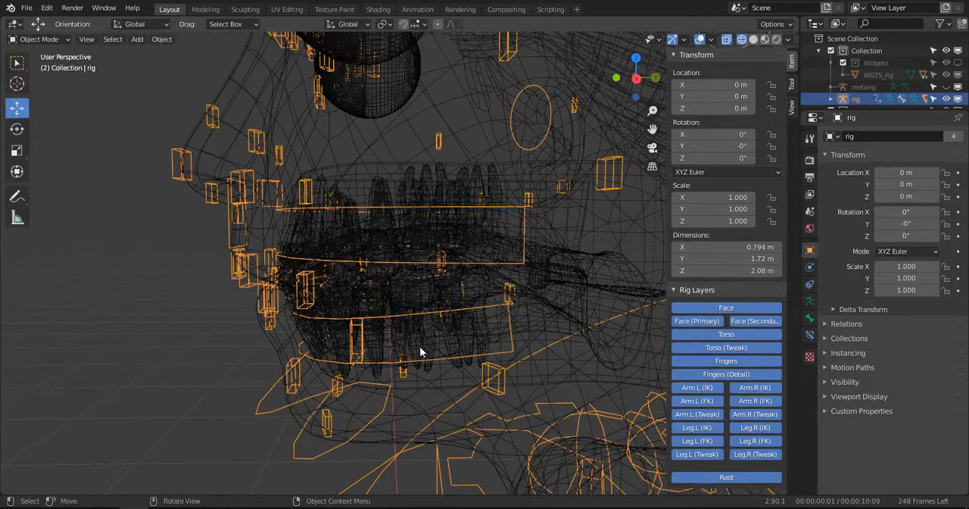
pyautogui.press('KP_3')
pyautogui.click(428, 340)
pyautogui.click(427, 340)
pyautogui.scroll(2, 434, 324)
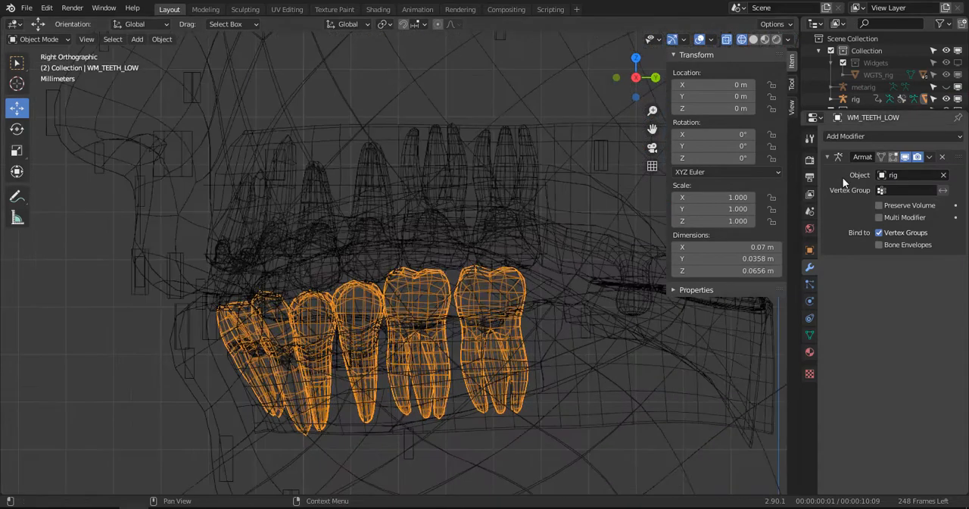
pyautogui.click(810, 334)
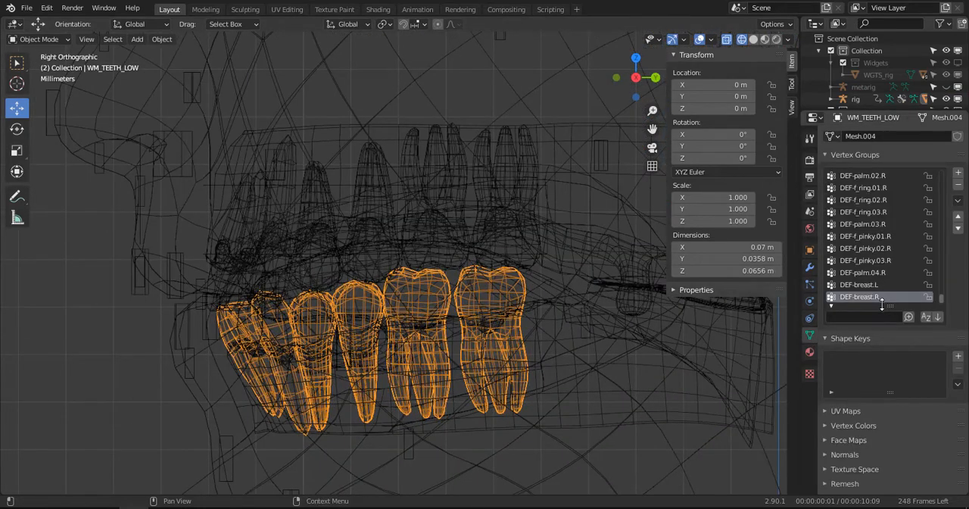
# - Filter the vertex groups of WM_TEETH_LOW by ".b" and enlarge the list to show more entries
pyautogui.write('b')
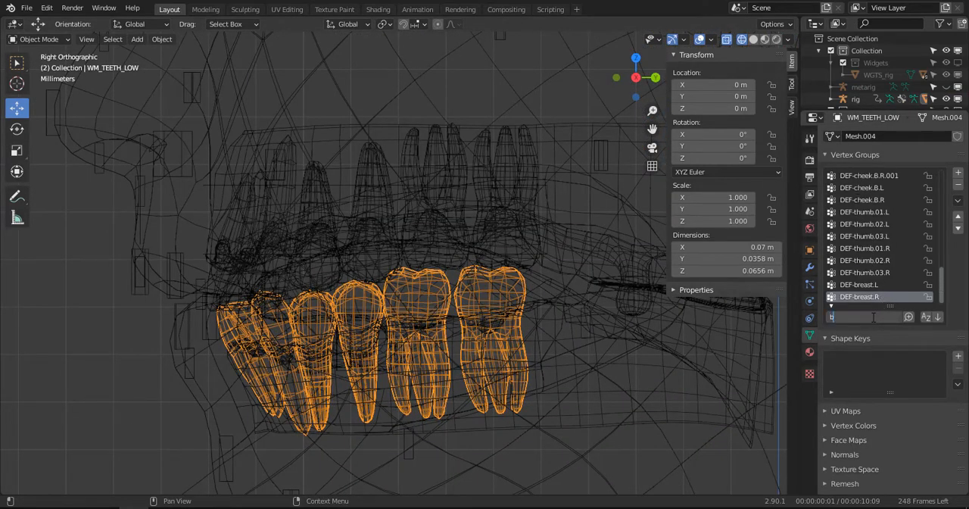
pyautogui.press('BackSpace')
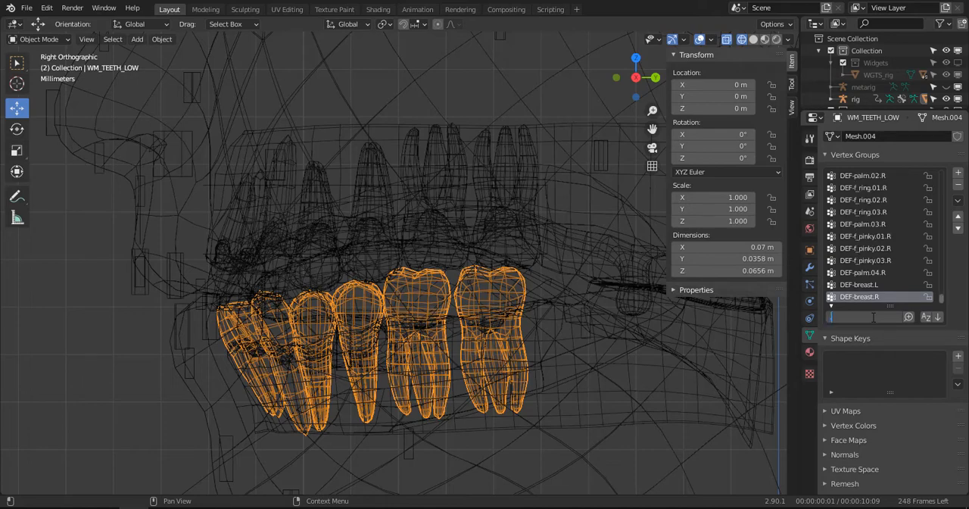
pyautogui.write('.r')
pyautogui.press('BackSpace')
pyautogui.press('BackSpace')
pyautogui.write('b')
pyautogui.press('Return')
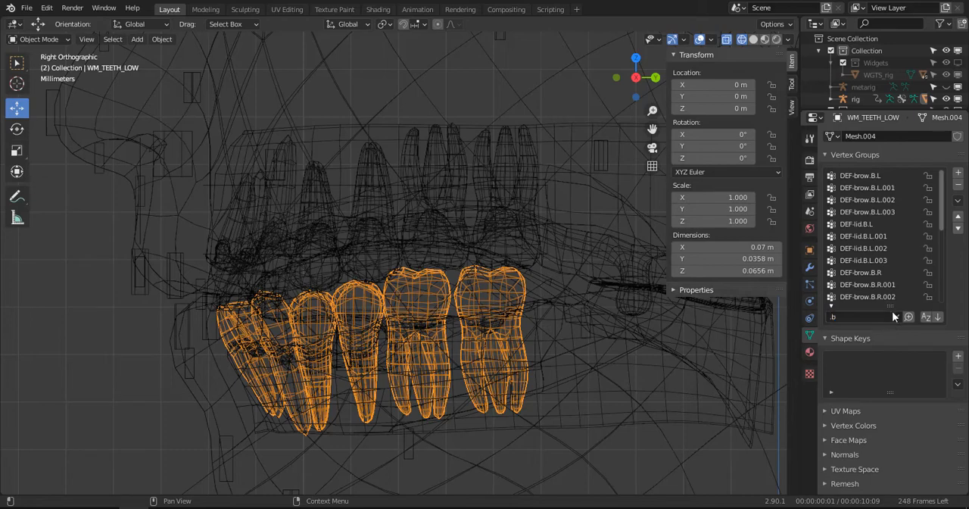
pyautogui.moveTo(892, 304); pyautogui.dragTo(892, 402)
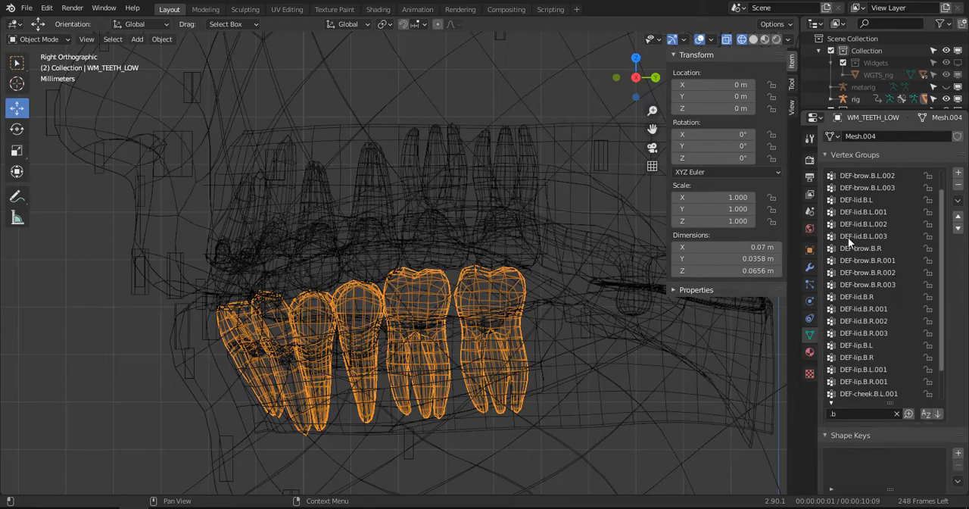
pyautogui.scroll(-1, 852, 244)
pyautogui.scroll(1, 930, 179)
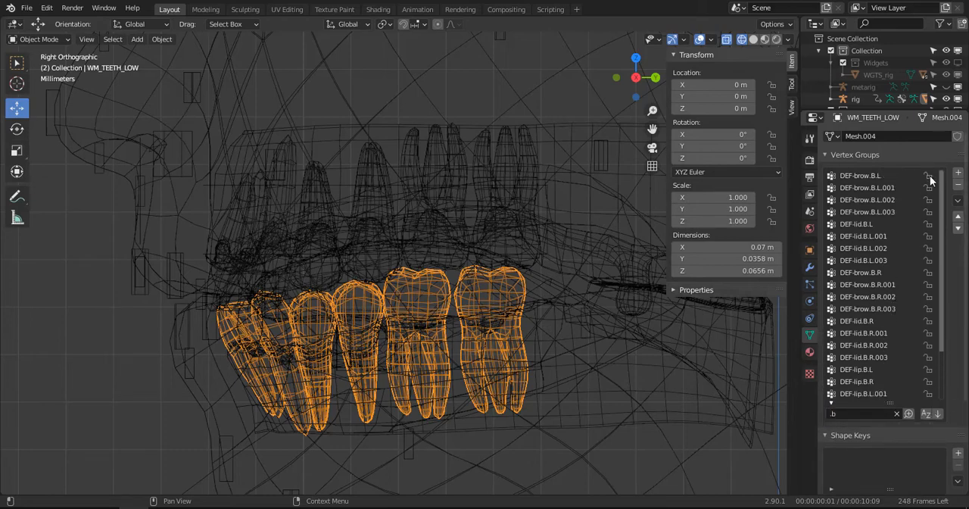
# - Lock every vertex group matching ".b", including DEF-lid.B.L.001, with the list order reversed, and clear the name filter
pyautogui.moveTo(931, 176); pyautogui.dragTo(933, 367)
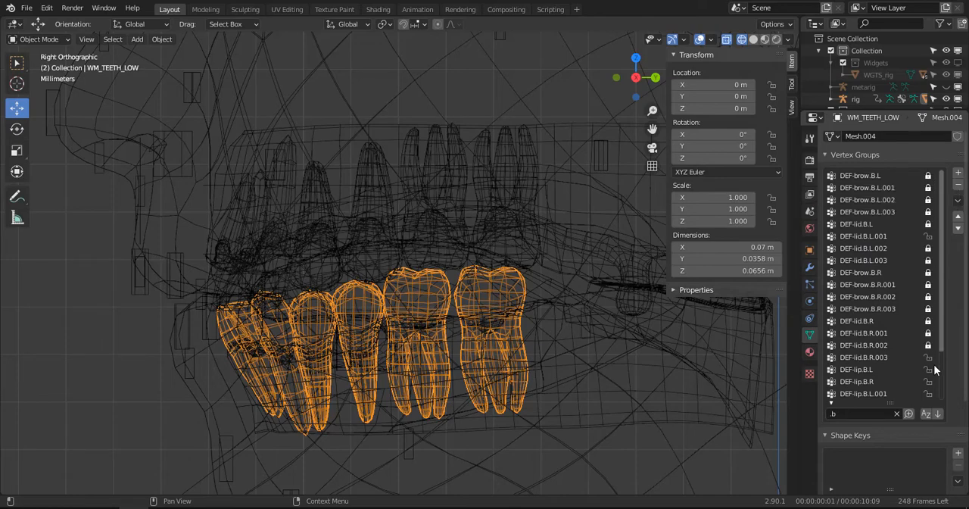
pyautogui.click(939, 411)
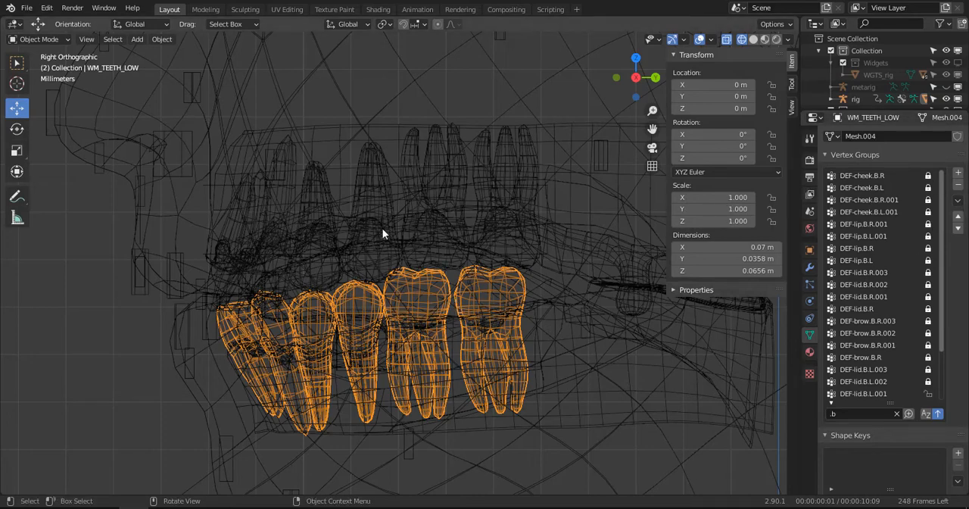
pyautogui.scroll(-5, 934, 275)
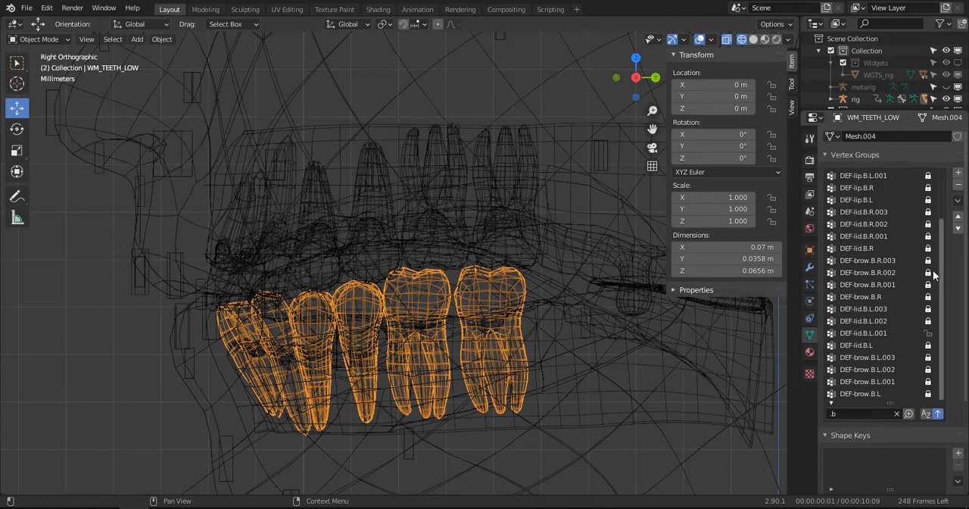
pyautogui.scroll(5, 926, 364)
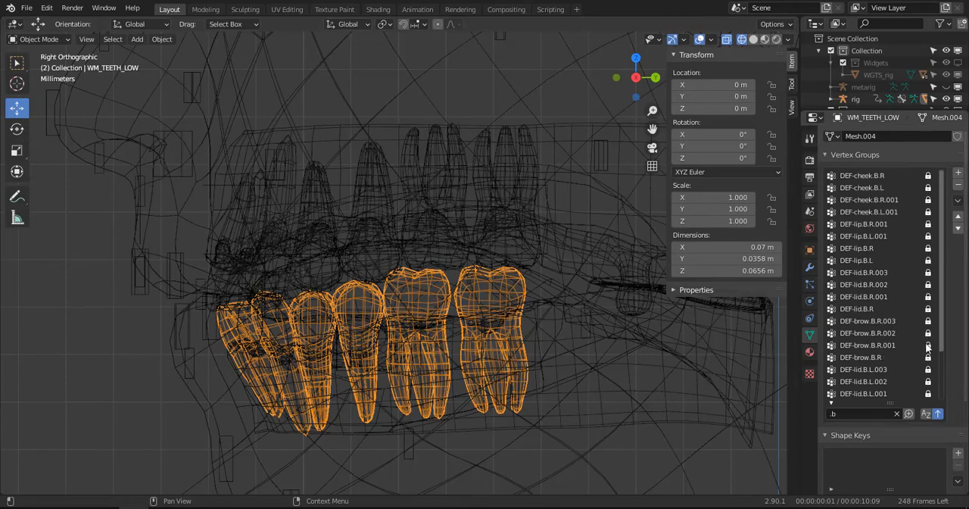
pyautogui.click(896, 413)
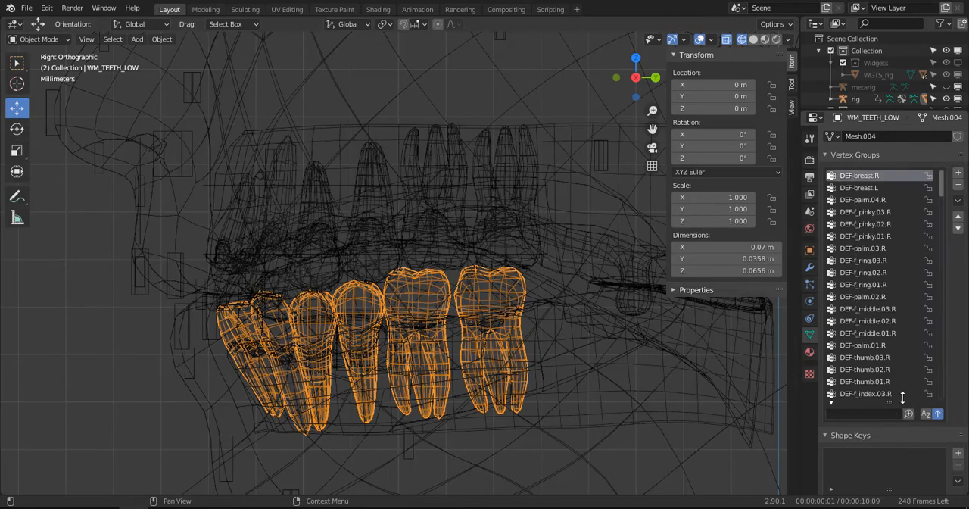
pyautogui.click(958, 200)
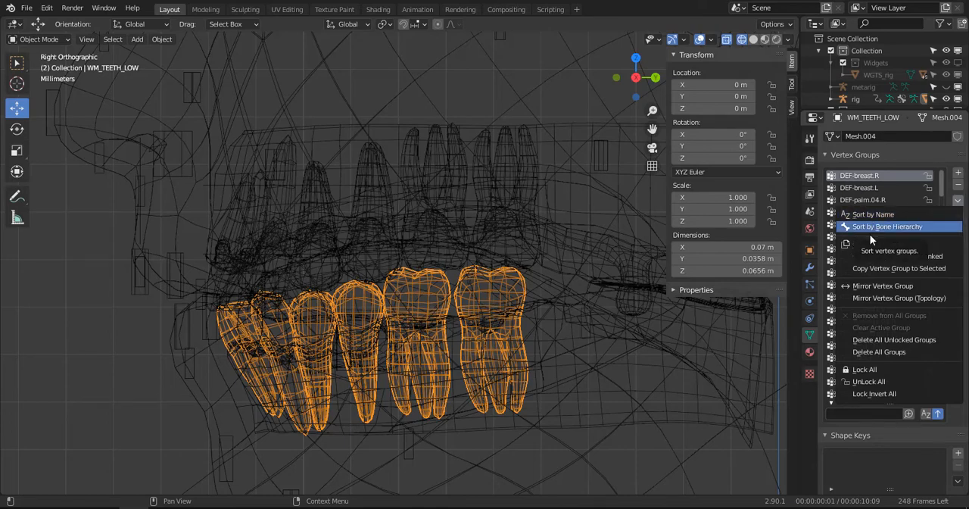
pyautogui.click(937, 156)
pyautogui.click(877, 156)
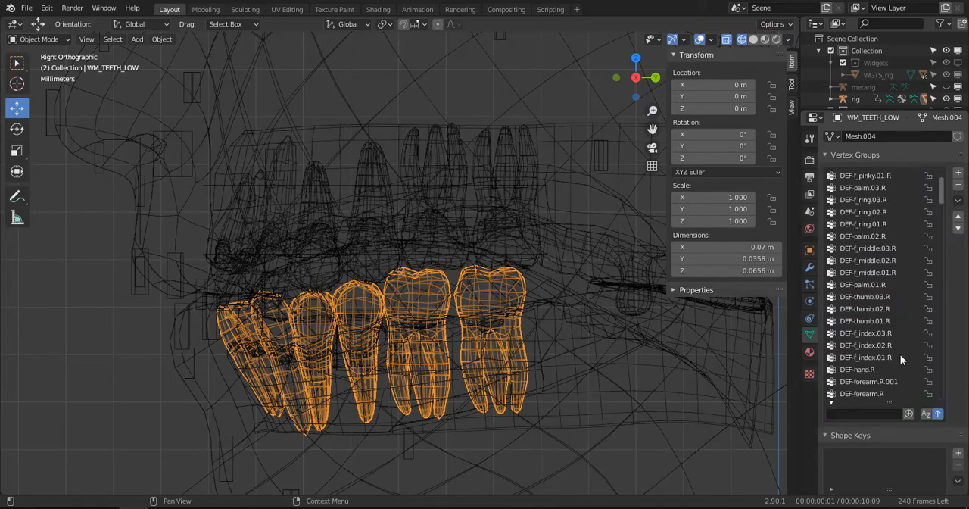
# - Filter the vertex groups by "ja", lock all the jaw groups including Jaw_M, and clear the filter
pyautogui.click(874, 412)
pyautogui.write('j')
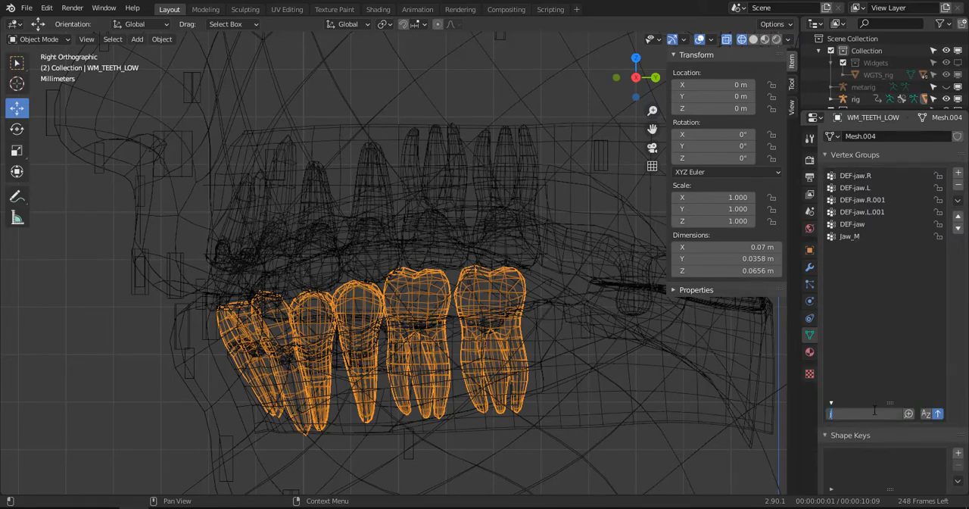
pyautogui.write('a')
pyautogui.press('Return')
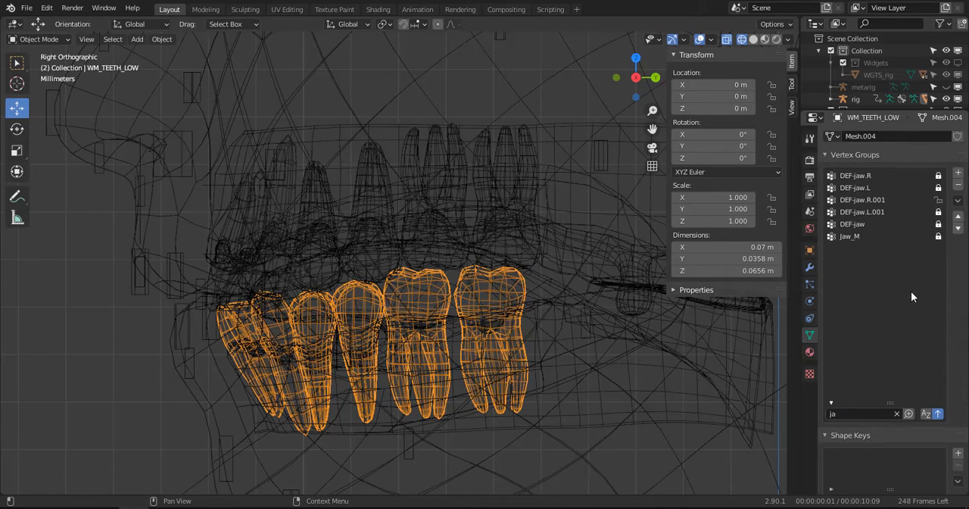
pyautogui.click(939, 201)
pyautogui.click(898, 414)
# - Save the file and delete all unlocked vertex groups from WM_TEETH_LOW
pyautogui.click(958, 199)
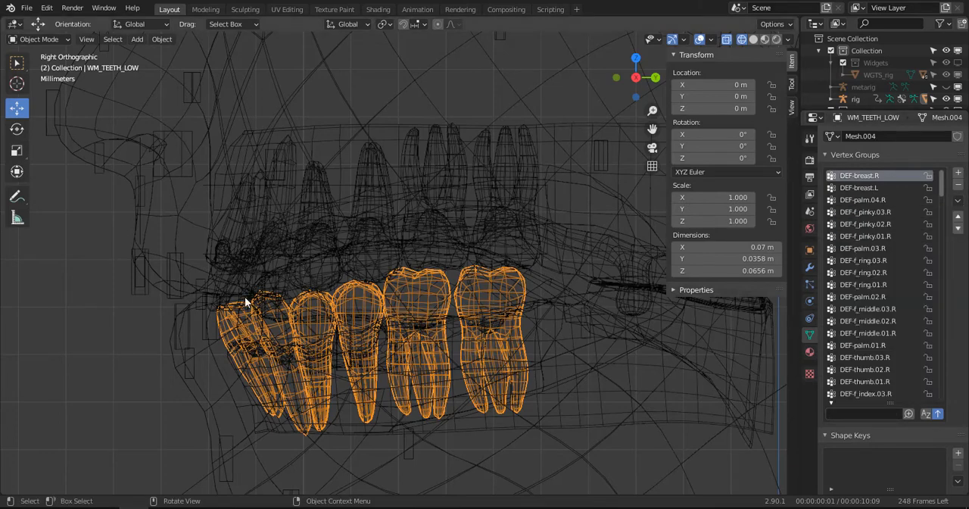
pyautogui.hotkey('ctrl', 's')
pyautogui.click(958, 200)
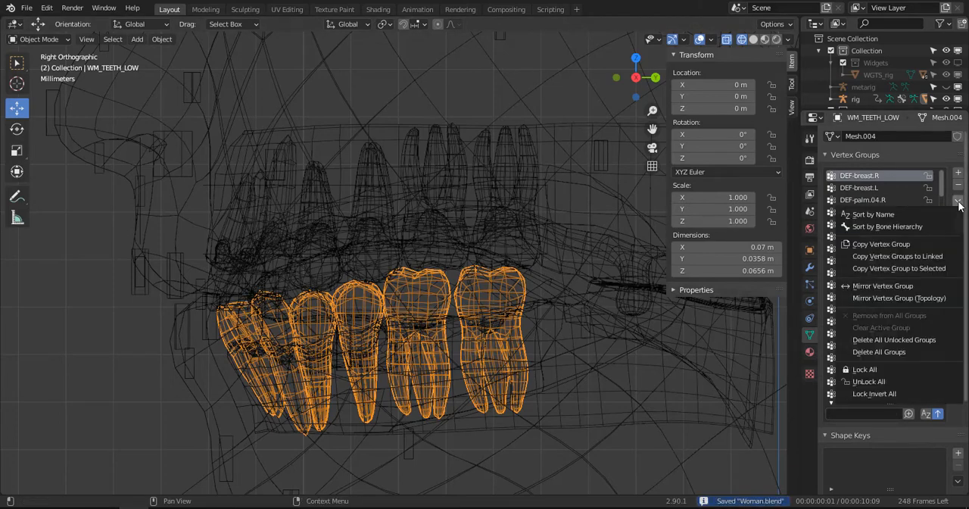
pyautogui.click(905, 339)
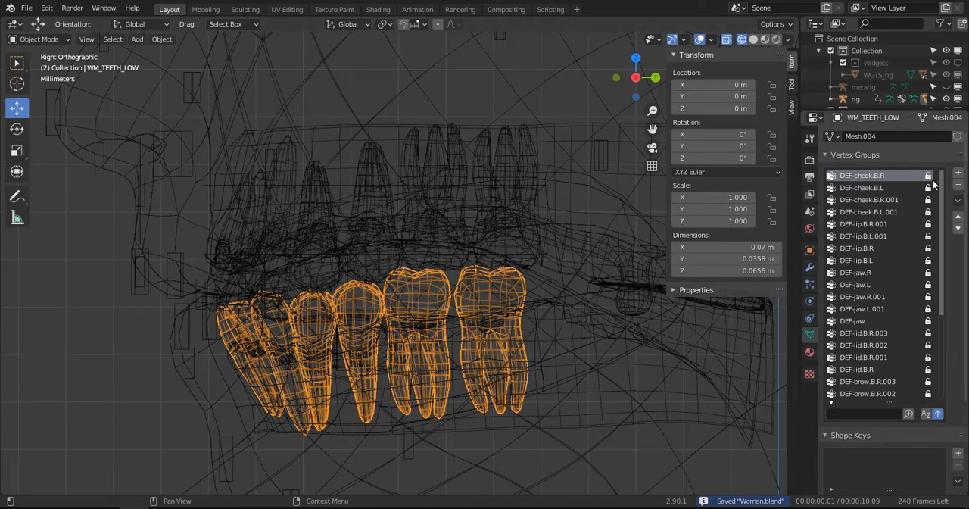
# - Unlock all remaining vertex groups of WM_TEETH_LOW, from DEF-cheek.B.R down to Jaw_M
pyautogui.moveTo(930, 258); pyautogui.dragTo(929, 360)
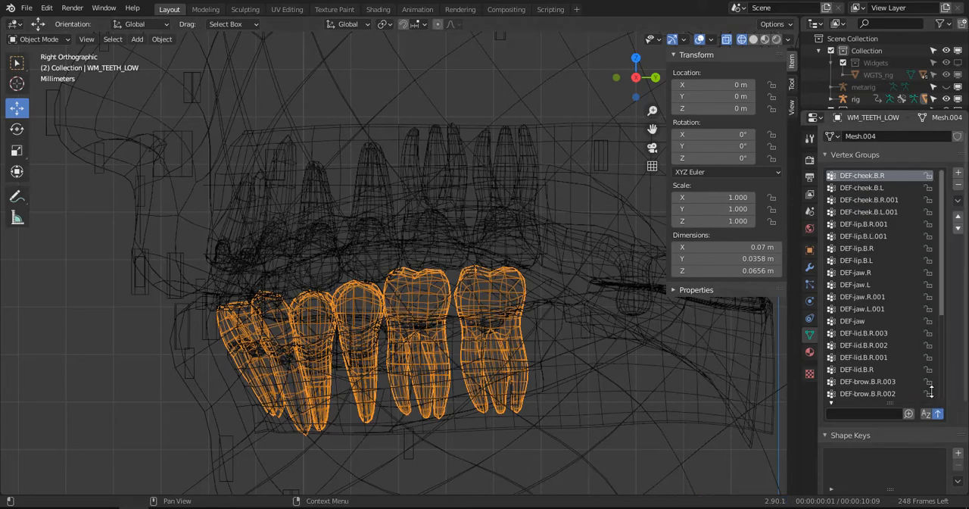
pyautogui.scroll(-5, 929, 356)
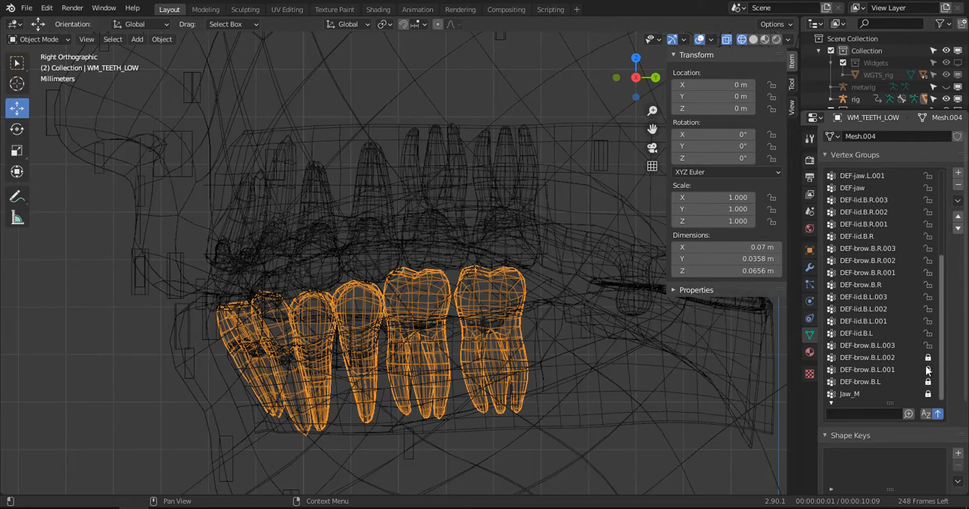
pyautogui.scroll(-3, 216, 393)
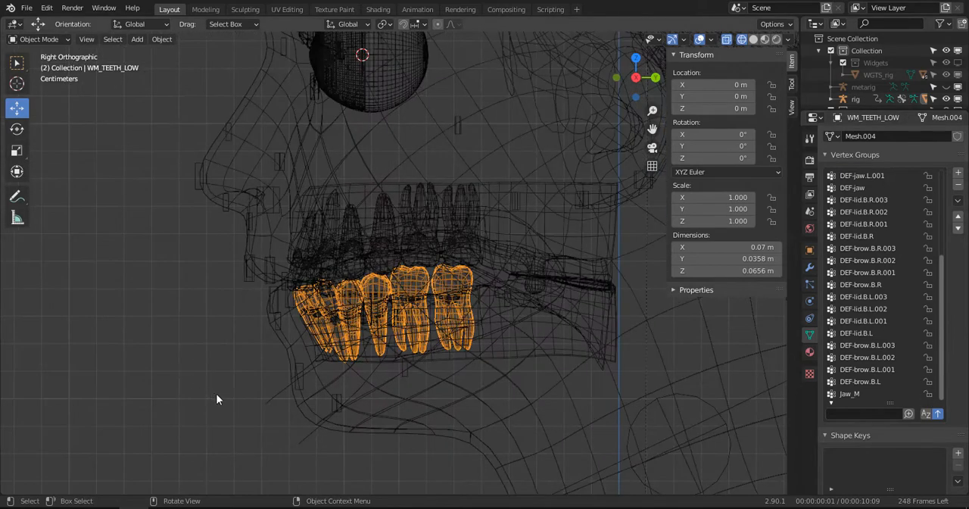
# - Switch the rig to Pose Mode, select the jaw_master control, and rotate it to open the mouth
pyautogui.click(262, 391)
pyautogui.click(267, 399)
pyautogui.hotkey('ctrl', 'Tab')
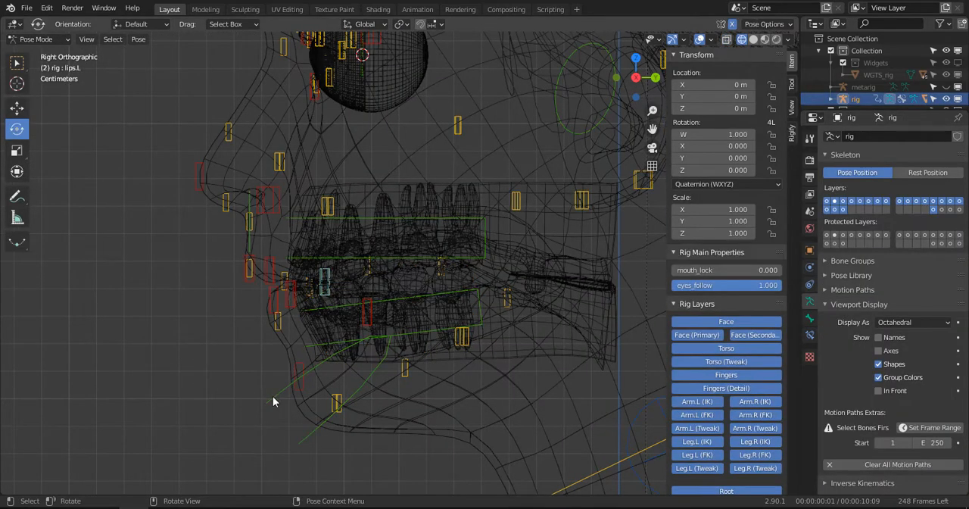
pyautogui.click(505, 284)
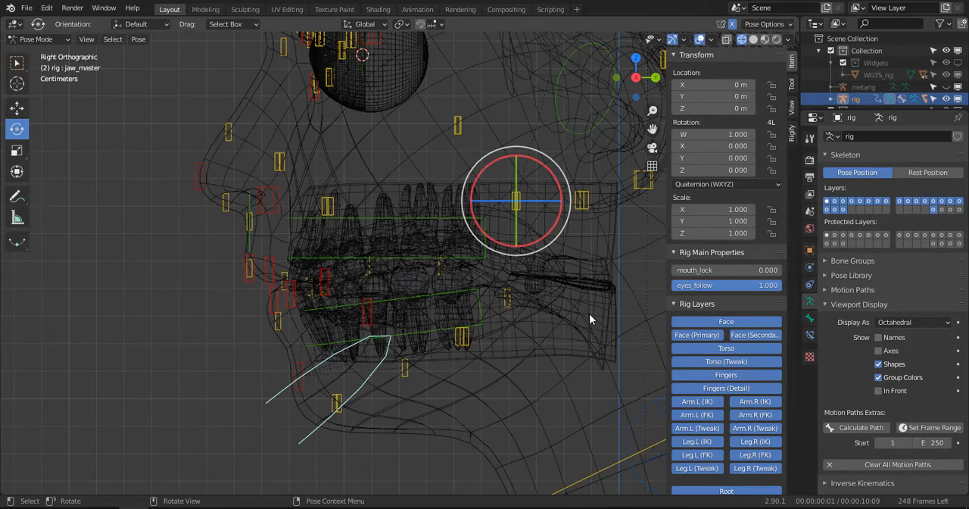
pyautogui.press('r')
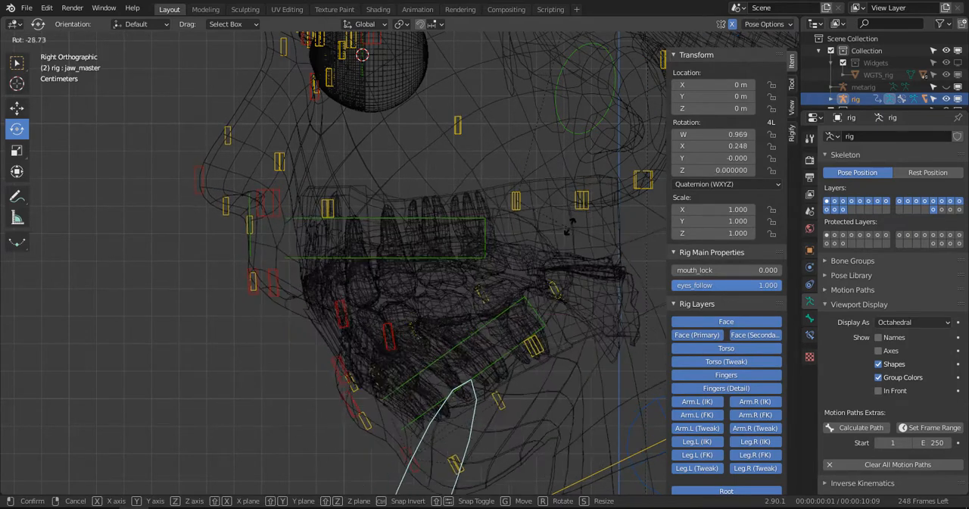
pyautogui.click(401, 288)
pyautogui.scroll(2, 389, 288)
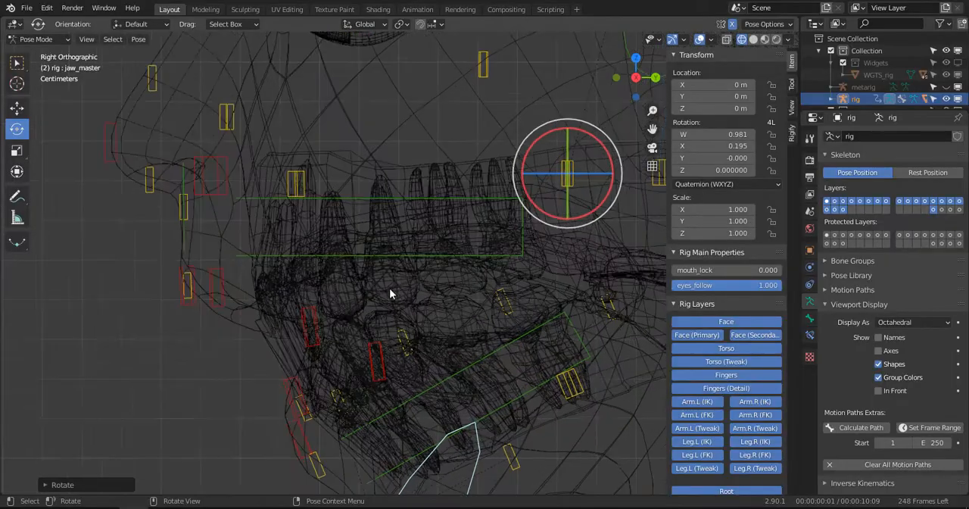
# - Examine the opened mouth and teeth from an angled perspective, checking the viewport shading
pyautogui.moveTo(389, 288)
pyautogui.mouseDown(button='middle')
pyautogui.moveTo(328, 304)
pyautogui.moveTo(537, 268)
pyautogui.moveTo(488, 296)
pyautogui.moveTo(485, 310)
pyautogui.moveTo(347, 311)
pyautogui.moveTo(384, 337)
pyautogui.moveTo(495, 262)
pyautogui.moveTo(423, 274)
pyautogui.moveTo(376, 303)
pyautogui.moveTo(334, 310)
pyautogui.moveTo(398, 301)
pyautogui.mouseUp(button='middle')
pyautogui.click(534, 294)
pyautogui.press('z')
pyautogui.click(329, 311)
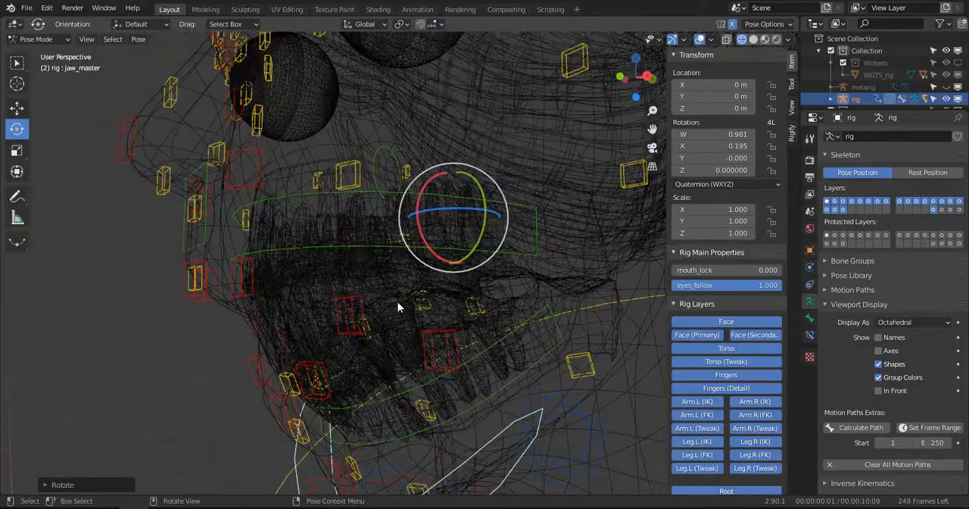
pyautogui.click(359, 299)
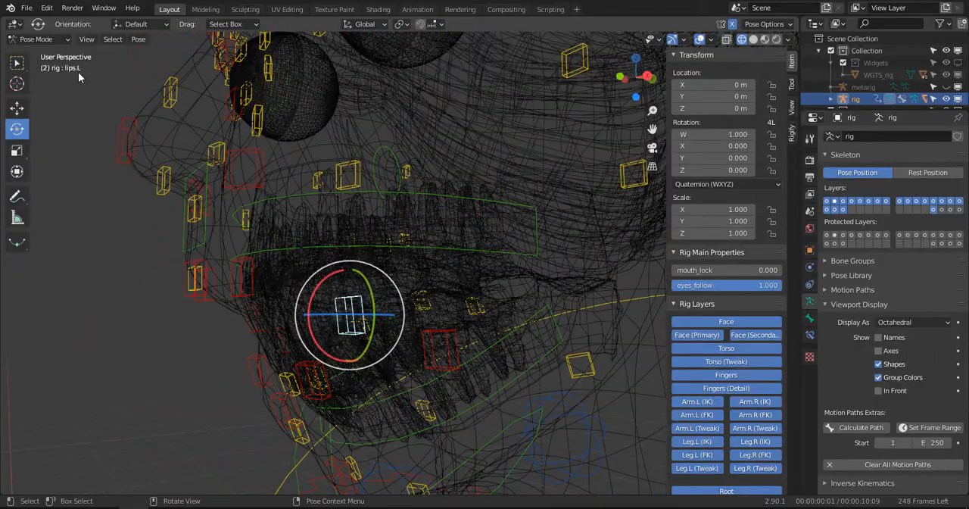
pyautogui.moveTo(412, 265); pyautogui.dragTo(450, 296, button='middle')
pyautogui.press('r')
pyautogui.press('Escape')
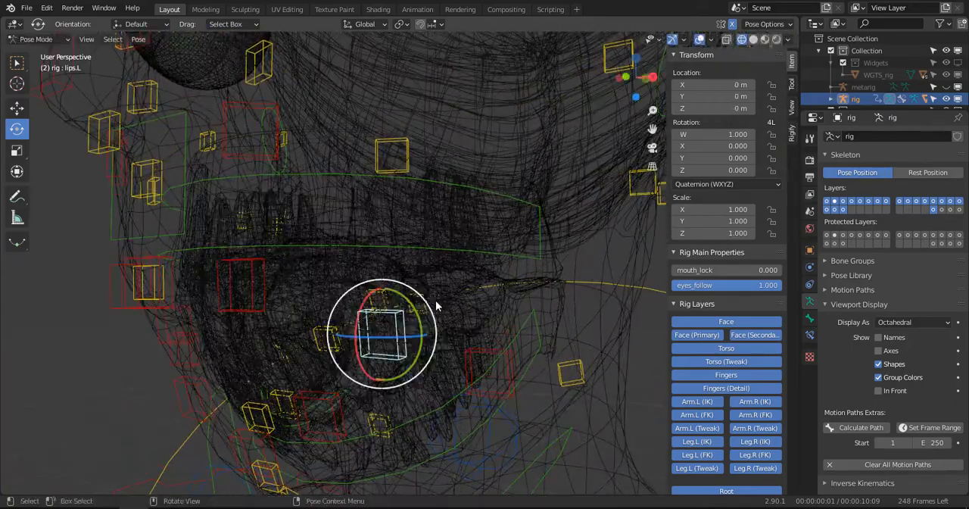
pyautogui.moveTo(80, 73); pyautogui.dragTo(408, 328, button='middle')
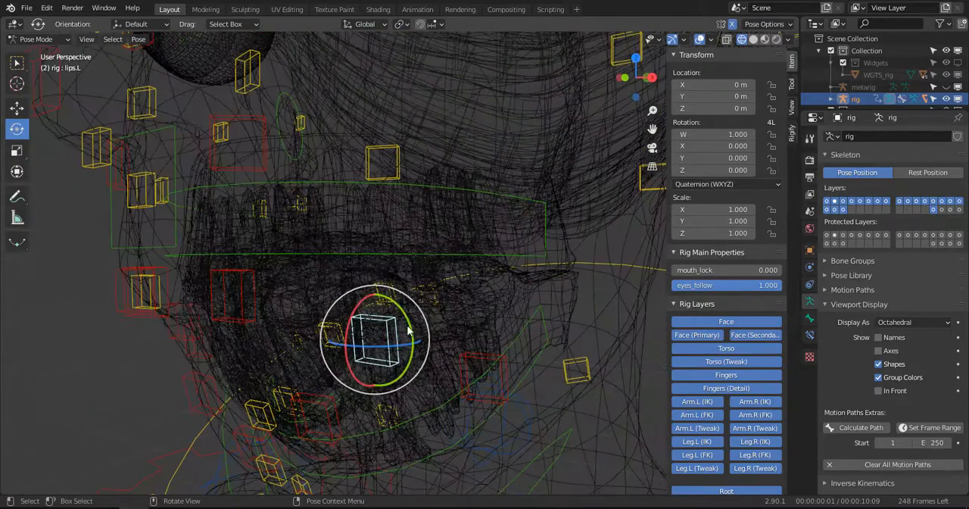
pyautogui.hotkey('ctrl', 'z')
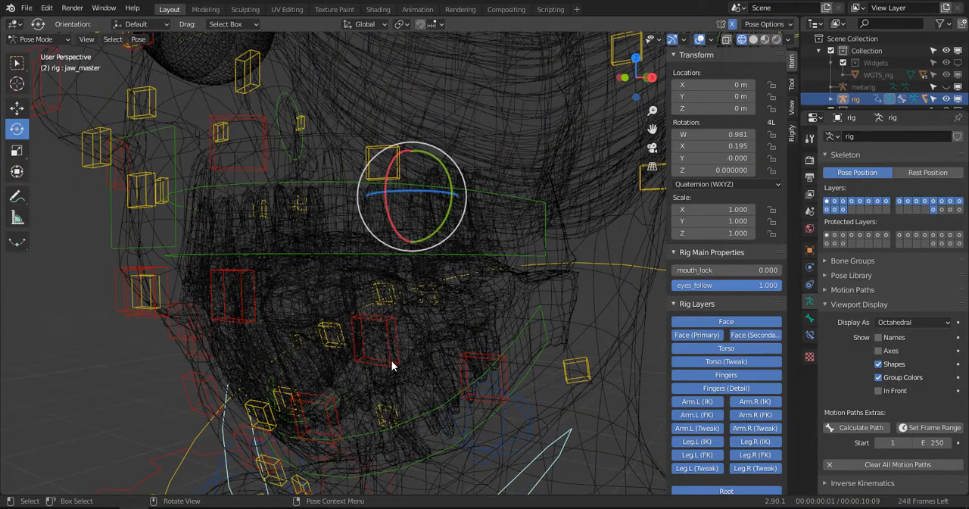
# - Clear the rotation of every pose bone, set the view to a right-side wireframe, and deselect all bones
pyautogui.press('a')
pyautogui.hotkey('alt', 'r')
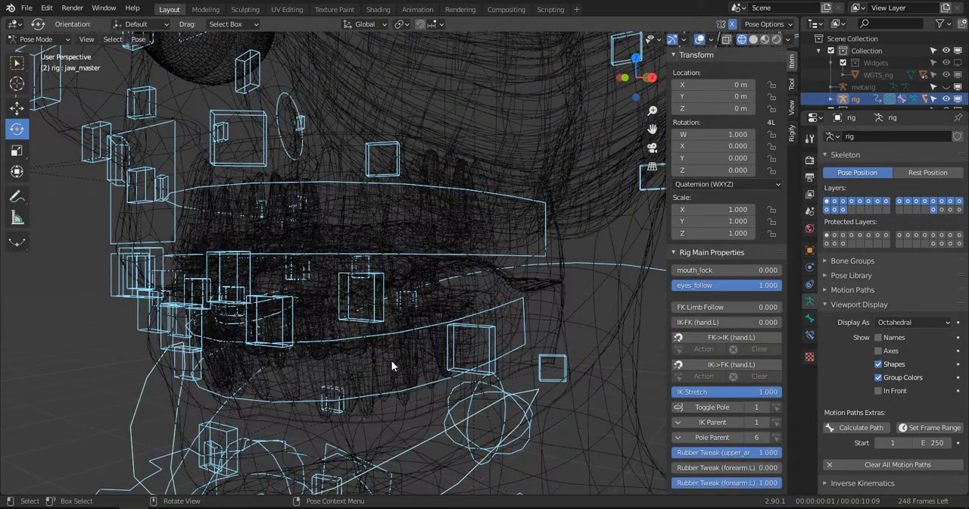
pyautogui.press('z')
pyautogui.click(458, 353)
pyautogui.scroll(2, 368, 334)
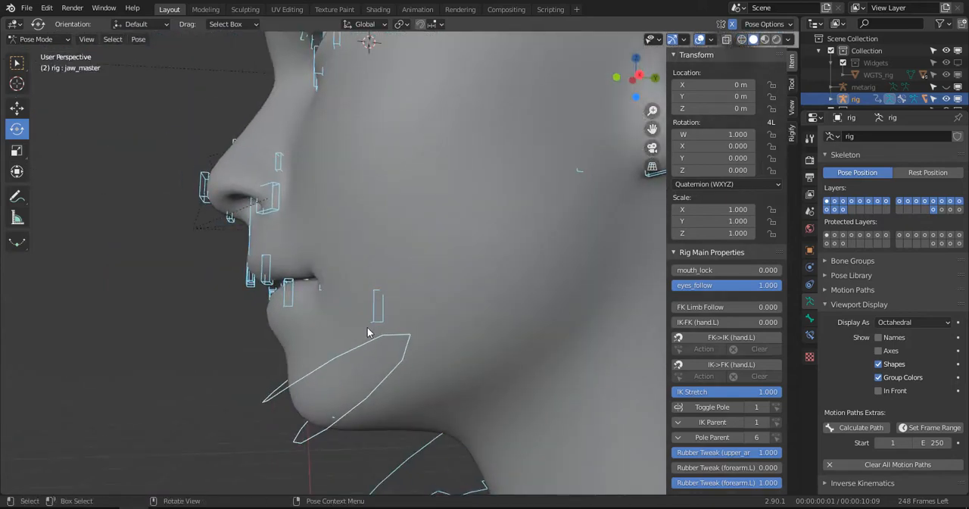
pyautogui.press('KP_3')
pyautogui.scroll(3, 341, 285)
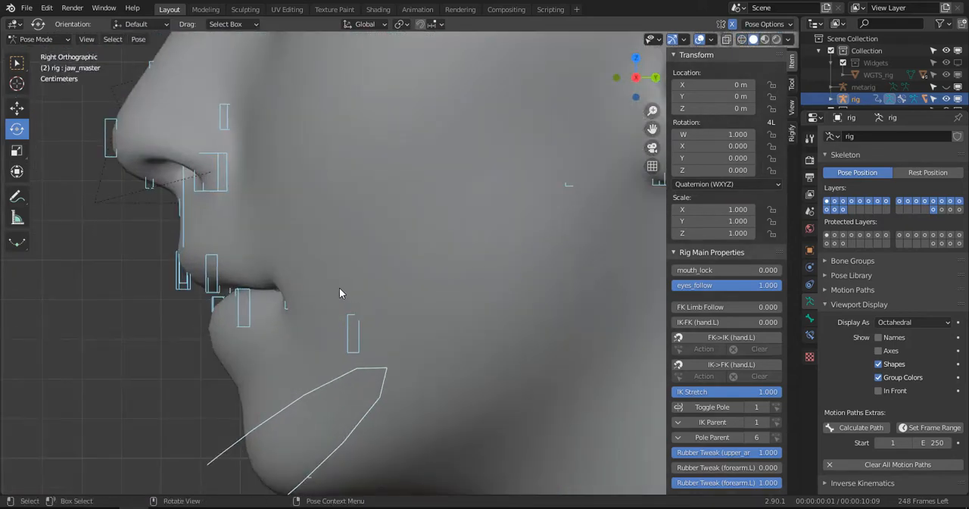
pyautogui.press('z')
pyautogui.click(274, 287)
pyautogui.hotkey('alt', 'a')
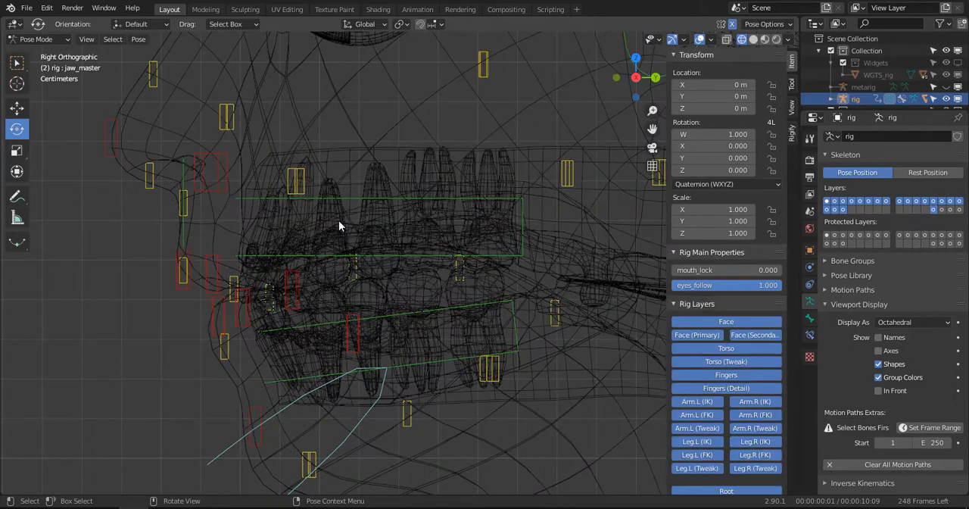
# - In Object Mode, select WM_TEETH_TOP, filter its vertex groups by ".t", and lock all the matching groups
pyautogui.hotkey('ctrl', 'Tab')
pyautogui.click(338, 220)
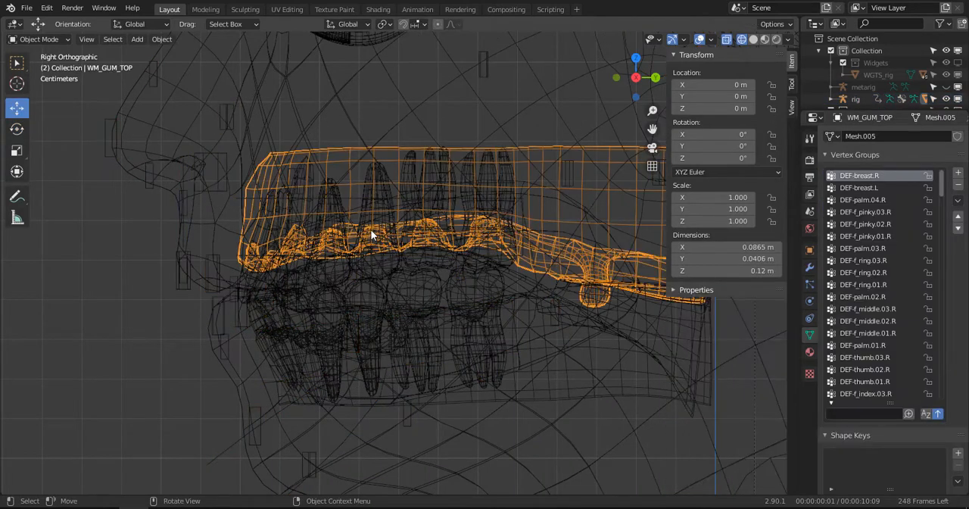
pyautogui.click(371, 231)
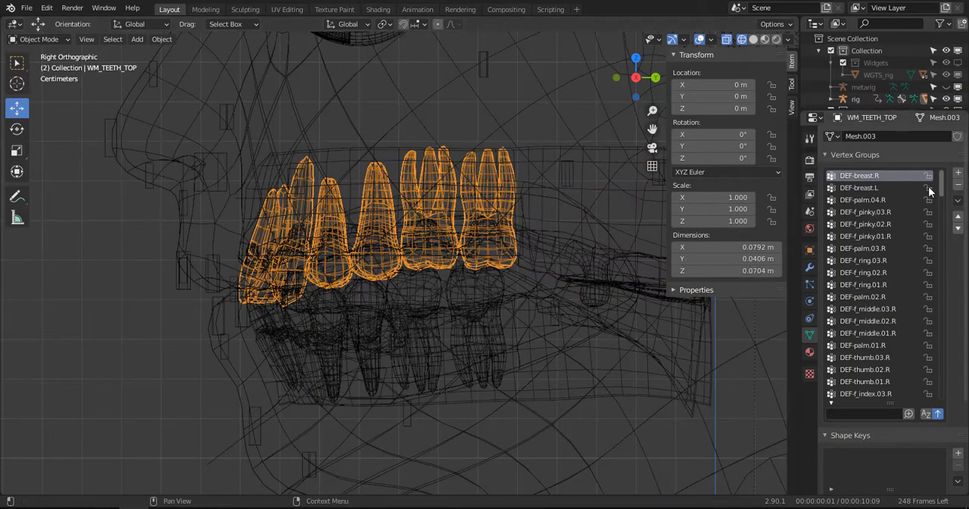
pyautogui.click(862, 413)
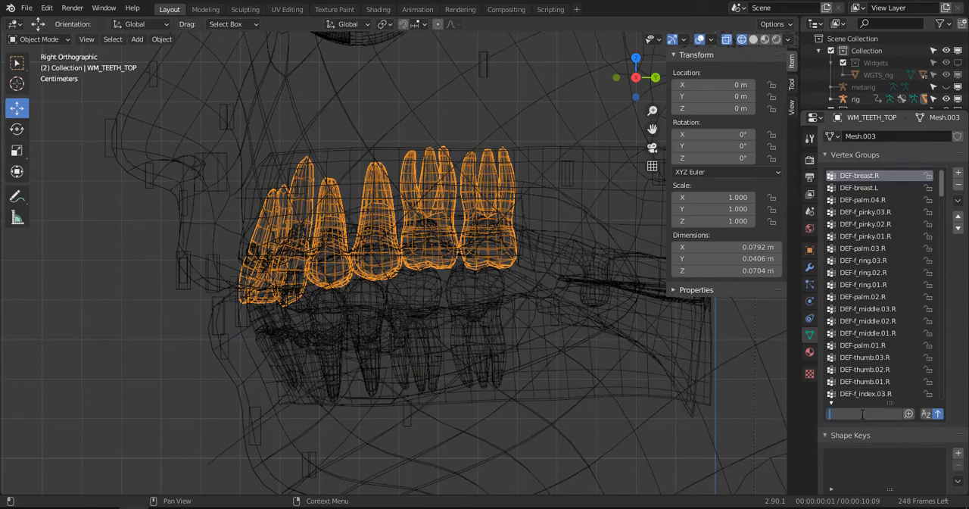
pyautogui.write('.t')
pyautogui.press('Return')
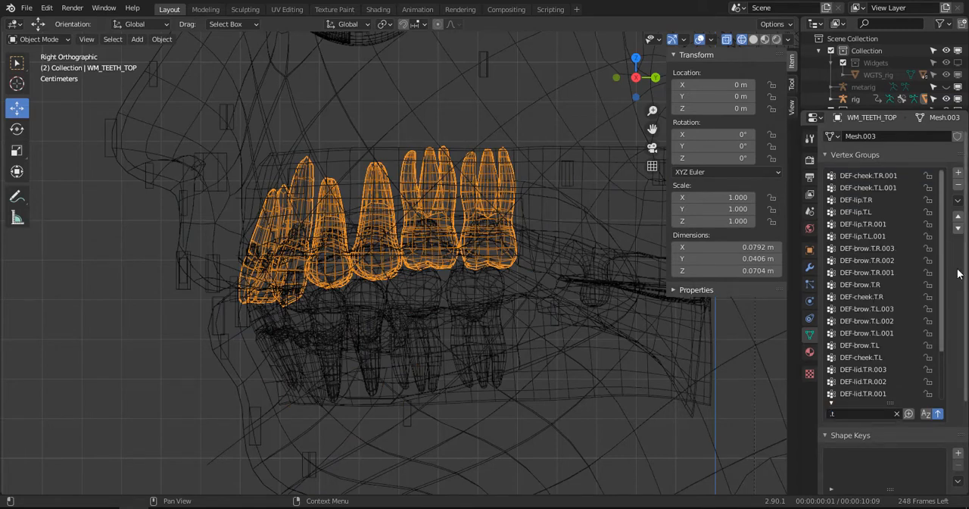
pyautogui.moveTo(928, 199); pyautogui.dragTo(928, 286)
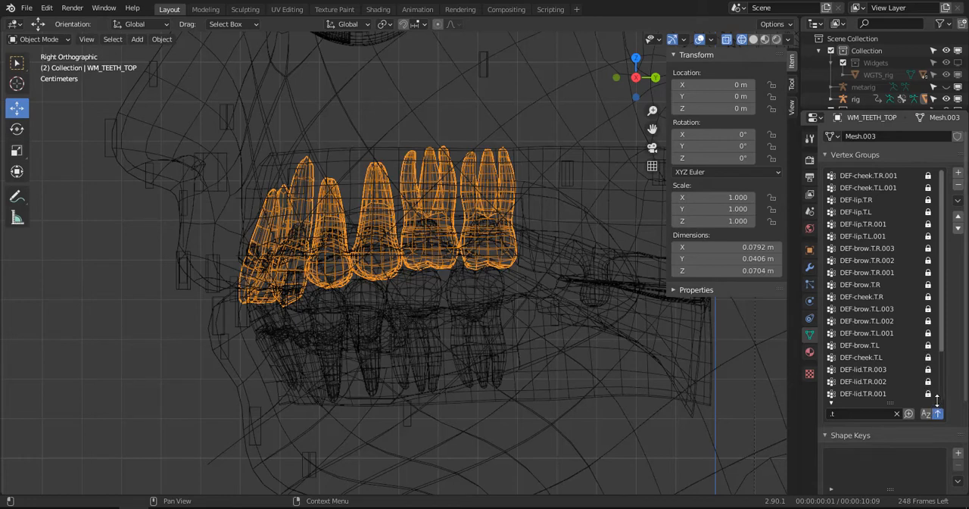
pyautogui.moveTo(942, 363); pyautogui.dragTo(947, 408)
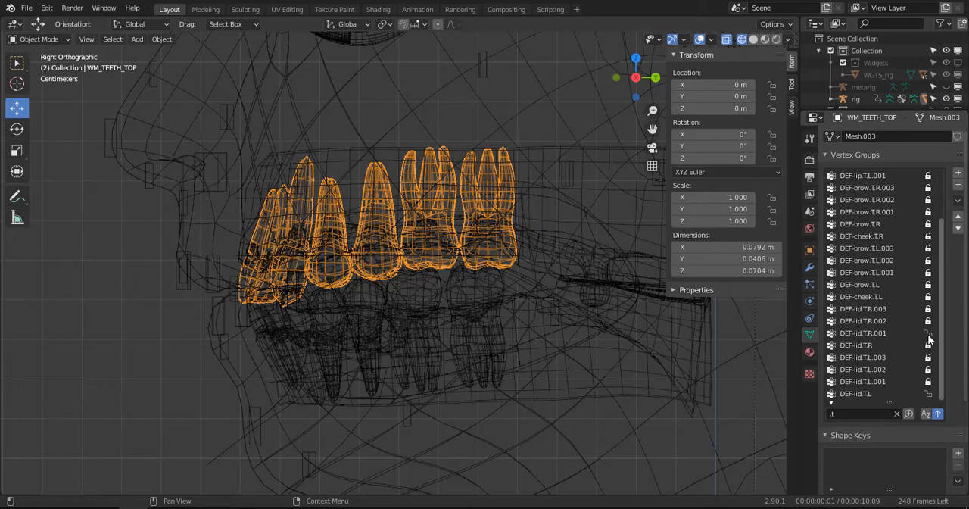
pyautogui.scroll(5, 878, 308)
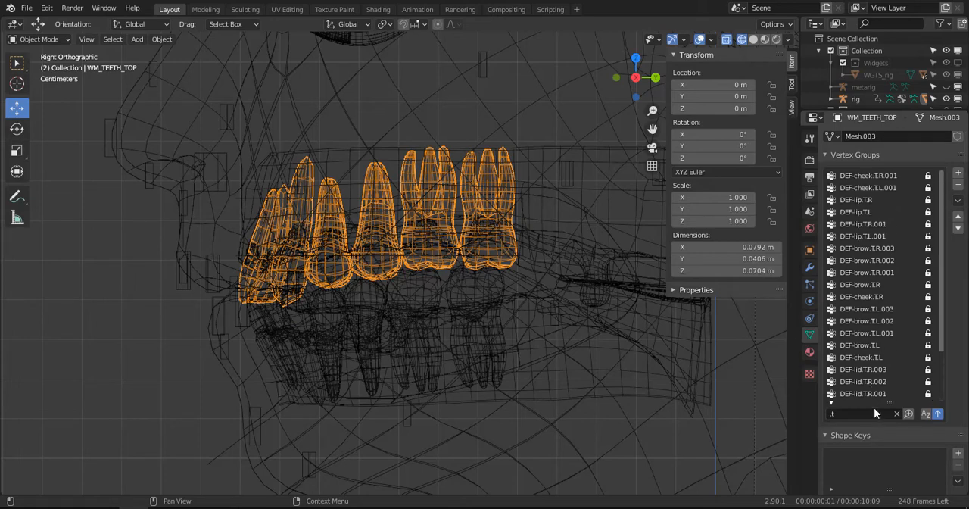
# - Clear the vertex group filter and delete all unlocked vertex groups of WM_TEETH_TOP
pyautogui.click(897, 414)
pyautogui.click(958, 200)
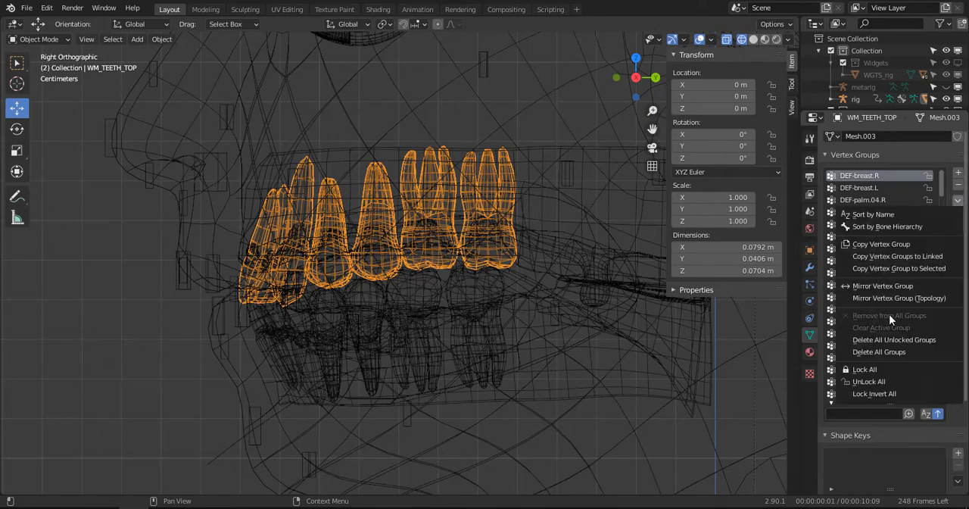
pyautogui.click(895, 340)
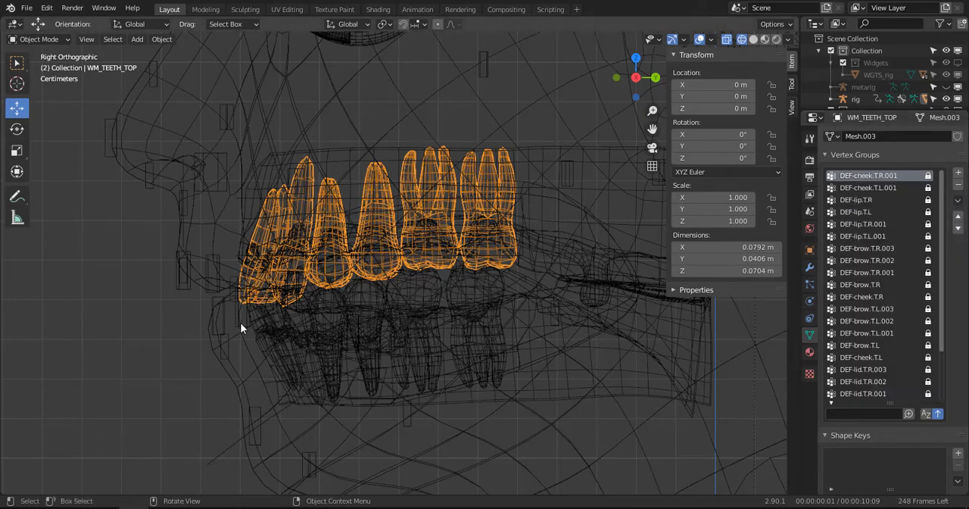
# - Pose the rig by rotating jaw_master to open the mouth, and inspect the teeth in solid shading
pyautogui.scroll(-3, 258, 400)
pyautogui.click(264, 406)
pyautogui.hotkey('ctrl', 'Tab')
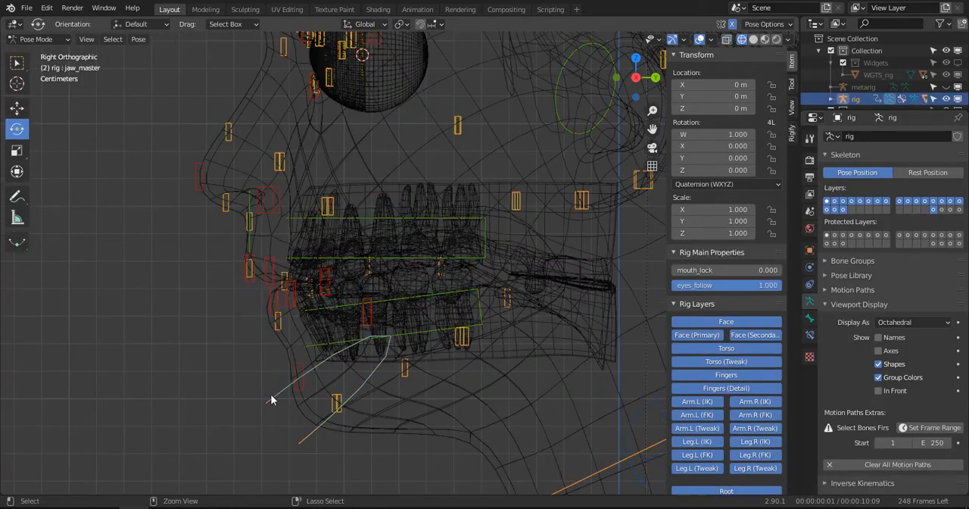
pyautogui.click(283, 396)
pyautogui.press('r')
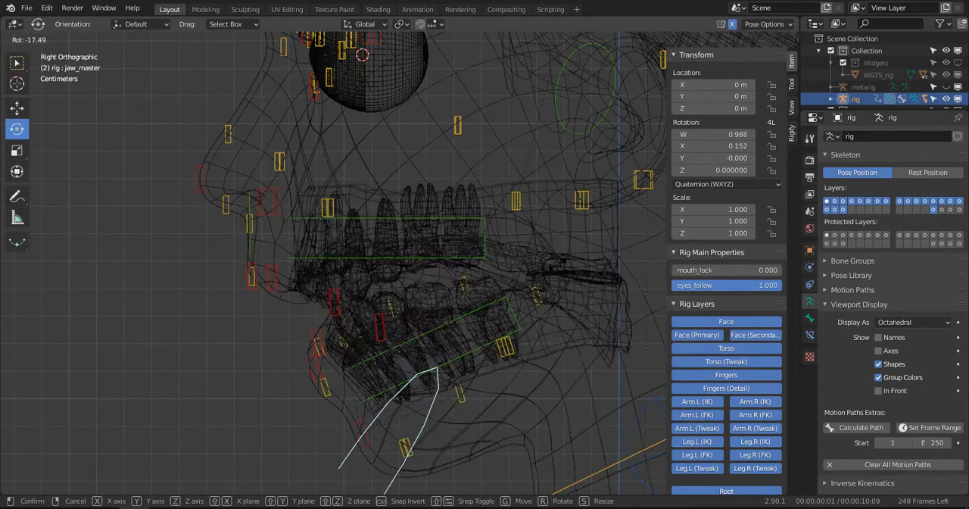
pyautogui.click(433, 238)
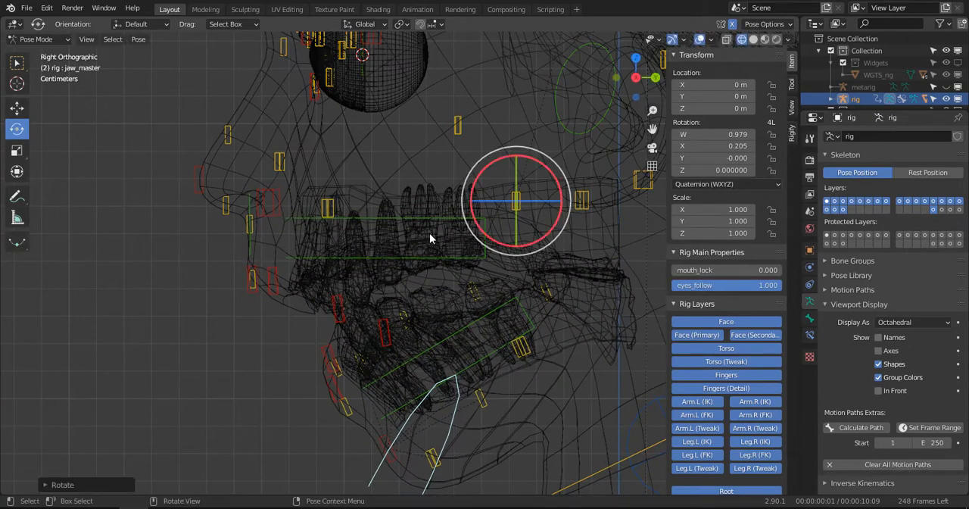
pyautogui.moveTo(432, 238)
pyautogui.mouseDown(button='middle')
pyautogui.moveTo(530, 222)
pyautogui.moveTo(457, 242)
pyautogui.mouseUp(button='middle')
pyautogui.press('z')
pyautogui.click(520, 243)
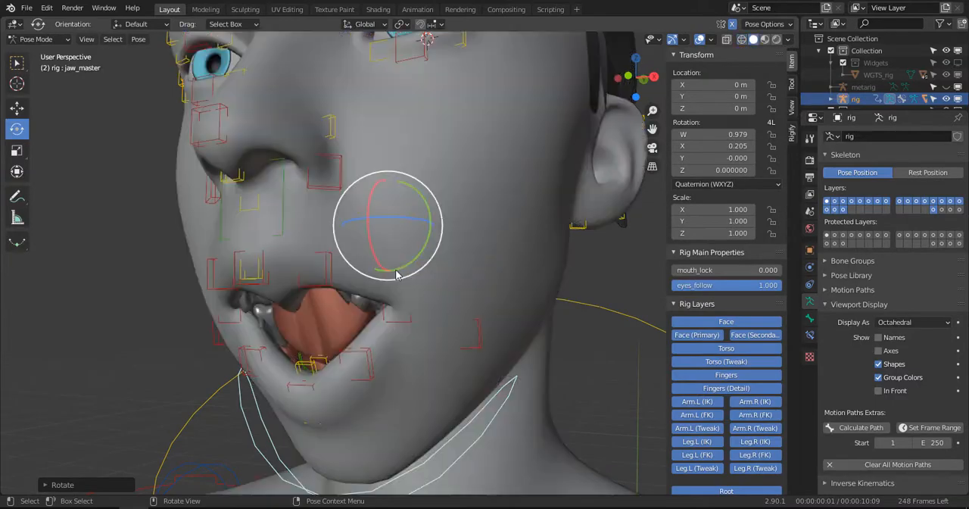
pyautogui.moveTo(397, 273)
pyautogui.mouseDown(button='middle')
pyautogui.moveTo(448, 255)
pyautogui.moveTo(346, 200)
pyautogui.moveTo(296, 224)
pyautogui.moveTo(357, 216)
pyautogui.moveTo(393, 227)
pyautogui.moveTo(341, 235)
pyautogui.moveTo(368, 247)
pyautogui.moveTo(343, 236)
pyautogui.moveTo(375, 234)
pyautogui.moveTo(338, 198)
pyautogui.moveTo(317, 239)
pyautogui.moveTo(394, 245)
pyautogui.moveTo(356, 253)
pyautogui.moveTo(324, 222)
pyautogui.moveTo(444, 237)
pyautogui.moveTo(453, 260)
pyautogui.moveTo(323, 261)
pyautogui.mouseUp(button='middle')
pyautogui.press('Right')
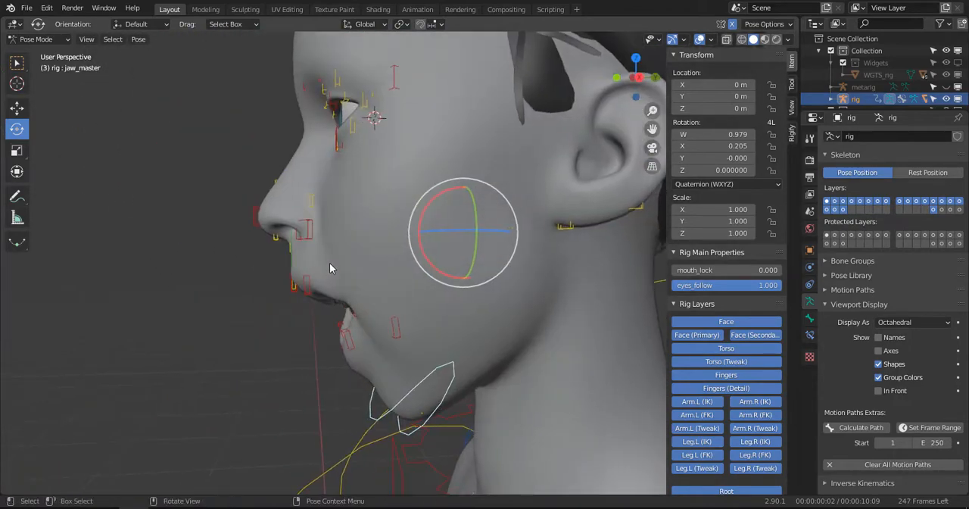
# - Reset the rotation of all bones to close the mouth and return the head to wireframe shading
pyautogui.press('KP_3')
pyautogui.scroll(3, 336, 259)
pyautogui.press('a')
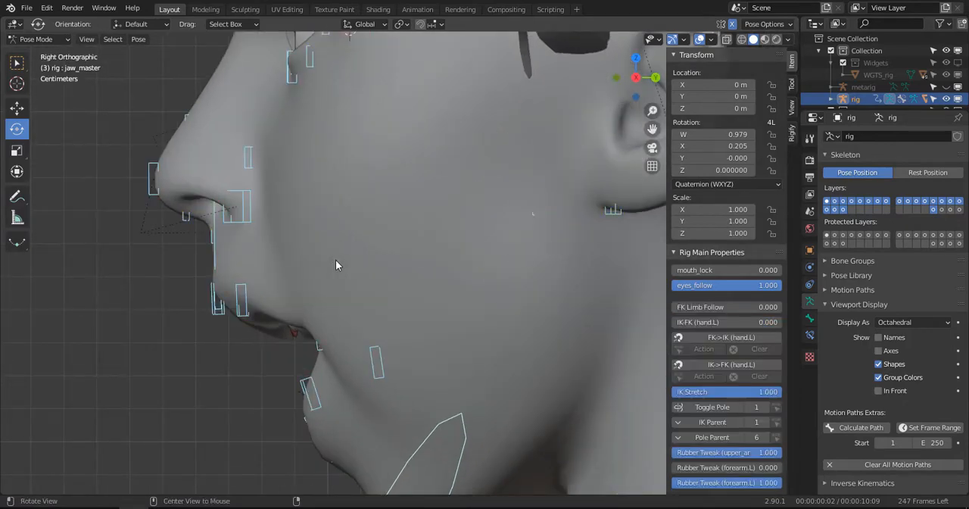
pyautogui.hotkey('alt', 'r')
pyautogui.scroll(-2, 336, 260)
pyautogui.press('z')
pyautogui.click(261, 286)
pyautogui.scroll(-3, 318, 257)
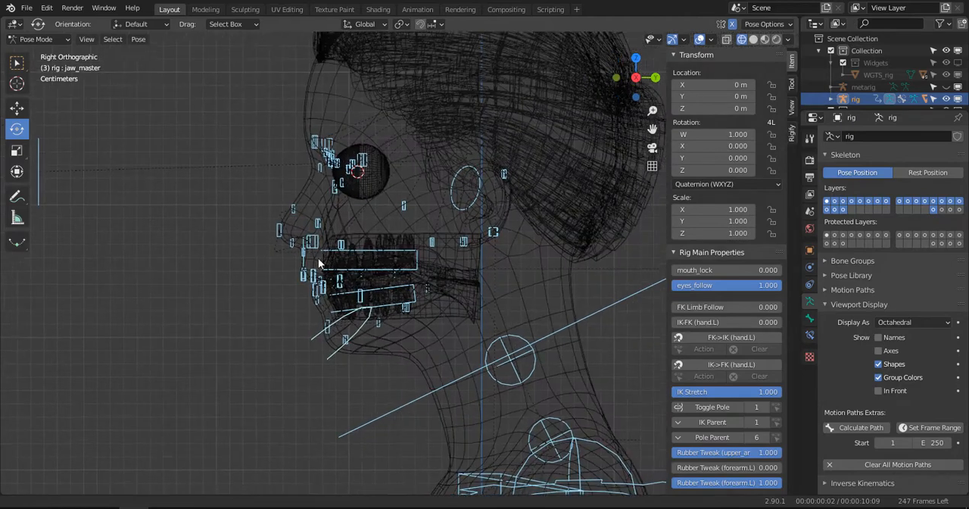
# - Switch to Object Mode, hide WM_BODY, and display the remaining objects in solid shading
pyautogui.hotkey('ctrl', 'Tab')
pyautogui.click(301, 100)
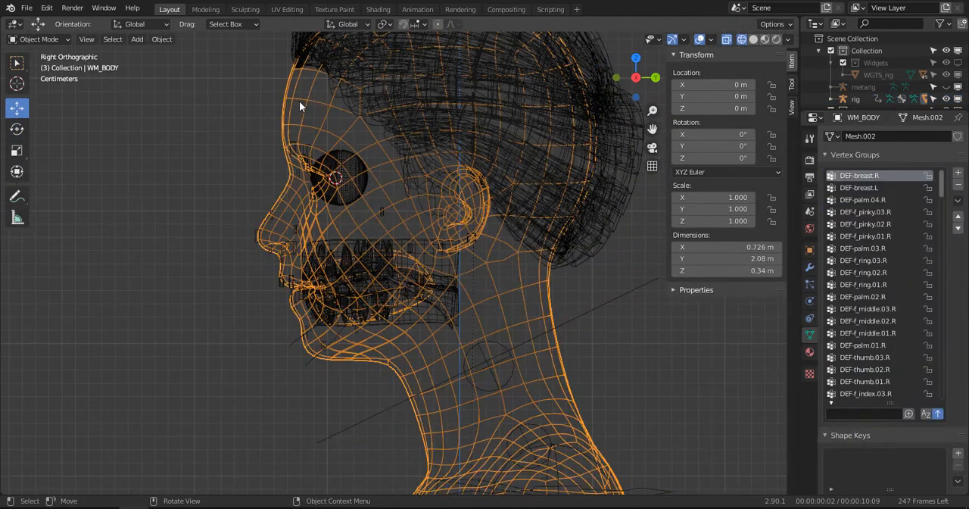
pyautogui.press('h')
pyautogui.press('z')
pyautogui.click(428, 253)
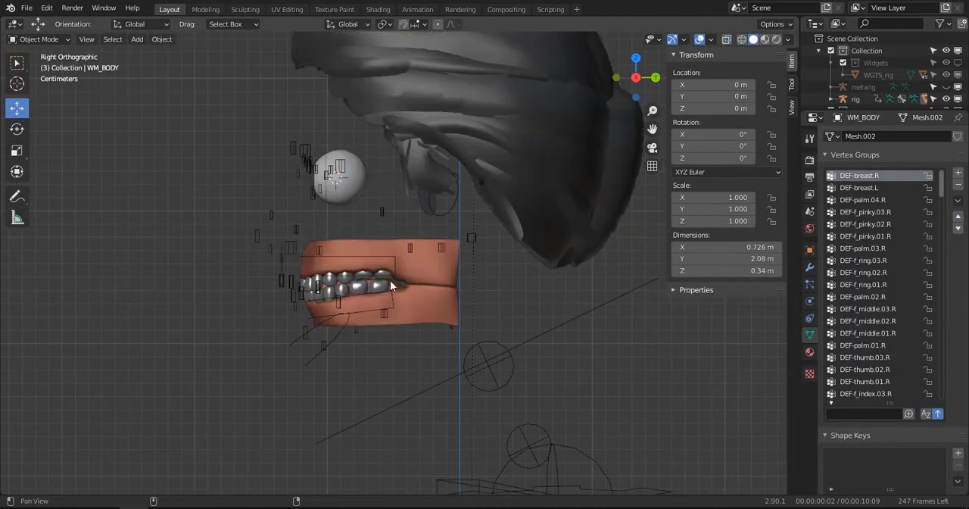
# - Select the lower gum WM_GUM_LOW and switch it to Weight Paint mode
pyautogui.moveTo(390, 280)
pyautogui.mouseDown(button='middle')
pyautogui.moveTo(407, 245)
pyautogui.moveTo(320, 308)
pyautogui.moveTo(331, 279)
pyautogui.moveTo(378, 294)
pyautogui.mouseUp(button='middle')
pyautogui.click(320, 308)
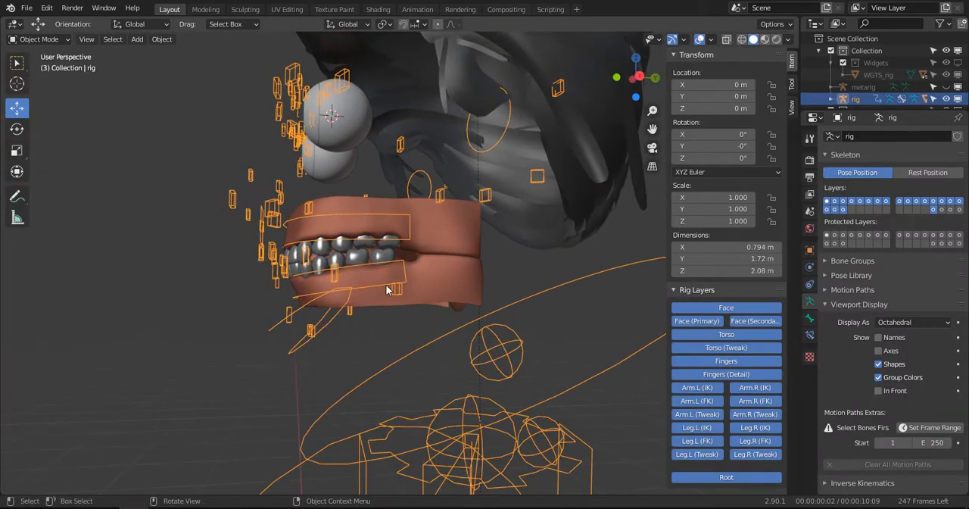
pyautogui.press('KP_3')
pyautogui.scroll(2, 384, 278)
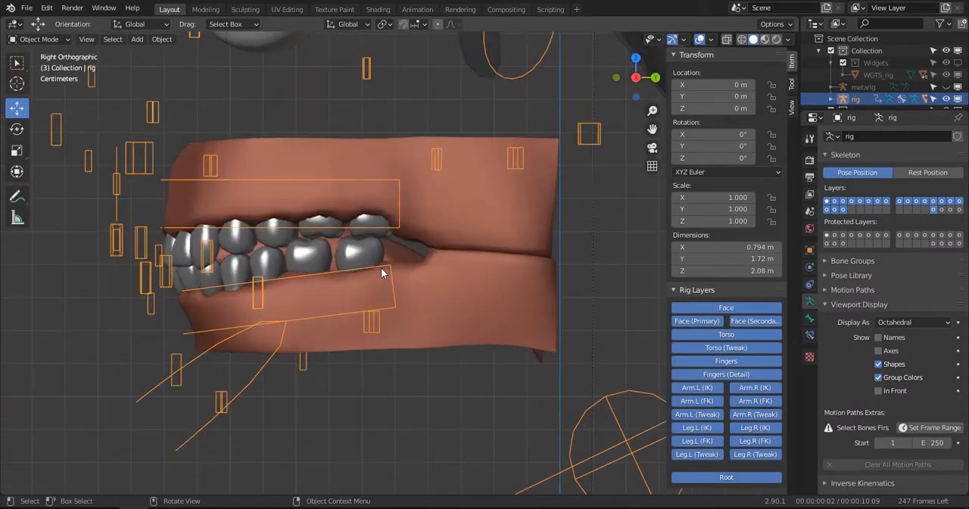
pyautogui.scroll(2, 382, 270)
pyautogui.scroll(-3, 381, 270)
pyautogui.click(441, 299)
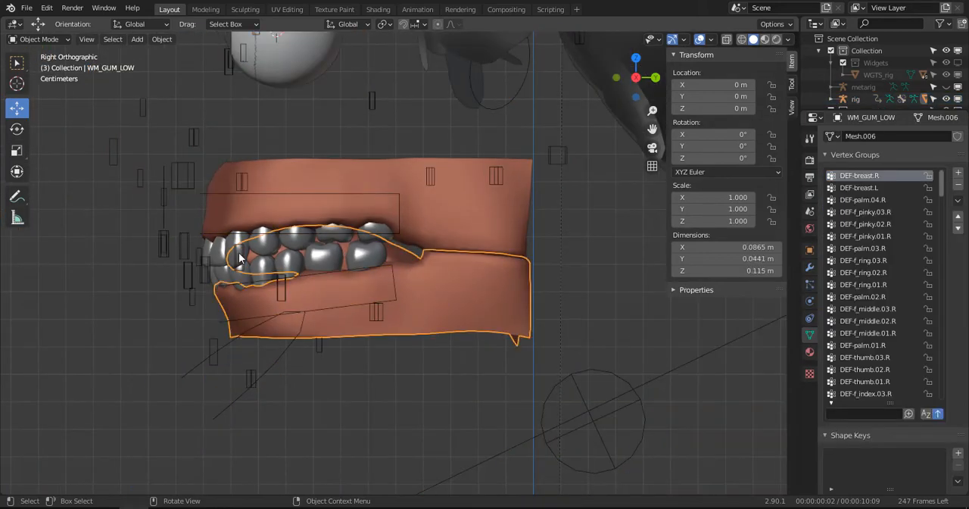
pyautogui.click(61, 39)
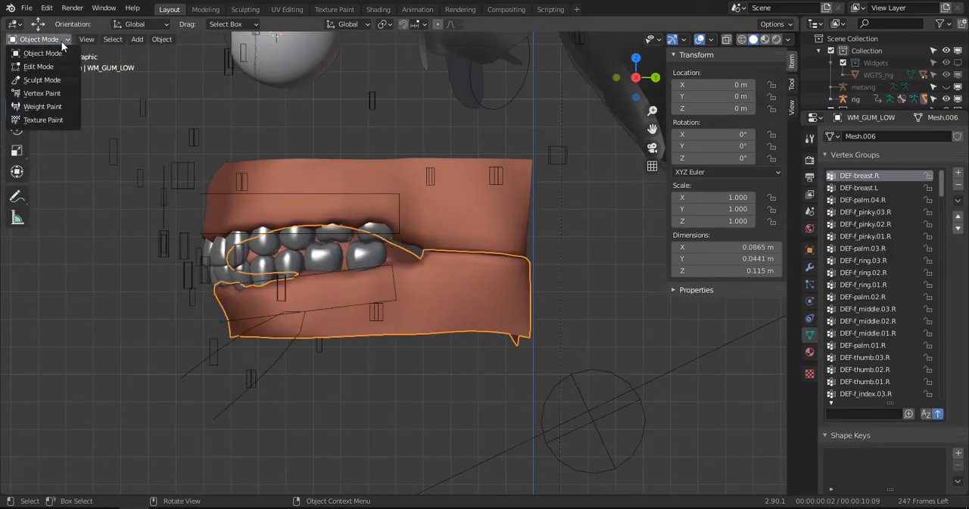
pyautogui.click(42, 106)
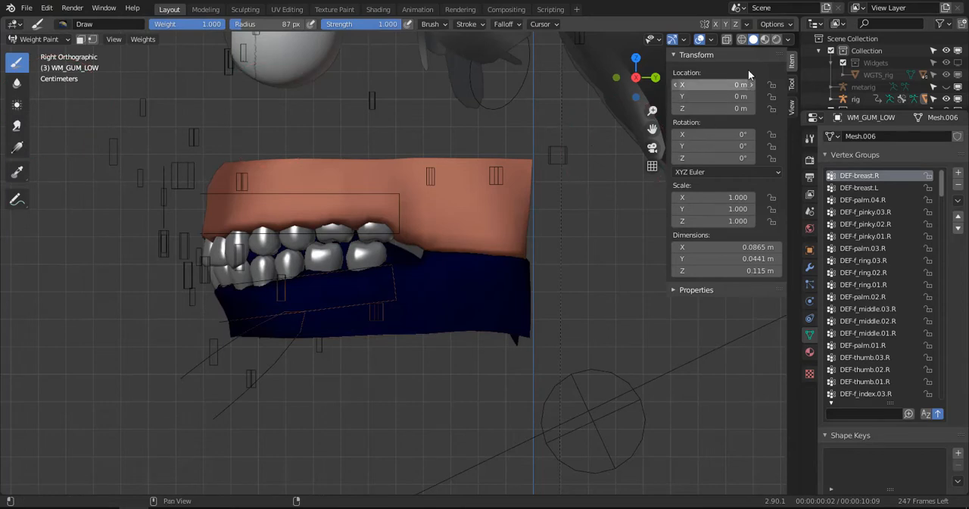
# - Set the viewport shading color to Single with pure white, value 1.000
pyautogui.click(789, 39)
pyautogui.click(732, 203)
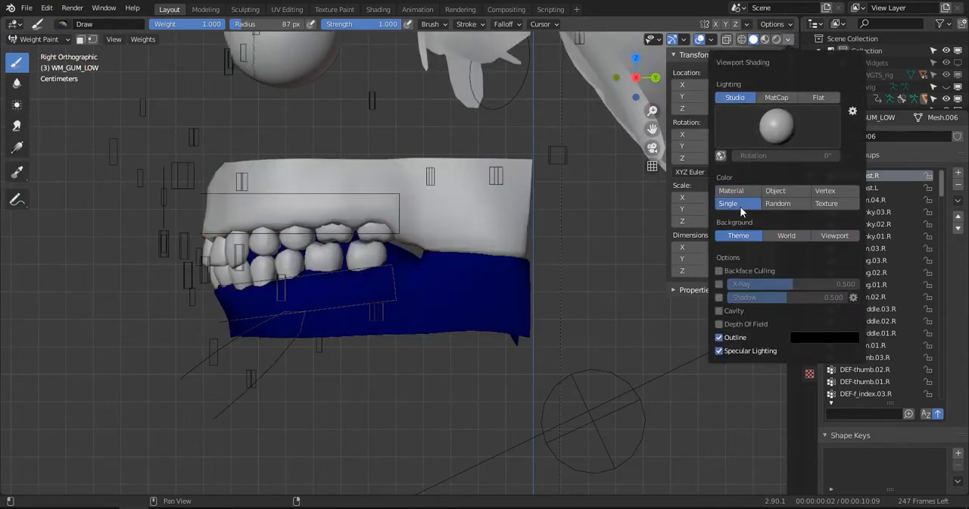
pyautogui.click(784, 218)
pyautogui.moveTo(850, 88); pyautogui.dragTo(850, 57)
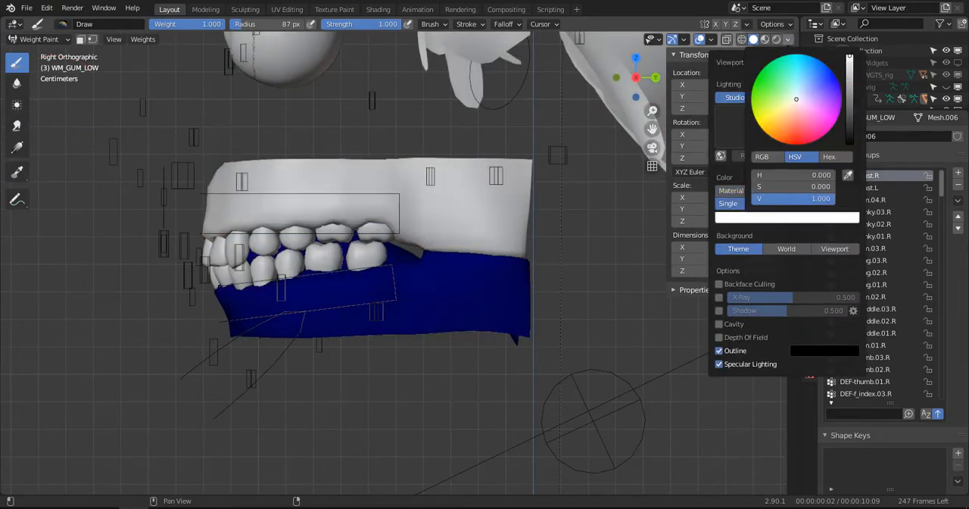
# - Filter the vertex groups of WM_GUM_LOW by "jaw", select Jaw_M, and inspect its painted weights
pyautogui.click(859, 414)
pyautogui.write('jaw')
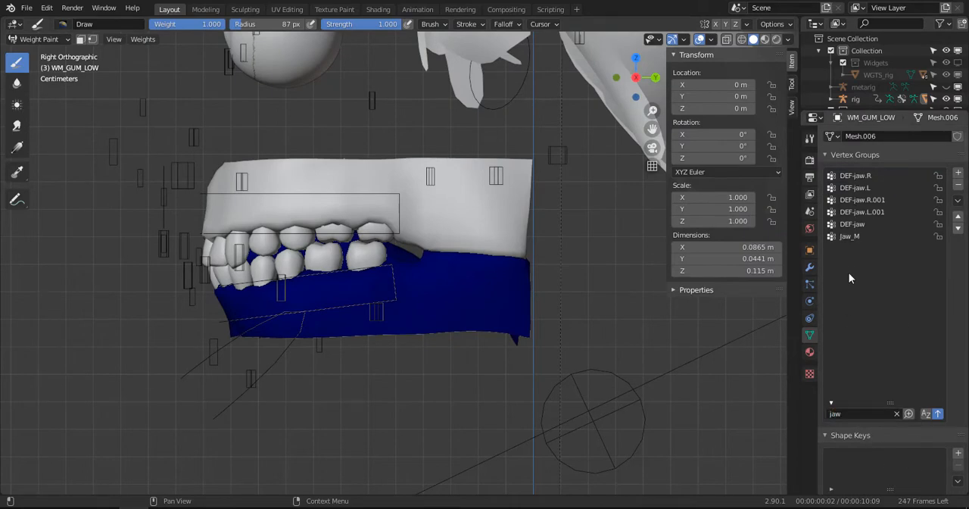
pyautogui.click(853, 236)
pyautogui.moveTo(389, 281); pyautogui.dragTo(411, 298, button='middle')
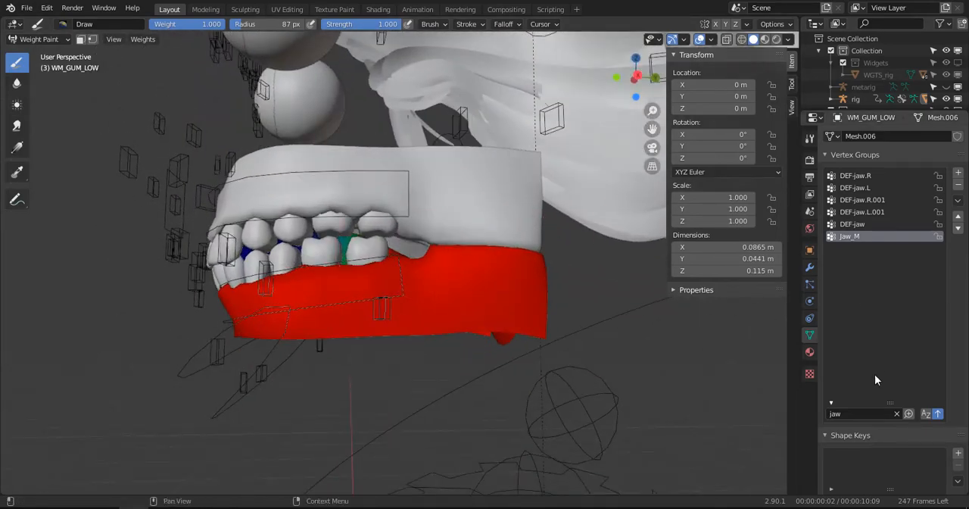
# - In Edit Mode, assign all vertices of WM_GUM_LOW to Jaw_M with weight 1.000, and check the result in Weight Paint mode
pyautogui.press('Tab')
pyautogui.hotkey('alt', 'a')
pyautogui.press('a')
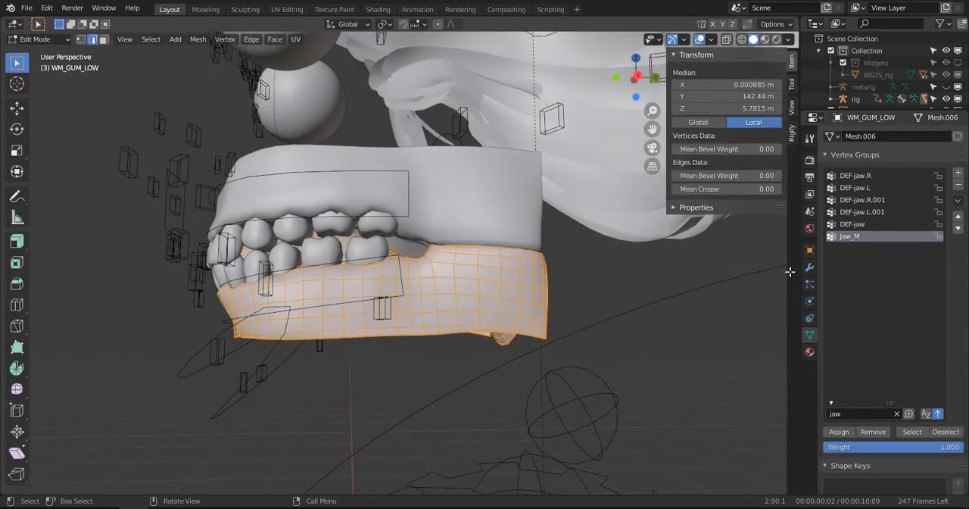
pyautogui.click(840, 432)
pyautogui.press('Tab')
pyautogui.moveTo(411, 287)
pyautogui.mouseDown(button='middle')
pyautogui.moveTo(476, 256)
pyautogui.moveTo(411, 278)
pyautogui.mouseUp(button='middle')
pyautogui.press('Tab')
pyautogui.press('Tab')
# - Test the lower gum's deformation by rotating the rig's jaw_master bone open in Pose Mode, and clear the bone's rotation
pyautogui.hotkey('ctrl', 'Tab')
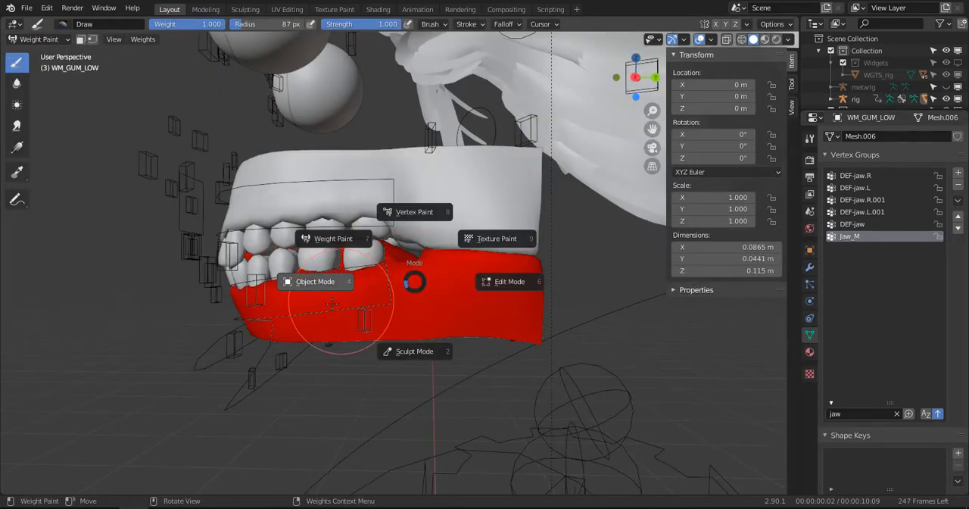
pyautogui.click(275, 321)
pyautogui.click(223, 350)
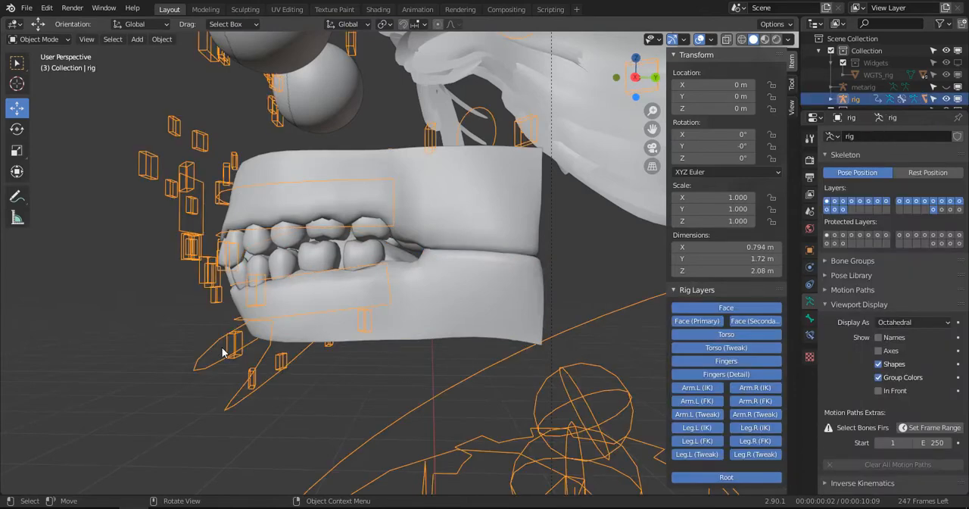
pyautogui.press('KP_3')
pyautogui.hotkey('ctrl', 'Tab')
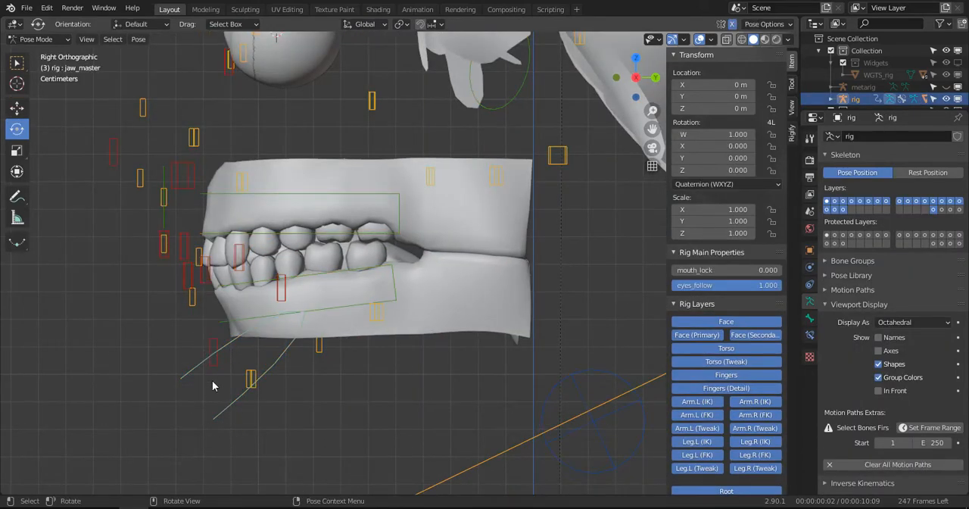
pyautogui.click(181, 373)
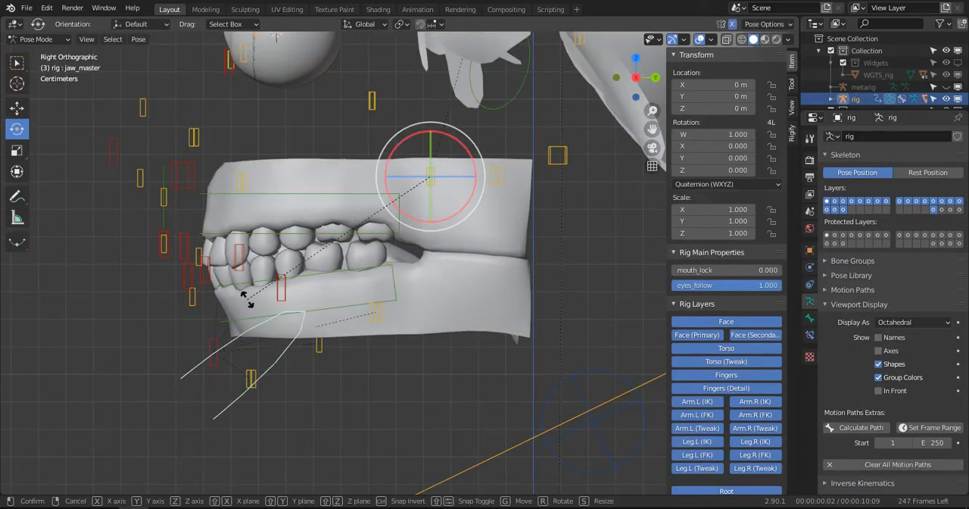
pyautogui.press('r')
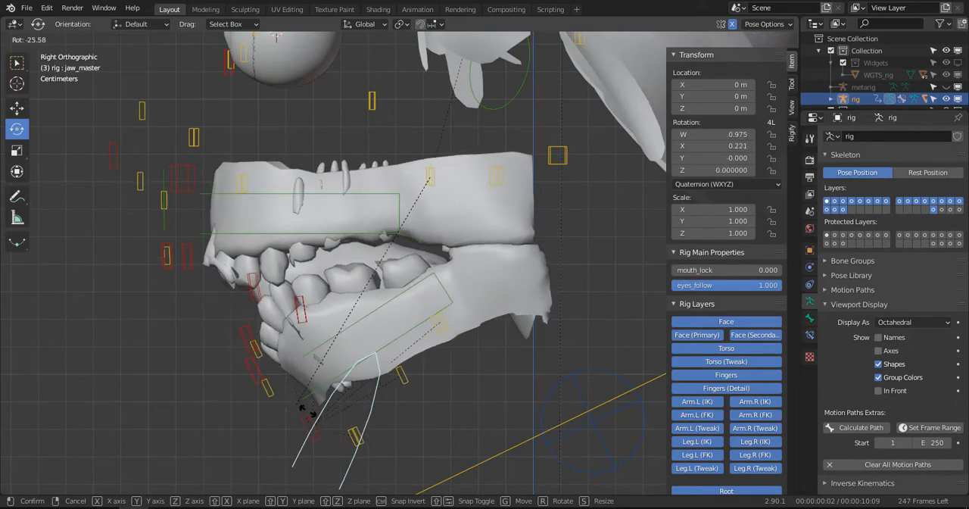
pyautogui.click(305, 399)
pyautogui.moveTo(305, 398); pyautogui.dragTo(274, 340, button='middle')
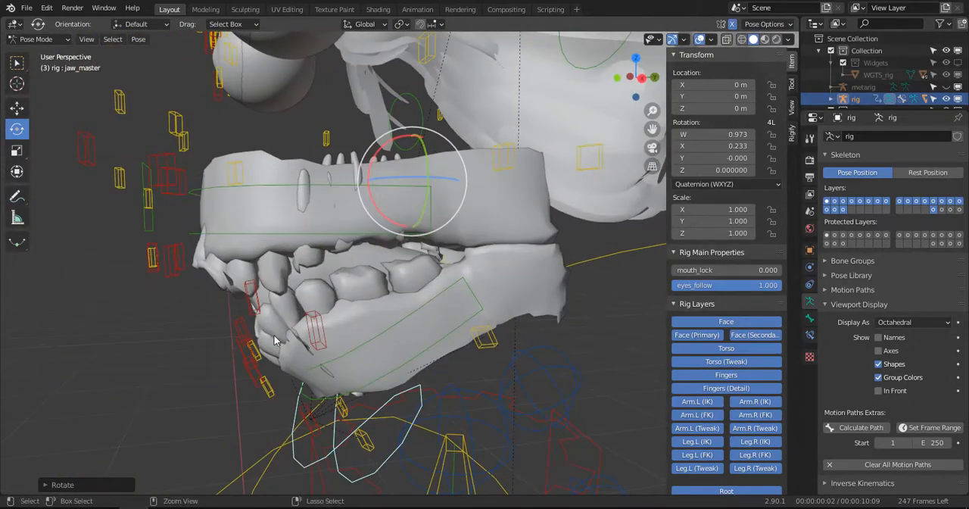
pyautogui.hotkey('alt', 'r')
pyautogui.press('KP_3')
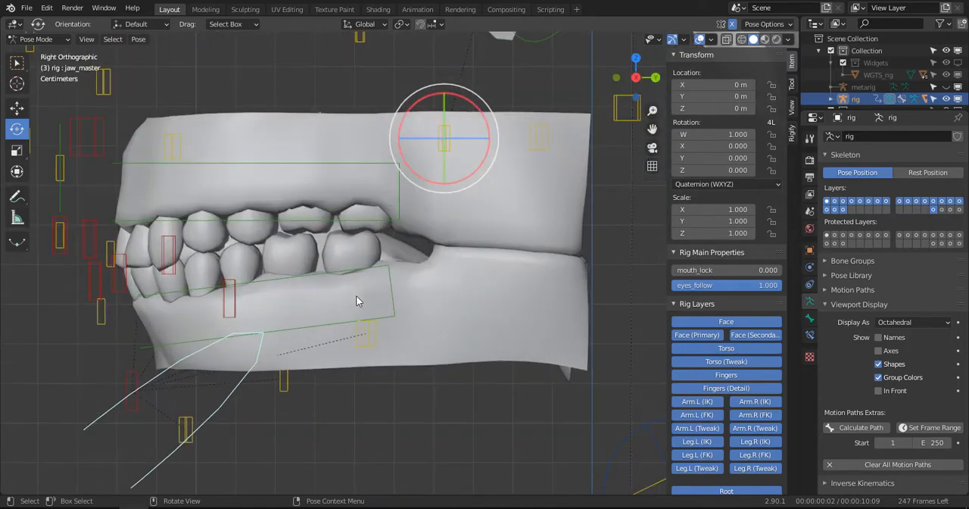
# - Select WM_GUM_LOW in Object Mode, lock its Jaw_M vertex group, and switch the mesh to Weight Paint mode
pyautogui.hotkey('ctrl', 'Tab')
pyautogui.click(429, 313)
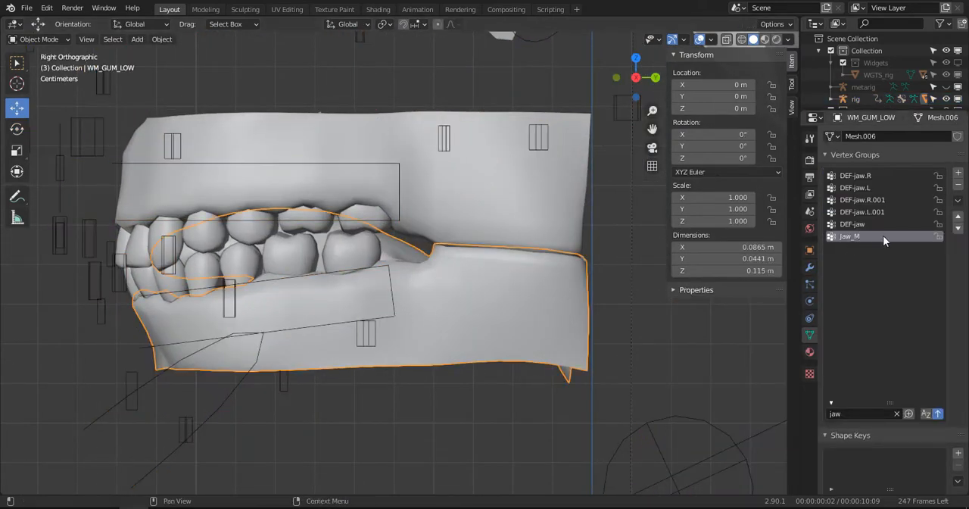
pyautogui.click(939, 237)
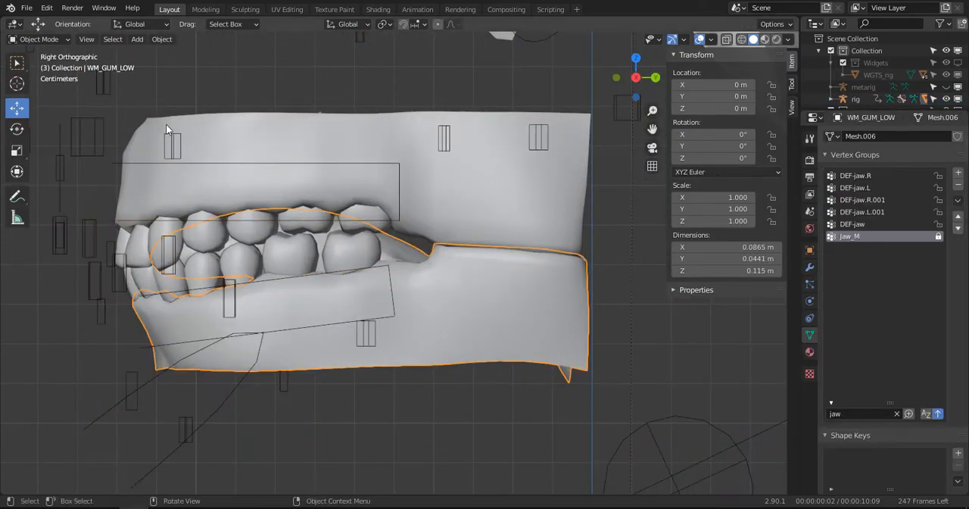
pyautogui.click(37, 40)
pyautogui.click(50, 109)
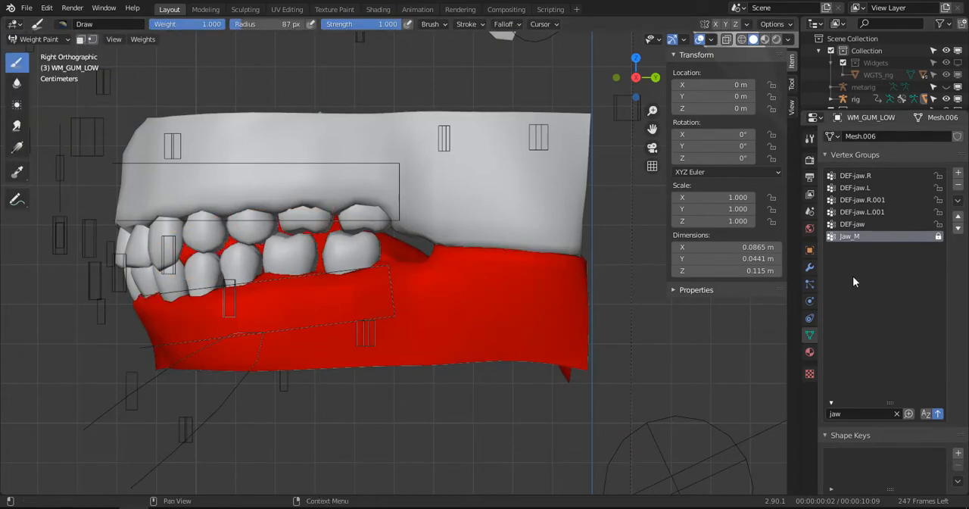
# - Inspect and remove the DEF-jaw vertex group of WM_GUM_LOW, plus the influencing group that becomes active after it
pyautogui.click(859, 224)
pyautogui.moveTo(424, 250); pyautogui.dragTo(337, 285, button='middle')
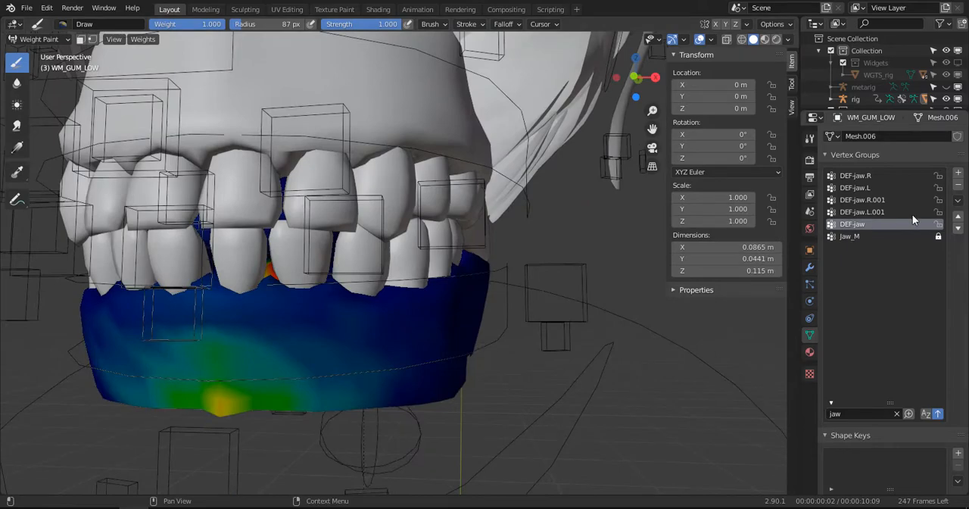
pyautogui.click(958, 185)
pyautogui.moveTo(325, 335); pyautogui.dragTo(280, 291, button='middle')
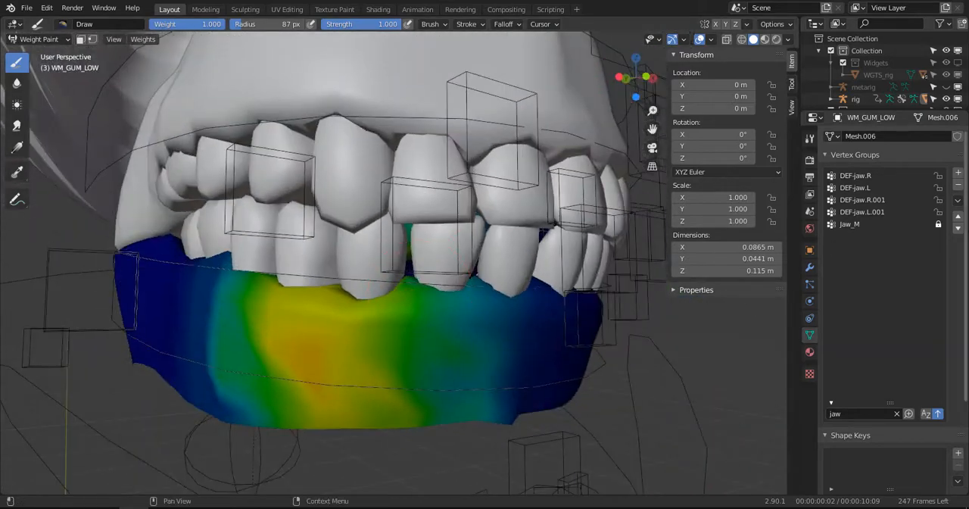
pyautogui.click(960, 187)
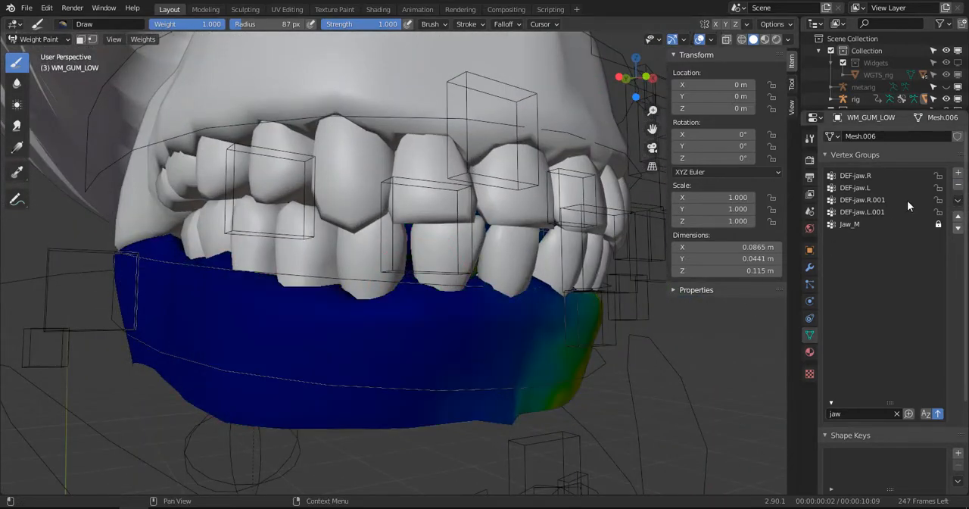
# - Check the weights of DEF-jaw.L.001 and DEF-jaw.R.001 on the lower gum and remove both vertex groups
pyautogui.click(875, 214)
pyautogui.moveTo(628, 253); pyautogui.dragTo(571, 253, button='middle')
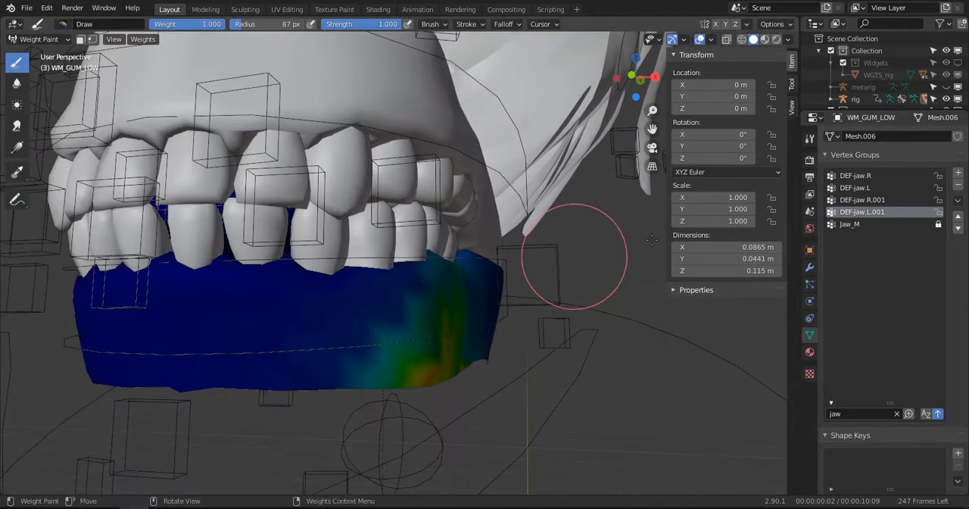
pyautogui.click(961, 187)
pyautogui.click(878, 202)
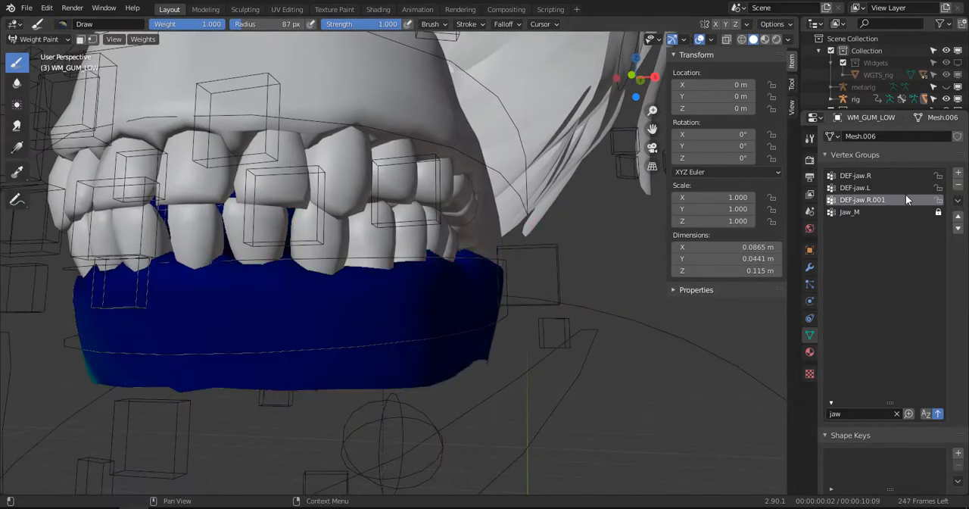
pyautogui.moveTo(591, 276); pyautogui.dragTo(489, 254, button='middle')
pyautogui.click(958, 185)
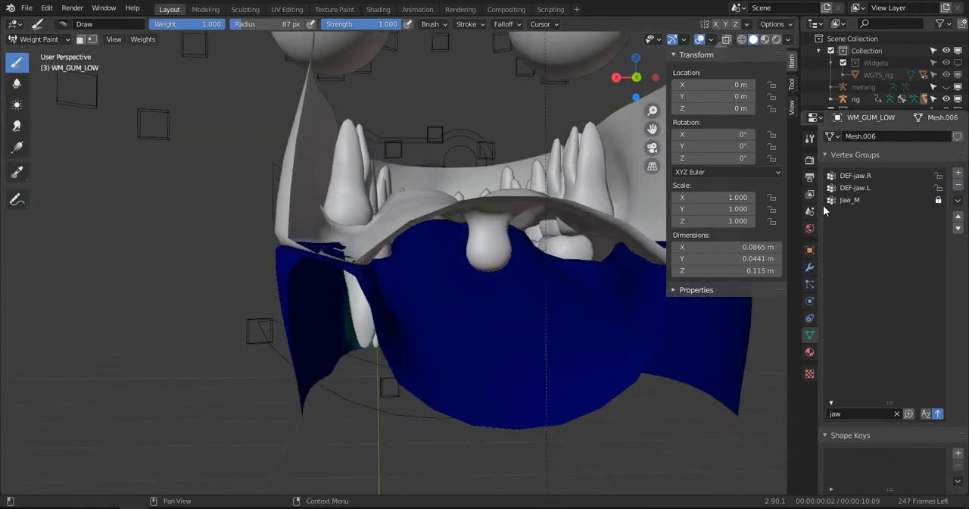
# - Remove the vertex groups DEF-jaw.R and DEF-jaw.L from the lower gum, and select Jaw_M to check its weights
pyautogui.moveTo(307, 333); pyautogui.dragTo(468, 337, button='middle')
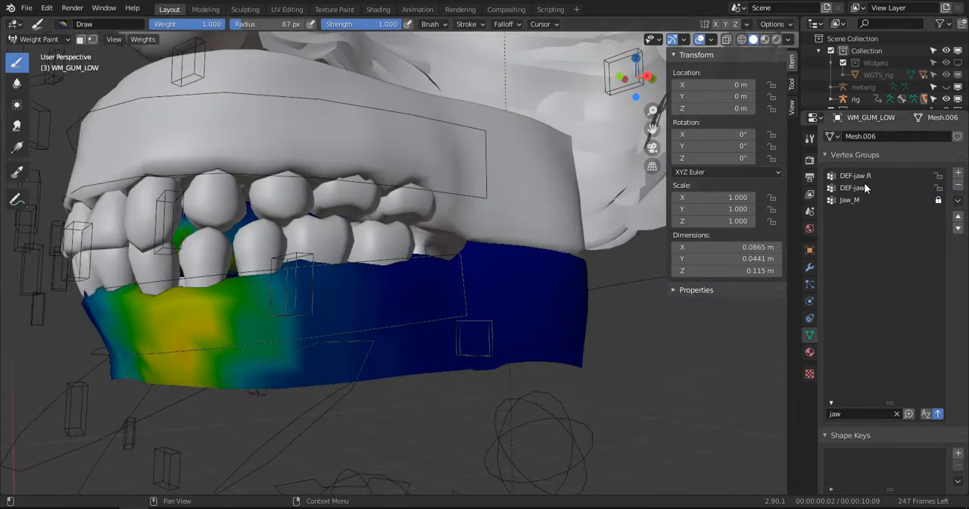
pyautogui.click(924, 176)
pyautogui.click(958, 185)
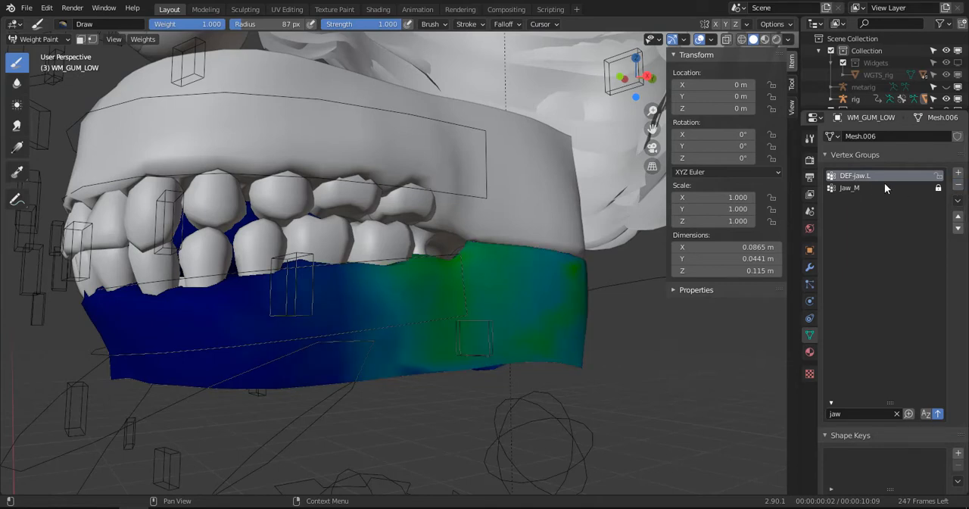
pyautogui.click(959, 184)
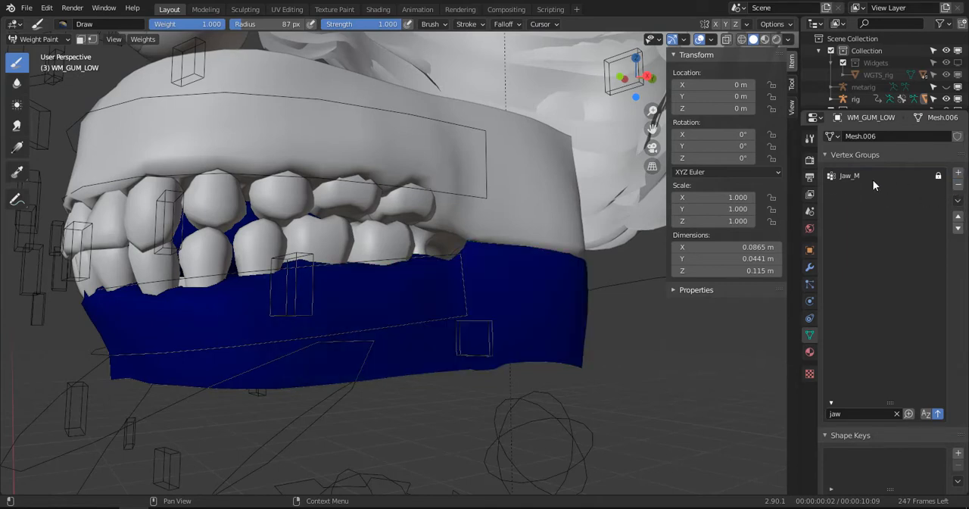
pyautogui.click(832, 180)
# - Filter the vertex groups by "lip" and examine the lower gum's weights for the four DEF-lip.T groups
pyautogui.click(897, 415)
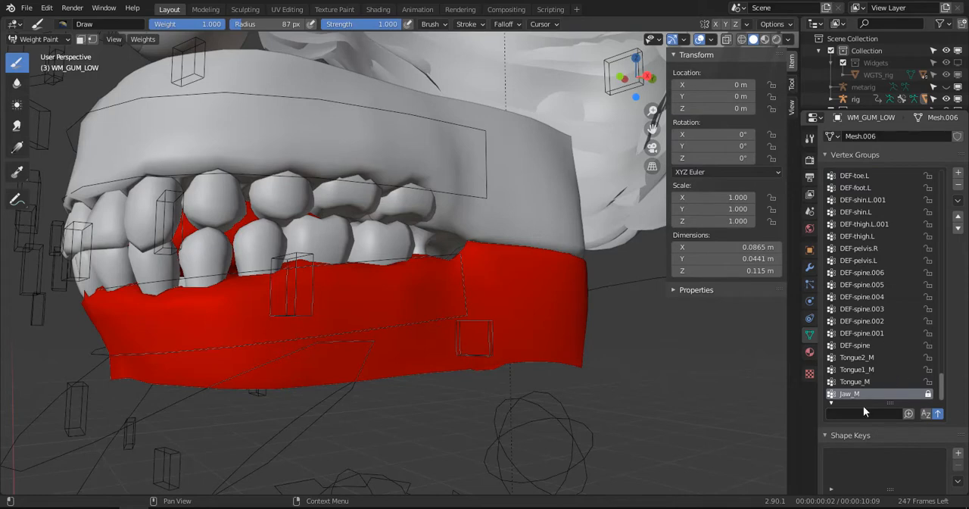
pyautogui.write('lip')
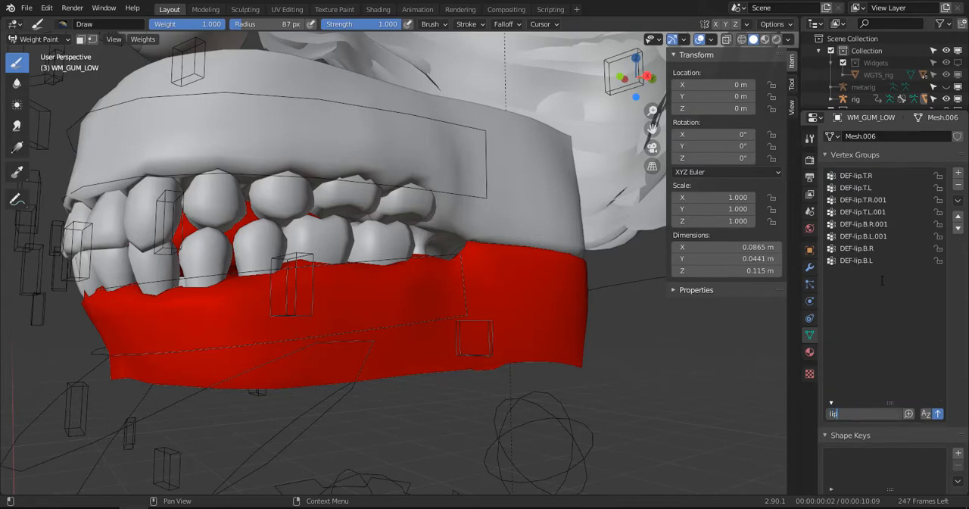
pyautogui.click(868, 176)
pyautogui.moveTo(530, 303); pyautogui.dragTo(462, 330, button='middle')
pyautogui.scroll(4, 447, 353)
pyautogui.scroll(5, 448, 331)
pyautogui.scroll(-5, 418, 338)
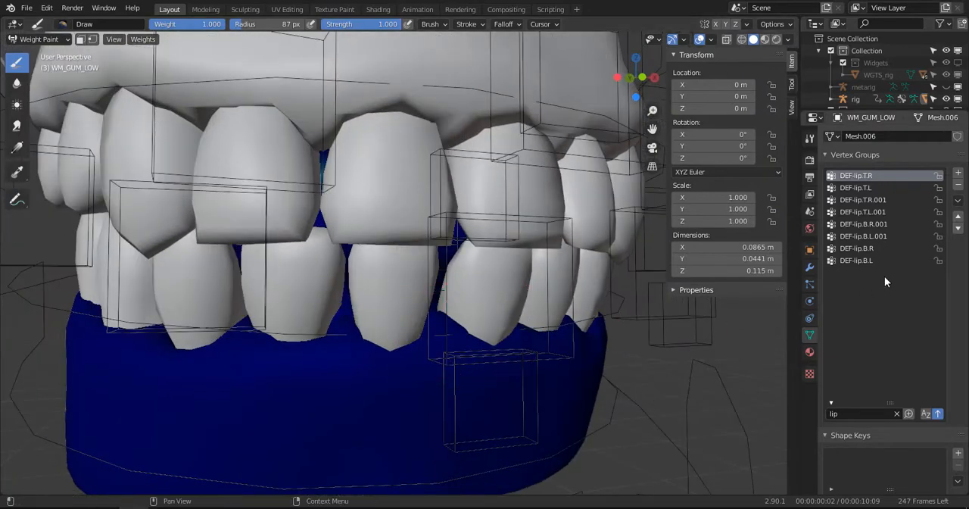
pyautogui.click(854, 188)
pyautogui.click(862, 199)
pyautogui.click(866, 212)
# - Remove the lower lip vertex groups DEF-lip.B.R.001, DEF-lip.B.L.001, DEF-lip.B.R and DEF-lip.B.L from WM_GUM_LOW
pyautogui.click(866, 225)
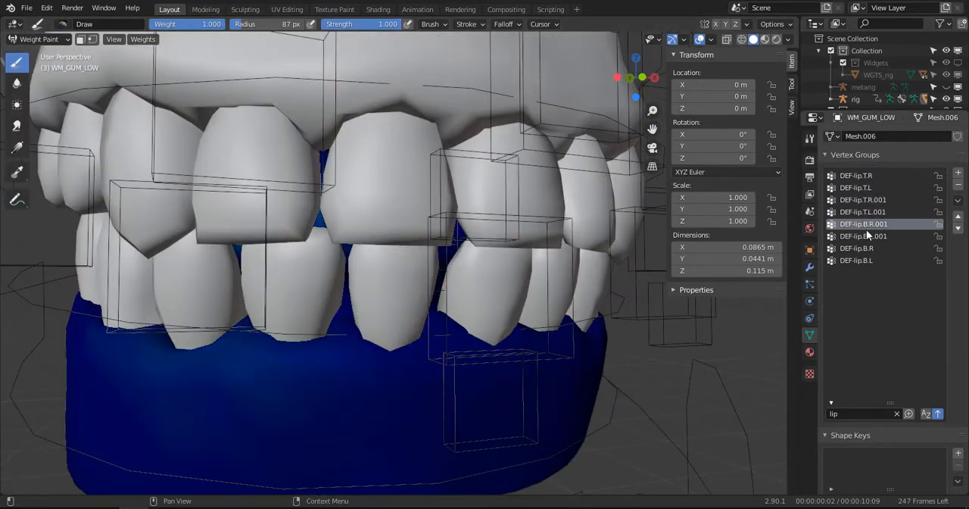
pyautogui.moveTo(335, 368); pyautogui.dragTo(375, 349, button='middle')
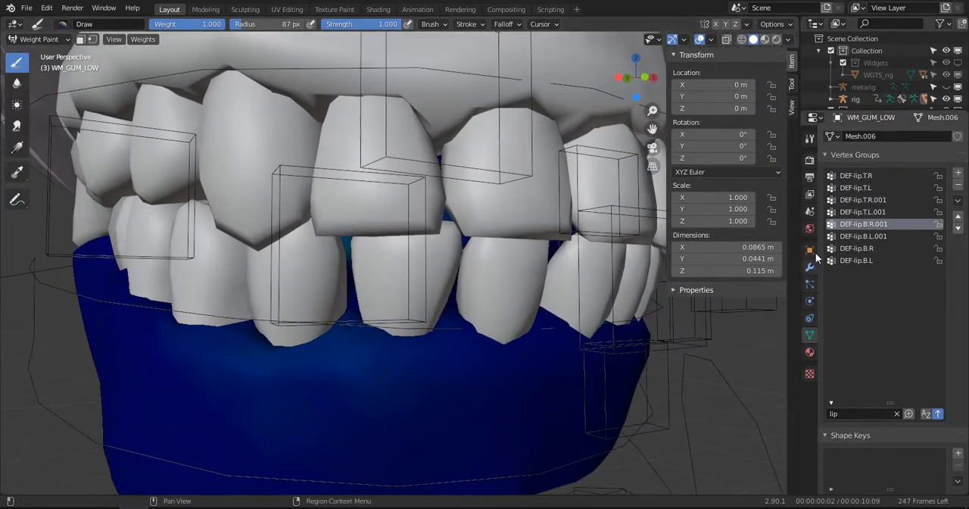
pyautogui.click(958, 186)
pyautogui.click(958, 186)
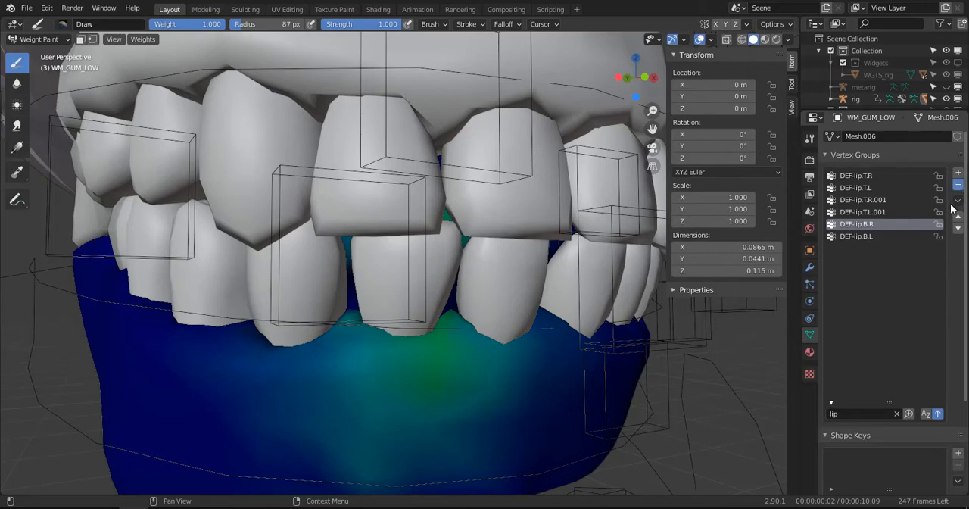
pyautogui.click(958, 184)
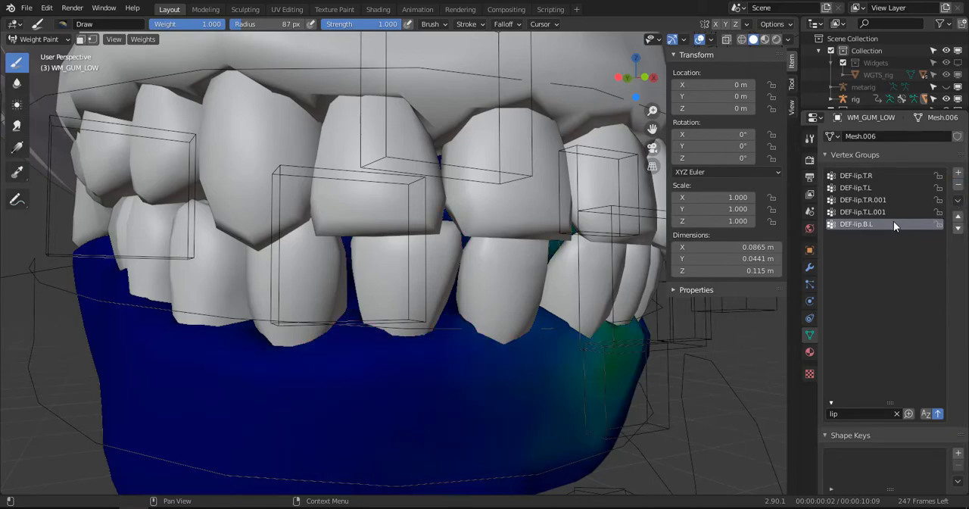
pyautogui.click(958, 185)
# - Switch the viewport to Wireframe shading and examine the weights on the inner parts of the WM_GUM_LOW mesh
pyautogui.scroll(-3, 629, 318)
pyautogui.moveTo(625, 314)
pyautogui.mouseDown(button='middle')
pyautogui.moveTo(606, 295)
pyautogui.moveTo(509, 285)
pyautogui.moveTo(484, 439)
pyautogui.moveTo(510, 297)
pyautogui.moveTo(528, 286)
pyautogui.moveTo(466, 291)
pyautogui.moveTo(487, 300)
pyautogui.mouseUp(button='middle')
pyautogui.scroll(4, 528, 285)
pyautogui.press('z')
pyautogui.click(413, 300)
pyautogui.moveTo(413, 299)
pyautogui.mouseDown(button='middle')
pyautogui.moveTo(458, 321)
pyautogui.moveTo(553, 314)
pyautogui.mouseUp(button='middle')
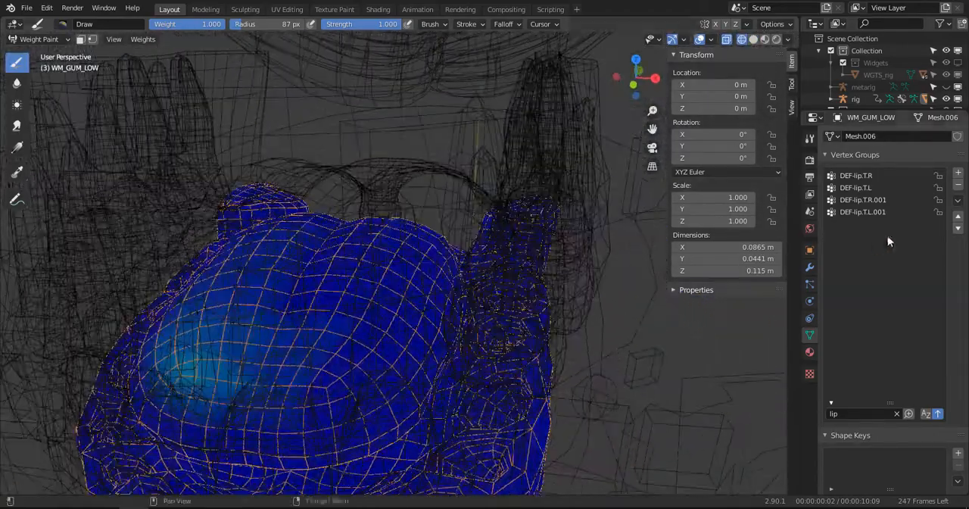
# - Remove the upper lip vertex groups DEF-lip.T.R, DEF-lip.T.L, DEF-lip.T.R.001 and DEF-lip.T.L.001 from WM_GUM_LOW
pyautogui.click(862, 177)
pyautogui.click(959, 185)
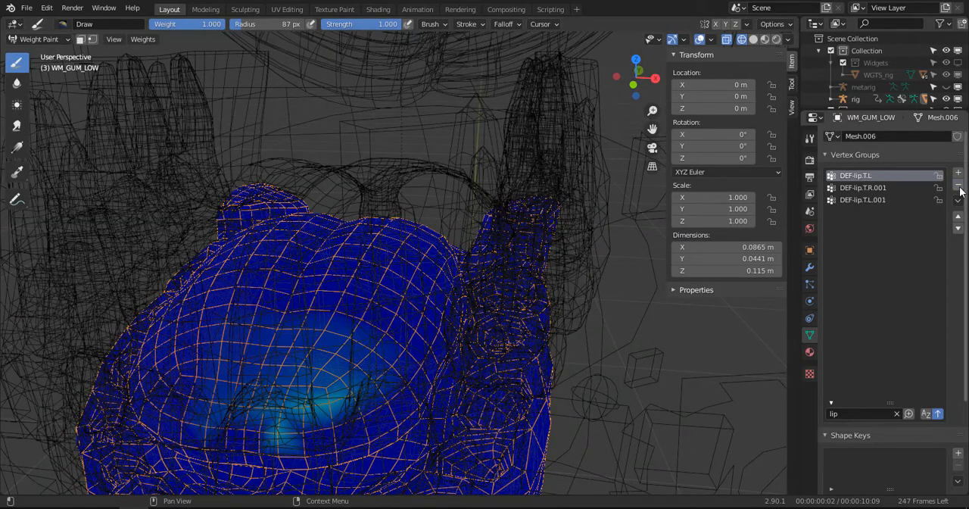
pyautogui.click(959, 185)
pyautogui.click(959, 184)
pyautogui.click(958, 185)
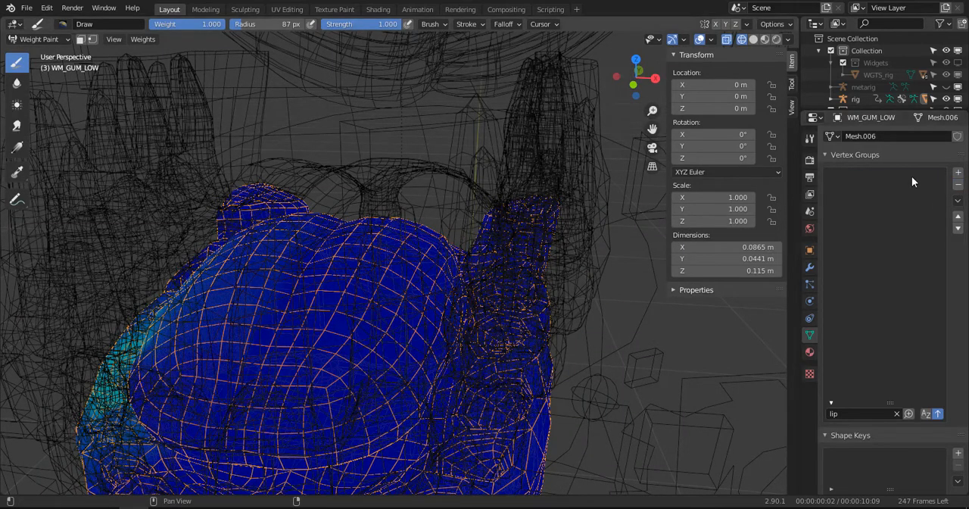
# - Clear the vertex group filter and remove the four DEF-cheek.B groups plus DEF-nose.R, DEF-nose.L and DEF-nose from WM_GUM_LOW
pyautogui.scroll(-1, 419, 265)
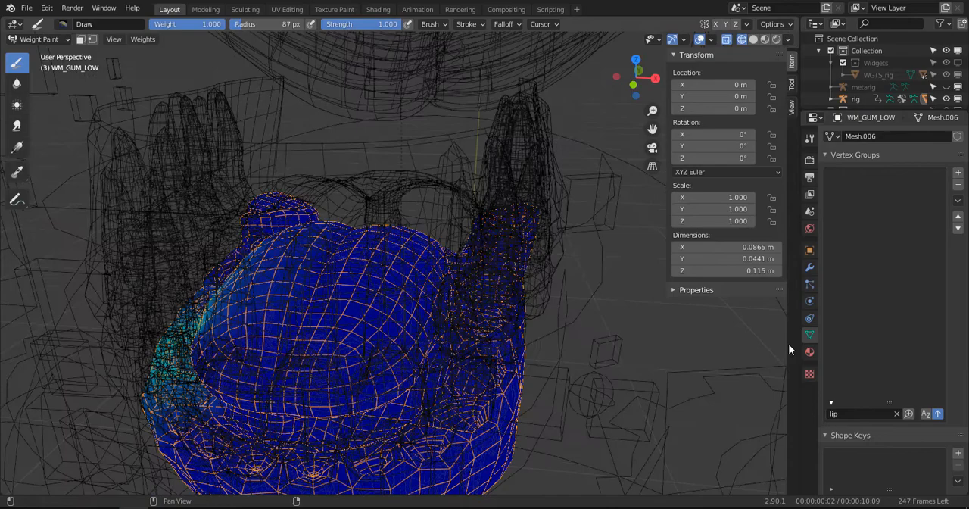
pyautogui.click(898, 413)
pyautogui.scroll(-3, 897, 306)
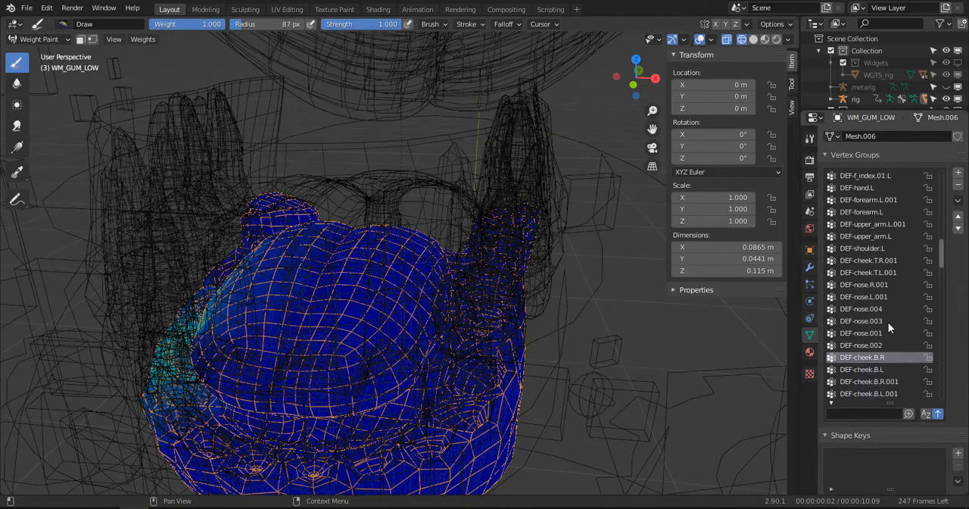
pyautogui.moveTo(595, 346); pyautogui.dragTo(688, 321, button='middle')
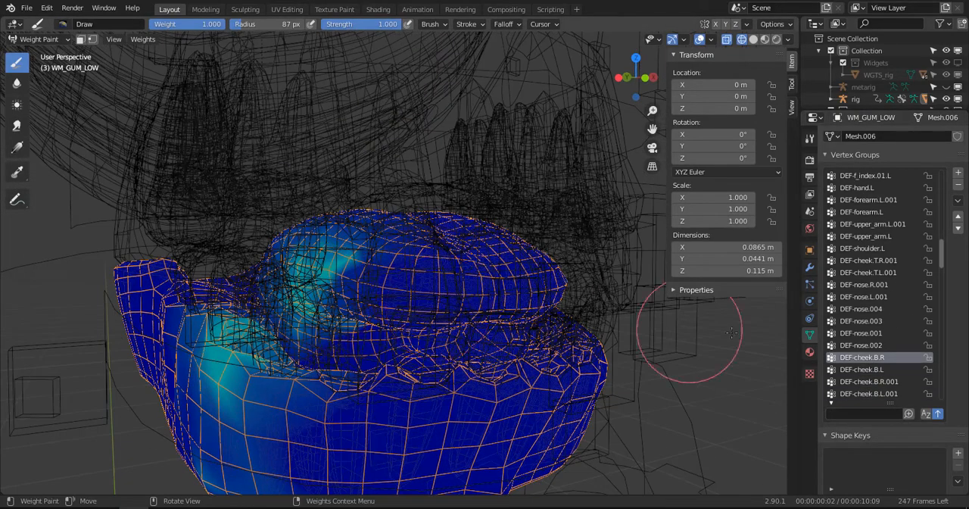
pyautogui.click(959, 187)
pyautogui.click(960, 186)
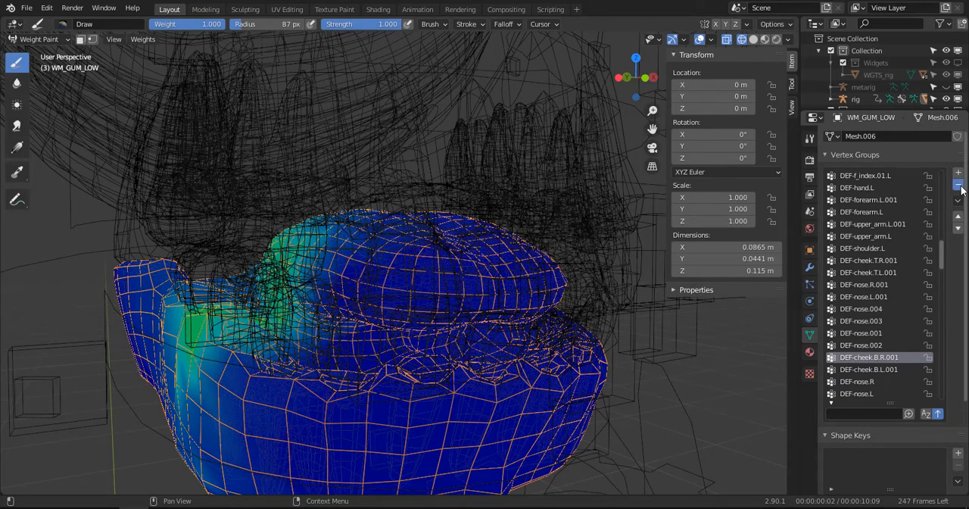
pyautogui.click(960, 187)
pyautogui.click(959, 187)
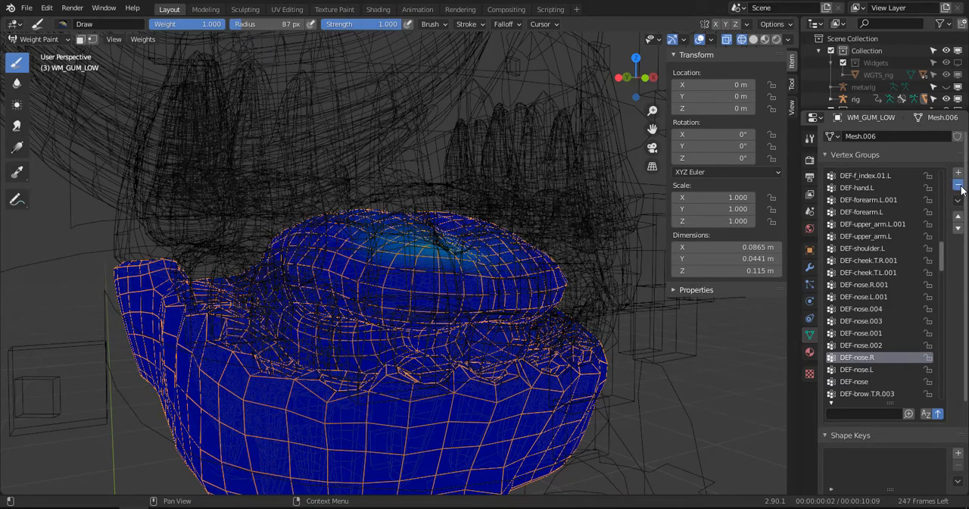
pyautogui.click(960, 186)
pyautogui.click(960, 186)
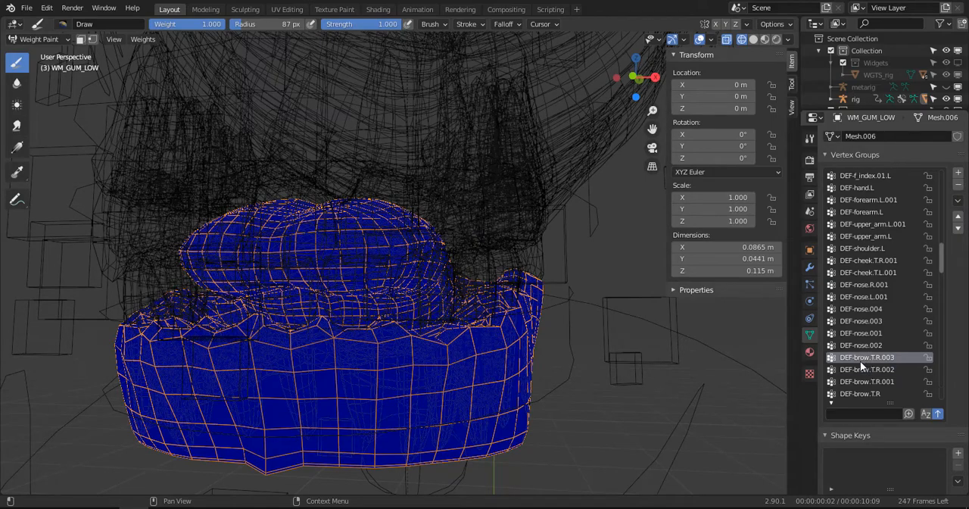
# - Remove the upper cheek vertex groups DEF-cheek.T.R and DEF-cheek.T.L from WM_GUM_LOW
pyautogui.scroll(-1, 861, 377)
pyautogui.scroll(-5, 862, 377)
pyautogui.scroll(-4, 485, 333)
pyautogui.moveTo(396, 331); pyautogui.dragTo(319, 334, button='middle')
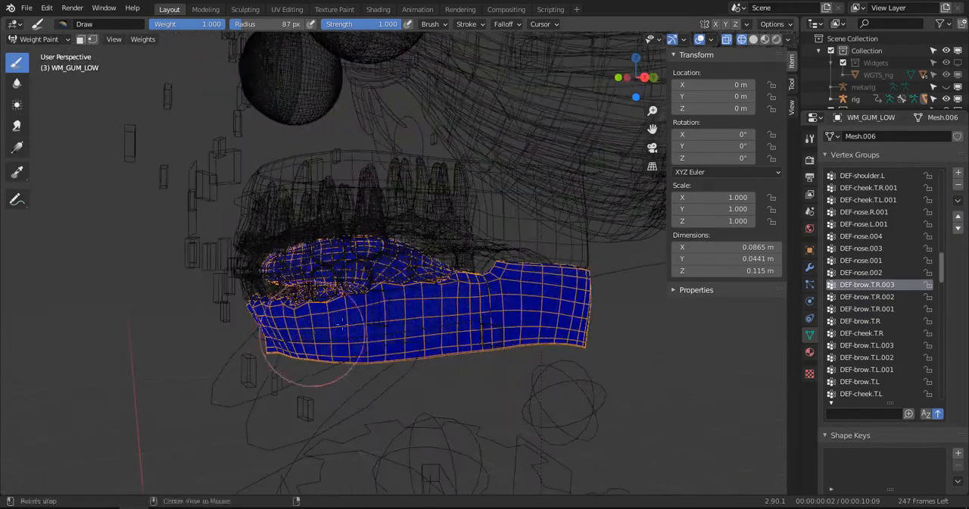
pyautogui.scroll(4, 415, 315)
pyautogui.click(867, 332)
pyautogui.click(863, 345)
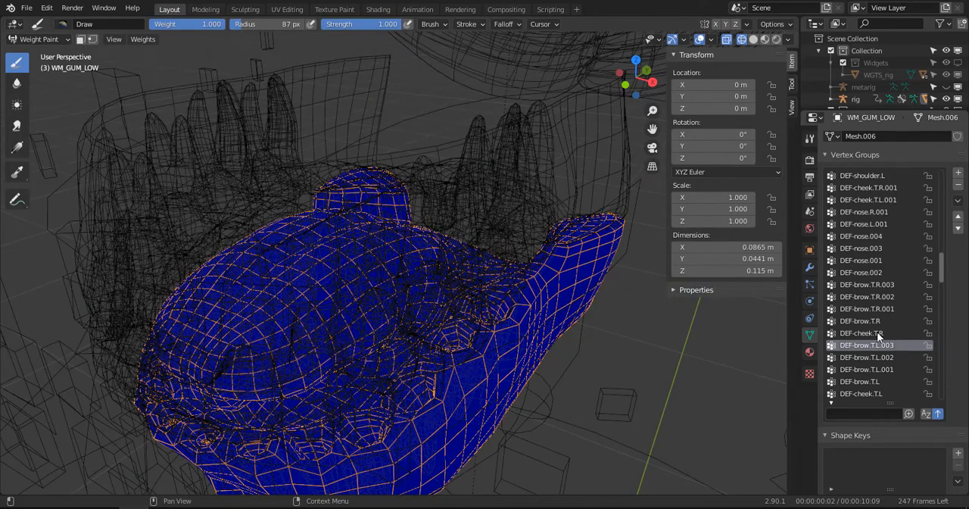
pyautogui.click(878, 332)
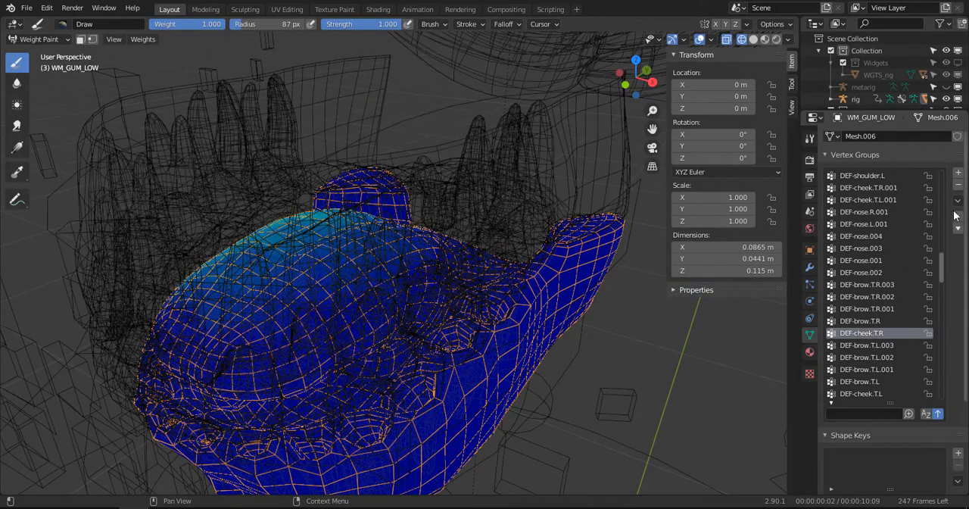
pyautogui.click(958, 184)
pyautogui.click(883, 344)
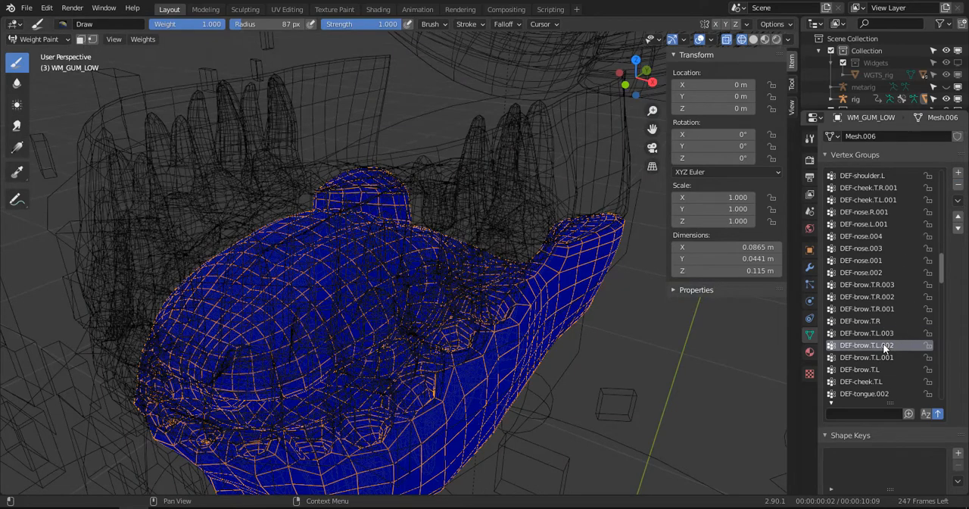
pyautogui.click(872, 382)
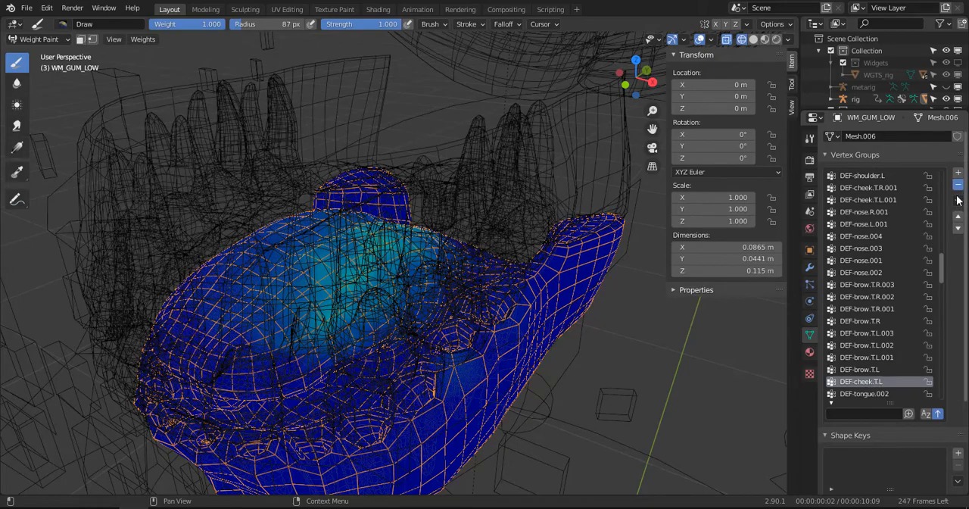
pyautogui.click(958, 184)
# - Remove the chin vertex groups DEF-chin.L, DEF-chin.001 and DEF-chin from WM_GUM_LOW
pyautogui.scroll(-3, 882, 354)
pyautogui.click(876, 356)
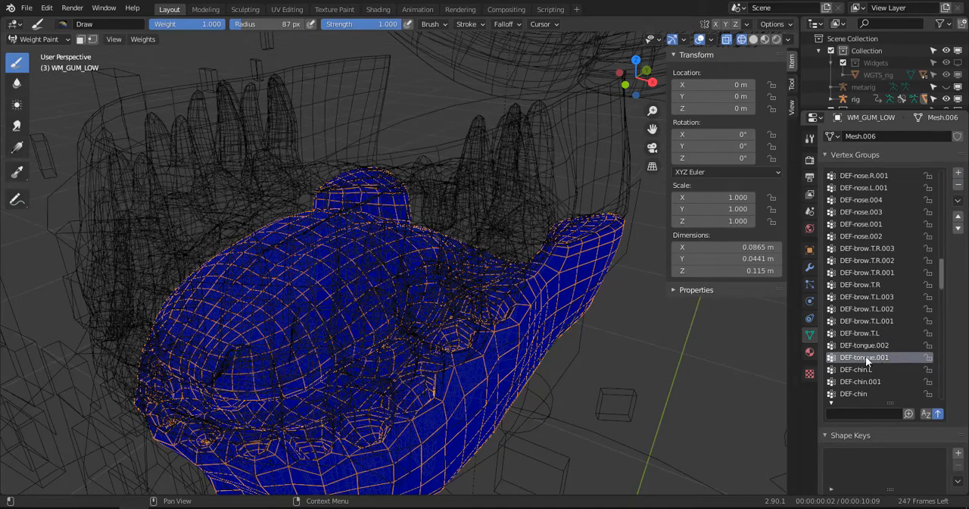
pyautogui.click(864, 347)
pyautogui.moveTo(485, 375); pyautogui.dragTo(858, 370, button='middle')
pyautogui.click(868, 369)
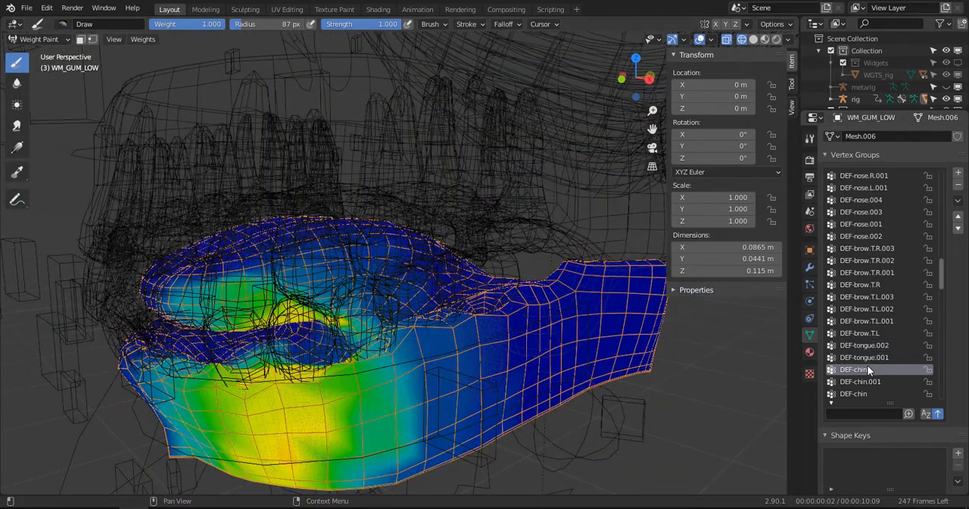
pyautogui.click(958, 185)
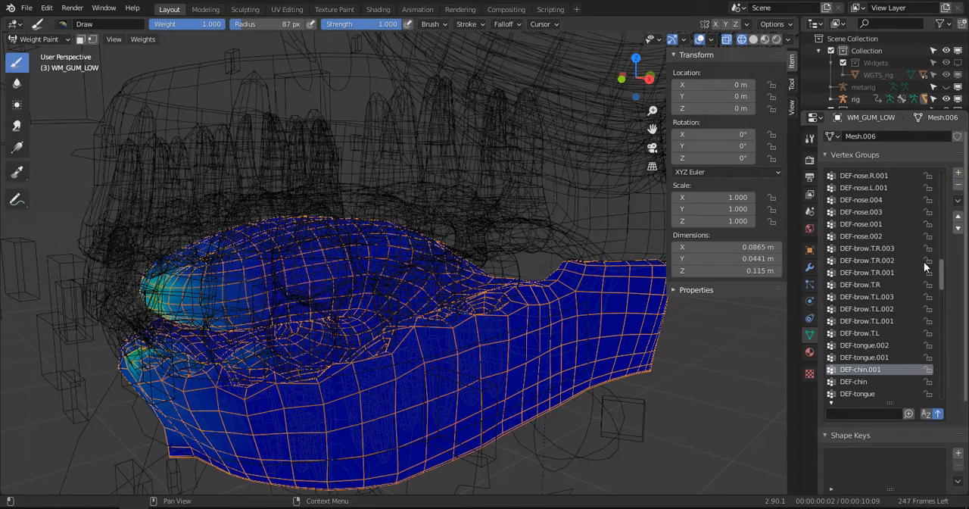
pyautogui.click(959, 184)
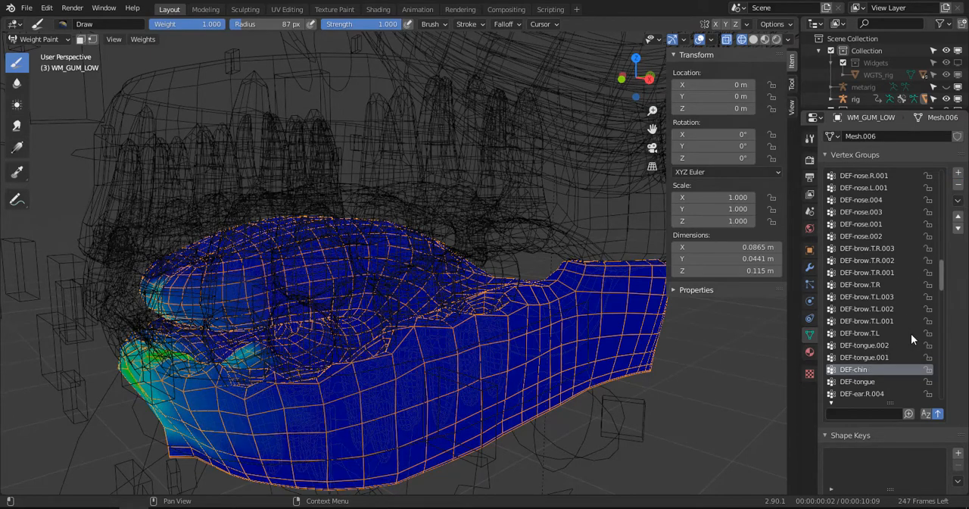
pyautogui.click(958, 185)
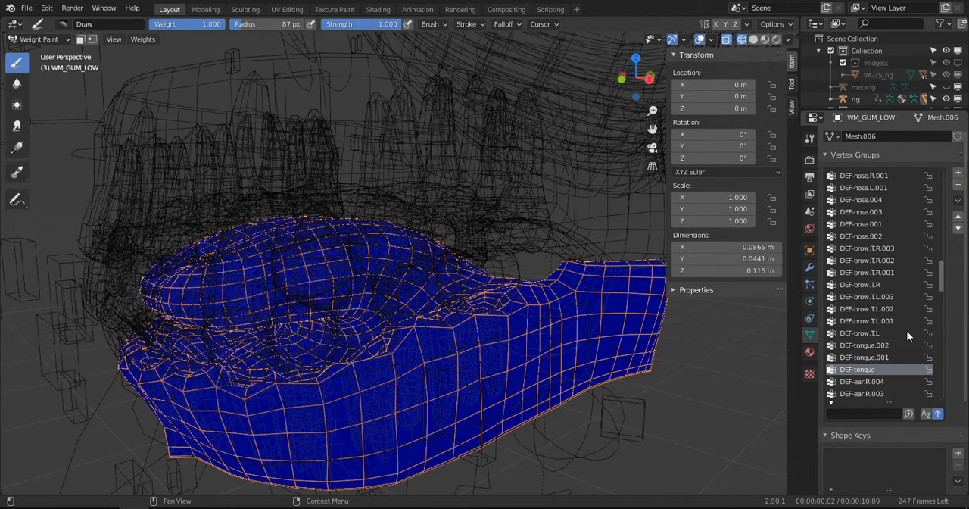
# - Check the ear vertex groups of WM_GUM_LOW for stray weights on the gum and tongue
pyautogui.click(871, 380)
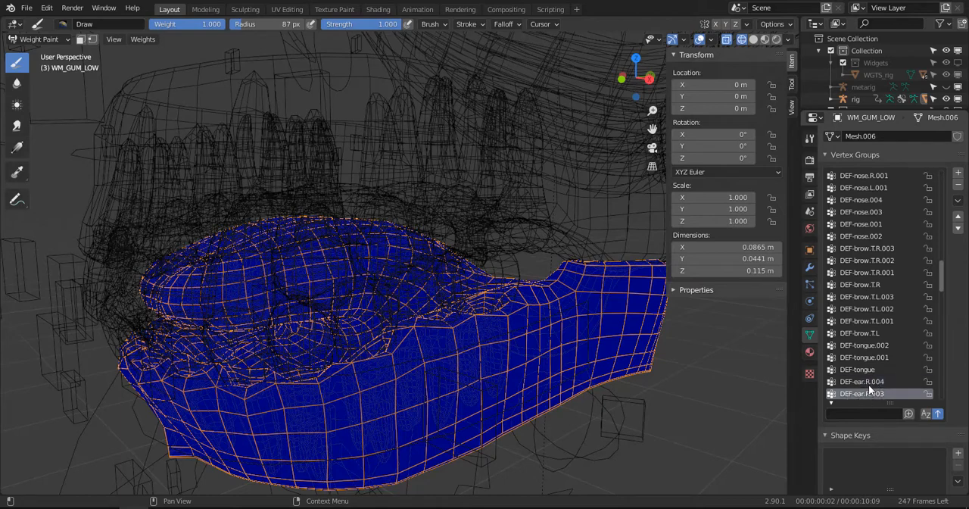
pyautogui.scroll(-3, 869, 384)
pyautogui.click(863, 359)
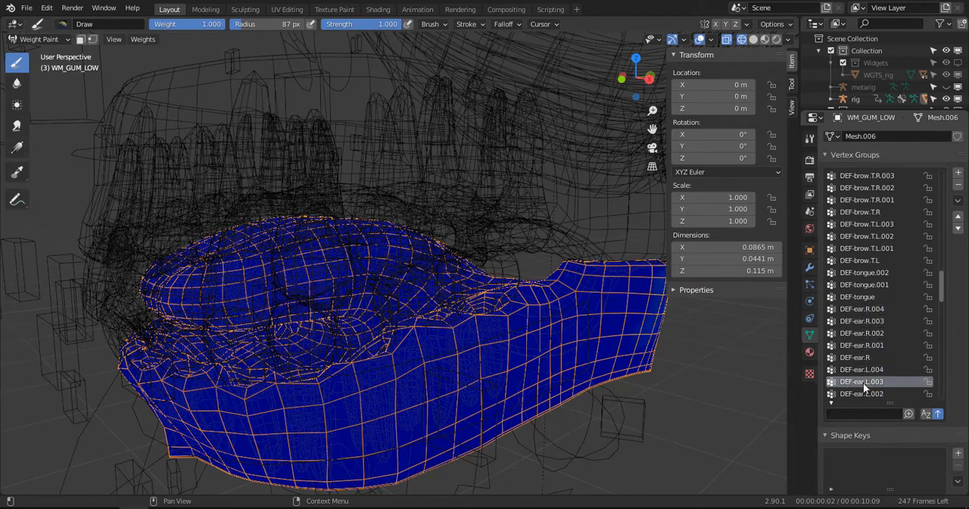
pyautogui.scroll(-1, 863, 383)
pyautogui.click(864, 346)
pyautogui.moveTo(692, 341); pyautogui.dragTo(868, 353, button='middle')
pyautogui.click(875, 383)
pyautogui.scroll(-2, 864, 375)
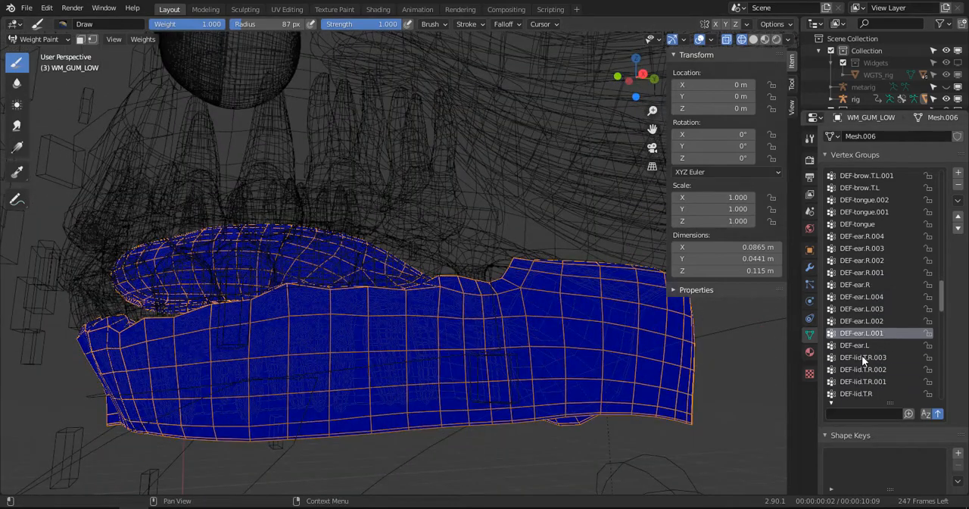
# - Check the eyelid, lower brow, forehead and leg vertex groups of WM_GUM_LOW for stray weights
pyautogui.click(864, 346)
pyautogui.click(870, 370)
pyautogui.click(870, 381)
pyautogui.click(871, 391)
pyautogui.scroll(-3, 873, 386)
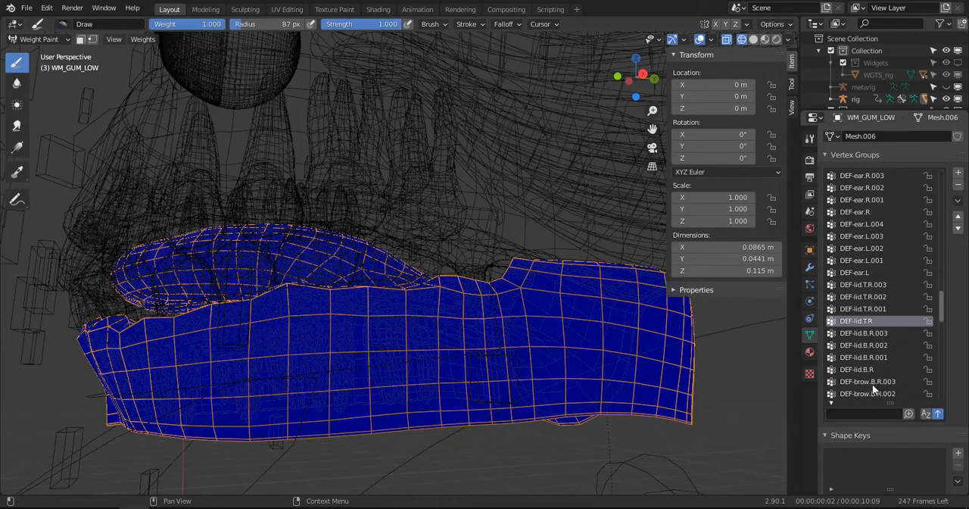
pyautogui.click(871, 381)
pyautogui.scroll(-9, 871, 367)
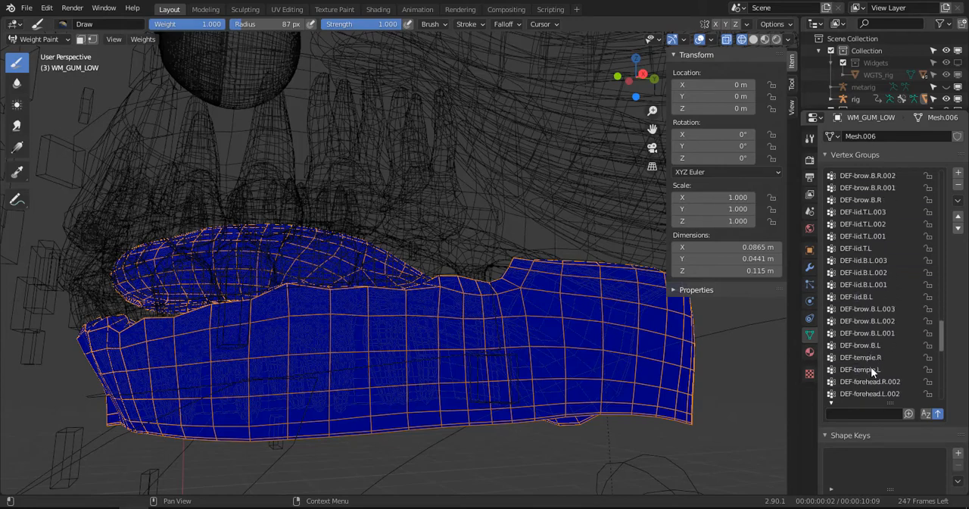
pyautogui.scroll(-6, 871, 366)
pyautogui.click(871, 367)
pyautogui.scroll(-6, 871, 367)
pyautogui.click(871, 376)
pyautogui.scroll(-4, 871, 375)
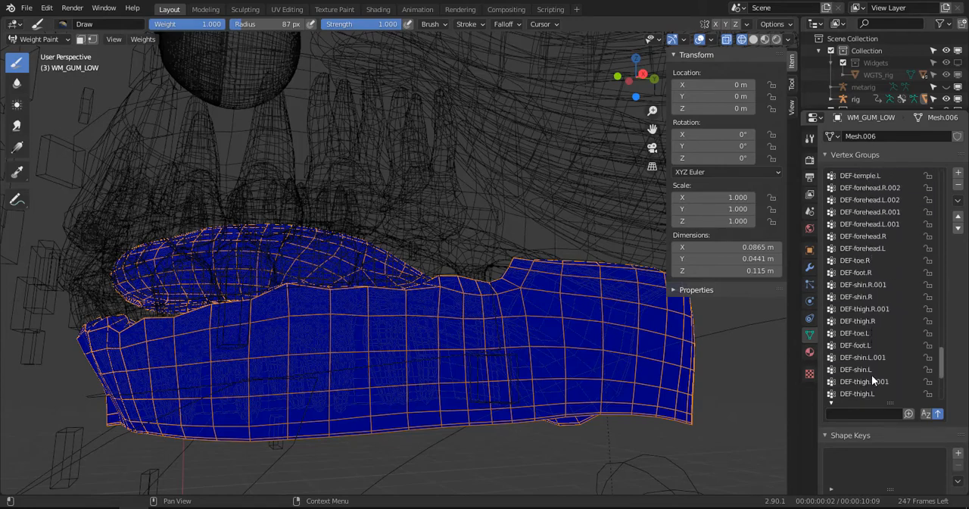
pyautogui.click(871, 369)
pyautogui.scroll(-7, 948, 386)
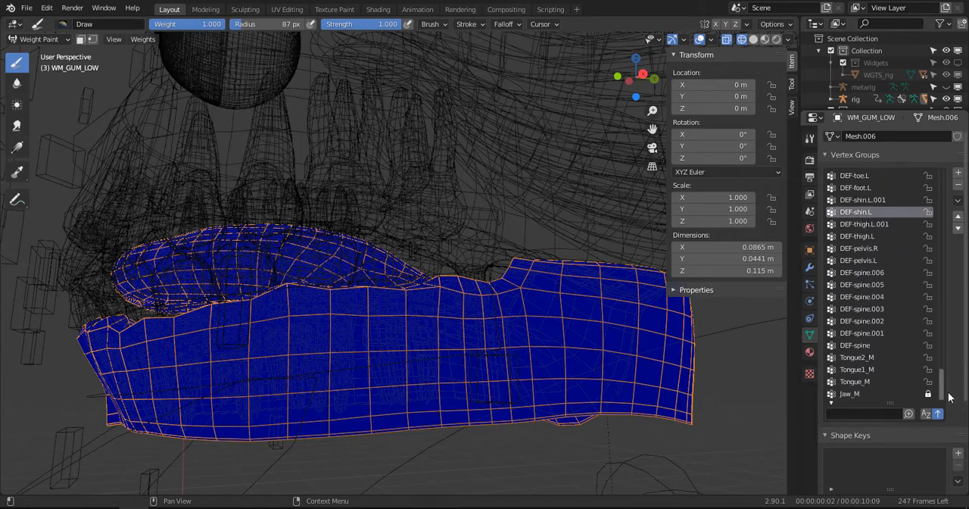
# - Examine the weights of the Tongue1_M, Tongue2_M, Tongue_M and Jaw_M vertex groups on WM_GUM_LOW
pyautogui.click(862, 368)
pyautogui.moveTo(394, 321); pyautogui.dragTo(431, 351, button='middle')
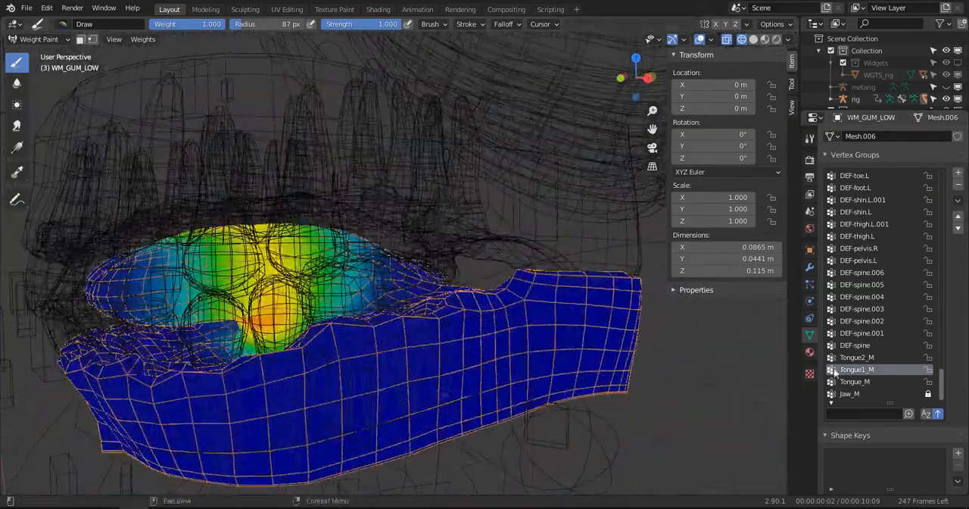
pyautogui.click(853, 381)
pyautogui.click(856, 359)
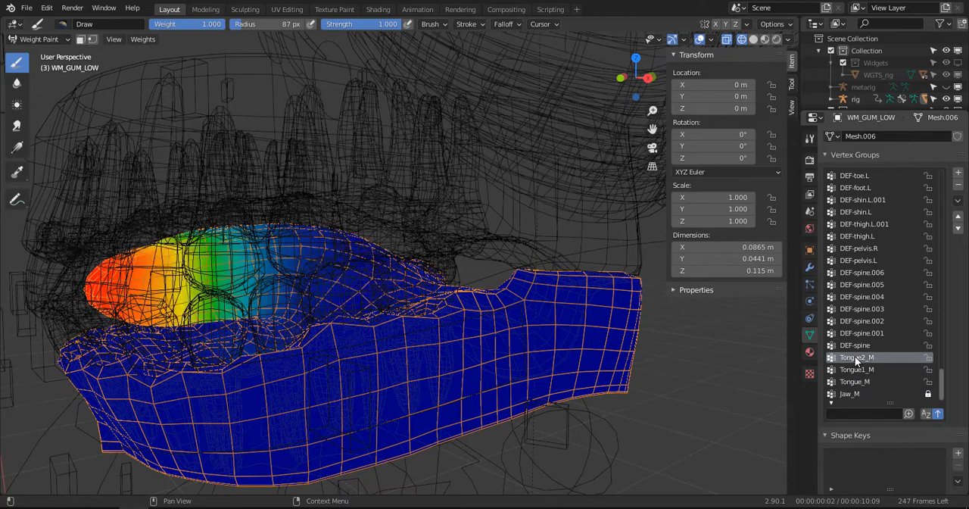
pyautogui.click(854, 381)
pyautogui.click(851, 393)
pyautogui.scroll(5, 882, 326)
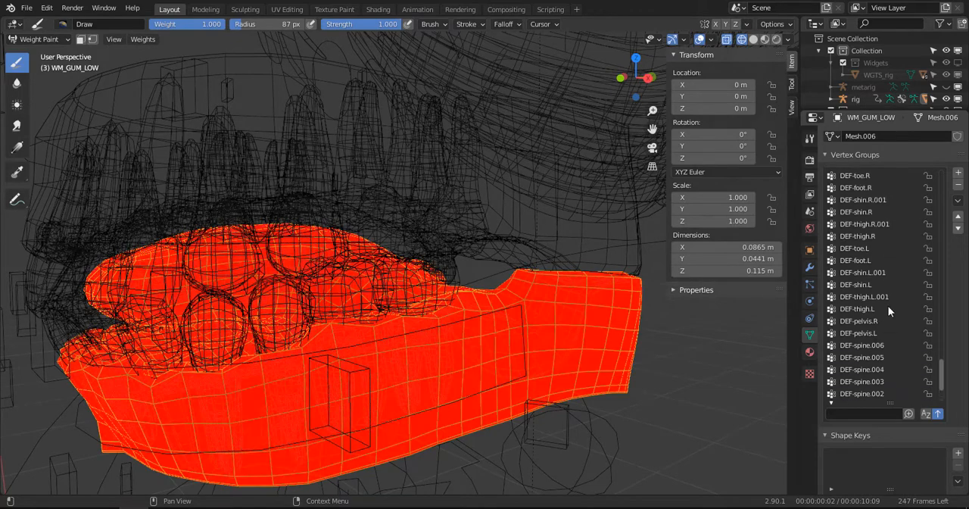
# - Go through the first vertex groups of WM_GUM_LOW, from the breast to the right-hand groups, checking for stray weights
pyautogui.scroll(5, 882, 252)
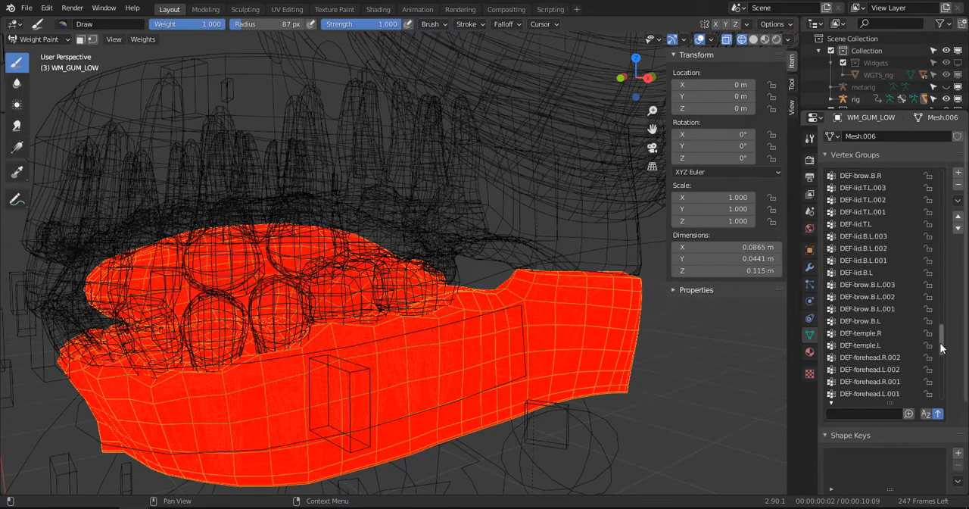
pyautogui.moveTo(941, 343); pyautogui.dragTo(929, 161)
pyautogui.click(879, 176)
pyautogui.moveTo(557, 231); pyautogui.dragTo(589, 248, button='middle')
pyautogui.click(867, 190)
pyautogui.click(868, 199)
pyautogui.click(870, 213)
pyautogui.click(872, 225)
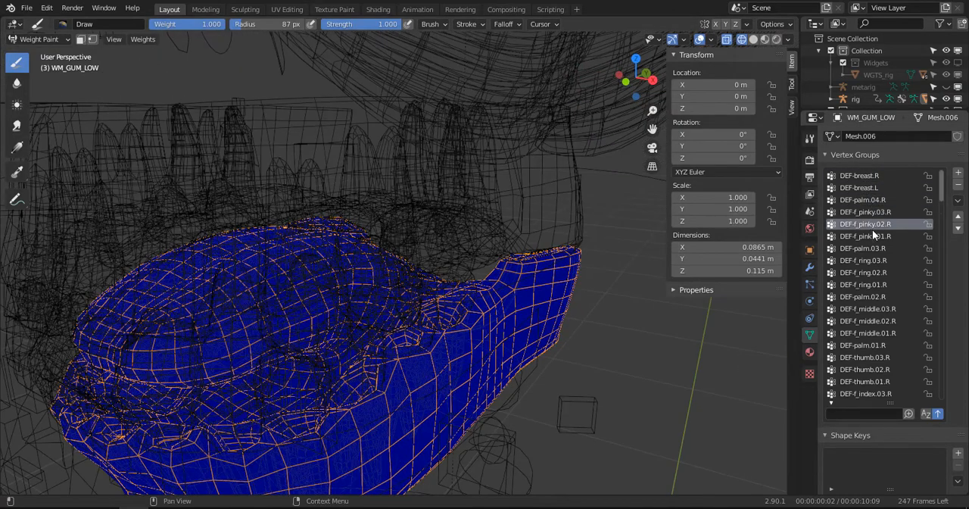
pyautogui.click(872, 236)
pyautogui.click(872, 274)
pyautogui.click(871, 295)
pyautogui.click(865, 321)
pyautogui.scroll(-4, 858, 322)
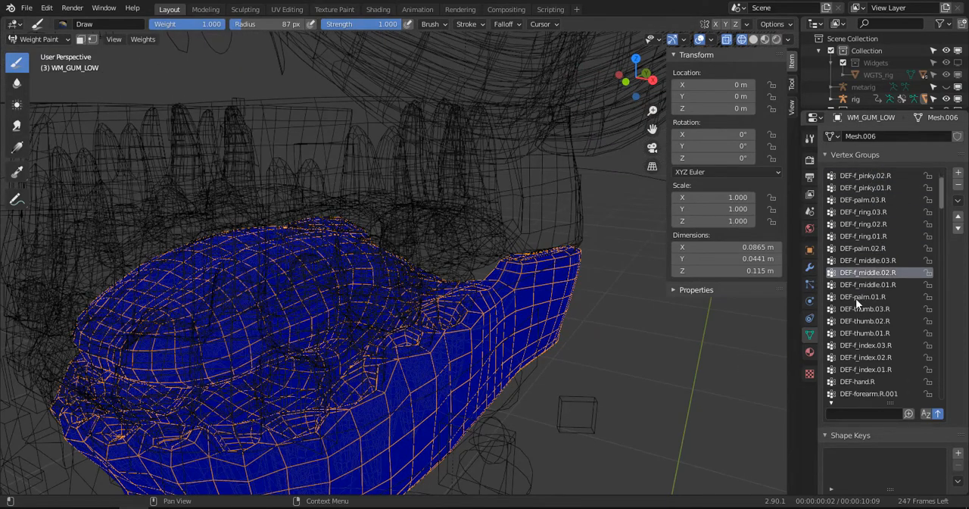
pyautogui.click(856, 297)
pyautogui.click(858, 332)
pyautogui.click(862, 357)
pyautogui.click(863, 371)
pyautogui.click(862, 384)
pyautogui.scroll(-3, 860, 383)
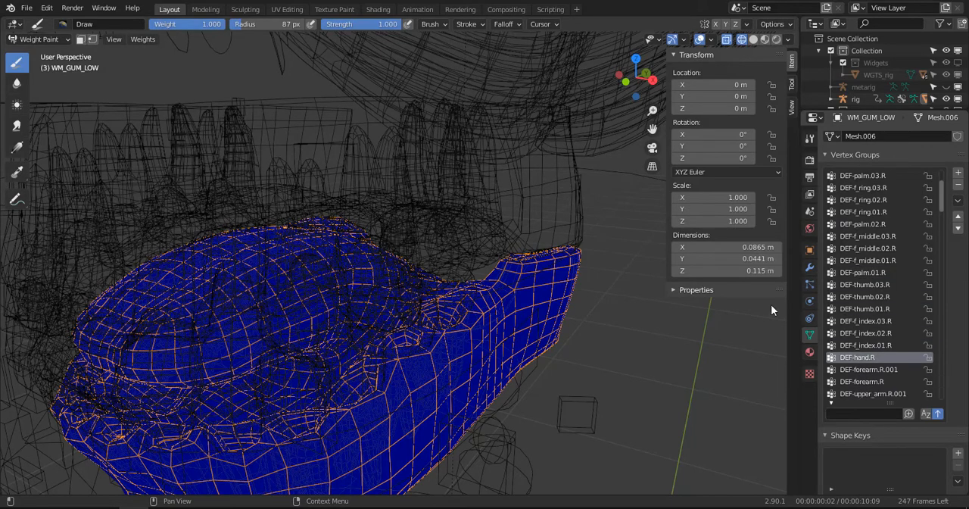
pyautogui.scroll(-1, 792, 324)
pyautogui.scroll(-1, 636, 273)
# - Return WM_GUM_LOW to Object Mode and switch the viewport to Solid shading
pyautogui.click(51, 40)
pyautogui.click(46, 57)
pyautogui.moveTo(363, 197); pyautogui.dragTo(264, 191, button='middle')
pyautogui.press('z')
pyautogui.click(204, 191)
pyautogui.press('z')
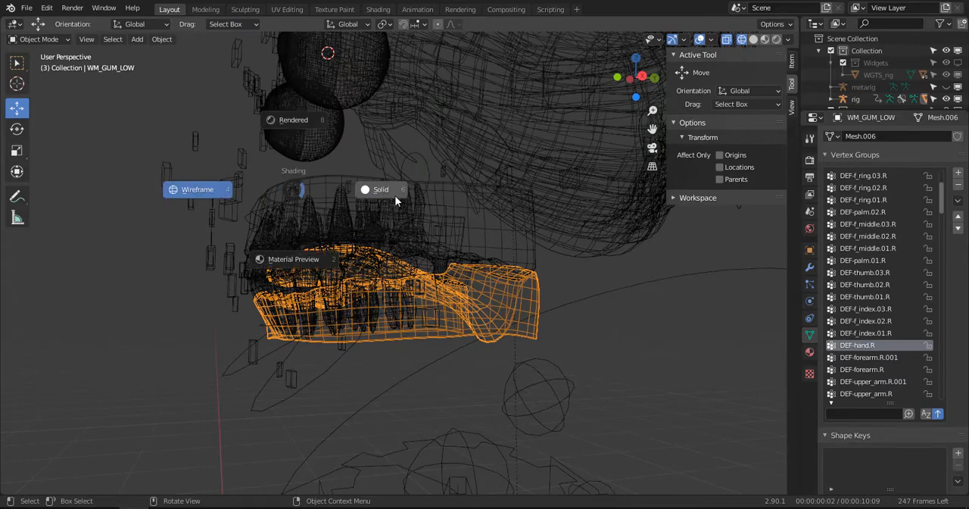
pyautogui.click(395, 198)
# - Test-rotate the rig's jaw_master bone in Pose Mode from the right orthographic view and cancel the rotation
pyautogui.click(294, 371)
pyautogui.hotkey('ctrl', 'Tab')
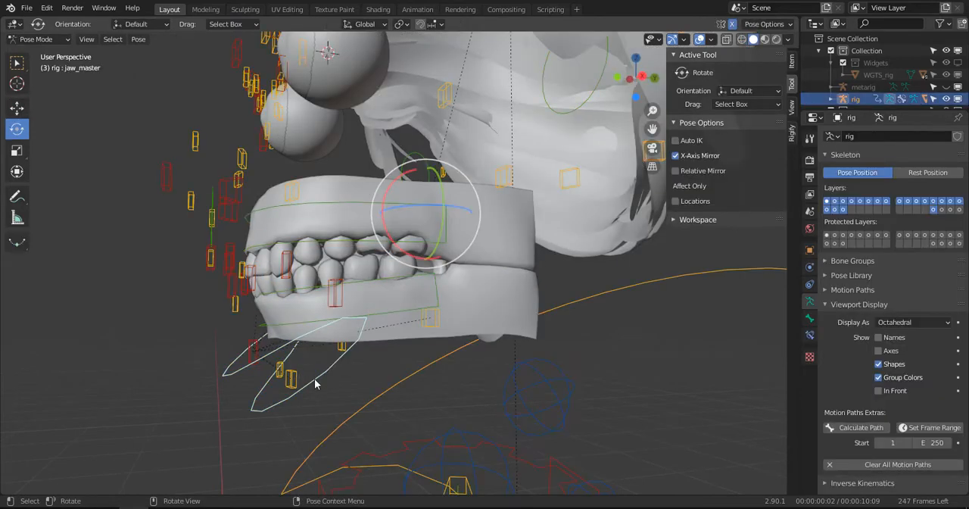
pyautogui.press('KP_3')
pyautogui.press('r')
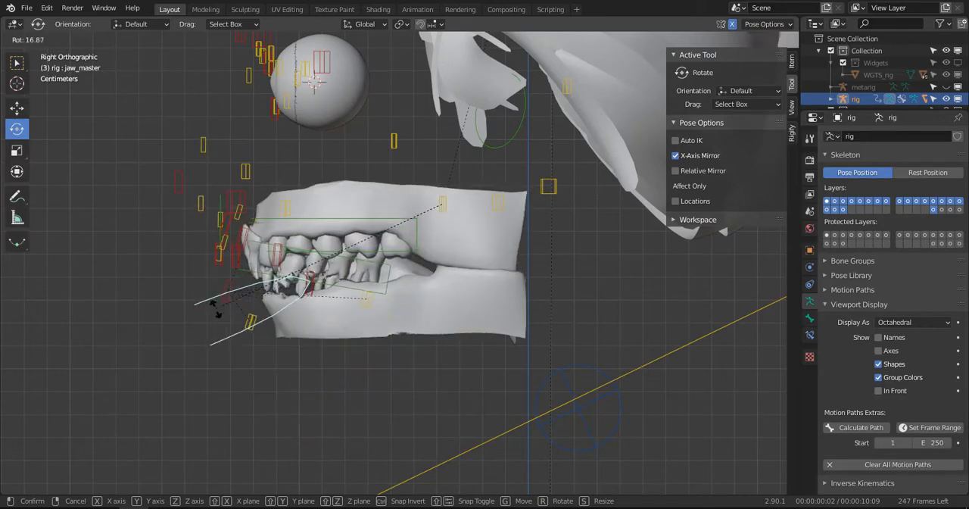
pyautogui.press('Escape')
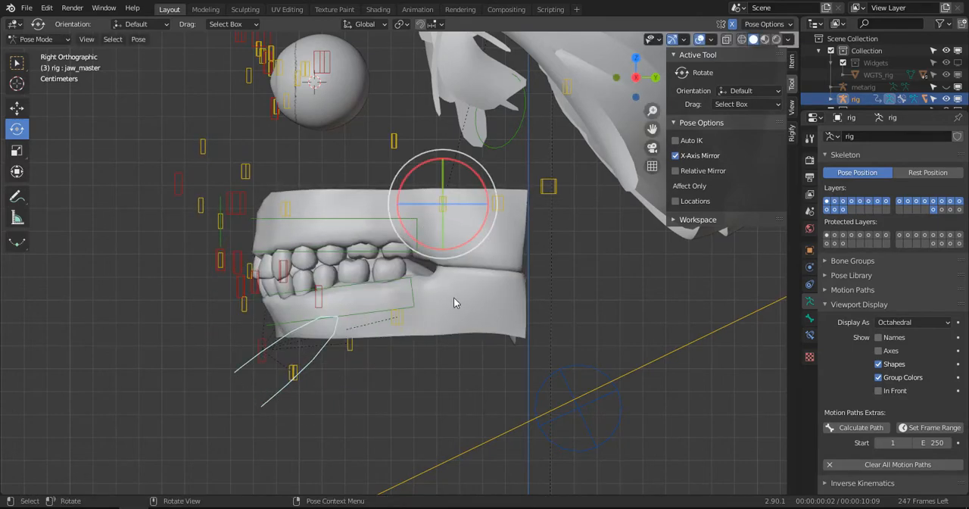
# - Return to Object Mode, select WM_GUM_LOW and make Jaw_M its active vertex group
pyautogui.hotkey('ctrl', 'Tab')
pyautogui.click(498, 296)
pyautogui.scroll(-15, 886, 348)
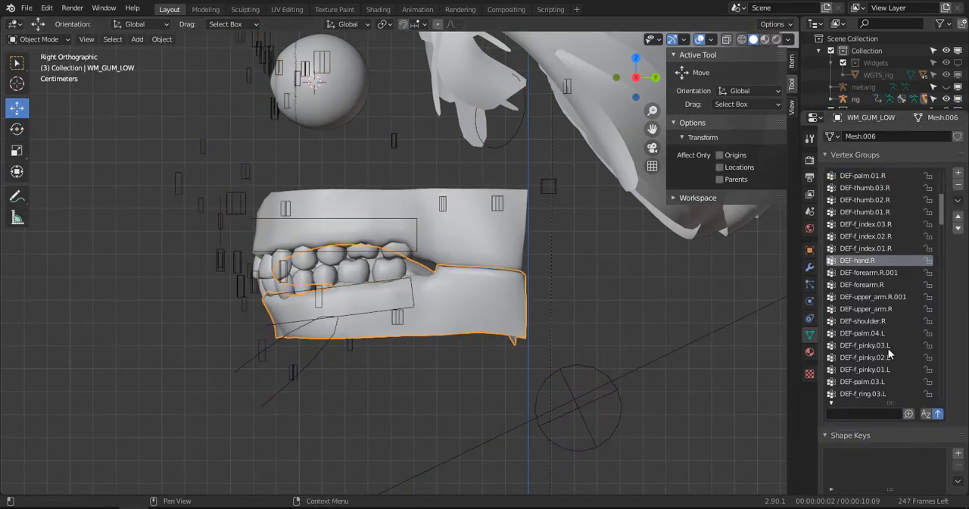
pyautogui.scroll(-10, 875, 380)
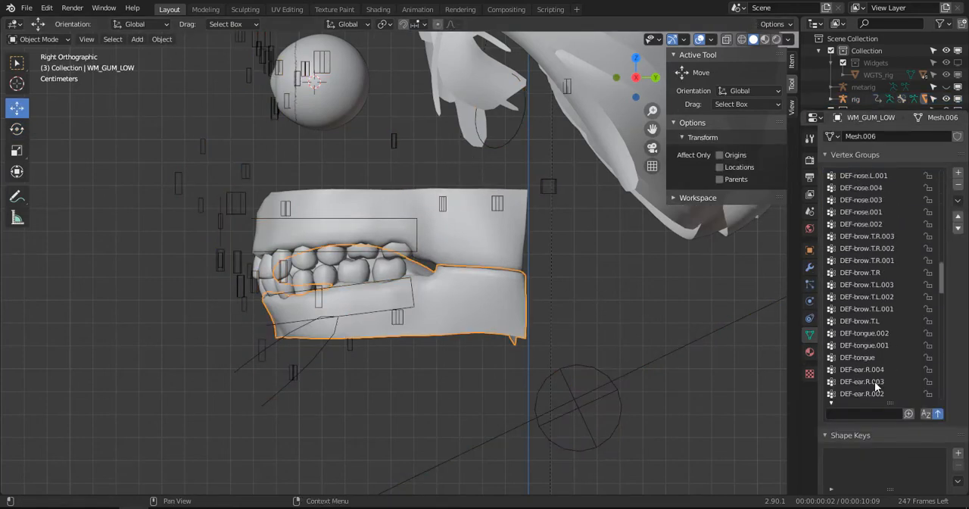
pyautogui.scroll(-20, 869, 396)
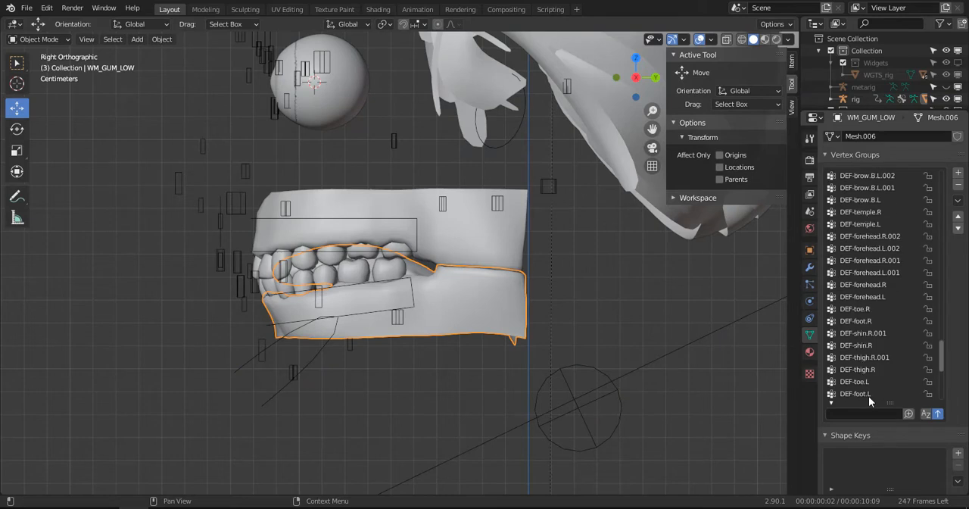
pyautogui.click(867, 394)
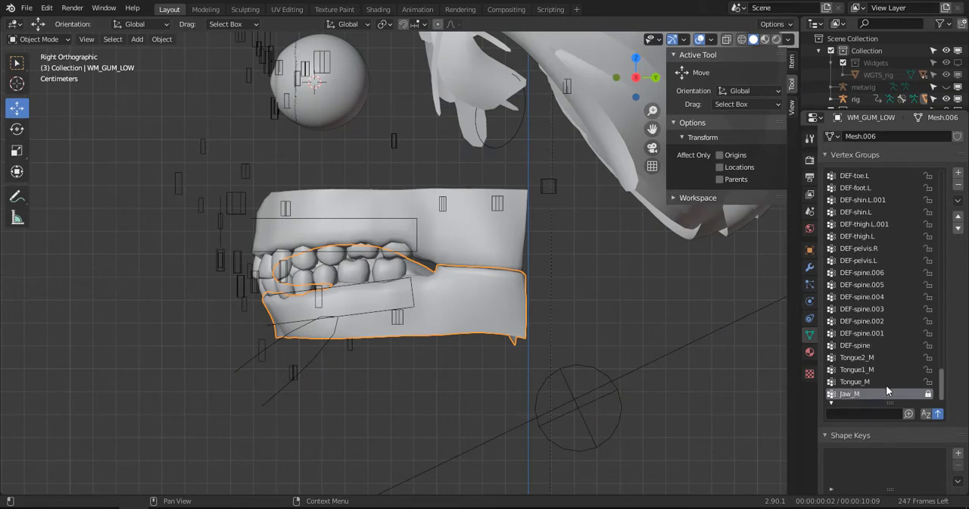
# - Put the rig back in Pose Mode and recheck the lower gum with a cancelled trial rotation of jaw_master
pyautogui.click(246, 368)
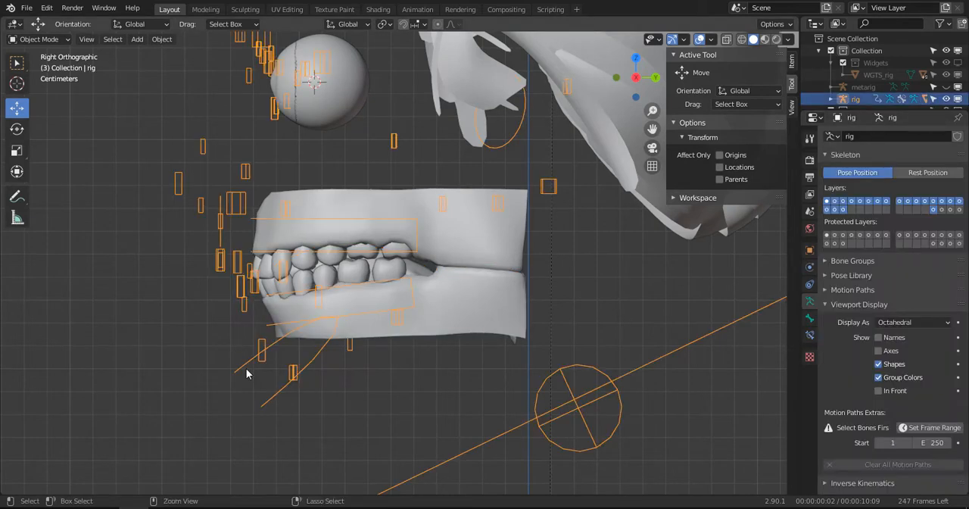
pyautogui.hotkey('ctrl', 'Tab')
pyautogui.press('r')
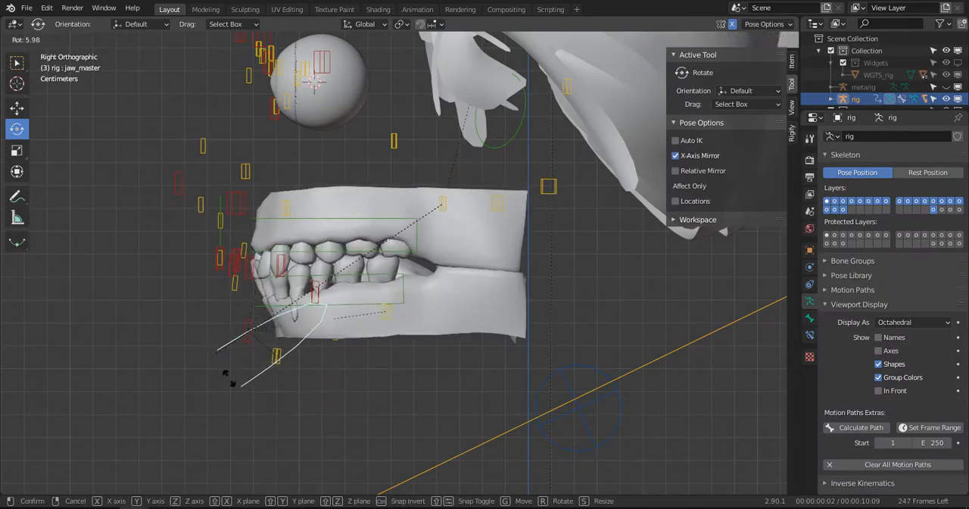
pyautogui.click(323, 393)
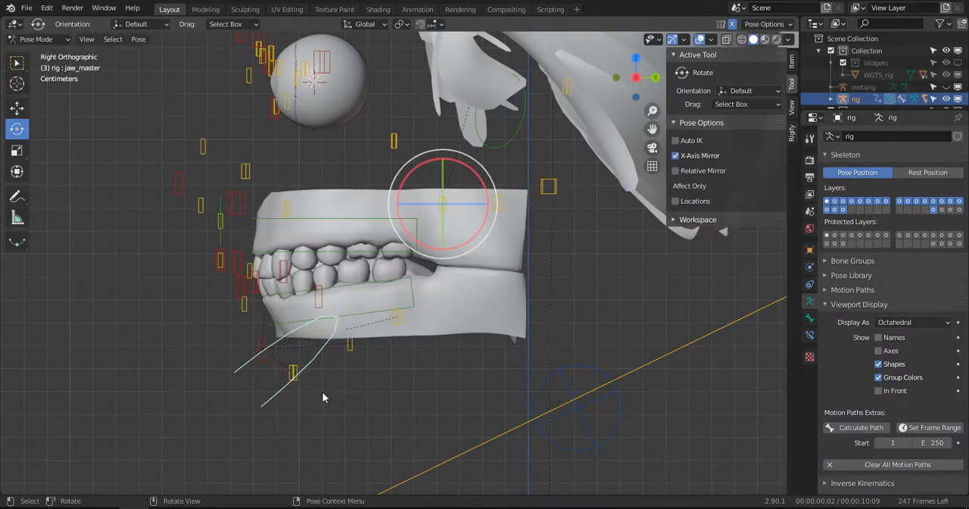
# - Select the lower gum WM_GUM_LOW, switch it to Weight Paint mode and activate the Gradient tool
pyautogui.click(470, 287)
pyautogui.press('Tab')
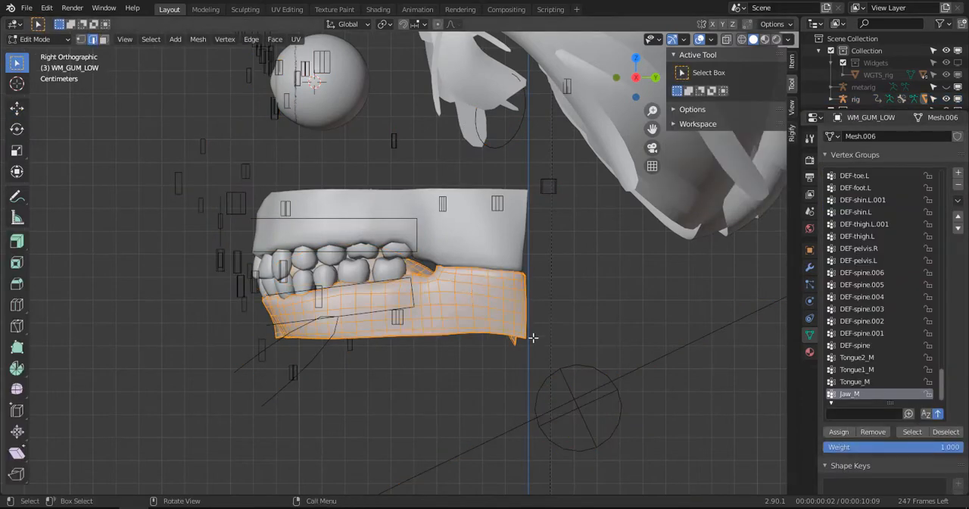
pyautogui.click(38, 38)
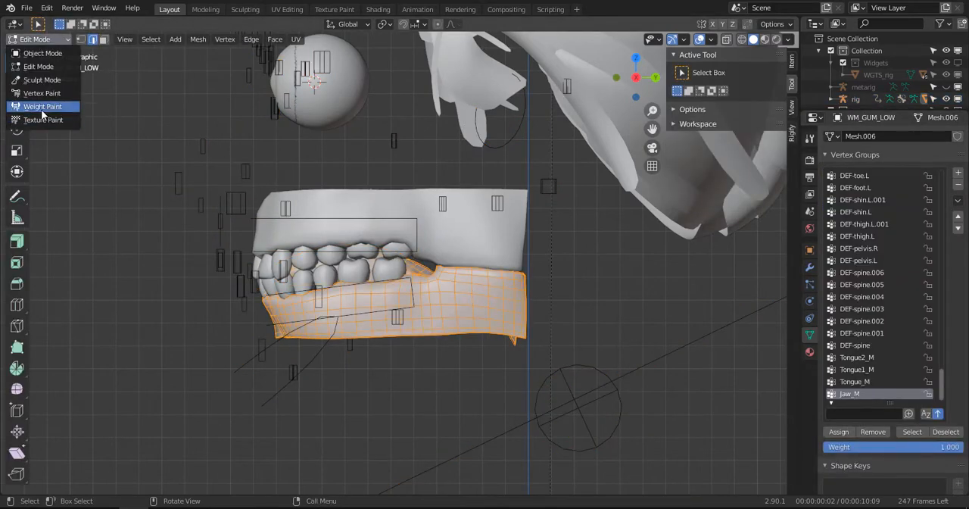
pyautogui.click(41, 106)
pyautogui.moveTo(86, 119); pyautogui.dragTo(151, 124, button='middle')
pyautogui.click(17, 147)
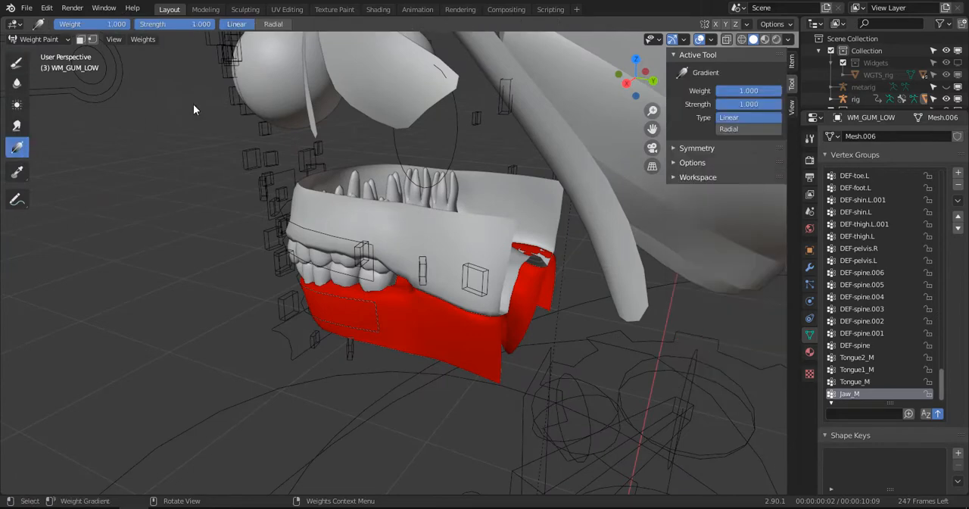
# - Try a weight gradient across the lower gum, then remove all its vertices from the Jaw_M vertex group in Edit Mode
pyautogui.moveTo(278, 42); pyautogui.dragTo(250, 28, button='middle')
pyautogui.moveTo(406, 311); pyautogui.dragTo(371, 306)
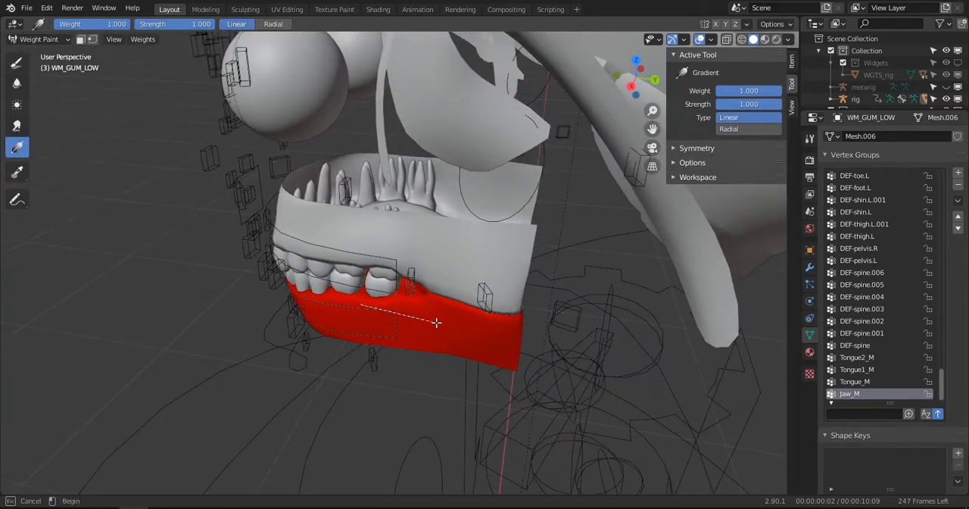
pyautogui.moveTo(437, 322); pyautogui.dragTo(437, 322)
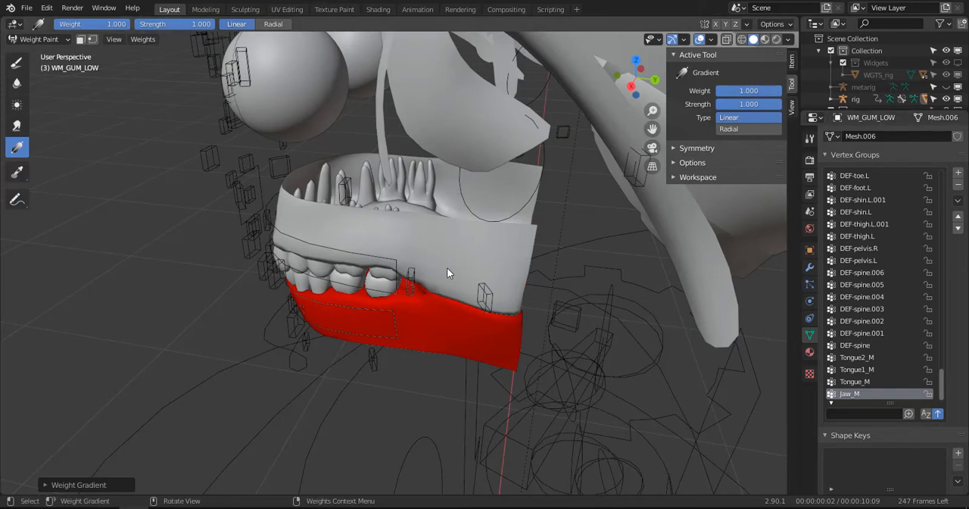
pyautogui.press('Tab')
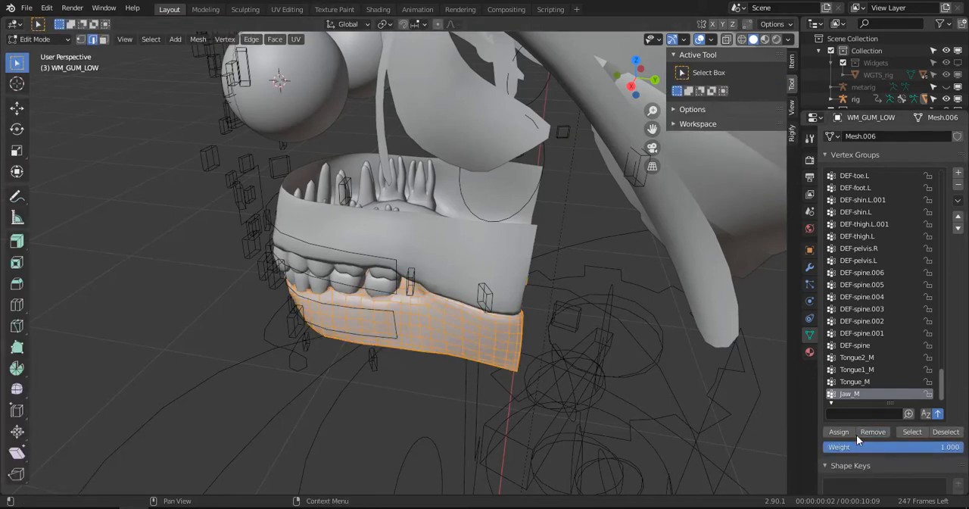
pyautogui.press('Tab')
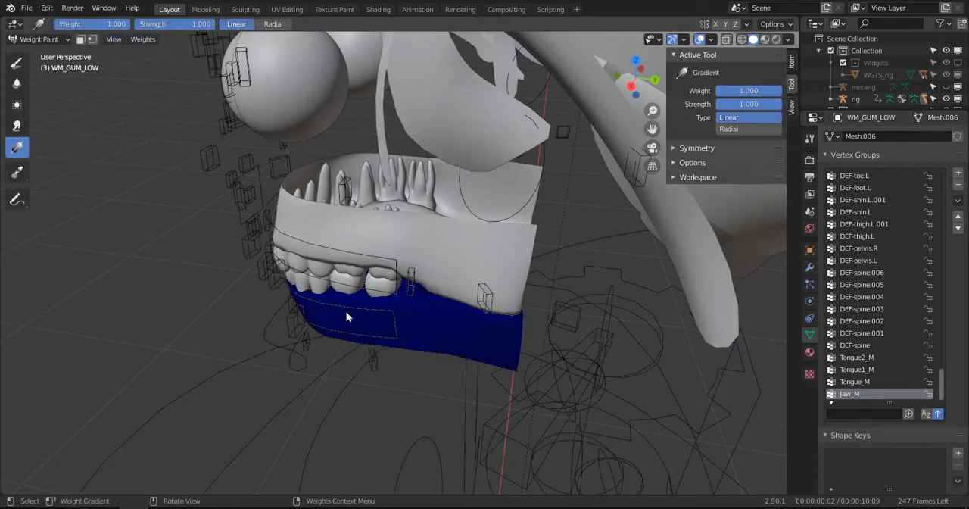
# - Paint a linear Jaw_M weight gradient from below the lower gum, full at the front teeth and fading out past the back edge
pyautogui.moveTo(318, 296); pyautogui.dragTo(319, 175, button='middle')
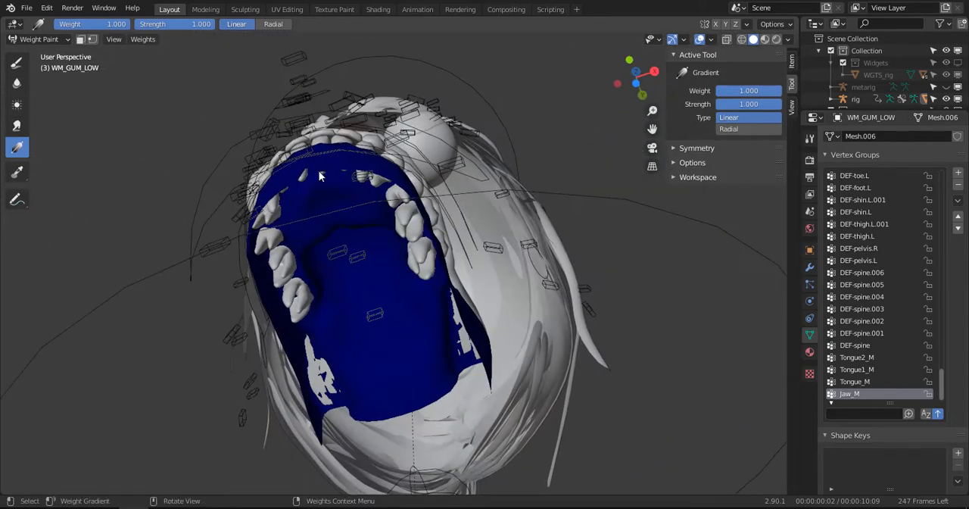
pyautogui.moveTo(320, 176); pyautogui.dragTo(425, 457)
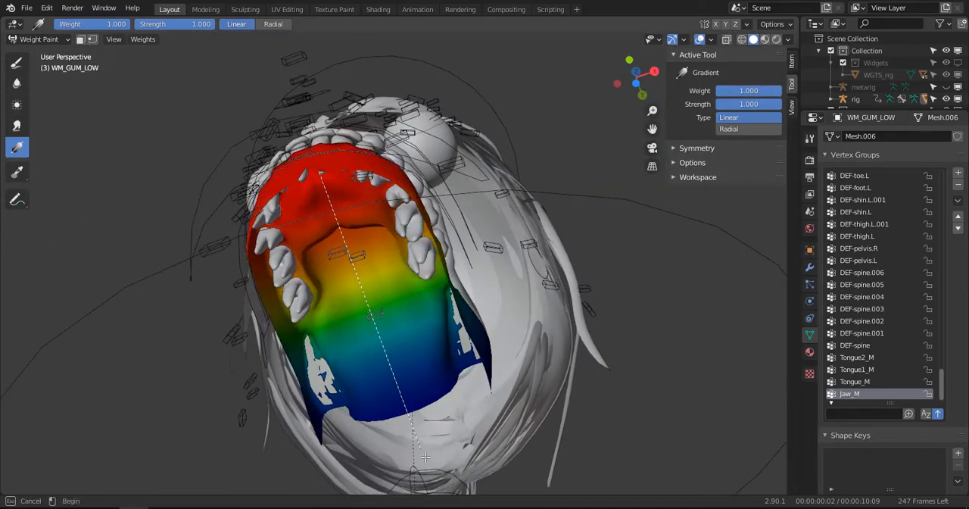
pyautogui.moveTo(350, 260); pyautogui.dragTo(422, 468)
pyautogui.moveTo(422, 468)
pyautogui.mouseDown(button='middle')
pyautogui.moveTo(398, 381)
pyautogui.moveTo(360, 416)
pyautogui.moveTo(322, 376)
pyautogui.moveTo(360, 282)
pyautogui.mouseUp(button='middle')
# - Leave weight painting on the gum and put the rig in Pose Mode with jaw_master selected
pyautogui.press('Tab')
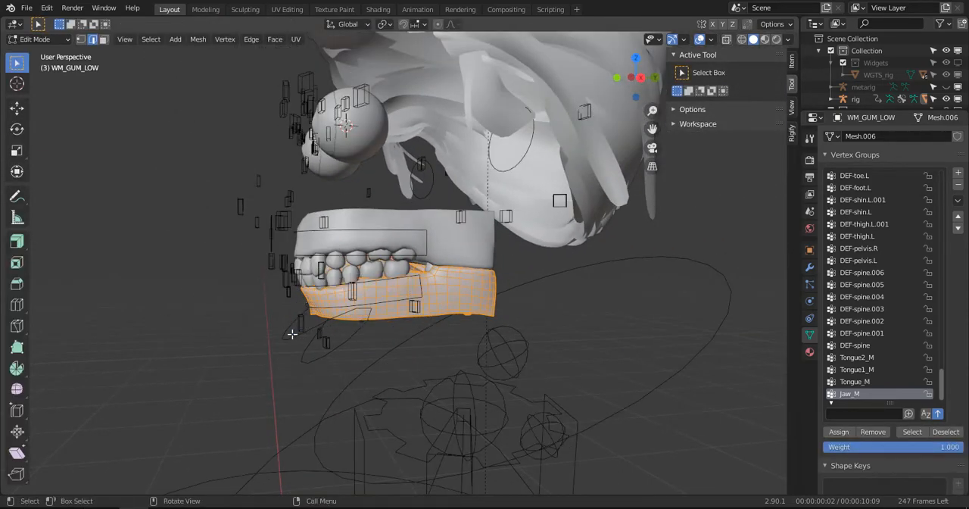
pyautogui.hotkey('ctrl', 'Tab')
pyautogui.click(339, 337)
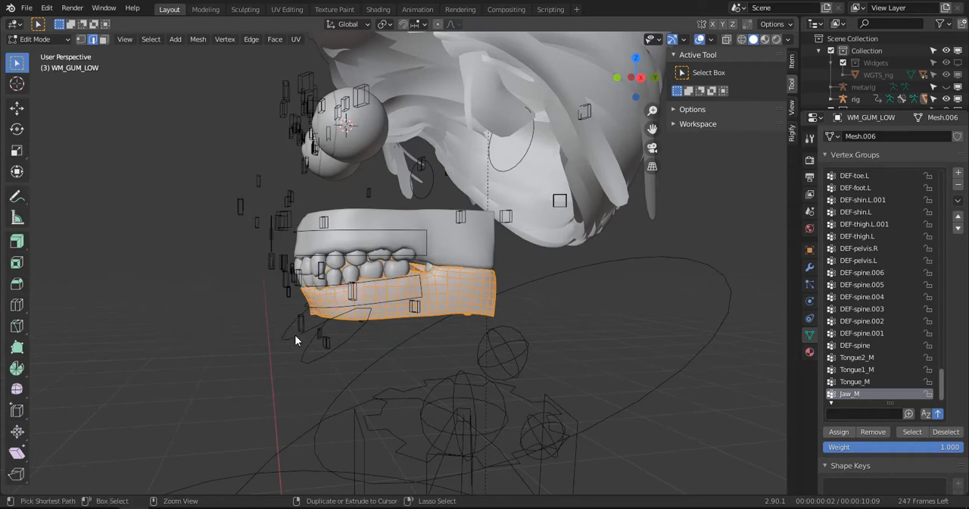
pyautogui.hotkey('ctrl', 'Tab')
pyautogui.click(262, 339)
pyautogui.click(302, 340)
pyautogui.hotkey('ctrl', 'Tab')
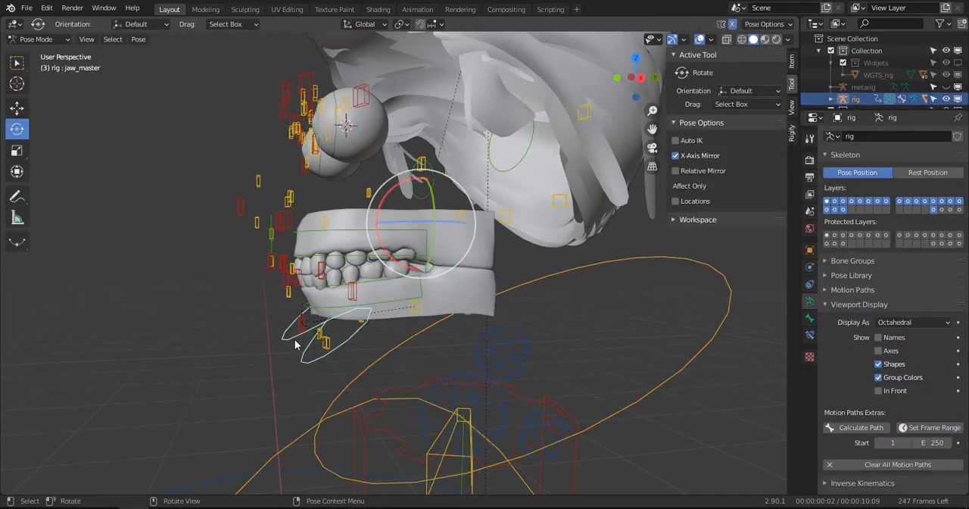
# - Rotate the jaw_master bone open in the right orthographic view and inspect how the lower gum deforms
pyautogui.press('KP_3')
pyautogui.scroll(4, 337, 326)
pyautogui.press('r')
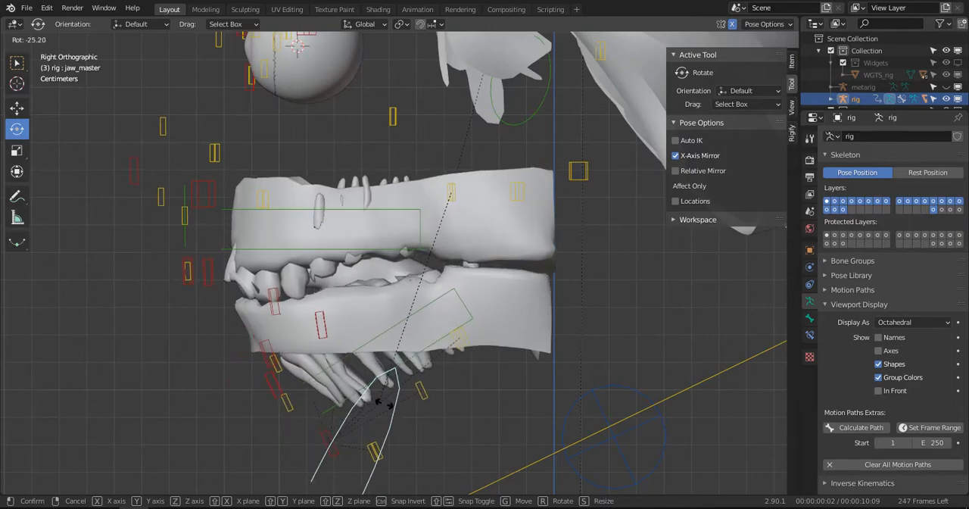
pyautogui.click(368, 378)
pyautogui.moveTo(368, 379); pyautogui.dragTo(371, 283, button='middle')
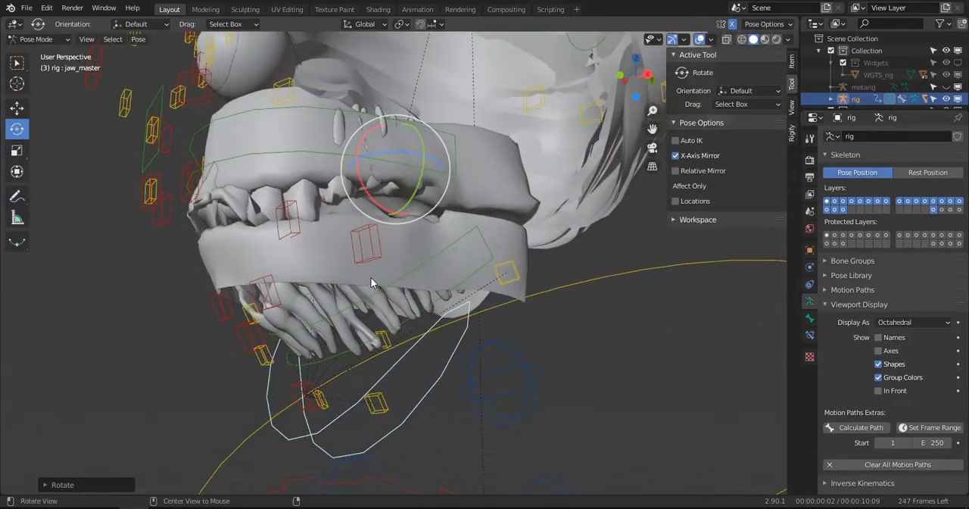
# - Select the lower teeth WM_TEETH_LOW in Object Mode, enter Weight Paint mode and make Jaw_M the active vertex group
pyautogui.click(369, 322)
pyautogui.hotkey('ctrl', 'Tab')
pyautogui.click(386, 310)
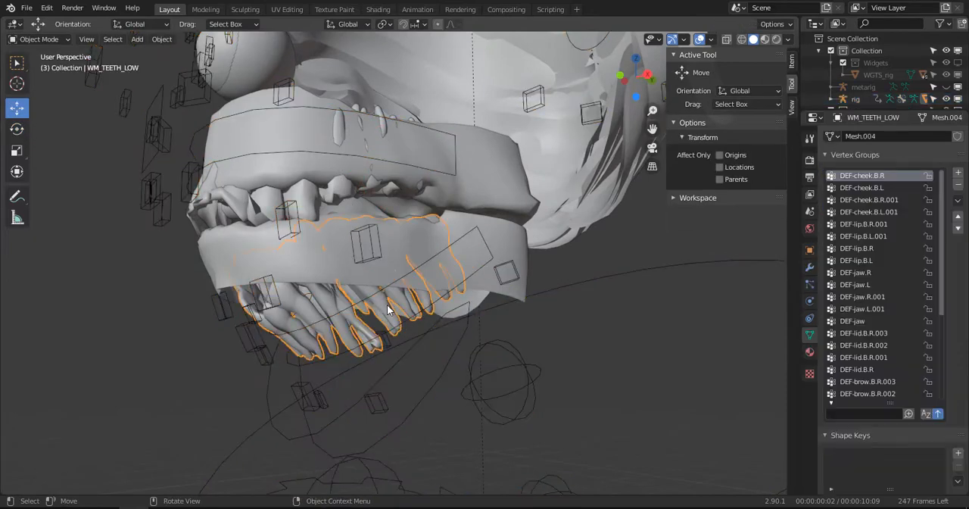
pyautogui.click(38, 39)
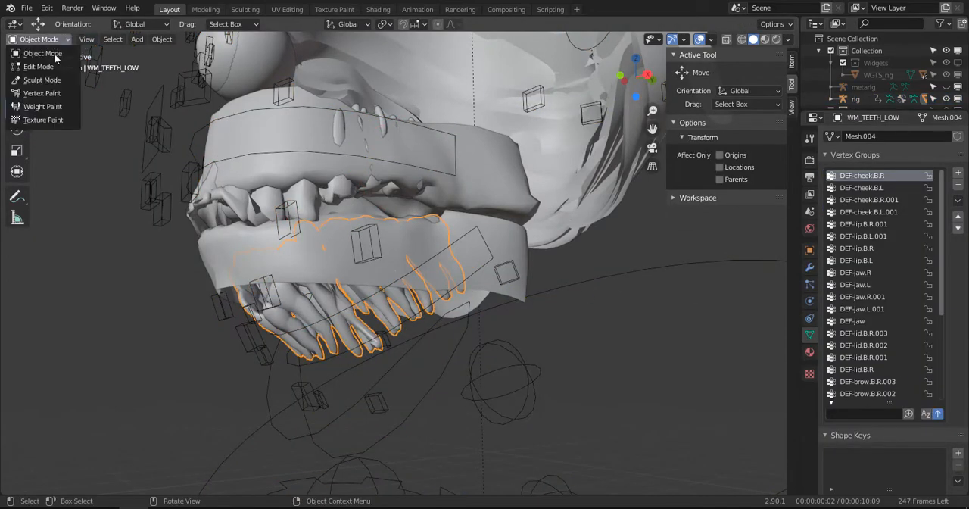
pyautogui.click(59, 106)
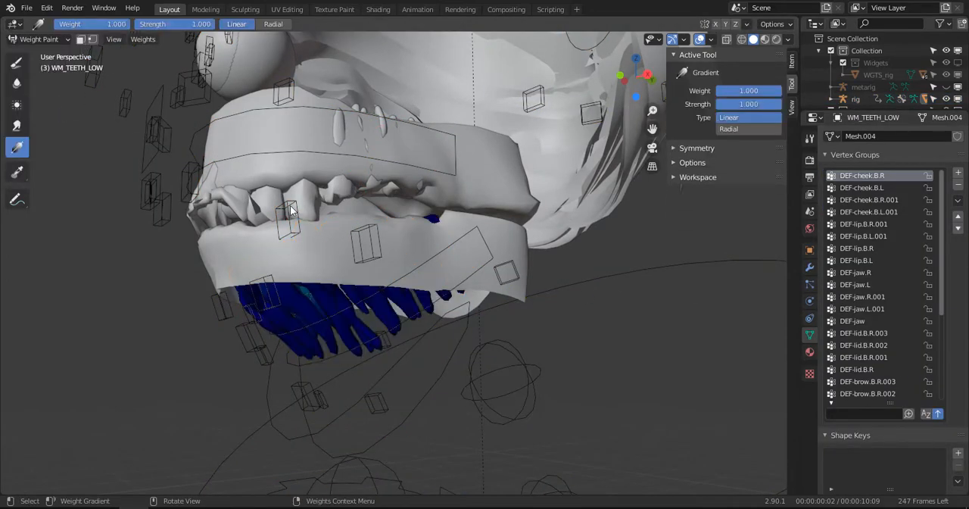
pyautogui.scroll(-5, 849, 356)
pyautogui.click(852, 394)
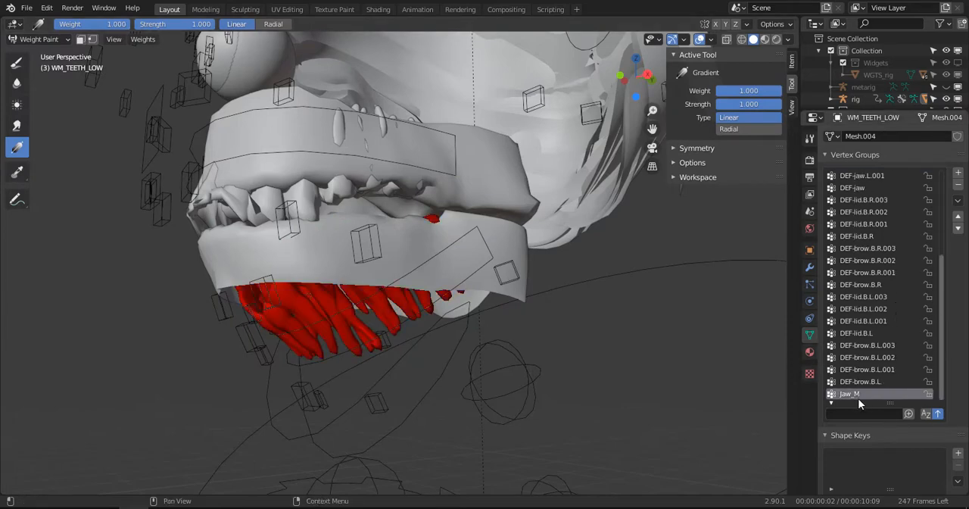
pyautogui.moveTo(546, 277); pyautogui.dragTo(565, 318, button='middle')
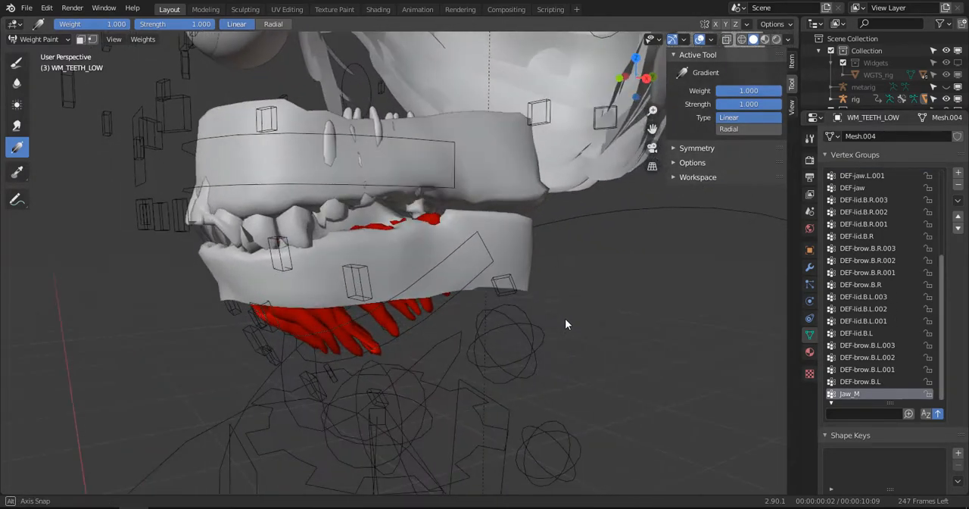
# - Filter the teeth's vertex groups by "ch", try a linear weight gradient on DEF-cheek.B.R and undo it
pyautogui.click(852, 414)
pyautogui.write('ch')
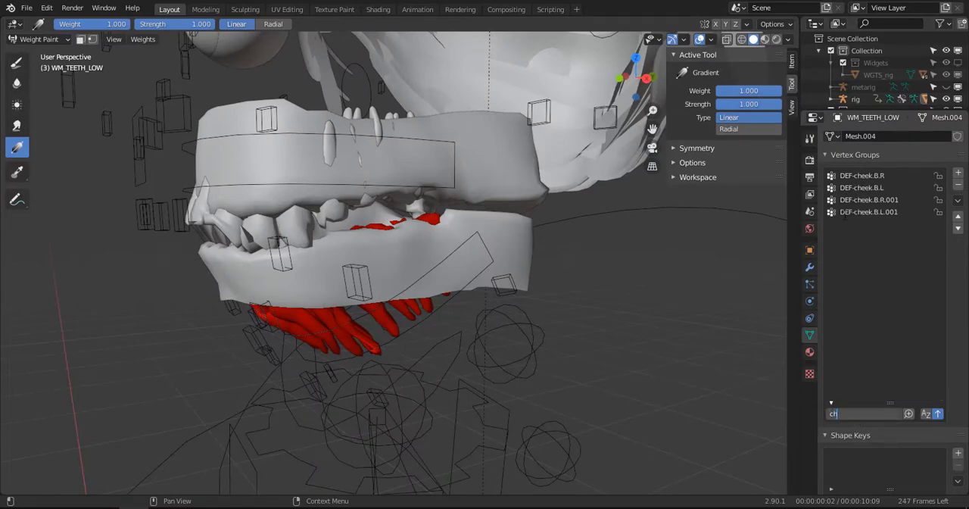
pyautogui.click(867, 177)
pyautogui.moveTo(461, 234); pyautogui.dragTo(317, 250, button='middle')
pyautogui.moveTo(337, 242); pyautogui.dragTo(321, 279)
pyautogui.hotkey('ctrl', 'z')
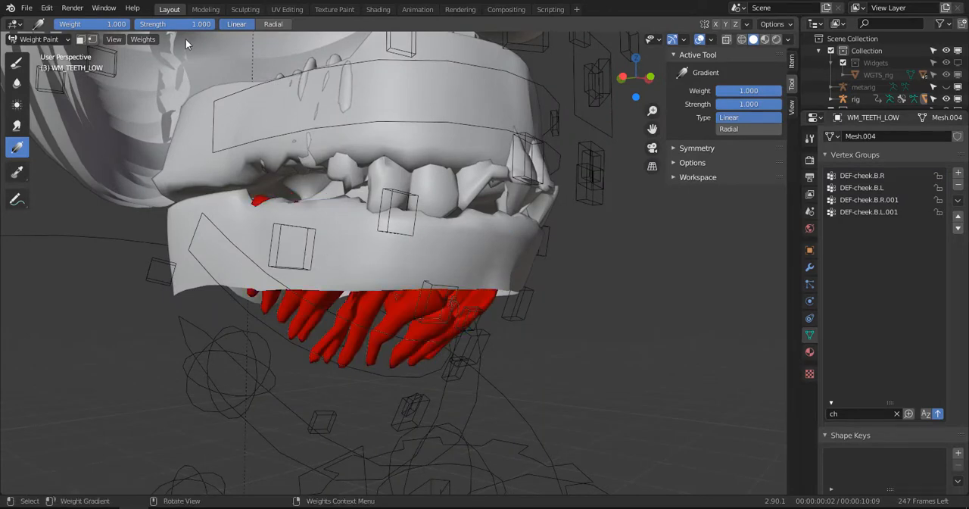
# - Set the gradient type to Radial, try it on the lower teeth's DEF-cheek.B.R group and undo the stroke
pyautogui.click(273, 24)
pyautogui.click(861, 175)
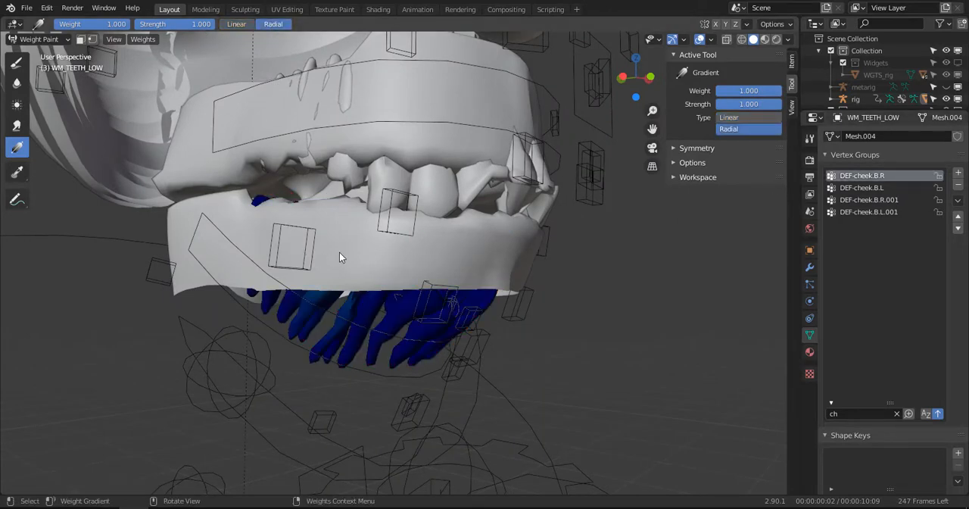
pyautogui.moveTo(331, 283); pyautogui.dragTo(345, 347)
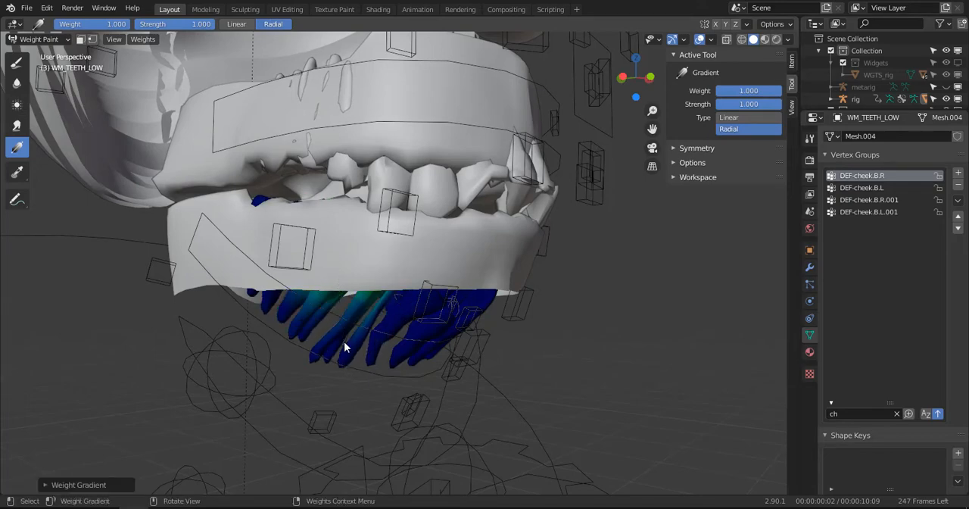
pyautogui.hotkey('ctrl', 'z')
pyautogui.moveTo(572, 268); pyautogui.dragTo(496, 254, button='middle')
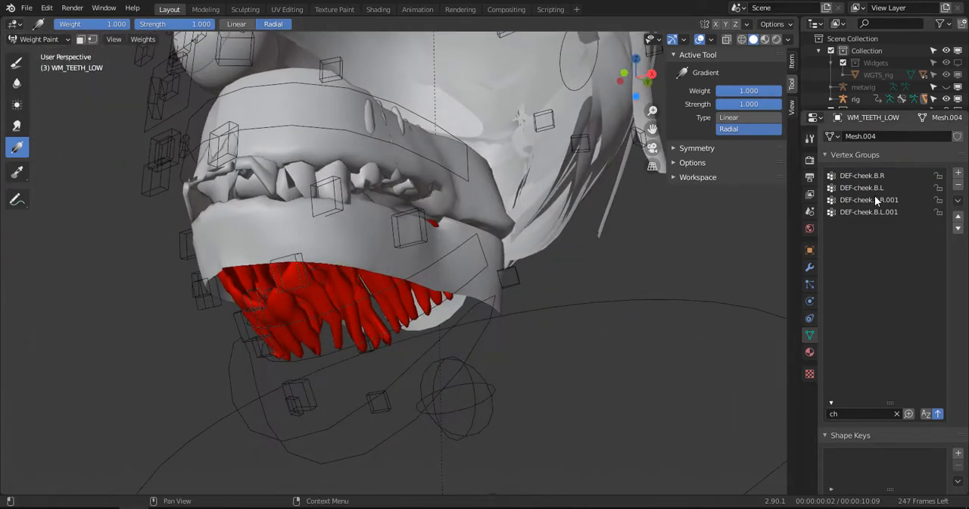
# - Clear the vertex group filter and enter "ch" again to list the cheek groups
pyautogui.click(896, 413)
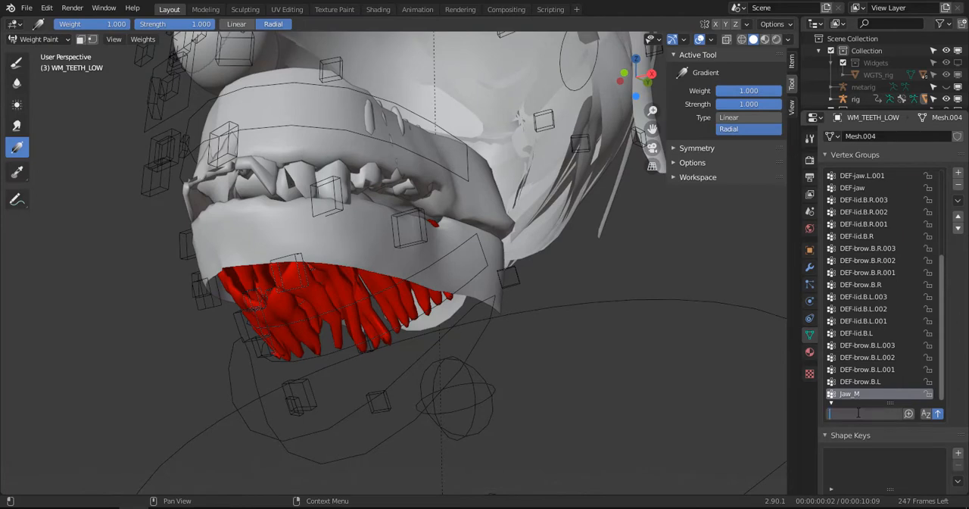
pyautogui.write('sh')
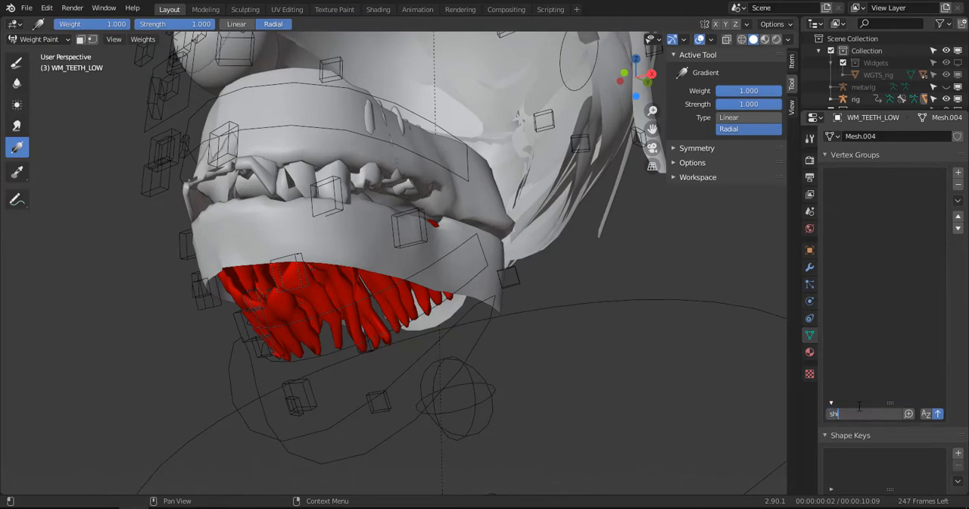
pyautogui.press('BackSpace')
pyautogui.press('BackSpace')
pyautogui.write('ch')
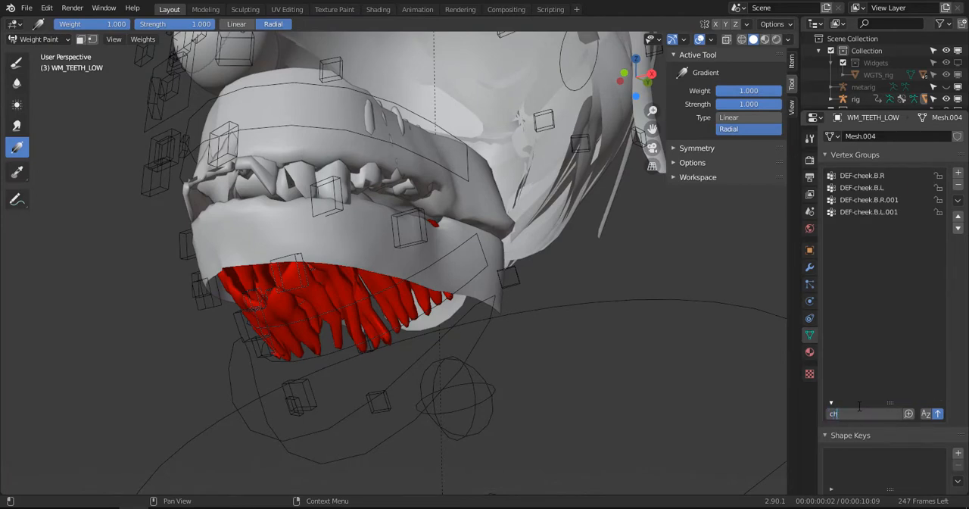
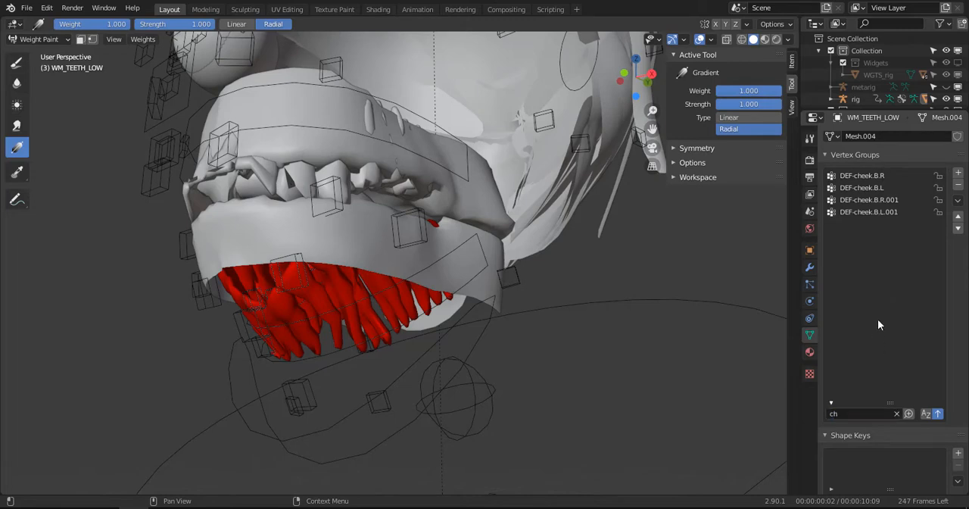
# - Clear the vertex group name filter on WM_TEETH_LOW and switch the mesh from Weight Paint to Object Mode
pyautogui.click(894, 413)
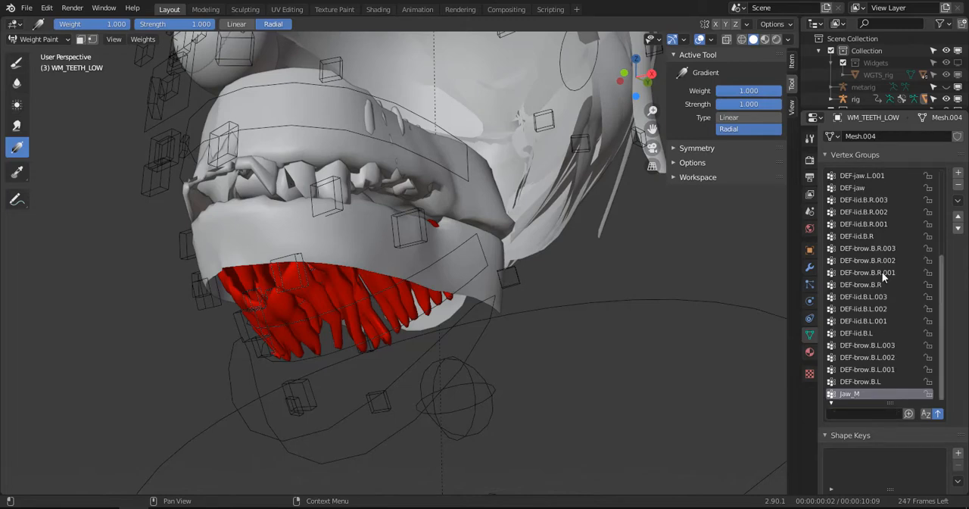
pyautogui.scroll(11, 883, 277)
pyautogui.scroll(-11, 884, 282)
pyautogui.click(34, 38)
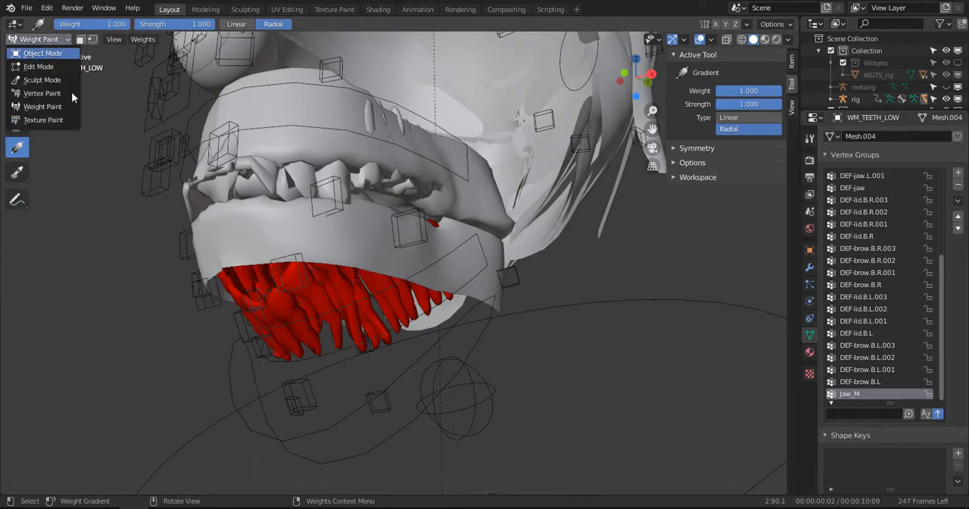
pyautogui.click(35, 53)
# - Put the rig in Pose Mode, clear the rotation of all its bones and deselect them
pyautogui.click(274, 424)
pyautogui.hotkey('ctrl', 'Tab')
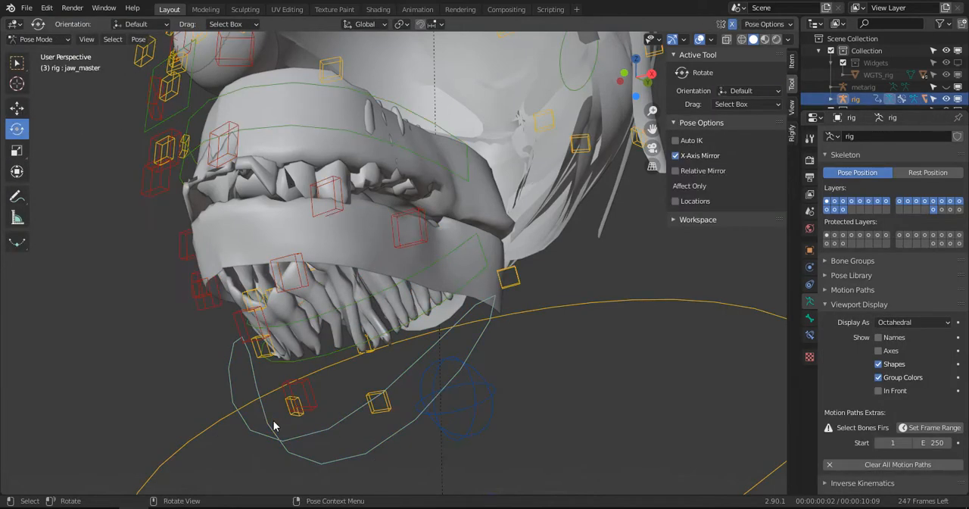
pyautogui.press('a')
pyautogui.hotkey('alt', 'r')
pyautogui.scroll(-4, 293, 362)
pyautogui.moveTo(337, 253); pyautogui.dragTo(323, 267, button='middle')
pyautogui.scroll(3, 322, 266)
pyautogui.hotkey('alt', 'a')
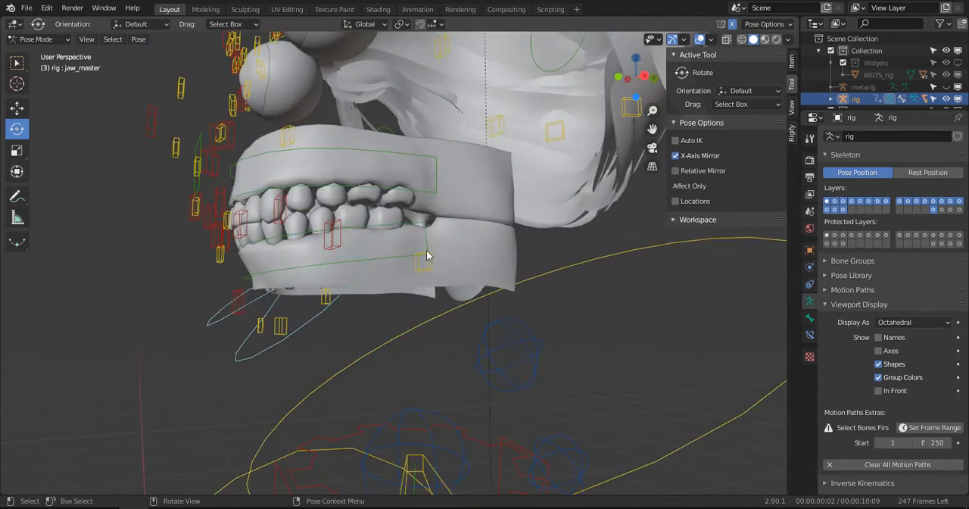
# - In Object Mode, parent the lower gum mesh WM_GUM_LOW to the rig with automatic weights
pyautogui.hotkey('ctrl', 'Tab')
pyautogui.click(480, 228)
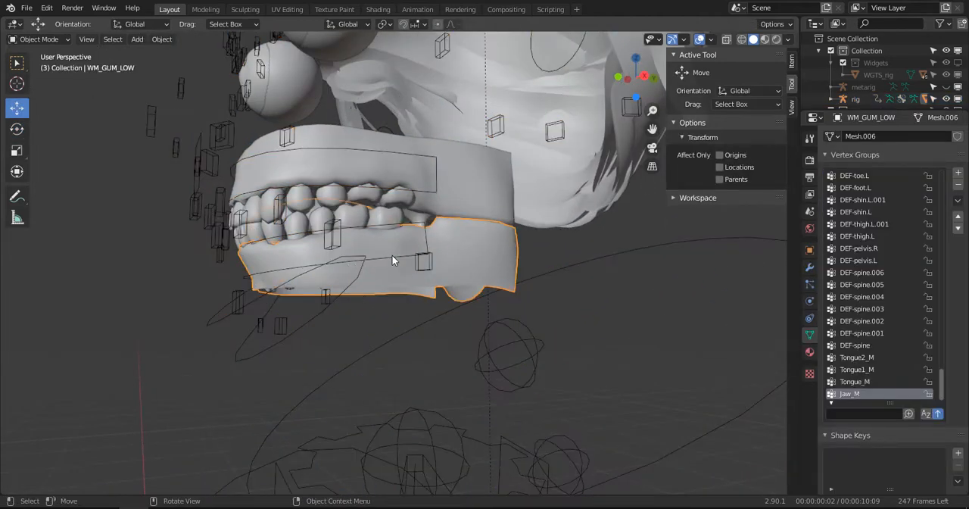
pyautogui.moveTo(392, 259); pyautogui.dragTo(351, 276, button='middle')
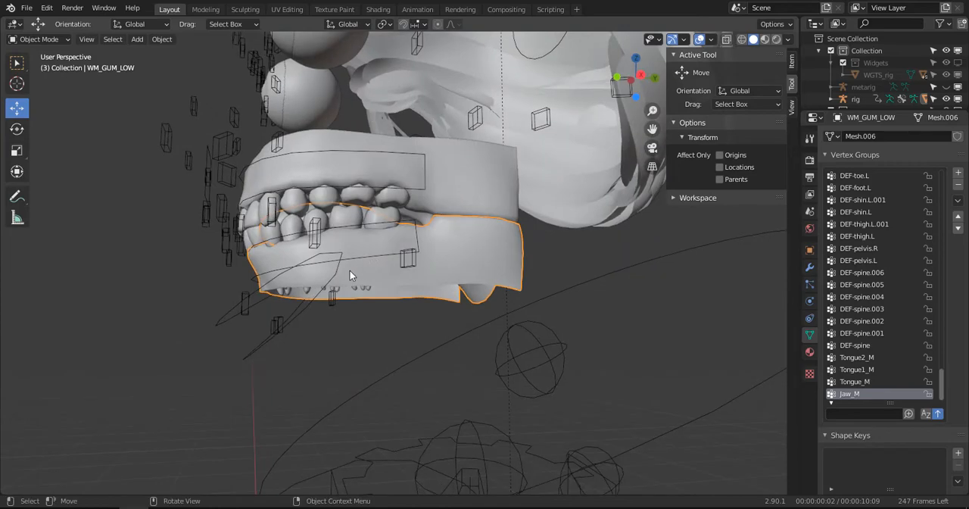
pyautogui.click(256, 349)
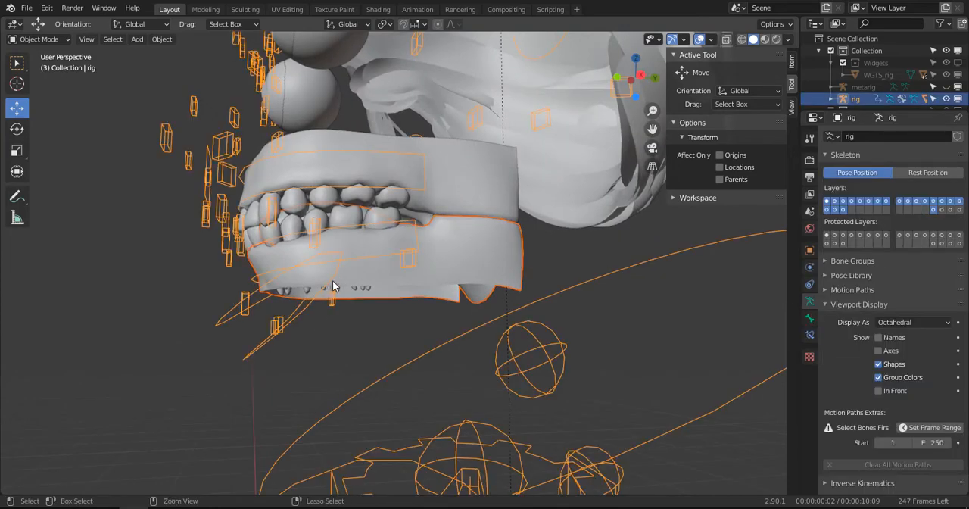
pyautogui.hotkey('ctrl', 'p')
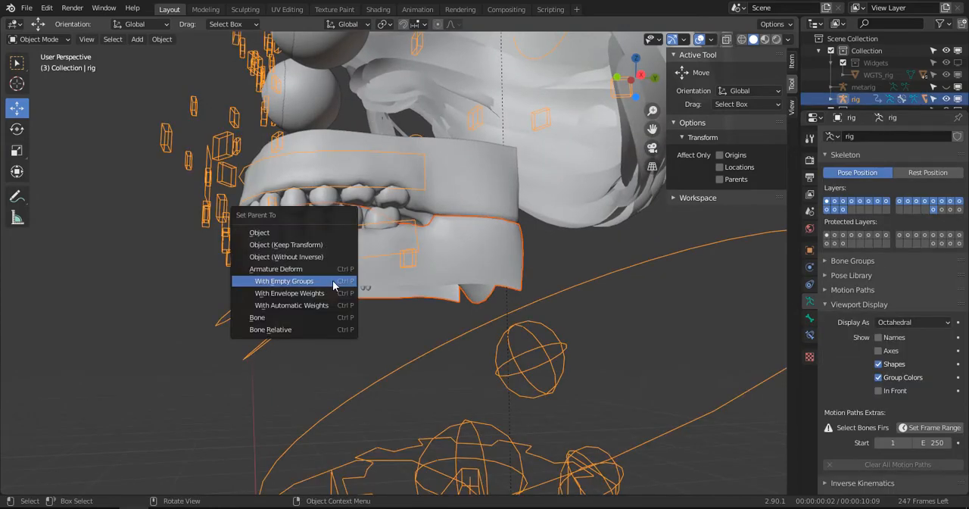
pyautogui.click(295, 306)
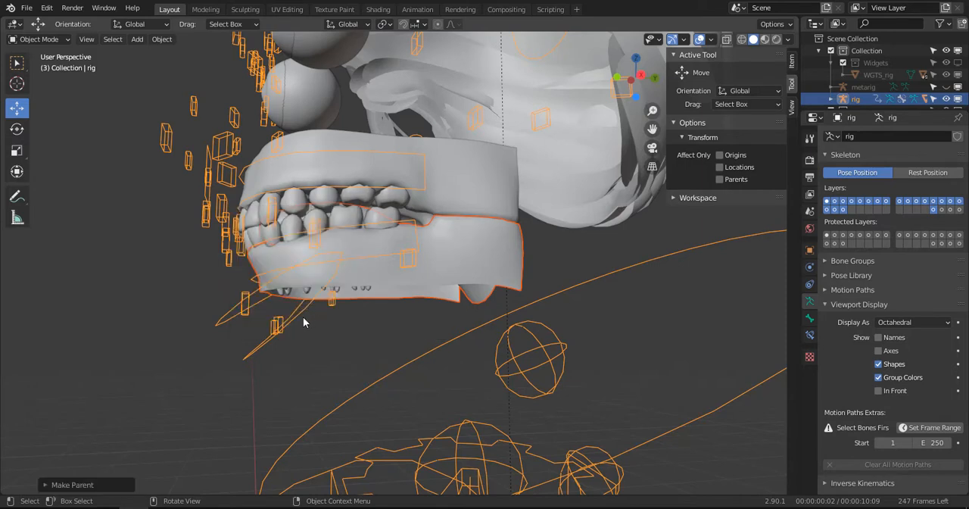
# - Test the lower gum's deformation by rotating the jaw_master bone about -28° in the right side view, and undo the rotation
pyautogui.hotkey('ctrl', 'Tab')
pyautogui.click(299, 317)
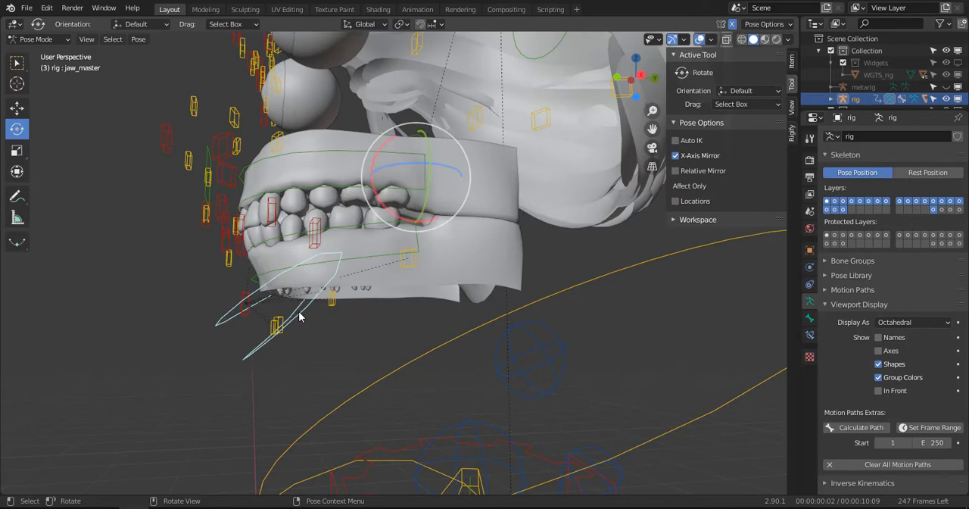
pyautogui.press('KP_3')
pyautogui.press('r')
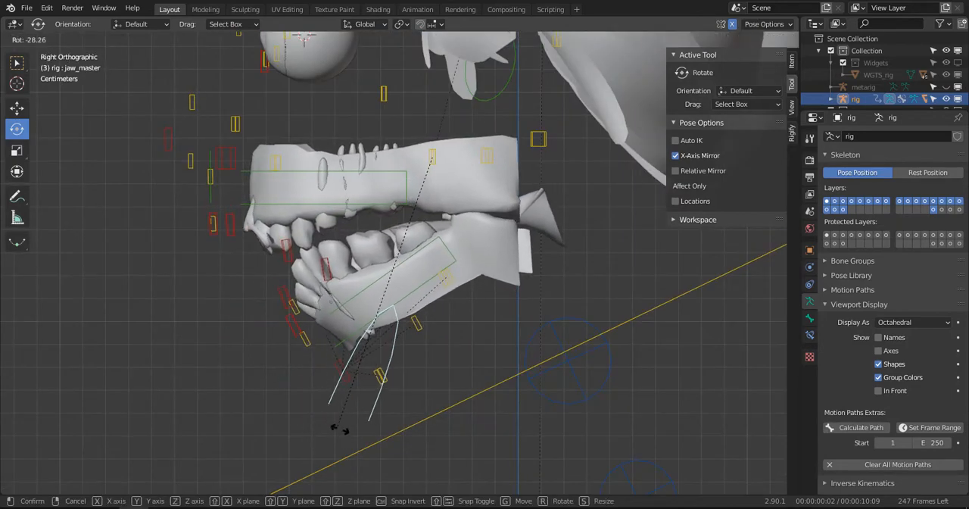
pyautogui.click(335, 428)
pyautogui.moveTo(335, 429); pyautogui.dragTo(425, 329, button='middle')
pyautogui.hotkey('ctrl', 'z')
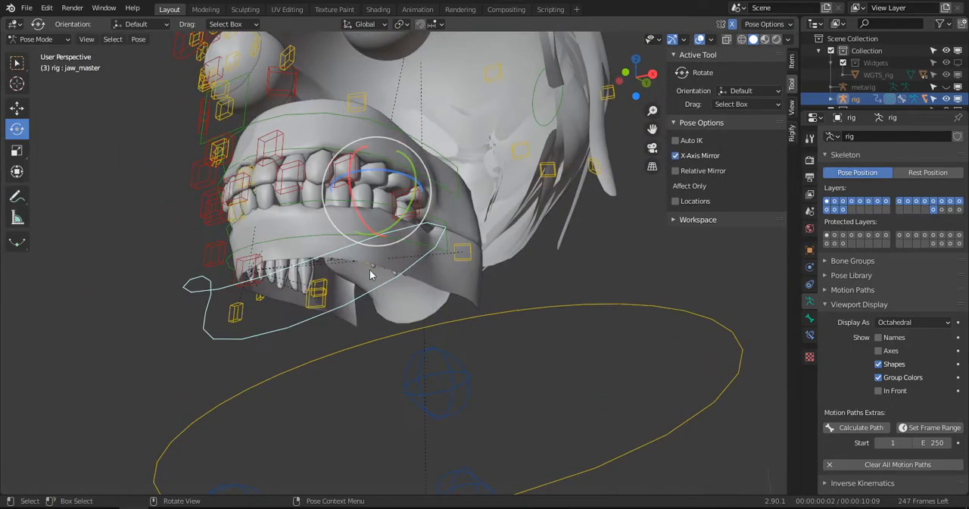
# - Filter the vertex groups of WM_GUM_LOW by "lip", remove all the DEF-lip groups, and clear the filter
pyautogui.moveTo(343, 250); pyautogui.dragTo(313, 260, button='middle')
pyautogui.hotkey('ctrl', 'Tab')
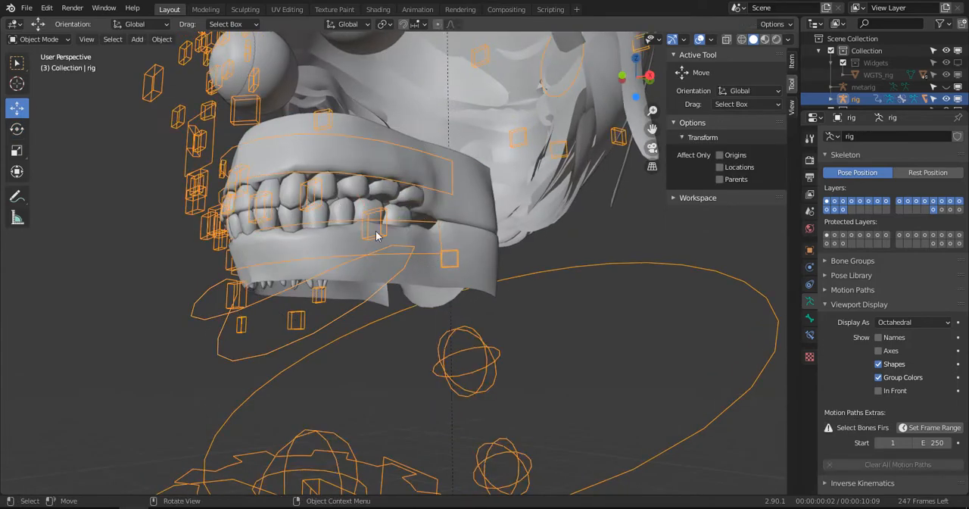
pyautogui.click(451, 269)
pyautogui.write('lip')
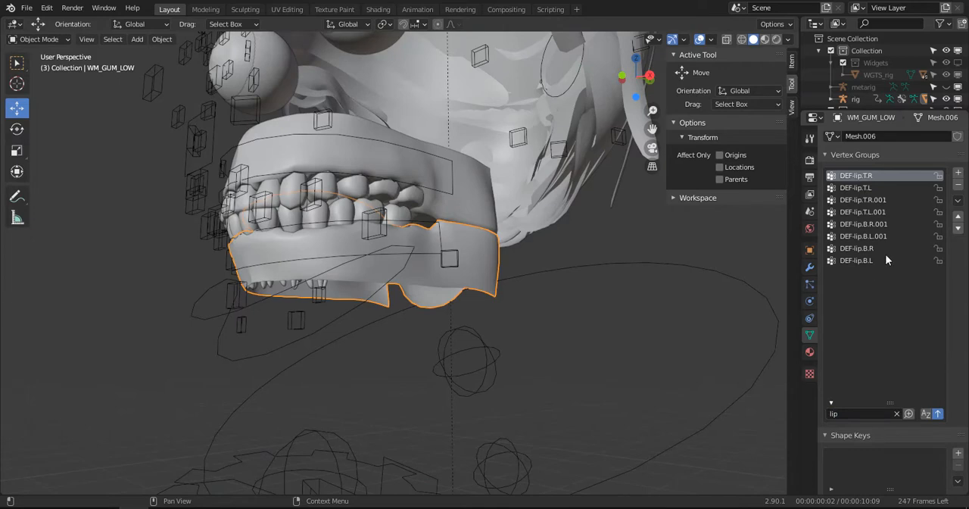
pyautogui.click(959, 185)
pyautogui.click(959, 186)
pyautogui.click(959, 185)
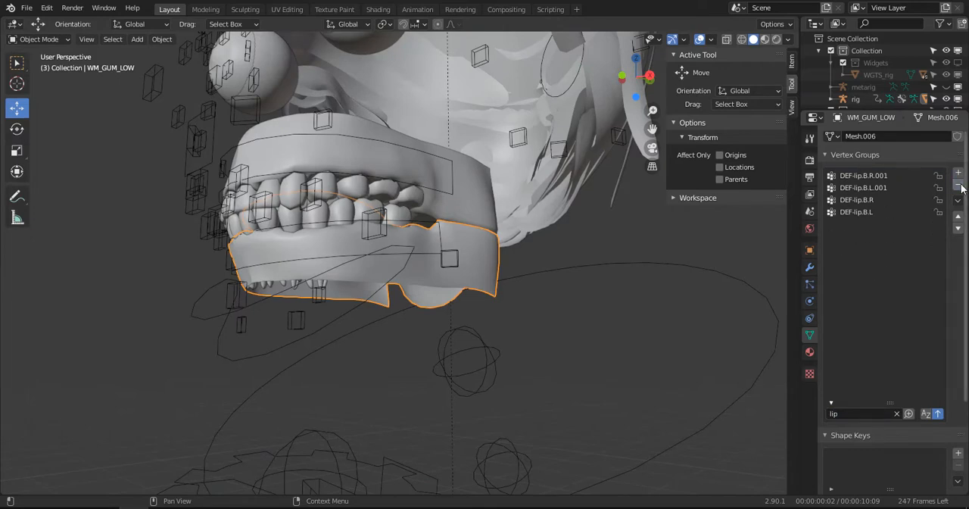
pyautogui.click(886, 190)
pyautogui.click(959, 188)
pyautogui.click(959, 187)
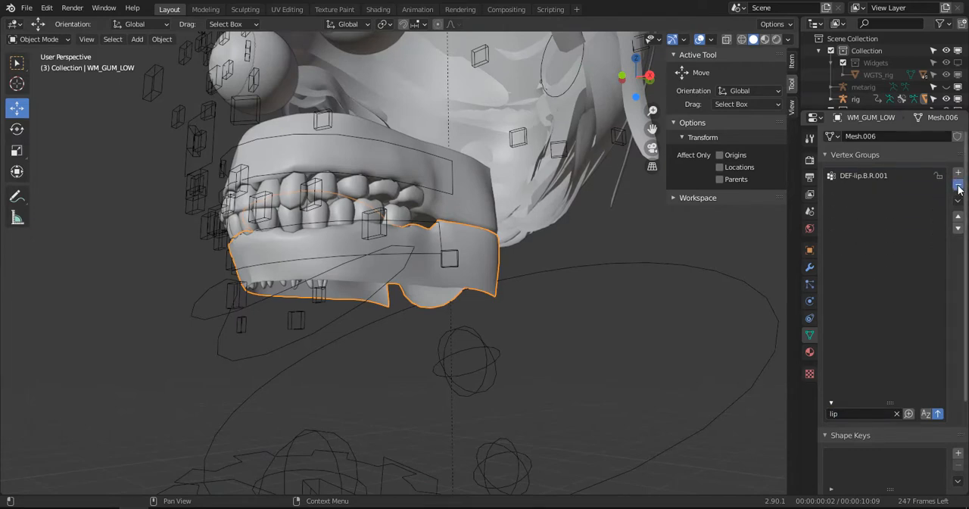
pyautogui.click(862, 178)
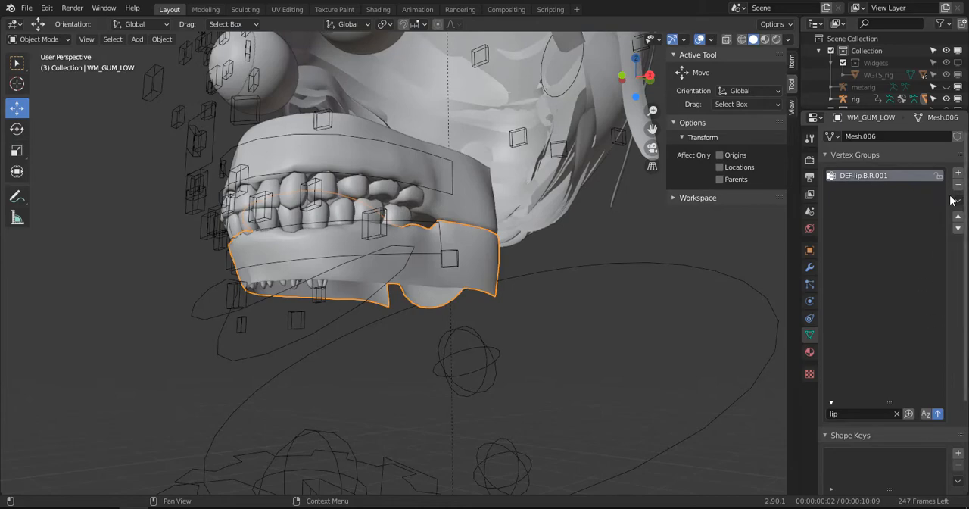
pyautogui.click(897, 413)
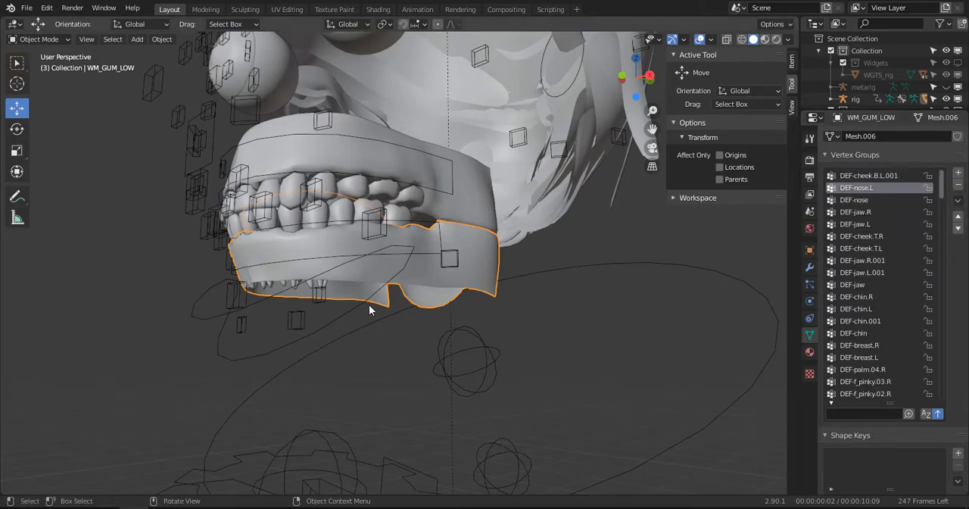
# - Pose the rig's jaw_master bone open in the right side view to check the lower gum, and undo the rotation
pyautogui.click(189, 318)
pyautogui.hotkey('ctrl', 'Tab')
pyautogui.press('KP_3')
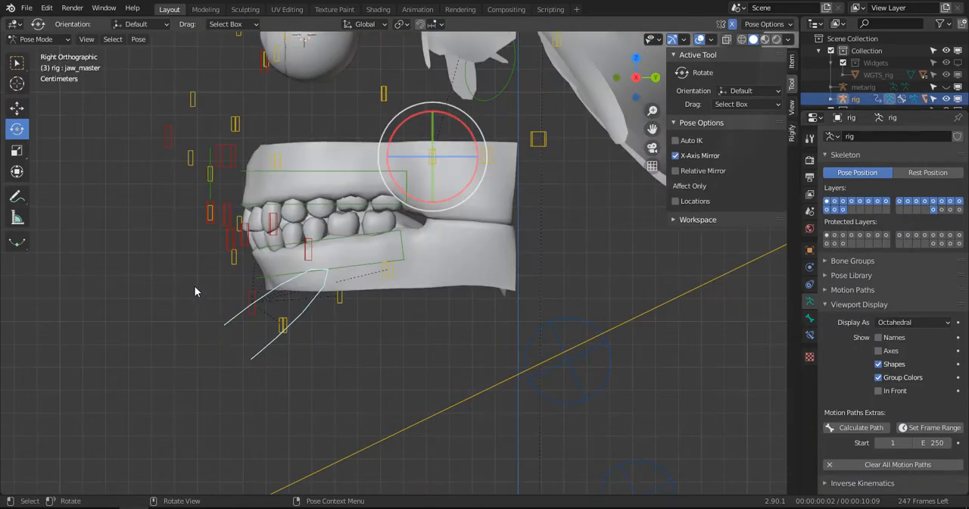
pyautogui.press('r')
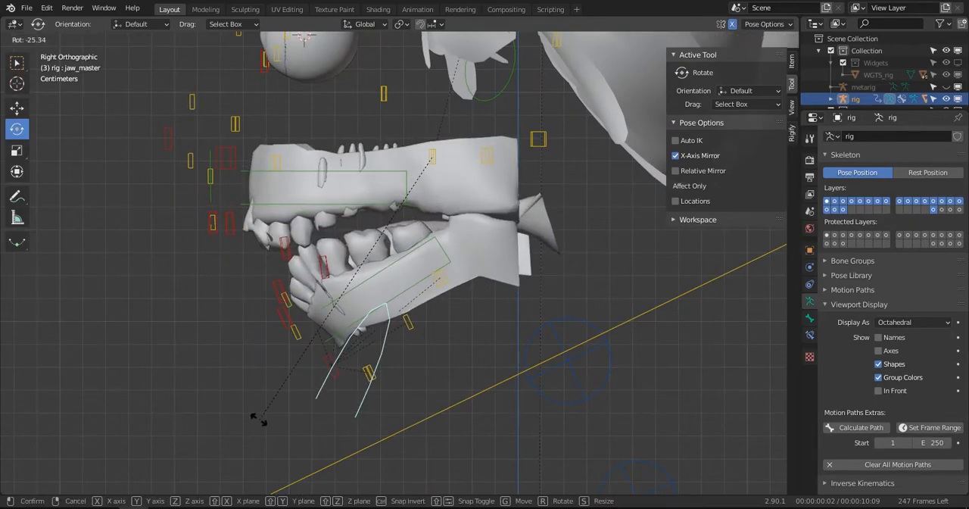
pyautogui.click(265, 401)
pyautogui.moveTo(271, 386); pyautogui.dragTo(326, 282, button='middle')
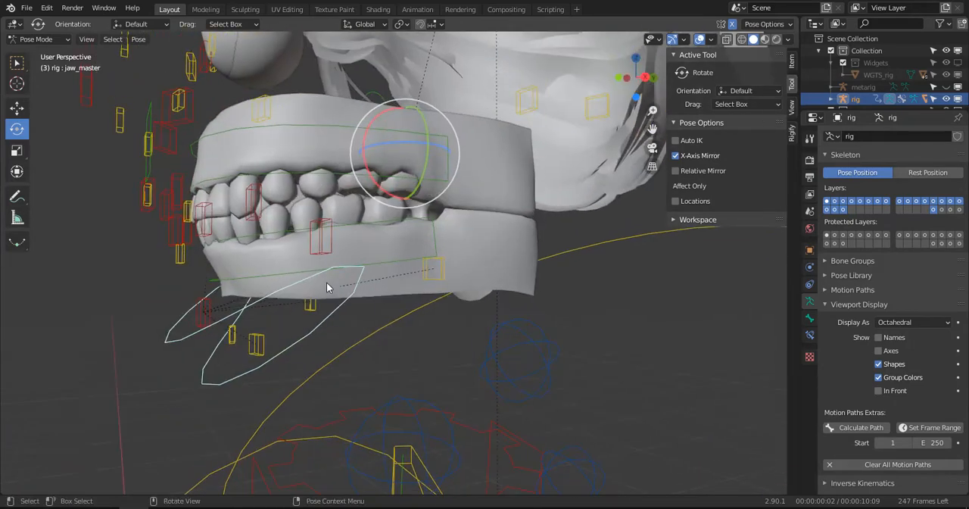
# - Delete all vertex groups from the lower teeth mesh WM_TEETH_LOW and remove its existing modifier
pyautogui.hotkey('ctrl', 'Tab')
pyautogui.click(337, 213)
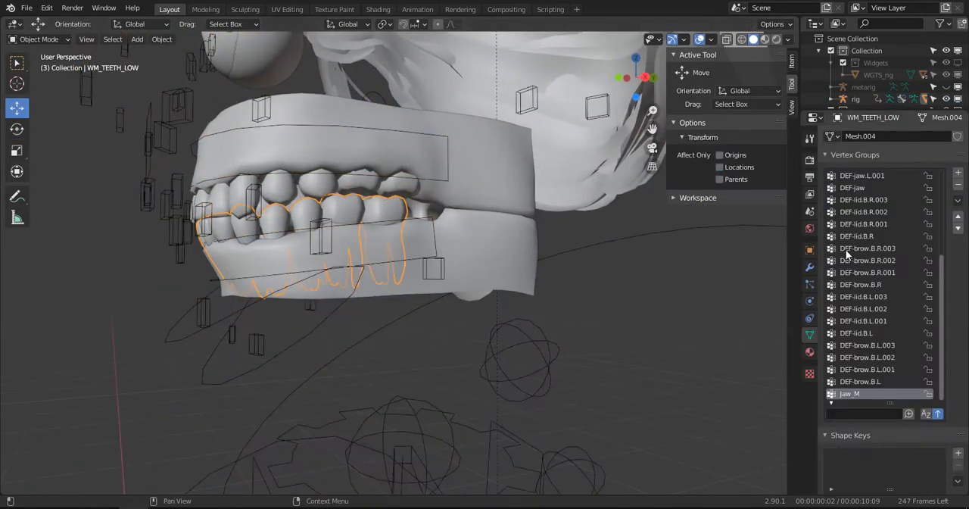
pyautogui.click(958, 199)
pyautogui.click(901, 352)
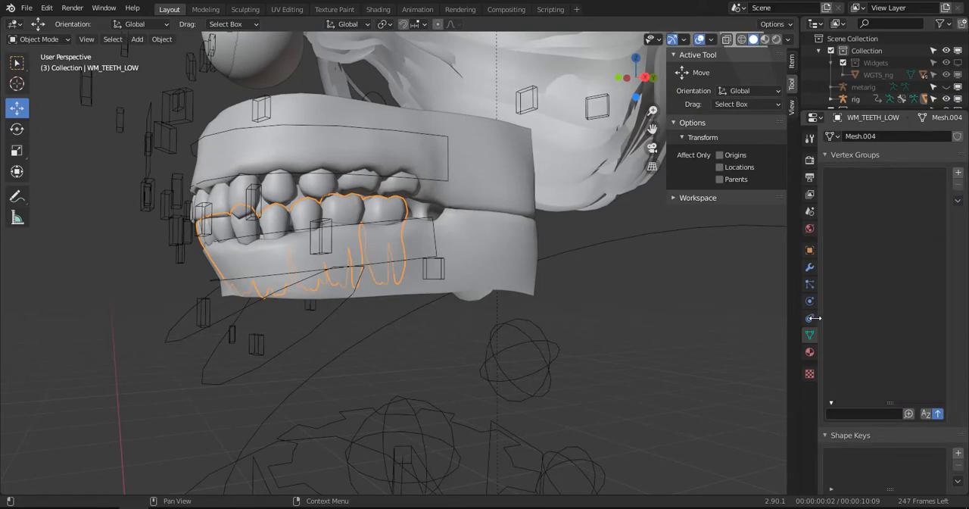
pyautogui.click(810, 268)
pyautogui.click(943, 157)
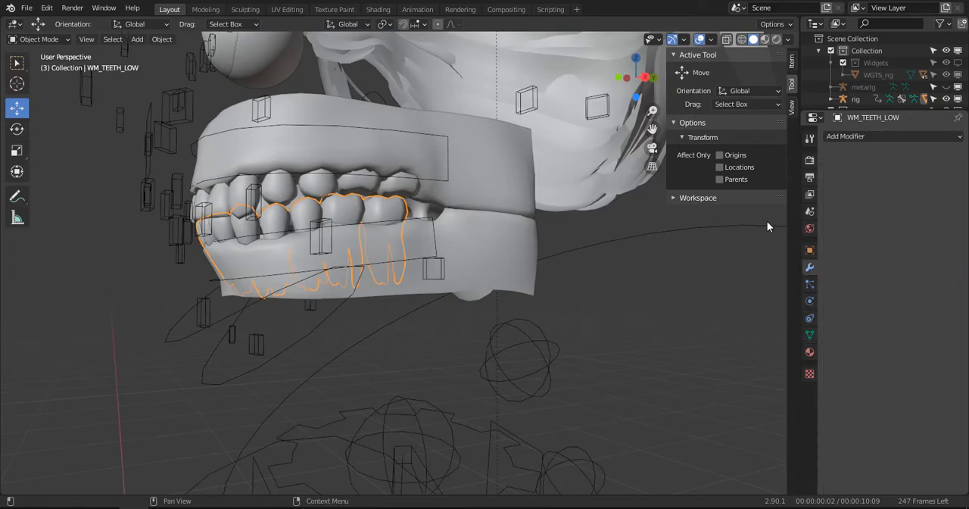
# - Parent the lower teeth mesh WM_TEETH_LOW to the rig with automatic weights
pyautogui.keyDown('shift'); pyautogui.click(249, 375); pyautogui.keyUp('shift')
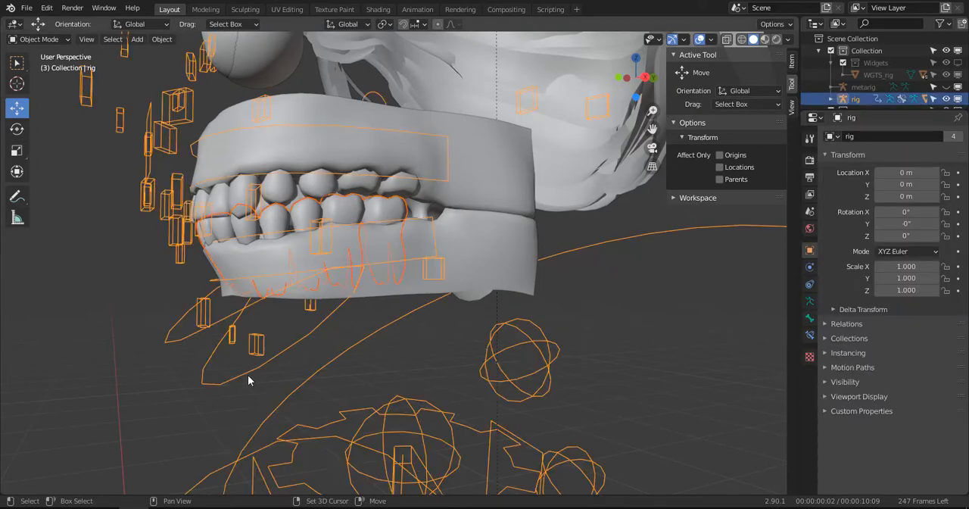
pyautogui.hotkey('ctrl', 'p')
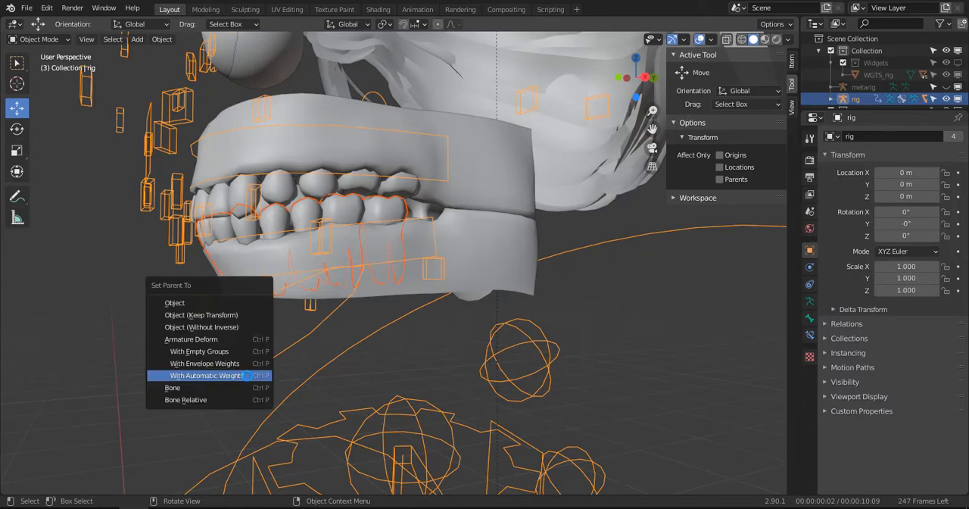
pyautogui.click(247, 375)
# - Test the lower teeth's deformation by rotating jaw_master about -22° in the right side view, and undo the rotation
pyautogui.click(183, 339)
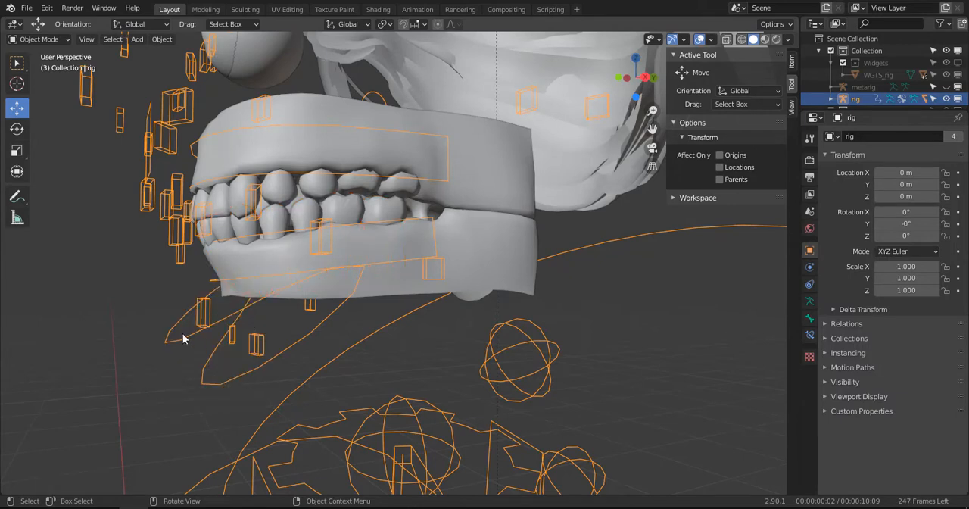
pyautogui.hotkey('ctrl', 'Tab')
pyautogui.press('KP_3')
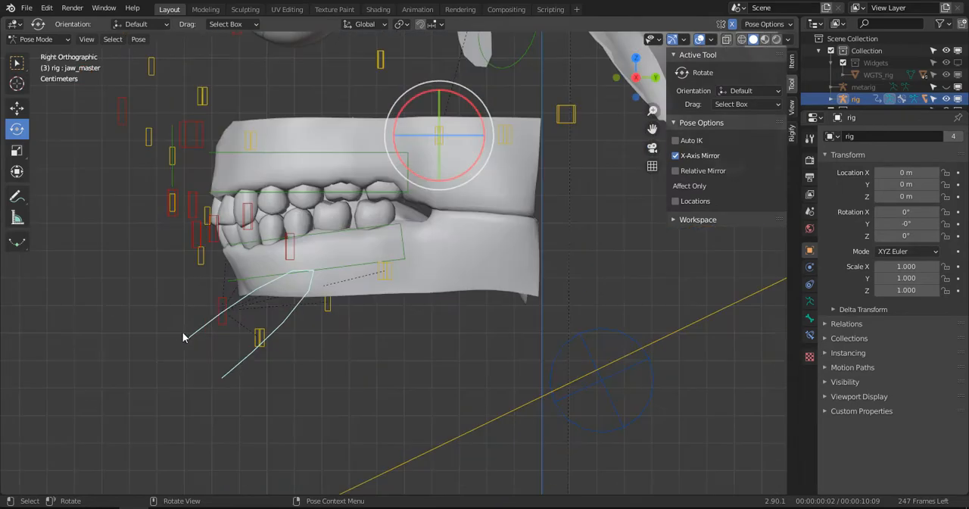
pyautogui.press('r')
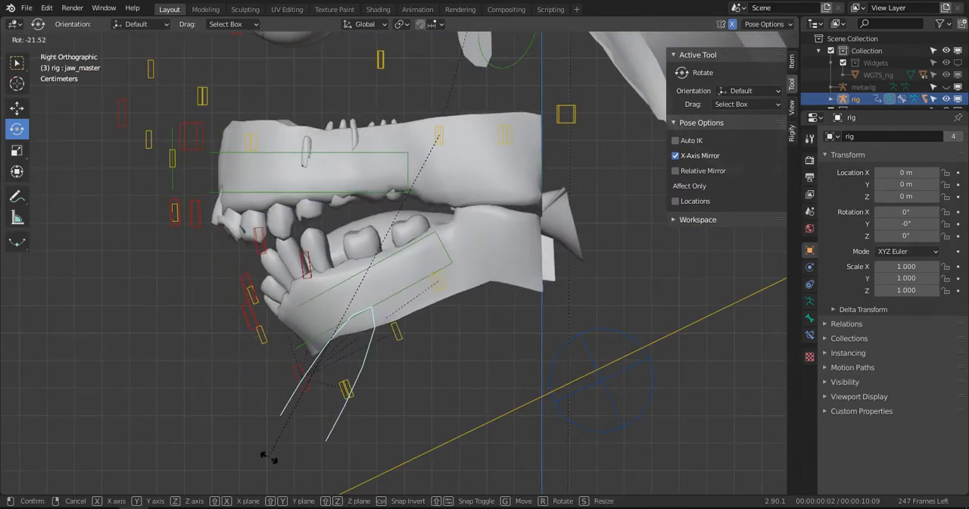
pyautogui.click(268, 457)
pyautogui.moveTo(269, 456); pyautogui.dragTo(332, 364, button='middle')
pyautogui.scroll(2, 331, 364)
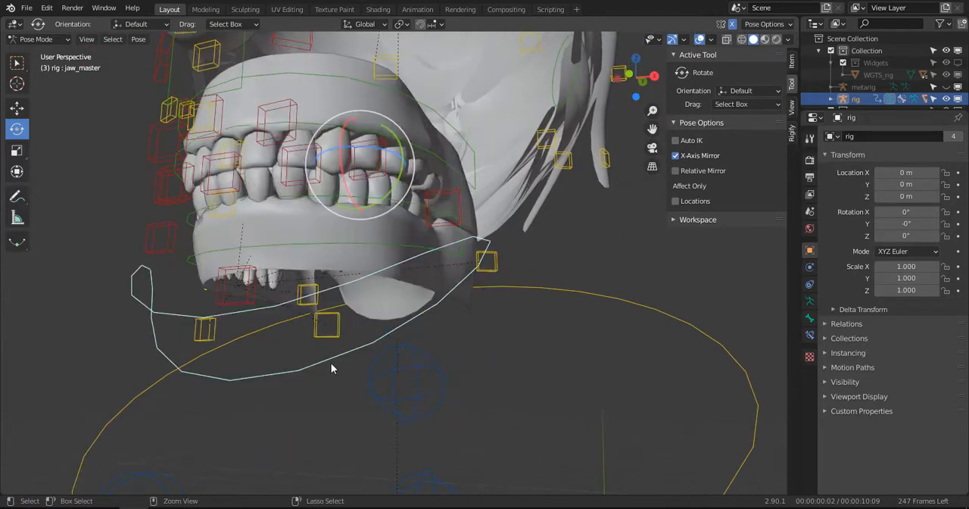
# - Filter the vertex groups of the lower teeth mesh WM_TEETH_LOW by "lip" and delete every matching DEF-lip group
pyautogui.click(296, 194)
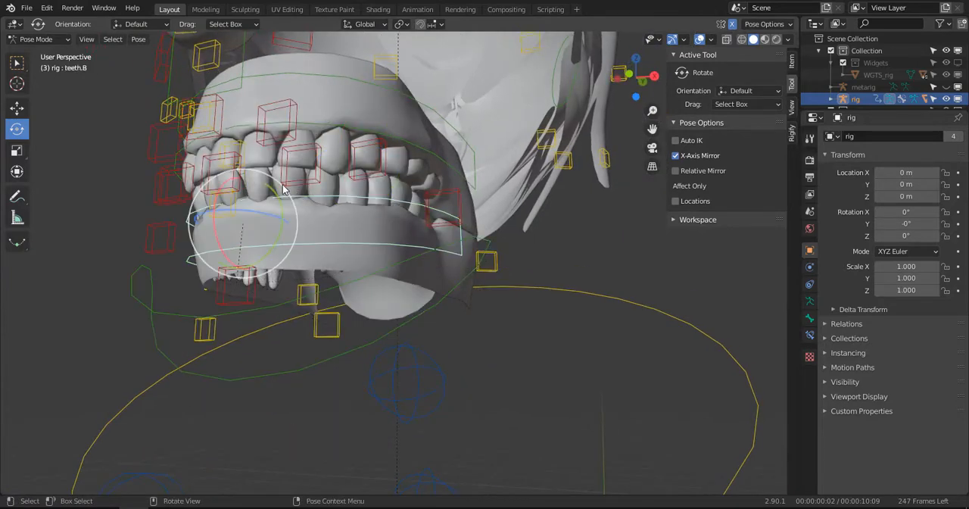
pyautogui.hotkey('ctrl', 'Tab')
pyautogui.click(383, 193)
pyautogui.moveTo(383, 194); pyautogui.dragTo(344, 216, button='middle')
pyautogui.click(809, 334)
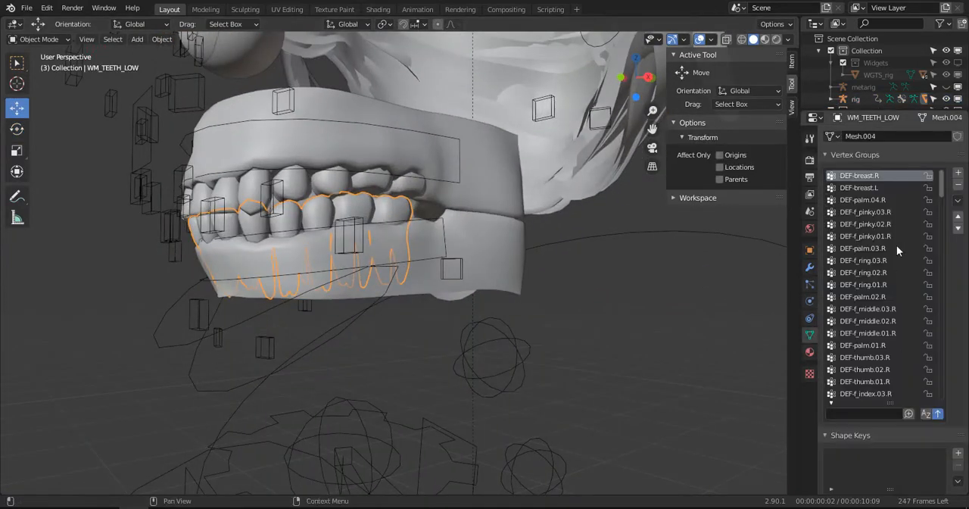
pyautogui.write('lip')
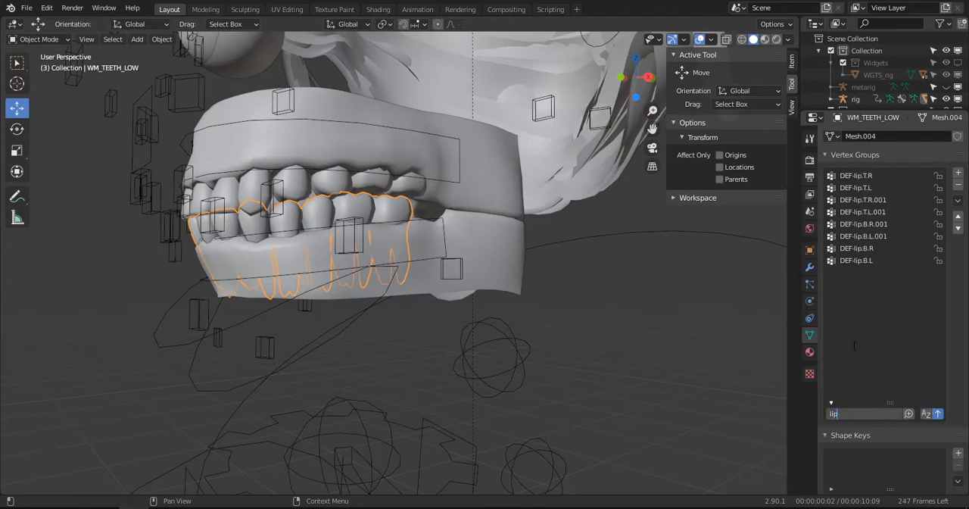
pyautogui.click(902, 175)
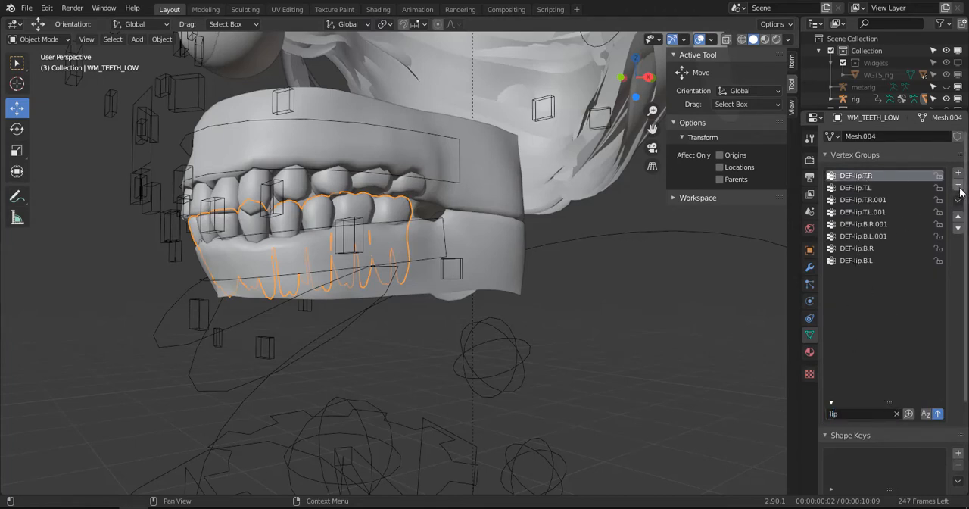
pyautogui.click(960, 187)
pyautogui.click(959, 188)
pyautogui.click(960, 187)
pyautogui.click(877, 179)
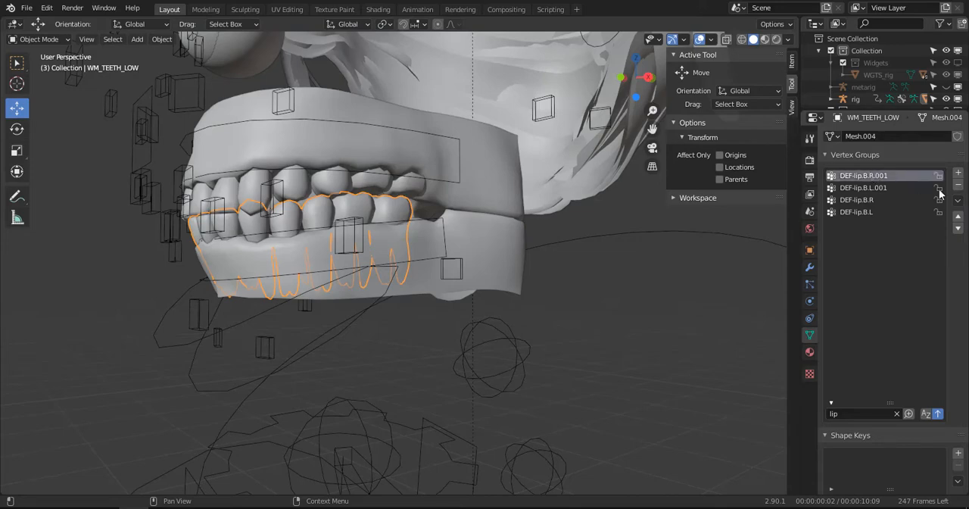
pyautogui.click(959, 187)
pyautogui.click(959, 187)
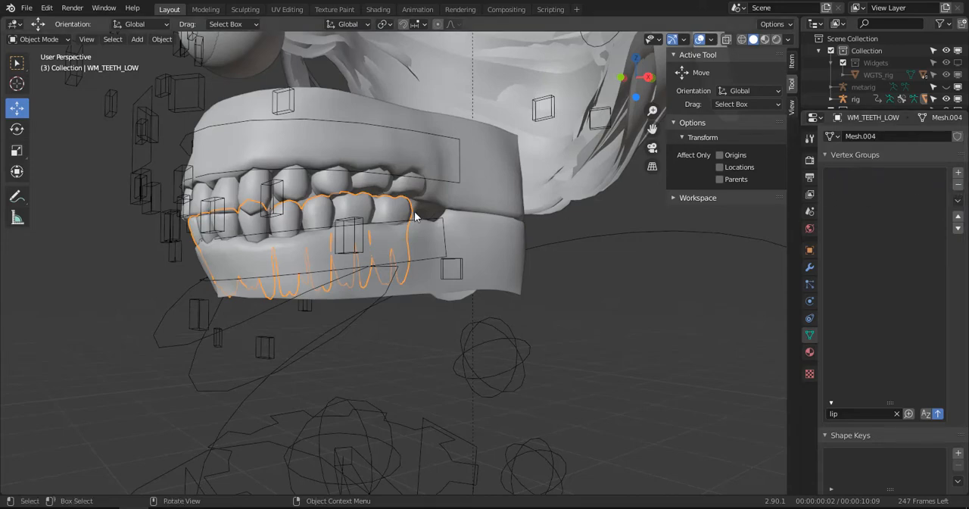
# - Rotate the rig's jaw_master bone open about -18° in the right side view to test the lower teeth's deformation
pyautogui.moveTo(356, 303); pyautogui.dragTo(303, 302, button='middle')
pyautogui.click(244, 325)
pyautogui.hotkey('ctrl', 'Tab')
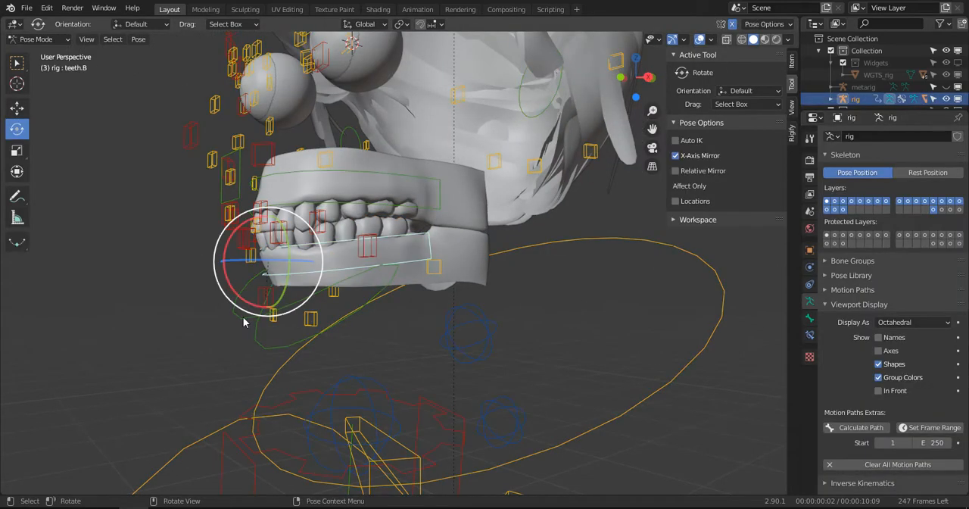
pyautogui.press('KP_3')
pyautogui.click(269, 301)
pyautogui.press('r')
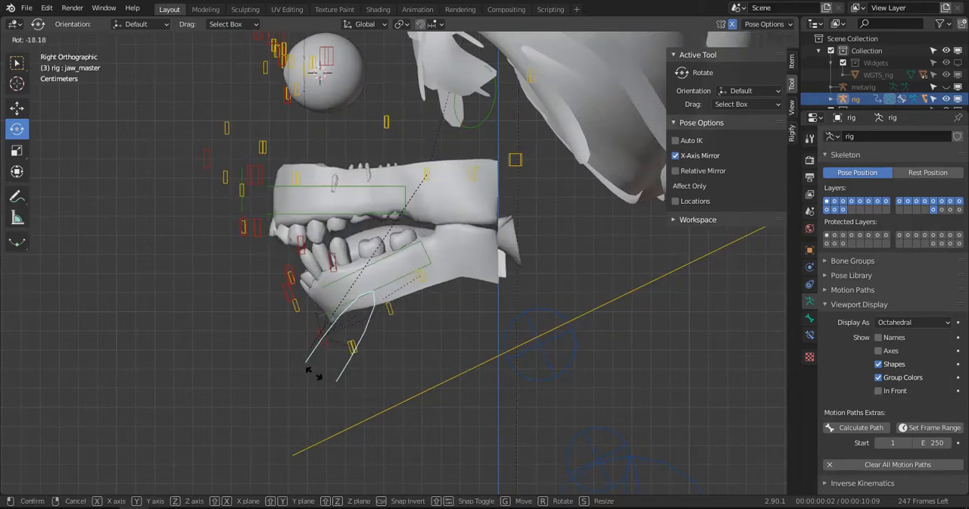
pyautogui.click(311, 372)
pyautogui.moveTo(311, 371); pyautogui.dragTo(413, 282, button='middle')
# - Check the opened teeth around the lips.L, lip.T.L.001 and teeth.B controls, and clear the rotation of all pose bones
pyautogui.click(403, 239)
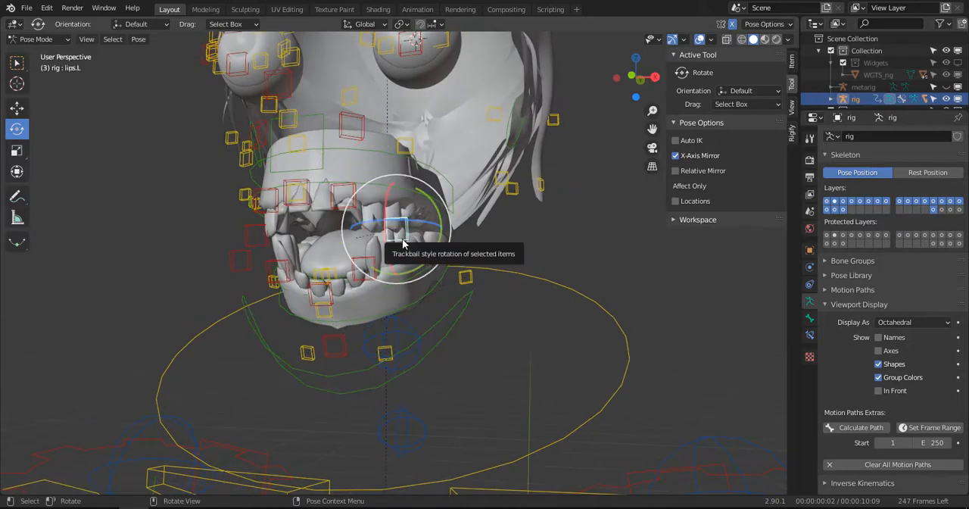
pyautogui.click(341, 211)
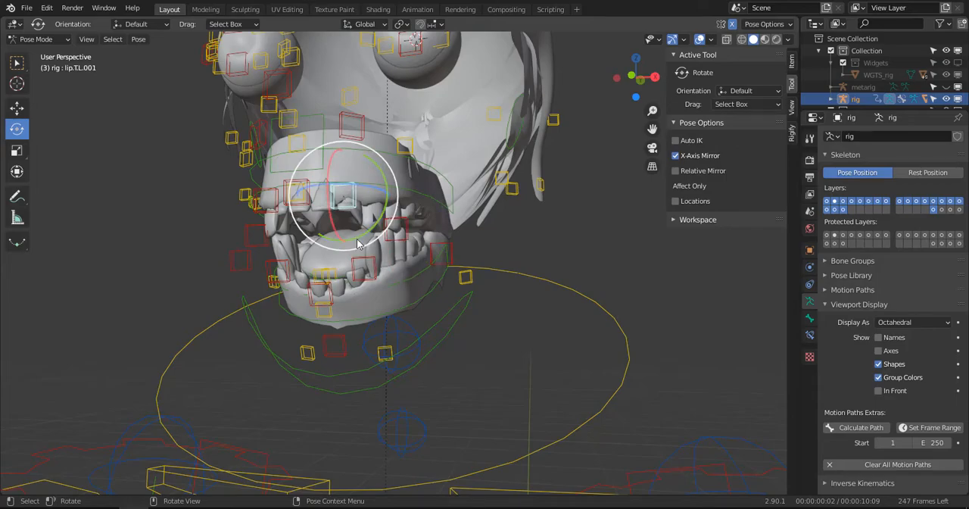
pyautogui.moveTo(358, 243); pyautogui.dragTo(396, 281, button='middle')
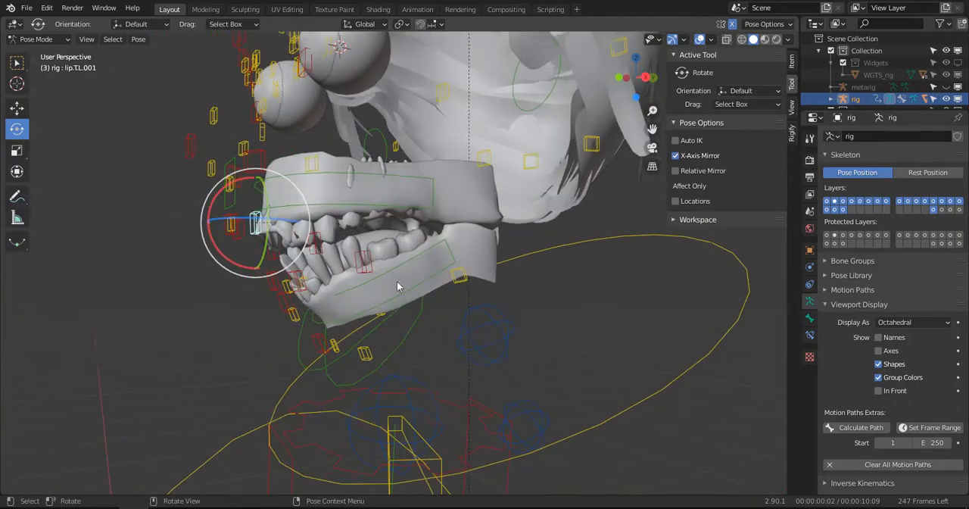
pyautogui.click(401, 265)
pyautogui.moveTo(355, 227)
pyautogui.mouseDown(button='middle')
pyautogui.moveTo(380, 244)
pyautogui.moveTo(343, 240)
pyautogui.mouseUp(button='middle')
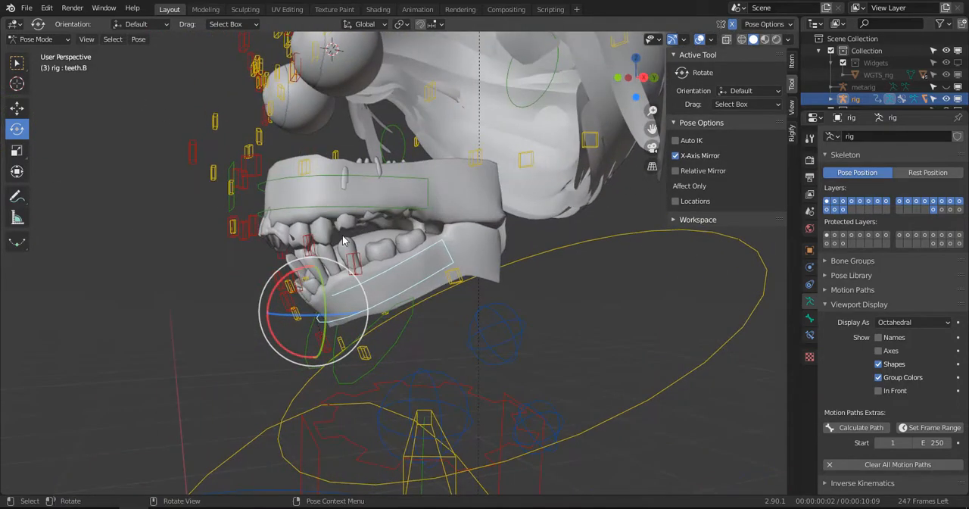
pyautogui.press('a')
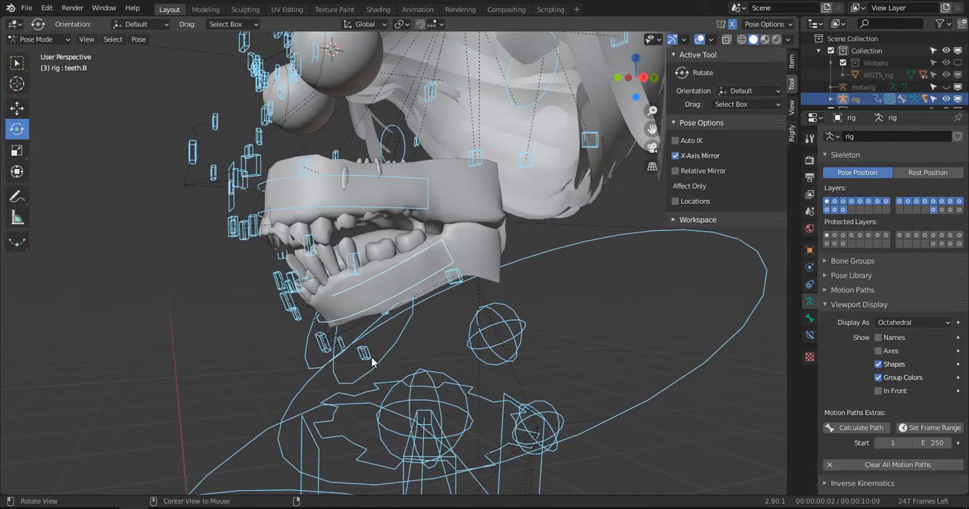
pyautogui.hotkey('alt', 'r')
# - Clear the lip filter on the vertex groups of WM_TEETH_LOW and look through the full list to DEF-cheek.T.L.001
pyautogui.hotkey('ctrl', 'Tab')
pyautogui.click(362, 229)
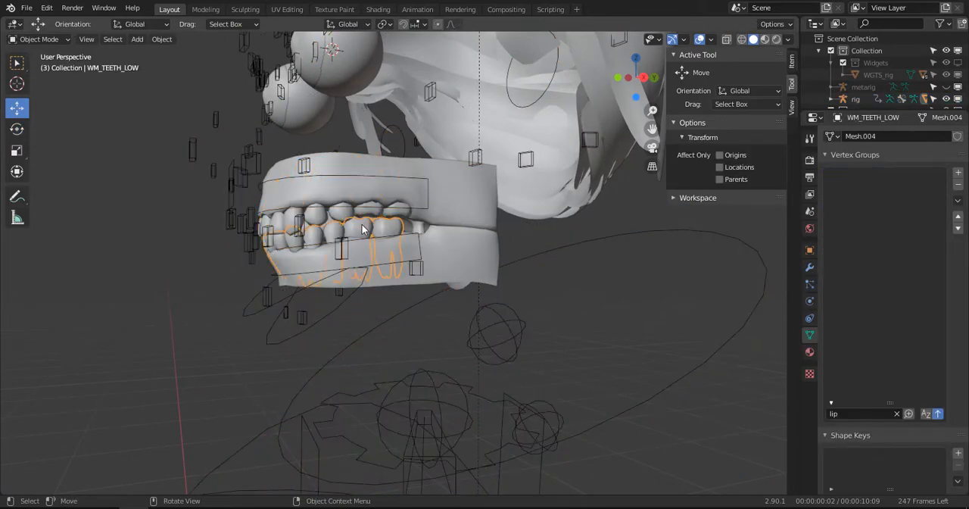
pyautogui.click(897, 414)
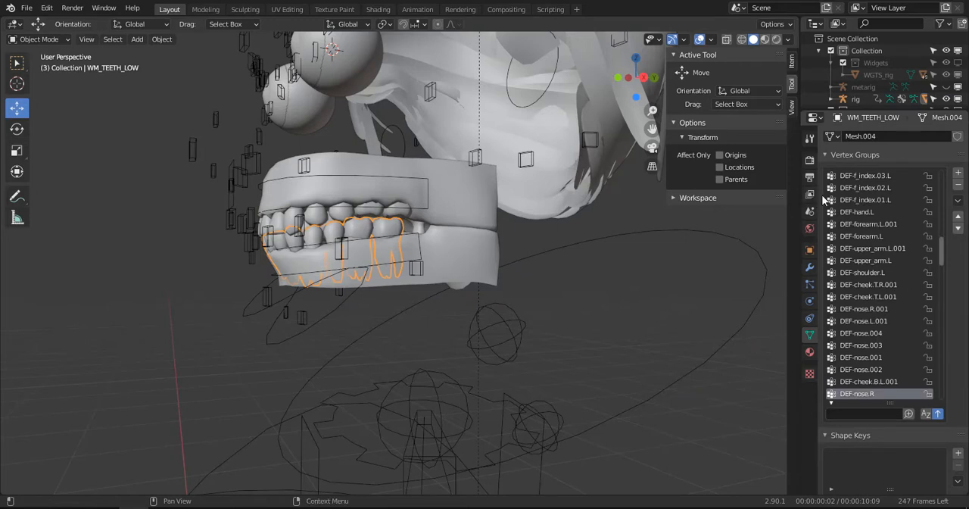
pyautogui.scroll(10, 874, 202)
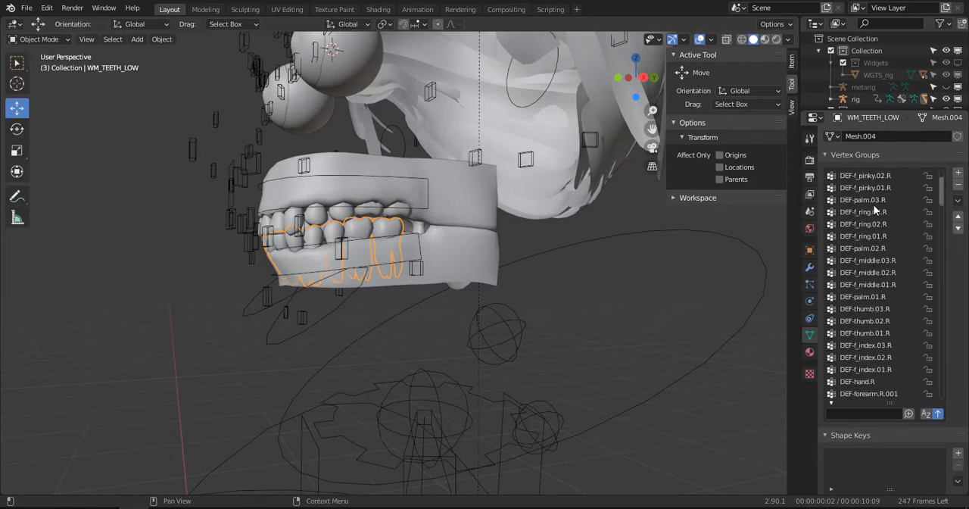
pyautogui.scroll(-5, 874, 206)
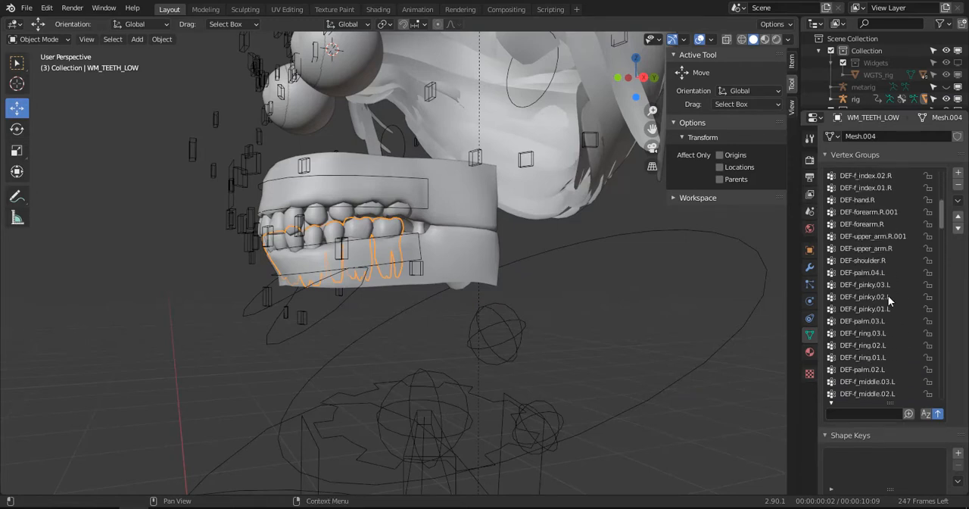
pyautogui.scroll(3, 888, 298)
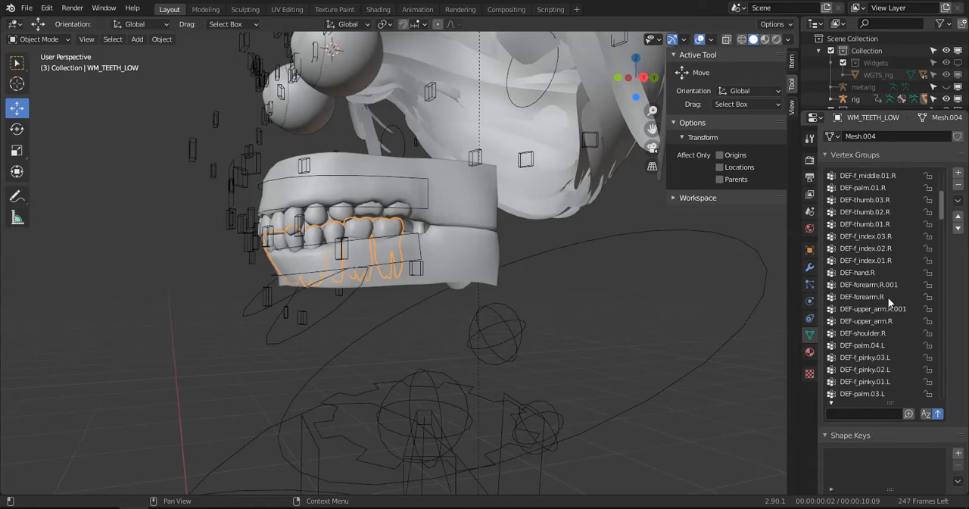
pyautogui.scroll(-4, 865, 270)
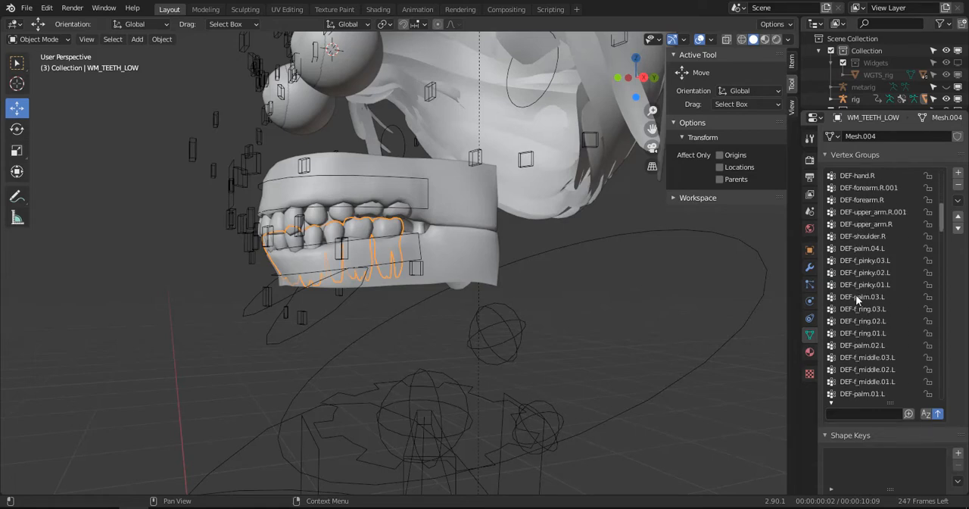
pyautogui.scroll(-6, 860, 309)
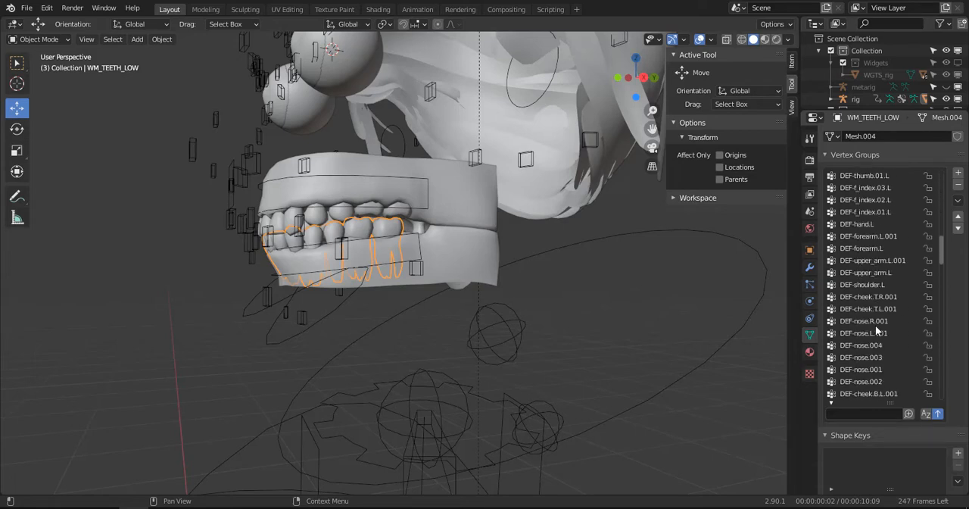
pyautogui.click(874, 309)
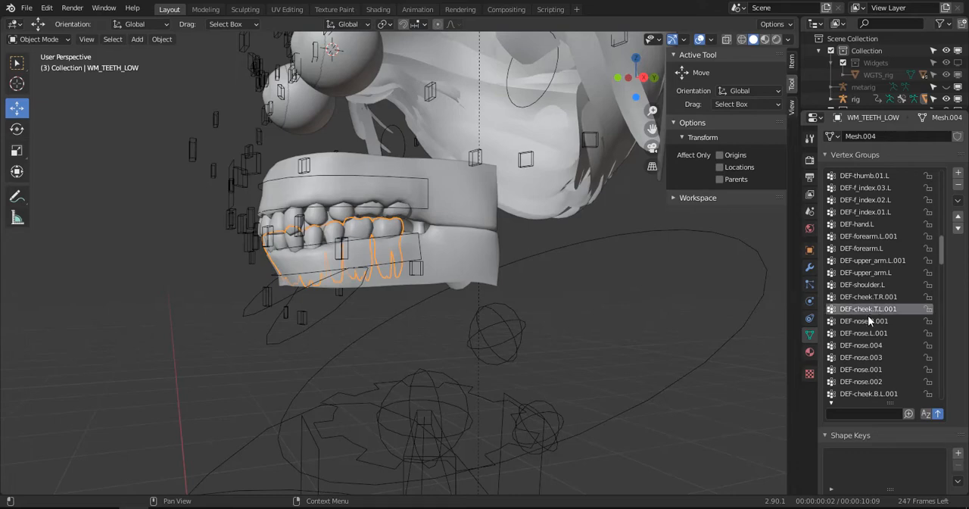
# - Put the lower teeth mesh into Weight Paint mode and show the viewport in wireframe shading
pyautogui.click(38, 39)
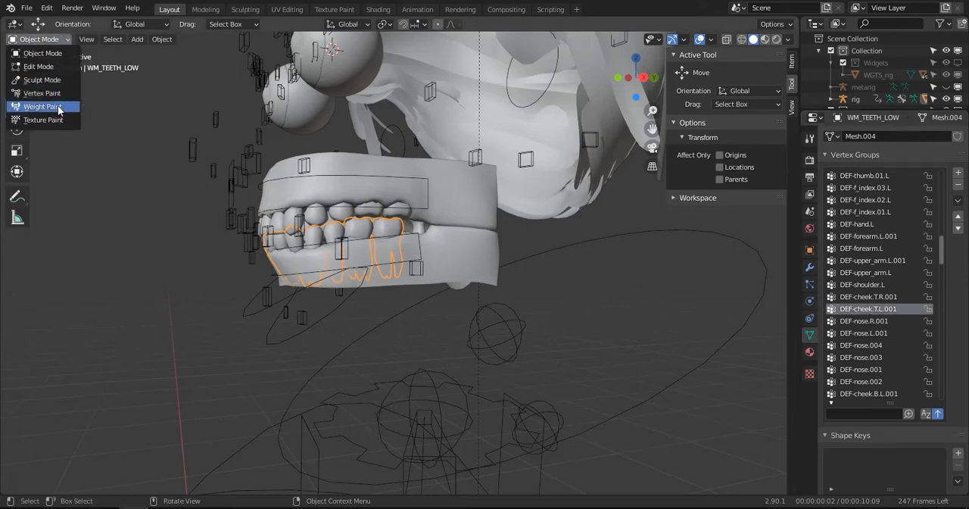
pyautogui.click(41, 106)
pyautogui.moveTo(436, 261)
pyautogui.keyDown('ctrl'); pyautogui.mouseDown(button='middle')
pyautogui.moveTo(449, 271)
pyautogui.moveTo(484, 269)
pyautogui.moveTo(436, 261)
pyautogui.moveTo(606, 257)
pyautogui.mouseUp(button='middle'); pyautogui.keyUp('ctrl')
pyautogui.press('z')
pyautogui.click(424, 265)
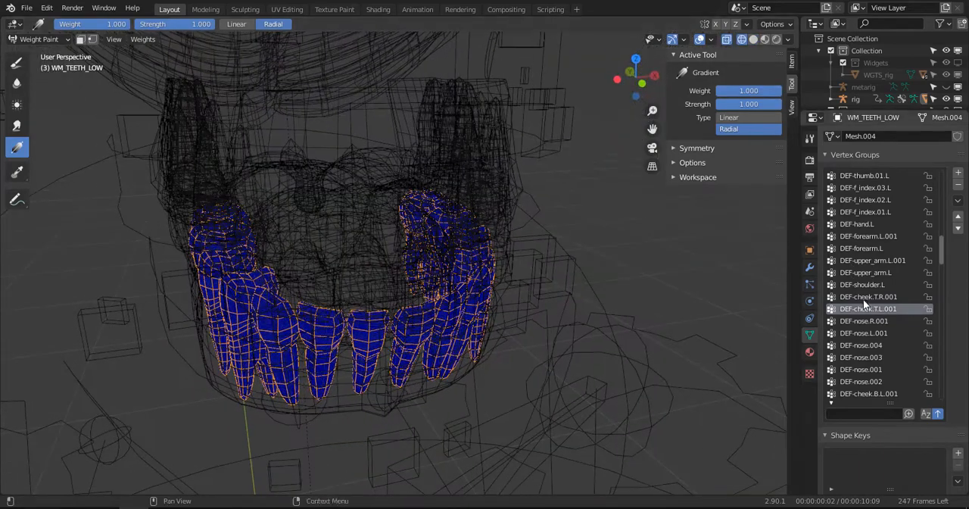
# - Examine the weights that the DEF-nose groups and DEF-cheek.B.L.001 have on the lower teeth
pyautogui.click(873, 334)
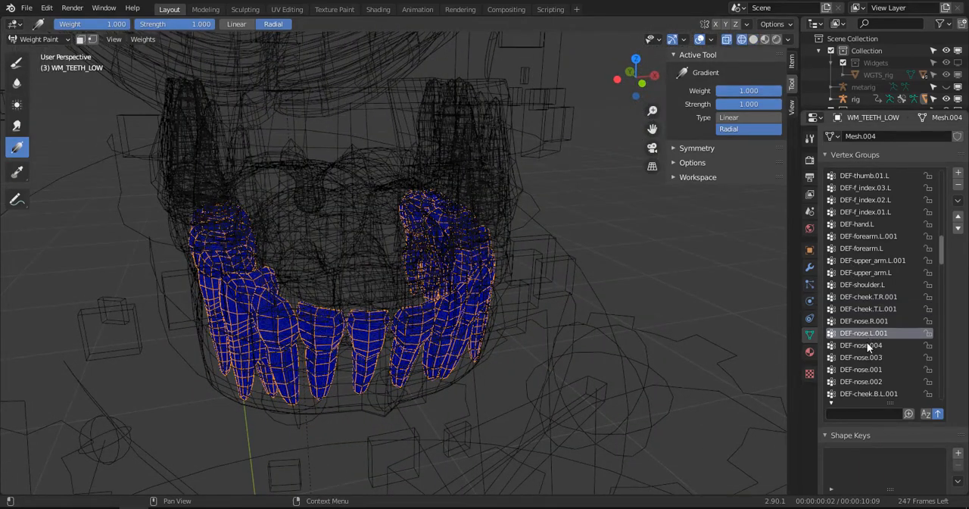
pyautogui.click(866, 345)
pyautogui.click(870, 357)
pyautogui.scroll(-2, 870, 360)
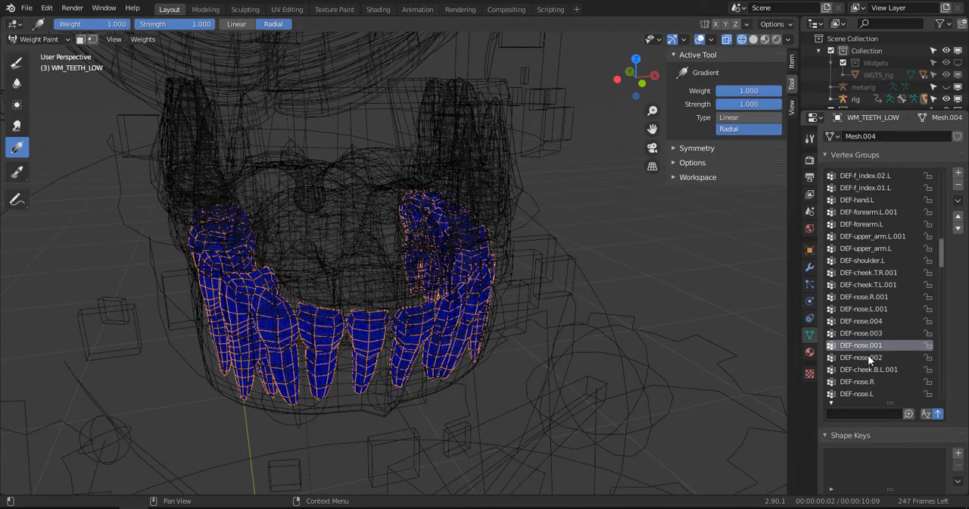
pyautogui.click(871, 368)
pyautogui.moveTo(523, 344)
pyautogui.mouseDown(button='middle')
pyautogui.moveTo(500, 329)
pyautogui.moveTo(510, 326)
pyautogui.moveTo(486, 321)
pyautogui.moveTo(531, 333)
pyautogui.mouseUp(button='middle')
pyautogui.click(877, 381)
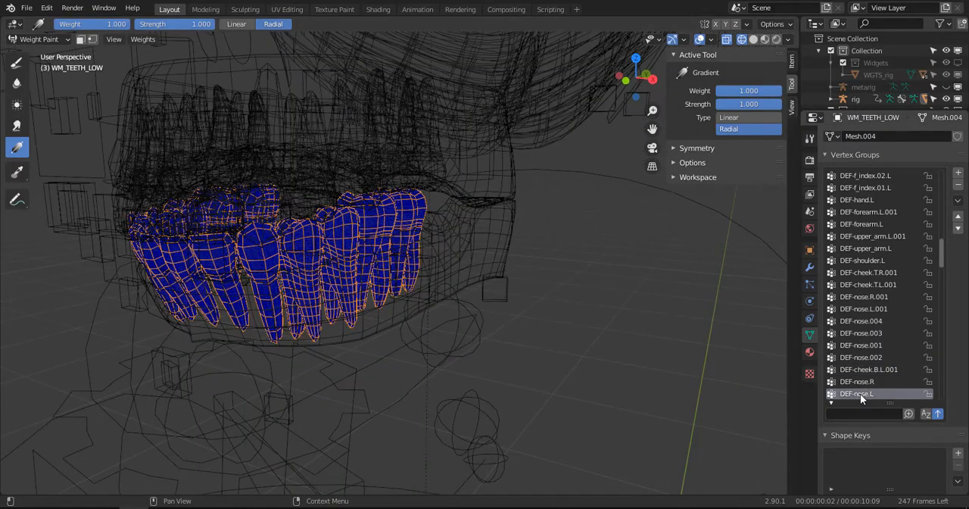
pyautogui.scroll(-5, 859, 376)
pyautogui.click(865, 348)
# - Examine the lower teeth's weights for DEF-jaw.R, DEF-jaw.L and the DEF-brow.T groups from both sides of the mouth
pyautogui.click(864, 358)
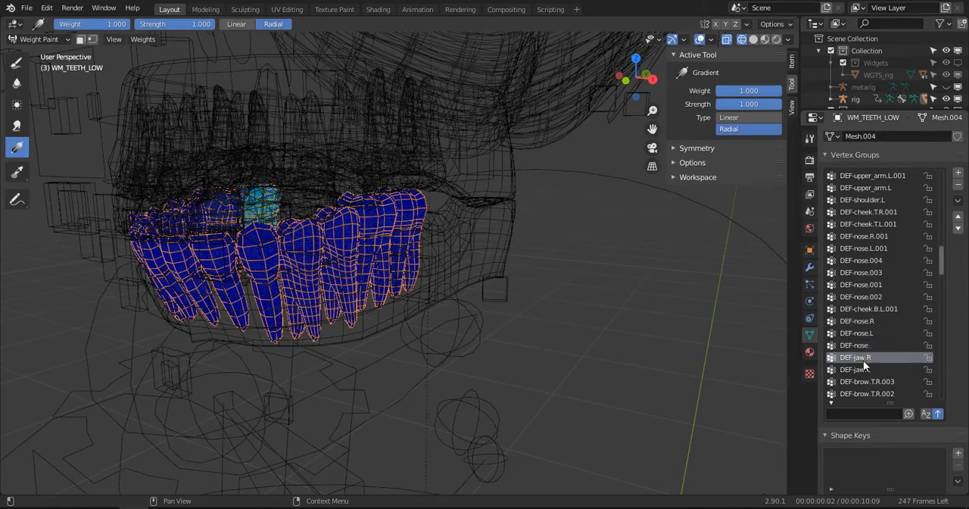
pyautogui.moveTo(589, 331); pyautogui.dragTo(628, 337, button='middle')
pyautogui.click(859, 370)
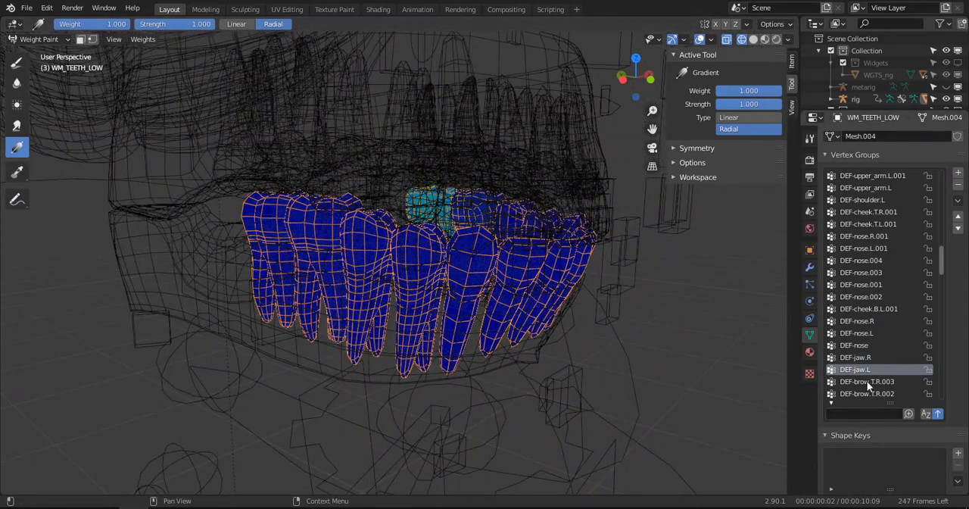
pyautogui.click(868, 382)
pyautogui.click(868, 394)
pyautogui.scroll(-6, 871, 379)
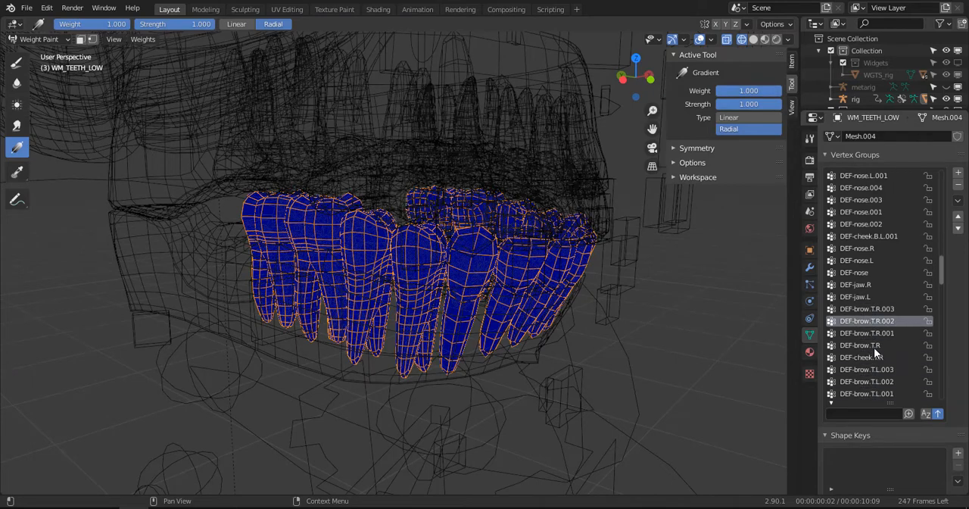
pyautogui.click(874, 349)
pyautogui.click(874, 357)
pyautogui.scroll(-3, 874, 362)
pyautogui.click(872, 367)
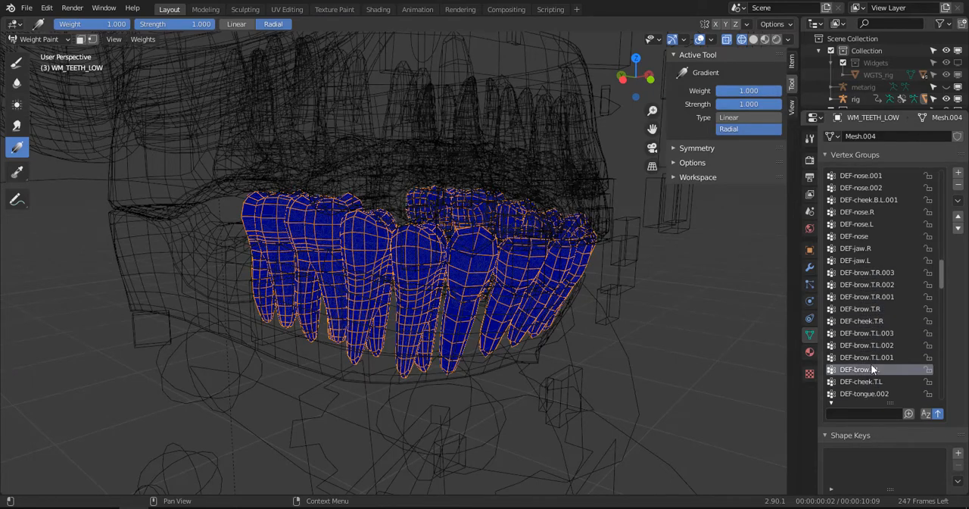
pyautogui.scroll(-4, 873, 363)
# - Examine the lower teeth's weights for DEF-tongue.001, DEF-jaw.R.001, DEF-jaw.L.001 and DEF-jaw
pyautogui.click(872, 358)
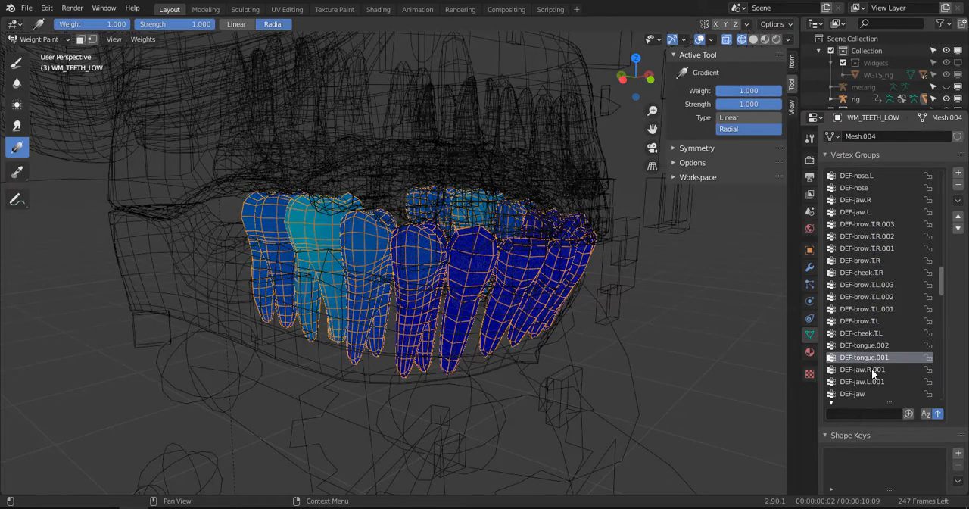
pyautogui.moveTo(675, 337); pyautogui.dragTo(511, 345, button='middle')
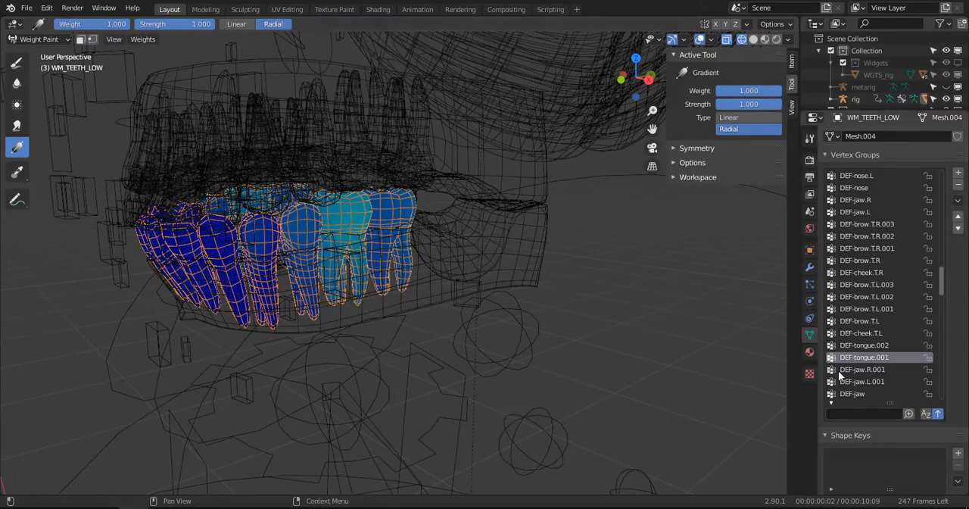
pyautogui.click(872, 371)
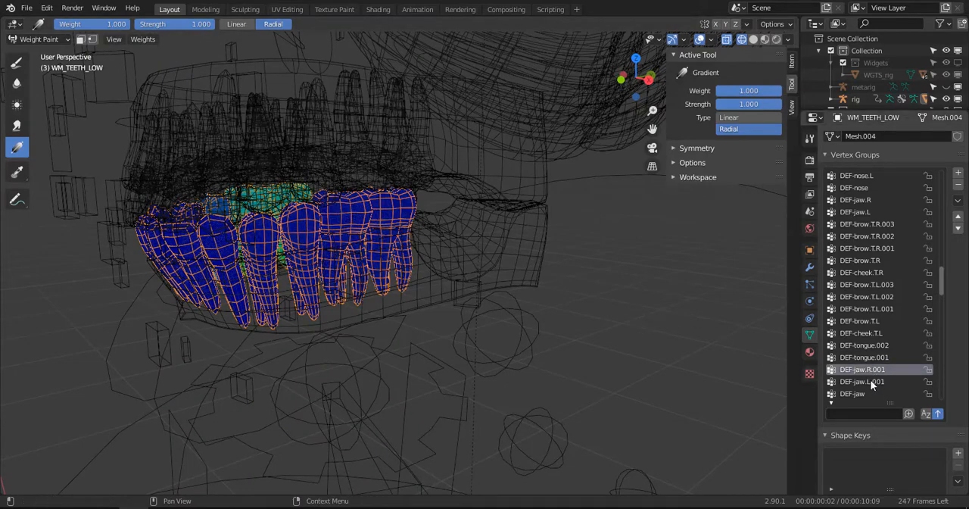
pyautogui.click(845, 383)
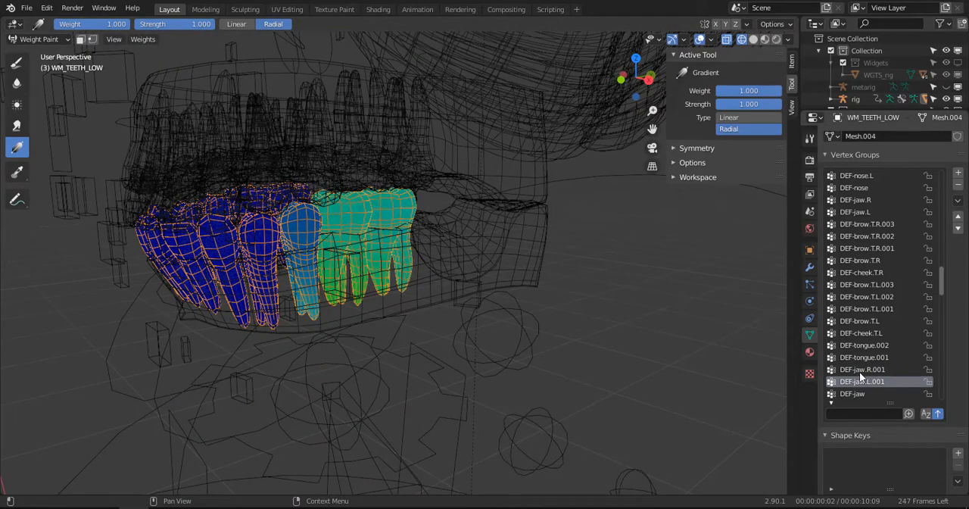
pyautogui.click(854, 393)
pyautogui.scroll(-4, 863, 382)
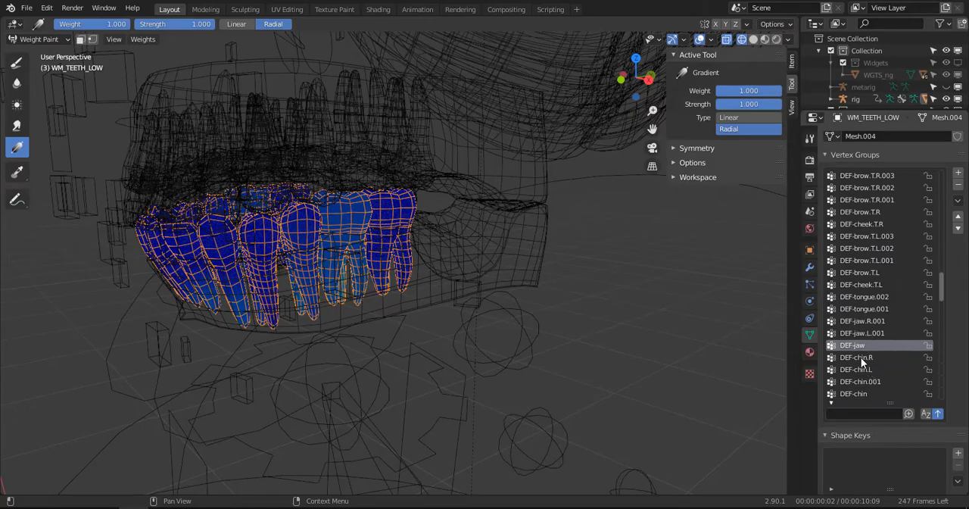
# - Remove the vertex groups DEF-chin.R, DEF-chin.L, DEF-chin.001 and DEF-tongue from the lower teeth
pyautogui.click(861, 357)
pyautogui.moveTo(407, 326); pyautogui.dragTo(521, 326, button='middle')
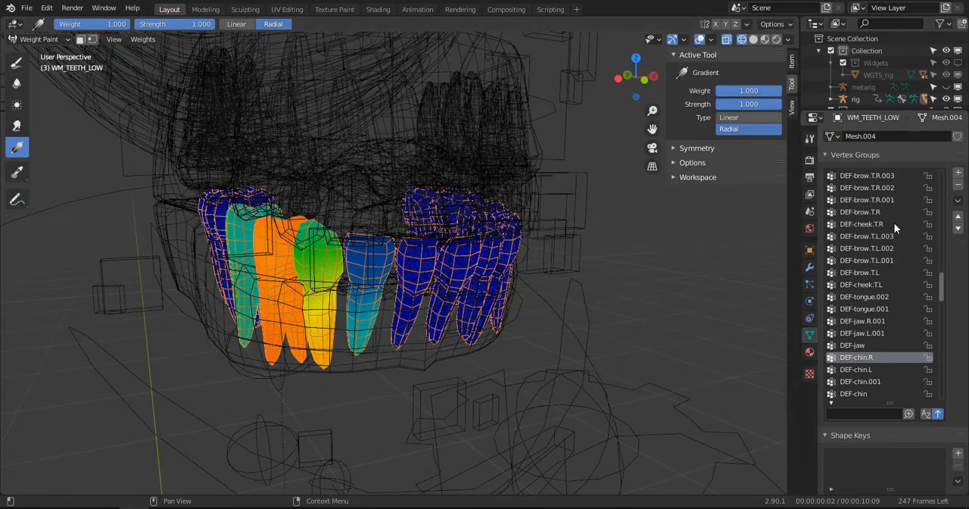
pyautogui.click(958, 185)
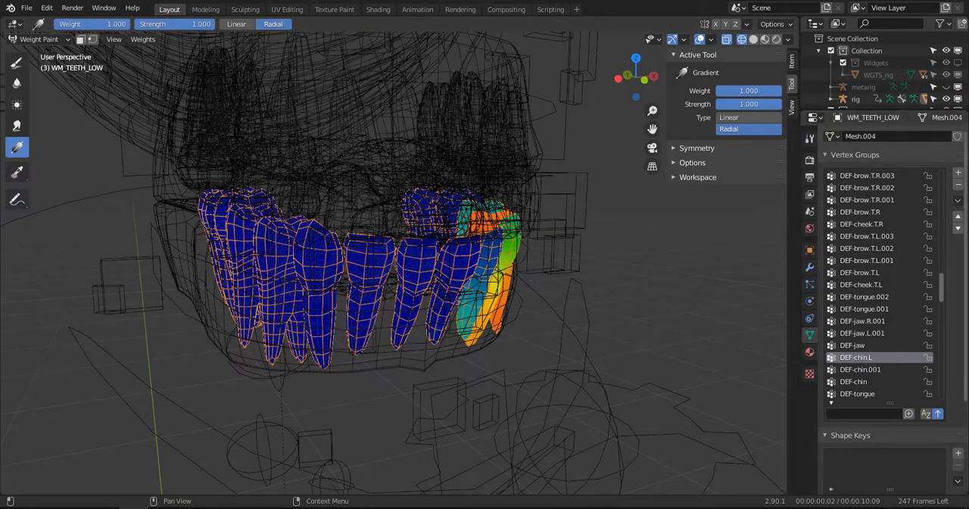
pyautogui.click(959, 185)
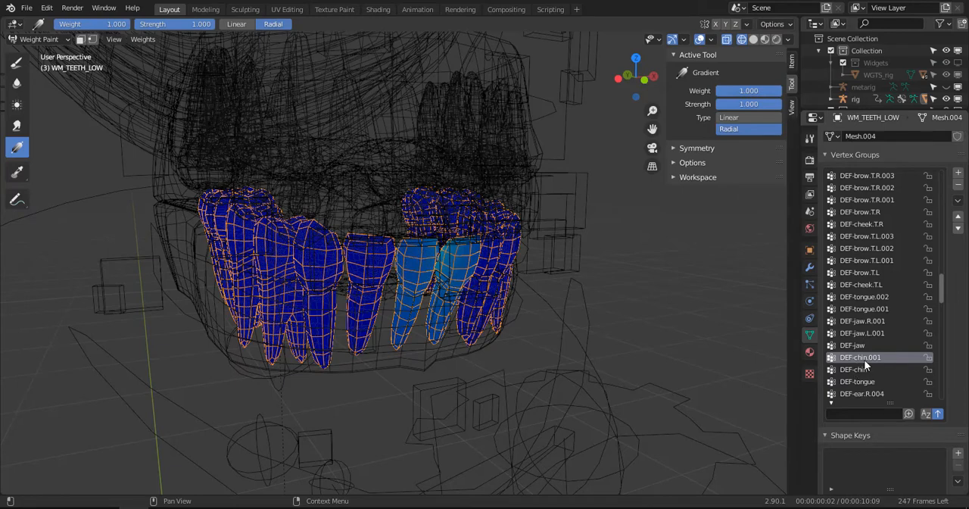
pyautogui.click(959, 187)
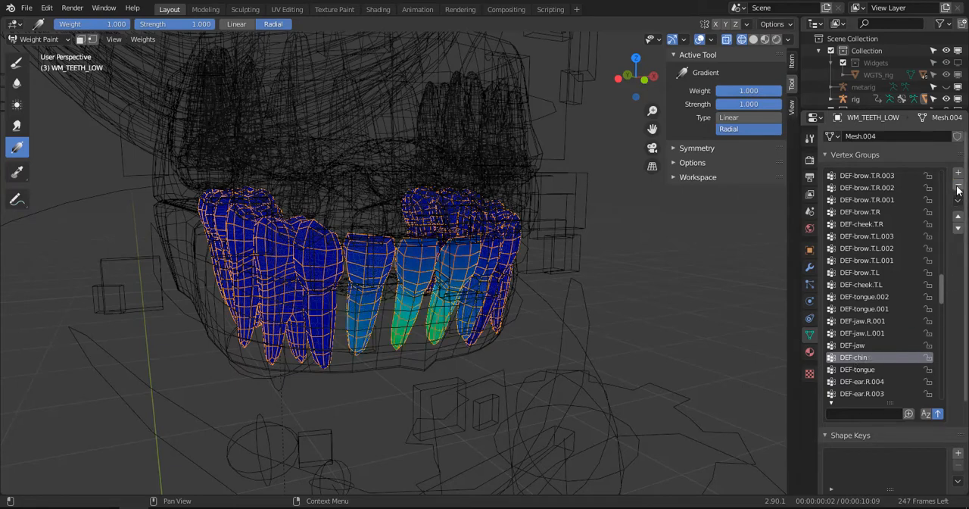
pyautogui.click(868, 370)
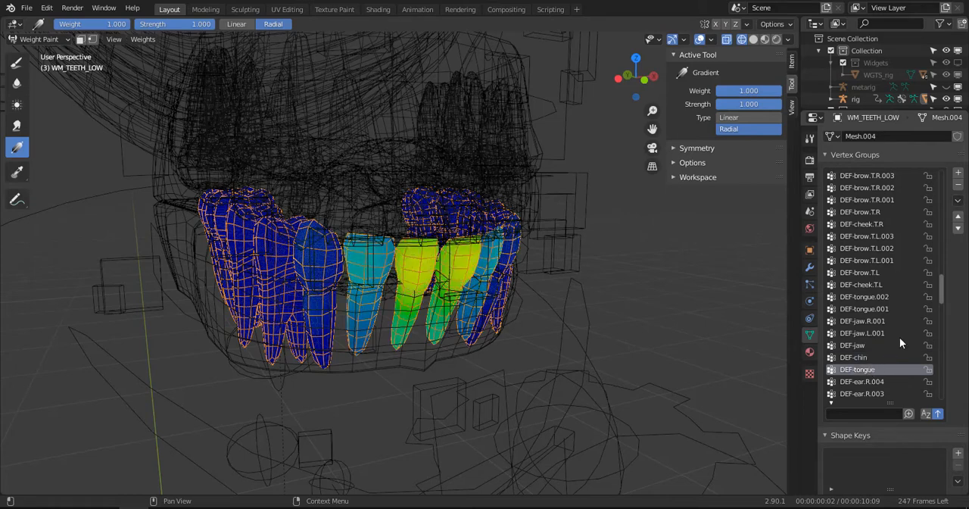
pyautogui.click(959, 186)
# - Examine the lower teeth's weights for a sampling of the DEF-ear, DEF-lid and DEF-brow.B groups
pyautogui.click(877, 384)
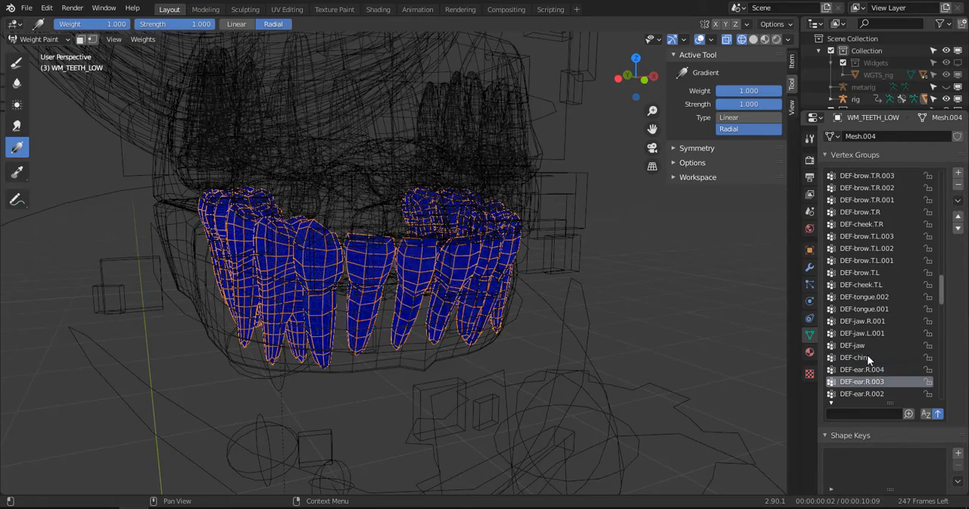
pyautogui.scroll(-5, 865, 352)
pyautogui.scroll(-7, 864, 359)
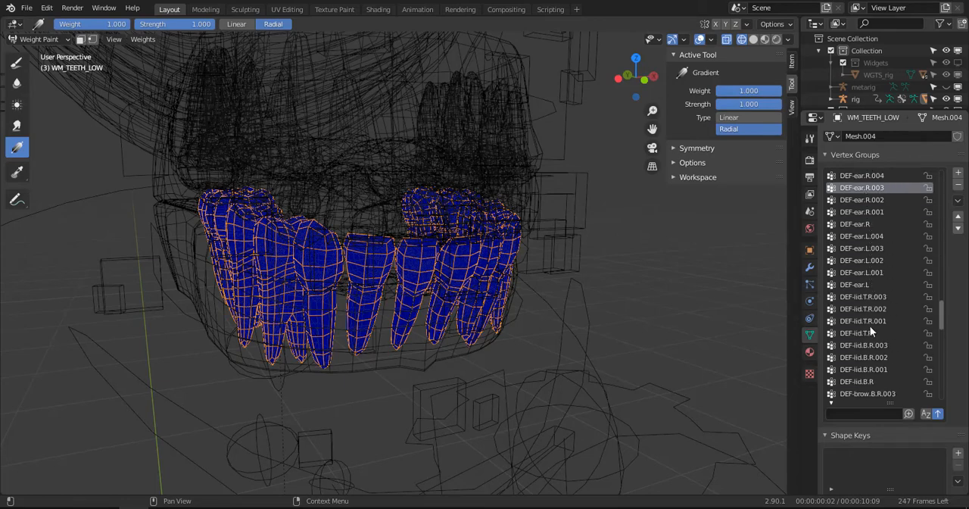
pyautogui.click(869, 312)
pyautogui.click(871, 349)
pyautogui.scroll(-6, 873, 367)
pyautogui.click(875, 367)
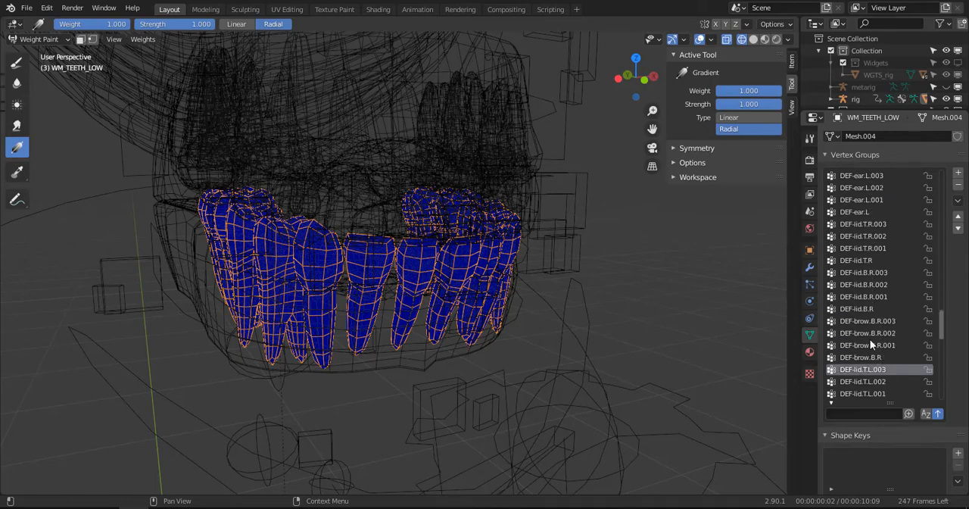
pyautogui.click(871, 342)
pyautogui.scroll(-2, 868, 361)
pyautogui.click(862, 343)
pyautogui.click(864, 357)
pyautogui.scroll(-7, 869, 379)
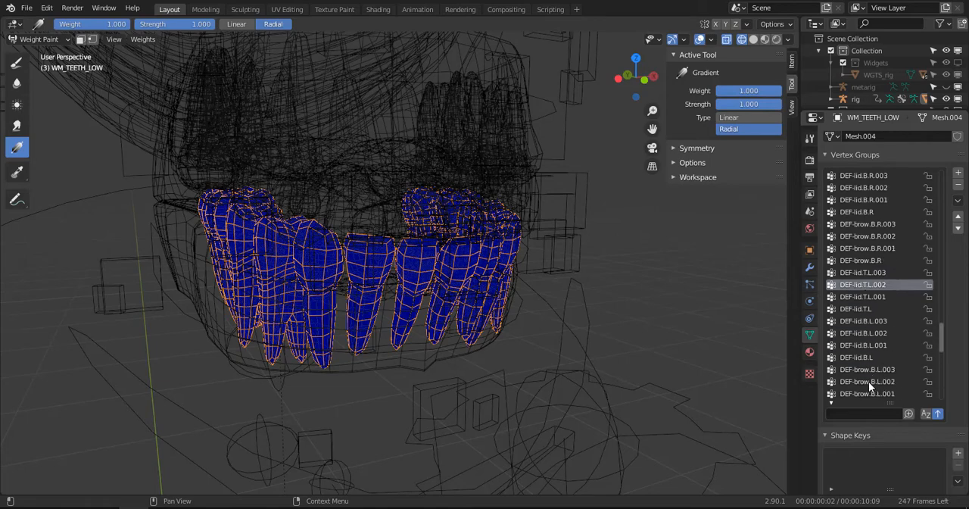
pyautogui.click(867, 370)
pyautogui.click(865, 346)
pyautogui.click(865, 334)
pyautogui.scroll(-6, 865, 351)
# - Examine the lower teeth's weights for the DEF-temple, leg and DEF-spine.006 groups
pyautogui.click(865, 335)
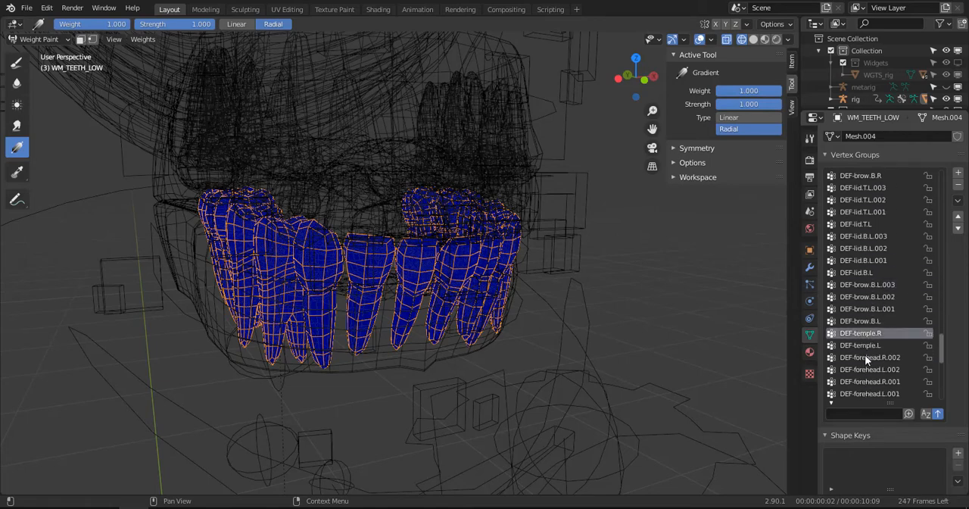
pyautogui.click(871, 347)
pyautogui.scroll(-16, 869, 369)
pyautogui.click(868, 359)
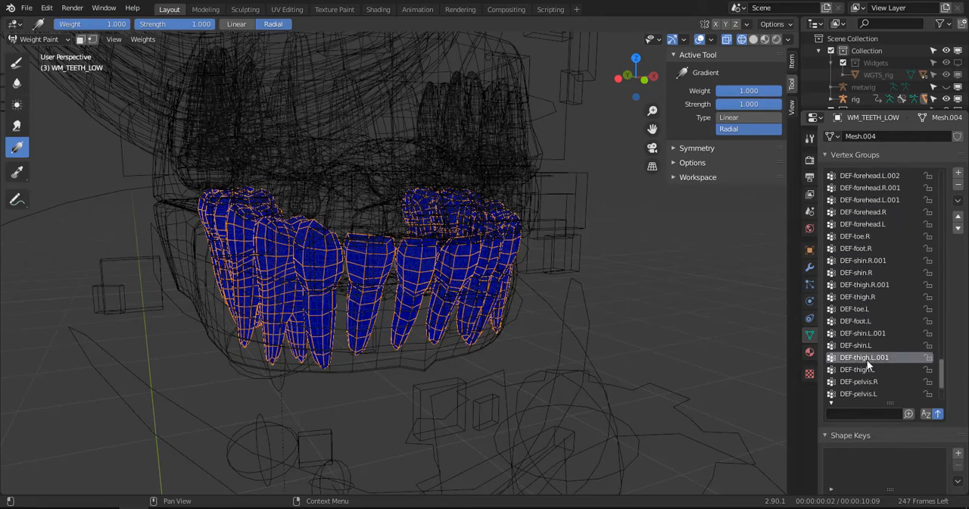
pyautogui.click(865, 334)
pyautogui.click(863, 289)
pyautogui.click(863, 239)
pyautogui.scroll(-7, 882, 331)
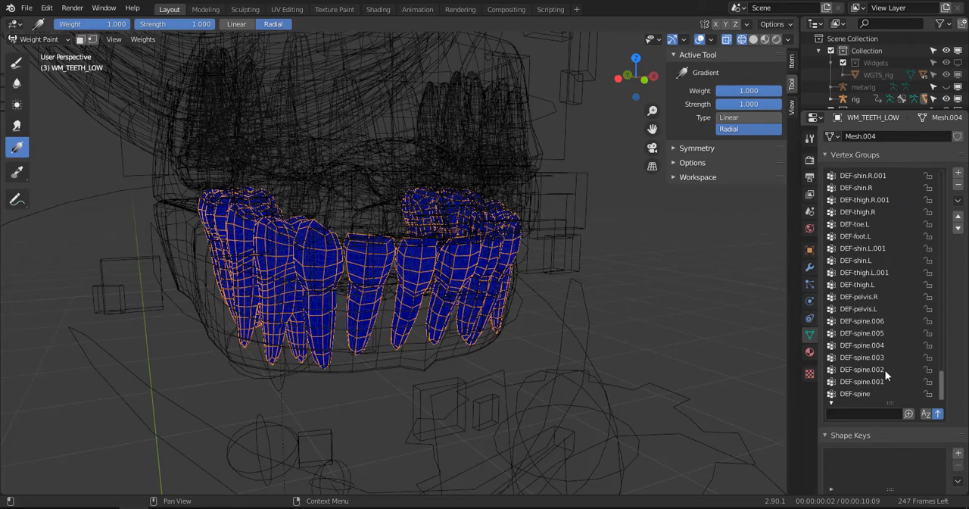
pyautogui.click(876, 318)
# - Recheck the lower teeth's weights for DEF-tongue.002, DEF-tongue.001 and DEF-jaw.R.001
pyautogui.scroll(5, 934, 362)
pyautogui.scroll(13, 932, 358)
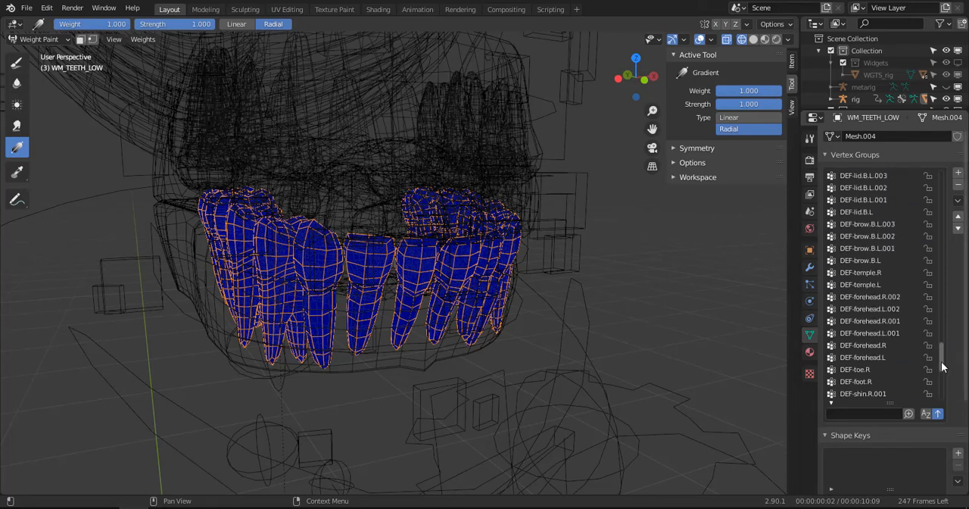
pyautogui.moveTo(941, 360); pyautogui.dragTo(953, 311)
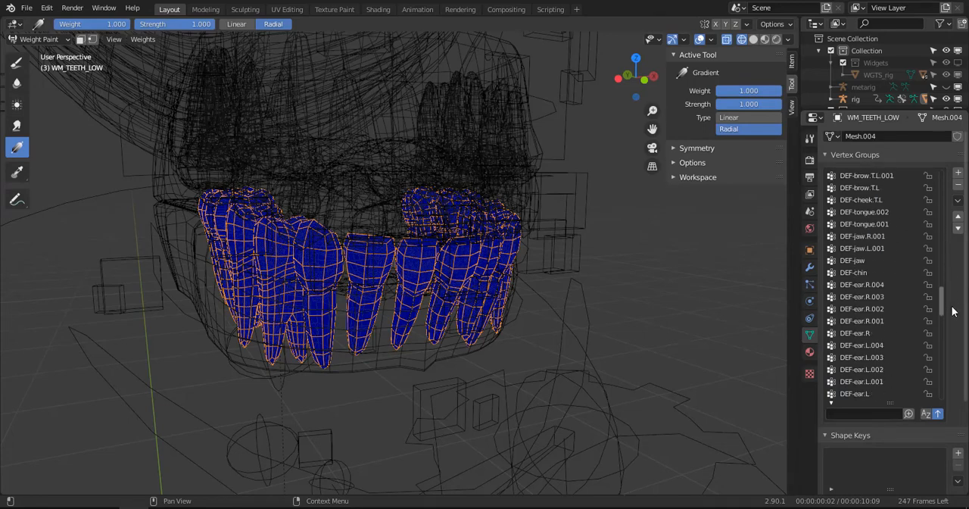
pyautogui.click(867, 215)
pyautogui.click(867, 224)
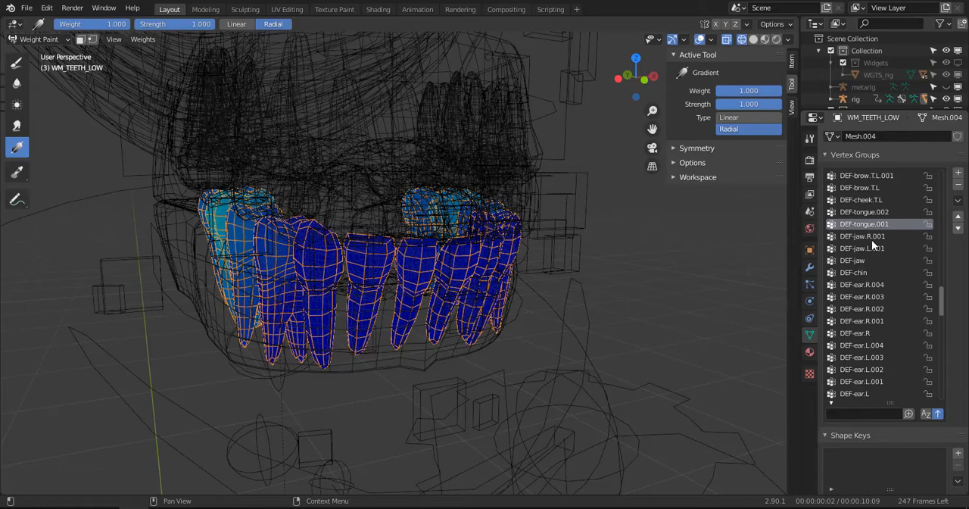
pyautogui.click(871, 239)
pyautogui.moveTo(356, 350); pyautogui.dragTo(283, 331, button='middle')
# - Return the lower teeth mesh to Object Mode and show the viewport in solid shading
pyautogui.hotkey('ctrl', 'Tab')
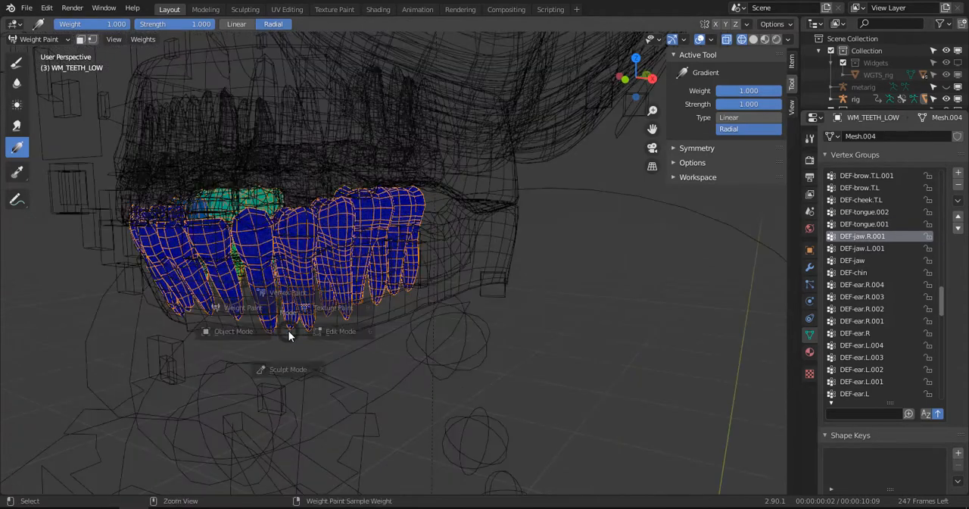
pyautogui.click(330, 336)
pyautogui.hotkey('ctrl', 'Tab')
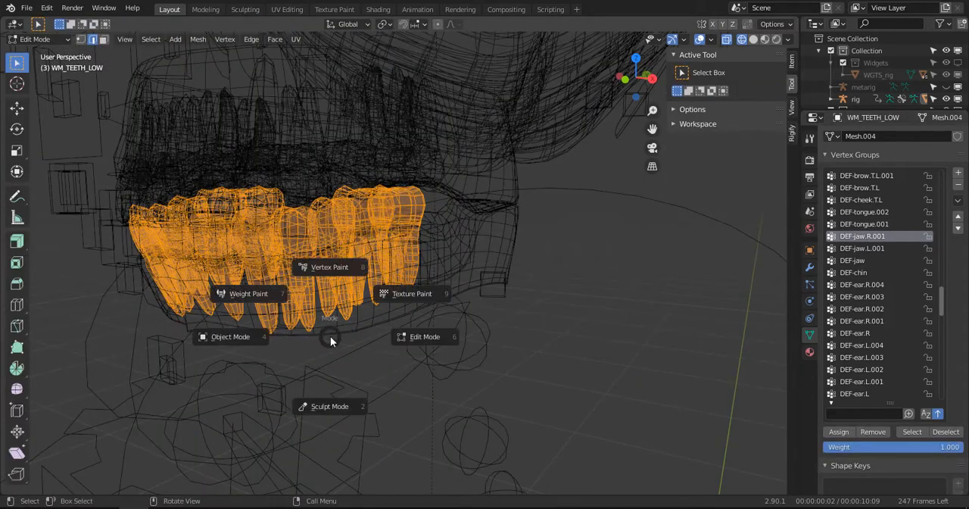
pyautogui.click(257, 337)
pyautogui.hotkey('shift', 'z')
# - Put the rig into Pose Mode and rotate the jaw_master bone downward in the right side view to open the mouth
pyautogui.click(284, 374)
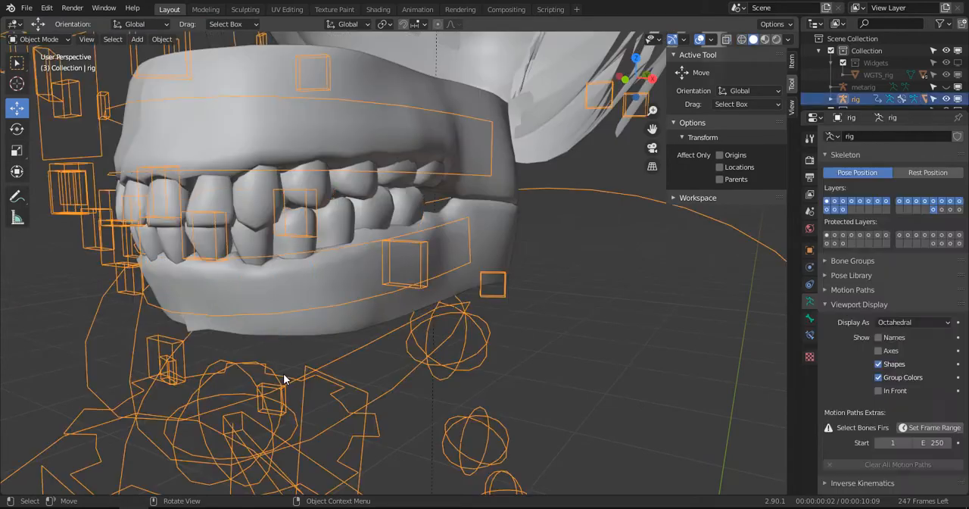
pyautogui.hotkey('ctrl', 'Tab')
pyautogui.press('KP_3')
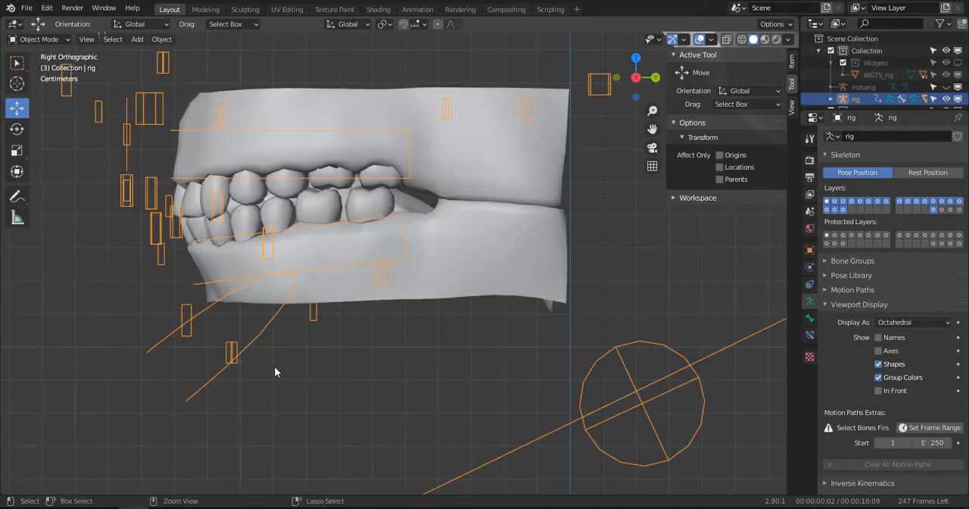
pyautogui.click(161, 343)
pyautogui.press('r')
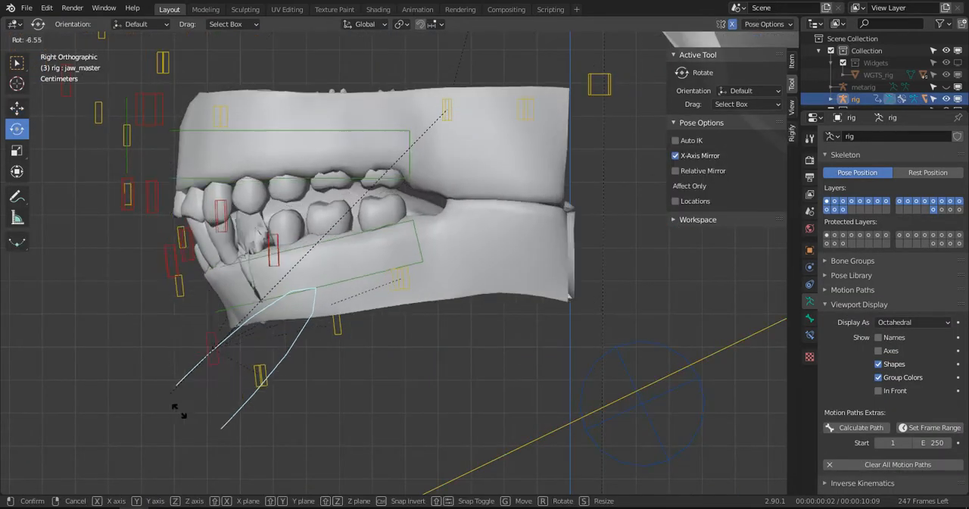
pyautogui.click(227, 383)
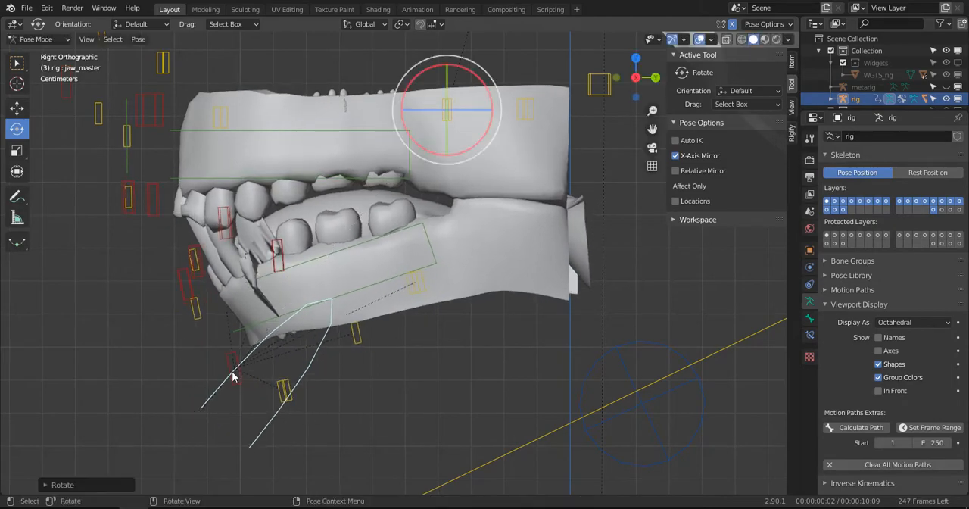
pyautogui.moveTo(232, 378); pyautogui.dragTo(364, 333, button='middle')
# - Leave Pose Mode on the rig and put the lower teeth mesh into Weight Paint mode
pyautogui.hotkey('ctrl', 'Tab')
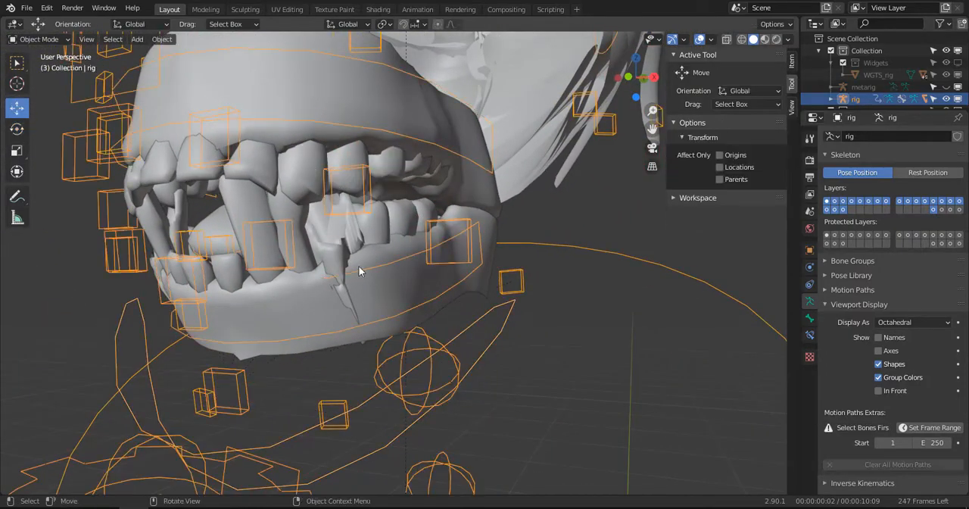
pyautogui.click(240, 216)
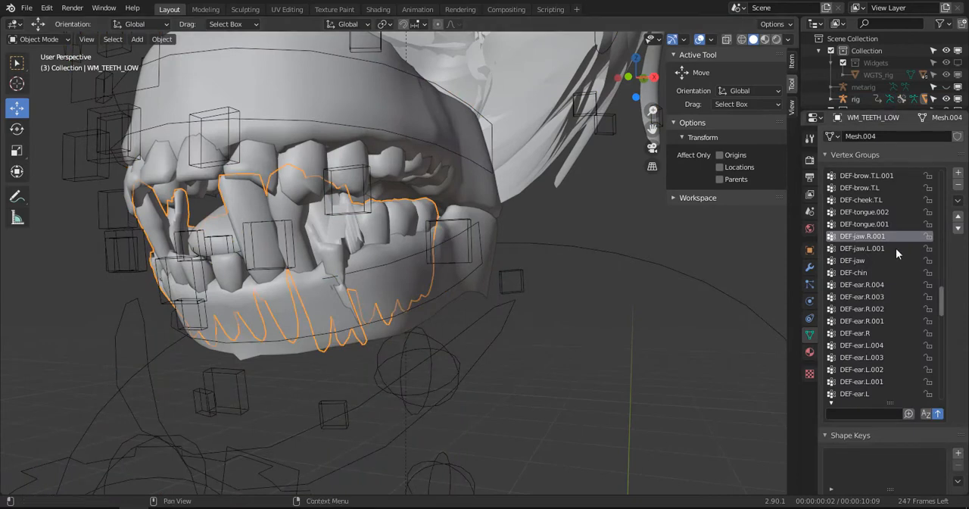
pyautogui.click(59, 36)
pyautogui.click(47, 106)
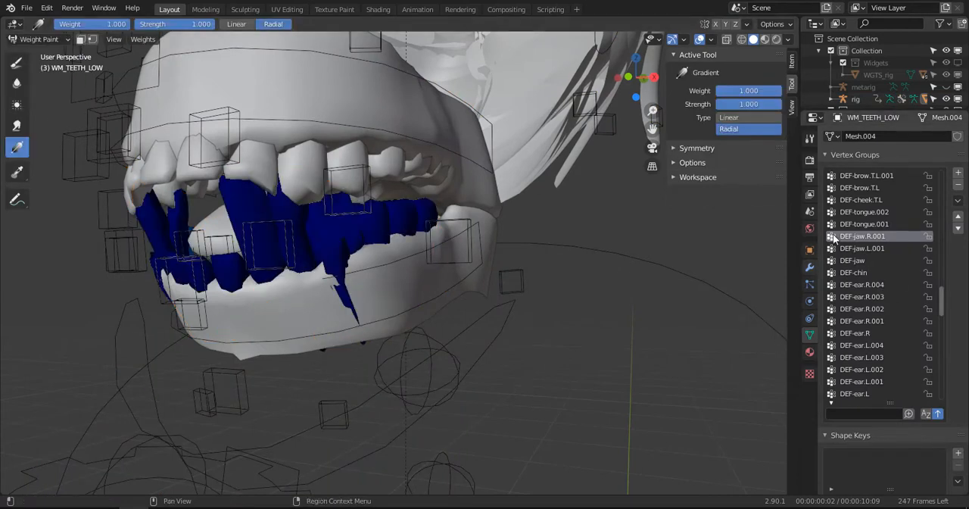
# - Examine the opened lower teeth's weights for DEF-tongue.002, DEF-jaw.R.001, DEF-jaw.L.001, DEF-jaw and DEF-chin
pyautogui.click(873, 215)
pyautogui.click(868, 237)
pyautogui.click(867, 247)
pyautogui.click(859, 260)
pyautogui.click(858, 271)
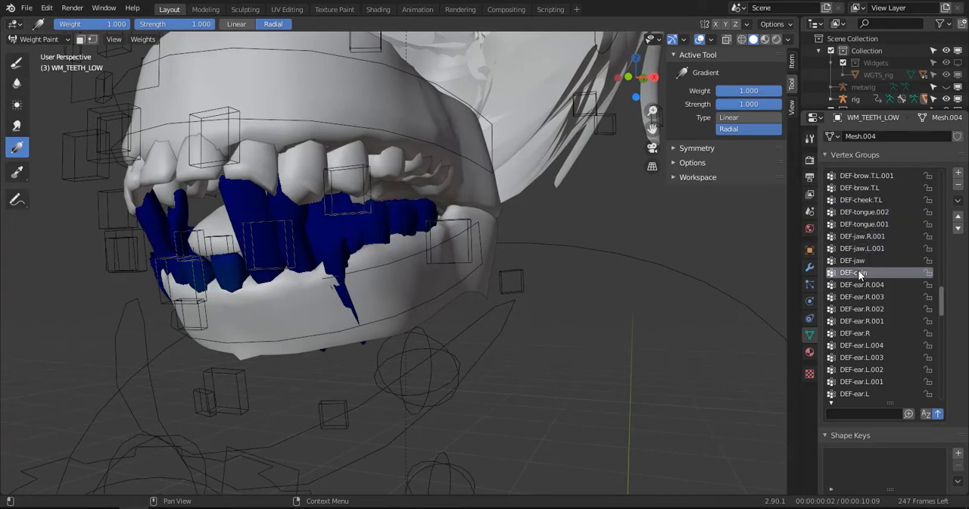
# - Examine the opened lower teeth's weights for the DEF-ear.R and DEF-ear.L groups
pyautogui.click(859, 283)
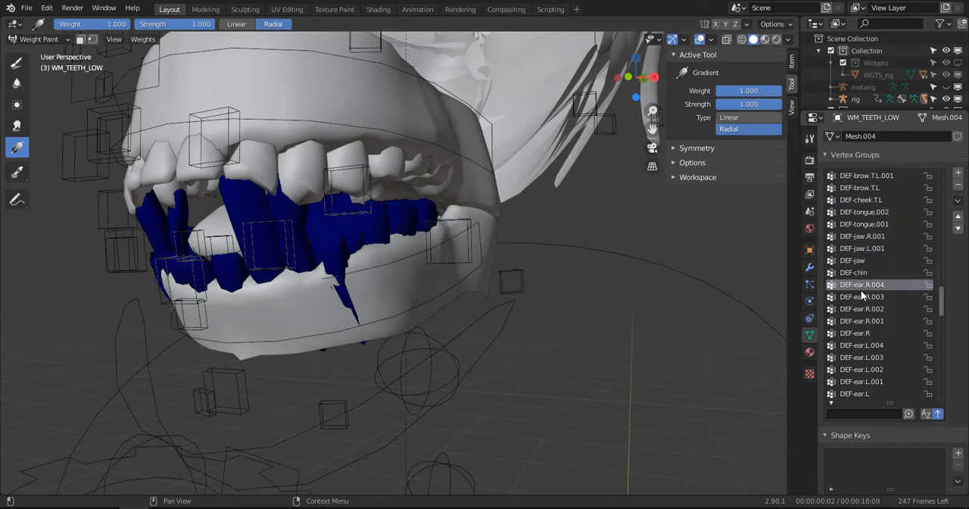
pyautogui.click(864, 297)
pyautogui.click(865, 309)
pyautogui.click(862, 321)
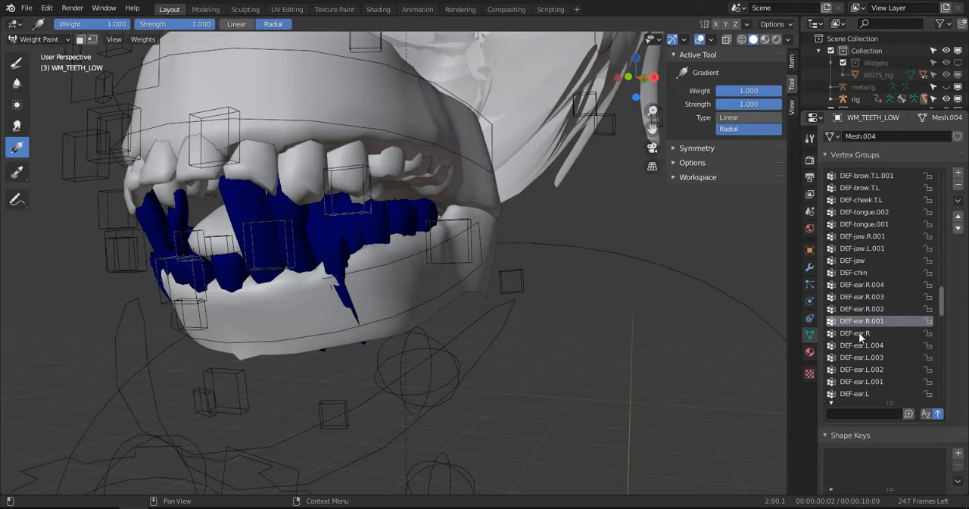
pyautogui.click(858, 333)
pyautogui.click(857, 359)
pyautogui.click(857, 381)
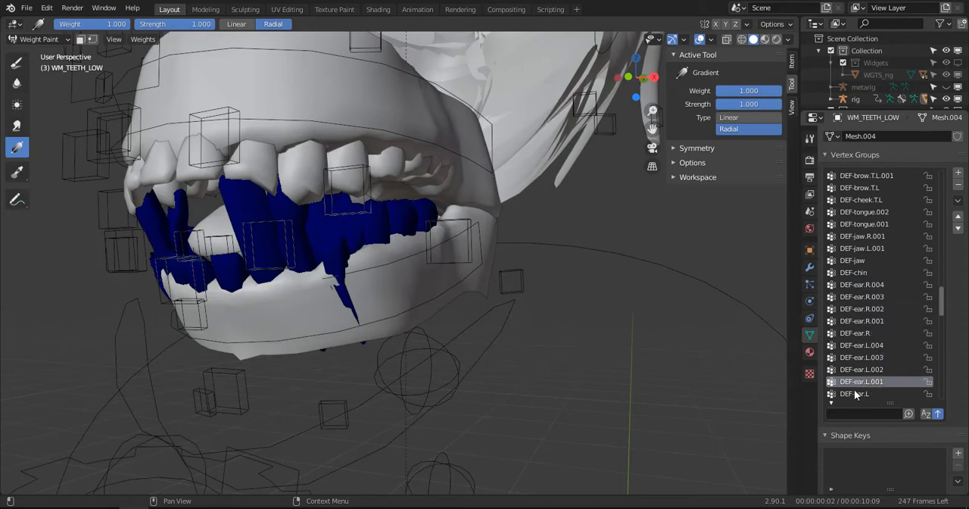
pyautogui.scroll(-3, 856, 378)
pyautogui.click(858, 321)
# - Examine the opened lower teeth's weights for the DEF-lid.T.R, DEF-lid.B.R and DEF-brow.B.R groups
pyautogui.click(860, 333)
pyautogui.click(860, 344)
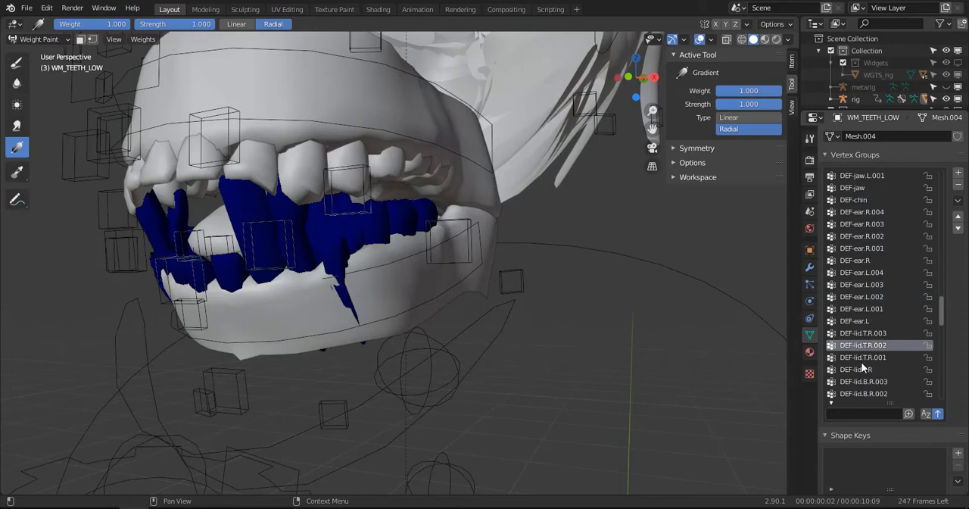
pyautogui.click(862, 359)
pyautogui.click(863, 370)
pyautogui.click(866, 381)
pyautogui.click(867, 392)
pyautogui.scroll(-3, 867, 390)
pyautogui.click(861, 332)
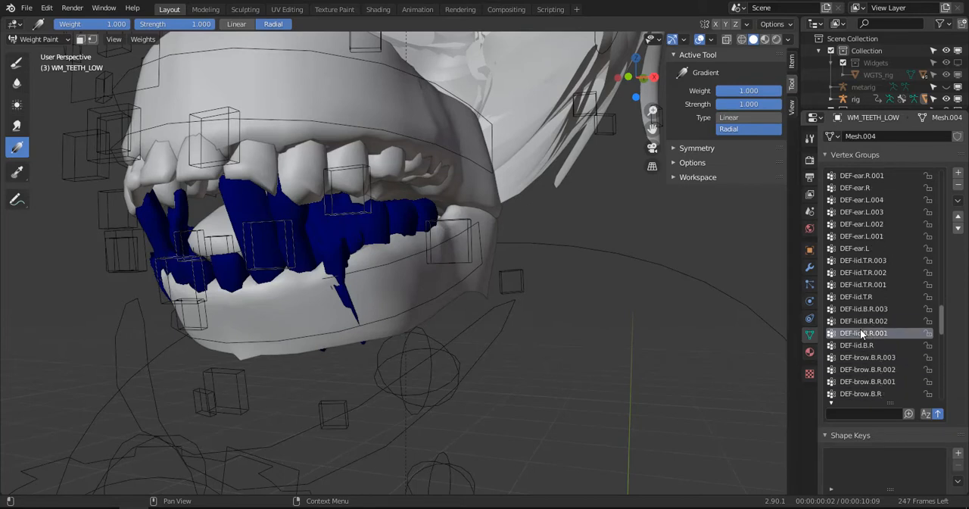
pyautogui.click(861, 344)
pyautogui.click(861, 357)
pyautogui.click(862, 369)
# - Examine the opened lower teeth's weights for the DEF-lid.T.L, DEF-lid.B.L and DEF-brow.B.L groups
pyautogui.scroll(-3, 860, 375)
pyautogui.click(860, 357)
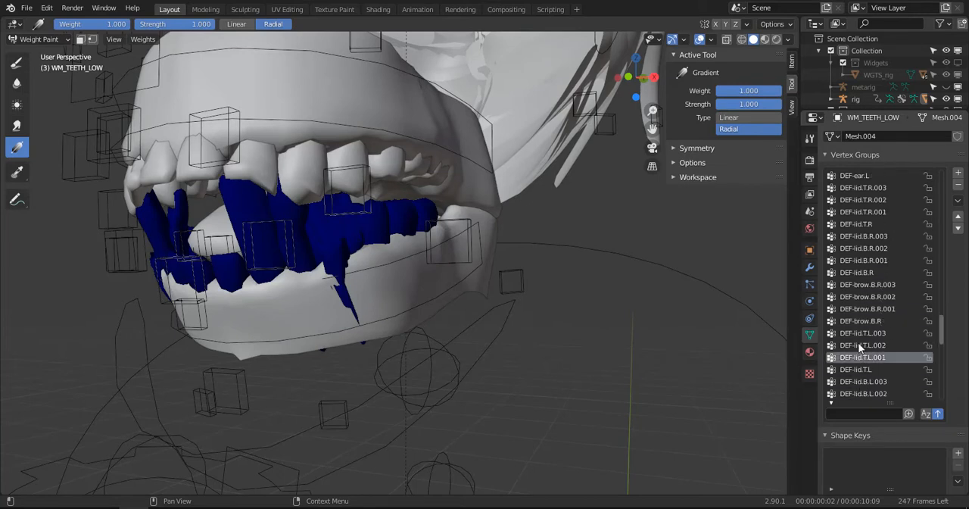
pyautogui.click(860, 368)
pyautogui.click(858, 381)
pyautogui.click(858, 392)
pyautogui.scroll(-3, 853, 318)
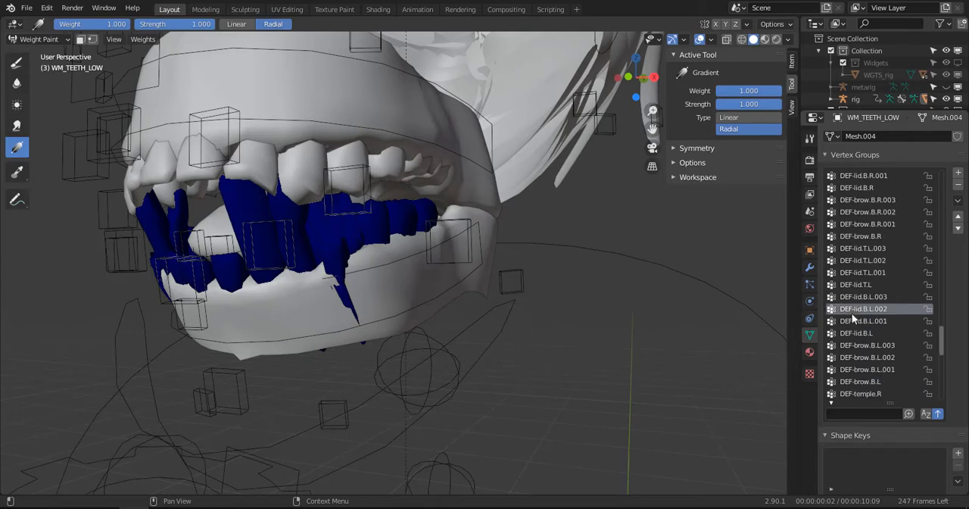
pyautogui.scroll(-10, 852, 309)
pyautogui.click(847, 226)
pyautogui.click(850, 213)
pyautogui.click(856, 247)
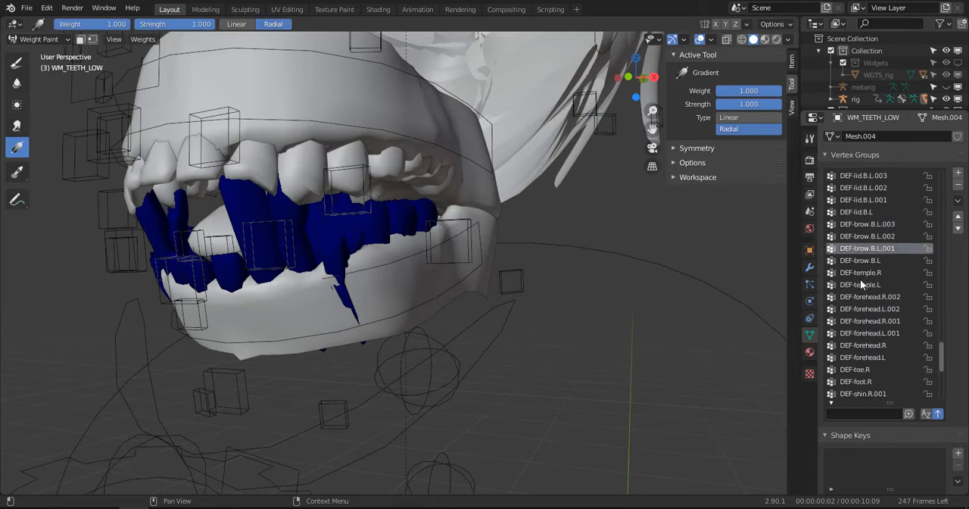
# - Examine the opened lower teeth's weights for the DEF-temple.L, right forehead, DEF-toe.R and DEF-shin.R.001 groups
pyautogui.click(860, 284)
pyautogui.click(859, 296)
pyautogui.click(858, 320)
pyautogui.click(856, 345)
pyautogui.click(854, 369)
pyautogui.click(857, 393)
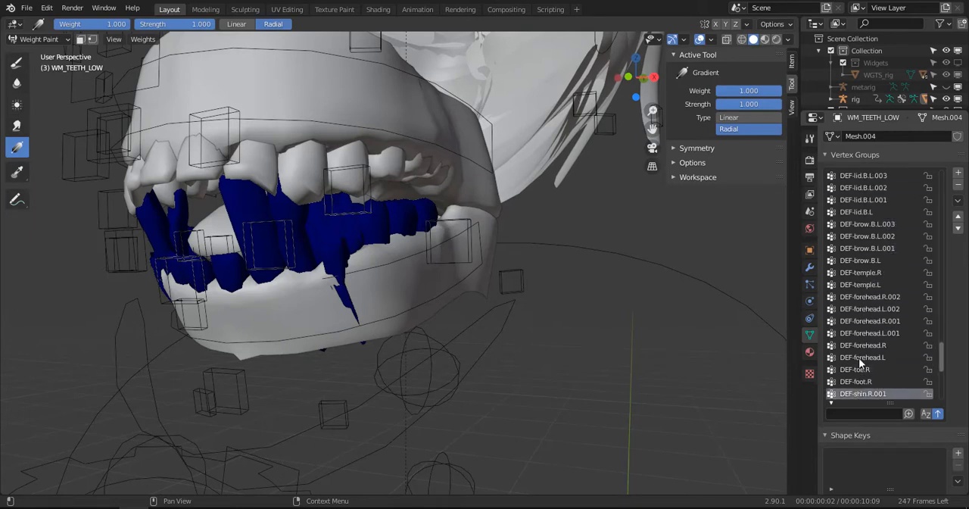
# - Examine the lower teeth's weights for DEF-shin.R, the right thigh groups, DEF-foot.L, DEF-shin.L and DEF-thigh.L
pyautogui.scroll(-16, 860, 318)
pyautogui.click(853, 212)
pyautogui.click(855, 224)
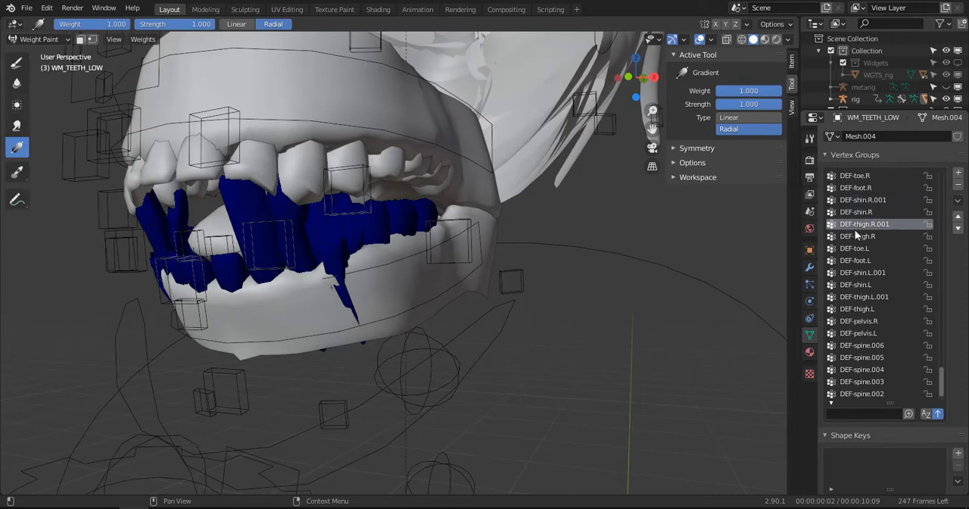
pyautogui.click(856, 236)
pyautogui.click(859, 260)
pyautogui.click(861, 284)
pyautogui.click(863, 309)
# - Examine the lower teeth's weights for DEF-pelvis.L and the spine groups DEF-spine.005, .003, .002 and .001
pyautogui.click(865, 333)
pyautogui.click(867, 357)
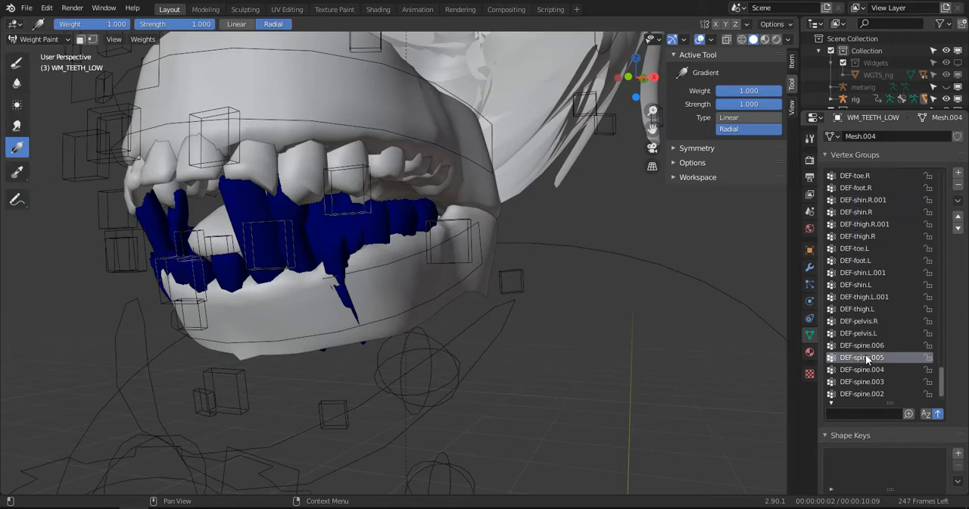
pyautogui.click(866, 381)
pyautogui.click(866, 393)
pyautogui.scroll(-2, 864, 356)
pyautogui.click(858, 381)
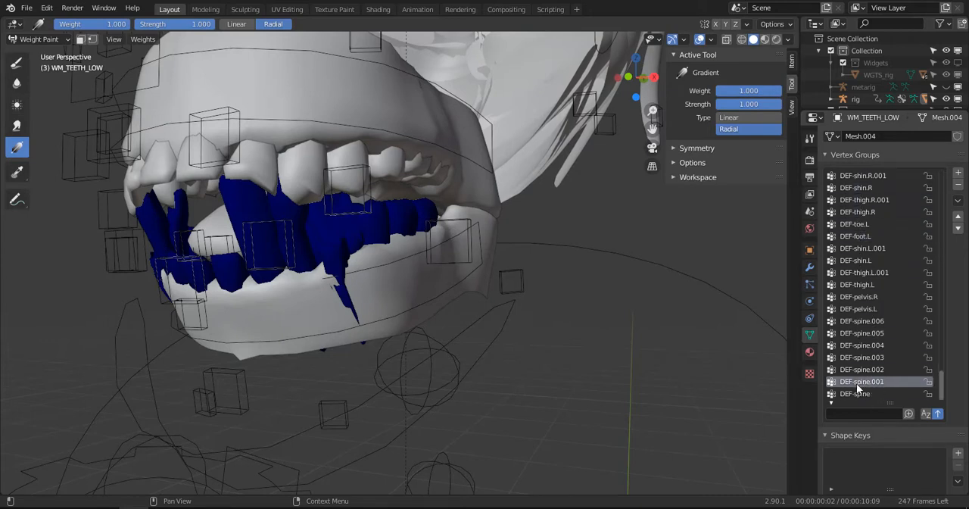
# - Examine the lower teeth's weights for DEF-breast.L, DEF-palm.04.R, DEF-f_pinky.02.R and DEF-f_pinky.03.R at the start of the vertex groups
pyautogui.moveTo(943, 384); pyautogui.dragTo(941, 170)
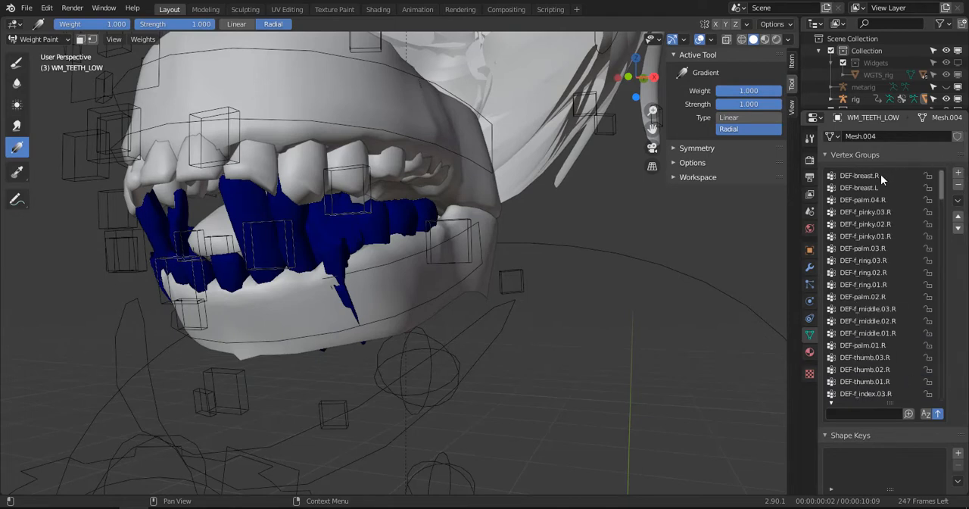
pyautogui.click(860, 189)
pyautogui.click(862, 201)
pyautogui.click(866, 226)
pyautogui.click(869, 214)
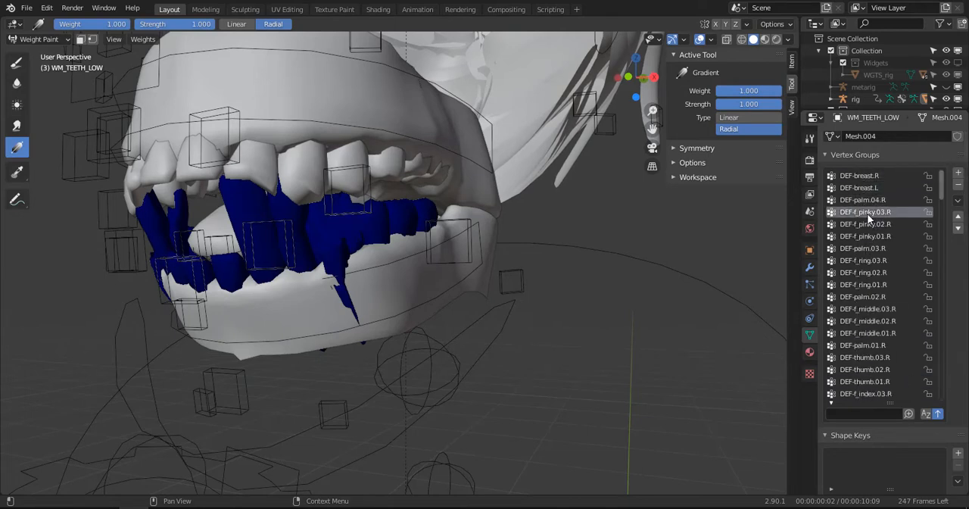
# - Examine the lower teeth's weights for DEF-palm.03.R and the right ring and middle finger groups
pyautogui.click(867, 248)
pyautogui.click(865, 273)
pyautogui.click(866, 285)
pyautogui.click(867, 309)
pyautogui.click(867, 321)
pyautogui.click(866, 333)
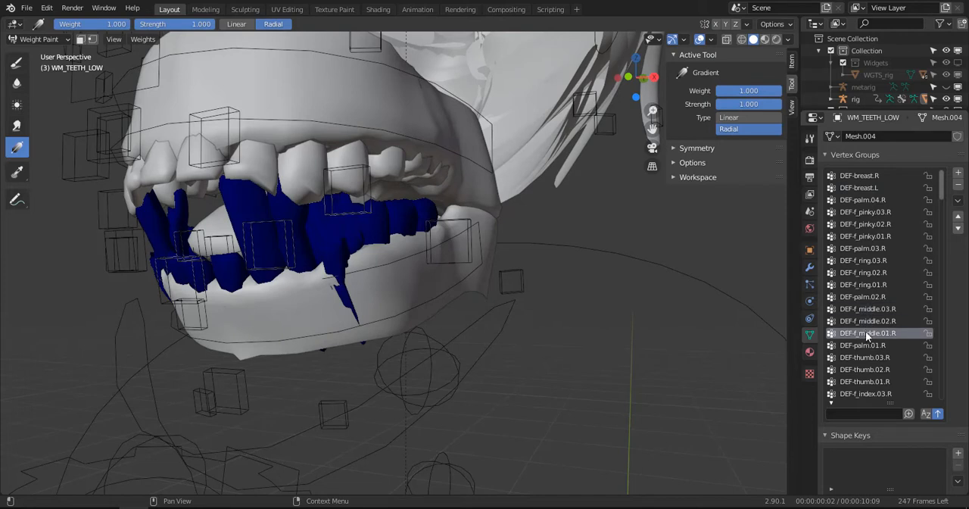
# - Examine the lower teeth's weights for the right thumb and right index finger groups
pyautogui.click(868, 357)
pyautogui.click(864, 369)
pyautogui.click(868, 381)
pyautogui.click(868, 393)
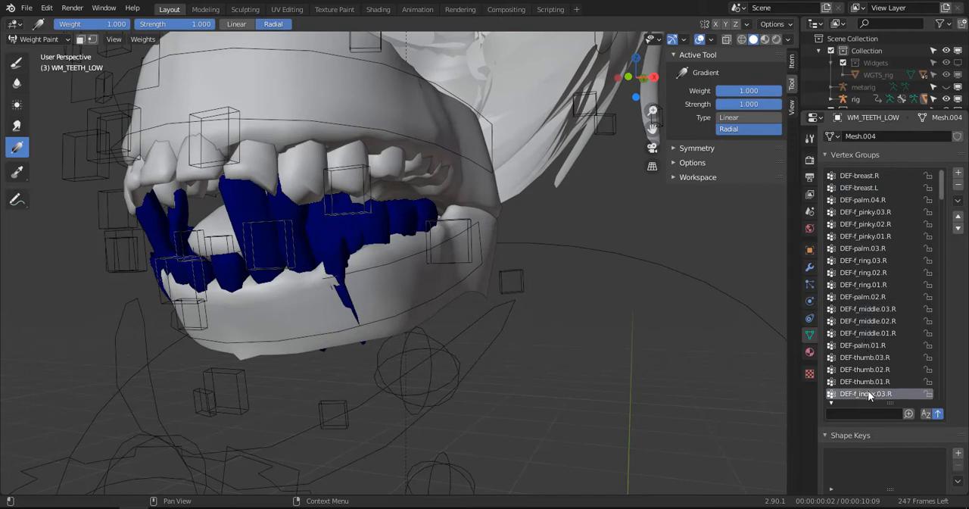
pyautogui.scroll(-5, 871, 350)
pyautogui.click(872, 346)
pyautogui.click(866, 358)
# - Examine the lower teeth's weights for the DEF-hand.R, right forearm, right upper arm and DEF-shoulder.R groups
pyautogui.click(865, 370)
pyautogui.click(866, 382)
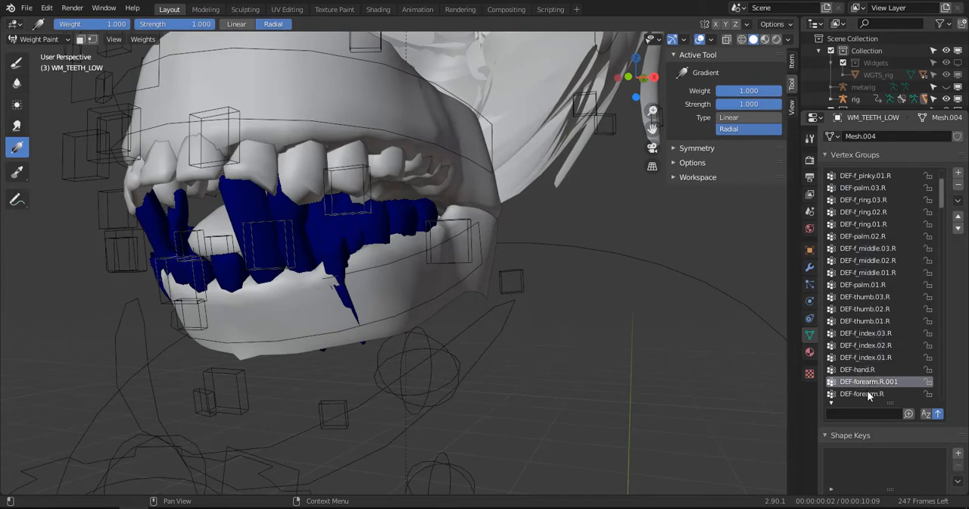
pyautogui.click(868, 394)
pyautogui.scroll(-3, 866, 386)
pyautogui.click(863, 379)
pyautogui.click(862, 391)
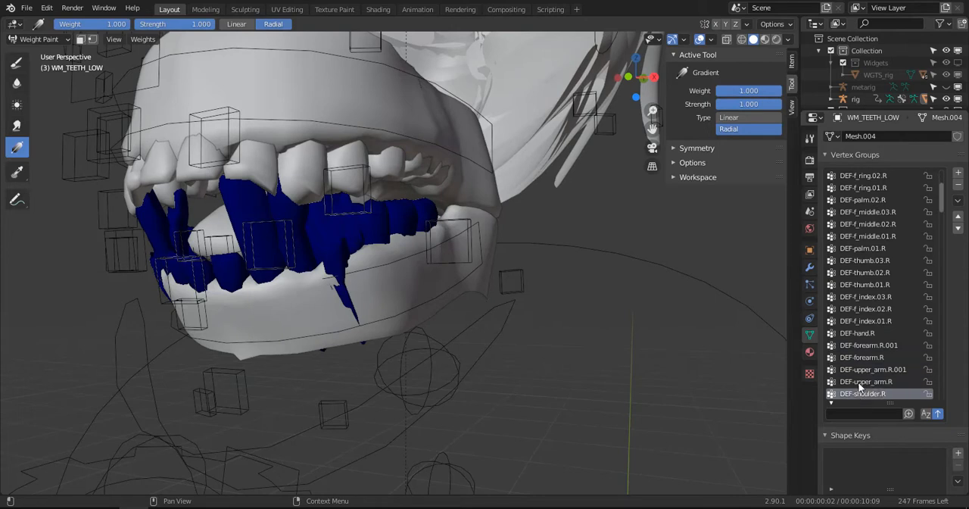
# - Examine the lower teeth's weights for the left hand groups, including DEF-f_ring.02.L, DEF-palm.02.L and DEF-thumb.03.L
pyautogui.scroll(-5, 870, 365)
pyautogui.click(869, 369)
pyautogui.click(864, 393)
pyautogui.scroll(-5, 850, 363)
pyautogui.click(850, 359)
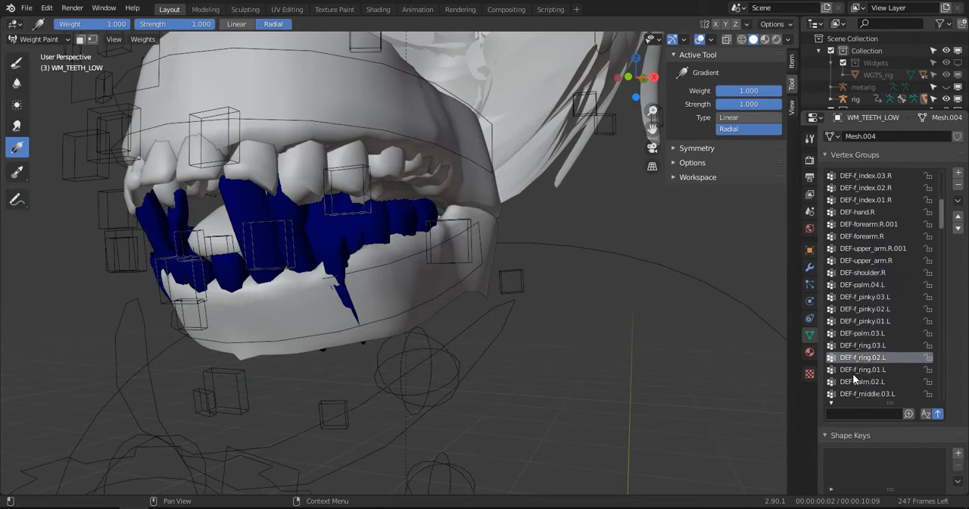
pyautogui.click(854, 380)
pyautogui.scroll(-9, 858, 388)
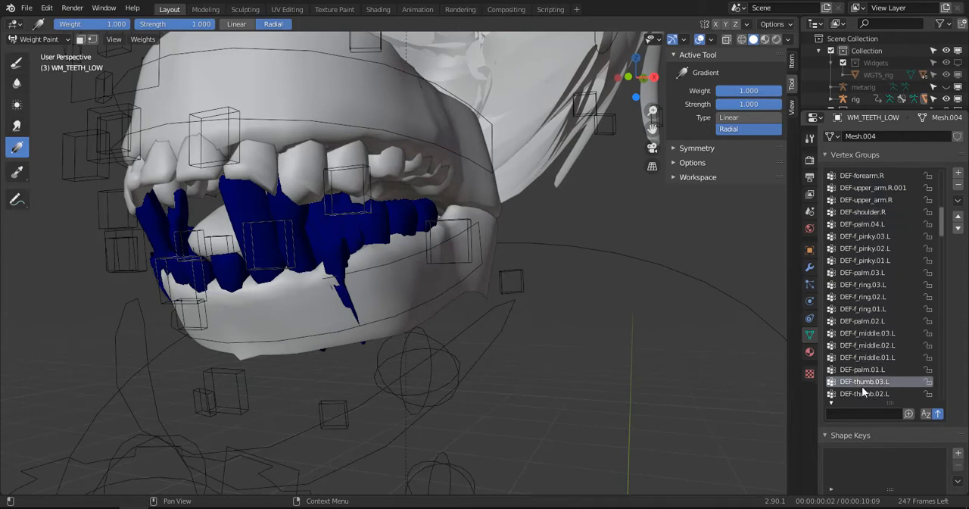
pyautogui.click(851, 337)
# - Try a radial weight gradient across the lower teeth in the DEF-thumb.03.L group, and undo it
pyautogui.moveTo(478, 160); pyautogui.dragTo(460, 203, button='middle')
pyautogui.scroll(-2, 384, 315)
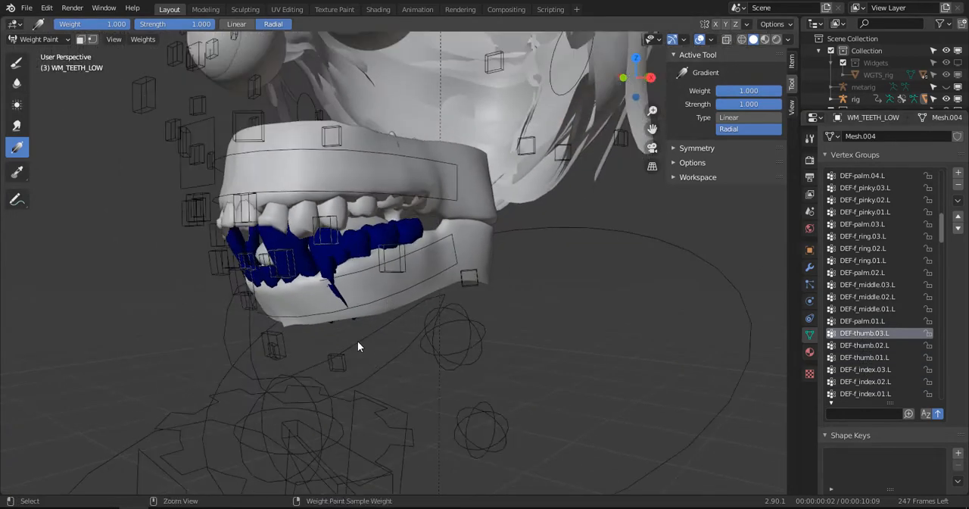
pyautogui.moveTo(357, 341); pyautogui.dragTo(423, 402)
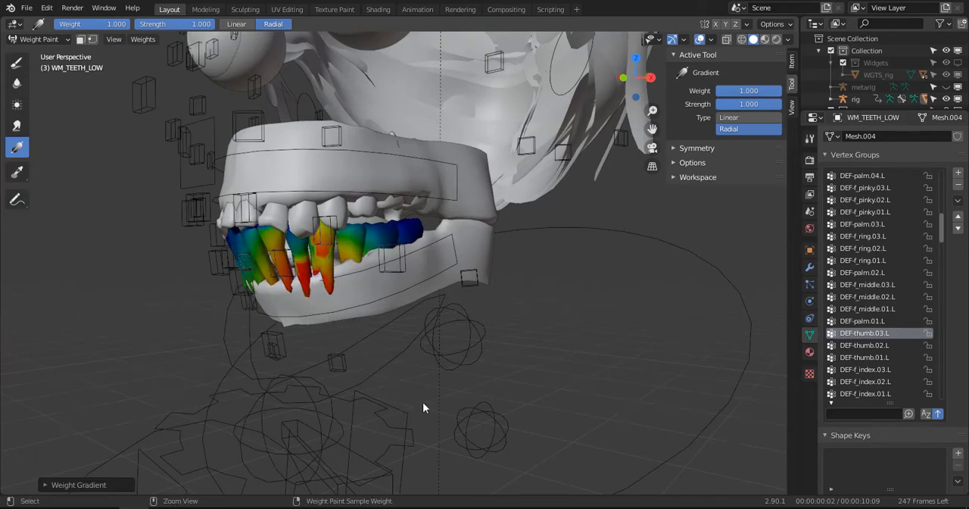
pyautogui.hotkey('ctrl', 'z')
pyautogui.hotkey('ctrl', 'z')
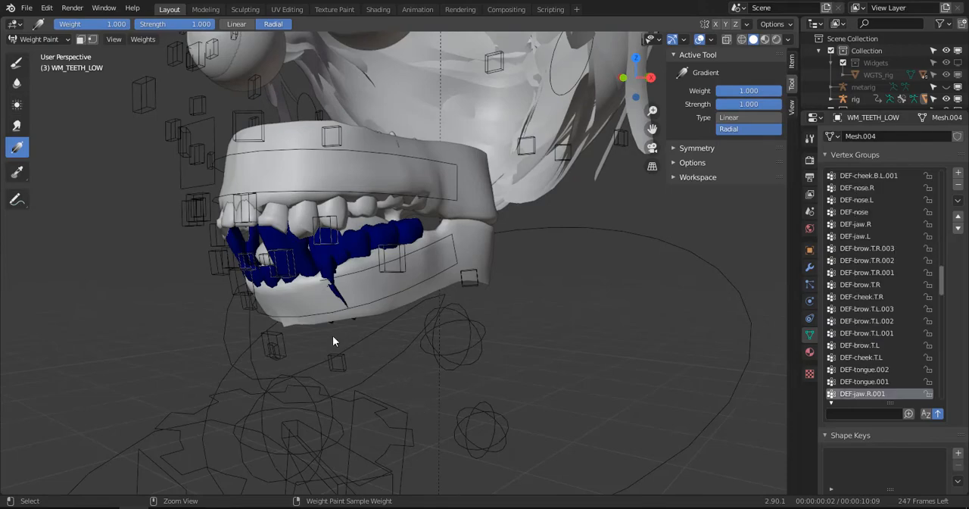
# - Leave Weight Paint on the lower teeth, select the rig and put it in Pose Mode
pyautogui.click(56, 38)
pyautogui.click(35, 54)
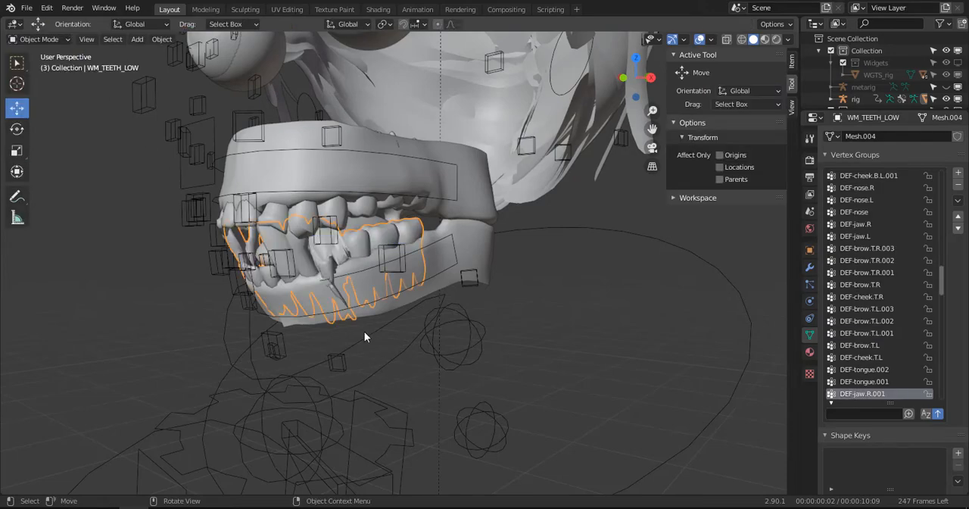
pyautogui.click(365, 331)
pyautogui.moveTo(364, 331); pyautogui.dragTo(371, 304, button='middle')
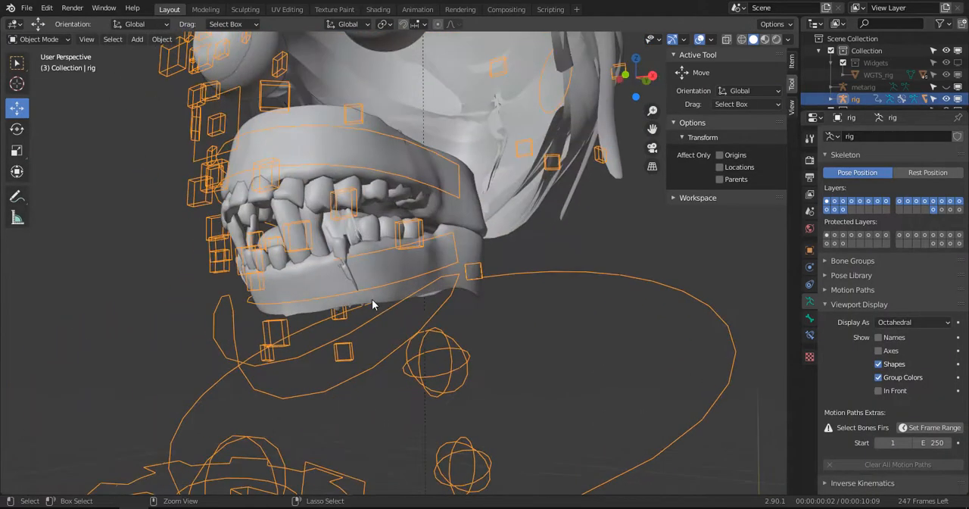
pyautogui.hotkey('ctrl', 'Tab')
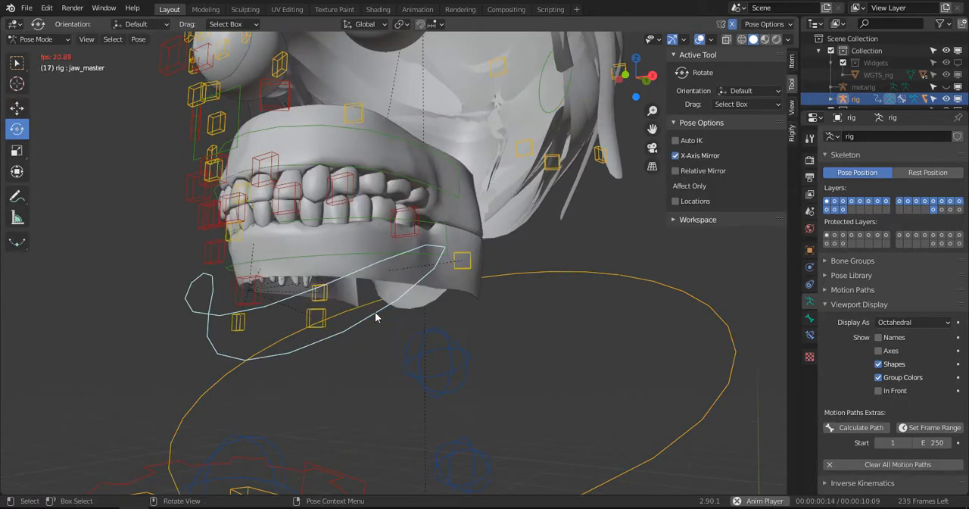
# - Select the teeth.B control around the lower teeth and check its bone name without renaming it
pyautogui.moveTo(398, 283); pyautogui.dragTo(385, 258, button='middle')
pyautogui.click(387, 267)
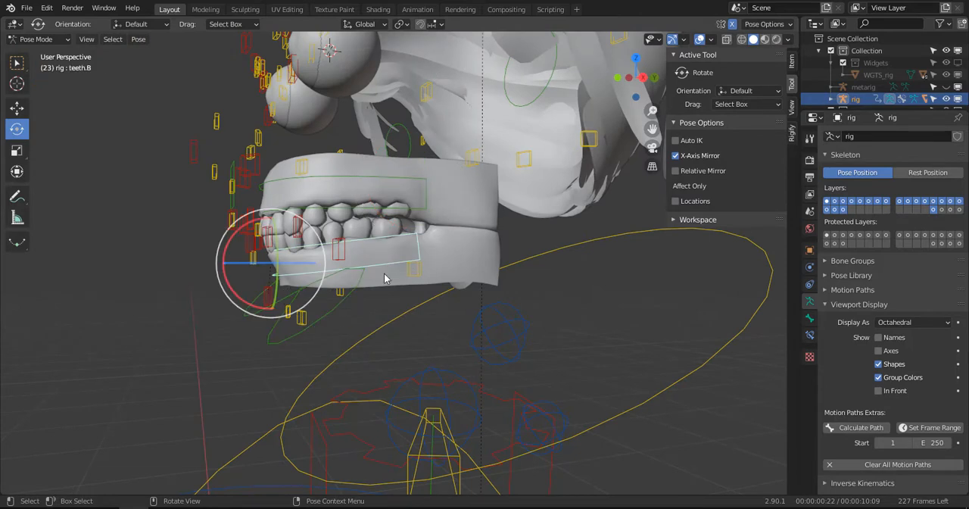
pyautogui.press('F2')
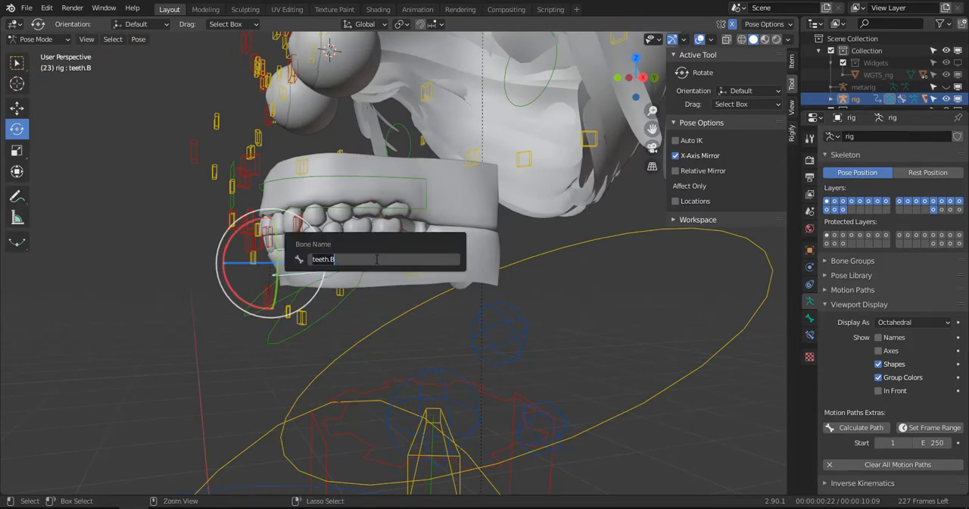
pyautogui.press('Escape')
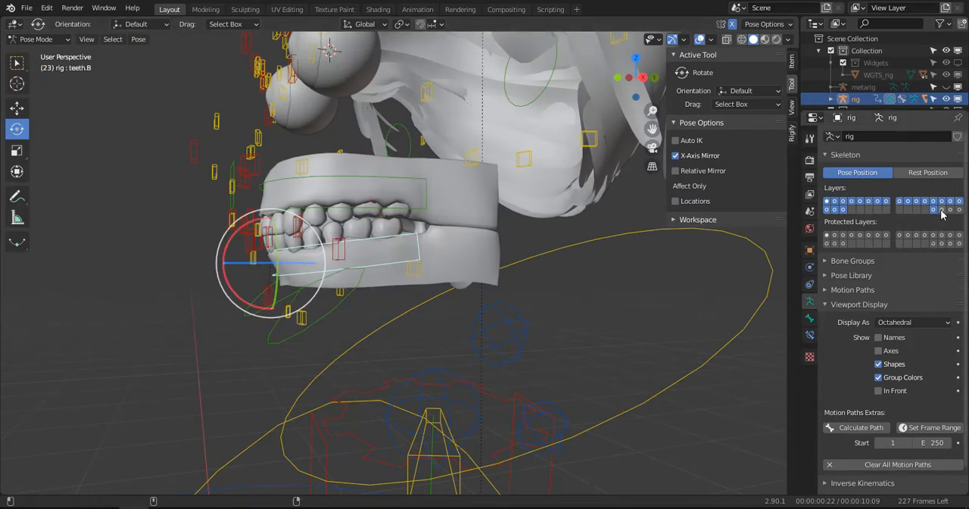
# - Show the rig's deformation bone layer and inspect the bones around the lower jaw
pyautogui.keyDown('shift'); pyautogui.click(941, 211); pyautogui.keyUp('shift')
pyautogui.moveTo(425, 290); pyautogui.dragTo(356, 276, button='middle')
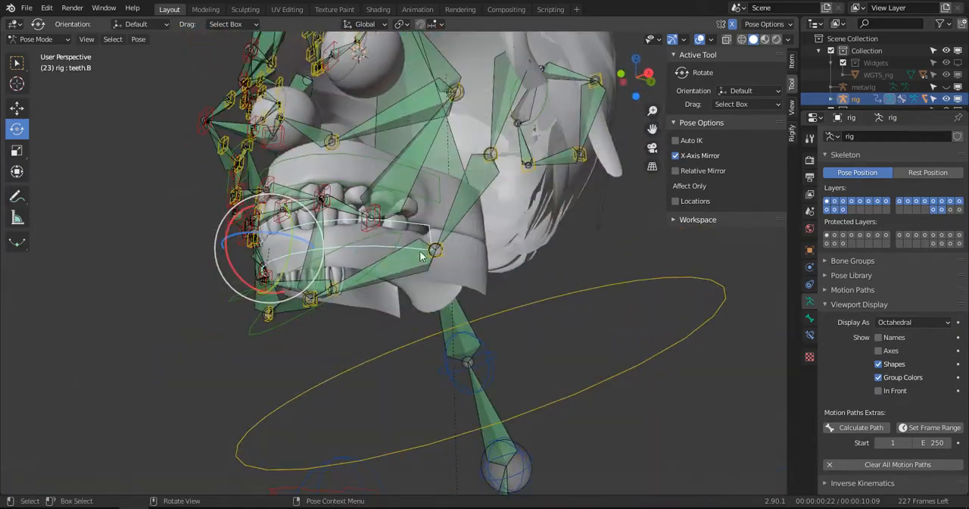
pyautogui.scroll(5, 264, 290)
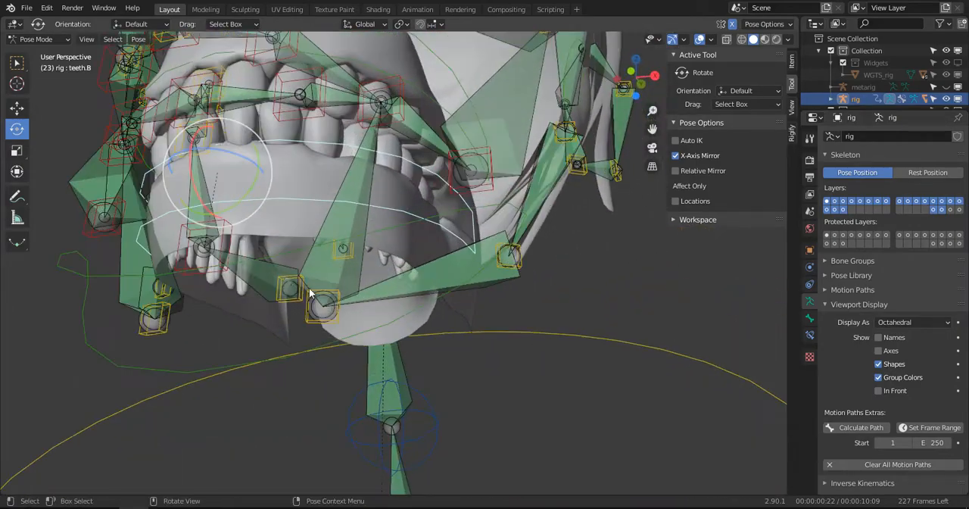
# - Switch from the deformation bones to the mechanism bone layer and select MCH-mouth_lock to inspect it inside the mouth
pyautogui.keyDown('shift'); pyautogui.click(942, 211); pyautogui.keyUp('shift')
pyautogui.moveTo(341, 273); pyautogui.dragTo(97, 295, button='middle')
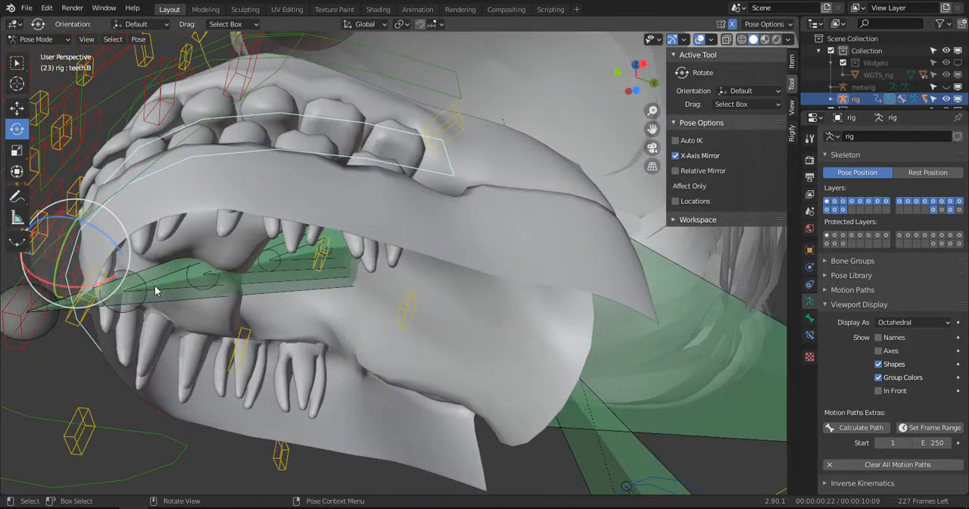
pyautogui.moveTo(245, 286); pyautogui.dragTo(306, 227, button='middle')
pyautogui.click(254, 326)
pyautogui.moveTo(253, 325); pyautogui.dragTo(352, 281, button='middle')
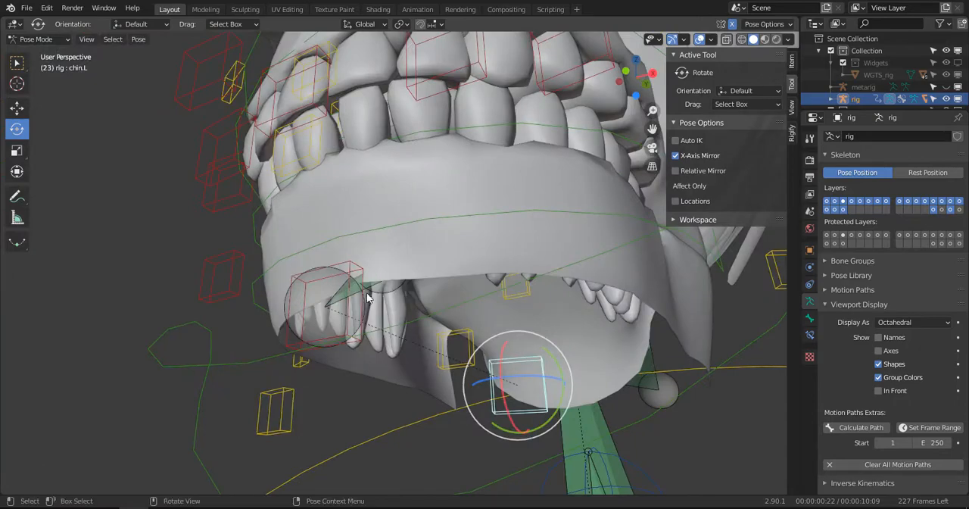
pyautogui.click(371, 289)
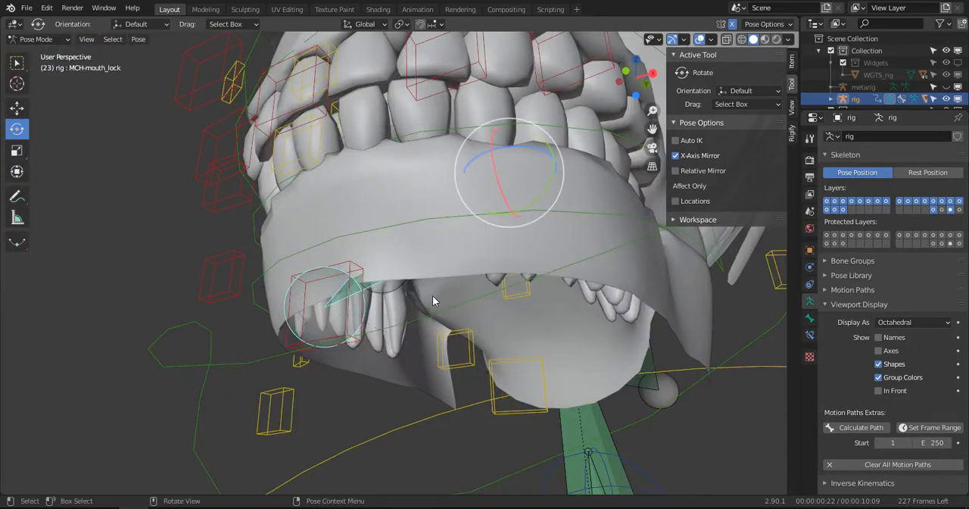
pyautogui.moveTo(433, 295); pyautogui.dragTo(470, 267, button='middle')
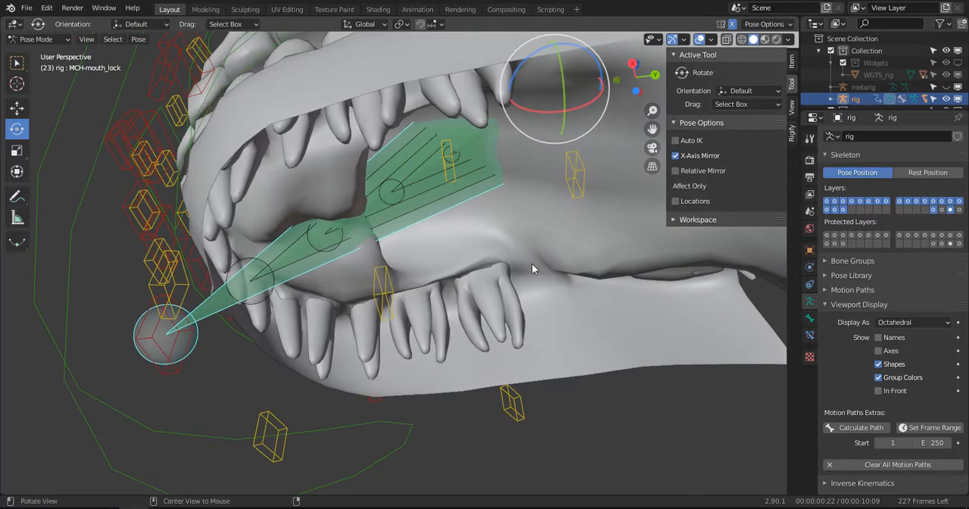
# - Show the deformation bones instead of the mechanism bones and select DEF-cheek.B.L beside the teeth
pyautogui.click(935, 212)
pyautogui.click(942, 210)
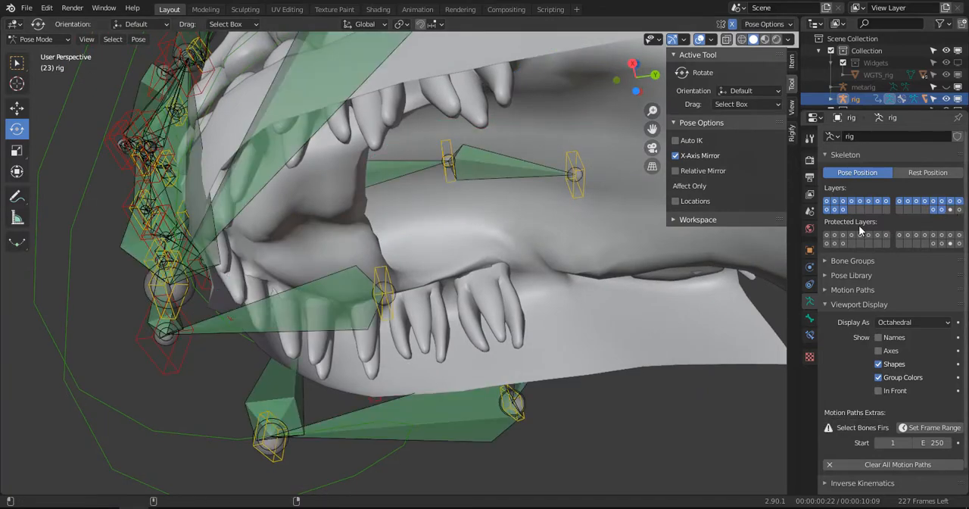
pyautogui.moveTo(346, 281); pyautogui.dragTo(566, 240, button='middle')
pyautogui.click(345, 292)
pyautogui.click(571, 203)
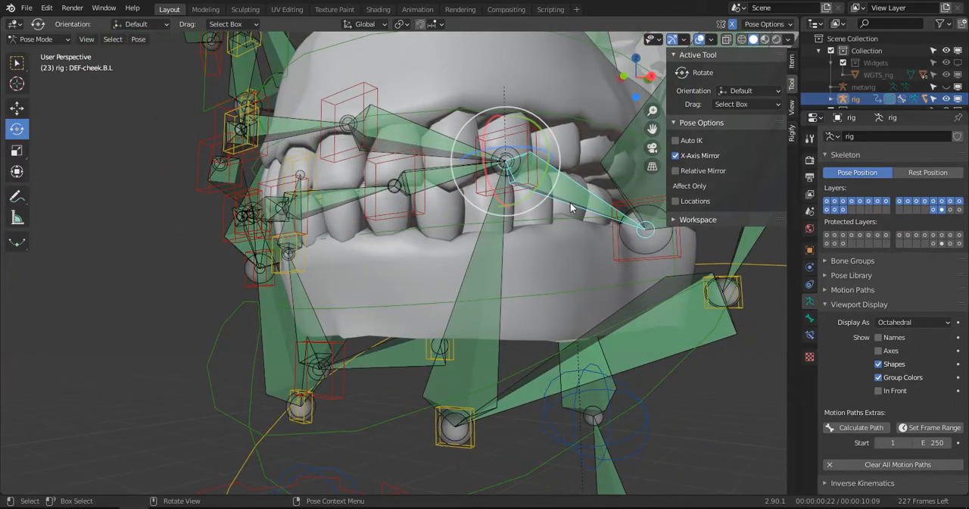
# - Select the chin deformation bones on both sides and inspect how DEF-chin.L sits against the lower gum
pyautogui.moveTo(570, 202); pyautogui.dragTo(440, 290, button='middle')
pyautogui.click(486, 314)
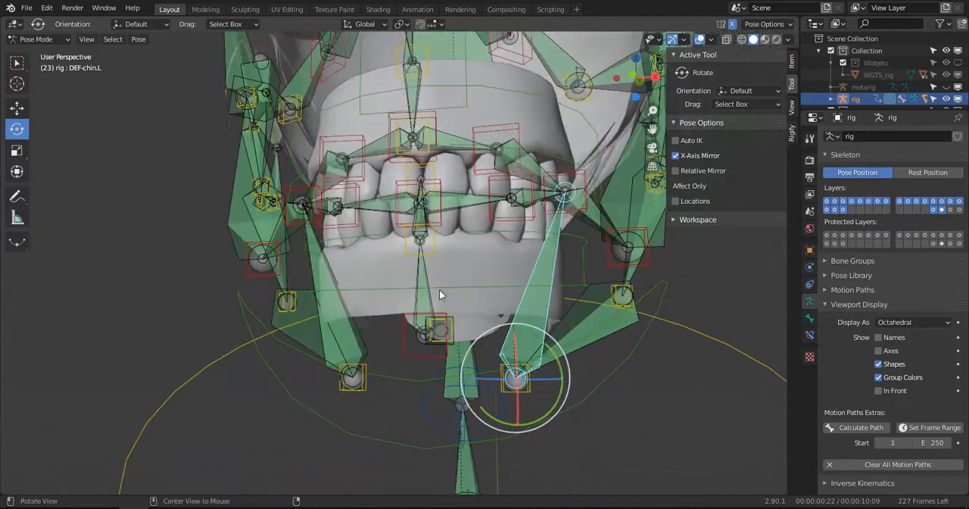
pyautogui.click(332, 277)
pyautogui.moveTo(402, 265); pyautogui.dragTo(491, 272, button='middle')
pyautogui.click(514, 280)
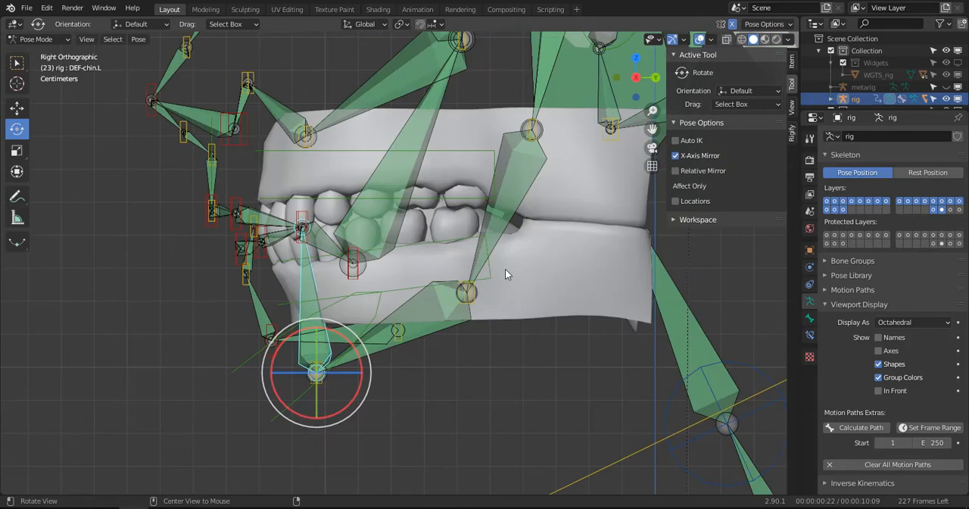
pyautogui.moveTo(395, 282); pyautogui.dragTo(449, 275, button='middle')
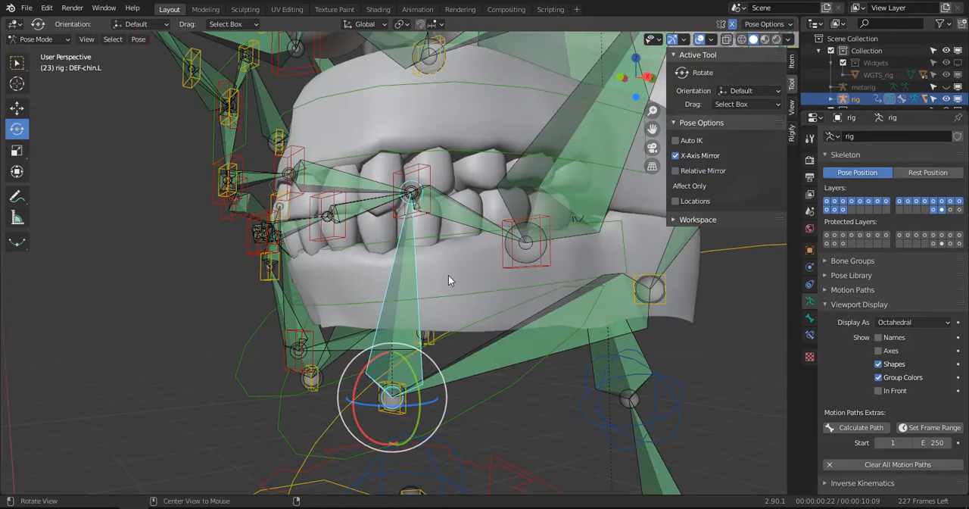
pyautogui.press('F2')
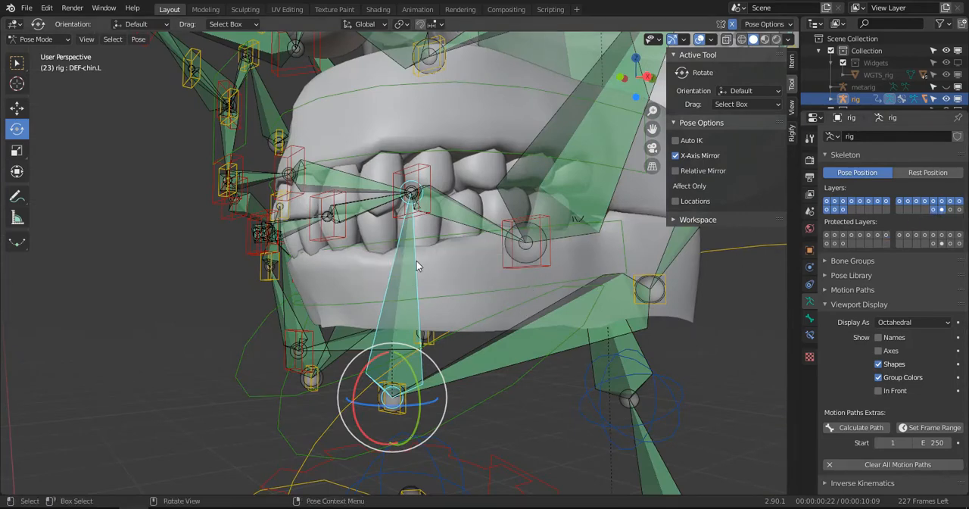
# - Return the rig to Object Mode, select the lower gum and filter its vertex groups by "ch"
pyautogui.hotkey('ctrl', 'Tab')
pyautogui.click(467, 282)
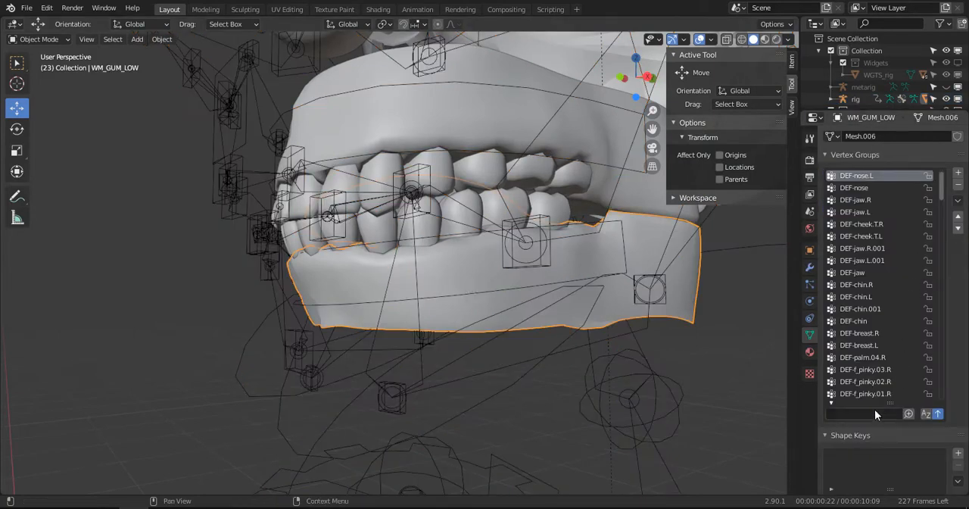
pyautogui.write('ch')
pyautogui.press('Return')
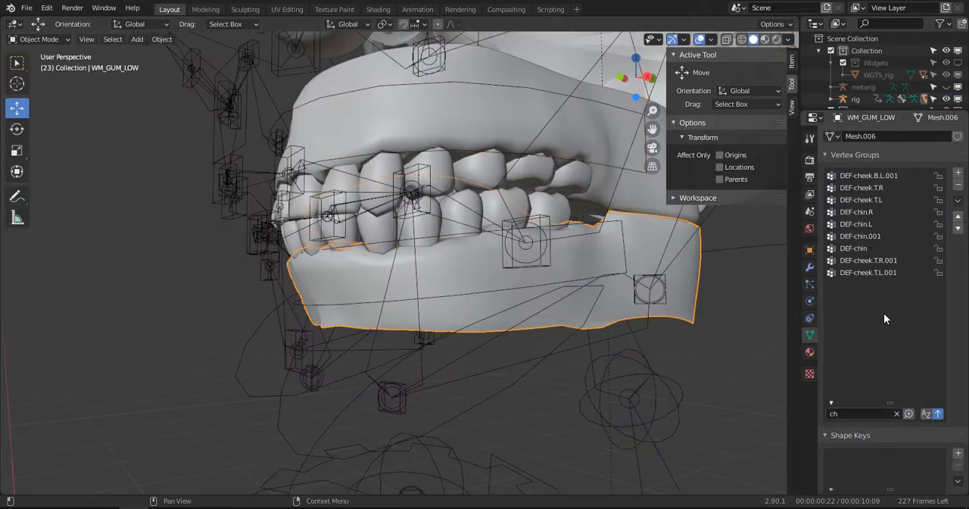
# - Switch the lower gum to Weight Paint and inspect its weights for DEF-chin, DEF-chin.R and DEF-chin.L
pyautogui.click(867, 249)
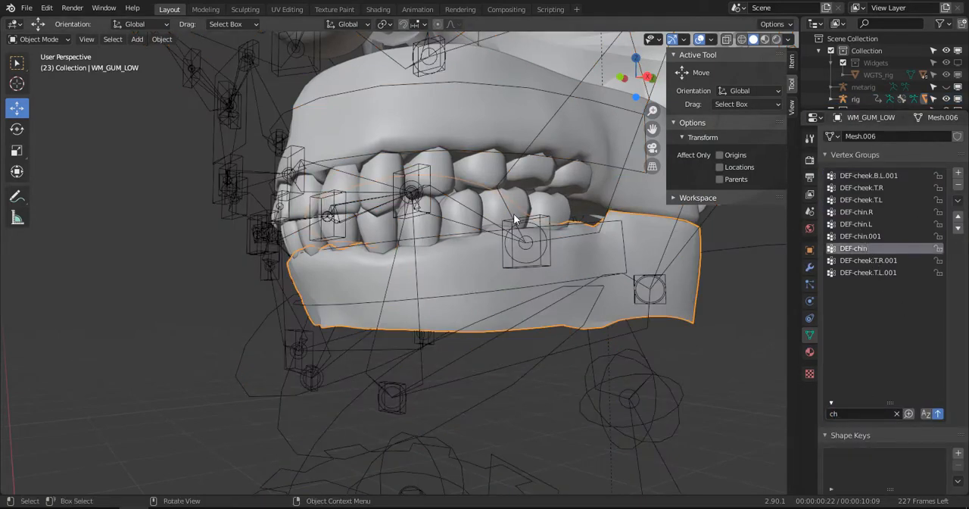
pyautogui.click(38, 39)
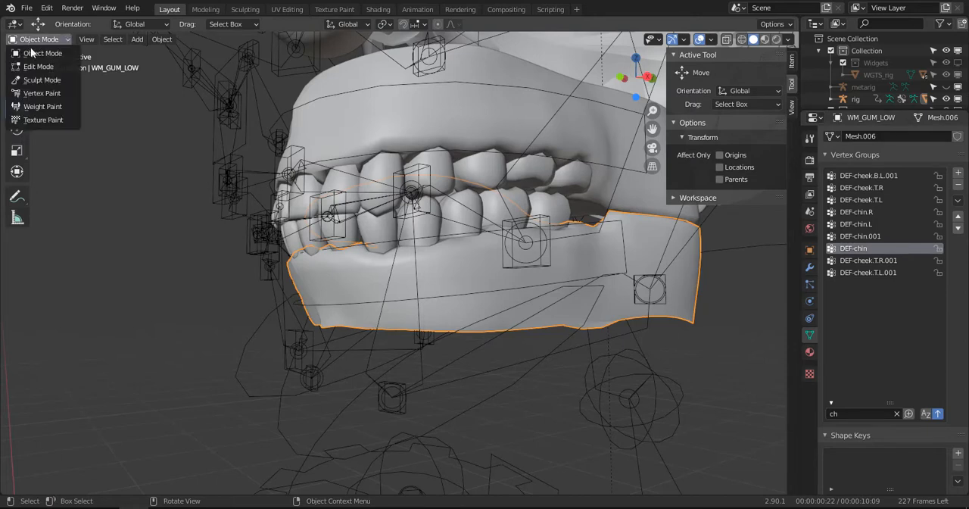
pyautogui.click(43, 107)
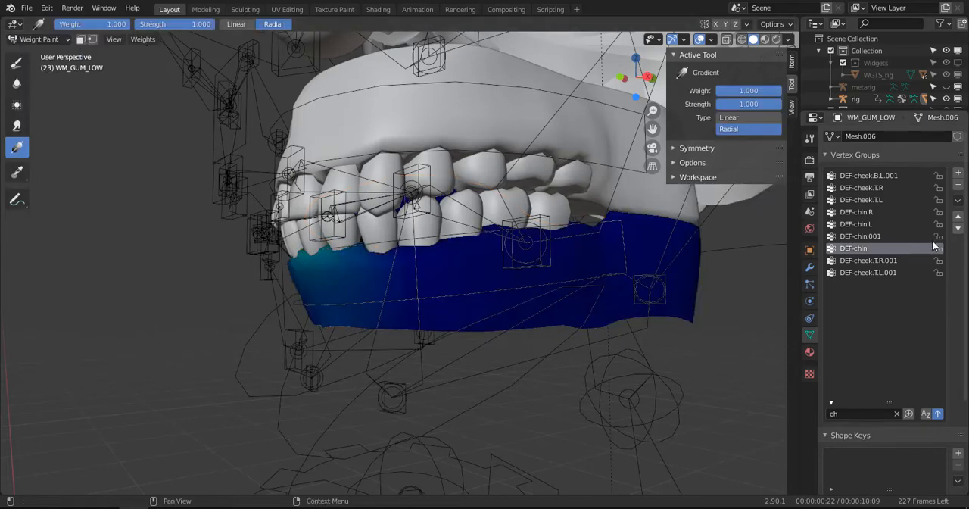
pyautogui.click(858, 213)
pyautogui.click(859, 225)
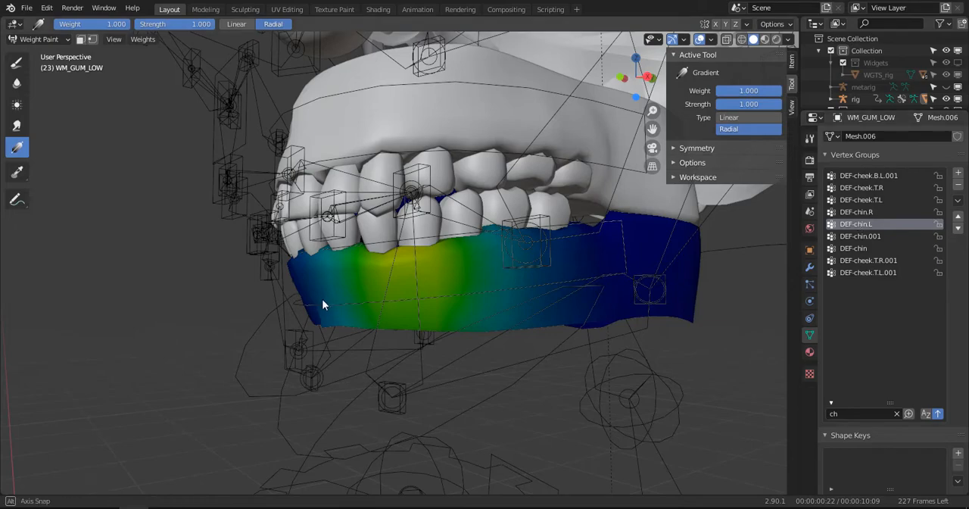
pyautogui.moveTo(322, 303); pyautogui.dragTo(426, 248, button='middle')
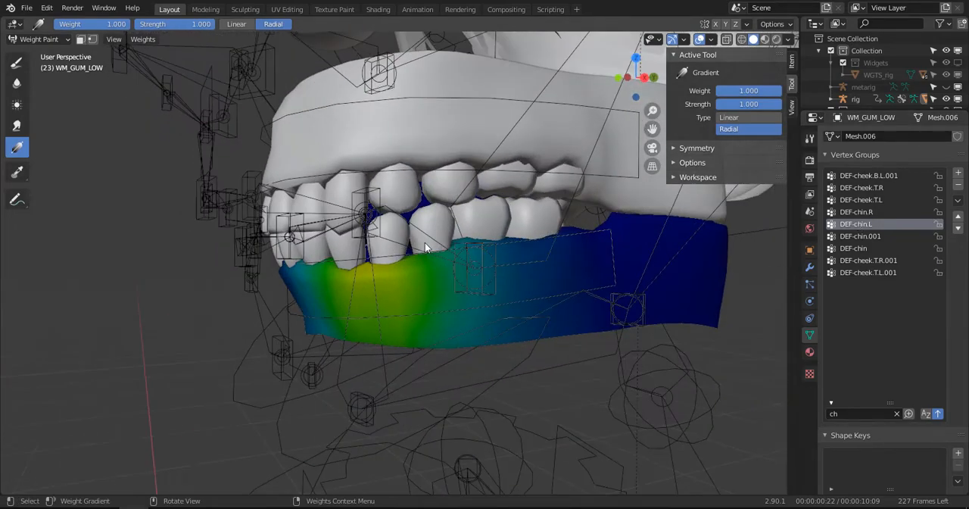
pyautogui.hotkey('ctrl', 'Tab')
pyautogui.moveTo(356, 327); pyautogui.dragTo(294, 390, button='middle')
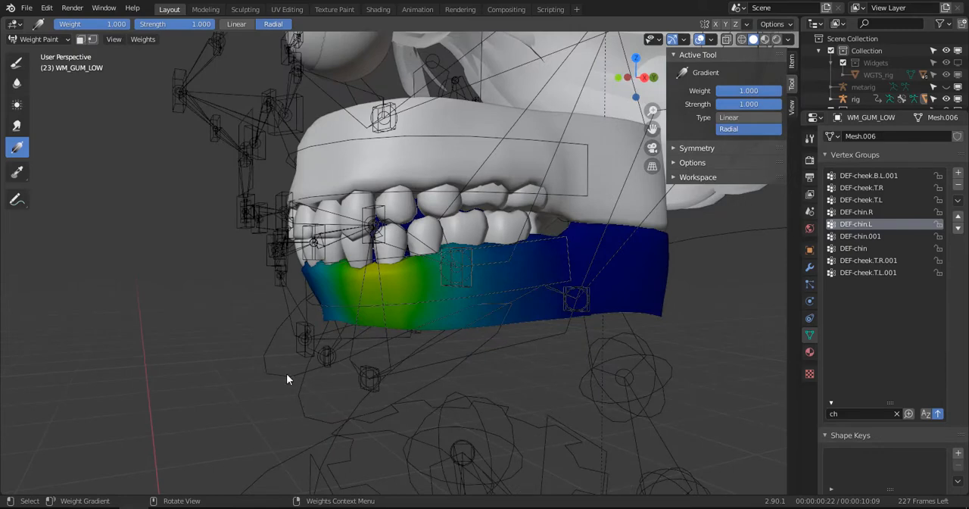
# - Return to the rig in Pose Mode and rotate jaw_master in the right side view to test the lower jaw
pyautogui.hotkey('ctrl', 'Tab')
pyautogui.hotkey('ctrl', 'Tab')
pyautogui.click(240, 382)
pyautogui.click(264, 374)
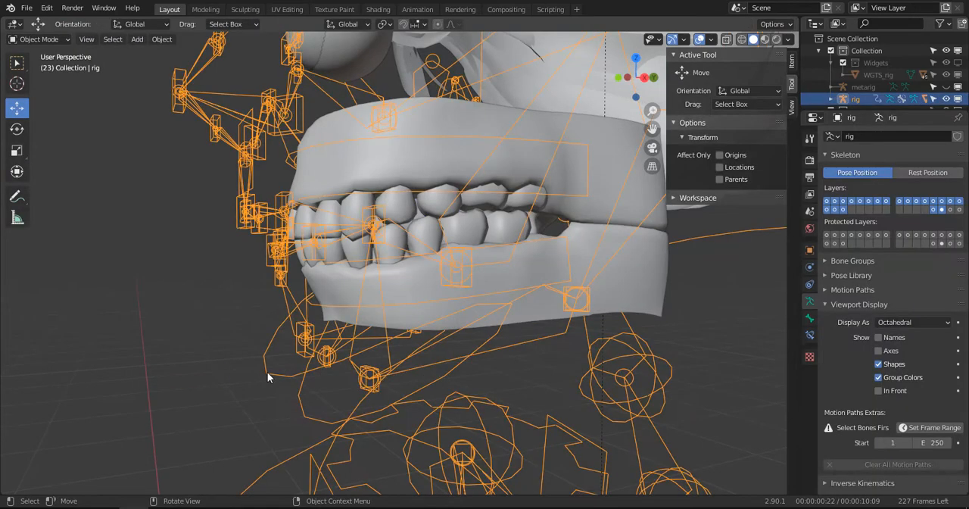
pyautogui.hotkey('ctrl', 'Tab')
pyautogui.press('KP_3')
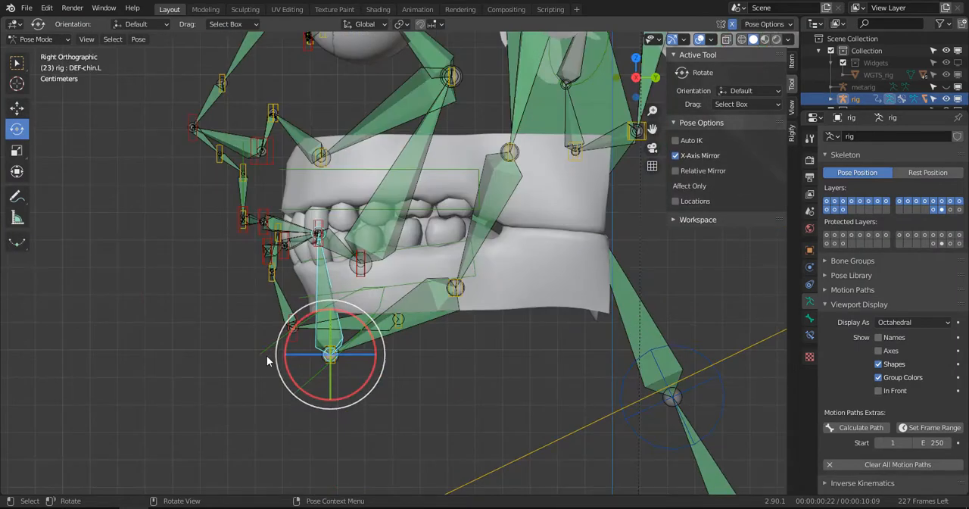
pyautogui.click(264, 353)
pyautogui.press('r')
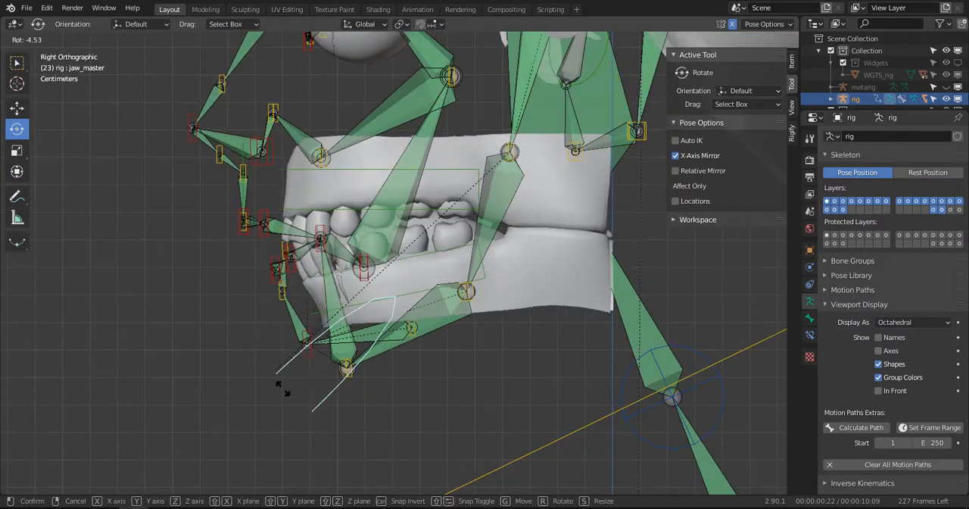
pyautogui.click(418, 391)
# - Return to Object Mode, select the rig and hide its deformation bone layer
pyautogui.moveTo(418, 391); pyautogui.dragTo(492, 281, button='middle')
pyautogui.hotkey('ctrl', 'Tab')
pyautogui.click(466, 231)
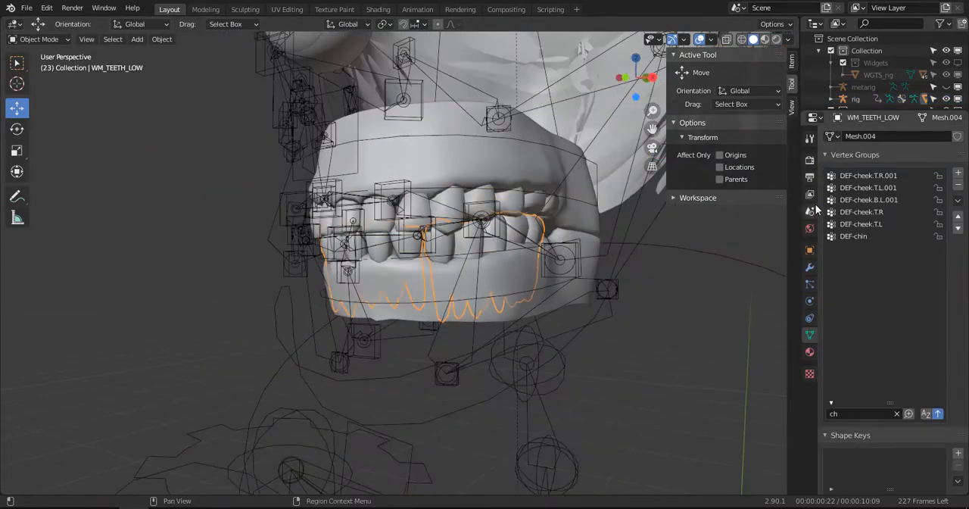
pyautogui.click(562, 254)
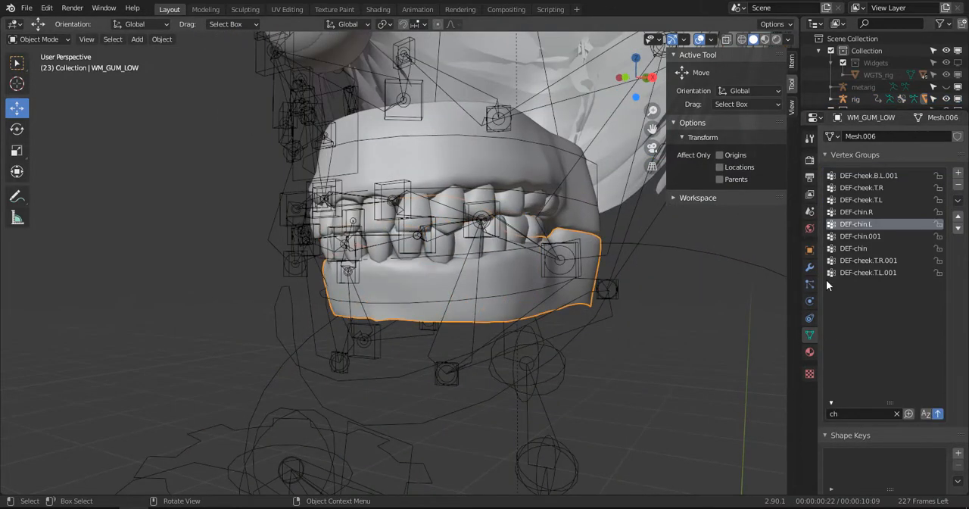
pyautogui.click(614, 280)
pyautogui.click(946, 210)
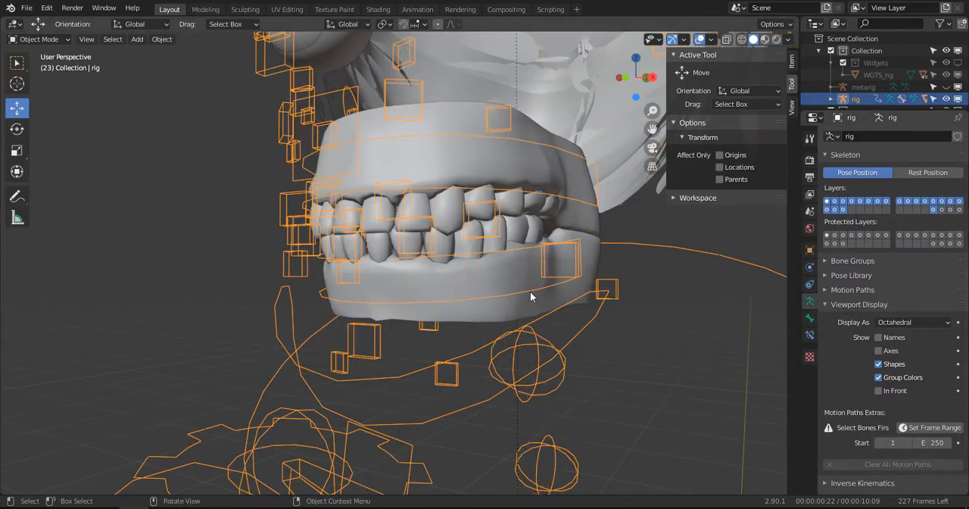
# - Select the lower teeth mesh and switch it to Weight Paint
pyautogui.click(503, 294)
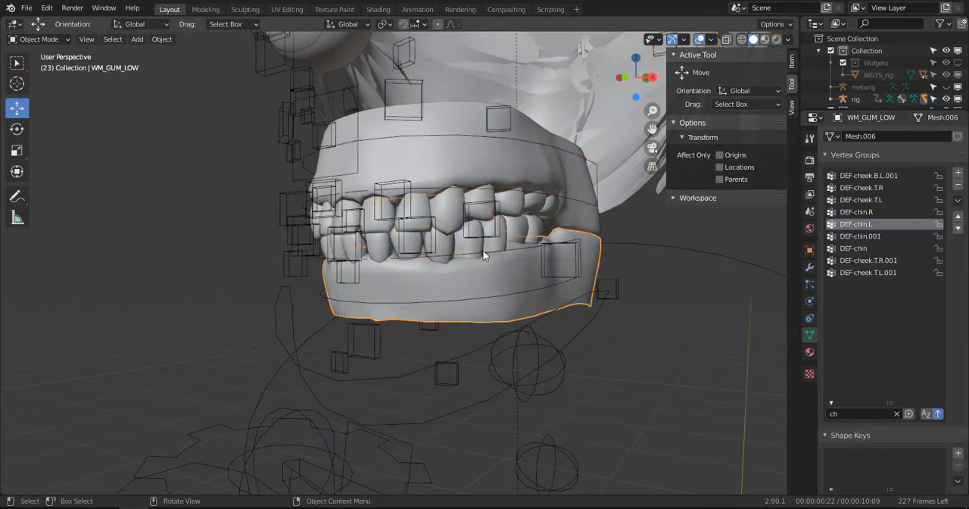
pyautogui.click(480, 250)
pyautogui.hotkey('ctrl', 'Tab')
pyautogui.click(495, 243)
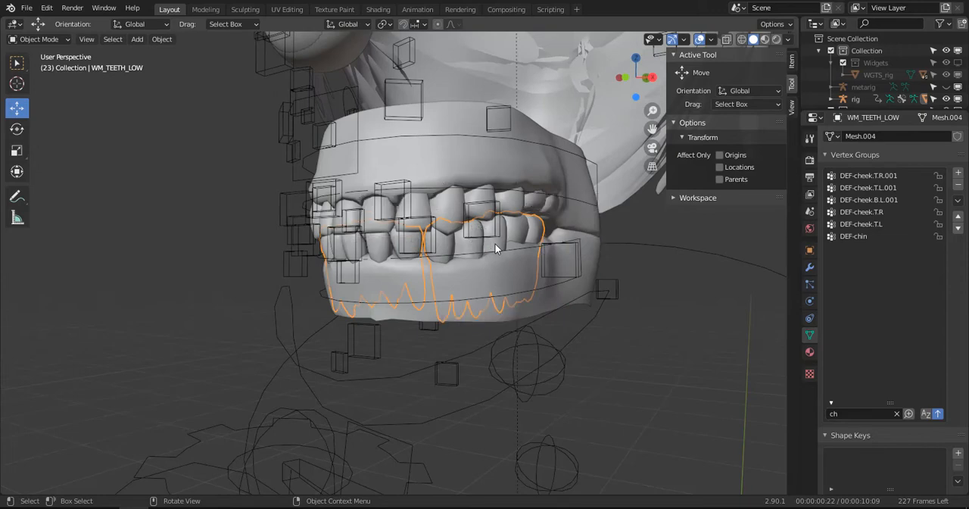
pyautogui.moveTo(480, 262)
pyautogui.mouseDown(button='middle')
pyautogui.moveTo(525, 279)
pyautogui.moveTo(487, 268)
pyautogui.mouseUp(button='middle')
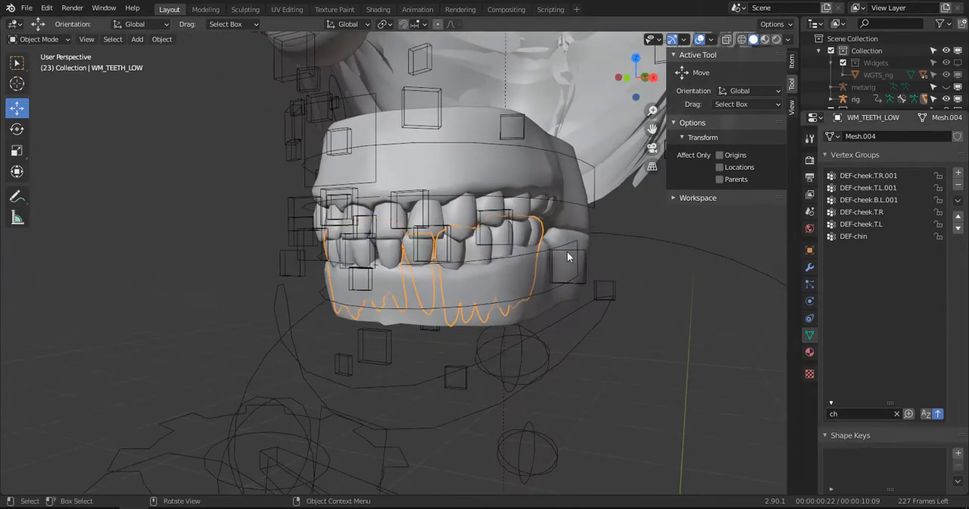
pyautogui.click(49, 41)
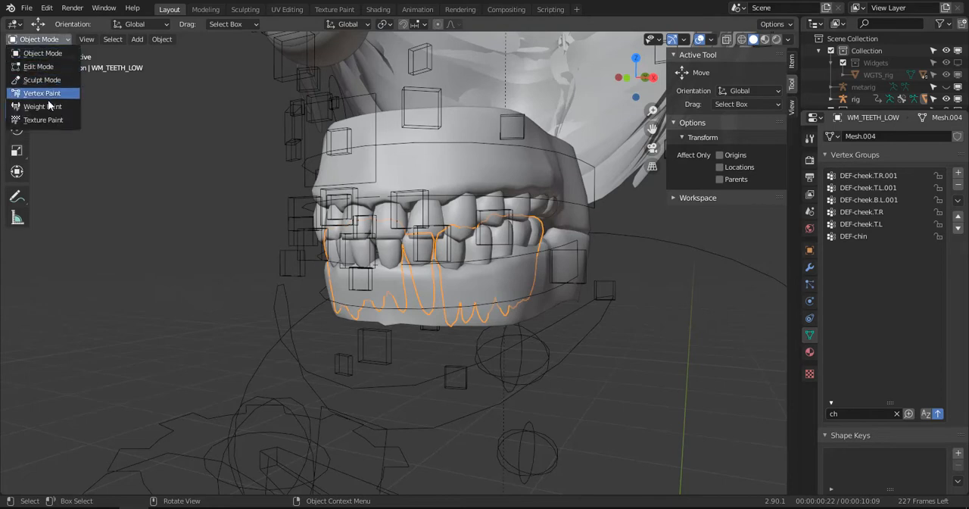
pyautogui.click(48, 100)
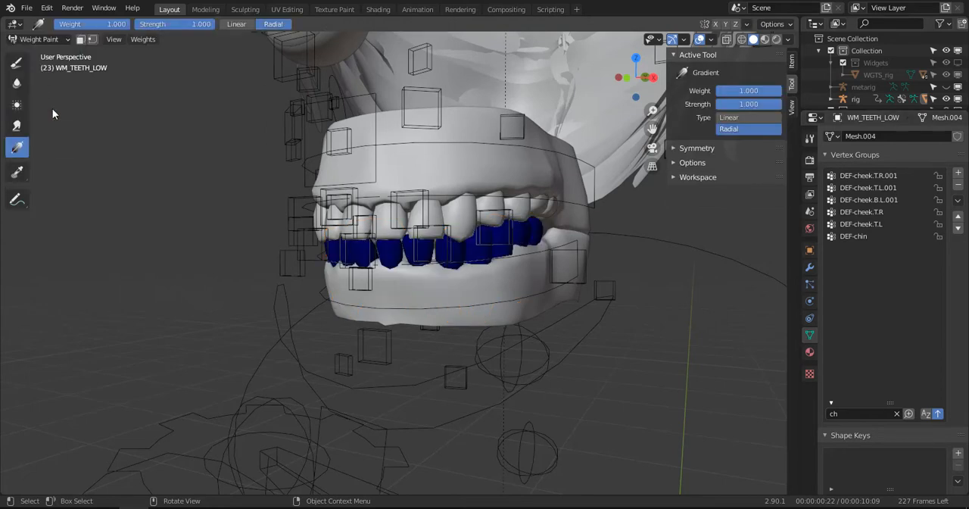
# - Clear the vertex group filter and check the lower teeth's weights for the brow, cheek and side jaw groups
pyautogui.click(898, 414)
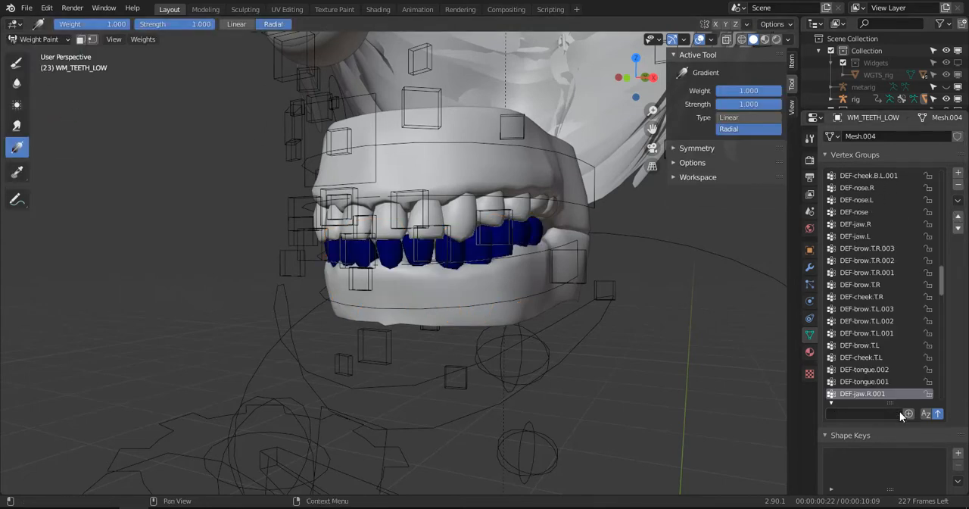
pyautogui.click(873, 285)
pyautogui.click(867, 310)
pyautogui.click(866, 345)
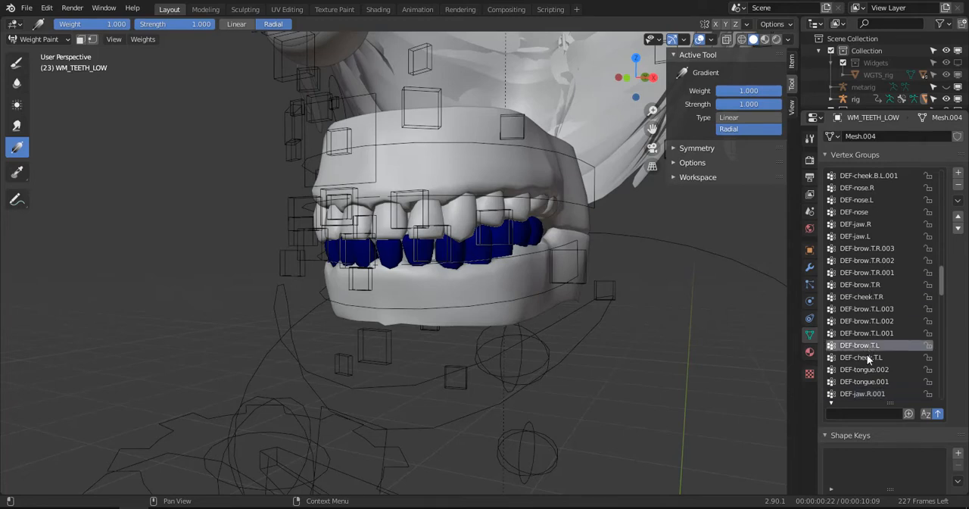
pyautogui.click(867, 357)
pyautogui.scroll(-5, 867, 384)
pyautogui.click(860, 334)
pyautogui.click(859, 345)
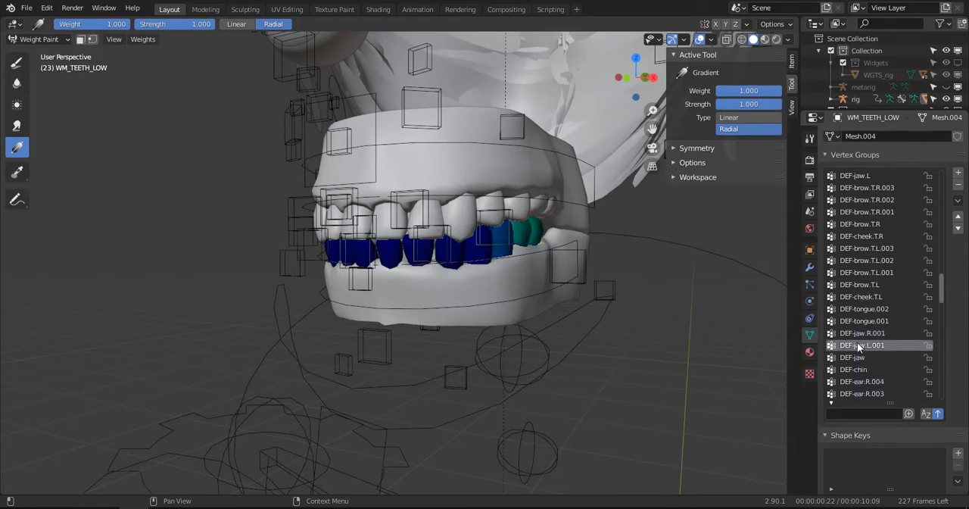
# - Assign the whole lower teeth mesh to the DEF-jaw vertex group with a weight of 1.000
pyautogui.click(860, 358)
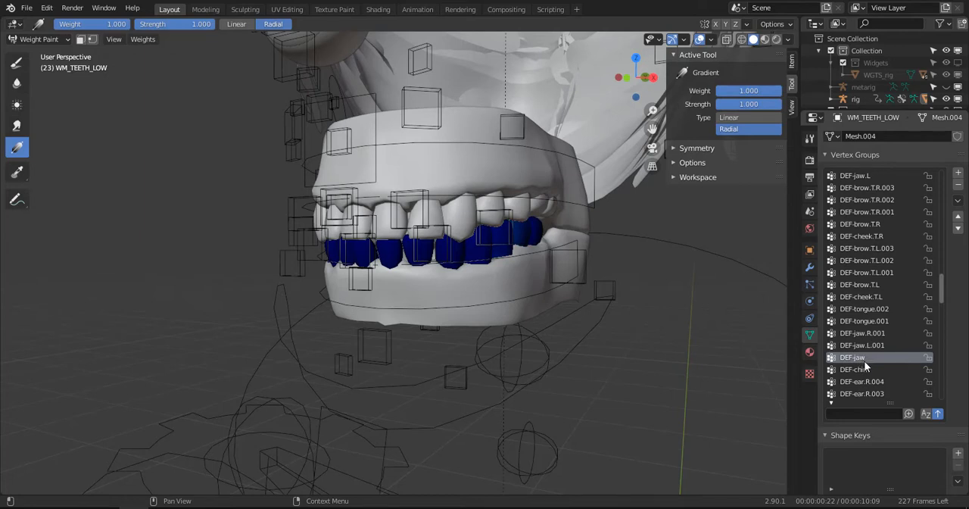
pyautogui.press('Tab')
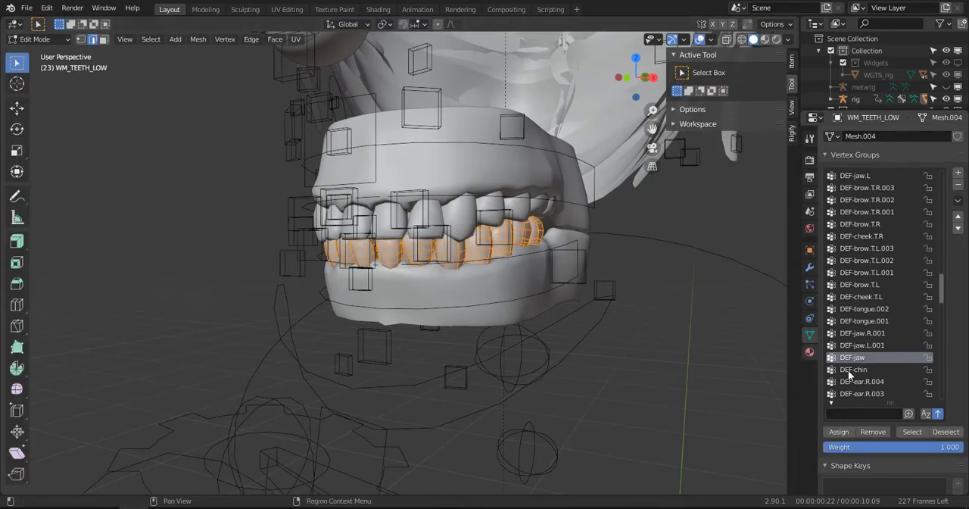
pyautogui.click(841, 430)
pyautogui.press('Tab')
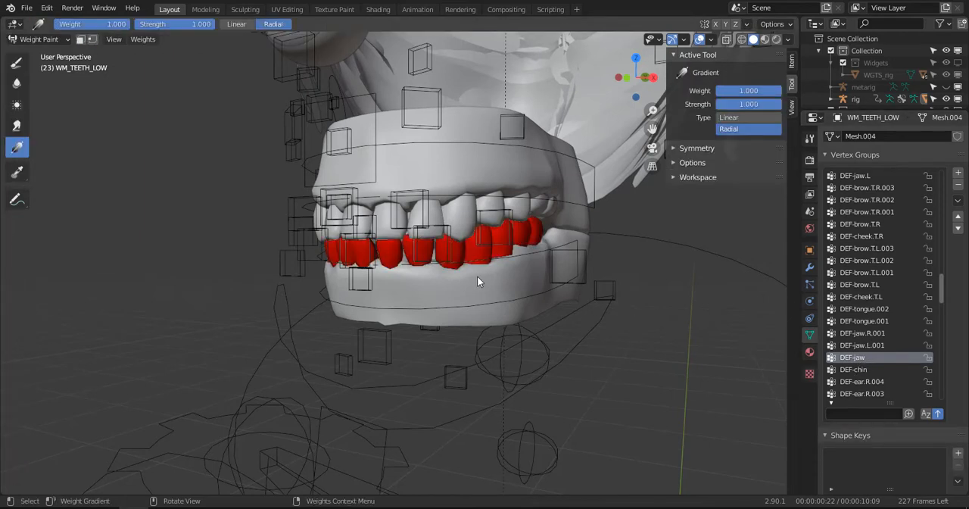
# - Inspect the lower teeth's DEF-chin and DEF-cheek.T.L weights from below and switch to the Draw brush
pyautogui.click(861, 370)
pyautogui.moveTo(458, 305); pyautogui.dragTo(444, 281, button='middle')
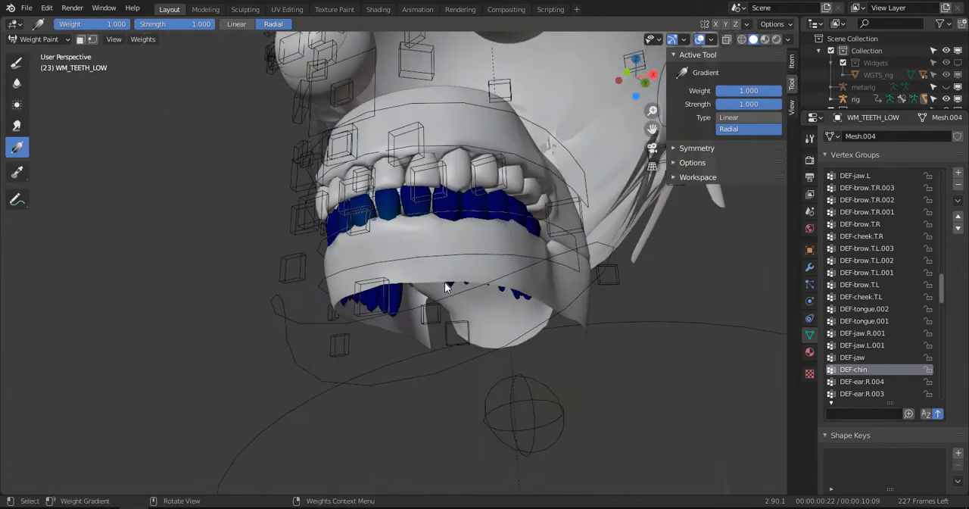
pyautogui.click(861, 296)
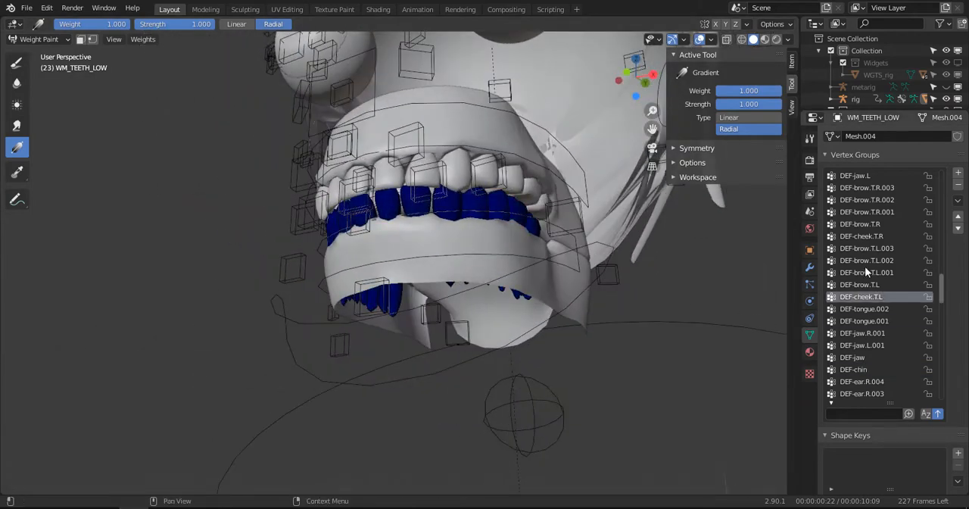
pyautogui.moveTo(421, 308); pyautogui.dragTo(420, 306, button='middle')
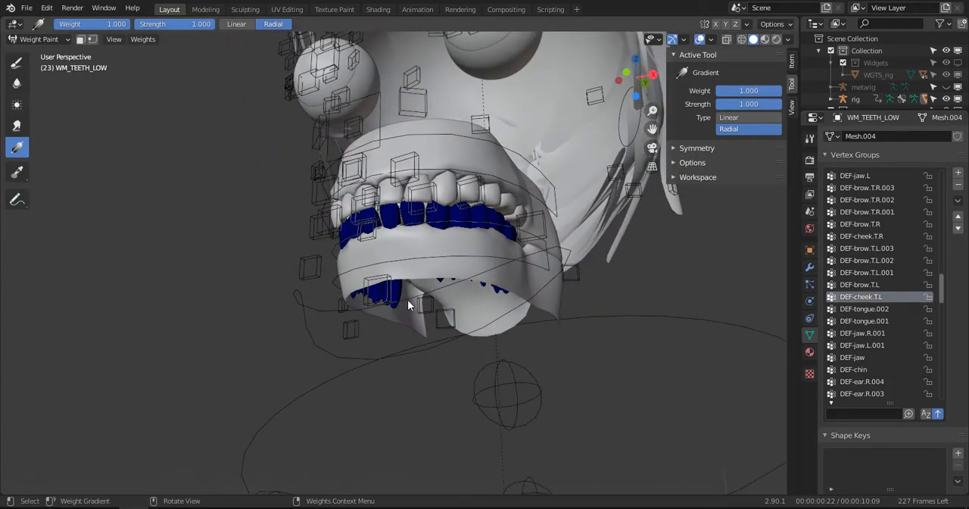
pyautogui.moveTo(306, 318)
pyautogui.mouseDown()
pyautogui.moveTo(296, 311)
pyautogui.moveTo(303, 306)
pyautogui.mouseUp()
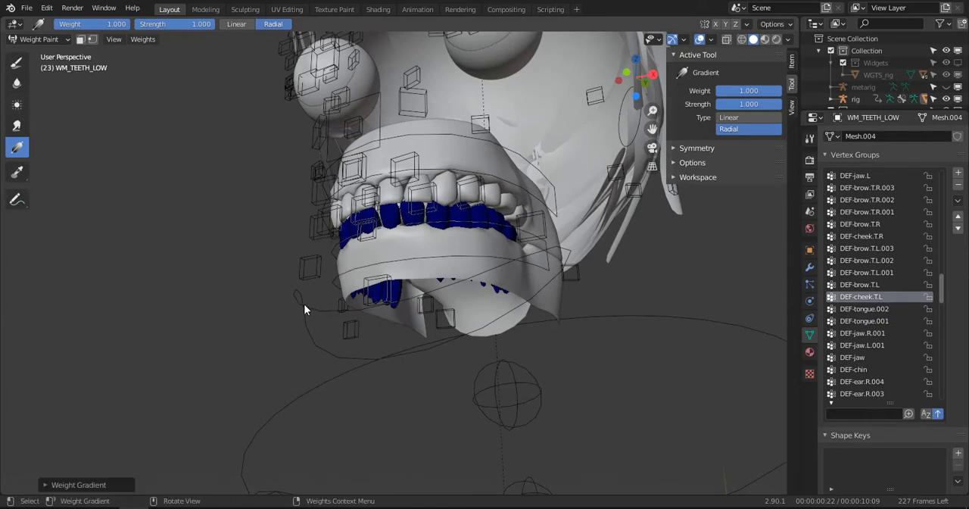
pyautogui.click(24, 61)
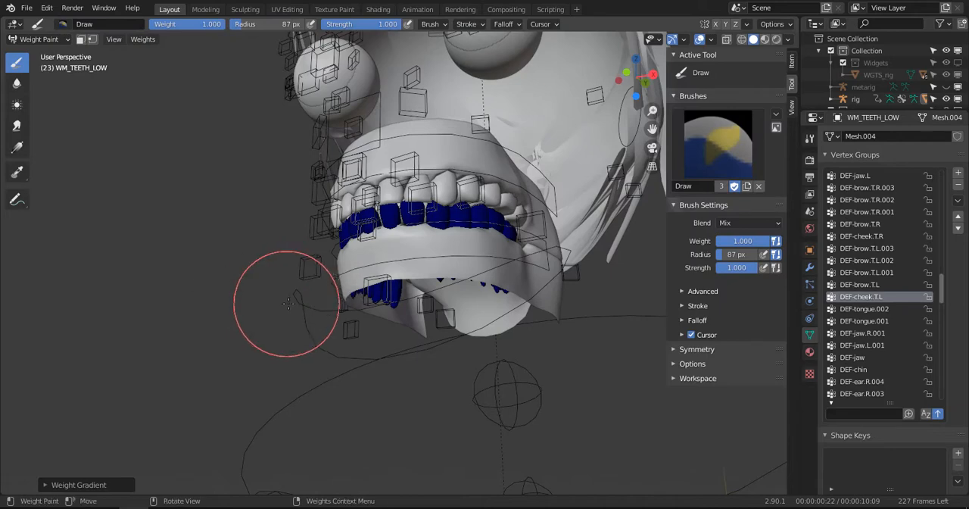
# - Put the rig back in Pose Mode and rotate jaw_master open in side view to check the lower teeth
pyautogui.hotkey('ctrl', 'Tab')
pyautogui.click(239, 294)
pyautogui.click(313, 301)
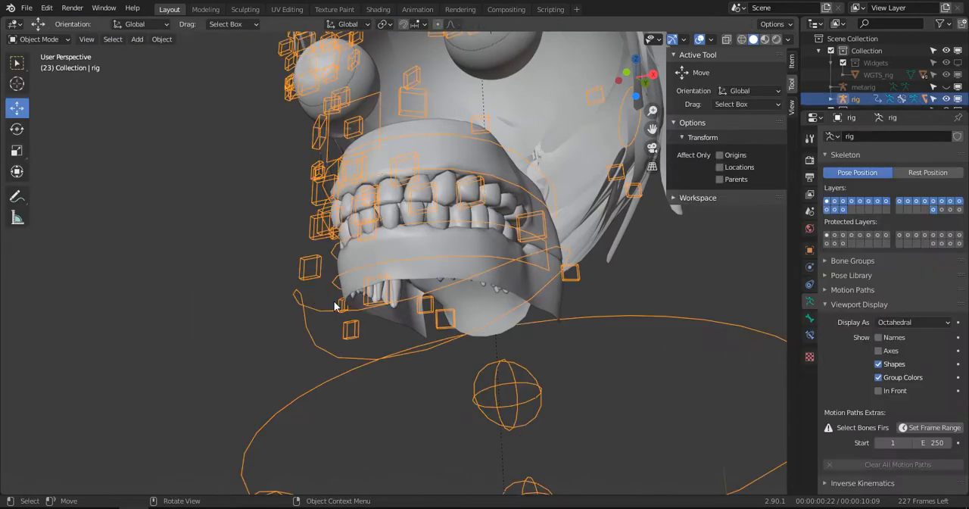
pyautogui.hotkey('ctrl', 'Tab')
pyautogui.press('KP_3')
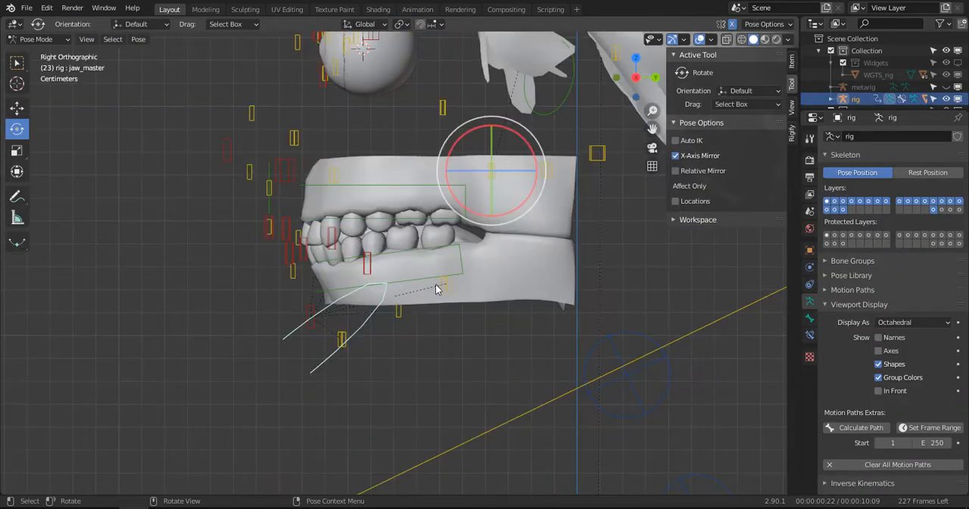
pyautogui.press('r')
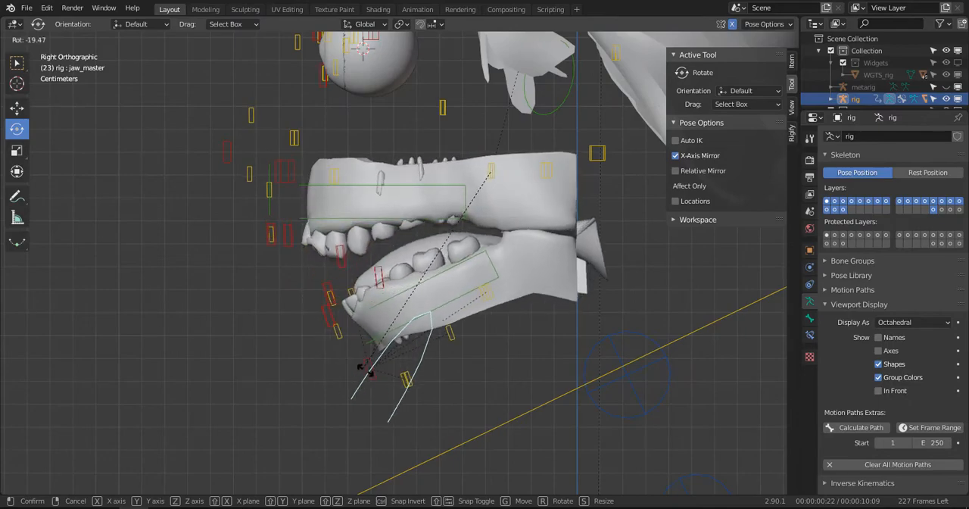
pyautogui.click(349, 356)
pyautogui.moveTo(348, 356); pyautogui.dragTo(390, 331, button='middle')
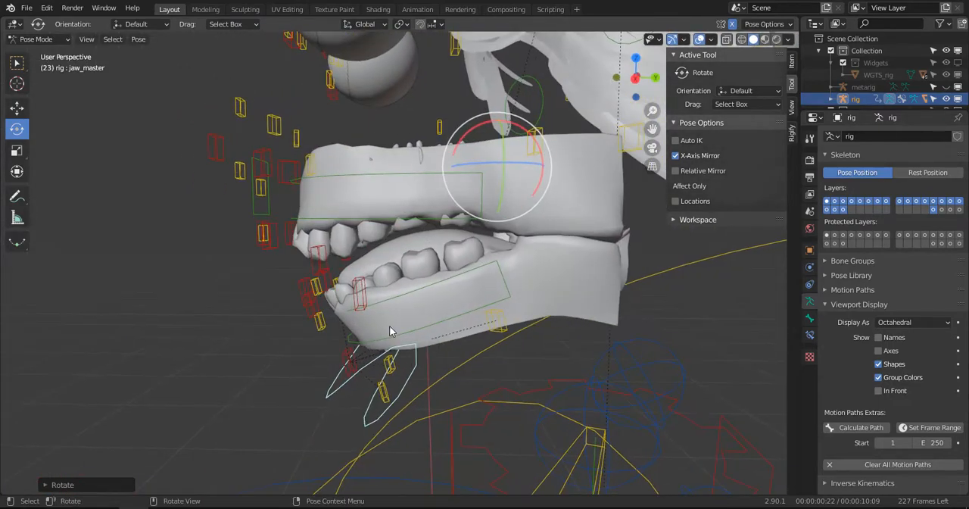
# - Try rotating jaw_master further open in side view, inspect the lower teeth and gum, and undo this rotation
pyautogui.press('KP_3')
pyautogui.press('r')
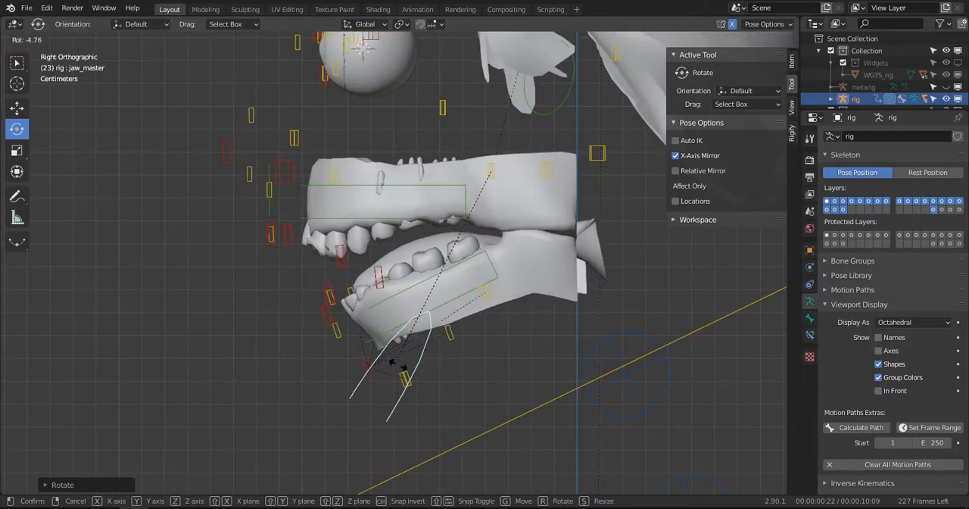
pyautogui.click(397, 363)
pyautogui.moveTo(397, 363); pyautogui.dragTo(476, 339, button='middle')
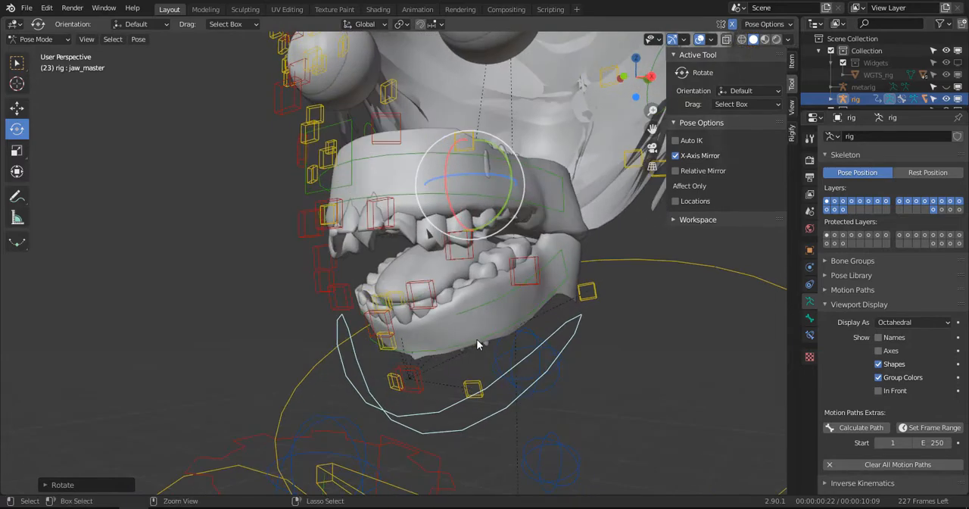
pyautogui.hotkey('ctrl', 'z')
# - Clear the rotation of all the rig's pose bones, leaving every bone deselected
pyautogui.press('a')
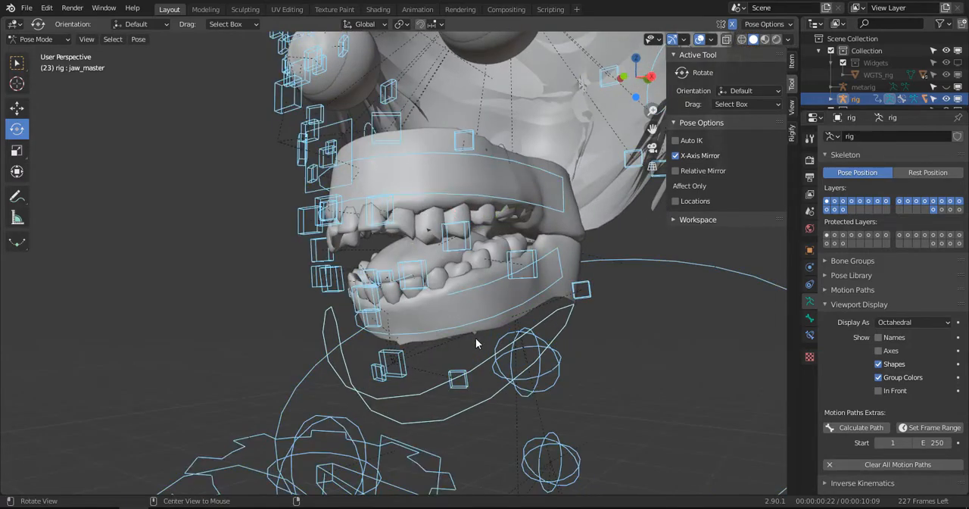
pyautogui.hotkey('alt', 'r')
pyautogui.hotkey('alt', 'a')
# - Select the upper teeth in Object Mode and unlock all of their vertex groups
pyautogui.moveTo(225, 197); pyautogui.dragTo(218, 225, button='middle')
pyautogui.hotkey('ctrl', 'Tab')
pyautogui.click(369, 246)
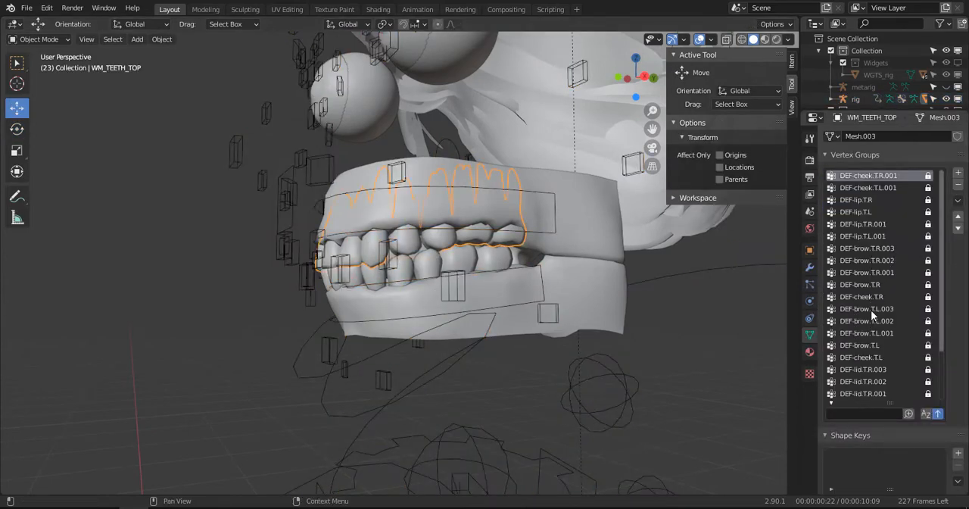
pyautogui.scroll(-5, 878, 384)
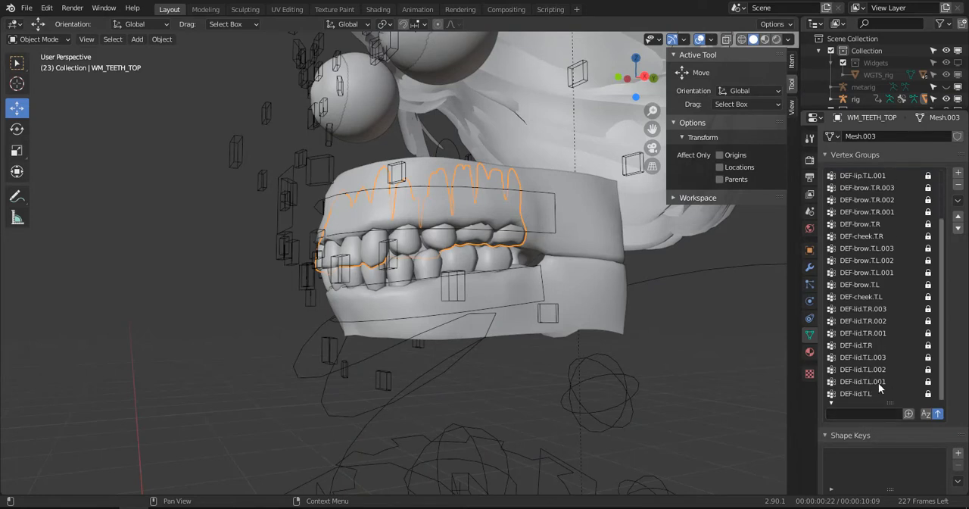
pyautogui.moveTo(929, 187); pyautogui.dragTo(939, 389)
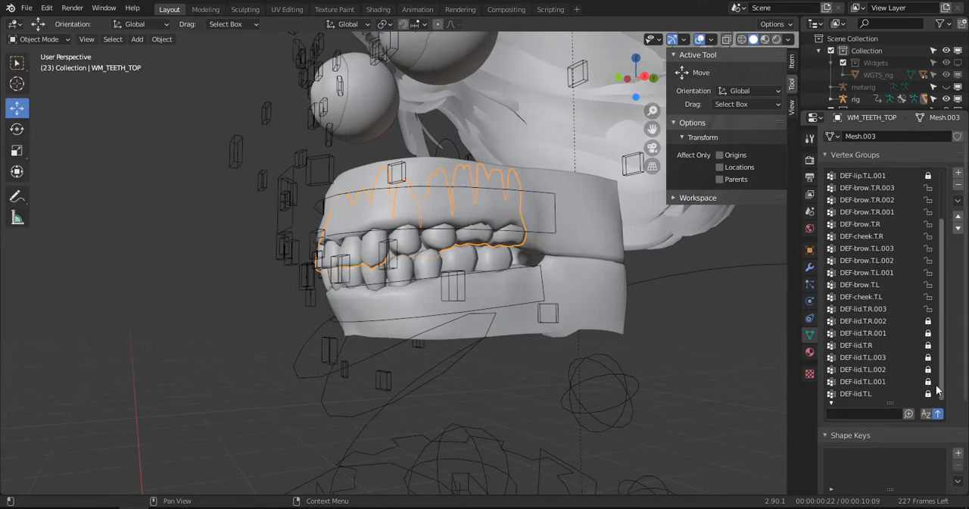
pyautogui.scroll(5, 937, 230)
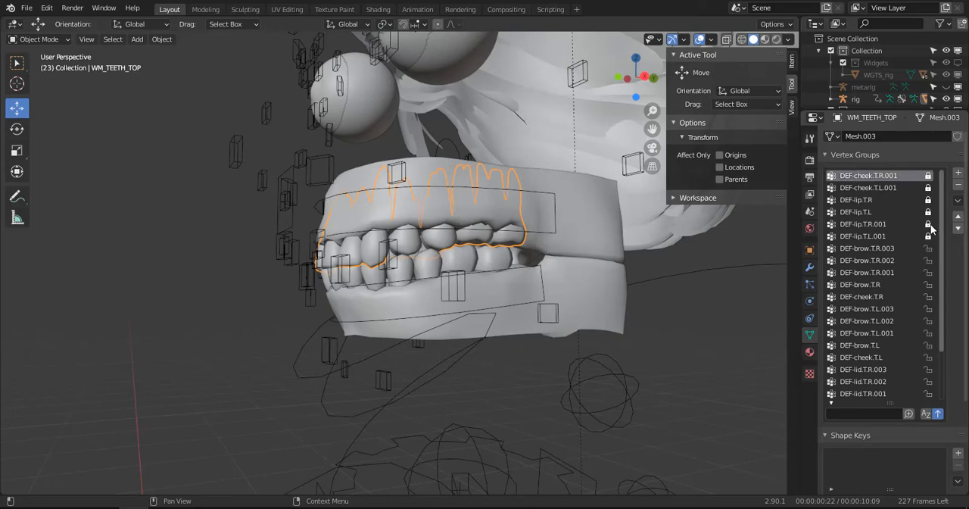
# - Put the rig back in Pose Mode and rotate jaw_master open by about -27° in the right side view
pyautogui.click(332, 380)
pyautogui.hotkey('ctrl', 'Tab')
pyautogui.click(333, 383)
pyautogui.press('KP_3')
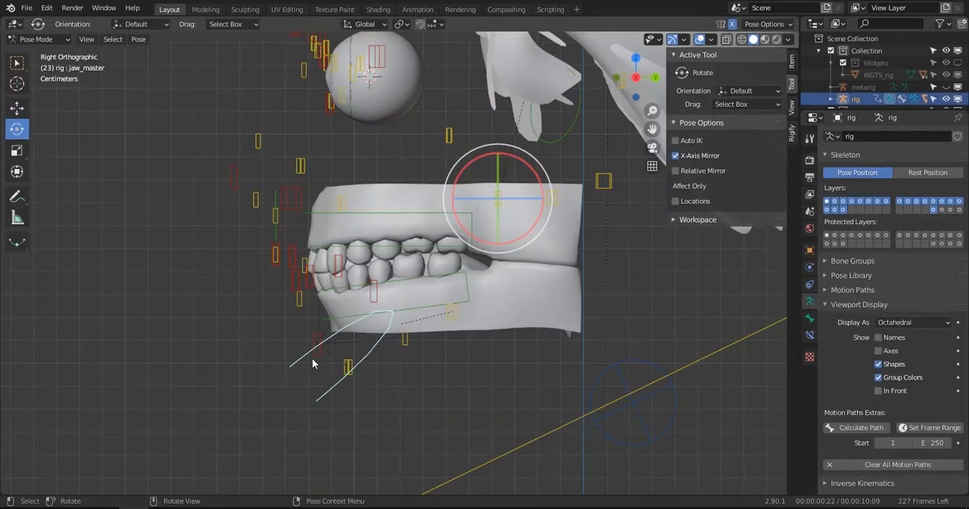
pyautogui.press('r')
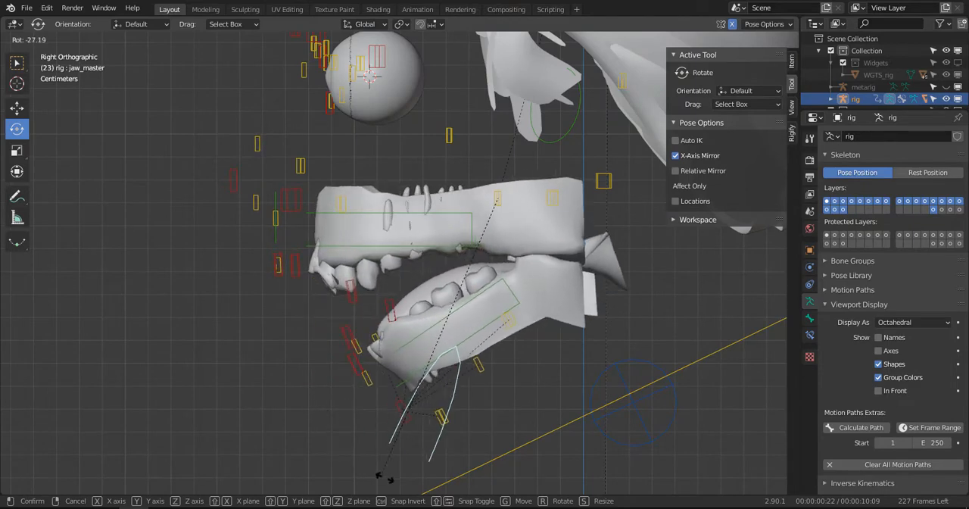
pyautogui.click(389, 482)
pyautogui.moveTo(390, 482); pyautogui.dragTo(466, 377, button='middle')
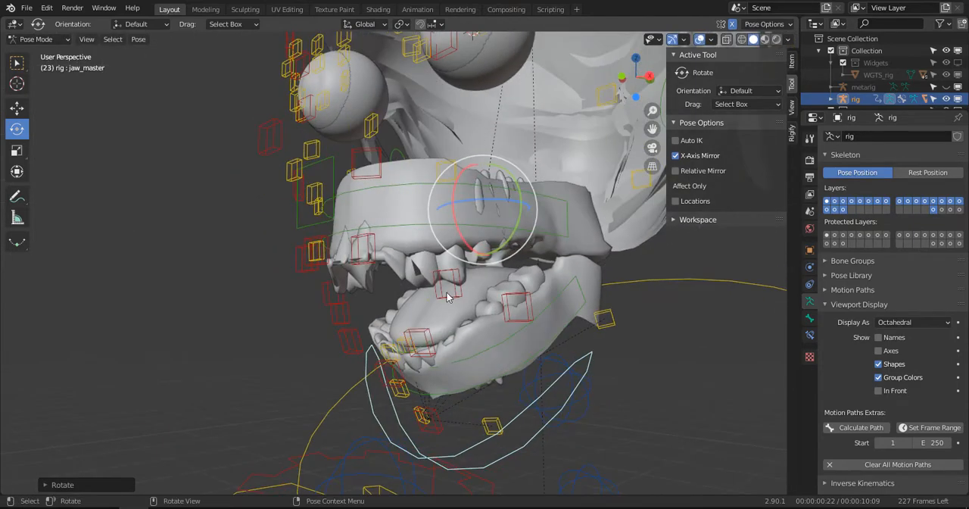
# - Filter the upper teeth's vertex groups by "lip" and remove DEF-lip.T.R, DEF-lip.T.L, DEF-lip.T.R.001 and DEF-lip.T.L.001
pyautogui.hotkey('ctrl', 'Tab')
pyautogui.click(430, 271)
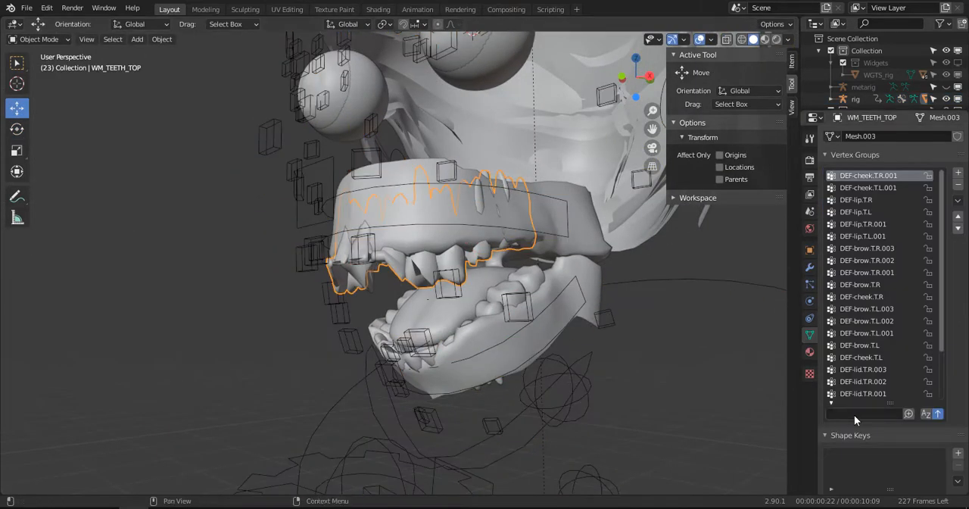
pyautogui.click(854, 414)
pyautogui.write('lip')
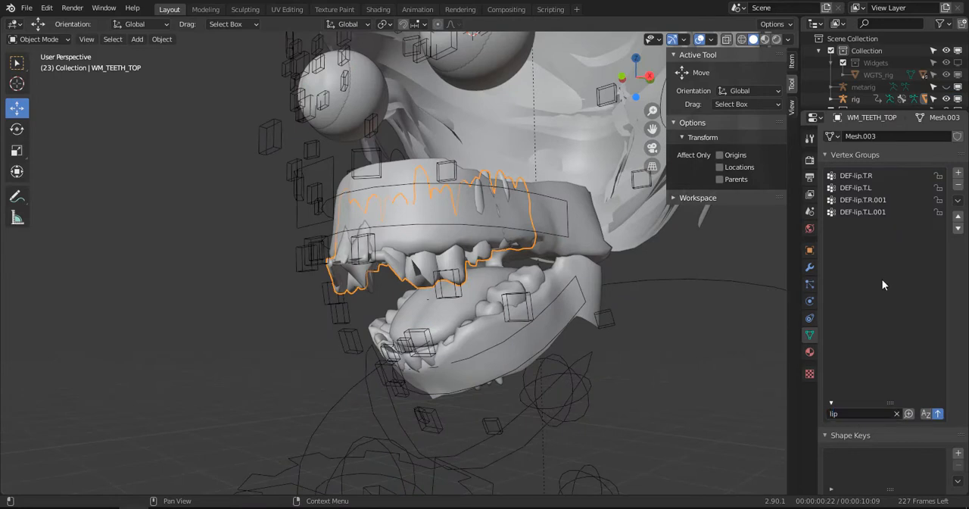
pyautogui.click(851, 175)
pyautogui.click(958, 185)
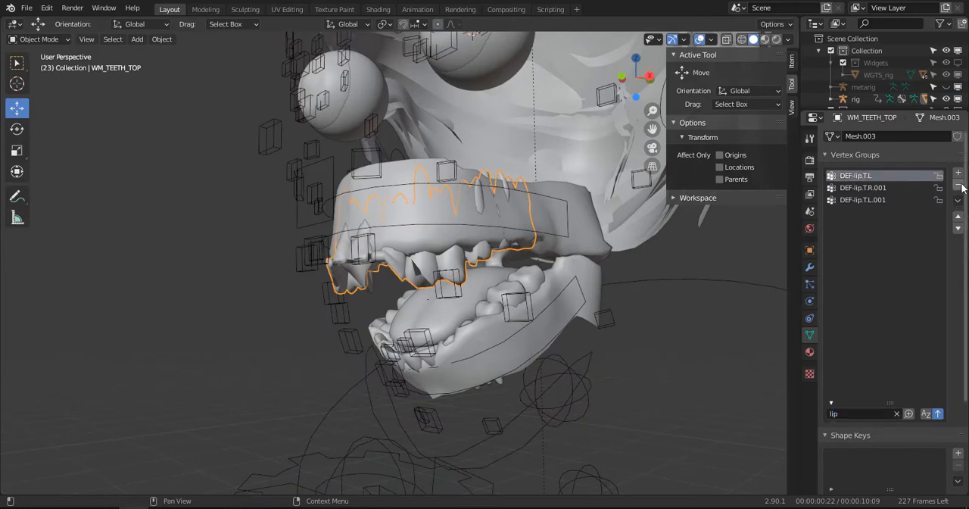
pyautogui.click(961, 185)
pyautogui.click(960, 186)
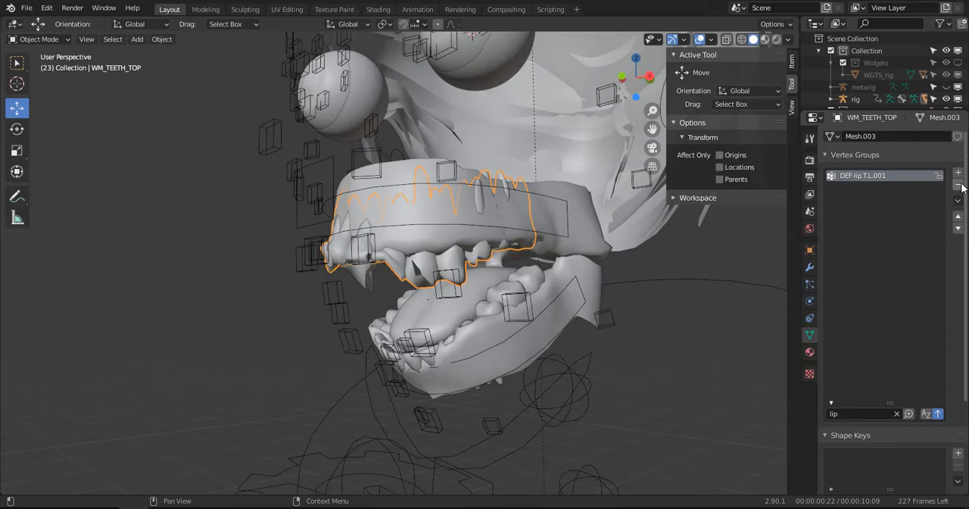
pyautogui.click(960, 186)
# - Replace the vertex group filter on the upper teeth with "ch"
pyautogui.moveTo(480, 337)
pyautogui.mouseDown(button='middle')
pyautogui.moveTo(556, 323)
pyautogui.moveTo(592, 287)
pyautogui.moveTo(554, 267)
pyautogui.moveTo(476, 321)
pyautogui.mouseUp(button='middle')
pyautogui.scroll(2, 461, 324)
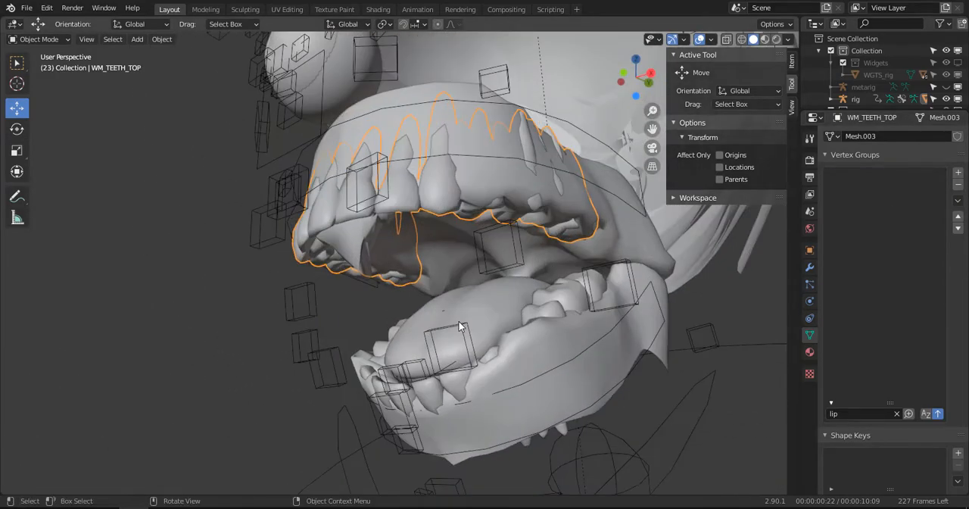
pyautogui.moveTo(423, 292); pyautogui.dragTo(458, 284, button='middle')
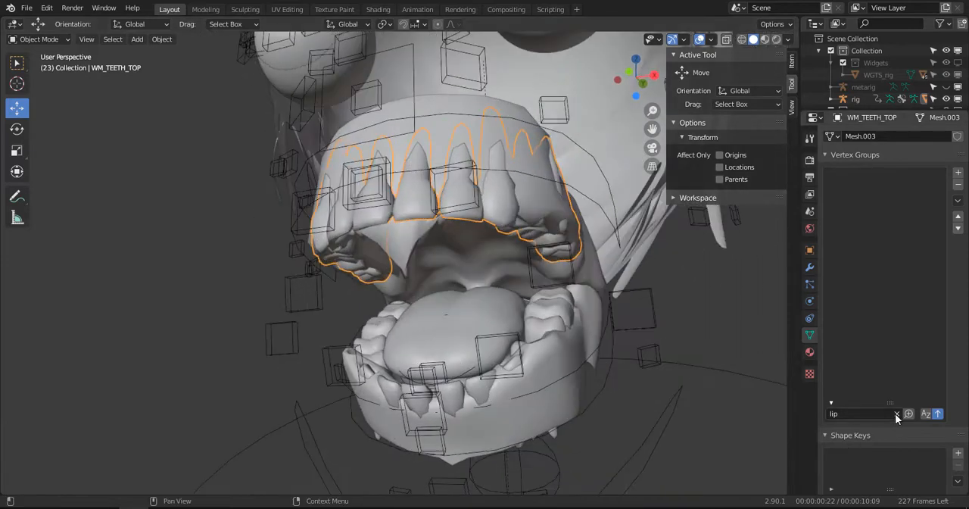
pyautogui.click(896, 413)
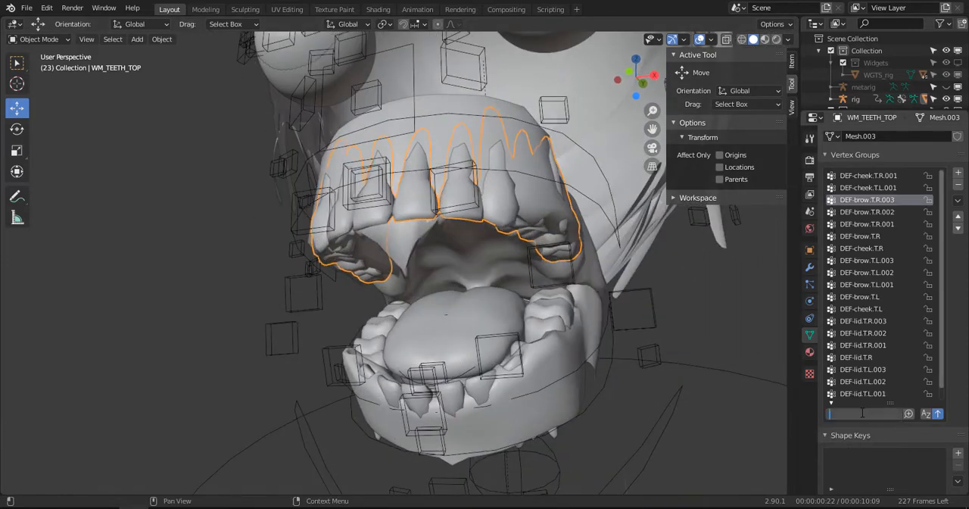
pyautogui.write('c')
pyautogui.press('BackSpace')
pyautogui.write('i')
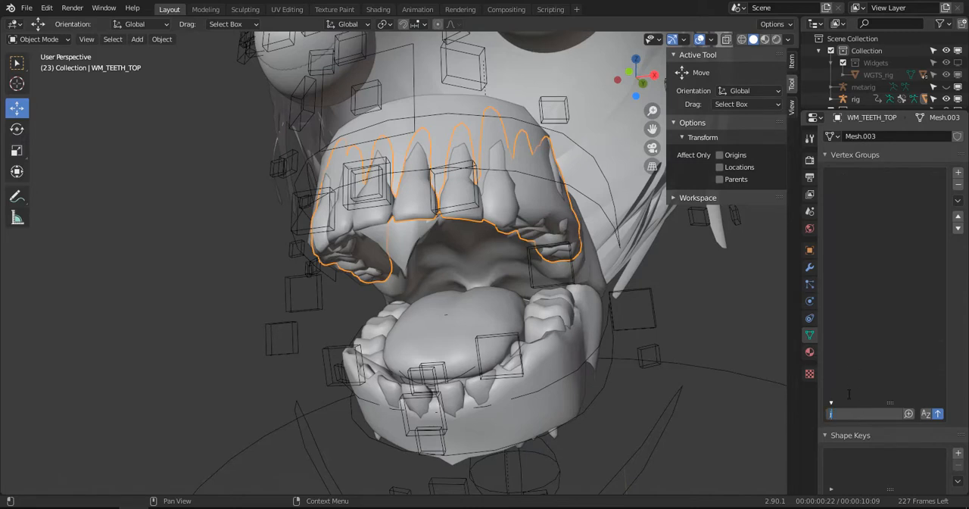
pyautogui.press('BackSpace')
pyautogui.press('BackSpace')
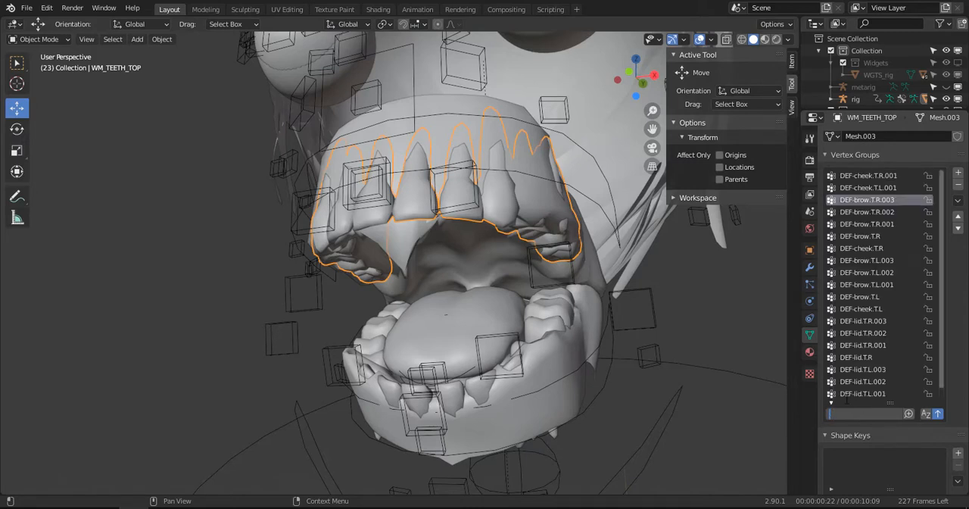
pyautogui.write('ch')
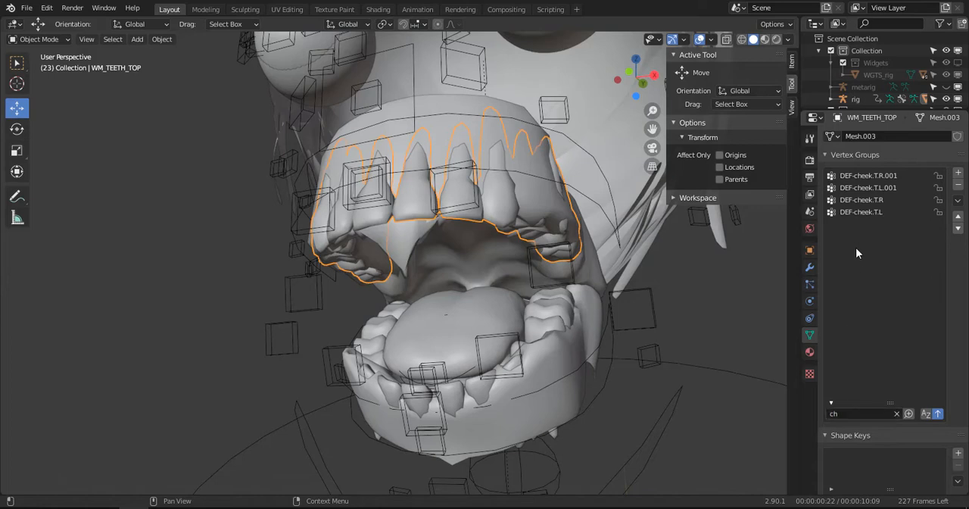
# - Examine the upper teeth's DEF-cheek.T.R.001, DEF-cheek.T.L.001 and DEF-cheek.T.R weights in Weight Paint mode
pyautogui.click(872, 183)
pyautogui.click(882, 177)
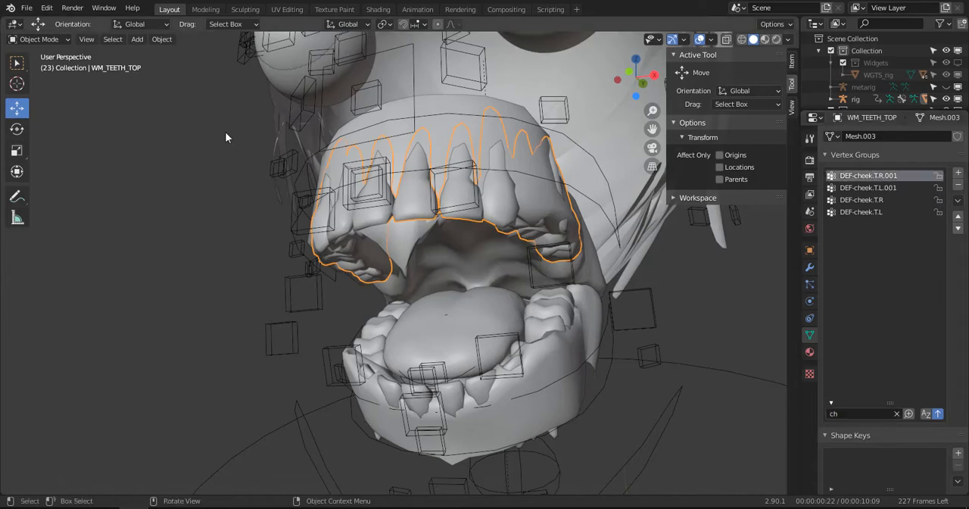
pyautogui.click(44, 38)
pyautogui.click(53, 109)
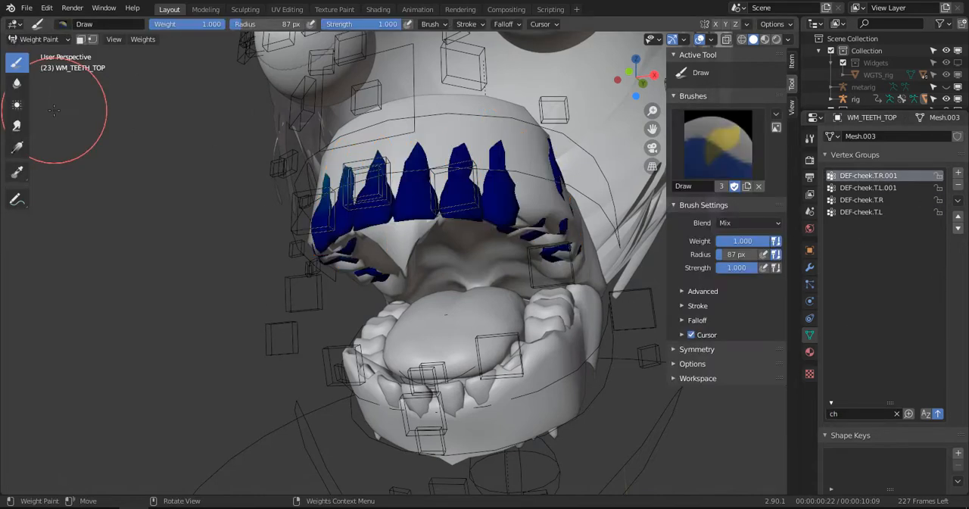
pyautogui.click(869, 189)
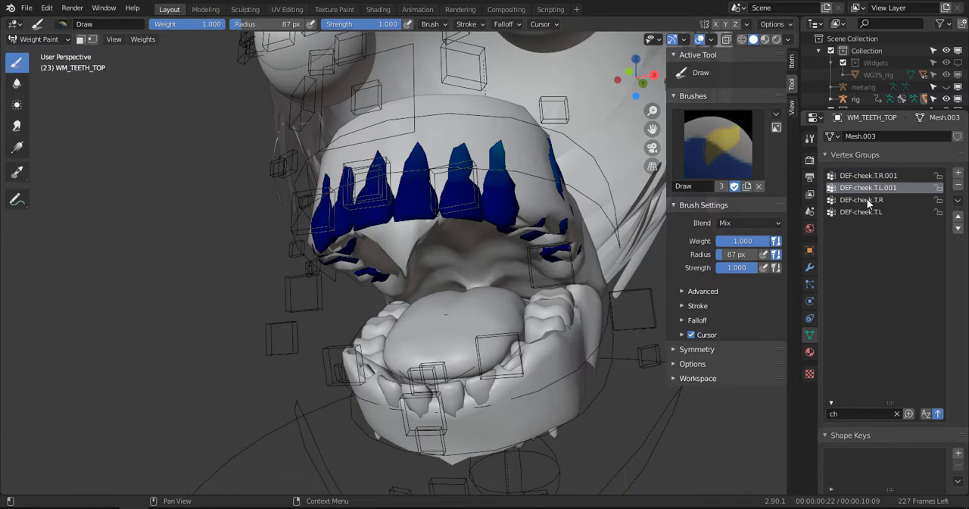
pyautogui.click(868, 199)
# - Remove the four DEF-cheek vertex groups from the upper teeth
pyautogui.click(864, 209)
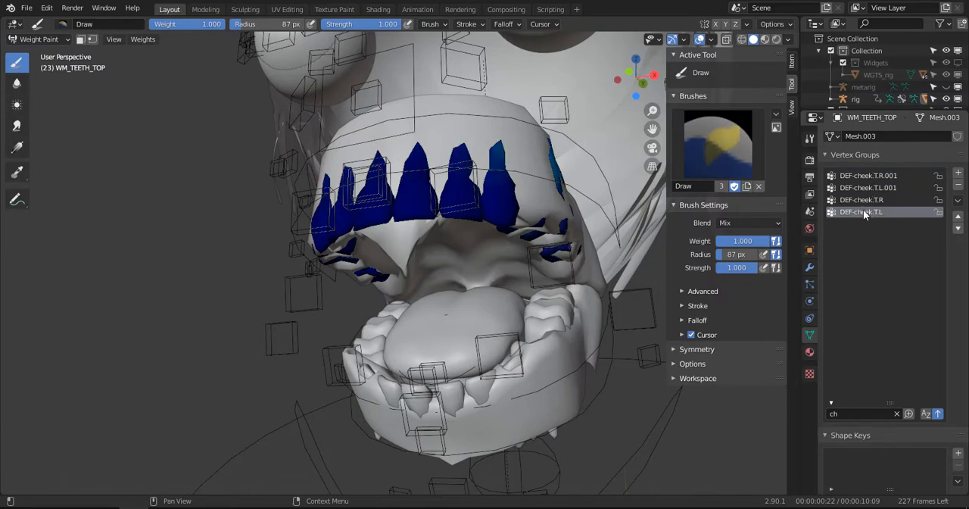
pyautogui.click(959, 186)
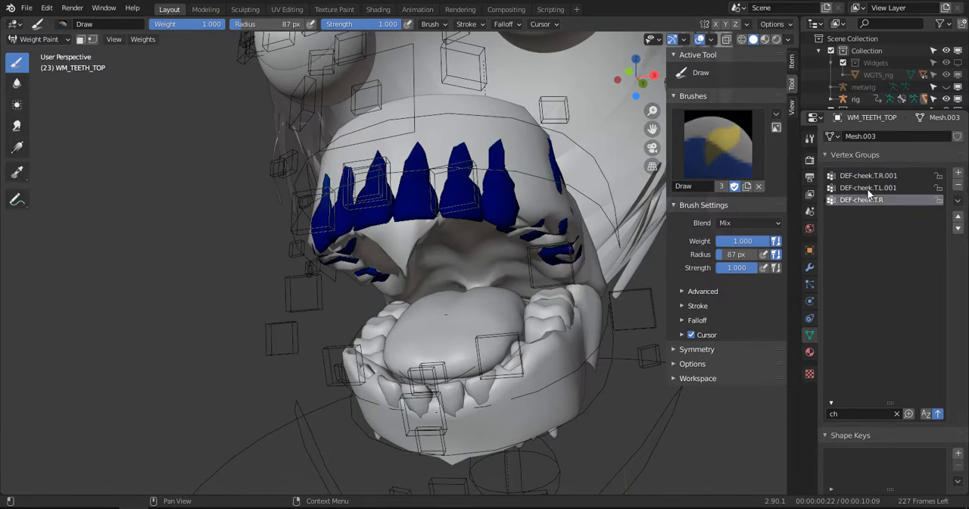
pyautogui.click(876, 175)
pyautogui.click(959, 186)
pyautogui.click(959, 186)
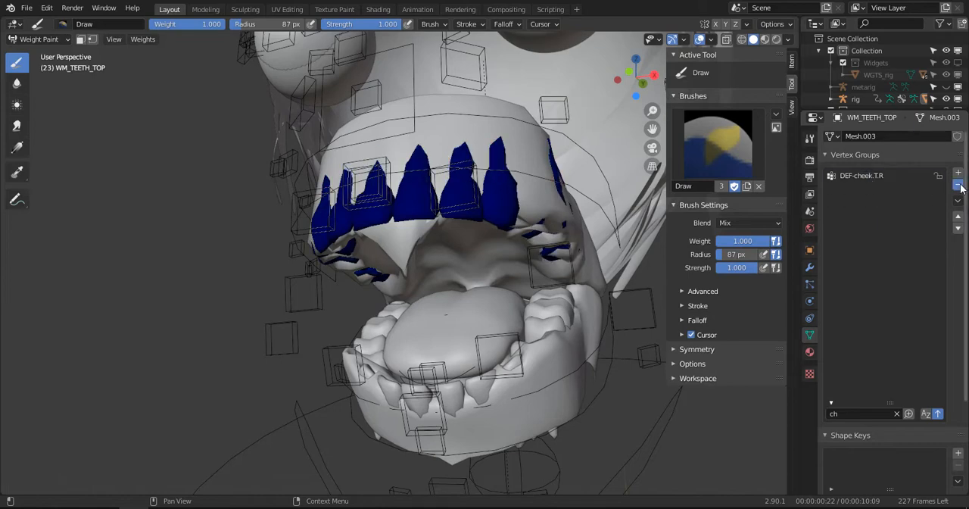
pyautogui.click(872, 176)
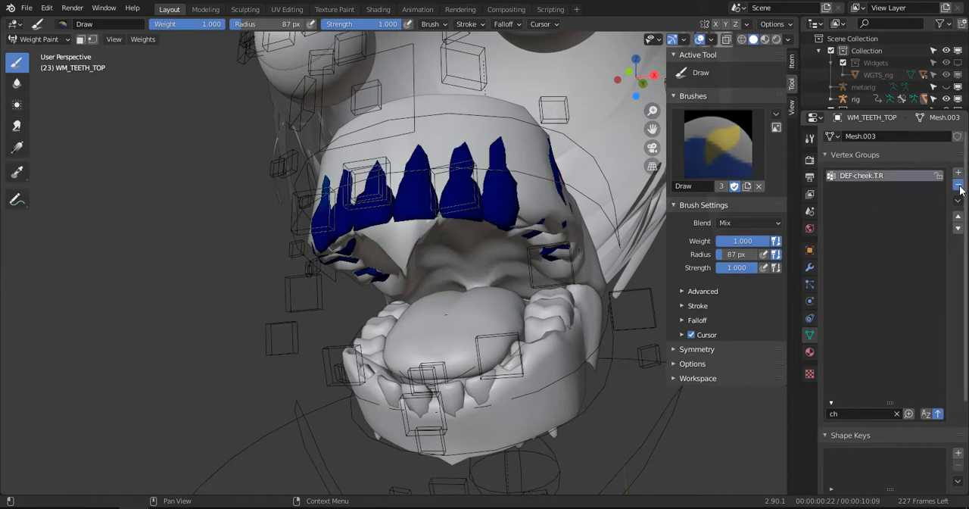
pyautogui.click(959, 186)
pyautogui.moveTo(498, 281); pyautogui.dragTo(443, 256, button='middle')
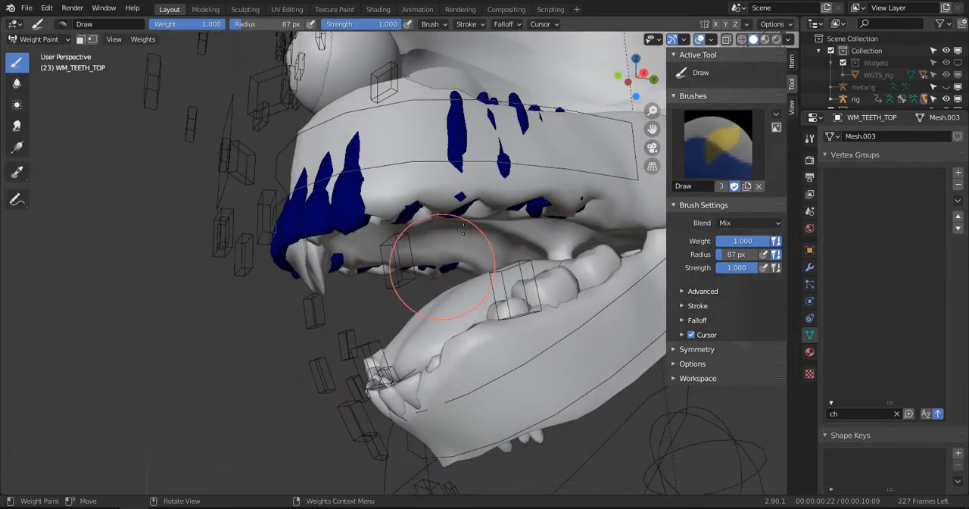
# - Clear the vertex group filter and view the upper teeth's DEF-brow.T.R.001 weights in Wireframe shading
pyautogui.click(898, 414)
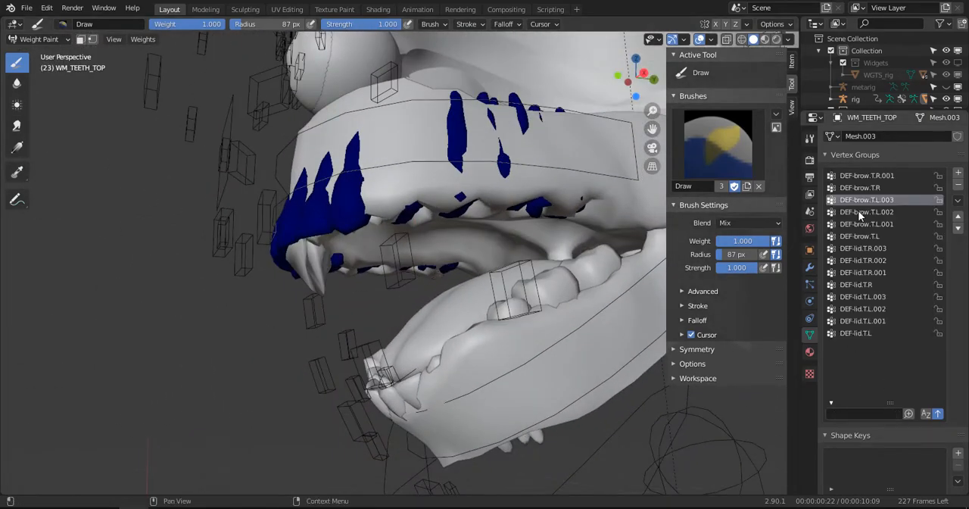
pyautogui.click(863, 175)
pyautogui.press('z')
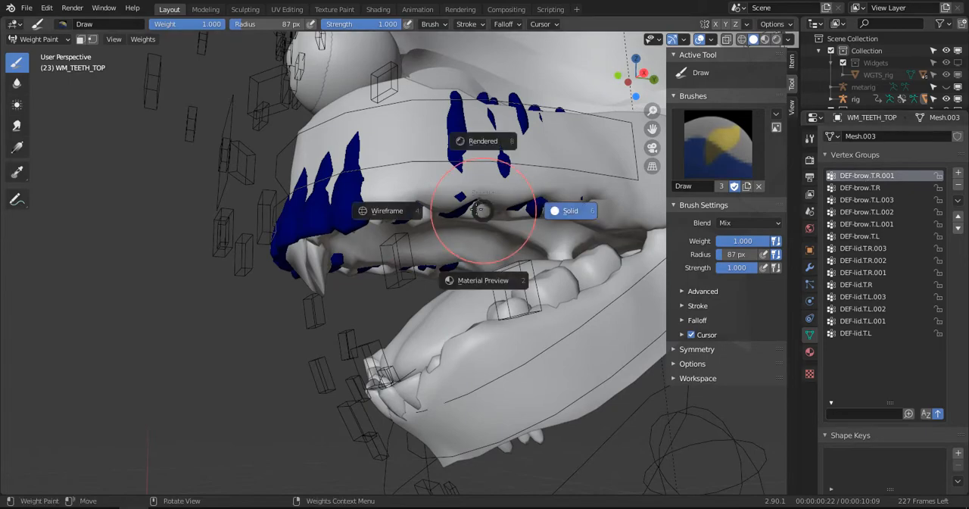
pyautogui.click(413, 213)
pyautogui.moveTo(588, 229); pyautogui.dragTo(610, 254, button='middle')
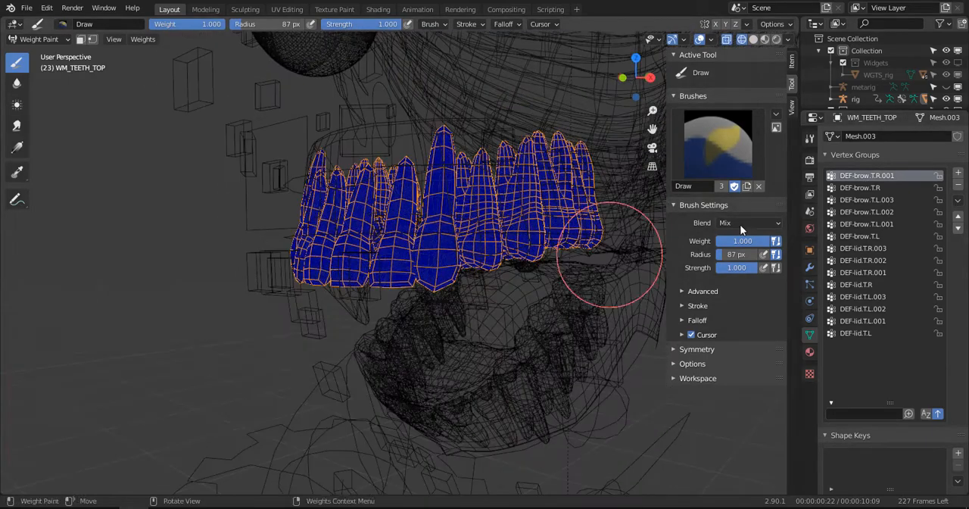
# - Examine the upper teeth's weights for each remaining DEF-brow and DEF-lid vertex group, through to DEF-lid.T.L
pyautogui.click(868, 191)
pyautogui.click(863, 201)
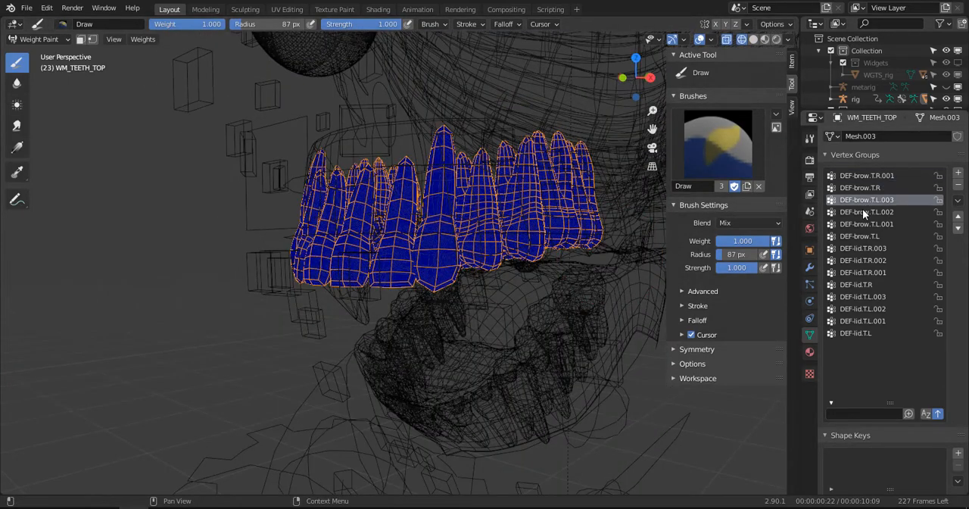
pyautogui.click(864, 211)
pyautogui.click(864, 224)
pyautogui.click(865, 237)
pyautogui.click(864, 248)
pyautogui.click(862, 261)
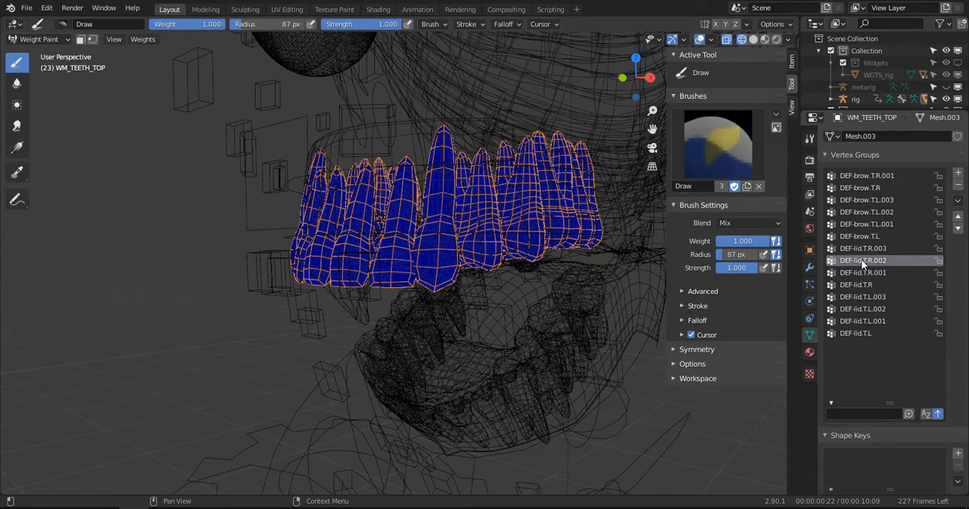
pyautogui.click(861, 272)
pyautogui.click(861, 286)
pyautogui.click(862, 298)
pyautogui.click(862, 310)
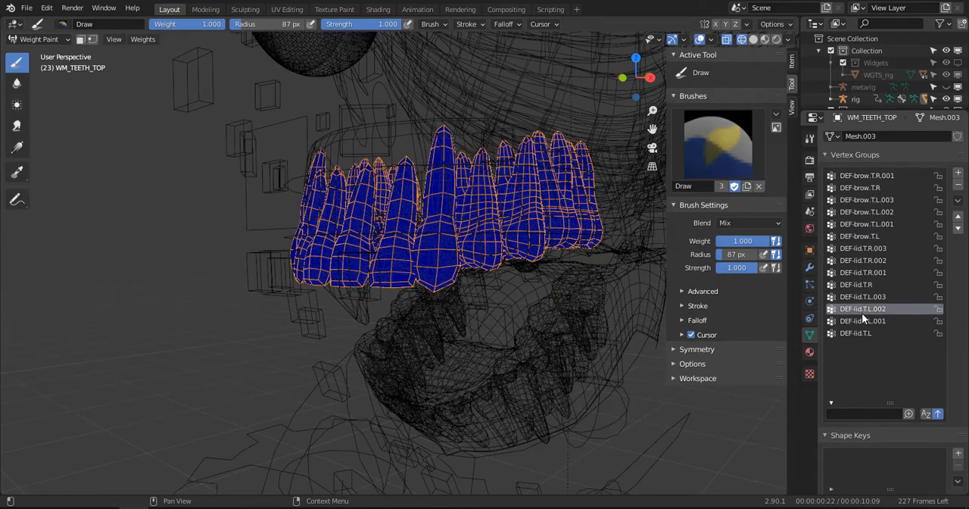
pyautogui.click(862, 322)
pyautogui.click(859, 333)
pyautogui.moveTo(470, 318)
pyautogui.mouseDown(button='middle')
pyautogui.moveTo(424, 288)
pyautogui.moveTo(473, 333)
pyautogui.moveTo(479, 327)
pyautogui.mouseUp(button='middle')
pyautogui.moveTo(474, 217)
pyautogui.mouseDown(button='middle')
pyautogui.moveTo(478, 231)
pyautogui.moveTo(454, 218)
pyautogui.mouseUp(button='middle')
# - Switch the viewport to Solid shading, select the upper gums and put them in Weight Paint mode
pyautogui.hotkey('shift', 'z')
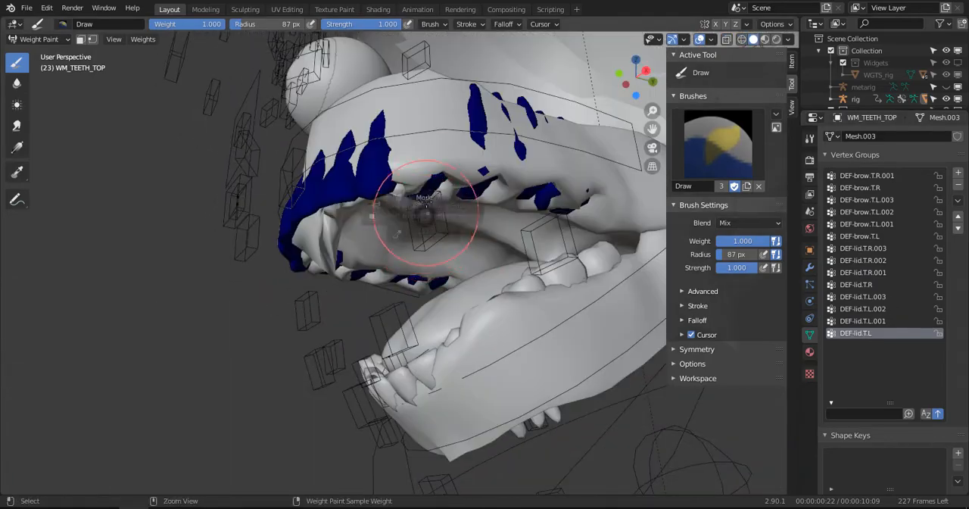
pyautogui.hotkey('ctrl', 'Tab')
pyautogui.hotkey('ctrl', 'Tab')
pyautogui.click(319, 174)
pyautogui.click(463, 155)
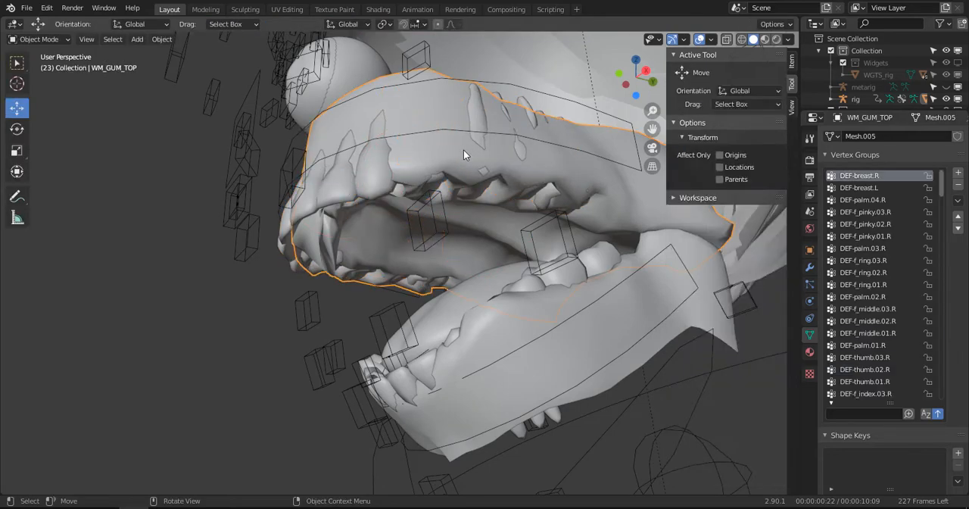
pyautogui.moveTo(473, 194)
pyautogui.mouseDown(button='middle')
pyautogui.moveTo(501, 236)
pyautogui.moveTo(483, 229)
pyautogui.mouseUp(button='middle')
pyautogui.hotkey('ctrl', 'Tab')
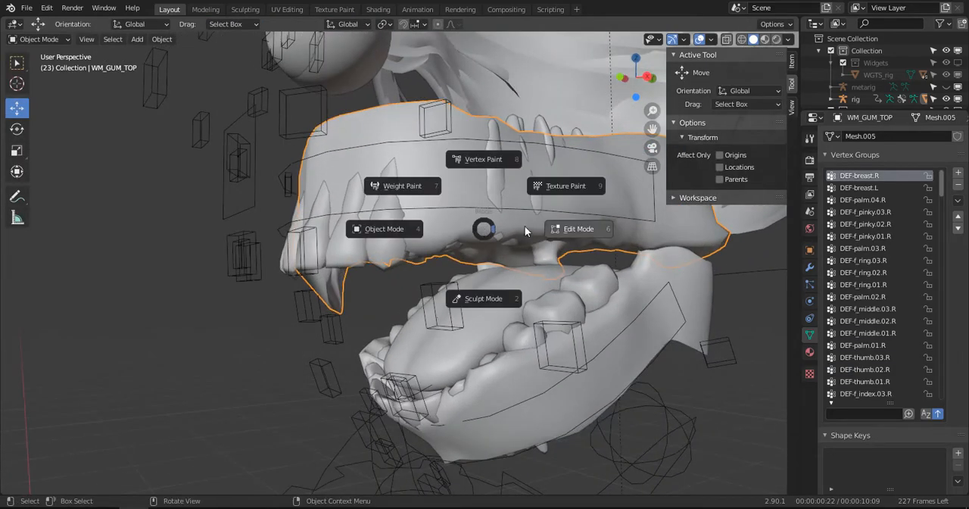
pyautogui.click(431, 190)
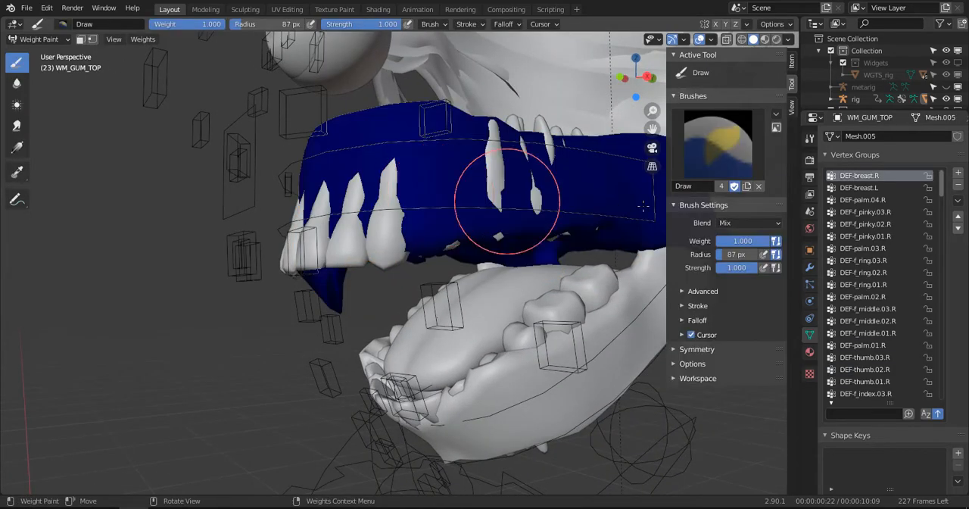
# - Filter the upper gums' vertex groups by "ch" and view the DEF-cheek weights from DEF-cheek.T.R.001 to DEF-cheek.B.L
pyautogui.click(872, 187)
pyautogui.click(868, 200)
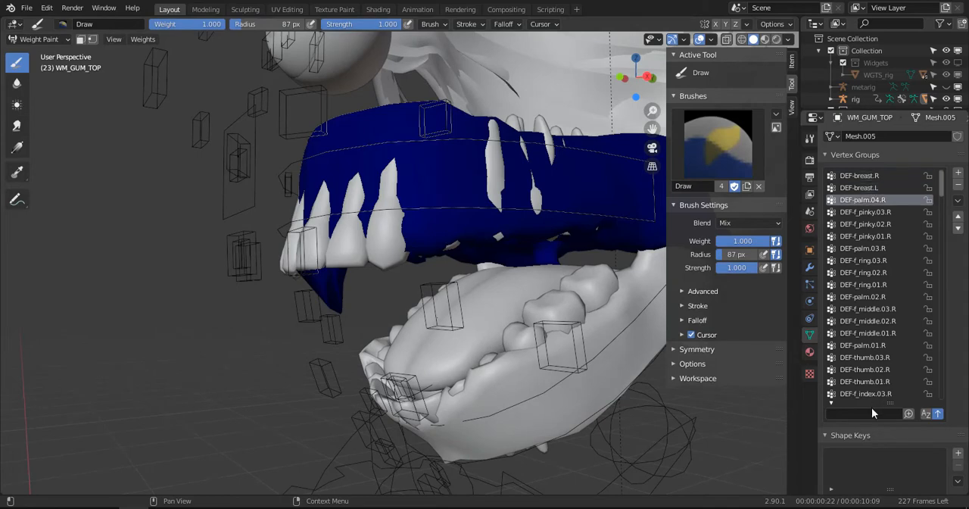
pyautogui.write('ch')
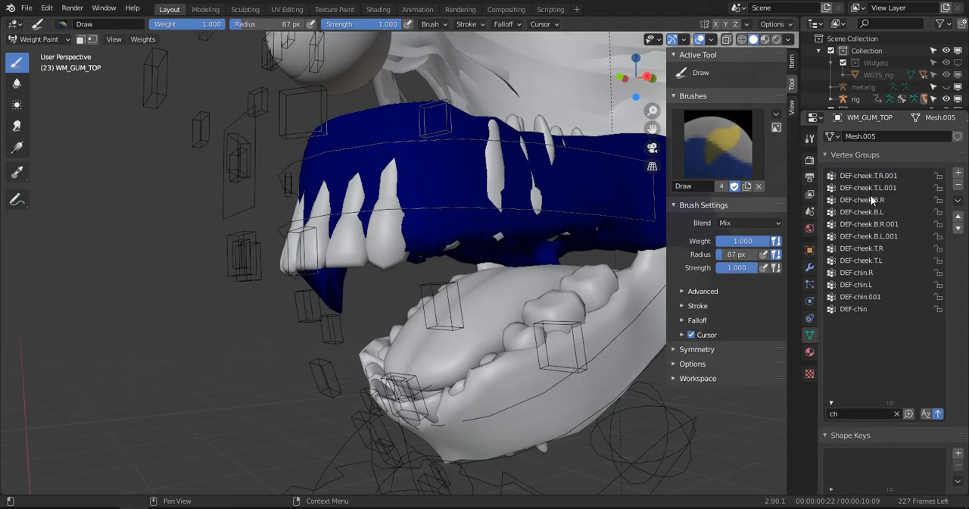
pyautogui.moveTo(497, 217); pyautogui.dragTo(587, 223, button='middle')
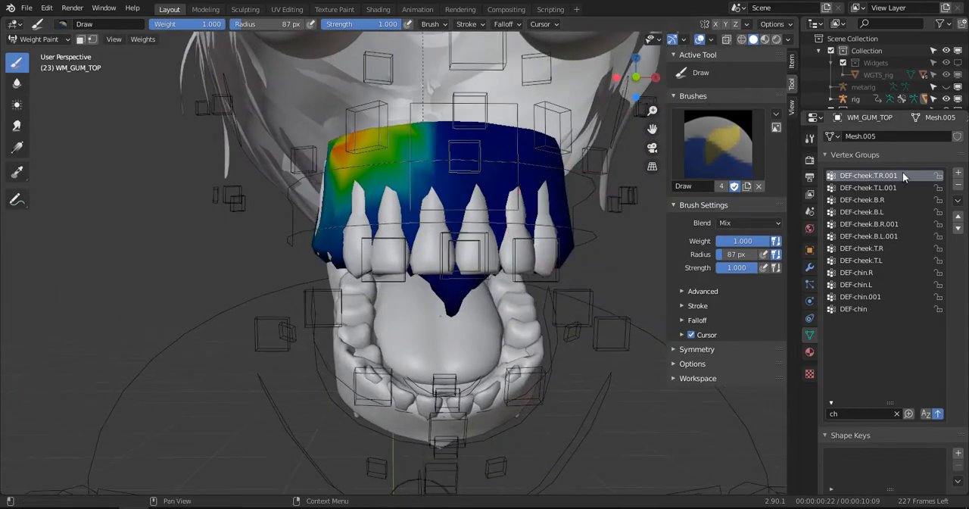
pyautogui.click(869, 191)
pyautogui.click(868, 209)
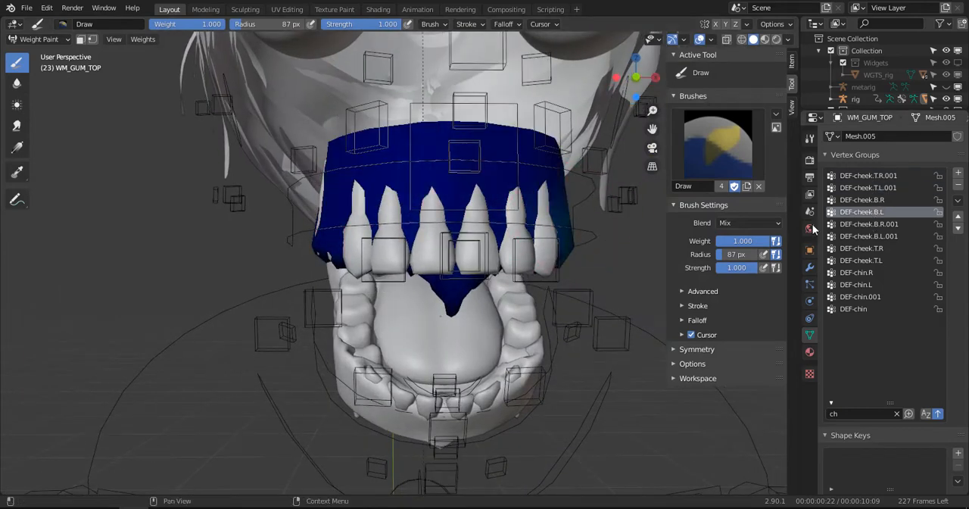
# - Examine the upper gums' weights for the groups from DEF-cheek.B.R.001 through DEF-chin.L
pyautogui.moveTo(605, 228); pyautogui.dragTo(487, 292, button='middle')
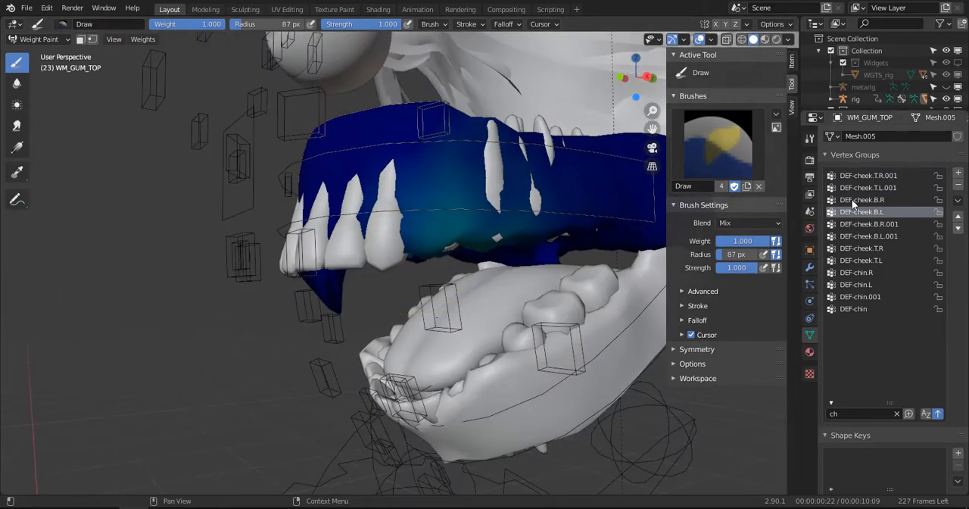
pyautogui.click(862, 225)
pyautogui.click(860, 236)
pyautogui.click(859, 249)
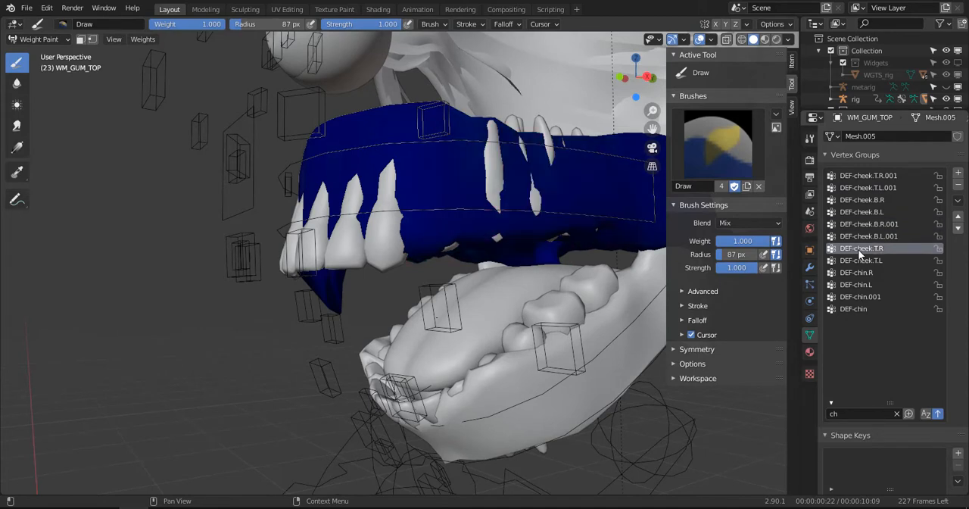
pyautogui.click(859, 261)
pyautogui.click(860, 272)
pyautogui.click(859, 285)
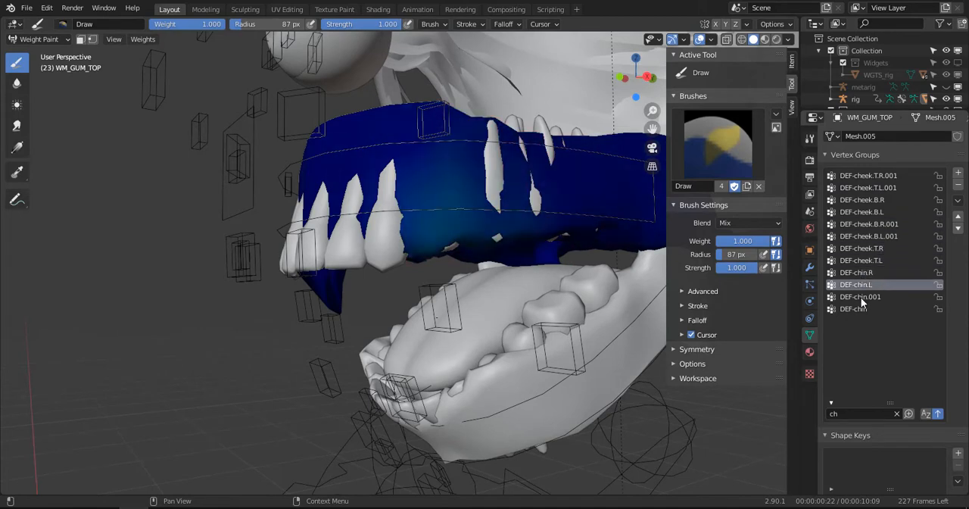
# - Remove the DEF-chin.001 vertex group from the upper gums
pyautogui.click(861, 297)
pyautogui.moveTo(462, 318); pyautogui.dragTo(281, 130, button='middle')
pyautogui.click(959, 184)
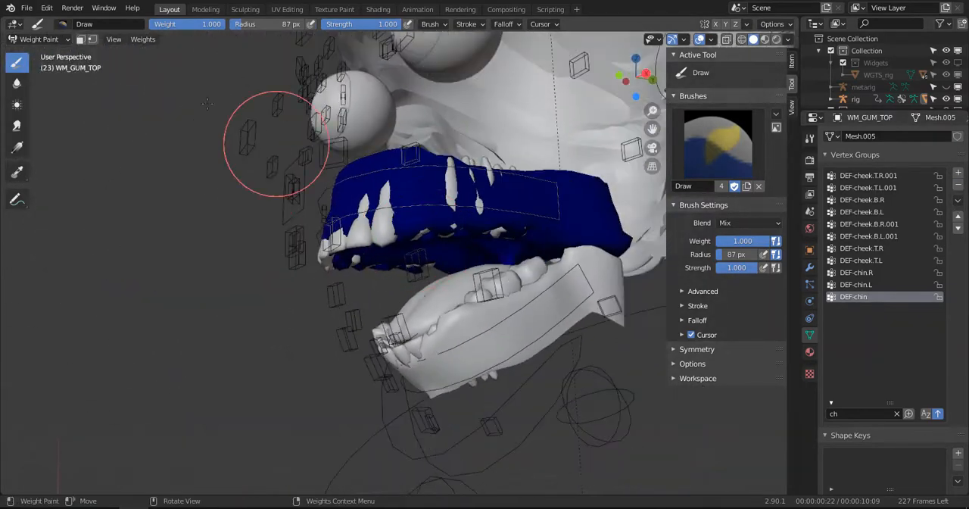
# - Leave Weight Paint mode, put the rig in Pose mode and raise the tongue control bone above the lower teeth
pyautogui.click(38, 39)
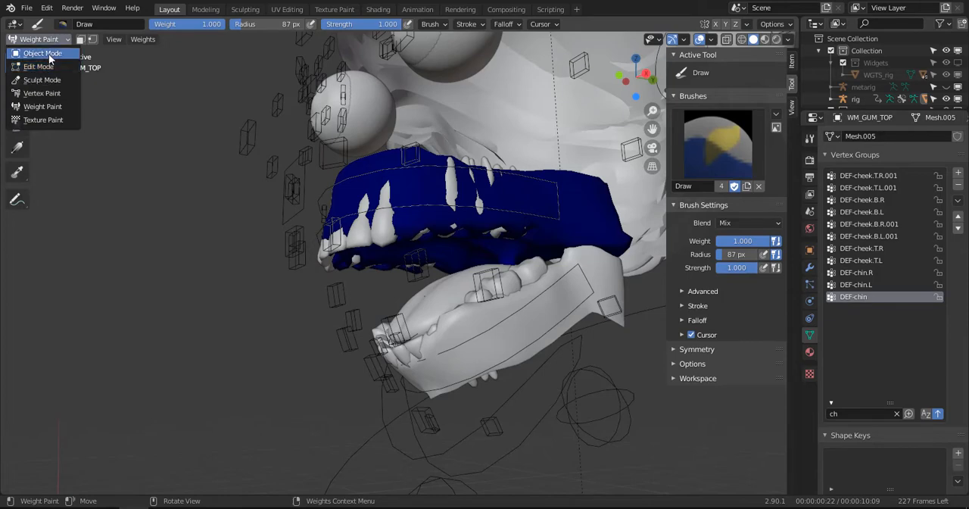
pyautogui.click(34, 48)
pyautogui.click(400, 330)
pyautogui.moveTo(432, 312); pyautogui.dragTo(374, 348, button='middle')
pyautogui.hotkey('ctrl', 'Tab')
pyautogui.scroll(3, 446, 310)
pyautogui.click(377, 421)
pyautogui.press('g')
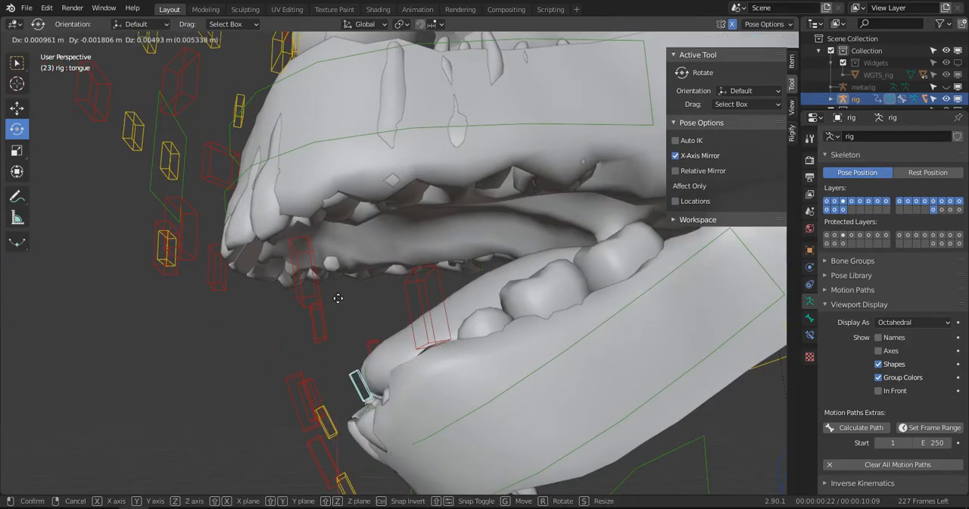
pyautogui.click(327, 285)
pyautogui.moveTo(327, 285); pyautogui.dragTo(480, 316, button='middle')
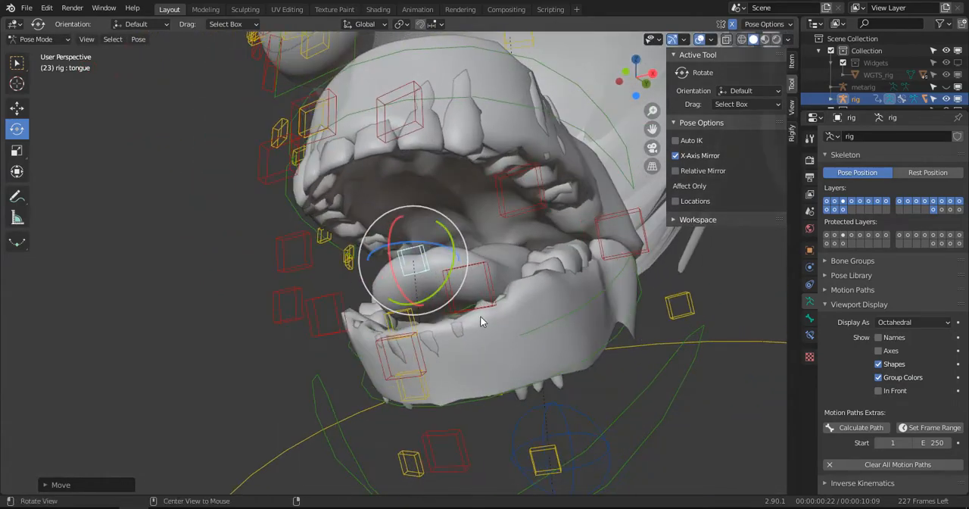
# - Return to Object Mode, select the lower gums and filter their vertex groups by "tong", making DEF-tongue.002 active
pyautogui.hotkey('ctrl', 'Tab')
pyautogui.click(546, 312)
pyautogui.moveTo(547, 312); pyautogui.dragTo(561, 333, button='middle')
pyautogui.click(896, 414)
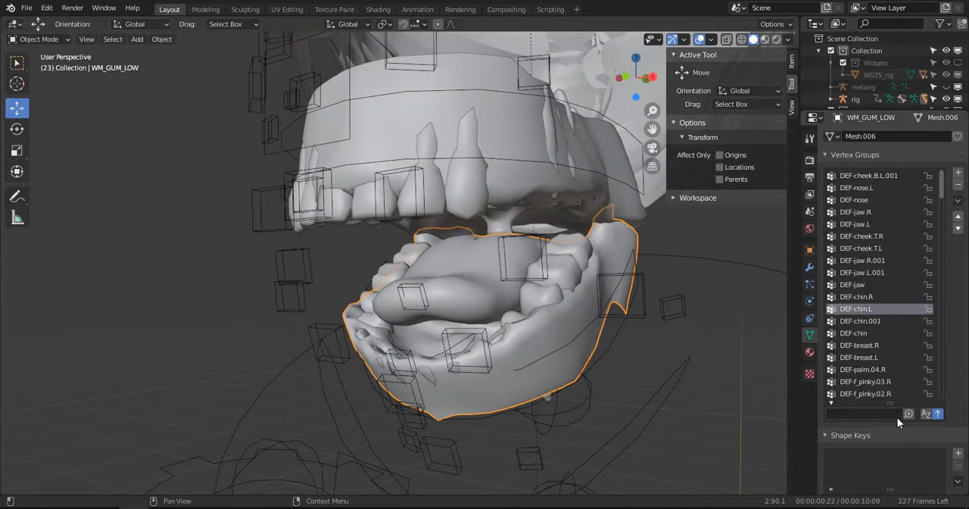
pyautogui.click(869, 412)
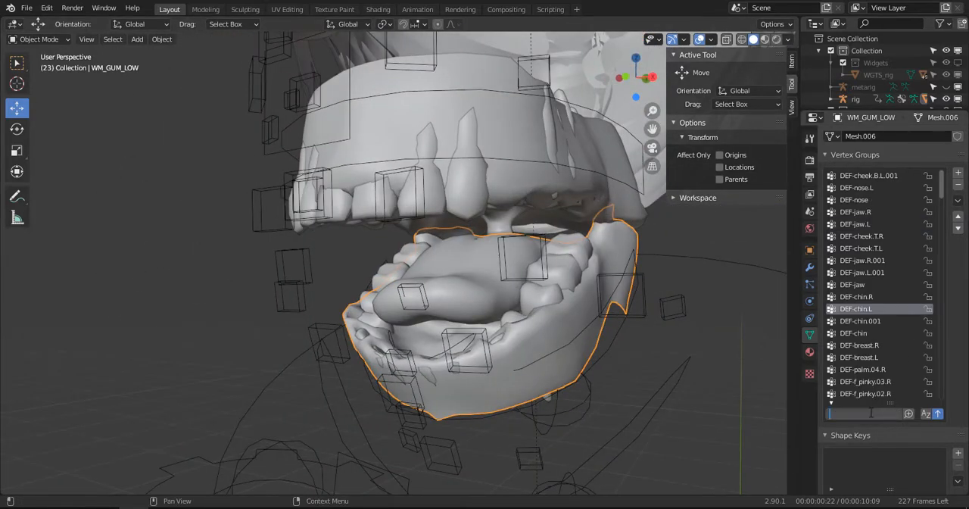
pyautogui.write('tong')
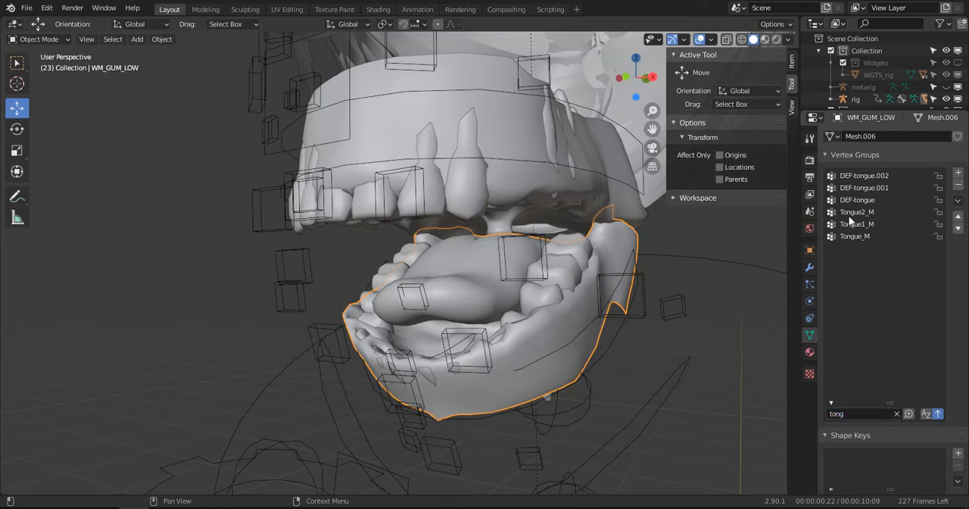
pyautogui.click(860, 176)
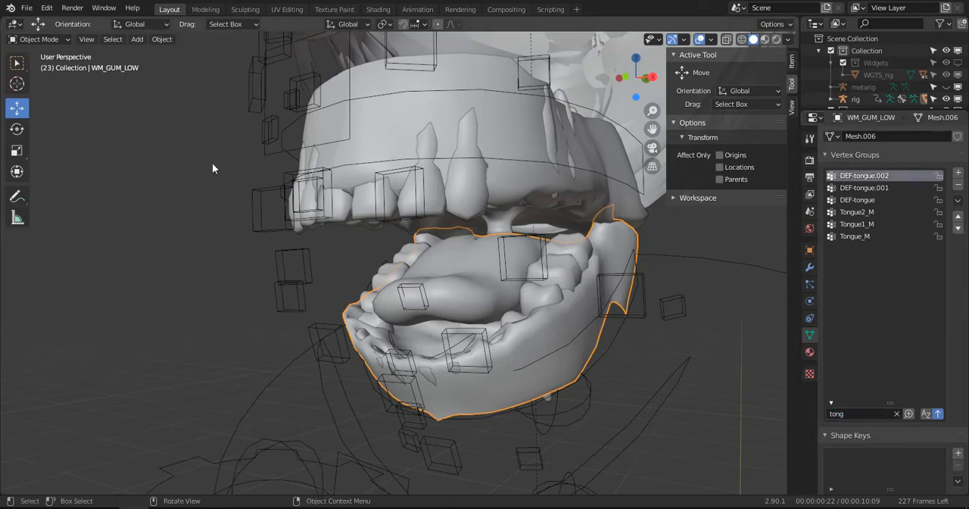
# - Examine the lower gums' DEF-tongue.002, DEF-tongue.001 and DEF-tongue weights in Weight Paint mode
pyautogui.click(37, 39)
pyautogui.click(47, 107)
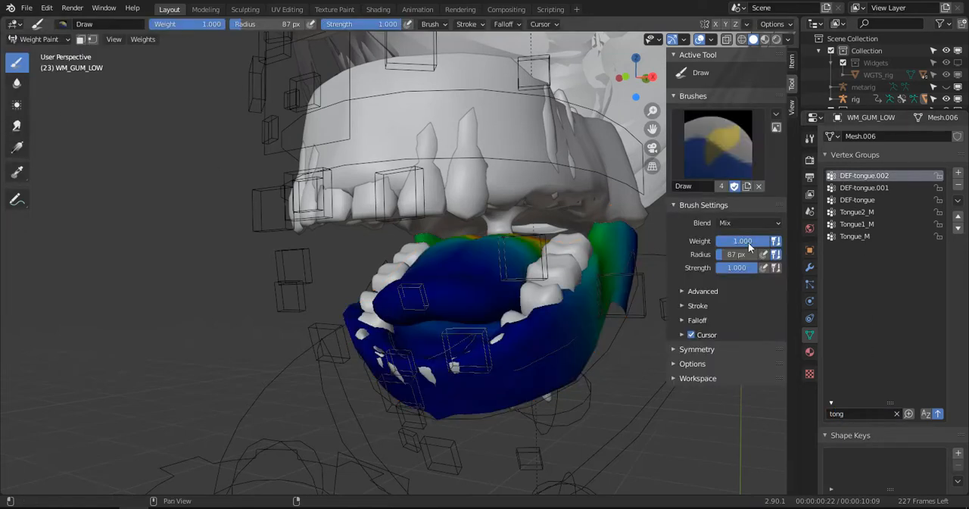
pyautogui.click(871, 188)
pyautogui.click(860, 200)
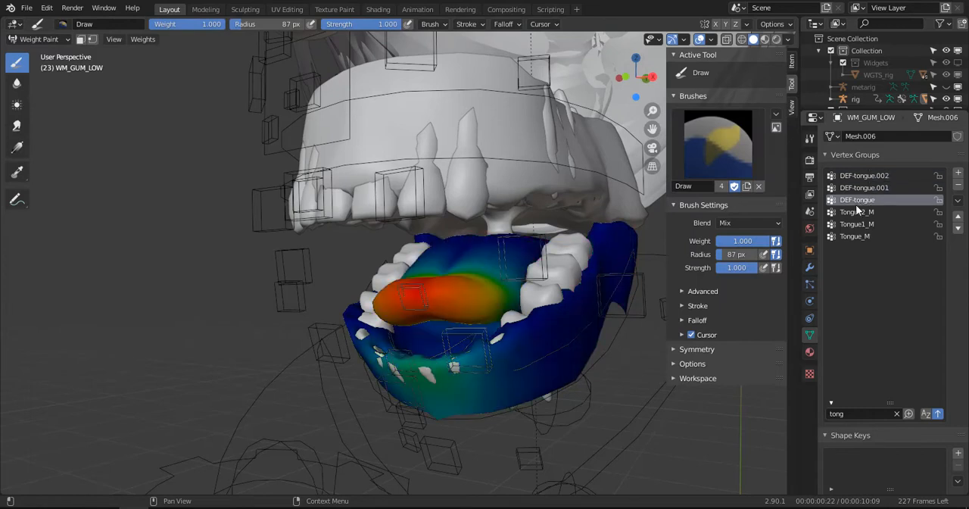
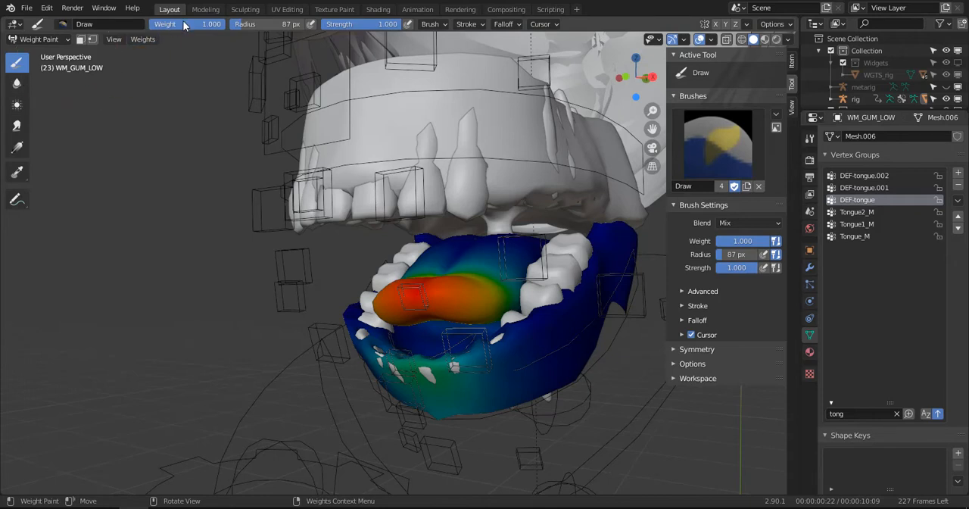
# - Erase the DEF-tongue weights from the front and sides of the lower gums with a zero-weight Draw brush, reducing its radius to 61 px
pyautogui.moveTo(208, 24); pyautogui.dragTo(149, 24)
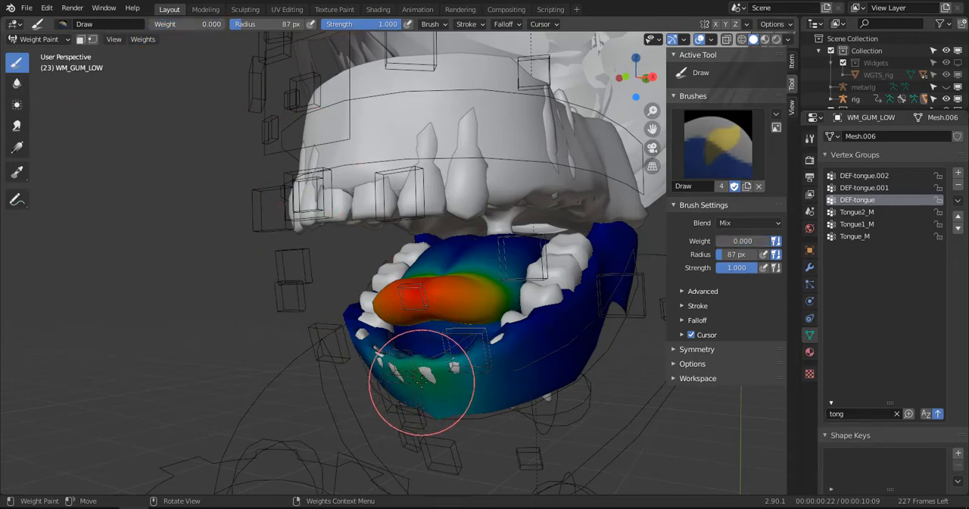
pyautogui.moveTo(443, 411)
pyautogui.mouseDown()
pyautogui.moveTo(443, 392)
pyautogui.moveTo(481, 400)
pyautogui.moveTo(481, 389)
pyautogui.moveTo(417, 368)
pyautogui.moveTo(515, 353)
pyautogui.moveTo(493, 368)
pyautogui.moveTo(553, 381)
pyautogui.mouseUp()
pyautogui.press('f')
pyautogui.click(460, 389)
pyautogui.moveTo(446, 362)
pyautogui.mouseDown(button='middle')
pyautogui.moveTo(493, 372)
pyautogui.moveTo(433, 352)
pyautogui.mouseUp(button='middle')
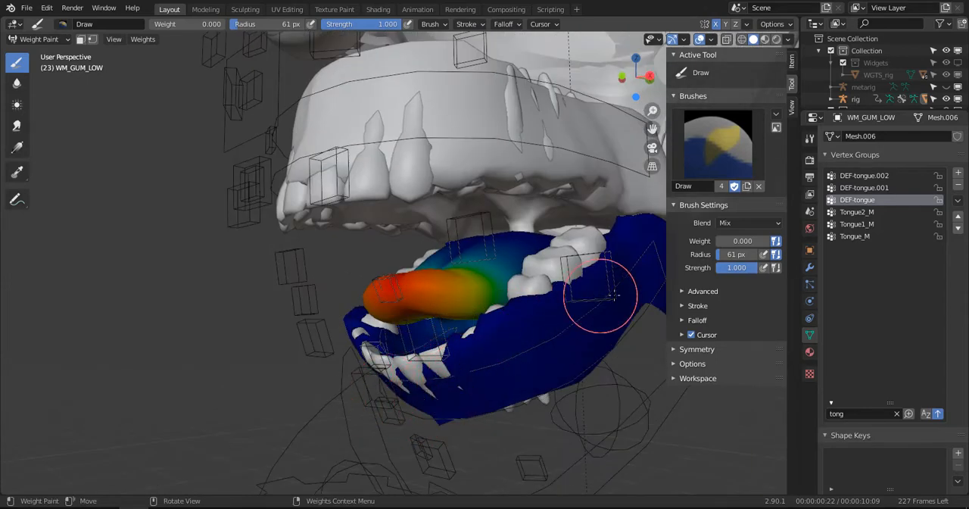
pyautogui.moveTo(600, 295)
pyautogui.mouseDown(button='middle')
pyautogui.moveTo(606, 313)
pyautogui.moveTo(547, 329)
pyautogui.mouseUp(button='middle')
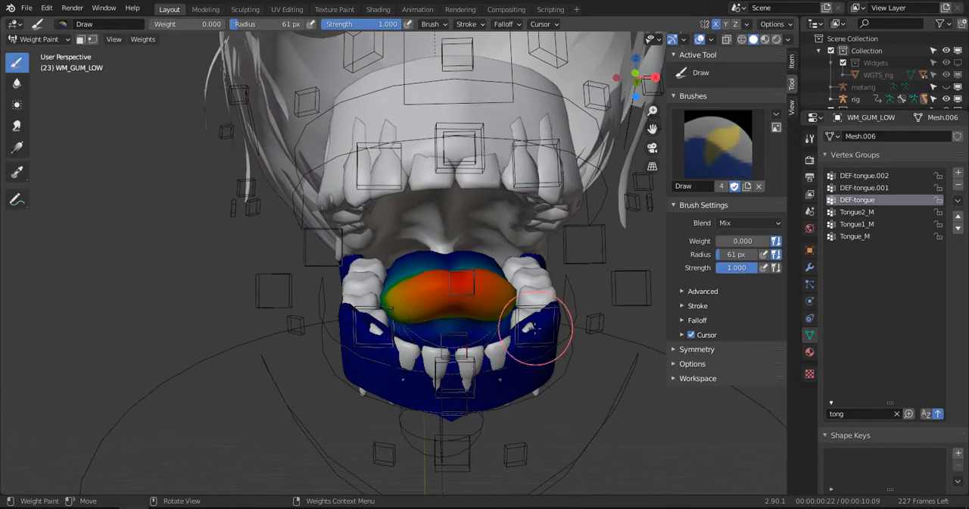
pyautogui.moveTo(575, 358)
pyautogui.mouseDown(button='middle')
pyautogui.moveTo(569, 330)
pyautogui.moveTo(522, 333)
pyautogui.mouseUp(button='middle')
# - Examine the Tongue2_M, Tongue1_M, Tongue_M and DEF-tongue.001 weights on the lower gums
pyautogui.click(863, 212)
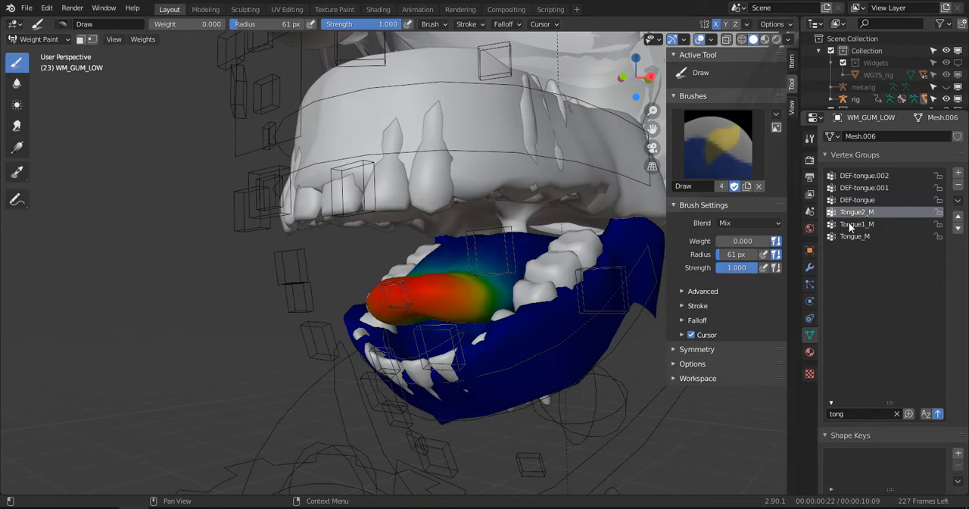
pyautogui.click(857, 224)
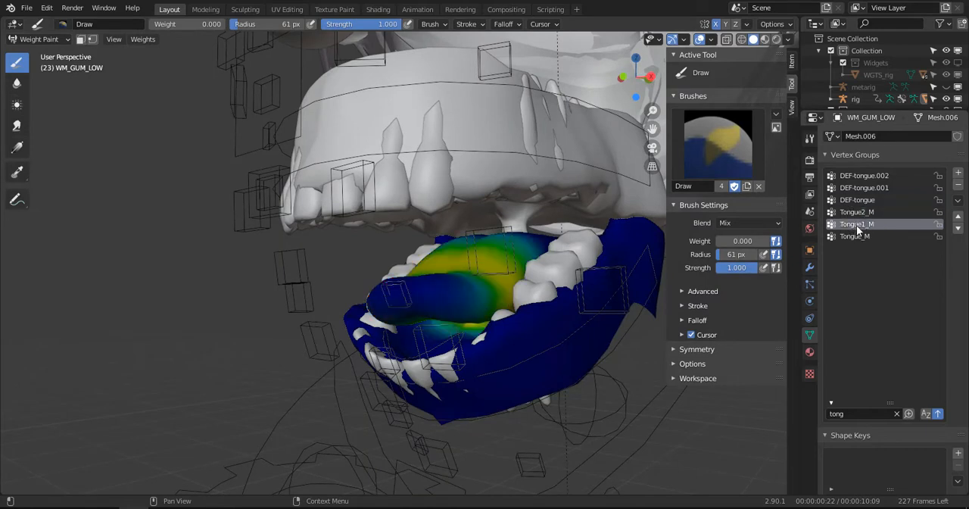
pyautogui.click(859, 237)
pyautogui.click(858, 187)
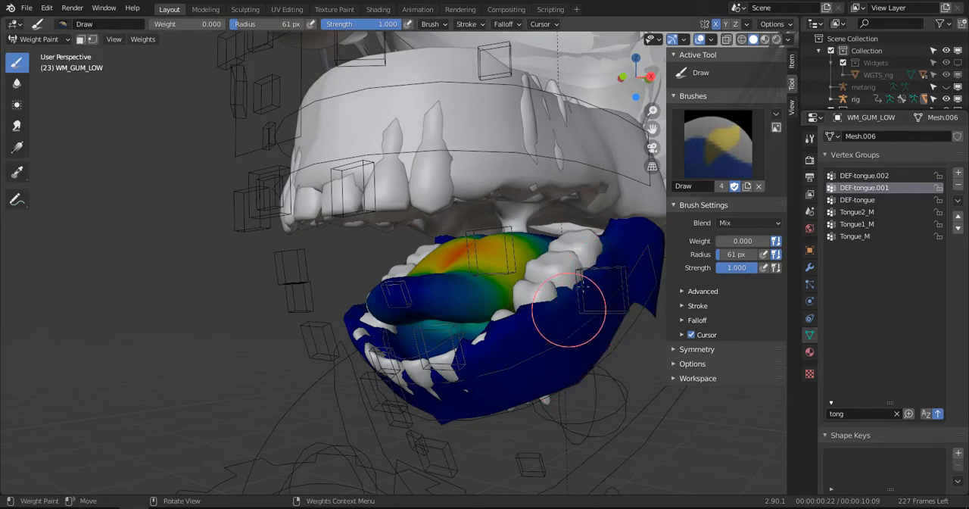
pyautogui.moveTo(529, 365); pyautogui.dragTo(447, 347, button='middle')
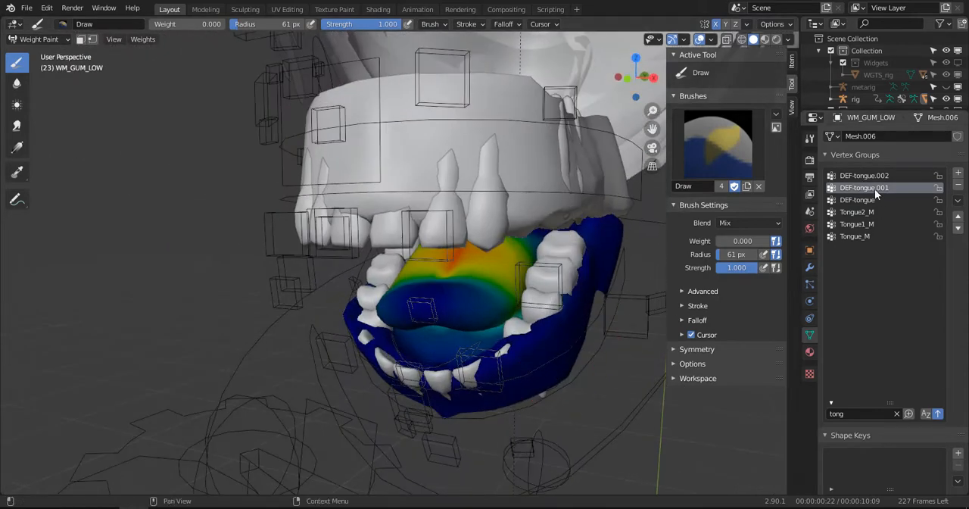
# - Erase the DEF-tongue.002 weights along the outer sides and rear ends of the lower gums
pyautogui.click(864, 175)
pyautogui.moveTo(616, 281); pyautogui.dragTo(567, 321, button='middle')
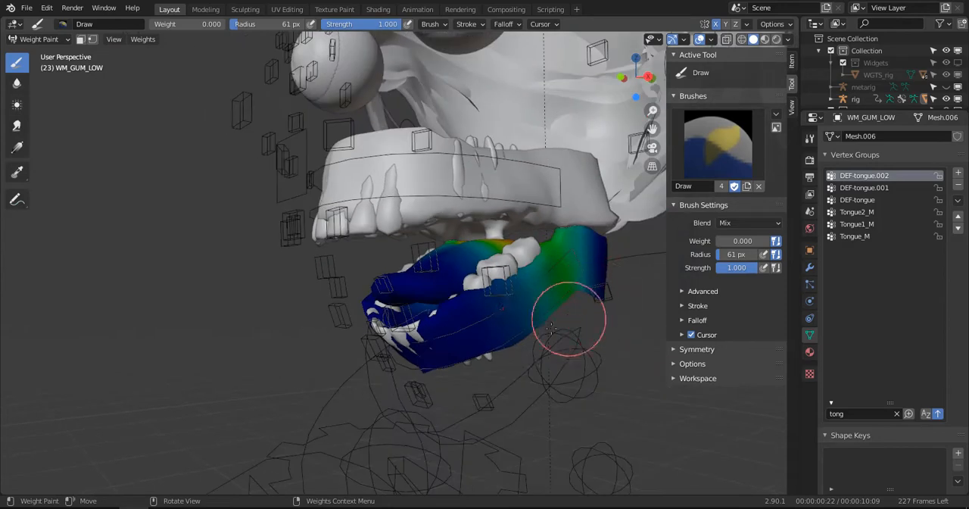
pyautogui.moveTo(551, 299)
pyautogui.mouseDown()
pyautogui.moveTo(519, 310)
pyautogui.moveTo(595, 239)
pyautogui.moveTo(577, 258)
pyautogui.moveTo(558, 255)
pyautogui.moveTo(495, 341)
pyautogui.mouseUp()
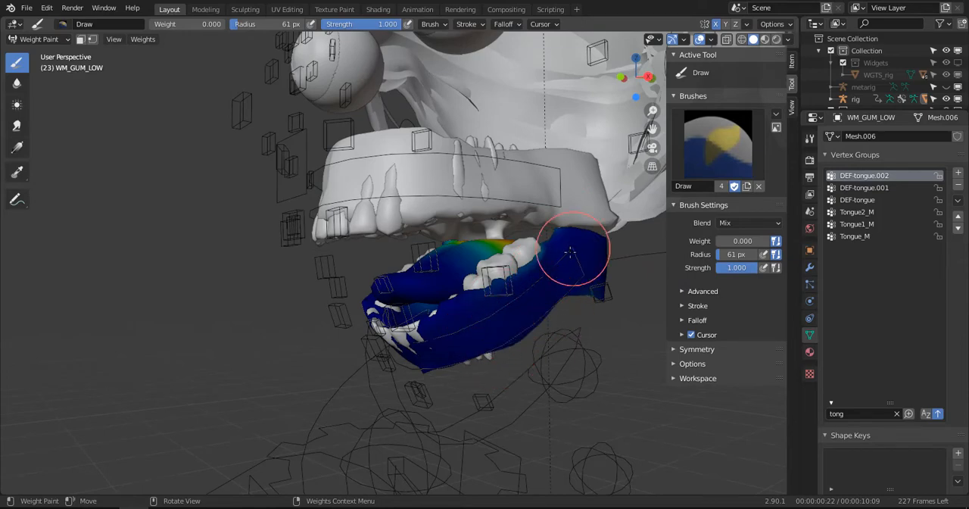
pyautogui.moveTo(439, 370); pyautogui.dragTo(415, 258, button='middle')
pyautogui.moveTo(273, 206)
pyautogui.mouseDown()
pyautogui.moveTo(270, 232)
pyautogui.moveTo(288, 227)
pyautogui.mouseUp()
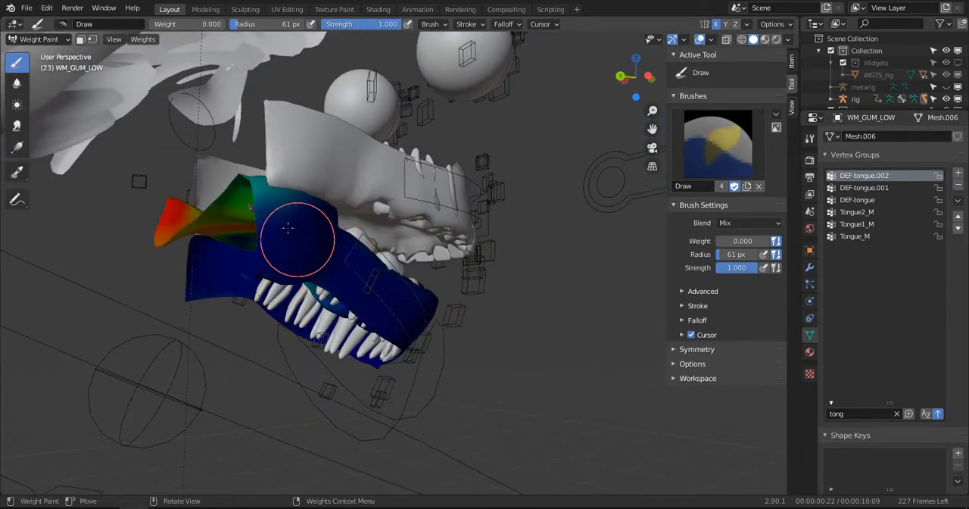
pyautogui.moveTo(403, 286)
pyautogui.mouseDown(button='middle')
pyautogui.moveTo(524, 325)
pyautogui.moveTo(484, 304)
pyautogui.moveTo(465, 257)
pyautogui.moveTo(275, 299)
pyautogui.mouseUp(button='middle')
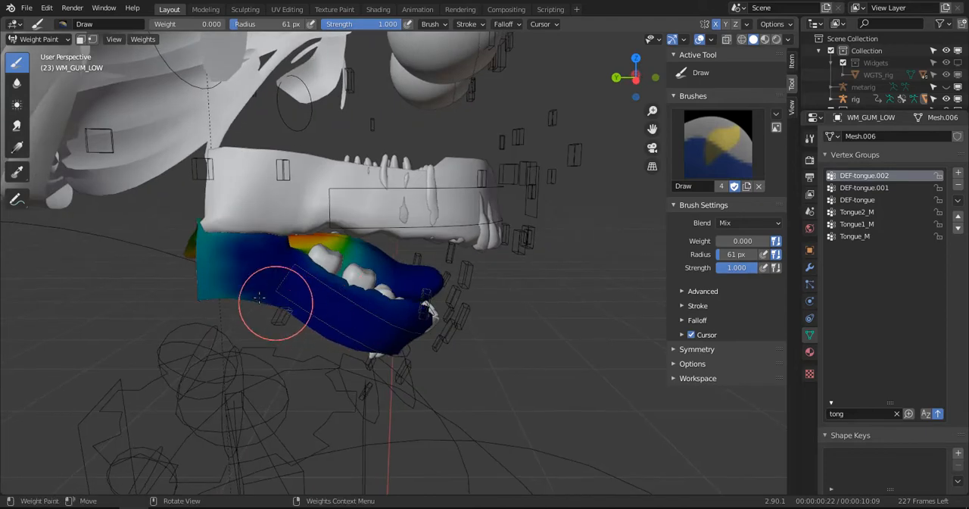
pyautogui.moveTo(275, 298)
pyautogui.mouseDown()
pyautogui.moveTo(242, 255)
pyautogui.moveTo(215, 290)
pyautogui.mouseUp()
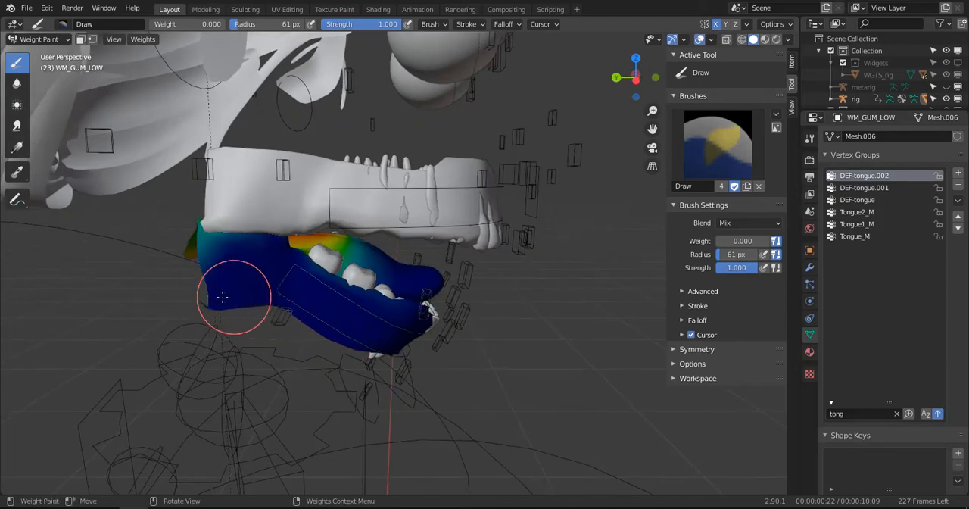
pyautogui.moveTo(217, 320)
pyautogui.mouseDown(button='middle')
pyautogui.moveTo(265, 327)
pyautogui.moveTo(246, 334)
pyautogui.moveTo(363, 331)
pyautogui.moveTo(607, 295)
pyautogui.moveTo(919, 291)
pyautogui.mouseUp(button='middle')
# - Replace the vertex group filter with "ch" to list the cheek and chin groups
pyautogui.click(897, 414)
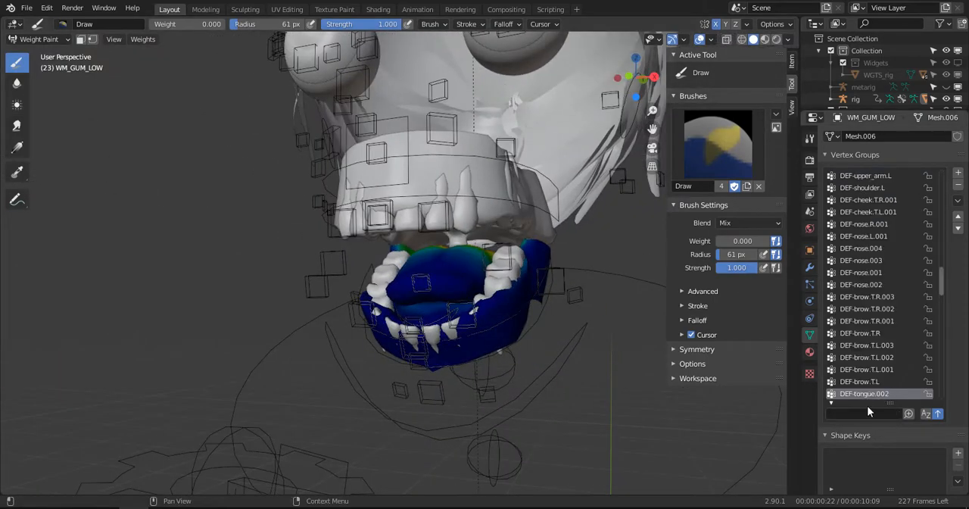
pyautogui.write('lip')
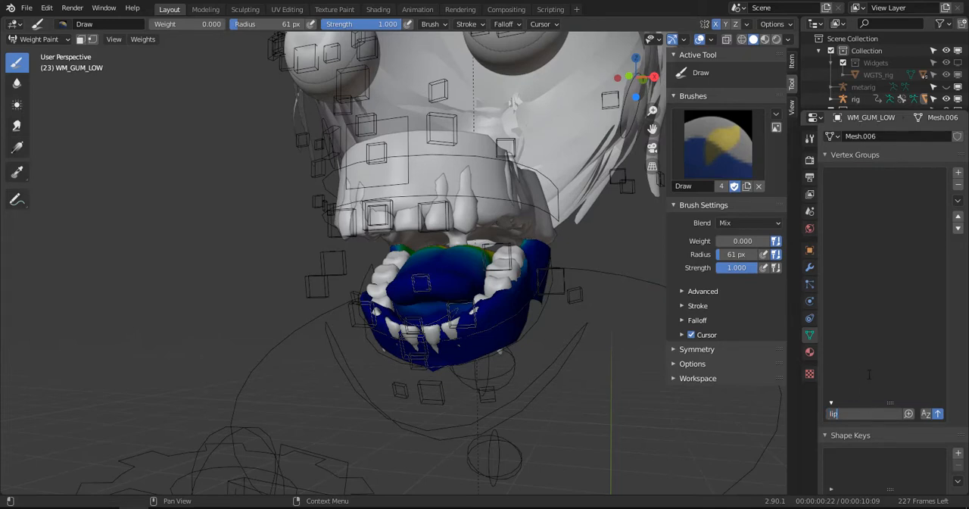
pyautogui.press('BackSpace')
pyautogui.press('BackSpace')
pyautogui.press('BackSpace')
pyautogui.write('v')
pyautogui.write('c')
pyautogui.press('BackSpace')
pyautogui.press('BackSpace')
pyautogui.write('ch')
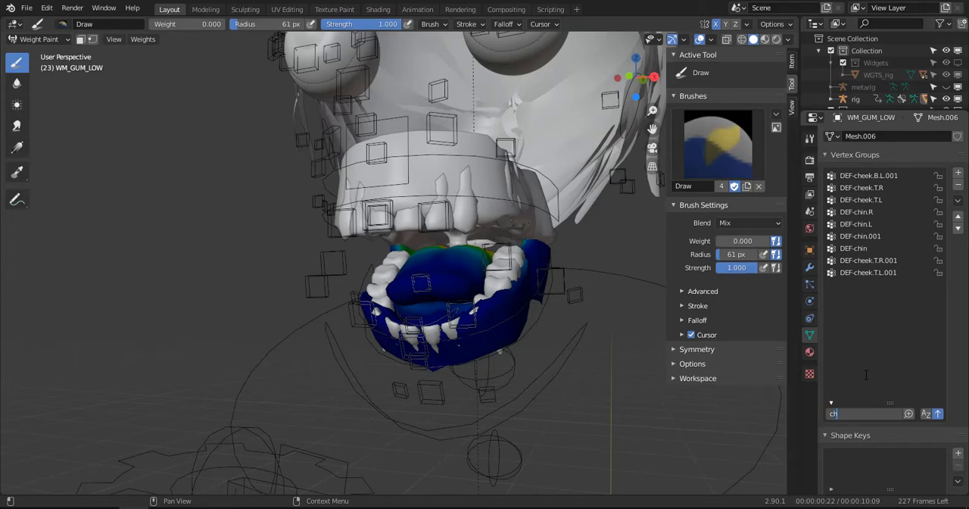
# - Check the cheek group weights on the lower gums, then make DEF-chin.L the active group
pyautogui.click(870, 179)
pyautogui.moveTo(538, 303); pyautogui.dragTo(525, 268, button='middle')
pyautogui.click(878, 188)
pyautogui.click(876, 200)
pyautogui.click(863, 224)
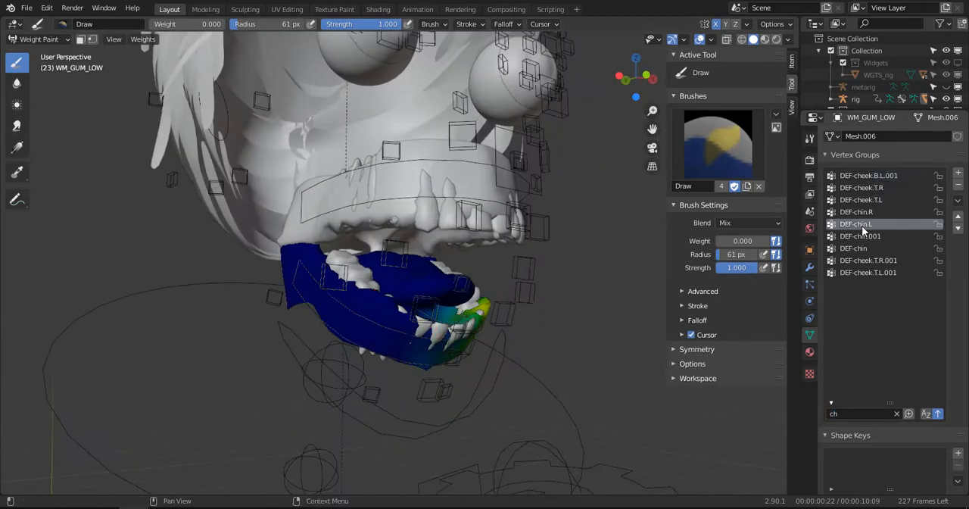
# - Try erasing the DEF-chin.L weights beside the left lower teeth with a zero-weight Draw brush
pyautogui.moveTo(411, 336); pyautogui.dragTo(349, 331, button='middle')
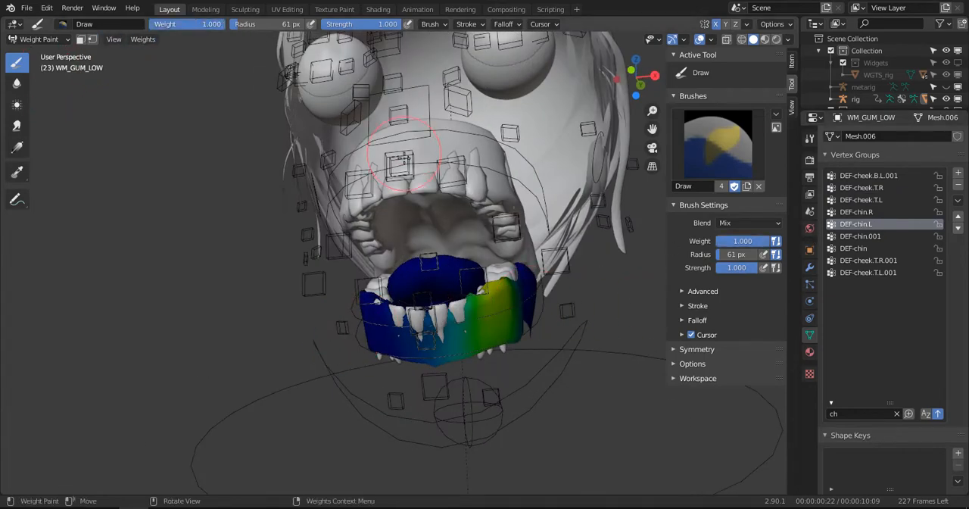
pyautogui.moveTo(412, 276)
pyautogui.mouseDown()
pyautogui.moveTo(493, 286)
pyautogui.moveTo(505, 310)
pyautogui.mouseUp()
pyautogui.hotkey('ctrl', 'z')
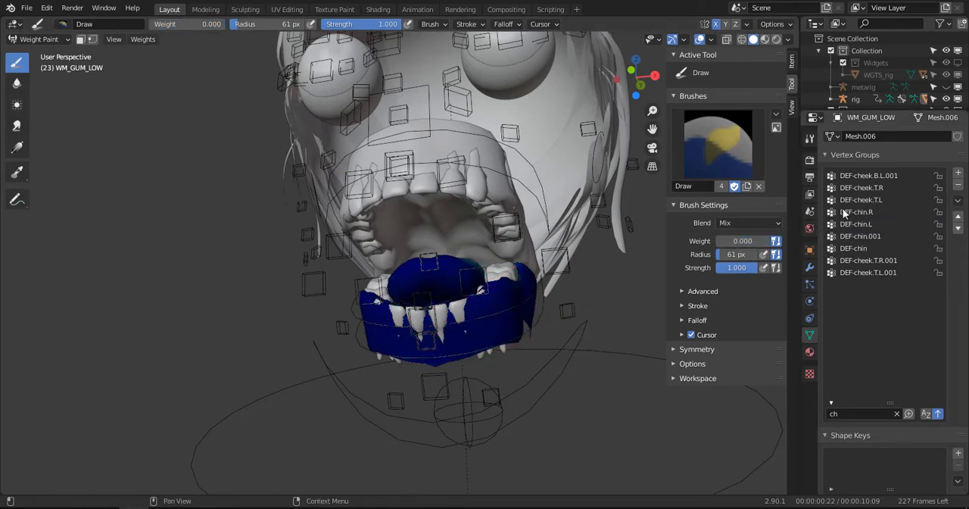
pyautogui.click(864, 213)
pyautogui.click(866, 202)
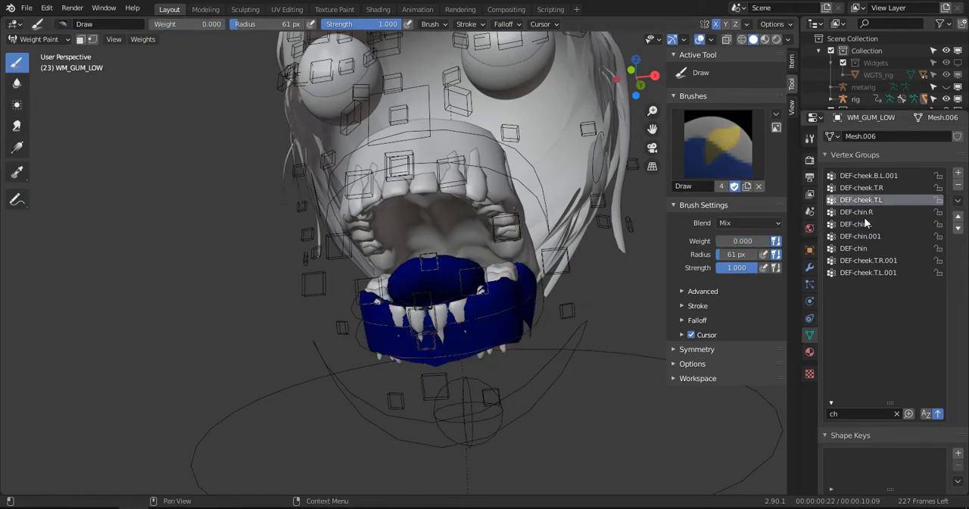
pyautogui.click(866, 223)
pyautogui.scroll(2, 597, 279)
pyautogui.moveTo(558, 315); pyautogui.dragTo(530, 333, button='middle')
pyautogui.moveTo(531, 334)
pyautogui.mouseDown()
pyautogui.moveTo(514, 328)
pyautogui.moveTo(558, 303)
pyautogui.moveTo(534, 324)
pyautogui.moveTo(532, 316)
pyautogui.moveTo(530, 329)
pyautogui.moveTo(539, 320)
pyautogui.mouseUp()
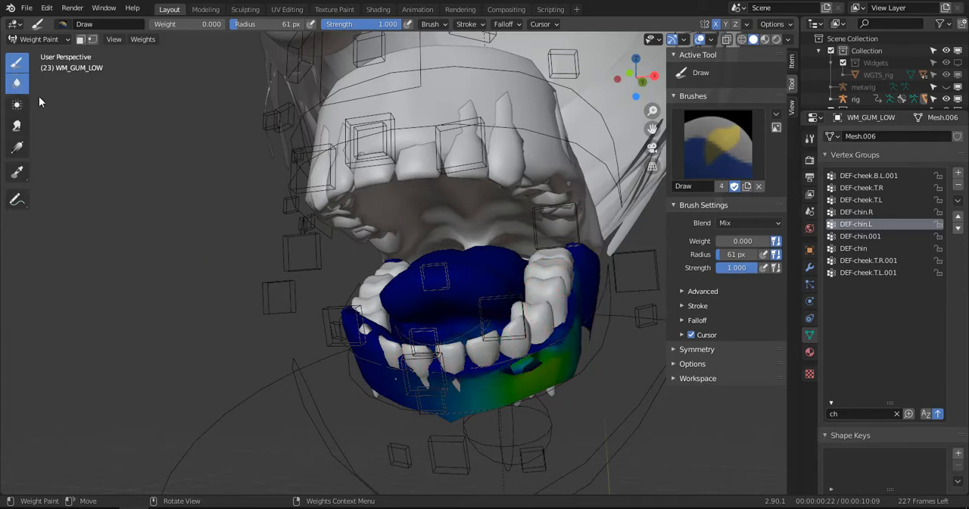
# - Try smoothing the DEF-chin.L weights along the left side of the lower gums with the Blur brush
pyautogui.click(16, 83)
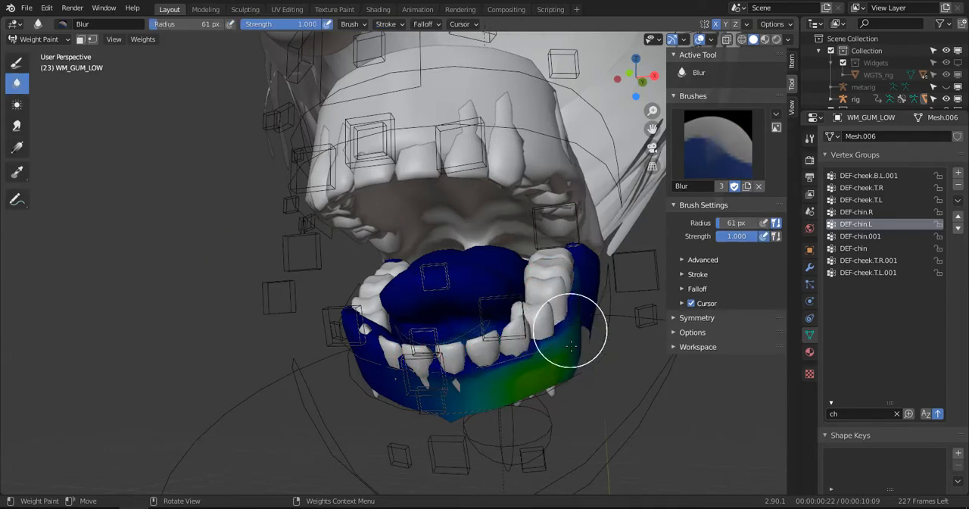
pyautogui.moveTo(571, 345); pyautogui.dragTo(581, 270, button='middle')
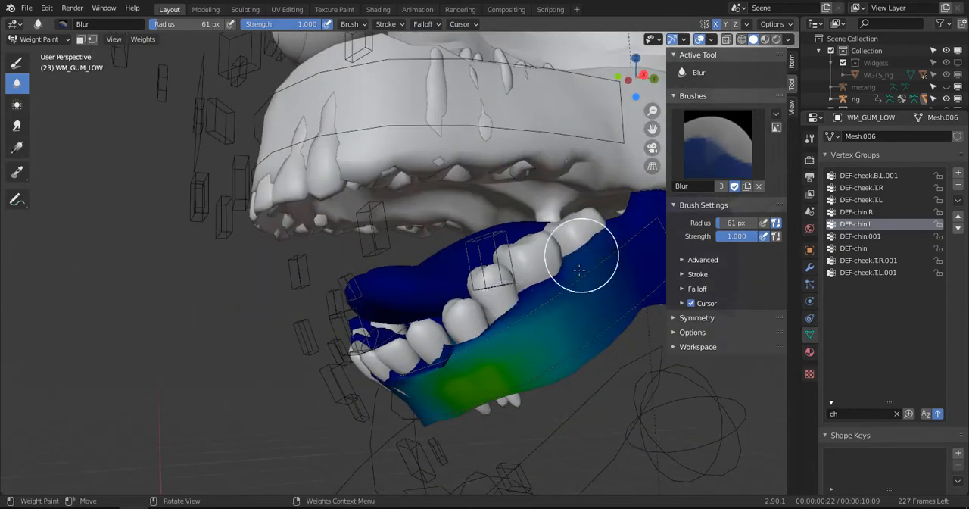
pyautogui.moveTo(579, 273)
pyautogui.mouseDown()
pyautogui.moveTo(486, 364)
pyautogui.moveTo(437, 361)
pyautogui.moveTo(409, 392)
pyautogui.moveTo(436, 395)
pyautogui.mouseUp()
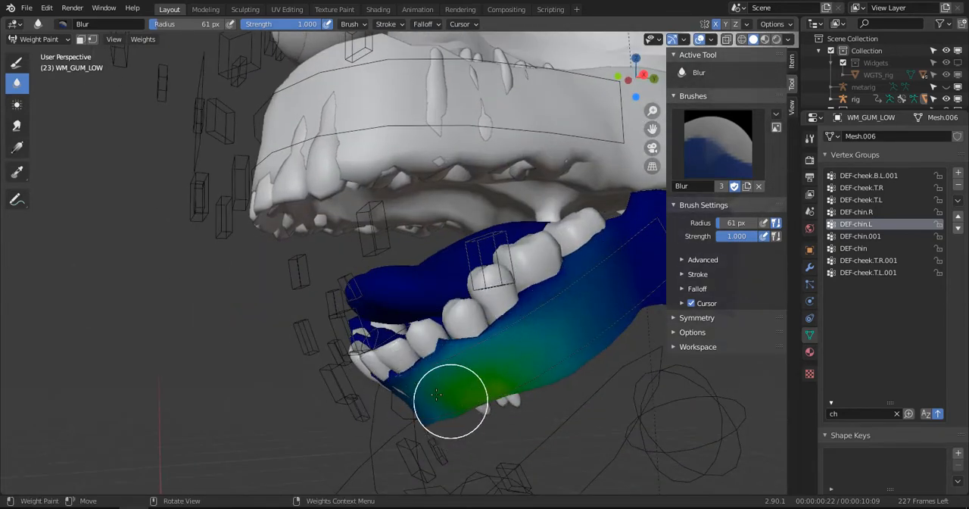
pyautogui.moveTo(436, 395); pyautogui.dragTo(520, 352, button='middle')
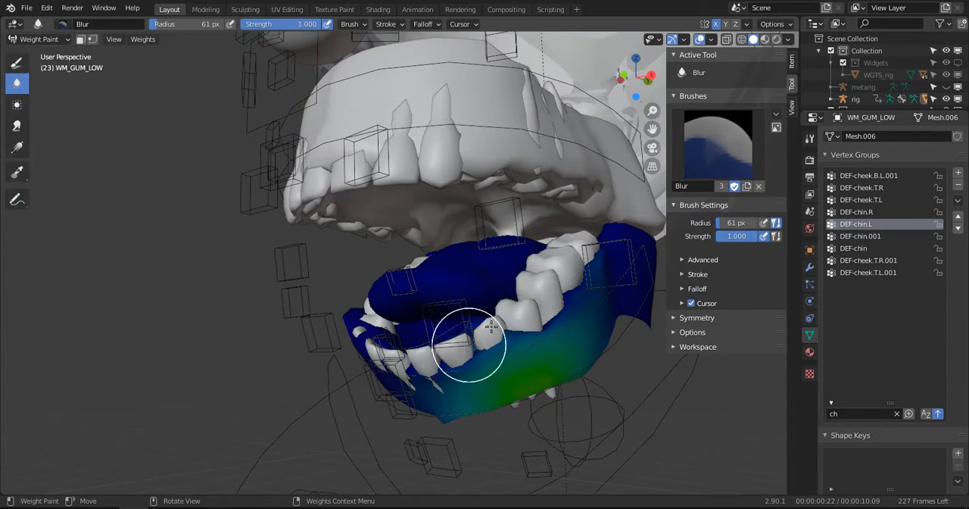
# - Try clearing the DEF-chin.L weights along the lower tooth line and front gums with the Draw brush at weight 0
pyautogui.click(17, 62)
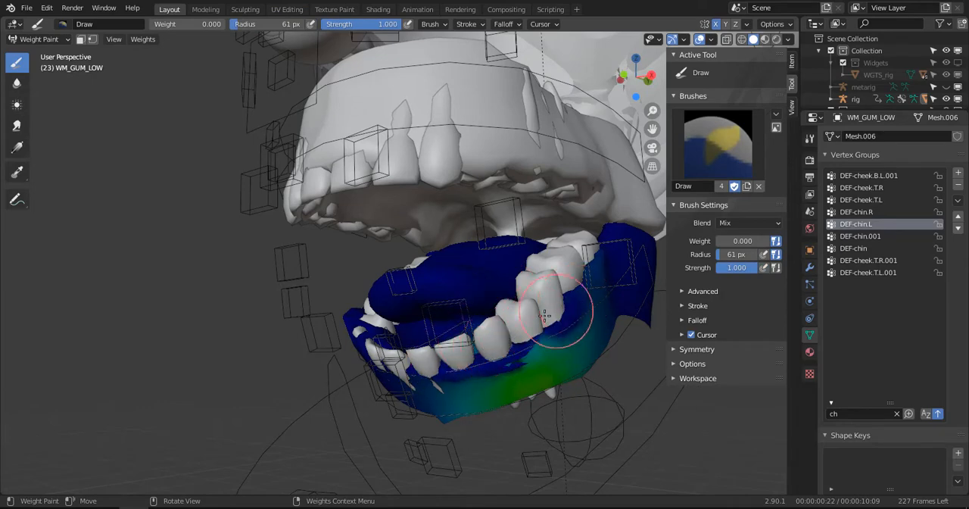
pyautogui.moveTo(558, 319); pyautogui.dragTo(492, 365, button='middle')
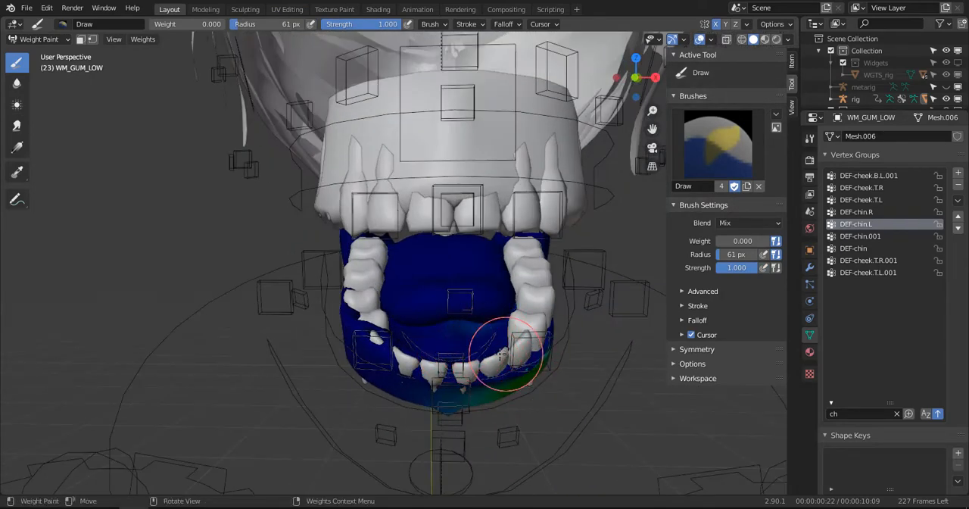
pyautogui.moveTo(430, 395); pyautogui.dragTo(380, 428)
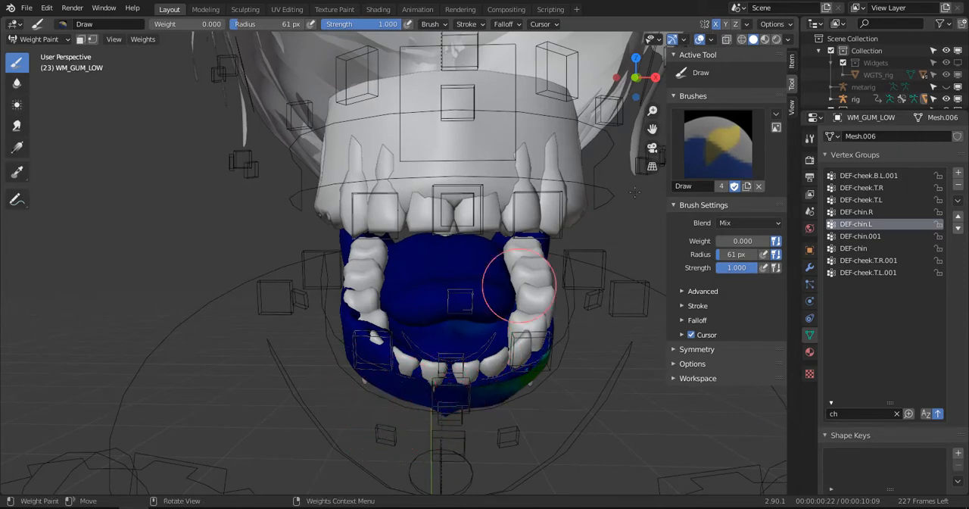
# - Undo the brush strokes on DEF-chin.L, inspect DEF-chin.R for comparison, and make DEF-chin.L active again
pyautogui.click(790, 24)
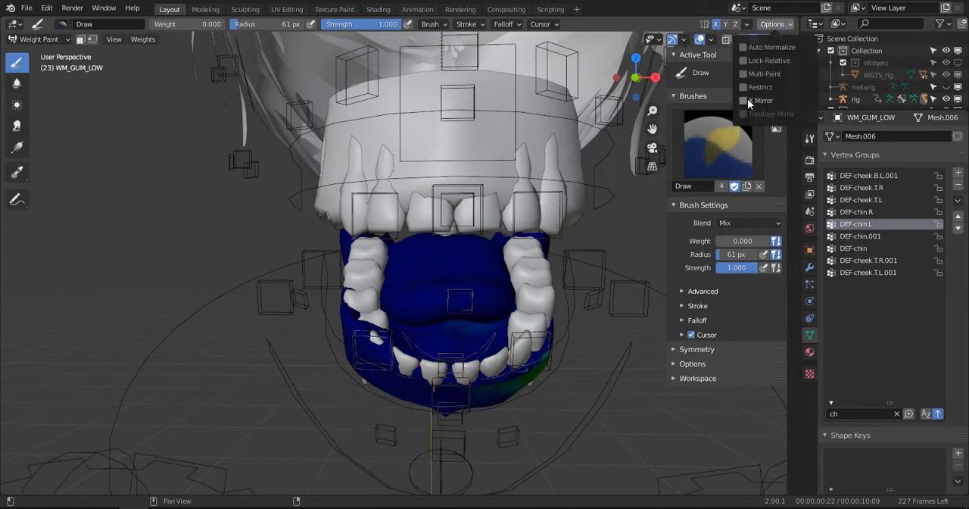
pyautogui.moveTo(516, 329)
pyautogui.mouseDown()
pyautogui.moveTo(525, 340)
pyautogui.moveTo(566, 313)
pyautogui.mouseUp()
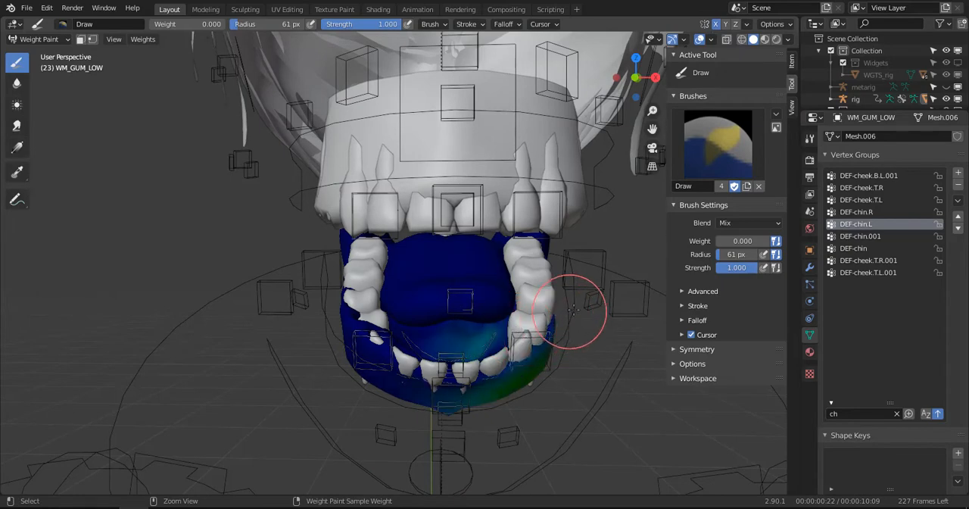
pyautogui.moveTo(579, 324); pyautogui.dragTo(561, 301, button='middle')
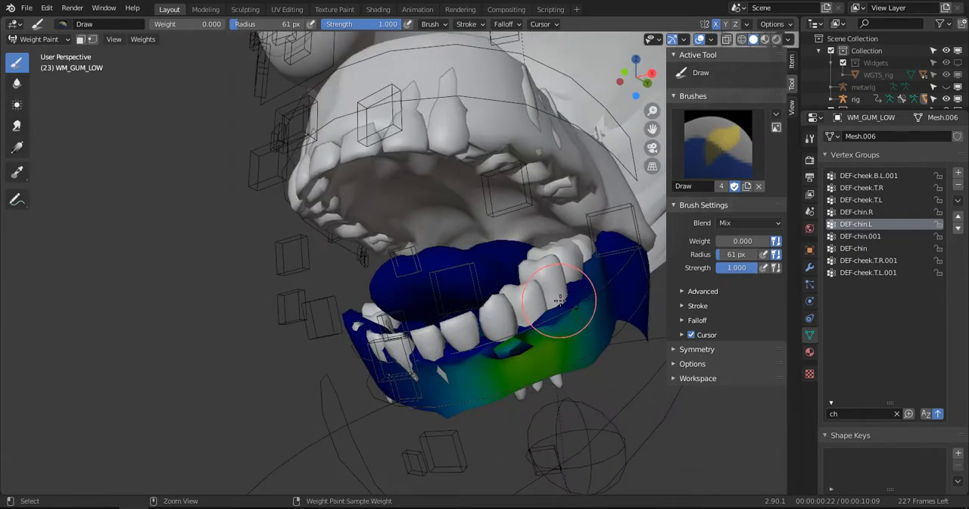
pyautogui.moveTo(563, 302); pyautogui.dragTo(568, 301)
pyautogui.click(859, 212)
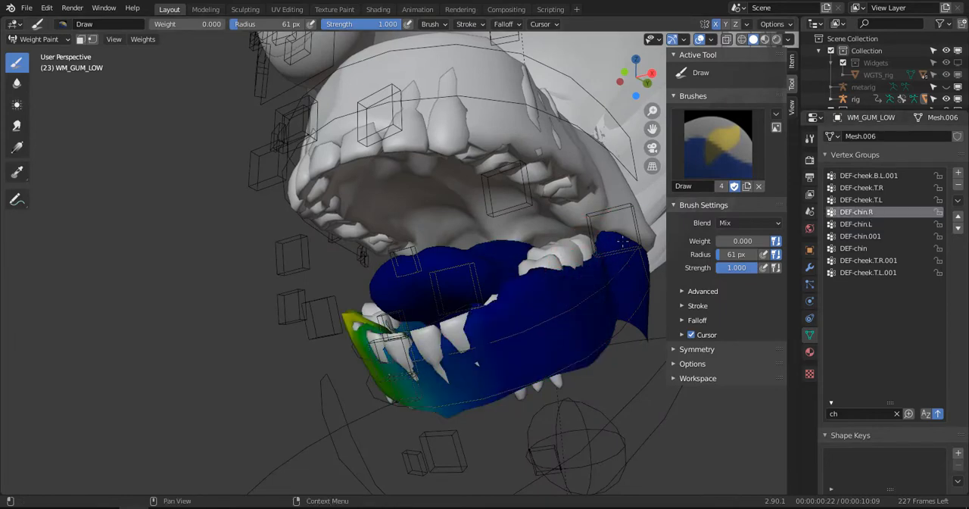
pyautogui.moveTo(563, 265); pyautogui.dragTo(768, 237, button='middle')
pyautogui.click(857, 225)
pyautogui.moveTo(613, 206); pyautogui.dragTo(708, 38, button='middle')
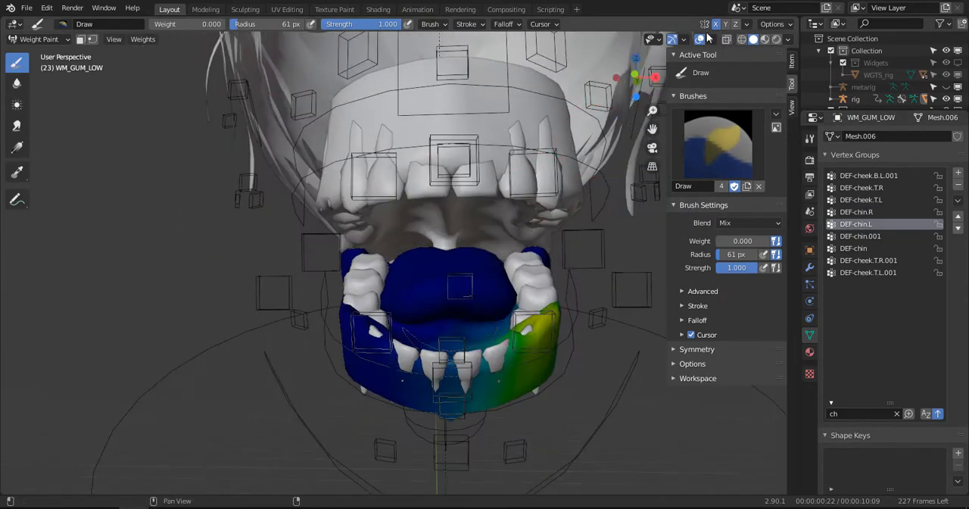
# - Turn off X Mirror for weight painting
pyautogui.click(770, 24)
pyautogui.click(767, 26)
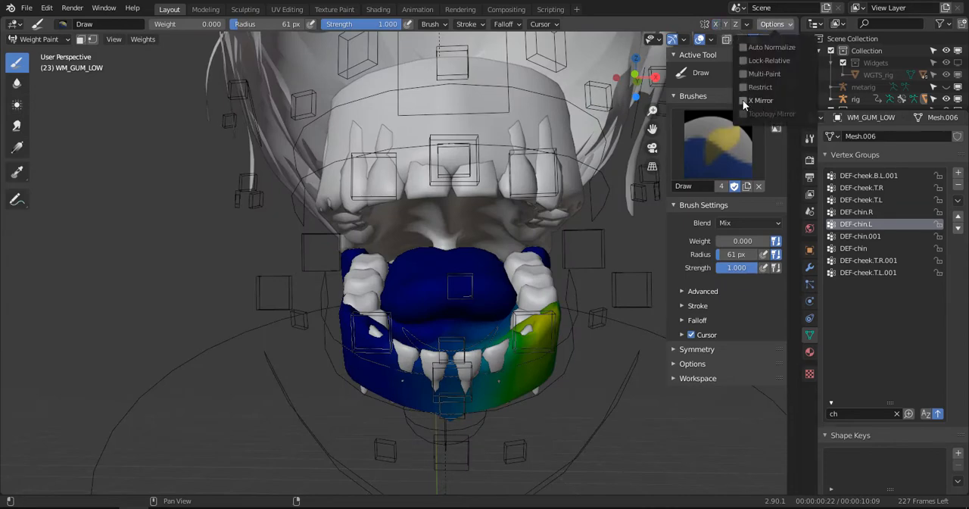
pyautogui.click(743, 100)
# - Clear the DEF-chin.L weights from the tongue side, tooth line and front of the lower gums with the Draw brush at weight 0
pyautogui.scroll(2, 588, 232)
pyautogui.keyDown('alt'); pyautogui.moveTo(588, 231); pyautogui.dragTo(573, 278); pyautogui.keyUp('alt')
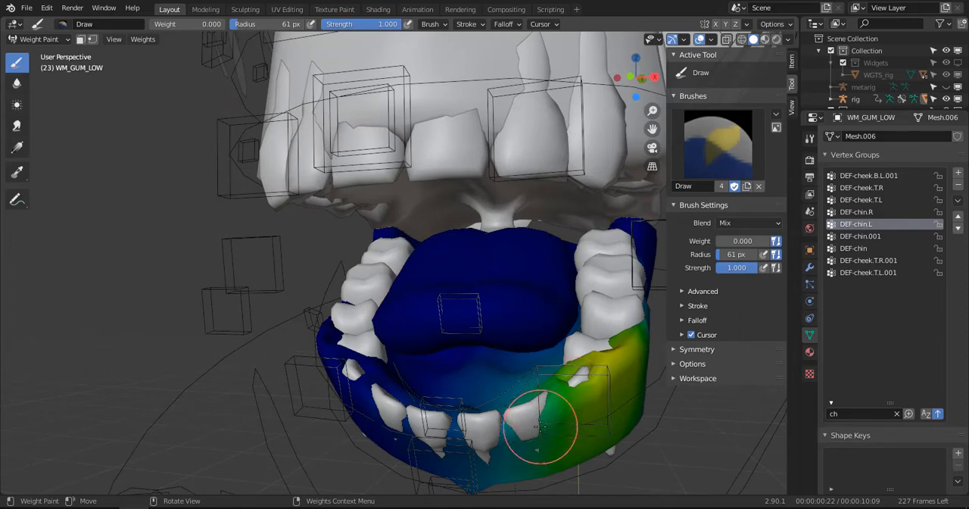
pyautogui.moveTo(540, 427)
pyautogui.mouseDown()
pyautogui.moveTo(523, 422)
pyautogui.moveTo(628, 357)
pyautogui.moveTo(573, 411)
pyautogui.moveTo(535, 405)
pyautogui.moveTo(627, 353)
pyautogui.moveTo(649, 362)
pyautogui.mouseUp()
pyautogui.moveTo(650, 362)
pyautogui.mouseDown(button='middle')
pyautogui.moveTo(560, 342)
pyautogui.moveTo(571, 271)
pyautogui.mouseUp(button='middle')
pyautogui.moveTo(590, 262)
pyautogui.mouseDown()
pyautogui.moveTo(612, 267)
pyautogui.moveTo(556, 372)
pyautogui.moveTo(381, 433)
pyautogui.mouseUp()
pyautogui.moveTo(380, 433)
pyautogui.keyDown('alt'); pyautogui.mouseDown()
pyautogui.moveTo(476, 411)
pyautogui.moveTo(471, 354)
pyautogui.moveTo(417, 366)
pyautogui.moveTo(382, 392)
pyautogui.mouseUp(); pyautogui.keyUp('alt')
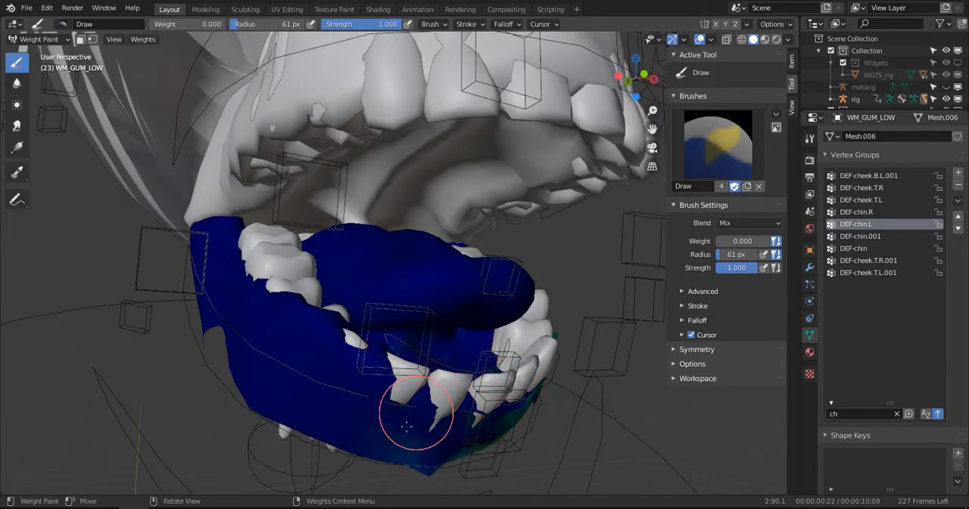
pyautogui.moveTo(406, 426)
pyautogui.mouseDown()
pyautogui.moveTo(374, 437)
pyautogui.moveTo(434, 452)
pyautogui.mouseUp()
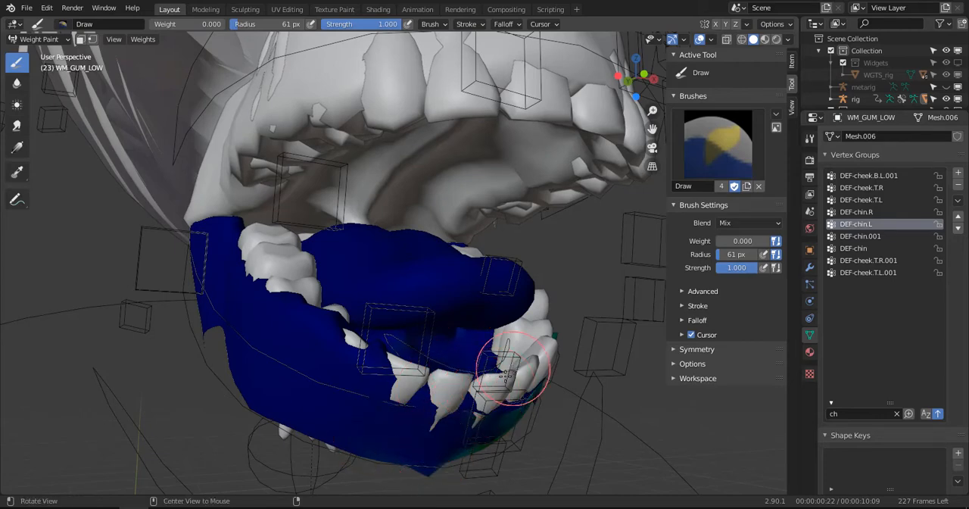
pyautogui.keyDown('alt'); pyautogui.moveTo(513, 367); pyautogui.dragTo(444, 386); pyautogui.keyUp('alt')
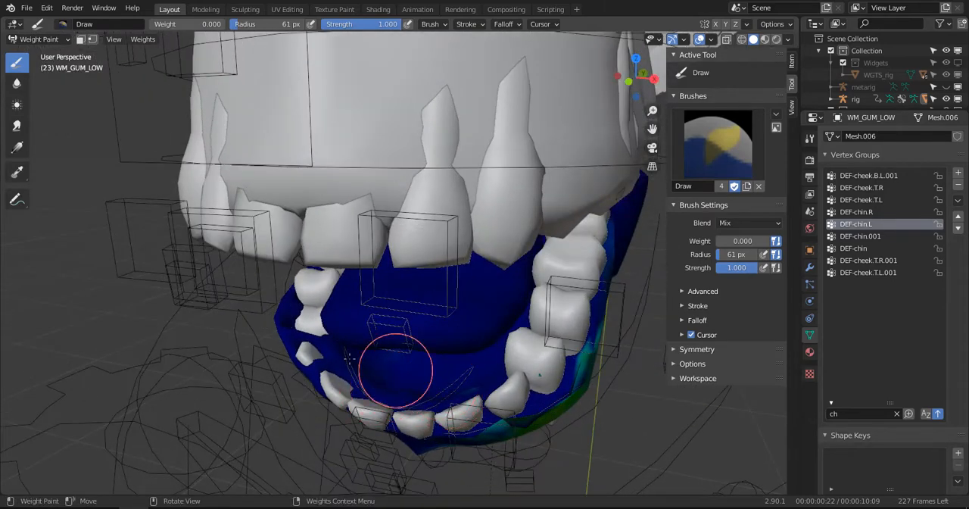
pyautogui.moveTo(349, 356); pyautogui.dragTo(429, 321, button='middle')
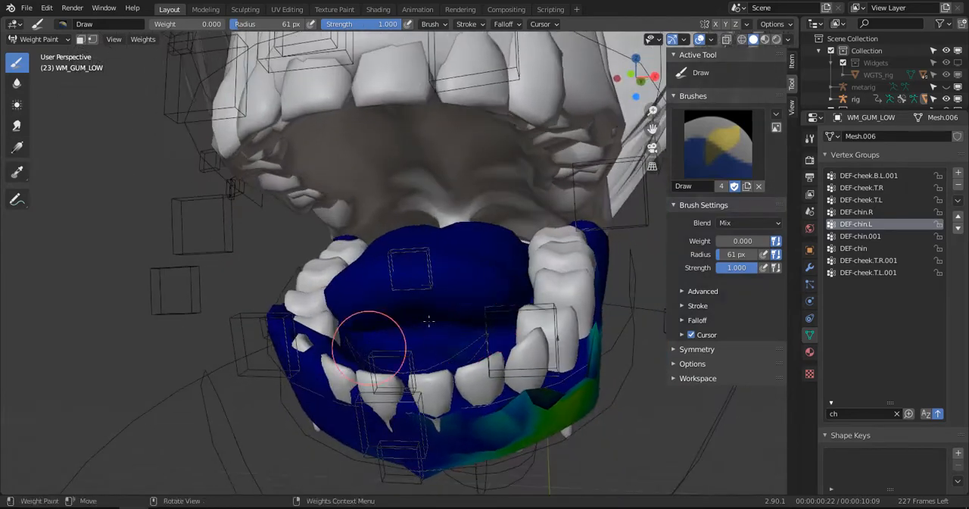
# - Adjust the Draw brush radius to 71 px and clear more DEF-chin.L weights along the character's left lower tooth line
pyautogui.press('f')
pyautogui.click(496, 341)
pyautogui.moveTo(444, 355)
pyautogui.mouseDown(button='middle')
pyautogui.moveTo(424, 392)
pyautogui.moveTo(396, 385)
pyautogui.moveTo(409, 350)
pyautogui.moveTo(462, 335)
pyautogui.moveTo(451, 320)
pyautogui.mouseUp(button='middle')
pyautogui.click(469, 288)
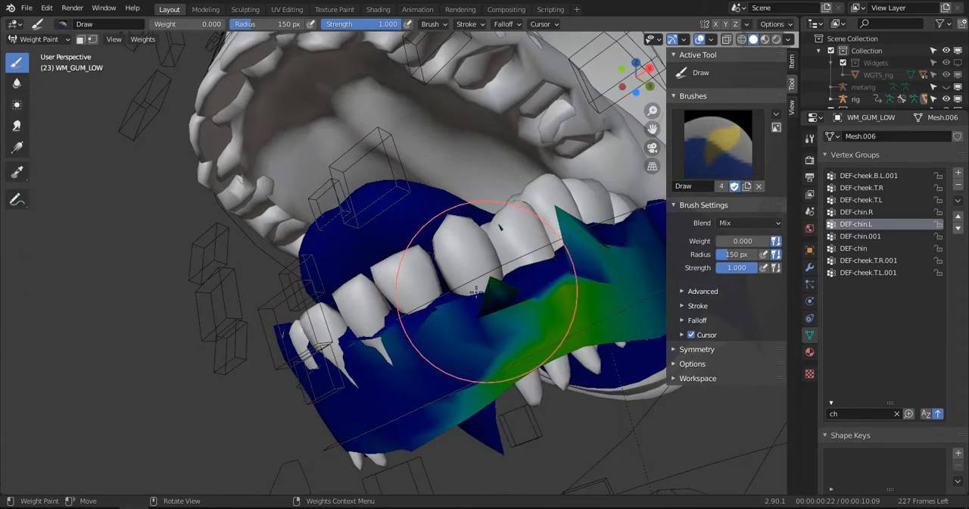
pyautogui.press('f')
pyautogui.click(488, 300)
pyautogui.moveTo(517, 278); pyautogui.dragTo(477, 429, button='middle')
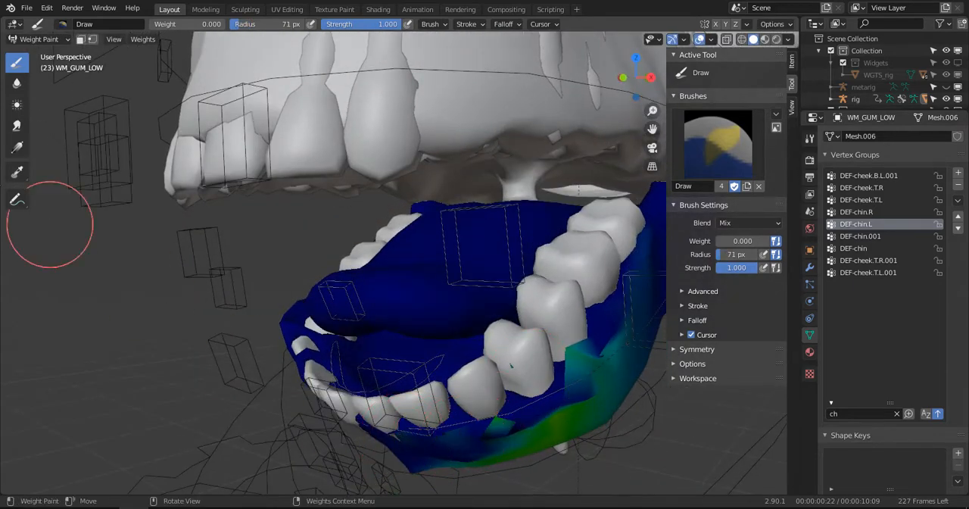
# - Smooth the DEF-chin.L weights across the left side and front of the lower gums with the Blur brush at strength 1
pyautogui.click(16, 82)
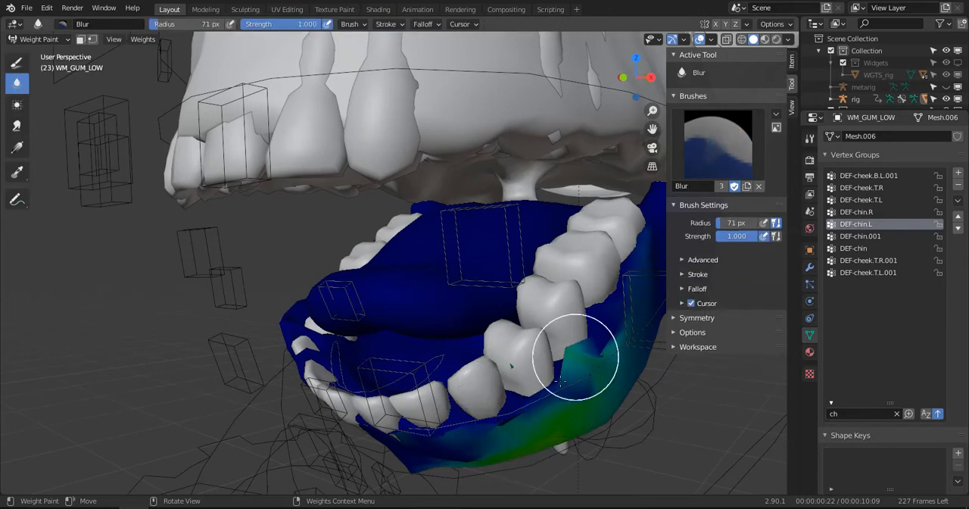
pyautogui.moveTo(576, 356); pyautogui.dragTo(596, 335)
pyautogui.moveTo(571, 407); pyautogui.dragTo(646, 280)
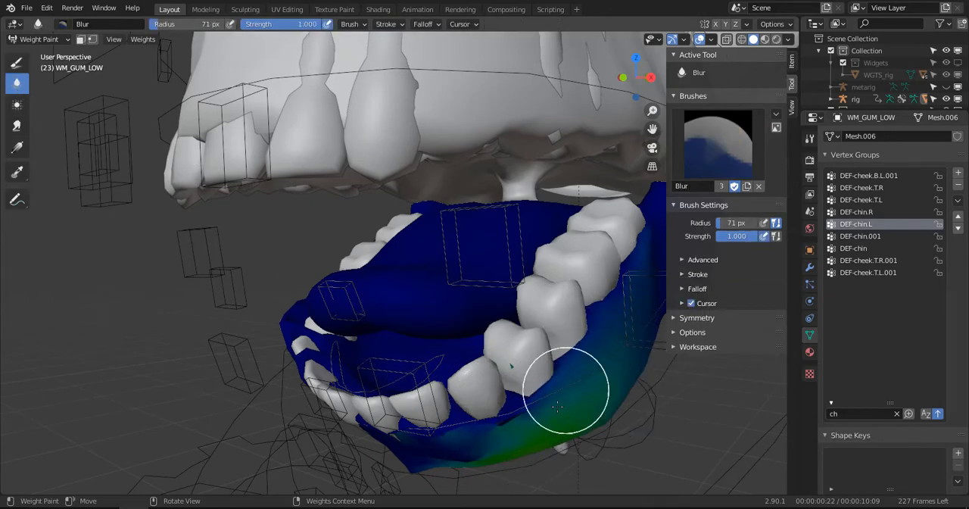
pyautogui.moveTo(558, 407)
pyautogui.mouseDown(button='middle')
pyautogui.moveTo(476, 390)
pyautogui.moveTo(485, 372)
pyautogui.mouseUp(button='middle')
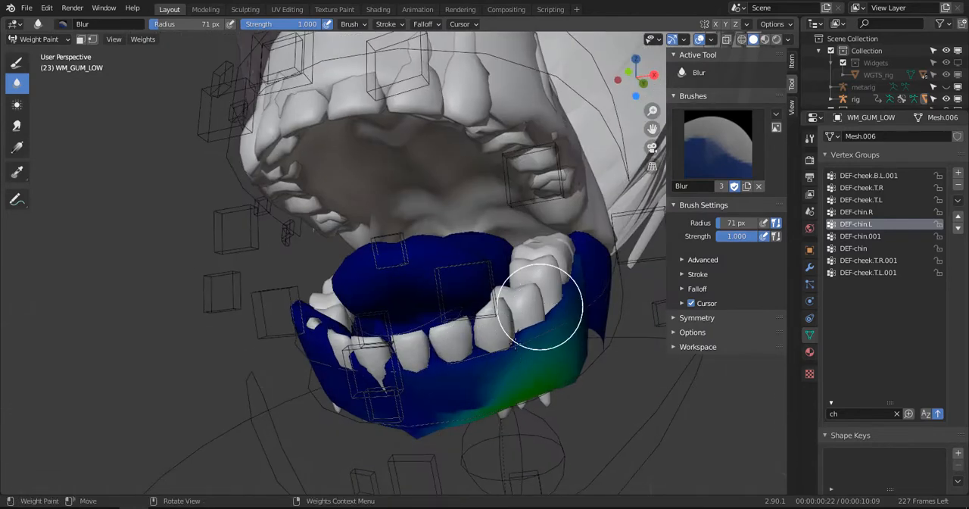
pyautogui.moveTo(442, 416); pyautogui.dragTo(424, 426, button='middle')
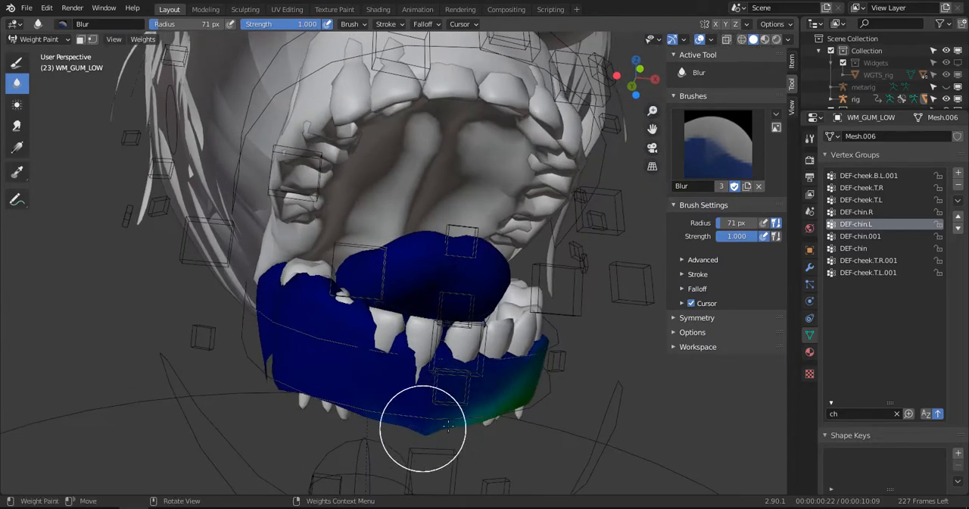
pyautogui.moveTo(558, 340)
pyautogui.mouseDown(button='middle')
pyautogui.moveTo(437, 390)
pyautogui.moveTo(369, 334)
pyautogui.moveTo(568, 292)
pyautogui.mouseUp(button='middle')
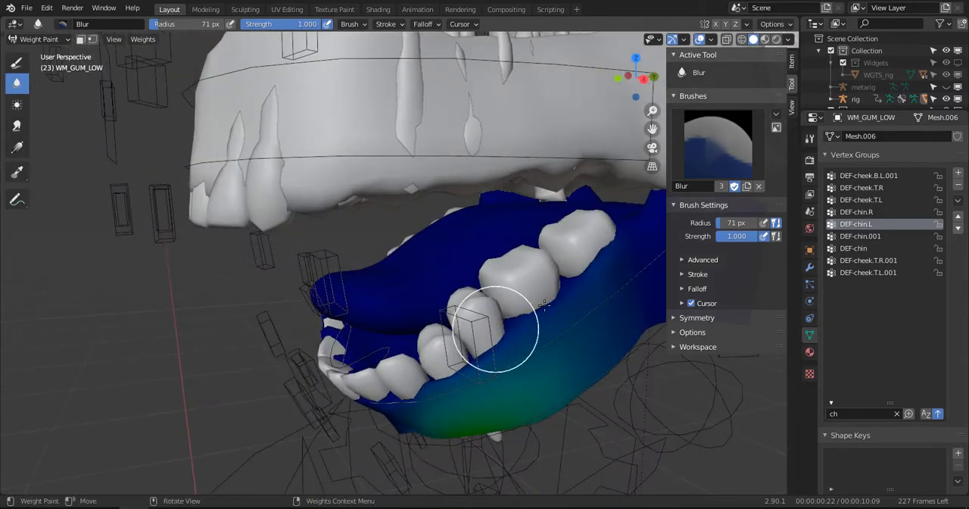
pyautogui.moveTo(497, 346); pyautogui.dragTo(522, 342, button='middle')
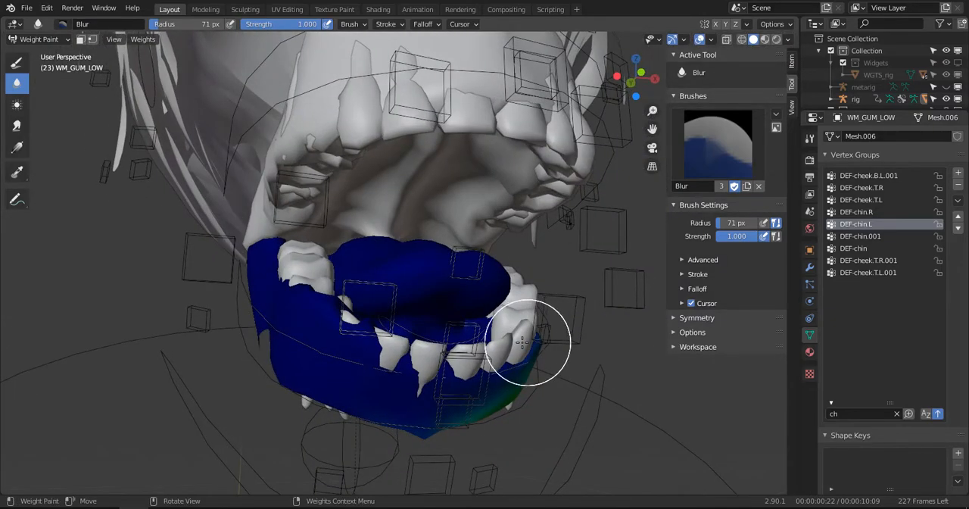
# - Clear the DEF-chin.R weights along the lower tooth line and inner gums with the Draw brush at weight 0
pyautogui.click(860, 212)
pyautogui.moveTo(428, 327); pyautogui.dragTo(368, 303, button='middle')
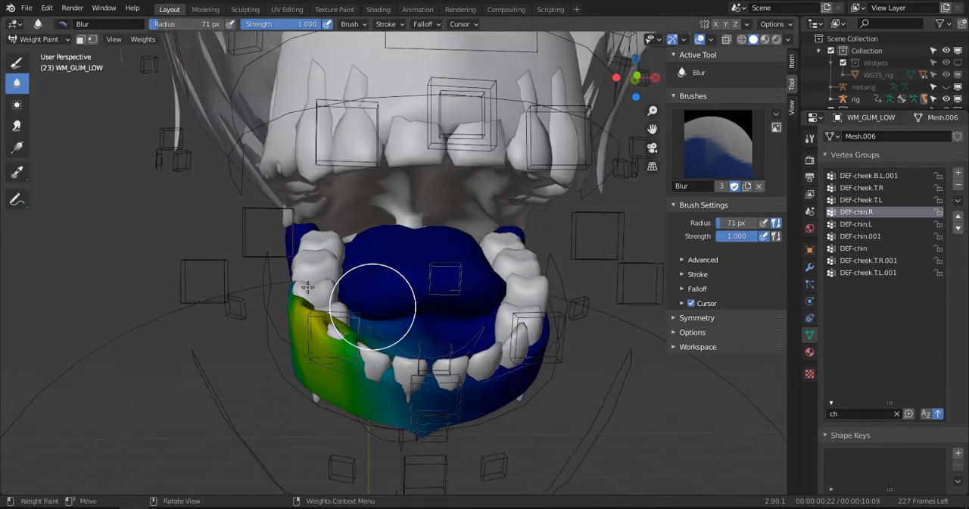
pyautogui.moveTo(123, 230)
pyautogui.mouseDown(button='middle')
pyautogui.moveTo(151, 230)
pyautogui.moveTo(87, 162)
pyautogui.mouseUp(button='middle')
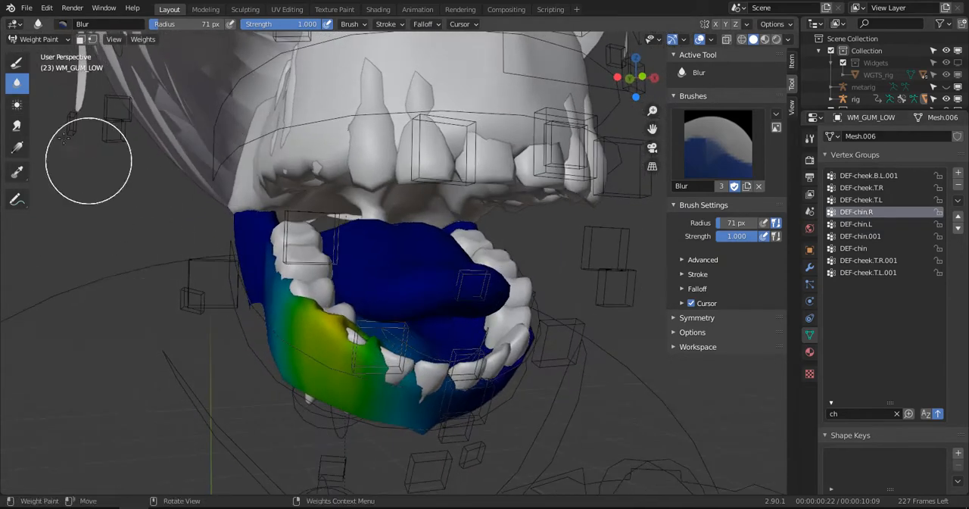
pyautogui.click(17, 62)
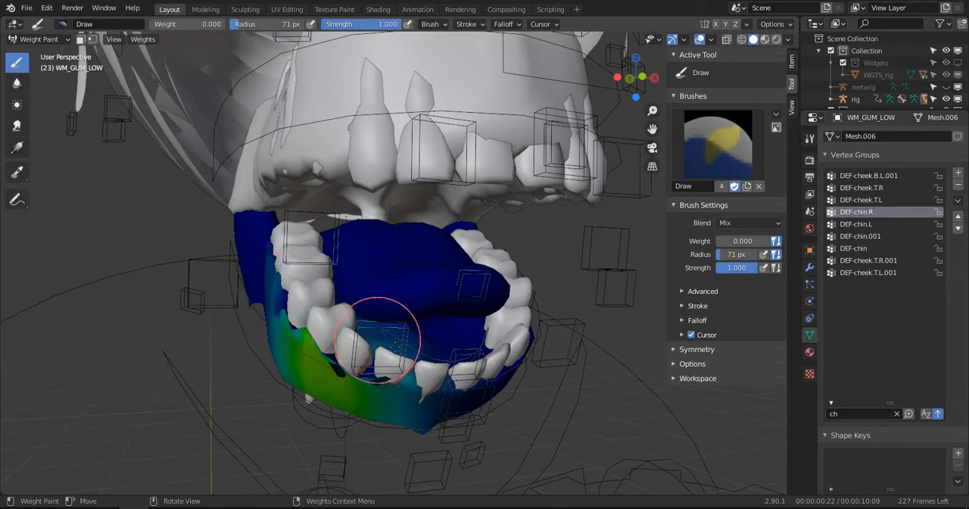
pyautogui.moveTo(361, 318); pyautogui.dragTo(356, 367, button='middle')
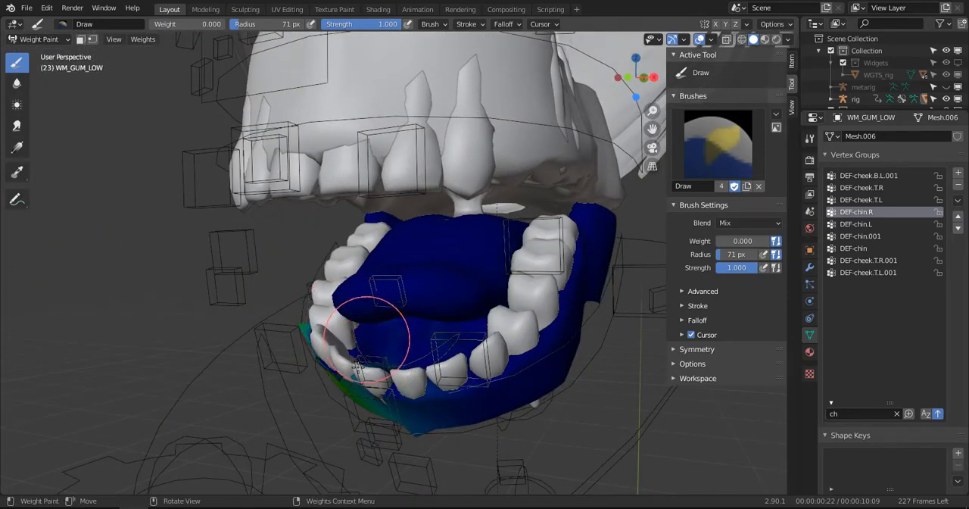
pyautogui.moveTo(455, 330); pyautogui.dragTo(378, 281, button='middle')
pyautogui.moveTo(368, 325); pyautogui.dragTo(388, 331, button='middle')
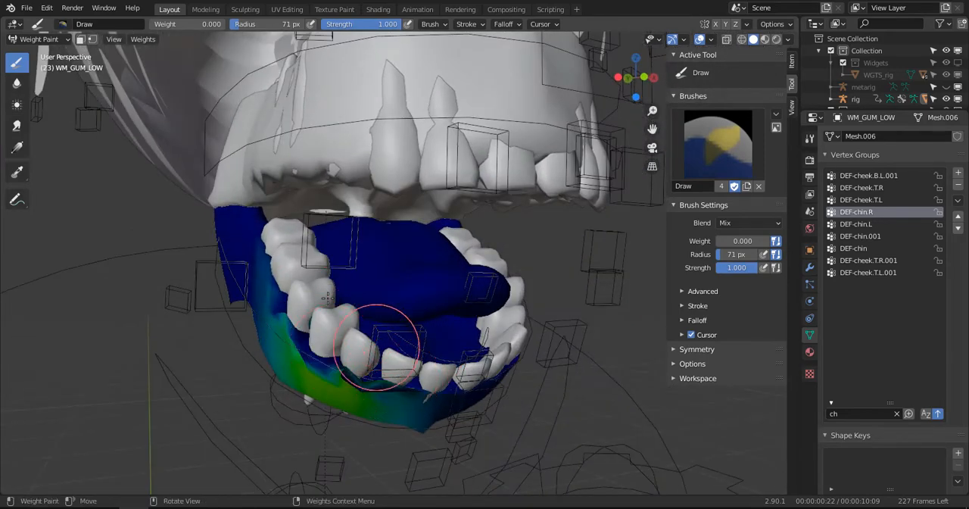
# - Smooth the DEF-chin.R weights along the right side and front of the lower gums with the Blur brush at strength 1
pyautogui.click(19, 86)
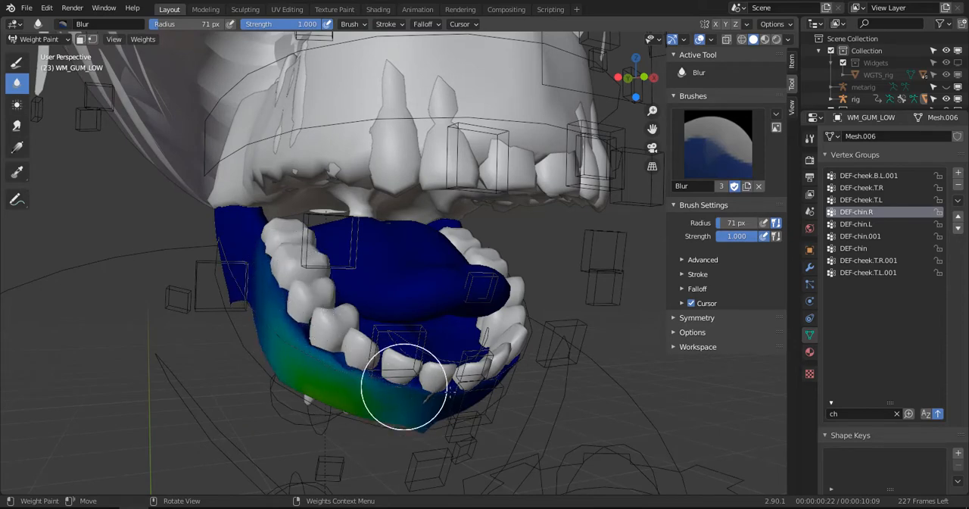
pyautogui.moveTo(471, 422); pyautogui.dragTo(443, 353, button='middle')
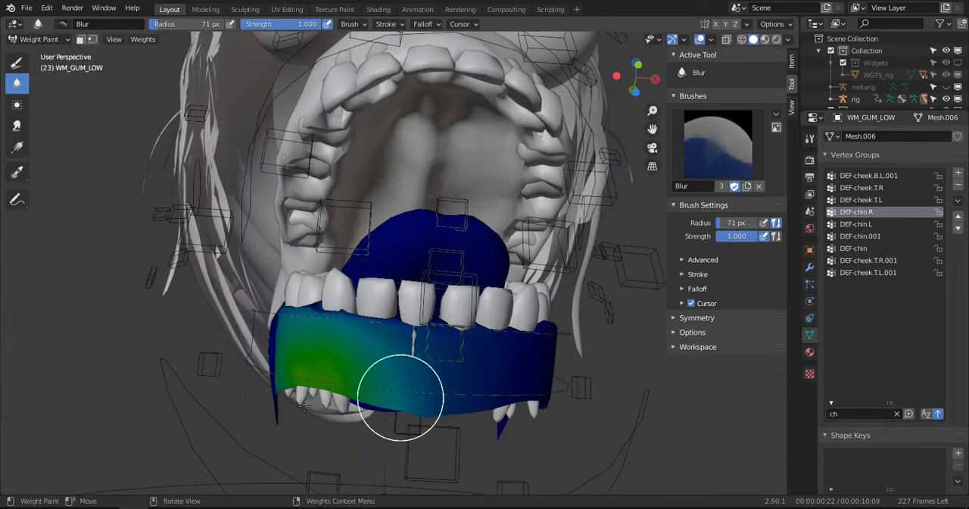
pyautogui.moveTo(223, 347); pyautogui.dragTo(303, 325, button='middle')
pyautogui.moveTo(314, 284); pyautogui.dragTo(376, 371, button='middle')
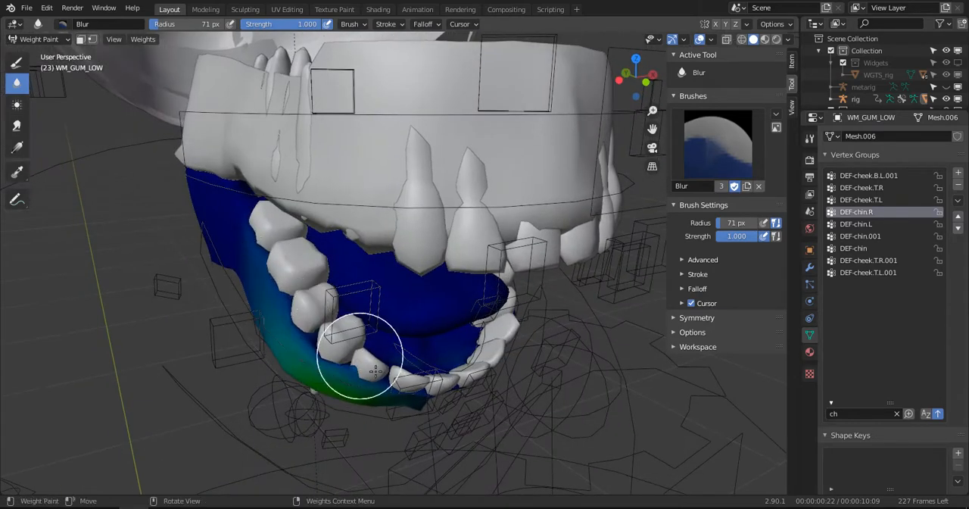
# - Retouch the DEF-chin.R tooth line with the Draw brush, and blend it with the Blur brush at radius 51 px and strength 0.459
pyautogui.click(23, 67)
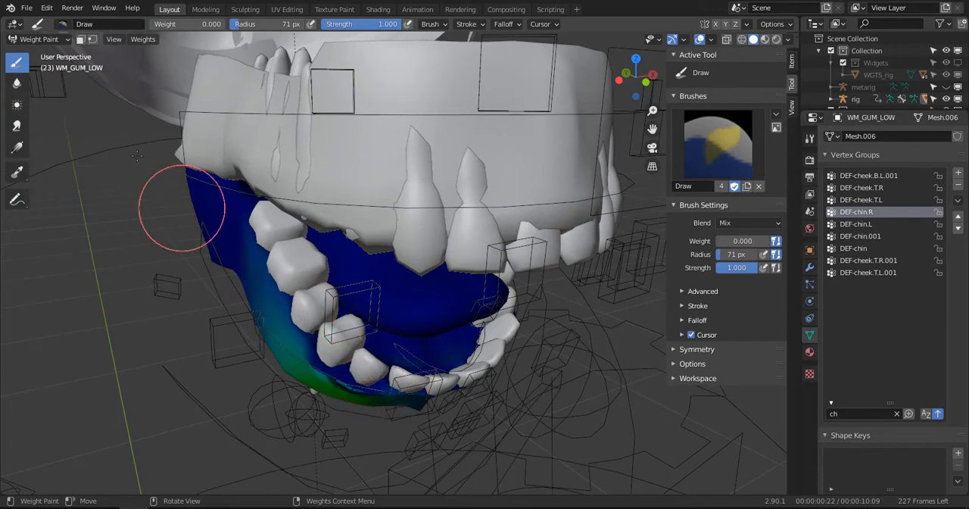
pyautogui.click(16, 83)
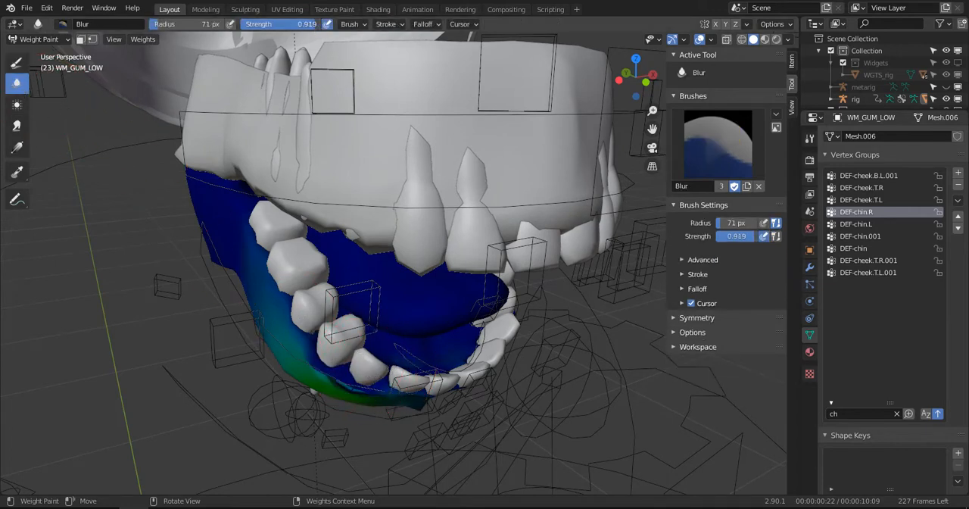
pyautogui.hotkey('shift', 'f')
pyautogui.press('f')
pyautogui.click(355, 392)
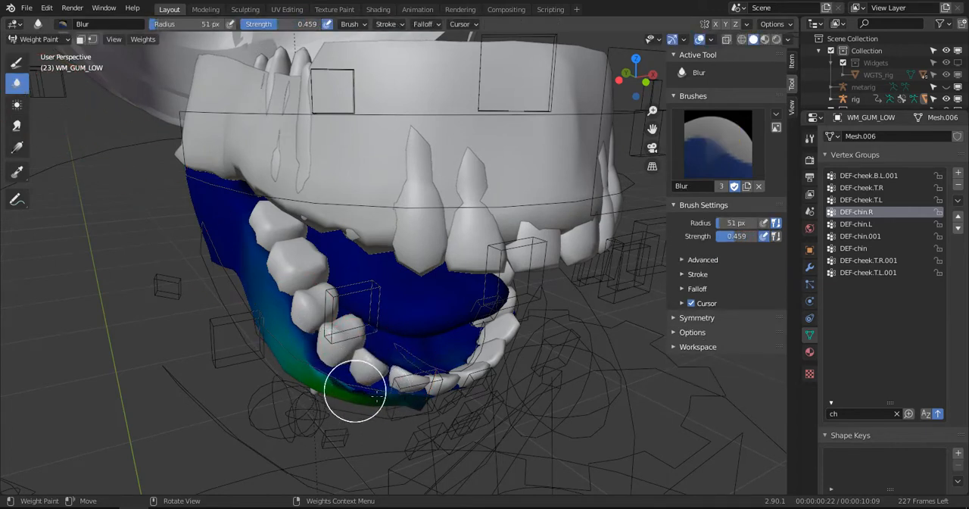
pyautogui.moveTo(341, 374); pyautogui.dragTo(338, 356, button='middle')
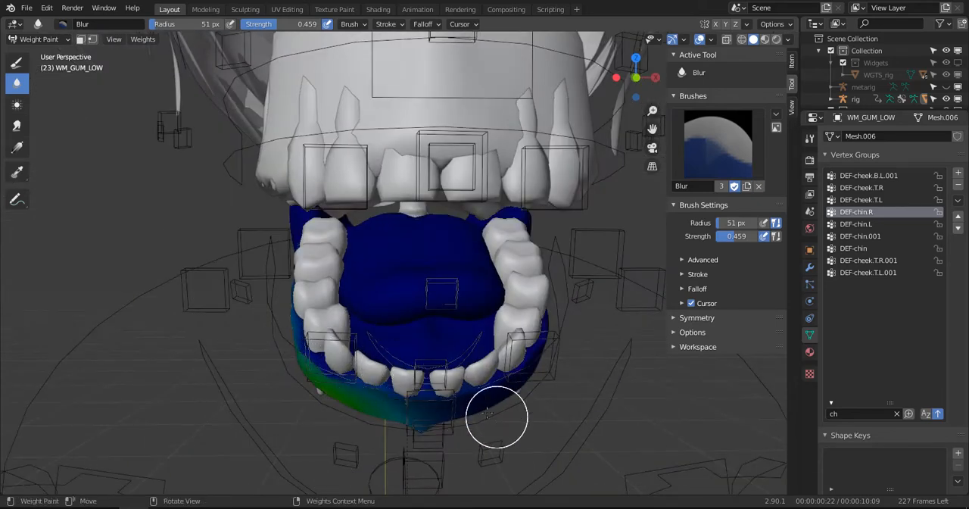
# - Finish smoothing the DEF-chin.R falloff around the outer side and underside of the lower gums, checking it from several angles
pyautogui.moveTo(414, 408); pyautogui.dragTo(331, 349, button='middle')
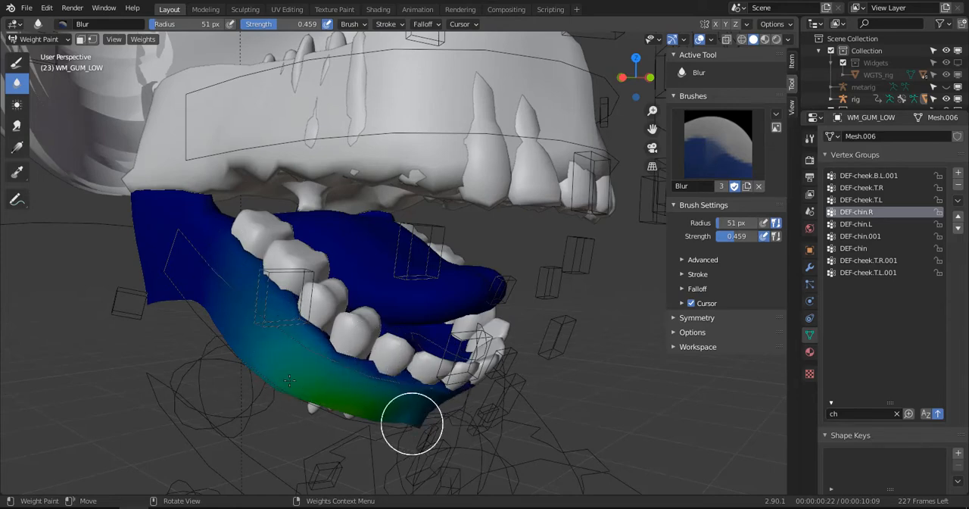
pyautogui.moveTo(412, 424); pyautogui.dragTo(408, 415, button='middle')
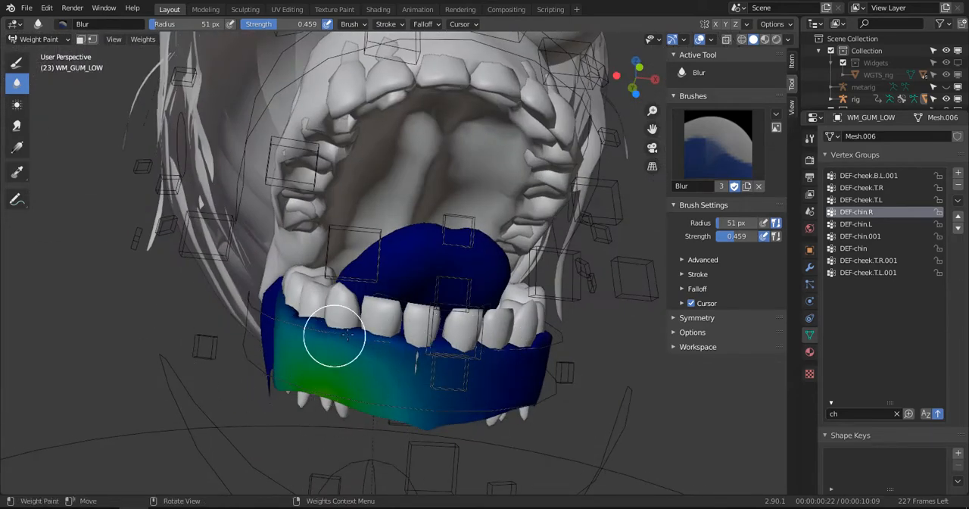
pyautogui.moveTo(632, 368); pyautogui.dragTo(440, 350, button='middle')
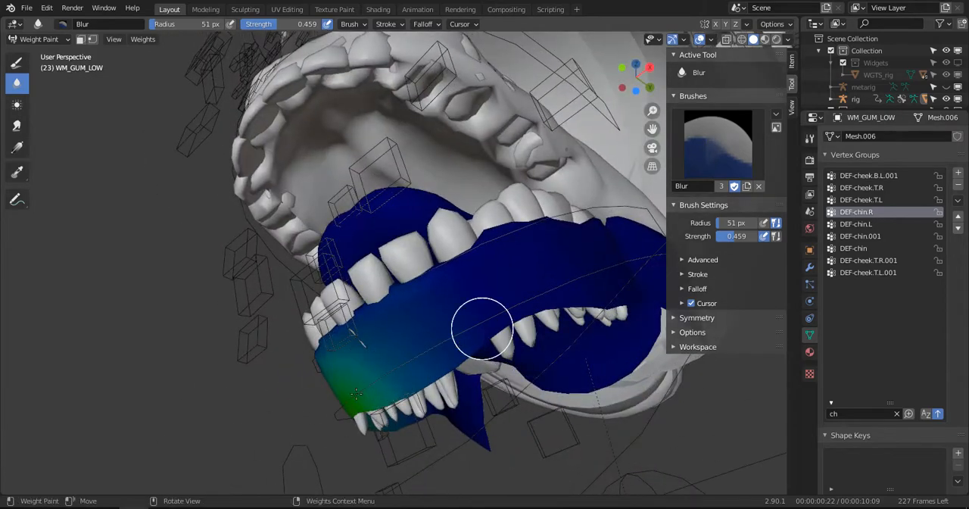
pyautogui.moveTo(486, 331); pyautogui.dragTo(335, 368, button='middle')
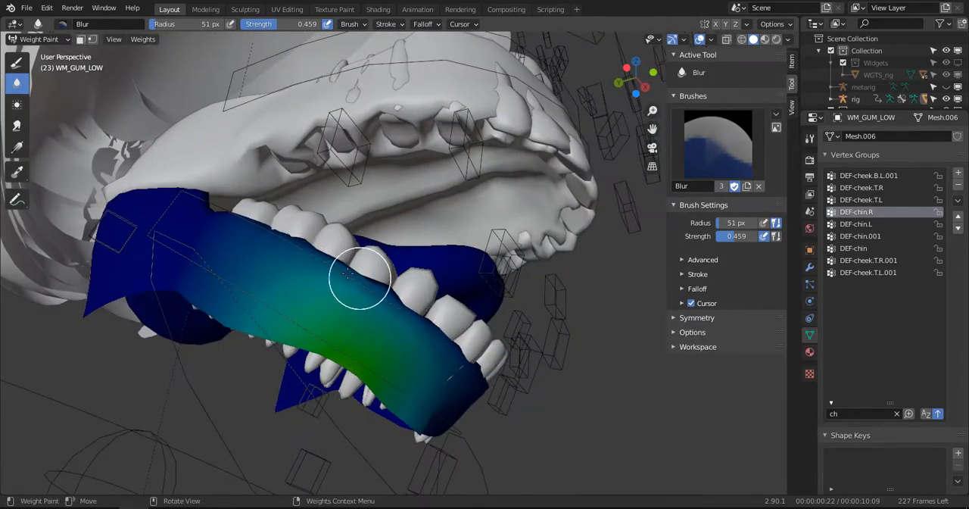
pyautogui.moveTo(451, 355)
pyautogui.mouseDown(button='middle')
pyautogui.moveTo(401, 342)
pyautogui.moveTo(432, 346)
pyautogui.mouseUp(button='middle')
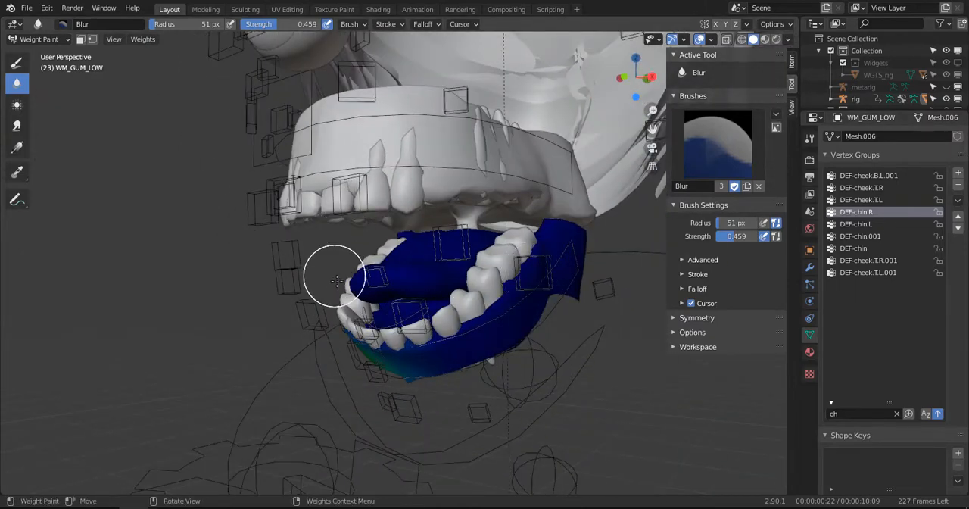
# - Leave weight painting on the lower gums, select the upper gums WM_GUM_TOP and enter Weight Paint mode on them
pyautogui.hotkey('ctrl', 'Tab')
pyautogui.click(309, 271)
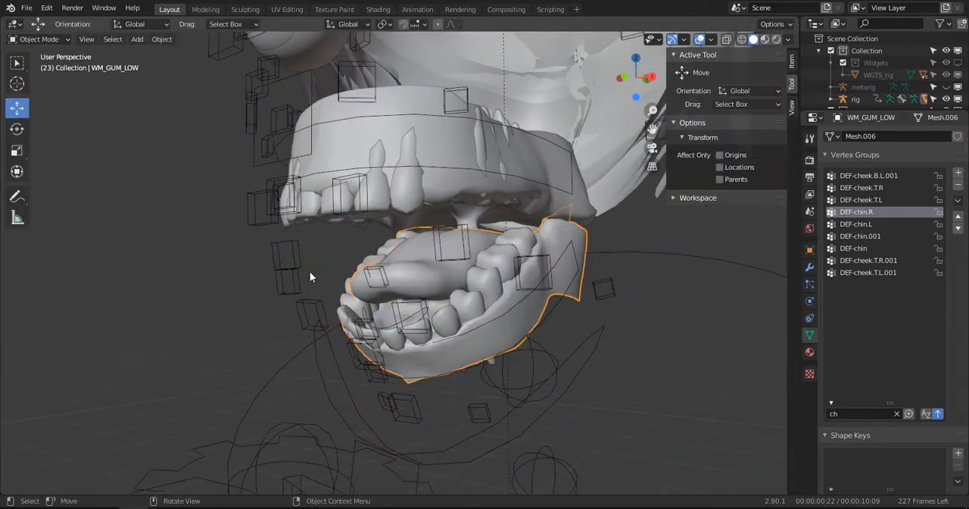
pyautogui.click(425, 157)
pyautogui.hotkey('ctrl', 'Tab')
pyautogui.click(356, 112)
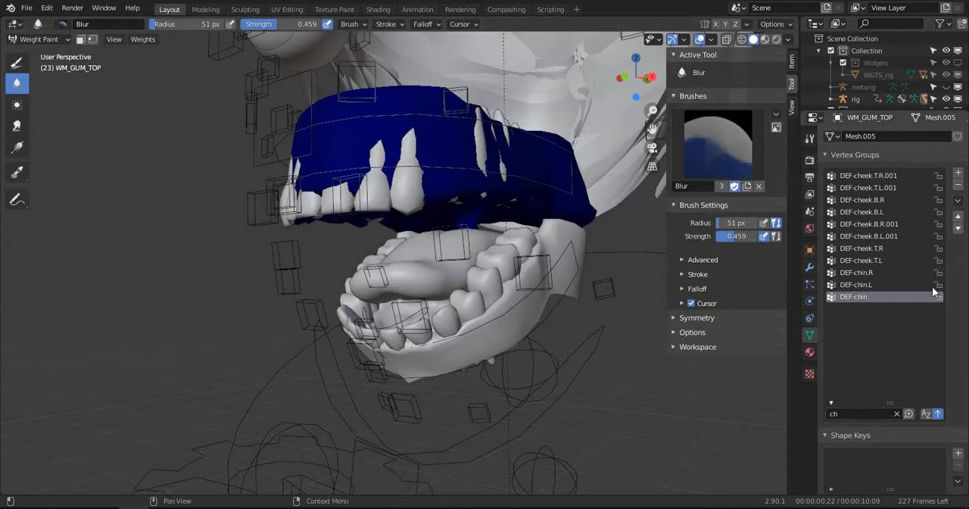
# - Erase the DEF-chin.L and DEF-chin.R weights from the sides of the upper gums with the Draw brush at weight 0
pyautogui.click(871, 241)
pyautogui.click(869, 268)
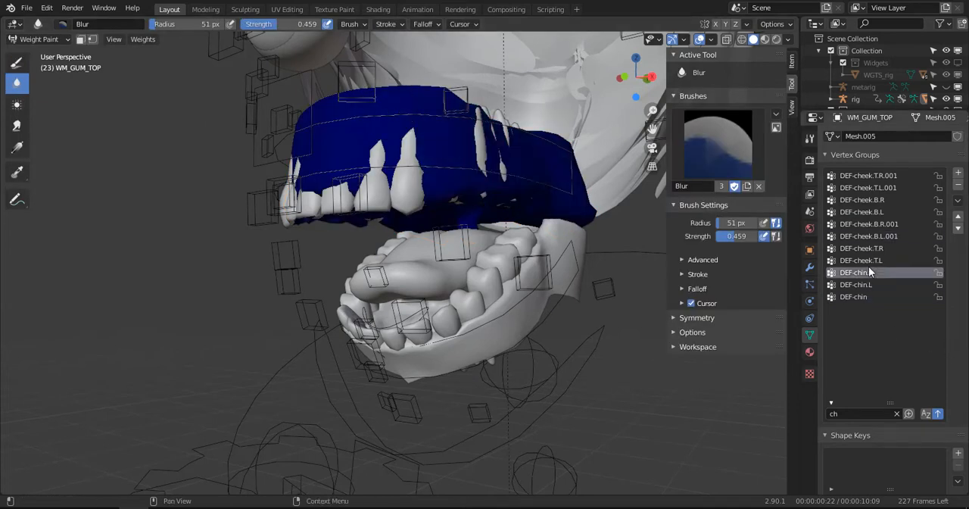
pyautogui.click(865, 281)
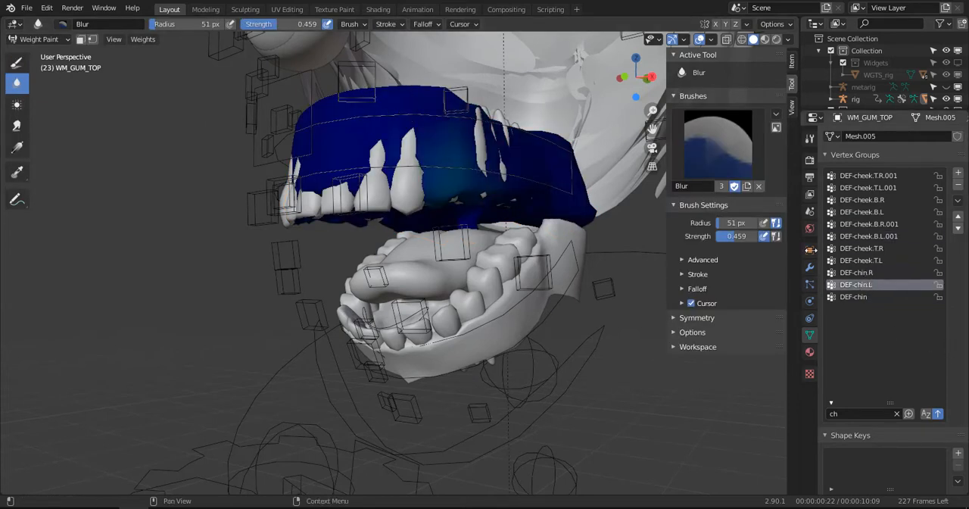
pyautogui.click(21, 65)
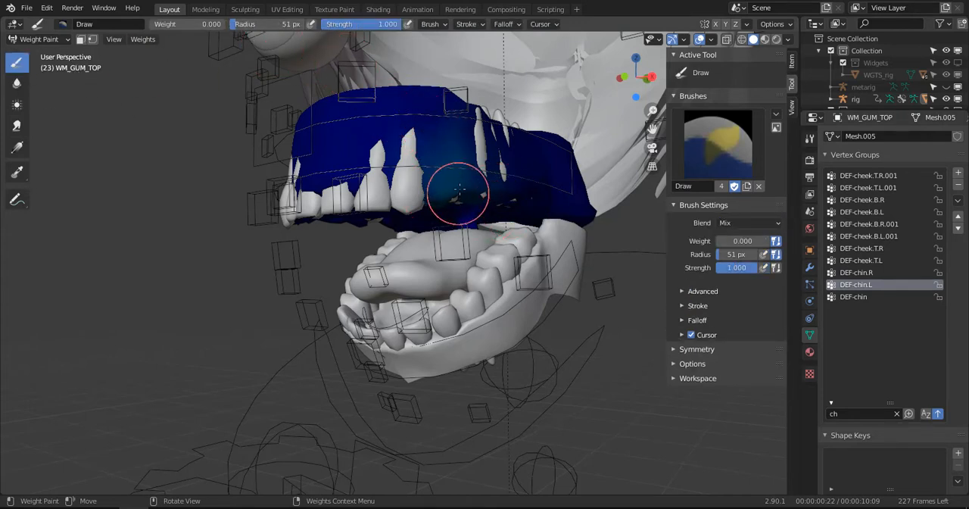
pyautogui.moveTo(457, 194)
pyautogui.mouseDown()
pyautogui.moveTo(401, 203)
pyautogui.moveTo(413, 205)
pyautogui.mouseUp()
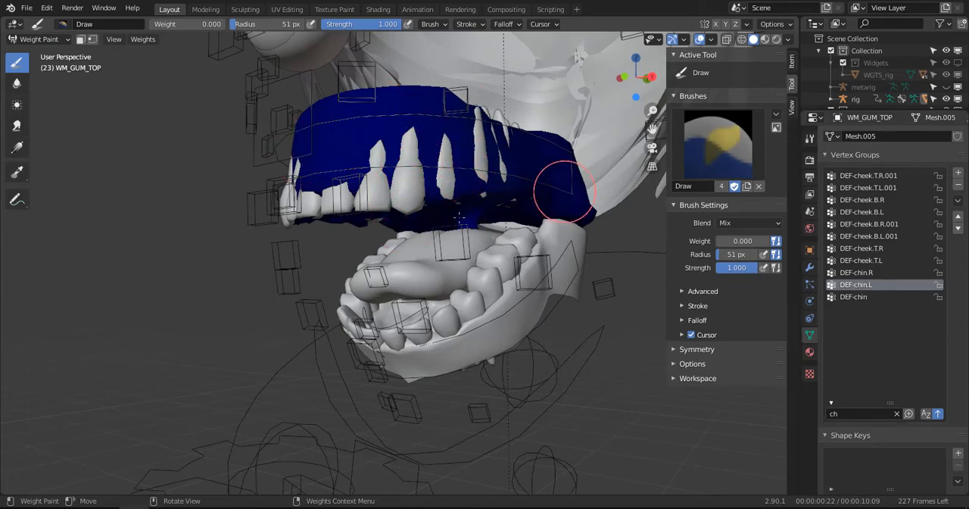
pyautogui.keyDown('alt'); pyautogui.moveTo(451, 194); pyautogui.dragTo(465, 138); pyautogui.keyUp('alt')
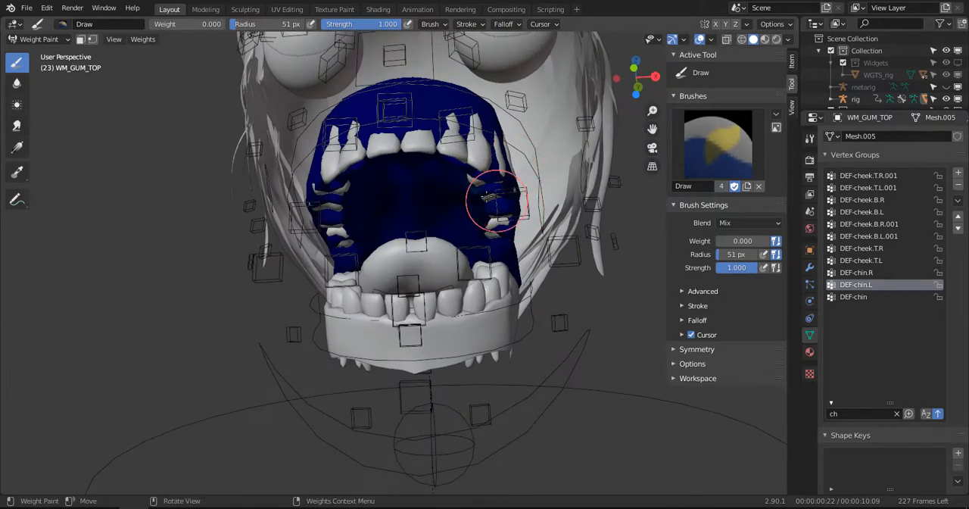
pyautogui.moveTo(483, 203)
pyautogui.keyDown('alt'); pyautogui.mouseDown()
pyautogui.moveTo(312, 180)
pyautogui.moveTo(372, 186)
pyautogui.moveTo(384, 160)
pyautogui.moveTo(405, 168)
pyautogui.moveTo(379, 162)
pyautogui.moveTo(417, 143)
pyautogui.mouseUp(); pyautogui.keyUp('alt')
pyautogui.click(873, 273)
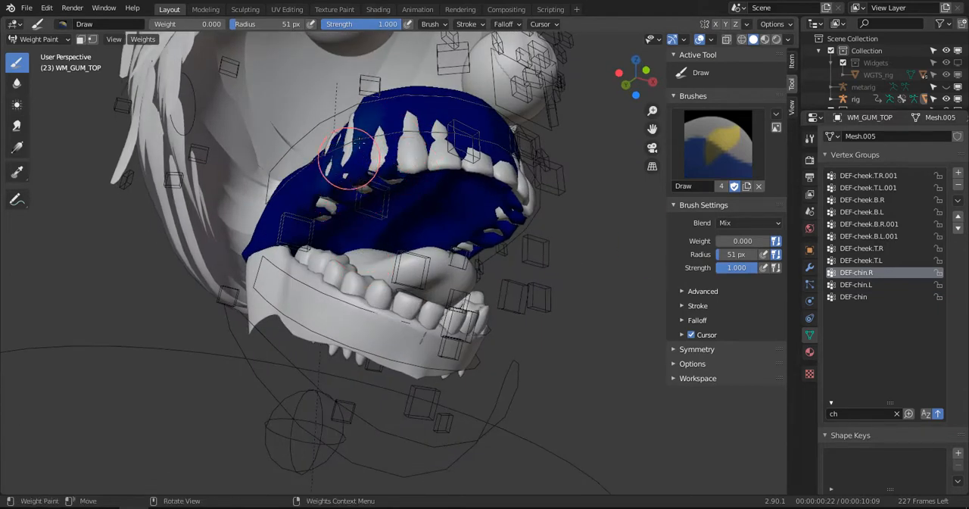
pyautogui.keyDown('alt'); pyautogui.moveTo(558, 181); pyautogui.dragTo(379, 163); pyautogui.keyUp('alt')
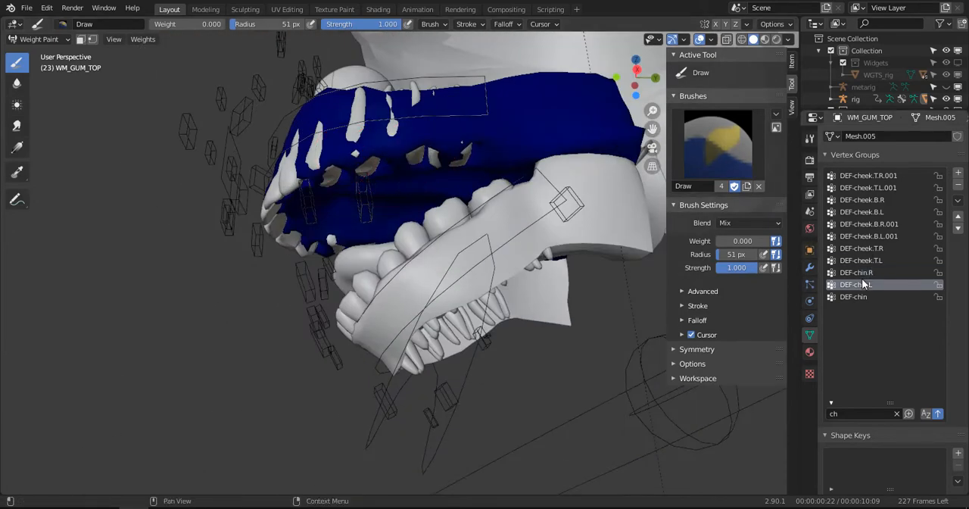
# - Examine the cheek bone weight groups on the upper gums, from DEF-cheek.T.R up to DEF-cheek.T.R.001
pyautogui.click(872, 249)
pyautogui.keyDown('alt'); pyautogui.moveTo(415, 224); pyautogui.dragTo(518, 238); pyautogui.keyUp('alt')
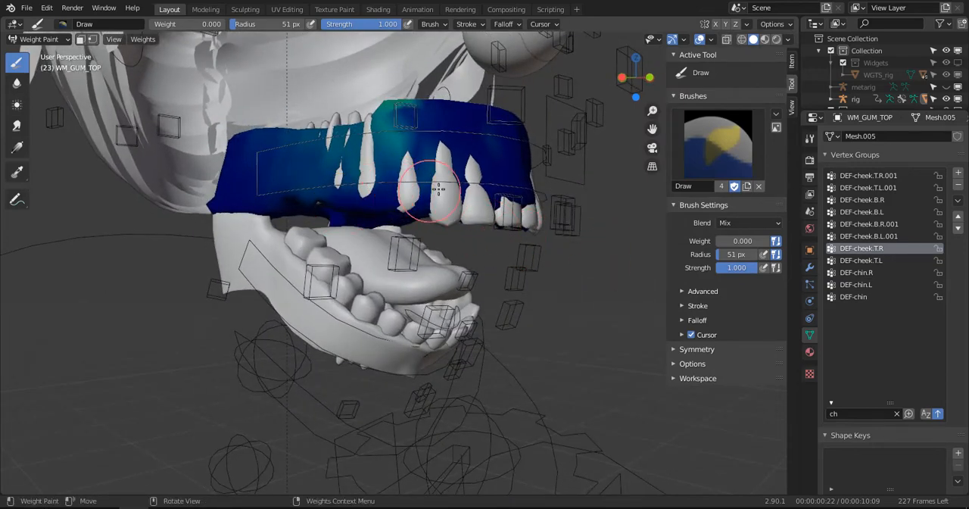
pyautogui.click(879, 237)
pyautogui.click(879, 225)
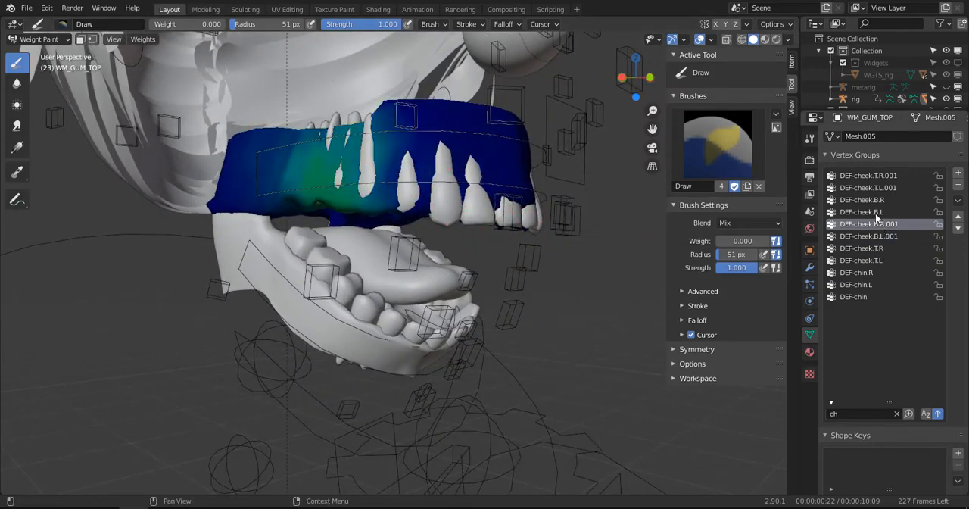
pyautogui.click(876, 212)
pyautogui.click(872, 200)
pyautogui.click(872, 187)
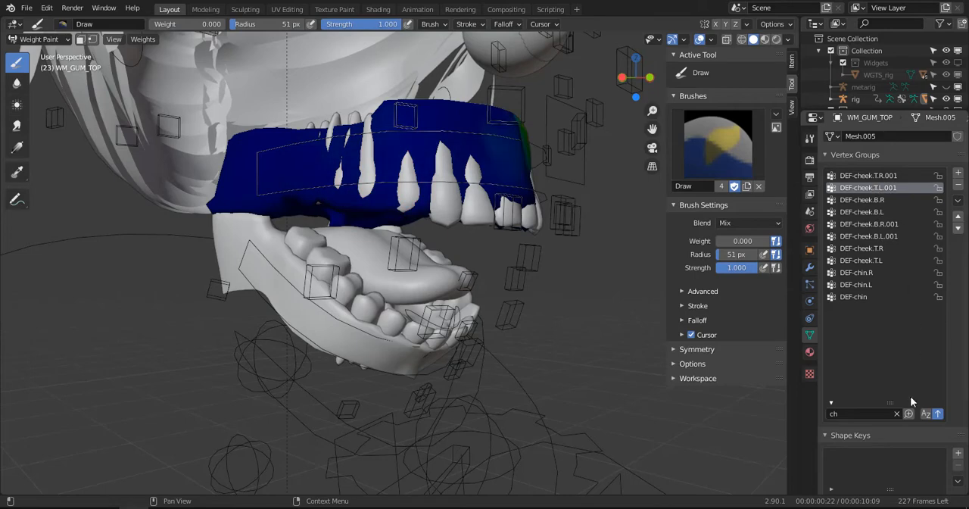
pyautogui.moveTo(502, 282); pyautogui.dragTo(546, 277, button='middle')
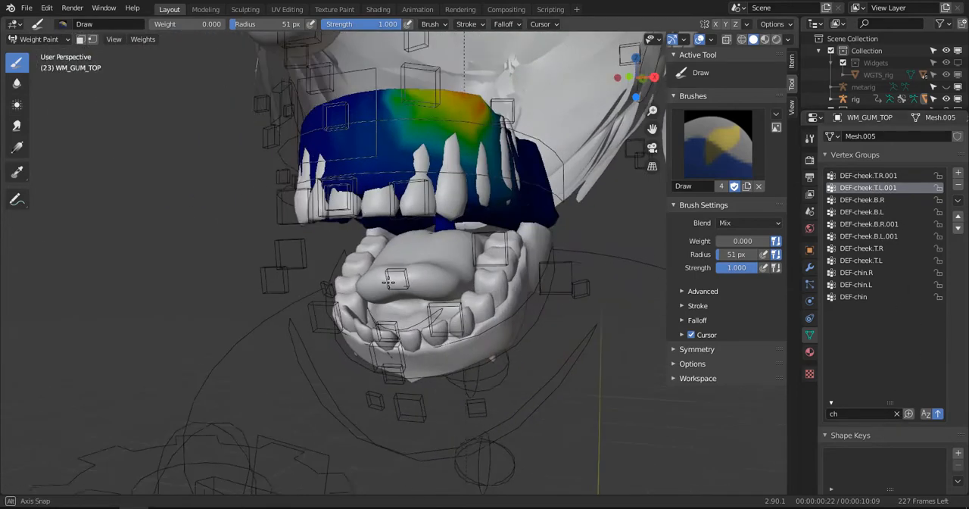
pyautogui.click(876, 175)
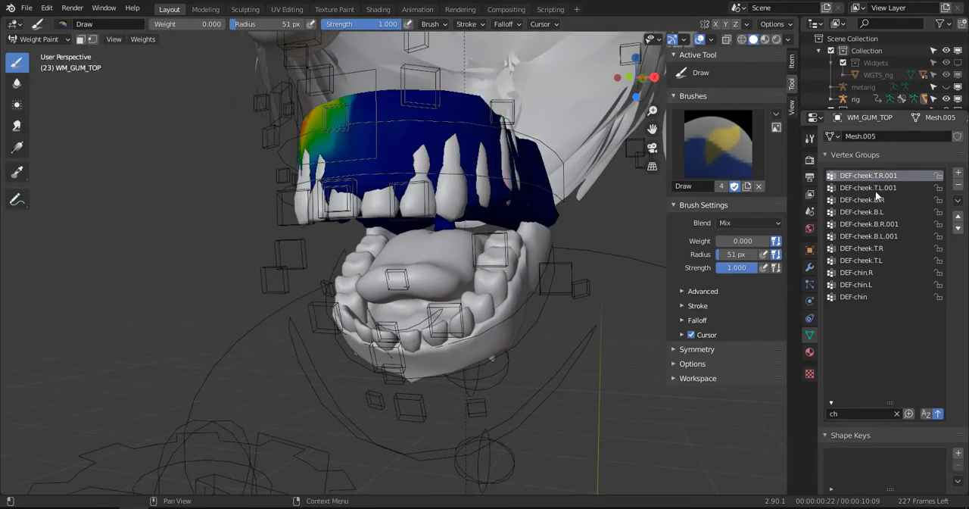
# - Clear the vertex group filter and erase the DEF-nose.L.001 weights along the upper front edge of the upper gums
pyautogui.click(896, 413)
pyautogui.click(866, 325)
pyautogui.scroll(-4, 872, 359)
pyautogui.click(870, 337)
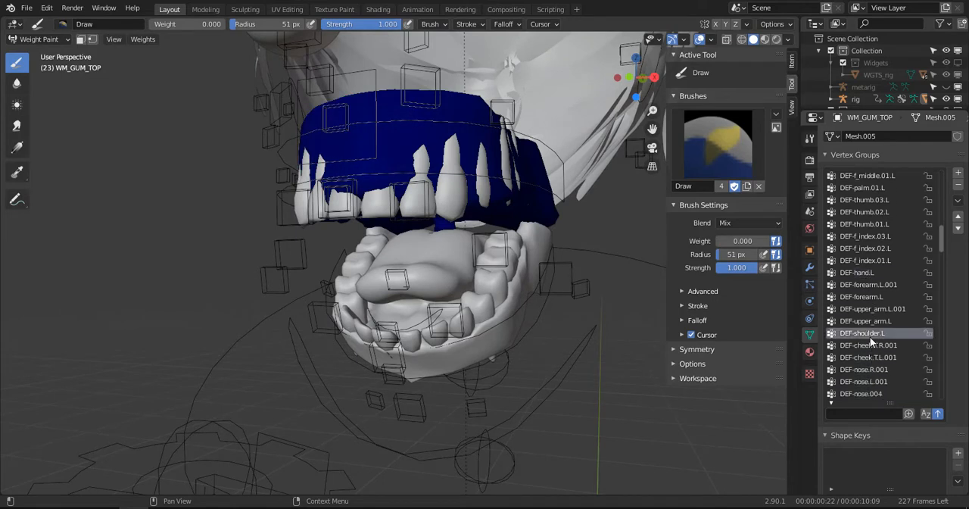
pyautogui.scroll(-1, 869, 331)
pyautogui.click(868, 370)
pyautogui.click(872, 382)
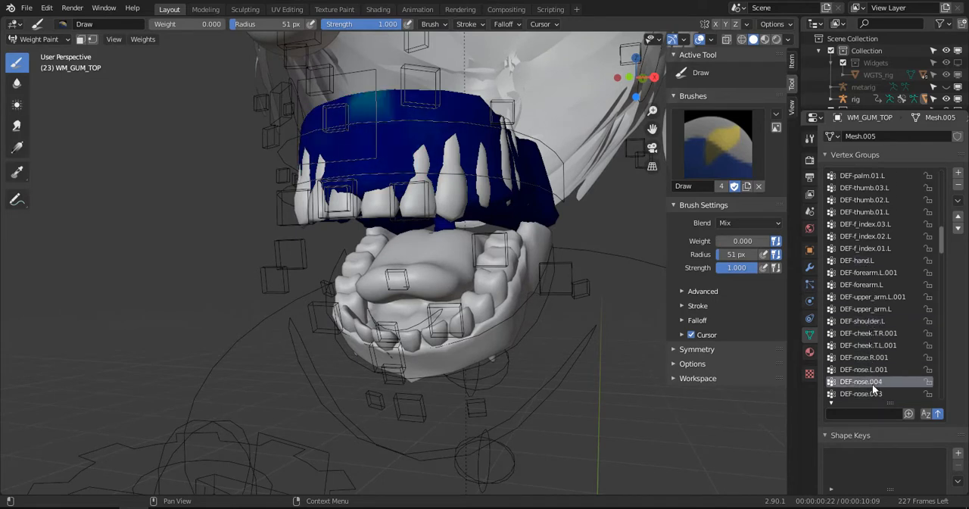
pyautogui.click(871, 369)
pyautogui.moveTo(379, 91); pyautogui.dragTo(369, 97)
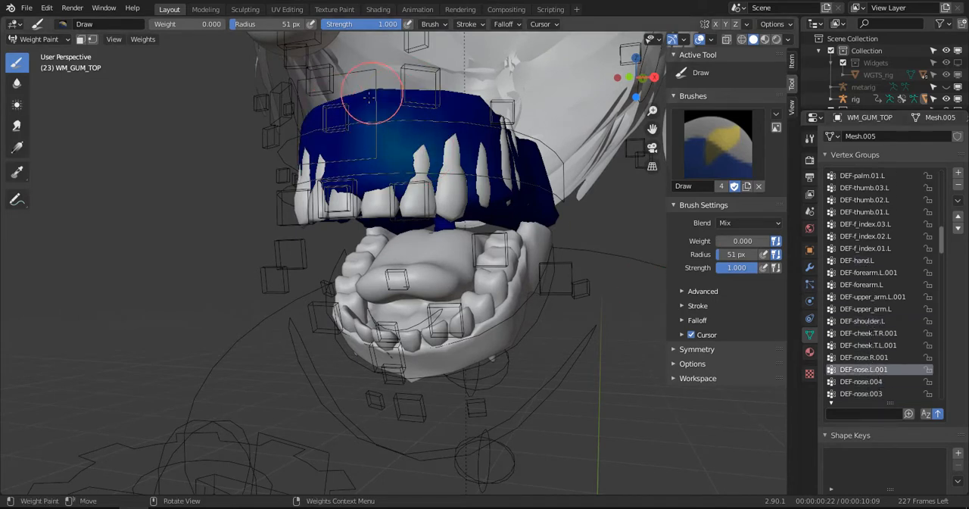
# - Check the remaining DEF-nose groups, and erase the DEF-lip.T.R weights from the front of the upper gums
pyautogui.click(859, 382)
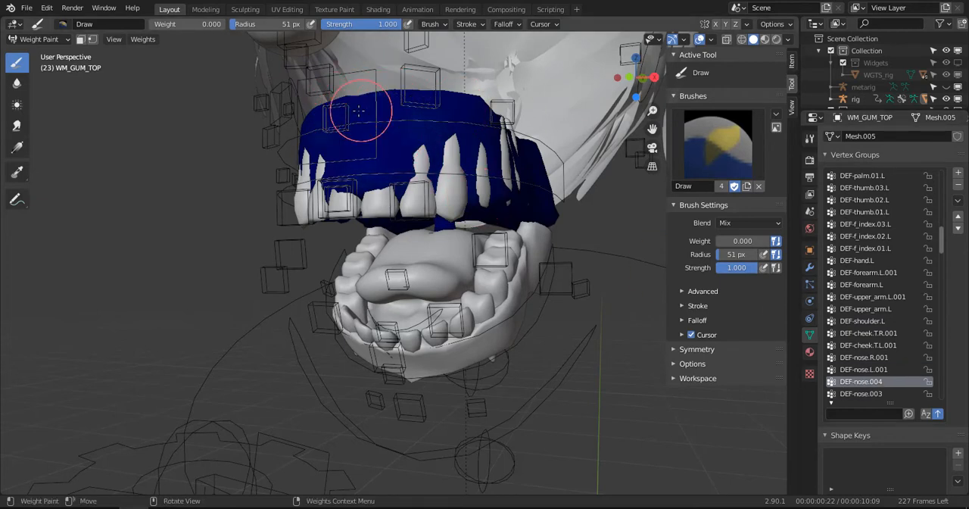
pyautogui.click(864, 394)
pyautogui.scroll(-3, 876, 350)
pyautogui.click(865, 366)
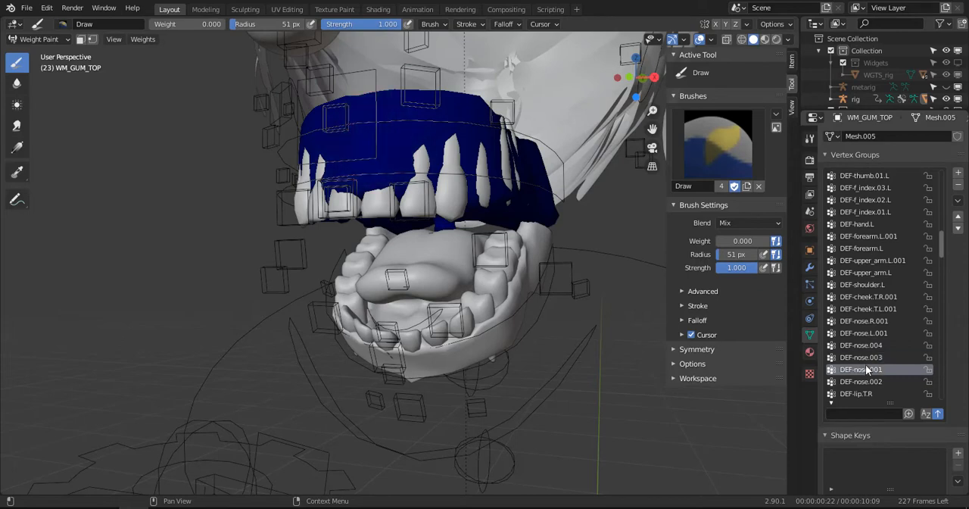
pyautogui.scroll(-3, 865, 375)
pyautogui.click(864, 344)
pyautogui.click(864, 356)
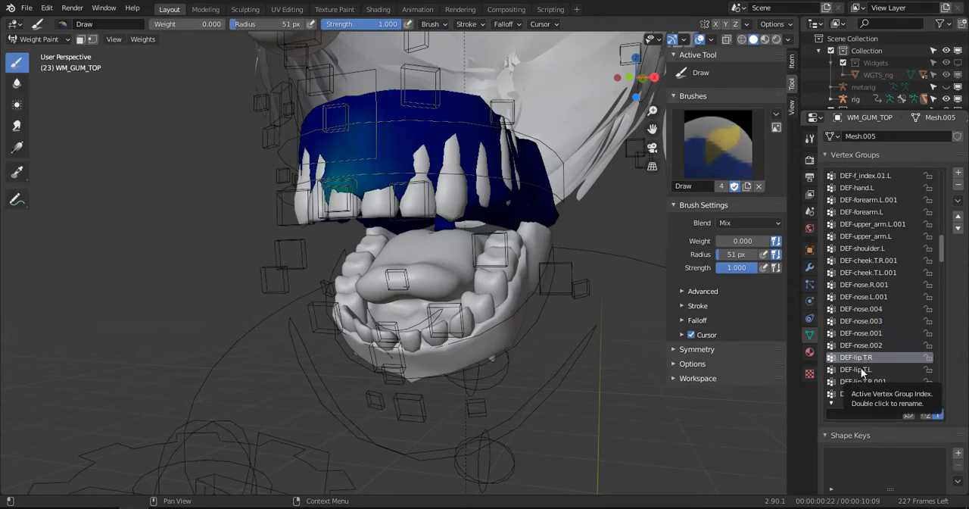
pyautogui.moveTo(363, 217); pyautogui.dragTo(424, 209, button='middle')
pyautogui.moveTo(414, 196)
pyautogui.mouseDown()
pyautogui.moveTo(444, 129)
pyautogui.moveTo(411, 214)
pyautogui.mouseUp()
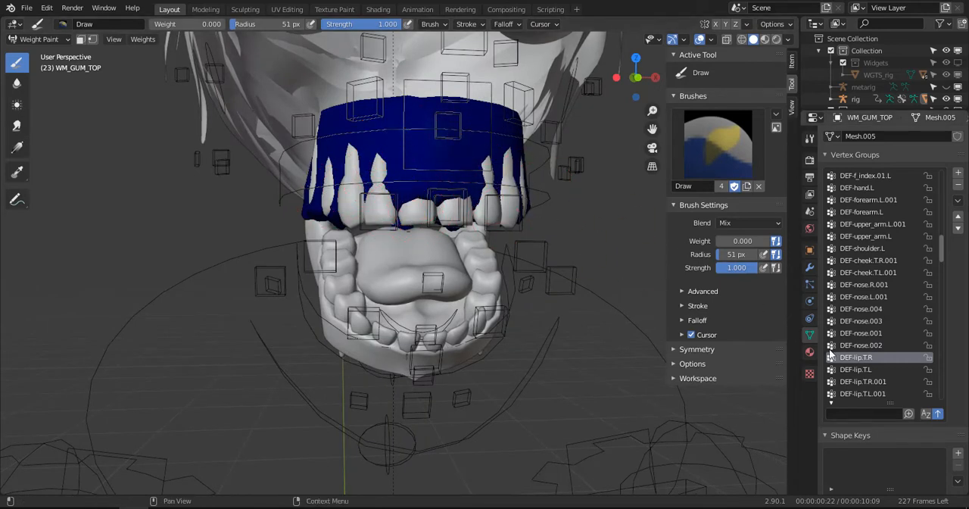
# - Erase the DEF-lip.T.L weights from the front and side of the upper gums with the zero-weight Draw brush
pyautogui.click(857, 369)
pyautogui.moveTo(492, 193)
pyautogui.mouseDown()
pyautogui.moveTo(418, 215)
pyautogui.moveTo(459, 201)
pyautogui.moveTo(411, 164)
pyautogui.mouseUp()
pyautogui.moveTo(506, 174); pyautogui.dragTo(319, 146, button='middle')
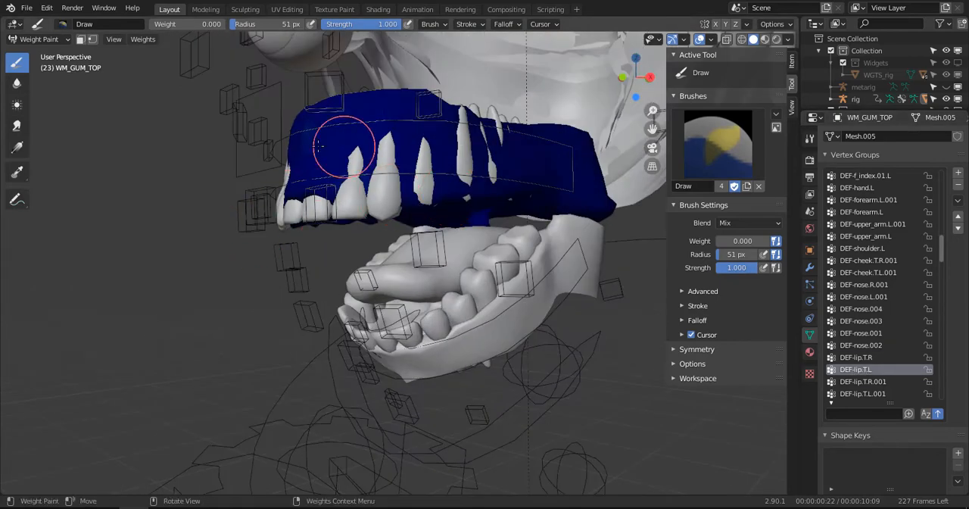
# - Paint away the DEF-lip.T.R.001 weights on the outer side and underside of the upper gums at weight 0
pyautogui.click(879, 382)
pyautogui.moveTo(508, 325); pyautogui.dragTo(424, 235, button='middle')
pyautogui.moveTo(424, 235)
pyautogui.mouseDown()
pyautogui.moveTo(378, 216)
pyautogui.moveTo(346, 184)
pyautogui.moveTo(314, 205)
pyautogui.mouseUp()
pyautogui.moveTo(314, 205); pyautogui.dragTo(385, 190, button='middle')
pyautogui.moveTo(386, 190)
pyautogui.mouseDown()
pyautogui.moveTo(444, 199)
pyautogui.moveTo(396, 156)
pyautogui.moveTo(510, 162)
pyautogui.moveTo(468, 191)
pyautogui.moveTo(411, 126)
pyautogui.mouseUp()
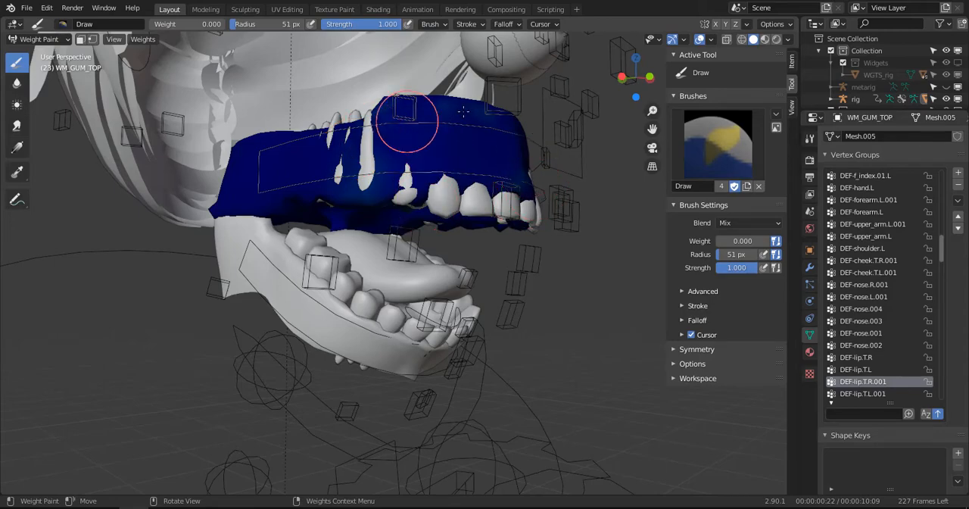
pyautogui.moveTo(412, 126); pyautogui.dragTo(432, 190, button='middle')
pyautogui.moveTo(389, 218)
pyautogui.mouseDown(button='middle')
pyautogui.moveTo(444, 109)
pyautogui.moveTo(446, 201)
pyautogui.moveTo(420, 182)
pyautogui.moveTo(376, 176)
pyautogui.mouseUp(button='middle')
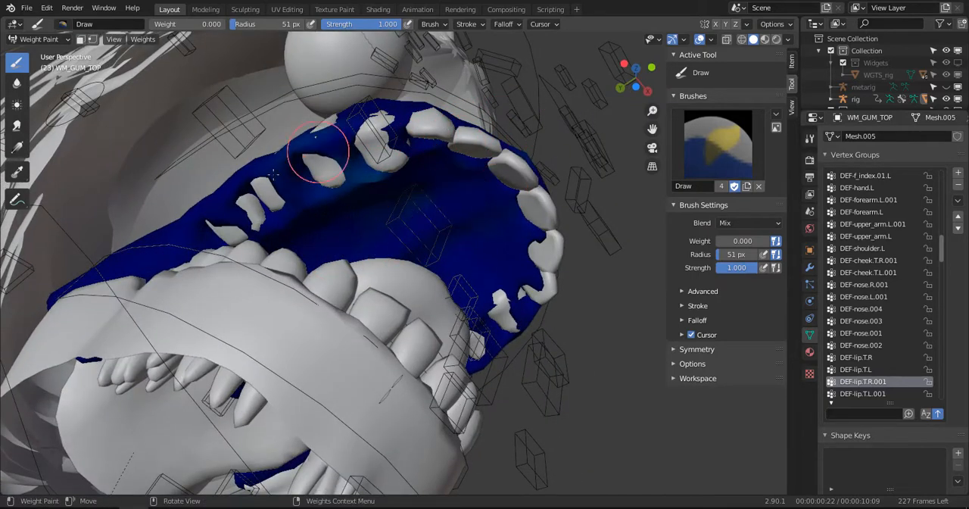
# - Try painting DEF-lip.T.R.001 along the inner tooth line of the upper gums with the brush weight at 1
pyautogui.moveTo(163, 26); pyautogui.dragTo(233, 27)
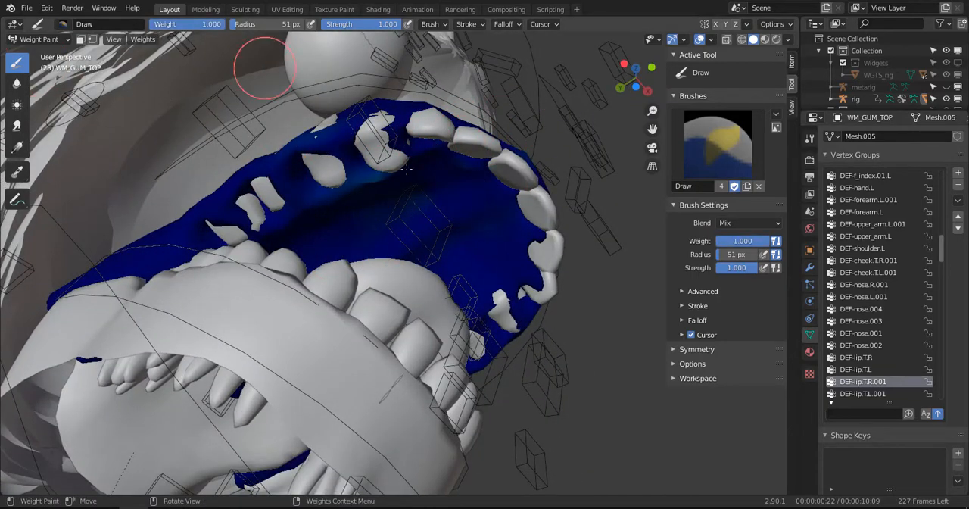
pyautogui.moveTo(386, 163)
pyautogui.mouseDown()
pyautogui.moveTo(421, 141)
pyautogui.moveTo(372, 156)
pyautogui.moveTo(489, 173)
pyautogui.moveTo(525, 167)
pyautogui.mouseUp()
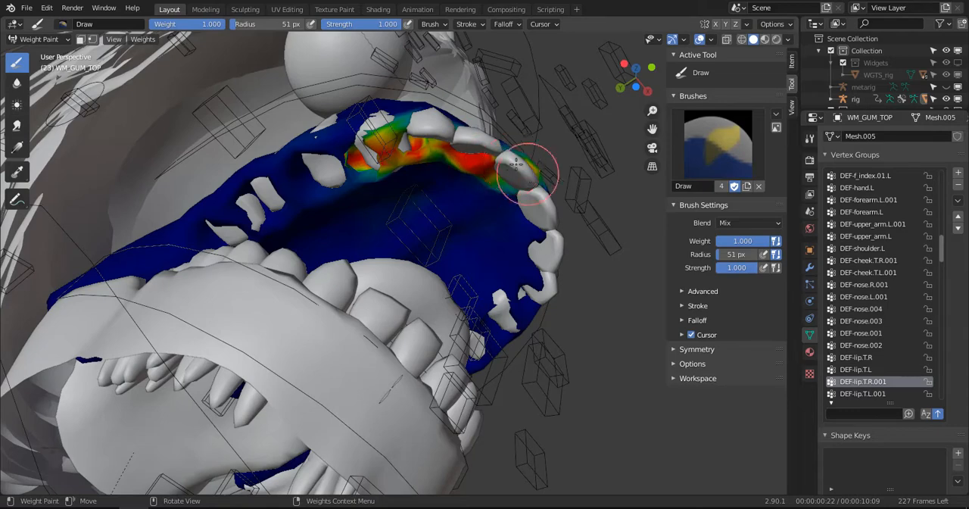
pyautogui.moveTo(526, 166); pyautogui.dragTo(482, 173, button='middle')
pyautogui.moveTo(328, 128)
pyautogui.mouseDown()
pyautogui.moveTo(409, 114)
pyautogui.moveTo(325, 123)
pyautogui.moveTo(322, 145)
pyautogui.mouseUp()
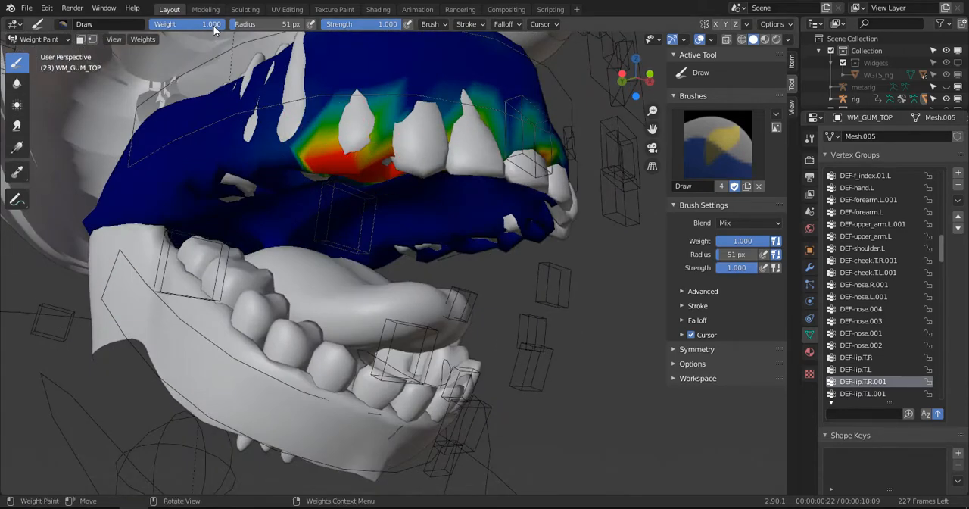
# - Erase the painted DEF-lip.T.R.001 weights along the upper tooth line using weight 0 and a 113 px brush radius
pyautogui.moveTo(212, 25); pyautogui.dragTo(154, 24)
pyautogui.press('f')
pyautogui.click(366, 147)
pyautogui.moveTo(363, 163)
pyautogui.mouseDown()
pyautogui.moveTo(418, 121)
pyautogui.moveTo(362, 118)
pyautogui.moveTo(515, 146)
pyautogui.mouseUp()
pyautogui.moveTo(572, 134)
pyautogui.mouseDown()
pyautogui.moveTo(470, 167)
pyautogui.moveTo(400, 147)
pyautogui.mouseUp()
pyautogui.moveTo(327, 148); pyautogui.dragTo(315, 190, button='middle')
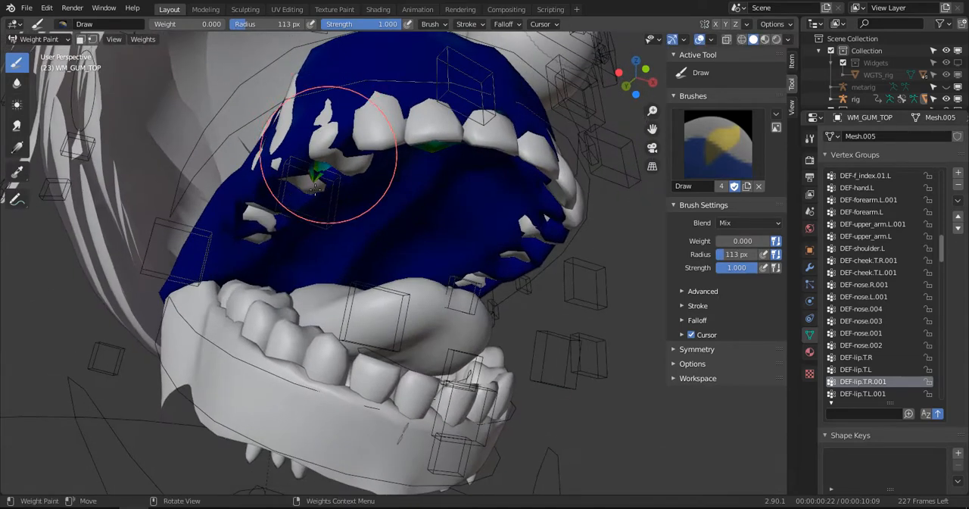
# - Show the model in wireframe and try to erase the leftover DEF-lip.T.R.001 spots around the tooth sockets, reducing the brush radius to 87 px
pyautogui.press('e')
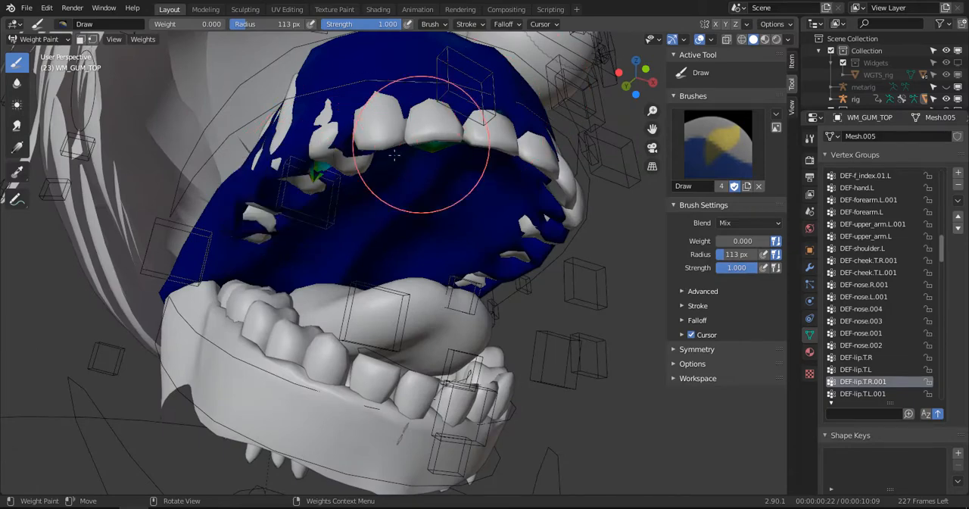
pyautogui.click(288, 166)
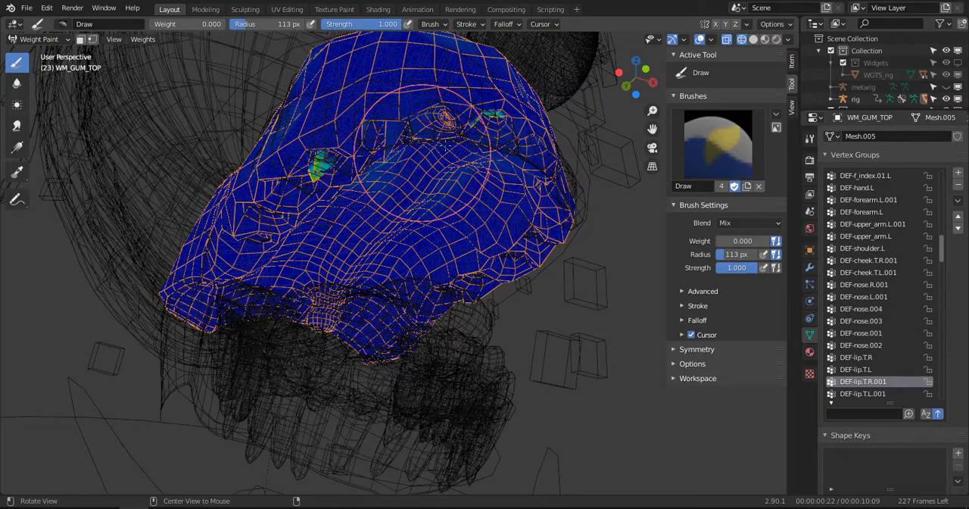
pyautogui.moveTo(326, 178); pyautogui.dragTo(387, 156, button='middle')
pyautogui.moveTo(476, 125)
pyautogui.mouseDown(button='middle')
pyautogui.moveTo(305, 220)
pyautogui.moveTo(306, 258)
pyautogui.moveTo(520, 292)
pyautogui.mouseUp(button='middle')
pyautogui.press('f')
pyautogui.click(301, 223)
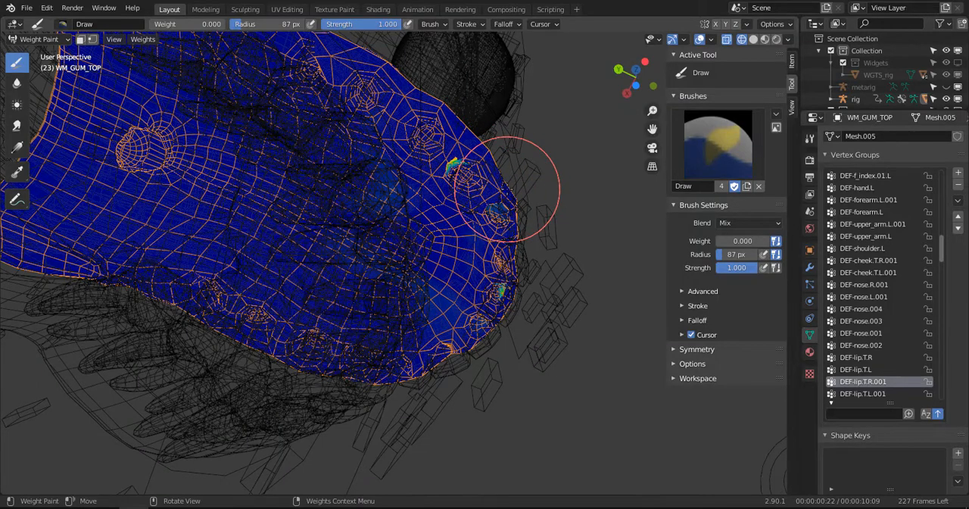
# - Remove all upper gum vertices from the DEF-lip.T.R.001 group in Edit Mode, and return to weight painting in solid shading
pyautogui.press('Tab')
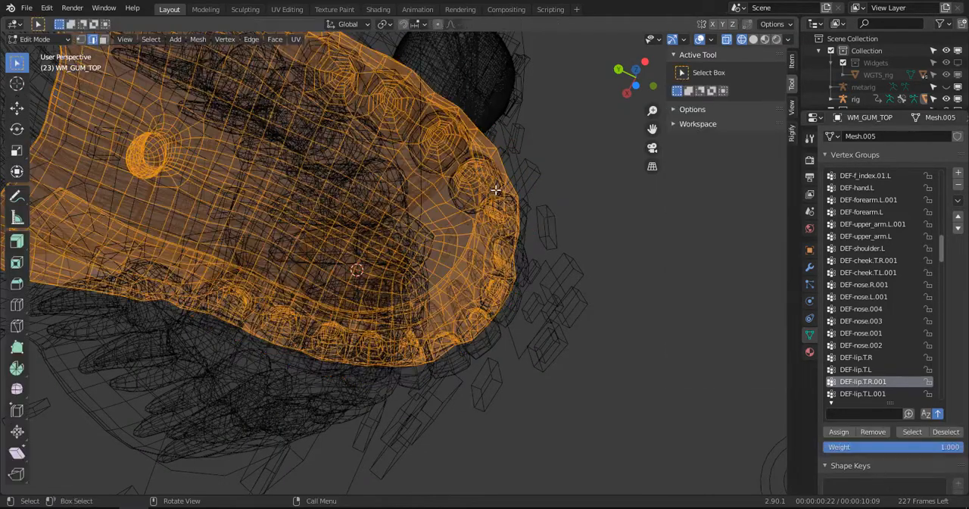
pyautogui.click(874, 432)
pyautogui.press('Tab')
pyautogui.press('z')
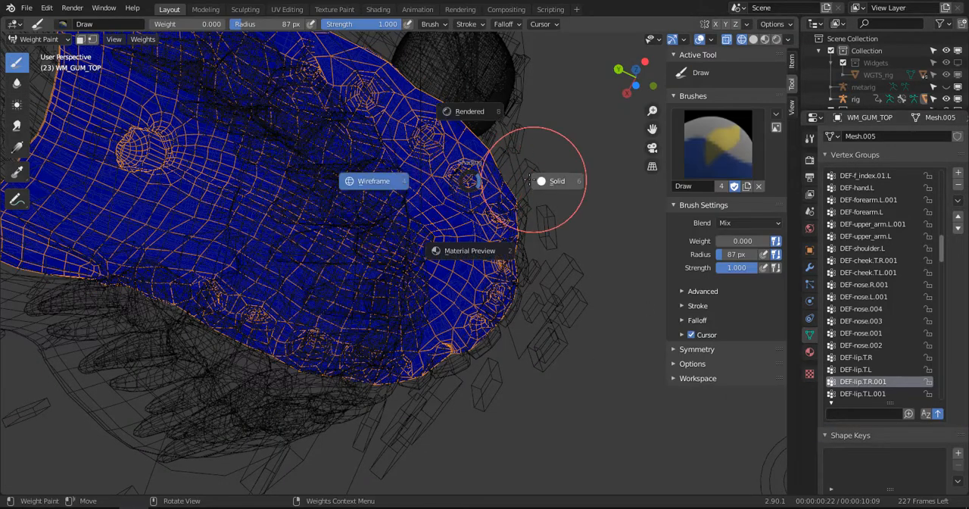
pyautogui.click(548, 182)
pyautogui.moveTo(547, 182); pyautogui.dragTo(319, 295, button='middle')
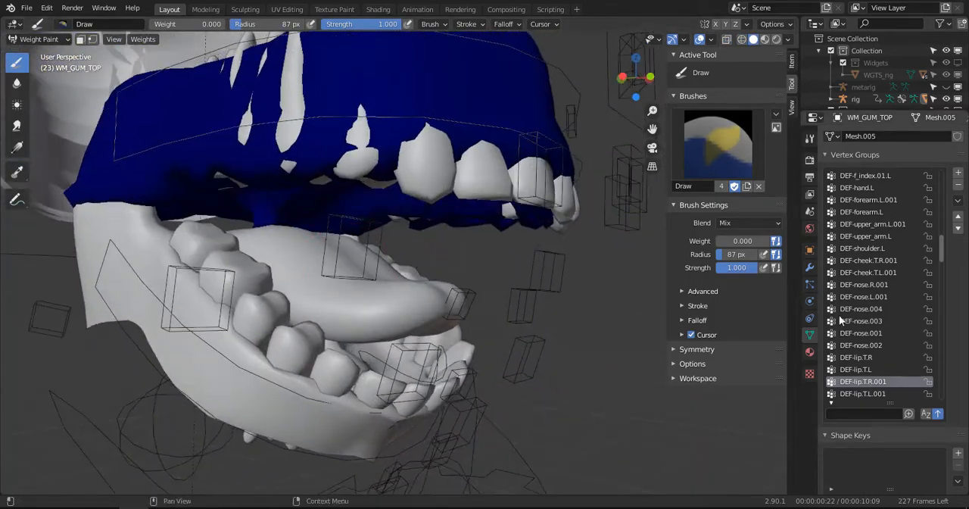
# - Remove all upper gum vertices from the DEF-lip.T.L.001 group in Edit Mode, and return to weight painting
pyautogui.click(863, 394)
pyautogui.moveTo(576, 174); pyautogui.dragTo(269, 205, button='middle')
pyautogui.press('Tab')
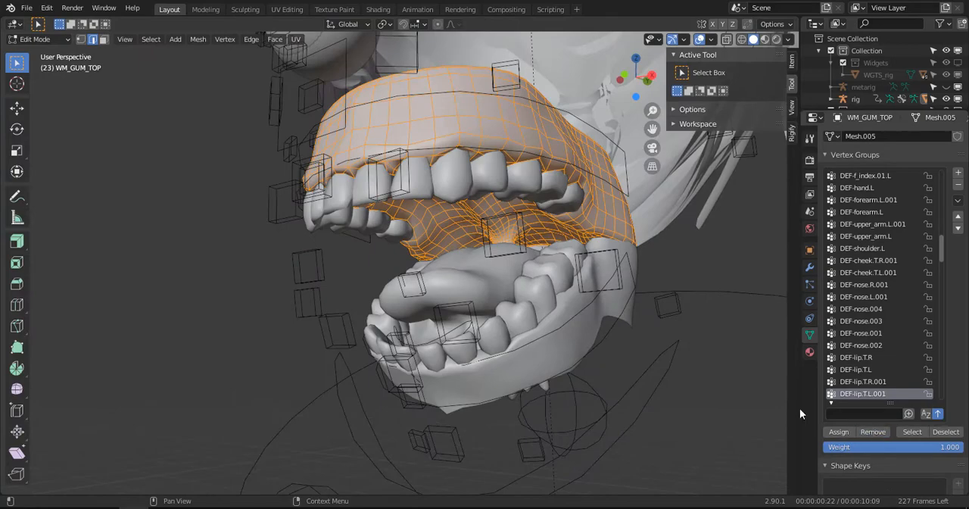
pyautogui.press('Tab')
pyautogui.moveTo(469, 173)
pyautogui.mouseDown(button='middle')
pyautogui.moveTo(530, 199)
pyautogui.moveTo(489, 144)
pyautogui.mouseUp(button='middle')
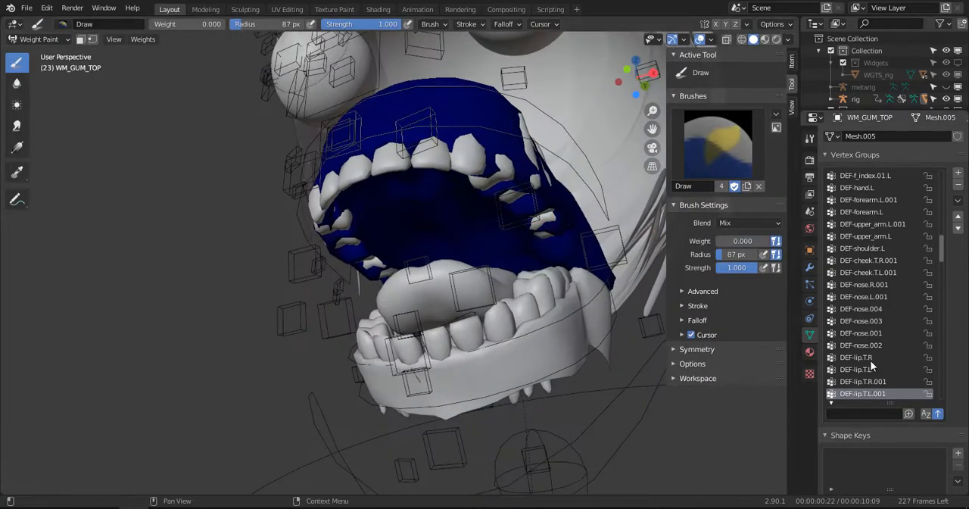
# - Remove all upper gum vertices from the DEF-cheek.B.R group in Edit Mode, and return to weight painting
pyautogui.scroll(-2, 872, 368)
pyautogui.click(864, 382)
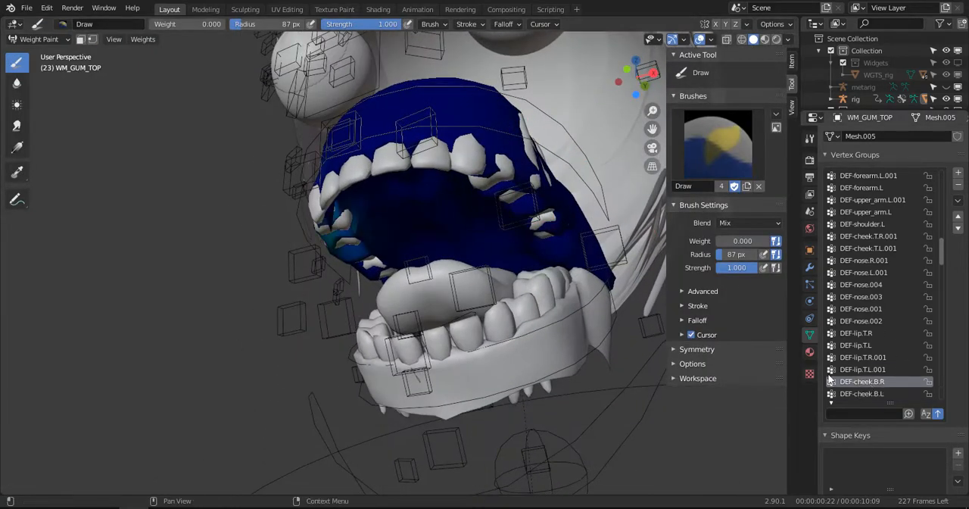
pyautogui.moveTo(530, 227)
pyautogui.mouseDown(button='middle')
pyautogui.moveTo(496, 250)
pyautogui.moveTo(507, 273)
pyautogui.mouseUp(button='middle')
pyautogui.press('Tab')
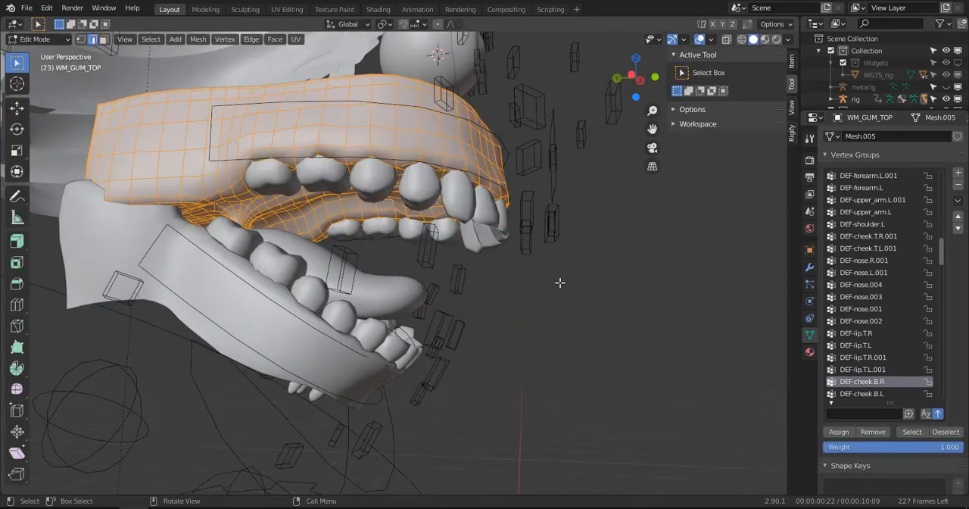
pyautogui.click(874, 432)
pyautogui.press('Tab')
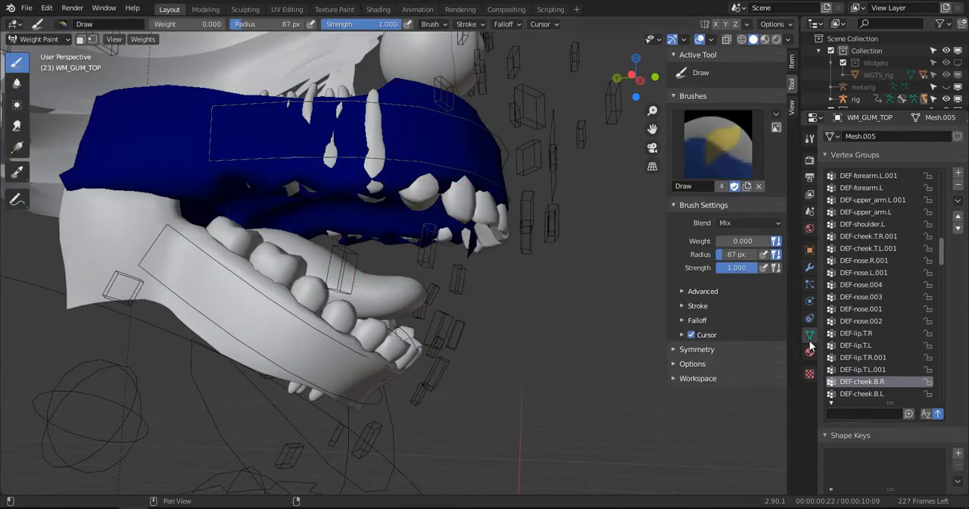
# - Remove all upper gum vertices from the DEF-cheek.B.L group in Edit Mode, and return to weight painting
pyautogui.click(867, 391)
pyautogui.moveTo(484, 185); pyautogui.dragTo(326, 193, button='middle')
pyautogui.press('Tab')
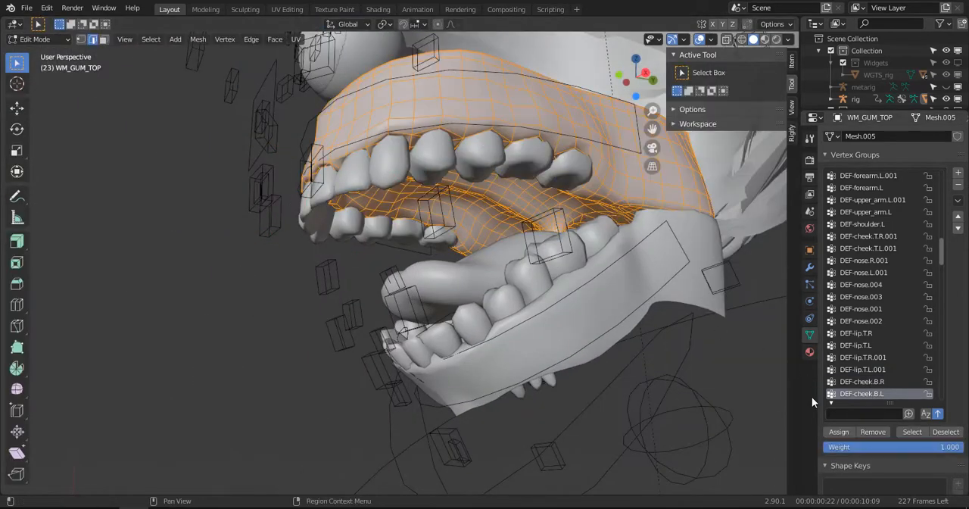
pyautogui.click(873, 432)
pyautogui.press('Tab')
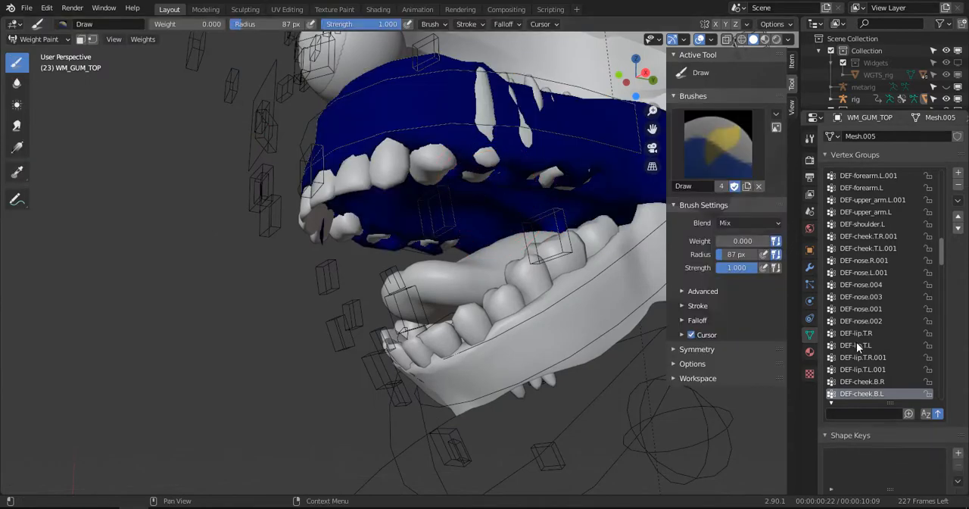
# - Remove all upper gum vertices from the DEF-cheek.B.R.001 group in Edit Mode, and return to weight painting
pyautogui.scroll(-3, 857, 343)
pyautogui.click(876, 333)
pyautogui.moveTo(331, 249); pyautogui.dragTo(474, 213, button='middle')
pyautogui.press('Tab')
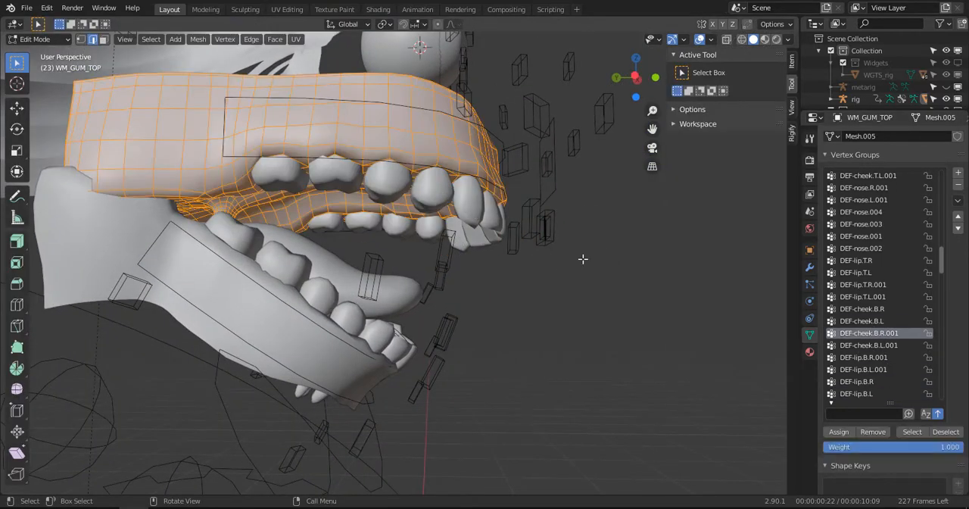
pyautogui.click(874, 431)
pyautogui.press('Tab')
# - Remove all upper gum vertices from the DEF-cheek.B.L.001 group in Edit Mode, and return to weight painting
pyautogui.moveTo(480, 242)
pyautogui.mouseDown(button='middle')
pyautogui.moveTo(297, 236)
pyautogui.moveTo(967, 348)
pyautogui.mouseUp(button='middle')
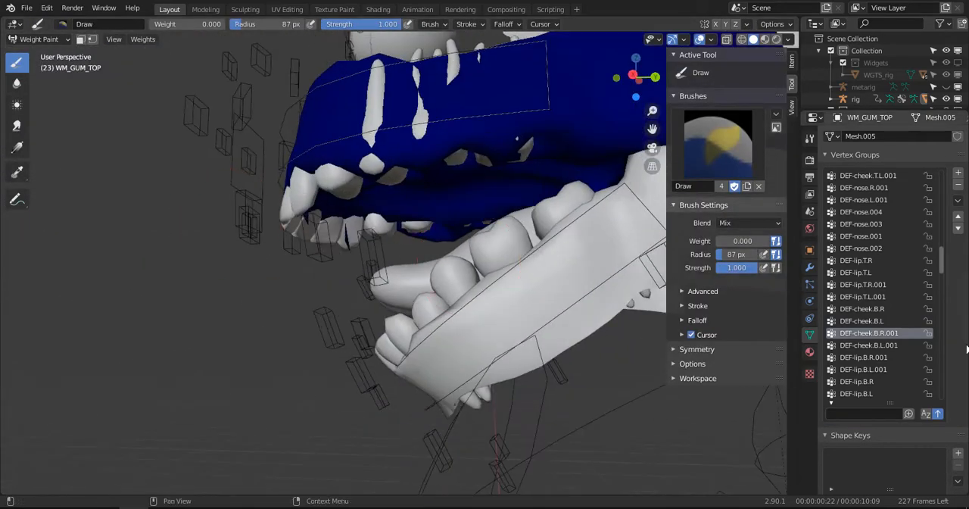
pyautogui.click(870, 345)
pyautogui.press('Tab')
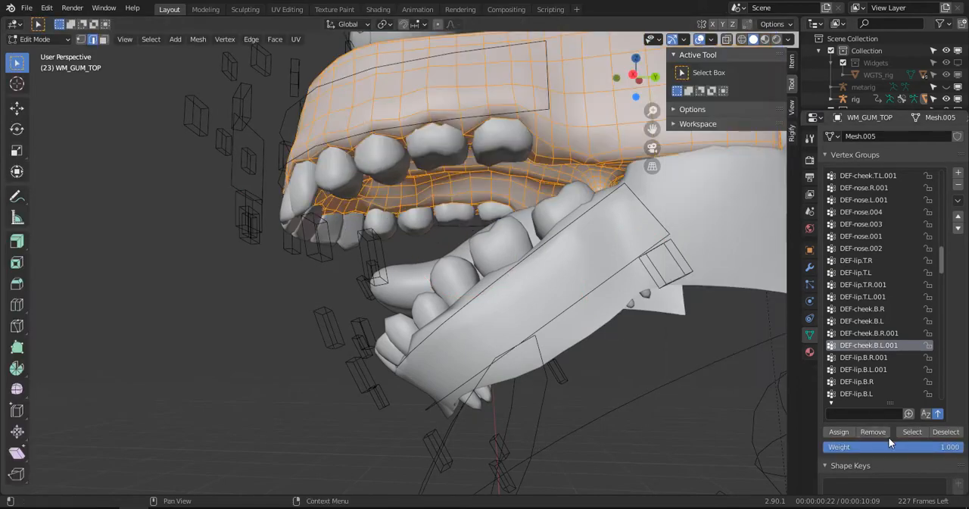
pyautogui.press('Tab')
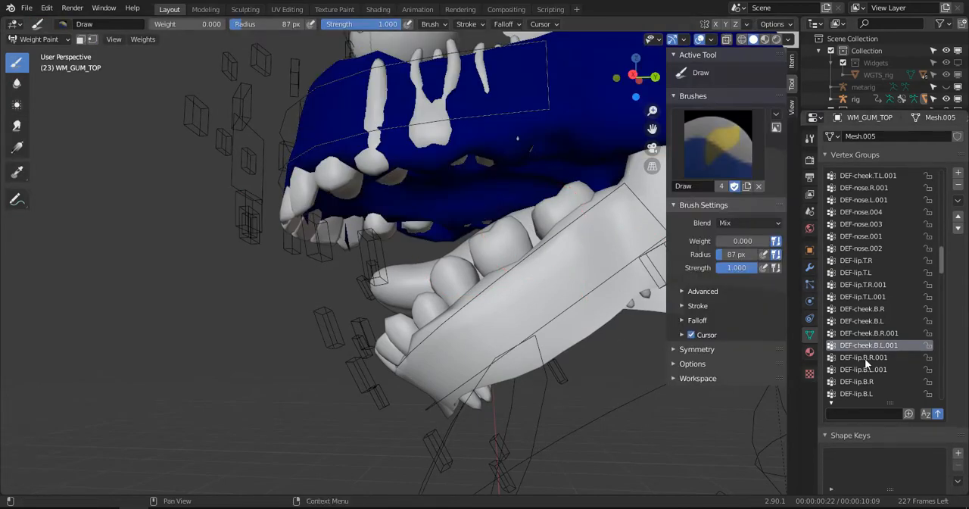
# - Check the upper gum's DEF-lip.B.R.001 weights from several sides, and return the gum to Object Mode
pyautogui.click(866, 359)
pyautogui.moveTo(519, 237); pyautogui.dragTo(424, 235, button='middle')
pyautogui.moveTo(303, 184); pyautogui.dragTo(284, 136, button='middle')
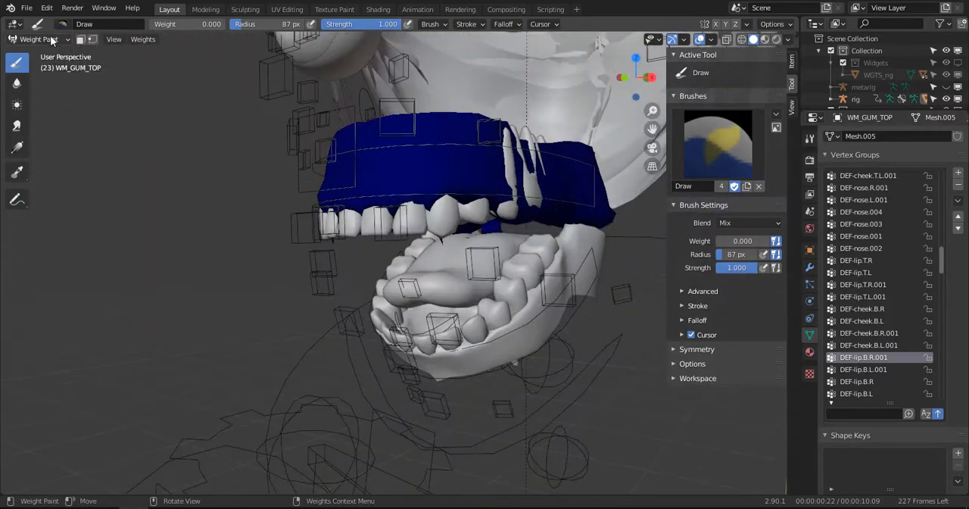
pyautogui.moveTo(362, 148)
pyautogui.mouseDown(button='middle')
pyautogui.moveTo(177, 71)
pyautogui.moveTo(124, 101)
pyautogui.mouseUp(button='middle')
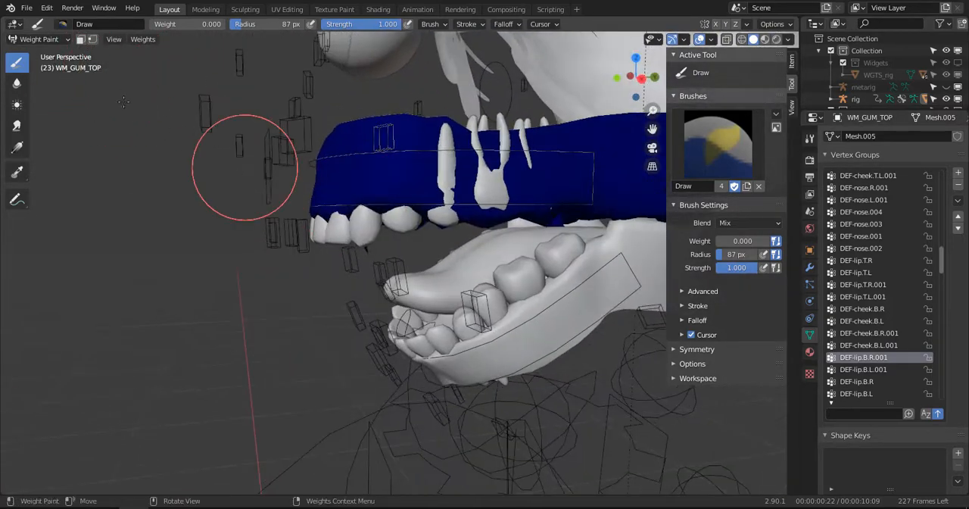
pyautogui.click(39, 39)
pyautogui.click(54, 55)
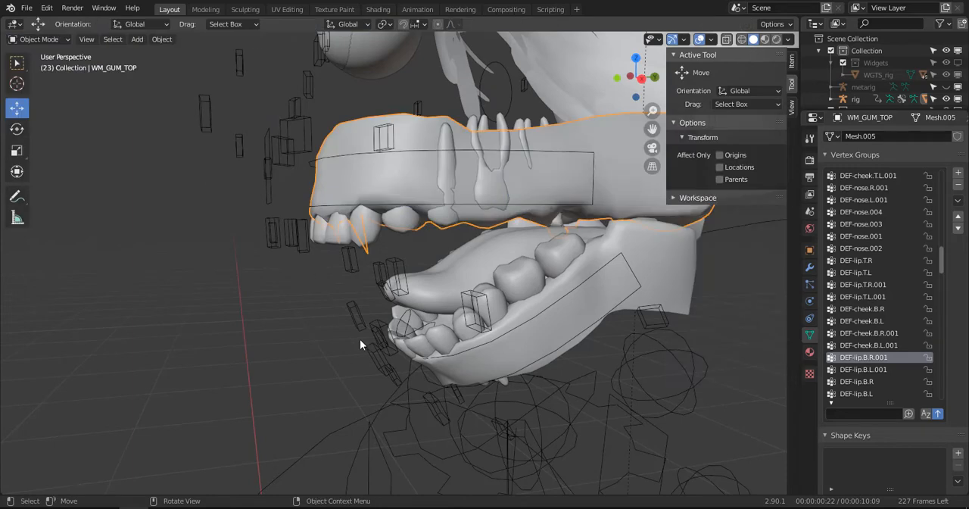
# - Select the rig, enter Pose Mode and clear the rotation of all its bones
pyautogui.click(361, 338)
pyautogui.hotkey('ctrl', 'Tab')
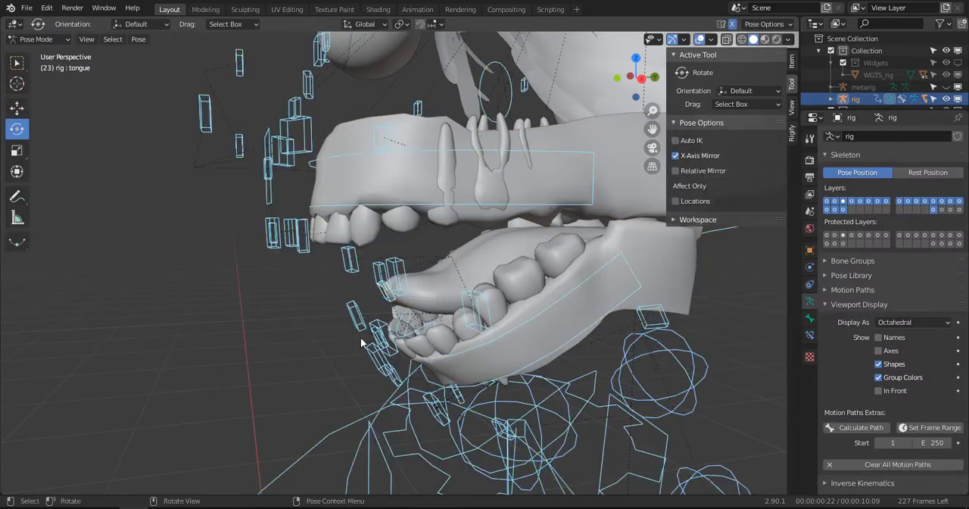
pyautogui.hotkey('alt', 'r')
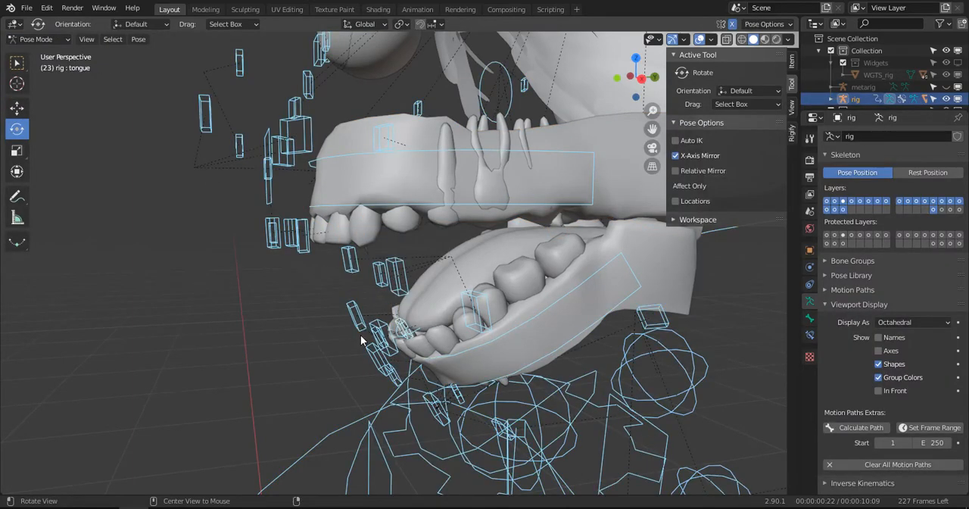
pyautogui.hotkey('alt', 'r')
# - Rotate the jaw_master bone open in the right side view to test the gums and teeth, and undo the rotation
pyautogui.scroll(-4, 359, 339)
pyautogui.click(347, 313)
pyautogui.press('KP_3')
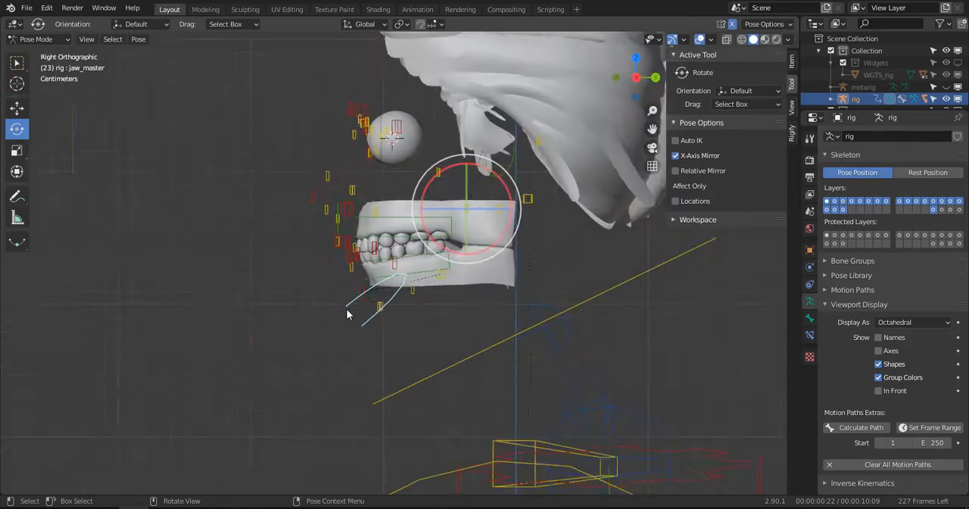
pyautogui.scroll(2, 346, 314)
pyautogui.press('r')
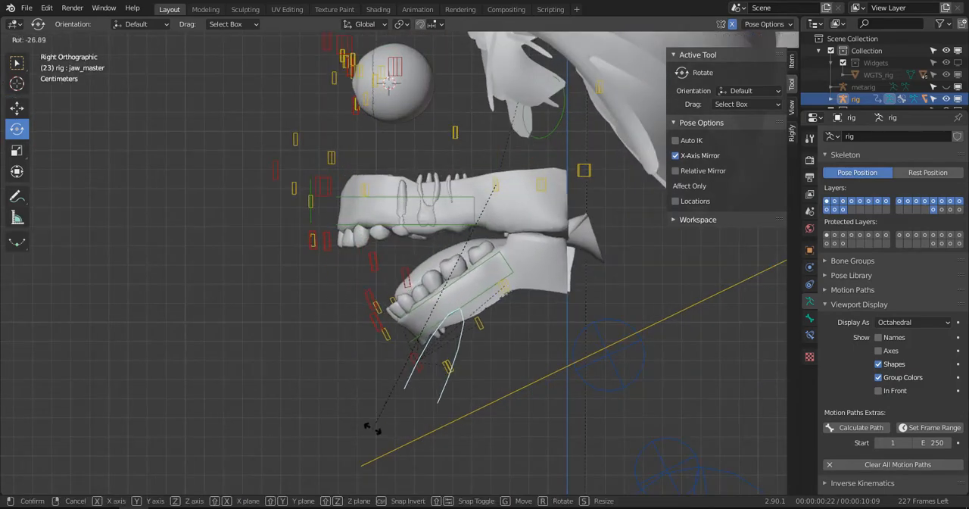
pyautogui.click(356, 412)
pyautogui.moveTo(356, 412); pyautogui.dragTo(437, 342, button='middle')
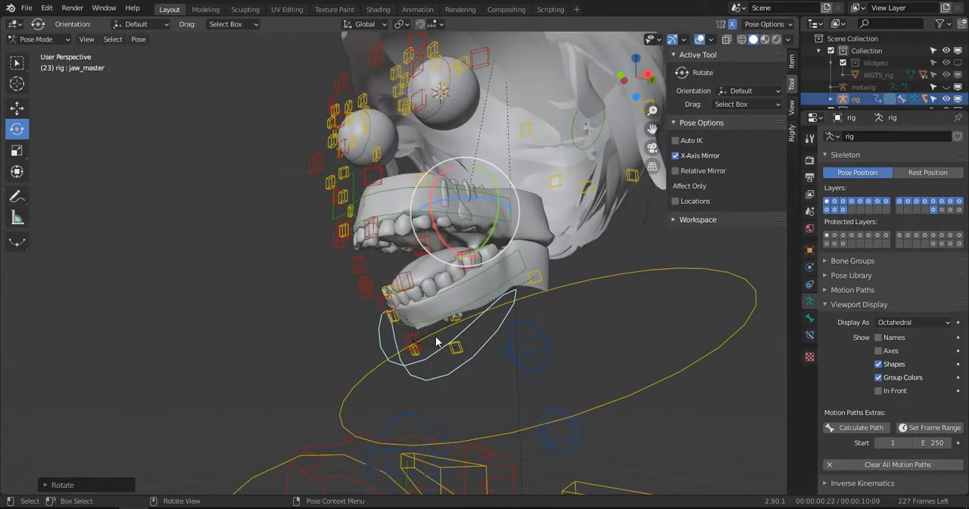
pyautogui.hotkey('ctrl', 'z')
pyautogui.scroll(-3, 424, 301)
pyautogui.hotkey('ctrl', 'z')
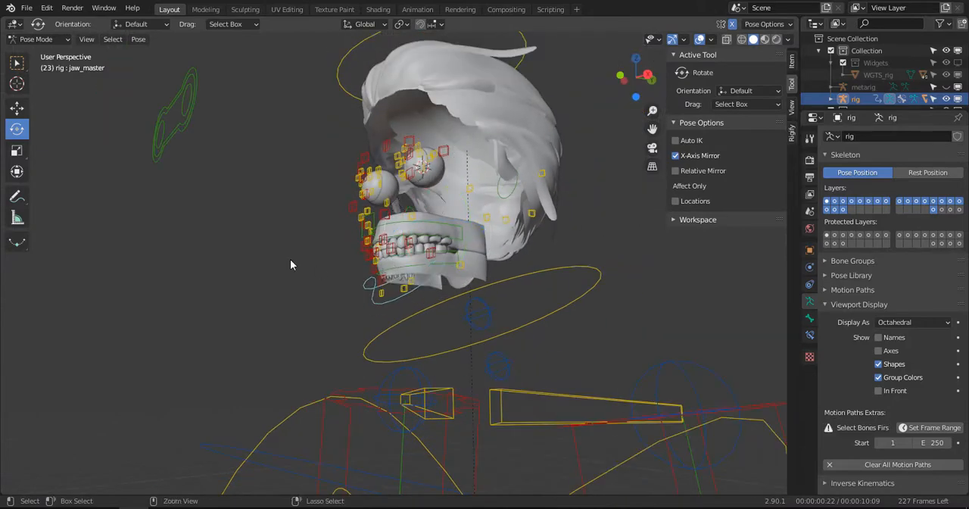
# - Return the rig to Object Mode, reveal all hidden objects, and hide only the metarig again
pyautogui.click(31, 40)
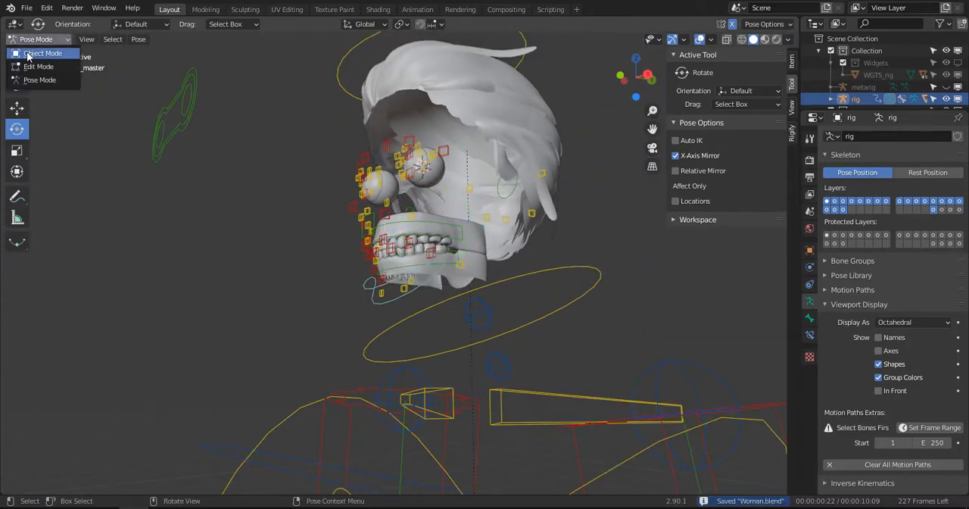
pyautogui.click(30, 57)
pyautogui.hotkey('alt', 'h')
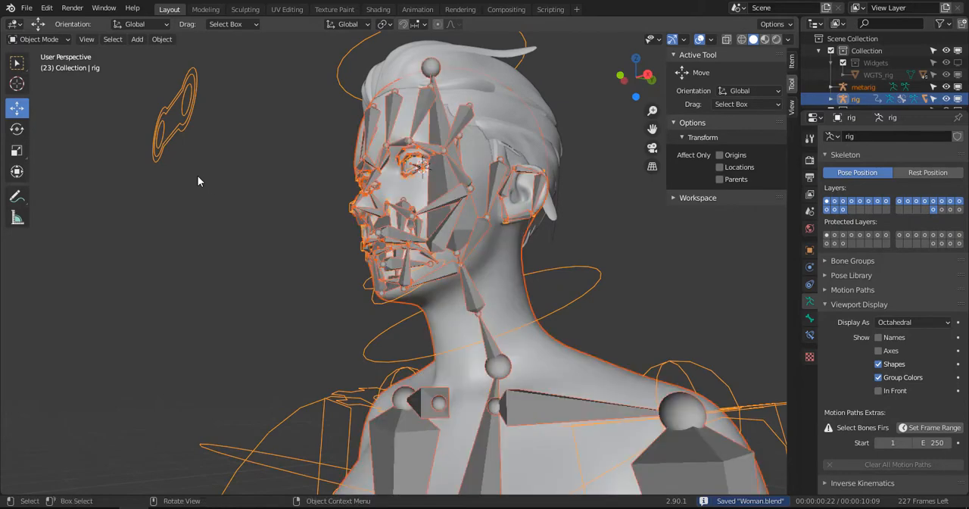
pyautogui.click(243, 228)
pyautogui.moveTo(243, 228); pyautogui.dragTo(522, 241, button='middle')
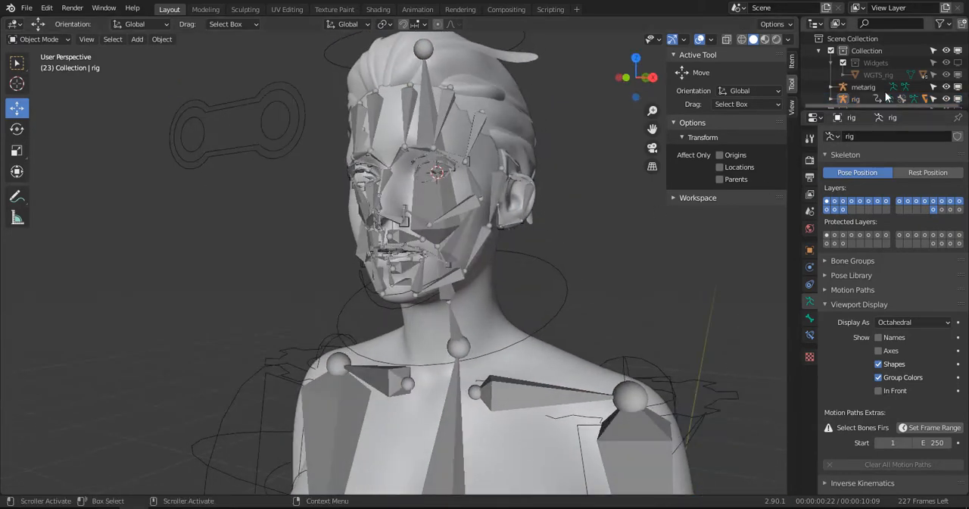
pyautogui.click(956, 87)
# - Put the rig in Pose Mode and rotate jaw_master downward in the right side view to open the mouth
pyautogui.scroll(4, 528, 258)
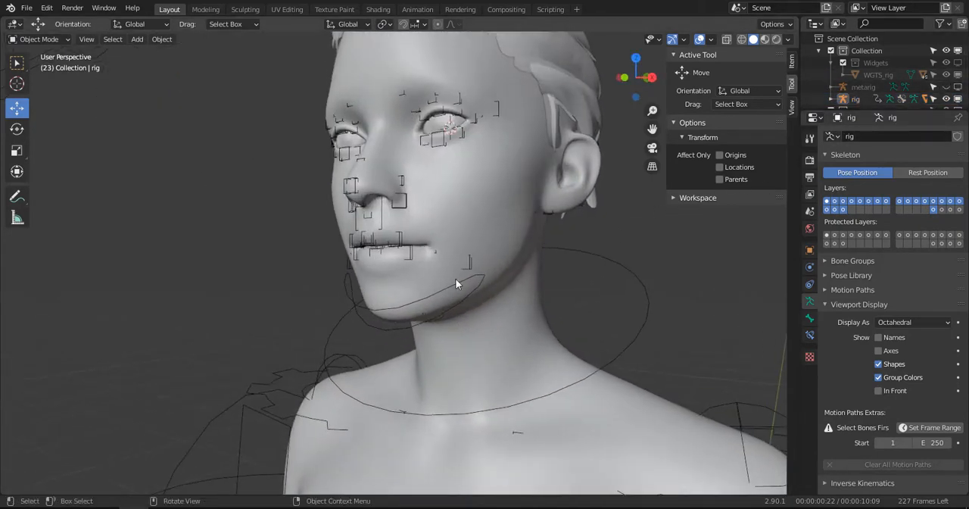
pyautogui.click(414, 303)
pyautogui.click(415, 306)
pyautogui.hotkey('ctrl', 'Tab')
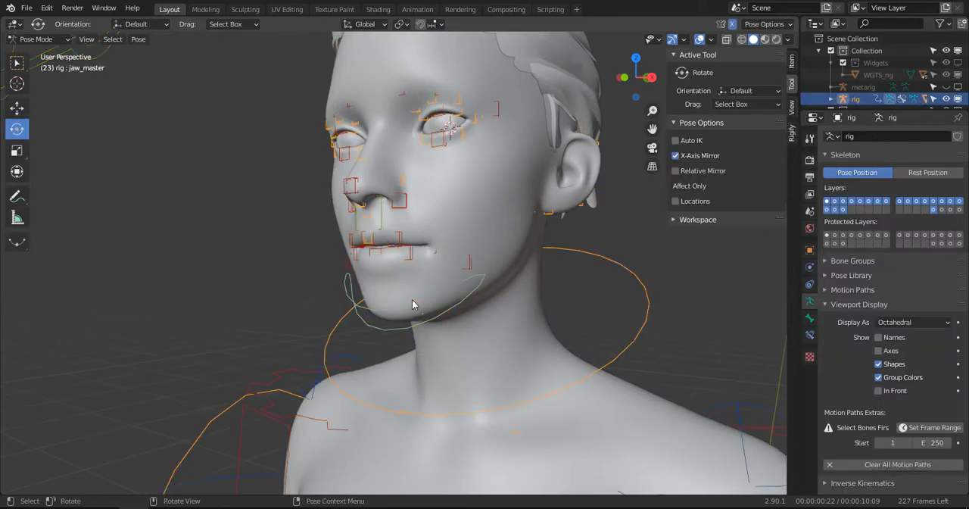
pyautogui.press('KP_3')
pyautogui.press('r')
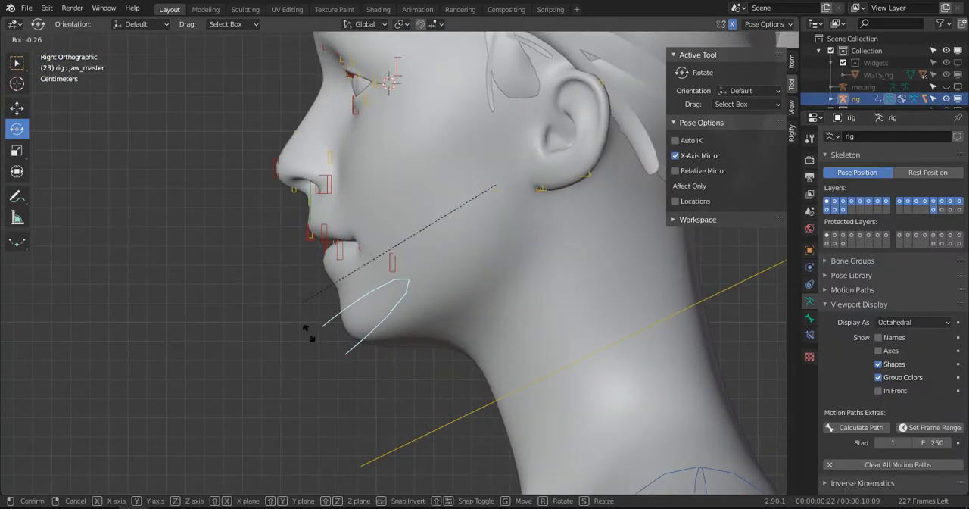
pyautogui.click(337, 379)
pyautogui.moveTo(337, 378); pyautogui.dragTo(466, 285, button='middle')
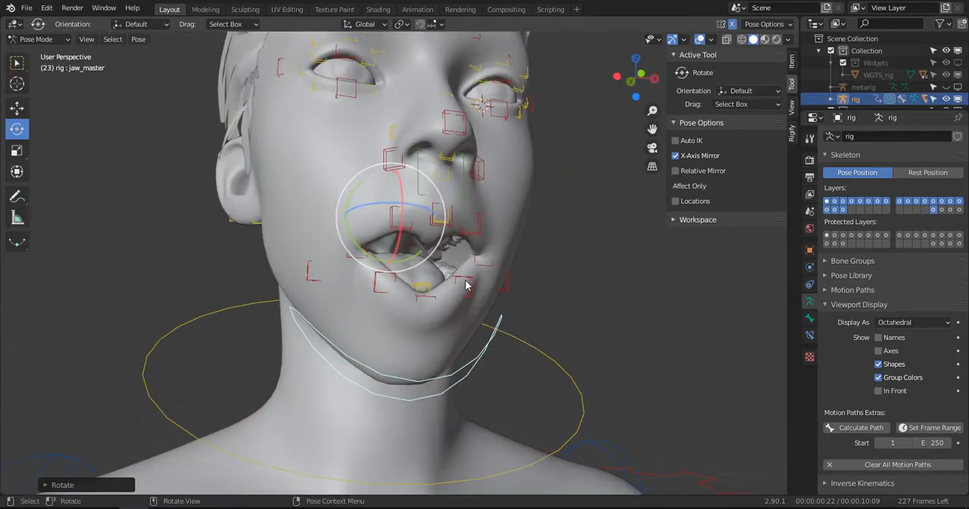
# - Move the lip.B.L.001 control down and slightly outward in the front view to widen the open lower lip
pyautogui.click(466, 283)
pyautogui.press('KP_1')
pyautogui.press('g')
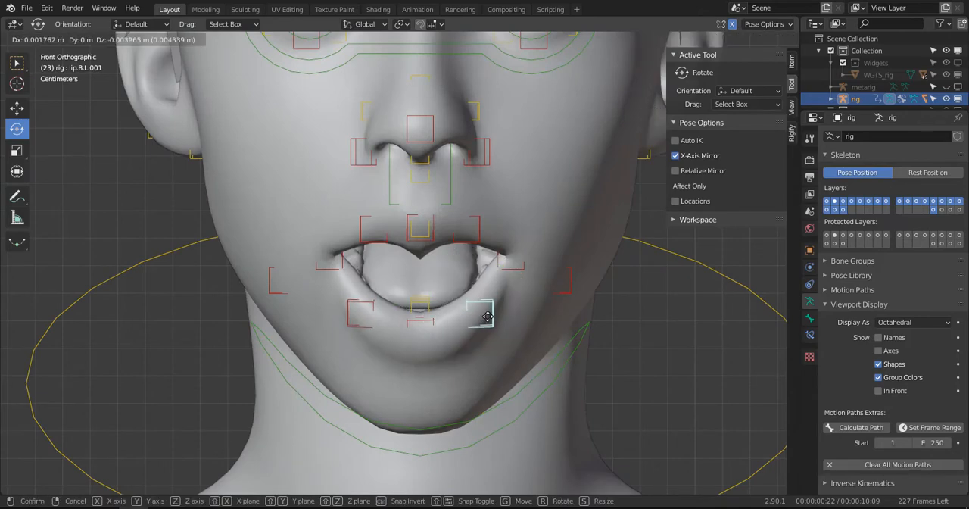
pyautogui.click(484, 322)
pyautogui.moveTo(484, 322); pyautogui.dragTo(424, 225, button='middle')
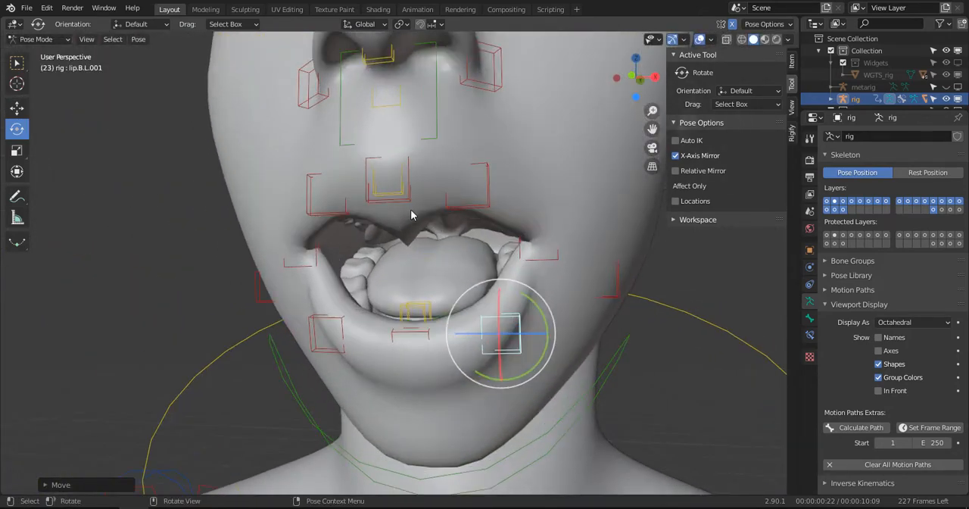
# - Leave Pose Mode, select the WM_BODY mesh and switch it to Weight Paint mode
pyautogui.click(411, 219)
pyautogui.hotkey('ctrl', 'Tab')
pyautogui.click(497, 213)
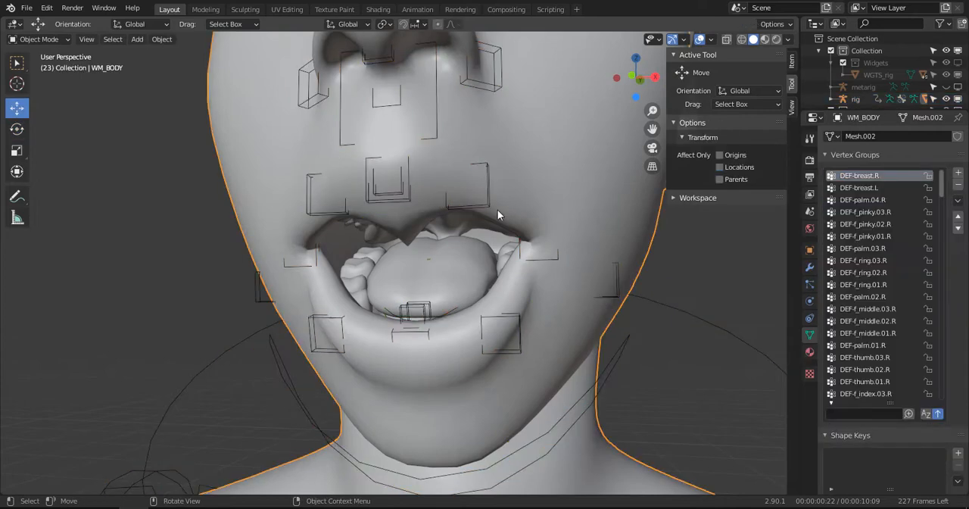
pyautogui.click(381, 199)
pyautogui.click(384, 195)
pyautogui.click(383, 196)
pyautogui.hotkey('ctrl', 'Tab')
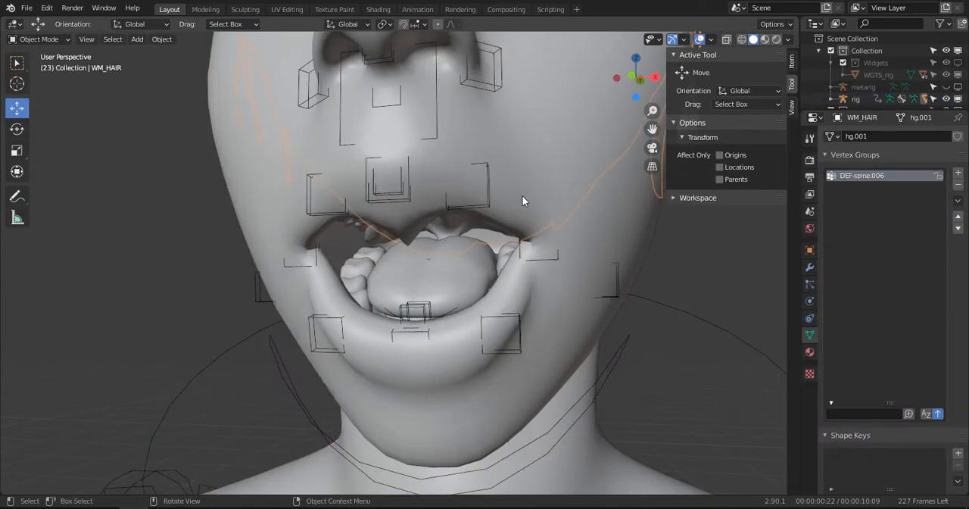
pyautogui.click(522, 197)
pyautogui.click(27, 41)
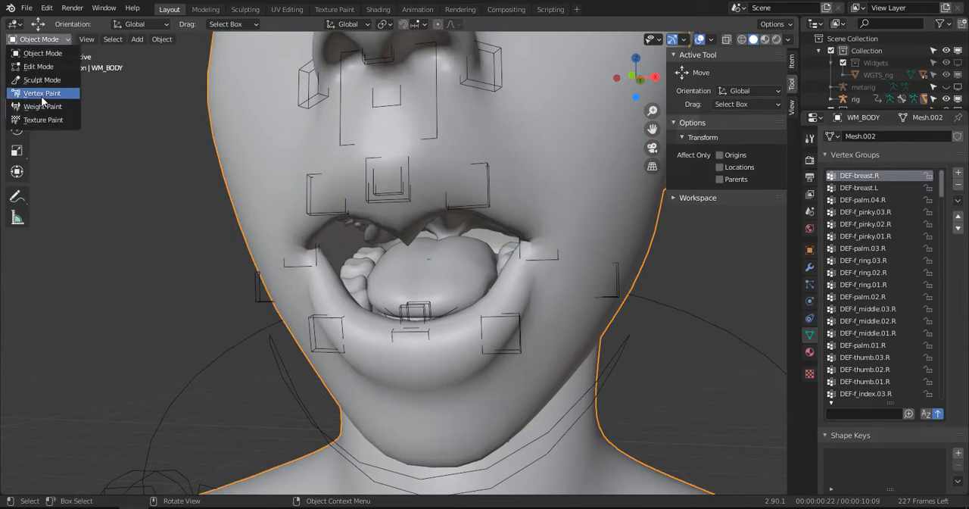
pyautogui.click(43, 106)
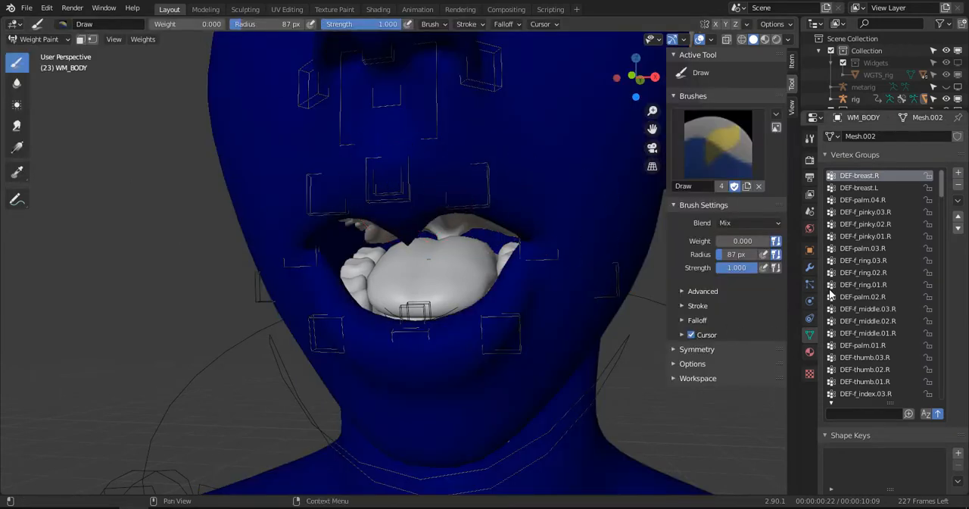
# - Filter the vertex groups by "chi" and inspect the DEF-chin.R and DEF-chin.L weights on the face
pyautogui.scroll(-2, 871, 386)
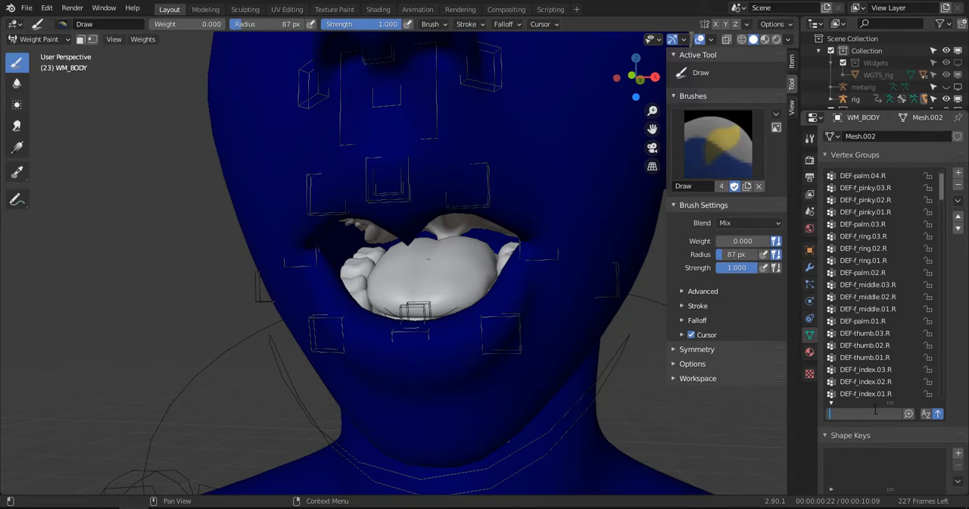
pyautogui.write('chi')
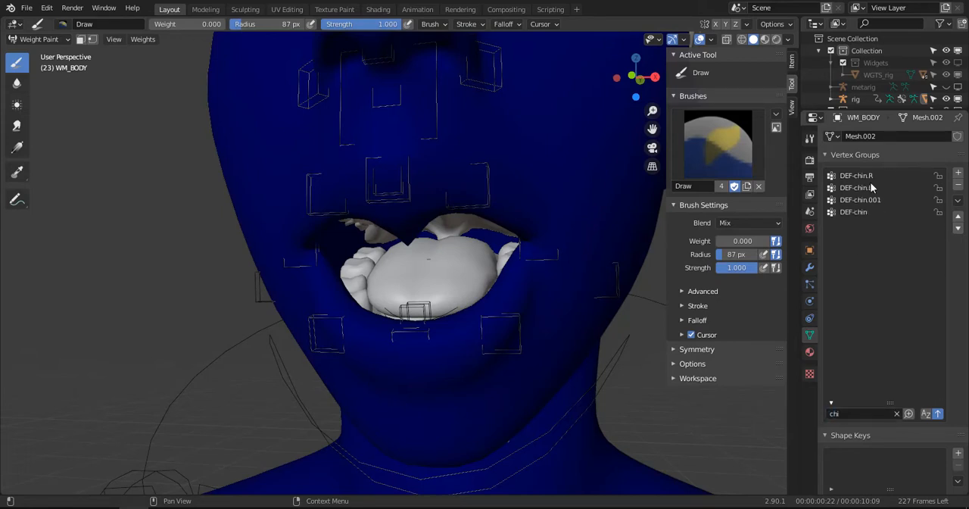
pyautogui.click(866, 175)
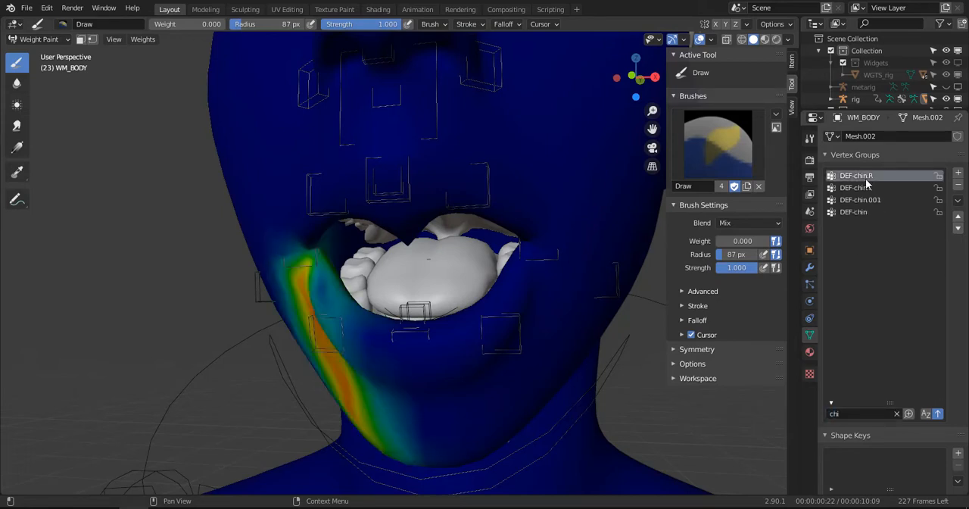
pyautogui.click(866, 191)
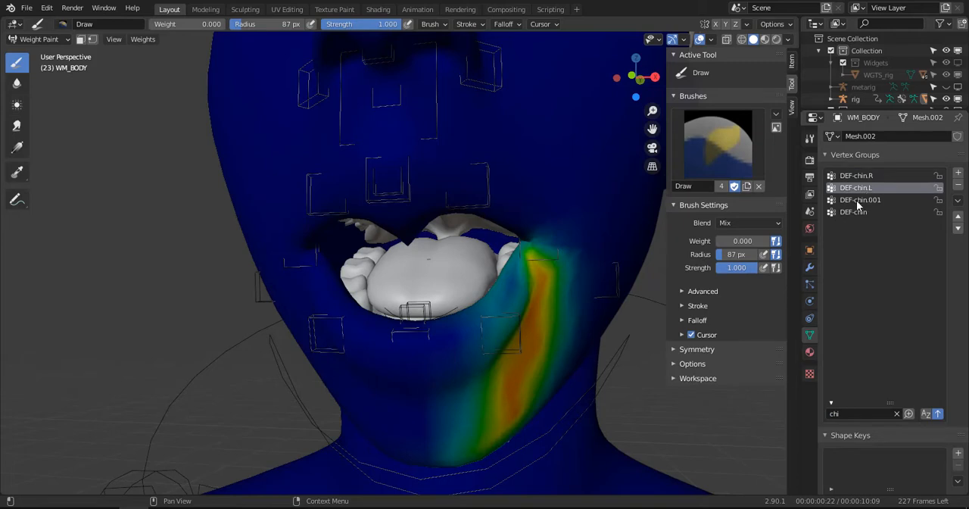
# - Make DEF-chin.001 the active vertex group and smooth its weights around the upper lip with the Blur tool
pyautogui.click(858, 200)
pyautogui.moveTo(485, 270); pyautogui.dragTo(356, 195, button='middle')
pyautogui.click(17, 84)
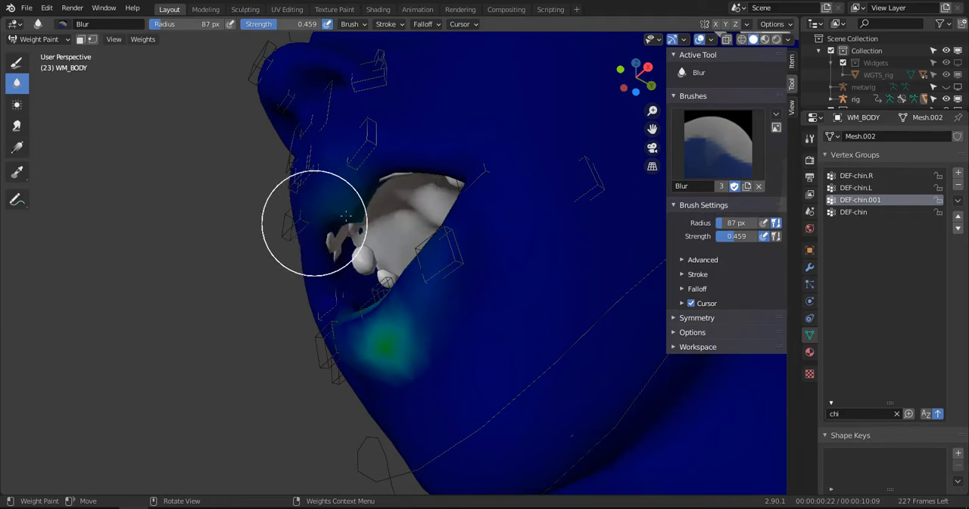
pyautogui.moveTo(340, 217)
pyautogui.mouseDown(button='middle')
pyautogui.moveTo(288, 265)
pyautogui.moveTo(398, 178)
pyautogui.mouseUp(button='middle')
pyautogui.moveTo(395, 194)
pyautogui.mouseDown()
pyautogui.moveTo(364, 198)
pyautogui.moveTo(380, 183)
pyautogui.moveTo(410, 190)
pyautogui.mouseUp()
pyautogui.moveTo(409, 190); pyautogui.dragTo(430, 210, button='middle')
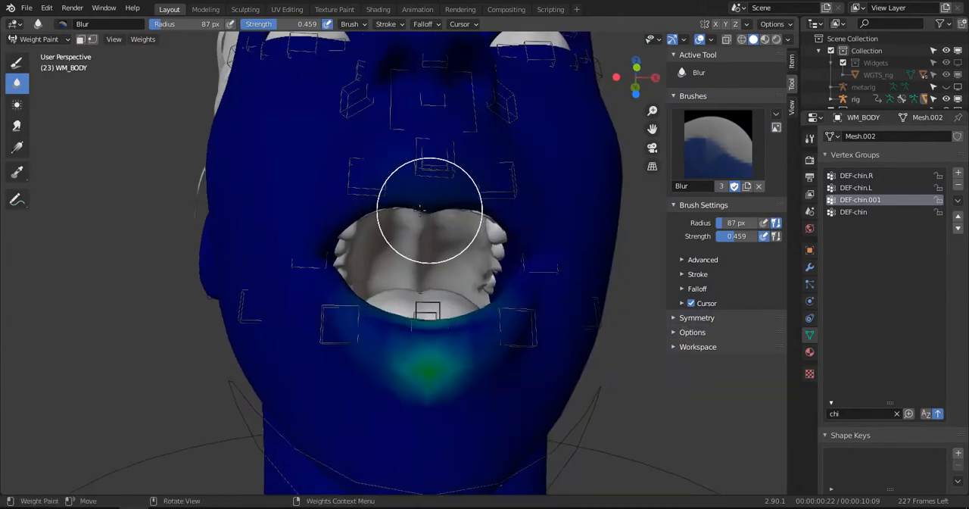
pyautogui.moveTo(430, 211); pyautogui.dragTo(419, 207)
pyautogui.moveTo(451, 203); pyautogui.dragTo(411, 206, button='middle')
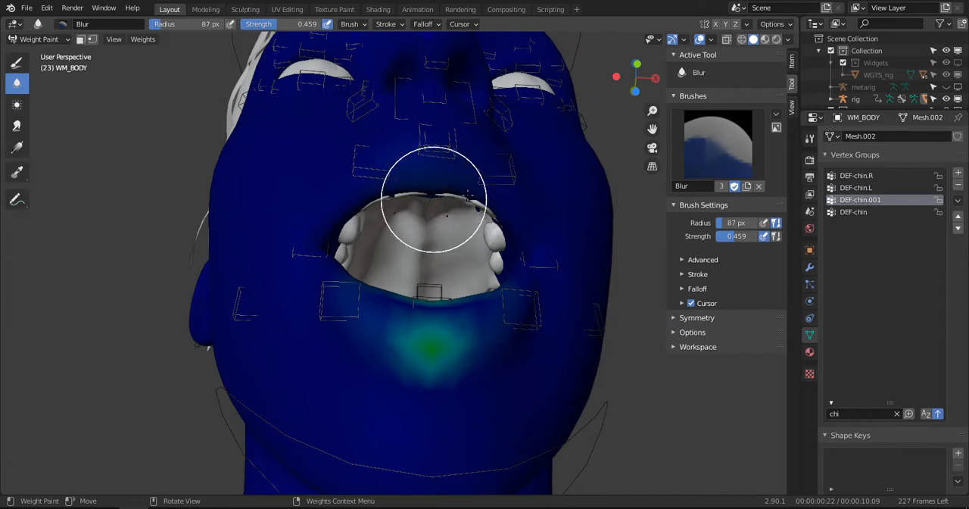
# - Blur the DEF-chin.001 weights below the lower lip so they fade gradually into the chin
pyautogui.moveTo(396, 177)
pyautogui.mouseDown(button='middle')
pyautogui.moveTo(477, 234)
pyautogui.moveTo(446, 327)
pyautogui.mouseUp(button='middle')
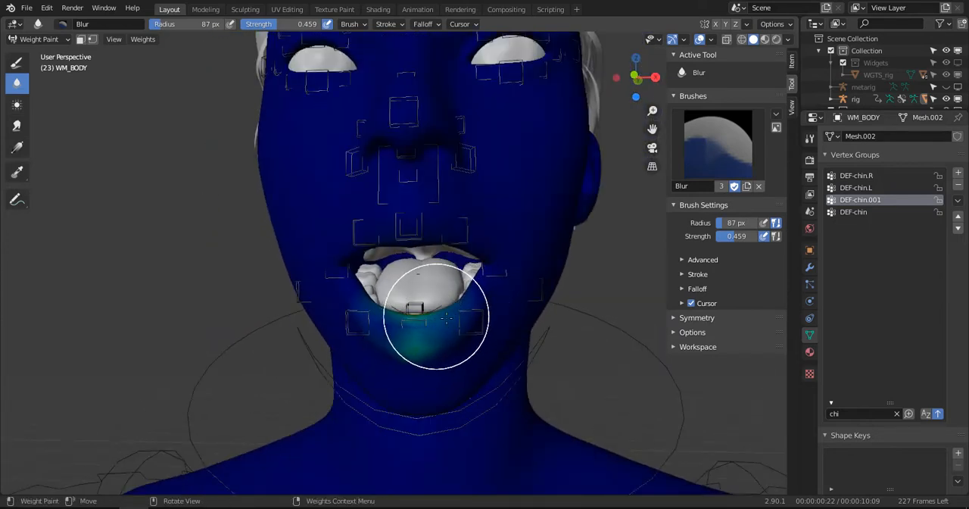
pyautogui.moveTo(401, 357); pyautogui.dragTo(498, 336, button='middle')
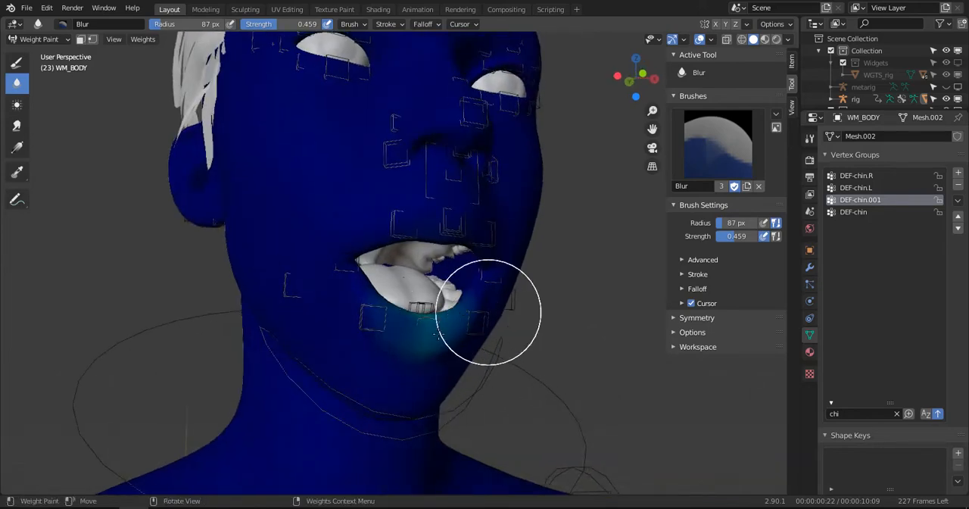
pyautogui.moveTo(489, 312); pyautogui.dragTo(428, 360)
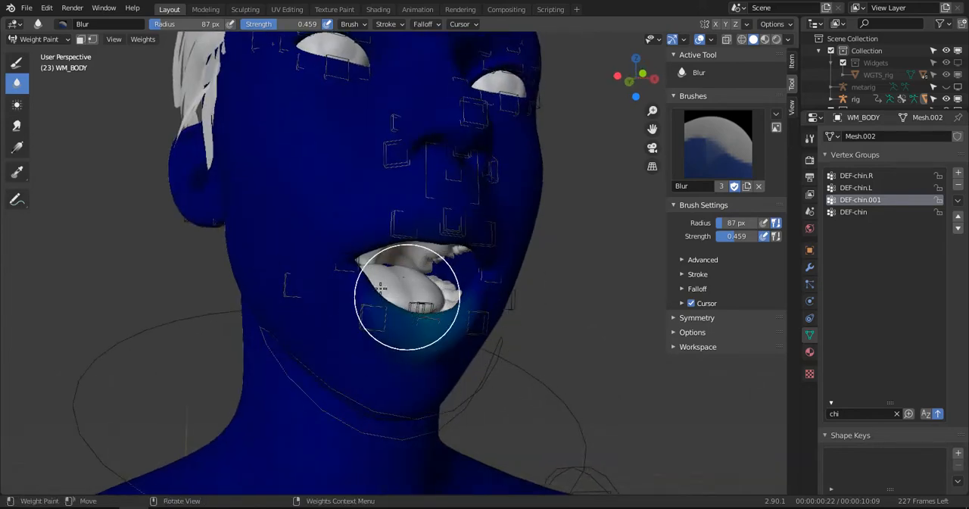
pyautogui.moveTo(381, 289); pyautogui.dragTo(302, 303, button='middle')
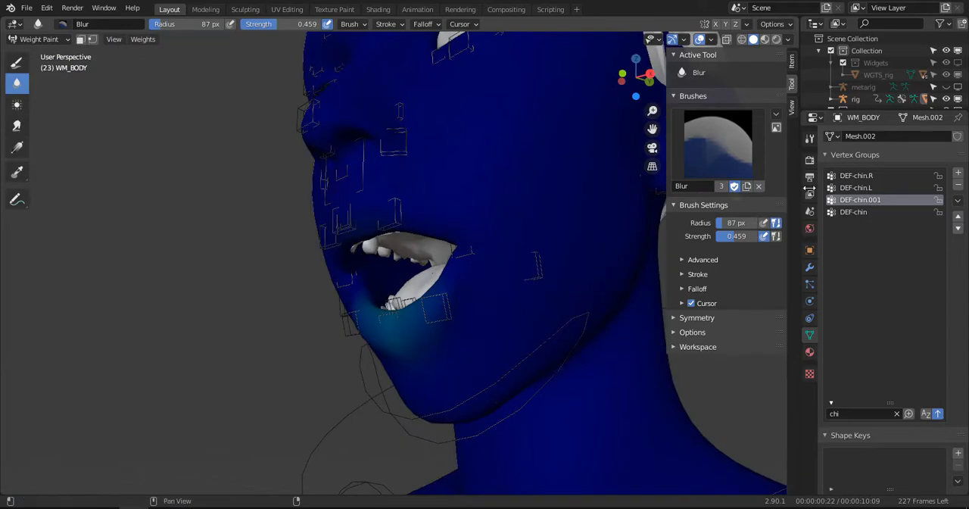
# - Make DEF-chin the active vertex group and blur its weight hotspot across the middle of the chin
pyautogui.click(853, 213)
pyautogui.moveTo(413, 268); pyautogui.dragTo(428, 321, button='middle')
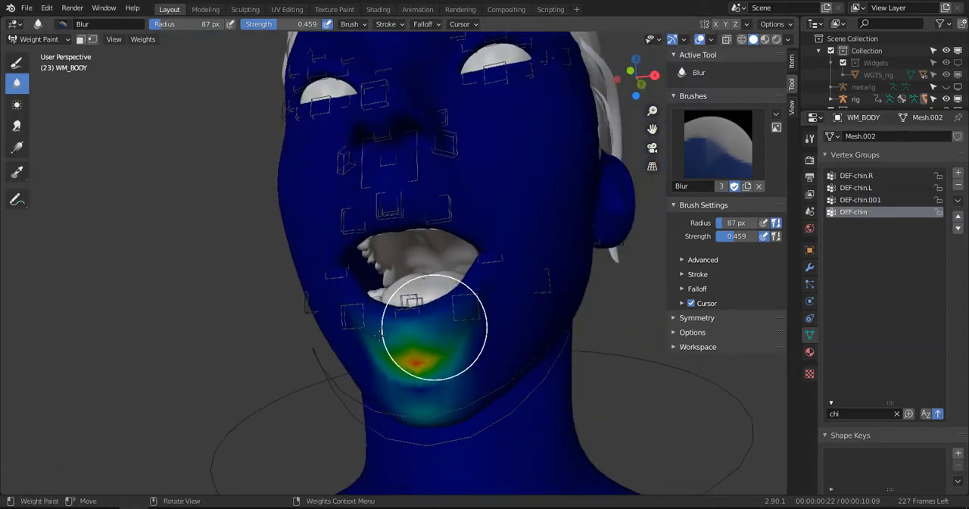
pyautogui.moveTo(444, 342); pyautogui.dragTo(465, 344)
pyautogui.moveTo(424, 390)
pyautogui.mouseDown()
pyautogui.moveTo(407, 421)
pyautogui.moveTo(422, 335)
pyautogui.mouseUp()
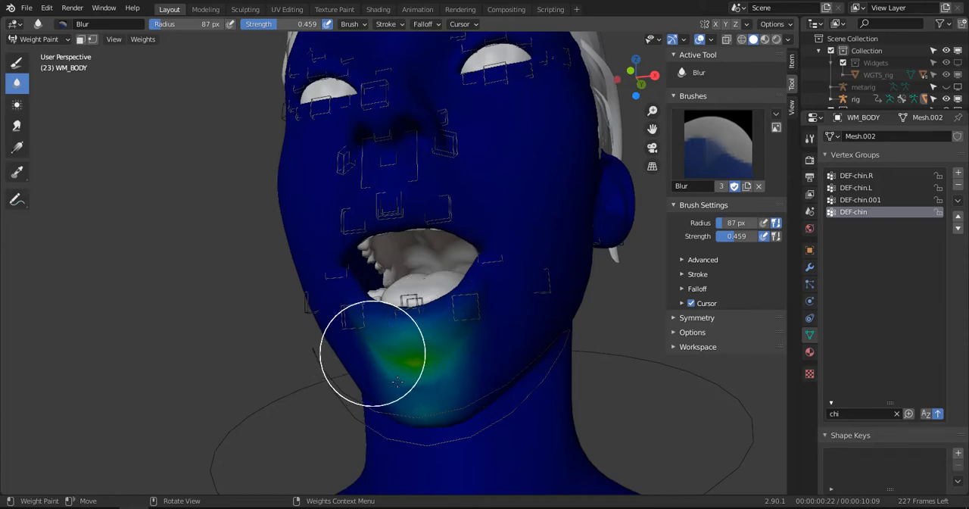
pyautogui.moveTo(469, 361)
pyautogui.mouseDown(button='middle')
pyautogui.moveTo(545, 303)
pyautogui.moveTo(786, 235)
pyautogui.mouseUp(button='middle')
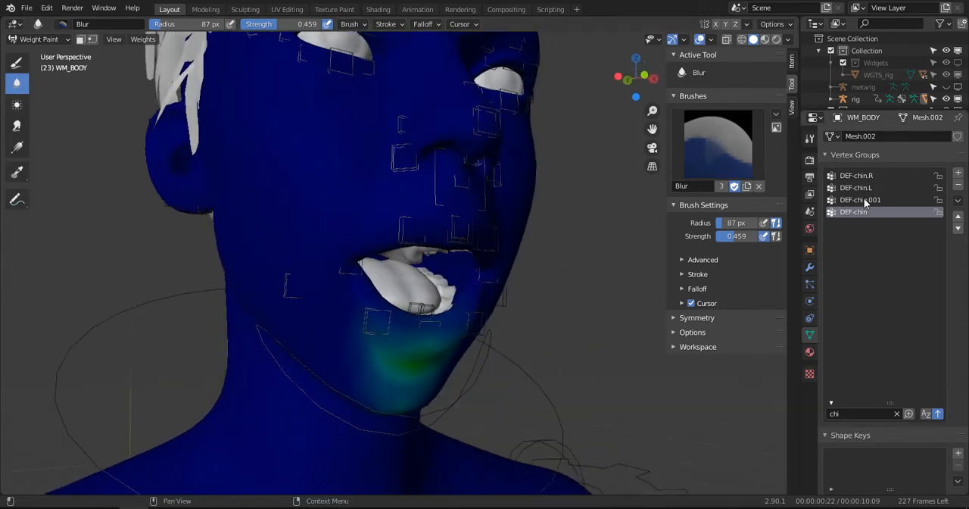
# - Blur the DEF-chin.R and DEF-chin.L weights from the mouth corners down to the jaw, and compare both sides
pyautogui.click(862, 176)
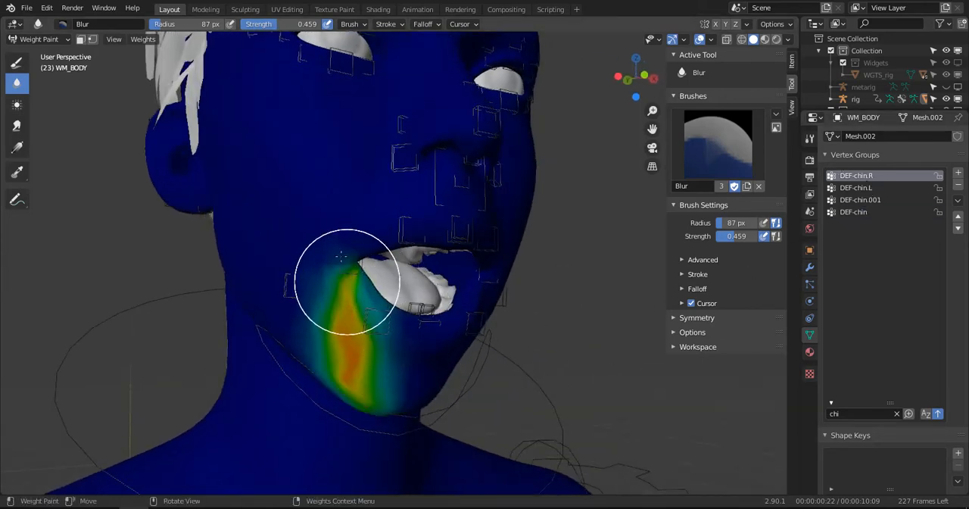
pyautogui.moveTo(352, 267)
pyautogui.mouseDown()
pyautogui.moveTo(335, 259)
pyautogui.moveTo(325, 292)
pyautogui.moveTo(379, 357)
pyautogui.moveTo(372, 301)
pyautogui.moveTo(415, 297)
pyautogui.moveTo(341, 240)
pyautogui.moveTo(314, 247)
pyautogui.moveTo(294, 329)
pyautogui.moveTo(357, 404)
pyautogui.moveTo(325, 335)
pyautogui.moveTo(340, 303)
pyautogui.mouseUp()
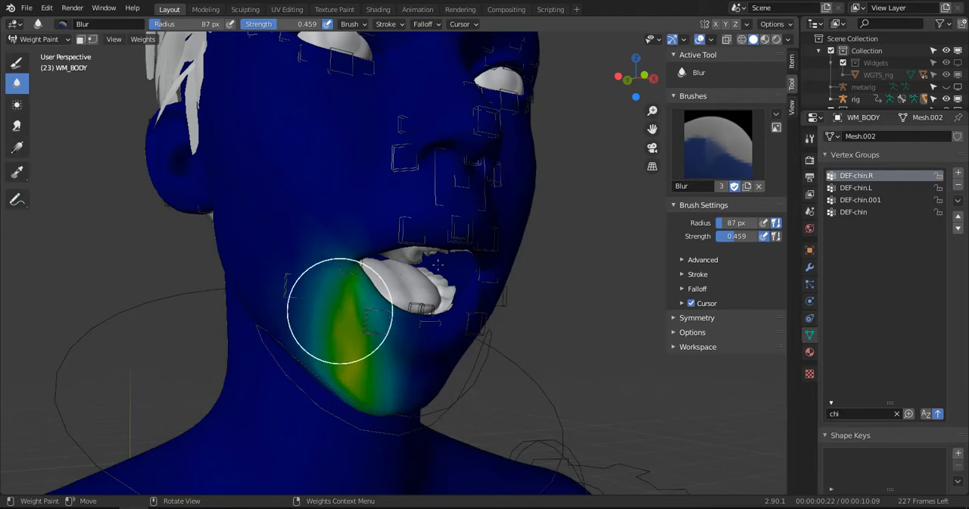
pyautogui.click(859, 188)
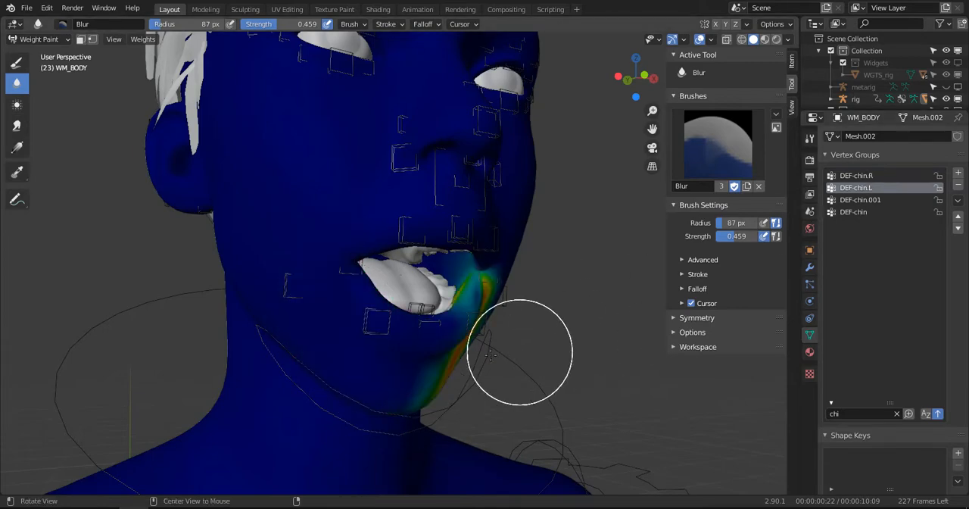
pyautogui.moveTo(520, 357); pyautogui.dragTo(472, 281, button='middle')
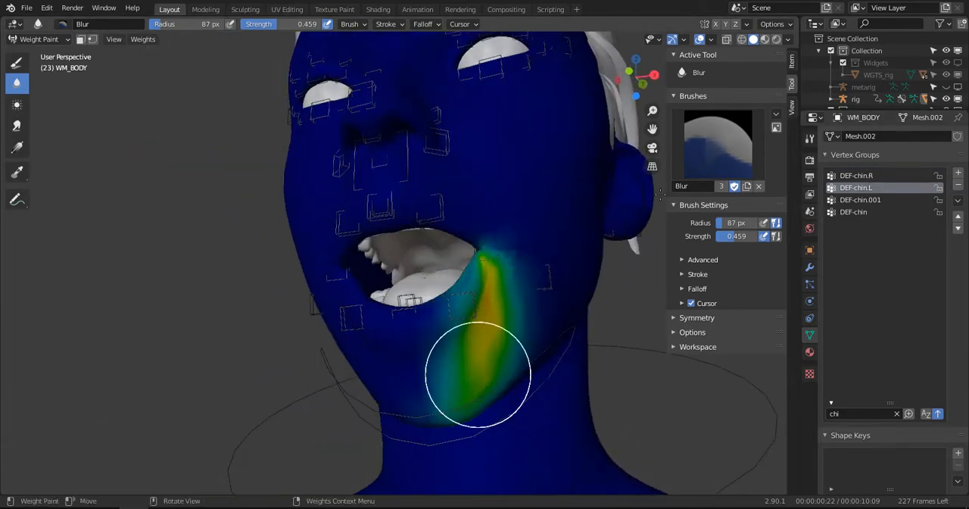
pyautogui.click(774, 24)
pyautogui.click(743, 100)
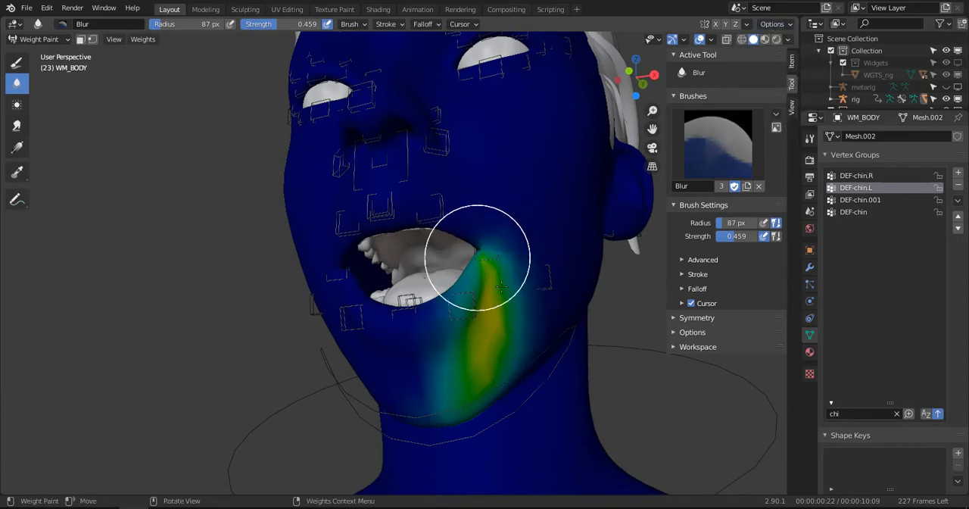
pyautogui.moveTo(477, 257)
pyautogui.mouseDown()
pyautogui.moveTo(511, 205)
pyautogui.moveTo(450, 400)
pyautogui.moveTo(498, 292)
pyautogui.moveTo(456, 325)
pyautogui.moveTo(444, 368)
pyautogui.moveTo(422, 341)
pyautogui.moveTo(428, 303)
pyautogui.moveTo(487, 243)
pyautogui.moveTo(532, 274)
pyautogui.moveTo(467, 427)
pyautogui.moveTo(508, 296)
pyautogui.moveTo(498, 259)
pyautogui.mouseUp()
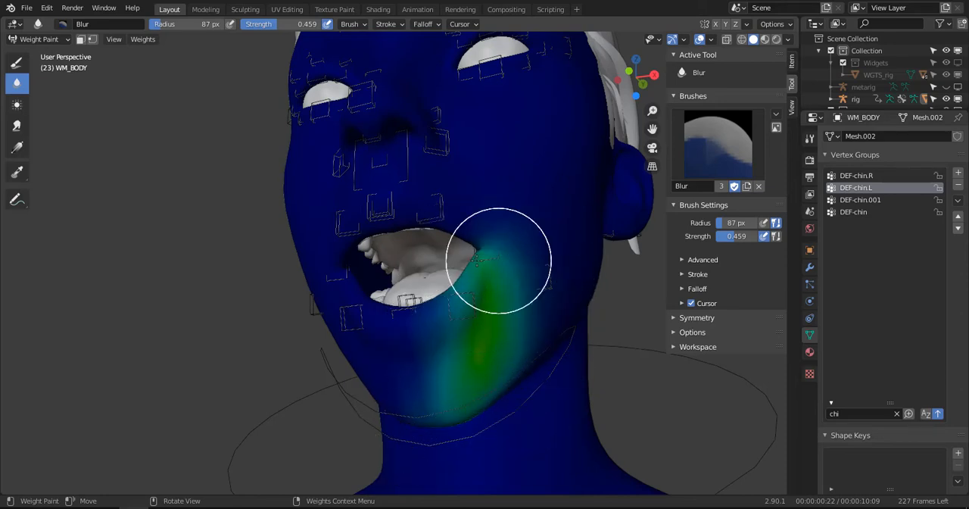
pyautogui.moveTo(498, 259); pyautogui.dragTo(651, 265, button='middle')
pyautogui.click(865, 178)
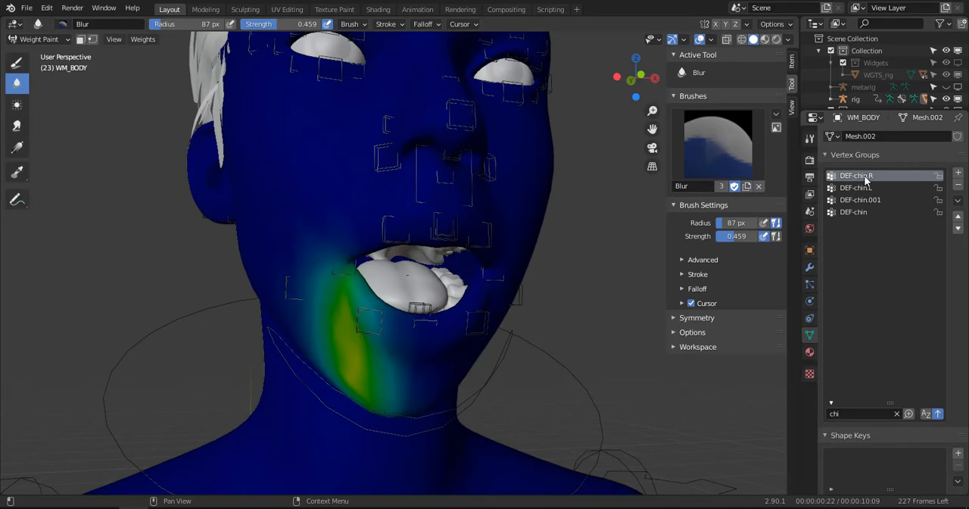
pyautogui.click(861, 188)
pyautogui.moveTo(537, 298); pyautogui.dragTo(424, 303, button='middle')
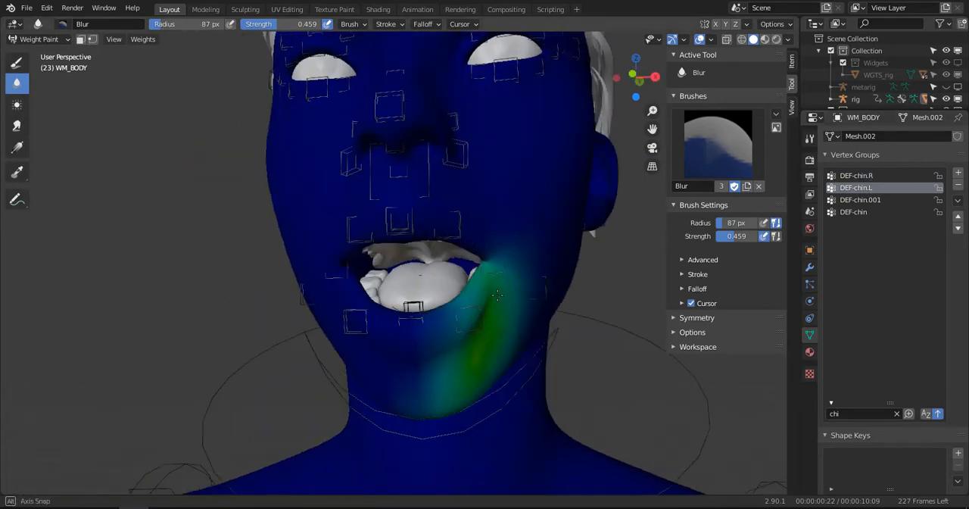
# - Filter the vertex groups by "lip" instead and review the DEF-lip.T.R and DEF-lip.T.L weights on the upper lip
pyautogui.click(899, 414)
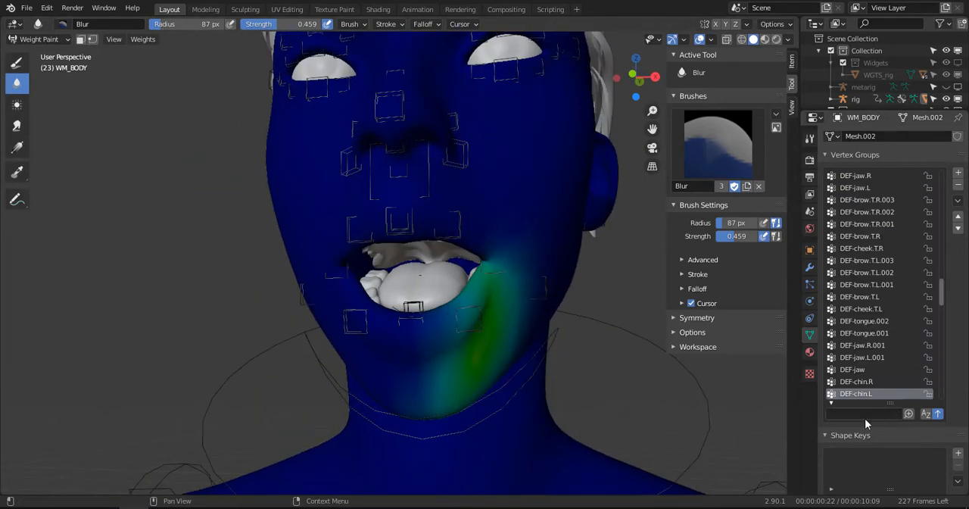
pyautogui.click(865, 414)
pyautogui.write('lip')
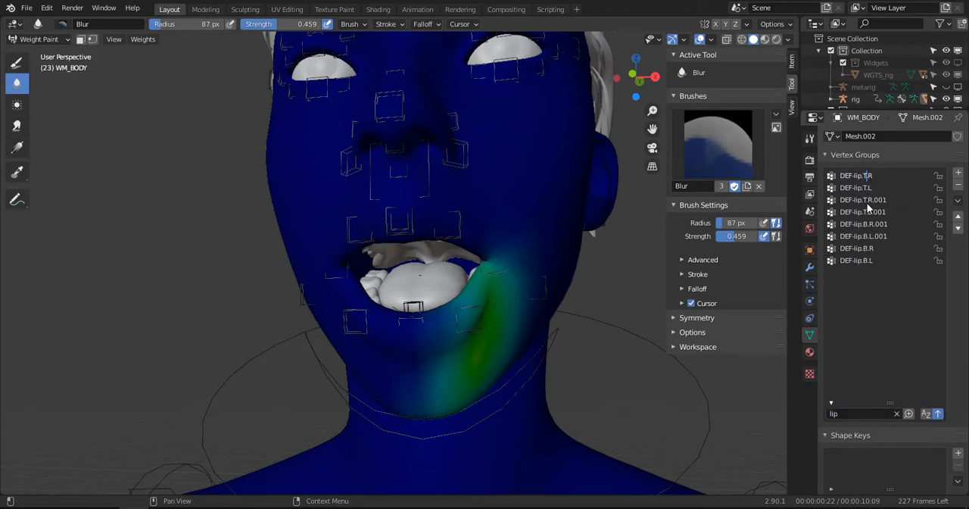
pyautogui.click(857, 177)
pyautogui.moveTo(623, 260); pyautogui.dragTo(389, 206, button='middle')
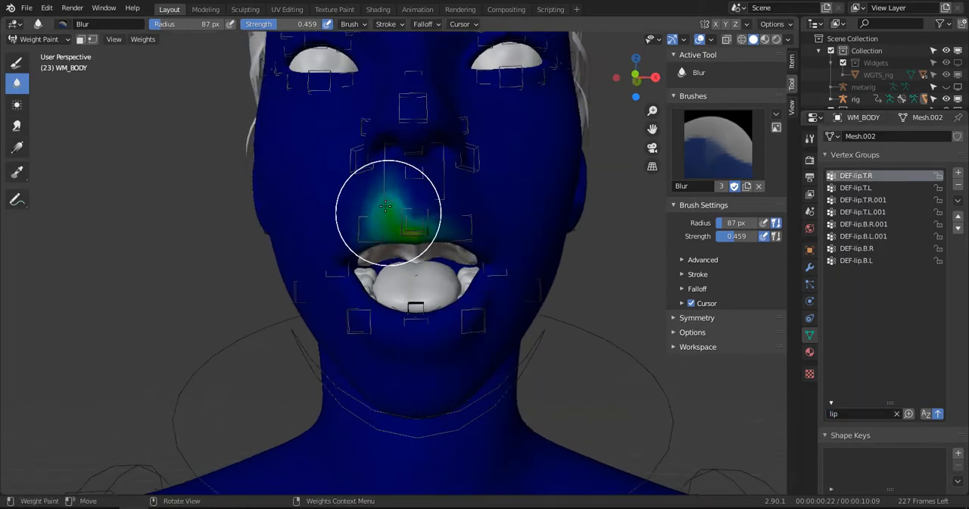
pyautogui.click(857, 189)
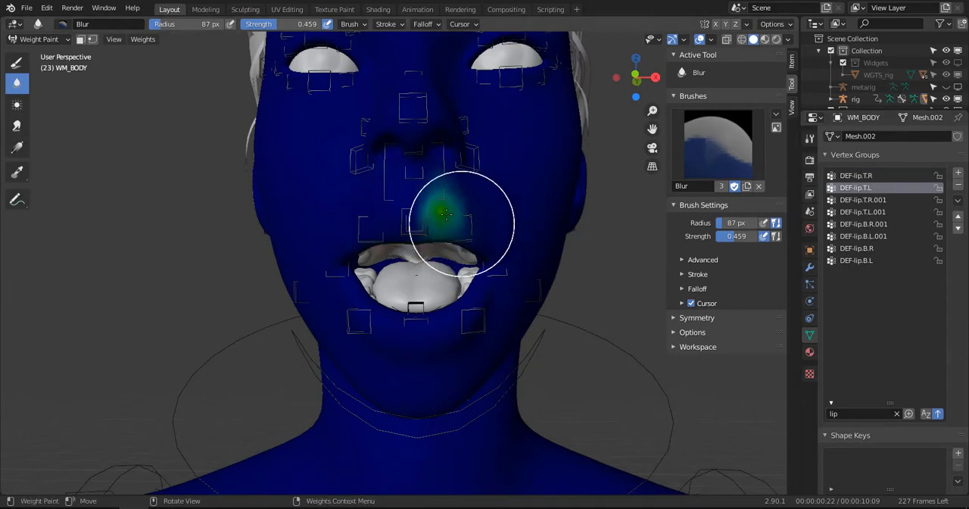
# - Make DEF-lip.T.R.001 the active vertex group and blur its weights above the character's right mouth corner
pyautogui.click(862, 200)
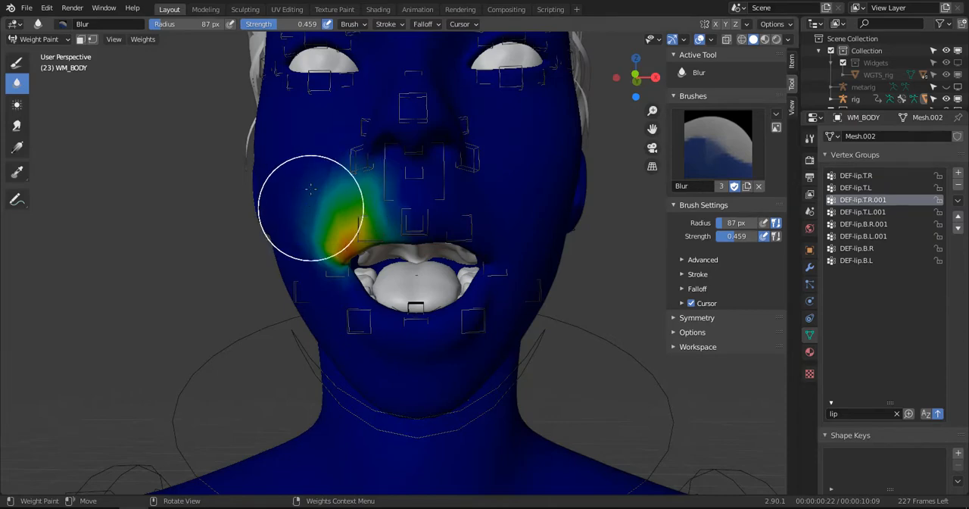
pyautogui.moveTo(363, 174); pyautogui.dragTo(390, 165, button='middle')
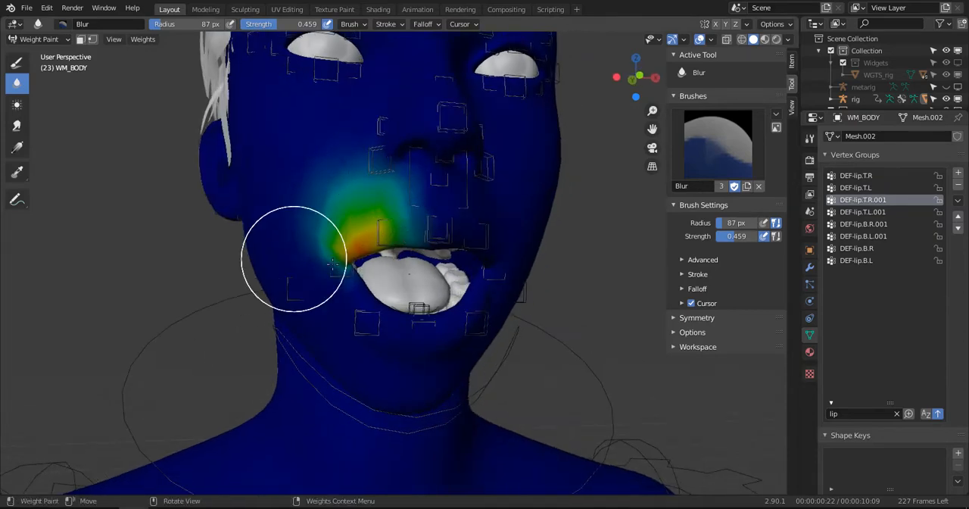
pyautogui.moveTo(424, 250)
pyautogui.mouseDown(button='middle')
pyautogui.moveTo(327, 202)
pyautogui.moveTo(360, 244)
pyautogui.mouseUp(button='middle')
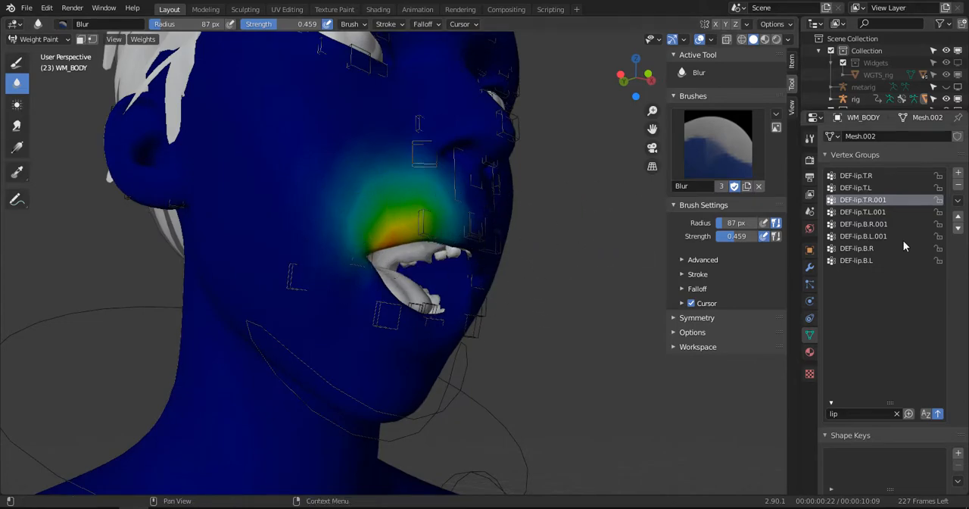
# - Make DEF-lip.T.L.001 the active vertex group and blur its weights above the character's left mouth corner
pyautogui.click(862, 212)
pyautogui.moveTo(575, 250); pyautogui.dragTo(394, 234, button='middle')
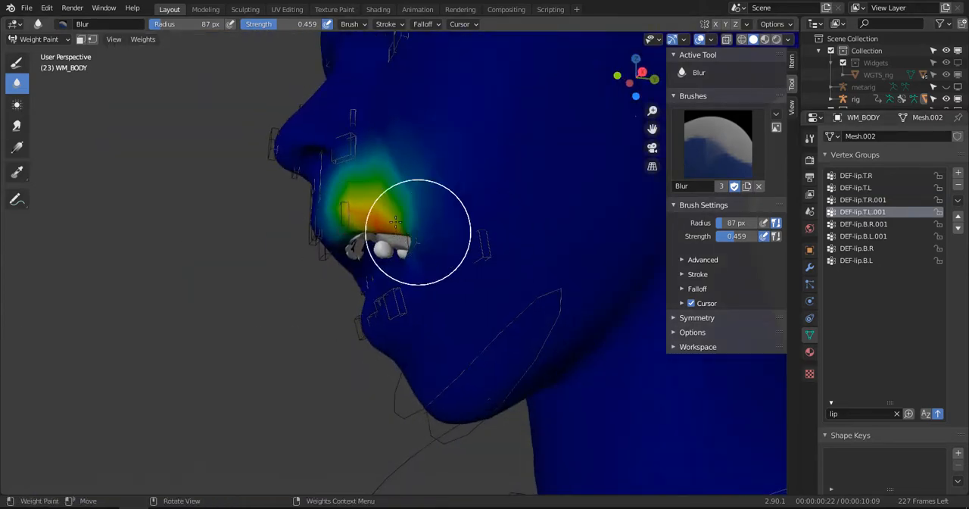
pyautogui.moveTo(396, 172); pyautogui.dragTo(448, 164, button='middle')
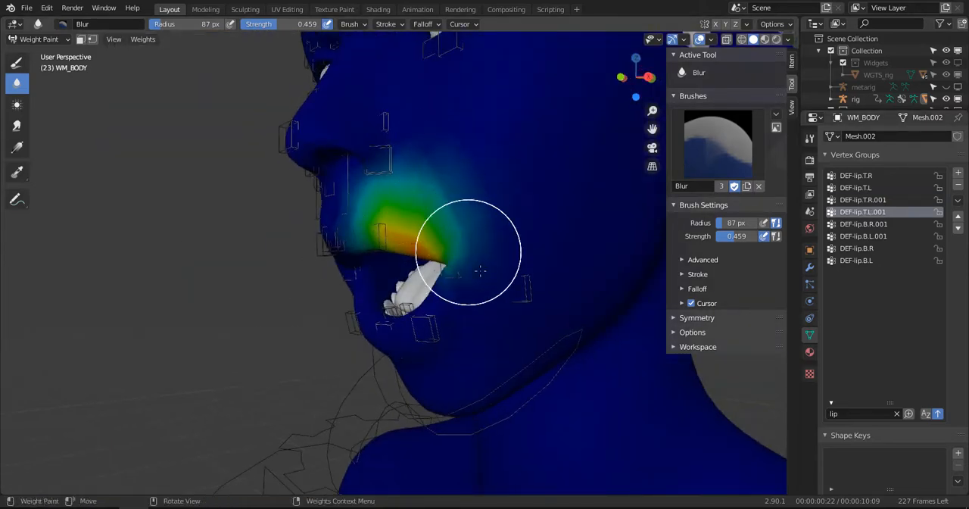
pyautogui.moveTo(472, 217); pyautogui.dragTo(466, 175, button='middle')
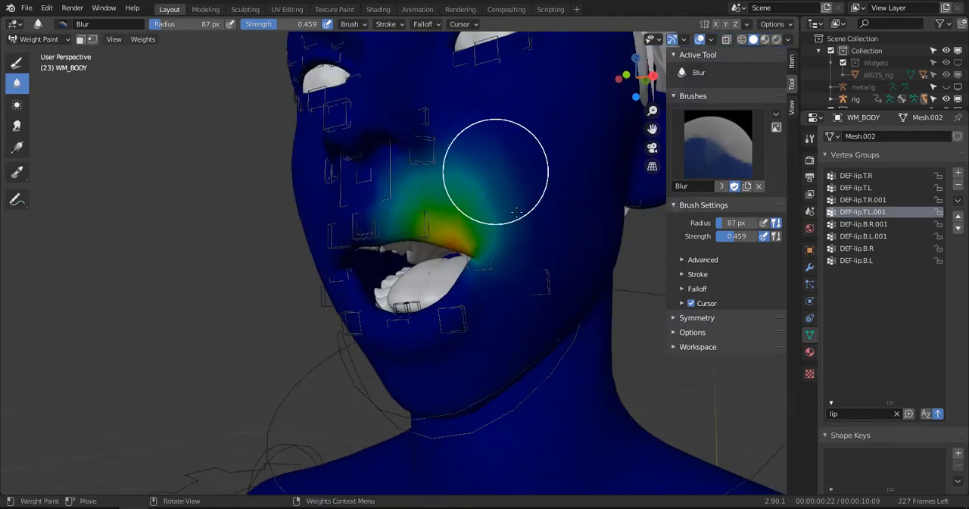
pyautogui.moveTo(515, 212); pyautogui.dragTo(543, 203, button='middle')
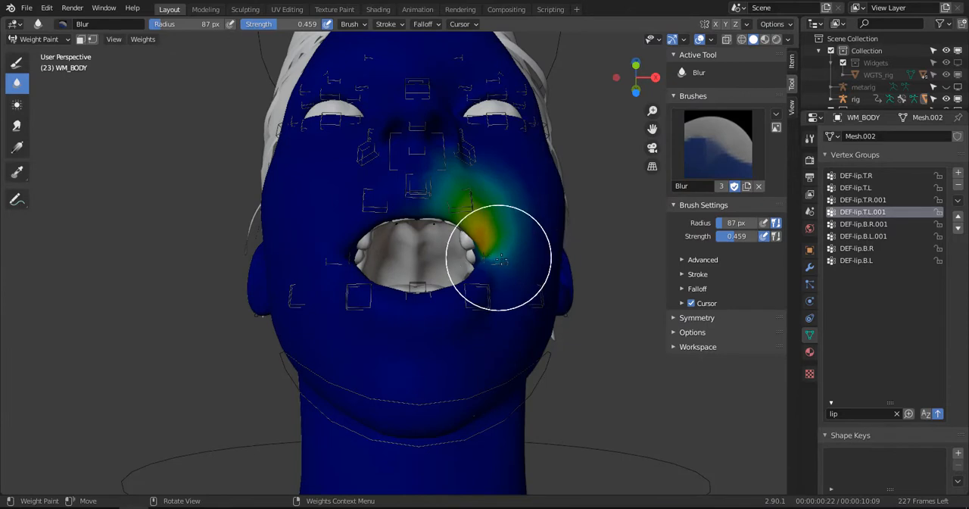
# - Blur the DEF-lip.B.R.001 weights below the character's right mouth corner and reduce the brush radius to 59 px
pyautogui.click(863, 225)
pyautogui.moveTo(561, 236)
pyautogui.mouseDown(button='middle')
pyautogui.moveTo(506, 280)
pyautogui.moveTo(502, 252)
pyautogui.mouseUp(button='middle')
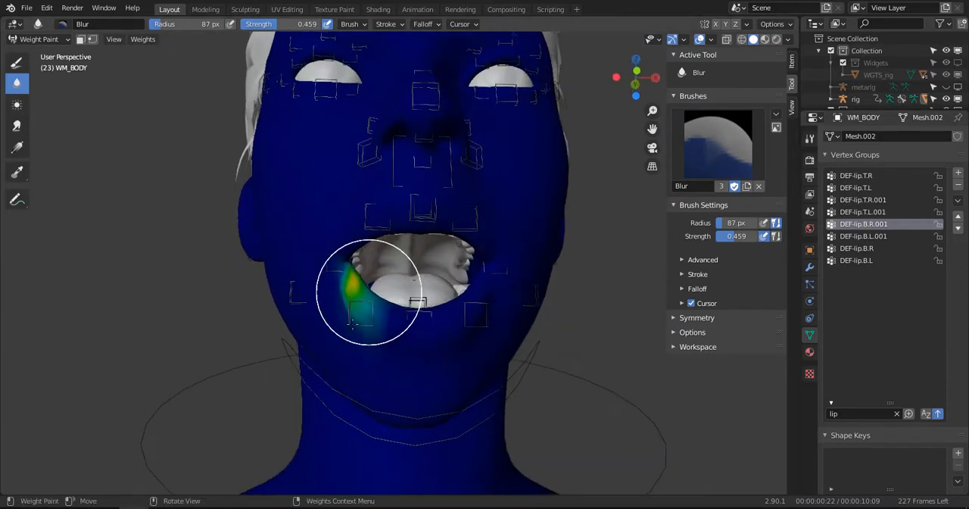
pyautogui.moveTo(368, 290)
pyautogui.mouseDown()
pyautogui.moveTo(359, 328)
pyautogui.moveTo(338, 271)
pyautogui.moveTo(359, 330)
pyautogui.mouseUp()
pyautogui.moveTo(418, 342)
pyautogui.mouseDown()
pyautogui.moveTo(347, 313)
pyautogui.moveTo(370, 346)
pyautogui.mouseUp()
pyautogui.press('f')
pyautogui.click(347, 331)
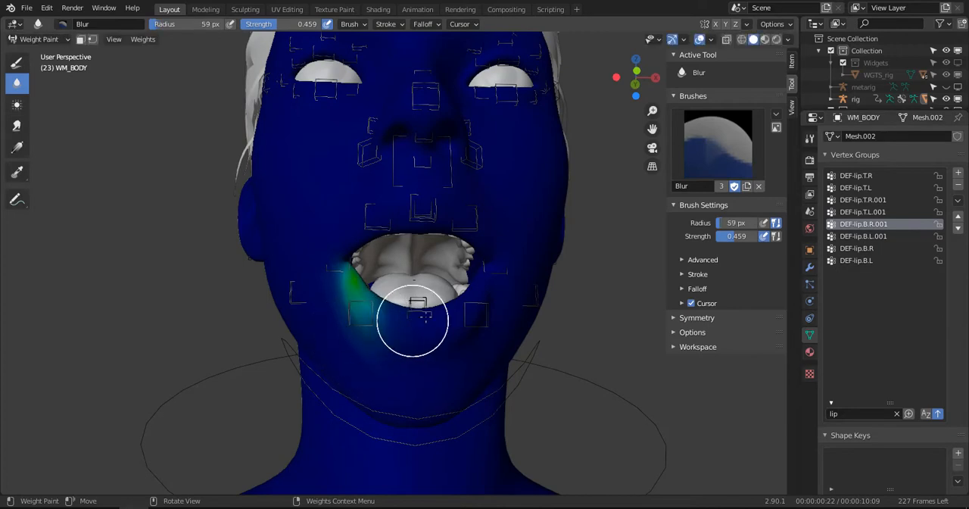
# - Set the Blur brush strength to 1.000 and blur the DEF-lip.B.L.001 weights below the character's left mouth corner
pyautogui.moveTo(259, 25); pyautogui.dragTo(267, 25)
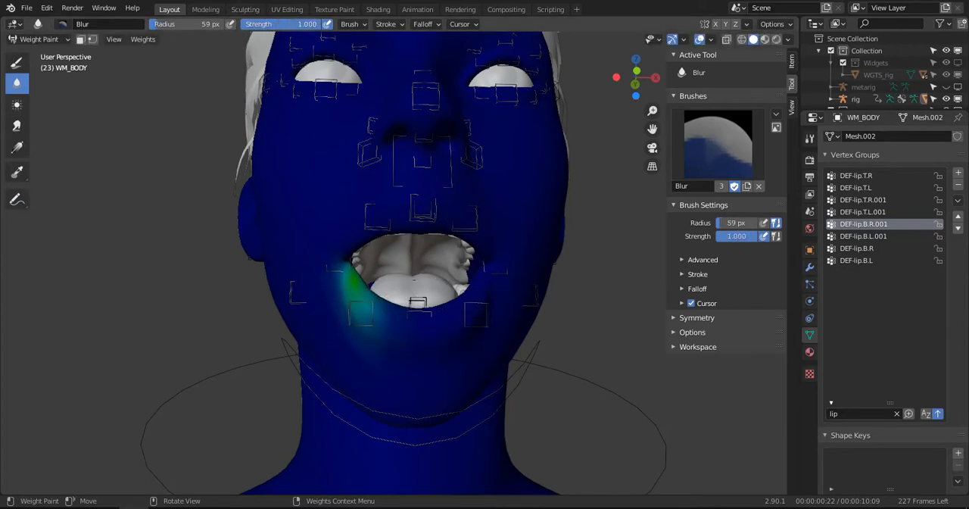
pyautogui.click(877, 238)
pyautogui.moveTo(530, 318); pyautogui.dragTo(485, 288, button='middle')
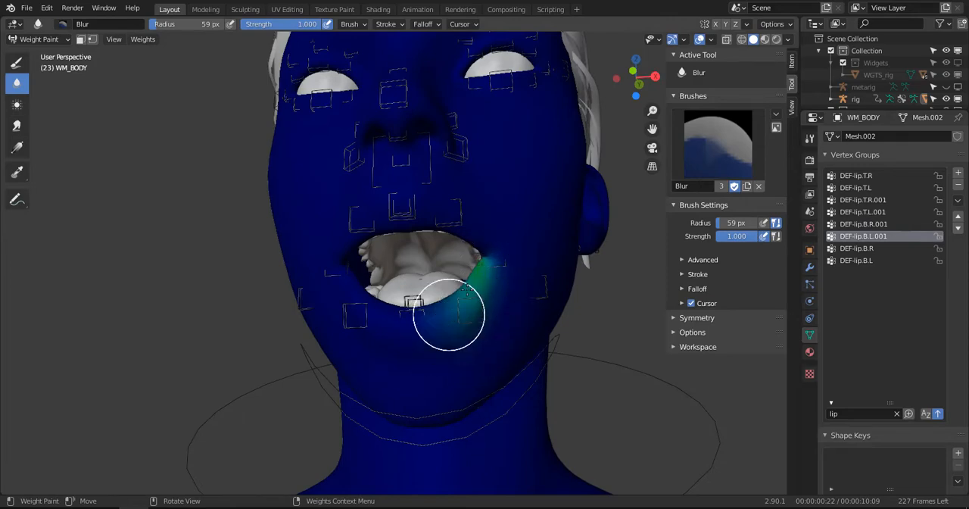
pyautogui.moveTo(480, 272)
pyautogui.mouseDown(button='middle')
pyautogui.moveTo(454, 278)
pyautogui.moveTo(500, 280)
pyautogui.moveTo(488, 277)
pyautogui.mouseUp(button='middle')
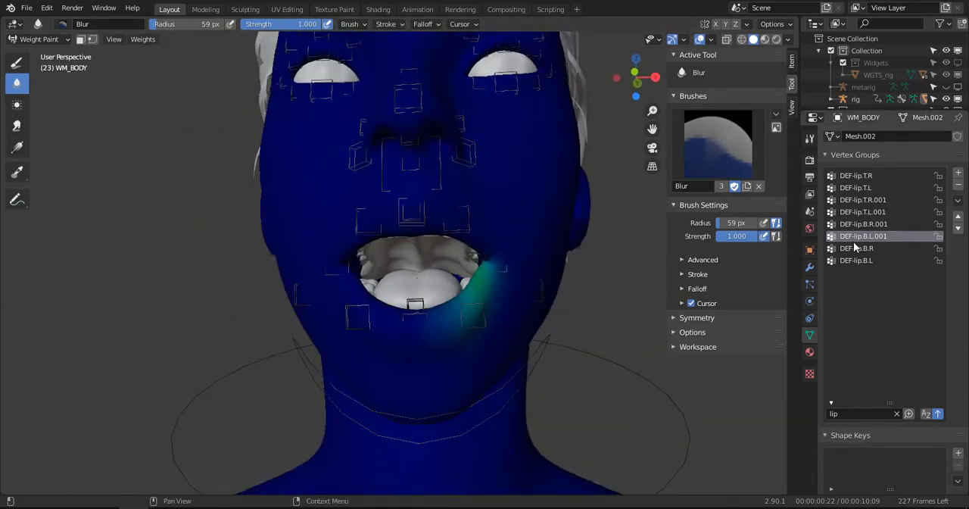
# - Blur the DEF-lip.B.R and DEF-lip.B.L weights along the right and left halves of the lower lip
pyautogui.click(856, 247)
pyautogui.moveTo(378, 320); pyautogui.dragTo(405, 299)
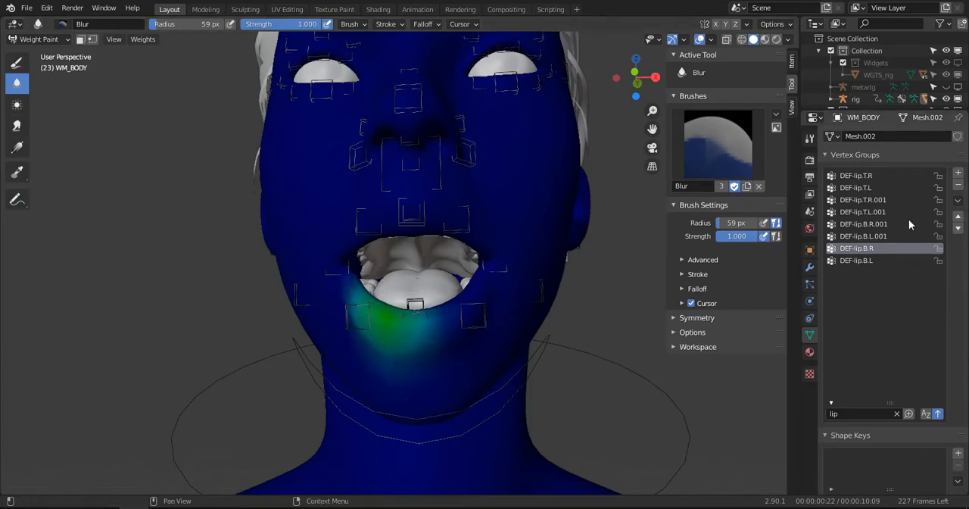
pyautogui.click(861, 261)
pyautogui.moveTo(504, 329)
pyautogui.mouseDown()
pyautogui.moveTo(390, 325)
pyautogui.moveTo(445, 343)
pyautogui.moveTo(485, 273)
pyautogui.mouseUp()
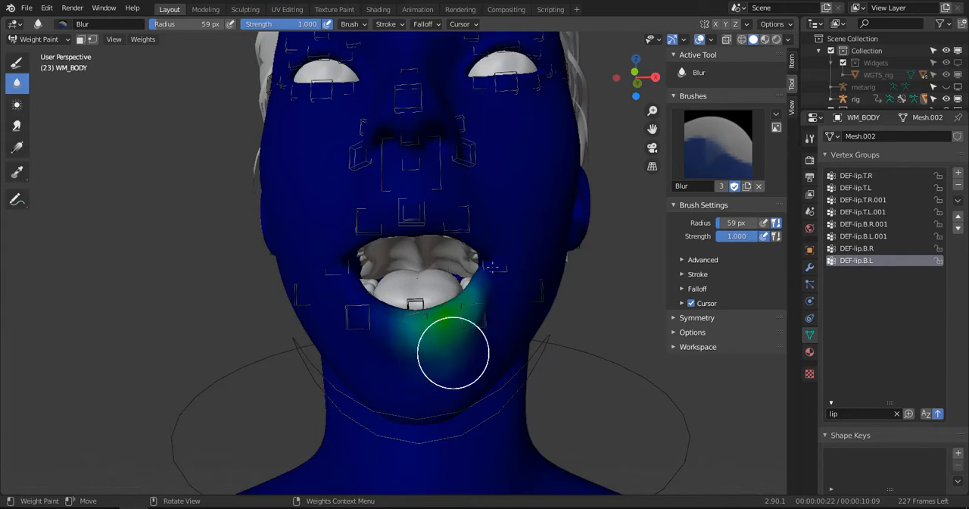
# - Check the DEF-lip.T.L and DEF-lip.T.R weights and further blur DEF-lip.T.R.001 around the character's right mouth corner
pyautogui.click(861, 188)
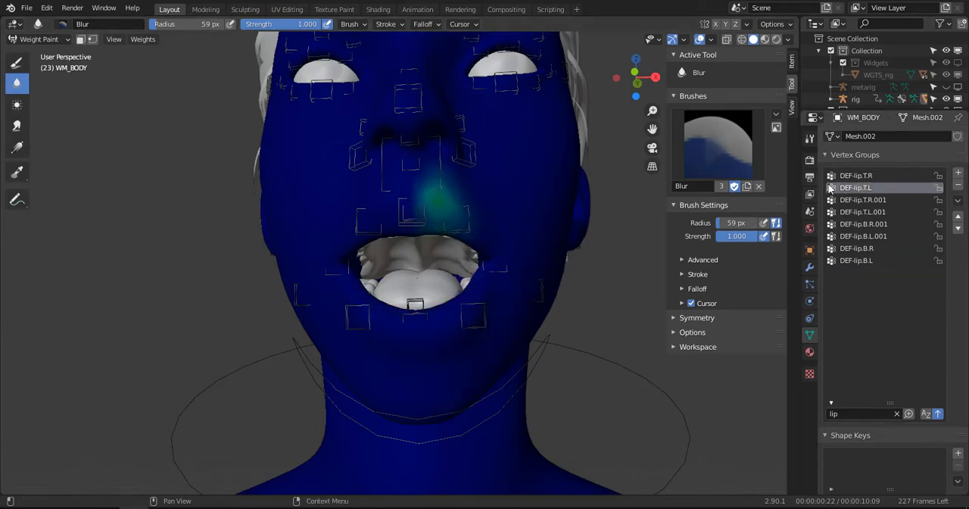
pyautogui.click(856, 176)
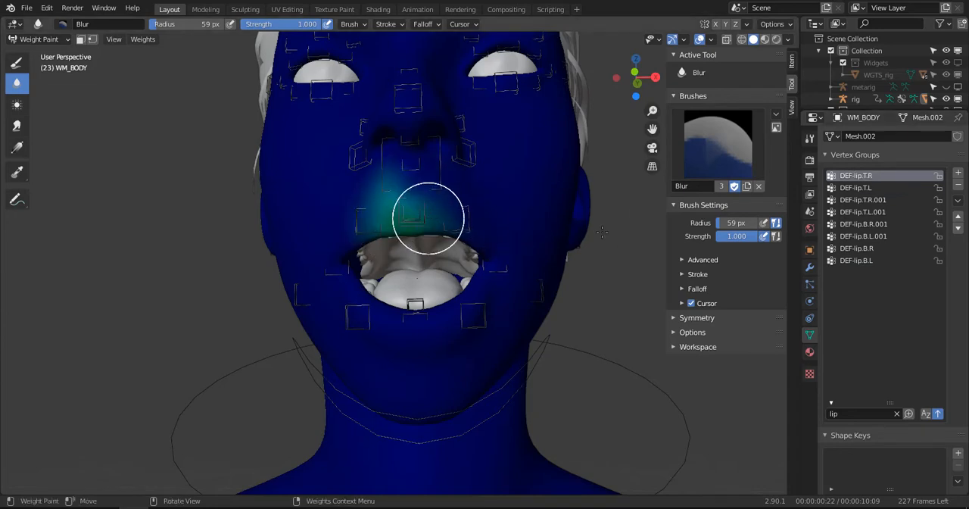
pyautogui.click(848, 188)
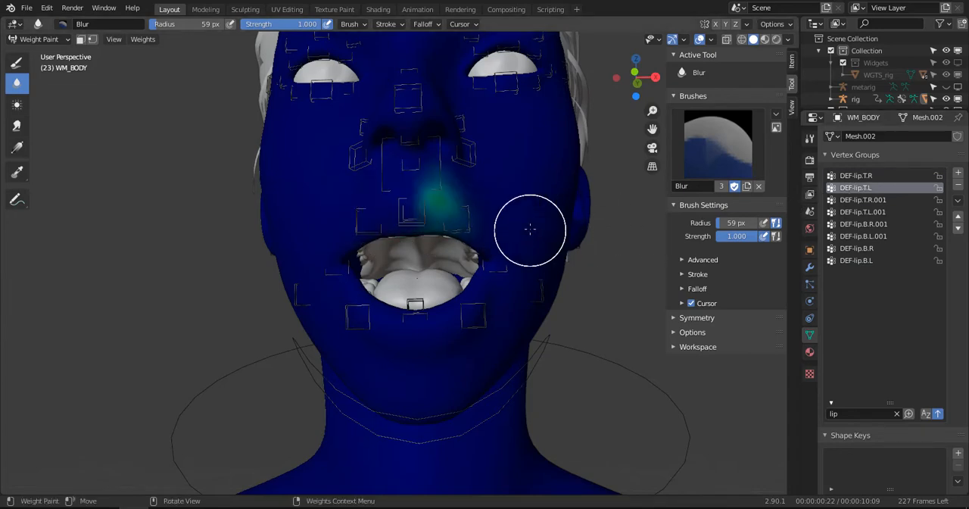
pyautogui.click(882, 200)
pyautogui.moveTo(365, 236); pyautogui.dragTo(345, 261)
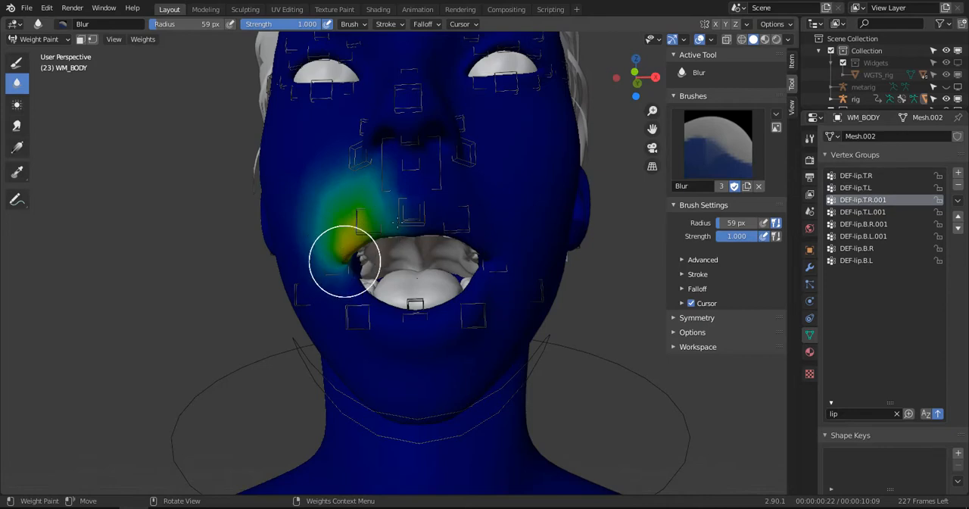
pyautogui.moveTo(318, 199); pyautogui.dragTo(371, 225)
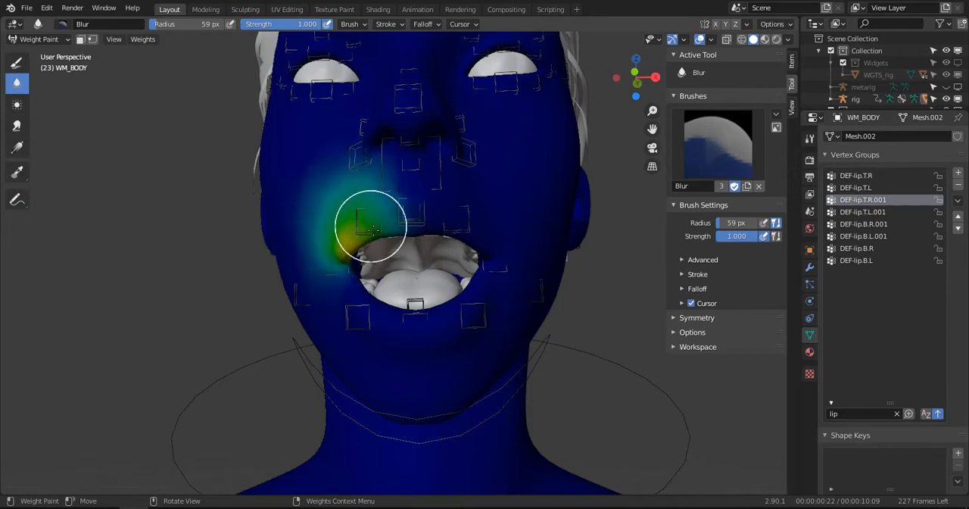
# - Blur the DEF-lip.T.L.001 weights above the left mouth corner and the DEF-lip.B.R.001 weights below the right one
pyautogui.click(863, 212)
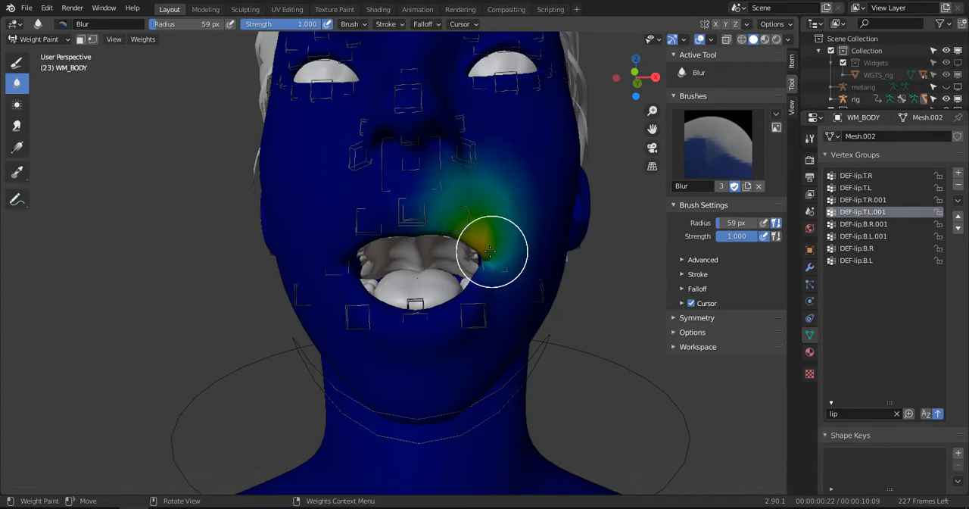
pyautogui.moveTo(490, 252); pyautogui.dragTo(485, 208)
pyautogui.click(871, 224)
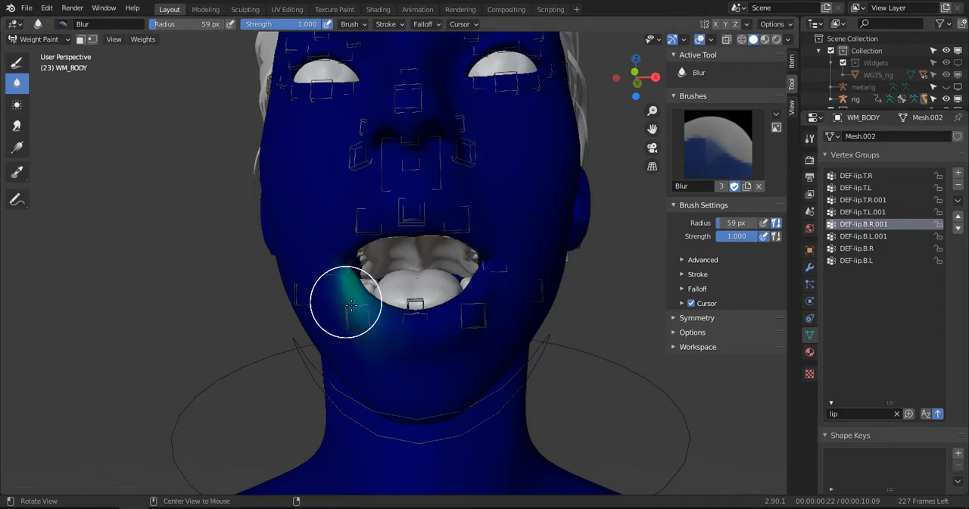
pyautogui.moveTo(348, 303)
pyautogui.mouseDown(button='middle')
pyautogui.moveTo(303, 307)
pyautogui.moveTo(446, 300)
pyautogui.mouseUp(button='middle')
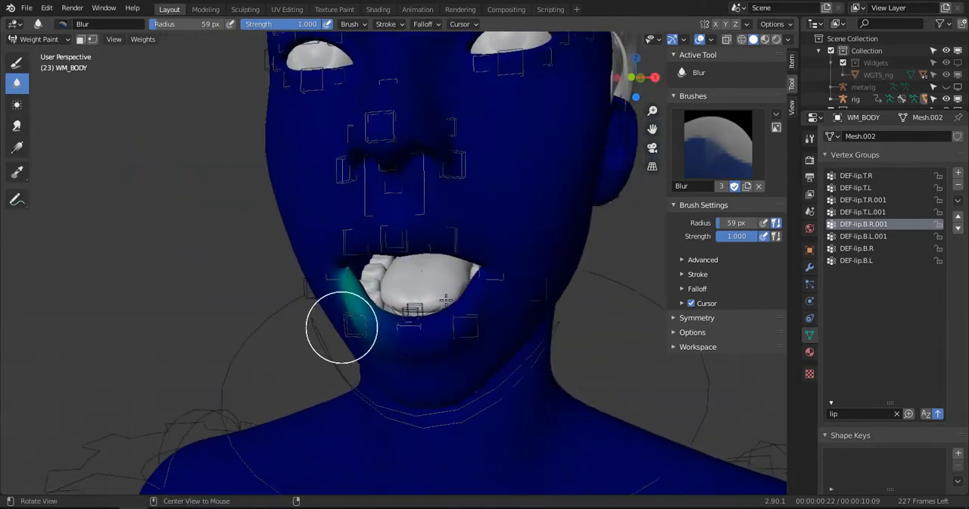
# - Recheck DEF-lip.B.L.001 and DEF-lip.B.R on the lower lip and blur the DEF-lip.B.L weights again
pyautogui.click(870, 237)
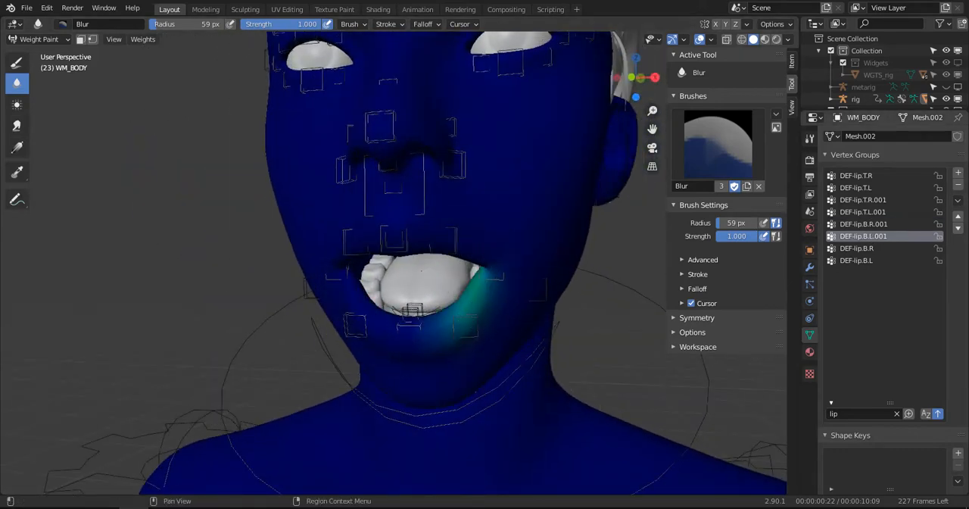
pyautogui.click(874, 248)
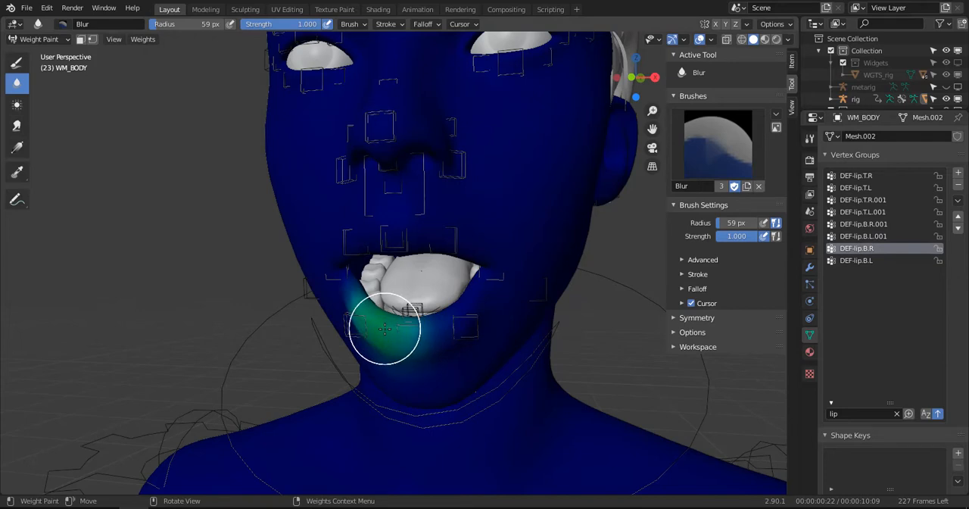
pyautogui.click(855, 261)
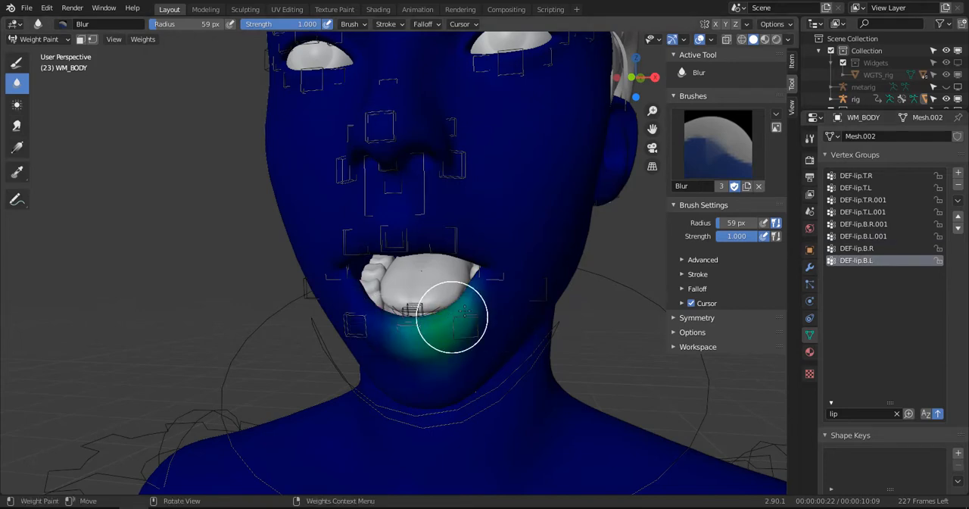
pyautogui.moveTo(450, 313); pyautogui.dragTo(477, 267, button='middle')
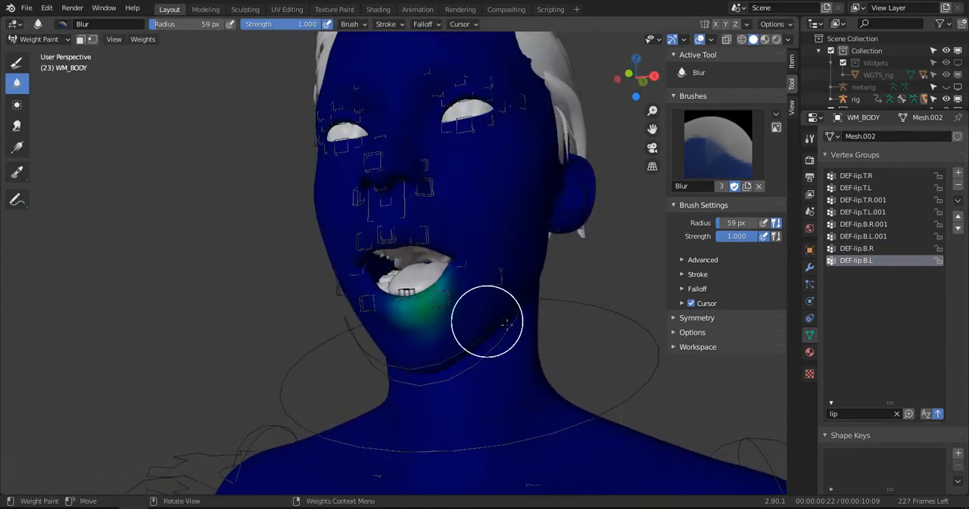
# - Clear the vertex group name filter and blur the DEF-nose.004 weights between the nose and upper lip
pyautogui.click(897, 413)
pyautogui.moveTo(433, 335); pyautogui.dragTo(470, 333, button='middle')
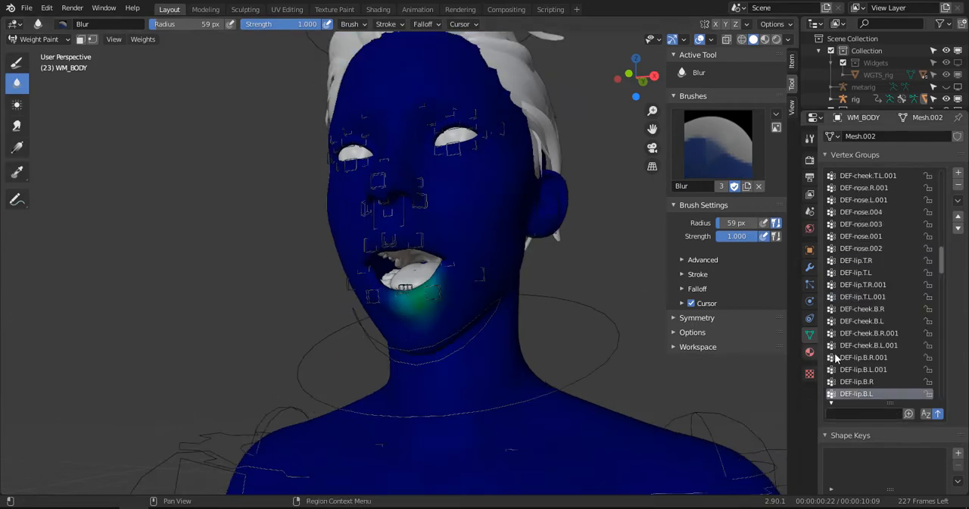
pyautogui.click(864, 321)
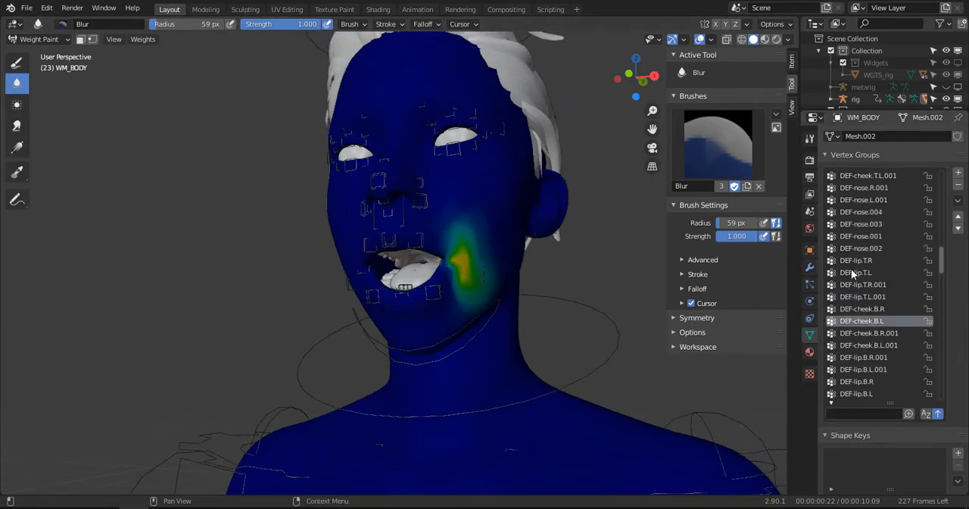
pyautogui.click(862, 236)
pyautogui.click(861, 212)
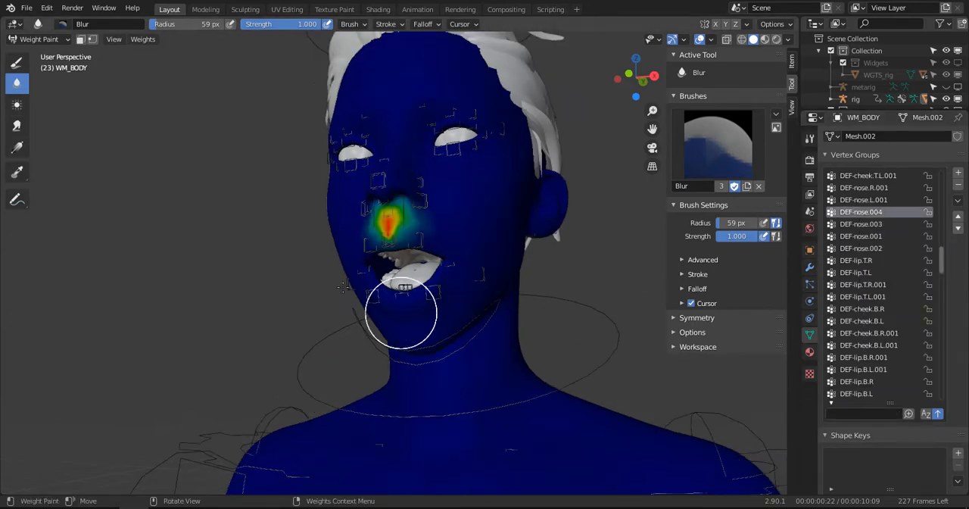
pyautogui.moveTo(400, 307)
pyautogui.mouseDown(button='middle')
pyautogui.moveTo(355, 288)
pyautogui.moveTo(405, 275)
pyautogui.mouseUp(button='middle')
pyautogui.scroll(2, 405, 275)
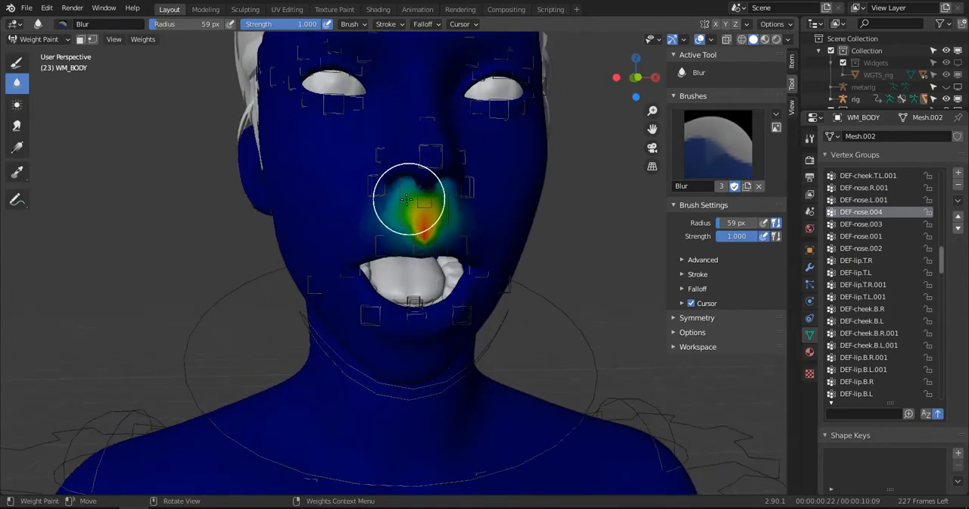
pyautogui.moveTo(450, 222)
pyautogui.mouseDown()
pyautogui.moveTo(428, 241)
pyautogui.moveTo(395, 219)
pyautogui.mouseUp()
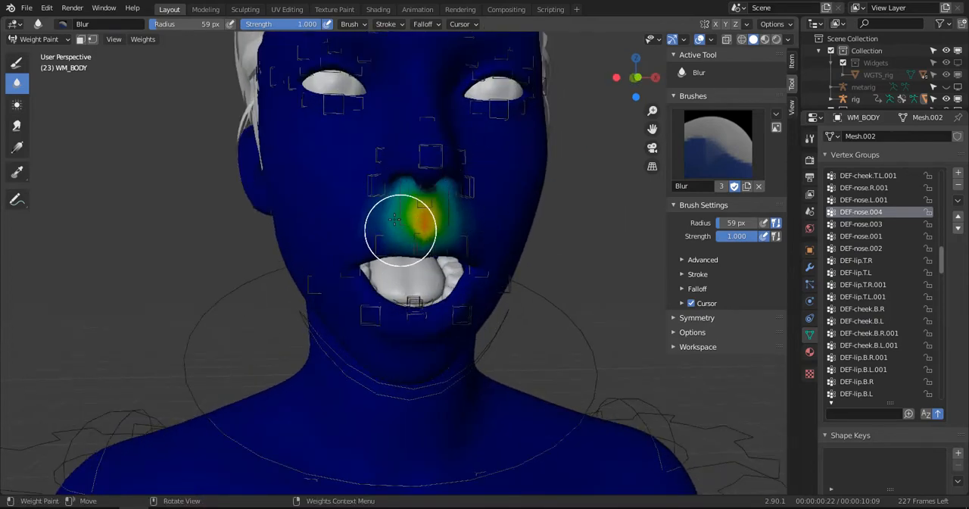
pyautogui.moveTo(459, 188); pyautogui.dragTo(401, 196, button='middle')
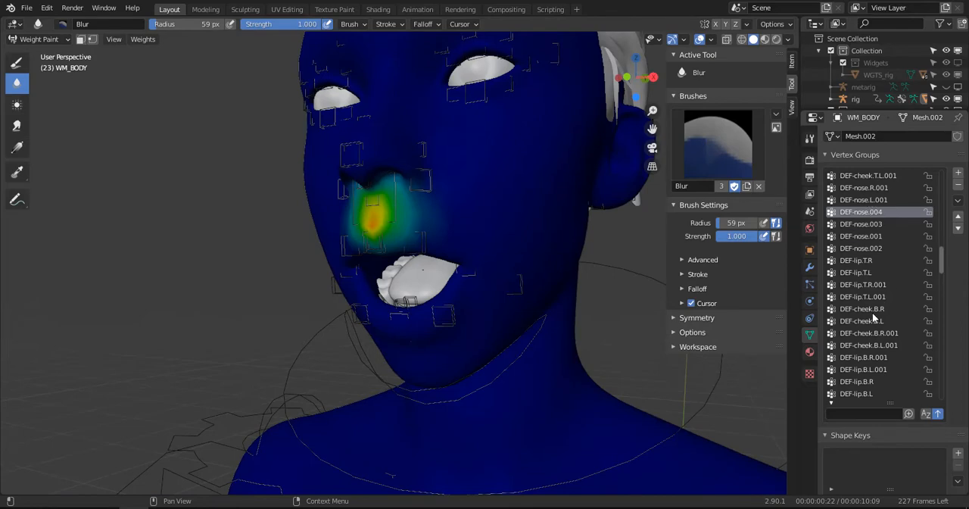
# - Make DEF-forearm.L the active vertex group and examine its weights on the character's left arm
pyautogui.scroll(4, 874, 316)
pyautogui.scroll(5, 881, 255)
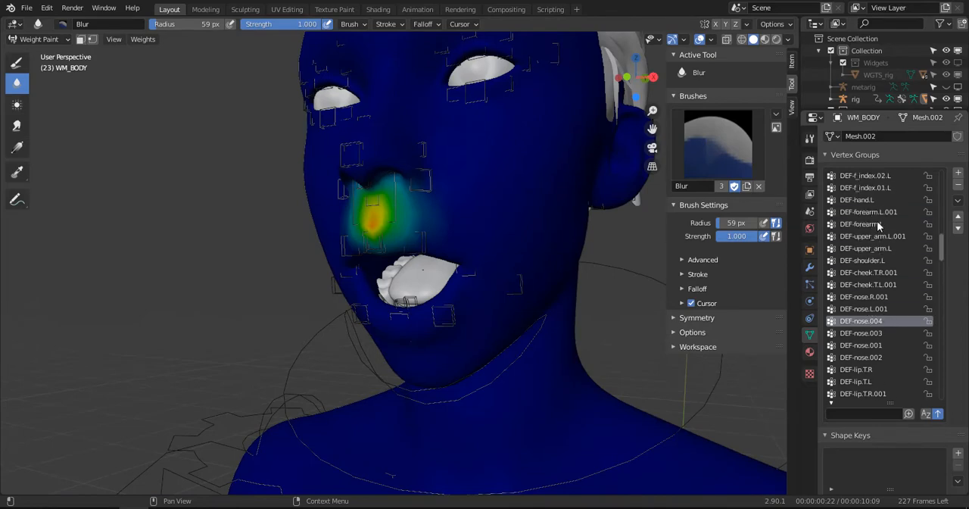
pyautogui.click(877, 223)
pyautogui.scroll(-7, 876, 222)
pyautogui.scroll(-6, 560, 353)
pyautogui.keyDown('shift'); pyautogui.moveTo(555, 360); pyautogui.dragTo(517, 247, button='middle'); pyautogui.keyUp('shift')
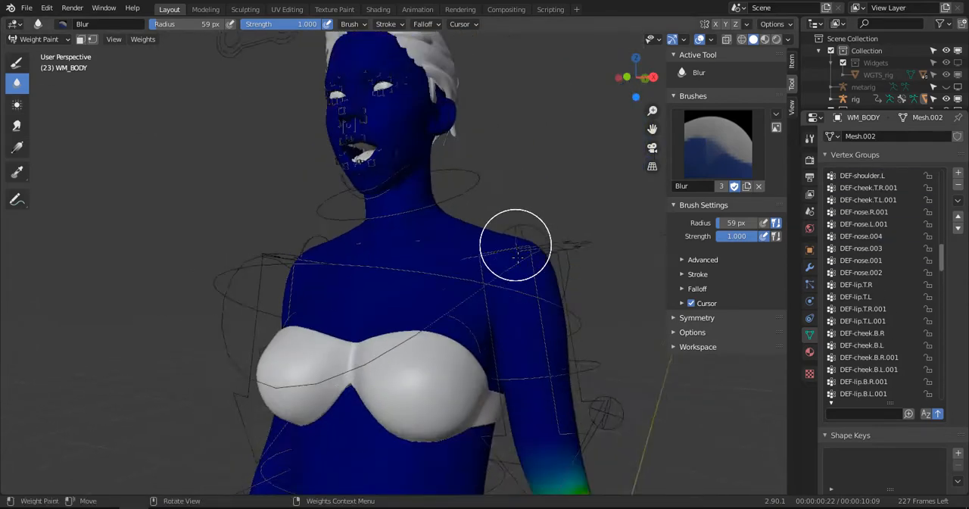
pyautogui.scroll(-4, 517, 258)
pyautogui.keyDown('alt'); pyautogui.moveTo(517, 257); pyautogui.dragTo(558, 259); pyautogui.keyUp('alt')
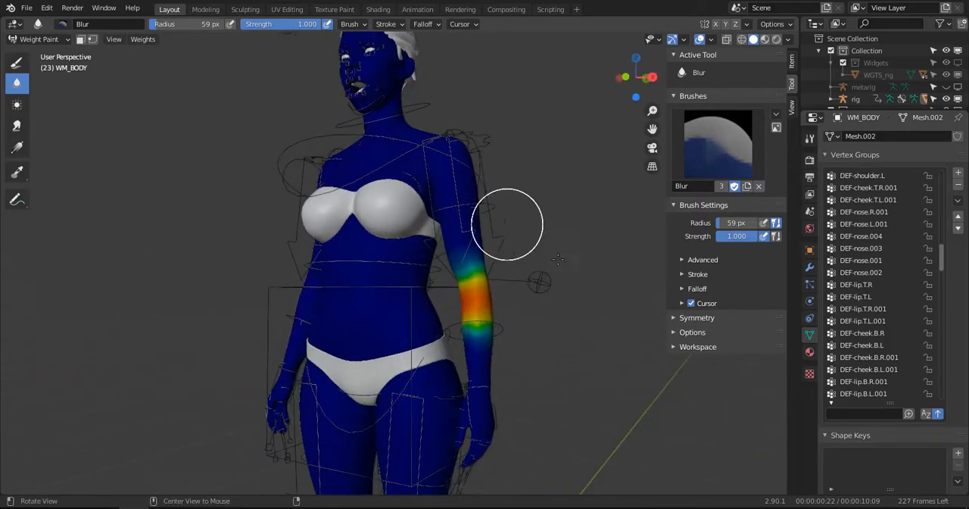
# - Go through the cheek, nose and brow vertex groups and examine the DEF-brow.T.R.002 weights above the right eye
pyautogui.click(871, 272)
pyautogui.scroll(-3, 871, 287)
pyautogui.click(868, 321)
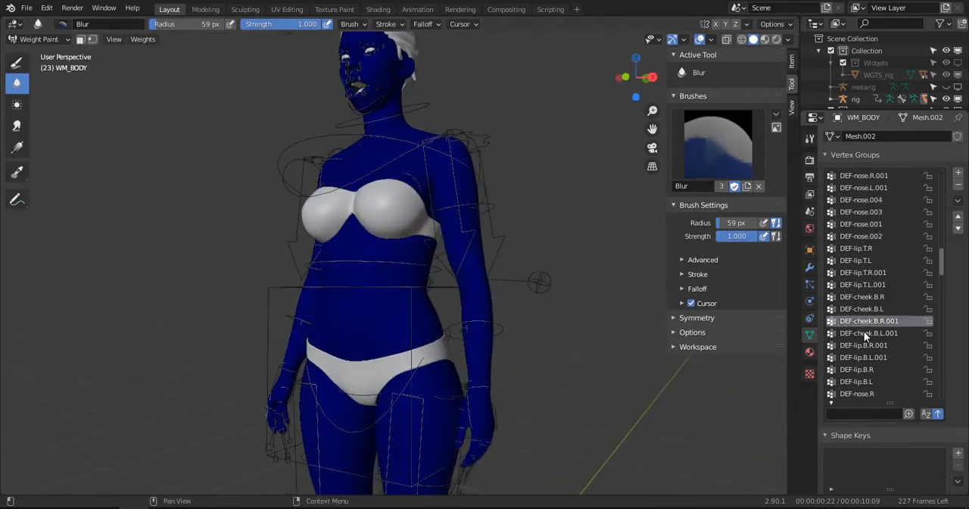
pyautogui.click(868, 346)
pyautogui.scroll(-3, 869, 350)
pyautogui.click(860, 370)
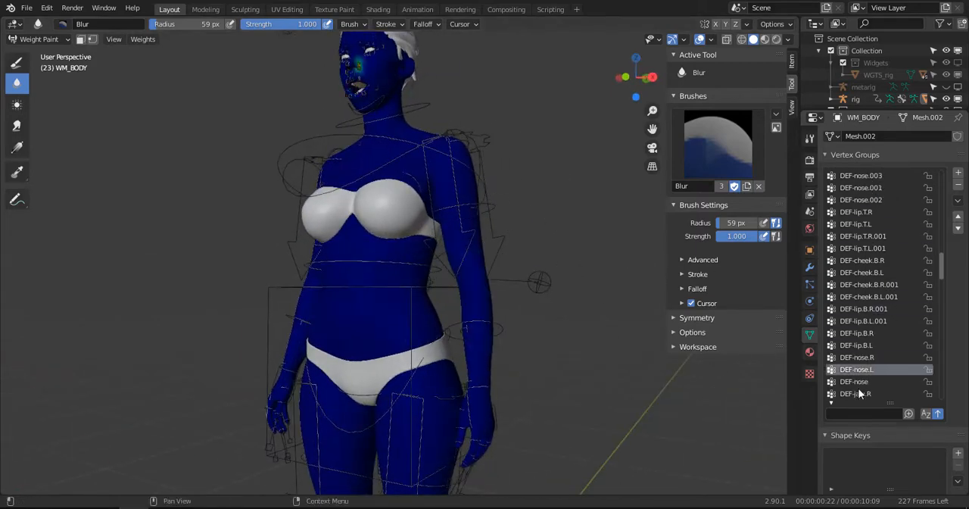
pyautogui.scroll(-5, 860, 392)
pyautogui.click(863, 370)
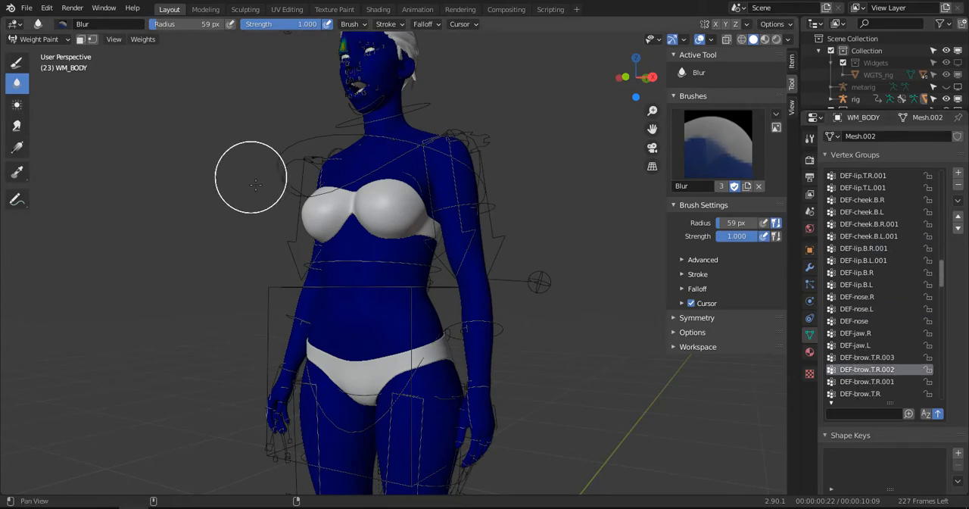
pyautogui.scroll(4, 432, 195)
pyautogui.moveTo(433, 195); pyautogui.dragTo(547, 189, button='middle')
pyautogui.scroll(3, 396, 156)
pyautogui.keyDown('shift'); pyautogui.moveTo(397, 151); pyautogui.dragTo(396, 292, button='middle'); pyautogui.keyUp('shift')
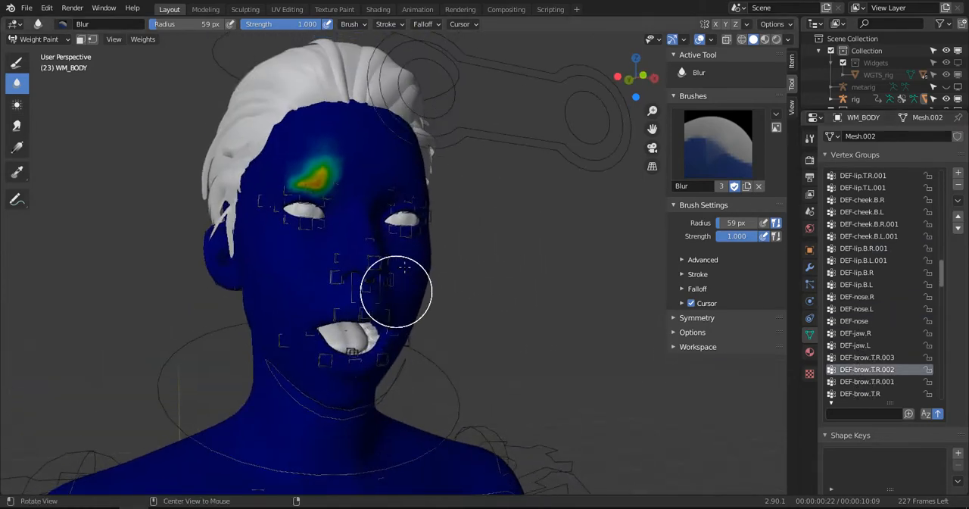
pyautogui.moveTo(425, 248); pyautogui.dragTo(384, 262, button='middle')
pyautogui.moveTo(392, 223); pyautogui.dragTo(275, 196, button='middle')
# - Leave weight painting for Object Mode, select the rig and save the file
pyautogui.click(34, 39)
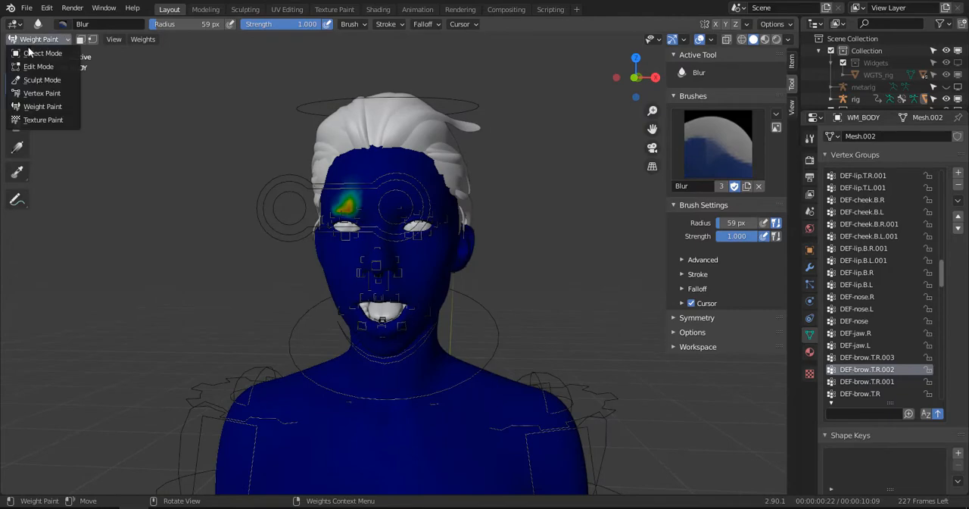
pyautogui.click(43, 53)
pyautogui.click(500, 315)
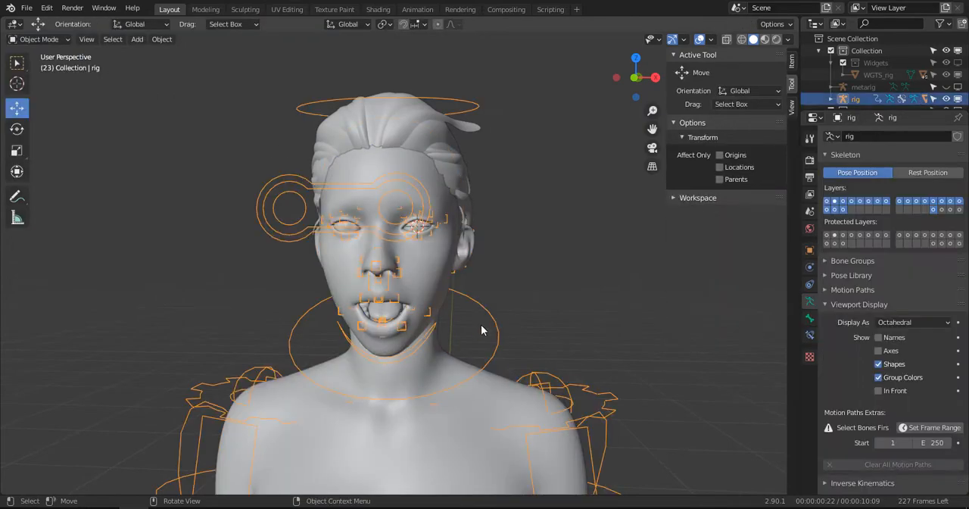
pyautogui.press('KP_3')
pyautogui.scroll(2, 362, 343)
pyautogui.hotkey('ctrl', 's')
pyautogui.scroll(2, 425, 236)
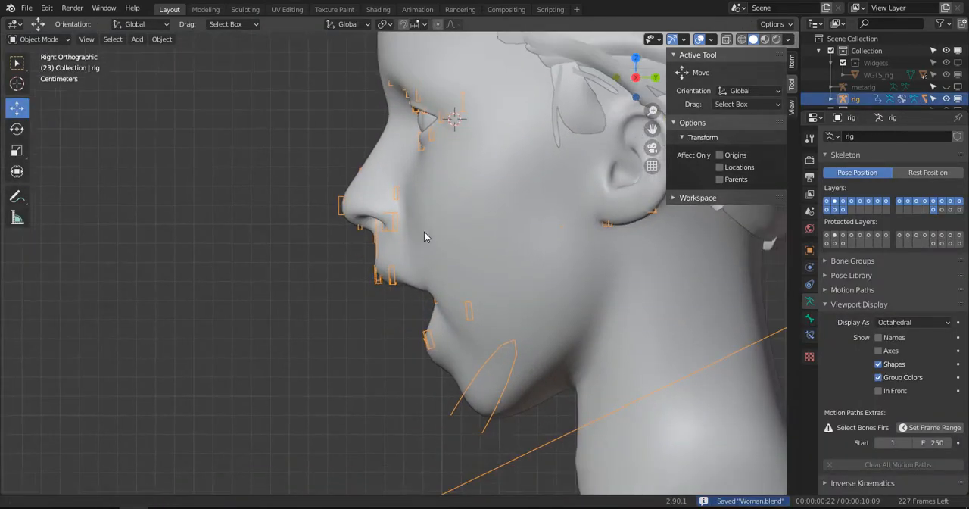
# - Switch the rig to Pose Mode and clear the rotation of all its bones, including jaw_master
pyautogui.keyDown('shift'); pyautogui.moveTo(424, 232); pyautogui.dragTo(395, 175, button='middle'); pyautogui.keyUp('shift')
pyautogui.hotkey('ctrl', 'Tab')
pyautogui.click(425, 362)
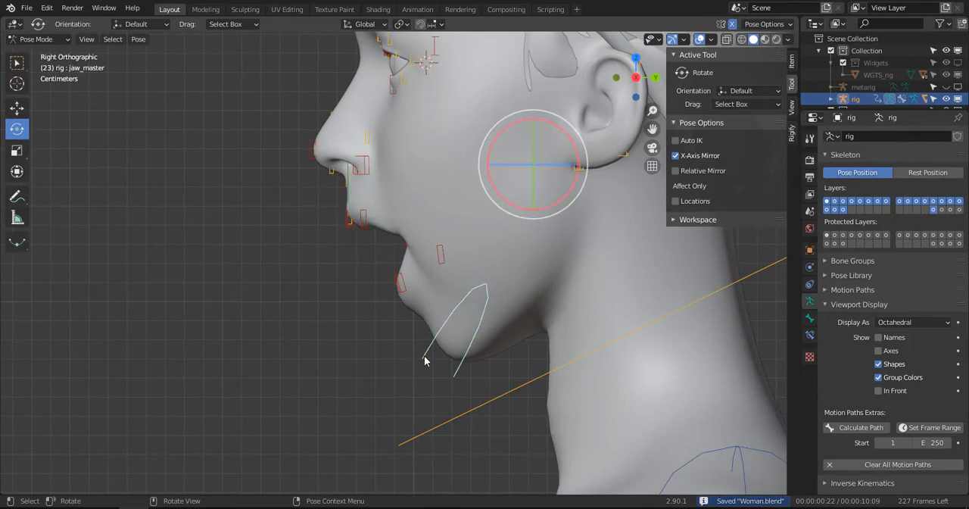
pyautogui.press('a')
pyautogui.hotkey('alt', 'r')
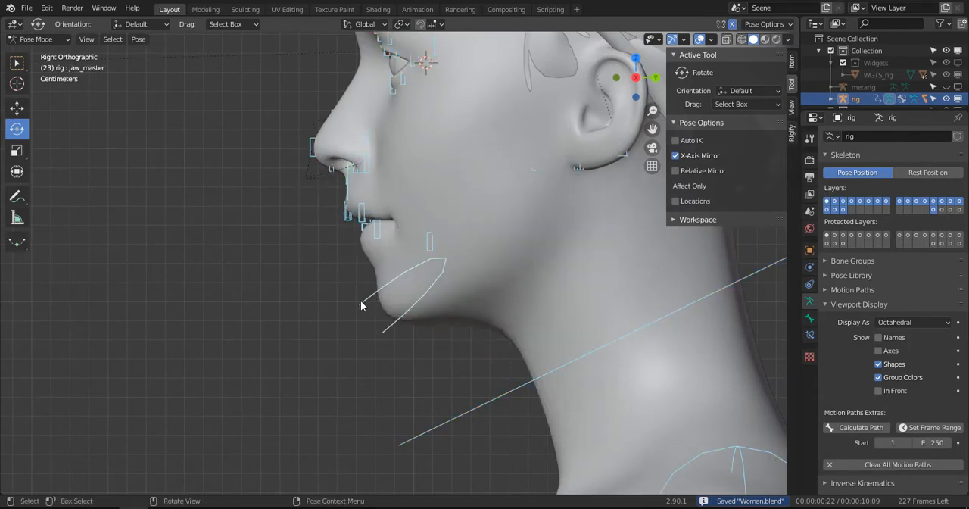
# - Rotate the jaw_master bone about -20 degrees in side view to open the mouth, and check it from the front
pyautogui.hotkey('alt', 'a')
pyautogui.scroll(-3, 361, 301)
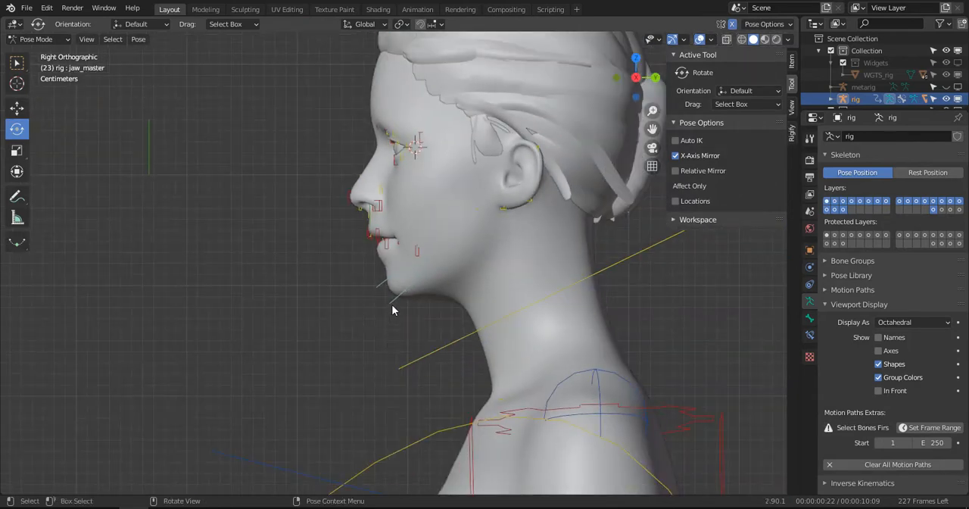
pyautogui.click(390, 305)
pyautogui.press('r')
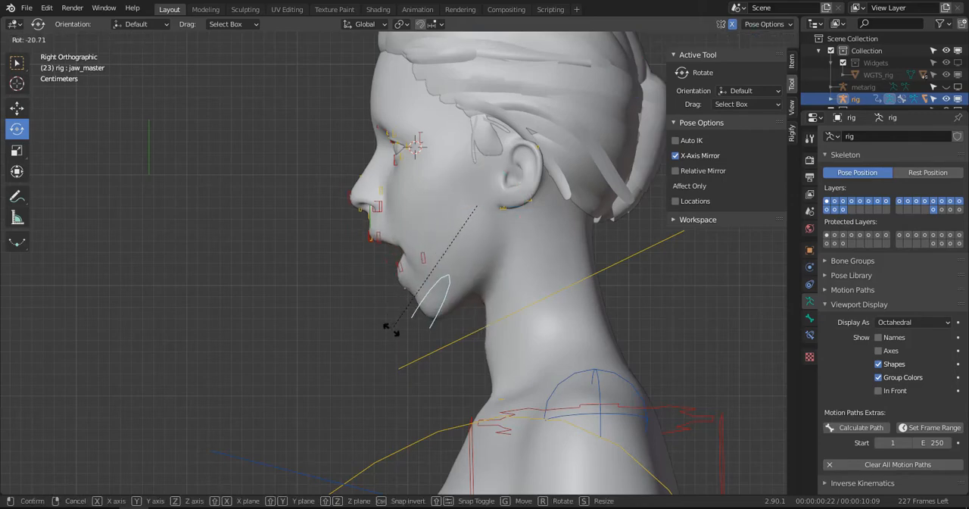
pyautogui.click(385, 325)
pyautogui.moveTo(385, 324); pyautogui.dragTo(573, 270, button='middle')
pyautogui.scroll(2, 476, 274)
pyautogui.moveTo(476, 276); pyautogui.dragTo(401, 280, button='middle')
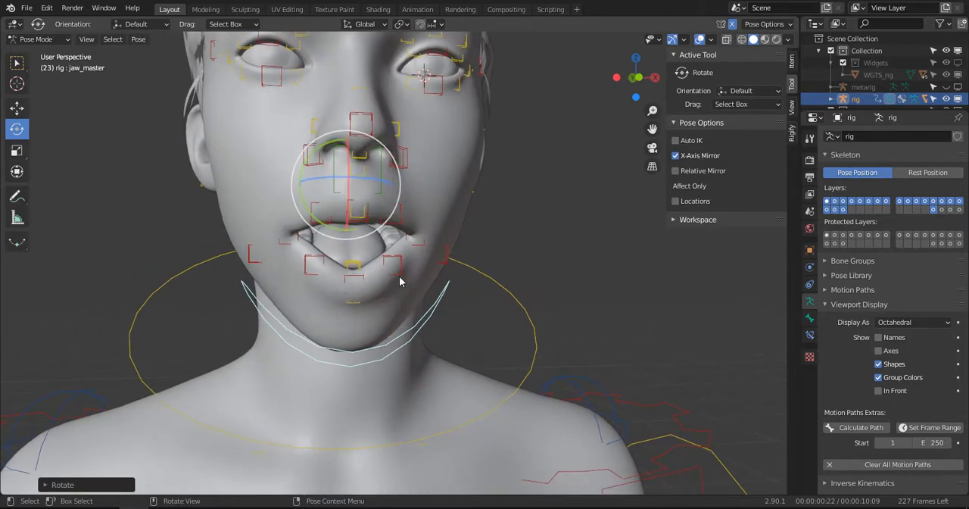
# - Raise the lips.L control in front view by about 0.0126 m to lift the mouth corners into a smile
pyautogui.scroll(2, 400, 281)
pyautogui.press('KP_1')
pyautogui.moveTo(404, 271); pyautogui.dragTo(415, 290)
pyautogui.click(437, 232)
pyautogui.press('g')
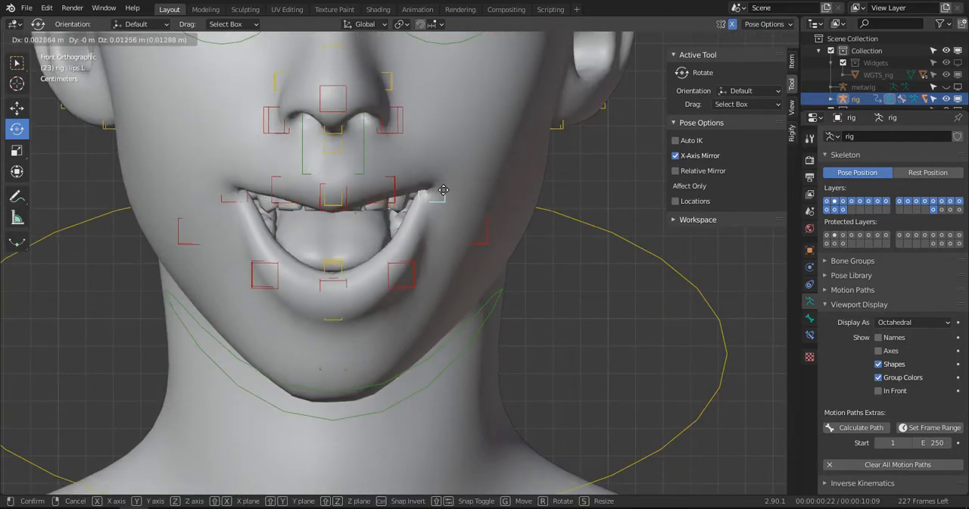
pyautogui.click(444, 190)
# - Move the lip.T control upward to expose the upper teeth, and check the smile at an angle
pyautogui.click(348, 203)
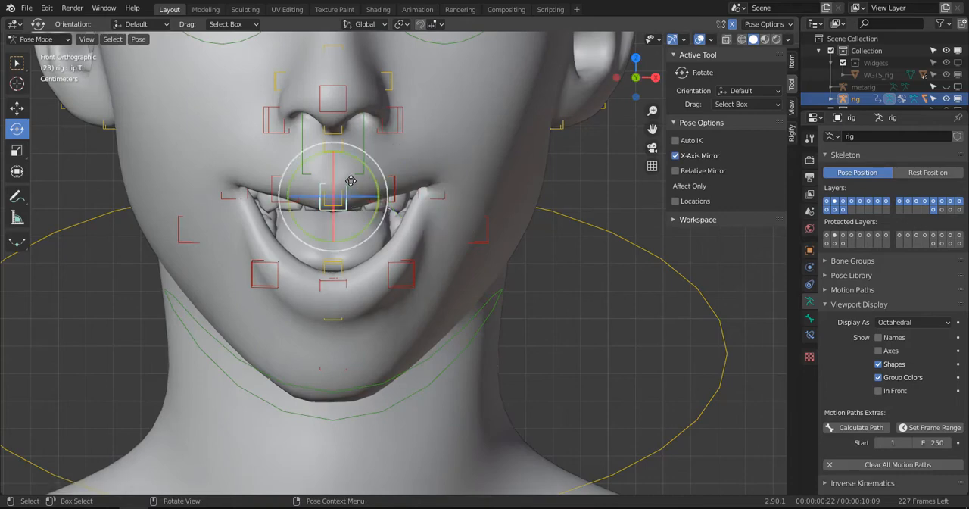
pyautogui.press('g')
pyautogui.click(371, 182)
pyautogui.moveTo(371, 182); pyautogui.dragTo(452, 151, button='middle')
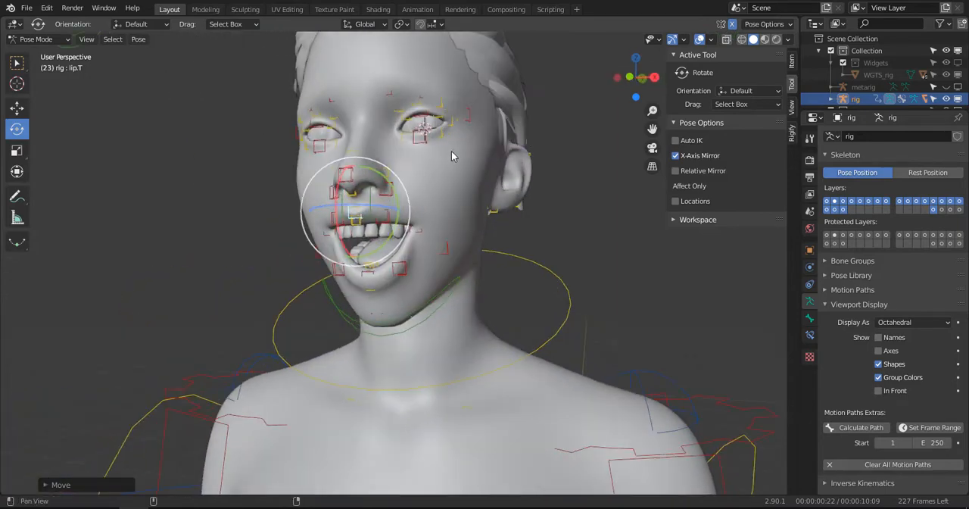
# - Display the character in Material Preview shading
pyautogui.click(788, 41)
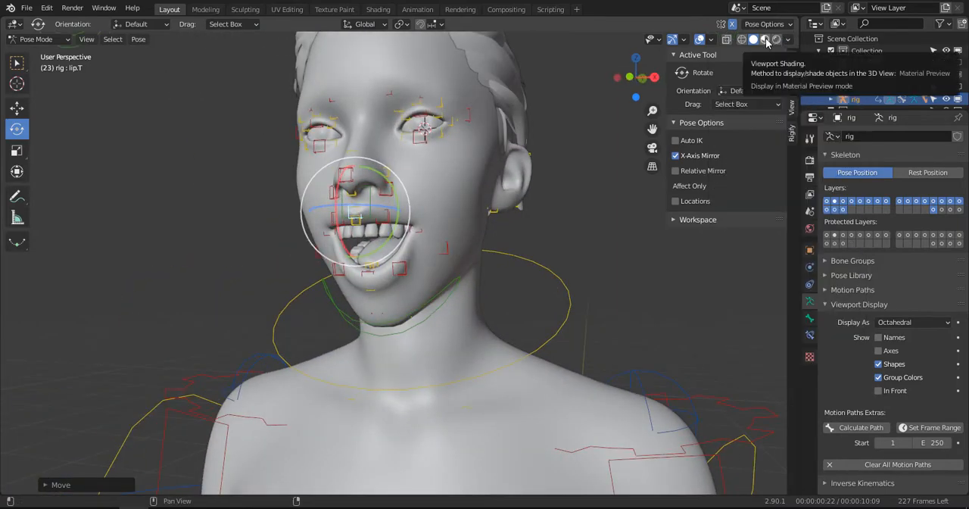
pyautogui.click(765, 40)
pyautogui.moveTo(600, 162)
pyautogui.mouseDown(button='middle')
pyautogui.moveTo(501, 225)
pyautogui.moveTo(471, 231)
pyautogui.moveTo(279, 222)
pyautogui.moveTo(375, 238)
pyautogui.moveTo(533, 212)
pyautogui.moveTo(454, 190)
pyautogui.moveTo(486, 155)
pyautogui.mouseUp(button='middle')
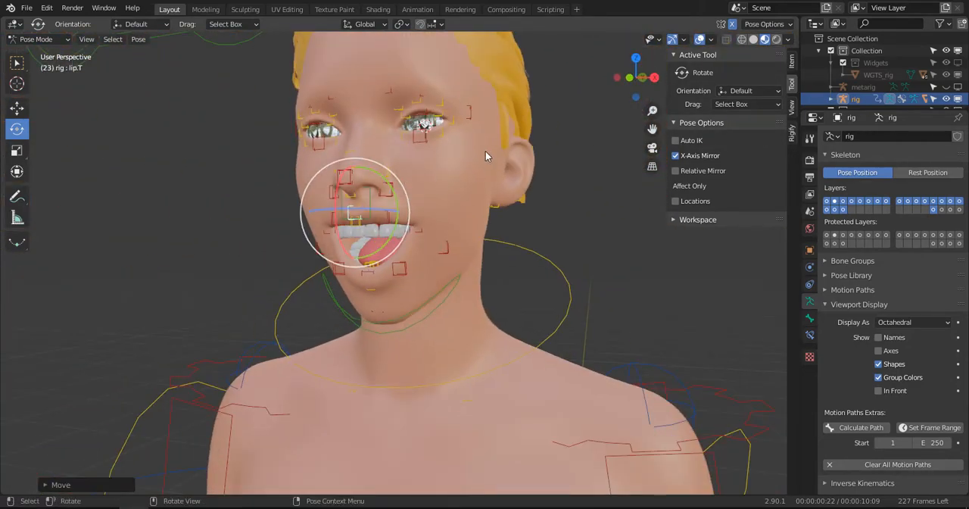
# - Lower the upper eyelid control lid.T.L.002 by about 0.0147 m to close both eyes
pyautogui.keyDown('shift'); pyautogui.moveTo(417, 139); pyautogui.dragTo(434, 218, button='middle'); pyautogui.keyUp('shift')
pyautogui.scroll(4, 434, 218)
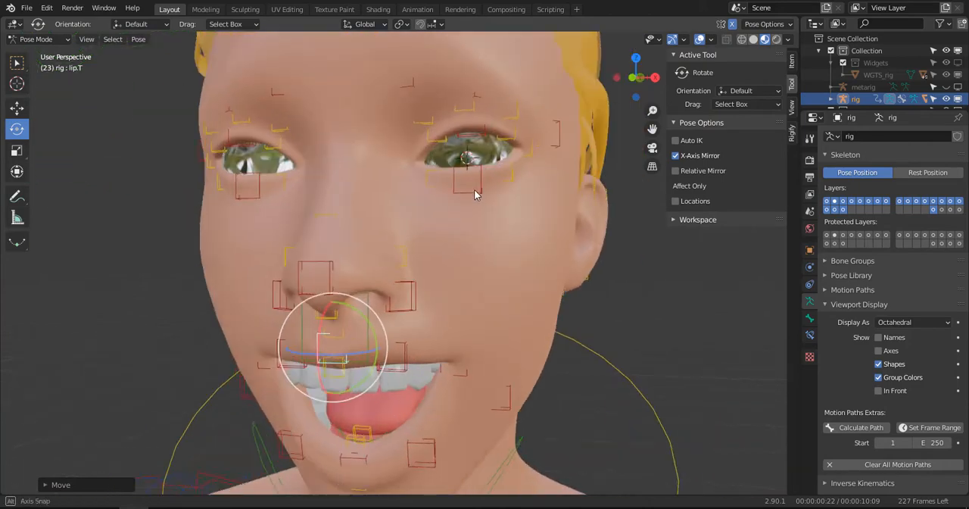
pyautogui.click(482, 140)
pyautogui.moveTo(482, 140); pyautogui.dragTo(495, 148, button='middle')
pyautogui.press('g')
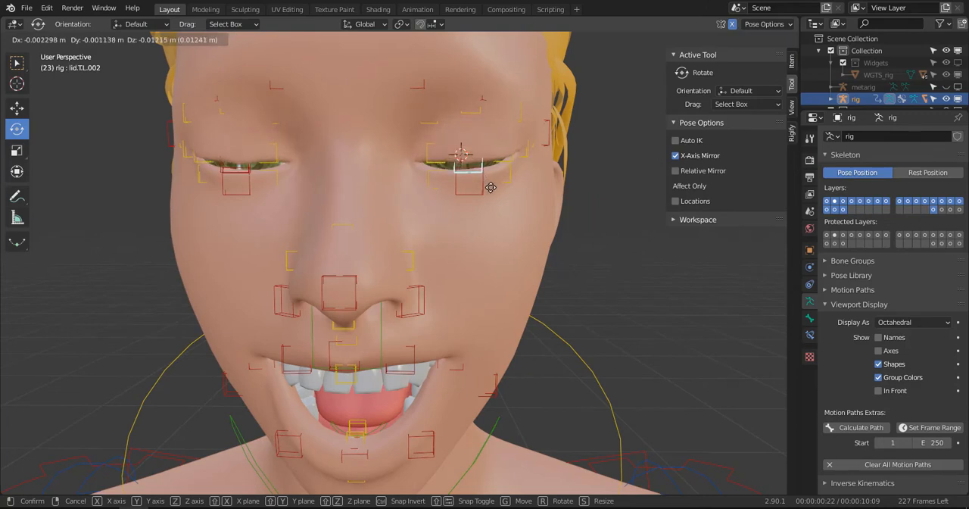
pyautogui.click(440, 162)
# - Nudge the inner upper eyelid control lid.T.L.003 slightly to refine the closed eyelids, and check the face from the side
pyautogui.click(426, 162)
pyautogui.press('g')
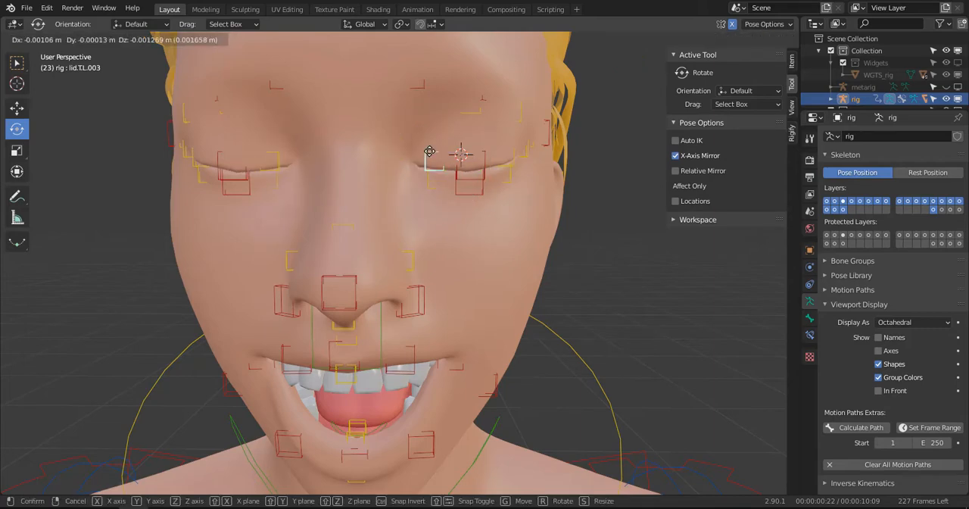
pyautogui.click(433, 165)
pyautogui.scroll(-3, 435, 185)
pyautogui.moveTo(434, 190); pyautogui.dragTo(398, 165, button='middle')
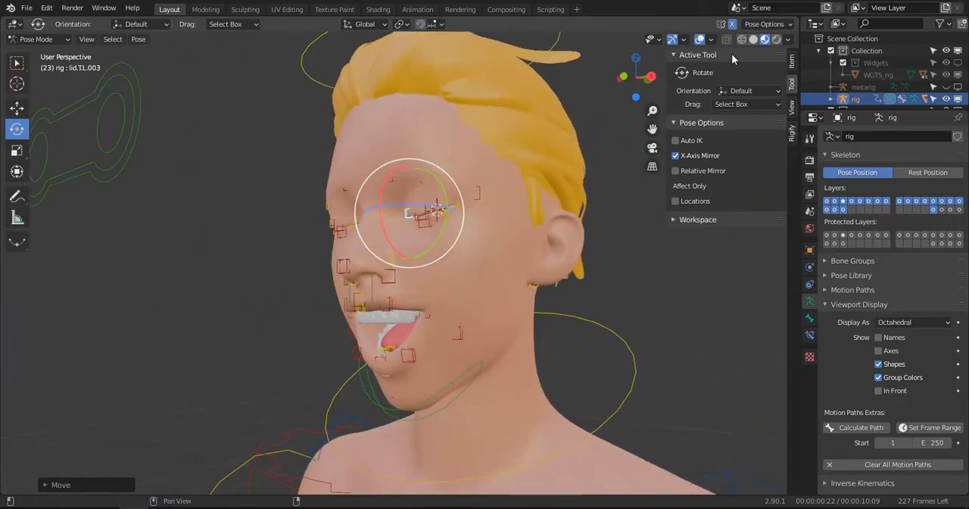
# - Return to Solid shading and change its display options so hair, teeth and tongue have distinct colours
pyautogui.click(754, 40)
pyautogui.keyDown('alt'); pyautogui.moveTo(450, 201); pyautogui.dragTo(519, 200); pyautogui.keyUp('alt')
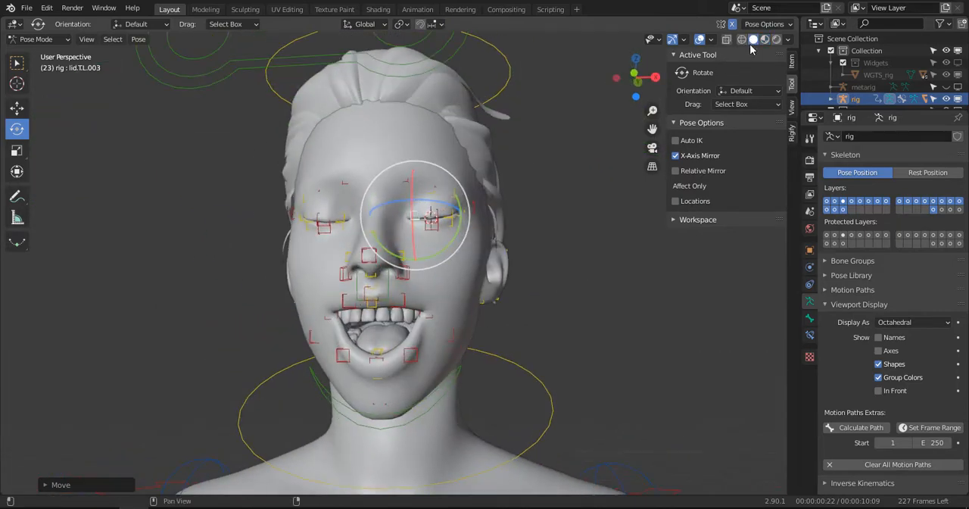
pyautogui.click(788, 40)
pyautogui.click(739, 189)
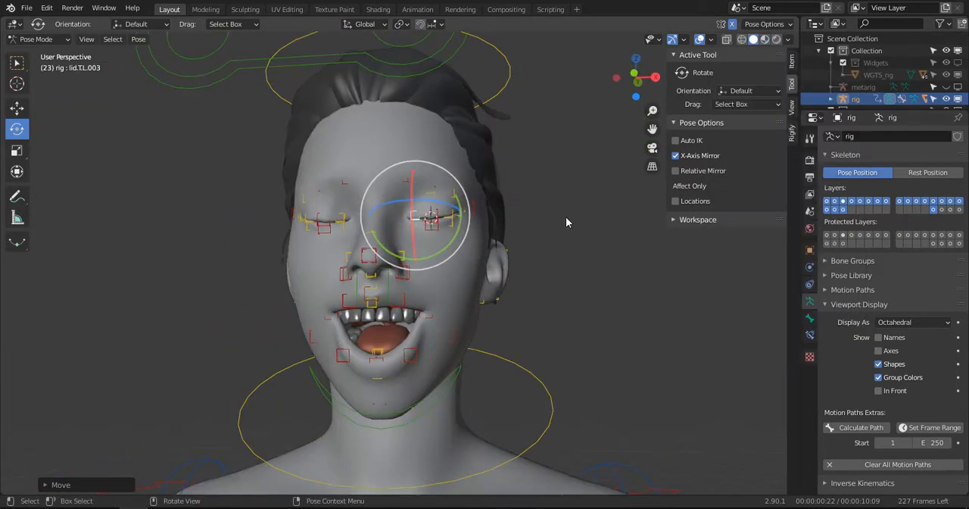
pyautogui.moveTo(566, 216); pyautogui.dragTo(433, 277, button='middle')
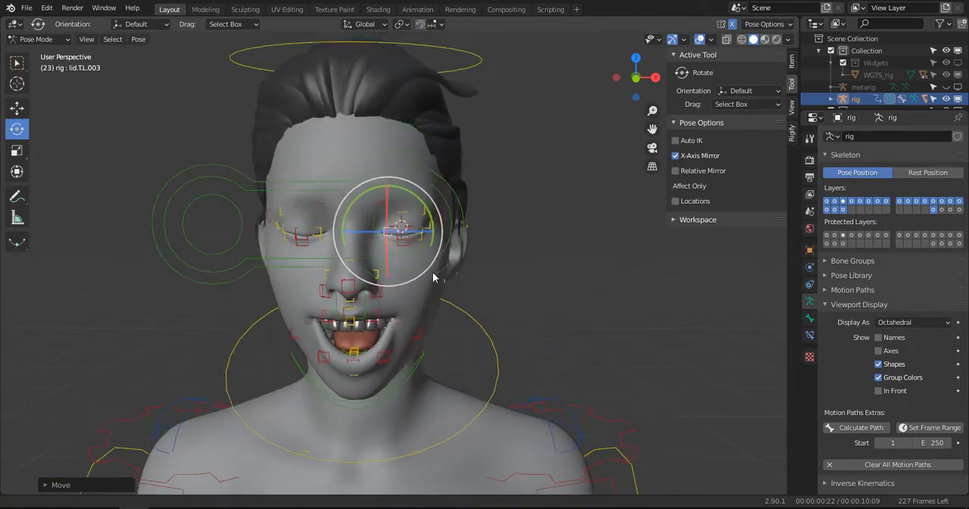
# - Pick the inner brow control brow.T.L.003 in wireframe display, then lower it by about 0.016 m in Solid shading to frown
pyautogui.scroll(3, 424, 243)
pyautogui.press('KP_1')
pyautogui.scroll(2, 399, 168)
pyautogui.keyDown('shift'); pyautogui.moveTo(413, 152); pyautogui.dragTo(442, 212, button='middle'); pyautogui.keyUp('shift')
pyautogui.press('z')
pyautogui.click(394, 211)
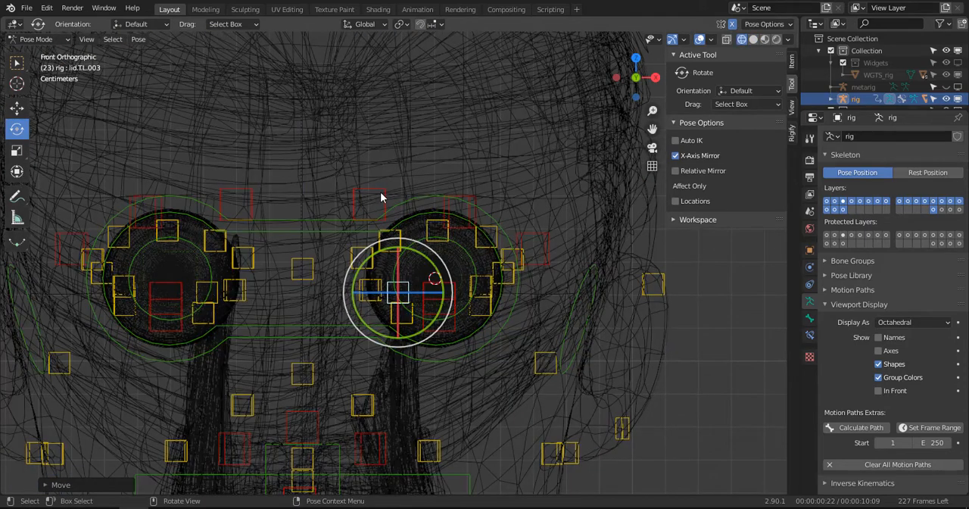
pyautogui.click(385, 189)
pyautogui.press('z')
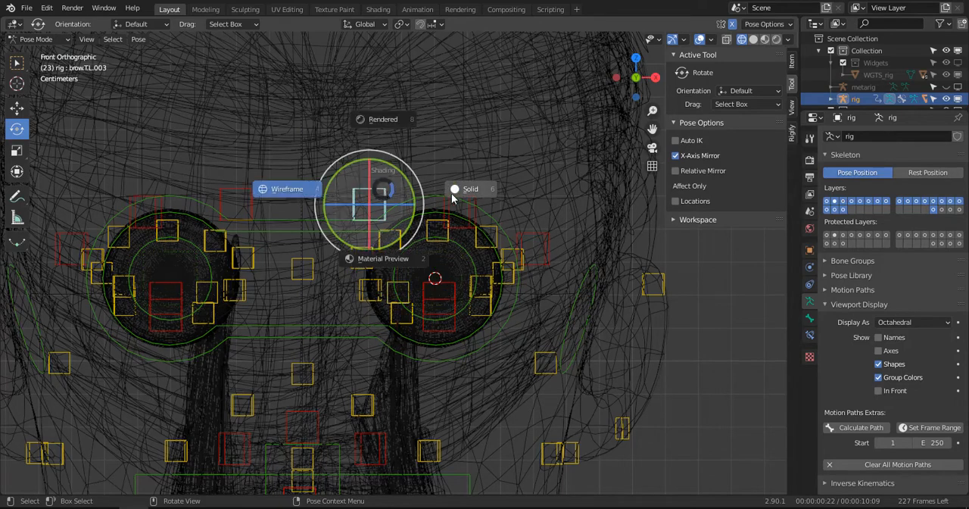
pyautogui.click(452, 194)
pyautogui.press('g')
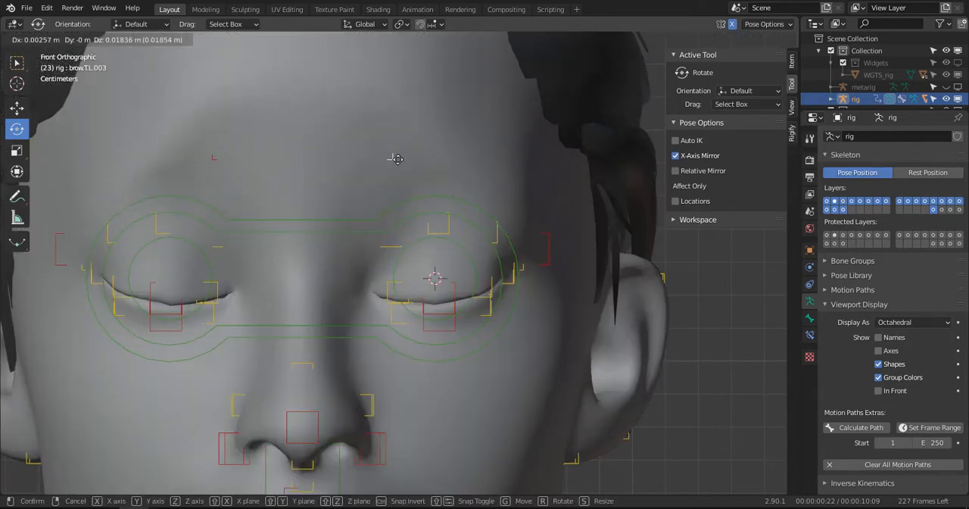
pyautogui.click(399, 256)
pyautogui.moveTo(429, 253); pyautogui.dragTo(322, 203, button='middle')
# - Leave Pose Mode, select the WM_BODY mesh and switch it to Weight Paint mode
pyautogui.hotkey('ctrl', 'Tab')
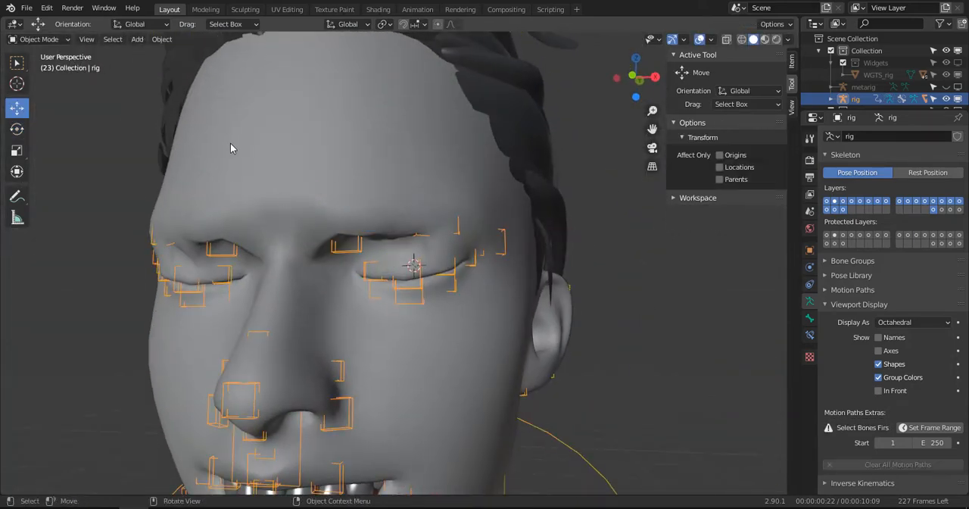
pyautogui.click(243, 165)
pyautogui.click(42, 40)
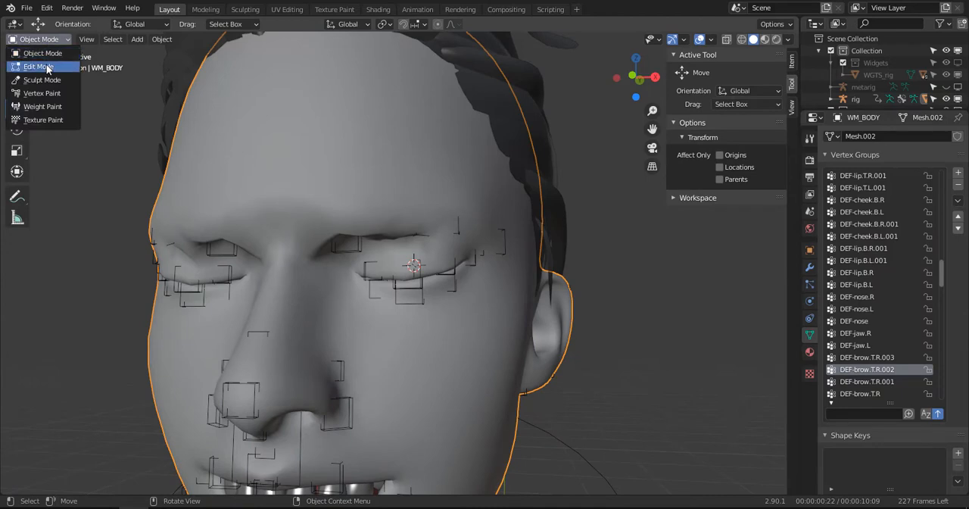
pyautogui.click(43, 106)
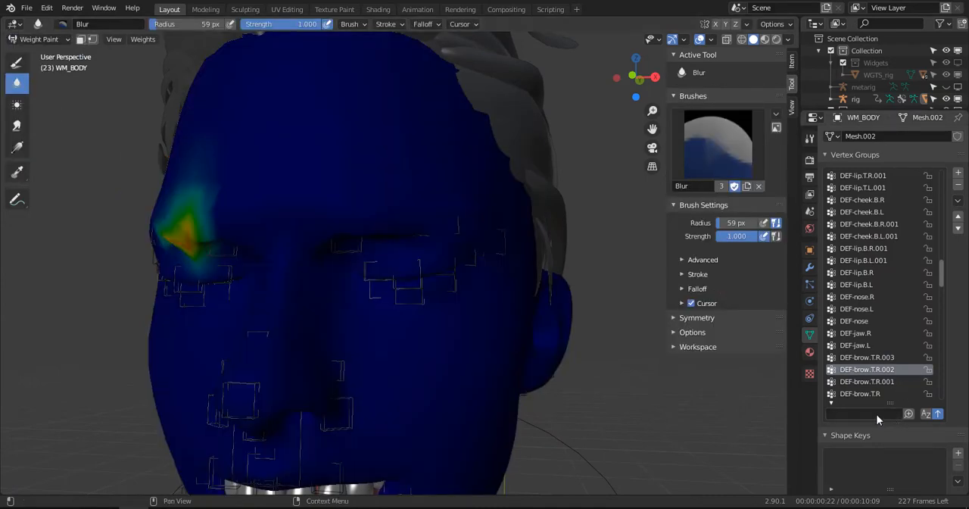
# - Filter the vertex groups by "bro" and make DEF-brow.T.R.003 the active group
pyautogui.write('br')
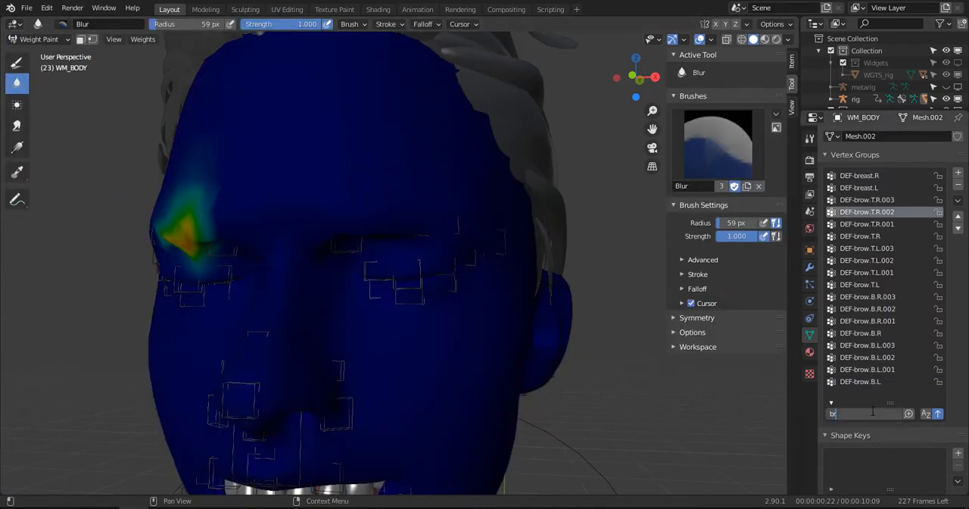
pyautogui.write('o')
pyautogui.click(870, 176)
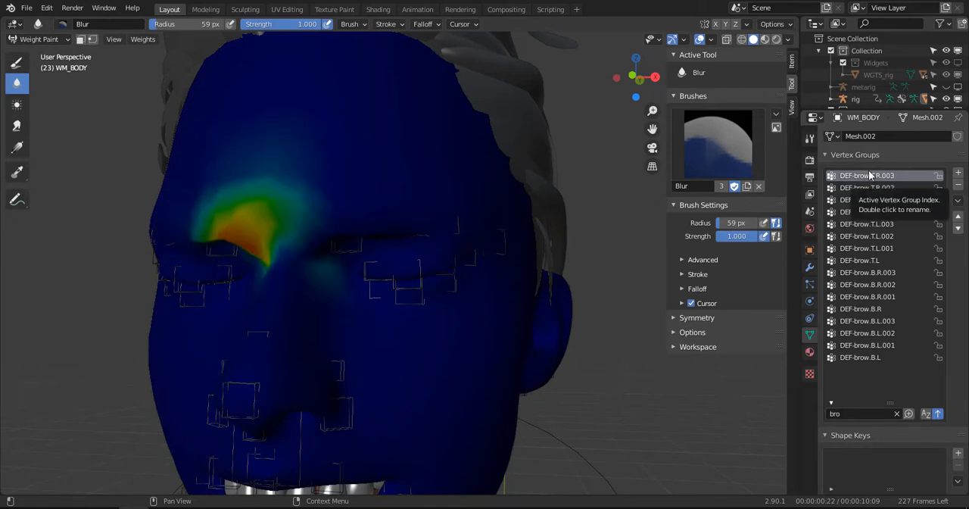
# - Blur the DEF-brow.T.R.003 weights around the inner right brow and lower forehead until they fade out smoothly
pyautogui.moveTo(212, 157); pyautogui.dragTo(259, 119, button='middle')
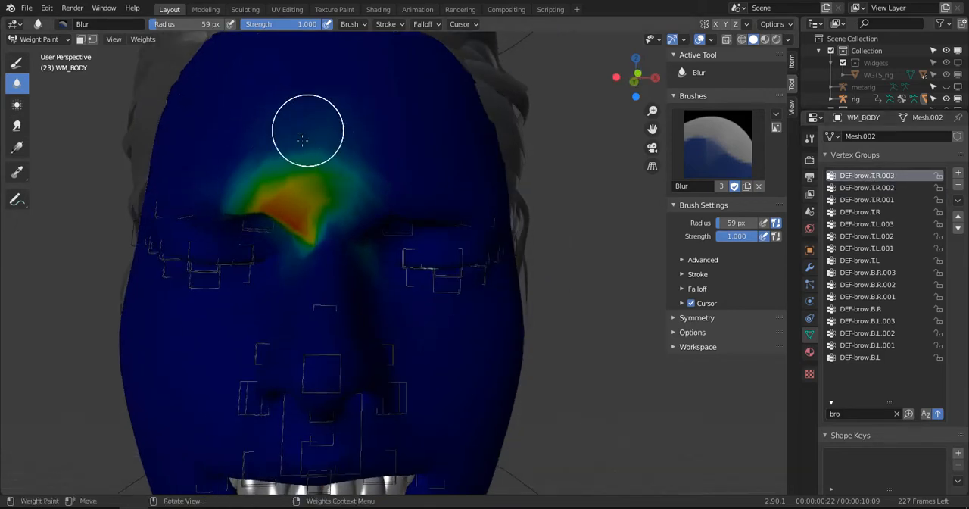
pyautogui.moveTo(241, 153)
pyautogui.mouseDown()
pyautogui.moveTo(217, 173)
pyautogui.moveTo(259, 220)
pyautogui.moveTo(232, 206)
pyautogui.mouseUp()
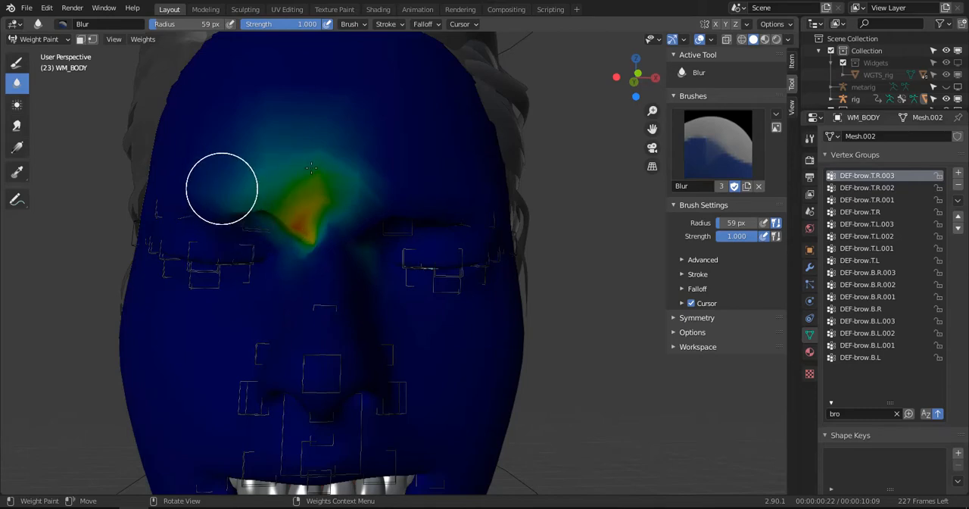
pyautogui.moveTo(311, 168); pyautogui.dragTo(269, 194)
pyautogui.moveTo(315, 239); pyautogui.dragTo(367, 265)
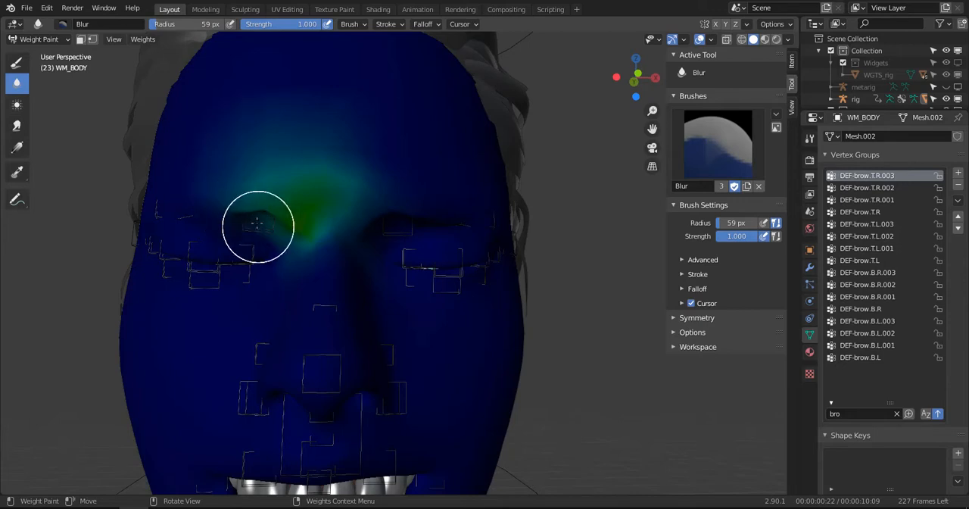
pyautogui.moveTo(257, 223); pyautogui.dragTo(255, 152, button='middle')
pyautogui.moveTo(275, 192); pyautogui.dragTo(265, 142, button='middle')
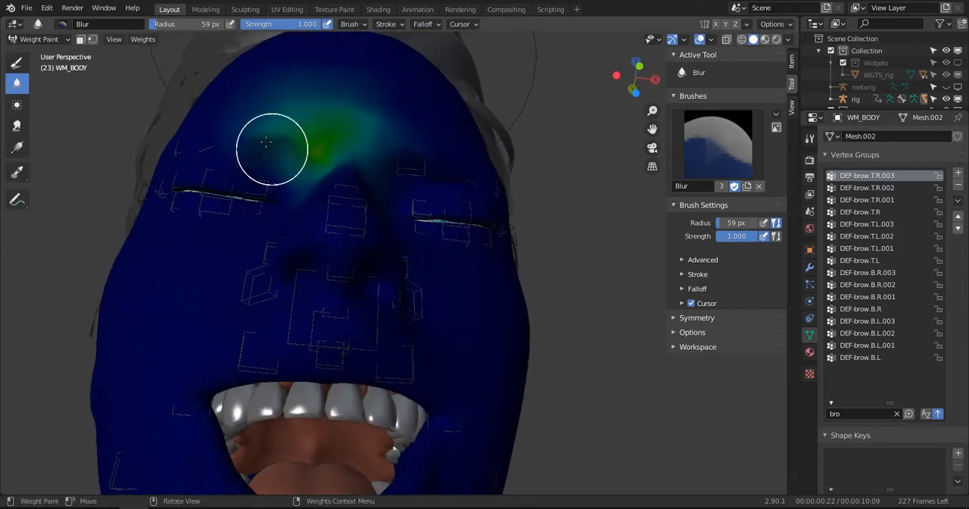
pyautogui.moveTo(249, 182); pyautogui.dragTo(240, 195, button='middle')
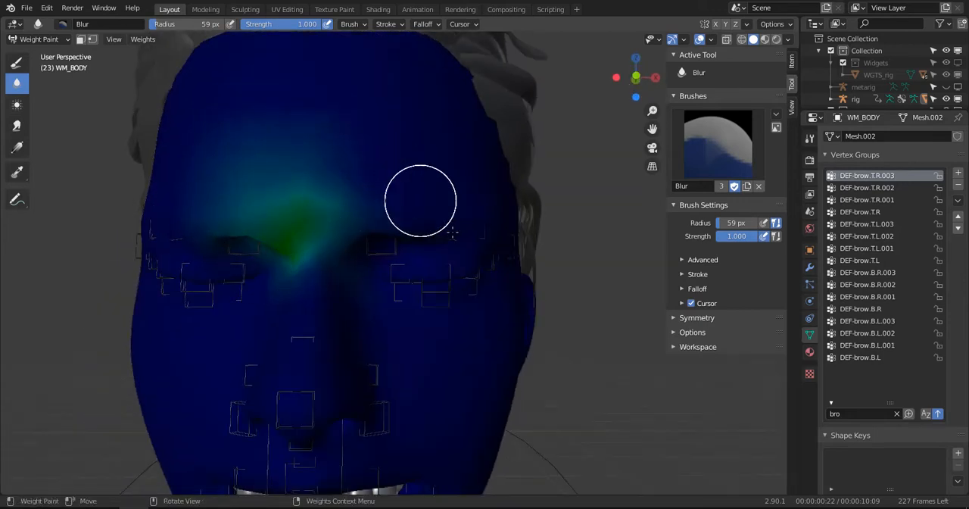
# - Make DEF-brow.T.R.002 active and blur its weights above the character's right eye
pyautogui.click(877, 187)
pyautogui.moveTo(488, 218); pyautogui.dragTo(251, 228, button='middle')
pyautogui.moveTo(251, 227)
pyautogui.mouseDown()
pyautogui.moveTo(314, 253)
pyautogui.moveTo(329, 247)
pyautogui.moveTo(260, 190)
pyautogui.moveTo(270, 253)
pyautogui.moveTo(294, 278)
pyautogui.moveTo(305, 201)
pyautogui.moveTo(305, 252)
pyautogui.mouseUp()
pyautogui.moveTo(340, 243); pyautogui.dragTo(303, 230, button='middle')
pyautogui.moveTo(238, 206); pyautogui.dragTo(292, 216, button='middle')
# - Blur the weights of DEF-brow.T.R.001 and DEF-brow.T.R across the character's outer right brow and temple
pyautogui.click(859, 203)
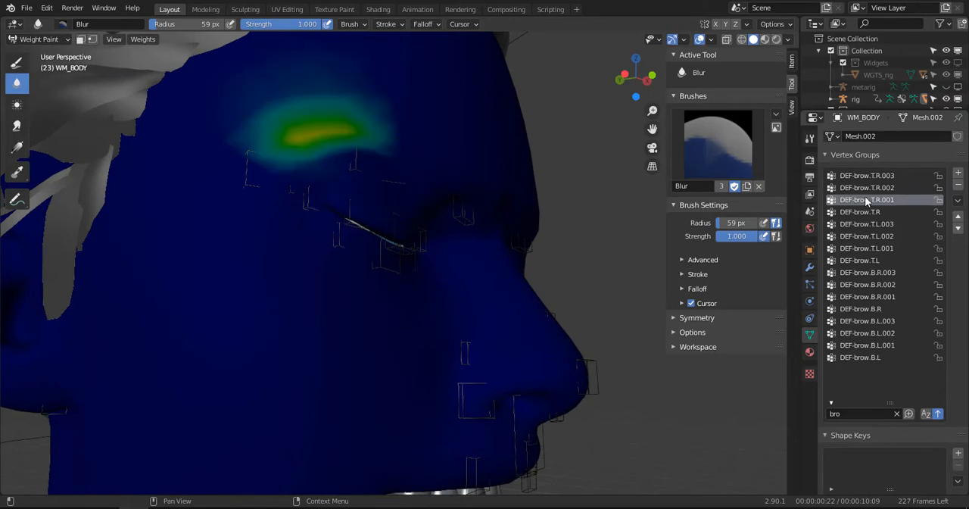
pyautogui.moveTo(325, 141)
pyautogui.mouseDown()
pyautogui.moveTo(336, 134)
pyautogui.moveTo(273, 126)
pyautogui.mouseUp()
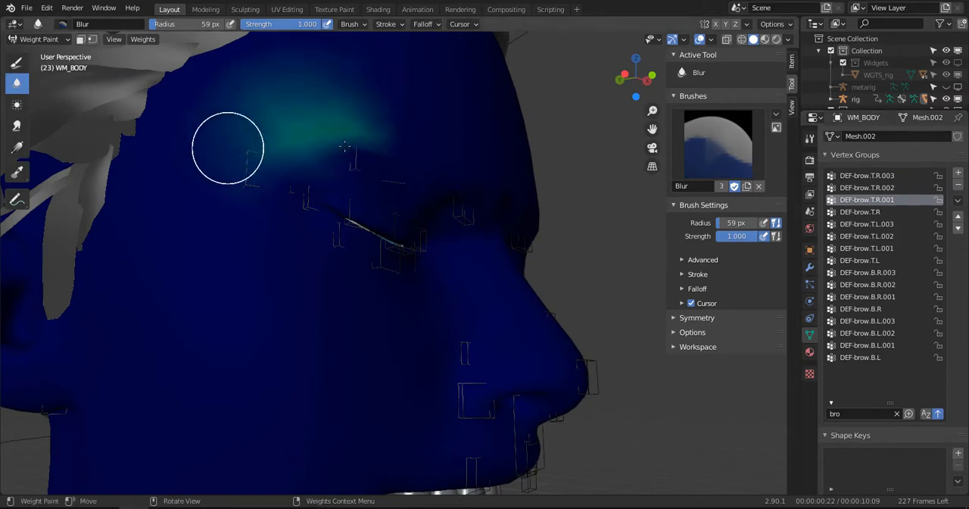
pyautogui.click(861, 212)
pyautogui.moveTo(197, 228); pyautogui.dragTo(249, 223, button='middle')
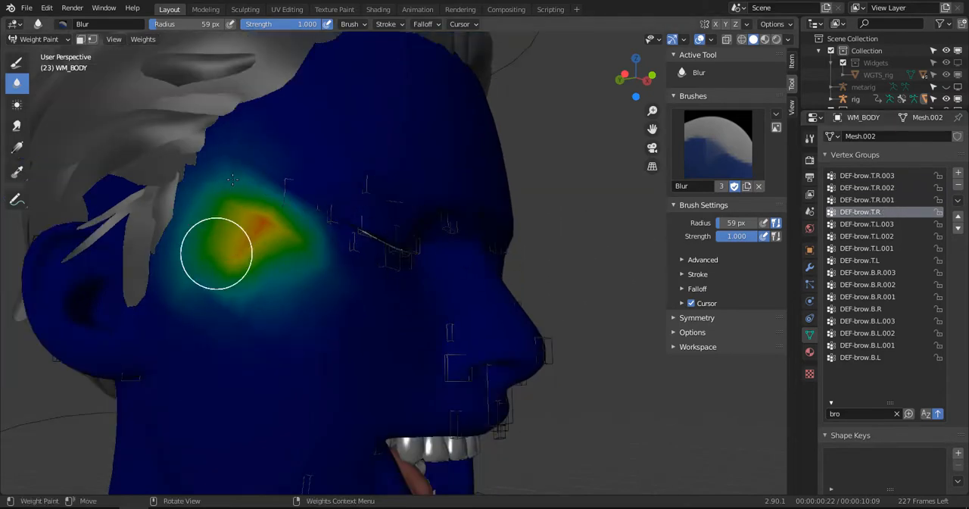
pyautogui.moveTo(232, 179)
pyautogui.mouseDown()
pyautogui.moveTo(301, 218)
pyautogui.moveTo(303, 260)
pyautogui.moveTo(286, 314)
pyautogui.mouseUp()
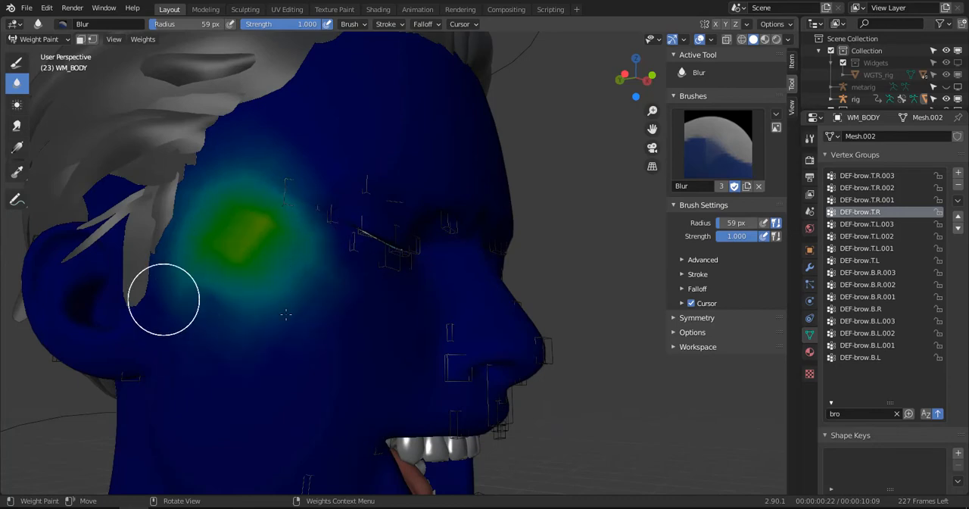
# - Make DEF-brow.T.L.003 active and blur its weights around the inner left brow
pyautogui.press('KP_1')
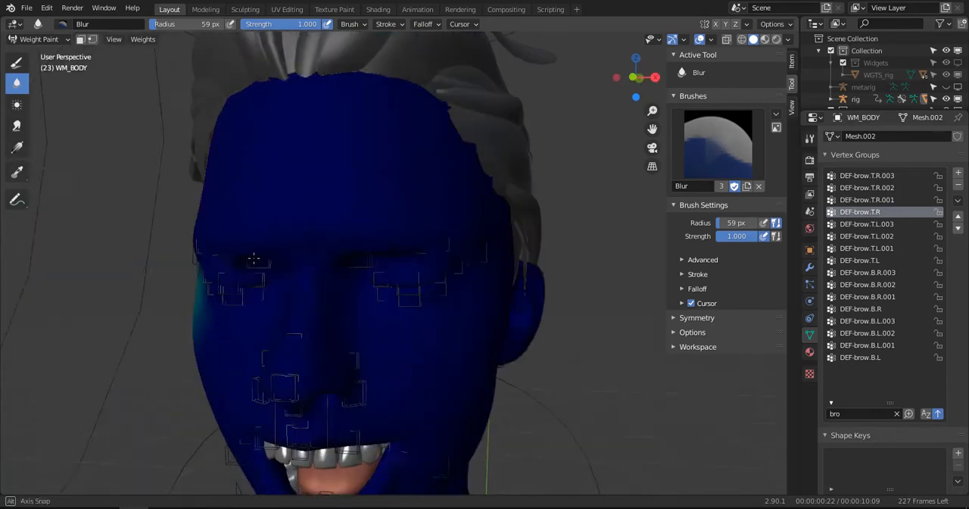
pyautogui.click(879, 224)
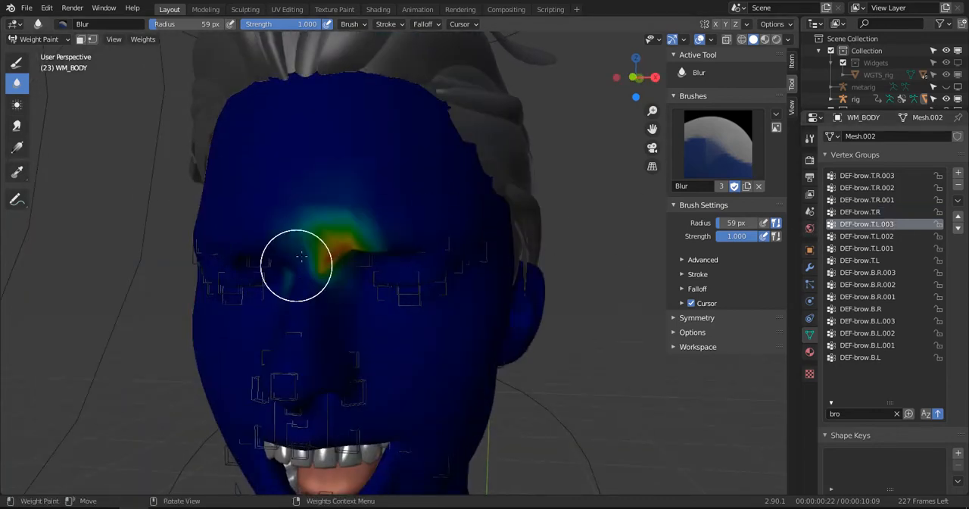
pyautogui.moveTo(292, 245)
pyautogui.mouseDown(button='middle')
pyautogui.moveTo(276, 264)
pyautogui.moveTo(336, 217)
pyautogui.mouseUp(button='middle')
pyautogui.moveTo(336, 216); pyautogui.dragTo(340, 264)
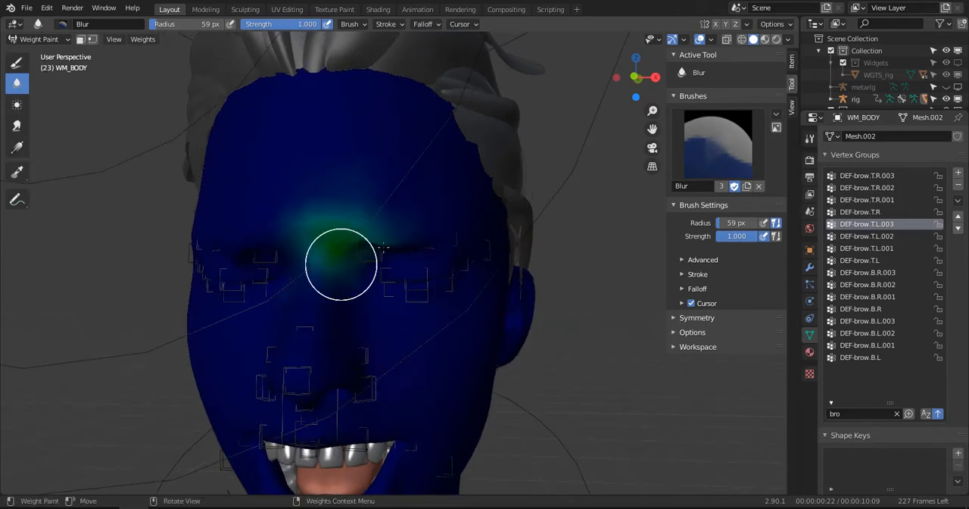
# - Blur the DEF-brow.T.L.003 weights at the inner brow, then paint zero weight where they spill onto the character's right side
pyautogui.moveTo(364, 245); pyautogui.dragTo(366, 239, button='middle')
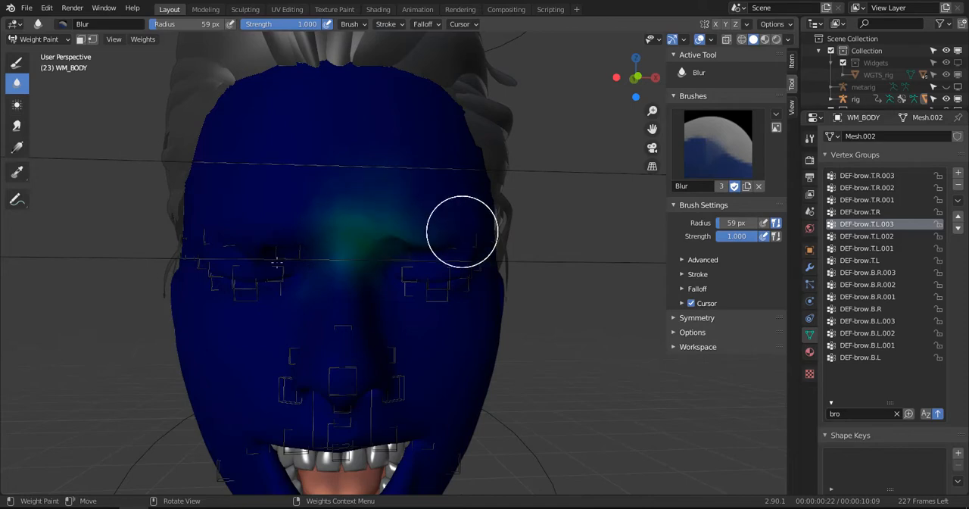
pyautogui.click(17, 63)
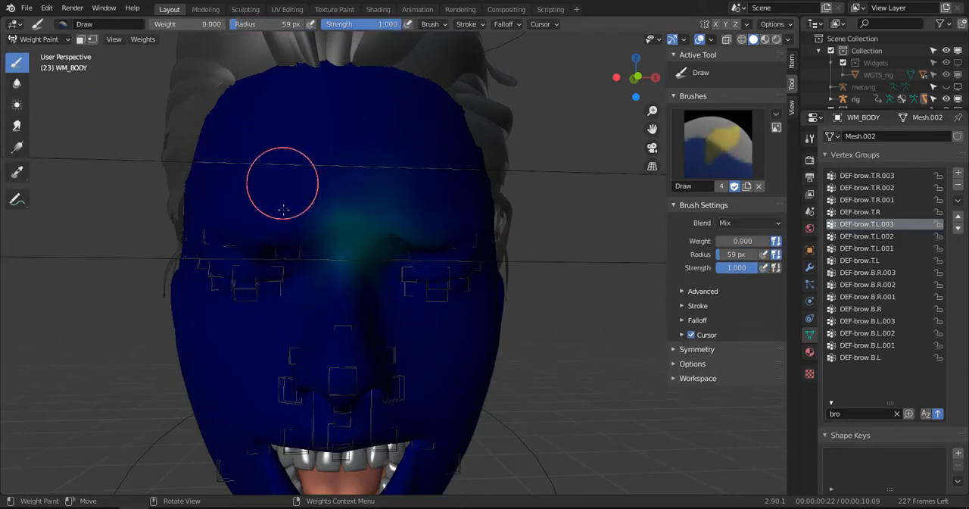
pyautogui.click(323, 236)
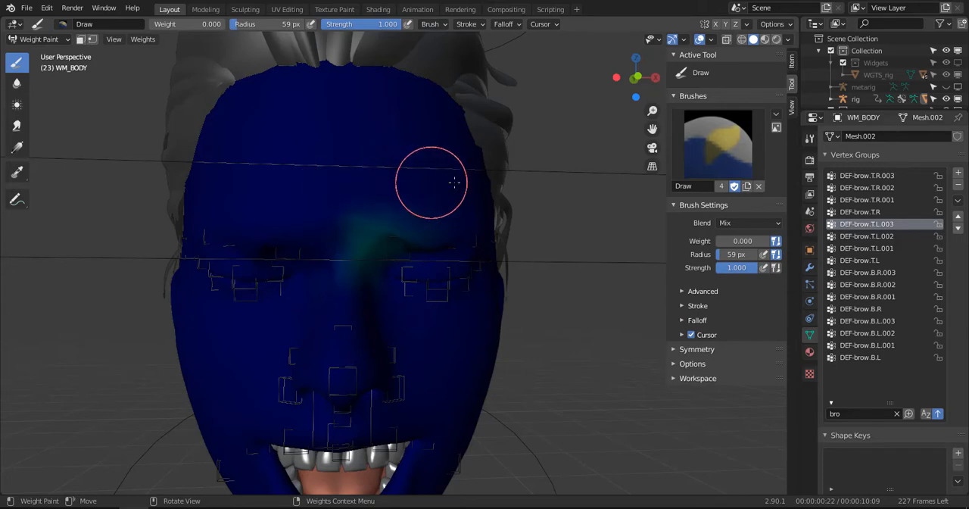
pyautogui.moveTo(454, 182); pyautogui.dragTo(521, 179, button='middle')
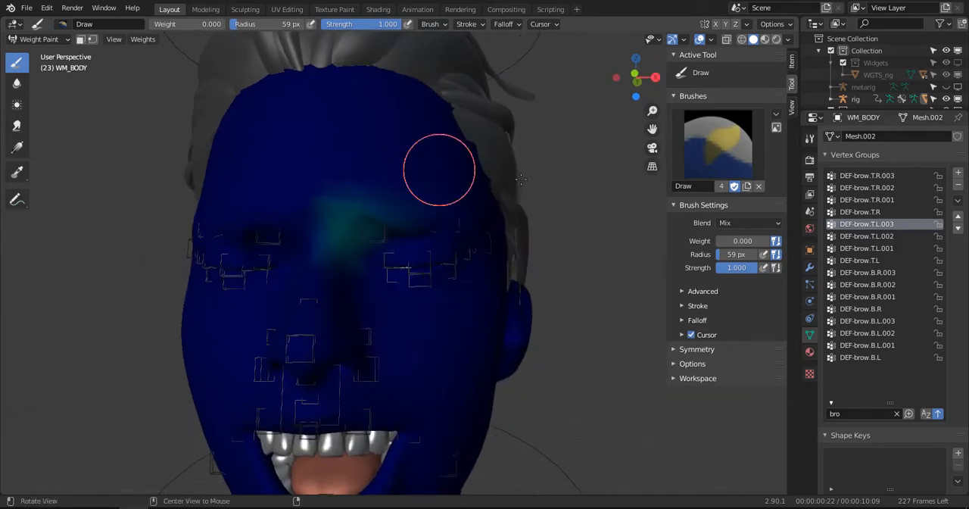
# - Make DEF-brow.T.L.002 active and blur its weights above the character's left eye
pyautogui.click(867, 235)
pyautogui.click(17, 82)
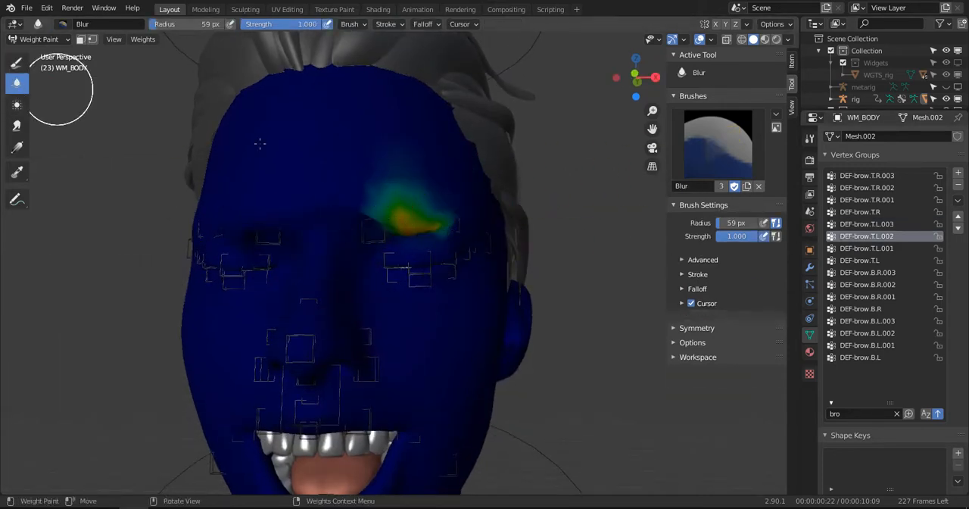
pyautogui.moveTo(379, 208); pyautogui.dragTo(427, 220)
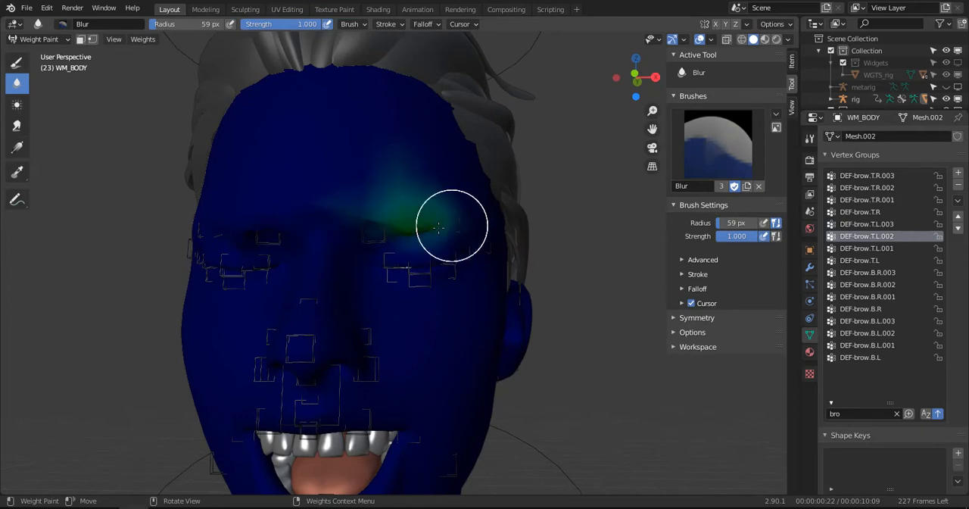
pyautogui.moveTo(439, 227); pyautogui.dragTo(436, 264, button='middle')
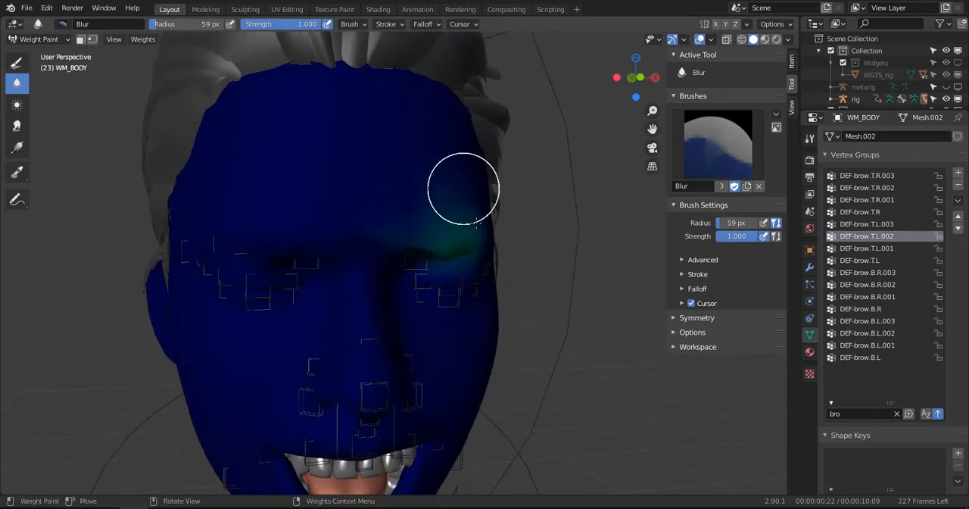
pyautogui.moveTo(464, 189); pyautogui.dragTo(446, 184, button='middle')
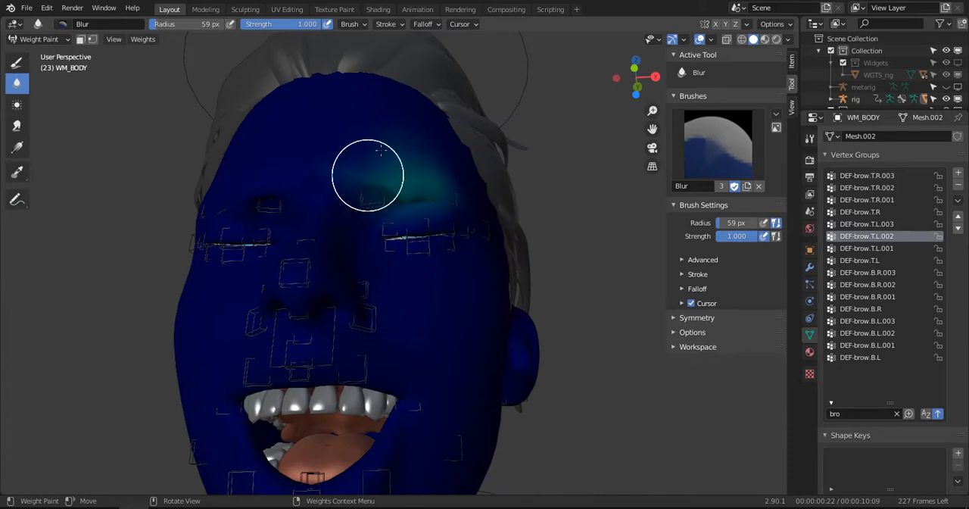
# - Examine the weights of DEF-brow.T.L.001, DEF-brow.T.L and DEF-brow.B.R.003 on the face
pyautogui.click(867, 248)
pyautogui.moveTo(418, 202); pyautogui.dragTo(403, 201, button='middle')
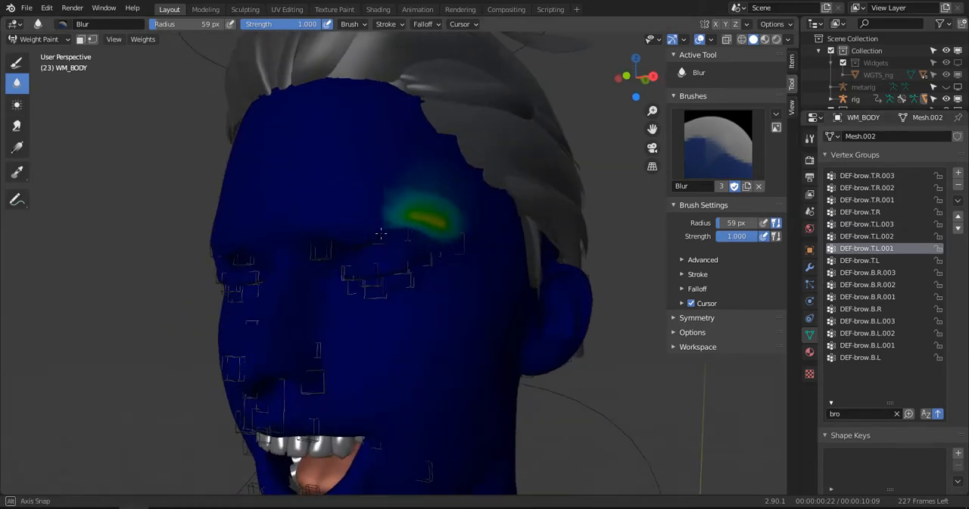
pyautogui.click(860, 259)
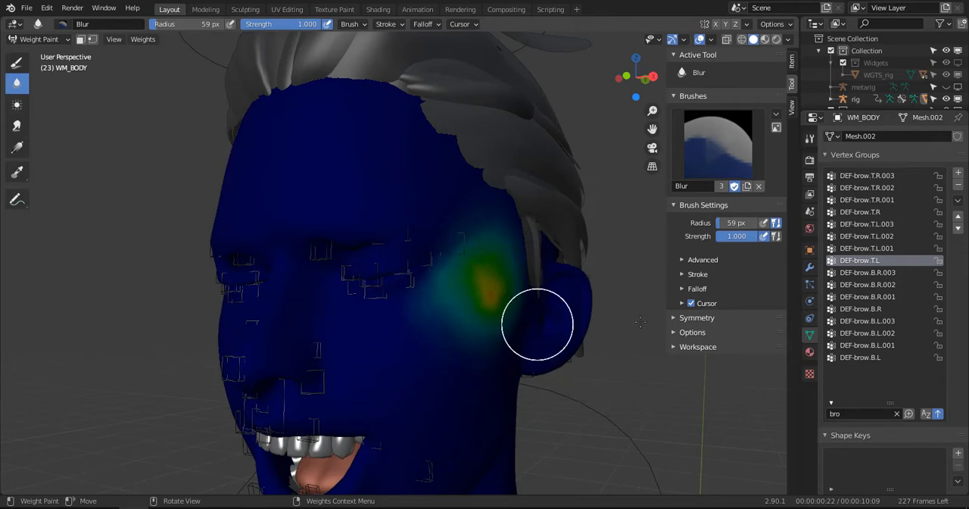
pyautogui.click(867, 273)
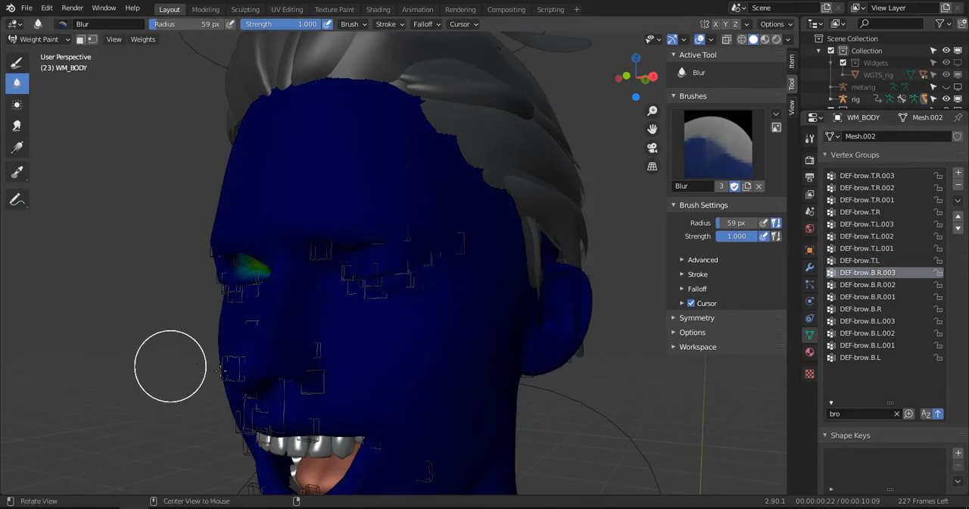
pyautogui.moveTo(172, 366); pyautogui.dragTo(287, 307, button='middle')
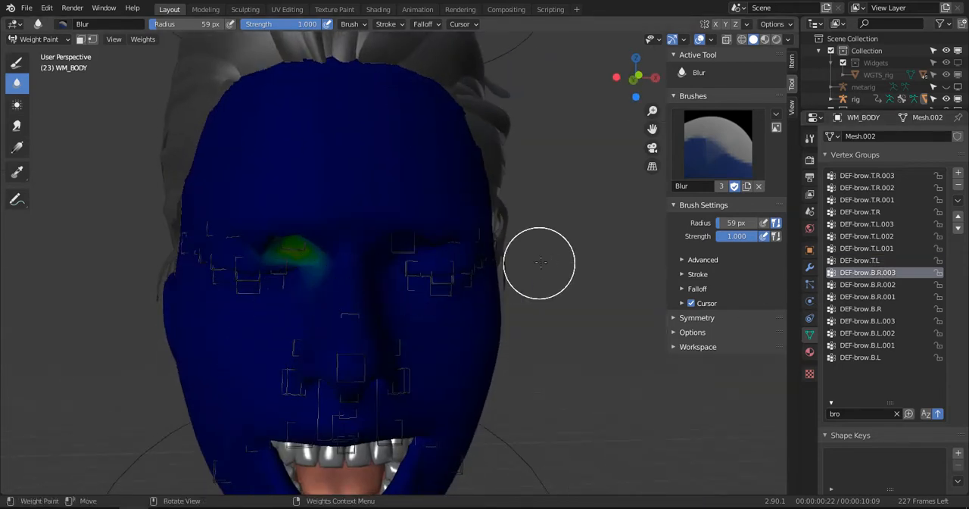
pyautogui.scroll(-3, 489, 248)
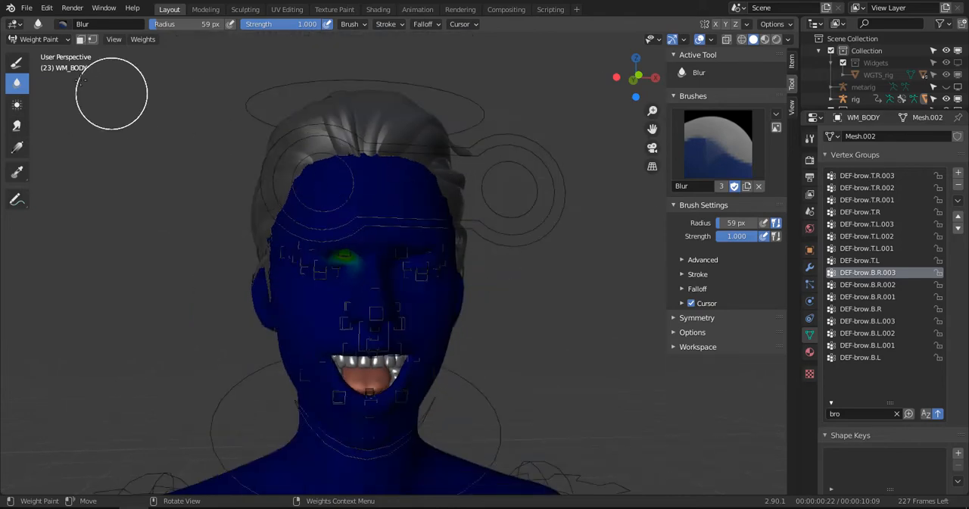
# - Leave weight painting, put the rig in Pose Mode and clear the location and rotation of all its bones
pyautogui.click(41, 39)
pyautogui.click(39, 48)
pyautogui.moveTo(328, 184); pyautogui.dragTo(404, 269, button='middle')
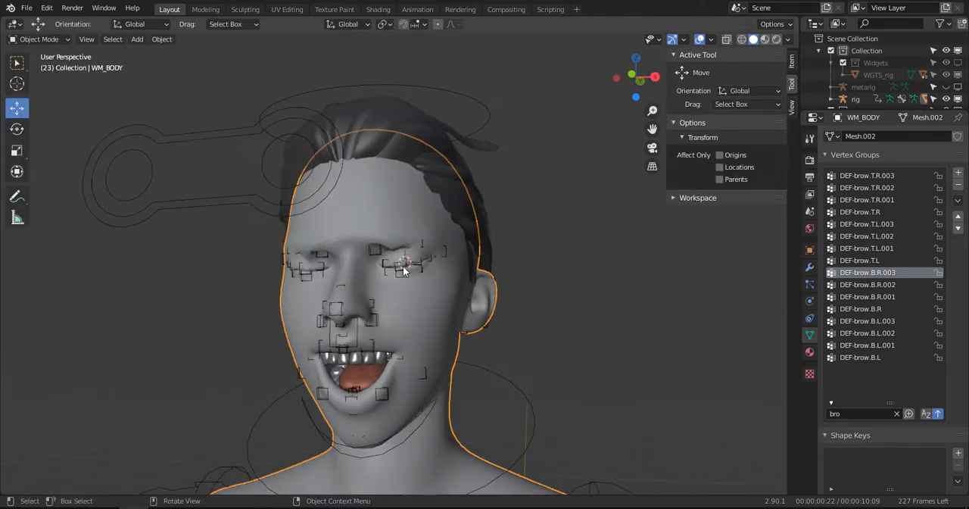
pyautogui.click(406, 274)
pyautogui.hotkey('ctrl', 'Tab')
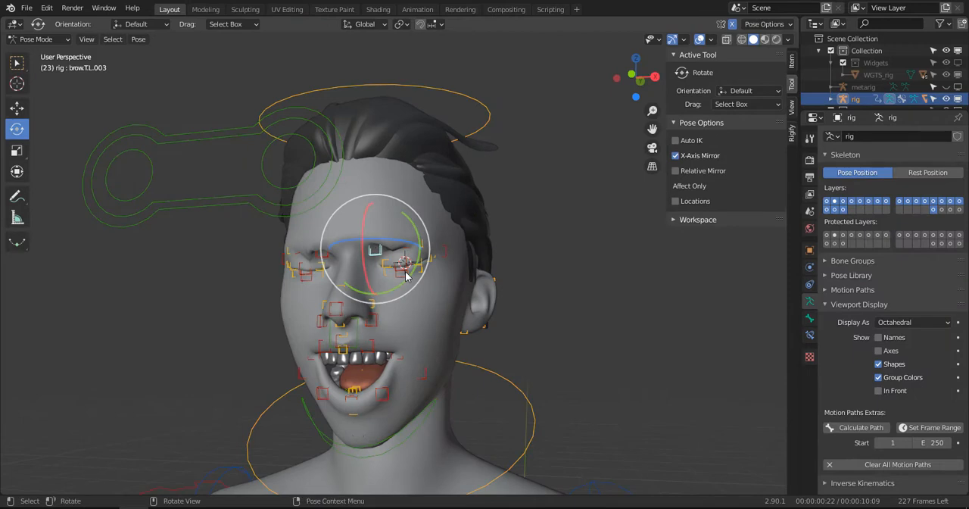
pyautogui.press('a')
pyautogui.hotkey('alt', 'g')
pyautogui.hotkey('alt', 'r')
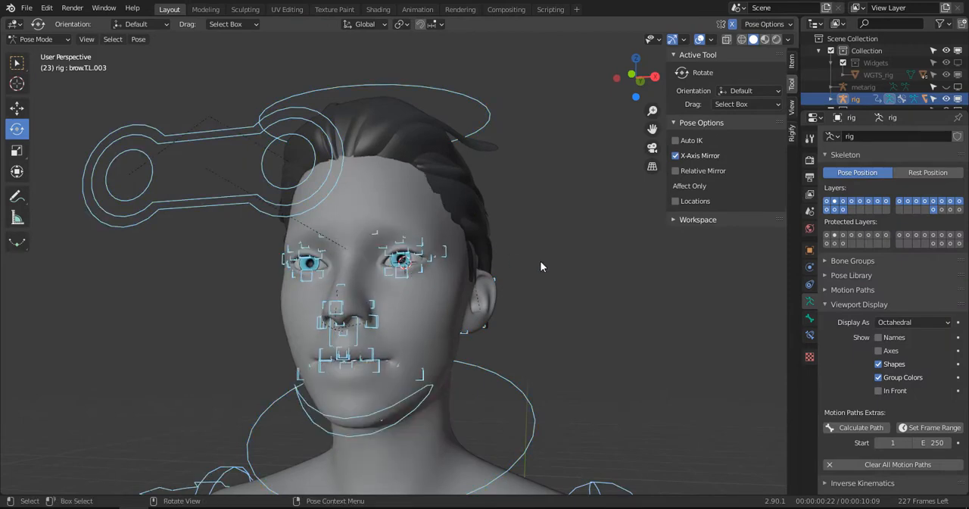
pyautogui.hotkey('alt', 'a')
# - Move the inner brow control brow.T.L.003 down about 1 cm in front view, mirrored on both sides
pyautogui.click(397, 250)
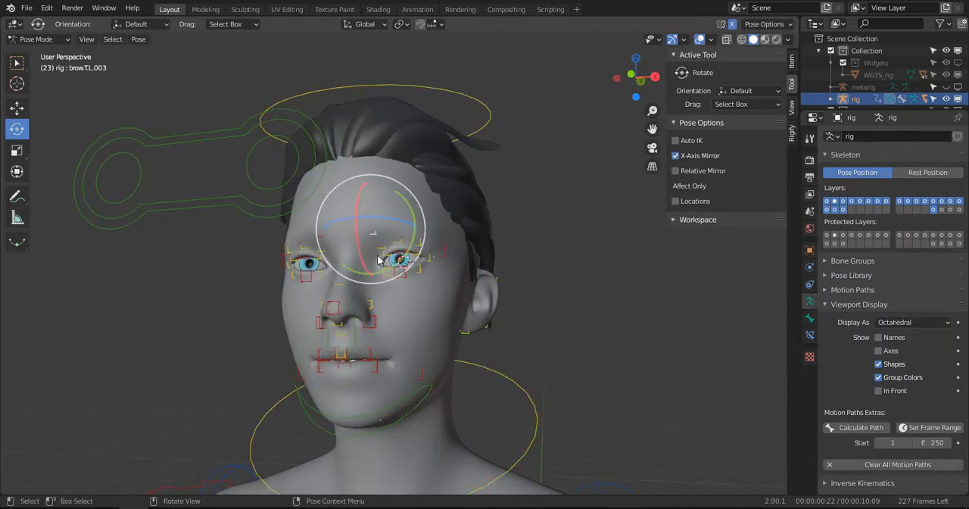
pyautogui.press('KP_1')
pyautogui.press('g')
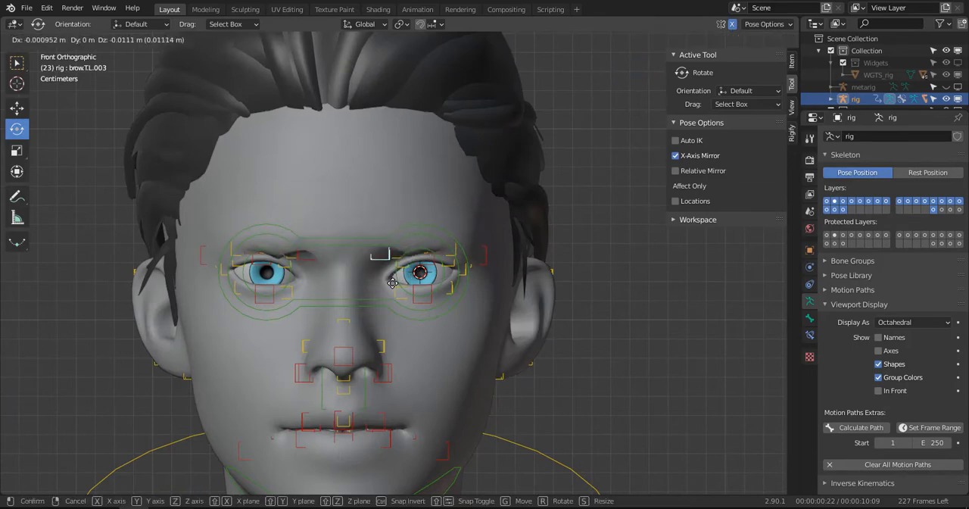
pyautogui.click(398, 272)
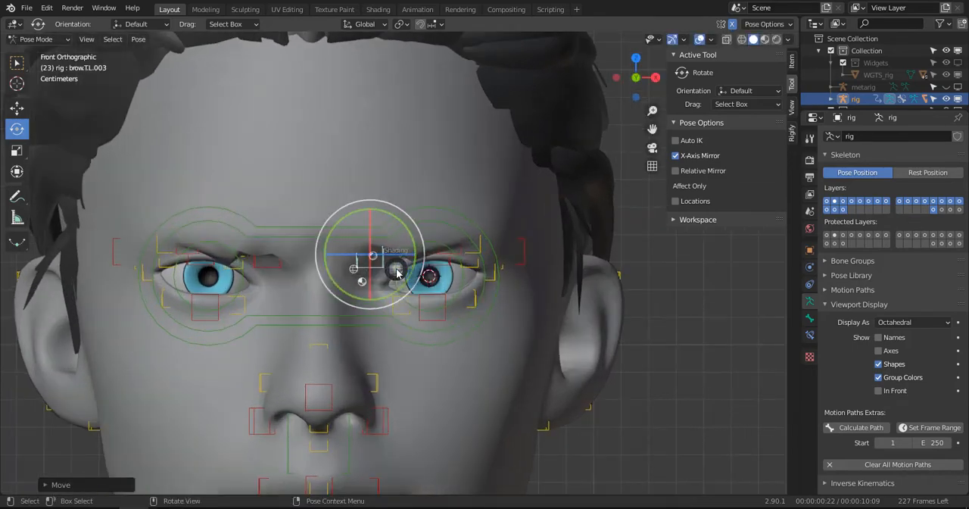
# - Select the inner lower brow control brow.B.L.004 through the wireframe and move it down about 6 mm
pyautogui.press('z')
pyautogui.click(372, 252)
pyautogui.scroll(4, 364, 254)
pyautogui.click(360, 252)
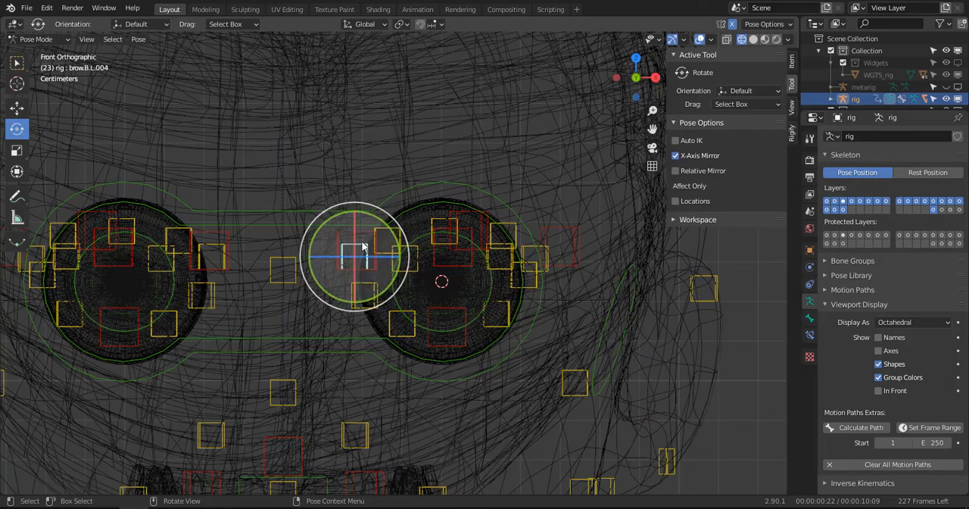
pyautogui.scroll(2, 359, 246)
pyautogui.press('z')
pyautogui.click(425, 249)
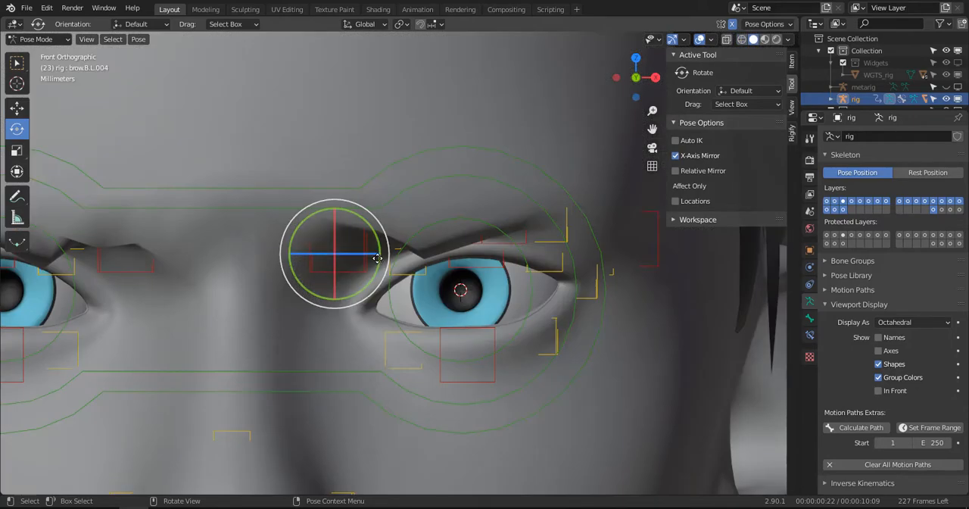
pyautogui.press('g')
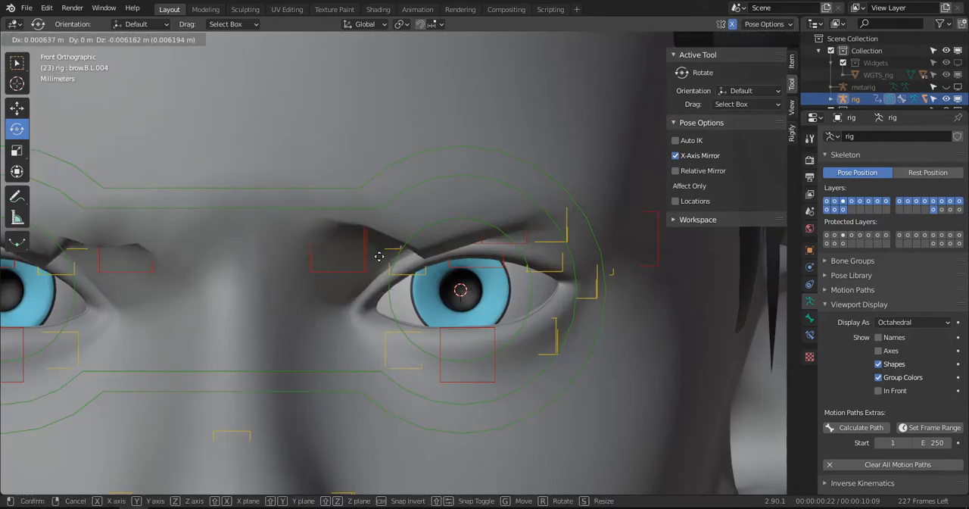
pyautogui.click(380, 257)
# - Select brow.B.L.003 through the wireframe and lower it in two moves toward the inner eye corner to form a frown
pyautogui.press('z')
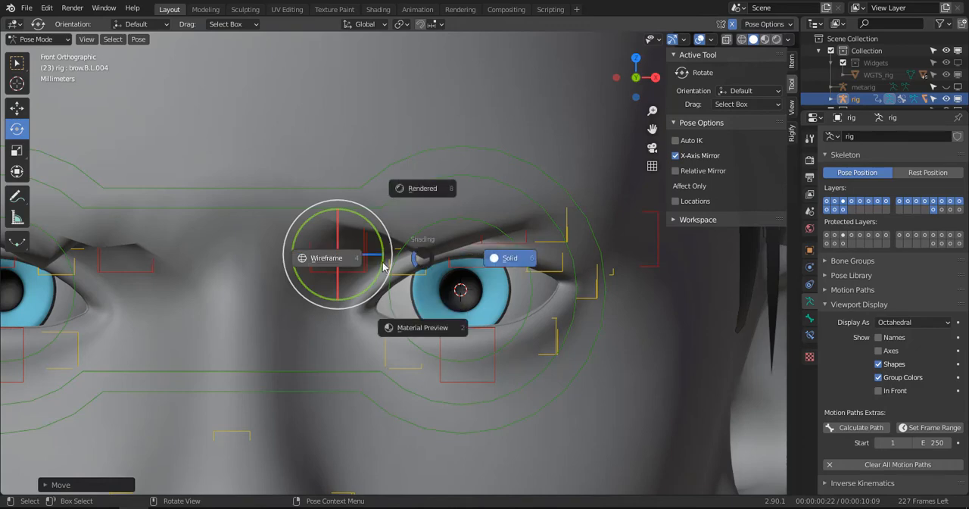
pyautogui.press('w')
pyautogui.click(417, 244)
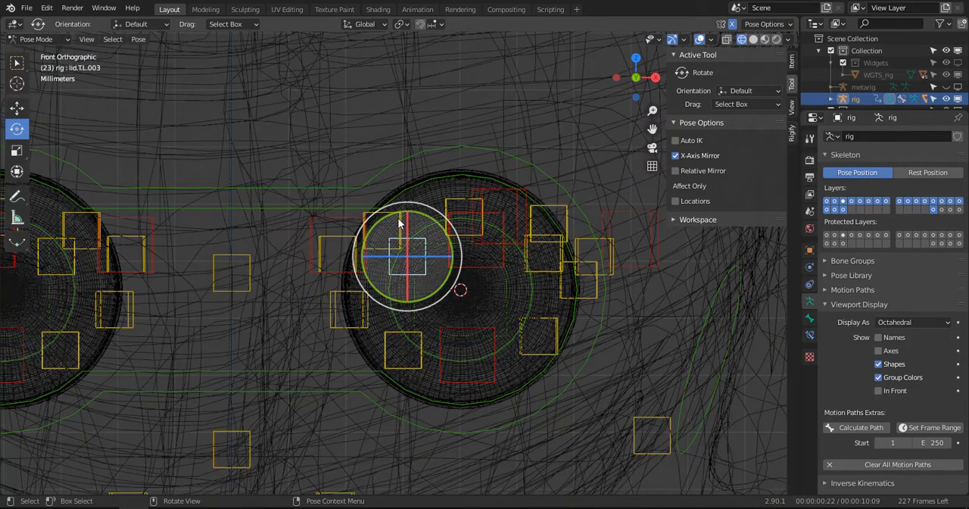
pyautogui.click(399, 221)
pyautogui.press('z')
pyautogui.click(509, 280)
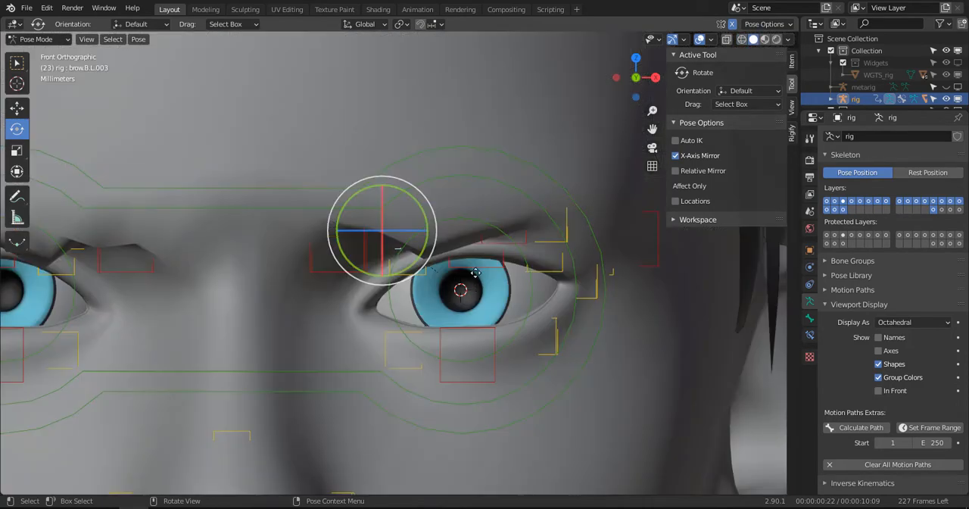
pyautogui.press('g')
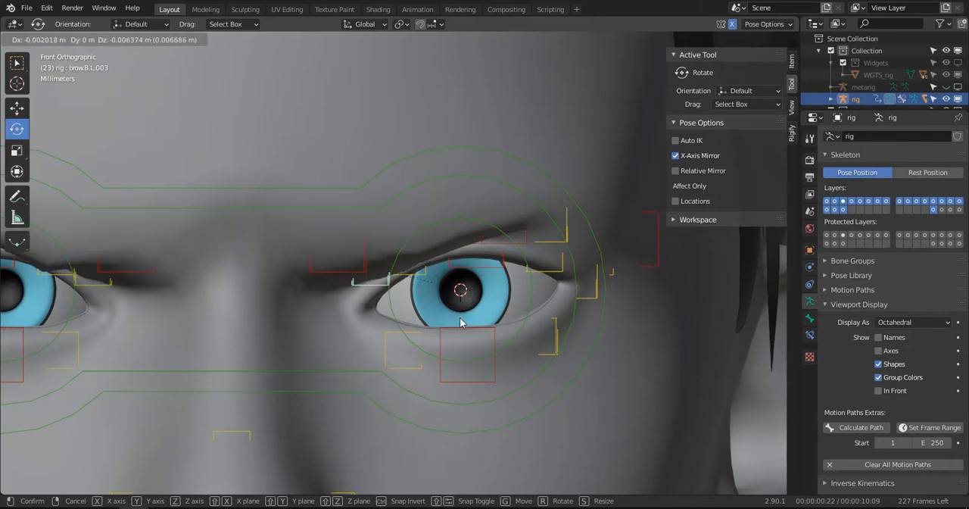
pyautogui.click(460, 322)
pyautogui.scroll(-3, 454, 318)
pyautogui.press('g')
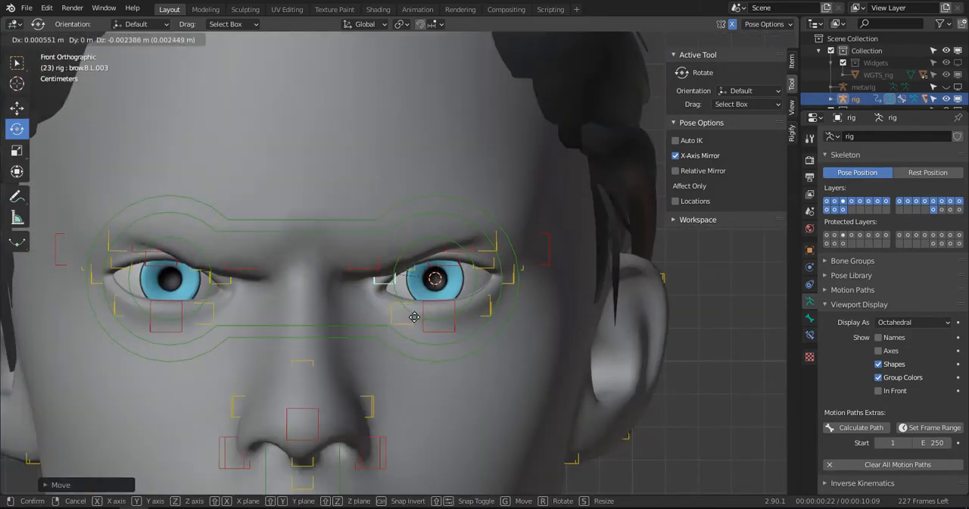
pyautogui.click(414, 321)
# - Select the left nostril control nose.L.001 and raise it about 7 mm in front view
pyautogui.scroll(-2, 405, 308)
pyautogui.moveTo(405, 306)
pyautogui.mouseDown(button='middle')
pyautogui.moveTo(492, 301)
pyautogui.moveTo(362, 298)
pyautogui.moveTo(432, 279)
pyautogui.moveTo(387, 301)
pyautogui.mouseUp(button='middle')
pyautogui.scroll(-3, 492, 301)
pyautogui.click(355, 351)
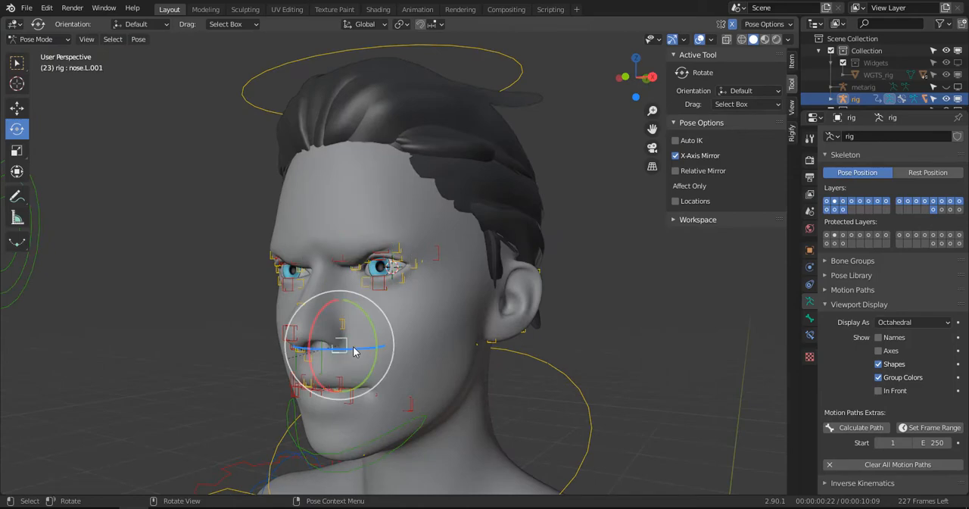
pyautogui.press('KP_1')
pyautogui.press('g')
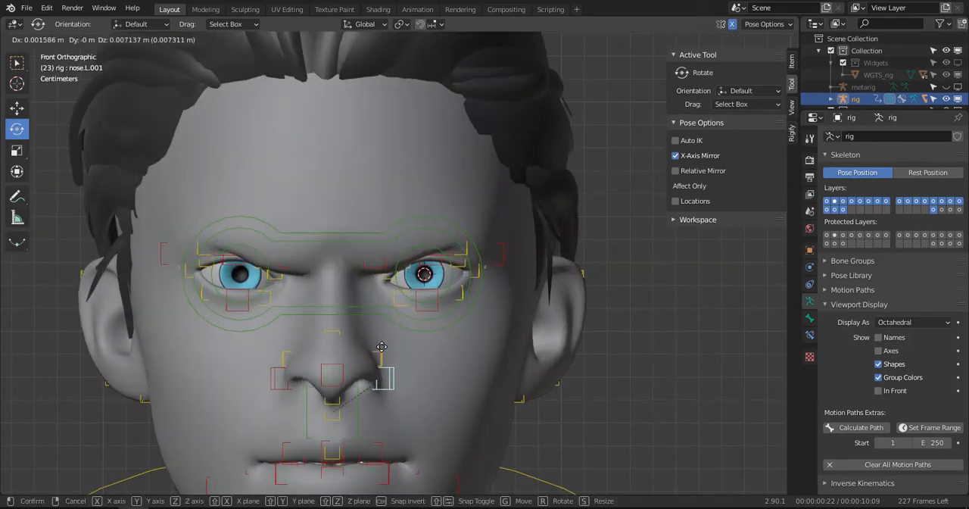
pyautogui.click(382, 347)
# - Select the mouth-corner control lips.L in side view and raise it about 8 mm
pyautogui.moveTo(382, 347); pyautogui.dragTo(301, 359, button='middle')
pyautogui.press('KP_3')
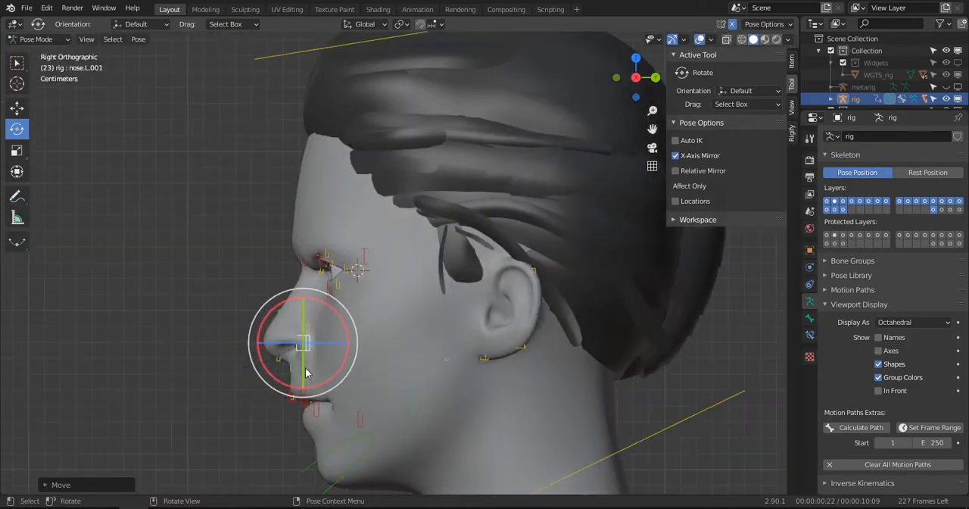
pyautogui.scroll(3, 306, 371)
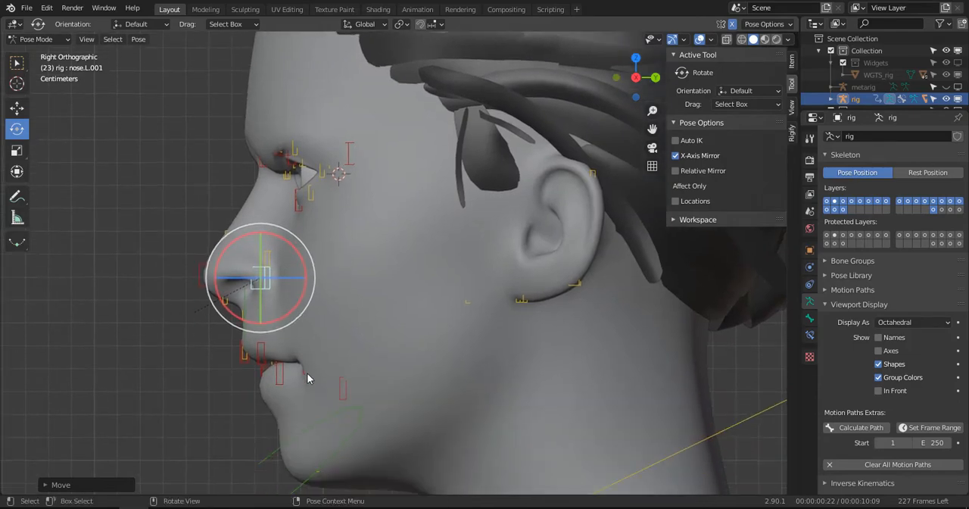
pyautogui.click(307, 373)
pyautogui.press('g')
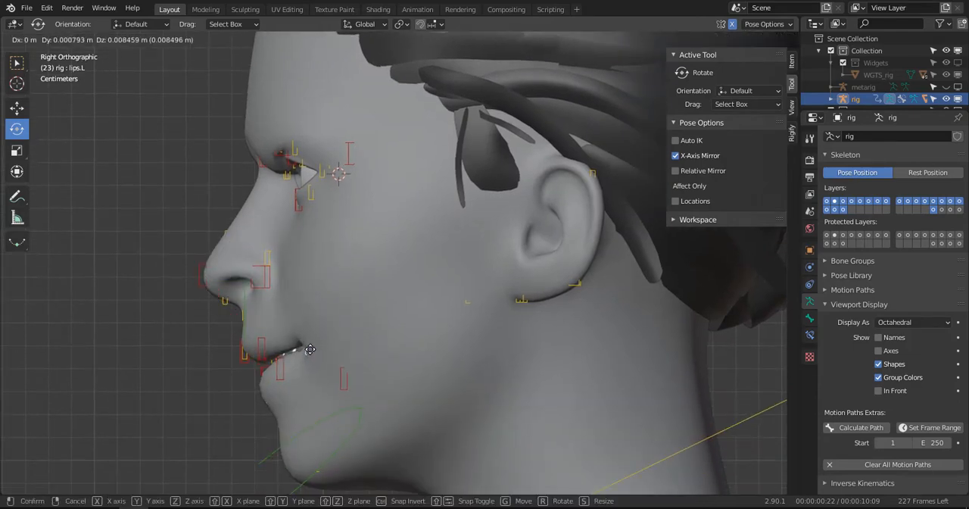
pyautogui.click(310, 349)
# - Select the upper lip control lip.T.L.001 in front view and move it slightly upward
pyautogui.moveTo(309, 349); pyautogui.dragTo(394, 351, button='middle')
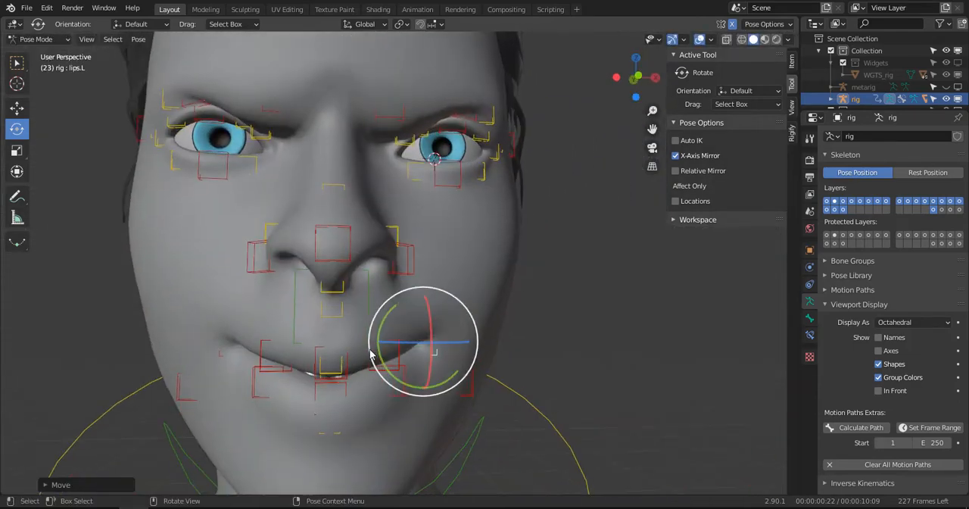
pyautogui.click(394, 351)
pyautogui.press('KP_1')
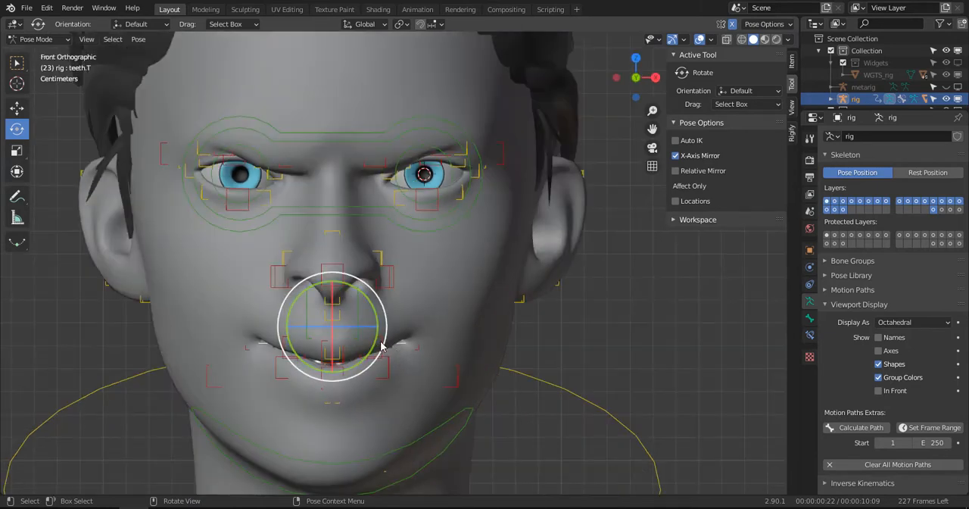
pyautogui.click(392, 352)
pyautogui.press('g')
pyautogui.click(383, 348)
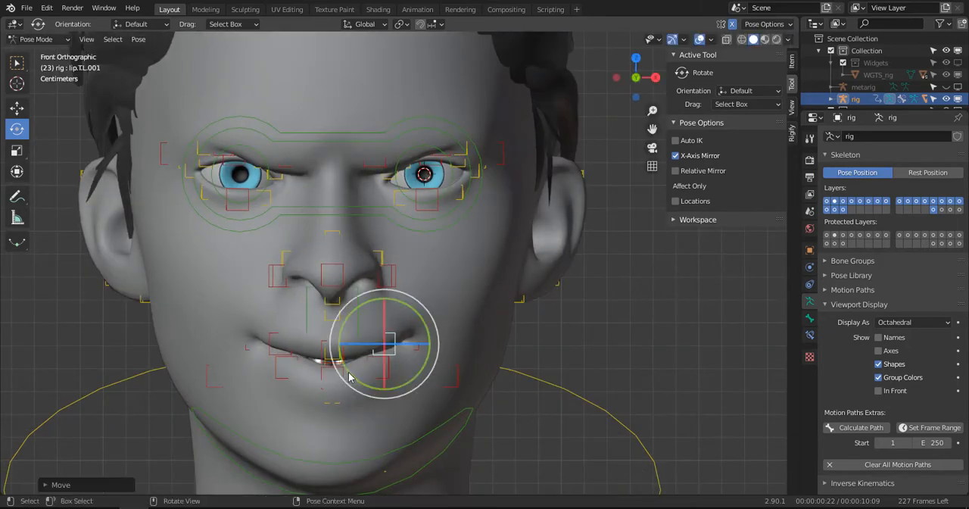
# - Select the lower lip center control lip.B and raise it about 5 mm in front view
pyautogui.click(344, 359)
pyautogui.press('g')
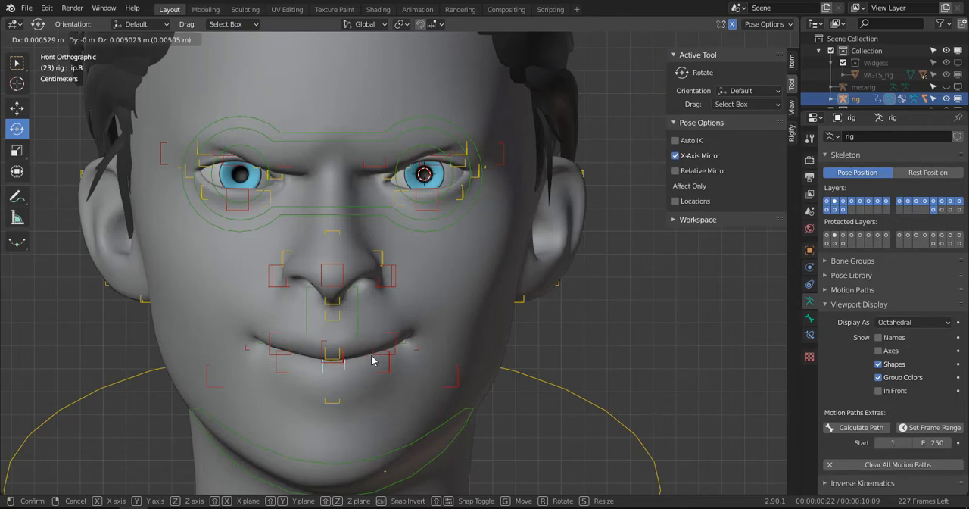
pyautogui.click(372, 360)
# - Select the left cheek control cheek.B.L.001, raise it about 12 mm in front view and adjust its position again from an angled view
pyautogui.click(461, 371)
pyautogui.press('g')
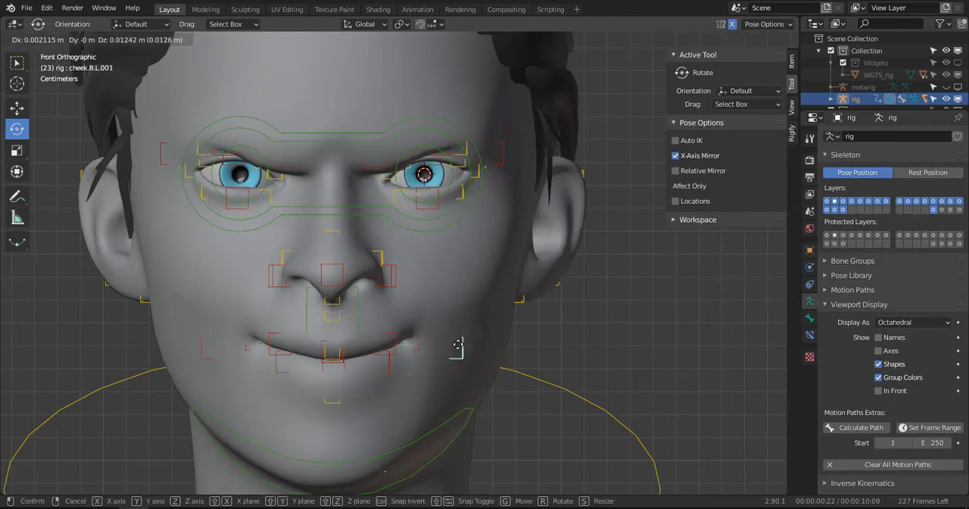
pyautogui.click(459, 338)
pyautogui.moveTo(463, 338); pyautogui.dragTo(428, 290, button='middle')
pyautogui.press('g')
pyautogui.click(515, 314)
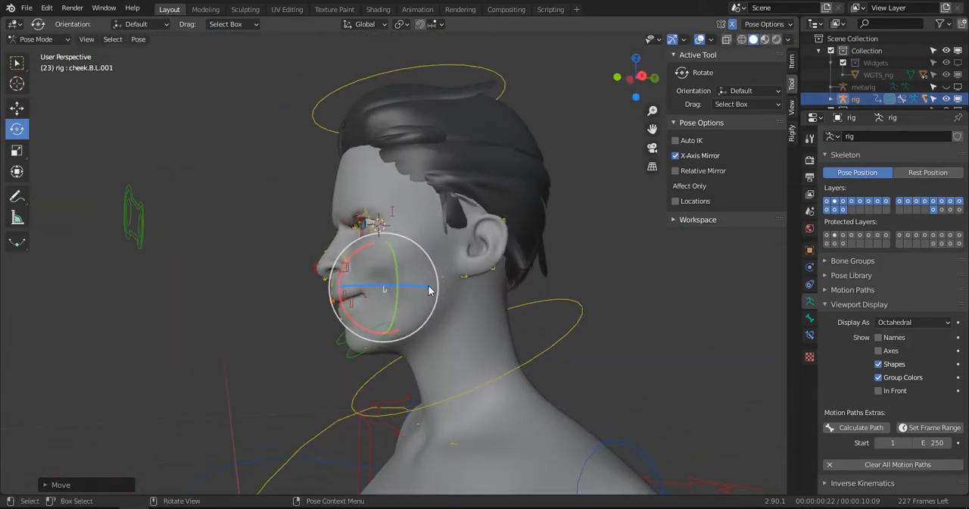
# - Select the left earlobe control ear.L.003 and pull it outward and backward from the head
pyautogui.click(495, 273)
pyautogui.moveTo(496, 275); pyautogui.dragTo(540, 290, button='middle')
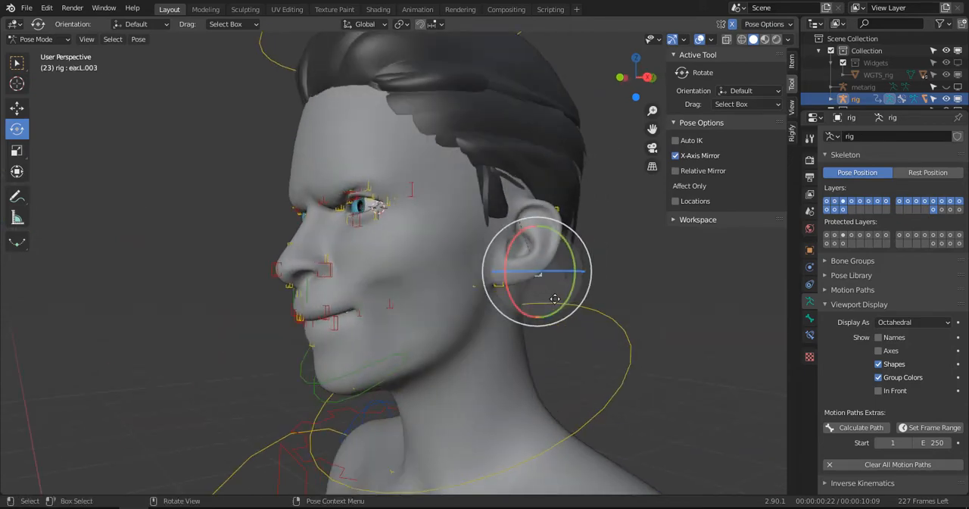
pyautogui.press('g')
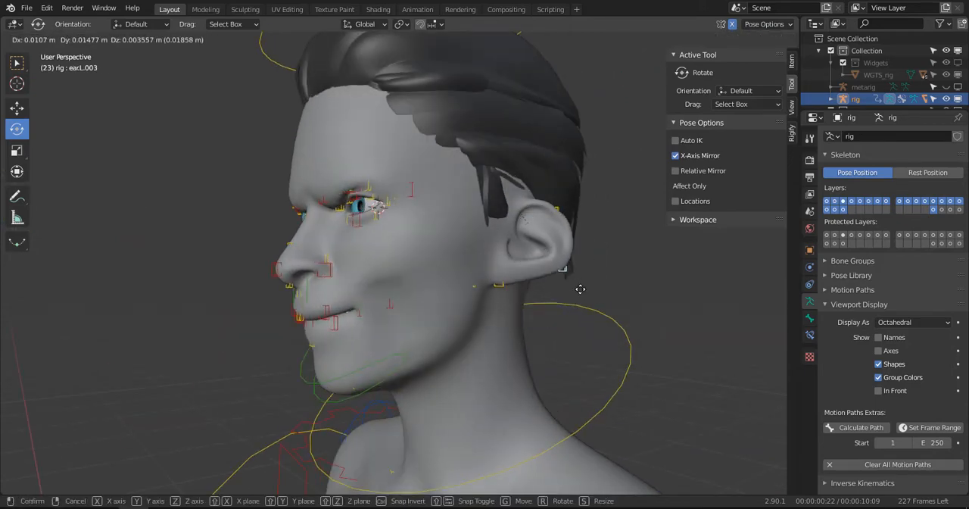
pyautogui.click(568, 291)
pyautogui.moveTo(568, 291); pyautogui.dragTo(463, 303, button='middle')
# - Try raising the shared eyes target in front view to test how the gaze and eyelids follow
pyautogui.press('a')
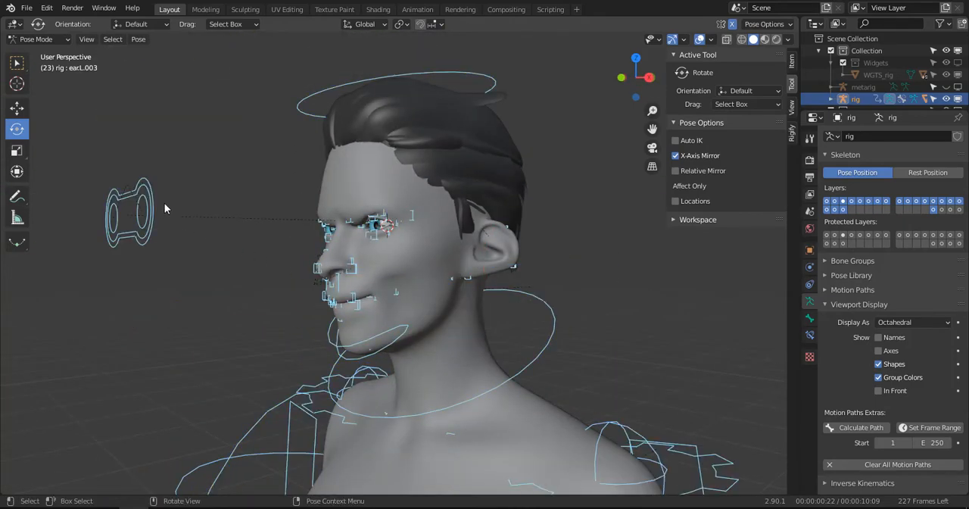
pyautogui.hotkey('alt', 'a')
pyautogui.press('KP_1')
pyautogui.scroll(5, 356, 183)
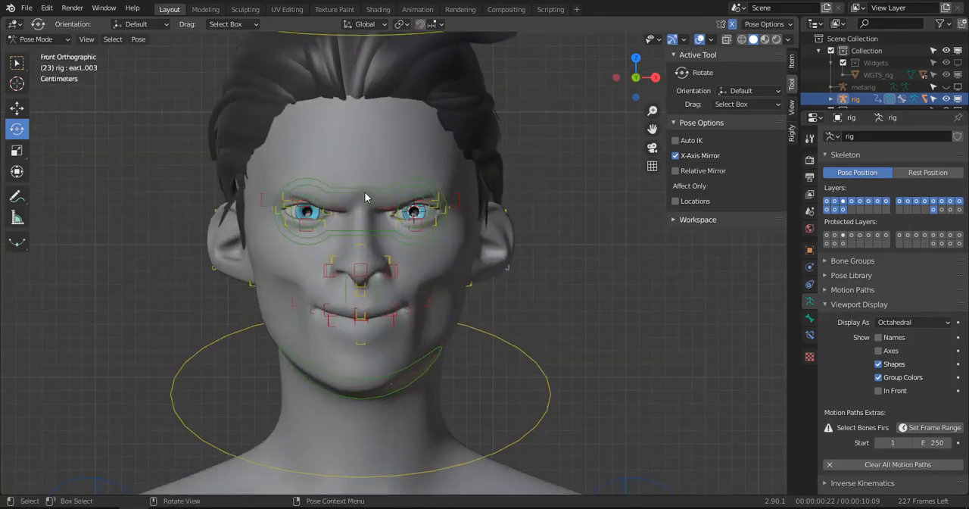
pyautogui.click(365, 197)
pyautogui.press('g')
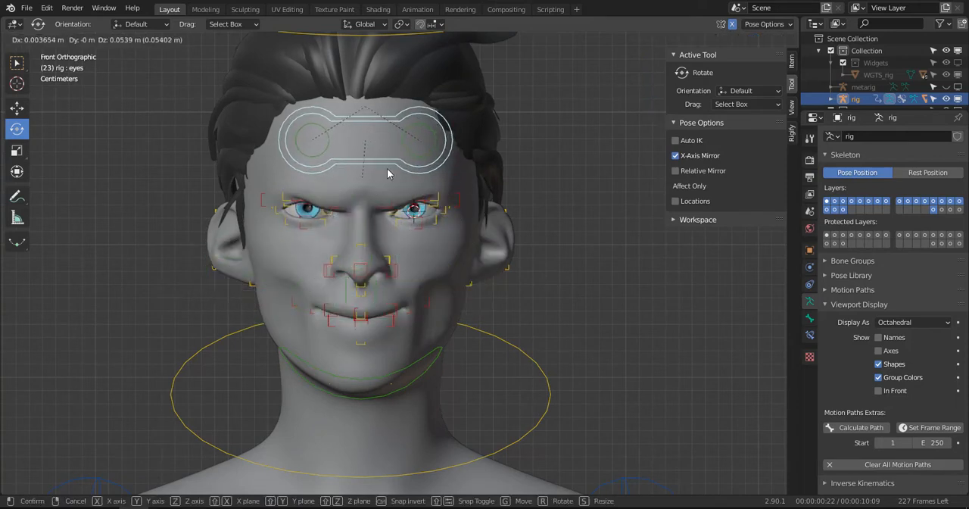
pyautogui.rightClick(391, 176)
pyautogui.press('a')
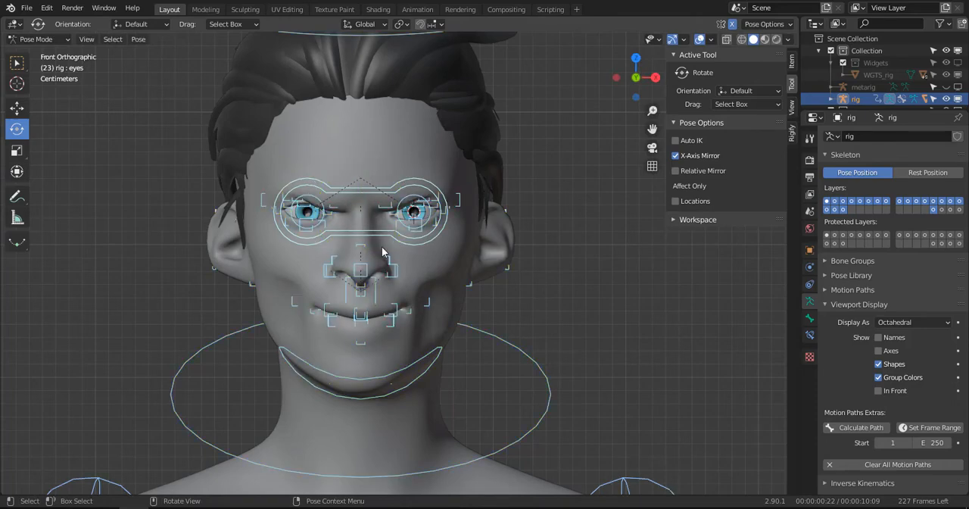
pyautogui.hotkey('alt', 'a')
# - Select the left thumb master control thumb.01_master.L at the hand and set the transform orientation to Local
pyautogui.scroll(-4, 383, 252)
pyautogui.moveTo(409, 251); pyautogui.dragTo(410, 271, button='middle')
pyautogui.scroll(5, 461, 251)
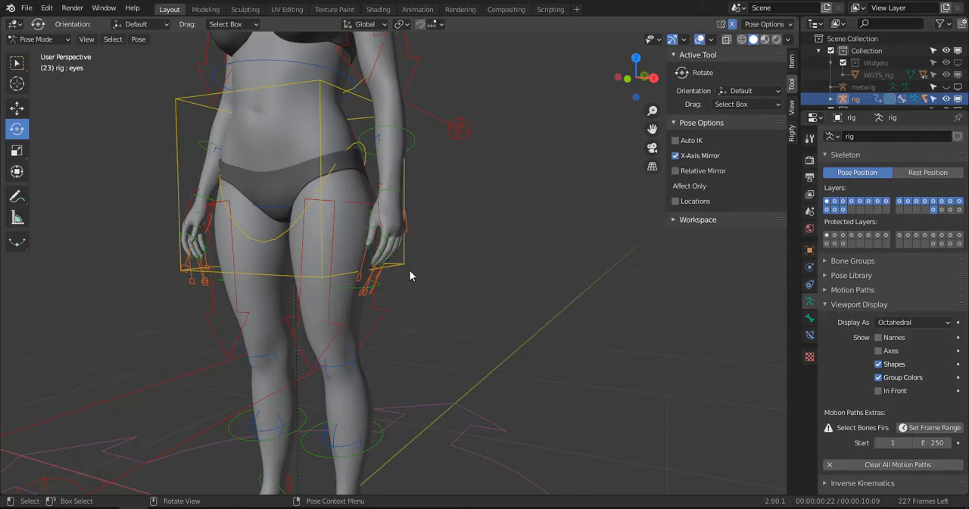
pyautogui.scroll(-4, 368, 279)
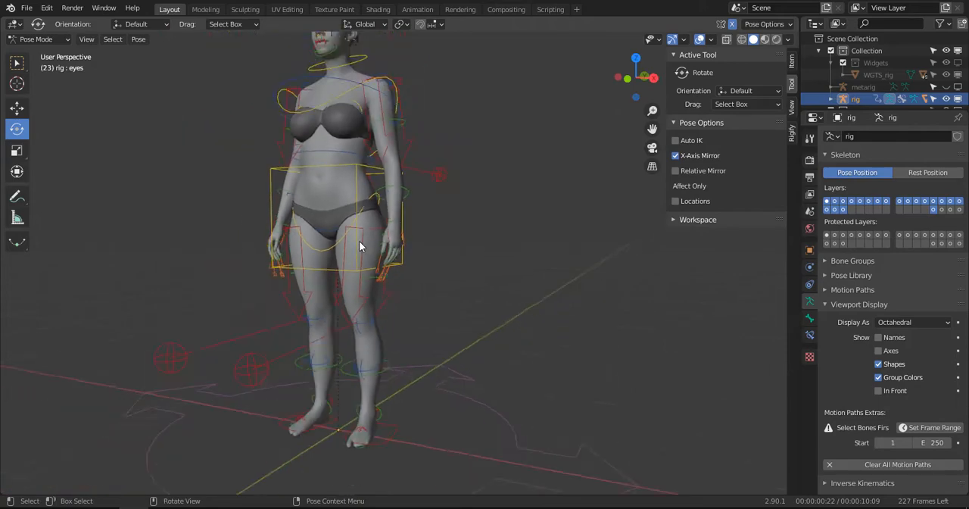
pyautogui.moveTo(359, 241); pyautogui.dragTo(439, 241, button='middle')
pyautogui.scroll(6, 407, 202)
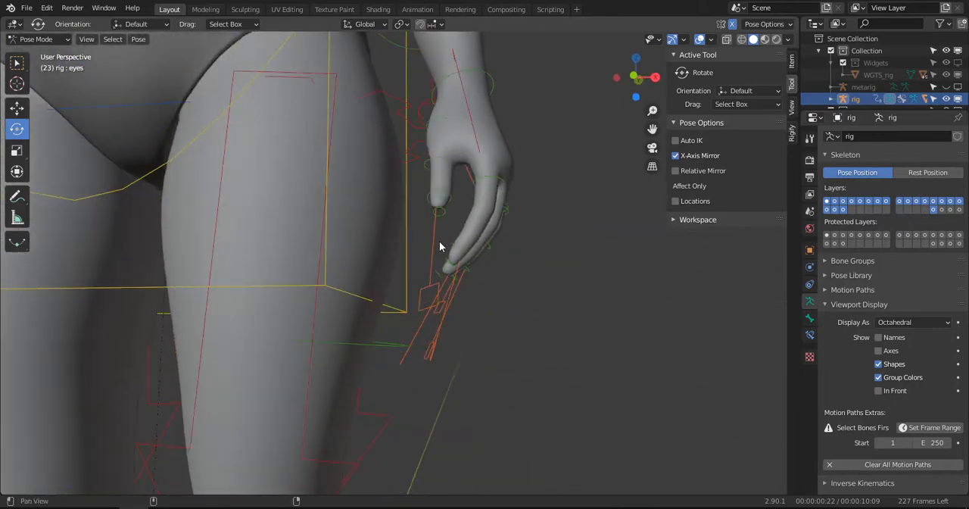
pyautogui.click(434, 284)
pyautogui.moveTo(434, 284); pyautogui.dragTo(450, 203, button='middle')
pyautogui.click(140, 24)
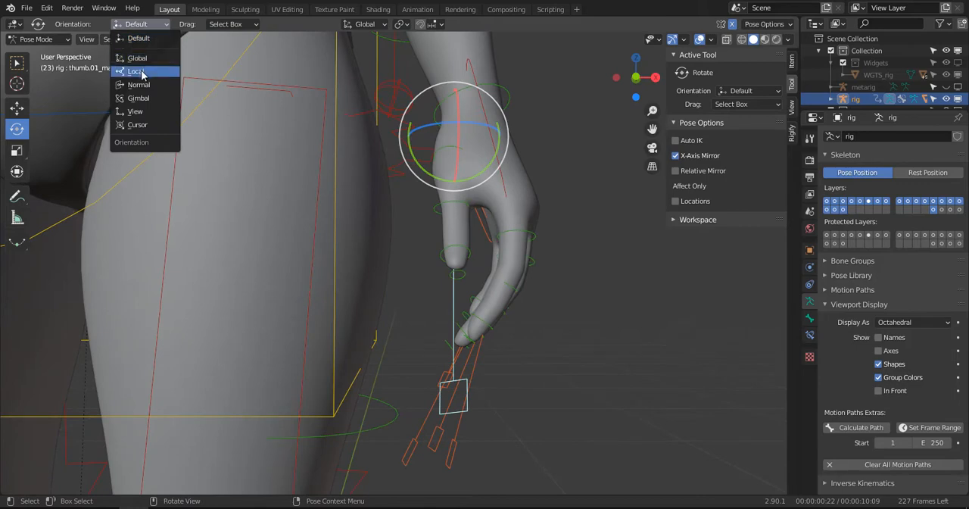
pyautogui.click(136, 71)
# - Try scaling the left thumb master control to test the thumb's curl from the front and the side of the hand
pyautogui.press('s')
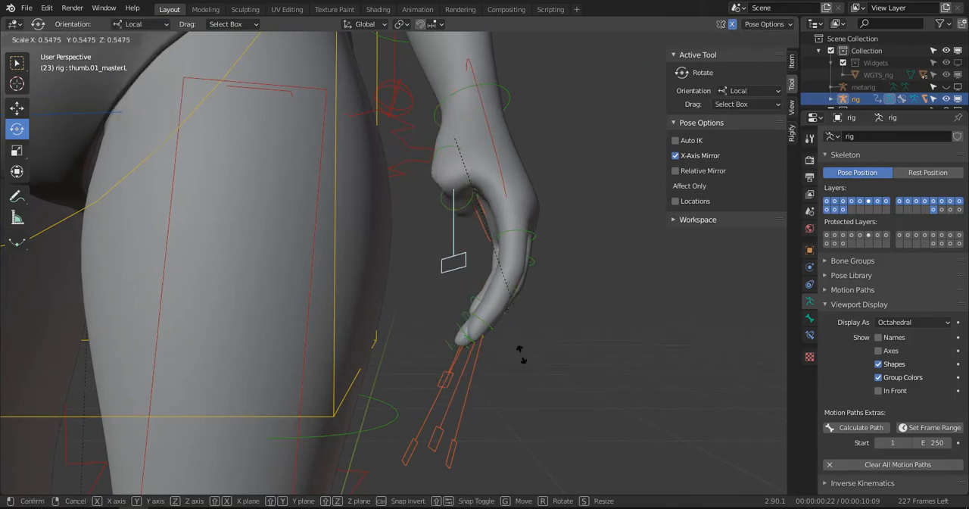
pyautogui.rightClick(518, 283)
pyautogui.moveTo(518, 283); pyautogui.dragTo(416, 277, button='middle')
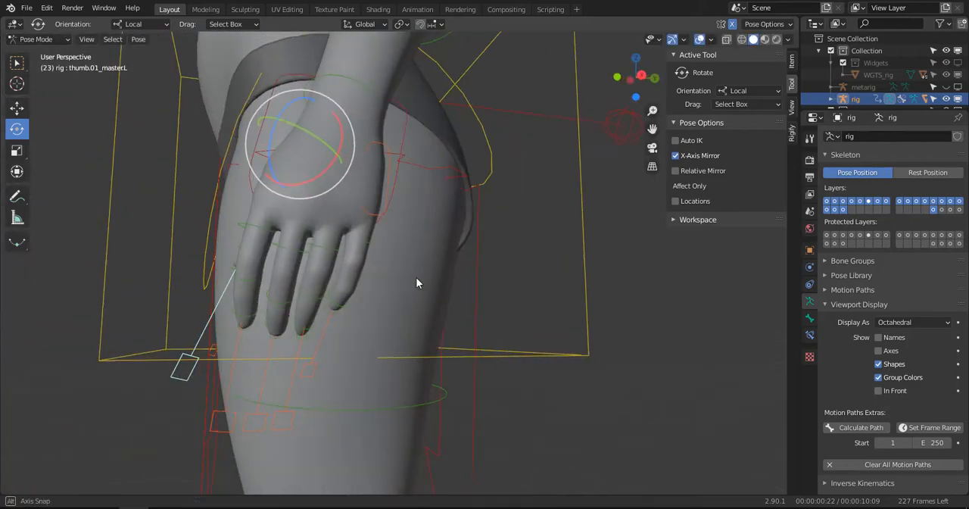
pyautogui.press('s')
pyautogui.rightClick(494, 249)
# - Scale the left thumb master control down to about 0.64 to curl the thumb toward the palm
pyautogui.moveTo(381, 316); pyautogui.dragTo(310, 388, button='middle')
pyautogui.moveTo(334, 337); pyautogui.dragTo(382, 364, button='middle')
pyautogui.press('s')
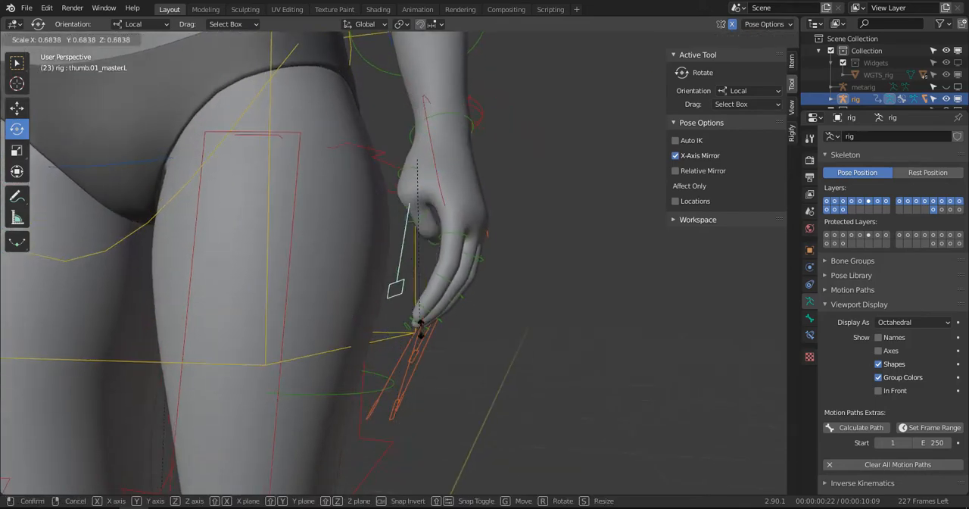
pyautogui.click(422, 324)
pyautogui.moveTo(427, 322); pyautogui.dragTo(456, 316, button='middle')
# - Reselect the left thumb master control alone and display its transform properties to examine its scale
pyautogui.press('a')
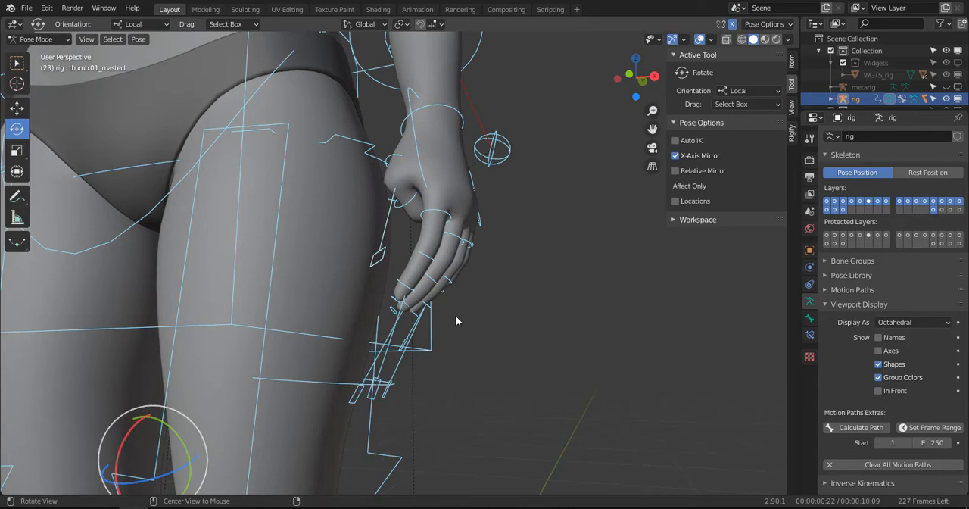
pyautogui.click(378, 256)
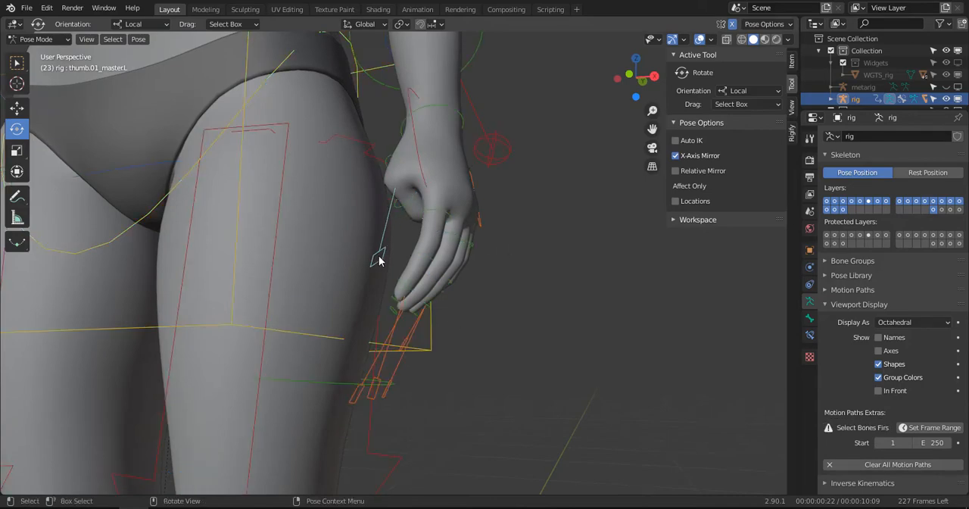
pyautogui.click(387, 249)
pyautogui.moveTo(388, 252); pyautogui.dragTo(441, 277, button='middle')
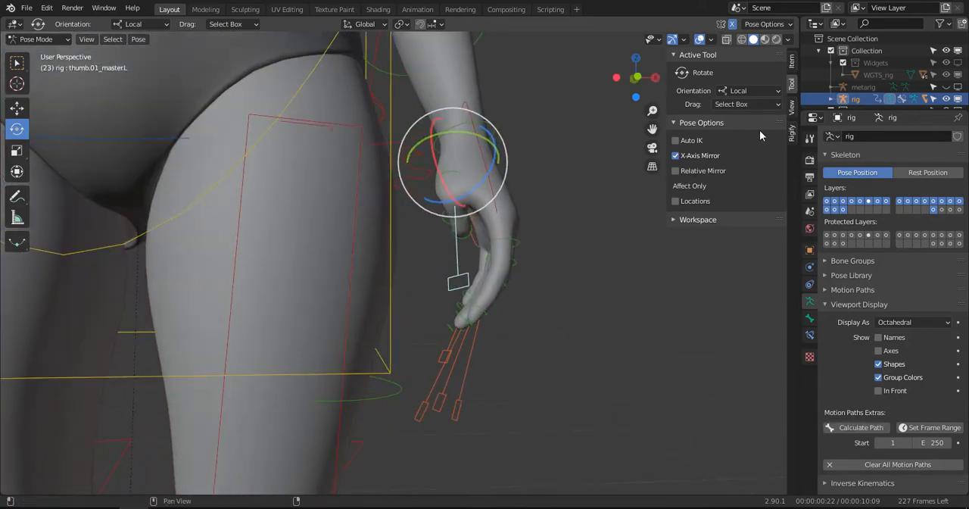
pyautogui.click(793, 70)
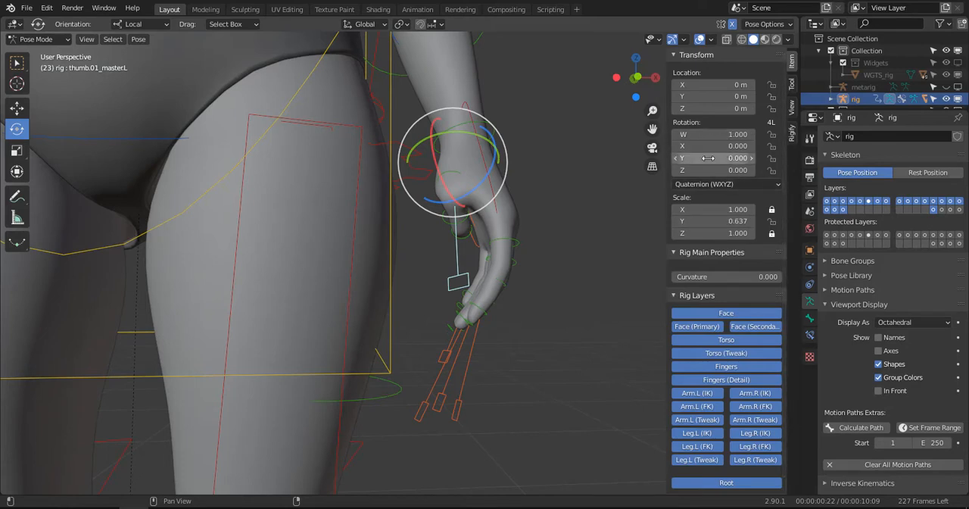
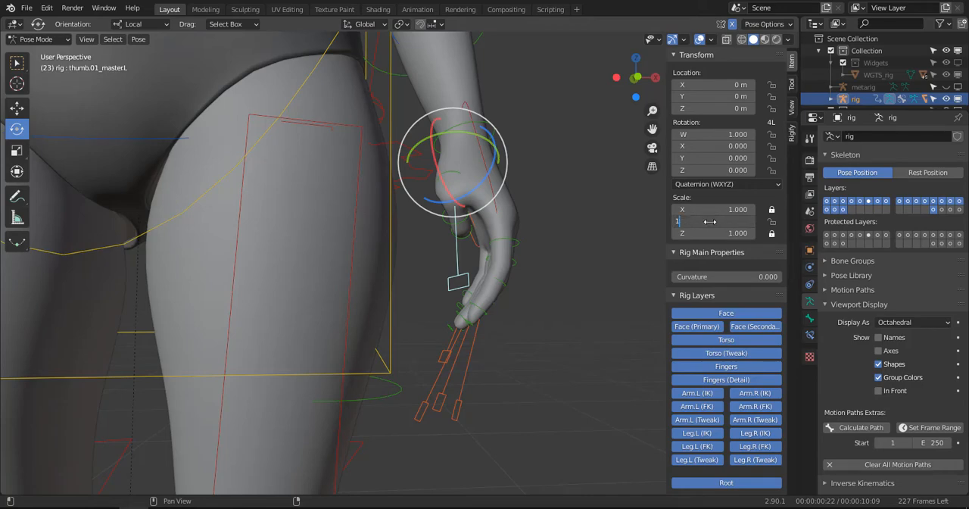
# - Reset the left thumb master's Y scale to 1 and move the left hand IK control hand_ik.L up and outward to raise the arms
pyautogui.press('Return')
pyautogui.moveTo(395, 295); pyautogui.dragTo(449, 281, button='middle')
pyautogui.click(441, 277)
pyautogui.scroll(-3, 442, 279)
pyautogui.press('KP_1')
pyautogui.scroll(-3, 447, 280)
pyautogui.press('g')
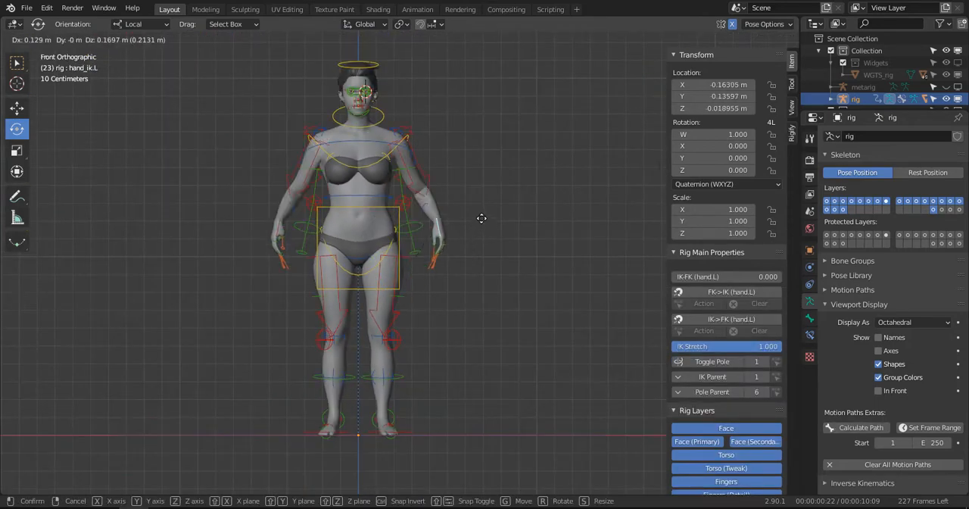
pyautogui.click(492, 180)
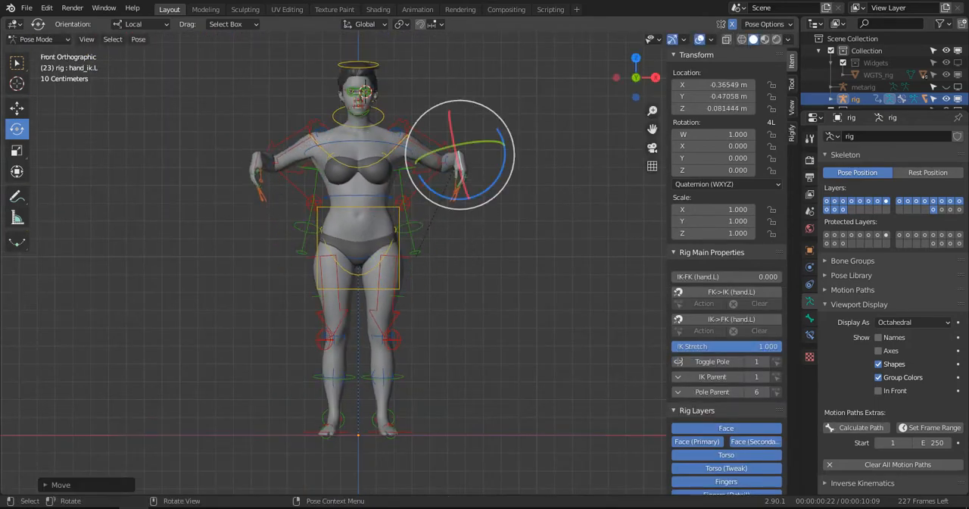
# - Rotate hand_ik.L so the palm follows the forearm and move it outward until the arms stretch horizontally at shoulder height
pyautogui.press('r')
pyautogui.click(528, 475)
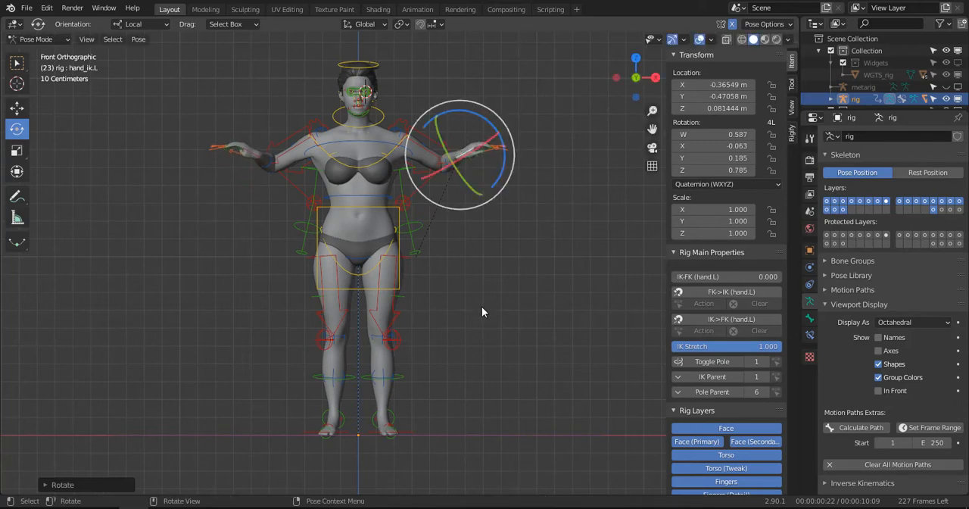
pyautogui.press('g')
pyautogui.click(544, 194)
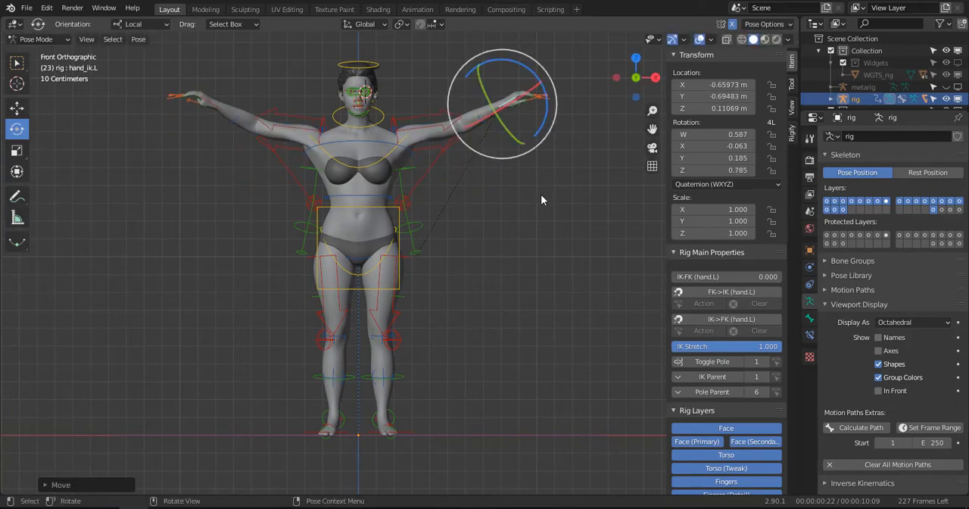
pyautogui.scroll(2, 390, 133)
pyautogui.keyDown('shift'); pyautogui.moveTo(389, 134); pyautogui.dragTo(464, 257, button='middle'); pyautogui.keyUp('shift')
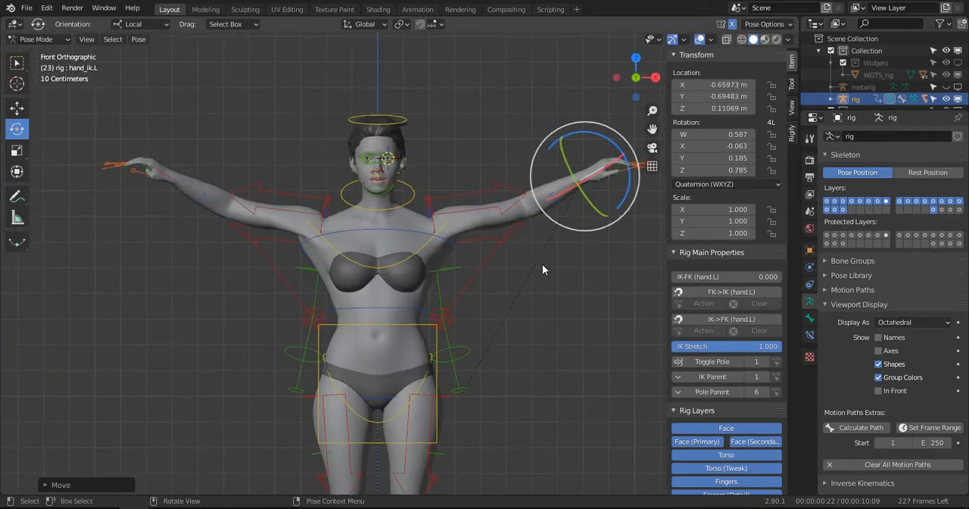
pyautogui.press('g')
pyautogui.click(549, 307)
# - Select the left shoulder control shoulder.L using wireframe shading, return to solid shading, and rotate the shoulder upward to about 17° in X
pyautogui.scroll(2, 469, 250)
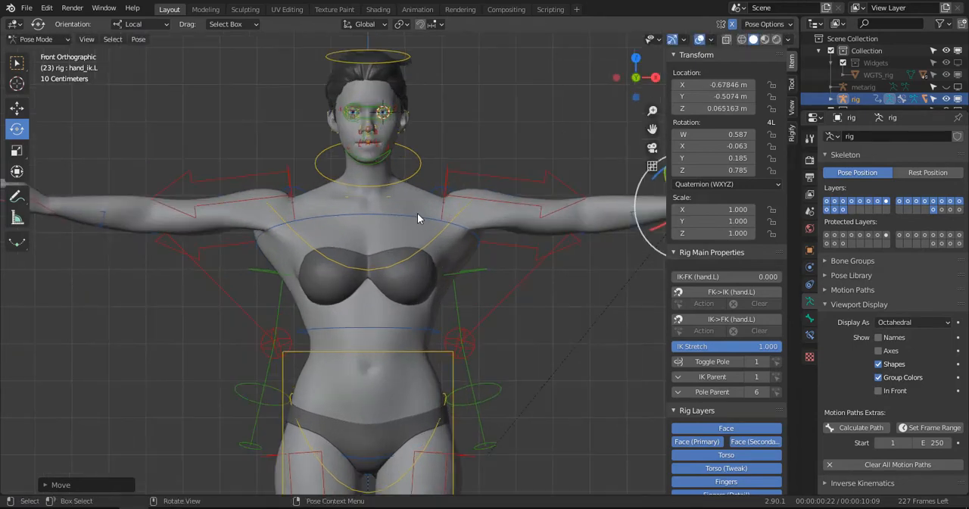
pyautogui.press('z')
pyautogui.click(372, 216)
pyautogui.click(406, 203)
pyautogui.press('z')
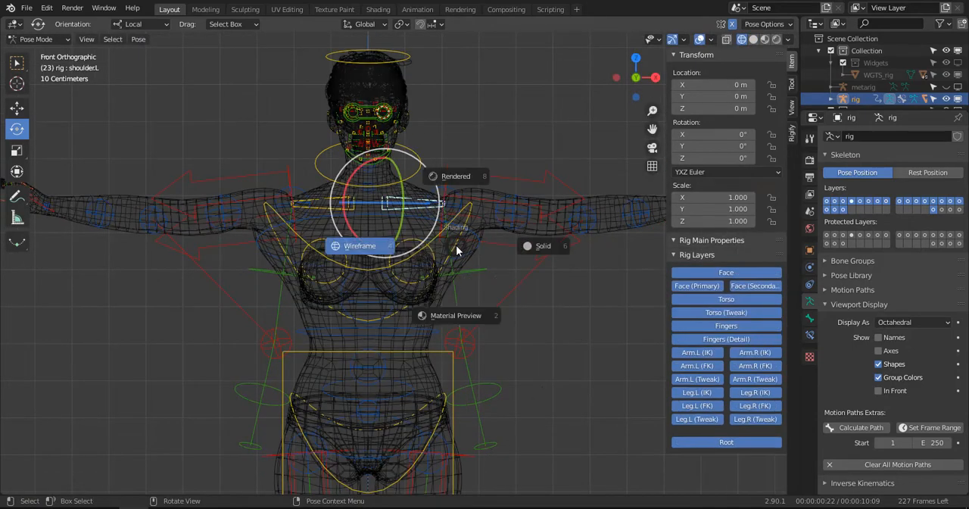
pyautogui.click(465, 240)
pyautogui.press('r')
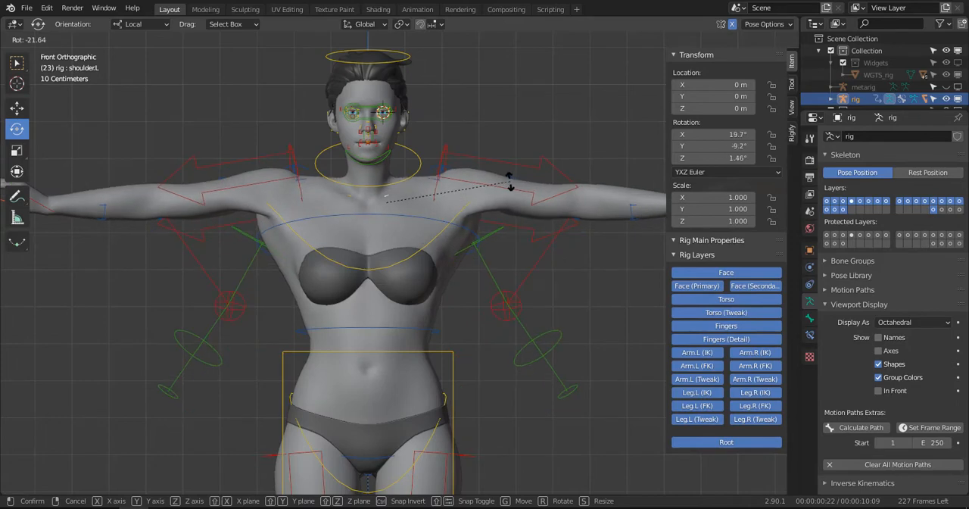
pyautogui.click(491, 209)
# - Leave Pose Mode for Object Mode, select the WM_BODY mesh and switch it to Weight Paint mode
pyautogui.moveTo(441, 256); pyautogui.dragTo(404, 225, button='middle')
pyautogui.click(39, 39)
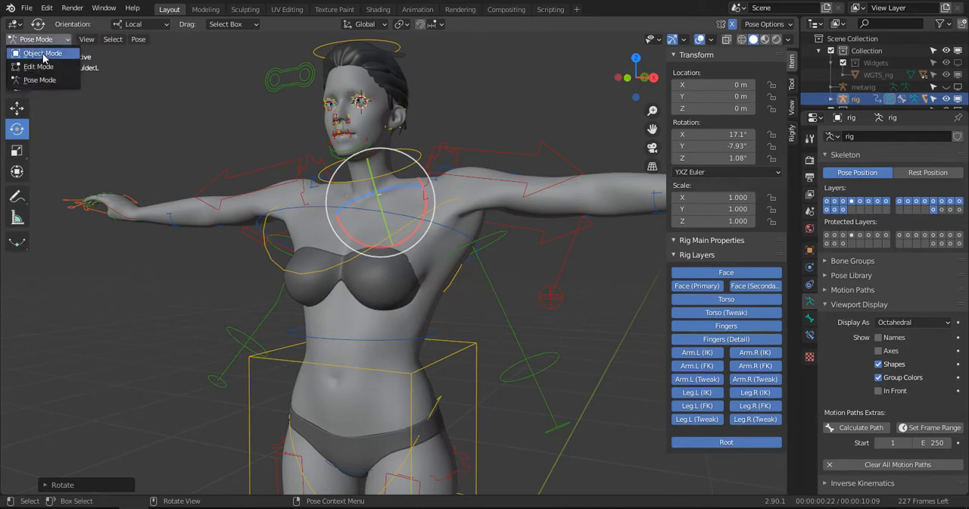
pyautogui.click(37, 49)
pyautogui.click(476, 229)
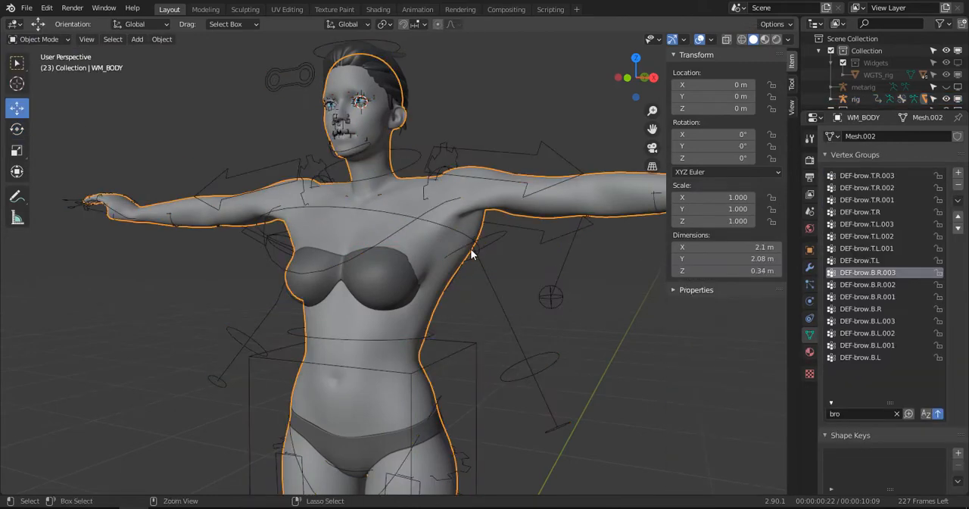
pyautogui.hotkey('ctrl', 'Tab')
pyautogui.click(389, 204)
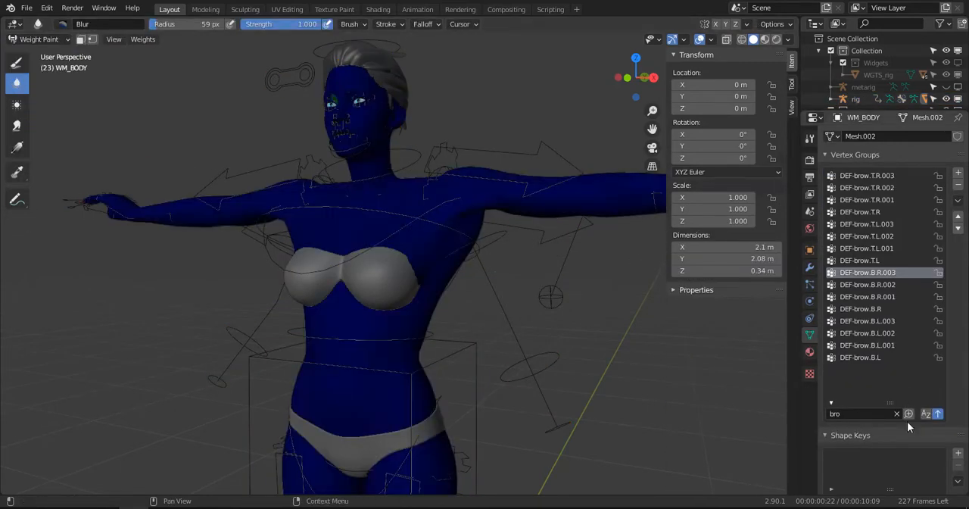
# - Filter the vertex groups by "spine", go through the spine weights and make DEF-spine.003 active to examine it from front and back
pyautogui.click(864, 414)
pyautogui.write('spine')
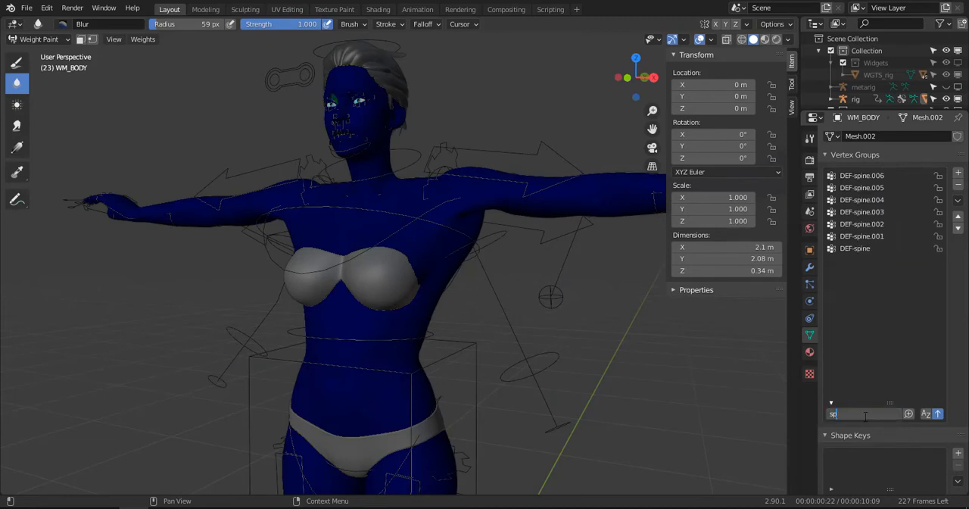
pyautogui.click(850, 250)
pyautogui.click(859, 236)
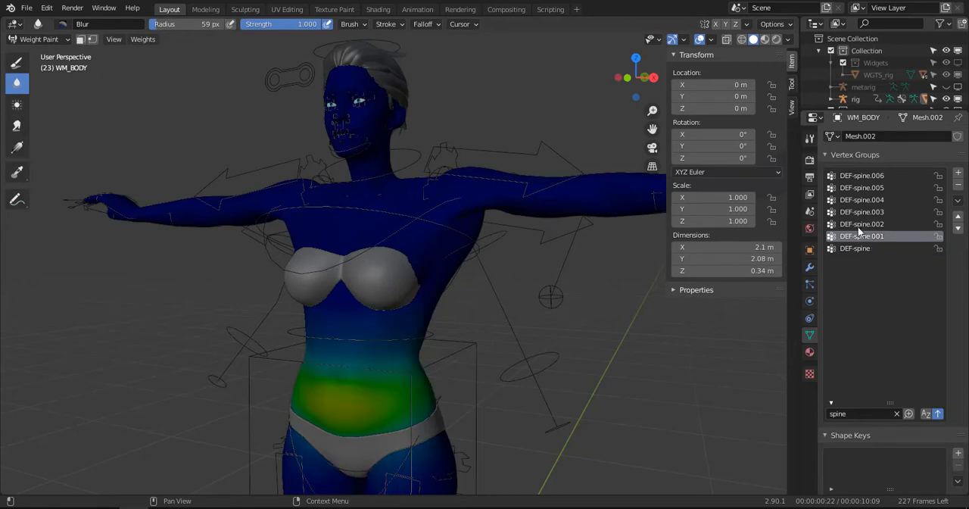
pyautogui.click(860, 225)
pyautogui.click(860, 212)
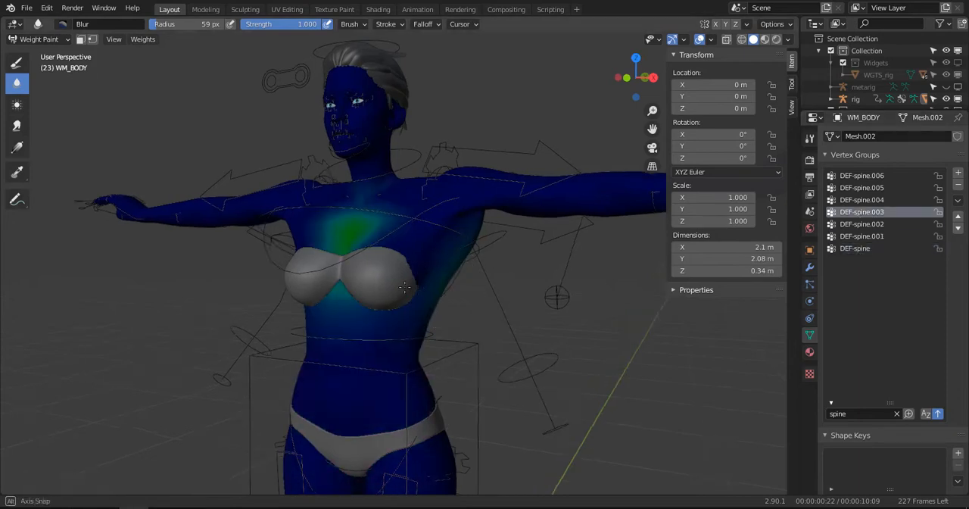
pyautogui.moveTo(250, 272); pyautogui.dragTo(348, 258, button='middle')
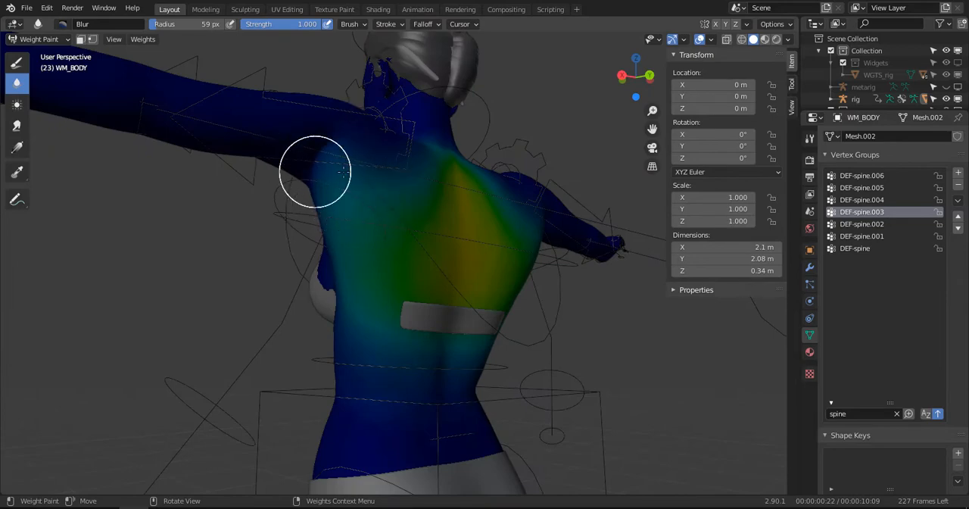
# - Choose the Draw brush with weight 0, save the file and enable X mirroring for weight painting
pyautogui.click(15, 70)
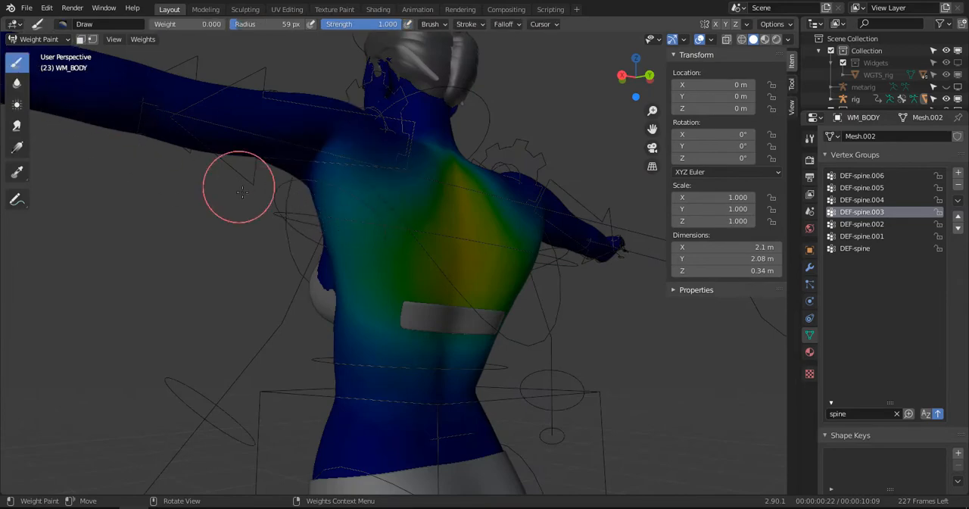
pyautogui.moveTo(234, 189)
pyautogui.mouseDown(button='middle')
pyautogui.moveTo(386, 190)
pyautogui.moveTo(427, 218)
pyautogui.mouseUp(button='middle')
pyautogui.hotkey('ctrl', 's')
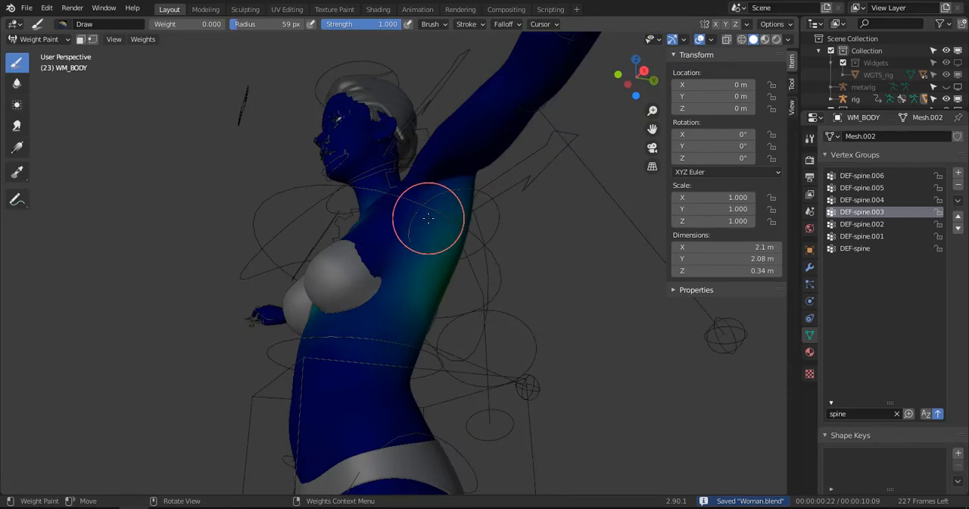
pyautogui.click(716, 23)
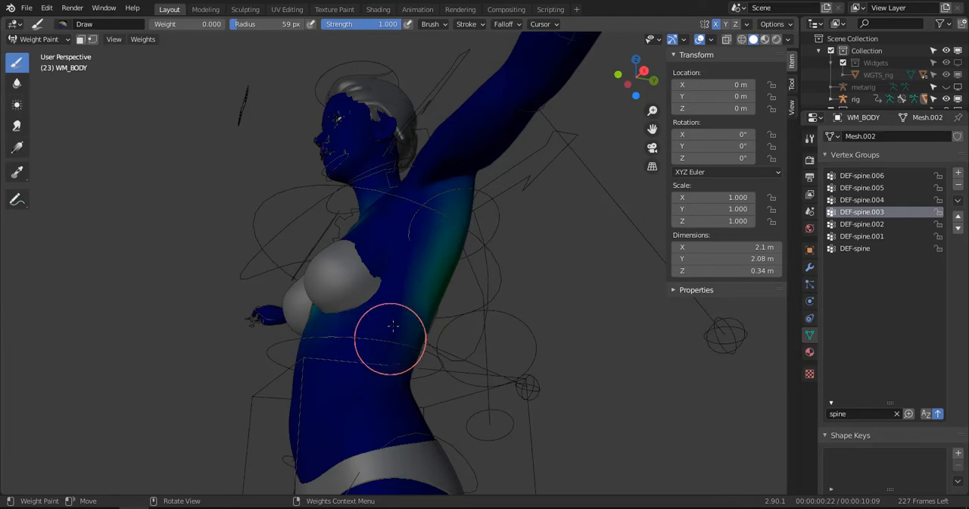
# - Paint zero weight on DEF-spine.003 along the side of the chest below the armpit and around the back of the shoulder
pyautogui.moveTo(319, 313); pyautogui.dragTo(399, 313, button='middle')
pyautogui.moveTo(472, 216); pyautogui.dragTo(526, 245, button='middle')
pyautogui.moveTo(437, 328); pyautogui.dragTo(532, 167, button='middle')
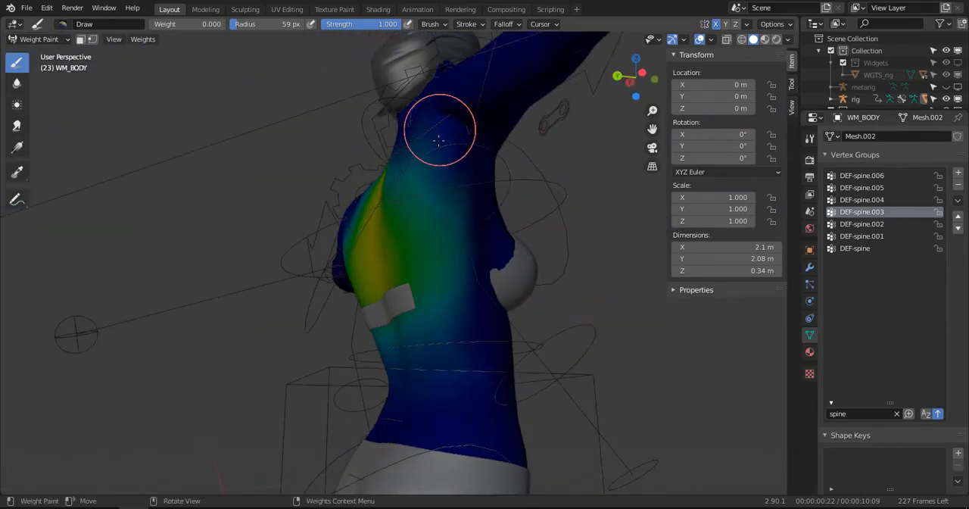
pyautogui.moveTo(439, 140)
pyautogui.mouseDown(button='middle')
pyautogui.moveTo(512, 201)
pyautogui.moveTo(550, 205)
pyautogui.mouseUp(button='middle')
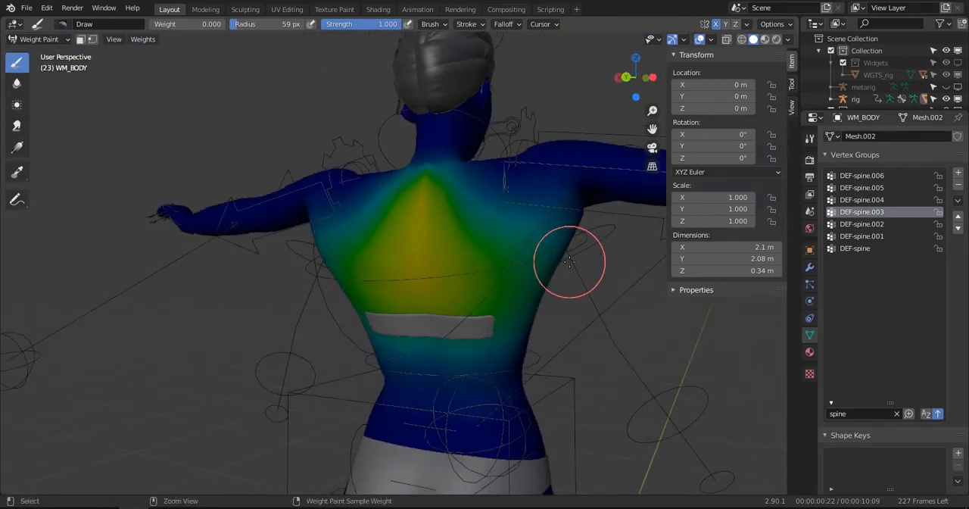
pyautogui.moveTo(537, 270); pyautogui.dragTo(648, 265, button='middle')
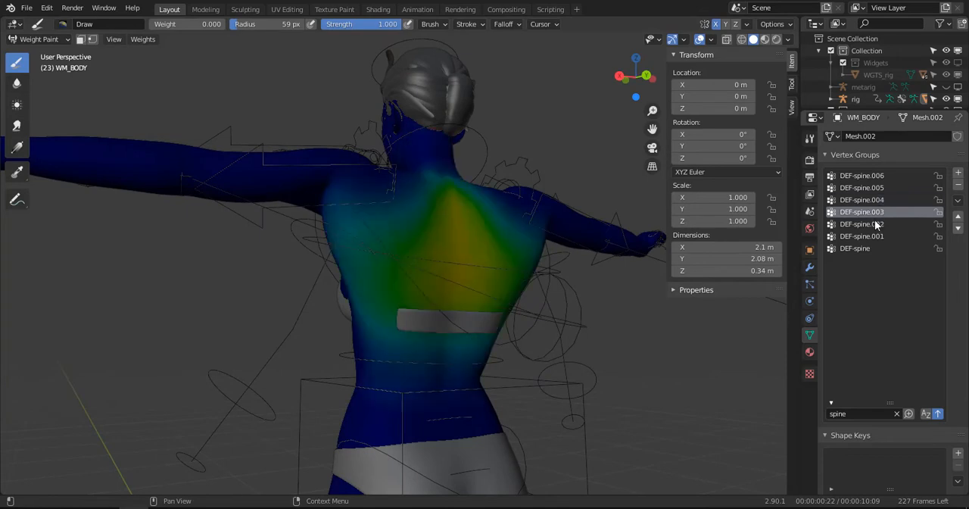
# - Make DEF-spine.002 active and paint zero weight over the upper ribs below the armpit and across the upper back
pyautogui.click(875, 224)
pyautogui.moveTo(318, 288)
pyautogui.mouseDown(button='middle')
pyautogui.moveTo(470, 290)
pyautogui.moveTo(473, 241)
pyautogui.mouseUp(button='middle')
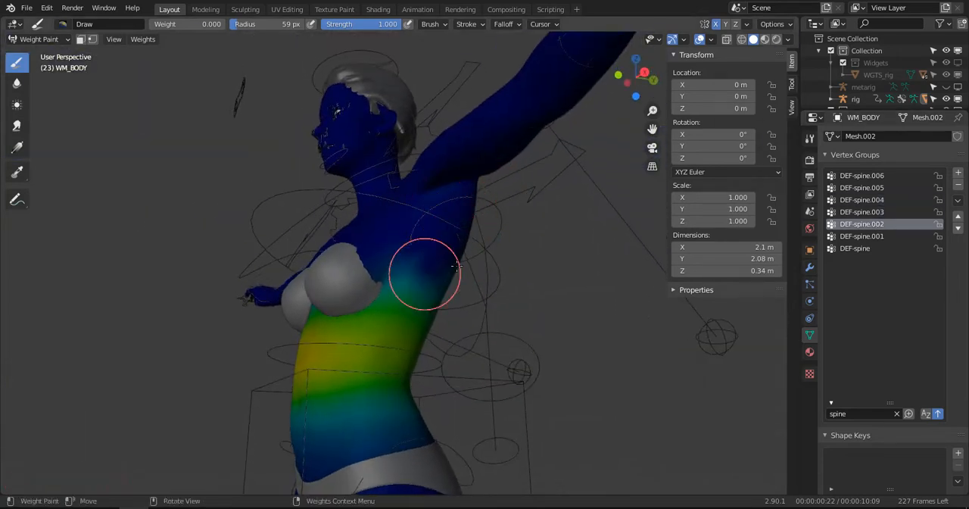
pyautogui.moveTo(457, 265); pyautogui.dragTo(428, 253)
pyautogui.moveTo(423, 232); pyautogui.dragTo(591, 235, button='middle')
pyautogui.moveTo(319, 253); pyautogui.dragTo(355, 245)
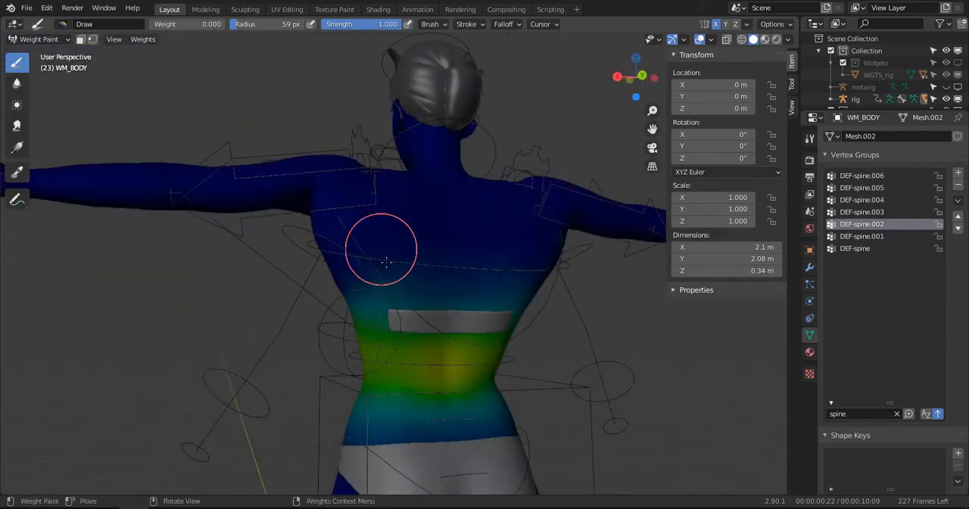
pyautogui.moveTo(423, 241); pyautogui.dragTo(659, 219, button='middle')
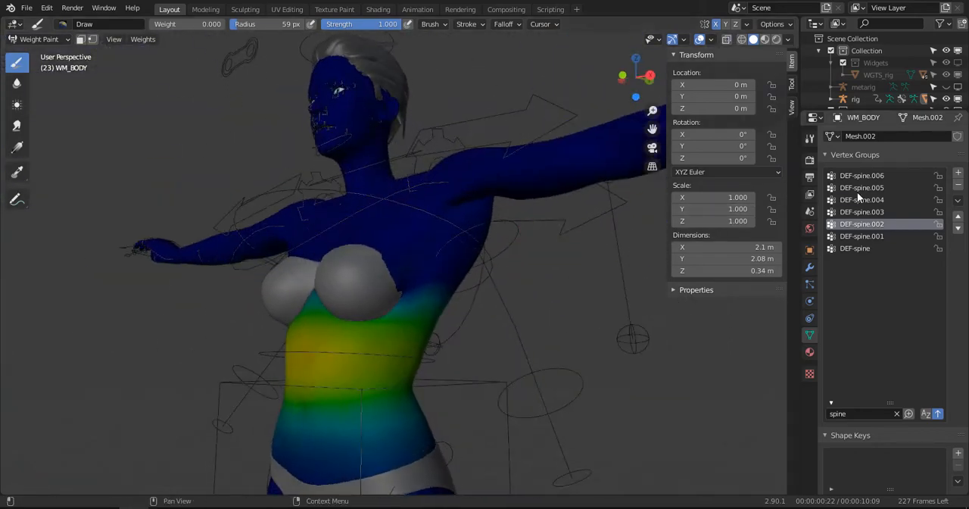
# - Filter the vertex groups by "bre" and make the DEF-breast.L group active
pyautogui.click(896, 414)
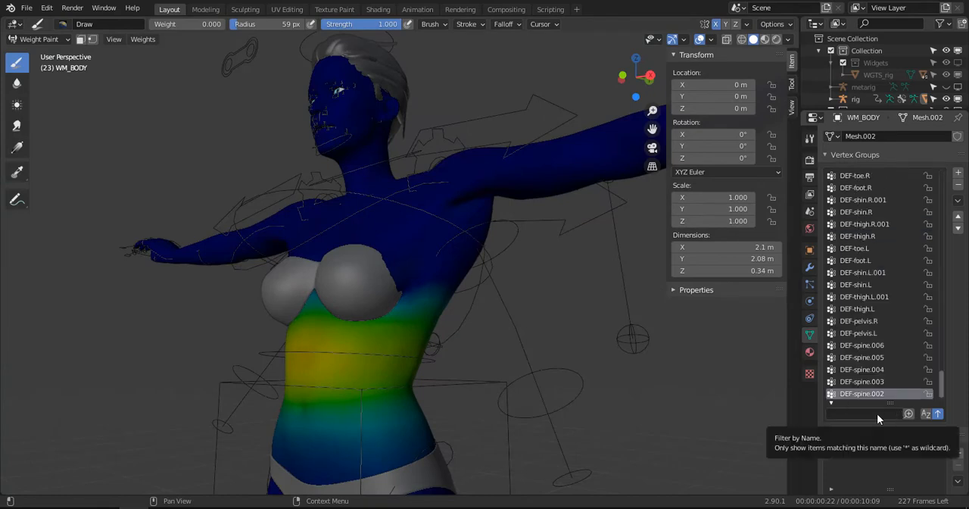
pyautogui.click(877, 414)
pyautogui.write('bre')
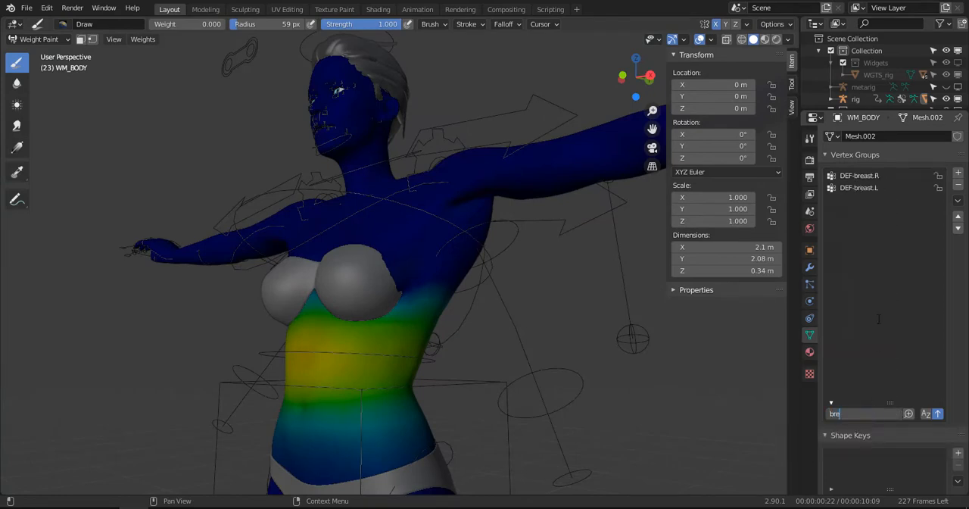
pyautogui.click(861, 187)
# - Try painting zero weight on DEF-breast.L around the left shoulder and armpit, and undo the strokes
pyautogui.moveTo(454, 197); pyautogui.dragTo(484, 195, button='middle')
pyautogui.moveTo(485, 193)
pyautogui.mouseDown()
pyautogui.moveTo(472, 195)
pyautogui.moveTo(428, 287)
pyautogui.moveTo(368, 346)
pyautogui.mouseUp()
pyautogui.moveTo(368, 346); pyautogui.dragTo(450, 370, button='middle')
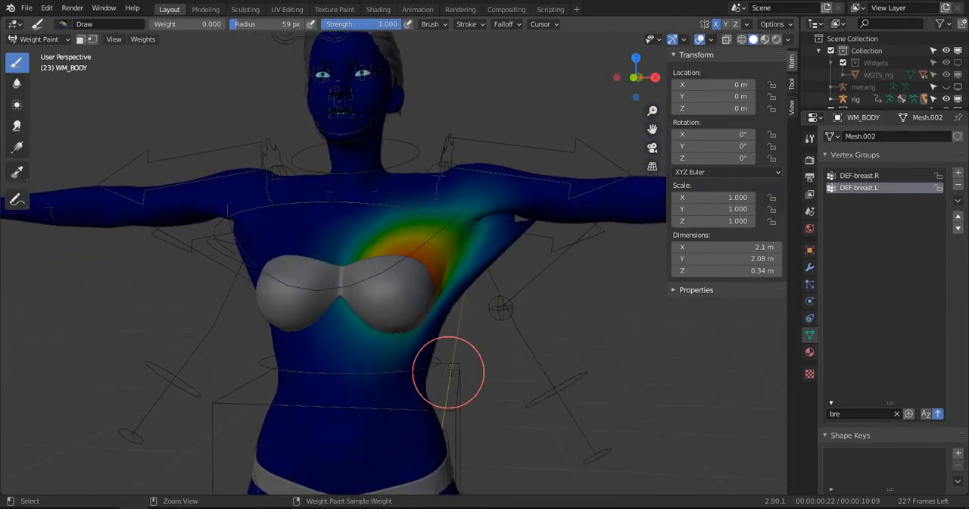
pyautogui.hotkey('ctrl', 'z')
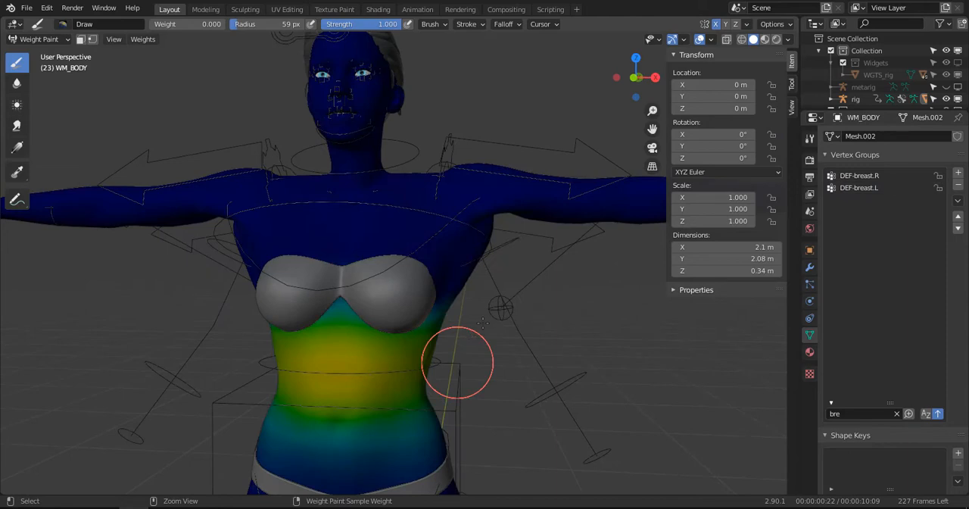
# - Reactivate DEF-breast.L and use the Blur brush to soften its weights across the left shoulder and upper chest
pyautogui.click(879, 178)
pyautogui.click(876, 190)
pyautogui.click(17, 82)
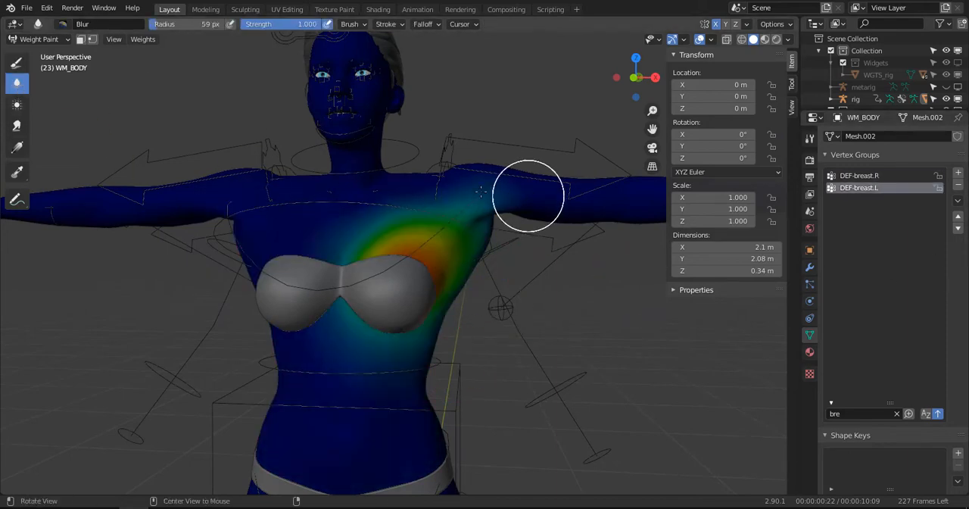
pyautogui.moveTo(530, 195); pyautogui.dragTo(437, 186, button='middle')
pyautogui.moveTo(369, 200); pyautogui.dragTo(497, 230, button='middle')
# - Put the WM_BODY mesh into Edit Mode, enlarge the outliner and hide the WM_BRA object
pyautogui.press('Tab')
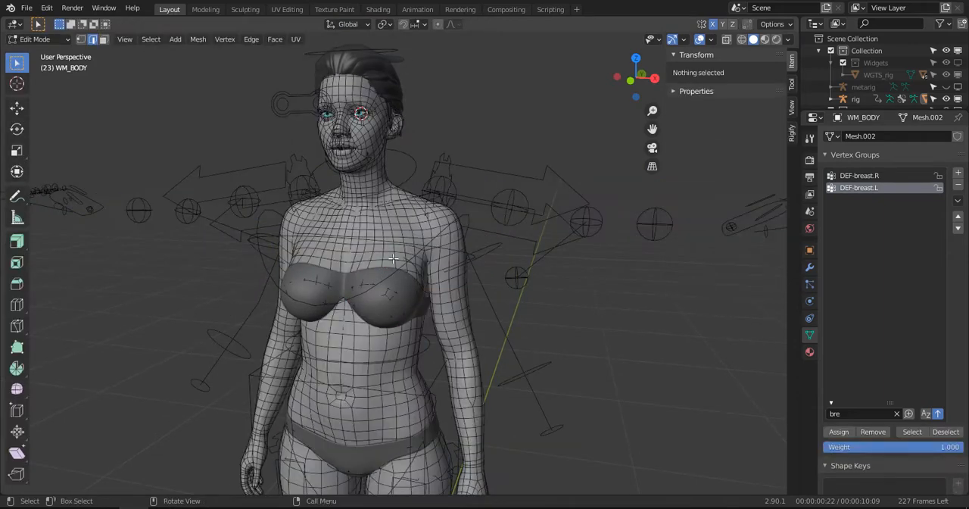
pyautogui.press('Tab')
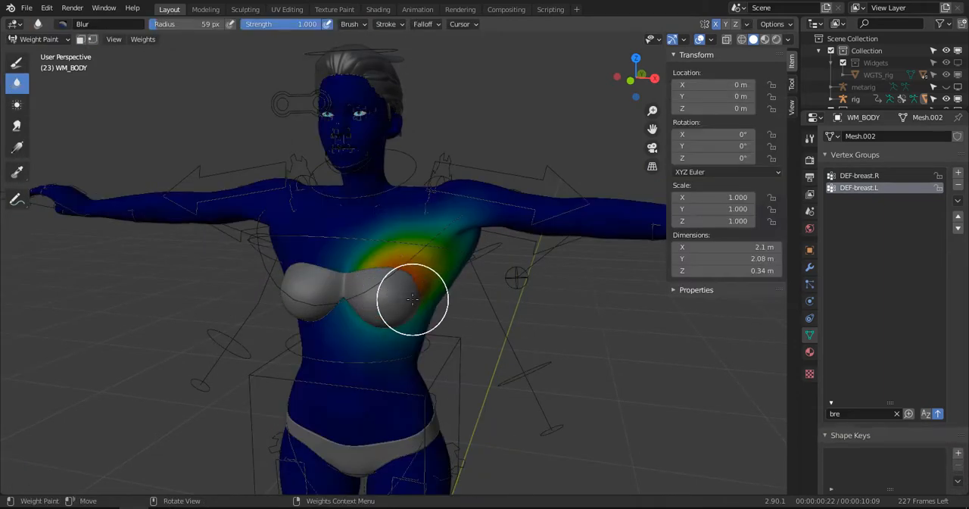
pyautogui.press('Tab')
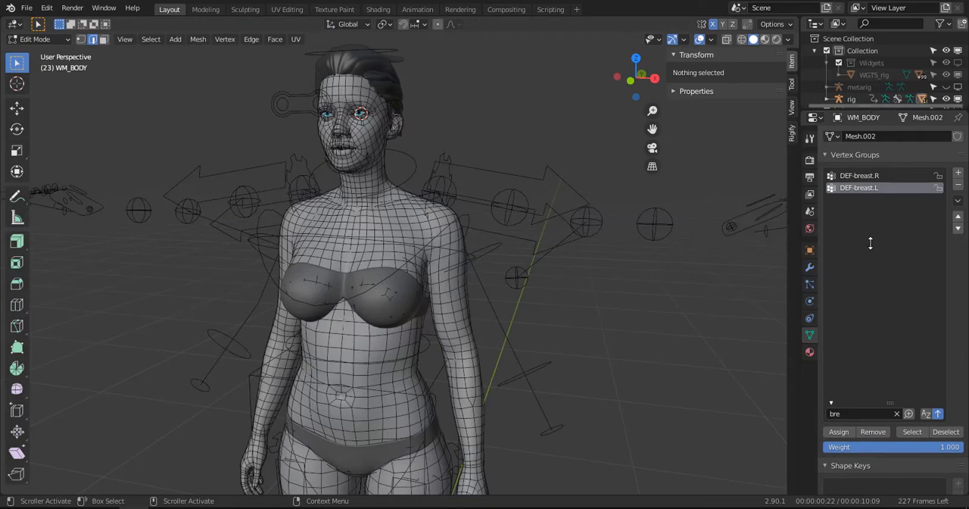
pyautogui.moveTo(876, 108); pyautogui.dragTo(880, 304)
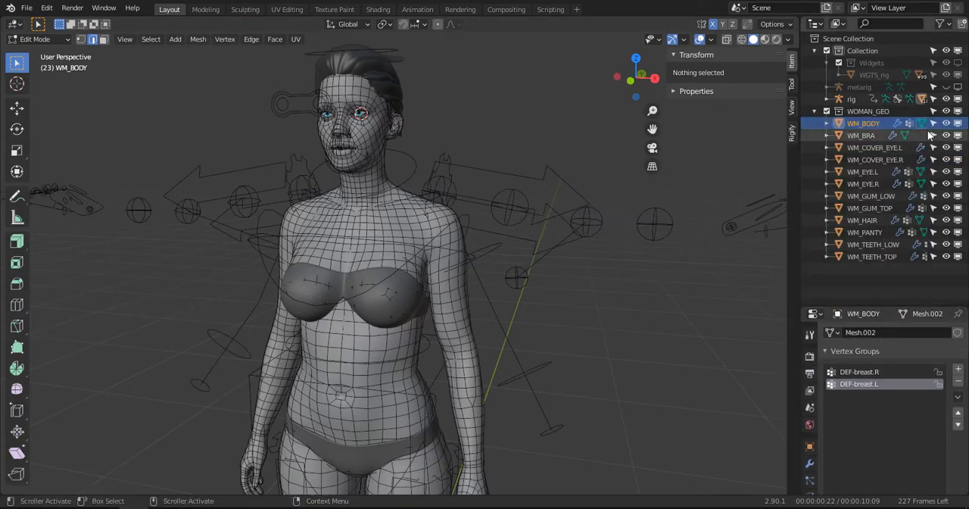
pyautogui.click(945, 134)
# - Switch to face selection and circle-select the faces around the tip of the left breast from the front view
pyautogui.press('KP_1')
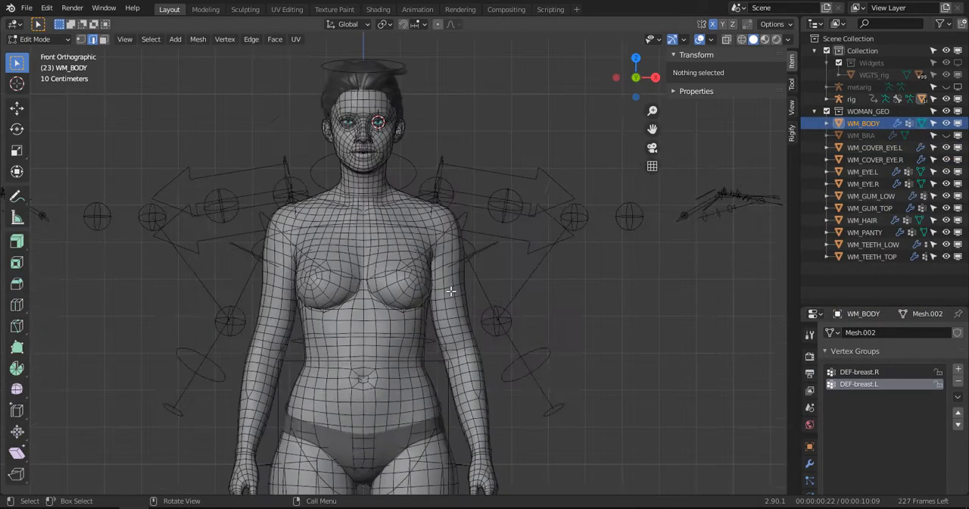
pyautogui.scroll(3, 431, 288)
pyautogui.click(432, 291)
pyautogui.scroll(2, 430, 297)
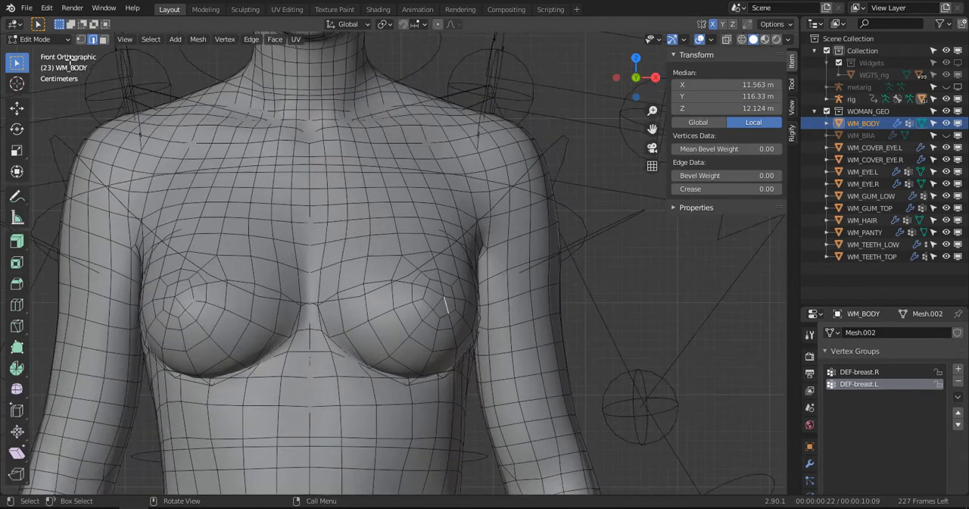
pyautogui.click(103, 41)
pyautogui.scroll(2, 428, 281)
pyautogui.press('c')
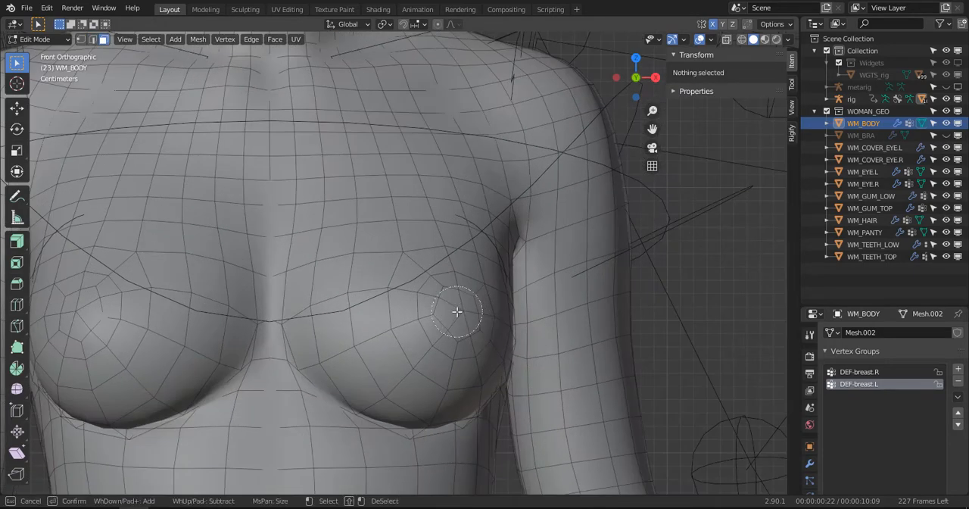
pyautogui.click(459, 311)
pyautogui.press('Escape')
pyautogui.scroll(-4, 458, 310)
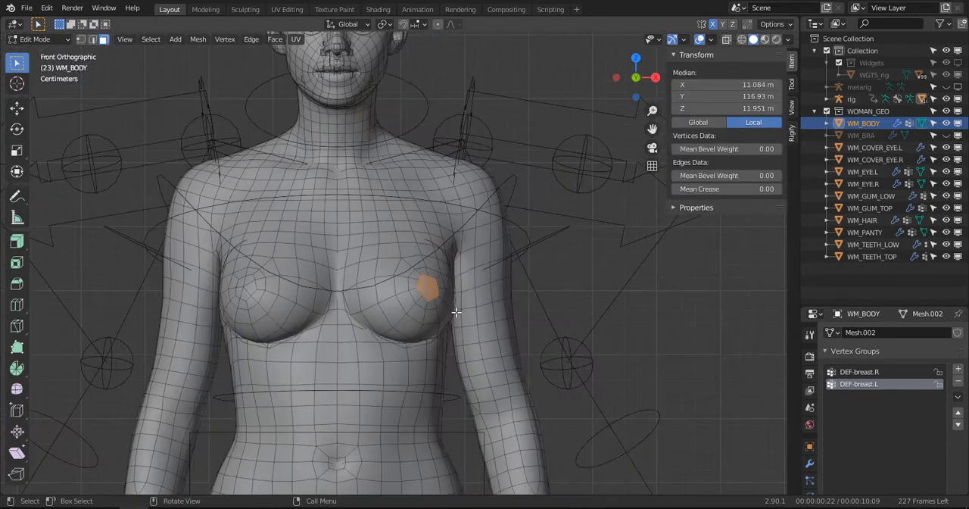
# - Grow the face selection until it covers the whole left breast and the chest area directly above it
pyautogui.press('ctrl+KP_Add')
pyautogui.press('ctrl+KP_Add')
pyautogui.press('ctrl+KP_Add')
pyautogui.press('ctrl+KP_Add')
pyautogui.press('ctrl+KP_Add')
pyautogui.press('ctrl+KP_Add')
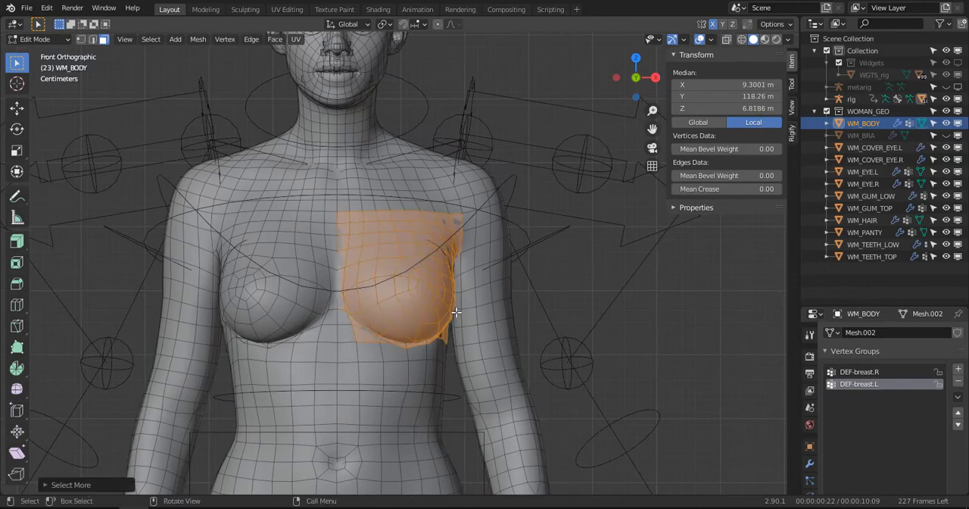
pyautogui.scroll(3, 456, 312)
pyautogui.moveTo(457, 311); pyautogui.dragTo(436, 312, button='middle')
pyautogui.scroll(-5, 954, 418)
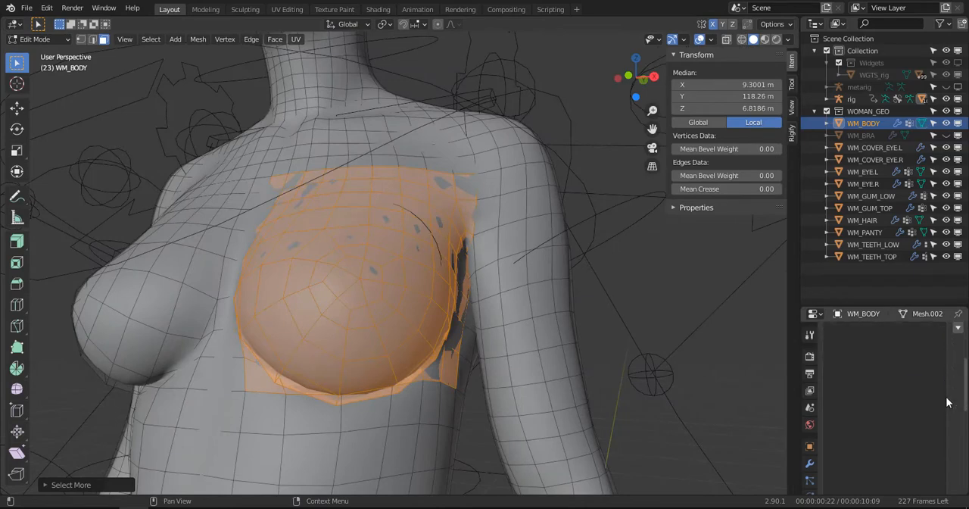
pyautogui.scroll(-4, 727, 326)
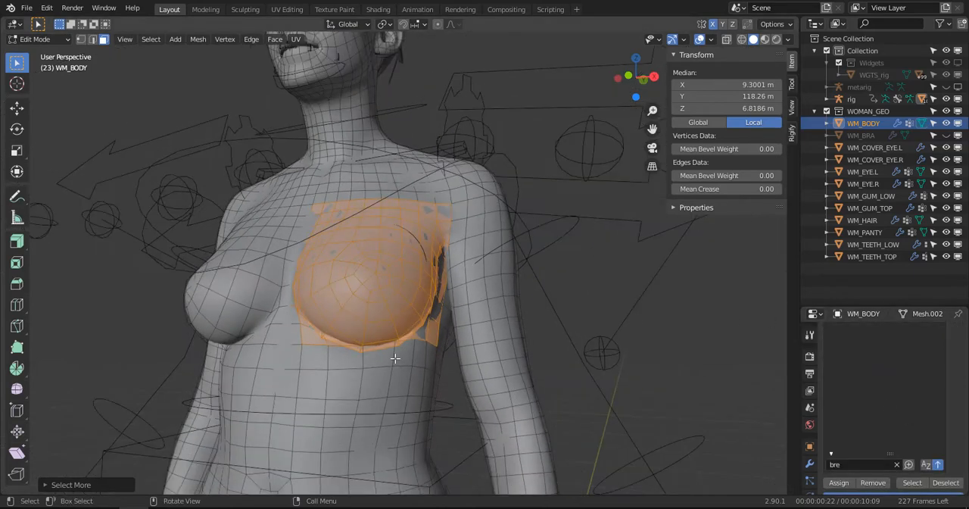
# - Invert the selection to everything outside the left breast and enlarge the properties editor to show the vertex group controls
pyautogui.hotkey('ctrl', 'i')
pyautogui.scroll(-4, 930, 391)
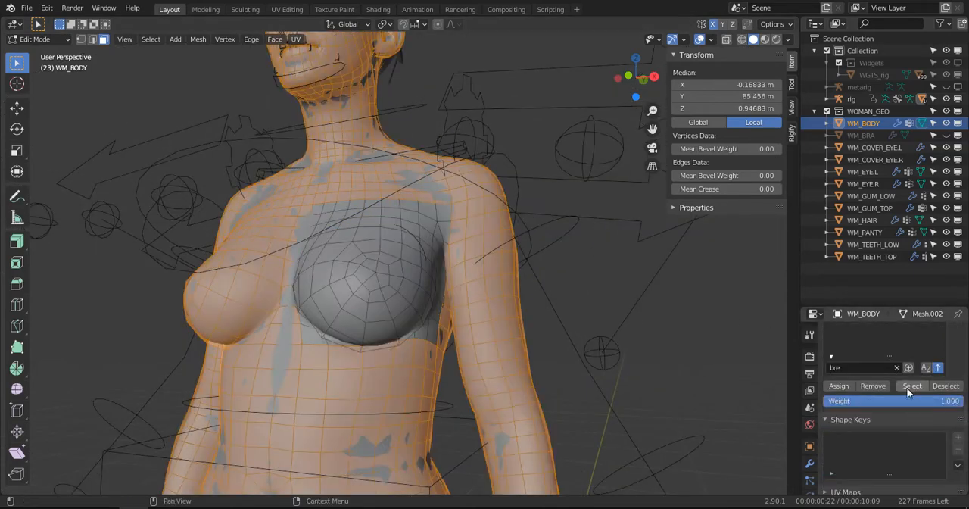
pyautogui.scroll(10, 909, 390)
pyautogui.scroll(-7, 904, 364)
pyautogui.moveTo(897, 307); pyautogui.dragTo(897, 108)
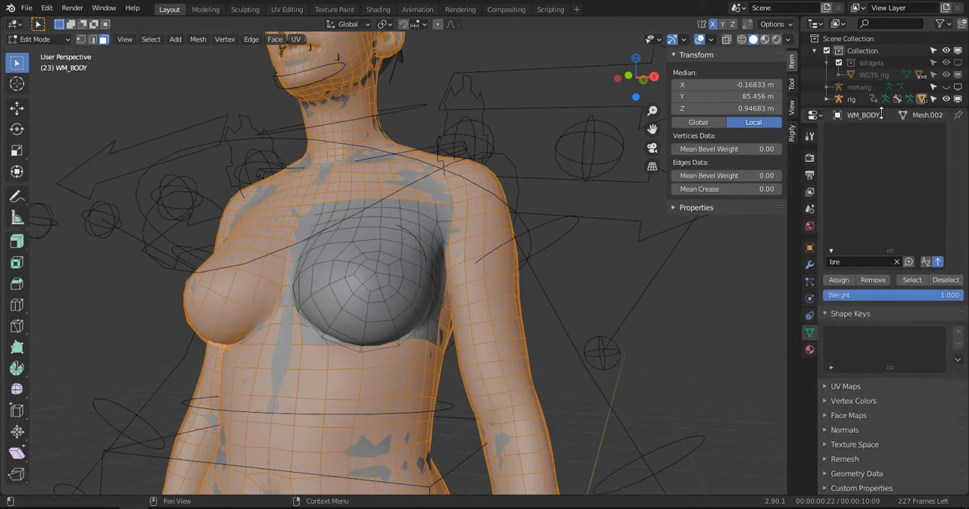
pyautogui.moveTo(892, 251); pyautogui.dragTo(891, 129)
pyautogui.scroll(3, 941, 258)
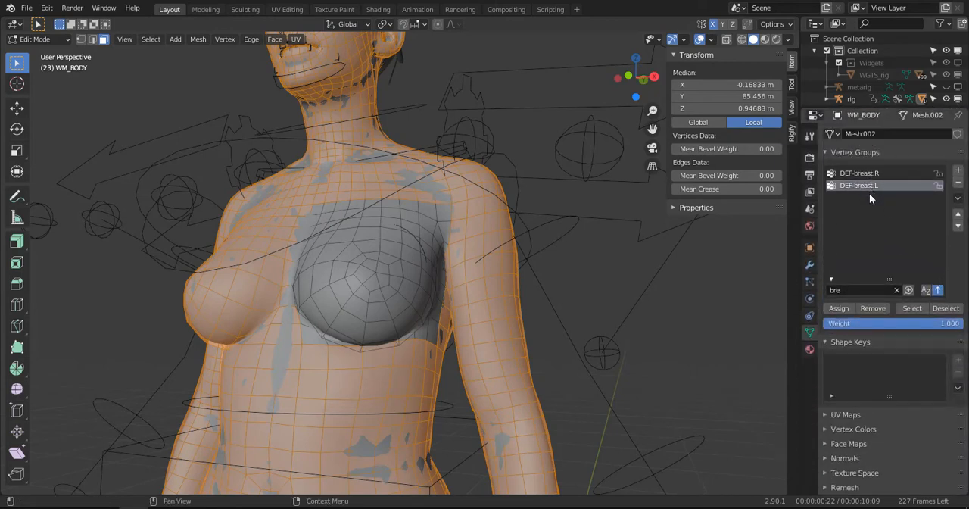
# - With the vertex groups filtered by "bre", remove the vertices outside the left breast from DEF-breast.L and invert the selection back
pyautogui.press('BackSpace')
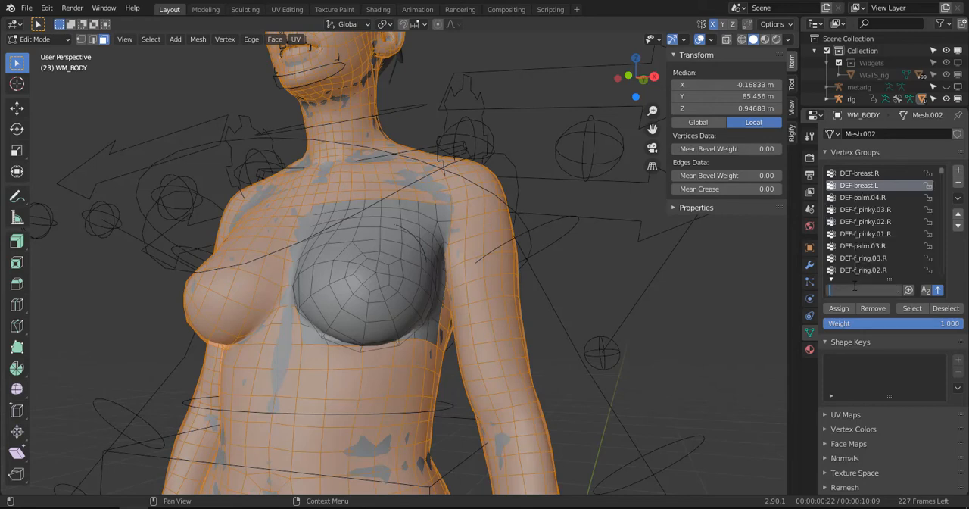
pyautogui.write('bre')
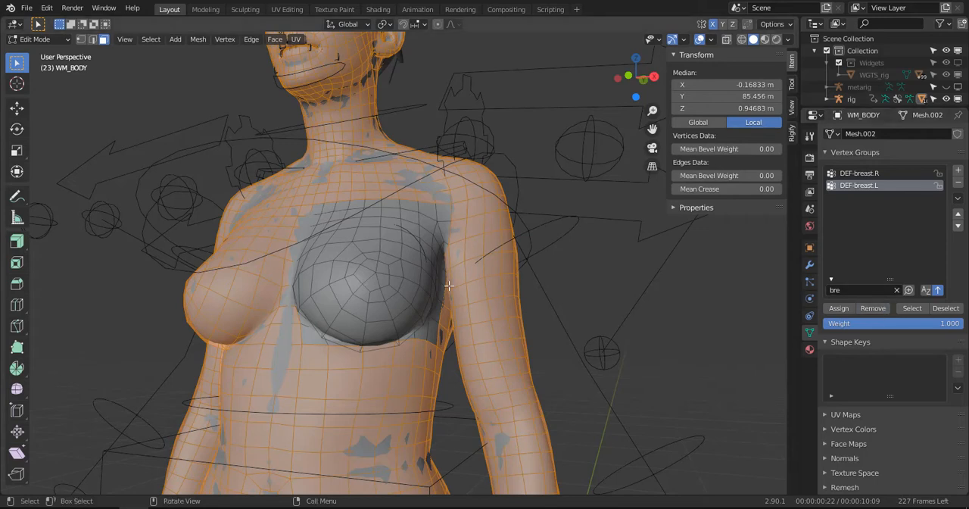
pyautogui.hotkey('ctrl', 'i')
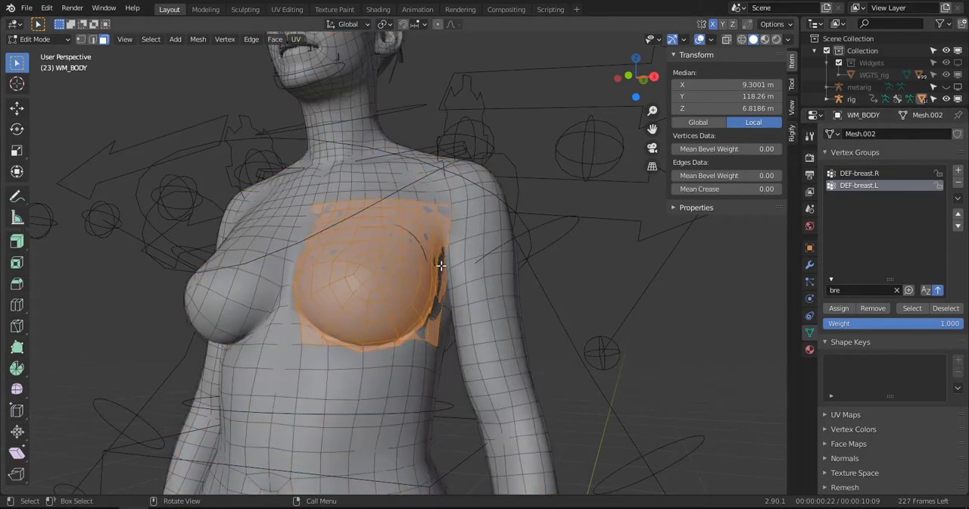
pyautogui.click(874, 308)
# - Assign the selected left breast faces to DEF-breast.L with a weight of 0.7
pyautogui.moveTo(923, 327); pyautogui.dragTo(917, 327)
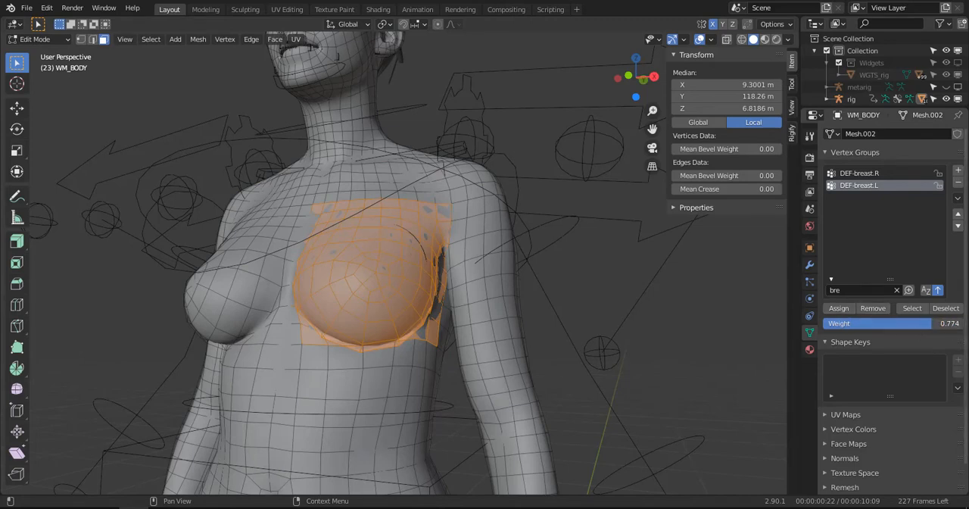
pyautogui.write('.7')
pyautogui.press('Return')
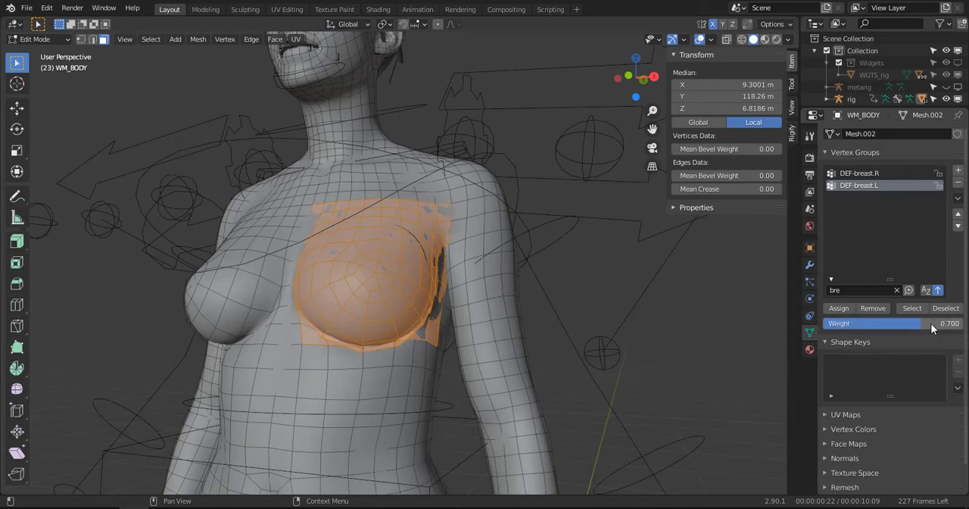
# - Try to mirror the left breast face selection onto the right breast
pyautogui.moveTo(439, 205); pyautogui.dragTo(479, 195, button='middle')
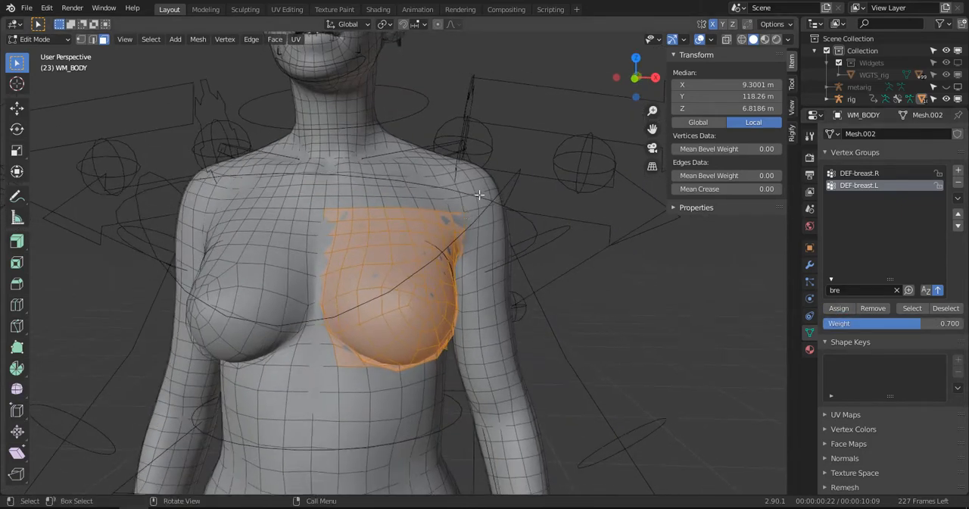
pyautogui.click(153, 40)
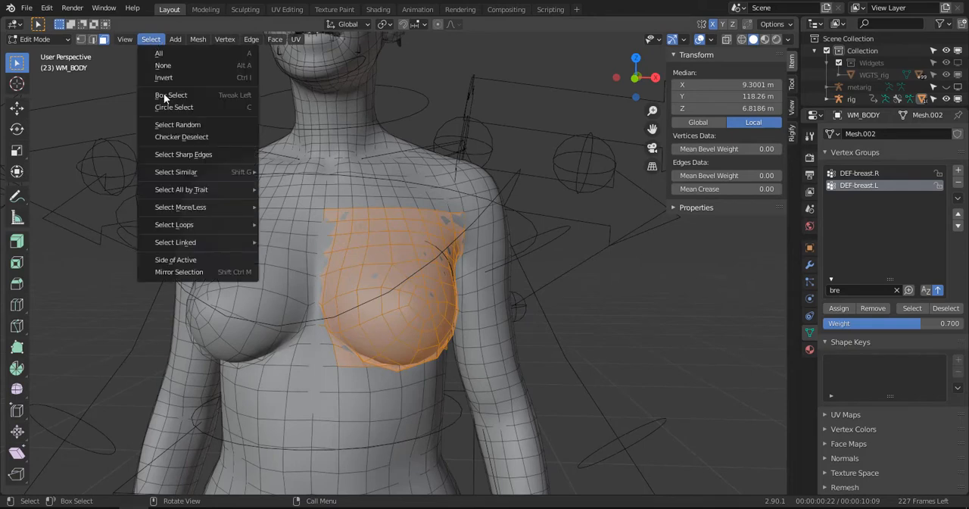
pyautogui.click(198, 273)
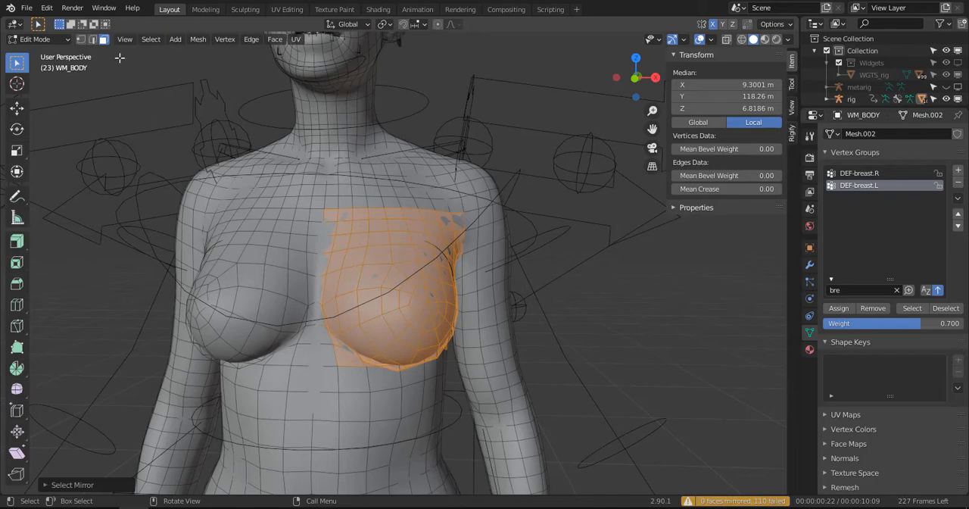
pyautogui.click(148, 39)
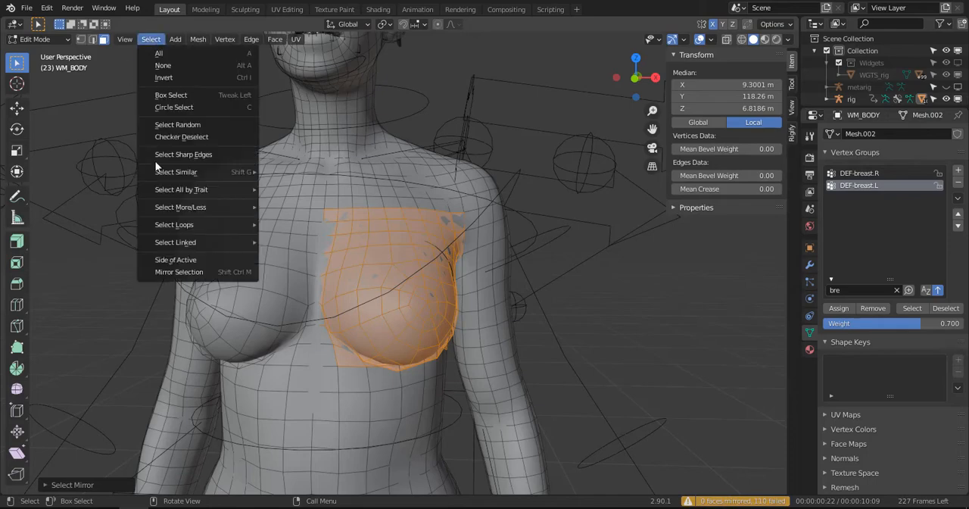
pyautogui.click(177, 266)
pyautogui.moveTo(385, 229); pyautogui.dragTo(514, 243, button='middle')
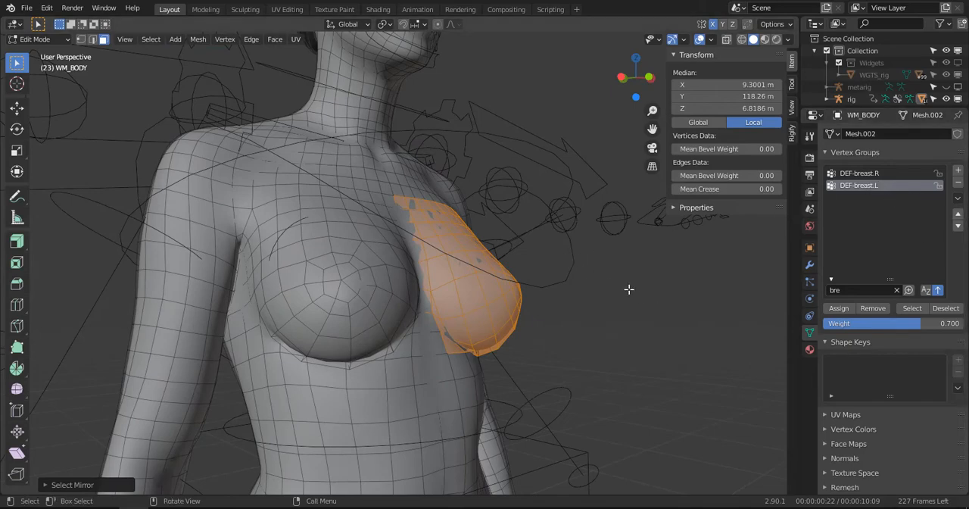
pyautogui.moveTo(630, 289)
pyautogui.mouseDown(button='middle')
pyautogui.moveTo(603, 288)
pyautogui.moveTo(615, 284)
pyautogui.mouseUp(button='middle')
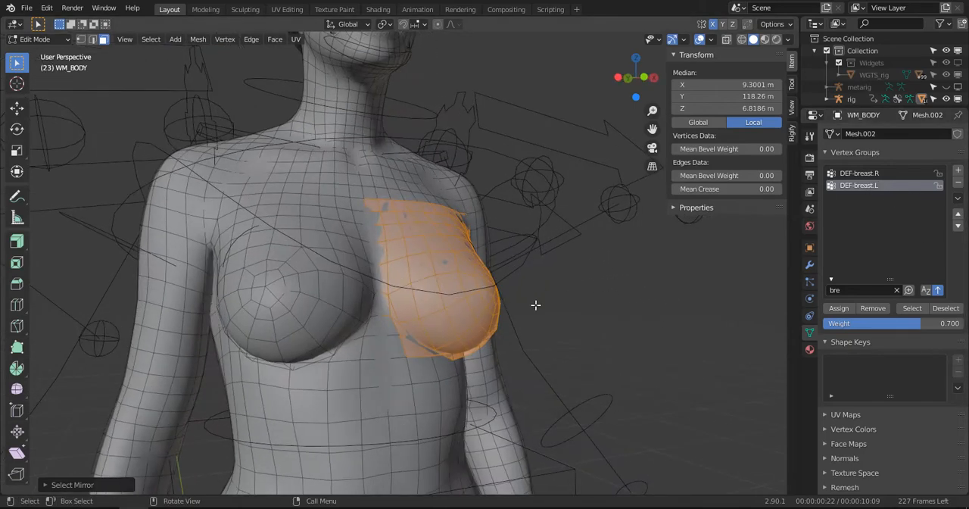
# - Clear the selection, select the faces around the right breast's tip and grow it over the whole breast and the chest above
pyautogui.hotkey('alt', 'a')
pyautogui.press('a')
pyautogui.hotkey('alt', 'a')
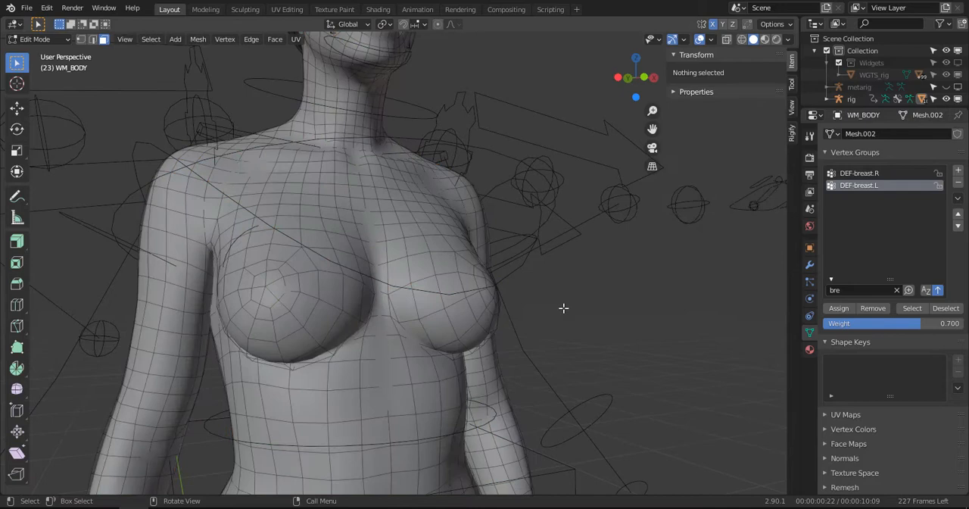
pyautogui.click(256, 290)
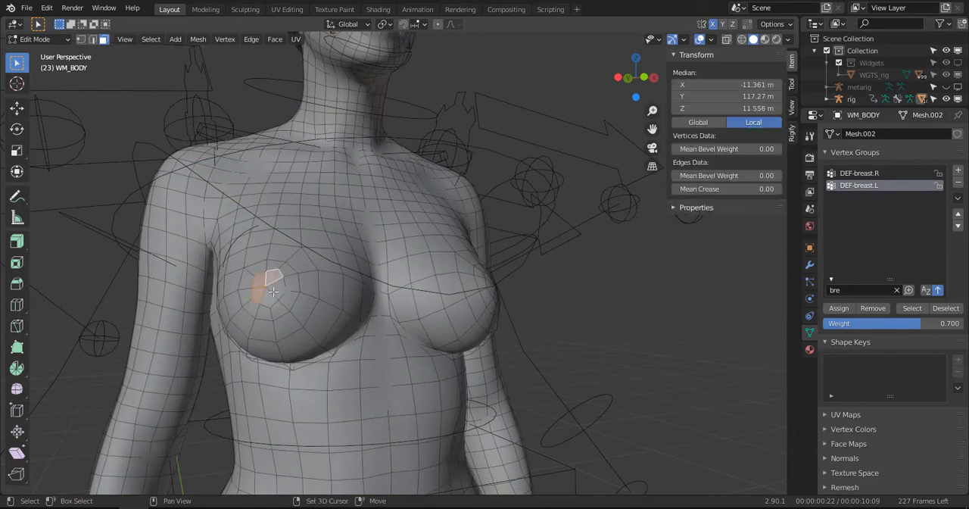
pyautogui.press('ctrl+KP_Add')
pyautogui.press('ctrl+KP_Add')
pyautogui.press('ctrl+KP_Add')
pyautogui.press('ctrl+KP_Add')
pyautogui.press('ctrl+KP_Add')
pyautogui.press('ctrl+KP_Add')
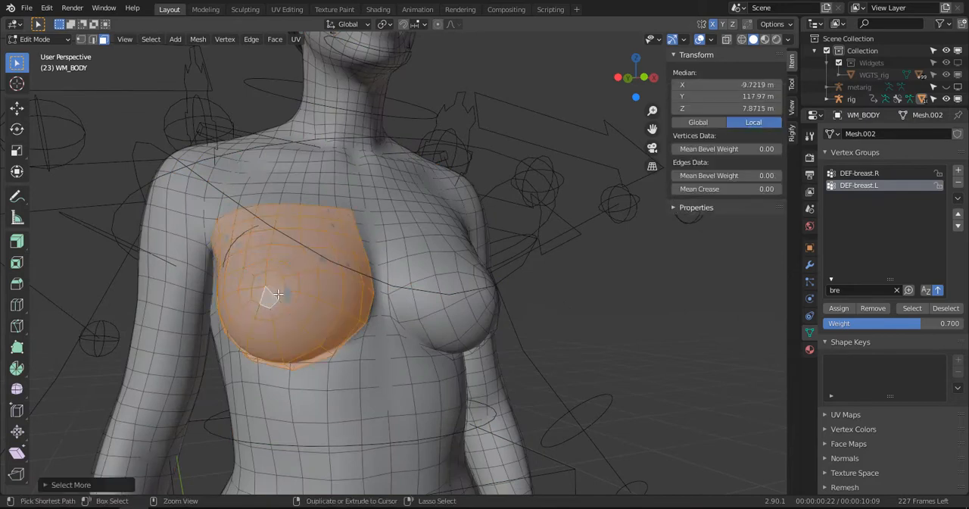
pyautogui.moveTo(287, 294); pyautogui.dragTo(219, 297, button='middle')
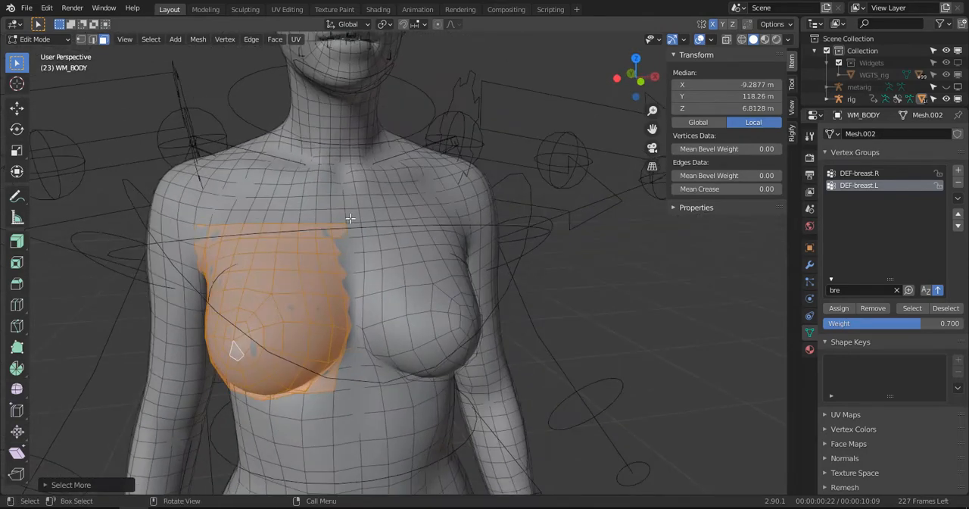
# - Remove all vertices outside the right breast from DEF-breast.R, and invert the selection back to the breast faces
pyautogui.click(868, 173)
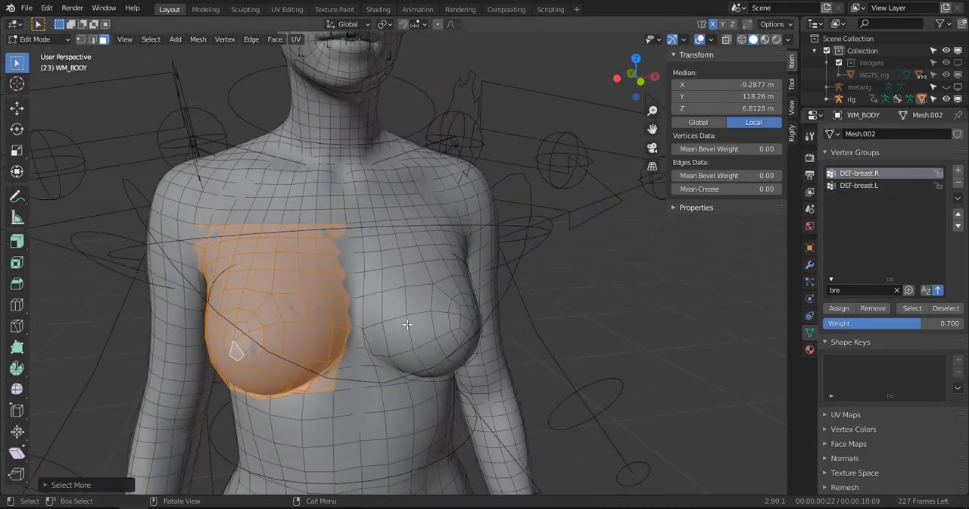
pyautogui.hotkey('ctrl', 'i')
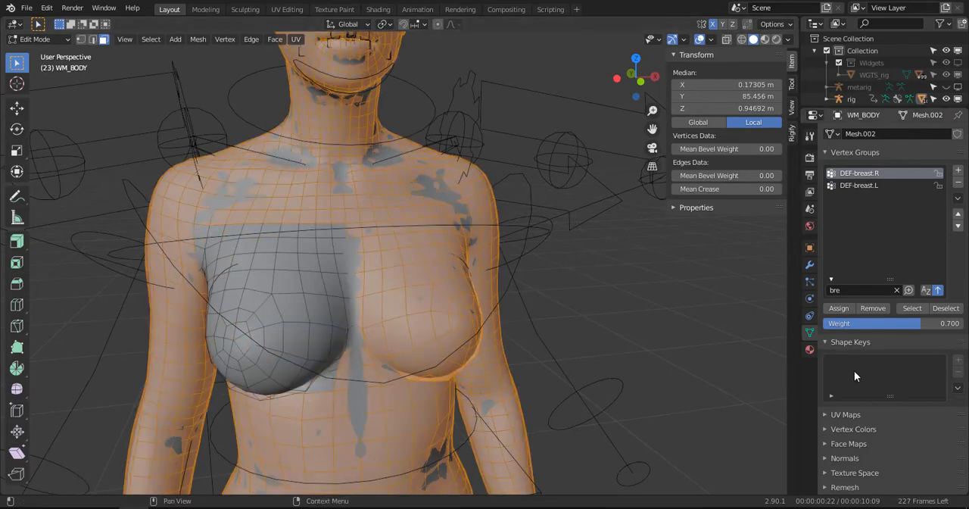
pyautogui.moveTo(899, 323); pyautogui.dragTo(964, 324)
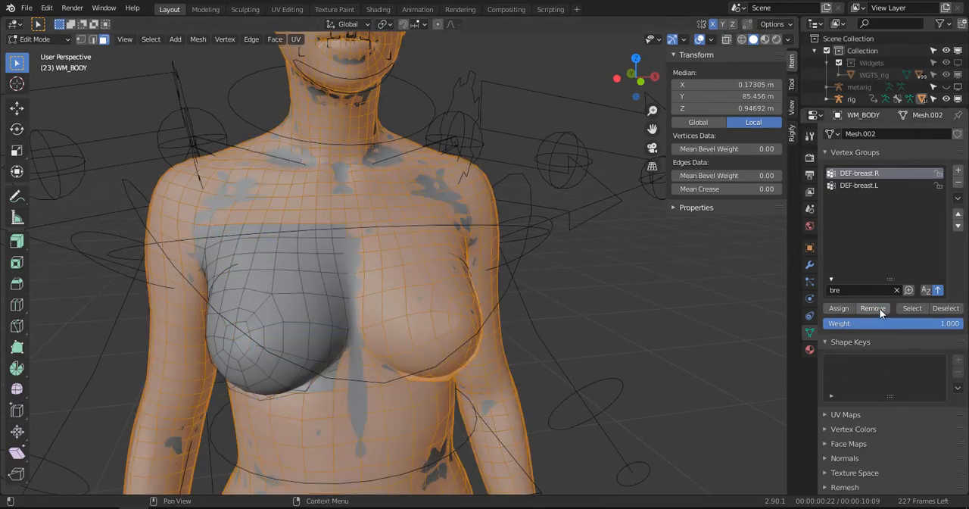
pyautogui.click(881, 312)
pyautogui.hotkey('ctrl', 'i')
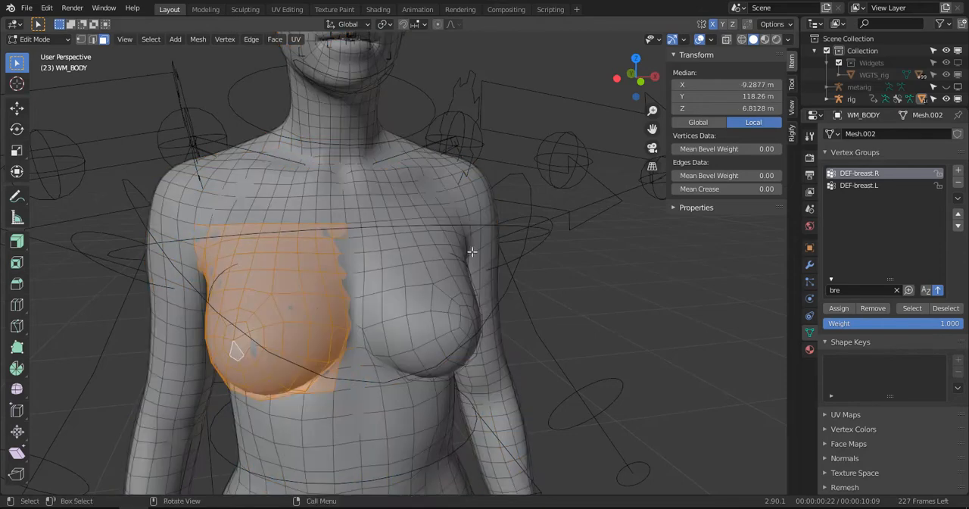
# - Assign the right breast faces to DEF-breast.R with a weight of 0.7 and clear the selection
pyautogui.click(948, 326)
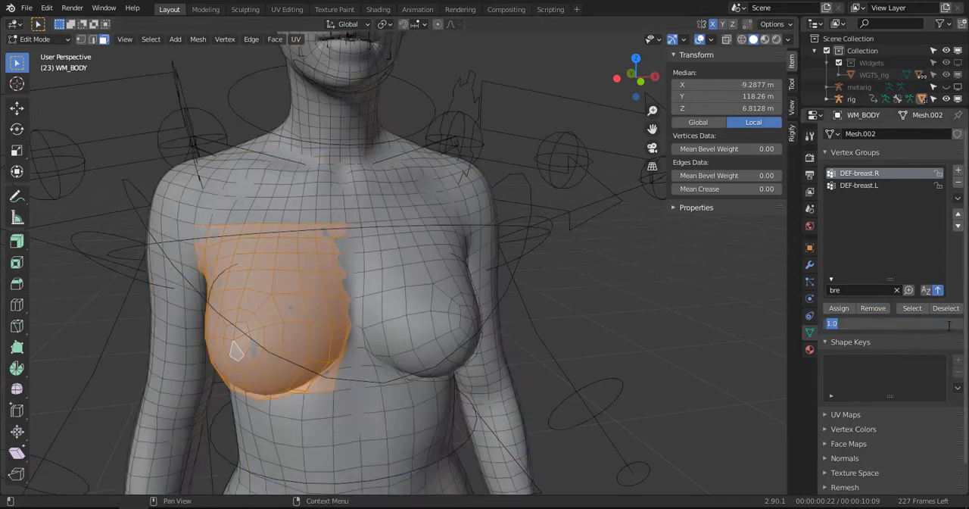
pyautogui.write('0.7')
pyautogui.press('Return')
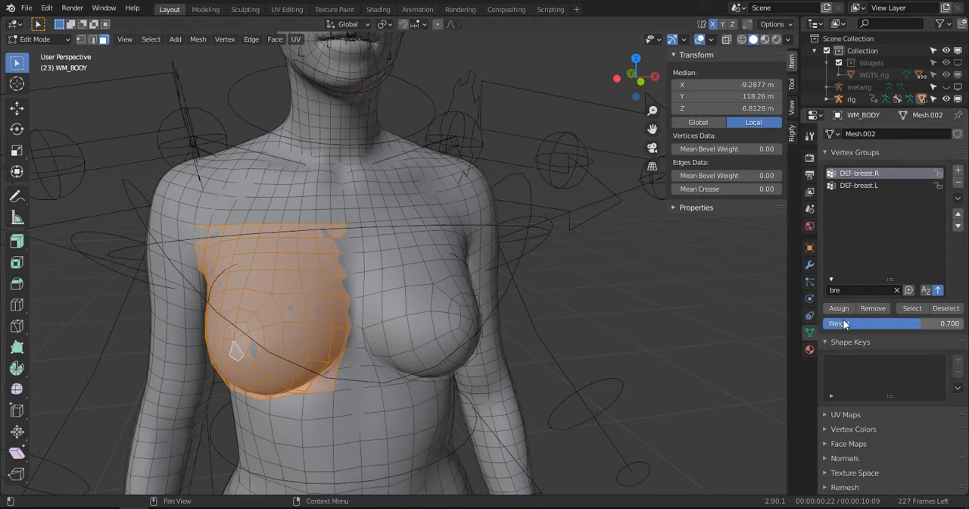
pyautogui.click(631, 300)
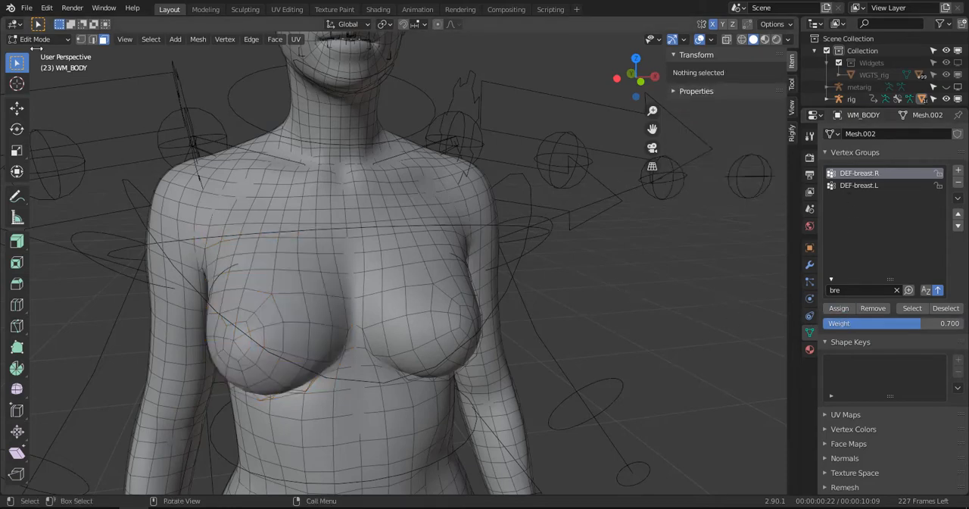
# - Put WM_BODY into Weight Paint mode and inspect the DEF-breast.R weights around the right breast and armpit
pyautogui.click(37, 40)
pyautogui.moveTo(394, 186)
pyautogui.mouseDown(button='middle')
pyautogui.moveTo(462, 220)
pyautogui.moveTo(551, 223)
pyautogui.mouseUp(button='middle')
pyautogui.scroll(-2, 424, 230)
pyautogui.moveTo(424, 229)
pyautogui.mouseDown(button='middle')
pyautogui.moveTo(416, 227)
pyautogui.moveTo(567, 221)
pyautogui.moveTo(432, 214)
pyautogui.moveTo(424, 223)
pyautogui.mouseUp(button='middle')
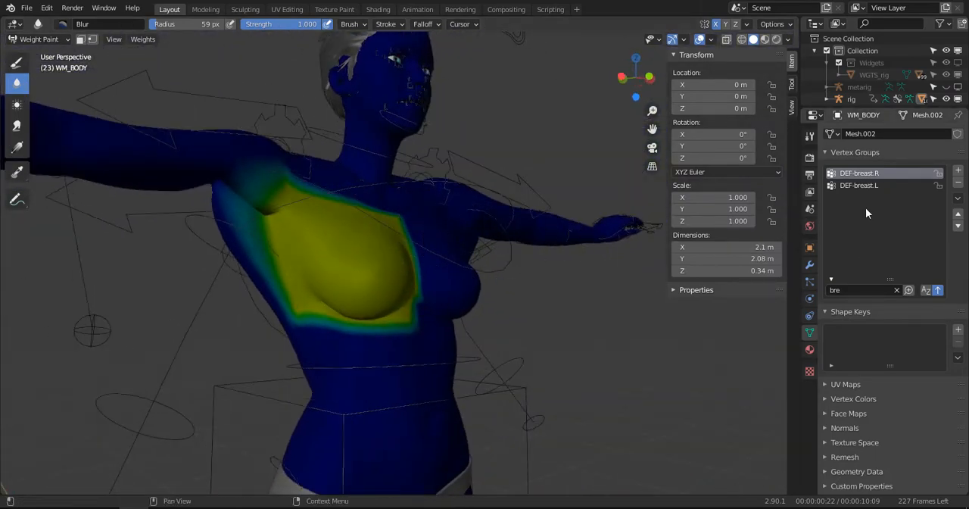
# - Make DEF-breast.L the active vertex group and blur its weight edges around the left armpit, under the breast and along the inner chest
pyautogui.click(870, 187)
pyautogui.moveTo(321, 186)
pyautogui.mouseDown(button='middle')
pyautogui.moveTo(424, 189)
pyautogui.moveTo(320, 186)
pyautogui.mouseUp(button='middle')
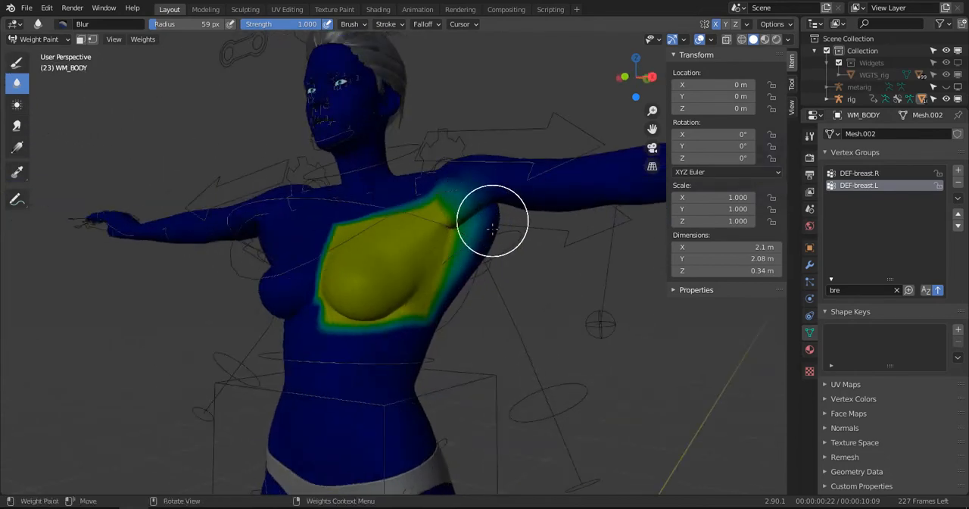
pyautogui.moveTo(496, 220)
pyautogui.mouseDown(button='middle')
pyautogui.moveTo(468, 185)
pyautogui.moveTo(455, 219)
pyautogui.mouseUp(button='middle')
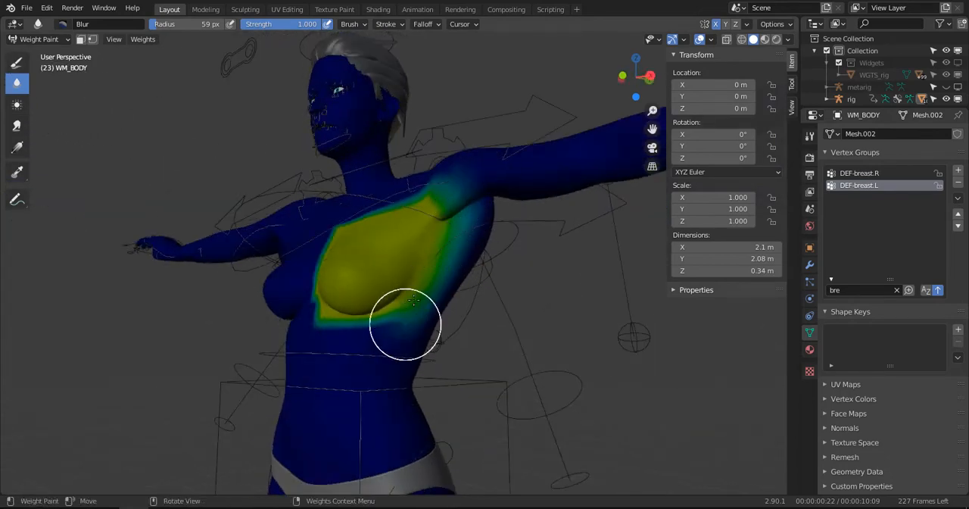
pyautogui.moveTo(316, 322); pyautogui.dragTo(357, 249, button='middle')
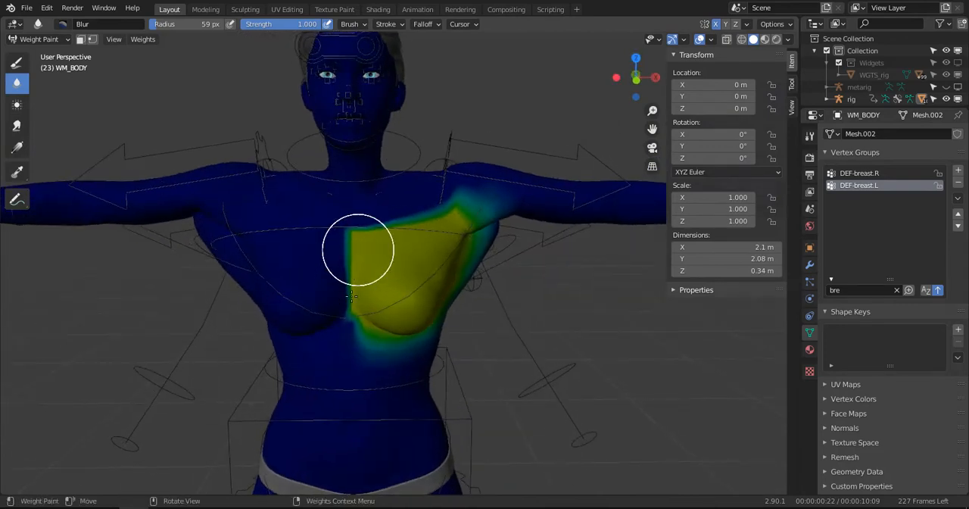
# - Try to erase the DEF-breast.L weights along the middle of the chest with the Draw brush at weight 0, and undo the strokes
pyautogui.click(11, 64)
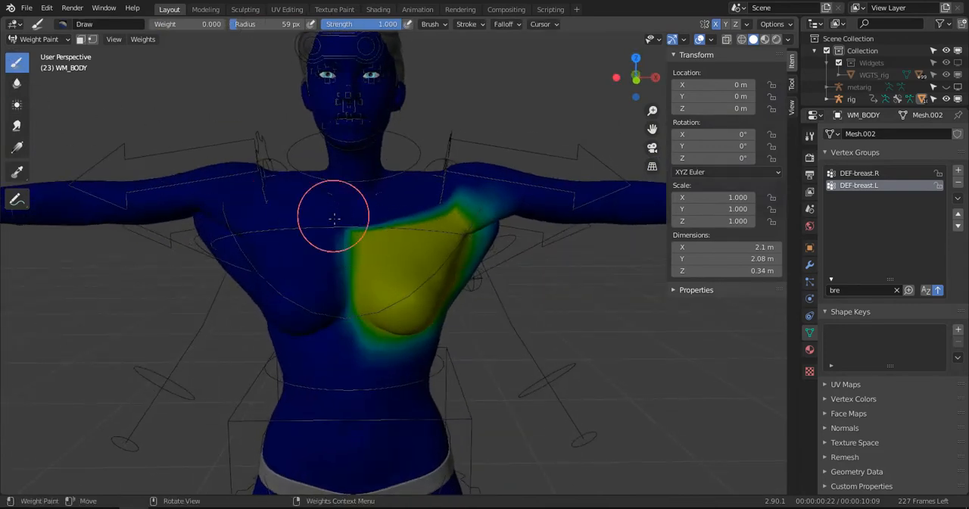
pyautogui.moveTo(354, 214)
pyautogui.mouseDown()
pyautogui.moveTo(335, 271)
pyautogui.moveTo(341, 330)
pyautogui.mouseUp()
pyautogui.press('f')
pyautogui.click(340, 265)
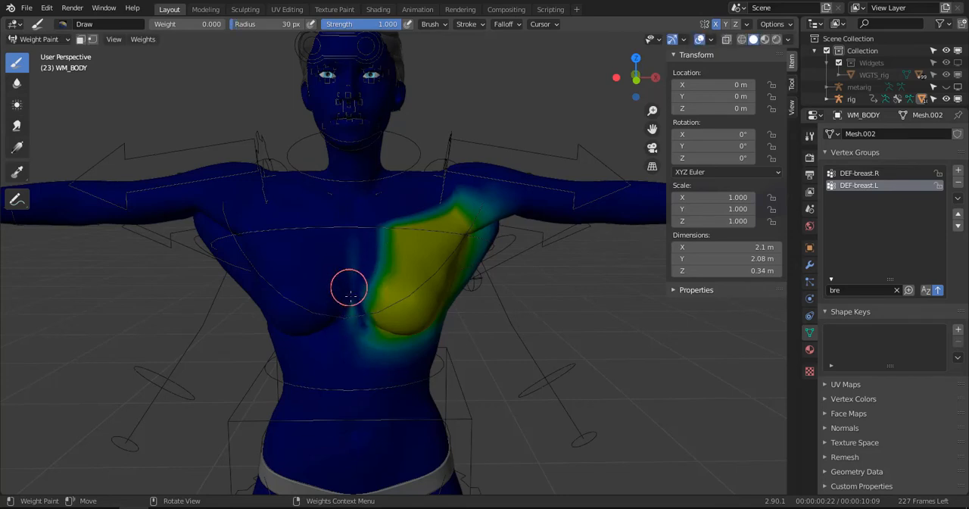
pyautogui.moveTo(356, 235); pyautogui.dragTo(375, 346)
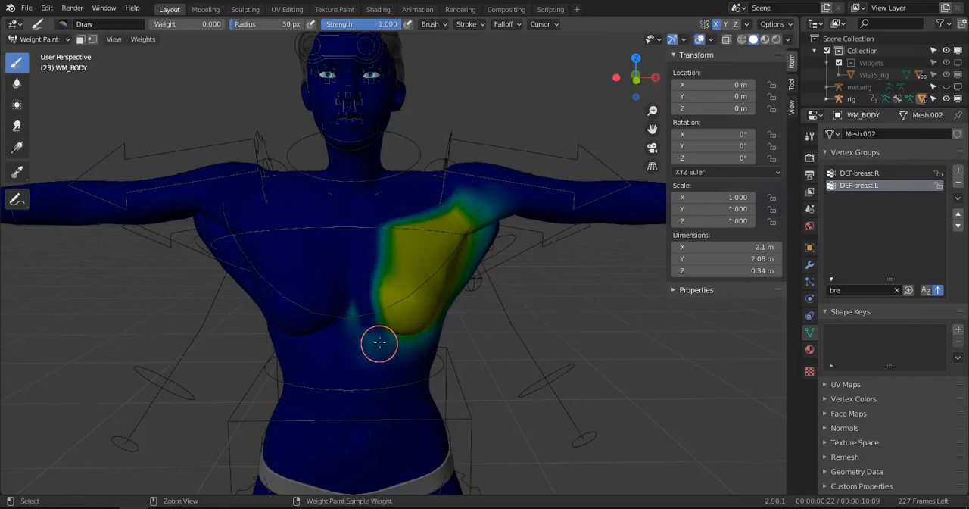
pyautogui.hotkey('ctrl', 'z')
pyautogui.hotkey('ctrl', 'z')
pyautogui.hotkey('ctrl', 'z')
pyautogui.hotkey('ctrl', 'z')
pyautogui.hotkey('ctrl', 'z')
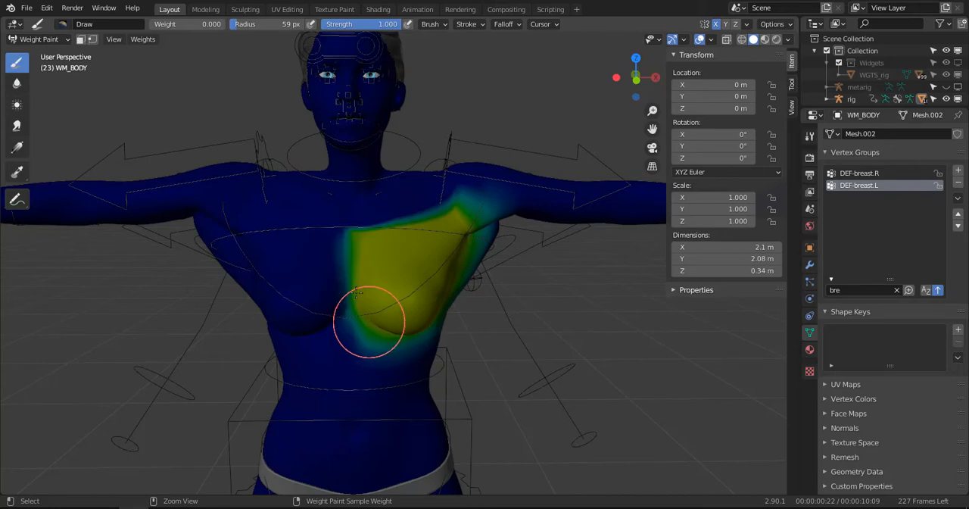
pyautogui.scroll(2, 338, 224)
pyautogui.moveTo(315, 198)
pyautogui.mouseDown()
pyautogui.moveTo(328, 220)
pyautogui.moveTo(303, 297)
pyautogui.mouseUp()
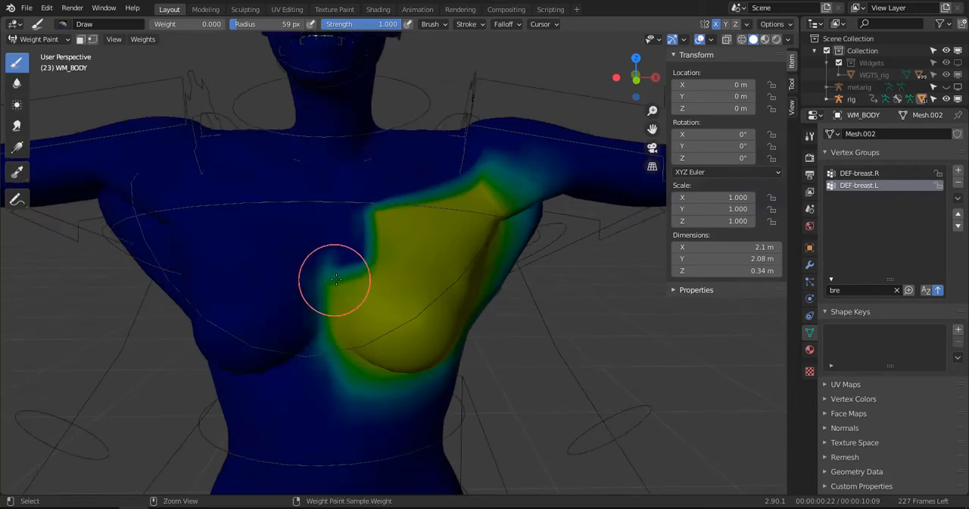
pyautogui.hotkey('ctrl', 'z')
pyautogui.hotkey('ctrl', 'z')
# - Erase the DEF-breast.L weights spilling over beneath the left breast and along the ribs using the Draw brush at weight 0 and strength 1
pyautogui.moveTo(335, 280); pyautogui.dragTo(294, 382, button='middle')
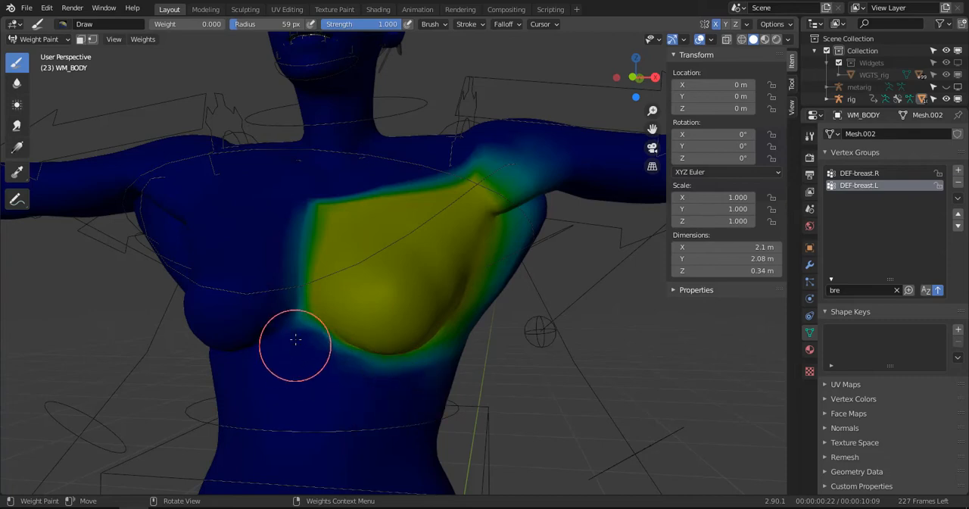
pyautogui.moveTo(292, 326); pyautogui.dragTo(364, 362, button='middle')
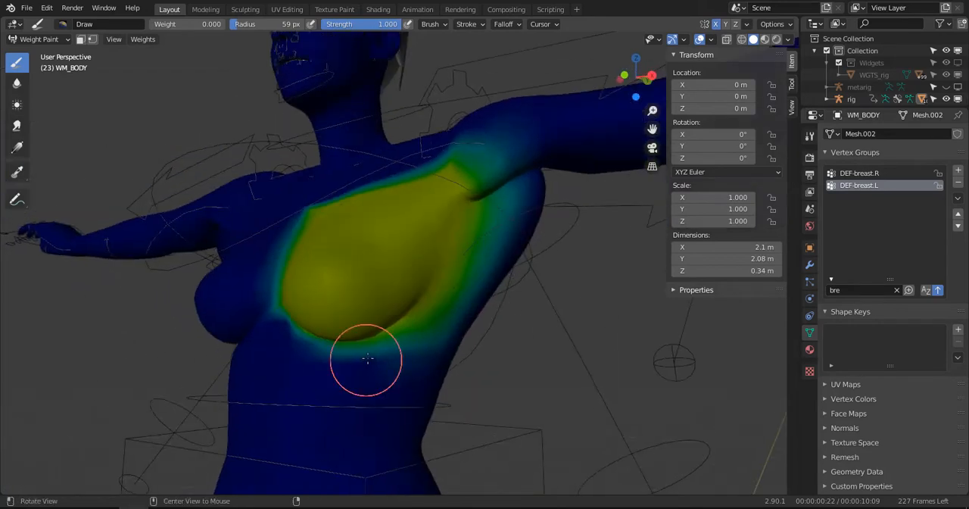
pyautogui.moveTo(407, 402)
pyautogui.mouseDown(button='middle')
pyautogui.moveTo(422, 353)
pyautogui.moveTo(448, 330)
pyautogui.mouseUp(button='middle')
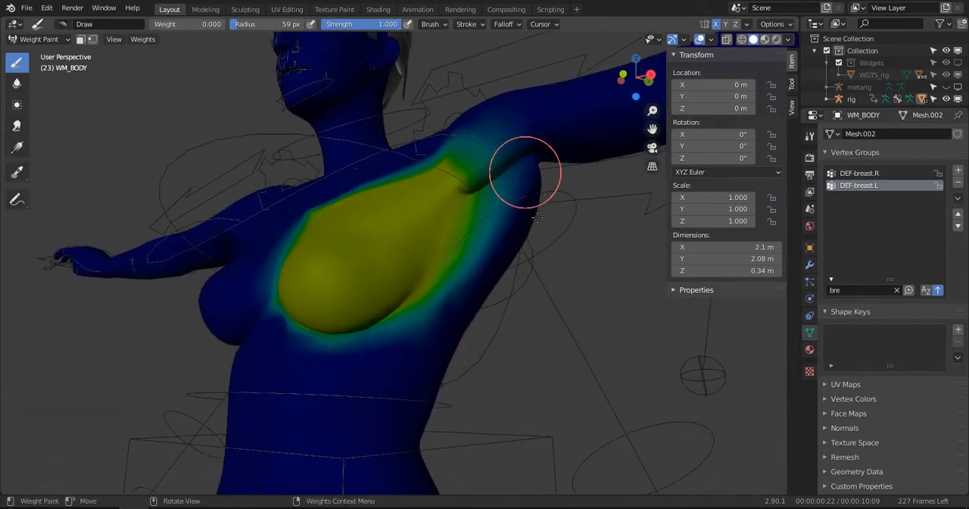
pyautogui.moveTo(536, 218); pyautogui.dragTo(558, 253, button='middle')
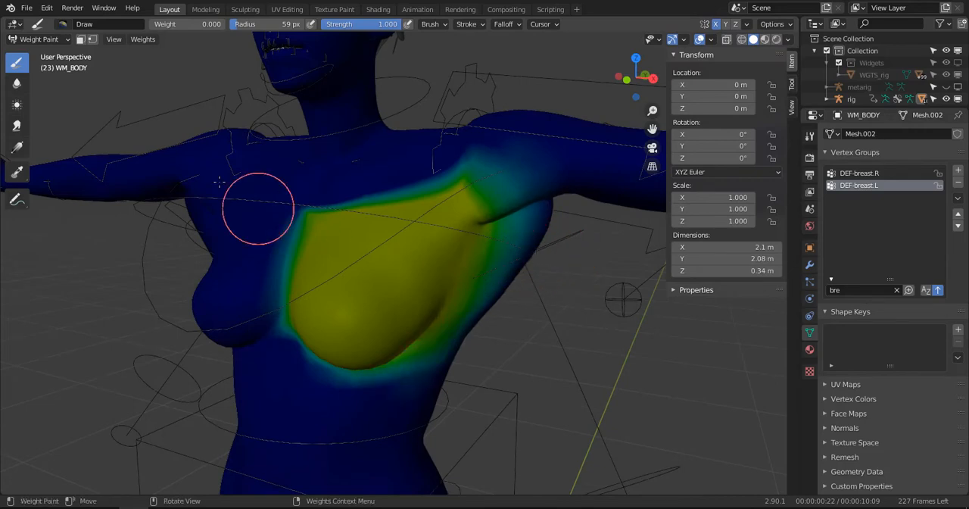
# - Blur the DEF-breast.L weights under the left breast, around its outer side and along the upper chest edge at full strength
pyautogui.click(18, 83)
pyautogui.moveTo(310, 347); pyautogui.dragTo(400, 331)
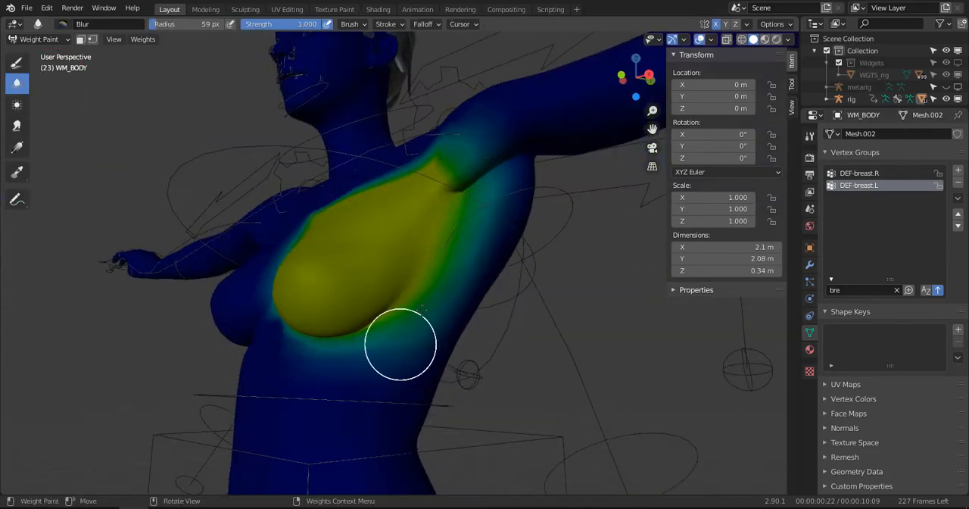
pyautogui.moveTo(399, 342)
pyautogui.mouseDown(button='middle')
pyautogui.moveTo(455, 348)
pyautogui.moveTo(418, 364)
pyautogui.mouseUp(button='middle')
pyautogui.moveTo(418, 363)
pyautogui.mouseDown()
pyautogui.moveTo(383, 340)
pyautogui.moveTo(346, 201)
pyautogui.moveTo(357, 255)
pyautogui.moveTo(463, 183)
pyautogui.moveTo(355, 212)
pyautogui.moveTo(457, 237)
pyautogui.mouseUp()
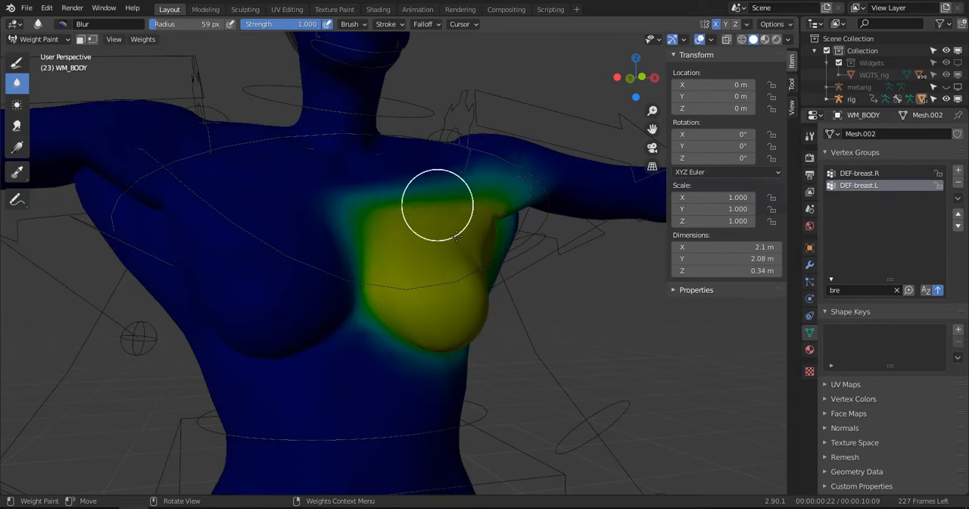
pyautogui.moveTo(386, 265); pyautogui.dragTo(465, 225)
# - Fade the DEF-breast.L weights on the upper chest and toward the left shoulder with the Draw brush at weight 0 and strength 0.467
pyautogui.click(18, 70)
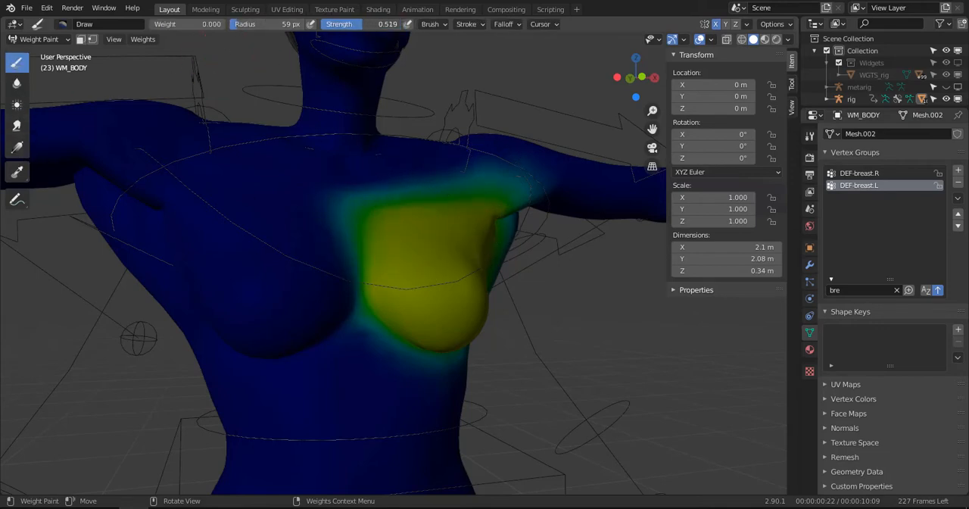
pyautogui.moveTo(439, 99); pyautogui.dragTo(393, 250, button='middle')
pyautogui.moveTo(394, 250)
pyautogui.mouseDown()
pyautogui.moveTo(427, 238)
pyautogui.moveTo(409, 229)
pyautogui.moveTo(495, 210)
pyautogui.moveTo(366, 214)
pyautogui.moveTo(529, 180)
pyautogui.mouseUp()
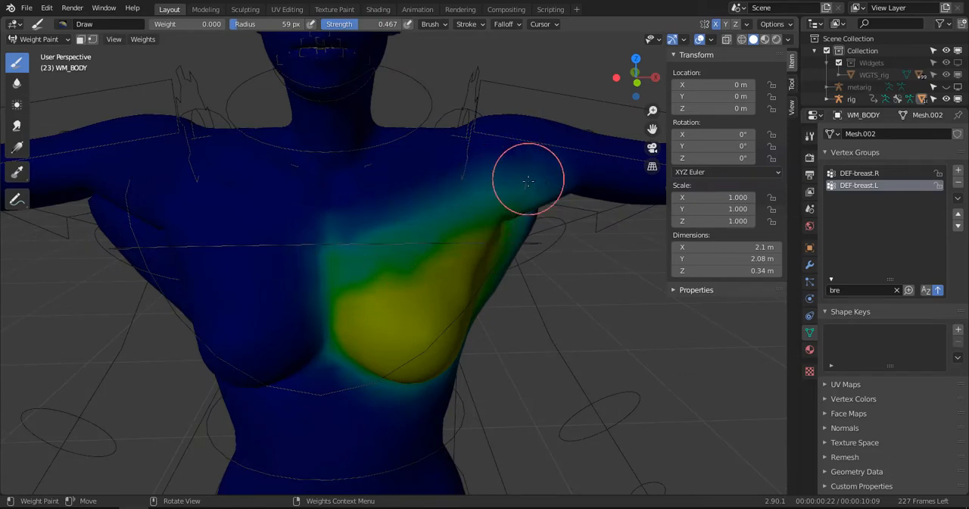
pyautogui.moveTo(495, 206)
pyautogui.mouseDown()
pyautogui.moveTo(386, 224)
pyautogui.moveTo(426, 188)
pyautogui.mouseUp()
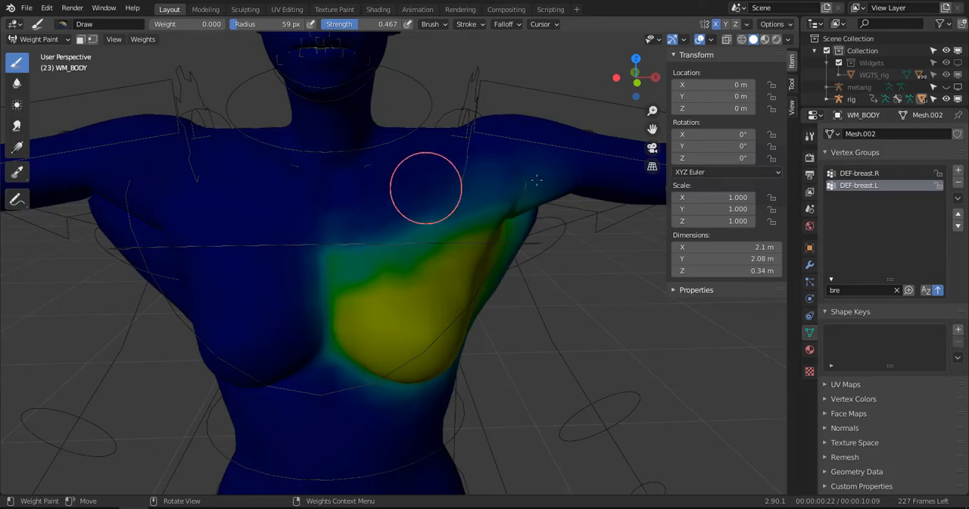
# - Blur the faded upper edge of the DEF-breast.L weights from the inner chest across to the left shoulder
pyautogui.click(17, 84)
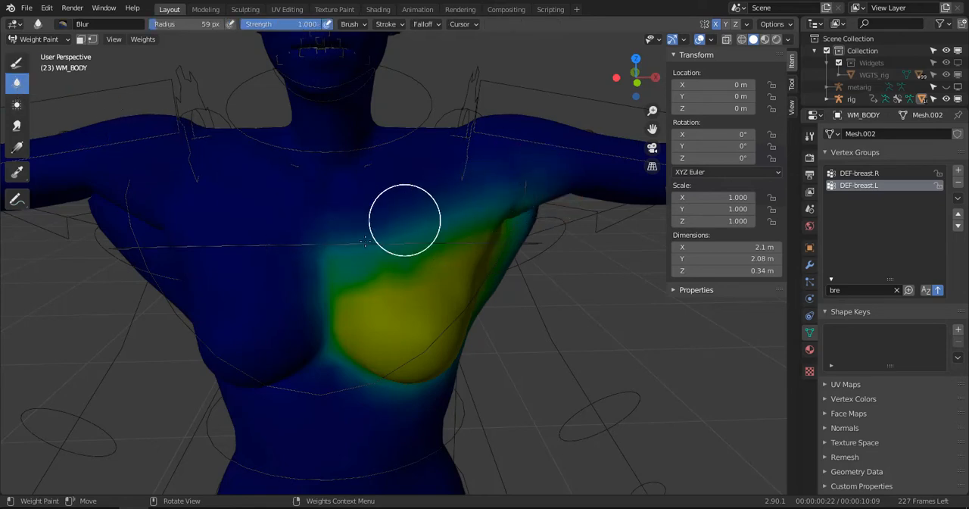
pyautogui.moveTo(345, 271); pyautogui.dragTo(468, 221)
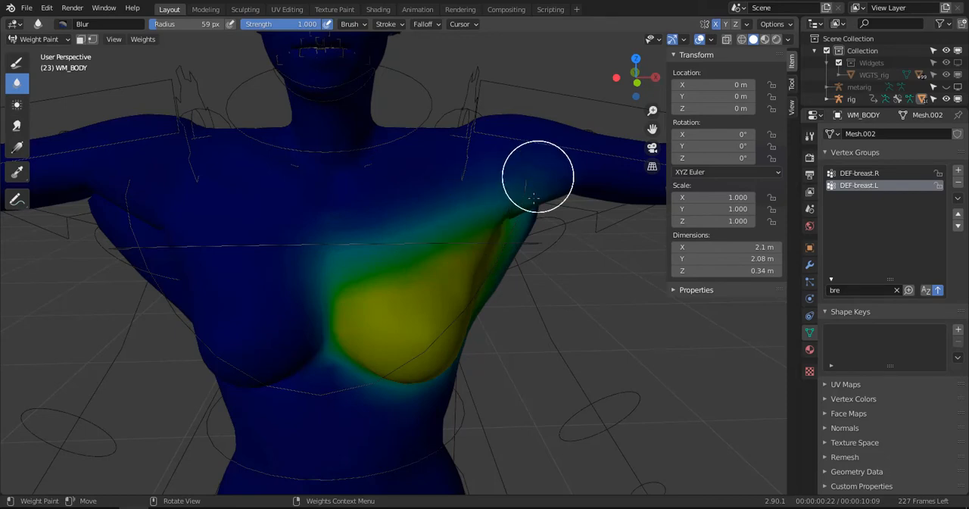
pyautogui.moveTo(534, 198); pyautogui.dragTo(481, 206, button='middle')
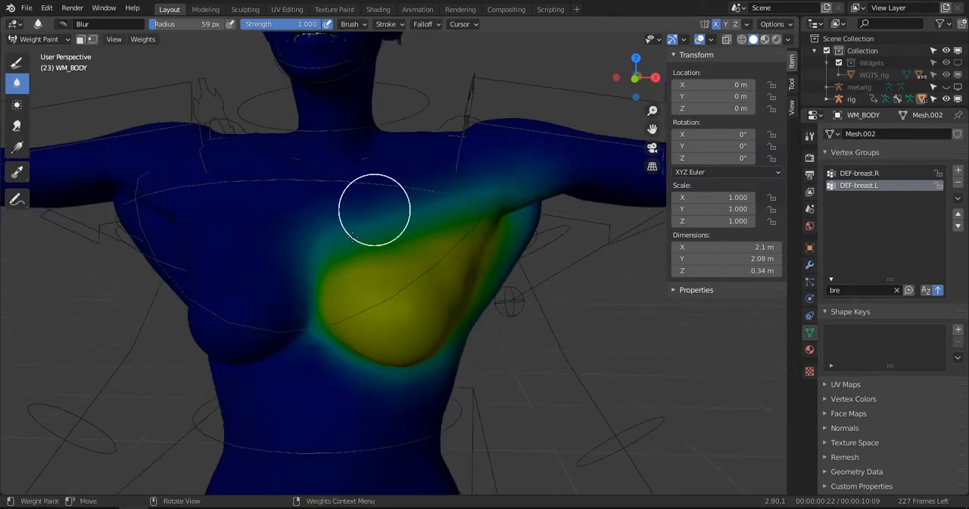
pyautogui.moveTo(335, 281)
pyautogui.mouseDown(button='middle')
pyautogui.moveTo(401, 250)
pyautogui.moveTo(474, 188)
pyautogui.mouseUp(button='middle')
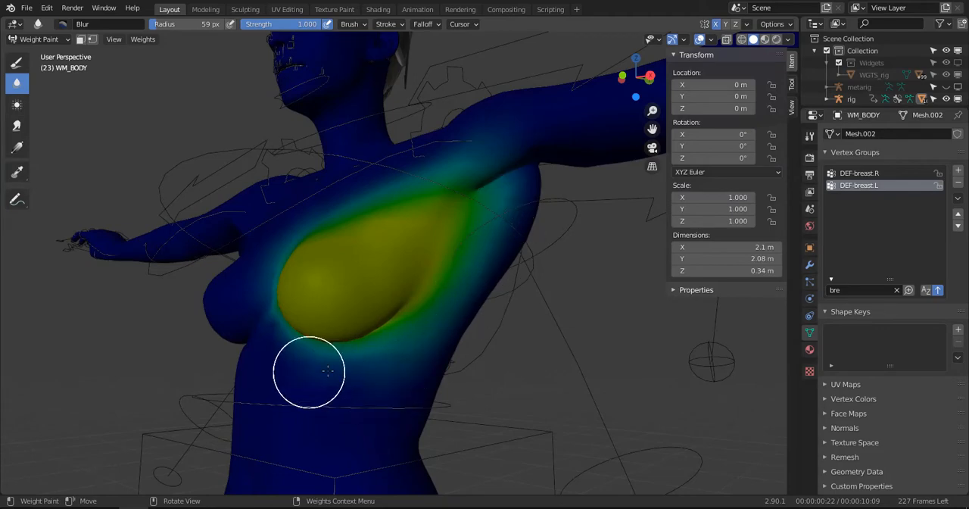
# - Smooth the remaining DEF-breast.L weight edges beneath the left breast, along the inner chest and around the armpit with the Blur brush
pyautogui.moveTo(372, 381); pyautogui.dragTo(377, 391, button='middle')
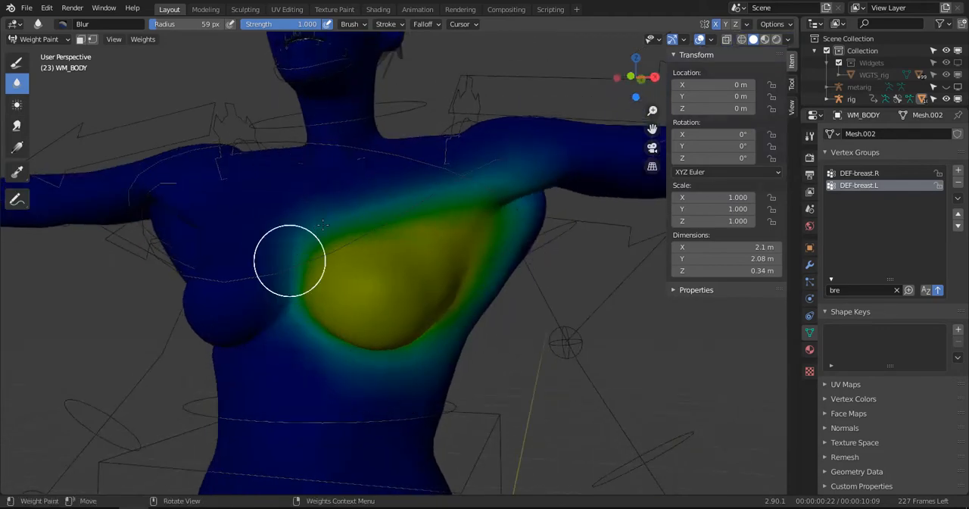
pyautogui.moveTo(322, 224); pyautogui.dragTo(289, 301, button='middle')
pyautogui.scroll(2, 303, 263)
pyautogui.moveTo(336, 265)
pyautogui.mouseDown(button='middle')
pyautogui.moveTo(351, 274)
pyautogui.moveTo(409, 241)
pyautogui.moveTo(490, 225)
pyautogui.moveTo(437, 210)
pyautogui.mouseUp(button='middle')
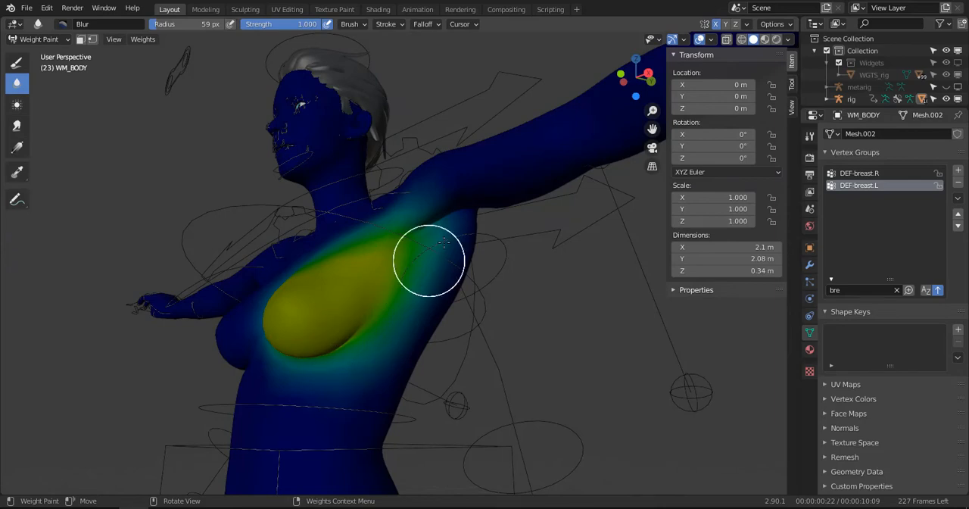
pyautogui.moveTo(444, 243); pyautogui.dragTo(390, 266, button='middle')
pyautogui.moveTo(398, 222); pyautogui.dragTo(394, 247, button='middle')
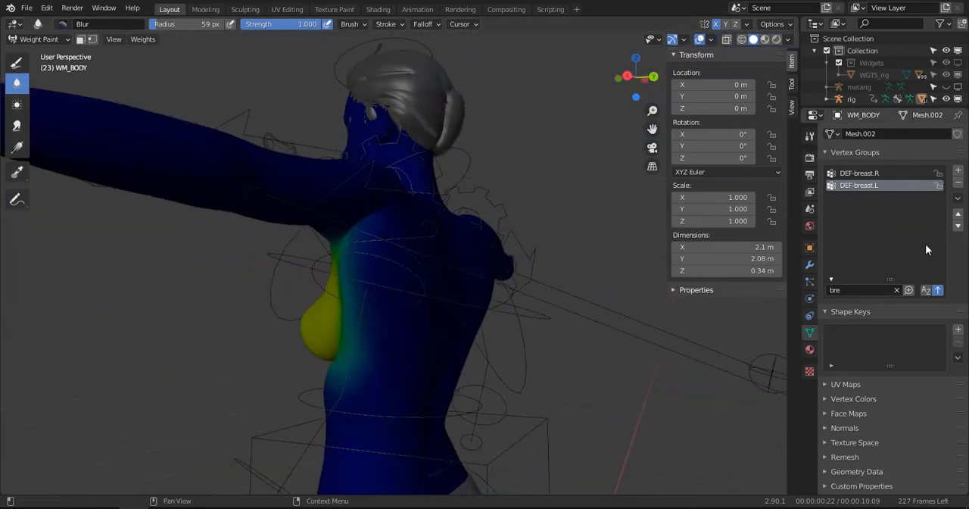
# - Filter the vertex groups by "arm", activate DEF-upper_arm.L.001 and examine its weights around the left shoulder and armpit with the Draw brush ready
pyautogui.click(897, 289)
pyautogui.click(871, 291)
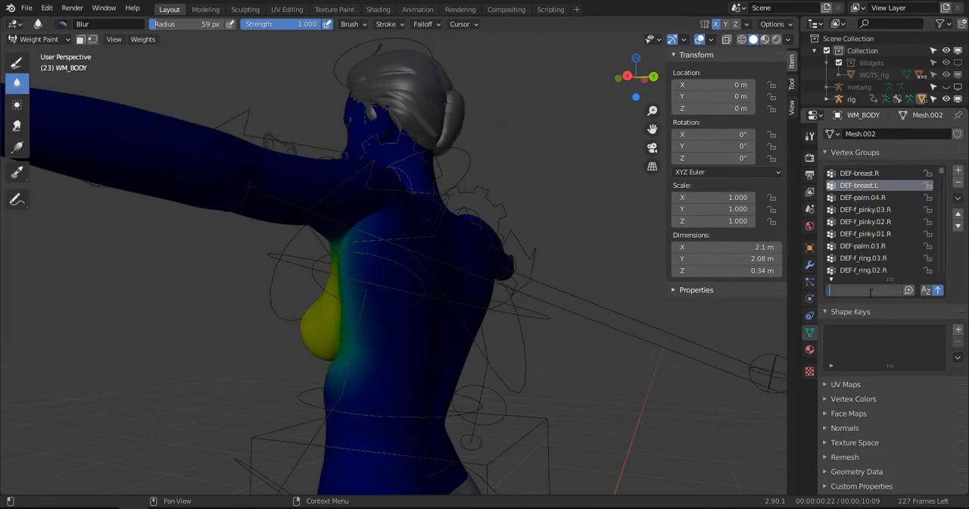
pyautogui.write('arm')
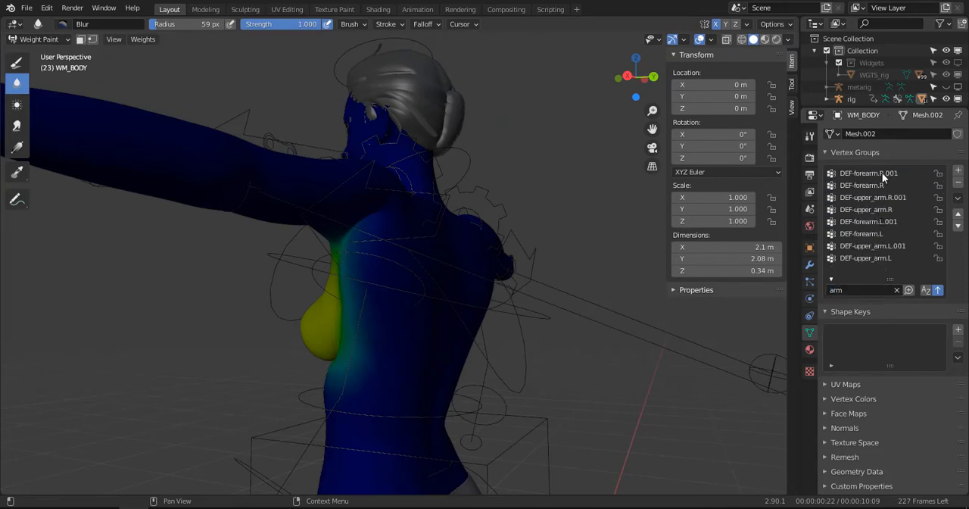
pyautogui.click(861, 247)
pyautogui.moveTo(417, 304)
pyautogui.mouseDown(button='middle')
pyautogui.moveTo(429, 299)
pyautogui.moveTo(508, 318)
pyautogui.moveTo(466, 262)
pyautogui.moveTo(413, 237)
pyautogui.mouseUp(button='middle')
pyautogui.click(17, 62)
pyautogui.scroll(3, 487, 234)
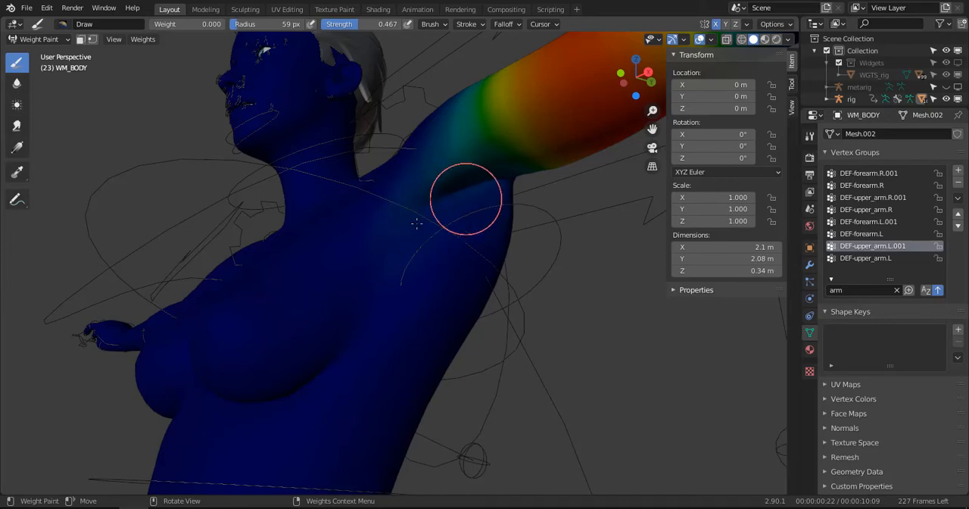
pyautogui.moveTo(462, 261); pyautogui.dragTo(569, 310, button='middle')
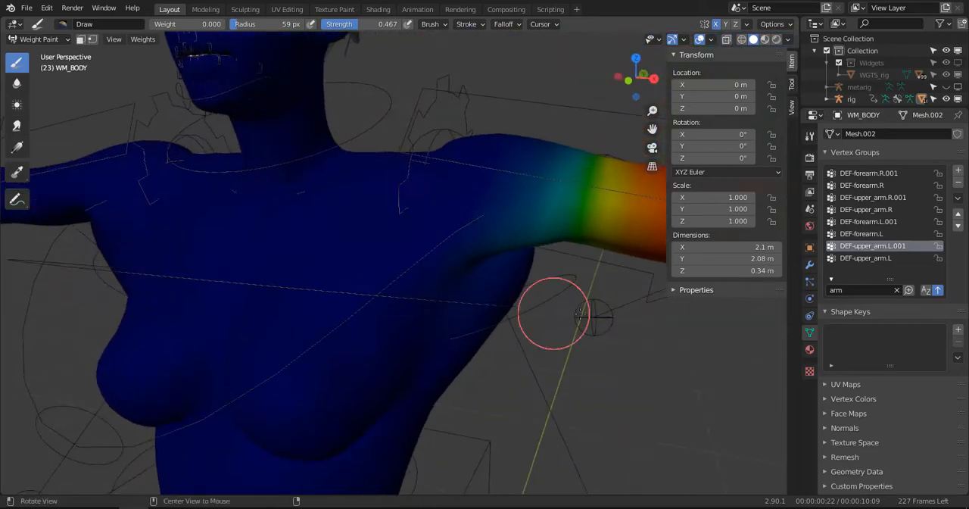
# - Filter the vertex groups by "sho" and make DEF-shoulder.L the active group, framing the upper chest
pyautogui.click(898, 290)
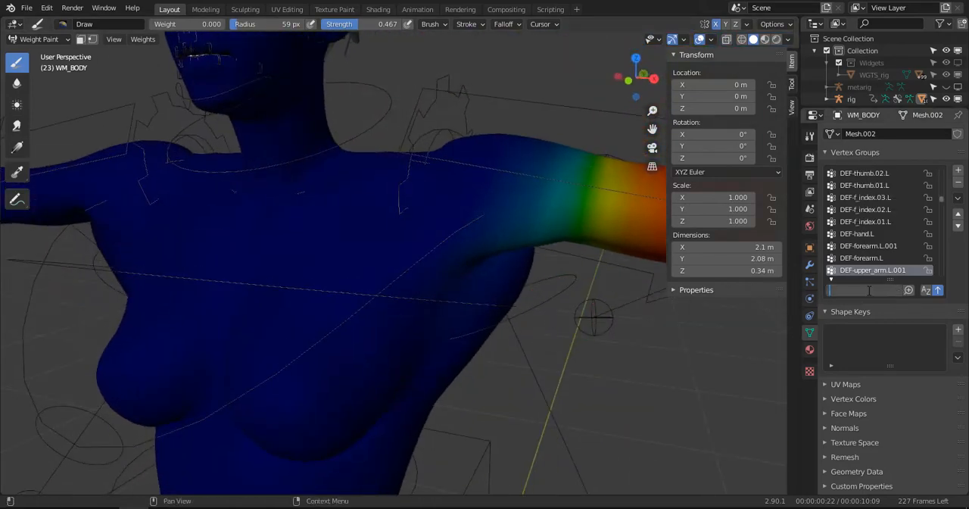
pyautogui.write('sho')
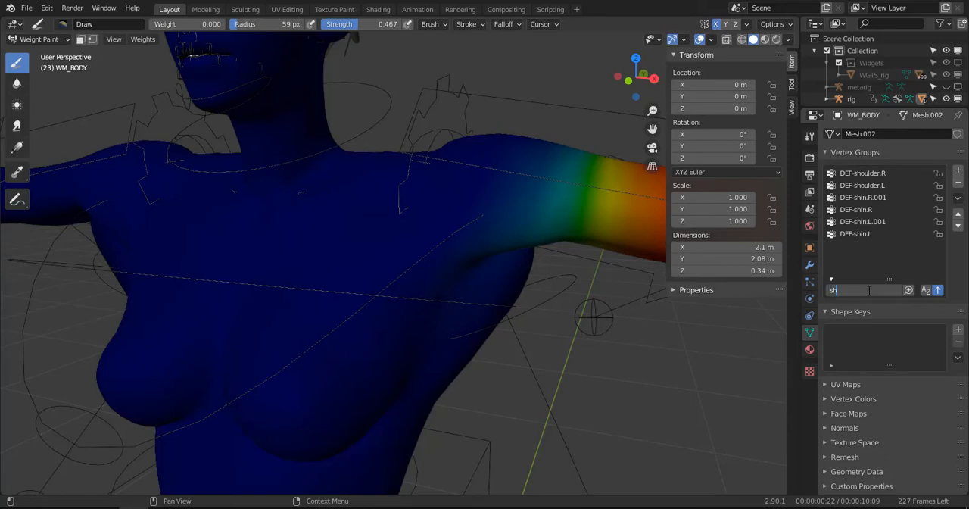
pyautogui.click(863, 186)
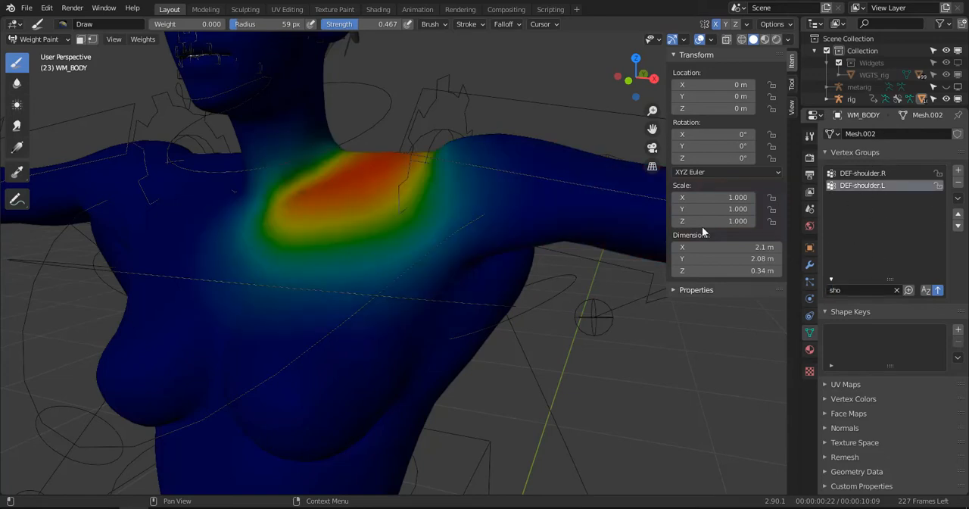
pyautogui.moveTo(465, 300); pyautogui.dragTo(250, 151, button='middle')
# - Erase the DEF-shoulder.L weights across the middle of the chest and above the left breast using the Draw brush at weight 0, strength 0.467
pyautogui.moveTo(237, 187)
pyautogui.mouseDown()
pyautogui.moveTo(340, 134)
pyautogui.moveTo(238, 195)
pyautogui.moveTo(222, 255)
pyautogui.moveTo(240, 253)
pyautogui.moveTo(213, 292)
pyautogui.mouseUp()
pyautogui.hotkey('ctrl', 'z')
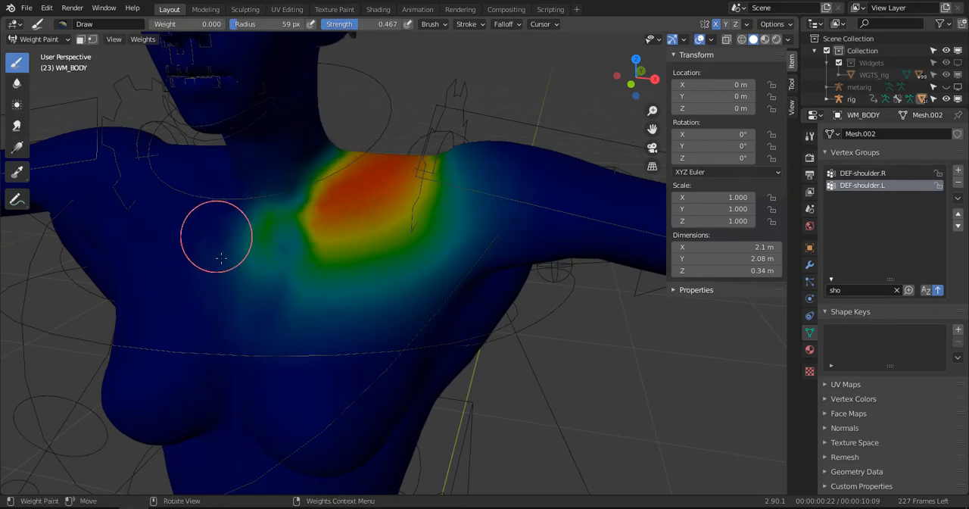
pyautogui.moveTo(218, 237)
pyautogui.mouseDown()
pyautogui.moveTo(231, 255)
pyautogui.moveTo(244, 210)
pyautogui.moveTo(259, 223)
pyautogui.moveTo(275, 208)
pyautogui.moveTo(239, 298)
pyautogui.moveTo(266, 332)
pyautogui.mouseUp()
pyautogui.moveTo(235, 241)
pyautogui.mouseDown()
pyautogui.moveTo(243, 209)
pyautogui.moveTo(245, 236)
pyautogui.moveTo(245, 200)
pyautogui.mouseUp()
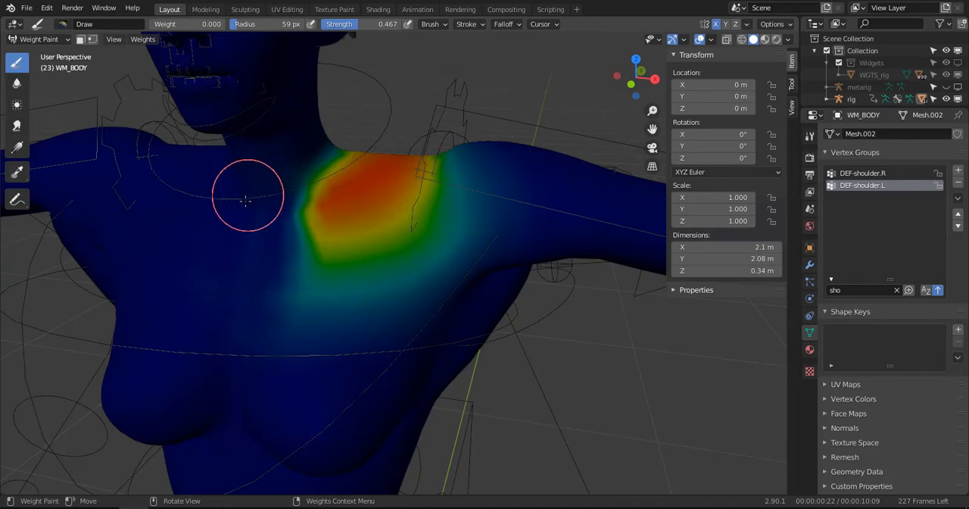
pyautogui.moveTo(214, 333); pyautogui.dragTo(290, 247, button='middle')
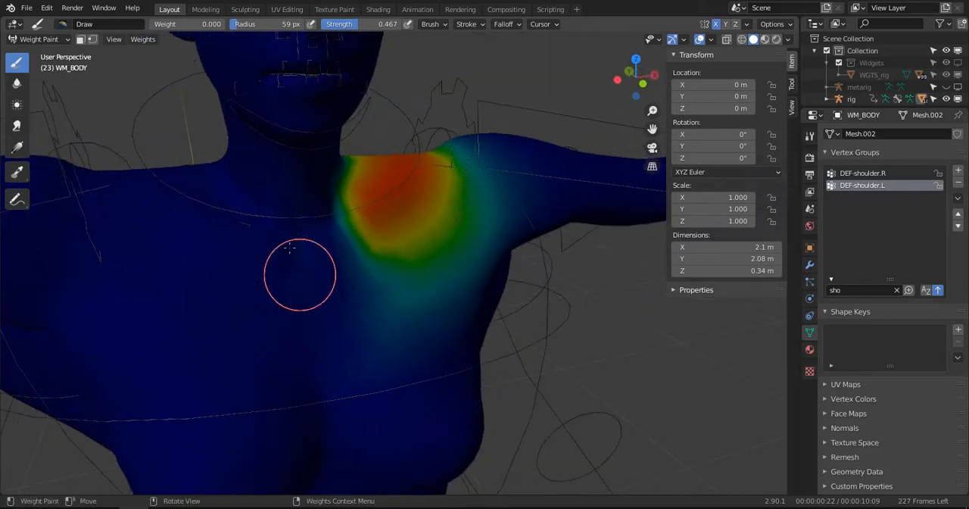
pyautogui.moveTo(326, 341); pyautogui.dragTo(318, 340, button='middle')
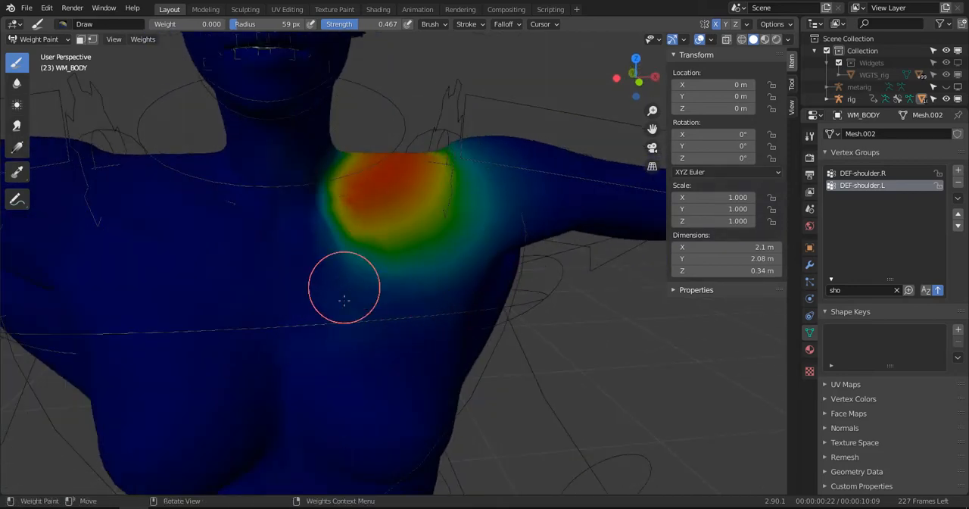
# - Trim the DEF-shoulder.L weights beside the neck and along the inner upper chest with the Draw brush at weight 0, strength 0.467
pyautogui.moveTo(320, 342)
pyautogui.mouseDown(button='middle')
pyautogui.moveTo(389, 320)
pyautogui.moveTo(435, 288)
pyautogui.mouseUp(button='middle')
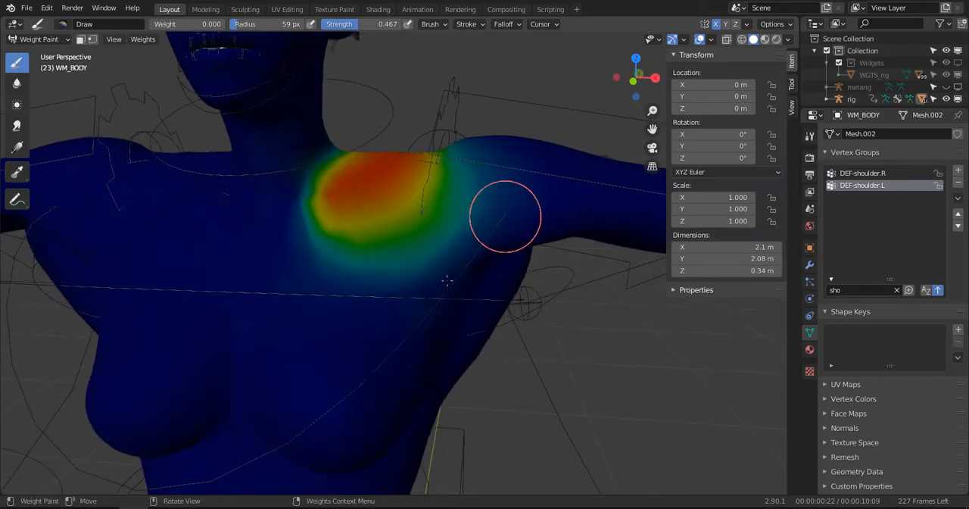
pyautogui.moveTo(488, 239)
pyautogui.mouseDown(button='middle')
pyautogui.moveTo(320, 316)
pyautogui.moveTo(141, 206)
pyautogui.mouseUp(button='middle')
pyautogui.moveTo(261, 166); pyautogui.dragTo(277, 190, button='middle')
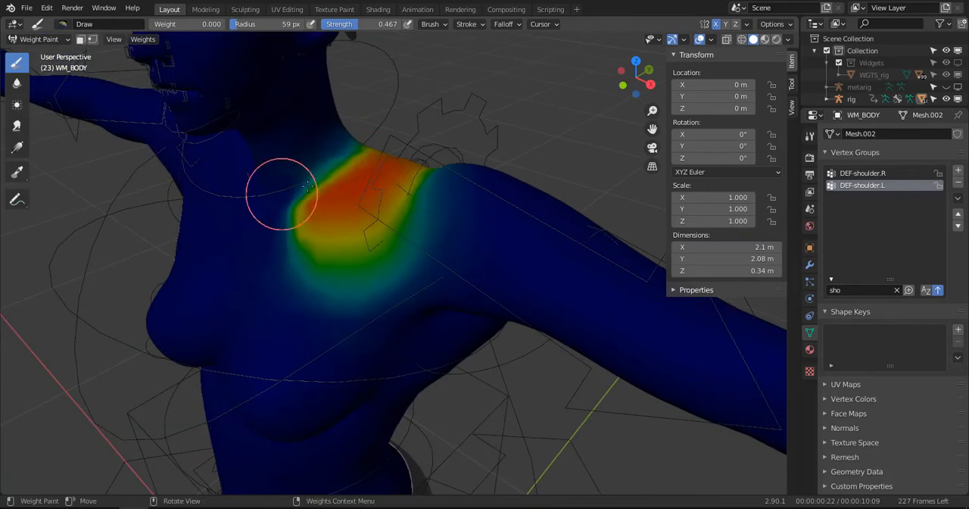
pyautogui.moveTo(313, 187)
pyautogui.mouseDown()
pyautogui.moveTo(314, 285)
pyautogui.moveTo(396, 262)
pyautogui.mouseUp()
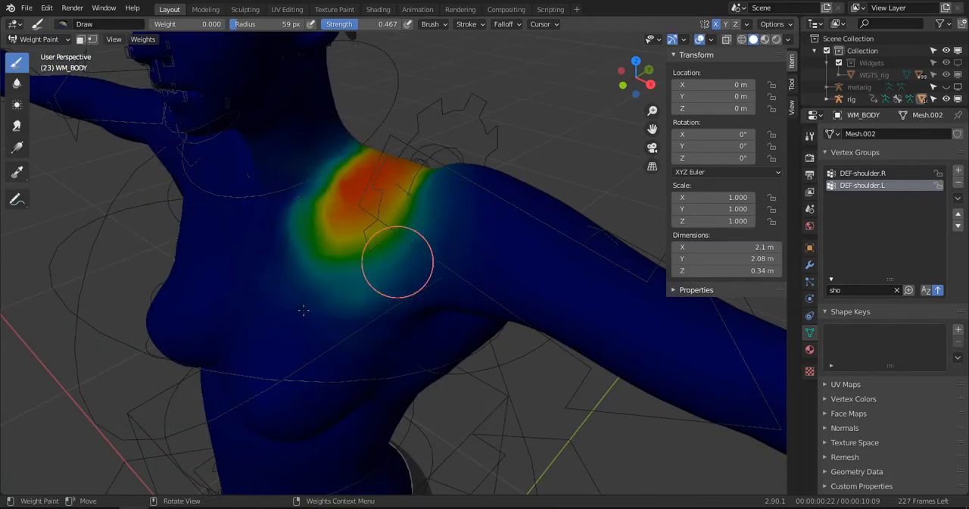
pyautogui.moveTo(296, 319); pyautogui.dragTo(360, 272, button='middle')
pyautogui.moveTo(354, 212); pyautogui.dragTo(301, 249)
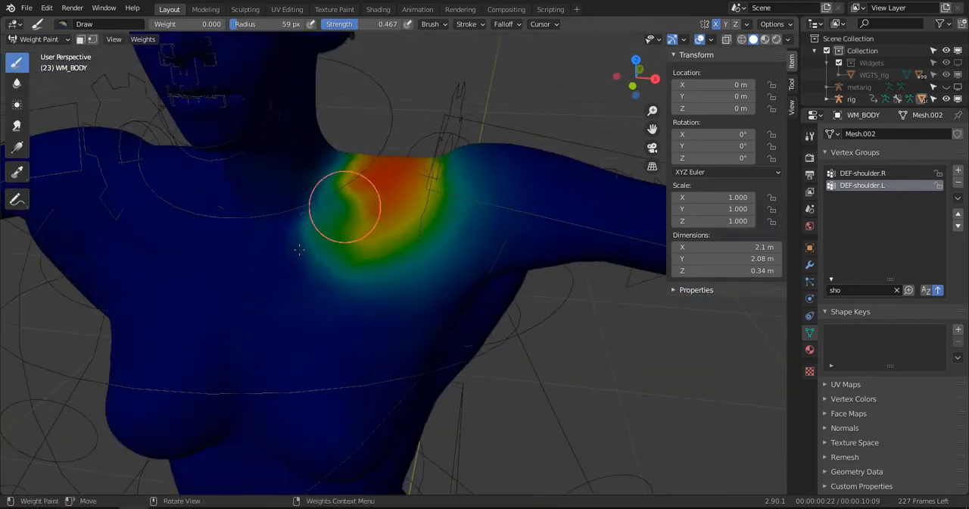
pyautogui.moveTo(349, 138)
pyautogui.mouseDown()
pyautogui.moveTo(369, 205)
pyautogui.moveTo(368, 249)
pyautogui.moveTo(493, 134)
pyautogui.mouseUp()
pyautogui.moveTo(493, 134)
pyautogui.mouseDown(button='middle')
pyautogui.moveTo(541, 113)
pyautogui.moveTo(523, 129)
pyautogui.mouseUp(button='middle')
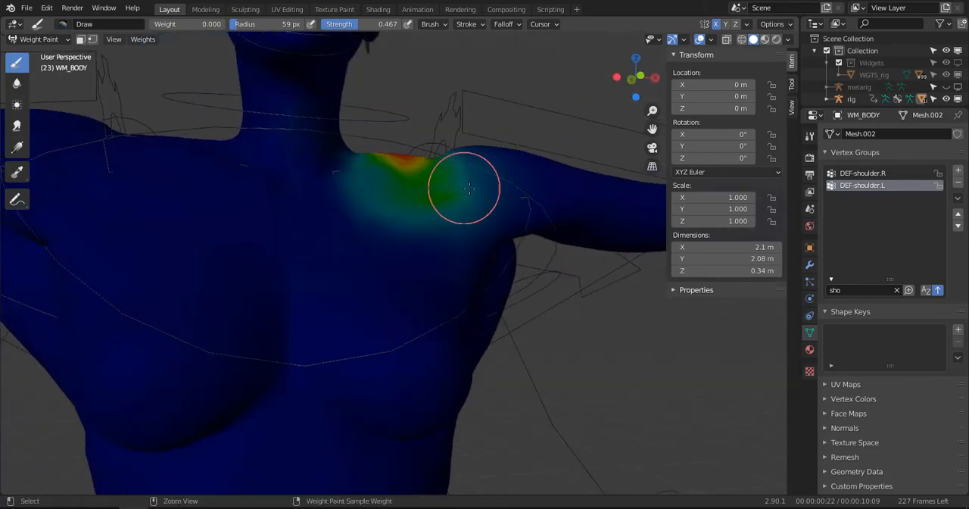
pyautogui.hotkey('ctrl', 'z')
pyautogui.hotkey('ctrl', 'z')
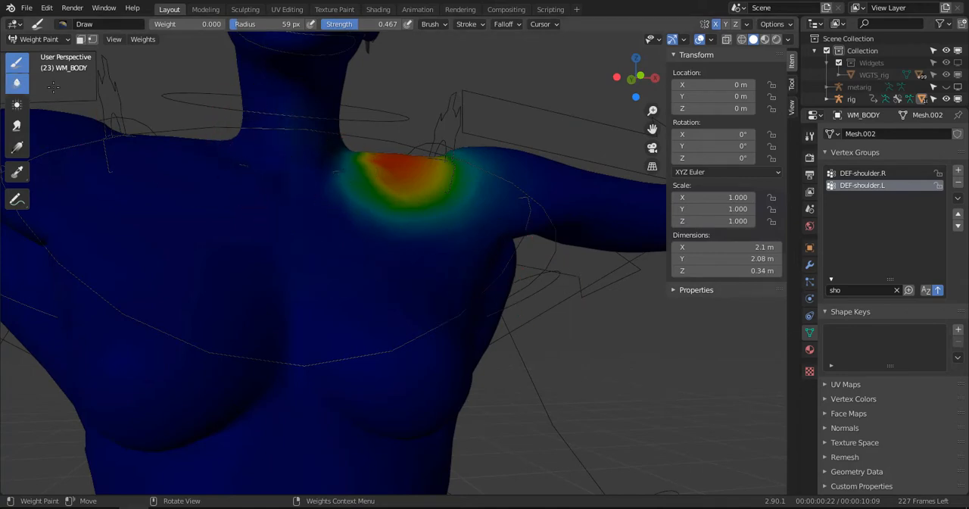
# - Smooth the DEF-shoulder.L weights on the chest, shoulder top and upper back with the Blur brush, and erase their faint spill near the spine
pyautogui.click(19, 84)
pyautogui.moveTo(299, 186); pyautogui.dragTo(270, 198, button='middle')
pyautogui.moveTo(300, 212)
pyautogui.mouseDown()
pyautogui.moveTo(432, 210)
pyautogui.moveTo(383, 216)
pyautogui.moveTo(371, 180)
pyautogui.moveTo(419, 210)
pyautogui.mouseUp()
pyautogui.moveTo(345, 222); pyautogui.dragTo(398, 173, button='middle')
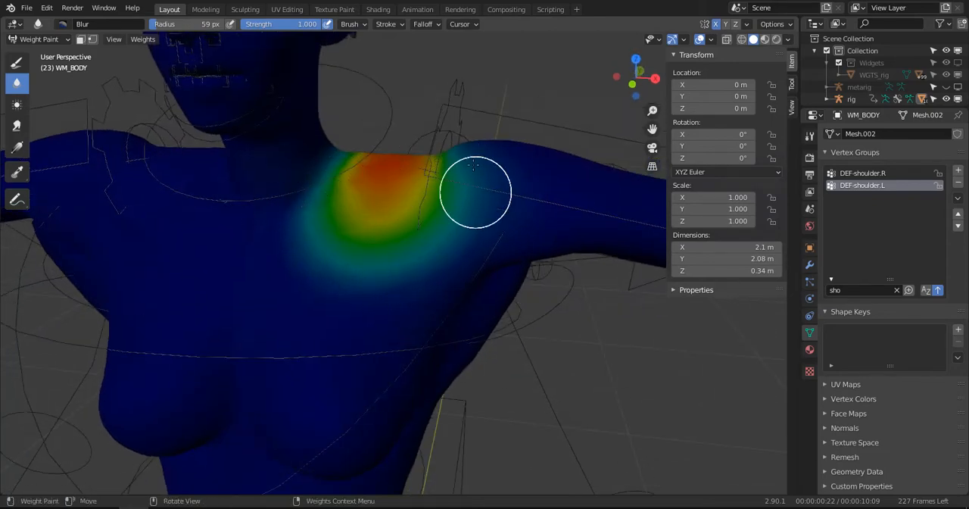
pyautogui.moveTo(392, 292); pyautogui.dragTo(416, 279, button='middle')
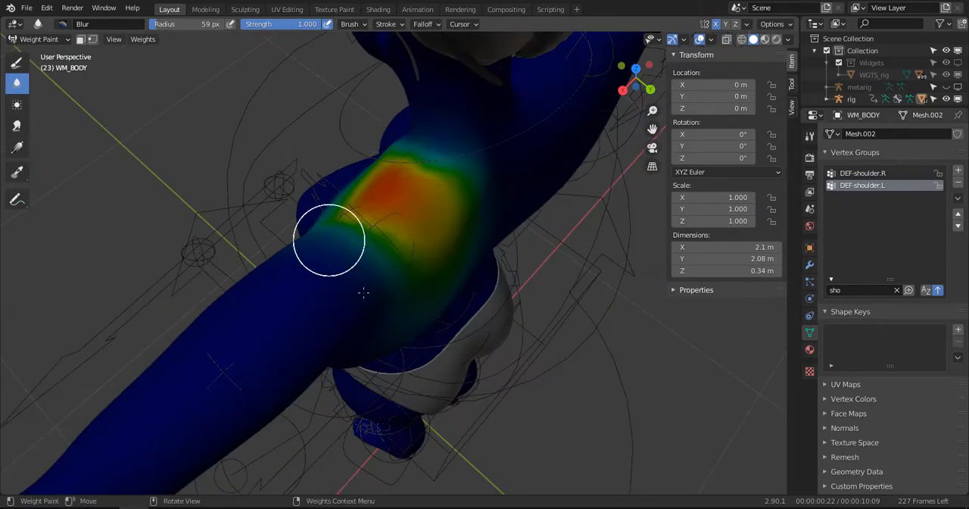
pyautogui.moveTo(387, 307); pyautogui.dragTo(316, 156, button='middle')
pyautogui.moveTo(327, 208)
pyautogui.mouseDown()
pyautogui.moveTo(375, 156)
pyautogui.moveTo(333, 171)
pyautogui.moveTo(427, 272)
pyautogui.moveTo(435, 232)
pyautogui.mouseUp()
pyautogui.moveTo(459, 184); pyautogui.dragTo(392, 272, button='middle')
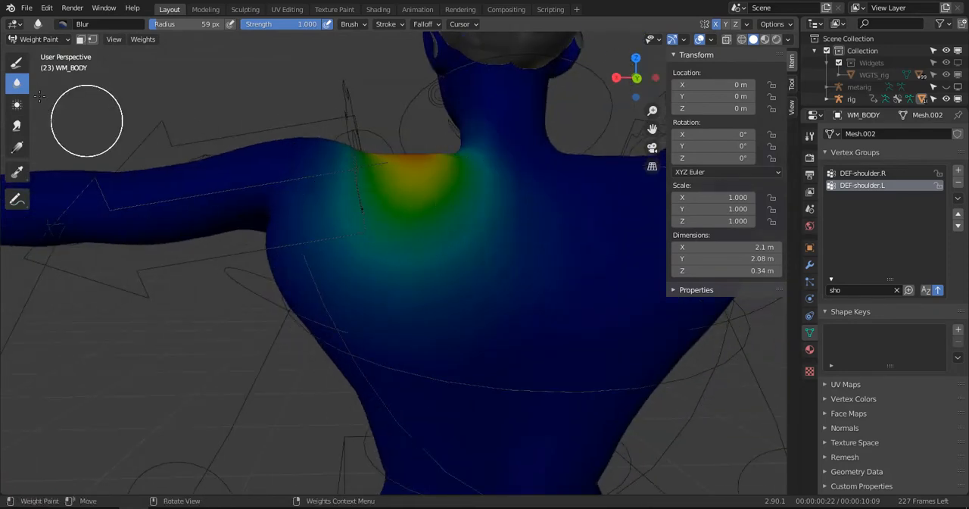
pyautogui.click(17, 64)
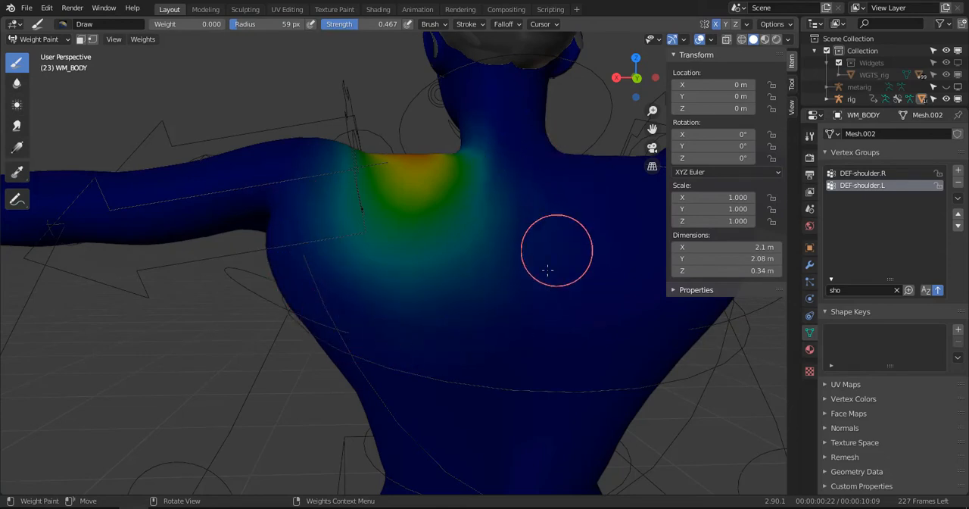
pyautogui.moveTo(554, 250); pyautogui.dragTo(644, 261, button='middle')
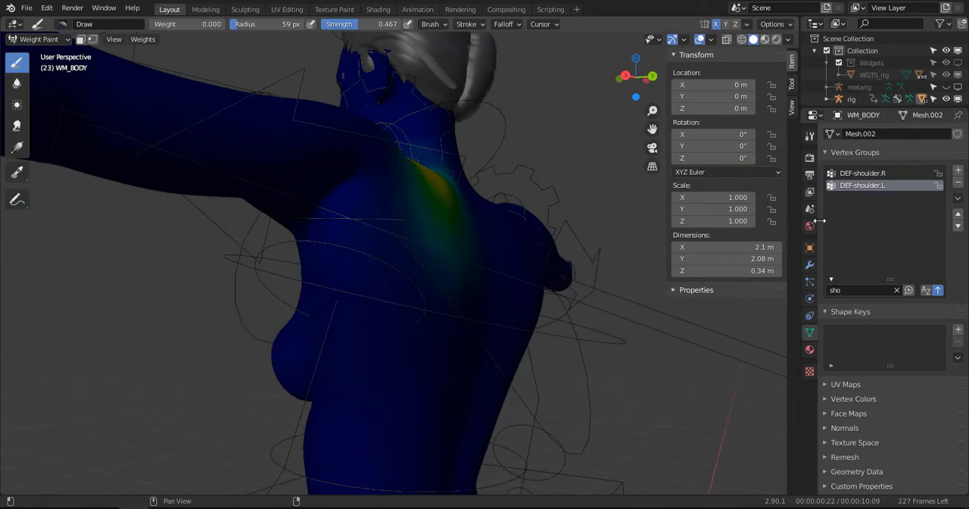
# - Make DEF-shoulder.R the active group and erase its weights beside the neck and along the inner chest with the Draw brush at weight 0
pyautogui.click(877, 173)
pyautogui.moveTo(339, 286)
pyautogui.mouseDown(button='middle')
pyautogui.moveTo(196, 292)
pyautogui.moveTo(711, 310)
pyautogui.moveTo(569, 330)
pyautogui.moveTo(431, 295)
pyautogui.mouseUp(button='middle')
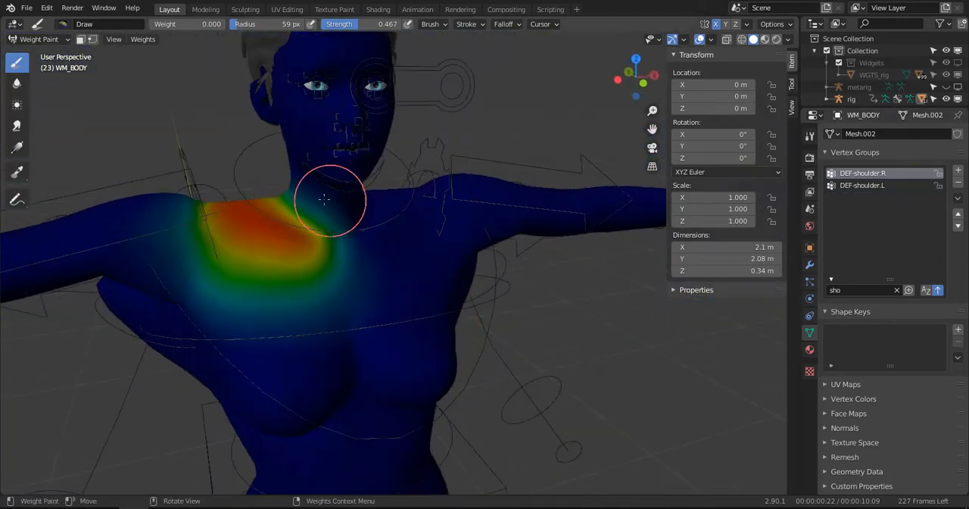
pyautogui.moveTo(337, 215)
pyautogui.mouseDown()
pyautogui.moveTo(351, 219)
pyautogui.moveTo(364, 299)
pyautogui.moveTo(364, 238)
pyautogui.moveTo(352, 244)
pyautogui.mouseUp()
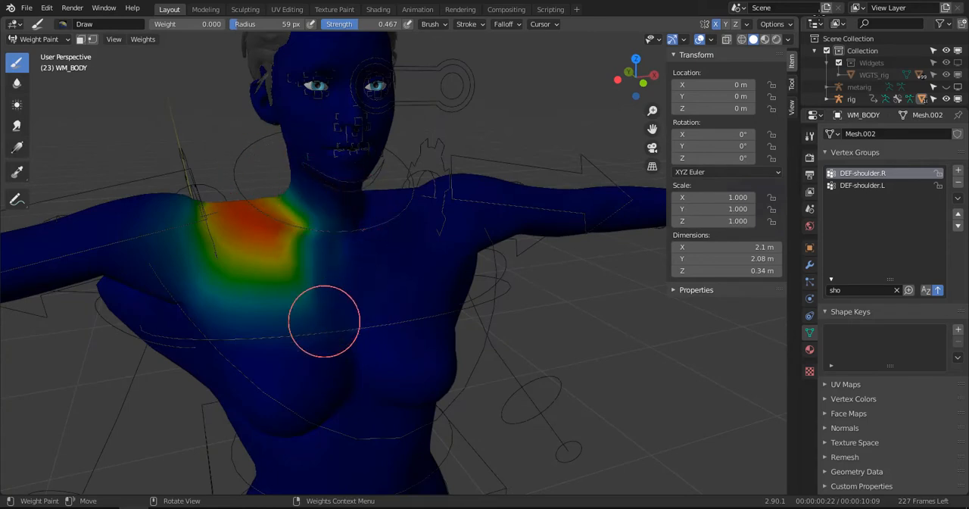
pyautogui.click(788, 25)
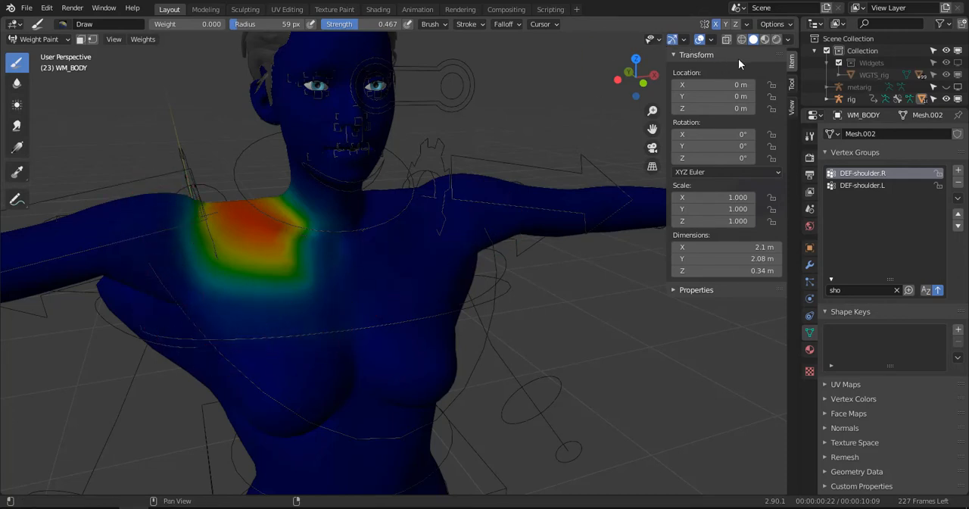
pyautogui.click(779, 24)
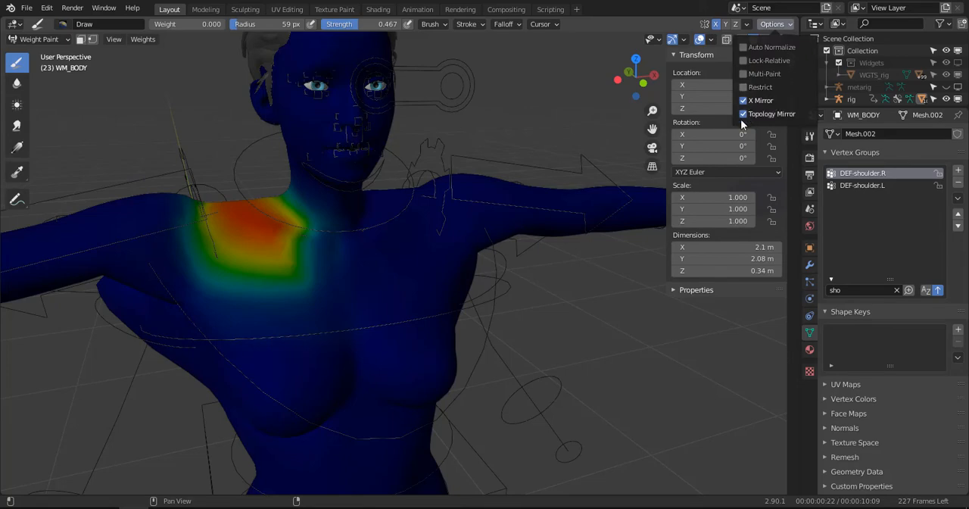
# - Smooth the DEF-shoulder.R weight edges on the upper chest, shoulder top and upper back with the Blur brush at strength 1
pyautogui.moveTo(275, 405)
pyautogui.mouseDown(button='middle')
pyautogui.moveTo(595, 249)
pyautogui.moveTo(584, 240)
pyautogui.moveTo(396, 249)
pyautogui.moveTo(567, 249)
pyautogui.mouseUp(button='middle')
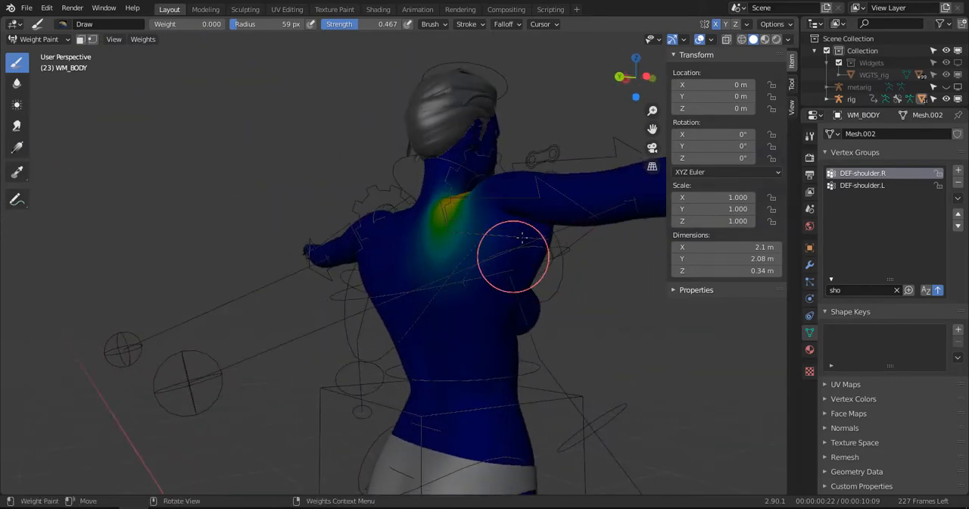
pyautogui.moveTo(430, 297); pyautogui.dragTo(493, 317, button='middle')
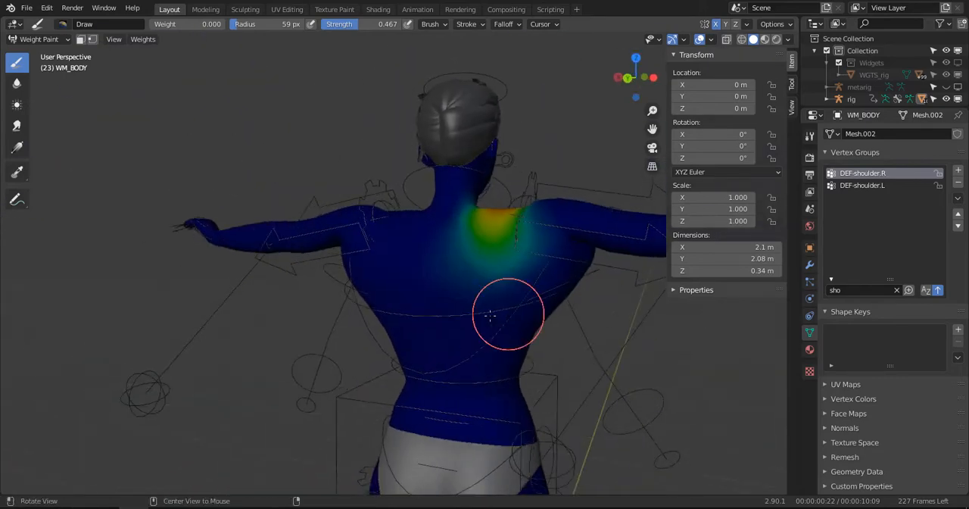
pyautogui.moveTo(493, 255)
pyautogui.mouseDown(button='middle')
pyautogui.moveTo(357, 282)
pyautogui.moveTo(392, 295)
pyautogui.moveTo(322, 274)
pyautogui.mouseUp(button='middle')
pyautogui.scroll(3, 434, 283)
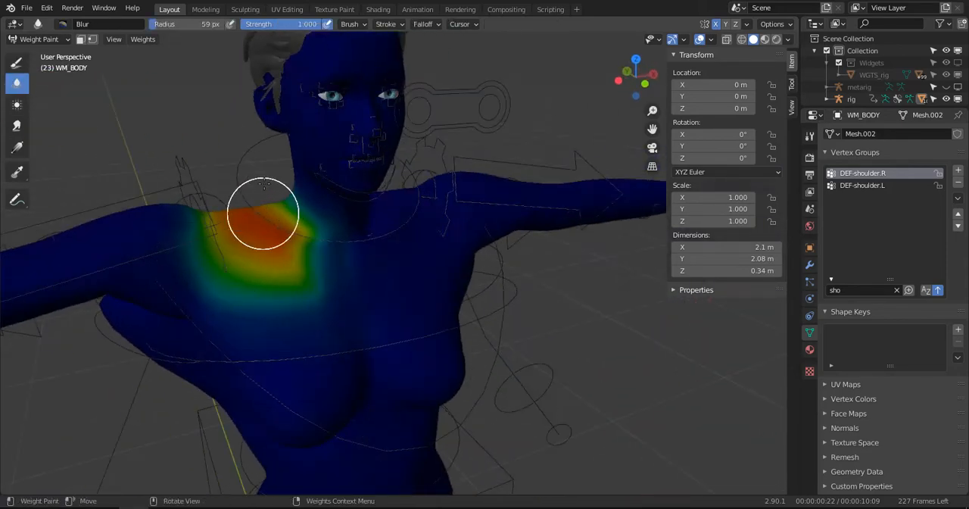
pyautogui.moveTo(263, 213); pyautogui.dragTo(309, 213)
pyautogui.moveTo(321, 267)
pyautogui.mouseDown()
pyautogui.moveTo(305, 292)
pyautogui.moveTo(274, 255)
pyautogui.moveTo(195, 217)
pyautogui.moveTo(299, 281)
pyautogui.mouseUp()
pyautogui.moveTo(299, 282)
pyautogui.mouseDown(button='middle')
pyautogui.moveTo(518, 283)
pyautogui.moveTo(512, 271)
pyautogui.mouseUp(button='middle')
pyautogui.moveTo(517, 184)
pyautogui.mouseDown()
pyautogui.moveTo(487, 223)
pyautogui.moveTo(623, 199)
pyautogui.moveTo(576, 293)
pyautogui.moveTo(524, 255)
pyautogui.mouseUp()
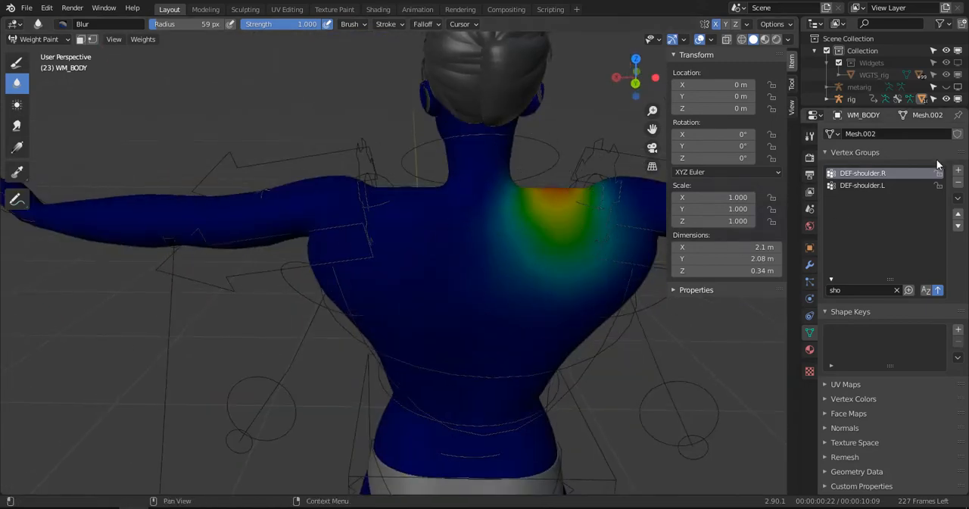
pyautogui.click(895, 291)
pyautogui.scroll(-2, 463, 304)
pyautogui.moveTo(495, 300); pyautogui.dragTo(430, 277, button='middle')
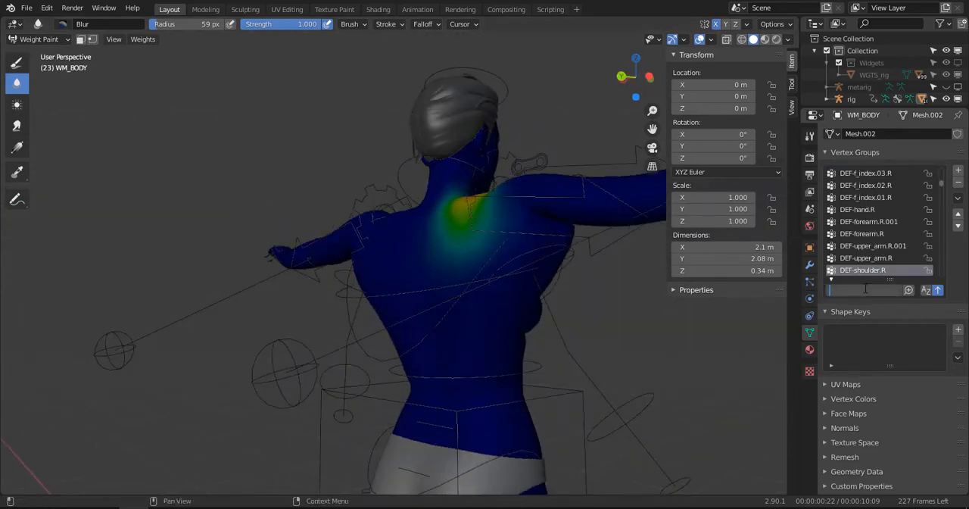
pyautogui.write('che')
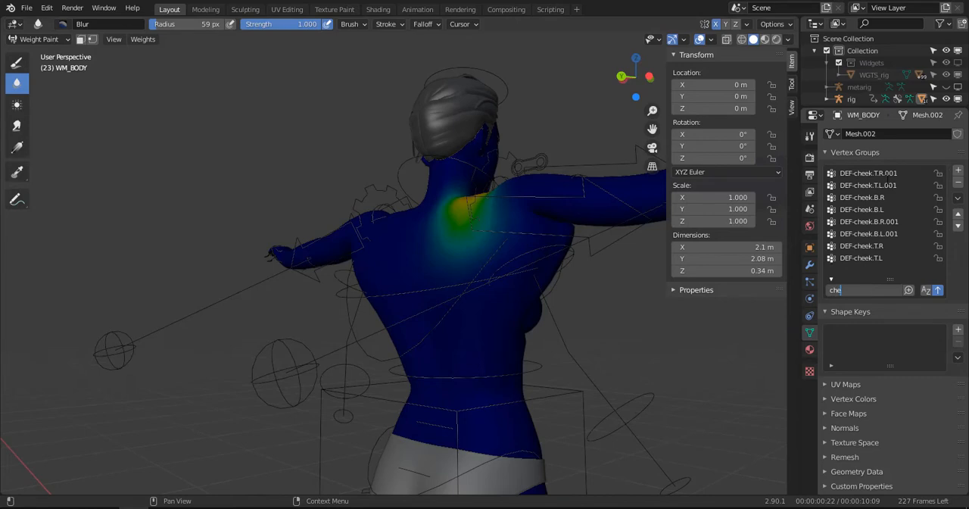
pyautogui.click(873, 244)
# - Filter the vertex groups by "spi" and step up through the spine groups to make DEF-spine.003 active
pyautogui.click(861, 288)
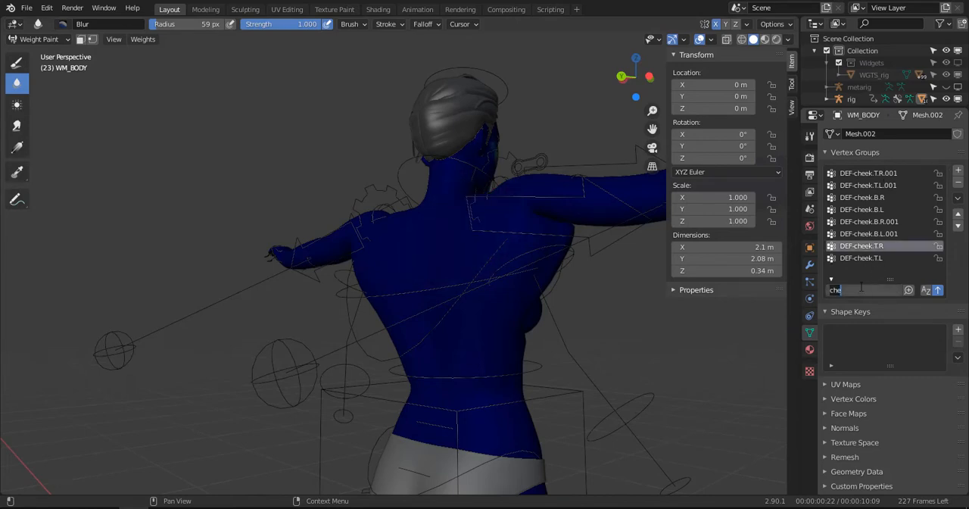
pyautogui.write('spi')
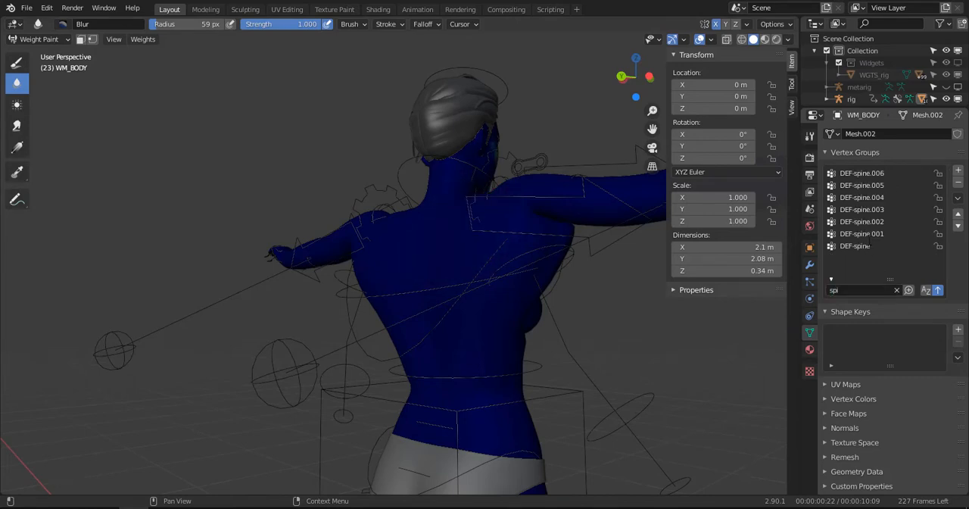
pyautogui.click(866, 244)
pyautogui.click(864, 231)
pyautogui.click(864, 222)
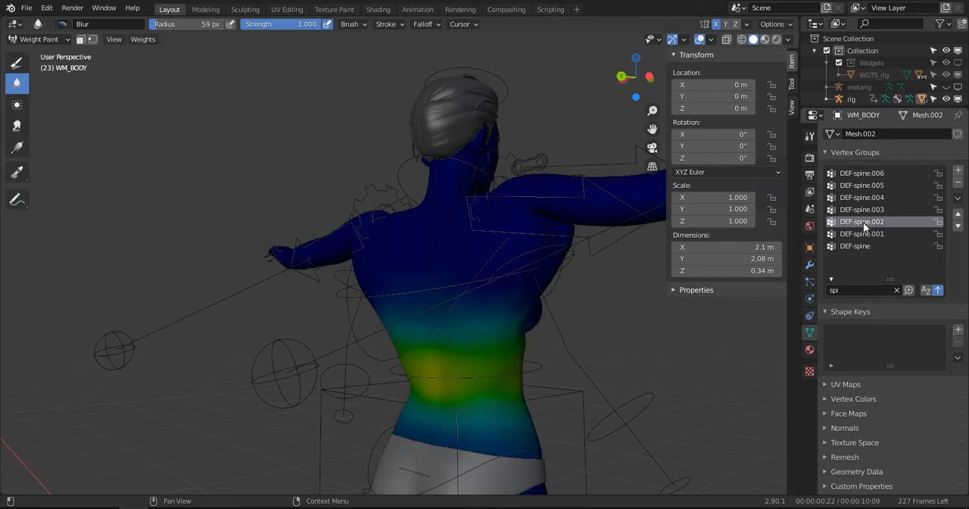
pyautogui.moveTo(477, 331)
pyautogui.mouseDown(button='middle')
pyautogui.moveTo(381, 315)
pyautogui.moveTo(300, 322)
pyautogui.moveTo(336, 281)
pyautogui.mouseUp(button='middle')
pyautogui.click(858, 210)
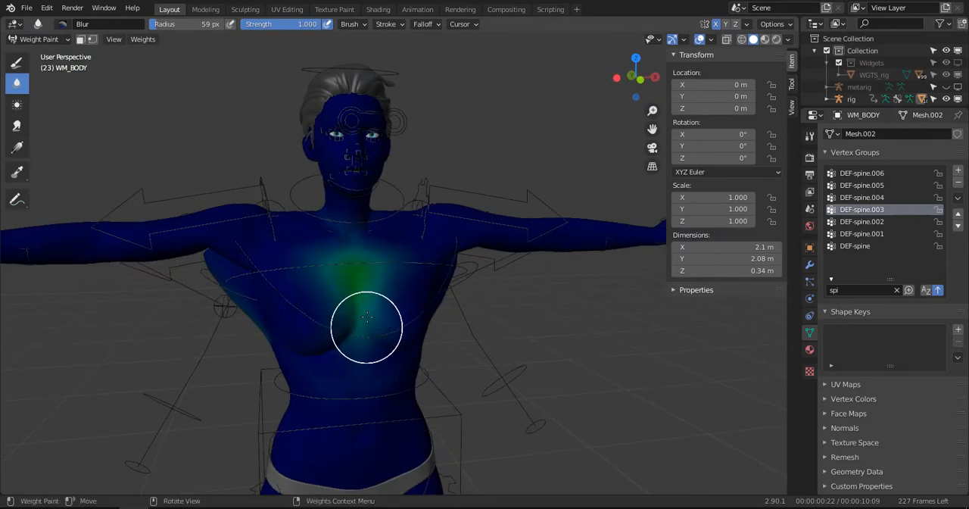
# - Paint DEF-spine.003 weight down the right side of the torso below the armpit using the Draw brush at weight 0.672, radius 71 px
pyautogui.keyDown('alt'); pyautogui.moveTo(366, 318); pyautogui.dragTo(386, 184, button='middle'); pyautogui.keyUp('alt')
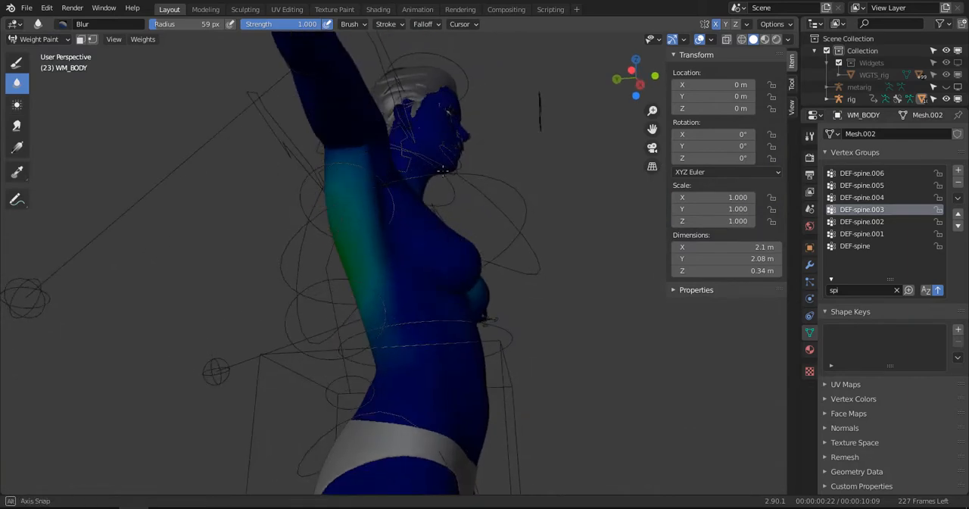
pyautogui.moveTo(357, 153); pyautogui.dragTo(578, 249, button='middle')
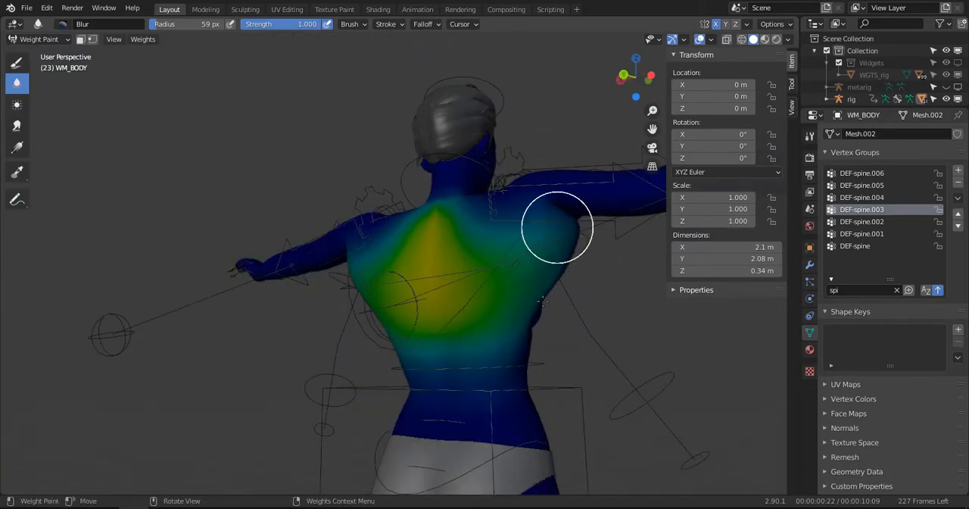
pyautogui.moveTo(559, 221)
pyautogui.mouseDown(button='middle')
pyautogui.moveTo(472, 190)
pyautogui.moveTo(411, 239)
pyautogui.moveTo(396, 368)
pyautogui.mouseUp(button='middle')
pyautogui.moveTo(439, 292)
pyautogui.mouseDown(button='middle')
pyautogui.moveTo(426, 343)
pyautogui.moveTo(409, 333)
pyautogui.mouseUp(button='middle')
pyautogui.click(17, 64)
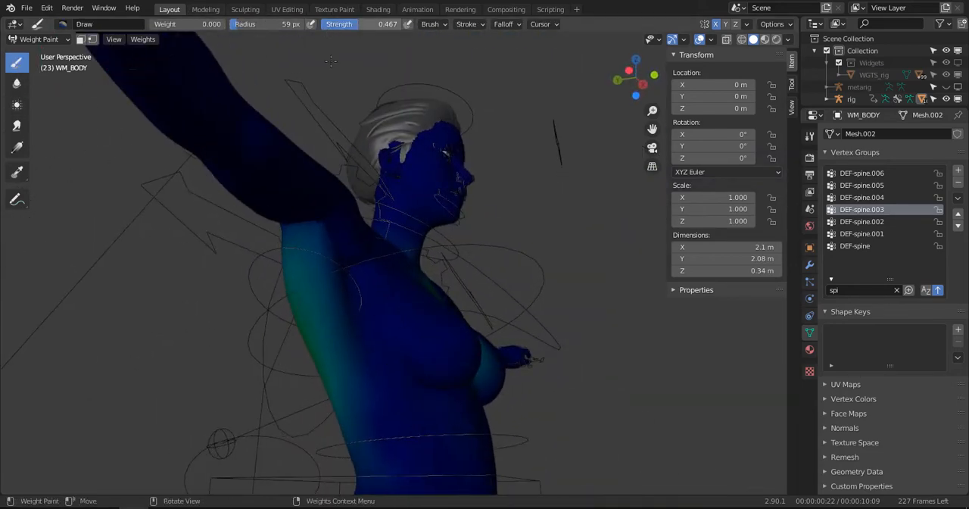
pyautogui.press('f')
pyautogui.click(359, 264)
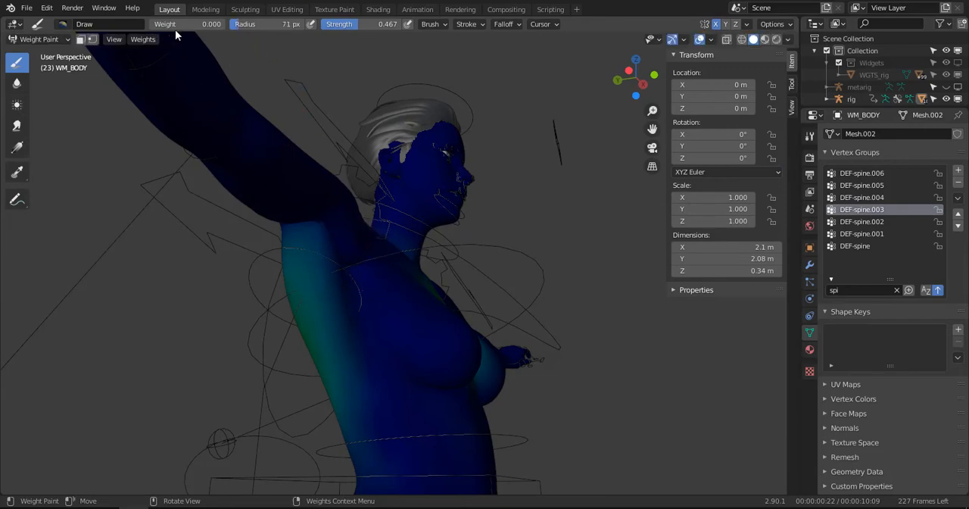
pyautogui.scroll(-2, 363, 203)
pyautogui.moveTo(364, 203); pyautogui.dragTo(334, 285, button='middle')
pyautogui.moveTo(334, 309); pyautogui.dragTo(356, 338)
pyautogui.moveTo(338, 338)
pyautogui.mouseDown(button='middle')
pyautogui.moveTo(493, 299)
pyautogui.moveTo(503, 280)
pyautogui.mouseUp(button='middle')
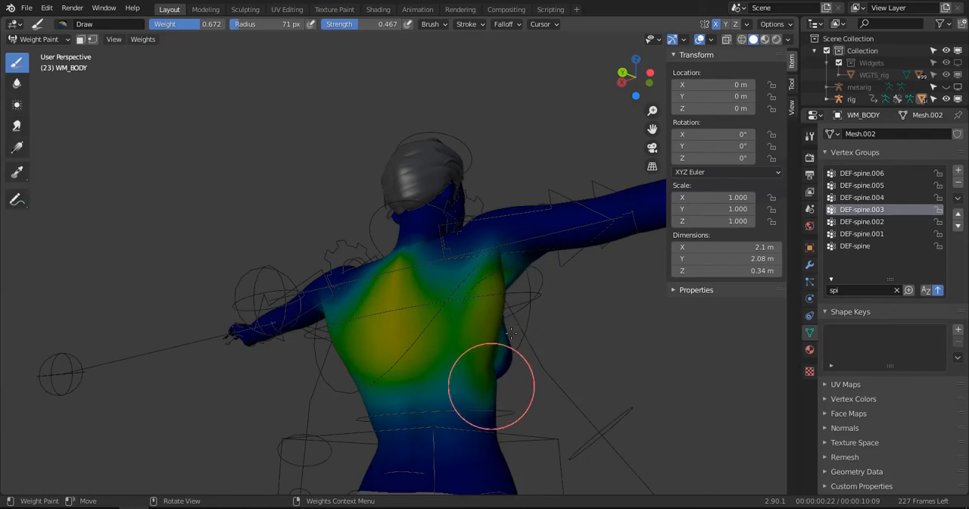
# - Blend the DEF-spine.003 weights around the right armpit, side of the ribcage and back with the Blur brush at radius 71 px
pyautogui.moveTo(512, 333)
pyautogui.mouseDown(button='middle')
pyautogui.moveTo(281, 308)
pyautogui.moveTo(282, 320)
pyautogui.moveTo(303, 271)
pyautogui.mouseUp(button='middle')
pyautogui.click(17, 84)
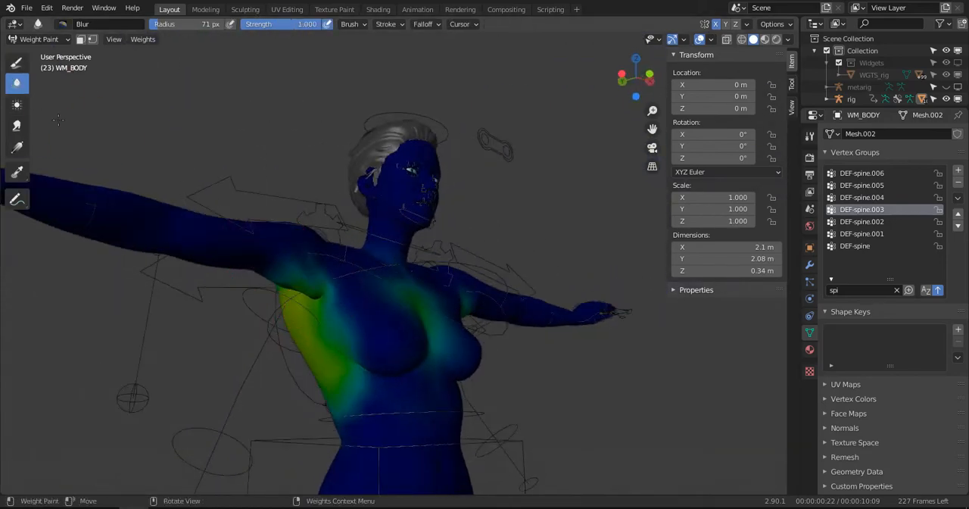
pyautogui.scroll(2, 238, 282)
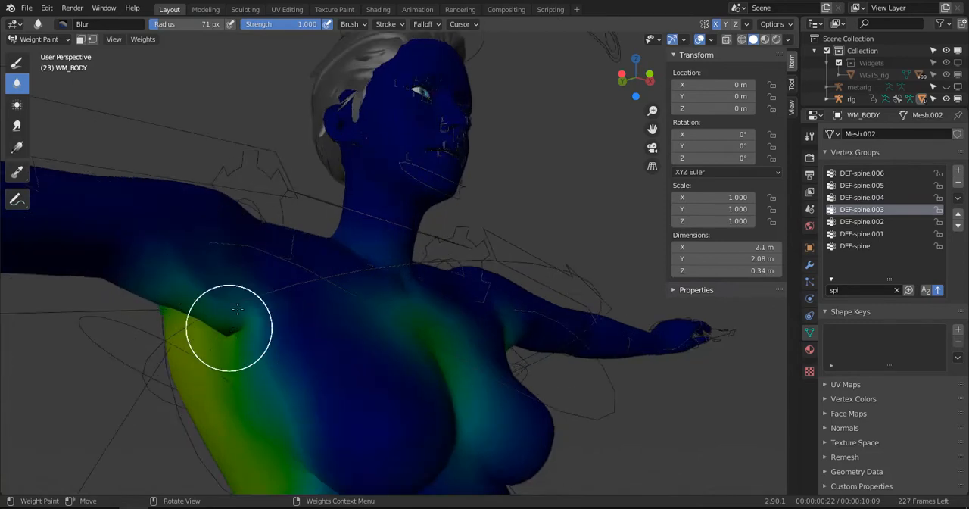
pyautogui.moveTo(237, 308); pyautogui.dragTo(271, 257, button='middle')
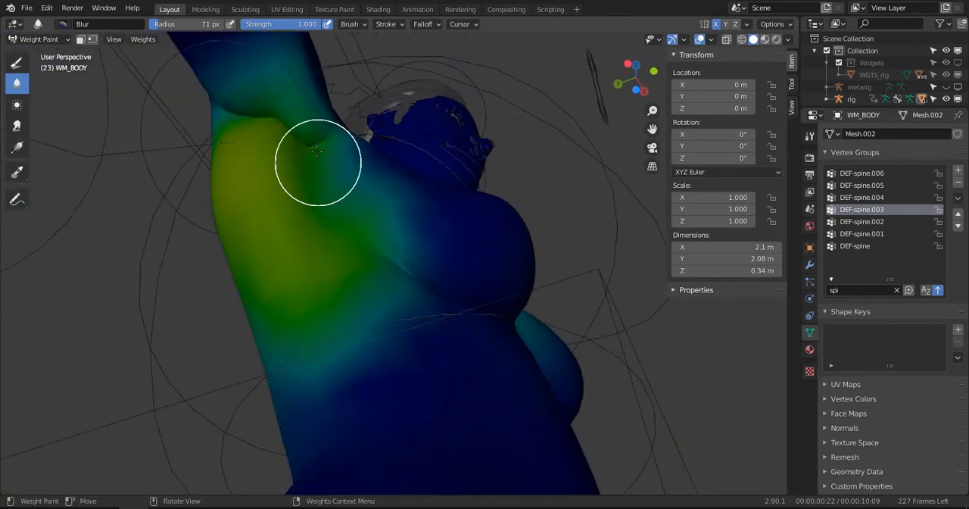
pyautogui.moveTo(357, 288); pyautogui.dragTo(428, 284, button='middle')
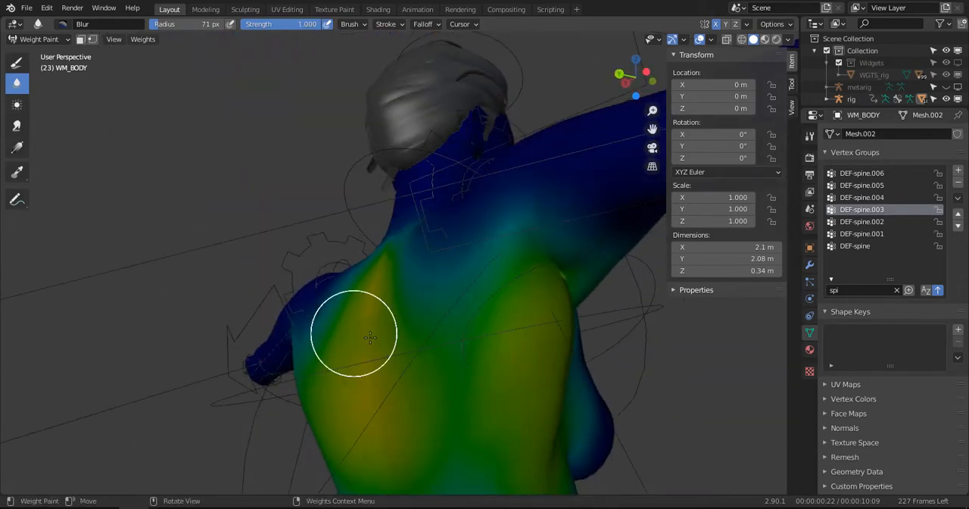
pyautogui.moveTo(401, 268); pyautogui.dragTo(505, 317, button='middle')
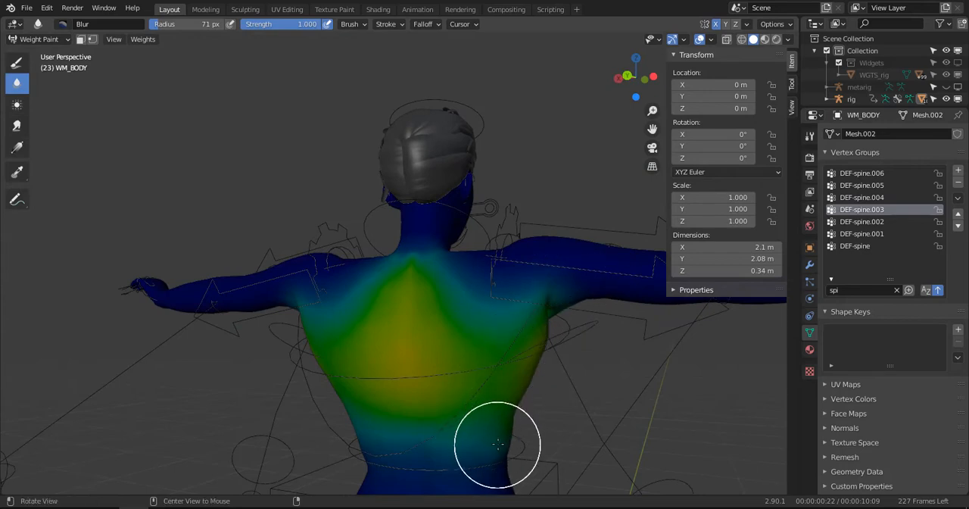
# - Smear the DEF-spine.003 weights around the right armpit with the Smear brush at radius 115 px and strength 1
pyautogui.moveTo(496, 443)
pyautogui.mouseDown(button='middle')
pyautogui.moveTo(484, 401)
pyautogui.moveTo(489, 333)
pyautogui.moveTo(390, 322)
pyautogui.mouseUp(button='middle')
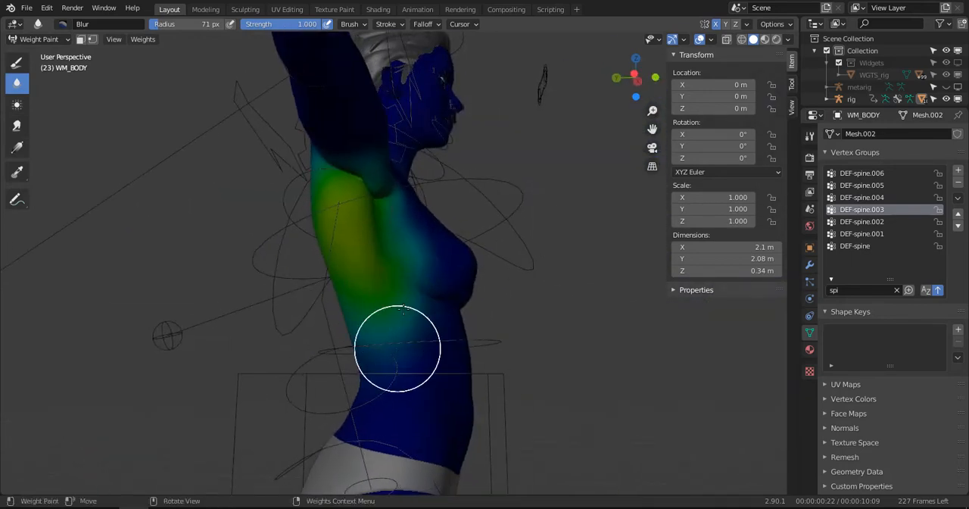
pyautogui.moveTo(305, 234)
pyautogui.mouseDown(button='middle')
pyautogui.moveTo(257, 281)
pyautogui.moveTo(275, 305)
pyautogui.moveTo(284, 286)
pyautogui.mouseUp(button='middle')
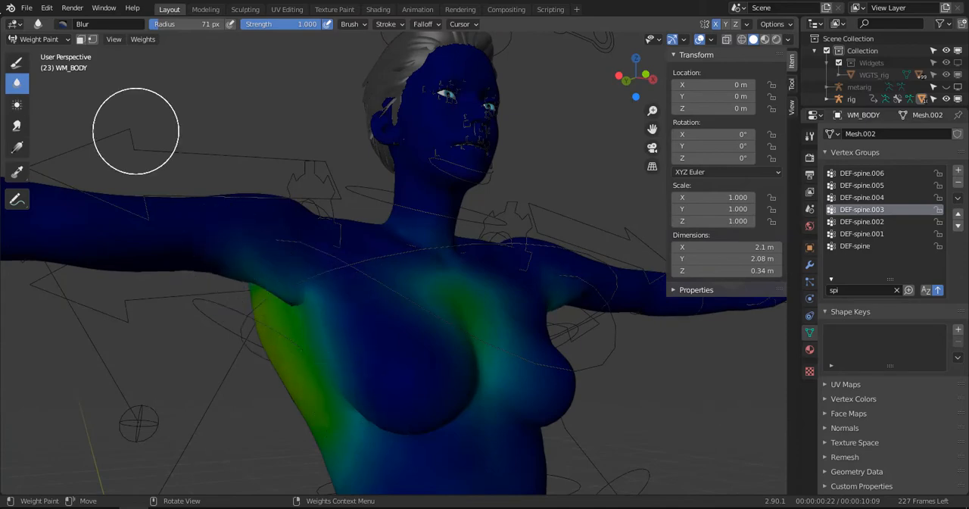
pyautogui.scroll(2, 88, 165)
pyautogui.moveTo(155, 168); pyautogui.dragTo(193, 153, button='middle')
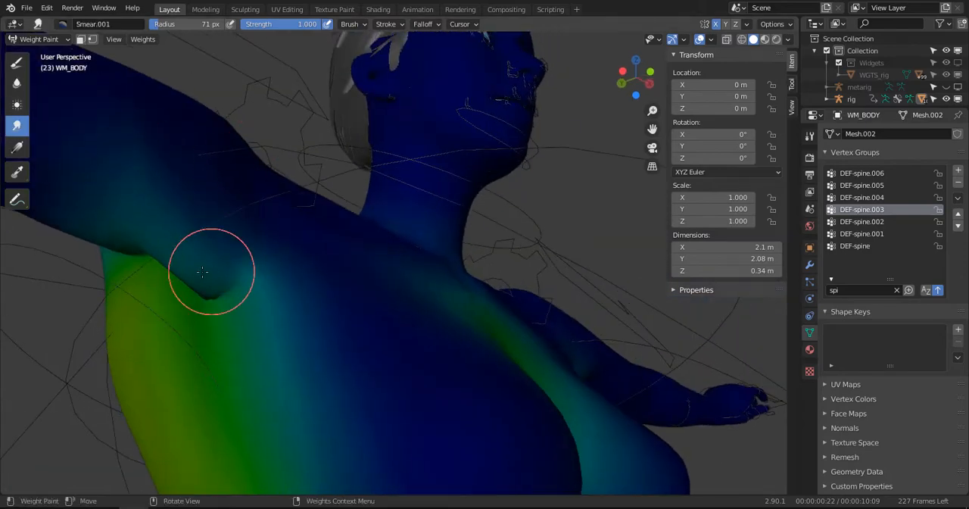
pyautogui.moveTo(212, 273); pyautogui.dragTo(238, 255, button='middle')
pyautogui.press('f')
pyautogui.click(318, 233)
pyautogui.moveTo(257, 187)
pyautogui.mouseDown()
pyautogui.moveTo(275, 160)
pyautogui.moveTo(260, 129)
pyautogui.moveTo(220, 173)
pyautogui.moveTo(192, 167)
pyautogui.mouseUp()
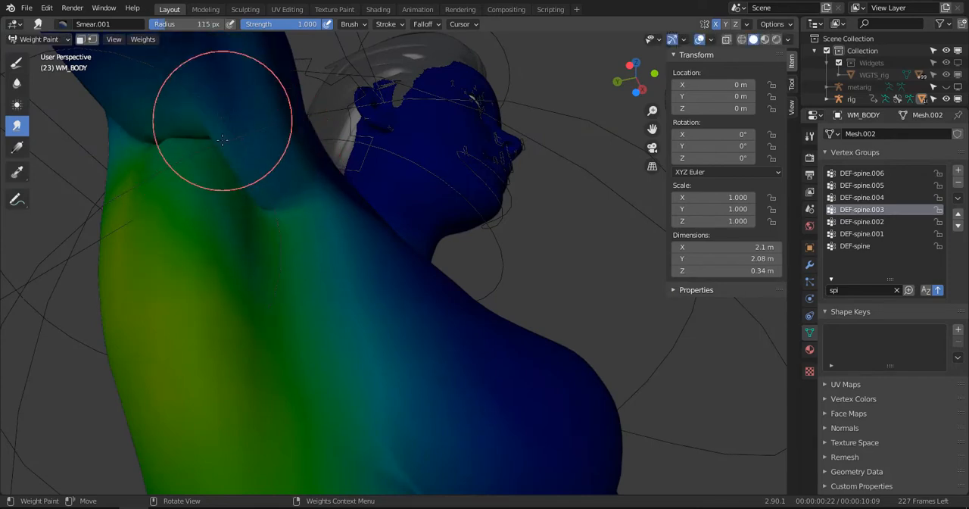
pyautogui.moveTo(225, 121); pyautogui.dragTo(333, 182, button='middle')
pyautogui.scroll(-2, 409, 165)
# - Smooth the smeared DEF-spine.003 weights in and below the right armpit with the Blur brush at radius 83 px
pyautogui.moveTo(434, 159); pyautogui.dragTo(113, 123, button='middle')
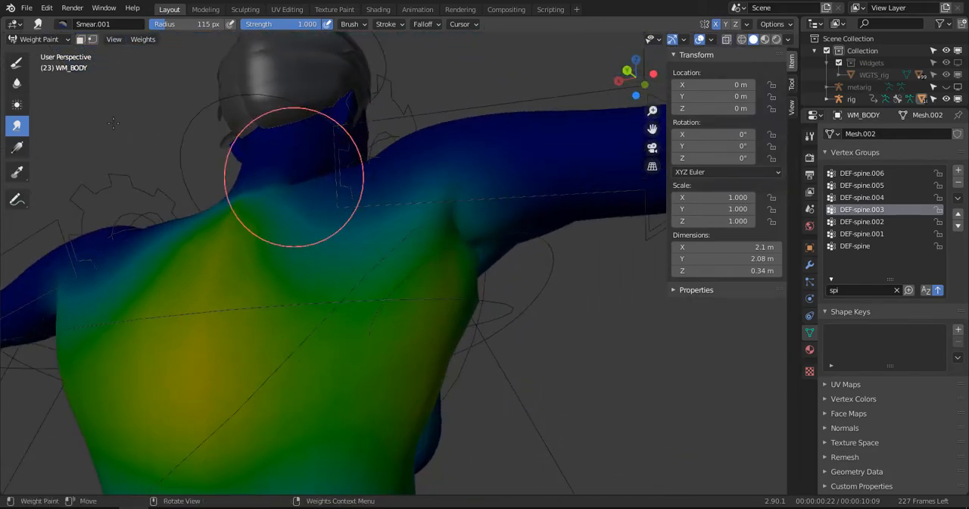
pyautogui.click(17, 83)
pyautogui.moveTo(455, 184); pyautogui.dragTo(303, 235, button='middle')
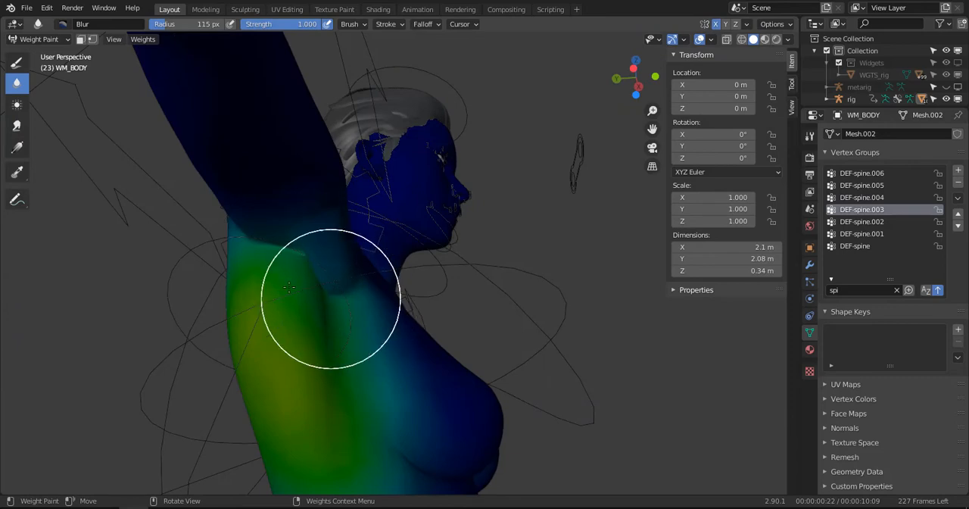
pyautogui.press('f')
pyautogui.click(312, 297)
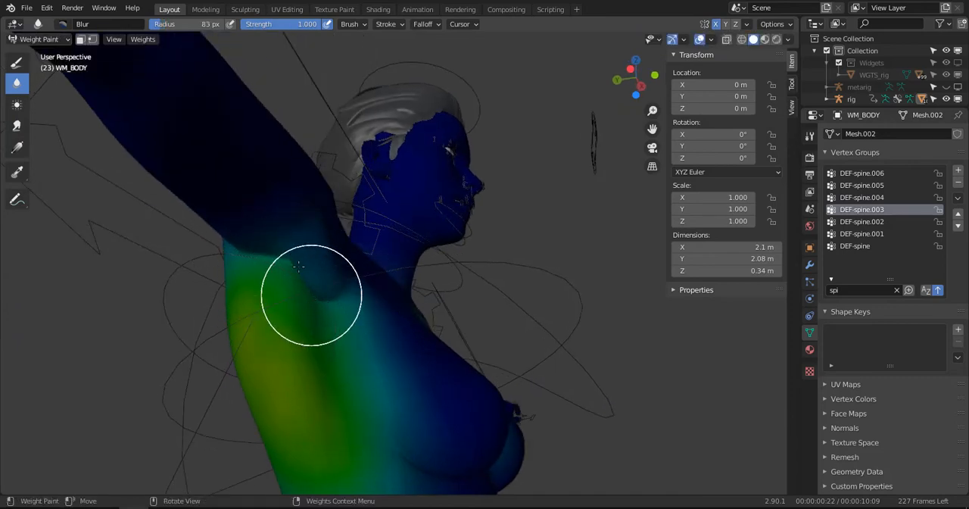
pyautogui.moveTo(322, 260); pyautogui.dragTo(270, 273, button='middle')
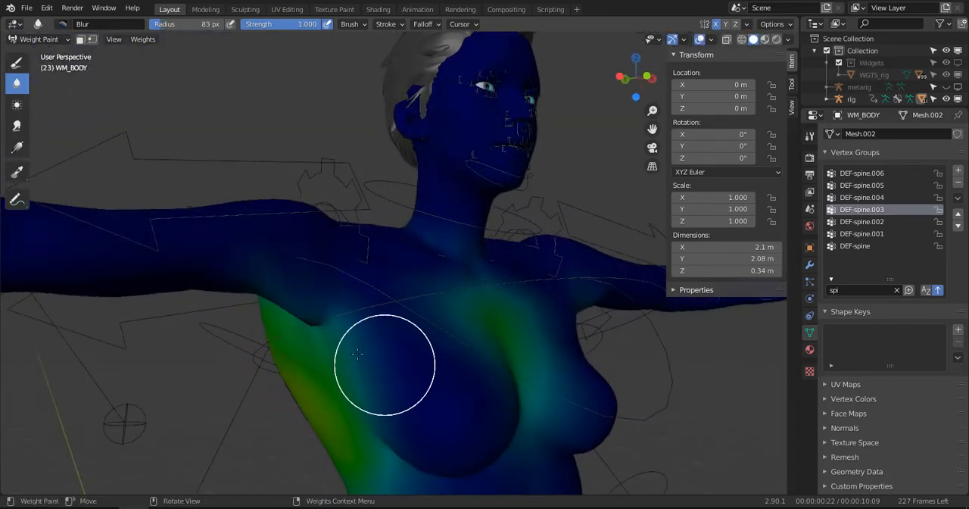
pyautogui.moveTo(281, 309); pyautogui.dragTo(301, 303, button='middle')
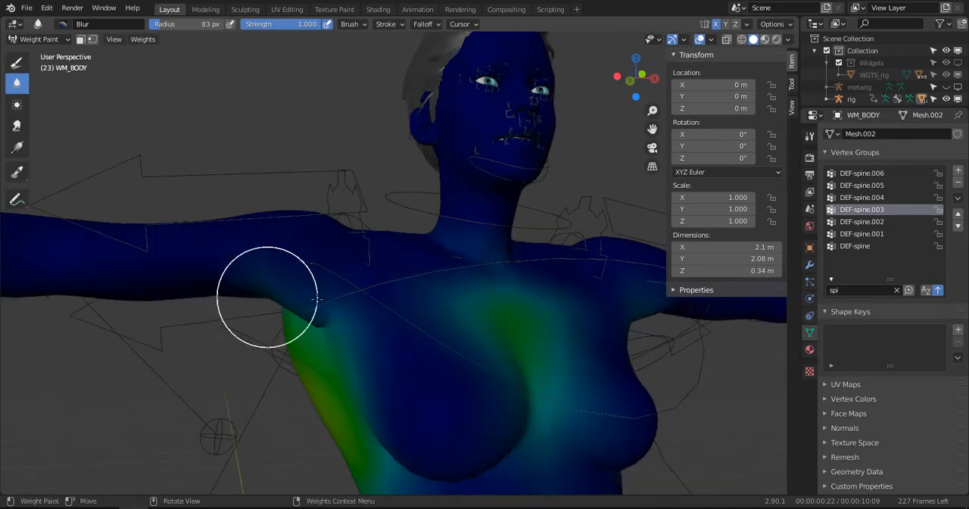
# - Paint DEF-spine.003 weight over the left side, breasts and ribcage using the Draw brush at weight 0.586, strength 0.467
pyautogui.scroll(-3, 394, 303)
pyautogui.moveTo(398, 298)
pyautogui.mouseDown(button='middle')
pyautogui.moveTo(324, 300)
pyautogui.moveTo(386, 297)
pyautogui.mouseUp(button='middle')
pyautogui.scroll(-3, 404, 295)
pyautogui.press('KP_1')
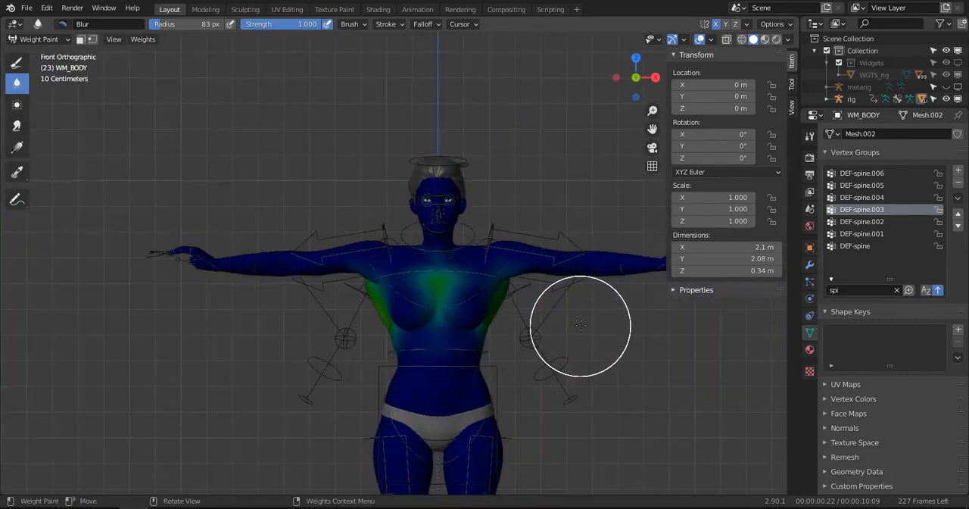
pyautogui.scroll(4, 581, 326)
pyautogui.moveTo(618, 341)
pyautogui.keyDown('shift'); pyautogui.mouseDown(button='middle')
pyautogui.moveTo(535, 254)
pyautogui.moveTo(322, 195)
pyautogui.mouseUp(button='middle'); pyautogui.keyUp('shift')
pyautogui.scroll(2, 539, 253)
pyautogui.click(16, 62)
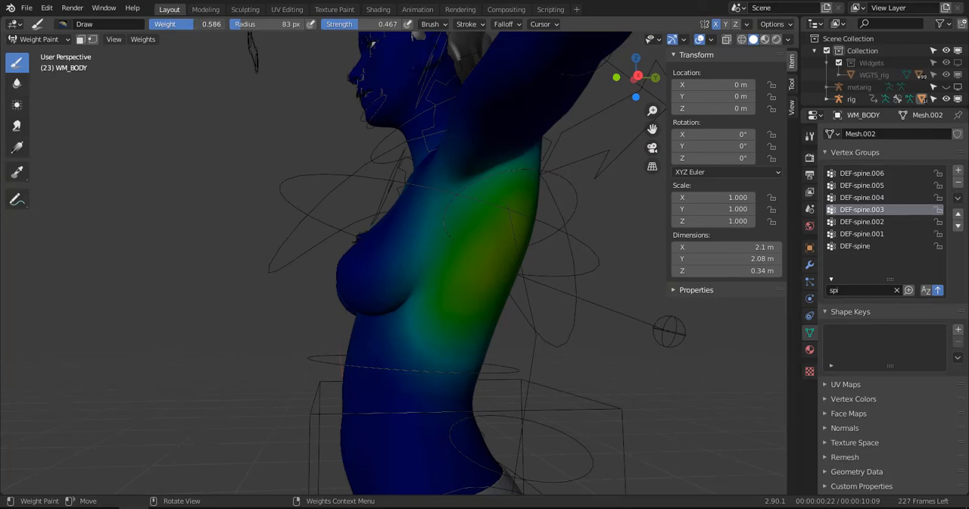
pyautogui.moveTo(326, 163)
pyautogui.mouseDown(button='middle')
pyautogui.moveTo(432, 181)
pyautogui.moveTo(506, 216)
pyautogui.mouseUp(button='middle')
pyautogui.moveTo(501, 241)
pyautogui.mouseDown()
pyautogui.moveTo(426, 260)
pyautogui.moveTo(477, 226)
pyautogui.moveTo(519, 260)
pyautogui.moveTo(507, 251)
pyautogui.moveTo(447, 359)
pyautogui.moveTo(395, 296)
pyautogui.mouseUp()
pyautogui.moveTo(480, 283); pyautogui.dragTo(426, 271)
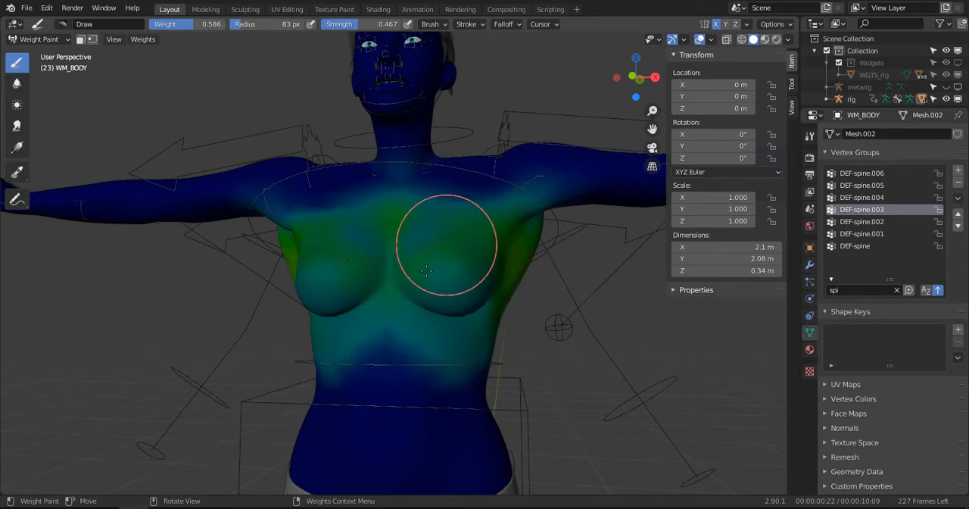
pyautogui.moveTo(498, 284); pyautogui.dragTo(572, 240, button='middle')
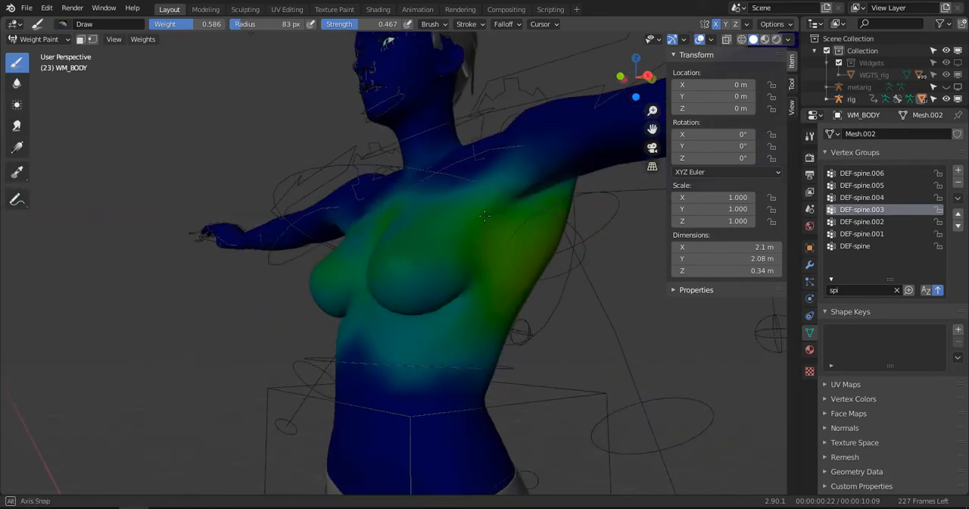
pyautogui.moveTo(485, 215); pyautogui.dragTo(319, 231, button='middle')
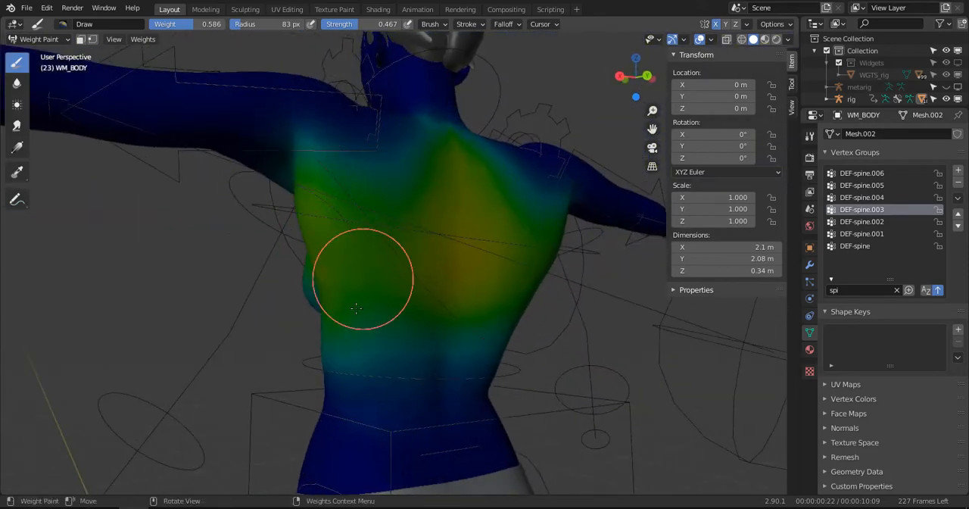
# - Try to remove DEF-spine.003 weight behind the left armpit using the Draw brush at weight 0
pyautogui.moveTo(392, 320); pyautogui.dragTo(402, 281, button='middle')
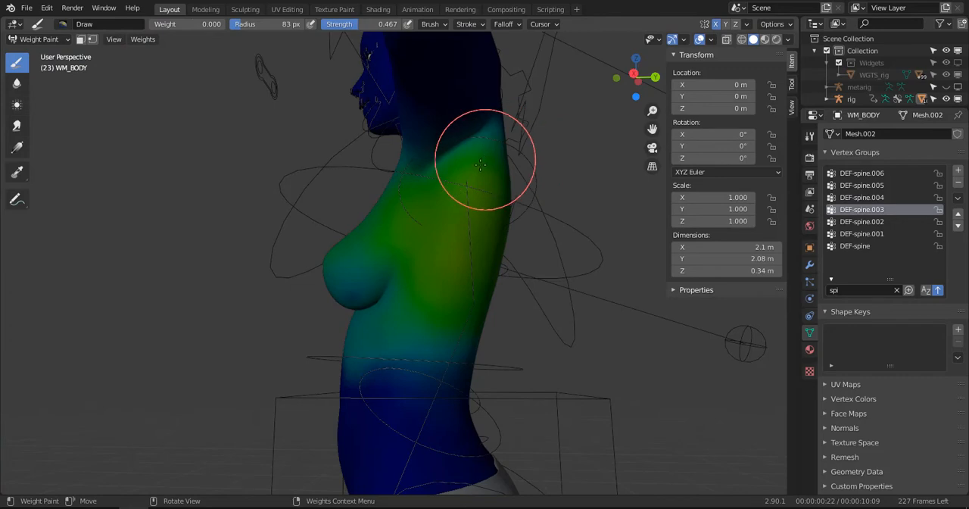
pyautogui.moveTo(480, 165); pyautogui.dragTo(476, 286)
pyautogui.moveTo(476, 285); pyautogui.dragTo(588, 263, button='middle')
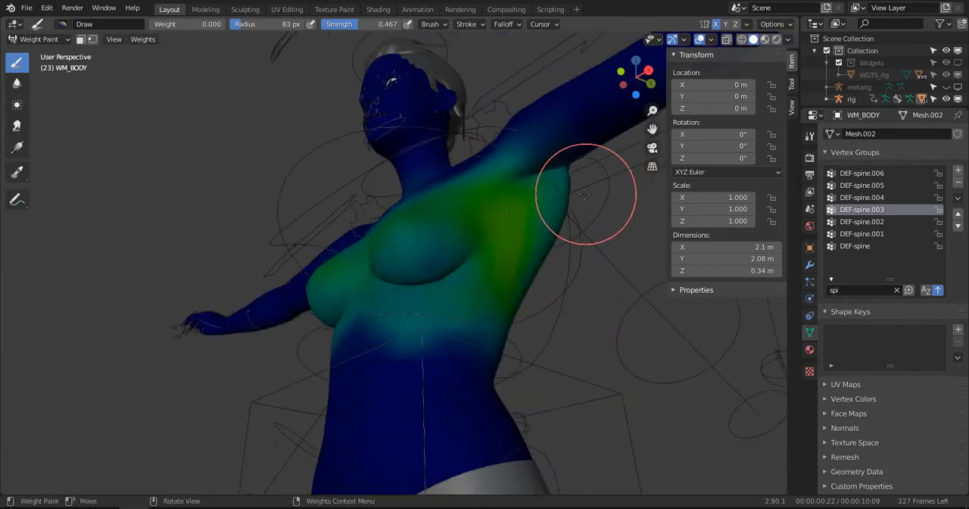
pyautogui.moveTo(584, 194); pyautogui.dragTo(610, 275, button='middle')
# - Paint DEF-spine.003 down the left side of the torso below the armpit using the Draw brush at weight 1
pyautogui.keyDown('ctrl'); pyautogui.rightClick(424, 211); pyautogui.keyUp('ctrl')
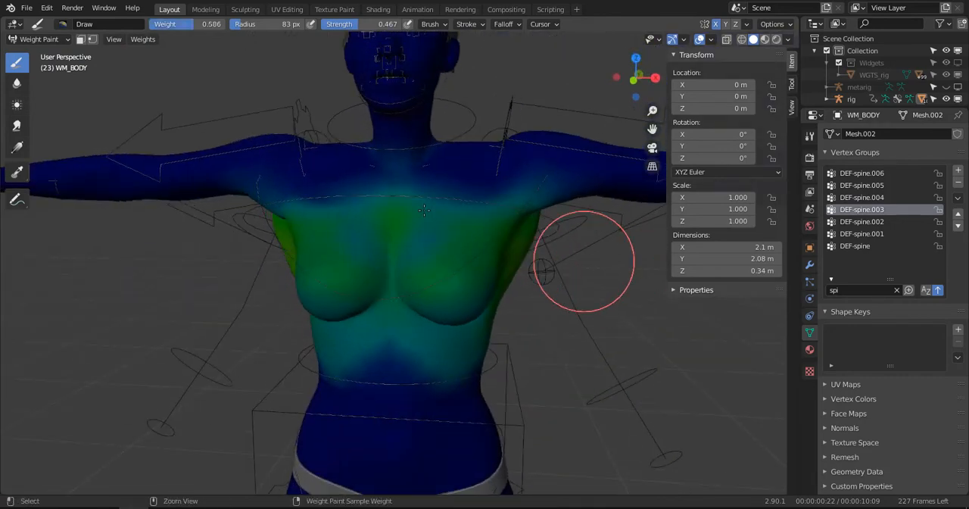
pyautogui.moveTo(500, 178); pyautogui.dragTo(378, 181, button='middle')
pyautogui.moveTo(364, 225)
pyautogui.mouseDown()
pyautogui.moveTo(384, 258)
pyautogui.moveTo(399, 233)
pyautogui.moveTo(396, 174)
pyautogui.moveTo(394, 310)
pyautogui.moveTo(379, 219)
pyautogui.moveTo(376, 292)
pyautogui.mouseUp()
pyautogui.moveTo(378, 291)
pyautogui.mouseDown(button='middle')
pyautogui.moveTo(527, 274)
pyautogui.moveTo(462, 256)
pyautogui.moveTo(401, 186)
pyautogui.mouseUp(button='middle')
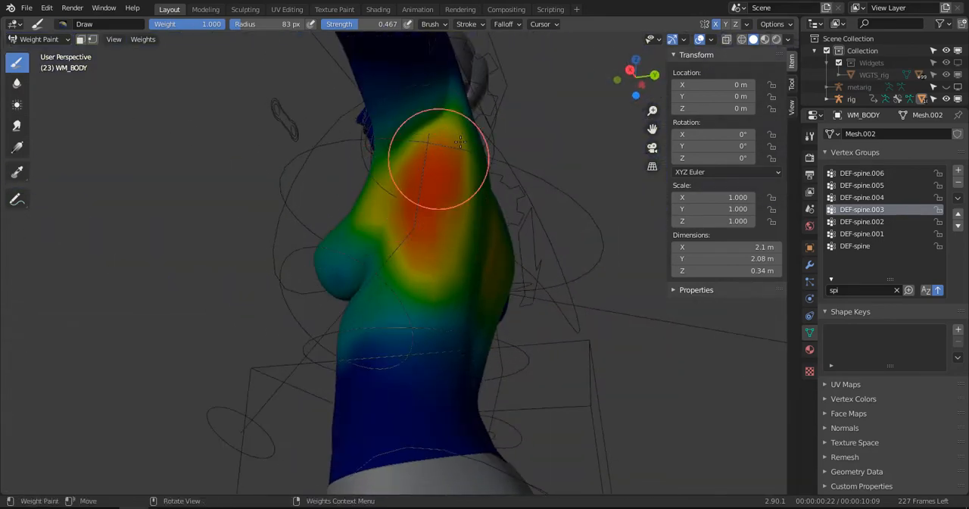
pyautogui.moveTo(460, 142)
pyautogui.mouseDown()
pyautogui.moveTo(428, 205)
pyautogui.moveTo(364, 217)
pyautogui.moveTo(357, 227)
pyautogui.mouseUp()
pyautogui.moveTo(357, 227); pyautogui.dragTo(349, 193, button='middle')
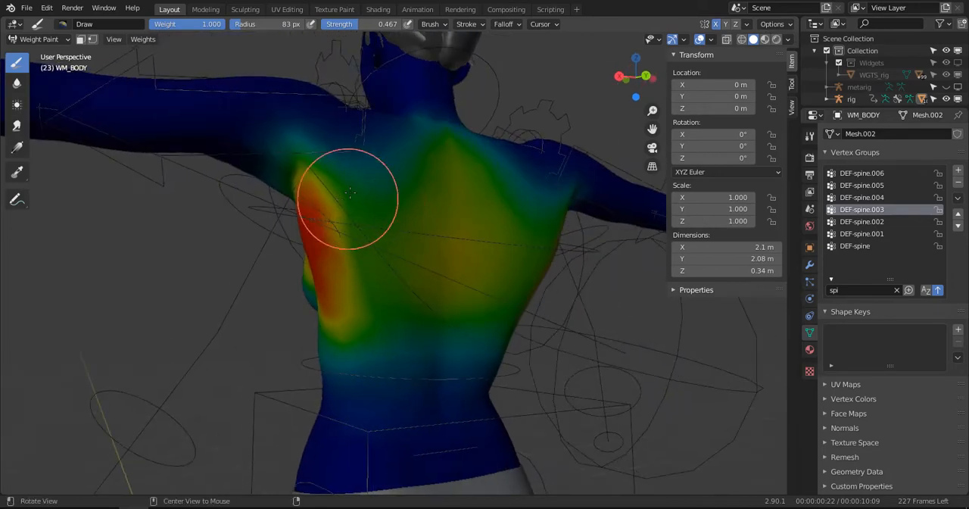
# - Fill the upper and middle back between the armpits with DEF-spine.003 weight 1 at brush strength 0.467
pyautogui.moveTo(350, 193)
pyautogui.mouseDown()
pyautogui.moveTo(364, 253)
pyautogui.moveTo(335, 331)
pyautogui.moveTo(366, 304)
pyautogui.mouseUp()
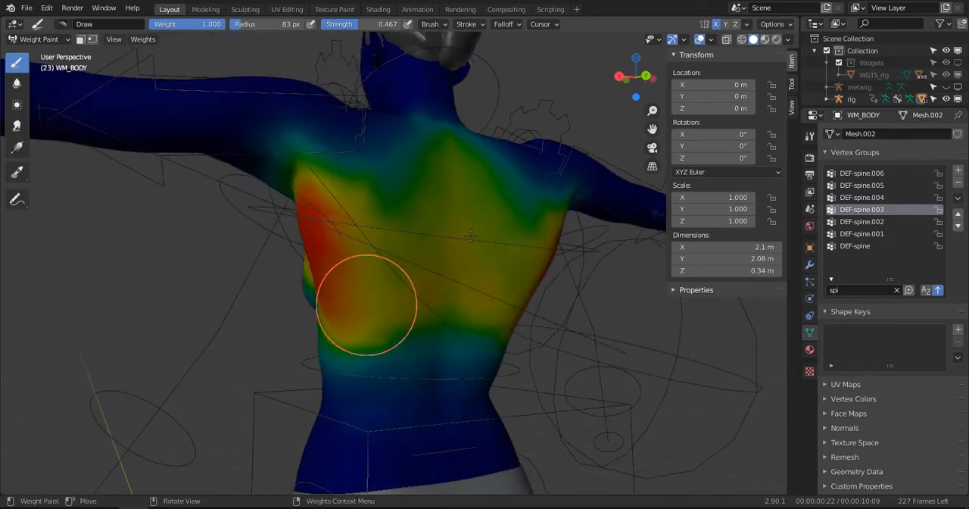
pyautogui.moveTo(471, 237)
pyautogui.mouseDown()
pyautogui.moveTo(508, 205)
pyautogui.moveTo(340, 249)
pyautogui.moveTo(489, 212)
pyautogui.mouseUp()
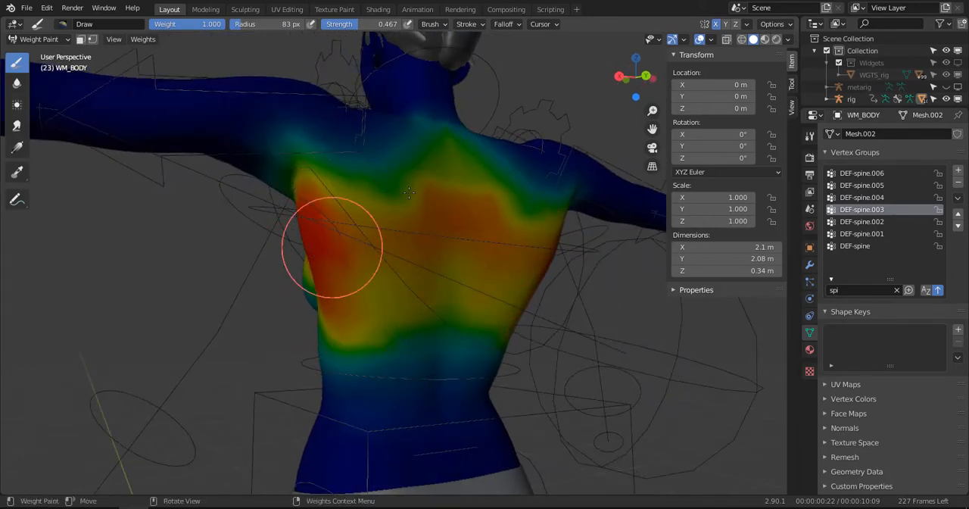
pyautogui.moveTo(409, 193)
pyautogui.mouseDown()
pyautogui.moveTo(404, 179)
pyautogui.moveTo(386, 244)
pyautogui.moveTo(493, 293)
pyautogui.moveTo(427, 337)
pyautogui.moveTo(396, 301)
pyautogui.moveTo(391, 253)
pyautogui.mouseUp()
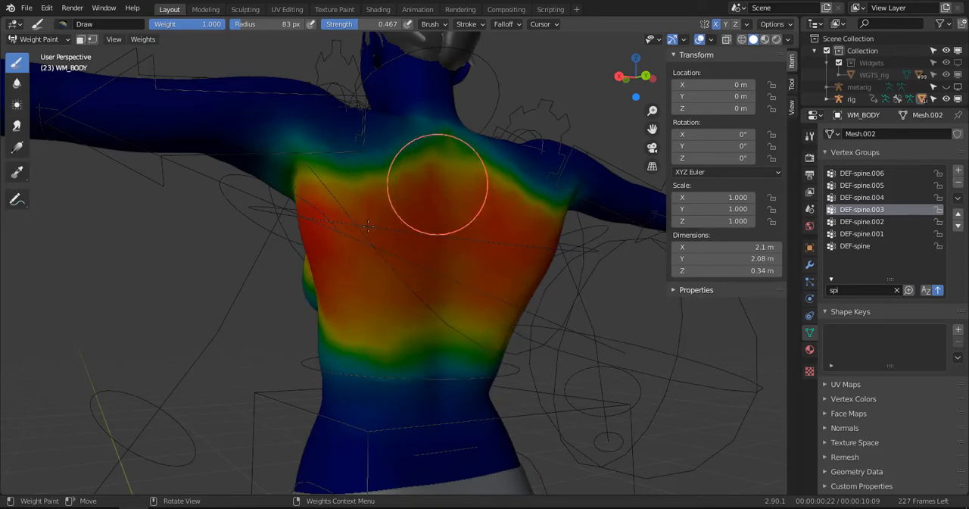
pyautogui.moveTo(424, 190); pyautogui.dragTo(489, 227, button='middle')
pyautogui.moveTo(534, 203)
pyautogui.mouseDown()
pyautogui.moveTo(503, 298)
pyautogui.moveTo(414, 344)
pyautogui.moveTo(433, 328)
pyautogui.moveTo(503, 336)
pyautogui.moveTo(503, 347)
pyautogui.mouseUp()
pyautogui.moveTo(502, 346); pyautogui.dragTo(368, 278, button='middle')
pyautogui.moveTo(368, 278)
pyautogui.mouseDown()
pyautogui.moveTo(346, 268)
pyautogui.moveTo(344, 298)
pyautogui.mouseUp()
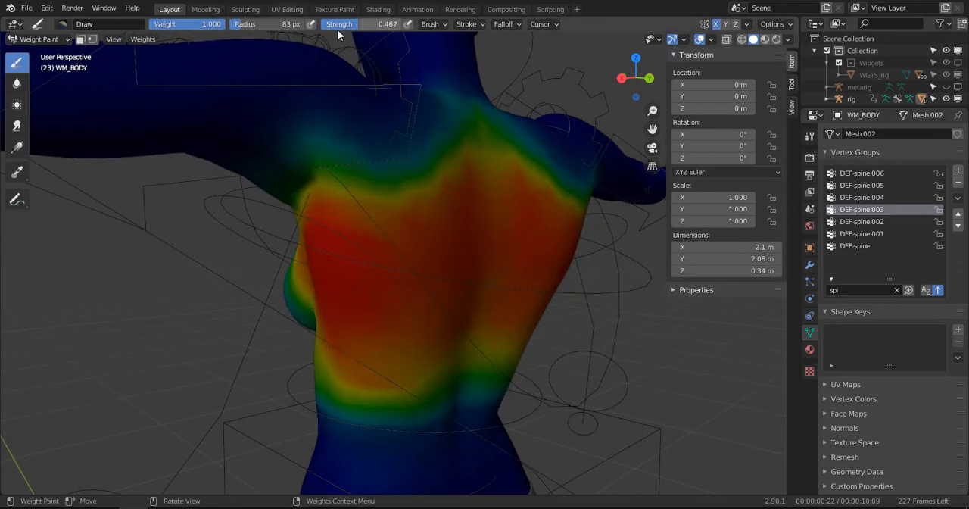
# - Raise the Draw brush strength to 0.822 and strengthen the DEF-spine.003 weight on the left side of the ribcage
pyautogui.moveTo(369, 24); pyautogui.dragTo(381, 25)
pyautogui.moveTo(381, 185); pyautogui.dragTo(456, 161, button='middle')
pyautogui.moveTo(456, 174)
pyautogui.mouseDown()
pyautogui.moveTo(467, 178)
pyautogui.moveTo(479, 146)
pyautogui.moveTo(434, 298)
pyautogui.mouseUp()
pyautogui.moveTo(409, 284)
pyautogui.mouseDown(button='middle')
pyautogui.moveTo(469, 169)
pyautogui.moveTo(521, 283)
pyautogui.mouseUp(button='middle')
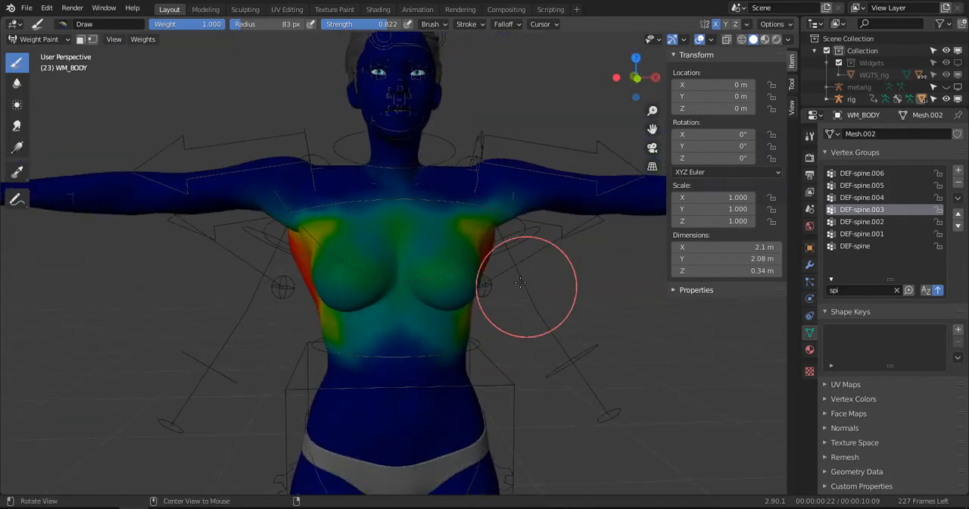
pyautogui.press('KP_1')
pyautogui.scroll(-5, 530, 288)
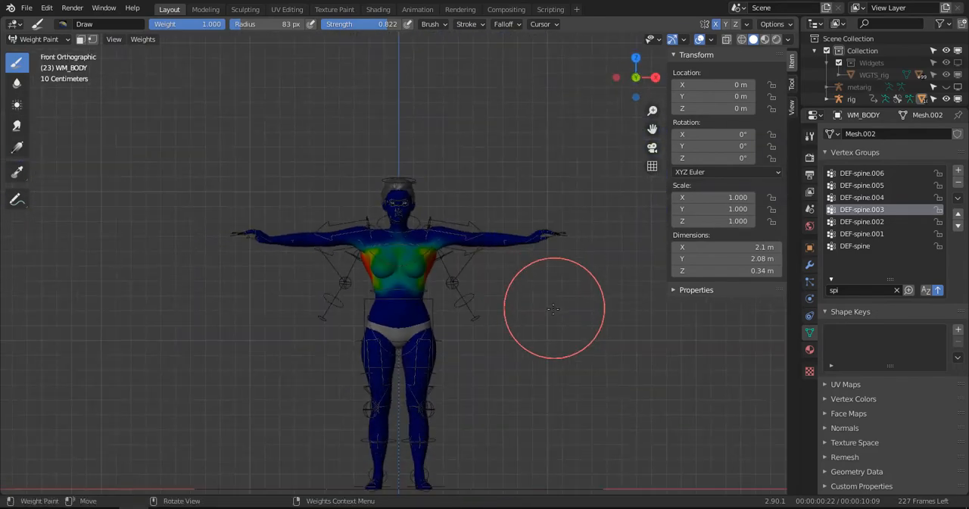
pyautogui.scroll(6, 527, 312)
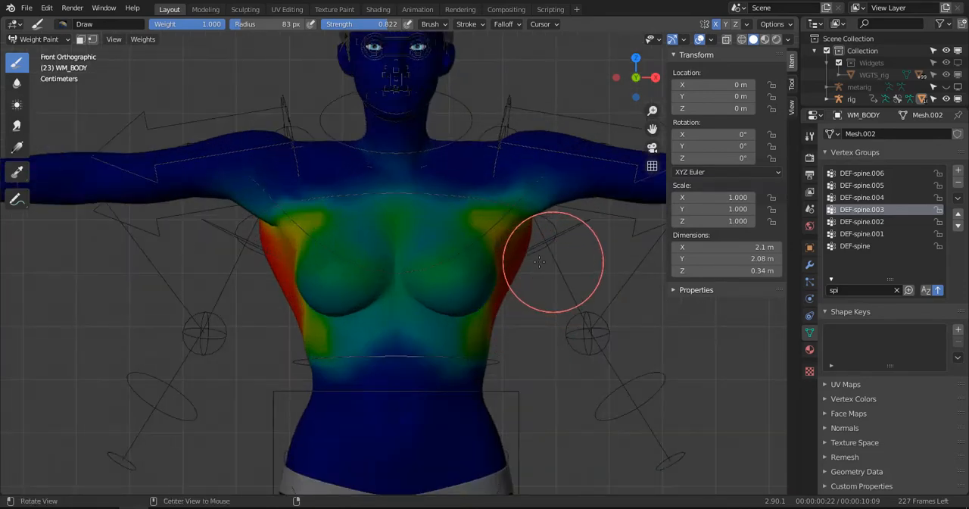
# - Paint DEF-spine.003 weight 1 up to the left armpit and along the outer back down towards the waist
pyautogui.moveTo(546, 258); pyautogui.dragTo(400, 293, button='middle')
pyautogui.keyDown('alt'); pyautogui.moveTo(459, 203); pyautogui.dragTo(411, 292, button='middle'); pyautogui.keyUp('alt')
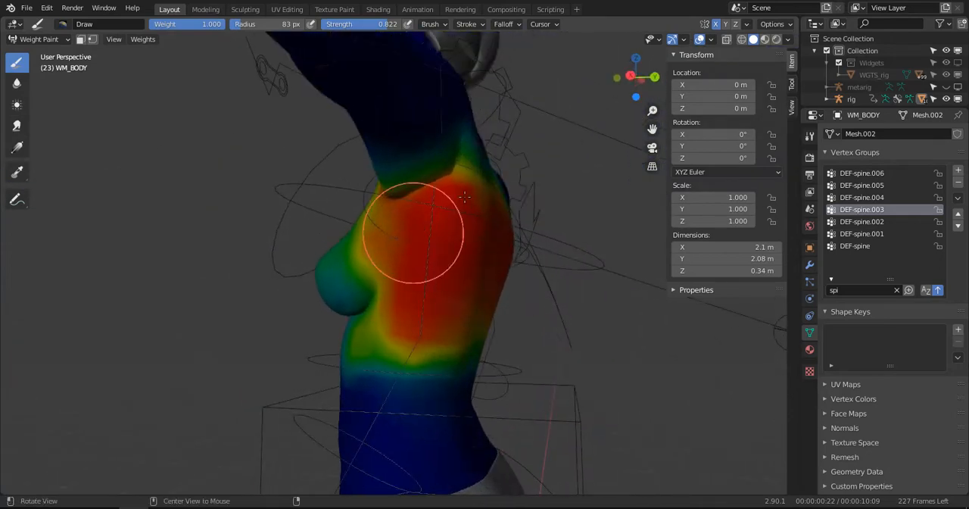
pyautogui.moveTo(473, 182); pyautogui.dragTo(341, 199, button='middle')
pyautogui.moveTo(341, 198); pyautogui.dragTo(339, 226)
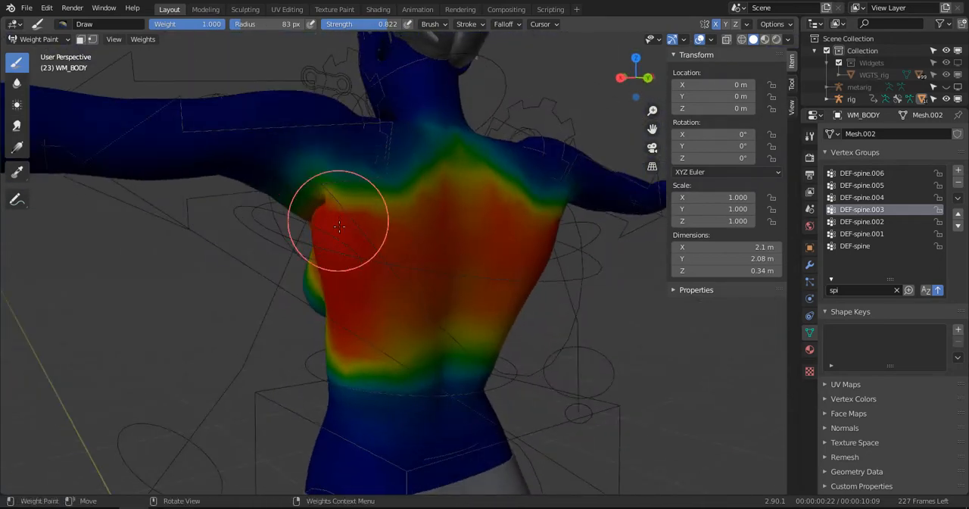
pyautogui.moveTo(363, 261); pyautogui.dragTo(376, 363)
pyautogui.moveTo(377, 363); pyautogui.dragTo(448, 353, button='middle')
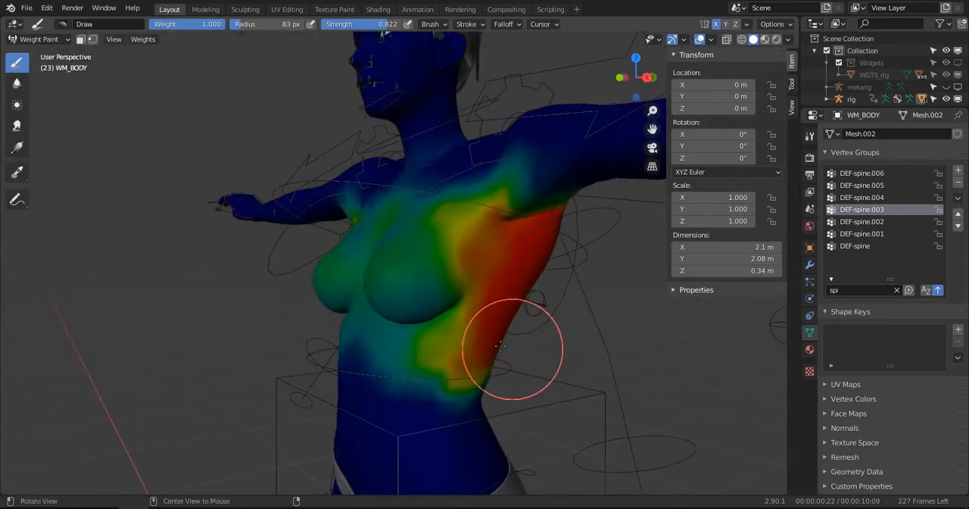
pyautogui.moveTo(464, 301); pyautogui.dragTo(500, 303, button='middle')
# - Soften the DEF-spine.003 weight edge from the left armpit past the breast to the lower ribs with the Blur brush
pyautogui.click(17, 83)
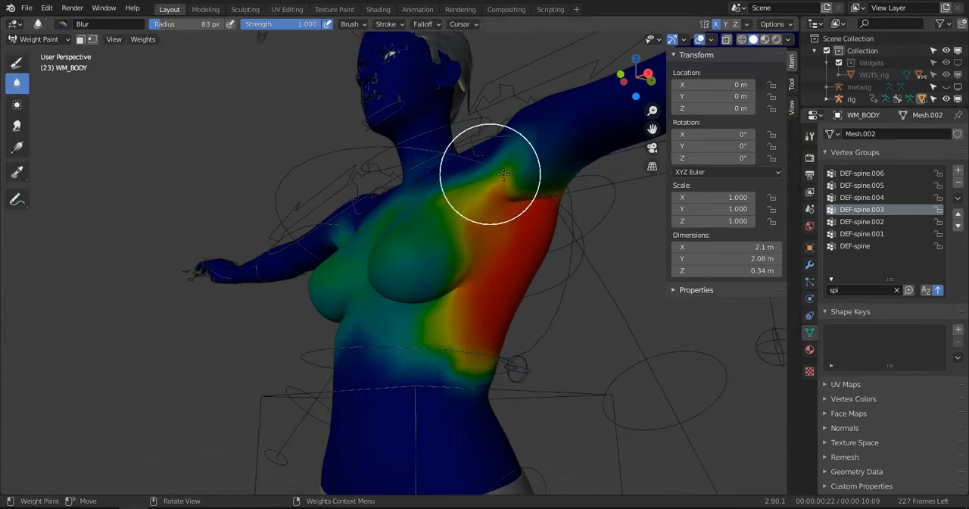
pyautogui.moveTo(447, 219)
pyautogui.mouseDown(button='middle')
pyautogui.moveTo(433, 273)
pyautogui.moveTo(455, 251)
pyautogui.mouseUp(button='middle')
pyautogui.moveTo(470, 239)
pyautogui.mouseDown()
pyautogui.moveTo(542, 191)
pyautogui.moveTo(517, 206)
pyautogui.moveTo(450, 362)
pyautogui.mouseUp()
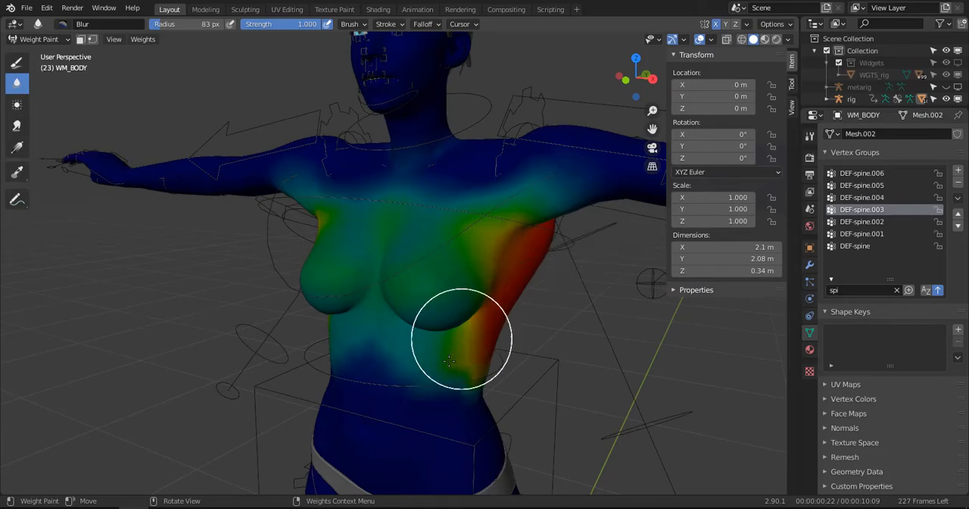
# - Blur the DEF-spine.003 weight edges around the right armpit, across the shoulder blades and along the lower back
pyautogui.moveTo(488, 346); pyautogui.dragTo(444, 290, button='middle')
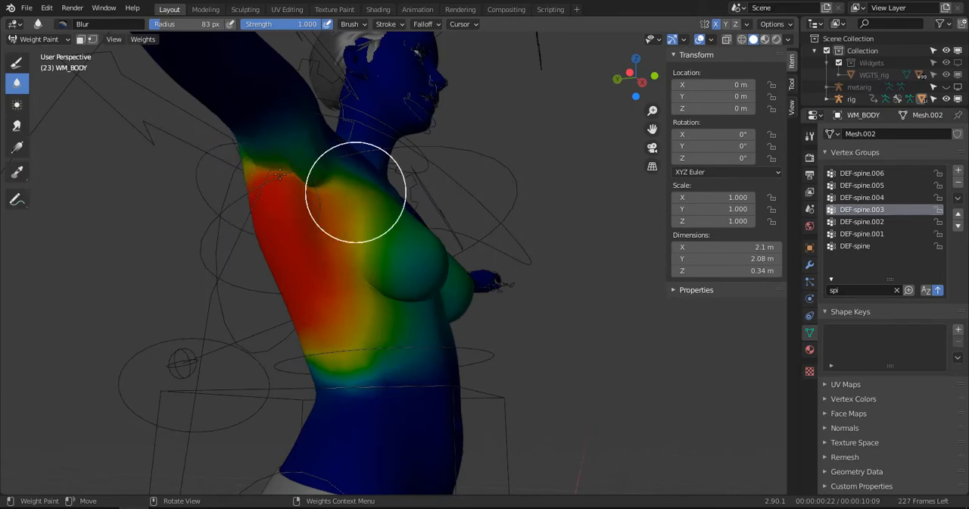
pyautogui.moveTo(315, 190); pyautogui.dragTo(370, 167, button='middle')
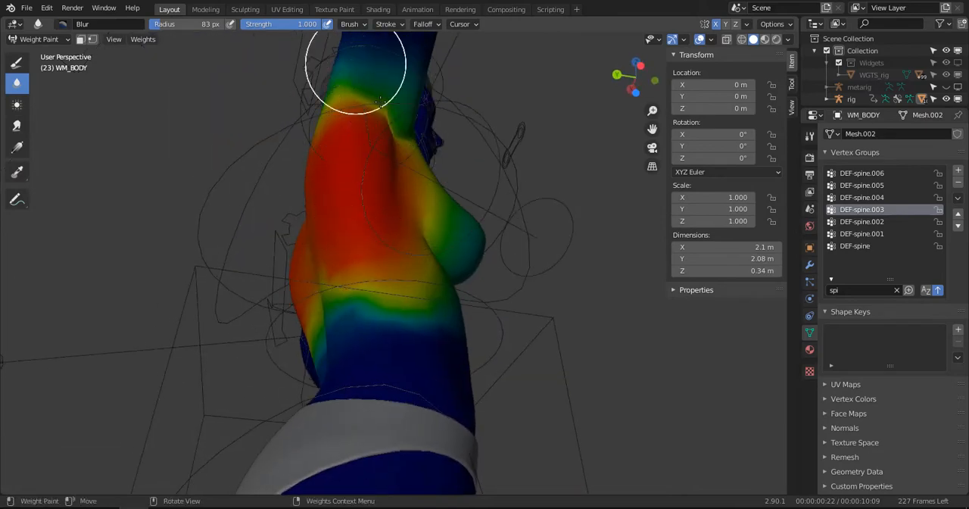
pyautogui.moveTo(381, 101); pyautogui.dragTo(584, 173, button='middle')
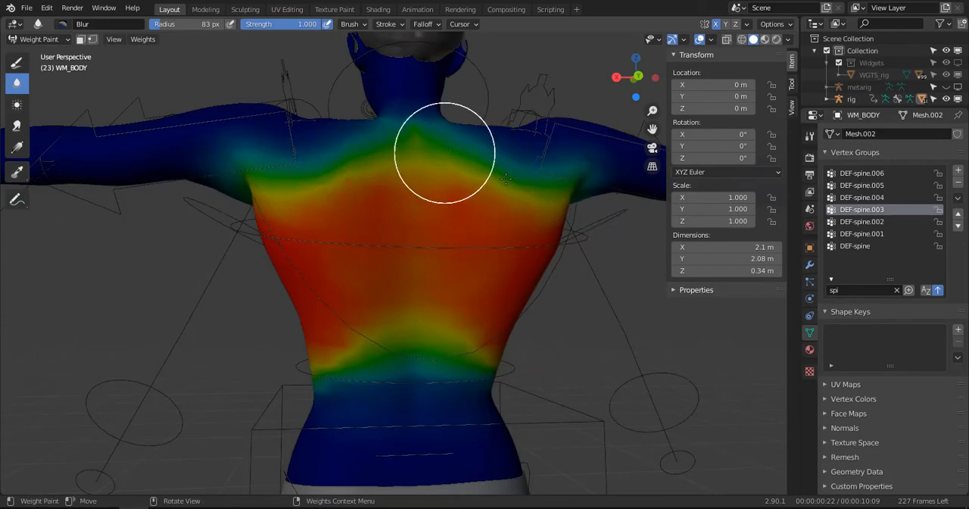
pyautogui.moveTo(335, 343)
pyautogui.mouseDown()
pyautogui.moveTo(400, 360)
pyautogui.moveTo(304, 380)
pyautogui.mouseUp()
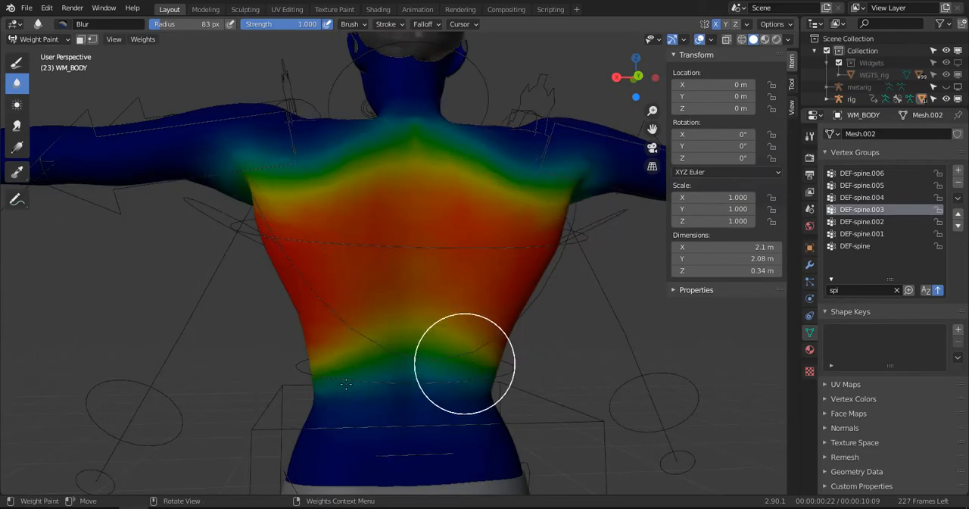
# - Blur the DEF-spine.003 weights across the lower back, between the breasts and around both armpits and side ribs
pyautogui.moveTo(350, 385)
pyautogui.mouseDown(button='middle')
pyautogui.moveTo(407, 391)
pyautogui.moveTo(454, 382)
pyautogui.moveTo(432, 362)
pyautogui.moveTo(520, 357)
pyautogui.mouseUp(button='middle')
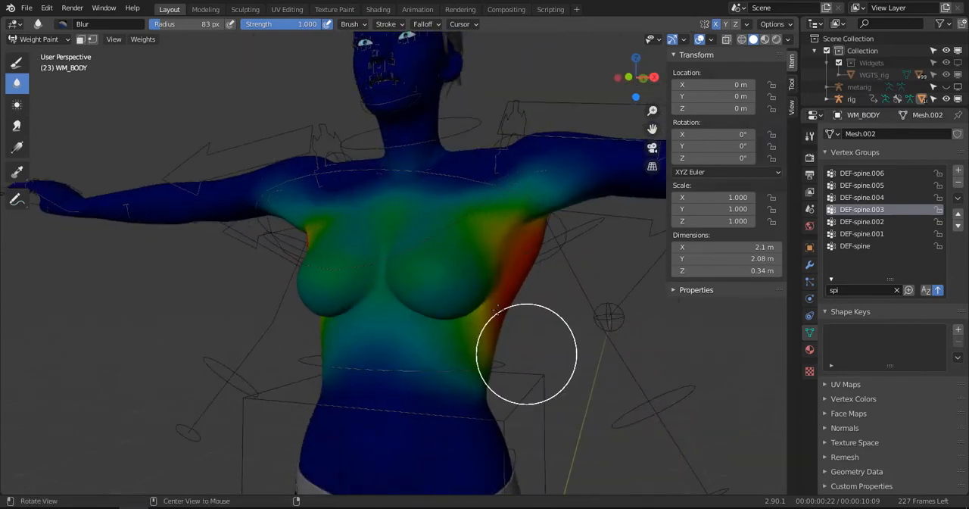
pyautogui.moveTo(458, 208); pyautogui.dragTo(494, 276)
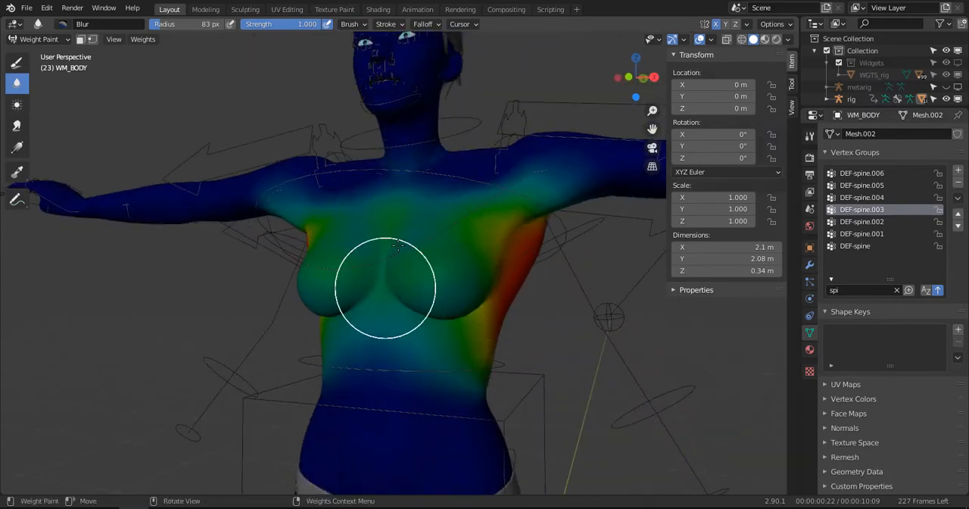
pyautogui.moveTo(472, 219); pyautogui.dragTo(516, 203, button='middle')
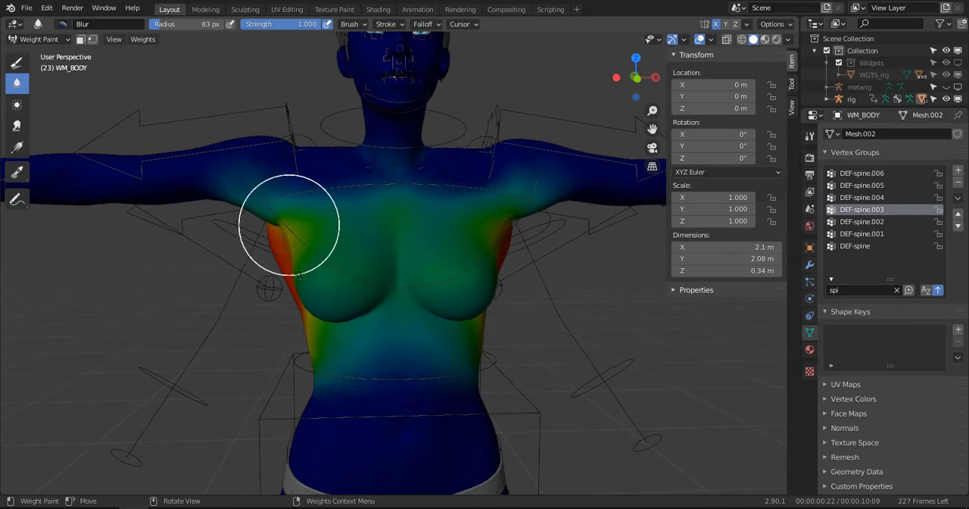
pyautogui.moveTo(296, 287); pyautogui.dragTo(336, 321, button='middle')
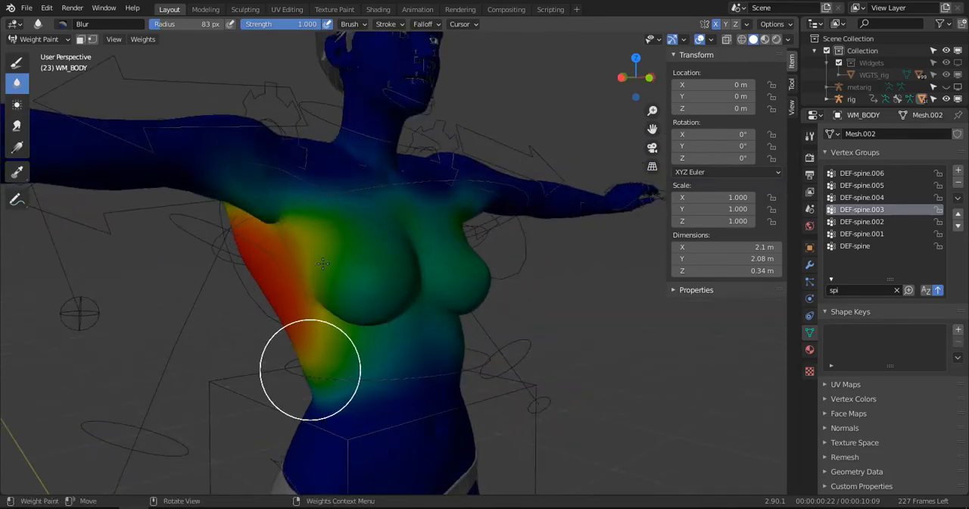
pyautogui.scroll(-4, 427, 208)
pyautogui.moveTo(473, 224)
pyautogui.mouseDown(button='middle')
pyautogui.moveTo(426, 230)
pyautogui.moveTo(392, 278)
pyautogui.moveTo(478, 209)
pyautogui.mouseUp(button='middle')
pyautogui.scroll(-2, 422, 251)
pyautogui.scroll(4, 461, 239)
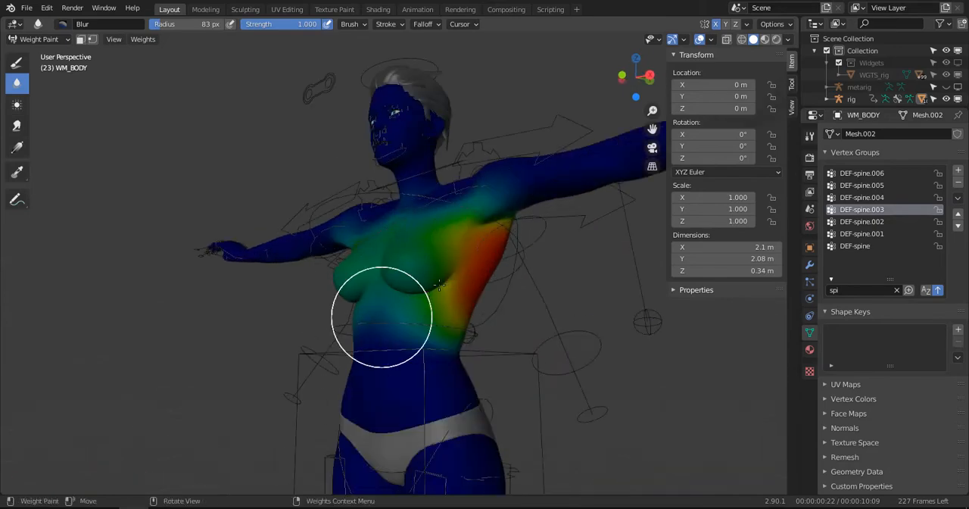
# - Leave Weight Paint mode on the body, select the rig and enter Pose Mode
pyautogui.click(51, 38)
pyautogui.click(49, 52)
pyautogui.scroll(-2, 391, 202)
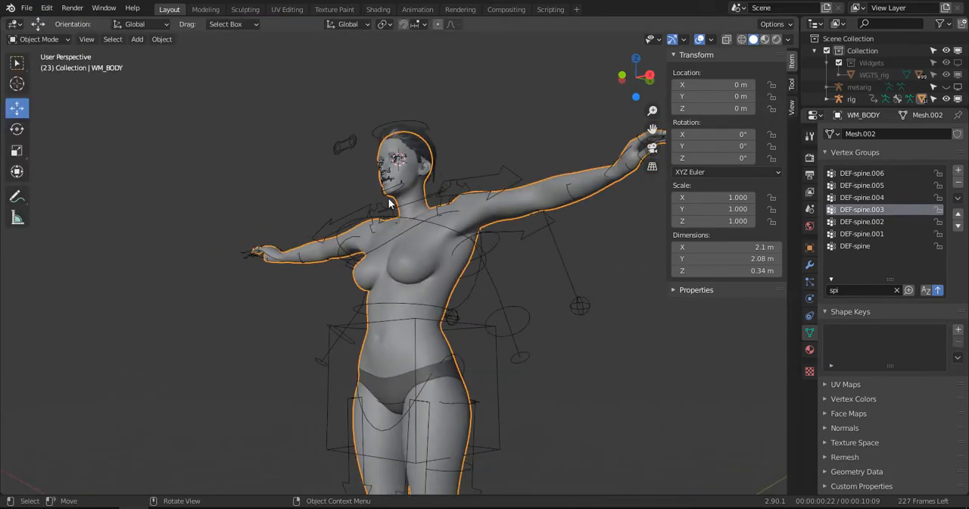
pyautogui.moveTo(447, 240); pyautogui.dragTo(492, 264, button='middle')
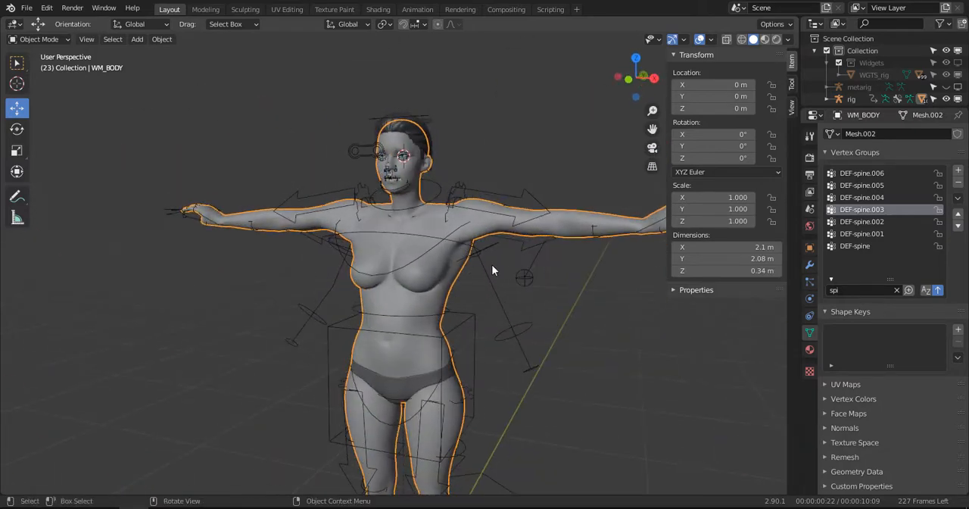
pyautogui.click(492, 268)
pyautogui.hotkey('ctrl', 'Tab')
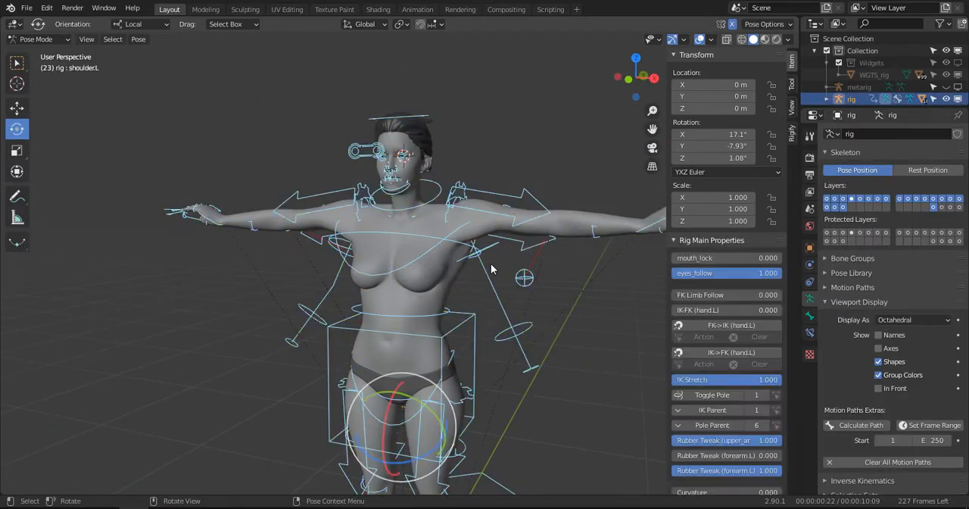
# - Clear the transforms of all rig bones to restore the rest pose and save the file
pyautogui.hotkey('alt', 'r')
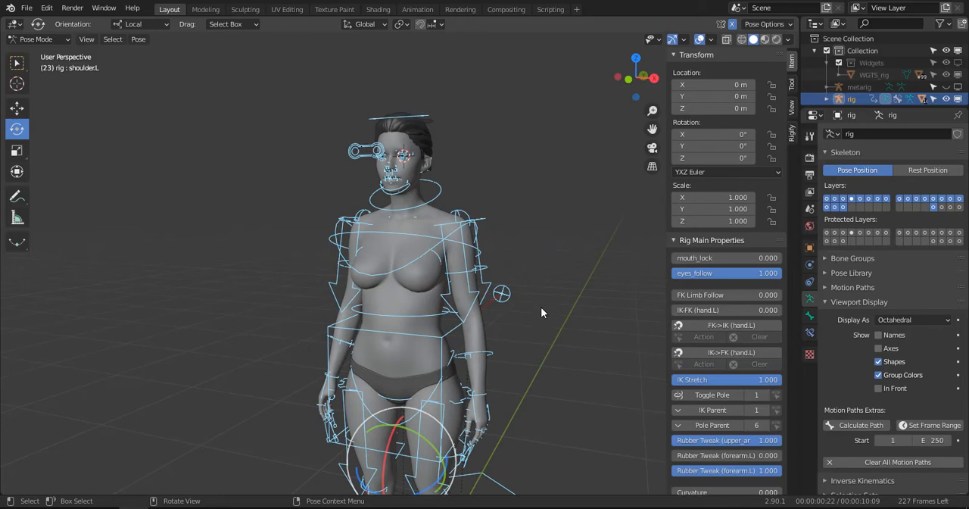
pyautogui.press('KP_1')
pyautogui.hotkey('ctrl', 's')
pyautogui.scroll(2, 528, 240)
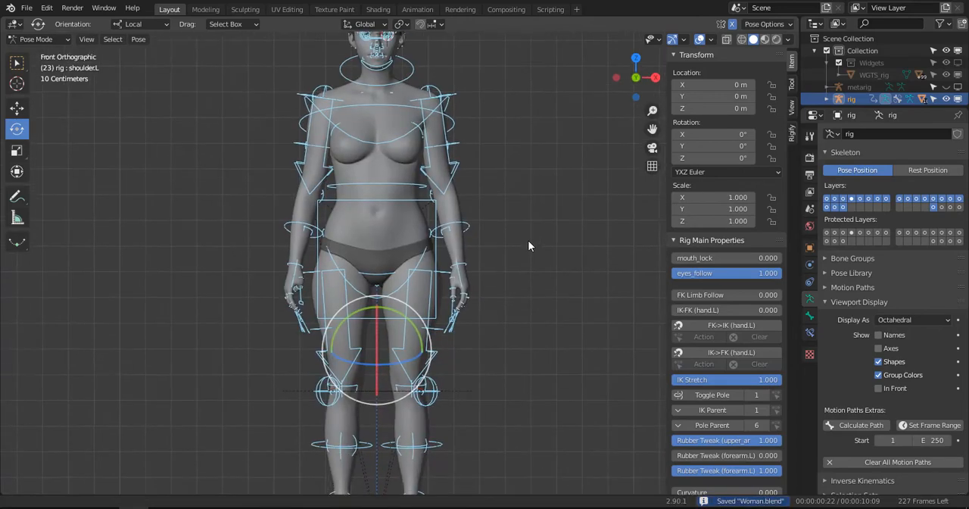
# - Raise the mirrored IK hand controls outward to about shoulder height and rotate both hands upward
pyautogui.click(464, 285)
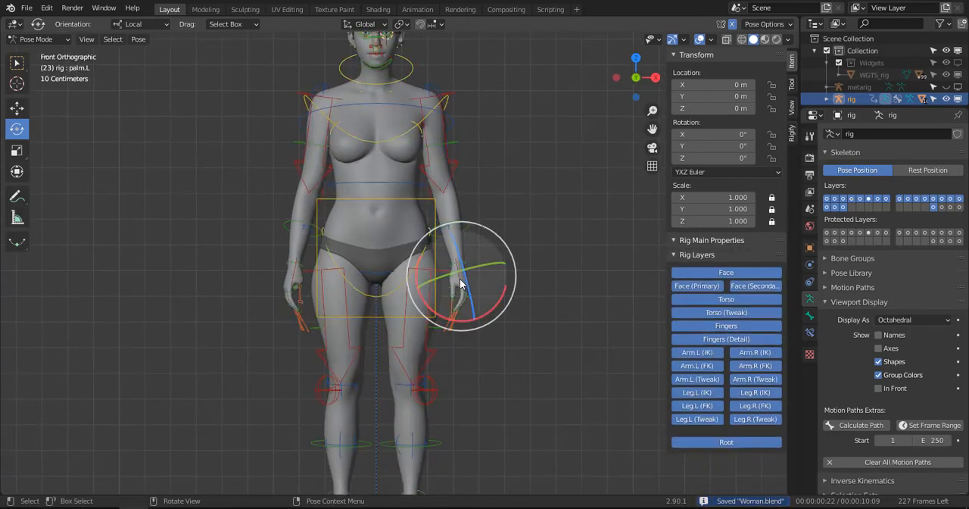
pyautogui.click(461, 285)
pyautogui.press('g')
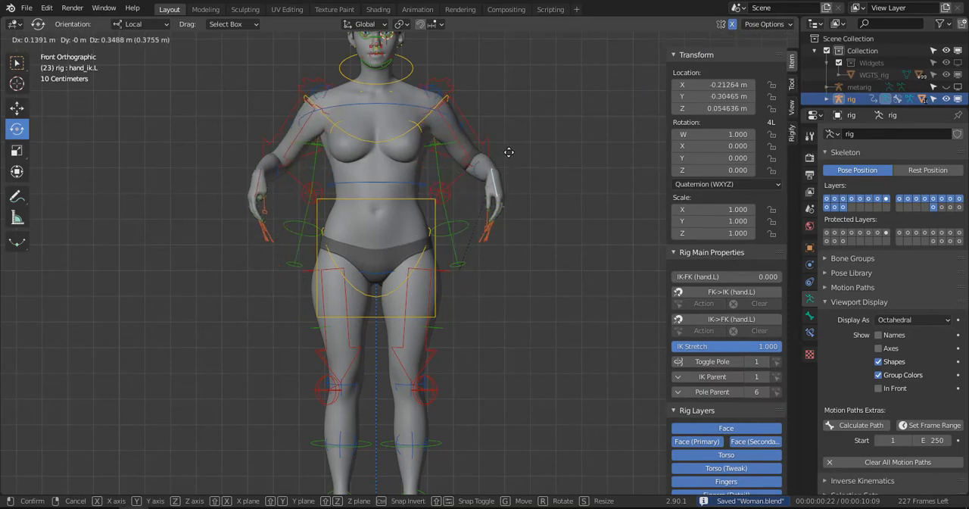
pyautogui.click(541, 113)
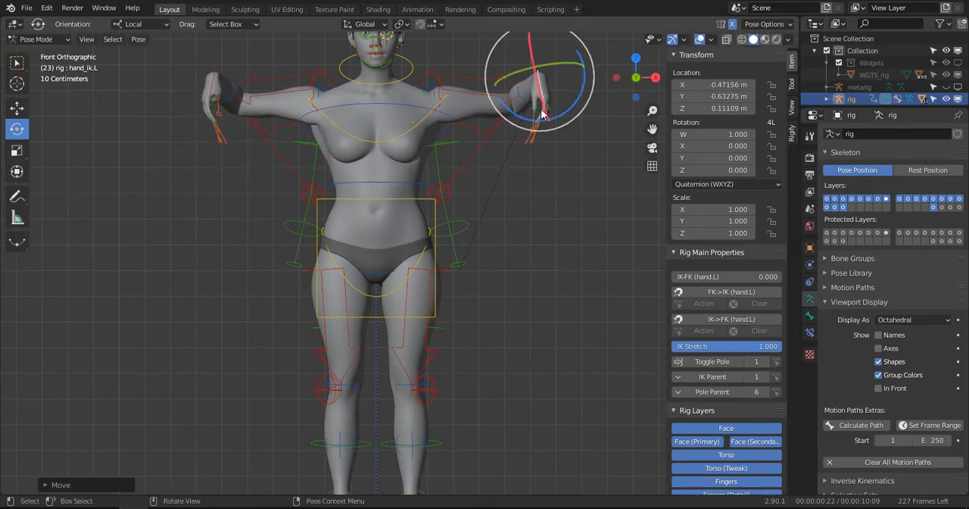
pyautogui.press('r')
pyautogui.click(574, 457)
# - Rotate the left shoulder bone about -40° in front view, raising both shoulders through mirrored posing
pyautogui.keyDown('shift'); pyautogui.moveTo(442, 185); pyautogui.dragTo(465, 269, button='middle'); pyautogui.keyUp('shift')
pyautogui.click(464, 185)
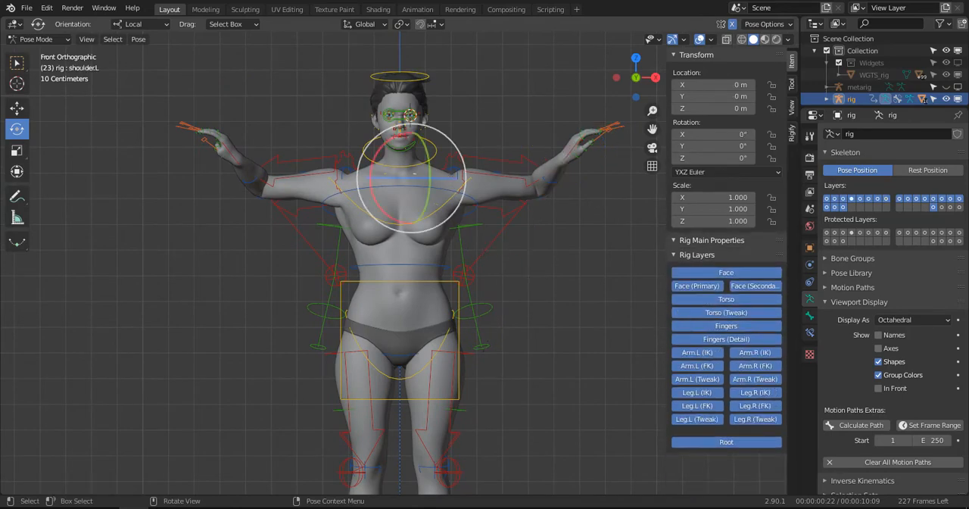
pyautogui.press('r')
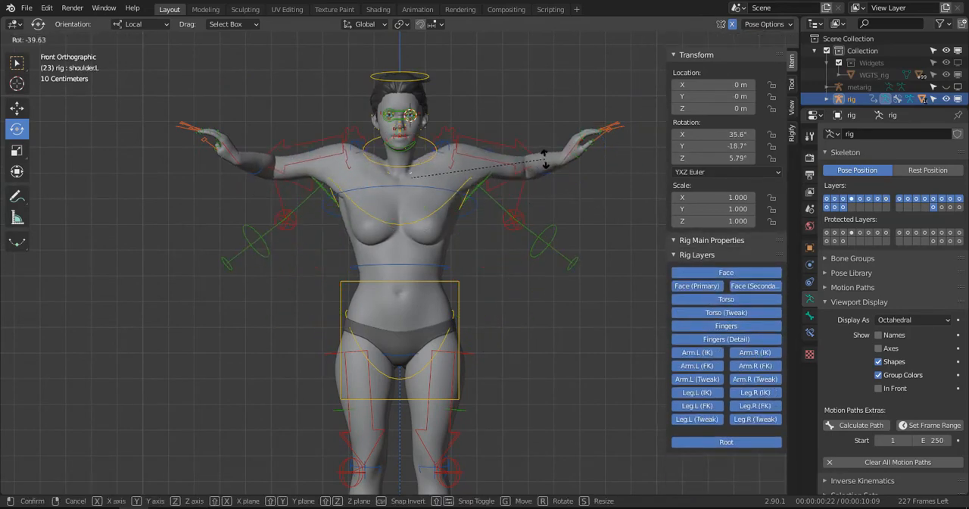
pyautogui.click(544, 159)
# - Examine the raised shoulders from the side, then reset the transforms of all rig bones
pyautogui.moveTo(544, 159); pyautogui.dragTo(398, 245, button='middle')
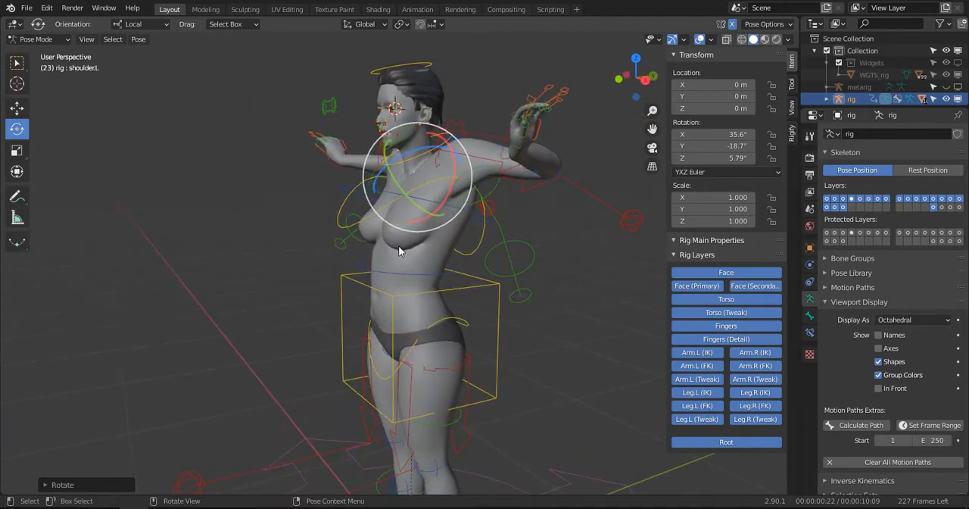
pyautogui.hotkey('alt', 'r')
pyautogui.press('a')
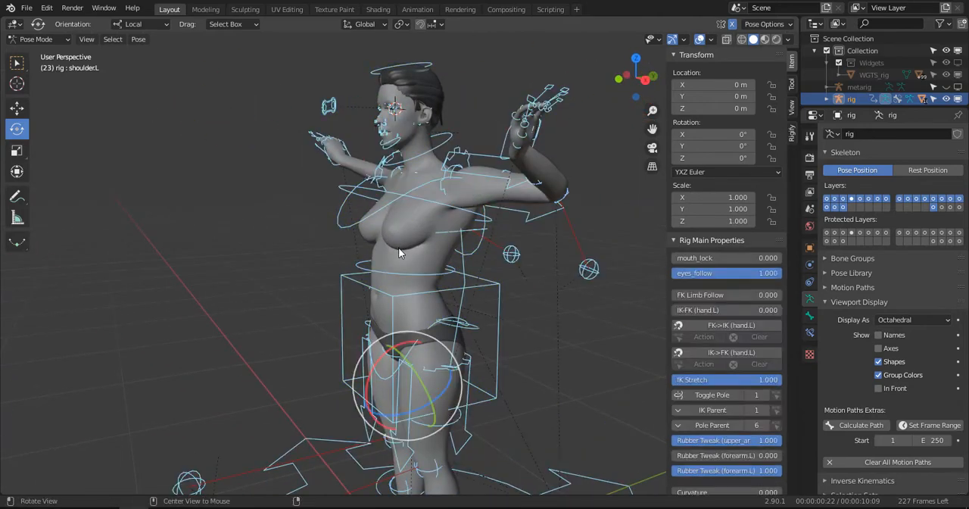
pyautogui.hotkey('alt', 'r')
# - Move the mirrored left IK foot control forward, up and outward to about X 0.19, Y -0.36, Z 0.17 m
pyautogui.moveTo(399, 248); pyautogui.dragTo(422, 453, button='middle')
pyautogui.click(422, 453)
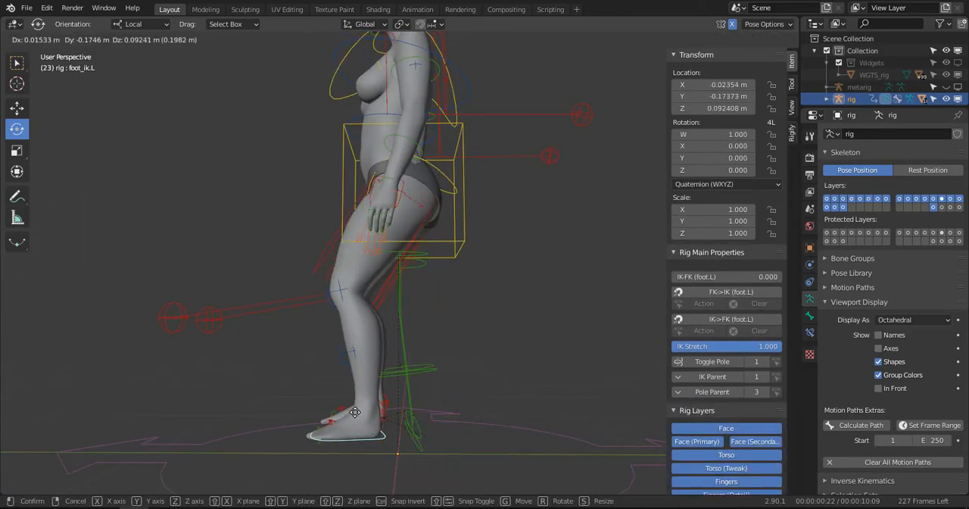
pyautogui.click(333, 424)
pyautogui.moveTo(333, 424); pyautogui.dragTo(387, 284, button='middle')
pyautogui.press('g')
pyautogui.click(530, 423)
pyautogui.scroll(5, 520, 424)
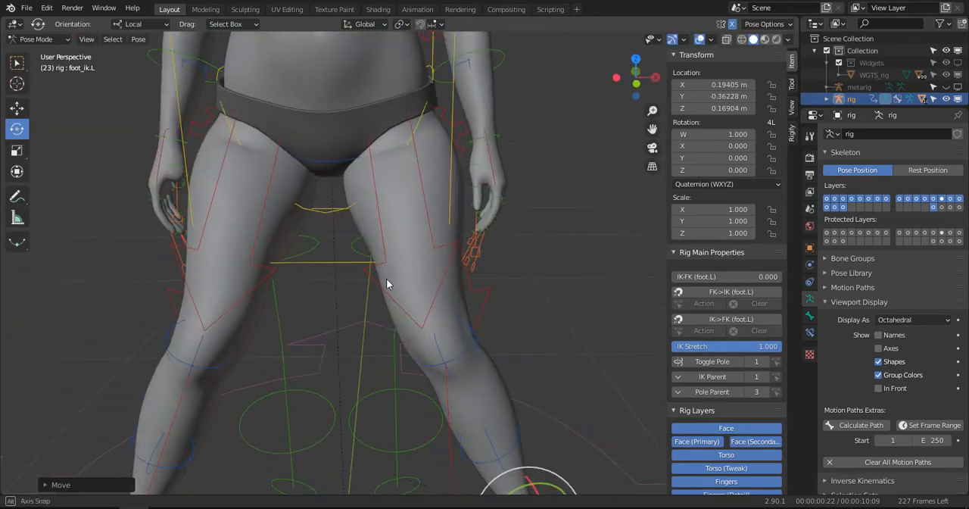
# - Leave Pose Mode, select the WM_BODY mesh and enter Weight Paint mode
pyautogui.hotkey('ctrl', 'Tab')
pyautogui.click(393, 217)
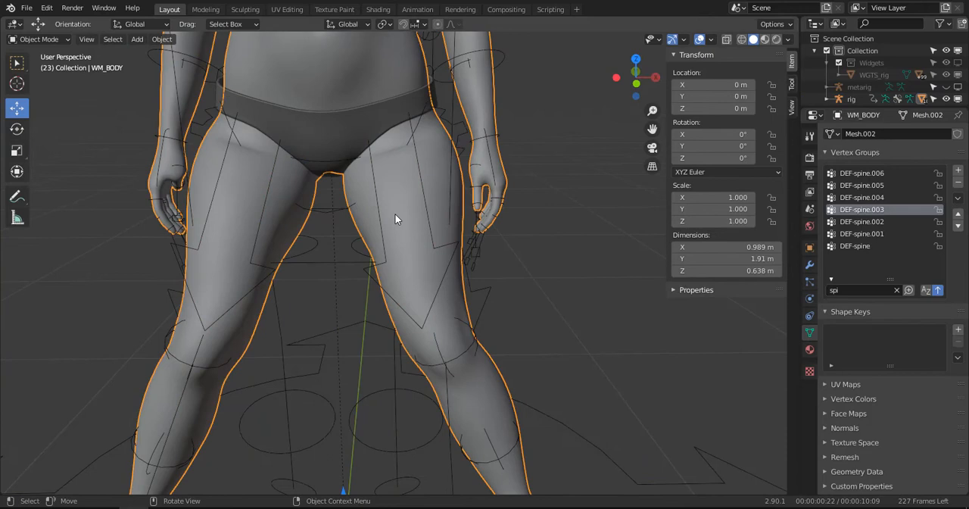
pyautogui.click(40, 39)
pyautogui.click(43, 107)
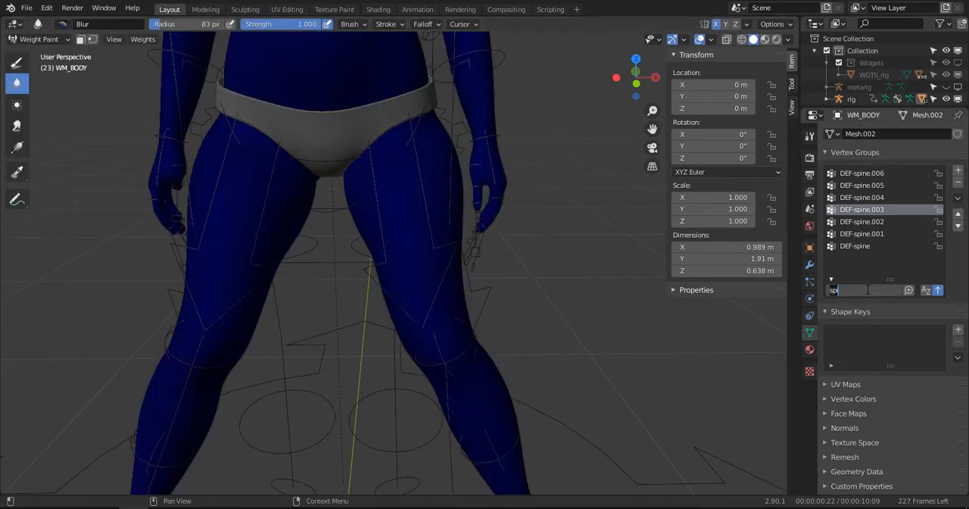
# - Filter the vertex groups by "thi" and make DEF-thigh.L the active group
pyautogui.press('BackSpace')
pyautogui.press('BackSpace')
pyautogui.write('thi')
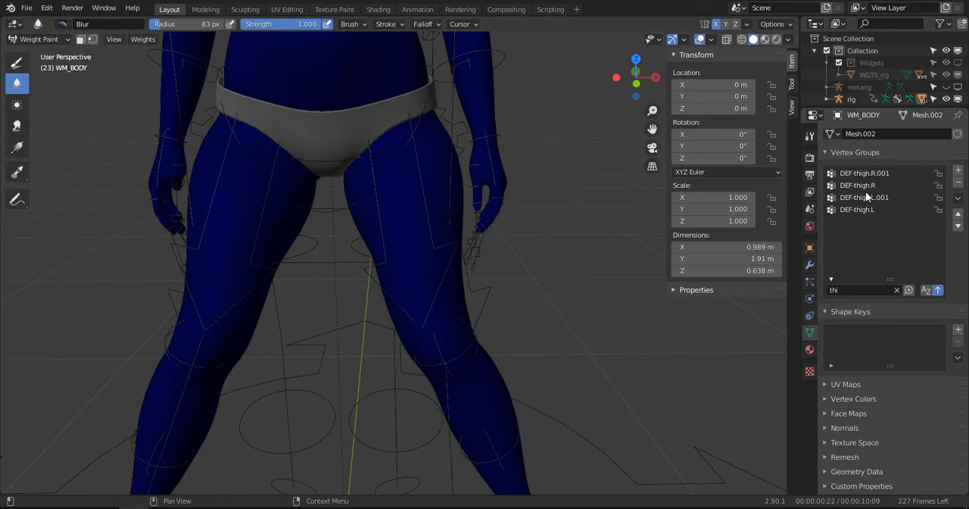
pyautogui.click(870, 210)
pyautogui.scroll(4, 444, 165)
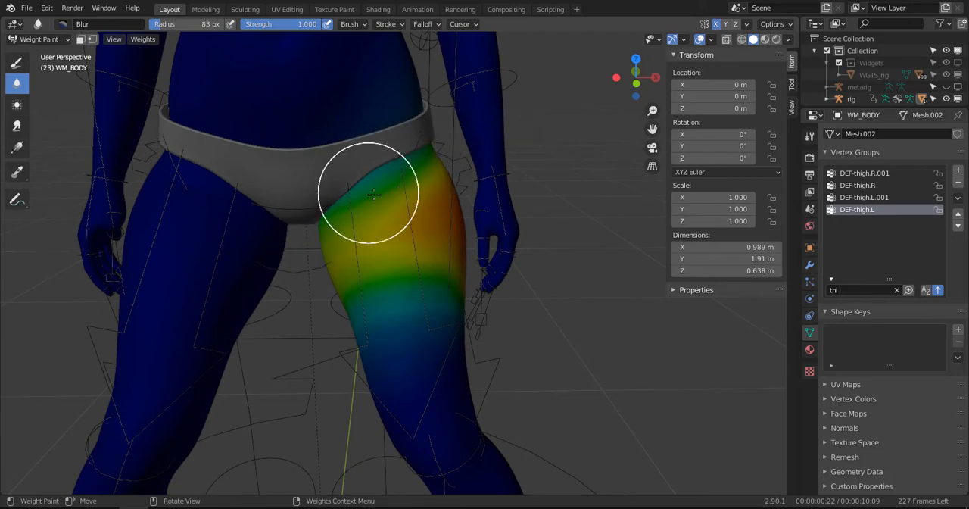
# - Blur the DEF-thigh.L weights along the groin crease and the front and inner side of the left upper thigh
pyautogui.moveTo(369, 189); pyautogui.dragTo(490, 159, button='middle')
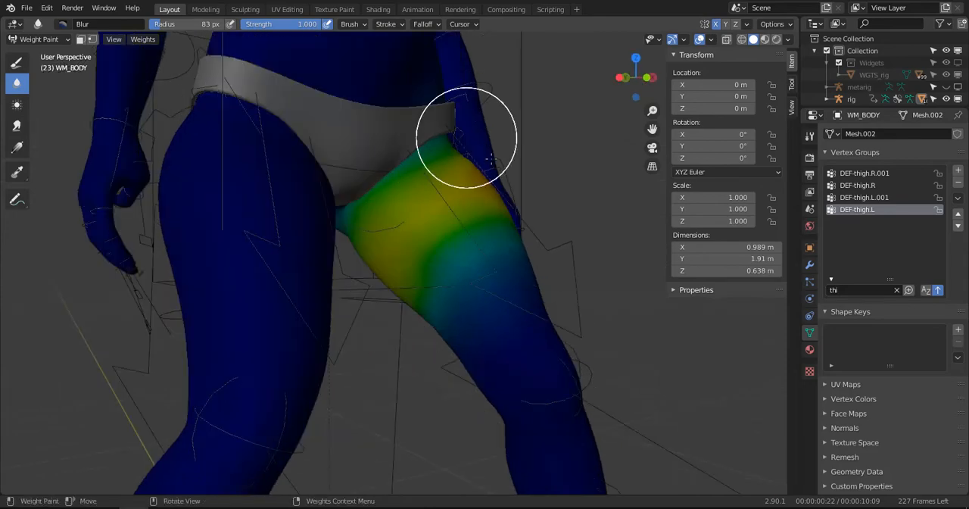
pyautogui.moveTo(418, 186); pyautogui.dragTo(312, 242, button='middle')
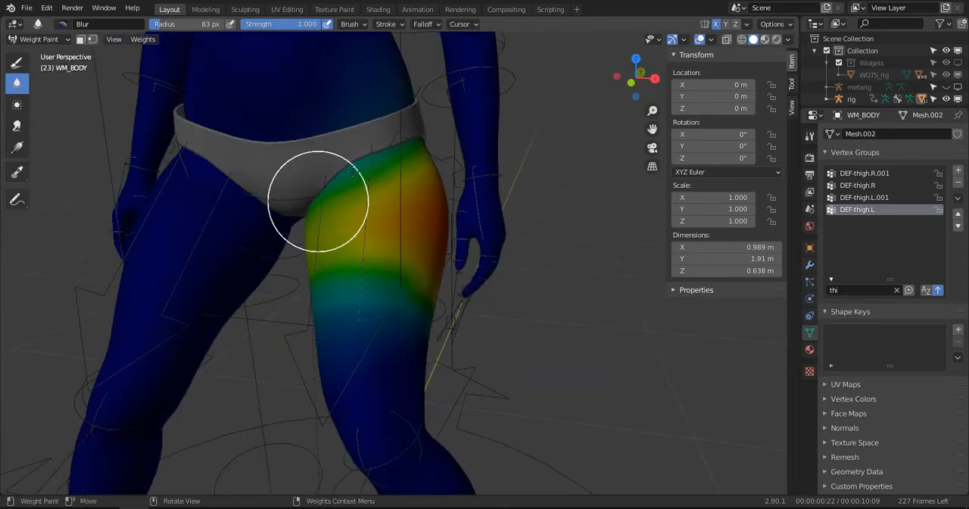
pyautogui.moveTo(361, 290); pyautogui.dragTo(324, 246, button='middle')
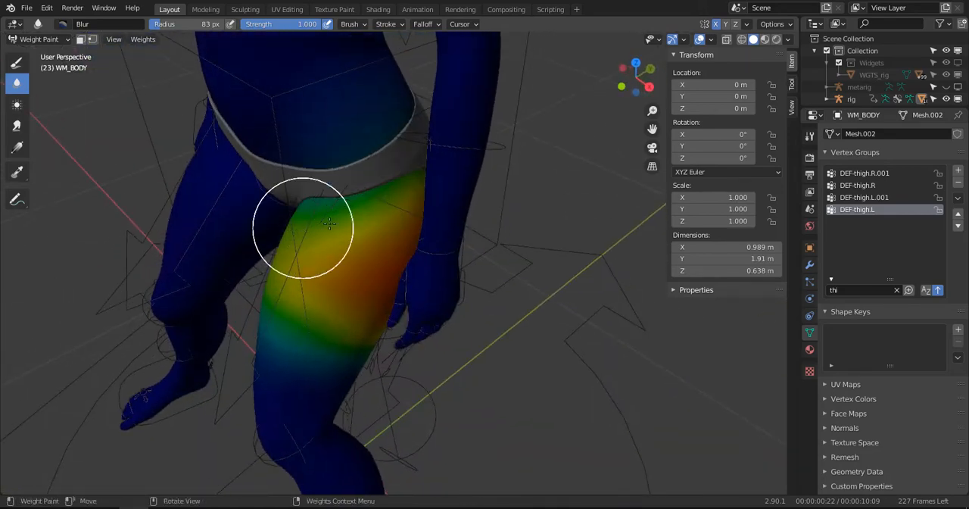
pyautogui.moveTo(390, 195); pyautogui.dragTo(479, 133, button='middle')
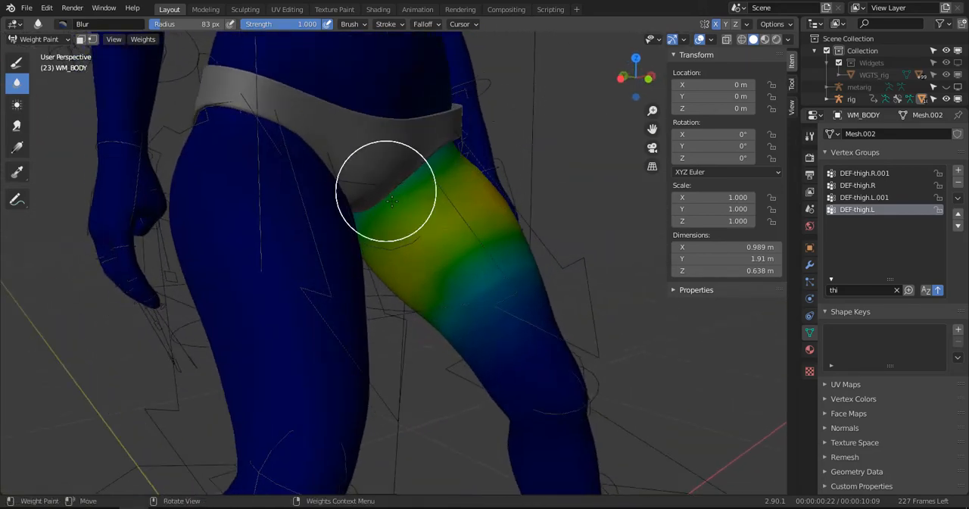
pyautogui.moveTo(386, 191); pyautogui.dragTo(336, 162, button='middle')
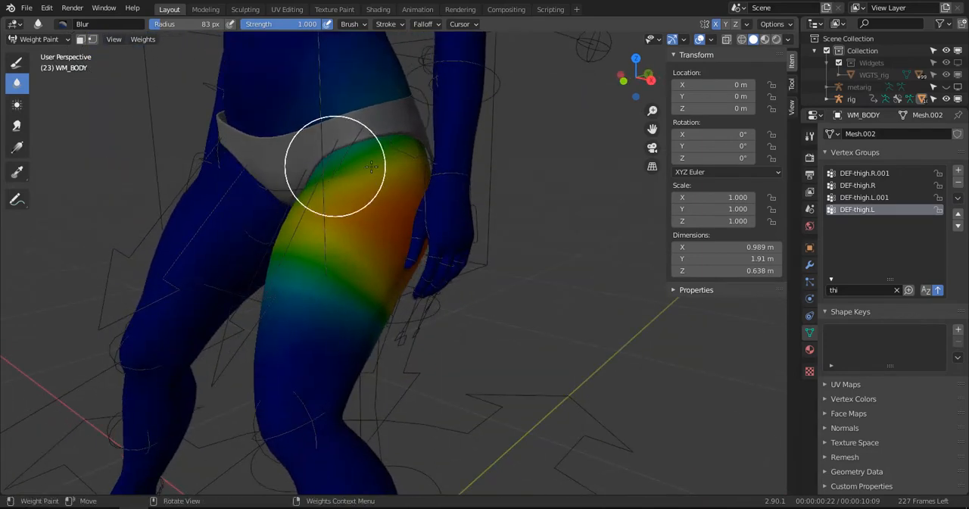
# - Inspect the DEF-thigh.R and DEF-thigh.R.001 weights on the right leg
pyautogui.click(855, 186)
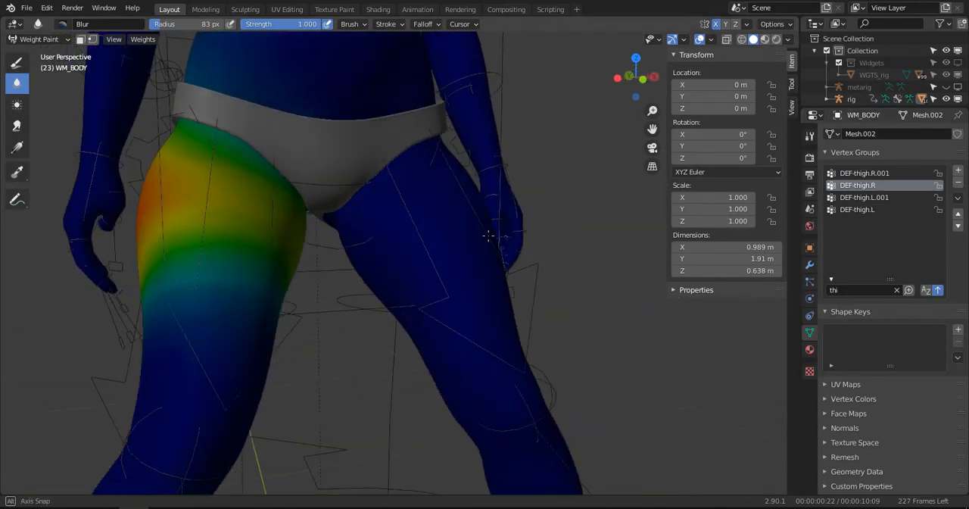
pyautogui.click(883, 174)
pyautogui.moveTo(303, 265); pyautogui.dragTo(459, 281, button='middle')
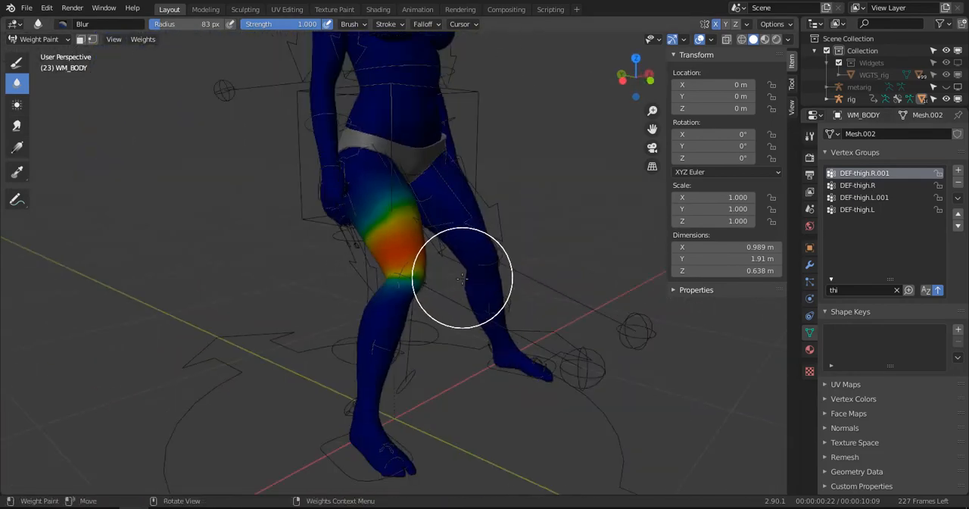
# - Select the rig, enter Pose Mode and clear the locations of all bones
pyautogui.hotkey('ctrl', 'Tab')
pyautogui.click(465, 302)
pyautogui.click(581, 369)
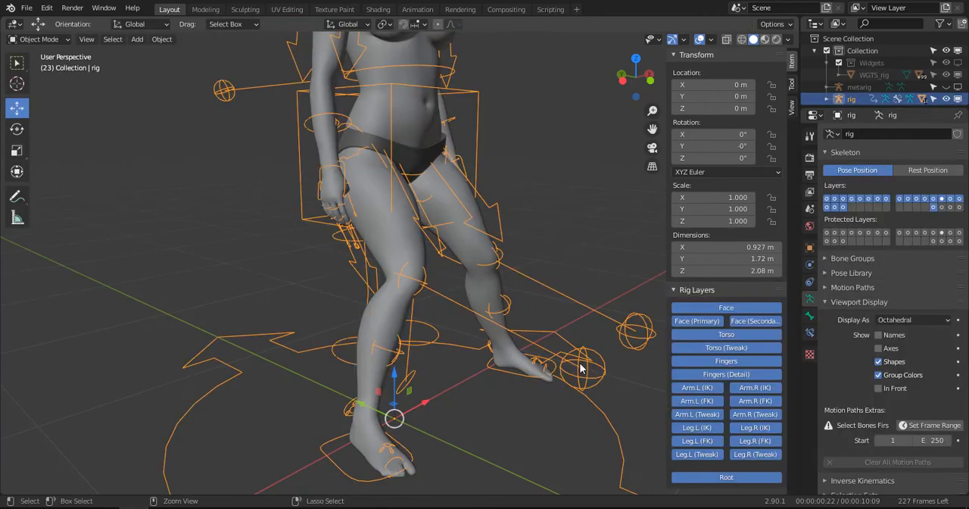
pyautogui.hotkey('ctrl', 'Tab')
pyautogui.hotkey('alt', 'g')
pyautogui.moveTo(581, 368); pyautogui.dragTo(458, 317, button='middle')
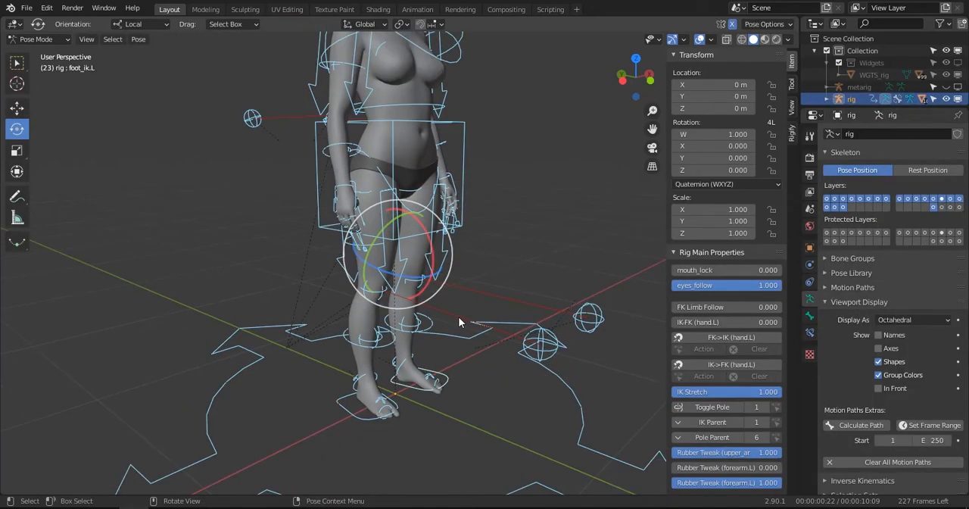
# - In side view, move the left IK foot control forward and up to about Y -0.36, Z 0.16 m, bending the knees
pyautogui.press('KP_3')
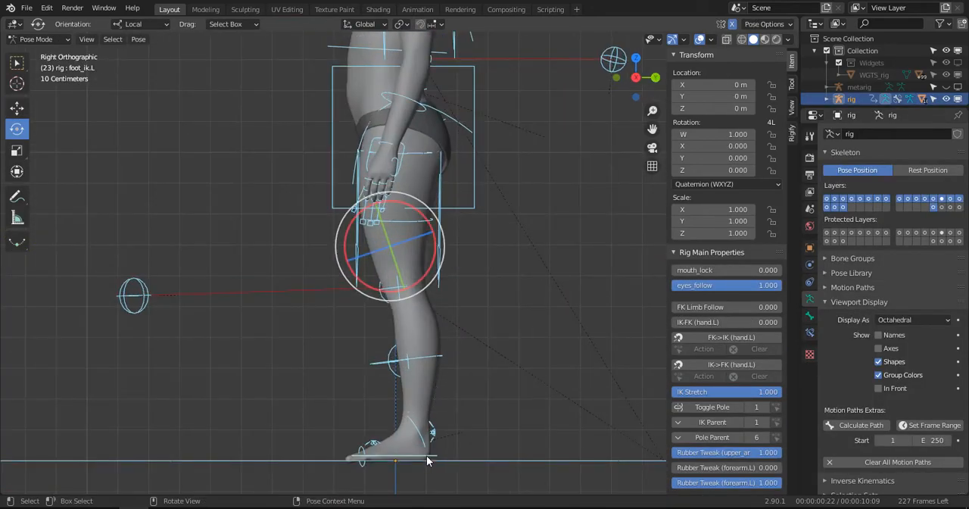
pyautogui.click(416, 425)
pyautogui.press('g')
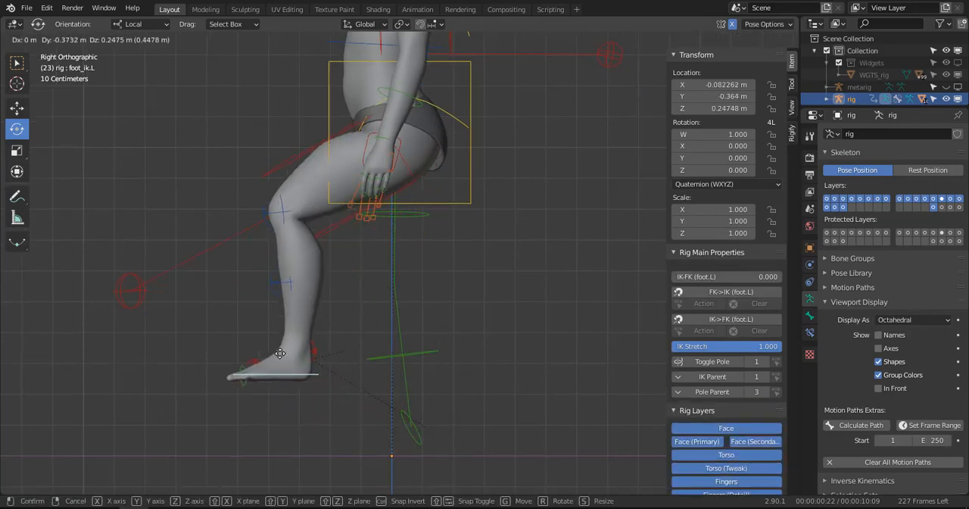
pyautogui.click(292, 388)
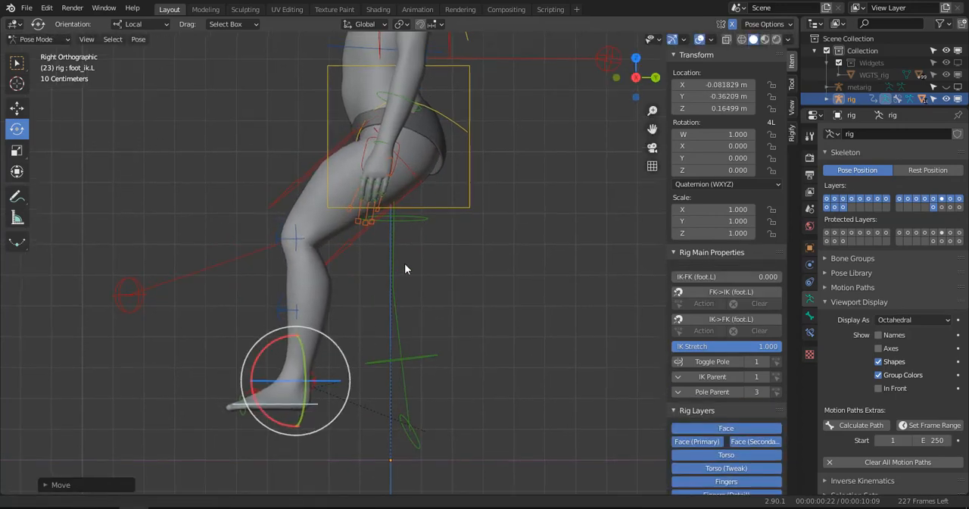
# - Try raising the left IK foot control further to about Y -0.57, Z 0.32 m to test the hip bend, and undo the move
pyautogui.scroll(2, 379, 321)
pyautogui.keyDown('shift'); pyautogui.moveTo(410, 216); pyautogui.dragTo(353, 317, button='middle'); pyautogui.keyUp('shift')
pyautogui.press('g')
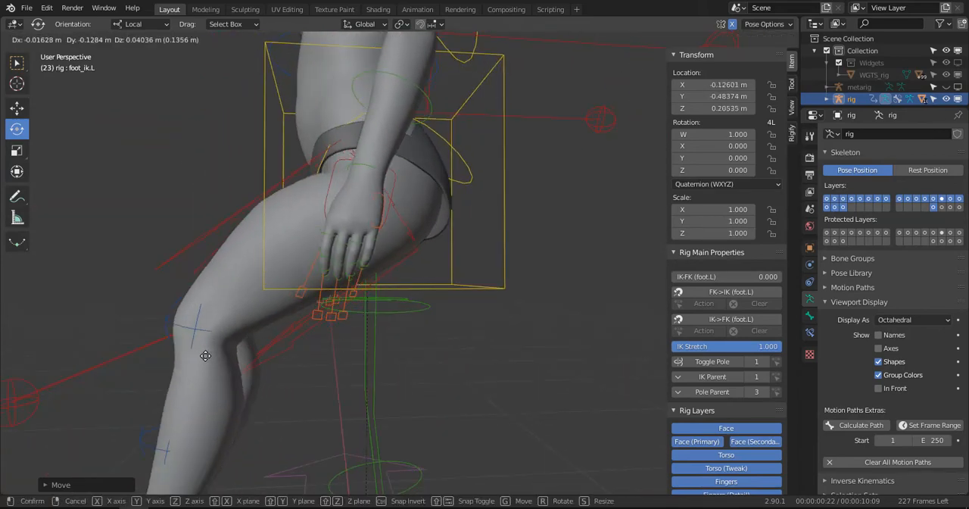
pyautogui.click(204, 301)
pyautogui.moveTo(212, 305); pyautogui.dragTo(459, 301, button='middle')
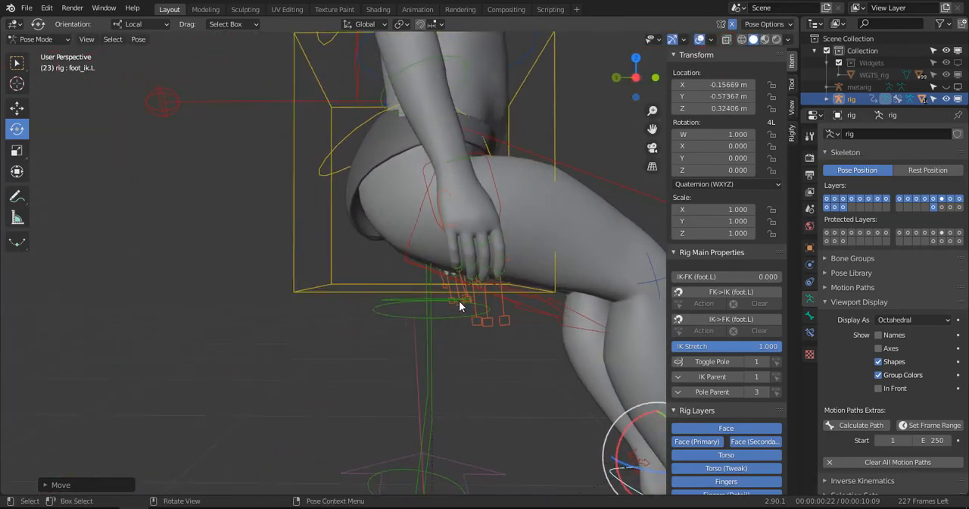
pyautogui.hotkey('ctrl', 'z')
# - Clear the locations of all rig bones and deselect them
pyautogui.press('a')
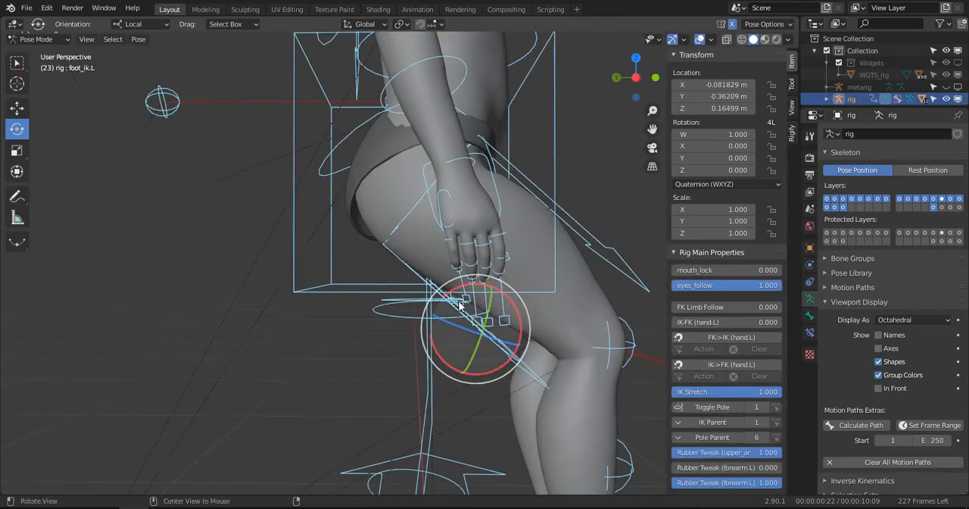
pyautogui.hotkey('alt', 'g')
pyautogui.scroll(-5, 519, 306)
pyautogui.moveTo(519, 306); pyautogui.dragTo(477, 285, button='middle')
pyautogui.hotkey('alt', 'a')
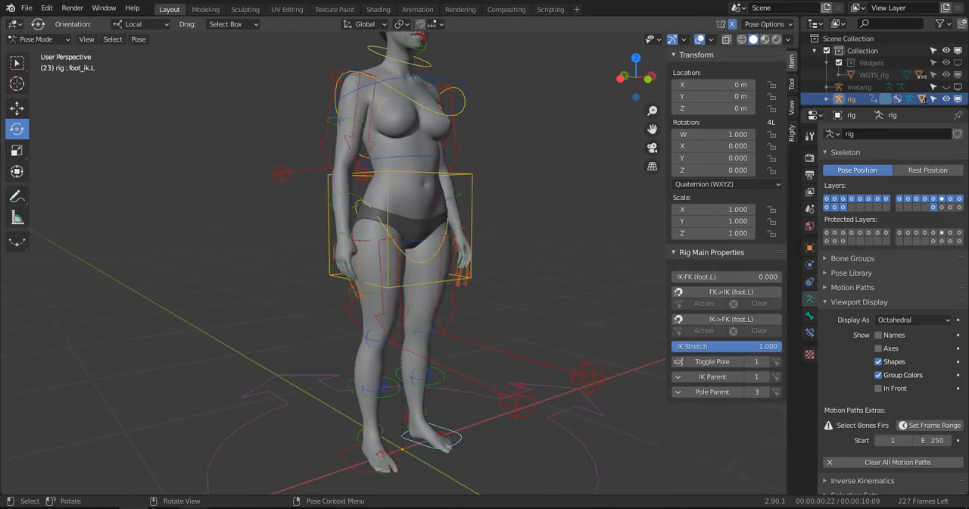
# - In side view, rotate the left heel control foot_heel_ik.L to about X 56°, Y -19.6°, Z -10.5° to test the foot roll
pyautogui.moveTo(312, 443); pyautogui.dragTo(434, 320, button='middle')
pyautogui.scroll(3, 433, 315)
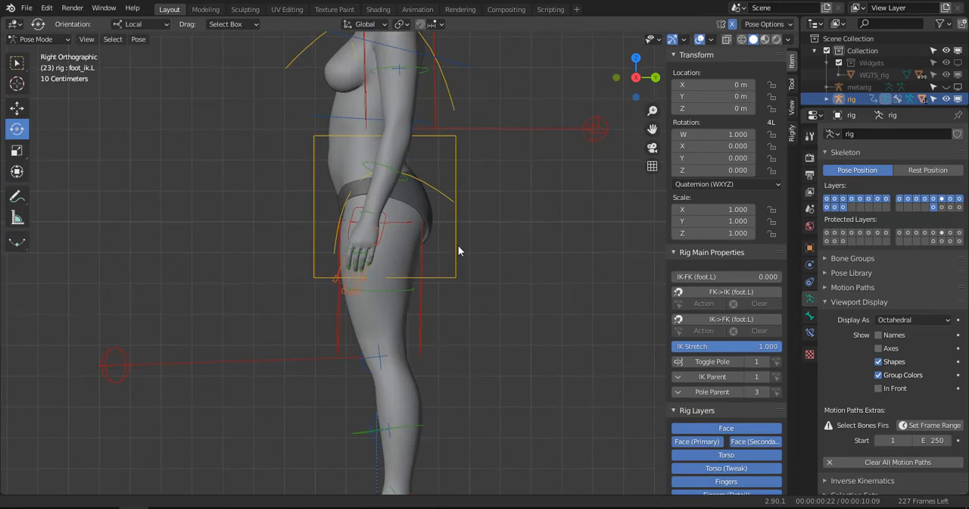
pyautogui.moveTo(458, 245); pyautogui.dragTo(442, 220, button='middle')
pyautogui.click(425, 356)
pyautogui.press('KP_3')
pyautogui.scroll(2, 428, 356)
pyautogui.press('r')
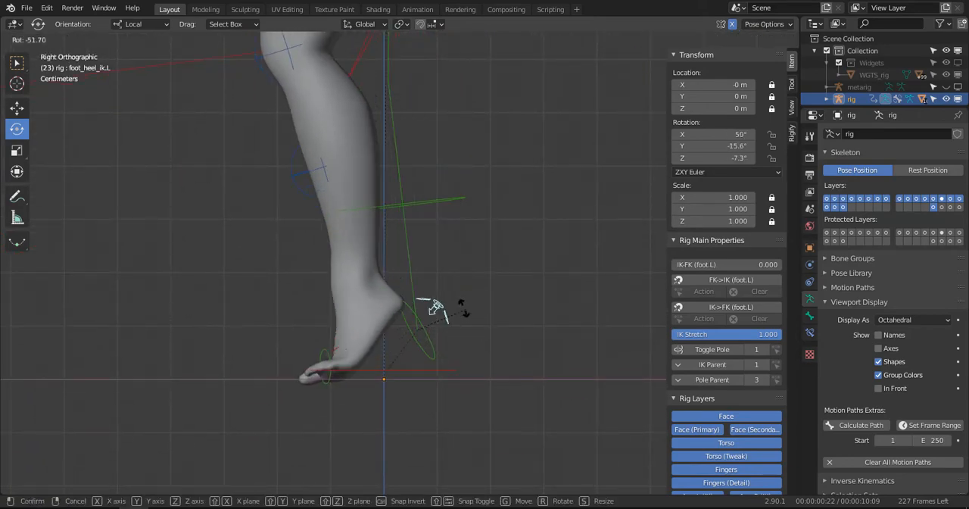
pyautogui.click(436, 322)
pyautogui.moveTo(436, 322); pyautogui.dragTo(465, 317, button='middle')
# - Clear the rotations of all rig bones and save the file
pyautogui.scroll(-3, 413, 318)
pyautogui.press('a')
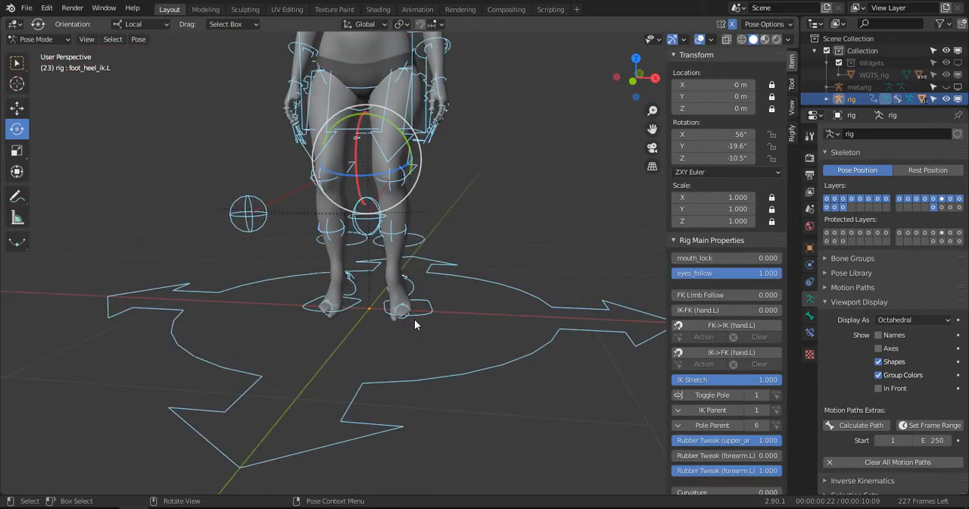
pyautogui.hotkey('alt', 'r')
pyautogui.scroll(5, 435, 295)
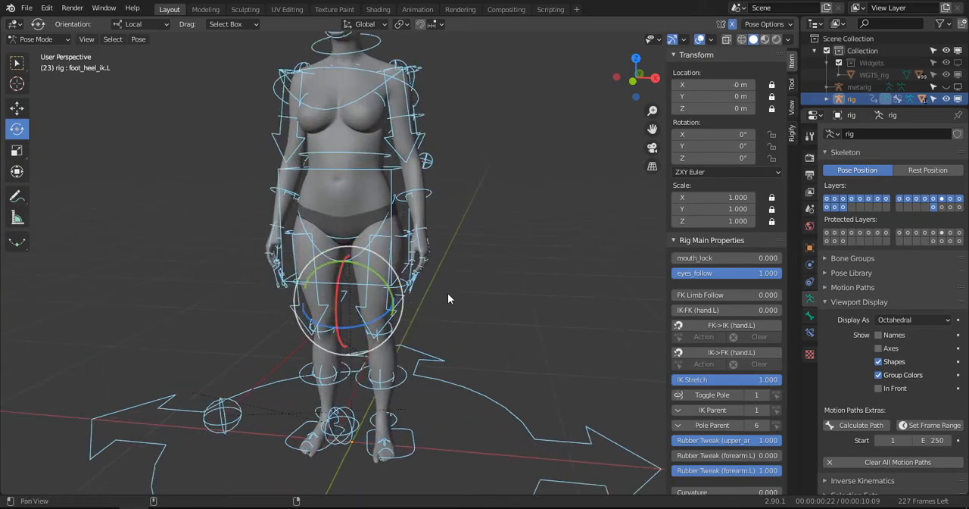
pyautogui.moveTo(472, 336); pyautogui.dragTo(337, 352, button='middle')
pyautogui.scroll(-1, 345, 217)
pyautogui.hotkey('ctrl', 's')
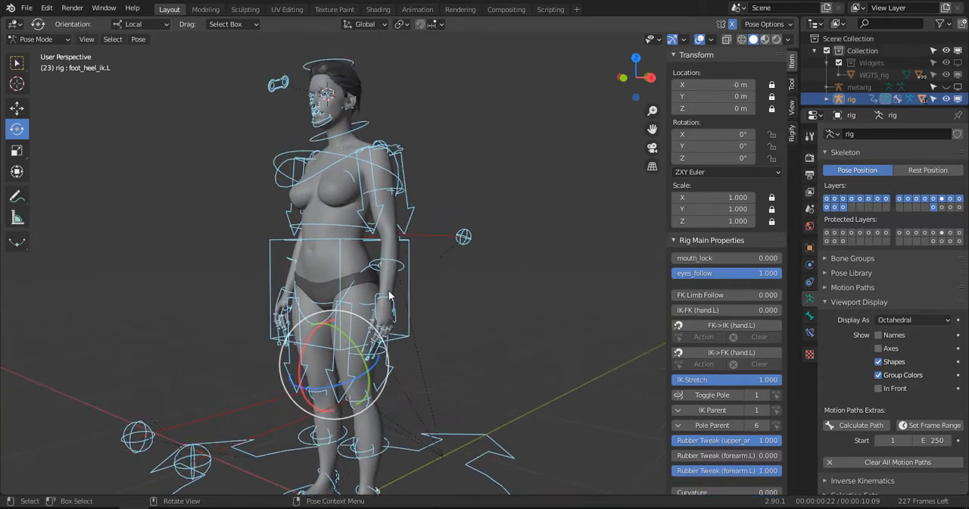
# - Try tilting the hips control about 35° in front view to test the pelvis deformation
pyautogui.scroll(2, 382, 310)
pyautogui.moveTo(386, 311); pyautogui.dragTo(443, 291, button='middle')
pyautogui.click(391, 288)
pyautogui.press('KP_1')
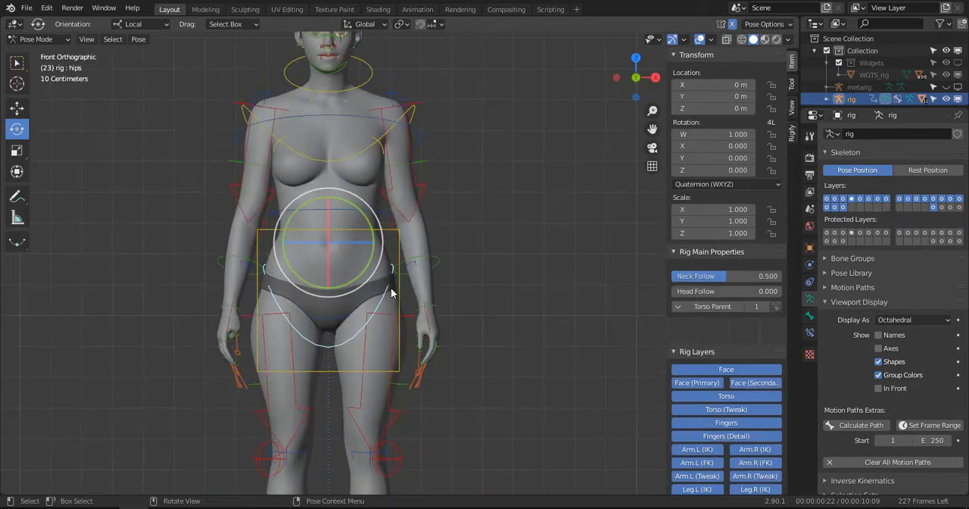
pyautogui.press('r')
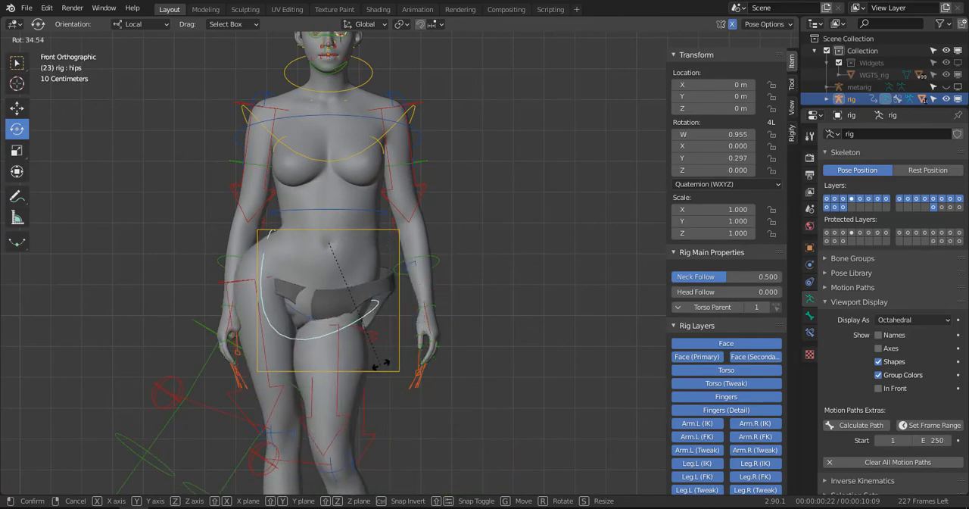
pyautogui.press('Escape')
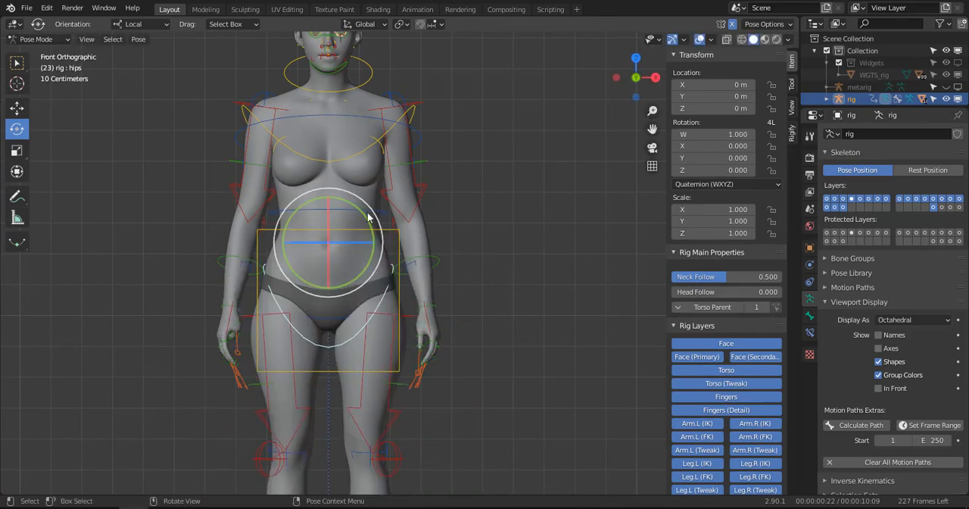
# - Try rotating and freely moving the breast.L control in front view
pyautogui.click(395, 191)
pyautogui.press('r')
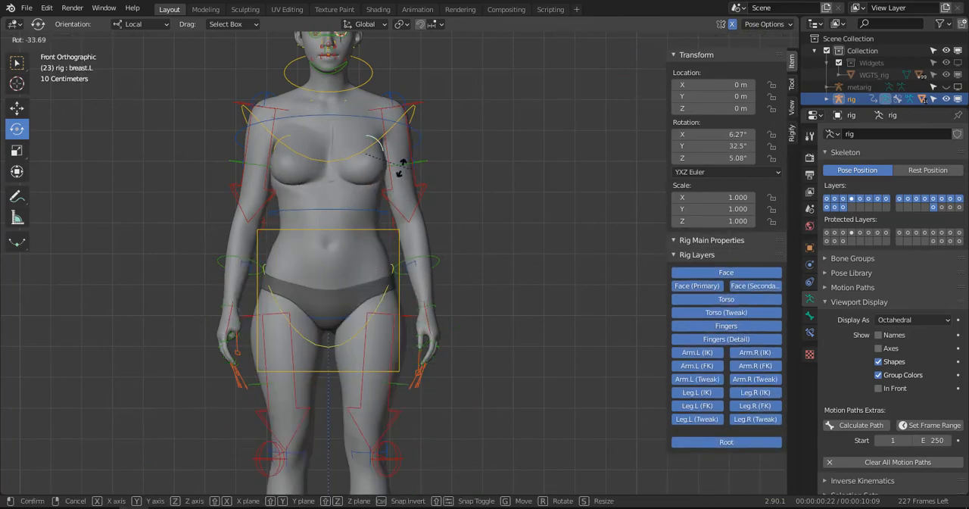
pyautogui.press('Escape')
pyautogui.press('g')
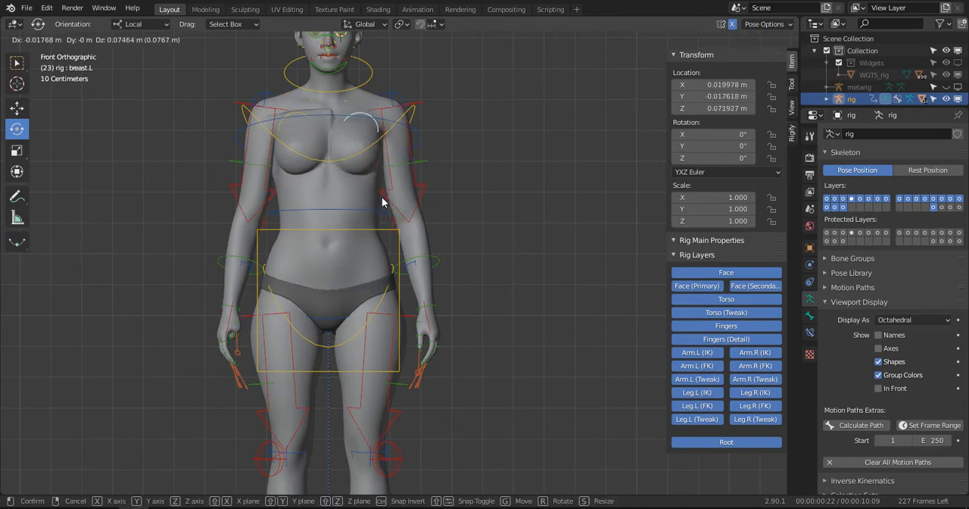
pyautogui.press('Escape')
# - Move the breast.L control up about 0.07 m along the global Z axis to test the chest deformation
pyautogui.press('g')
pyautogui.press('z')
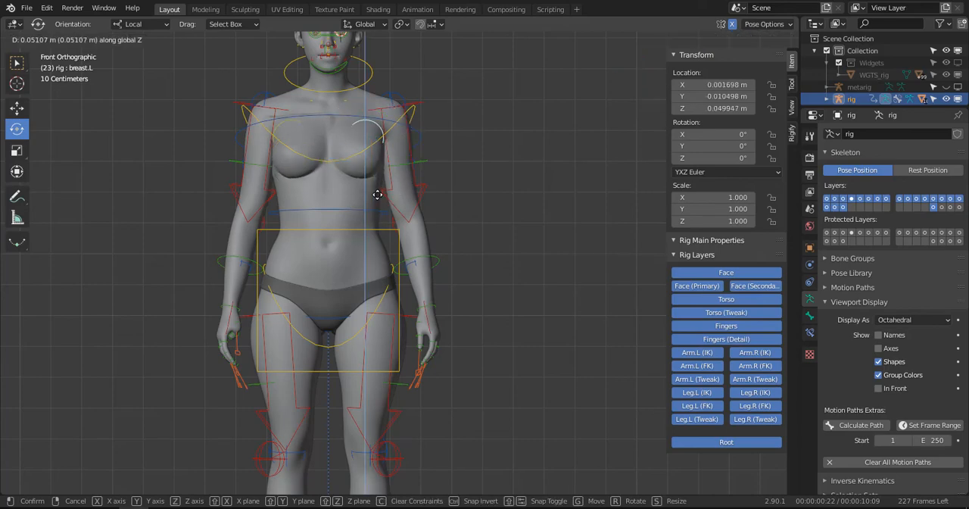
pyautogui.click(377, 190)
pyautogui.scroll(4, 393, 242)
pyautogui.moveTo(392, 241); pyautogui.dragTo(351, 174, button='middle')
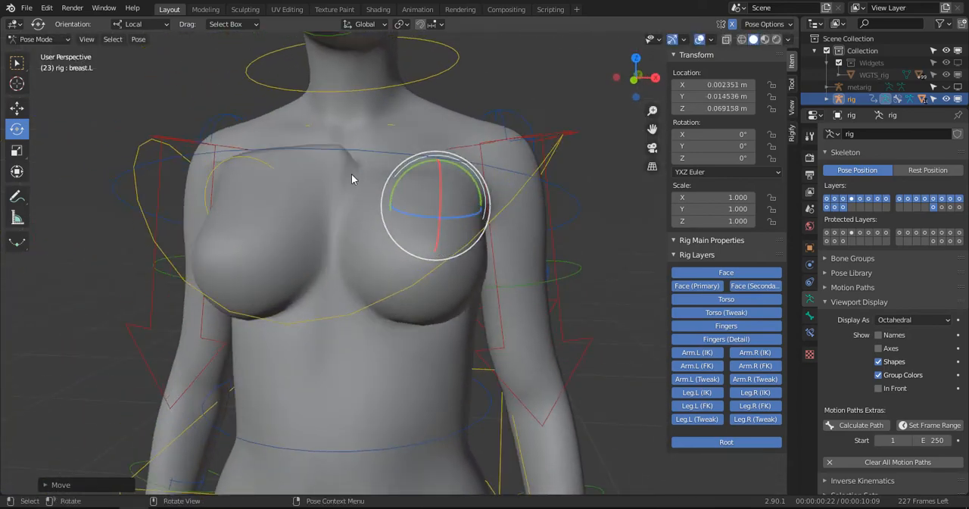
# - Return to Object Mode, select the WM_BODY mesh and enter Weight Paint mode
pyautogui.click(52, 40)
pyautogui.click(55, 52)
pyautogui.click(274, 125)
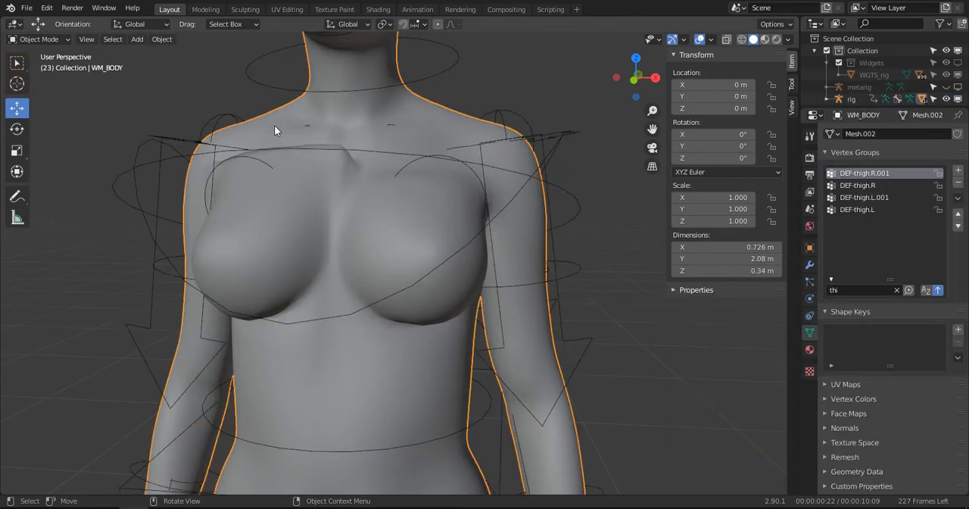
pyautogui.hotkey('ctrl', 'Tab')
pyautogui.click(216, 90)
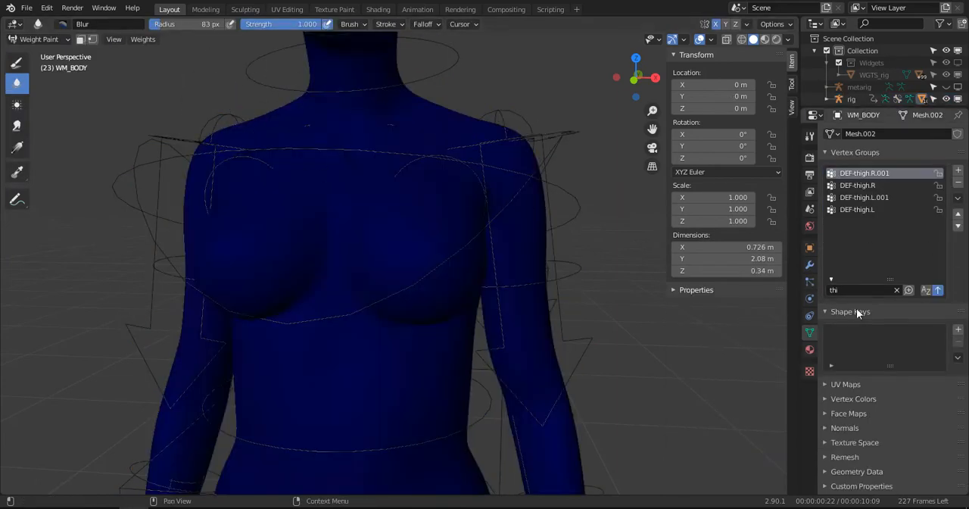
# - Filter the vertex groups by "bre" and make DEF-breast.L the active group
pyautogui.press('BackSpace')
pyautogui.press('BackSpace')
pyautogui.write('bre')
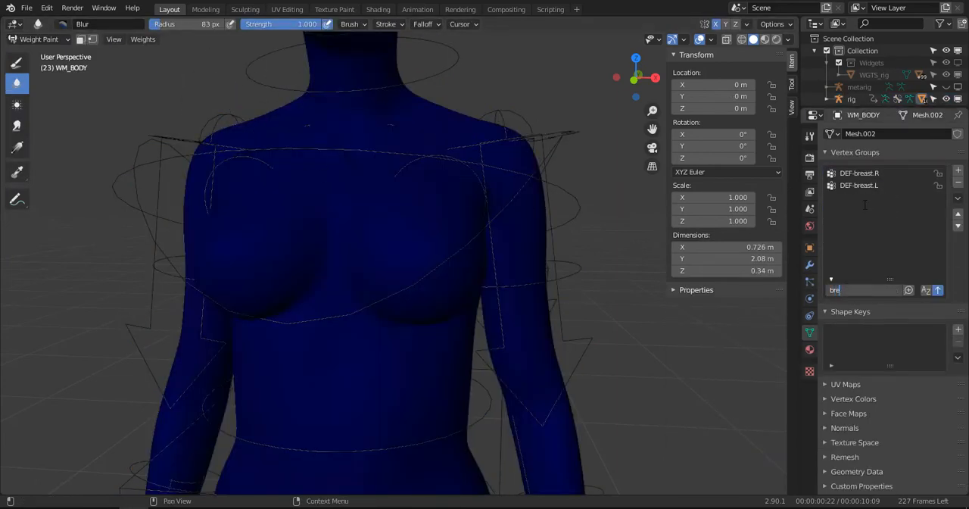
pyautogui.click(860, 185)
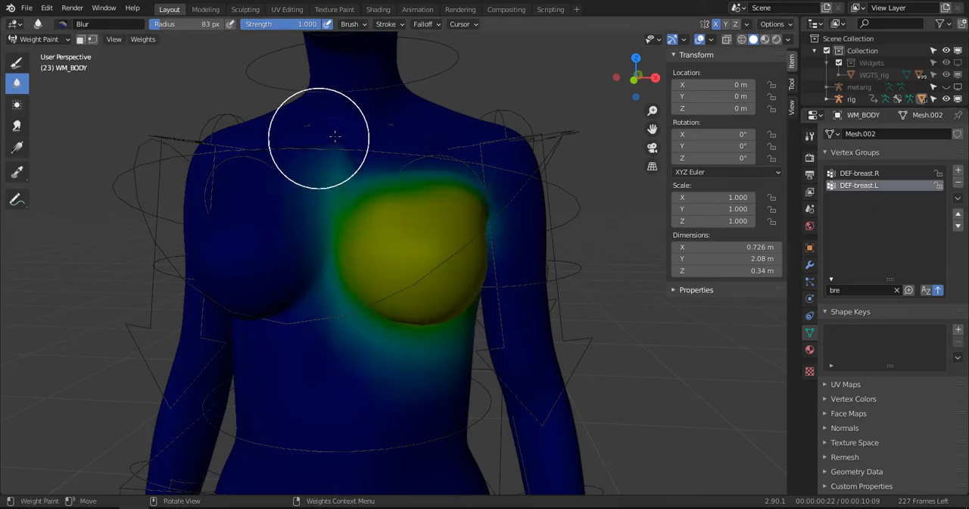
# - Blur the DEF-breast.L weights along the inner and upper edge of the left breast
pyautogui.moveTo(335, 136); pyautogui.dragTo(316, 163)
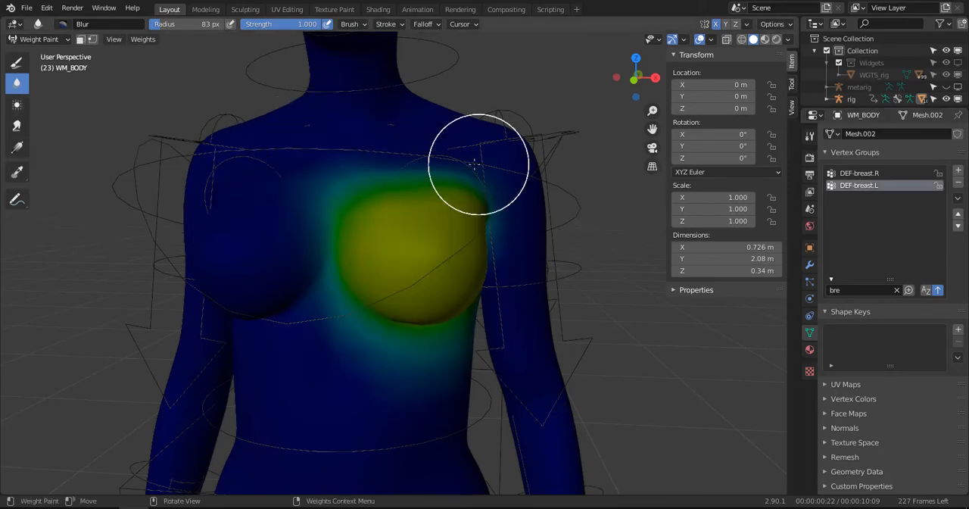
pyautogui.moveTo(416, 158); pyautogui.dragTo(420, 214, button='middle')
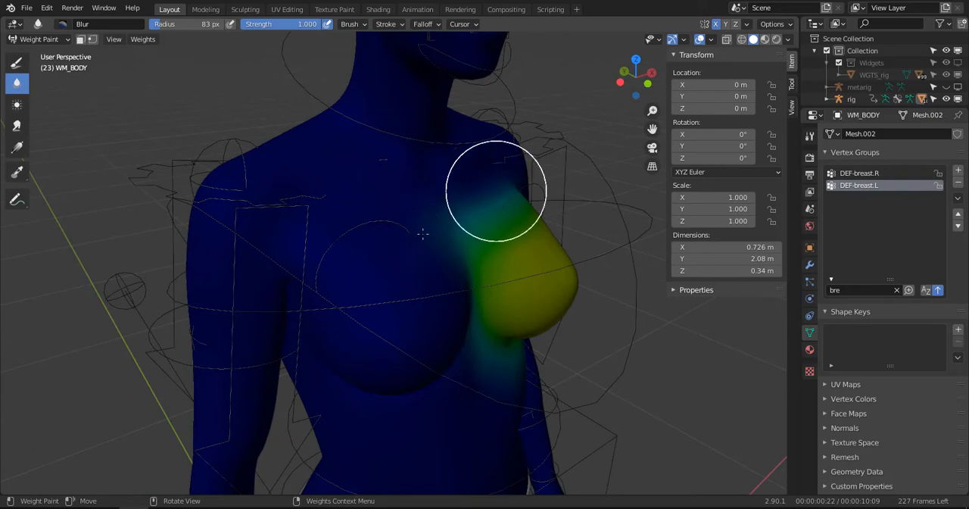
pyautogui.moveTo(506, 194); pyautogui.dragTo(455, 175, button='middle')
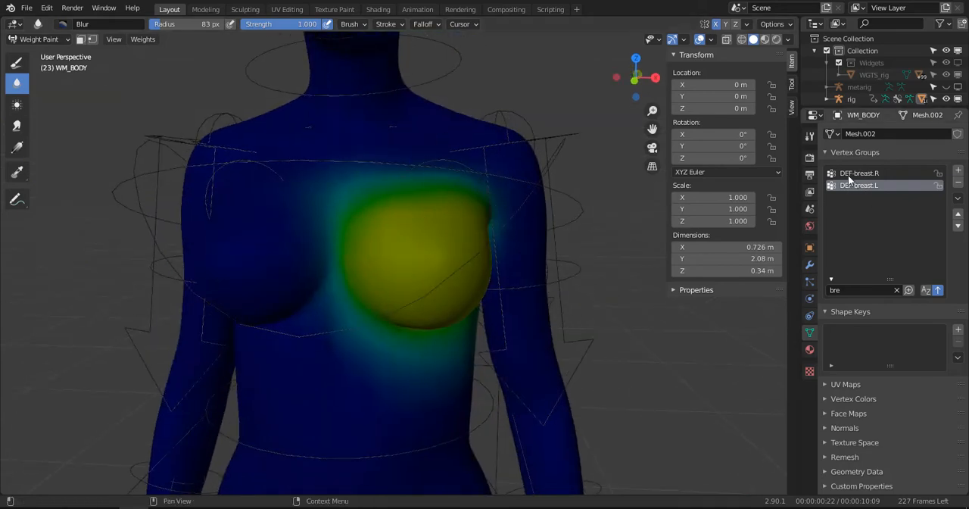
# - Blur the DEF-breast.R weights around the inner, lower and upper edges of the right breast
pyautogui.click(849, 173)
pyautogui.moveTo(352, 315); pyautogui.dragTo(342, 339)
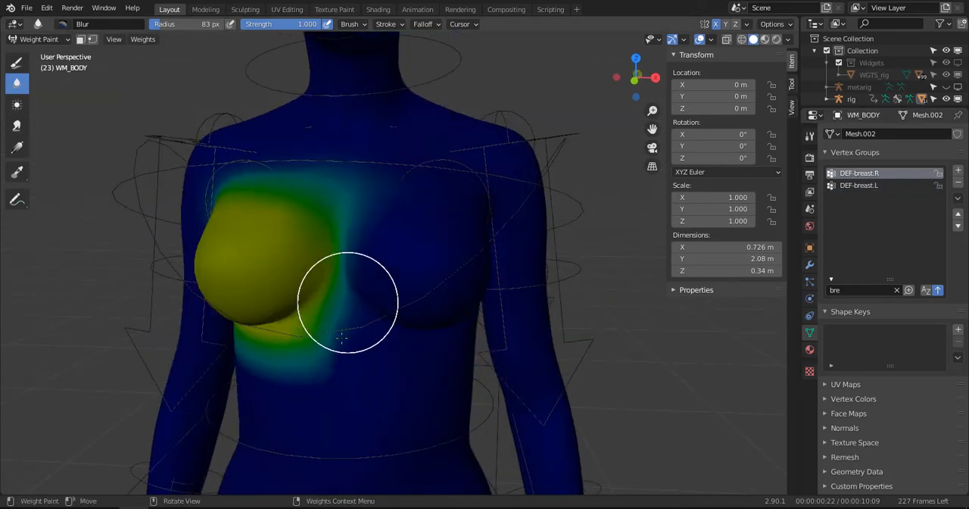
pyautogui.moveTo(333, 340); pyautogui.dragTo(357, 334, button='middle')
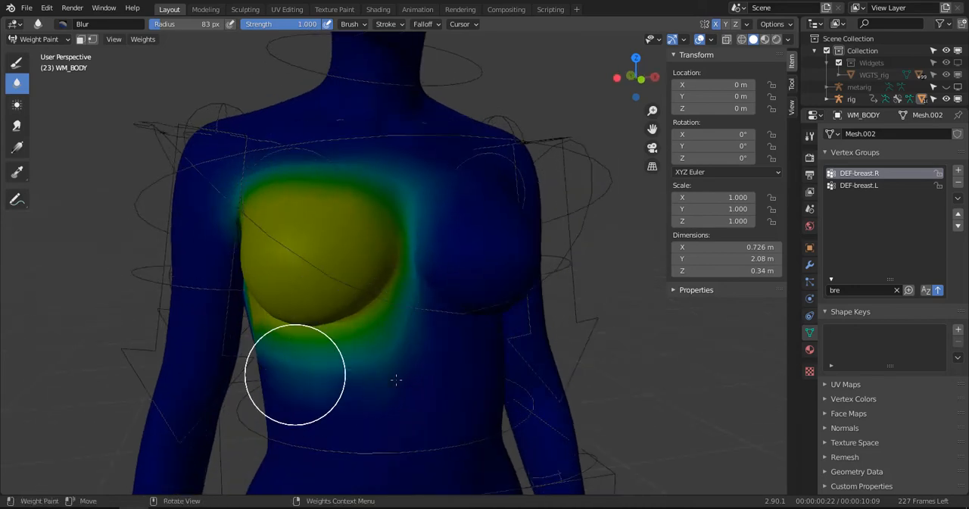
pyautogui.moveTo(397, 378); pyautogui.dragTo(399, 358, button='middle')
pyautogui.moveTo(297, 351); pyautogui.dragTo(277, 279)
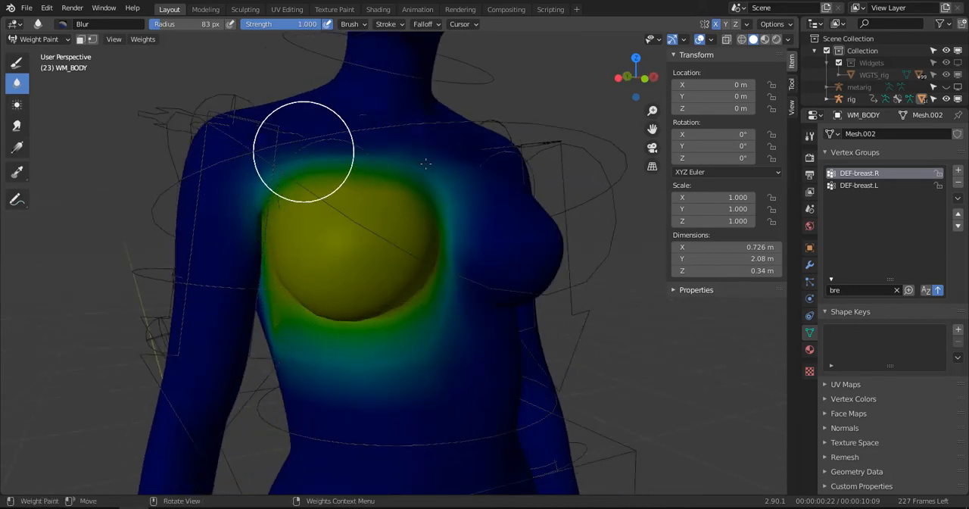
# - Blur the DEF-breast.L weights under the left breast and along its outer edge near the armpit
pyautogui.click(858, 184)
pyautogui.keyDown('alt'); pyautogui.moveTo(529, 342); pyautogui.dragTo(445, 359); pyautogui.keyUp('alt')
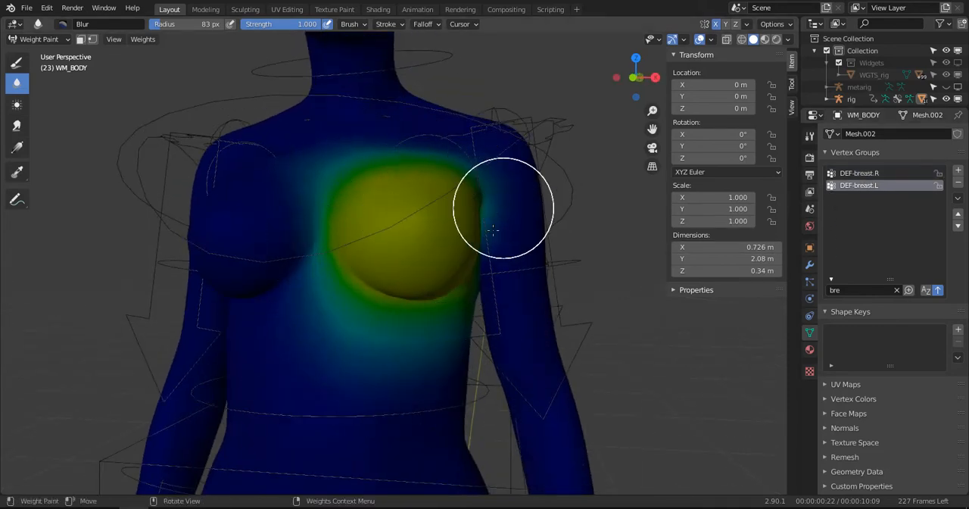
pyautogui.keyDown('alt'); pyautogui.moveTo(493, 229); pyautogui.dragTo(457, 205); pyautogui.keyUp('alt')
# - Leave Weight Paint mode, select the rig, enter Pose Mode and clear all bone locations
pyautogui.scroll(-5, 491, 342)
pyautogui.moveTo(428, 329); pyautogui.dragTo(441, 297, button='middle')
pyautogui.hotkey('ctrl', 'Tab')
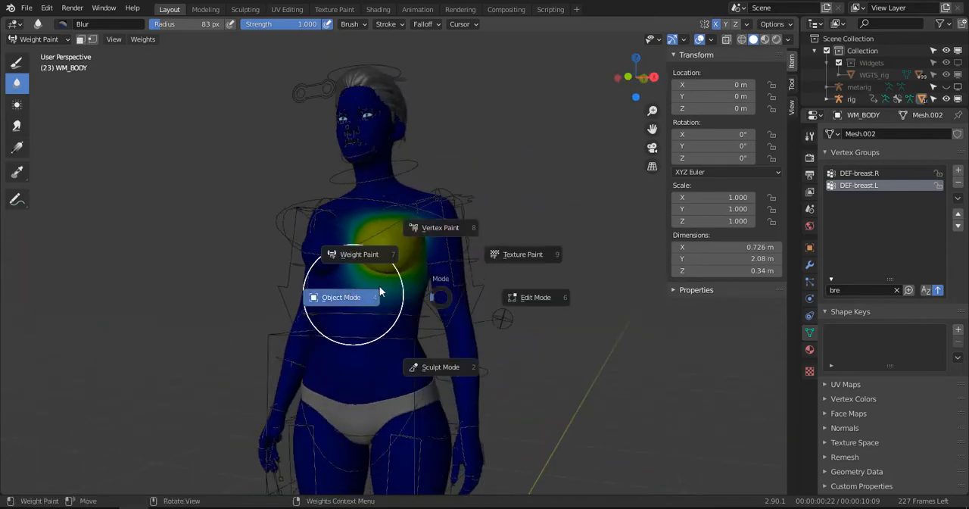
pyautogui.click(379, 286)
pyautogui.click(471, 206)
pyautogui.hotkey('ctrl', 'Tab')
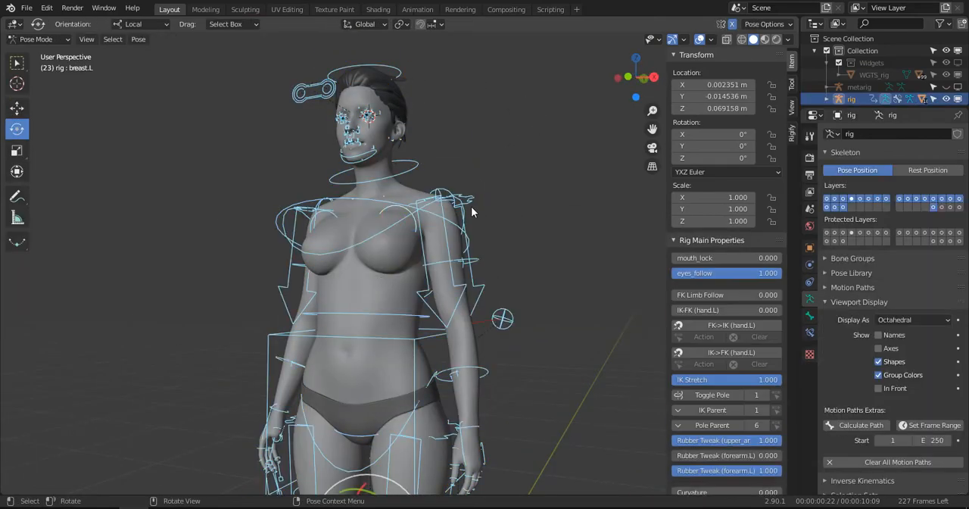
pyautogui.hotkey('alt', 'g')
pyautogui.hotkey('alt', 'a')
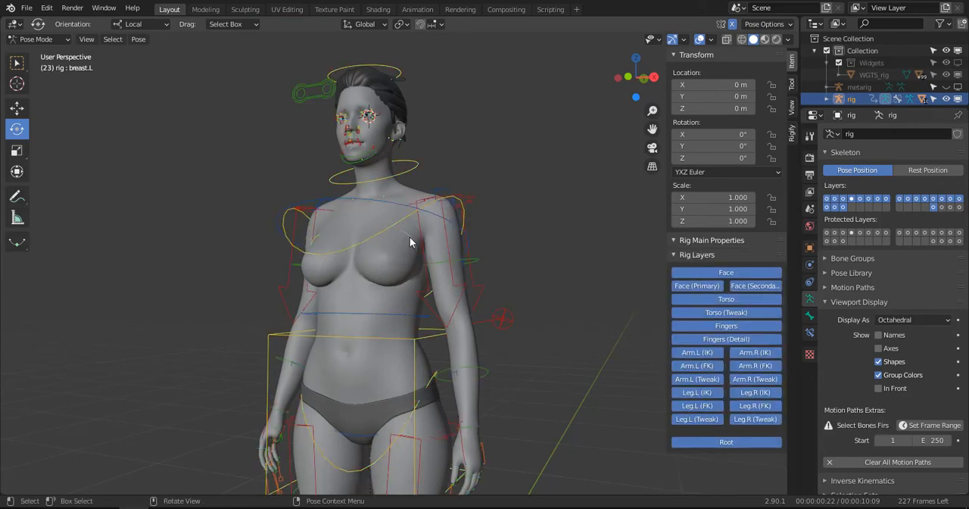
# - Move the breast.L control down to about Y 0.055, Z -0.19 m to test the upper chest deformation
pyautogui.press('g')
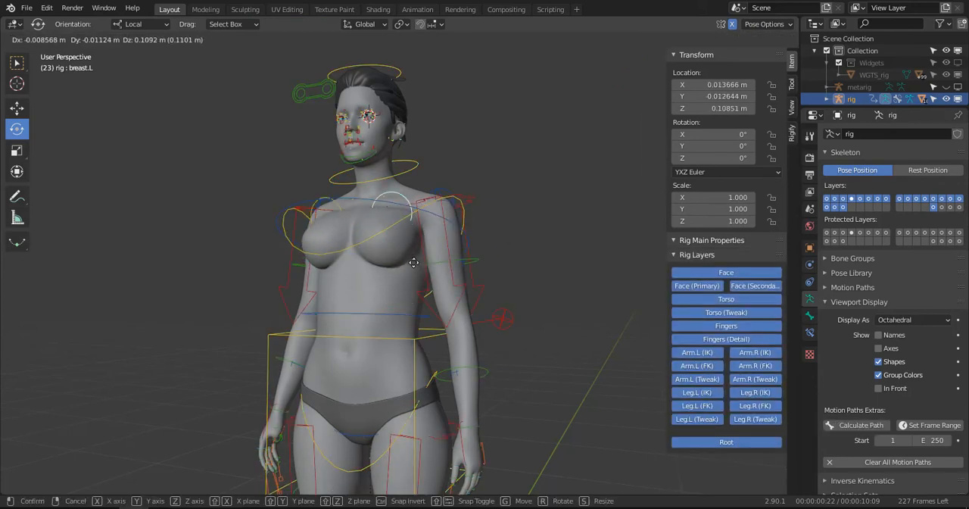
pyautogui.click(407, 359)
pyautogui.moveTo(409, 360); pyautogui.dragTo(537, 354, button='middle')
pyautogui.press('g')
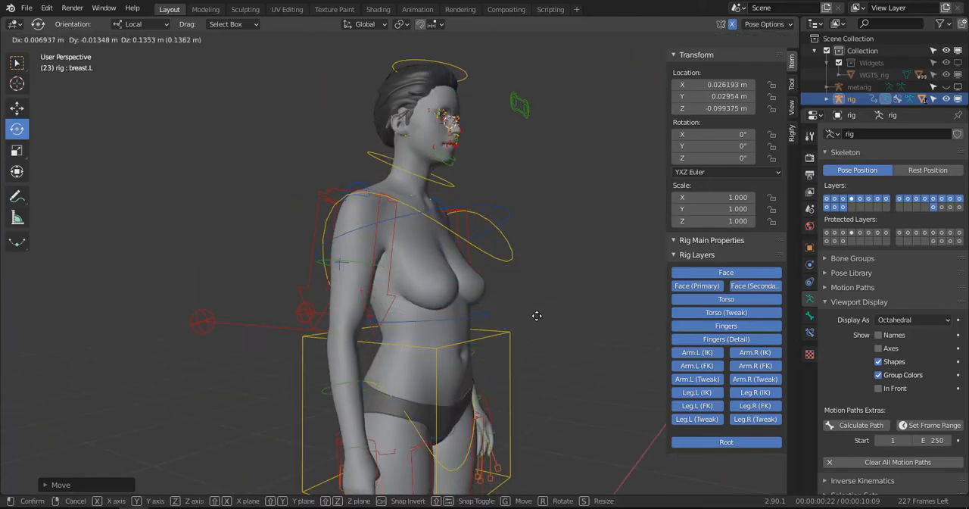
pyautogui.click(536, 334)
pyautogui.scroll(2, 530, 330)
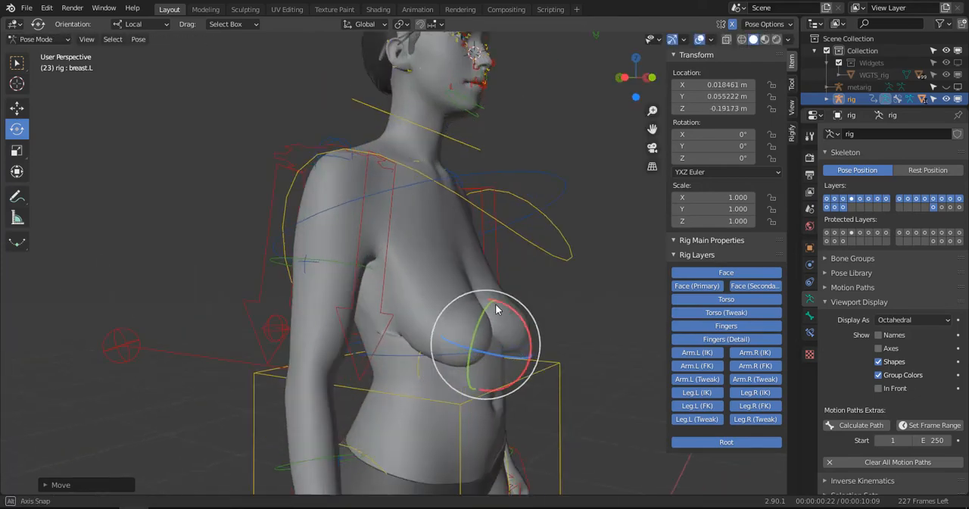
pyautogui.moveTo(496, 303); pyautogui.dragTo(469, 271, button='middle')
# - Leave Pose Mode, select the WM_BODY mesh and enter Weight Paint mode
pyautogui.hotkey('ctrl', 'Tab')
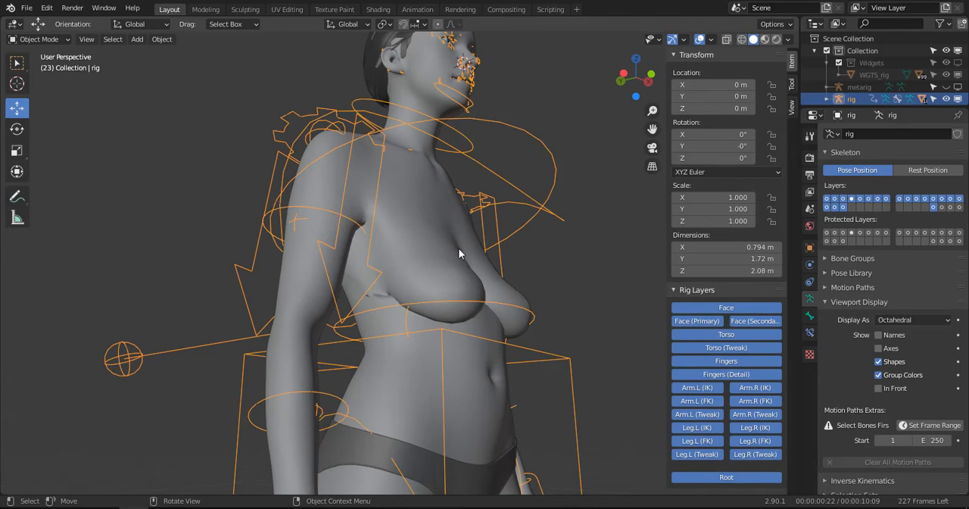
pyautogui.click(458, 247)
pyautogui.hotkey('ctrl', 'Tab')
pyautogui.hotkey('ctrl', 'Tab')
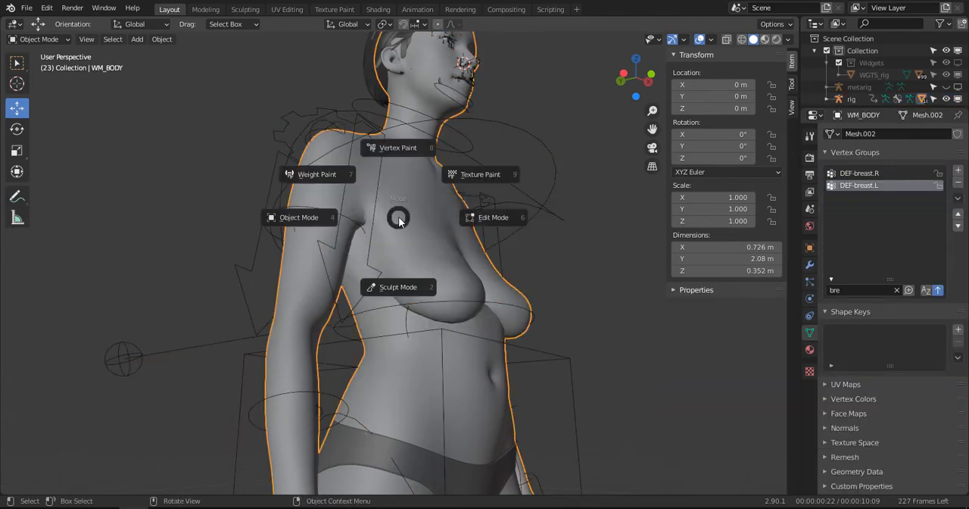
pyautogui.click(322, 184)
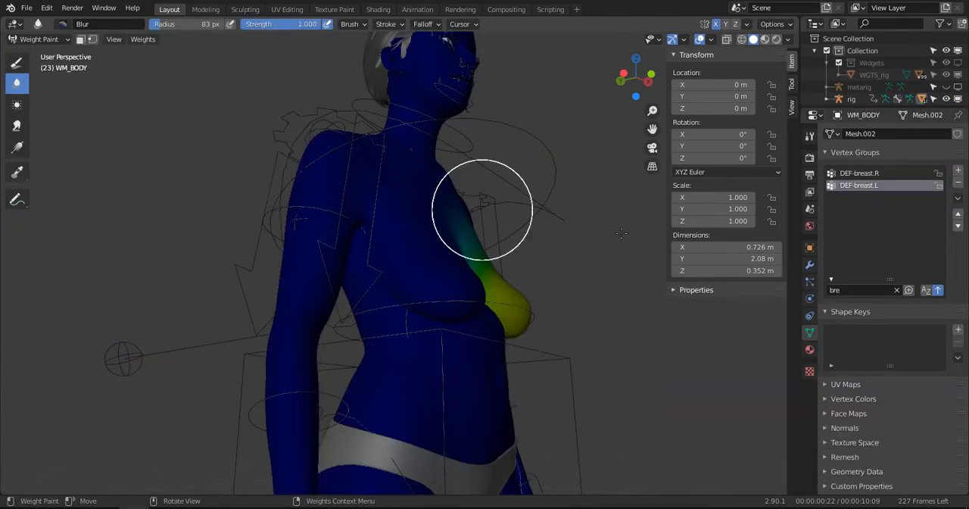
# - Blur the DEF-breast.R weights along the right breast's outer, lower and inner edges with a 68 px brush
pyautogui.click(852, 174)
pyautogui.press('f')
pyautogui.click(362, 300)
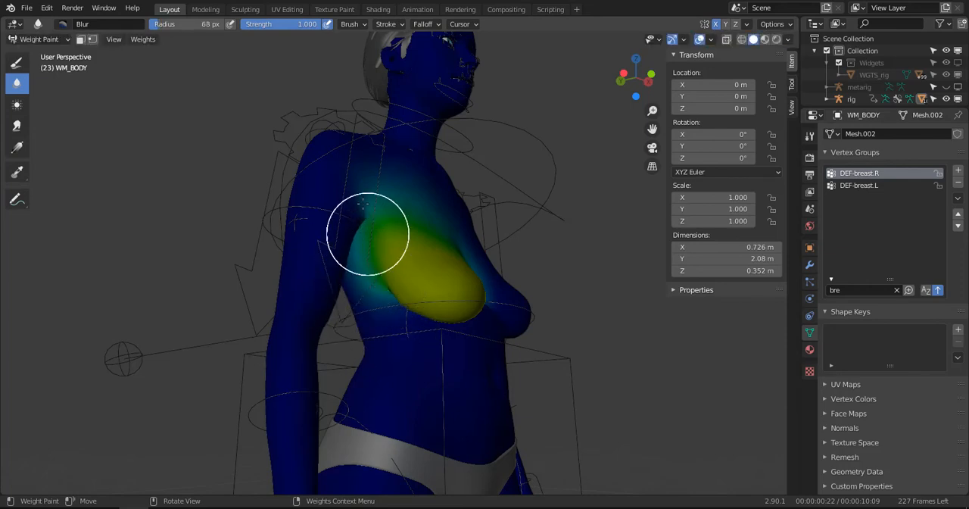
pyautogui.moveTo(381, 305); pyautogui.dragTo(383, 296)
pyautogui.moveTo(416, 331)
pyautogui.mouseDown(button='middle')
pyautogui.moveTo(359, 283)
pyautogui.moveTo(386, 321)
pyautogui.moveTo(353, 366)
pyautogui.mouseUp(button='middle')
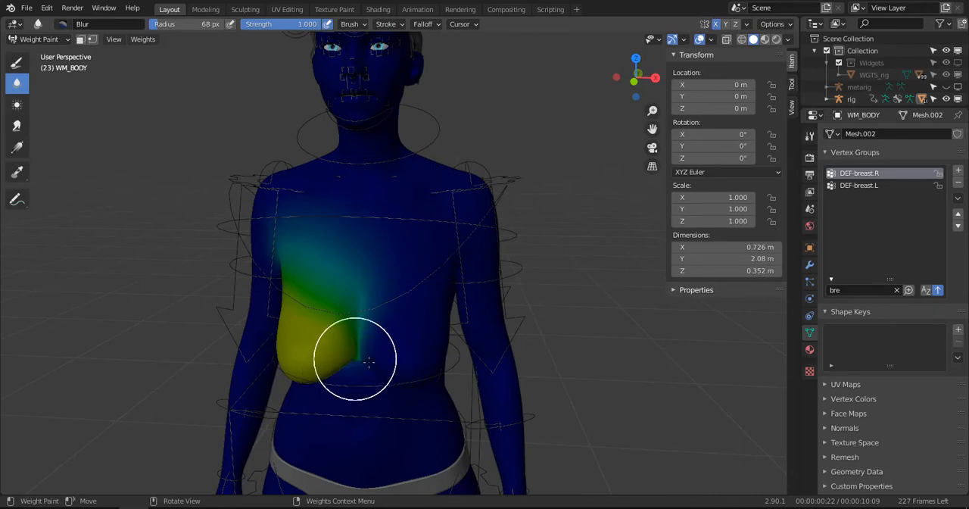
pyautogui.scroll(2, 369, 362)
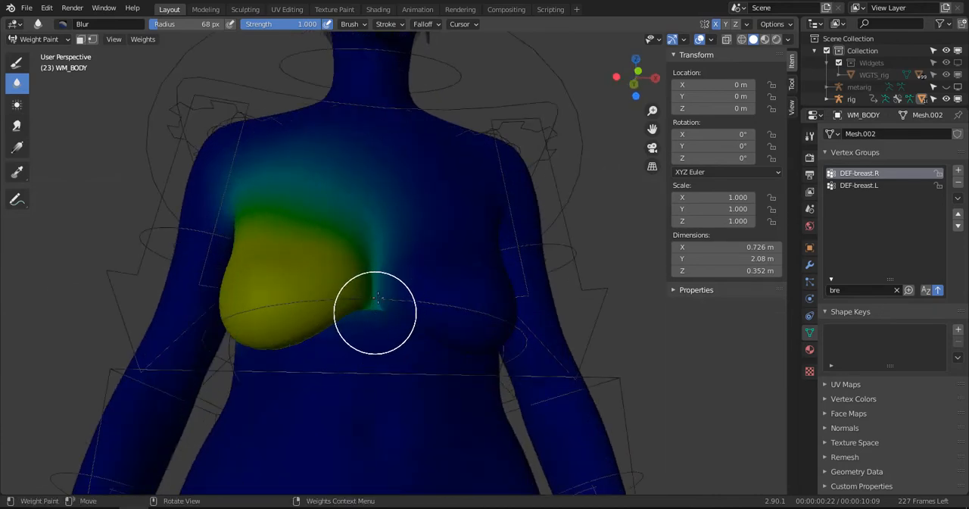
pyautogui.moveTo(402, 329); pyautogui.dragTo(345, 369, button='middle')
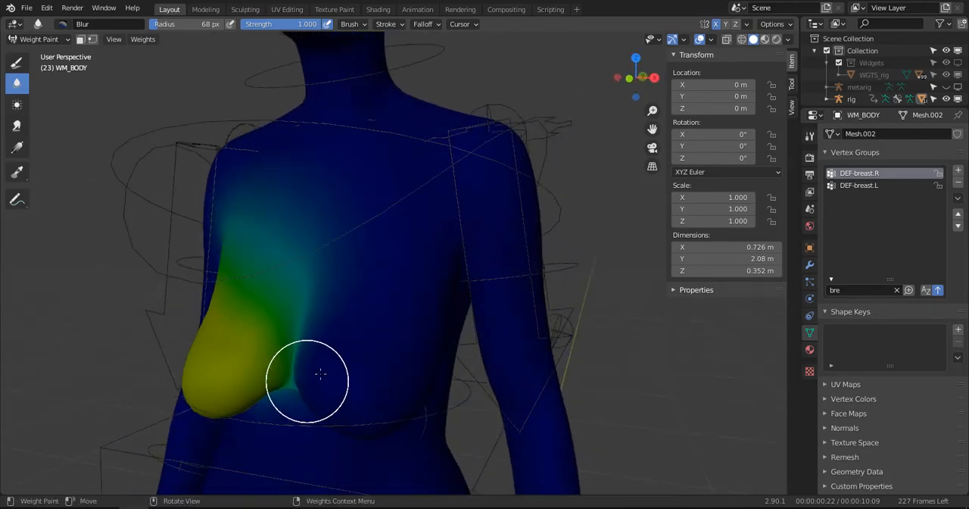
# - Compare the DEF-breast.L and DEF-breast.R weights across the chest
pyautogui.click(860, 185)
pyautogui.moveTo(433, 314); pyautogui.dragTo(479, 316, button='middle')
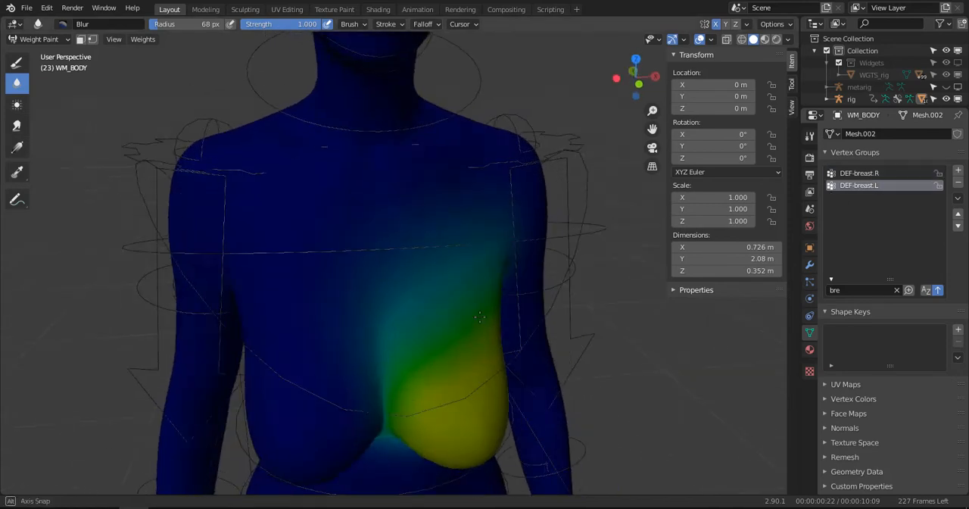
pyautogui.click(859, 173)
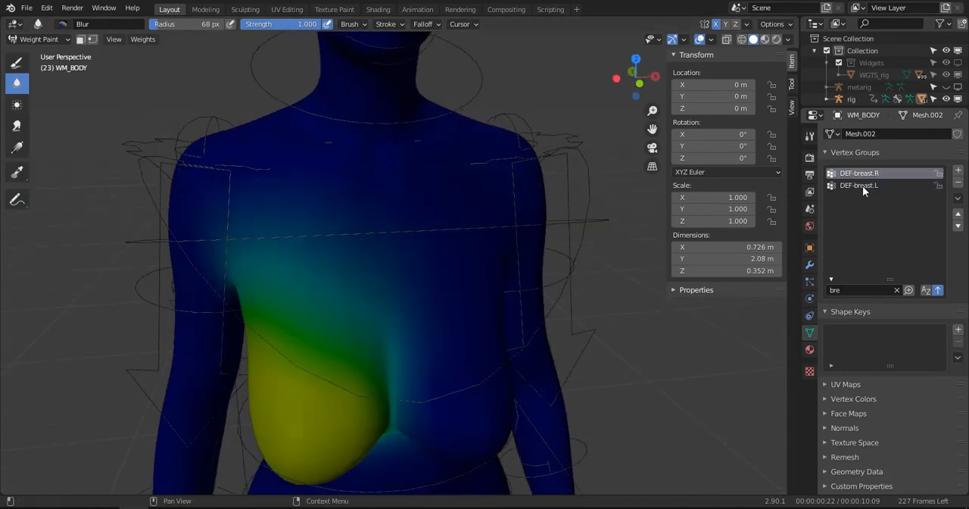
pyautogui.click(863, 186)
pyautogui.scroll(-3, 415, 271)
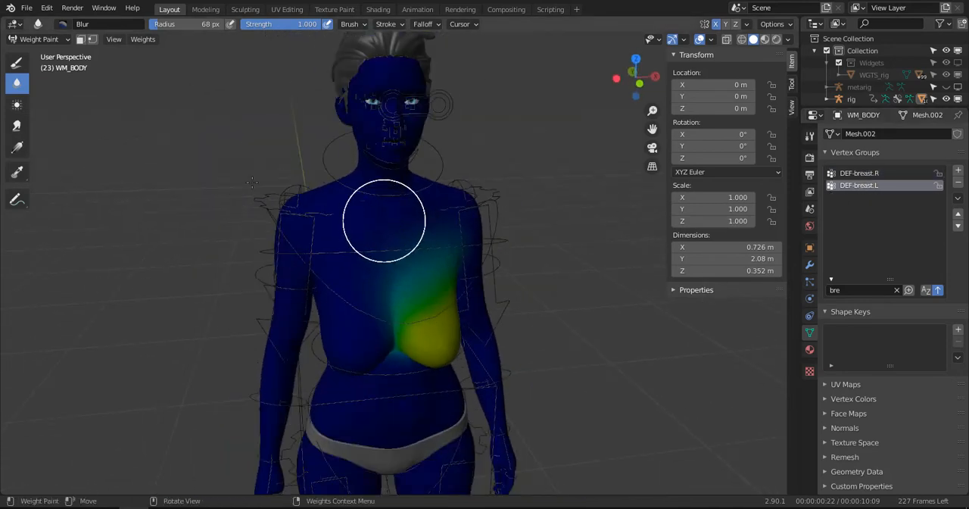
# - Leave Weight Paint mode, put the rig in Pose Mode and clear the location of all bones
pyautogui.click(39, 38)
pyautogui.click(36, 51)
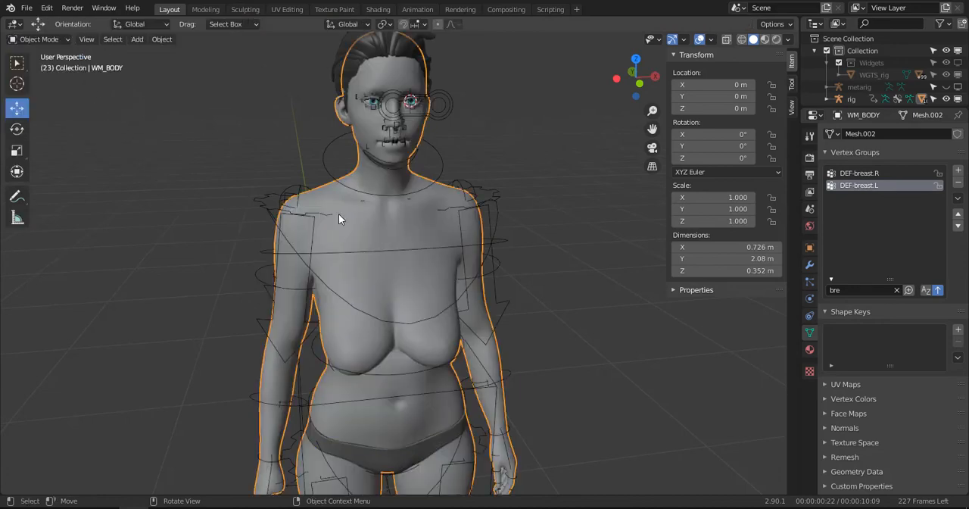
pyautogui.click(488, 243)
pyautogui.hotkey('ctrl', 'Tab')
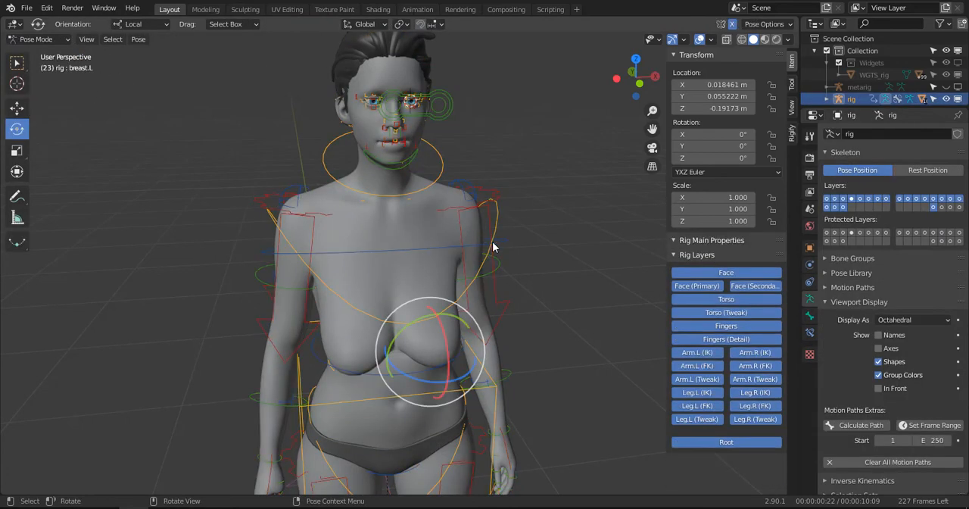
pyautogui.hotkey('alt', 'g')
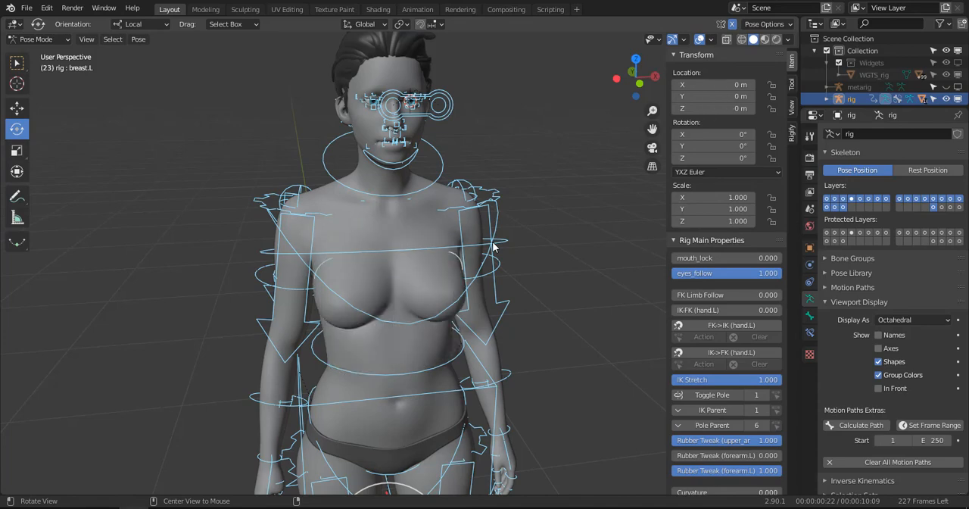
pyautogui.moveTo(545, 288); pyautogui.dragTo(449, 261, button='middle')
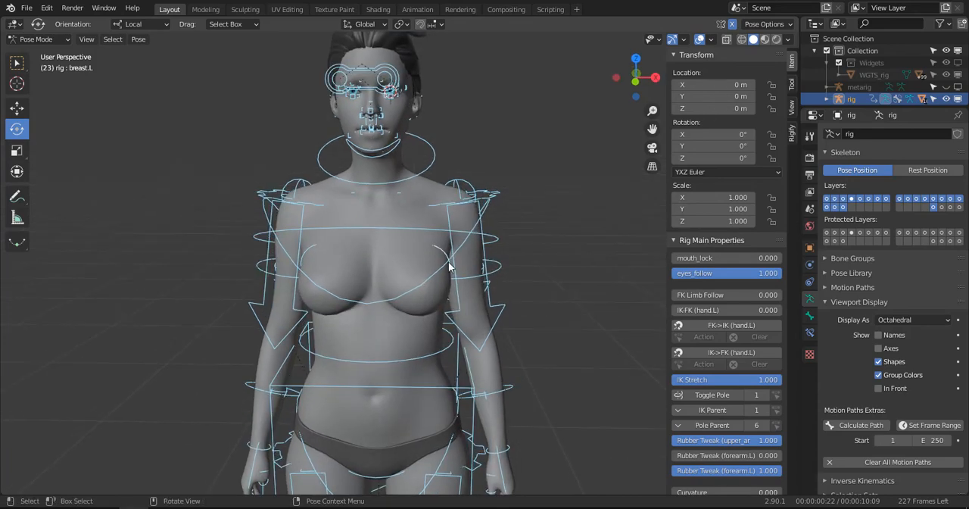
# - Test the left breast's deformation by moving the breast.L control down, cancel the move and save the file
pyautogui.click(453, 264)
pyautogui.press('g')
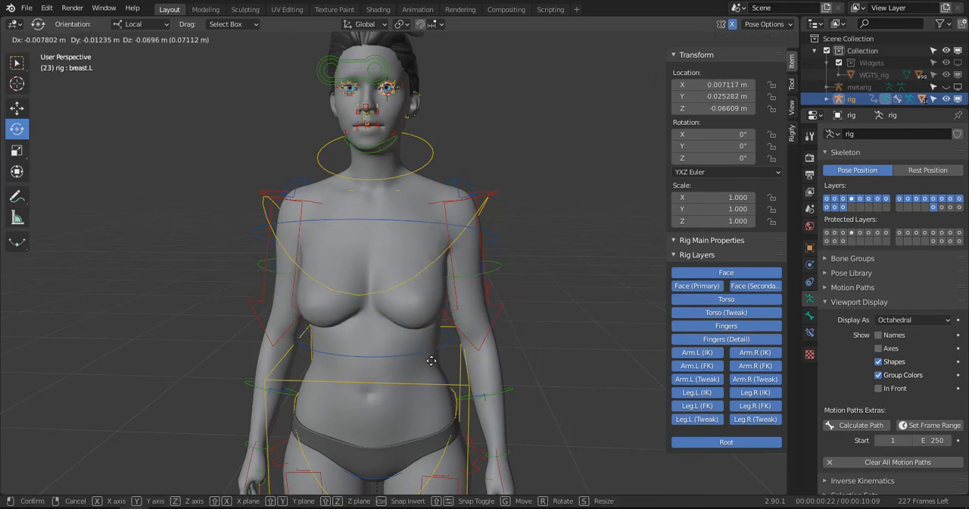
pyautogui.press('Escape')
pyautogui.scroll(-4, 514, 292)
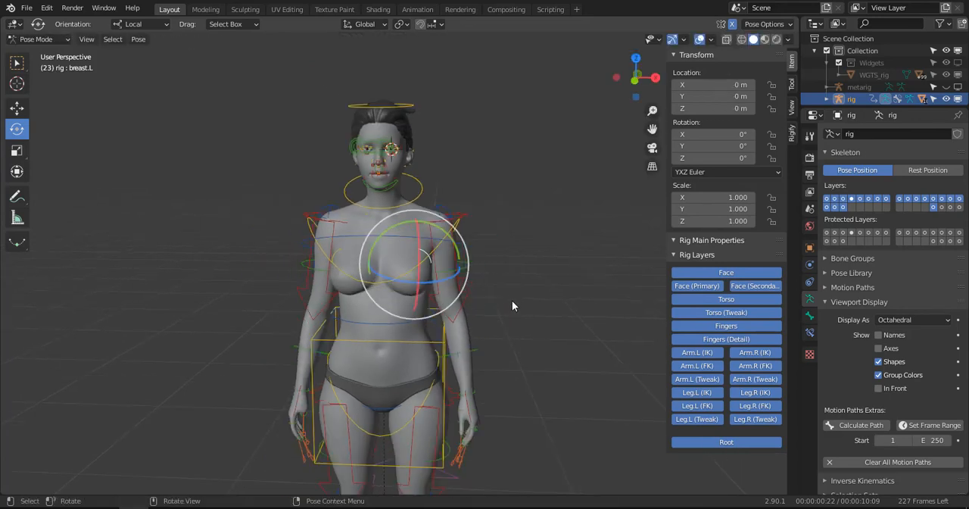
pyautogui.hotkey('ctrl', 's')
# - Raise the foot_ik.L control to about Y -0.18, Z 0.38 m and tilt its toes down to test the knee bend
pyautogui.moveTo(513, 317); pyautogui.dragTo(438, 242, button='middle')
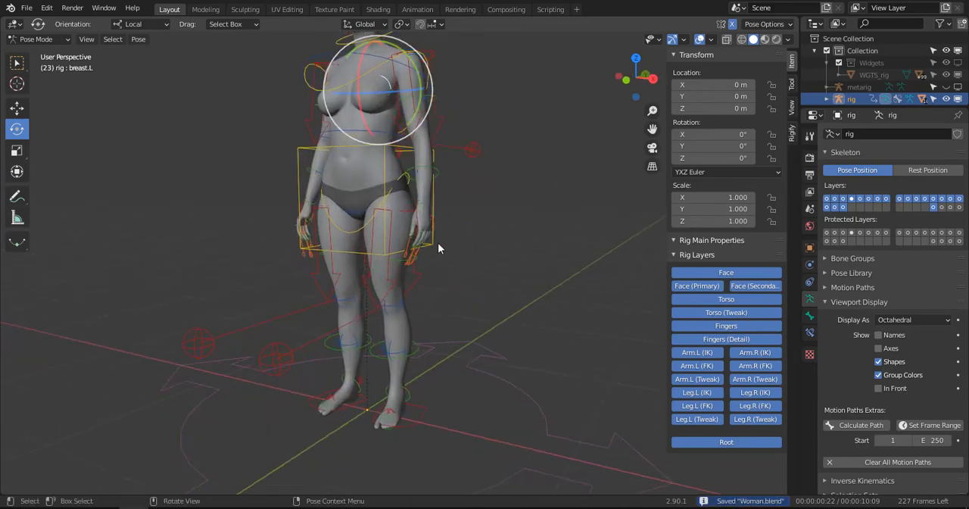
pyautogui.scroll(4, 438, 242)
pyautogui.scroll(-4, 439, 271)
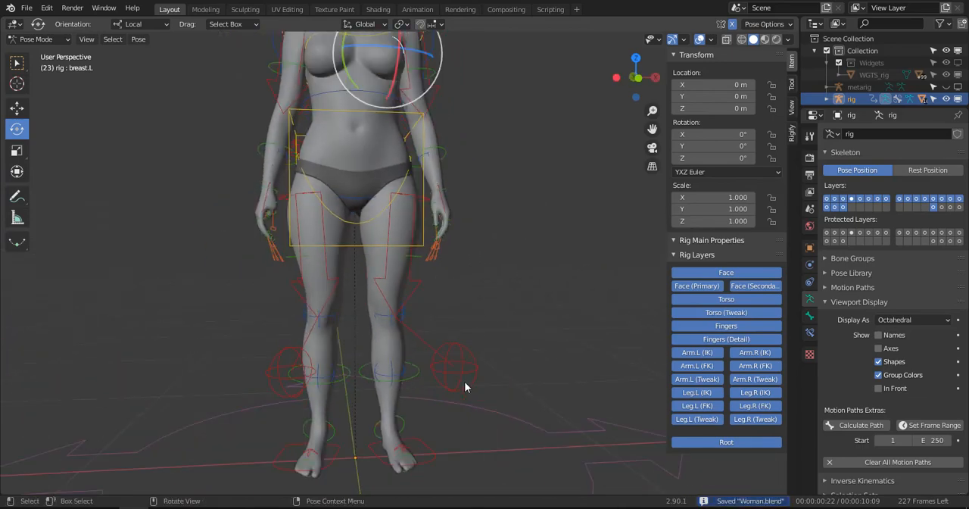
pyautogui.click(426, 430)
pyautogui.press('KP_3')
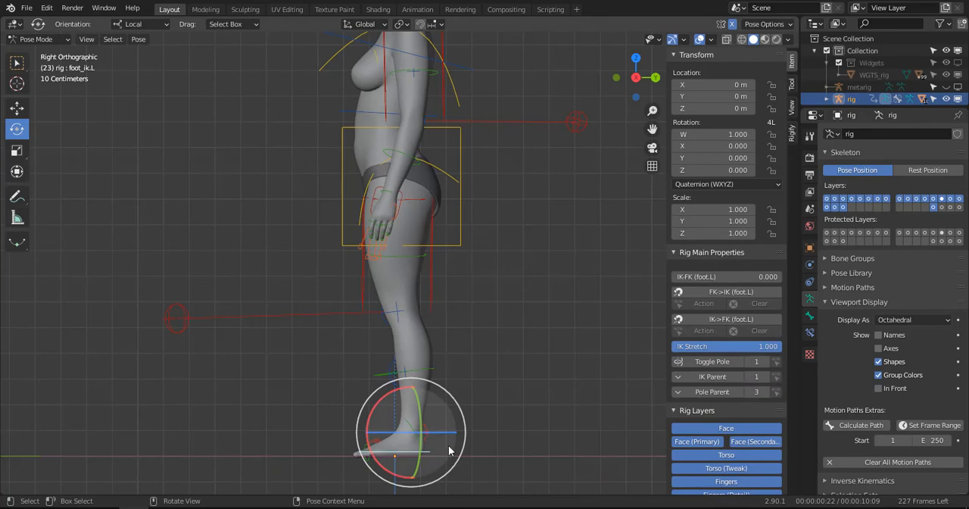
pyautogui.keyDown('shift'); pyautogui.moveTo(448, 445); pyautogui.dragTo(441, 411, button='middle'); pyautogui.keyUp('shift')
pyautogui.press('g')
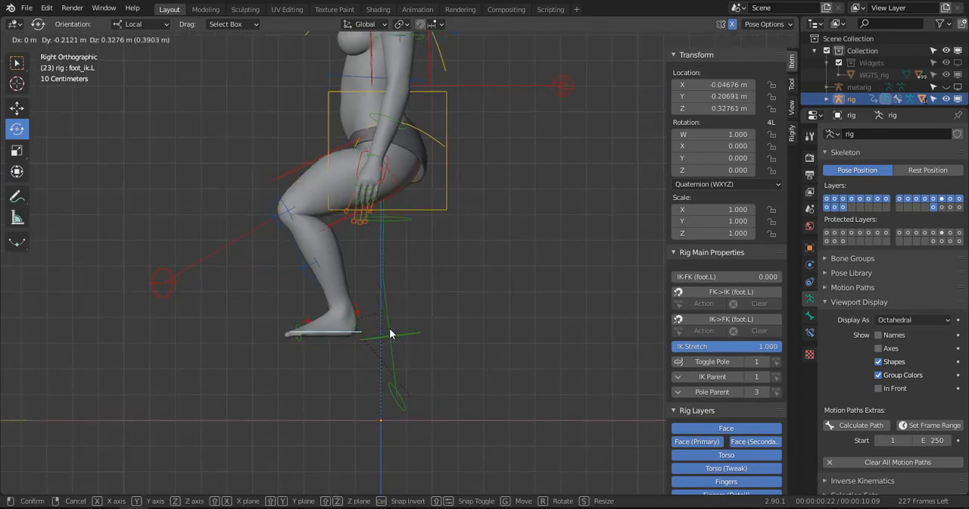
pyautogui.click(463, 282)
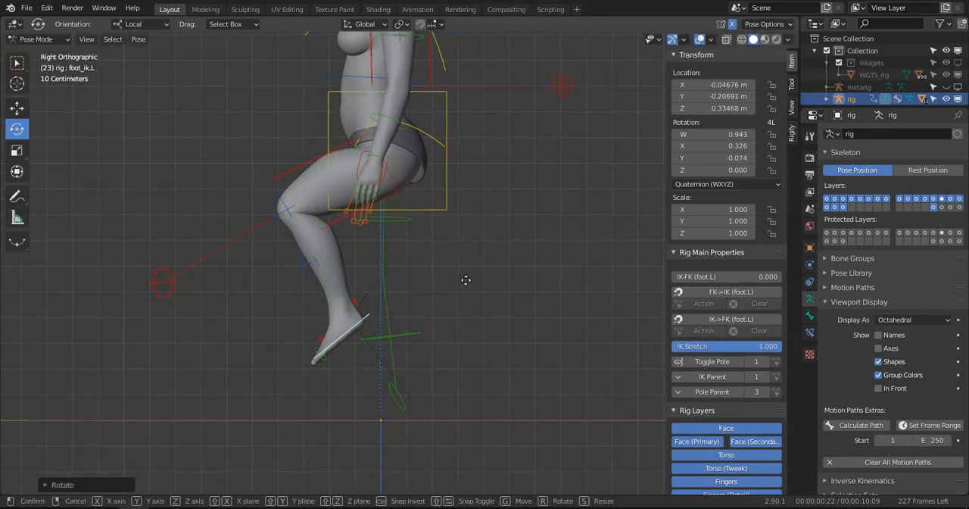
pyautogui.press('g')
pyautogui.click(399, 279)
pyautogui.moveTo(399, 279); pyautogui.dragTo(326, 271, button='middle')
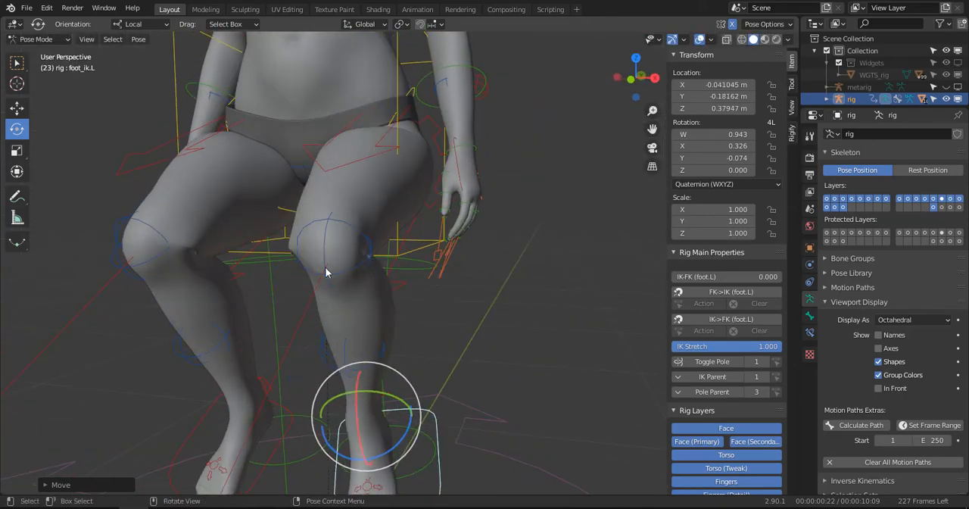
# - Leave Pose Mode and select the WM_BODY mesh in Object Mode
pyautogui.click(381, 220)
pyautogui.hotkey('ctrl', 'Tab')
pyautogui.click(232, 125)
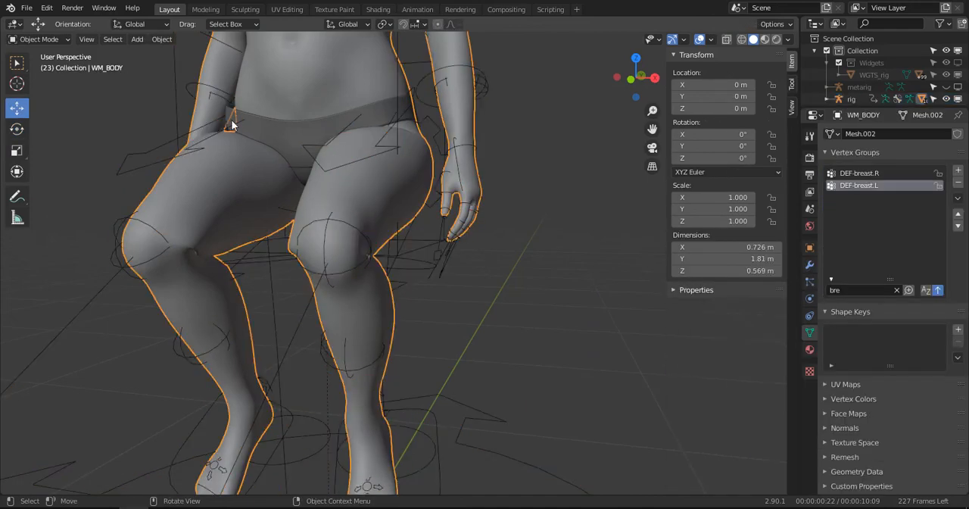
# - Replace the vertex group filter with "thi" to list only the thigh groups
pyautogui.click(896, 290)
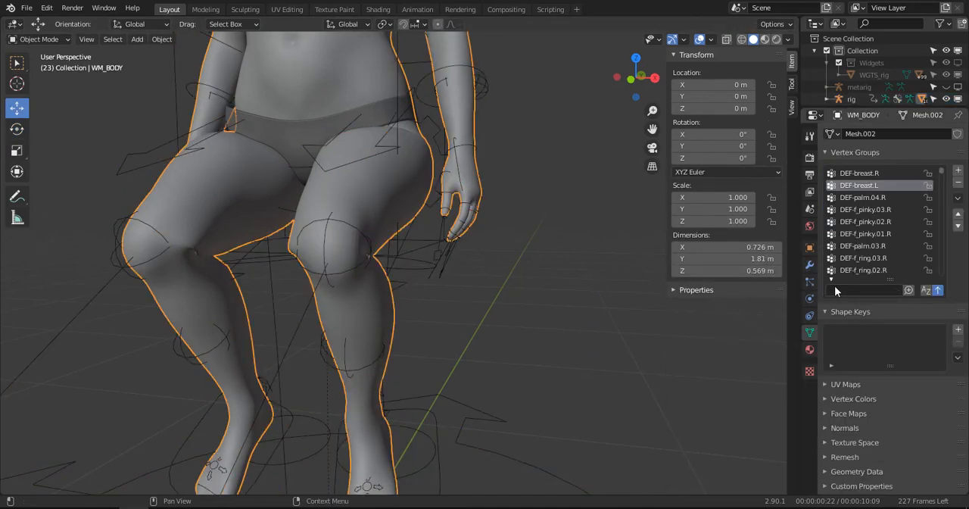
pyautogui.click(835, 286)
pyautogui.write('tx')
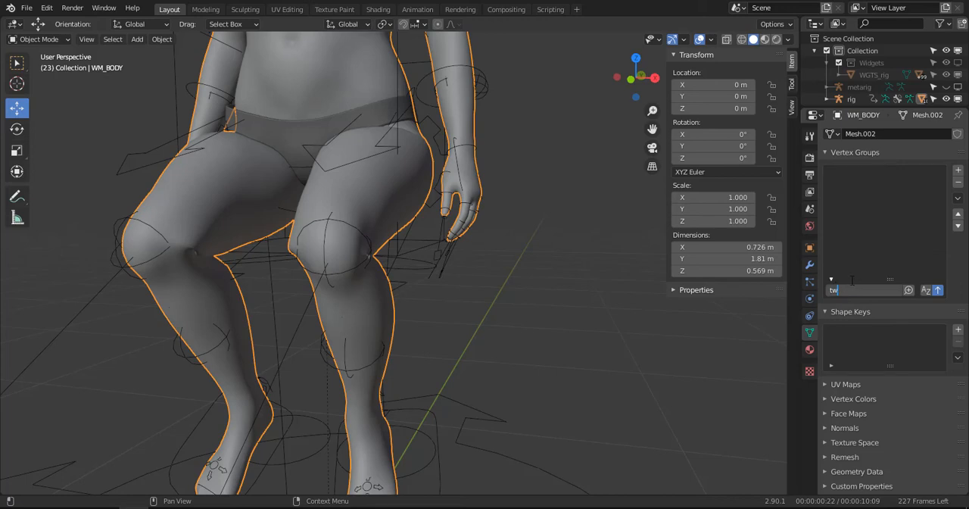
pyautogui.press('BackSpace')
pyautogui.press('BackSpace')
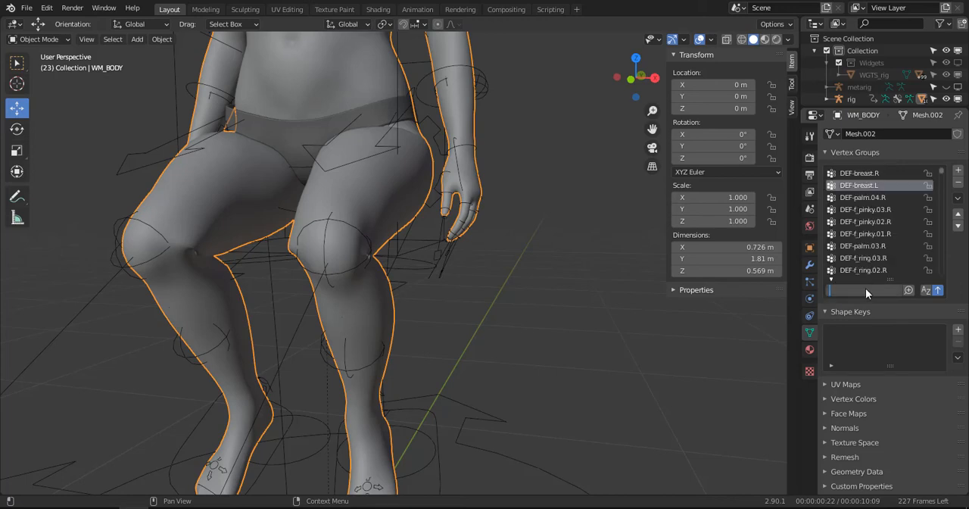
pyautogui.write('thi')
pyautogui.press('Return')
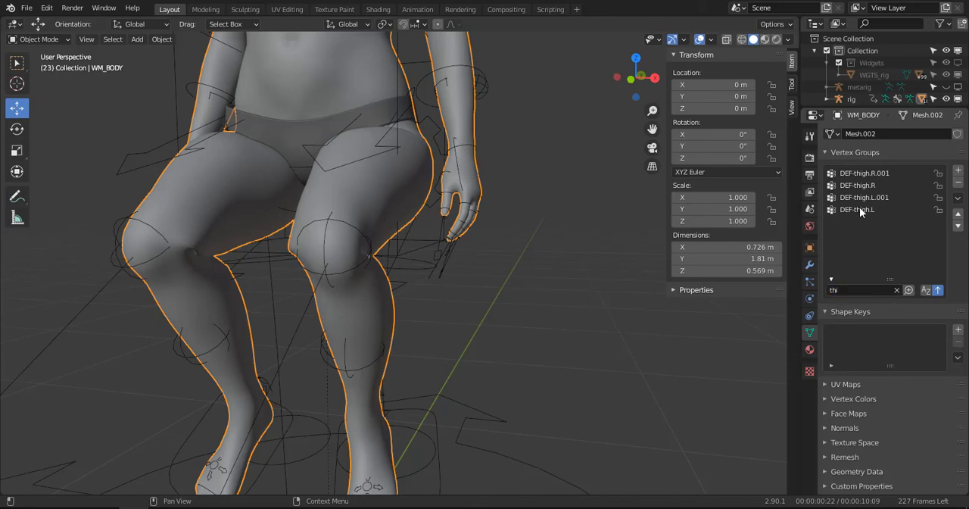
# - Enter Weight Paint mode on the body and make DEF-thigh.L.001 the active vertex group
pyautogui.click(859, 209)
pyautogui.click(40, 39)
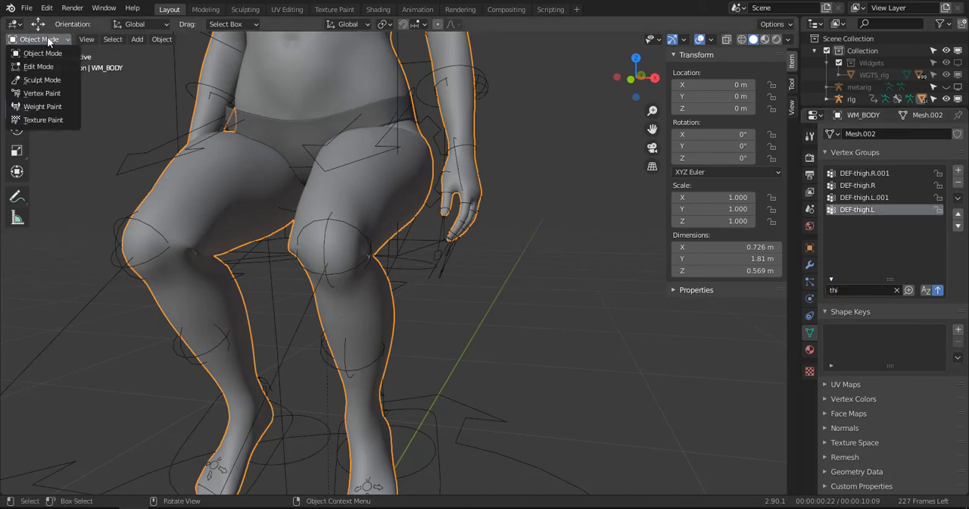
pyautogui.click(37, 106)
pyautogui.scroll(2, 455, 249)
pyautogui.click(867, 188)
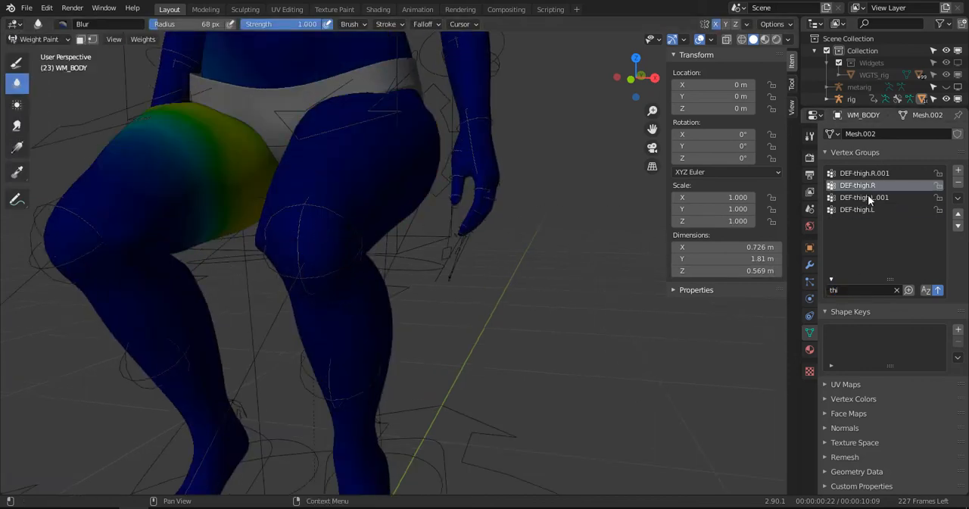
pyautogui.click(860, 198)
# - Blur the DEF-thigh.L.001 weights around the outer side, inner side and front of the left knee
pyautogui.scroll(2, 343, 238)
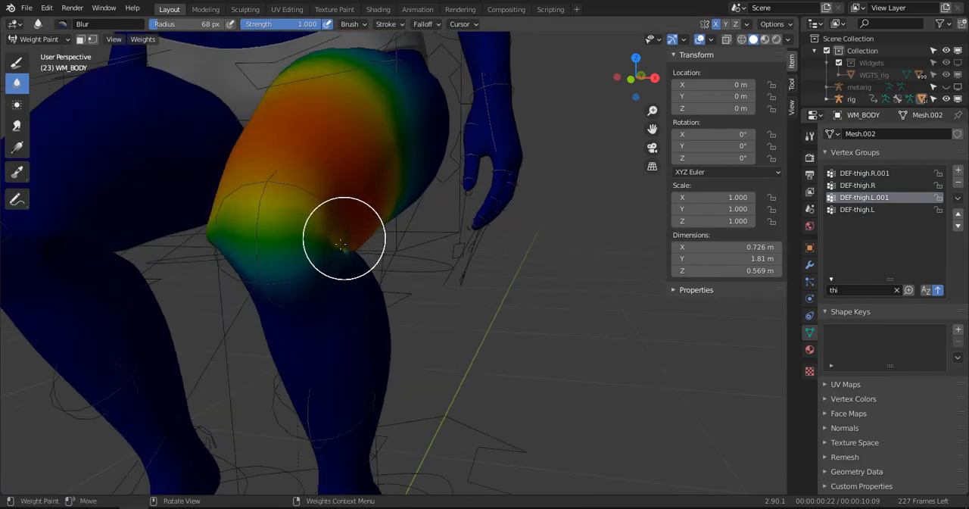
pyautogui.moveTo(363, 254); pyautogui.dragTo(298, 245, button='middle')
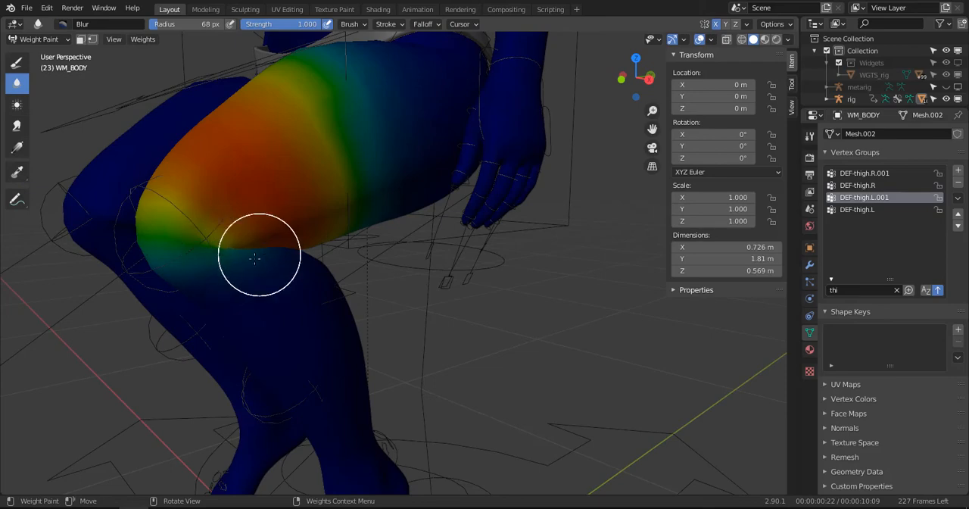
pyautogui.moveTo(255, 258); pyautogui.dragTo(587, 227, button='middle')
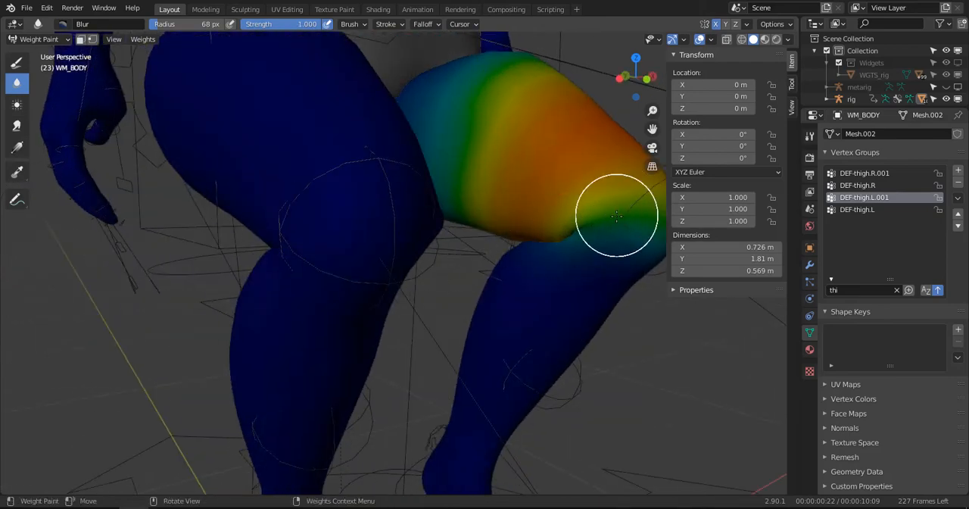
pyautogui.moveTo(617, 216)
pyautogui.mouseDown(button='middle')
pyautogui.moveTo(443, 240)
pyautogui.moveTo(382, 273)
pyautogui.moveTo(342, 277)
pyautogui.moveTo(302, 184)
pyautogui.mouseUp(button='middle')
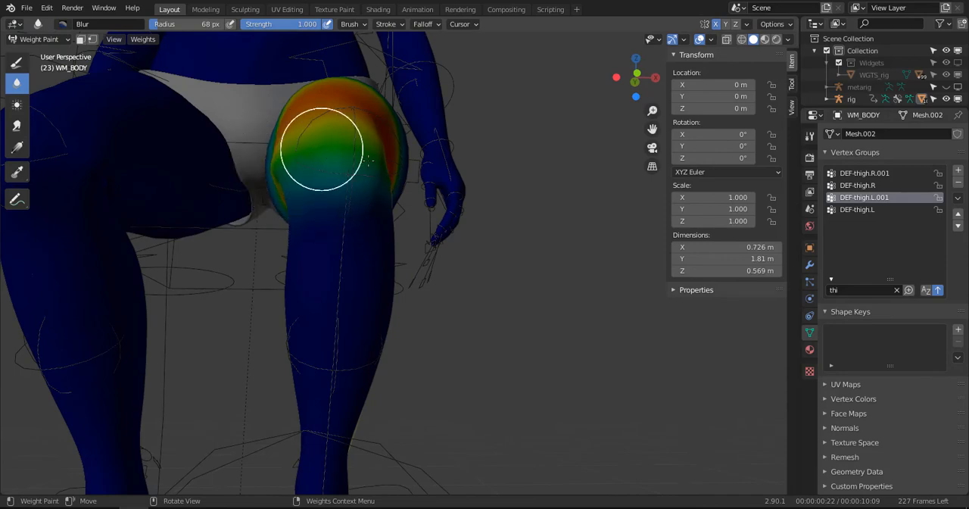
pyautogui.moveTo(384, 176); pyautogui.dragTo(278, 200, button='middle')
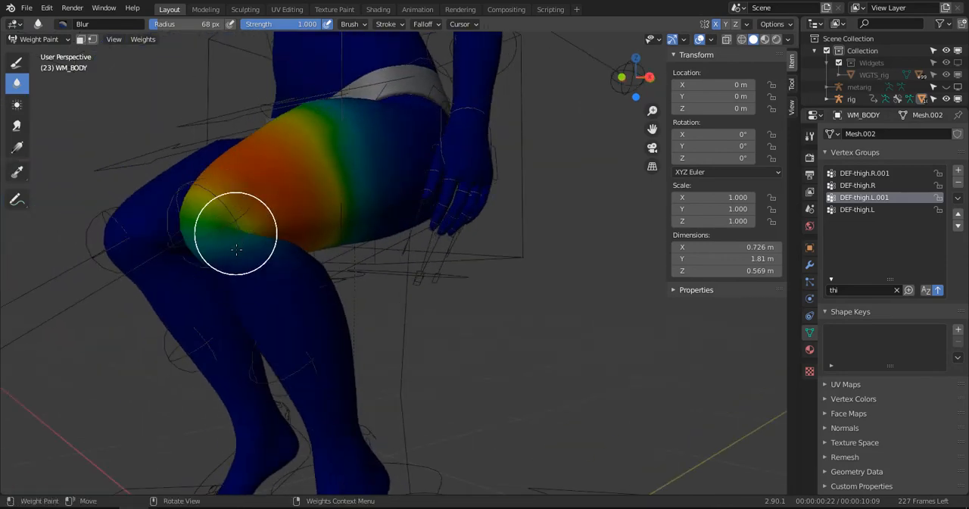
pyautogui.moveTo(236, 250); pyautogui.dragTo(463, 234, button='middle')
pyautogui.scroll(4, 444, 238)
pyautogui.scroll(-5, 475, 270)
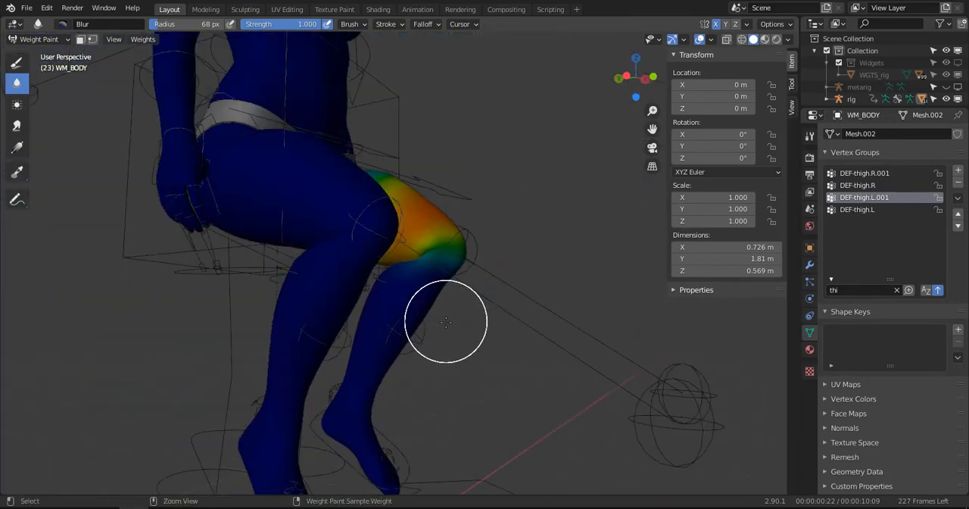
# - Switch to the rig in Pose Mode and move the left foot IK control about 0.39 m forward to extend the knee
pyautogui.hotkey('ctrl', 'Tab')
pyautogui.click(359, 332)
pyautogui.click(324, 443)
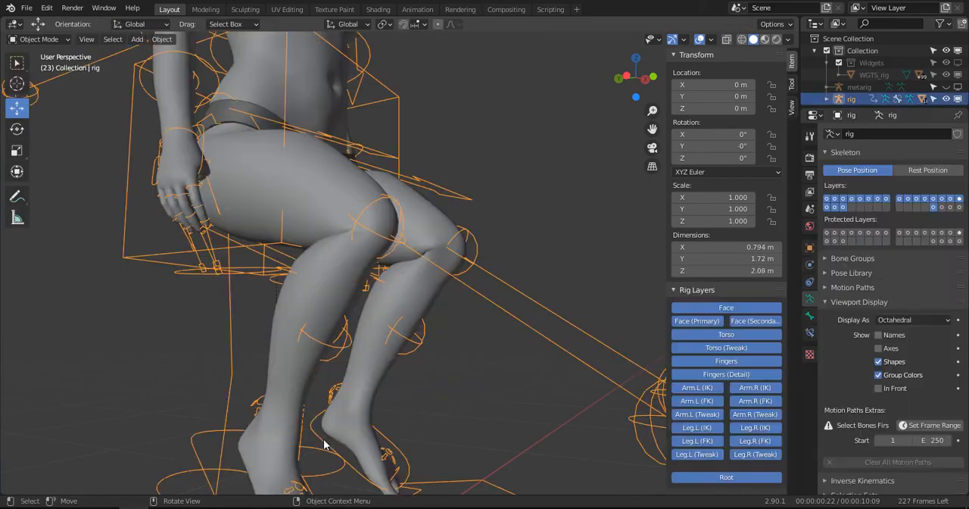
pyautogui.hotkey('ctrl', 'Tab')
pyautogui.click(340, 453)
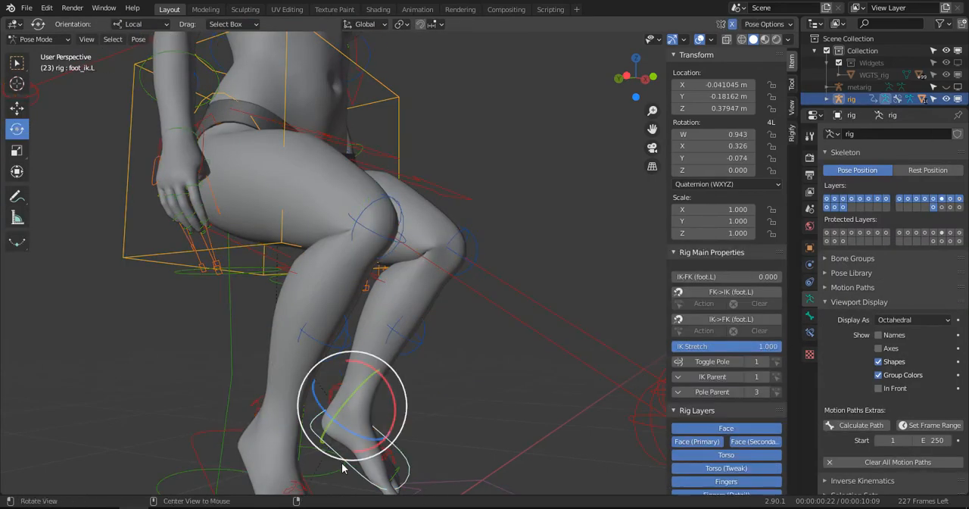
pyautogui.keyDown('shift'); pyautogui.moveTo(341, 462); pyautogui.dragTo(356, 383, button='middle'); pyautogui.keyUp('shift')
pyautogui.moveTo(356, 383); pyautogui.dragTo(398, 403, button='middle')
pyautogui.press('g')
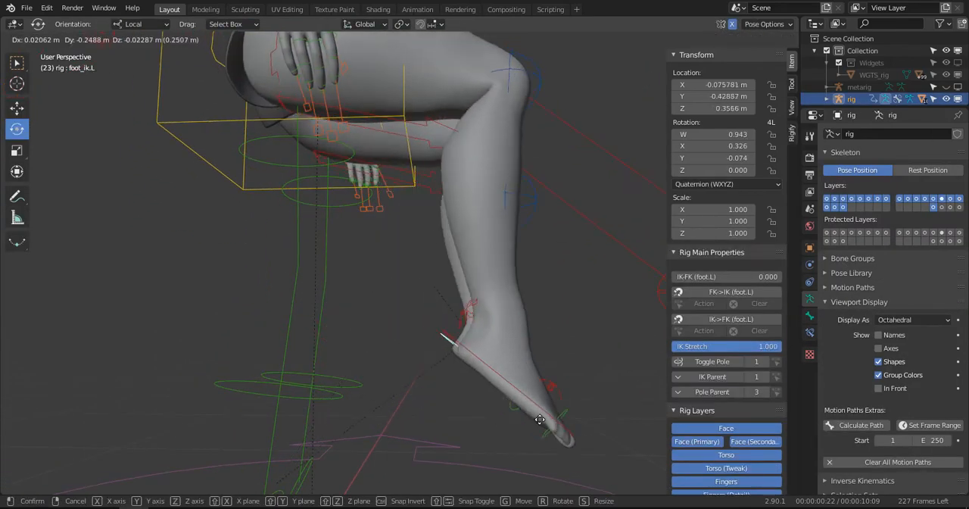
pyautogui.click(584, 423)
pyautogui.moveTo(469, 352); pyautogui.dragTo(333, 302, button='middle')
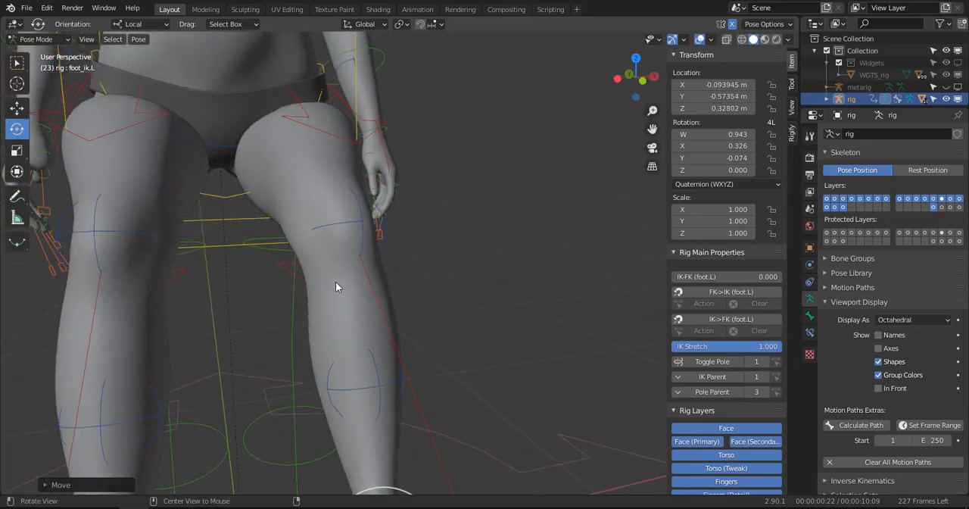
# - Return to Weight Paint mode on the body mesh and examine the DEF-thigh.L.001 weights around the extended left knee
pyautogui.hotkey('ctrl', 'Tab')
pyautogui.click(305, 201)
pyautogui.hotkey('ctrl', 'Tab')
pyautogui.click(203, 172)
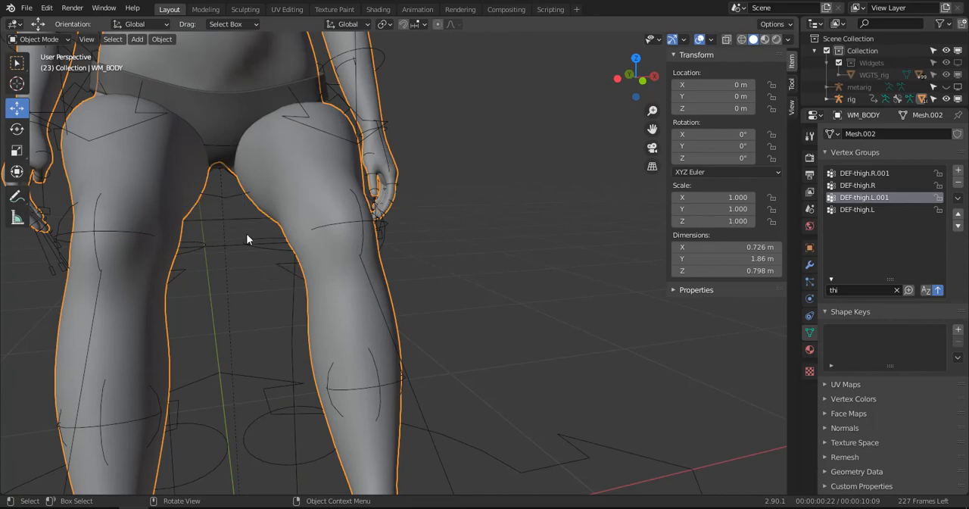
pyautogui.hotkey('ctrl', 'Tab')
pyautogui.click(201, 155)
pyautogui.moveTo(209, 162); pyautogui.dragTo(314, 230, button='middle')
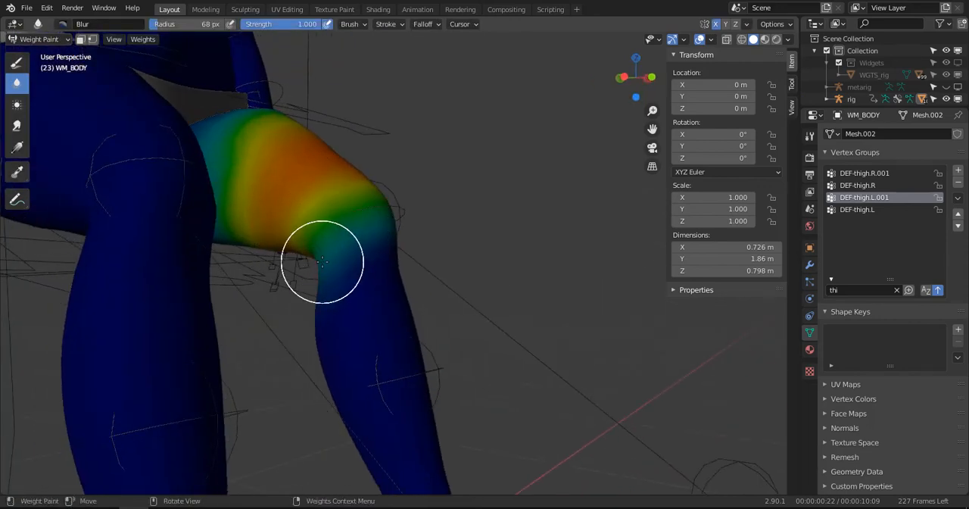
pyautogui.moveTo(323, 261)
pyautogui.mouseDown(button='middle')
pyautogui.moveTo(424, 219)
pyautogui.moveTo(451, 237)
pyautogui.moveTo(390, 208)
pyautogui.mouseUp(button='middle')
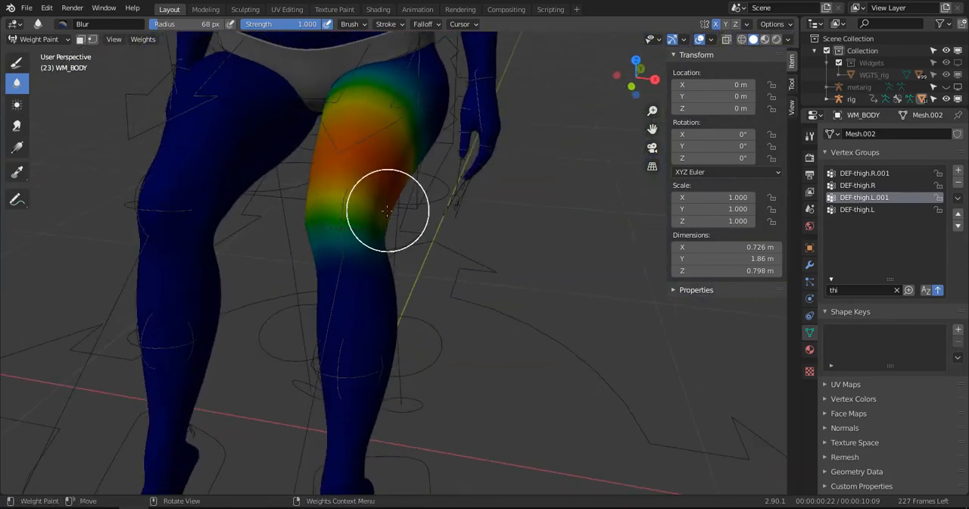
# - Leave Weight Paint mode, select the rig and put it in Pose Mode
pyautogui.hotkey('ctrl', 'Tab')
pyautogui.click(287, 212)
pyautogui.click(411, 456)
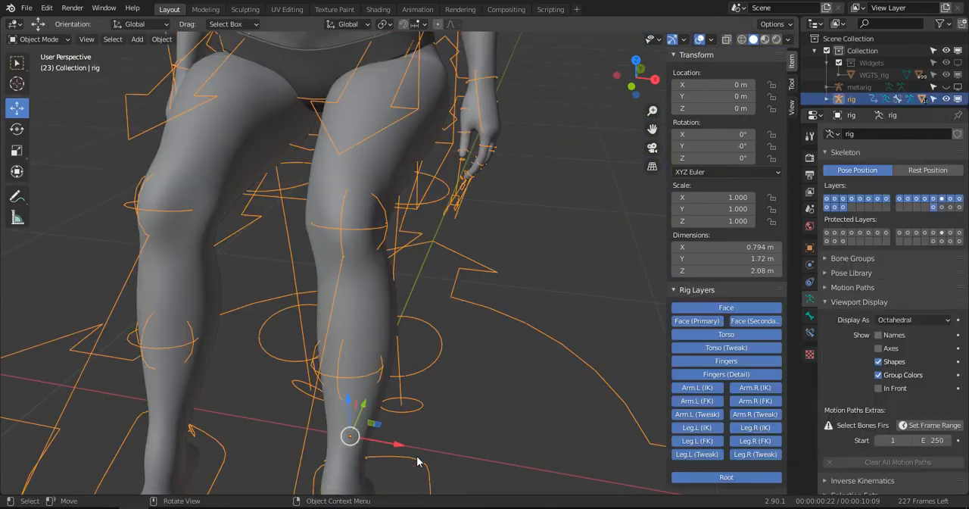
pyautogui.hotkey('ctrl', 'Tab')
# - Move the left foot IK control about 0.22 m back and 0.06 m up in the right side view to bend the knee
pyautogui.press('KP_3')
pyautogui.scroll(-2, 378, 459)
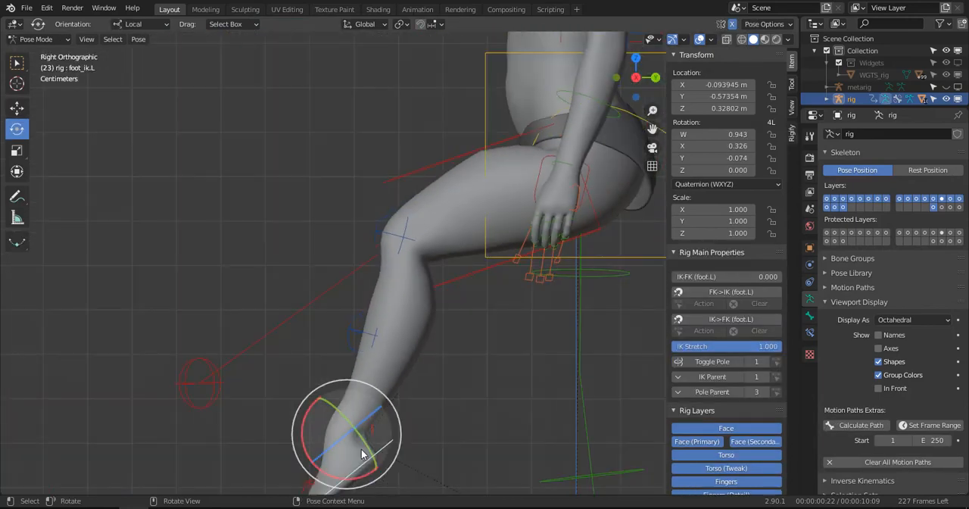
pyautogui.press('g')
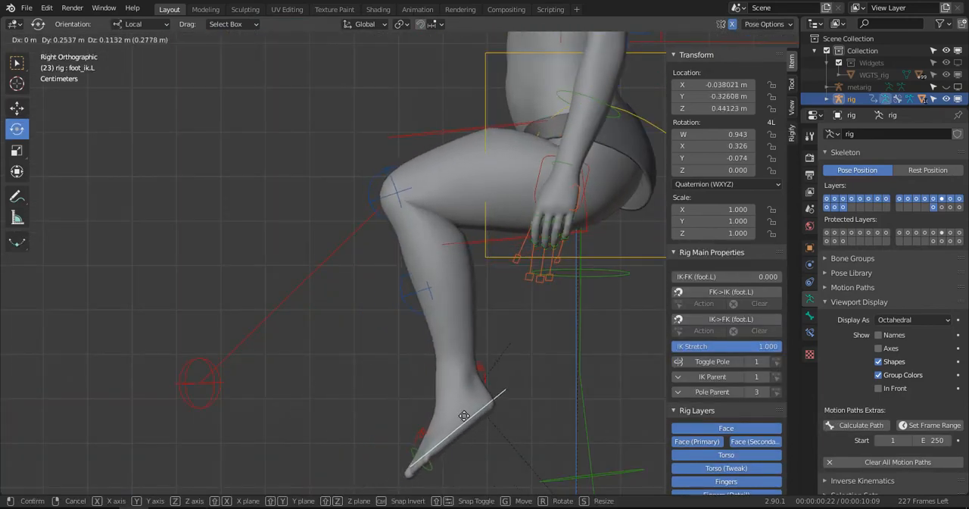
pyautogui.click(322, 354)
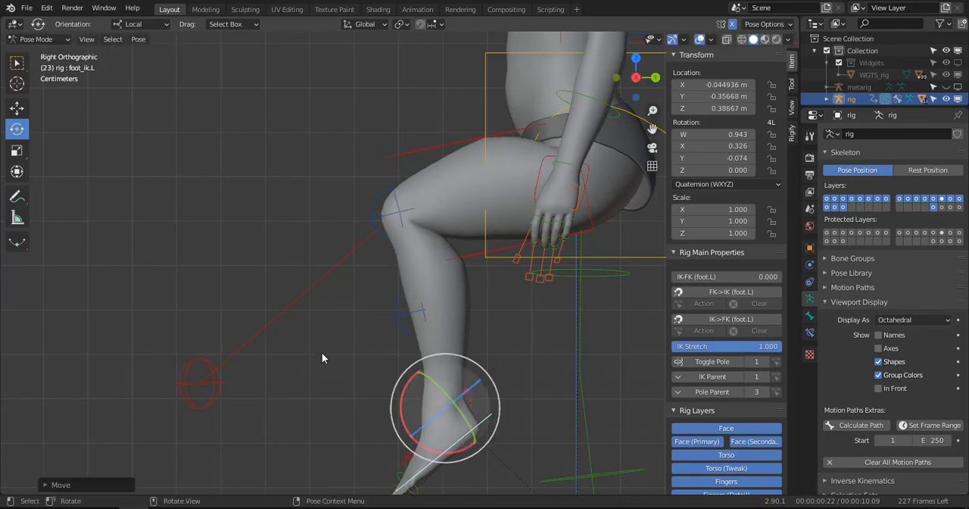
pyautogui.moveTo(322, 352); pyautogui.dragTo(420, 371, button='middle')
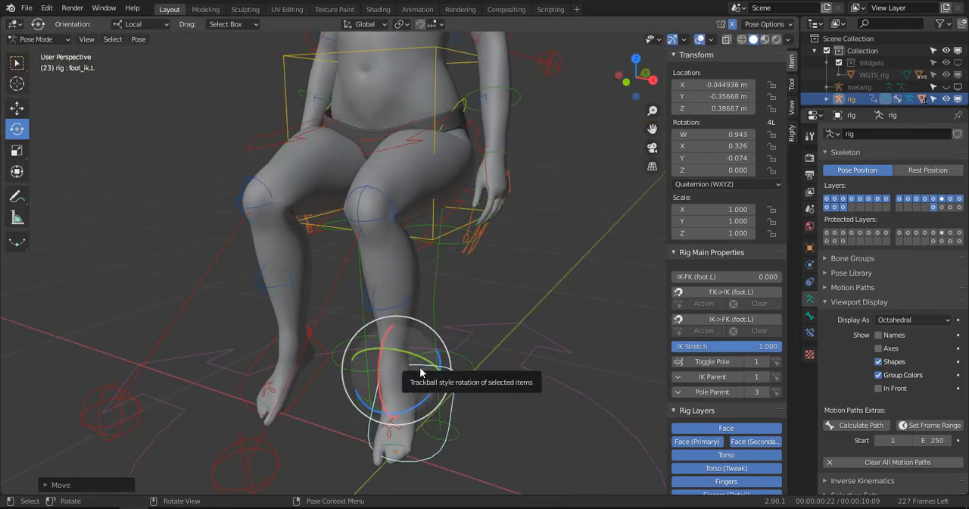
# - Clear the location and rotation of all rig controls to return the body to its rest pose
pyautogui.press('a')
pyautogui.hotkey('alt', 'g')
pyautogui.hotkey('alt', 'r')
pyautogui.moveTo(442, 319); pyautogui.dragTo(468, 328, button='middle')
pyautogui.scroll(2, 413, 333)
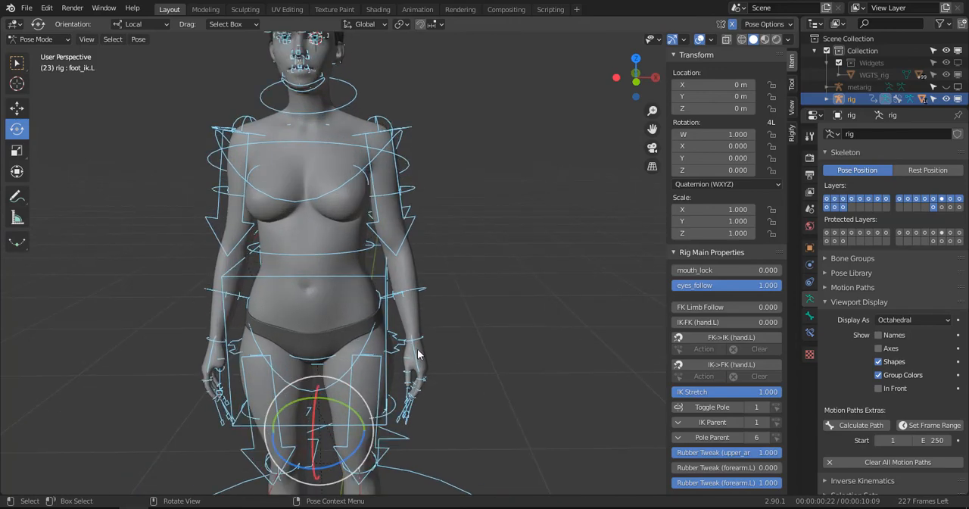
pyautogui.click(416, 358)
pyautogui.click(419, 334)
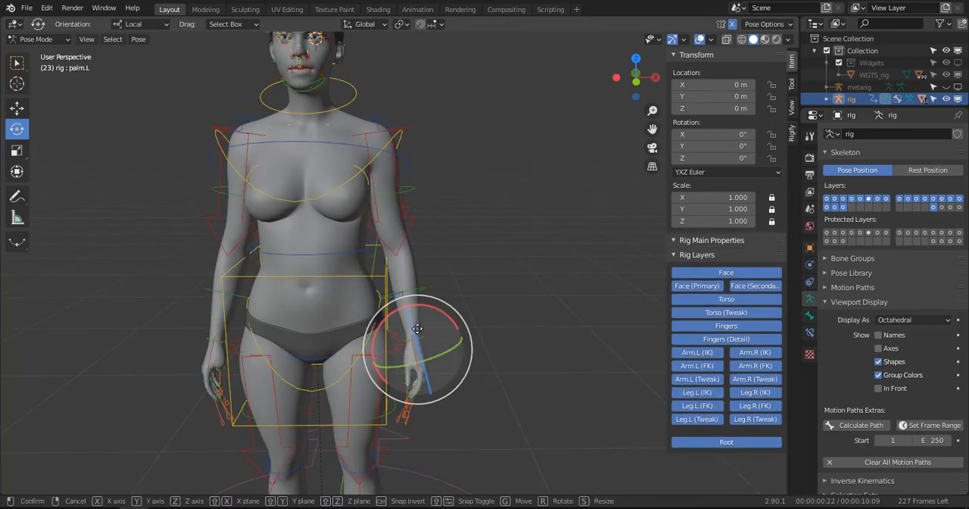
pyautogui.press('g')
pyautogui.press('Escape')
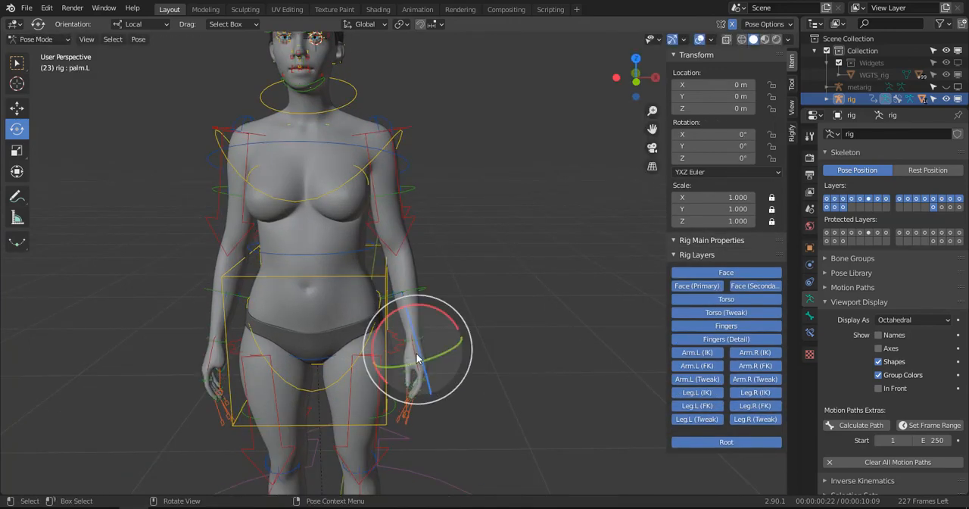
# - Raise the left hand IK control to test how the arm and elbow deform
pyautogui.click(416, 358)
pyautogui.press('g')
pyautogui.click(430, 275)
pyautogui.moveTo(430, 275)
pyautogui.mouseDown(button='middle')
pyautogui.moveTo(271, 267)
pyautogui.moveTo(425, 290)
pyautogui.mouseUp(button='middle')
# - Clear the left hand IK control's location and return all rig controls to the rest pose
pyautogui.hotkey('alt', 'g')
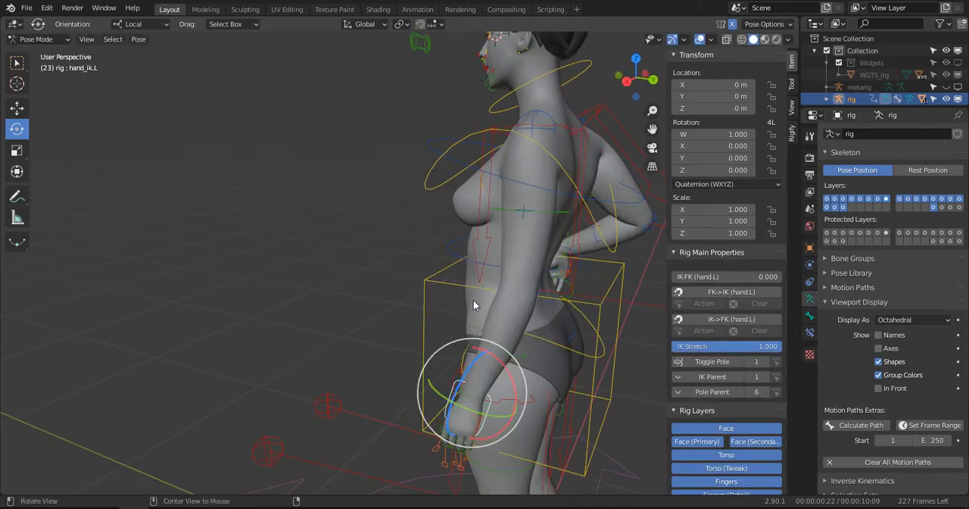
pyautogui.scroll(-2, 471, 300)
pyautogui.press('a')
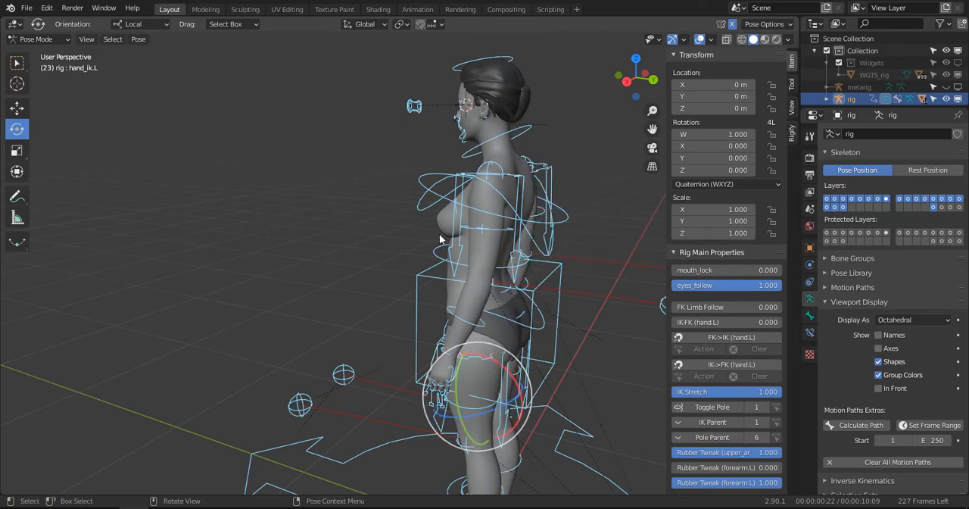
pyautogui.moveTo(440, 238); pyautogui.dragTo(419, 235, button='middle')
pyautogui.scroll(4, 368, 248)
pyautogui.scroll(-4, 415, 286)
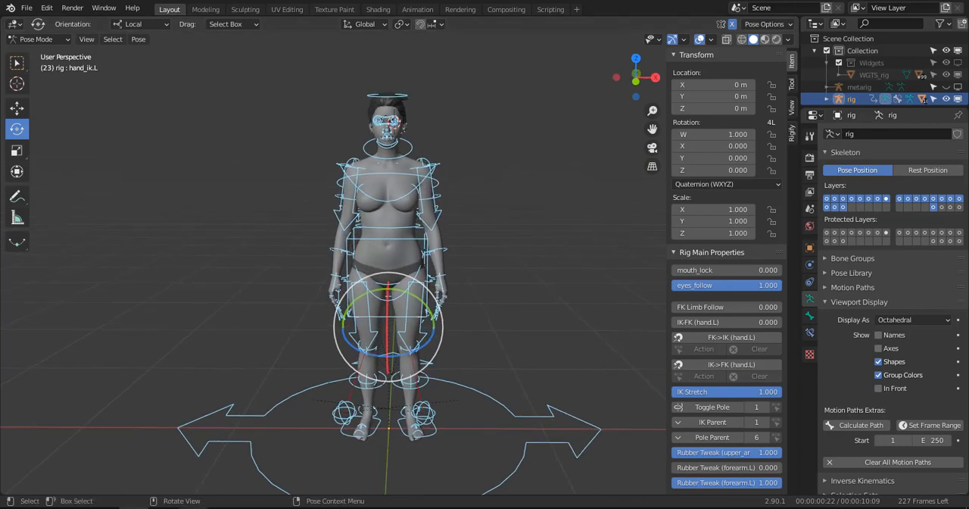
pyautogui.click(206, 508)
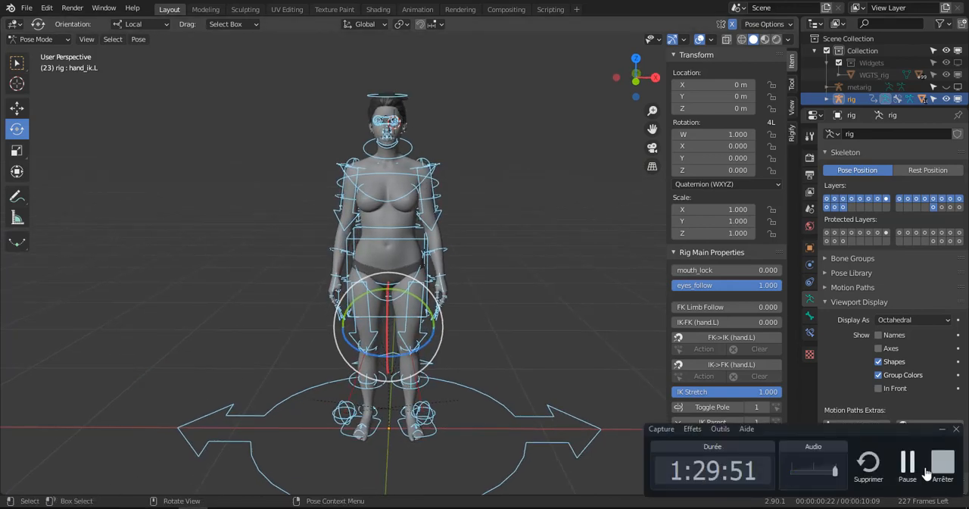